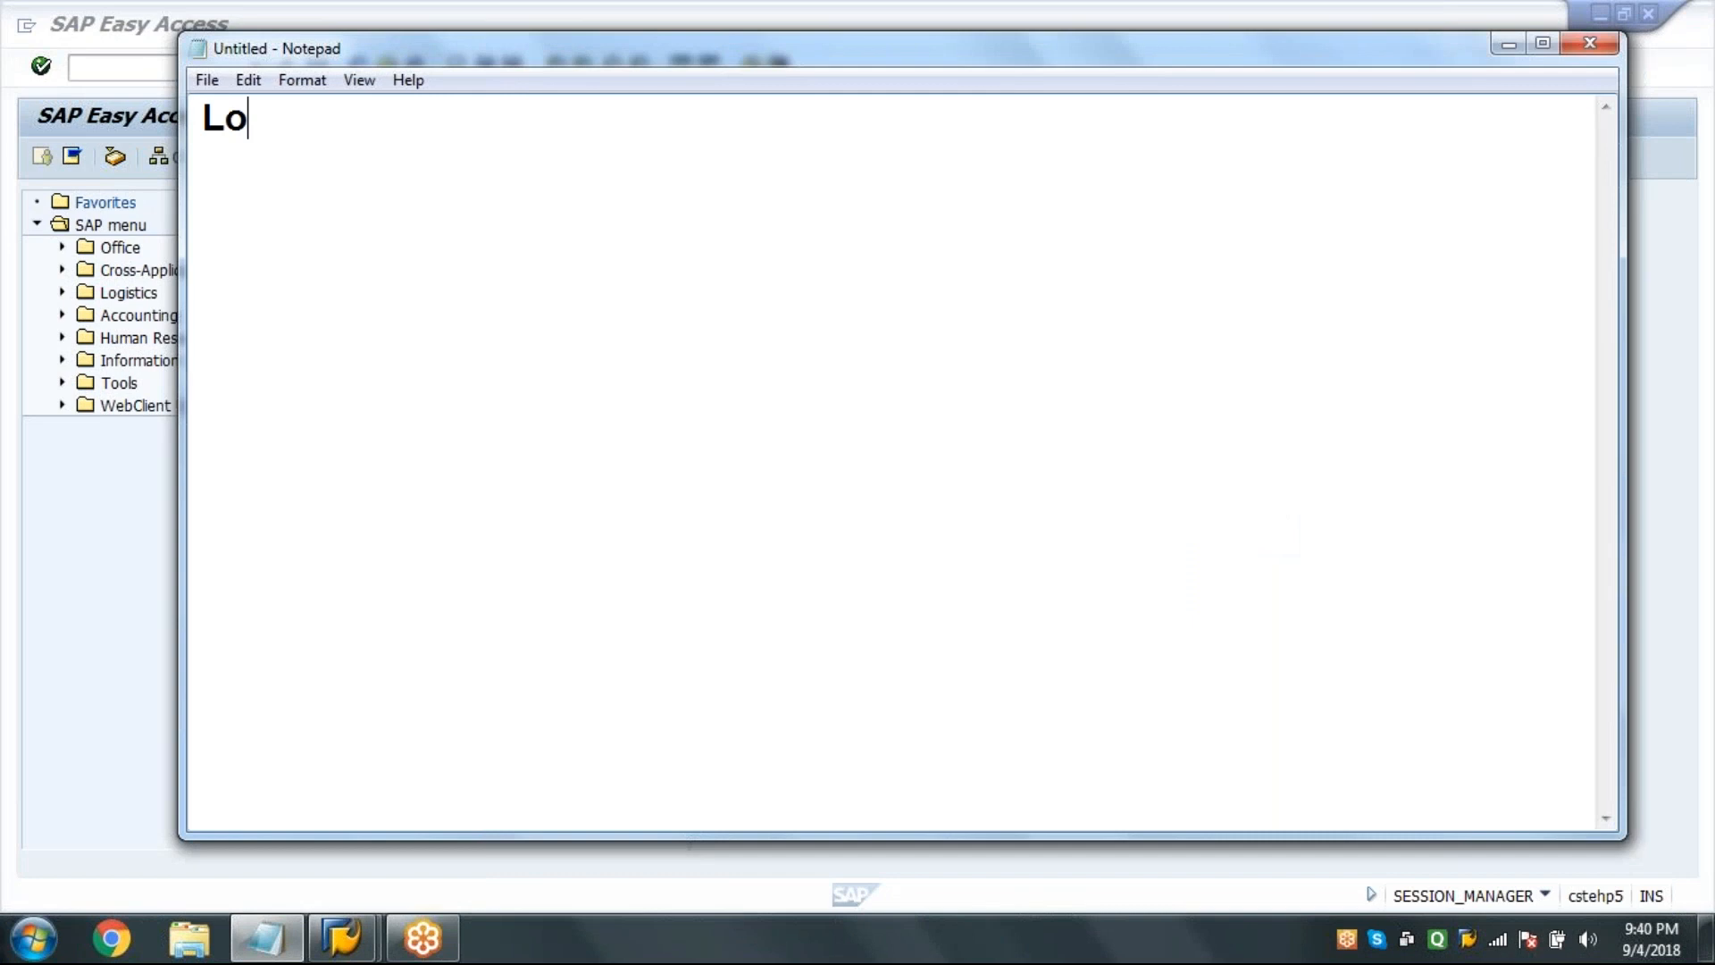
Complete the note's heading as "Logistics Invoice Verification - LIV" and underline it with a row of asterisks.
type("cs ")
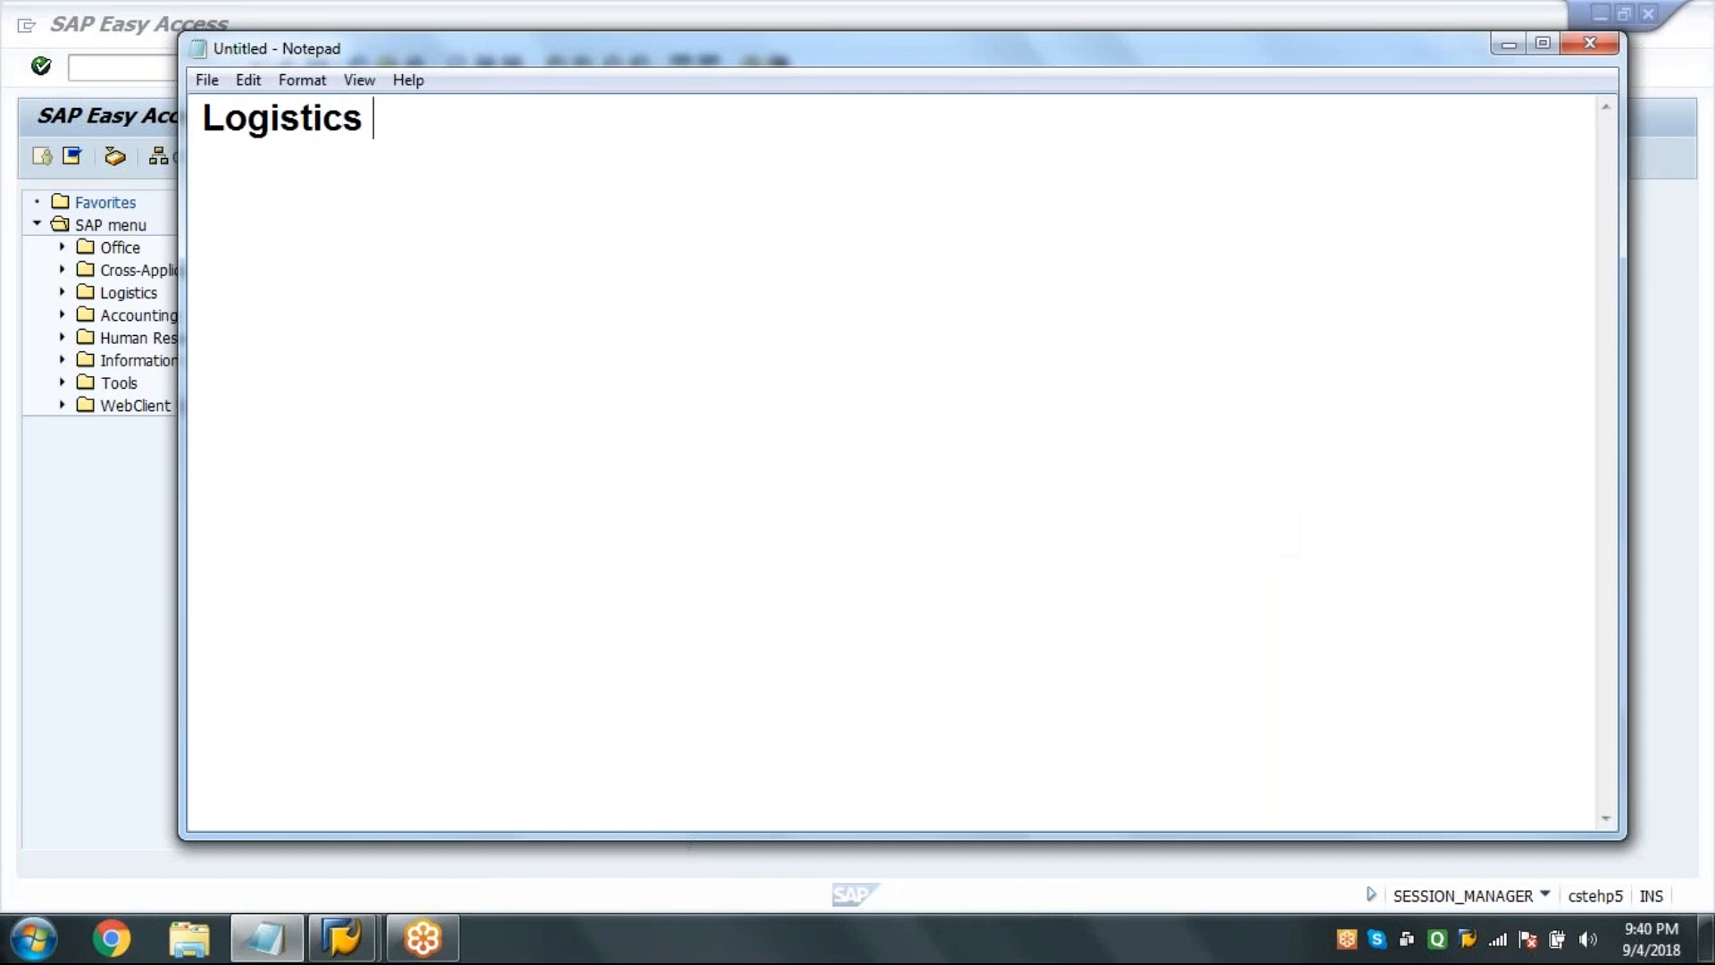
type("Invoi")
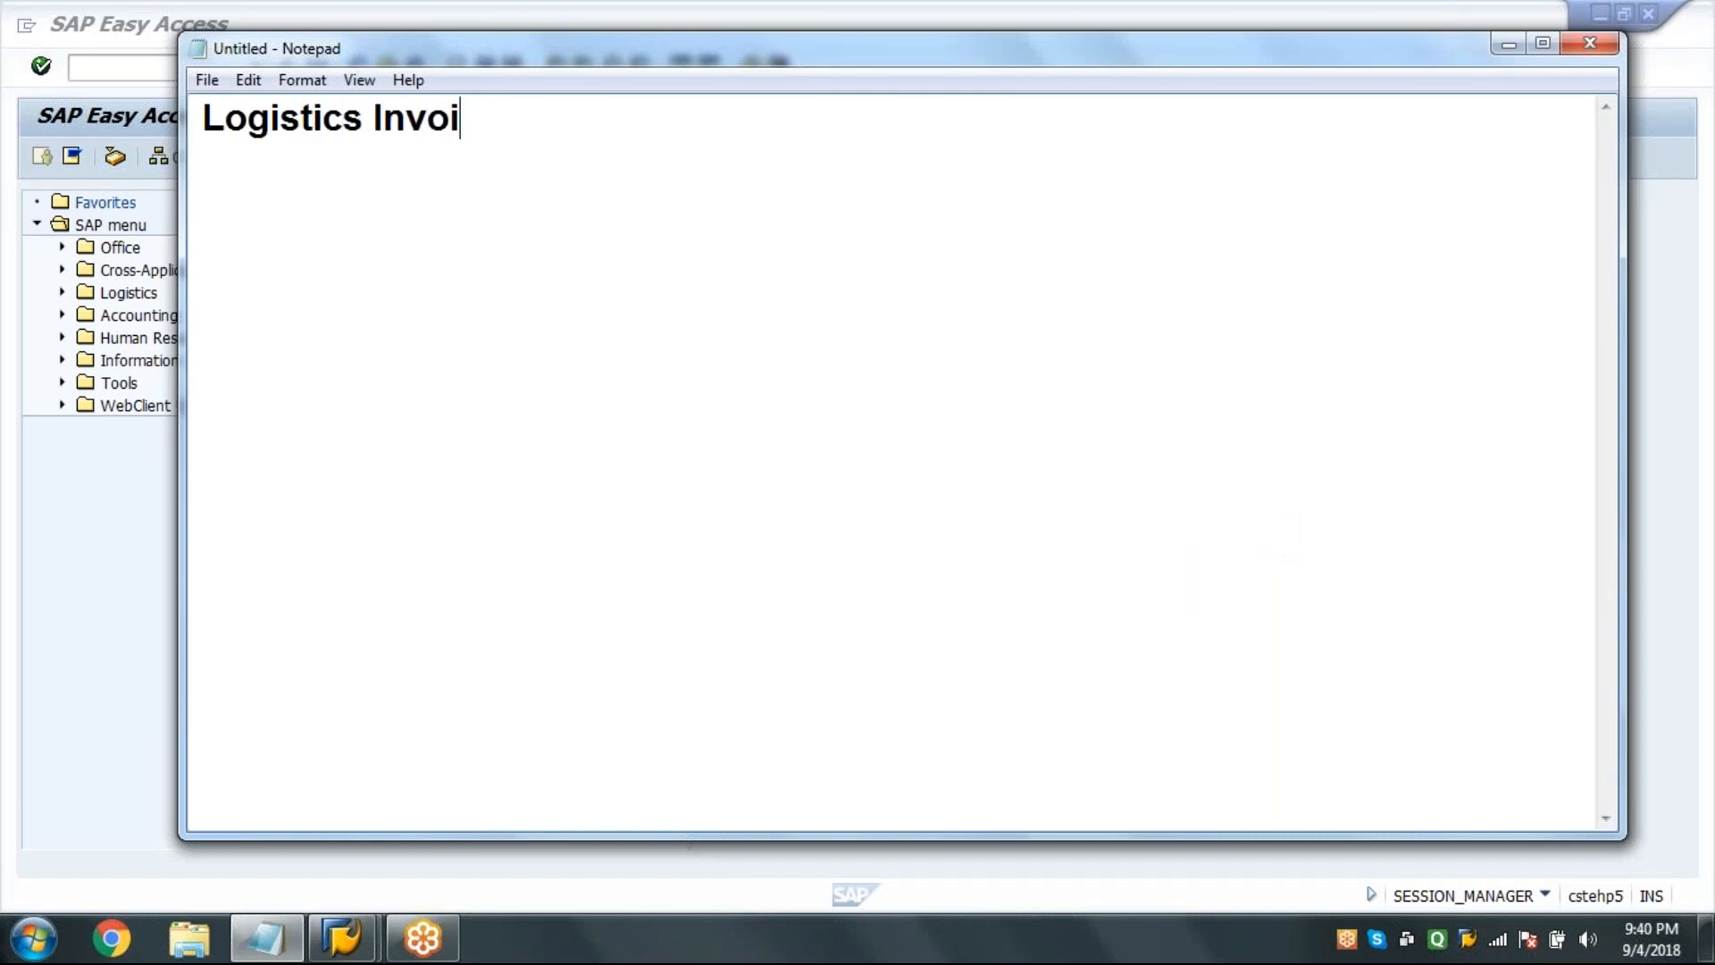
type("ce Veri")
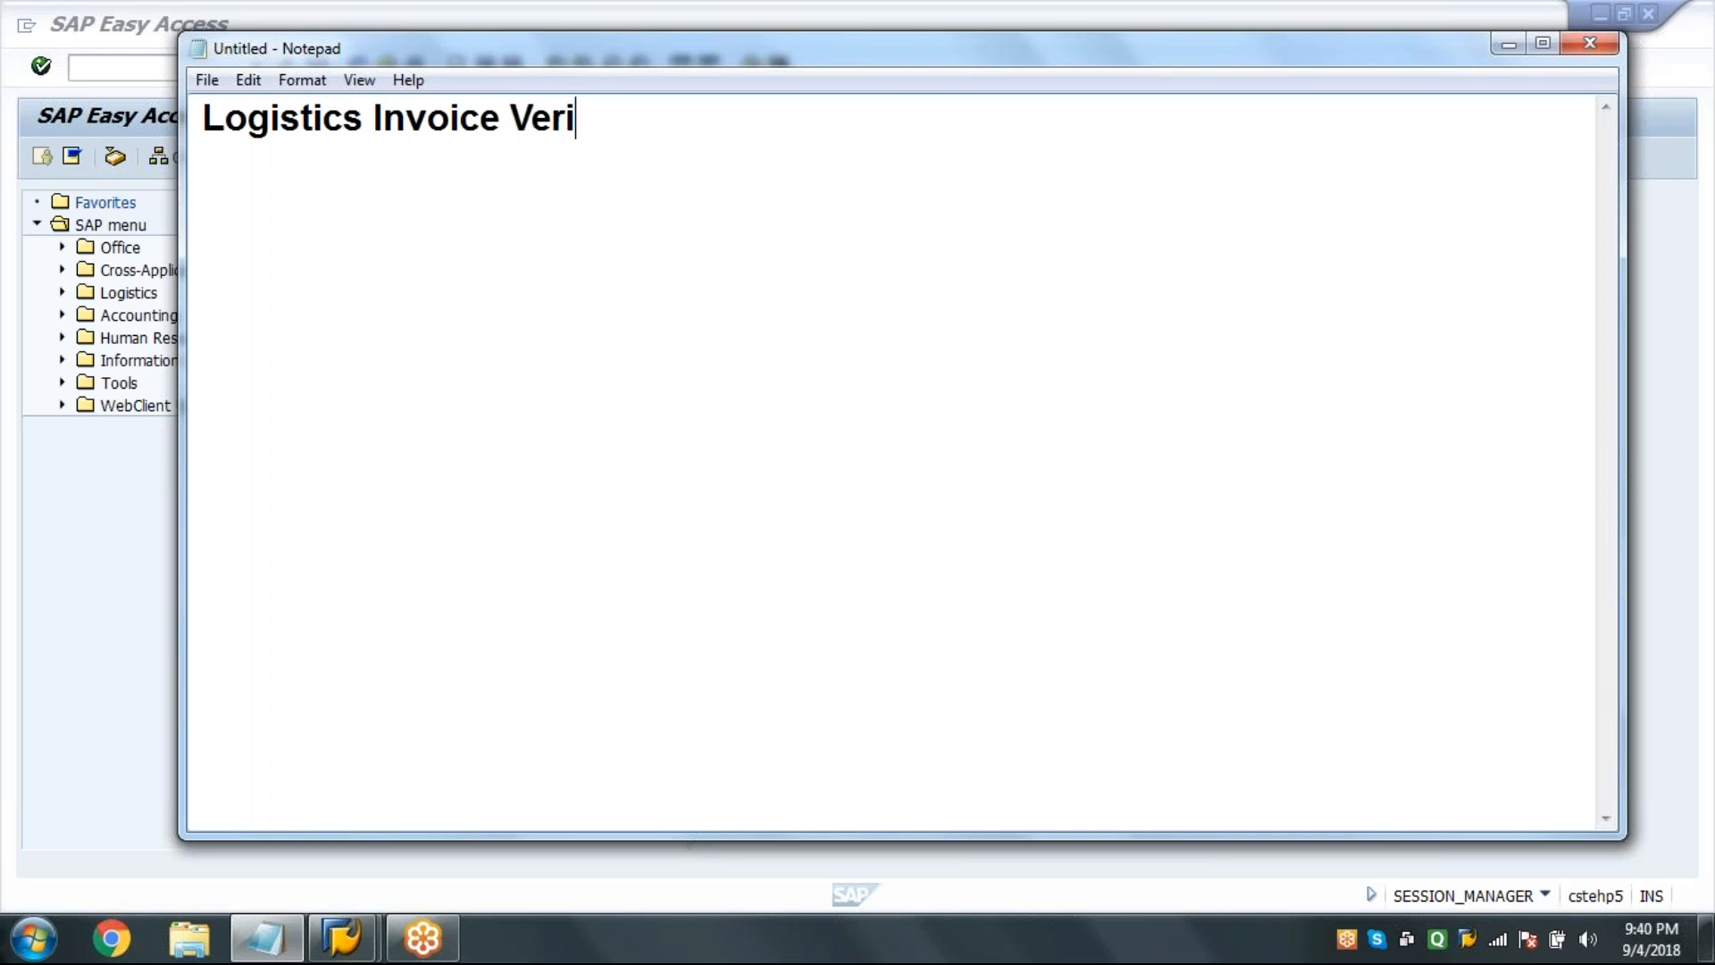
type("ficat")
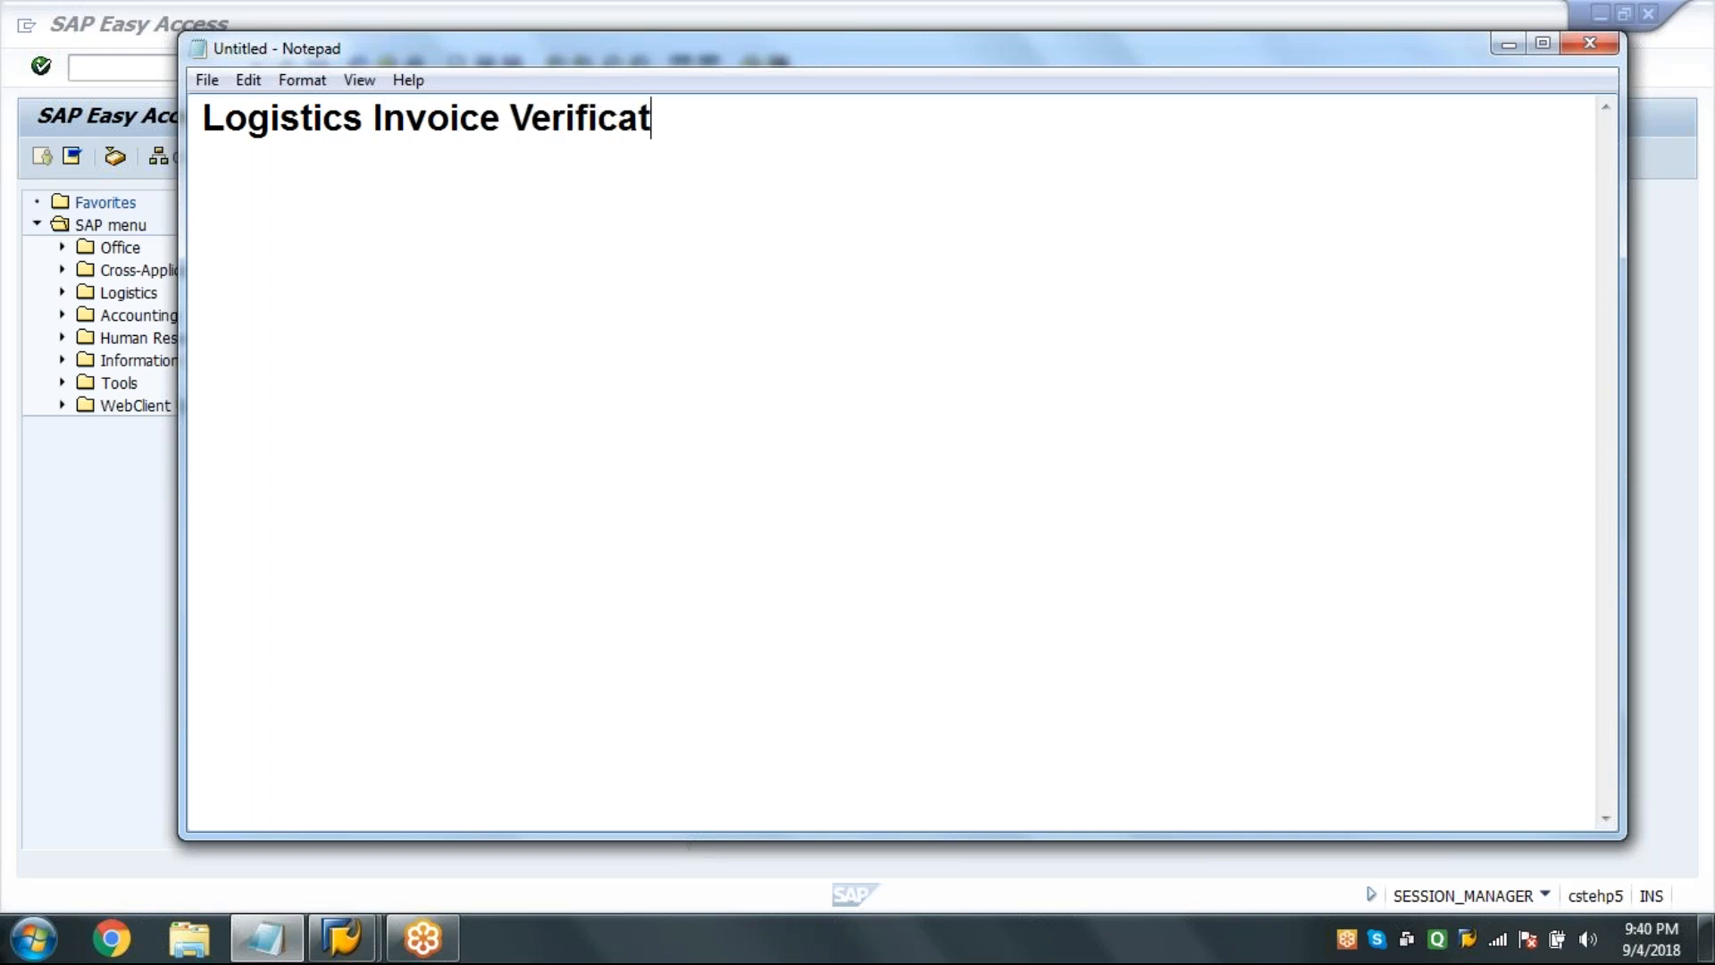
type("ion - LIV")
key("Return")
type("***********************************")
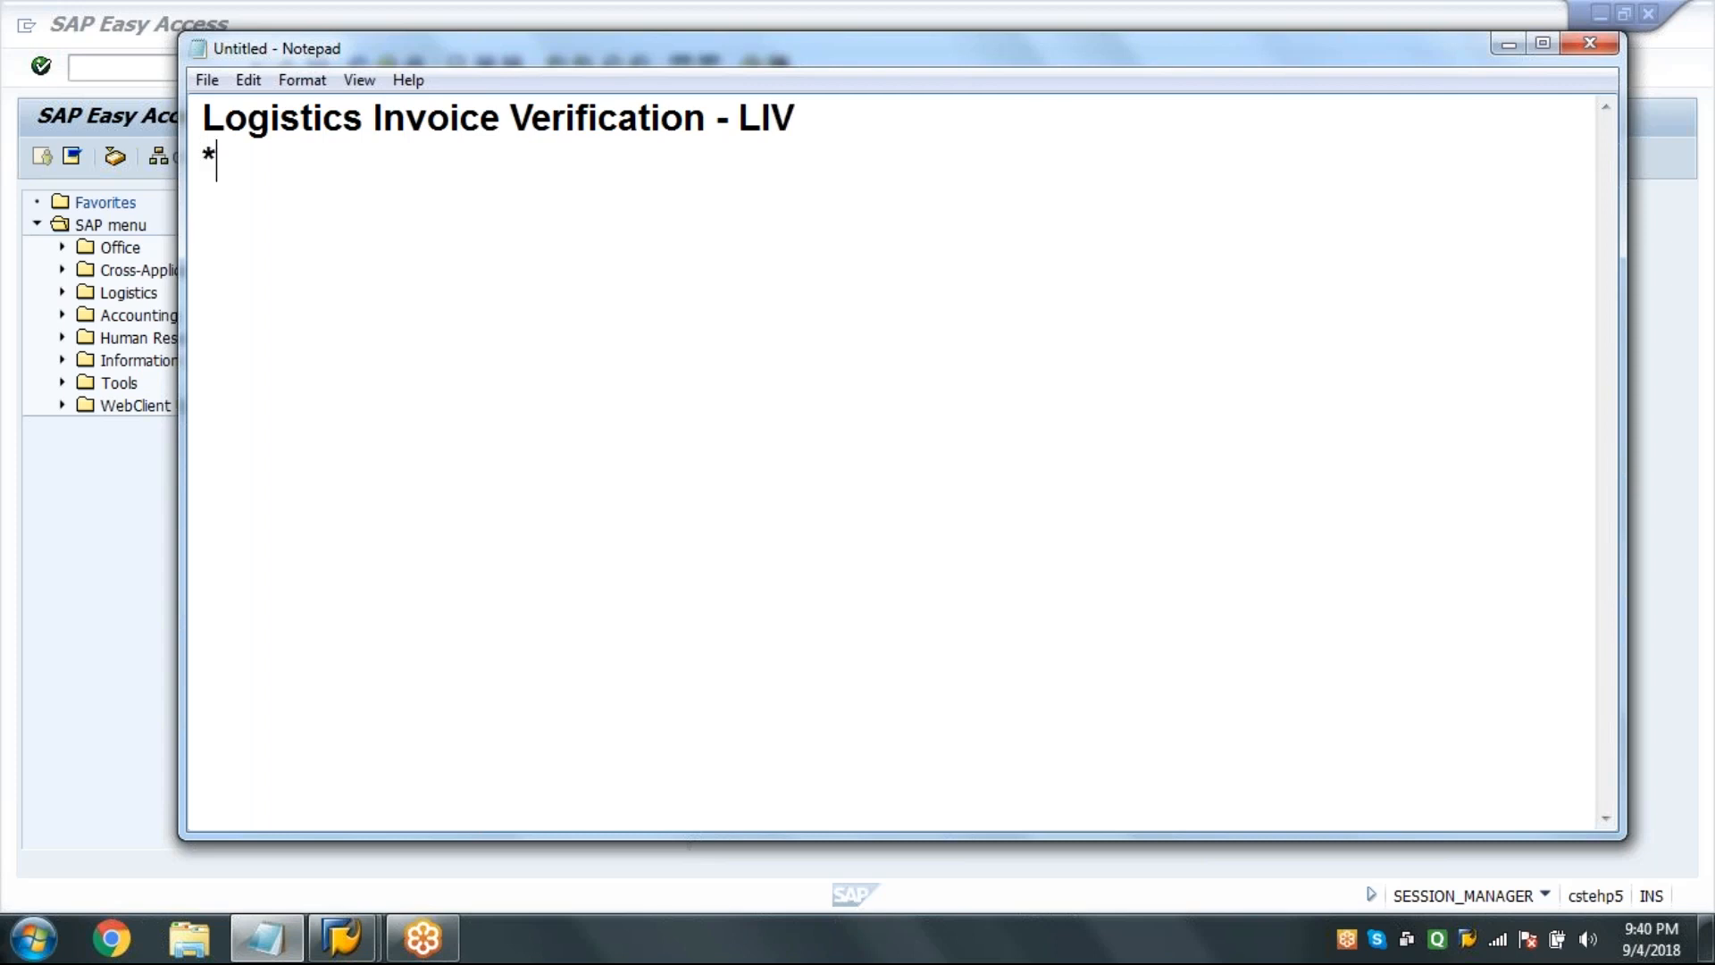
type("**********")
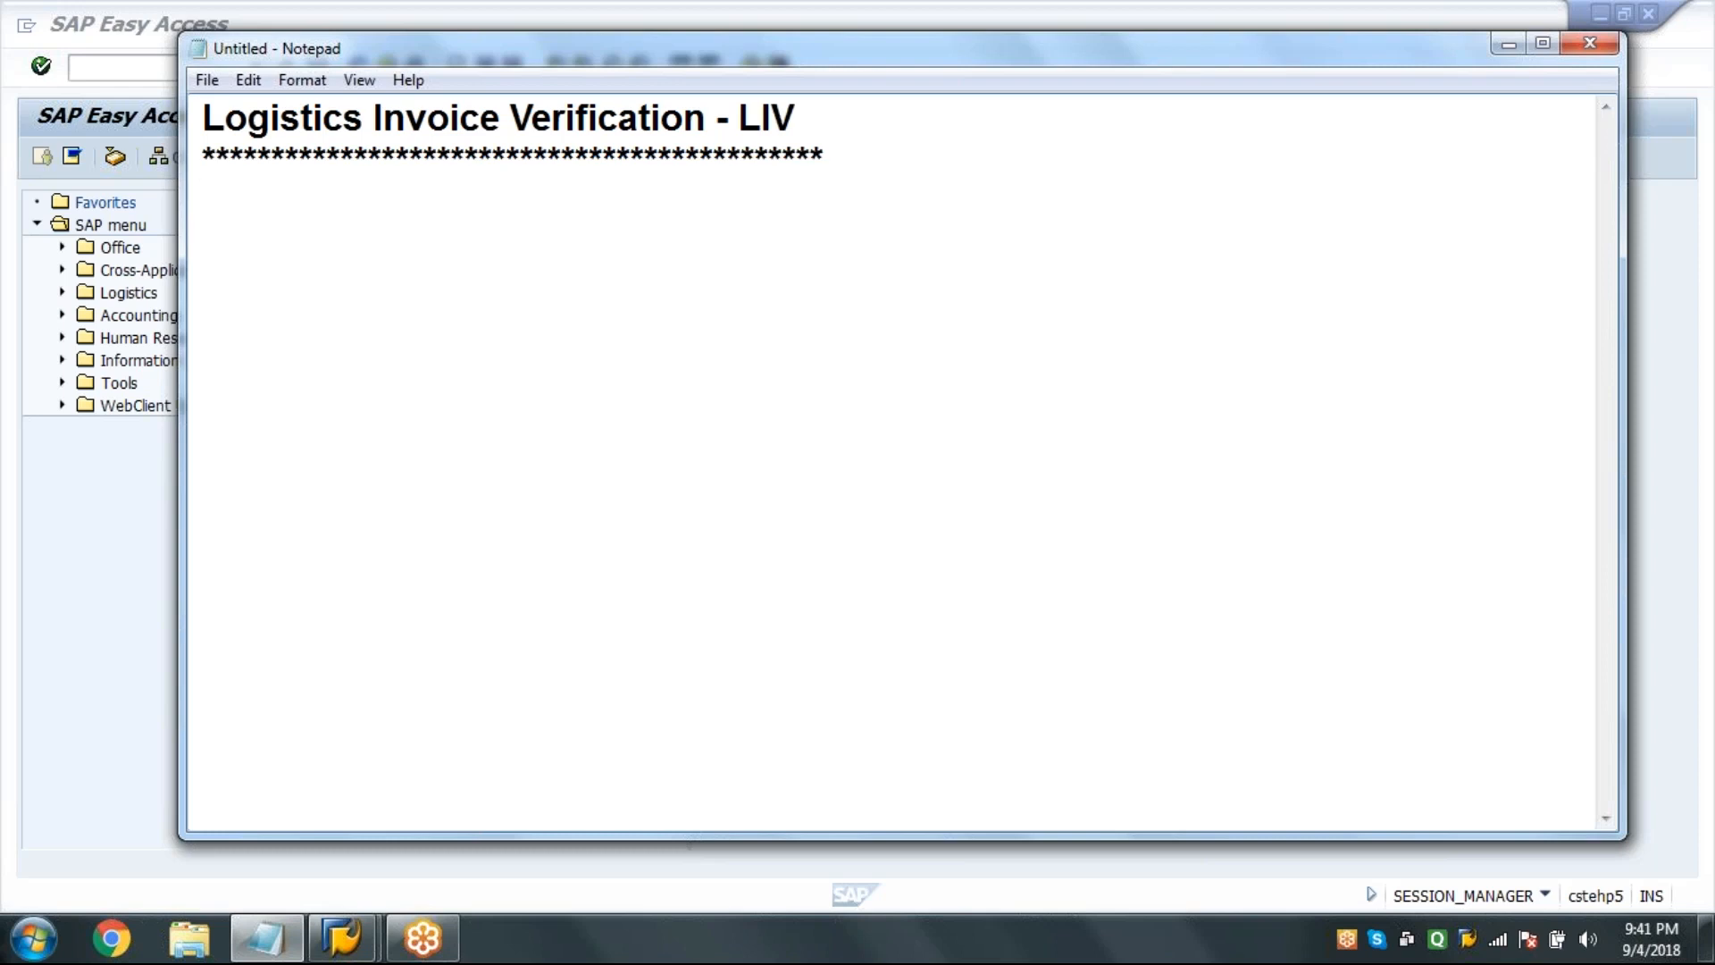
Below the heading, write "Invoice is a document send by the supplier to the buyer for the payment".
type("Invoice ")
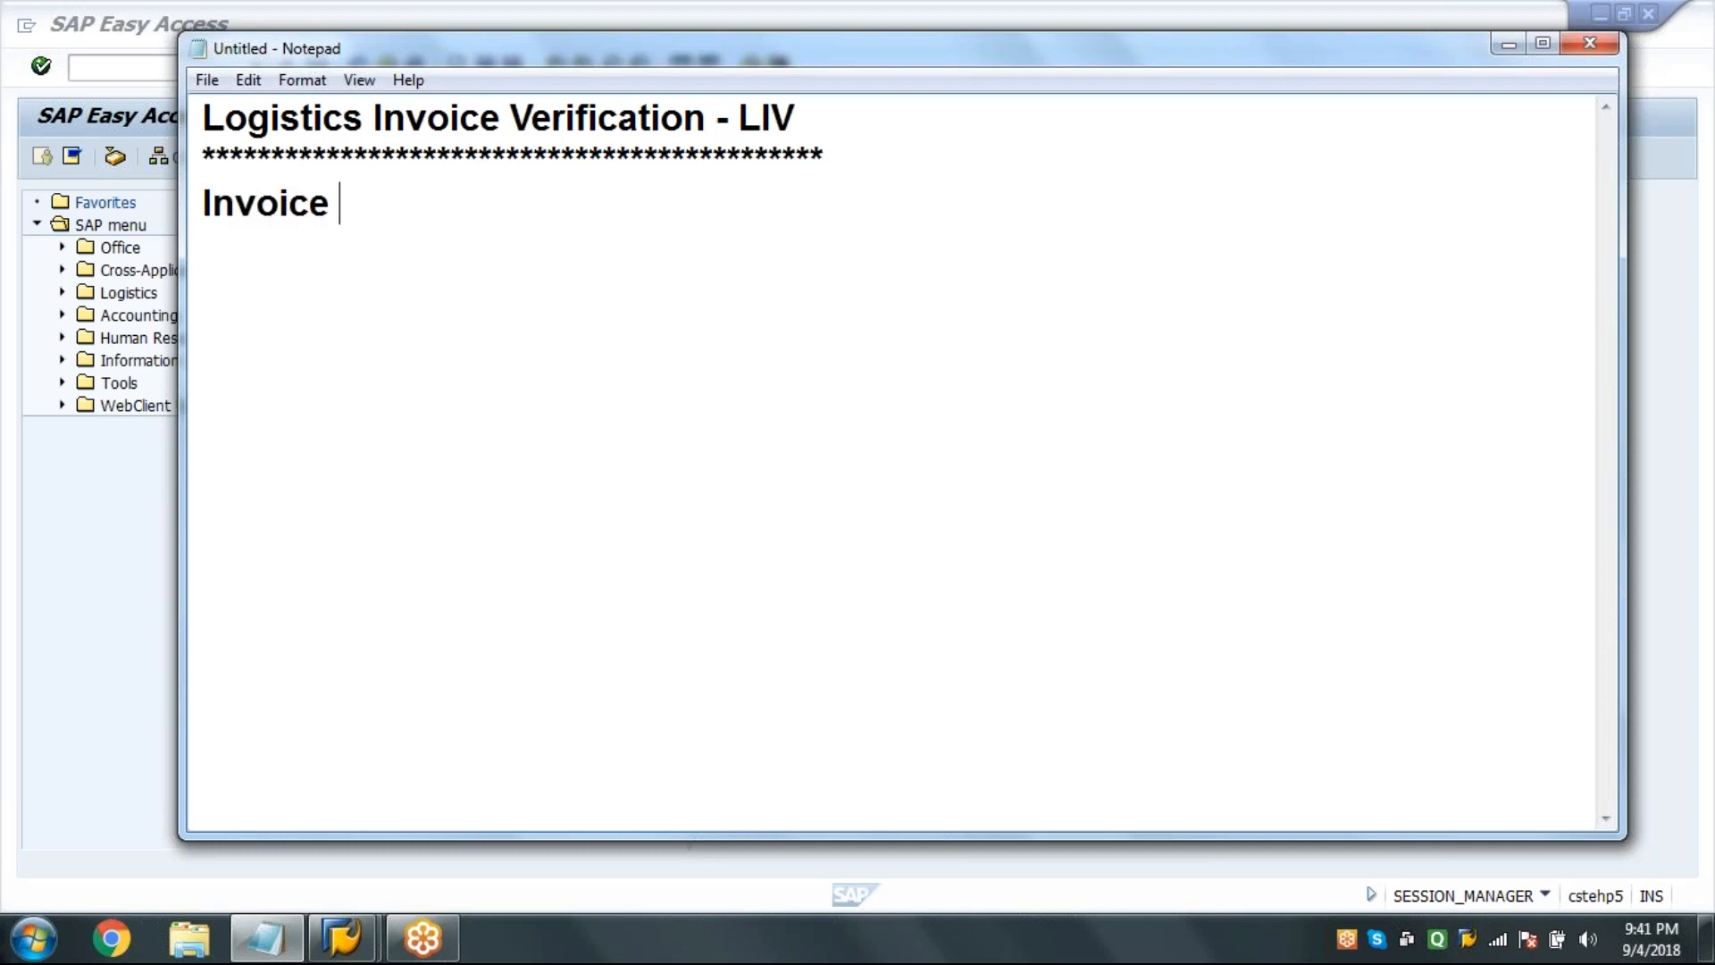
type("is a do")
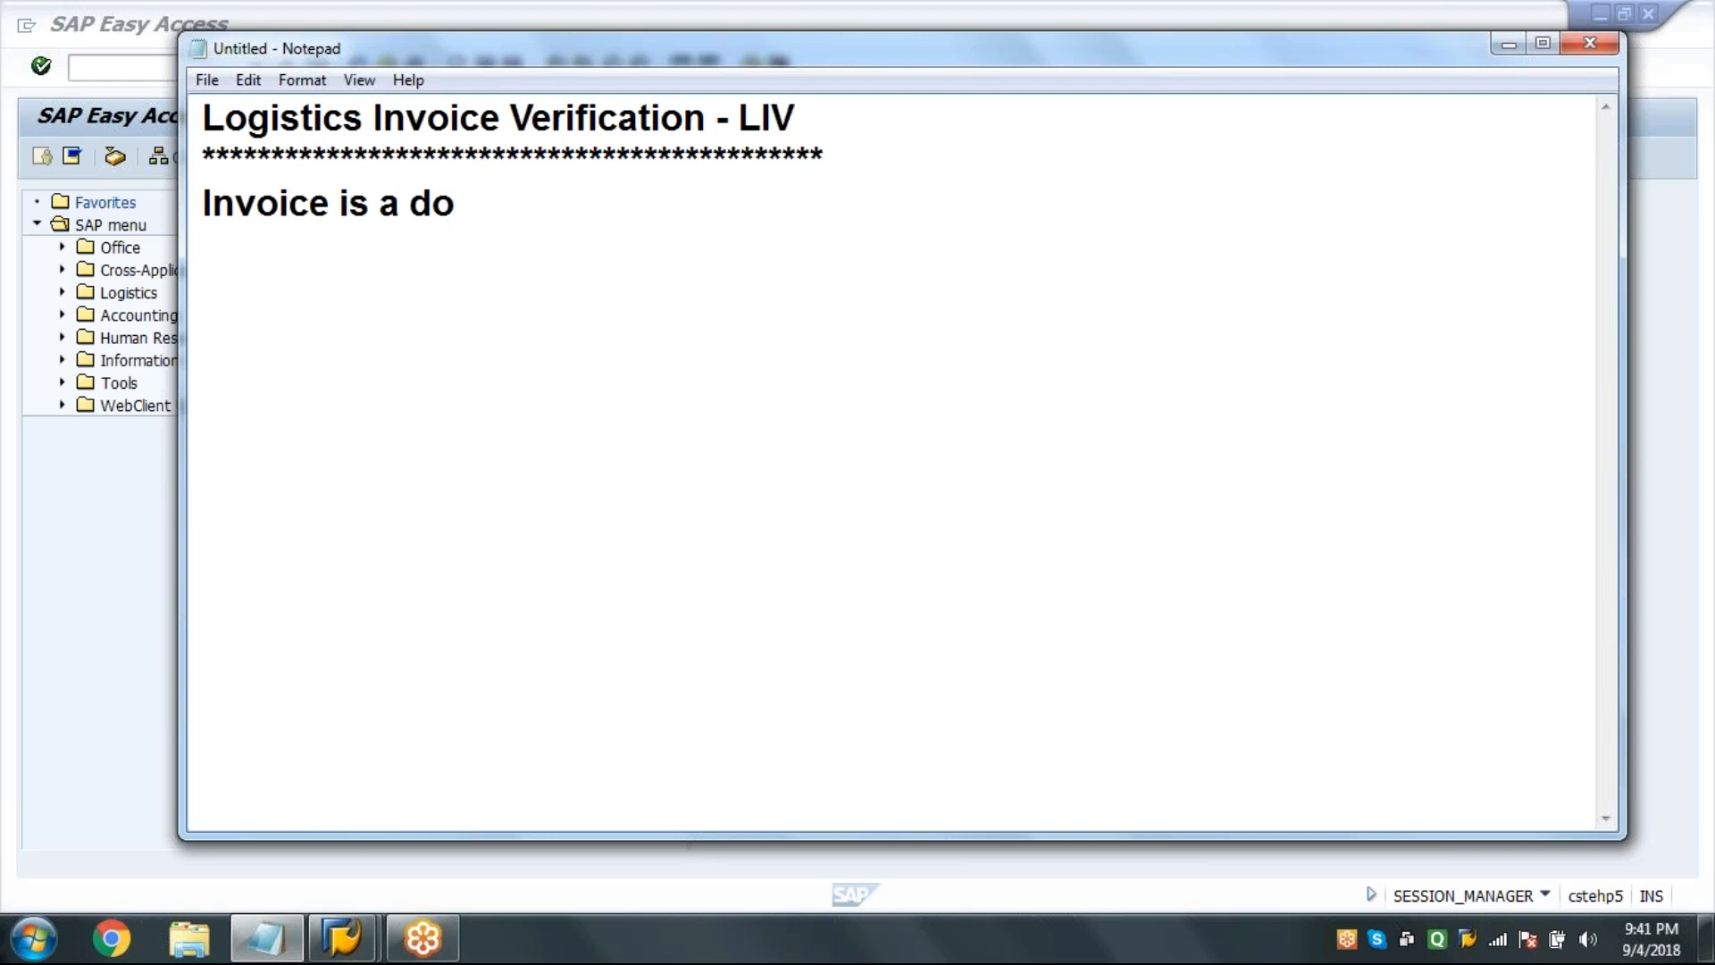
type("cument s")
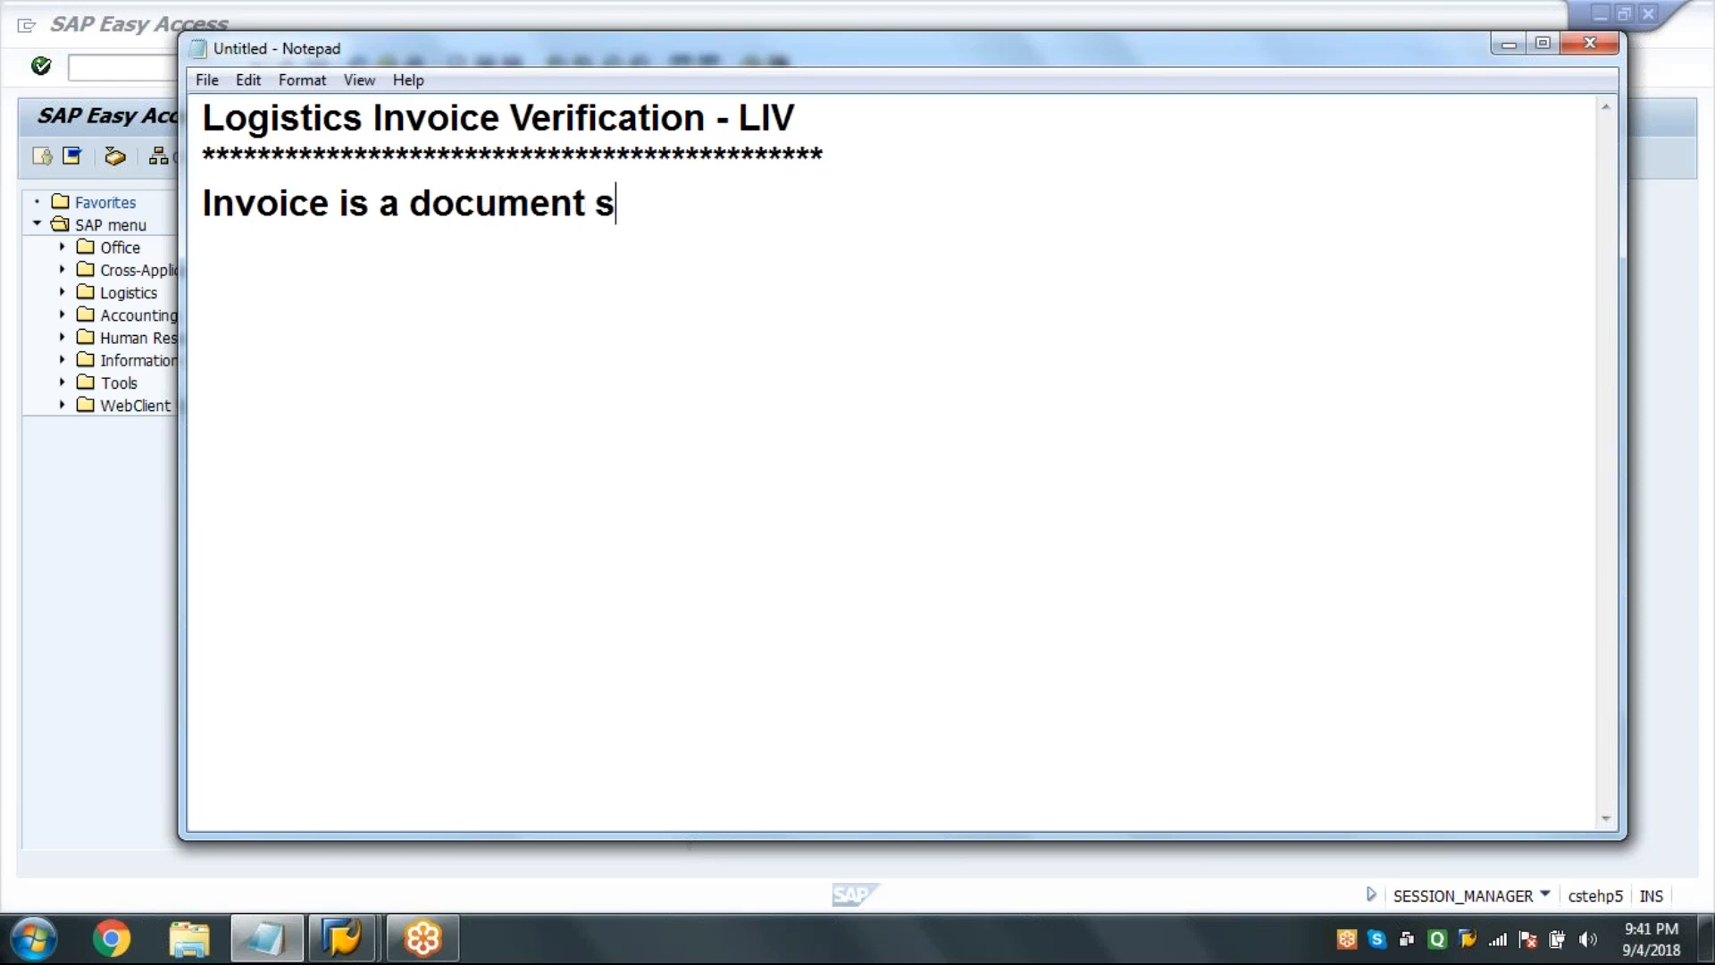
type("end by the ")
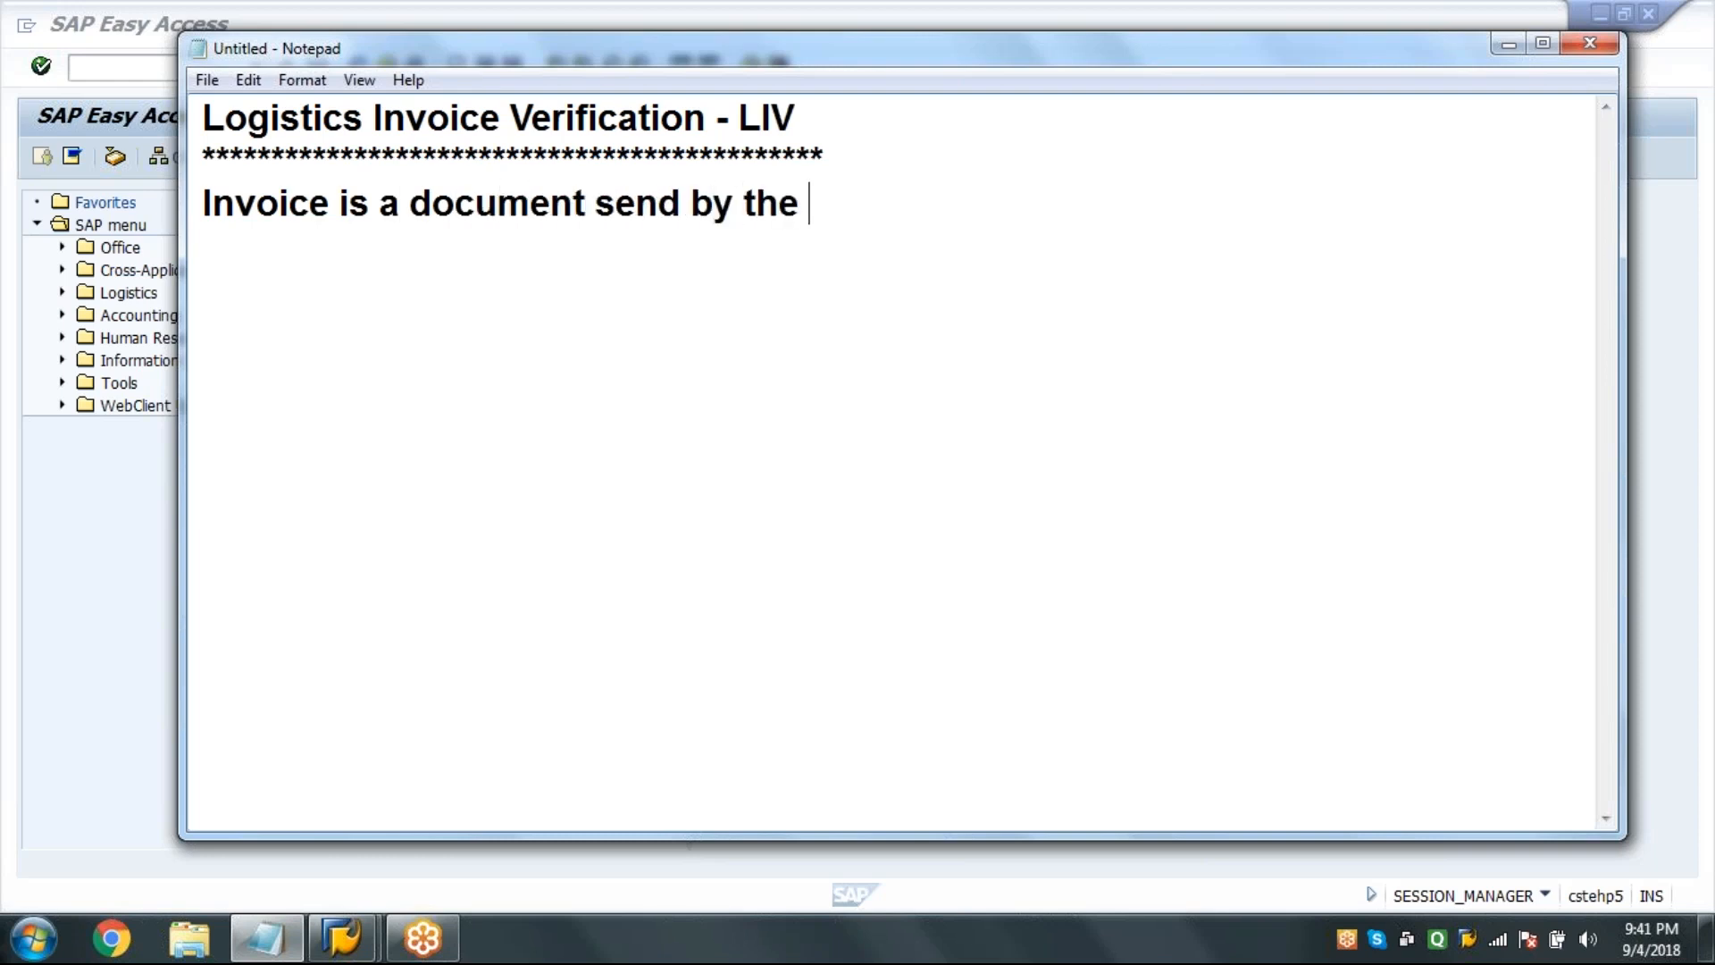
type("supplier t")
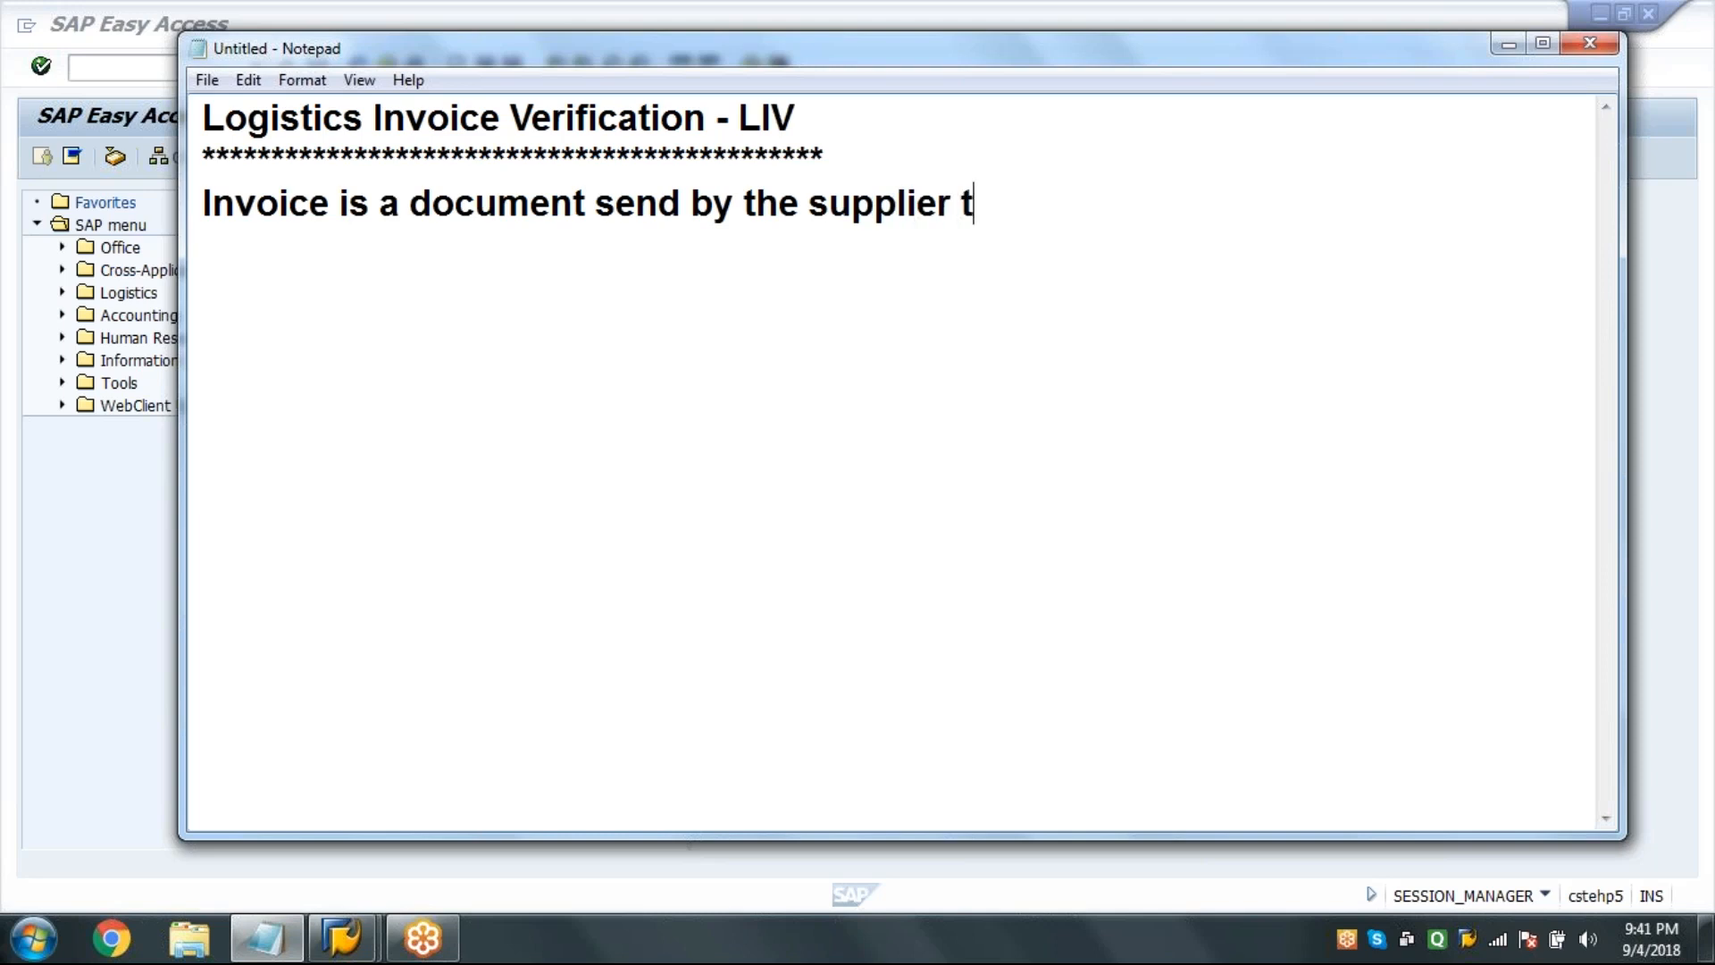
type("o the buye")
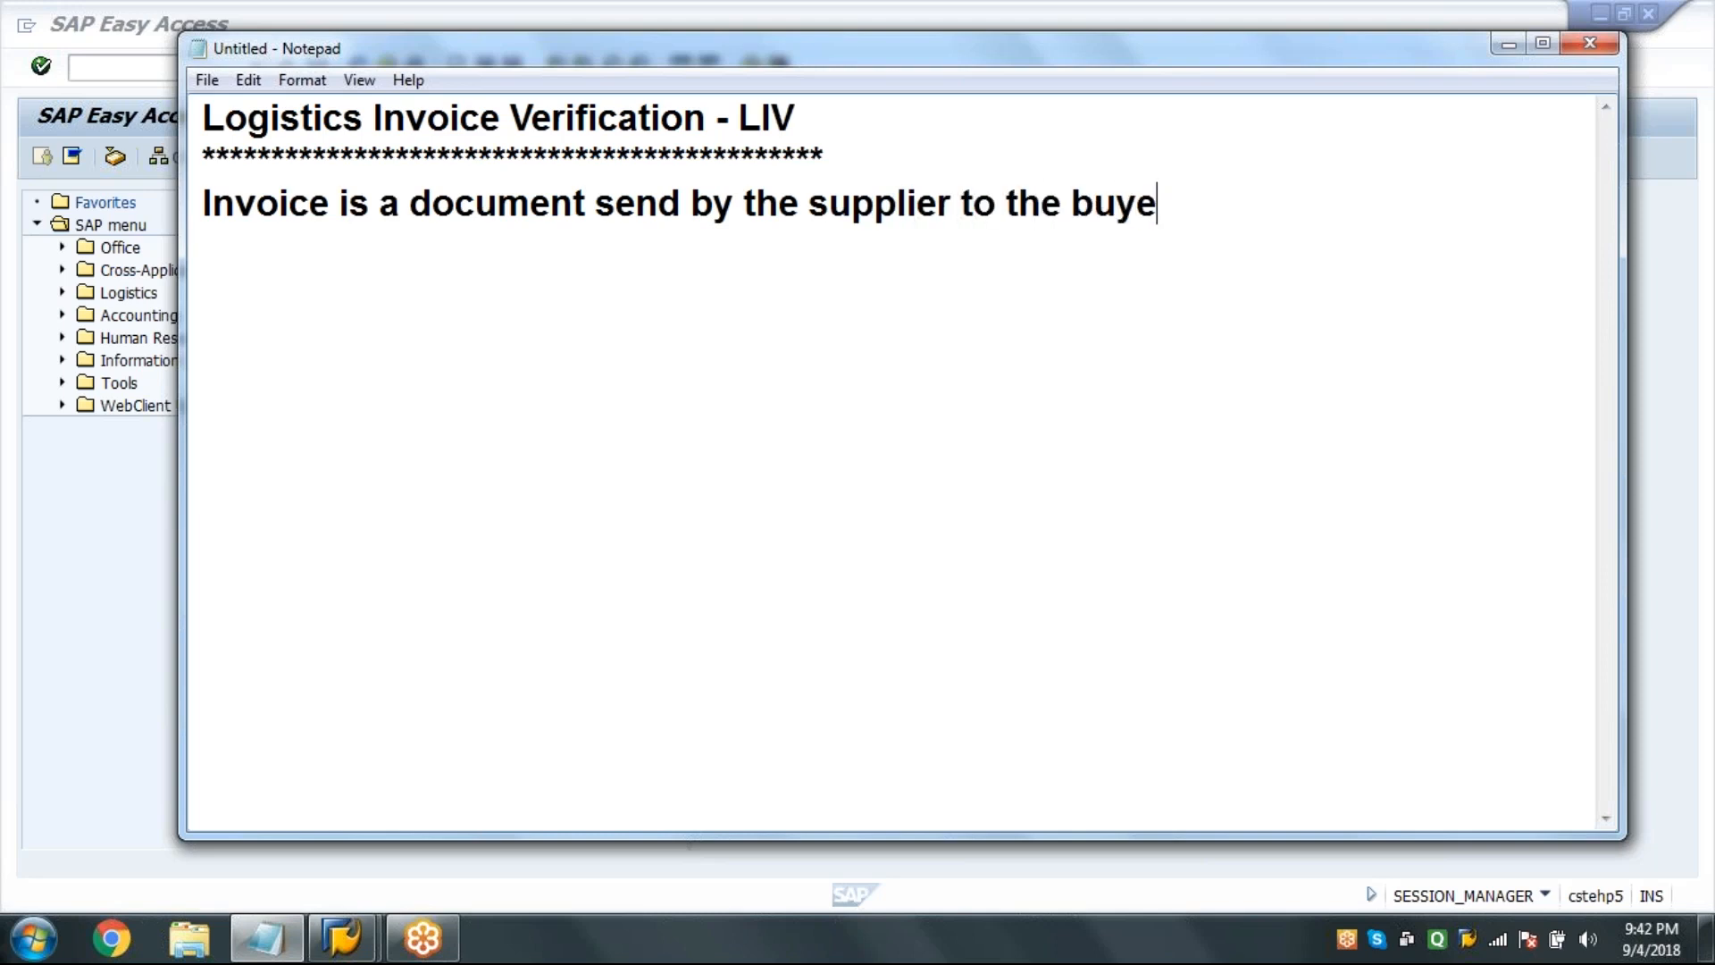
type("r for the")
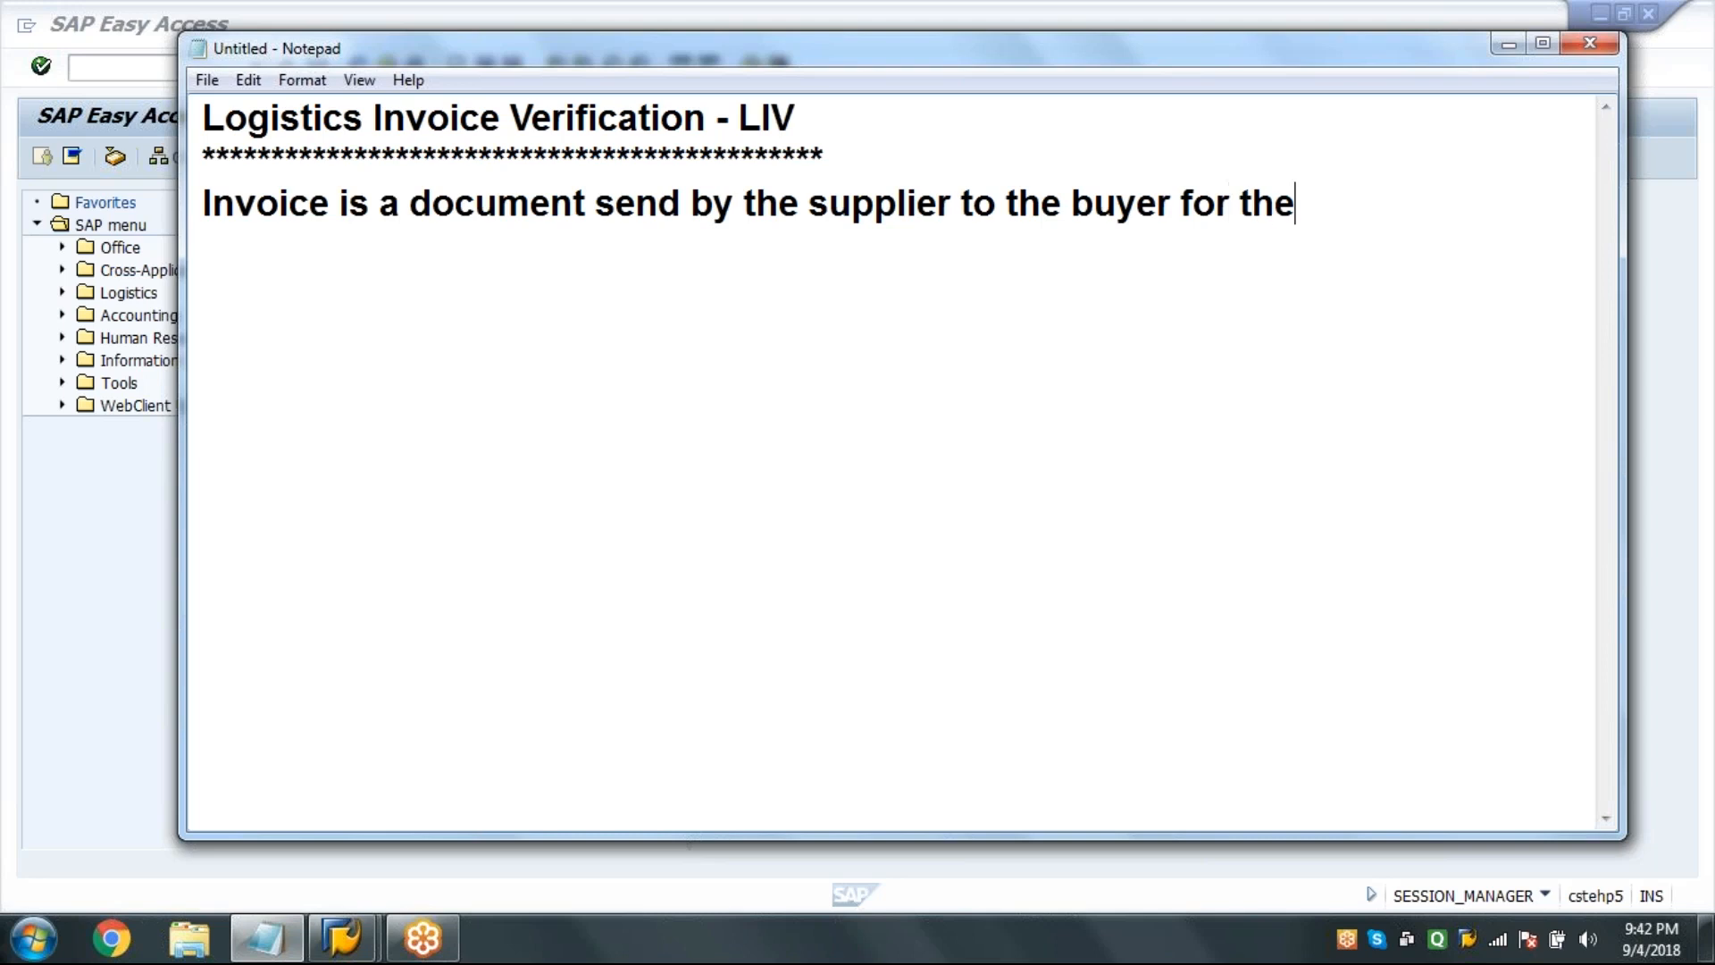
type(" payment")
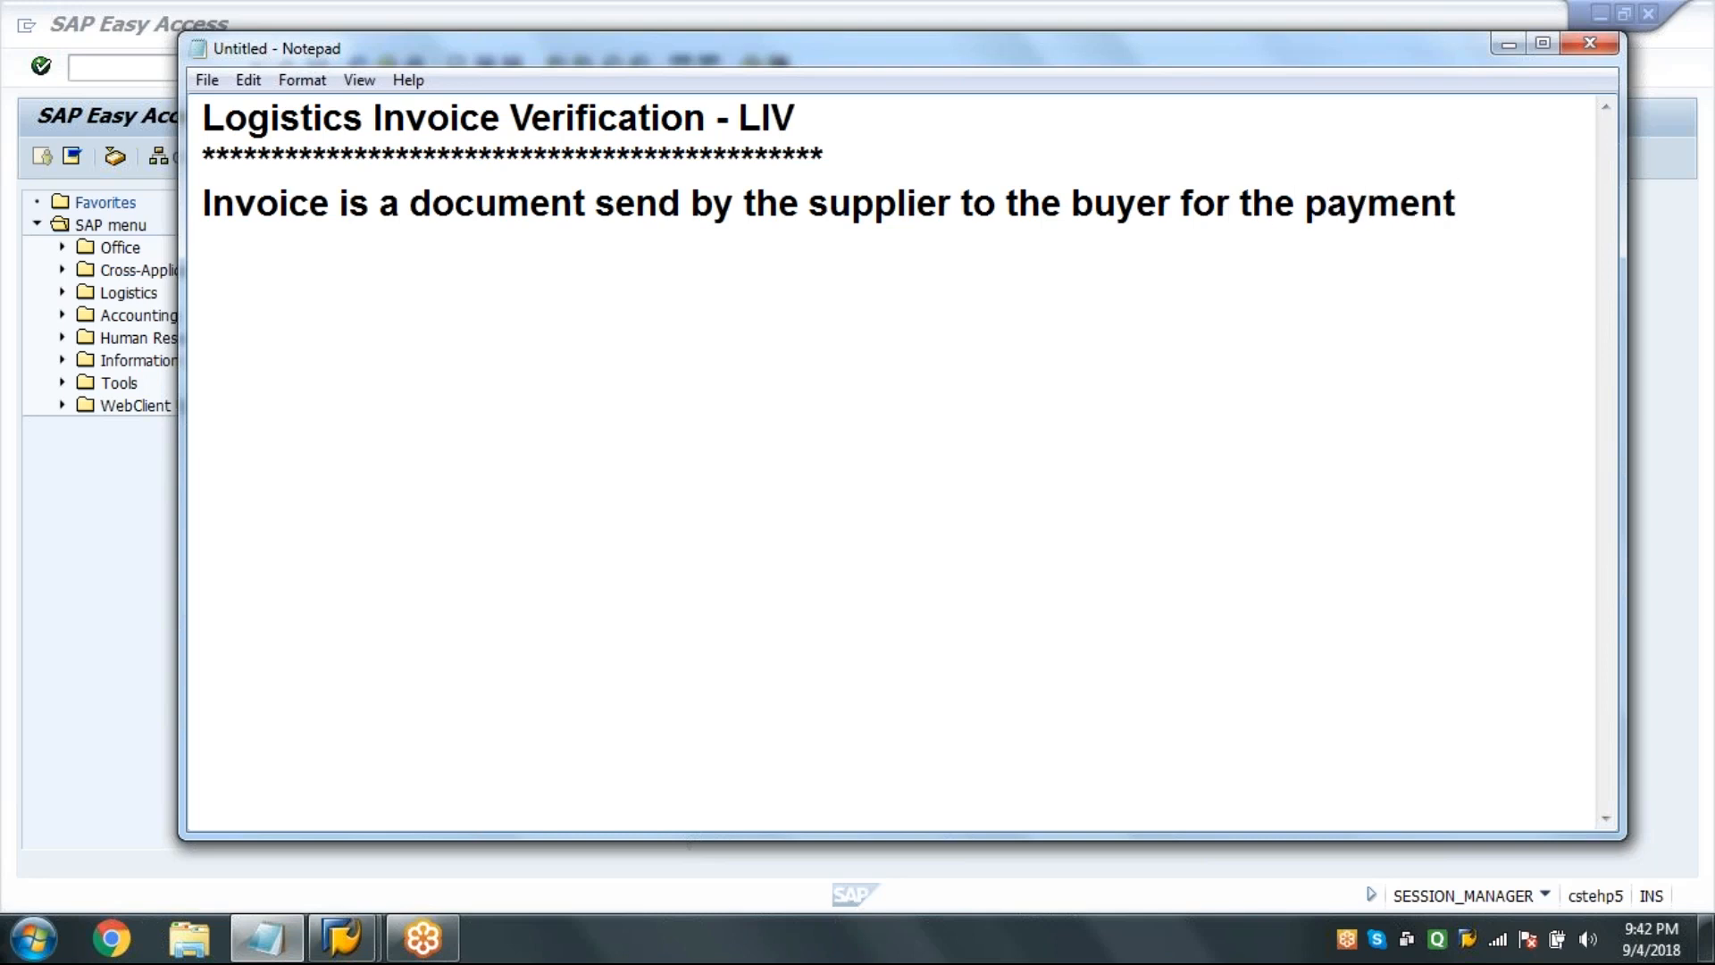
Finish the sentence with ", the following information is maintained in the invoice document." and leave a blank line below it.
type(", the fol")
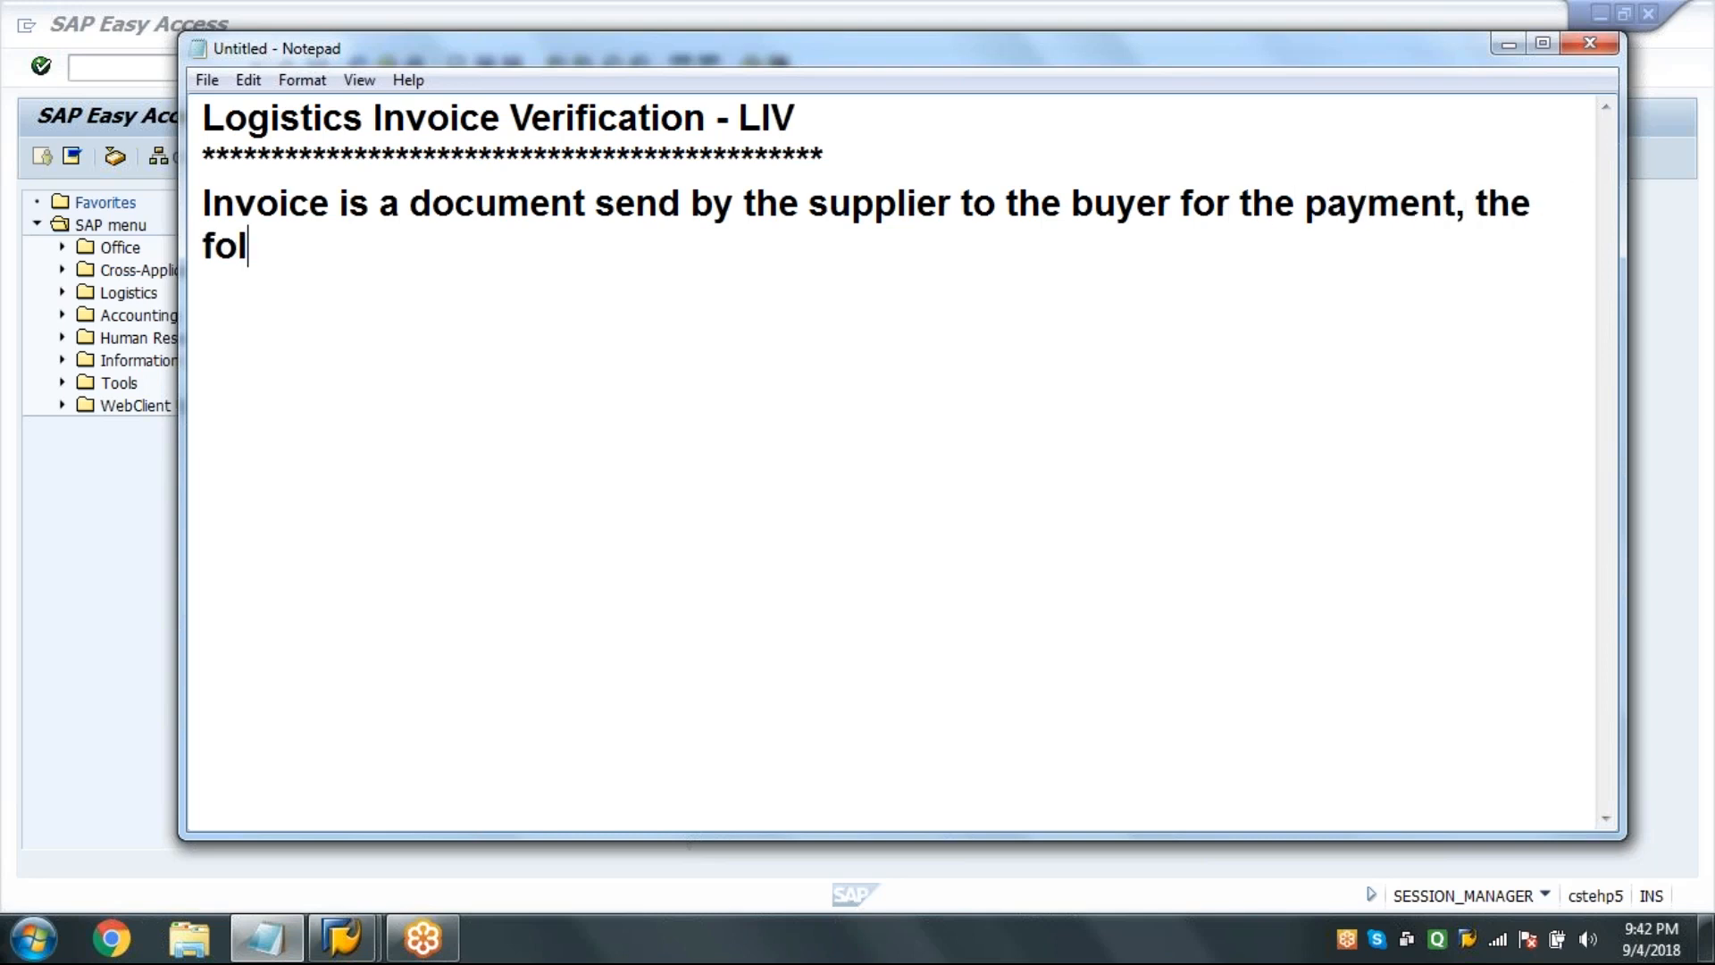
type("lowing in")
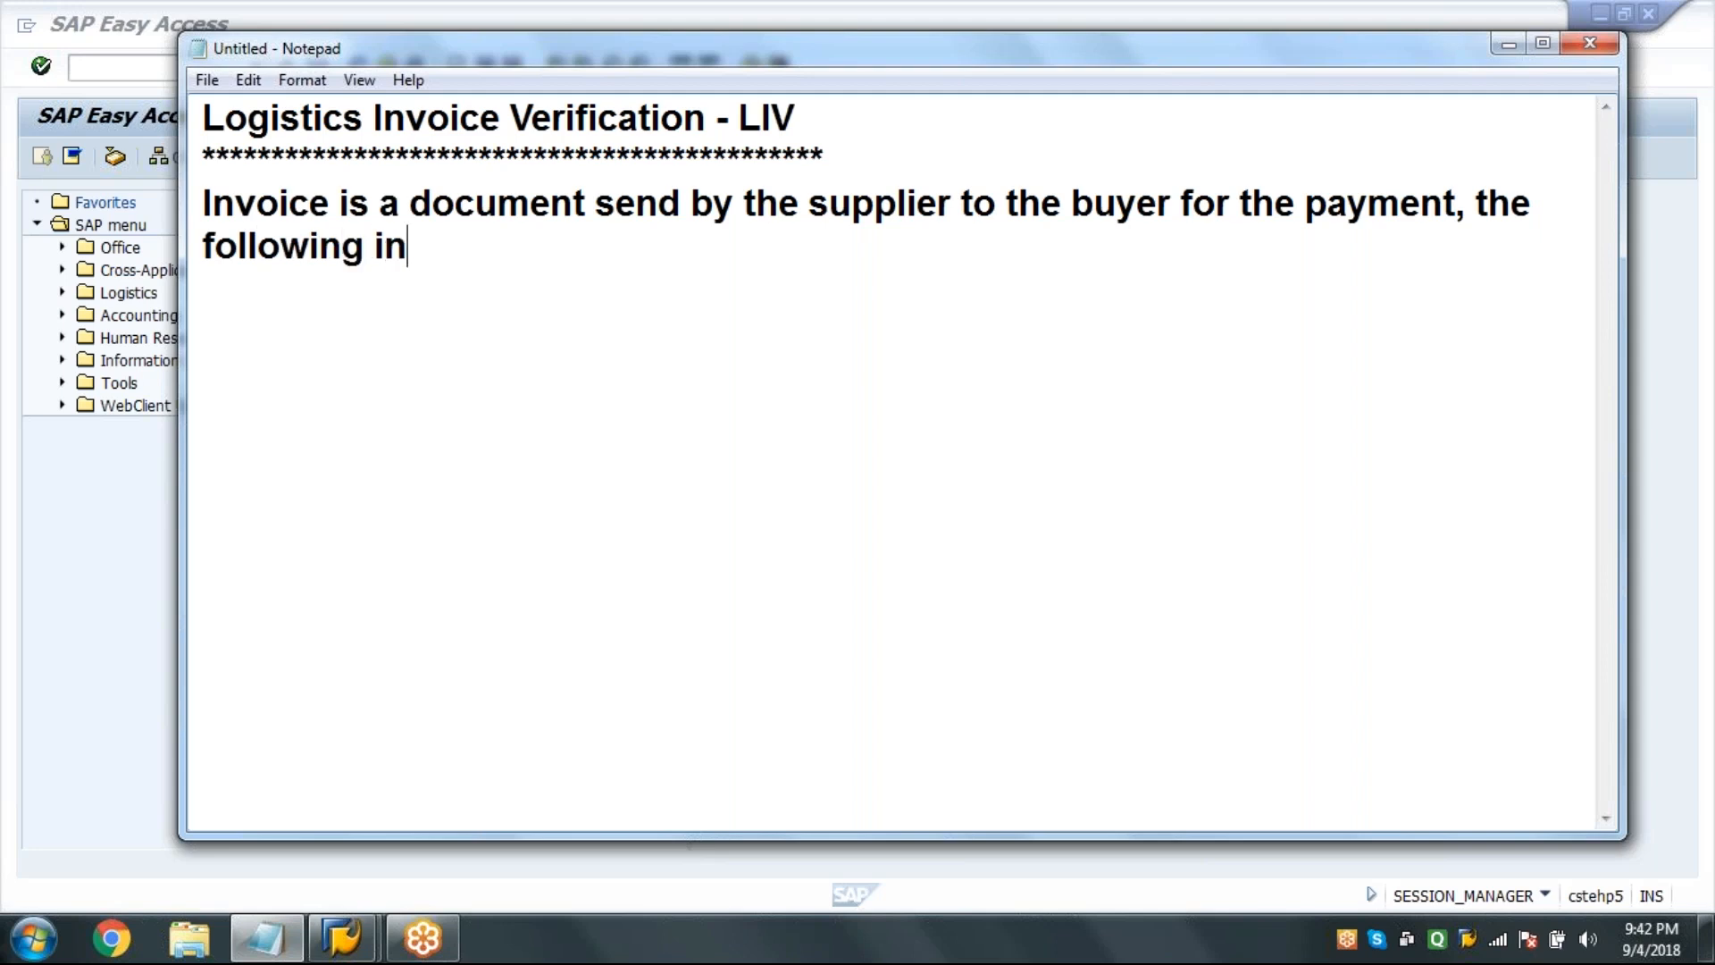
type("formation is ")
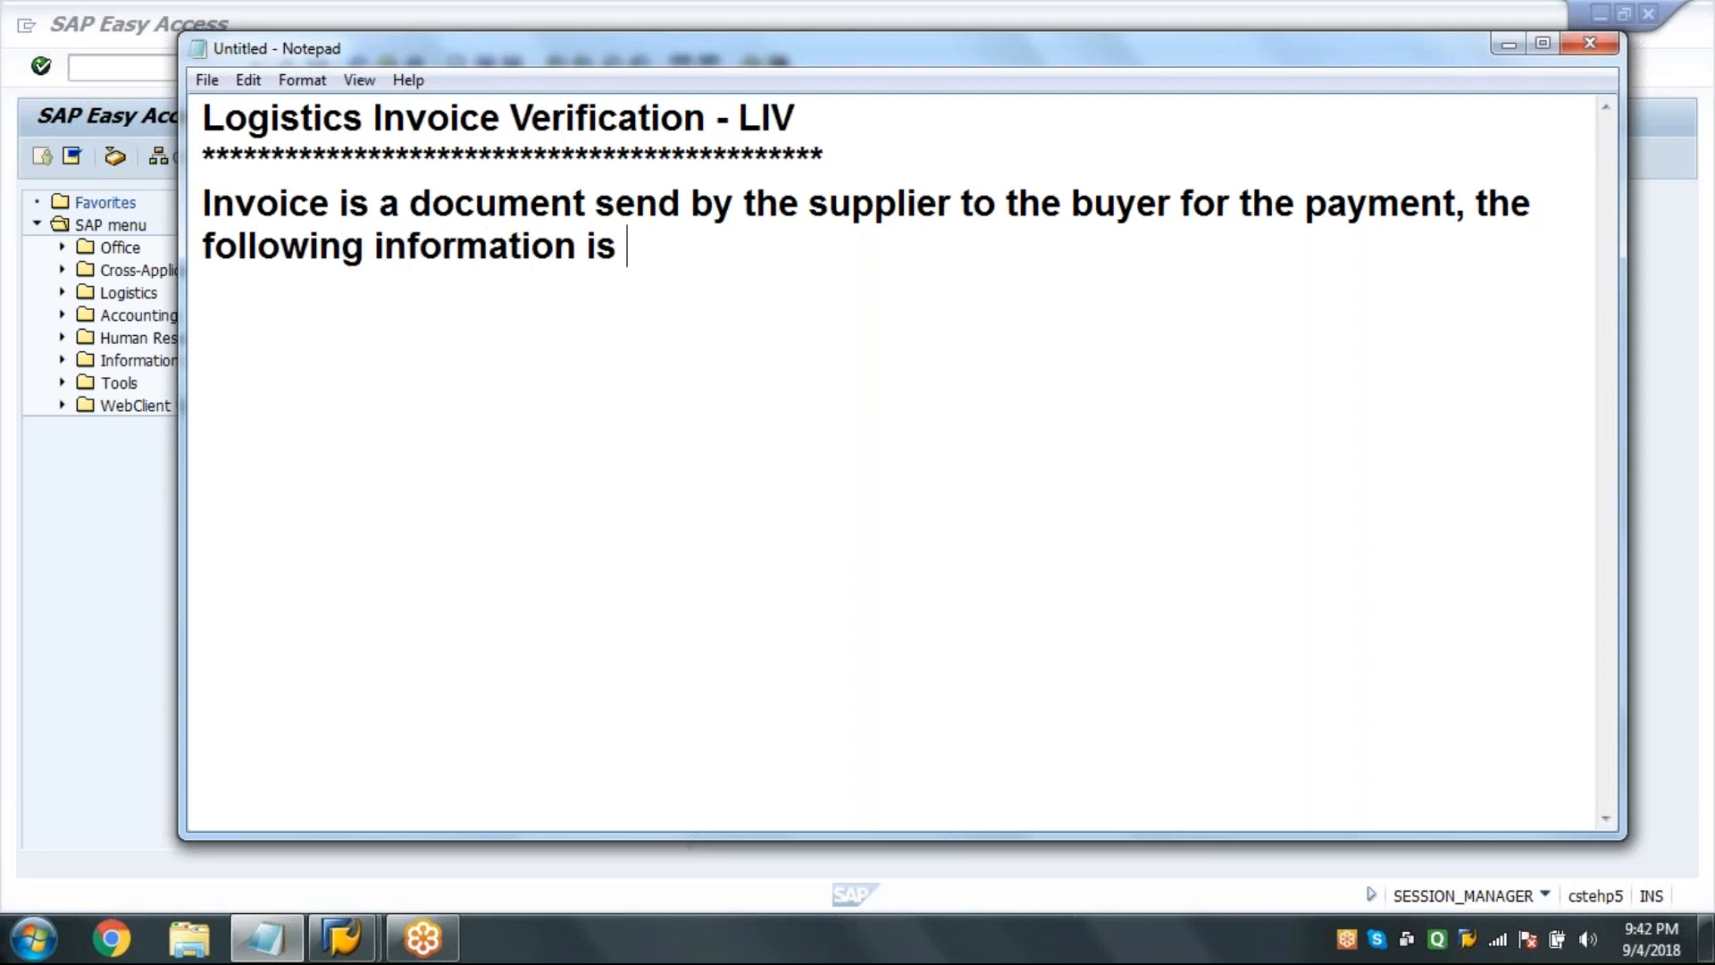
type("maintained i")
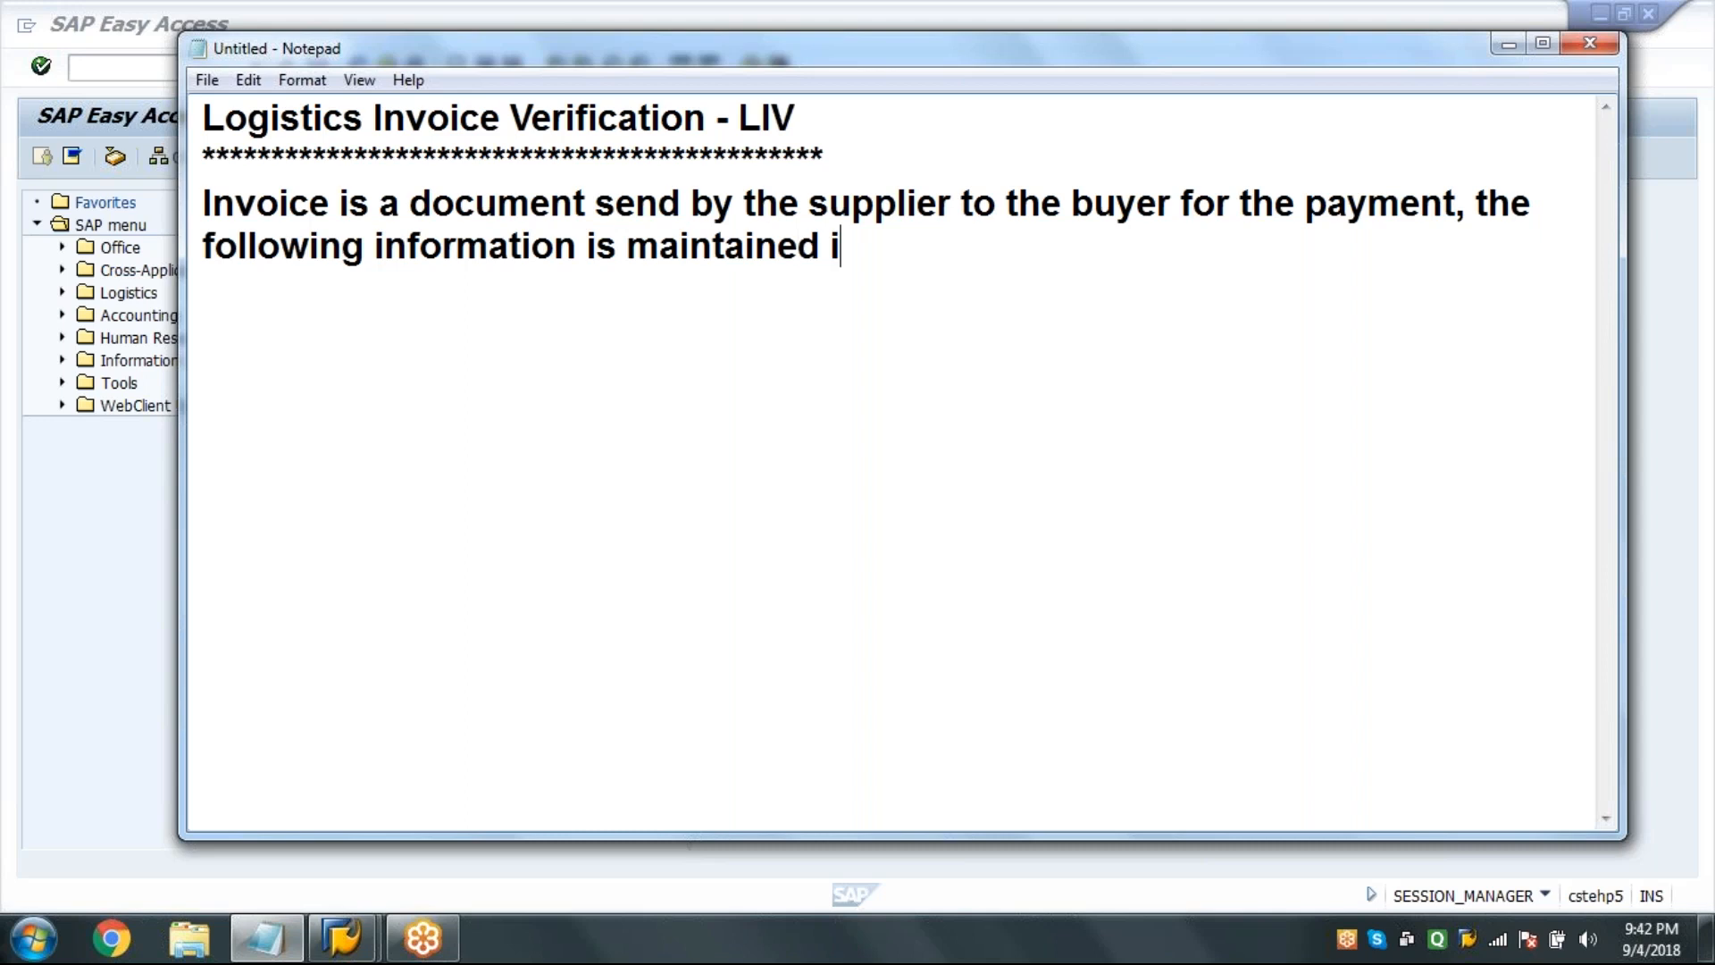
type("n the invoi")
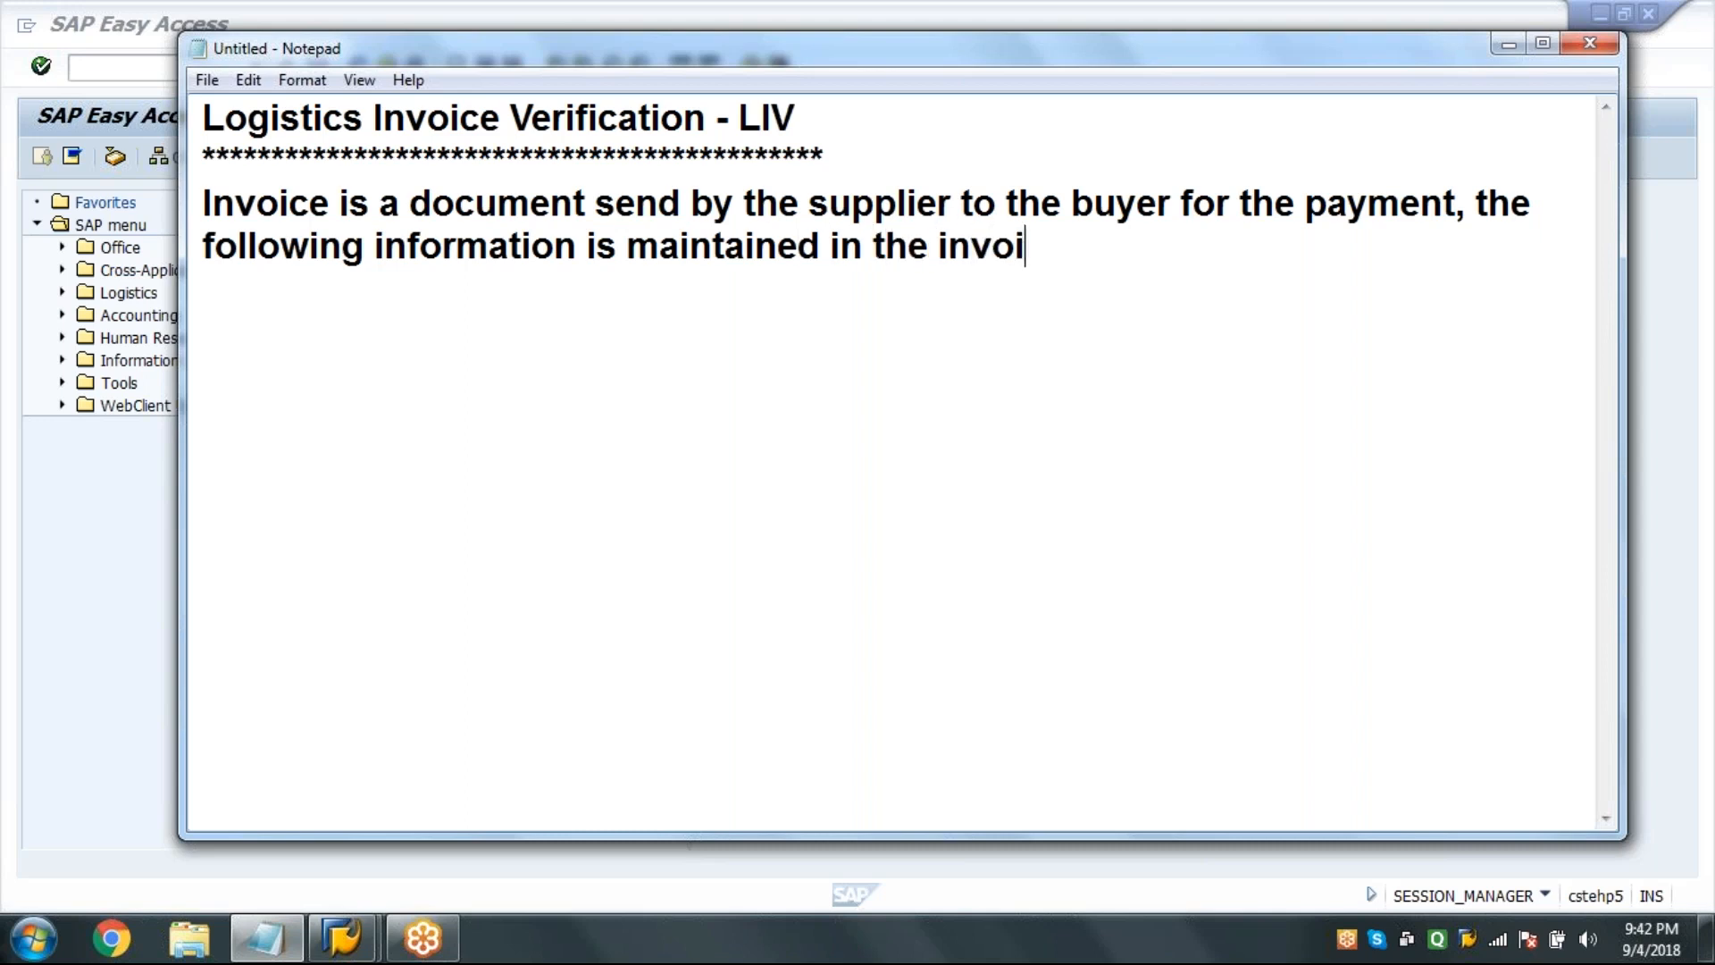
type("ce document.")
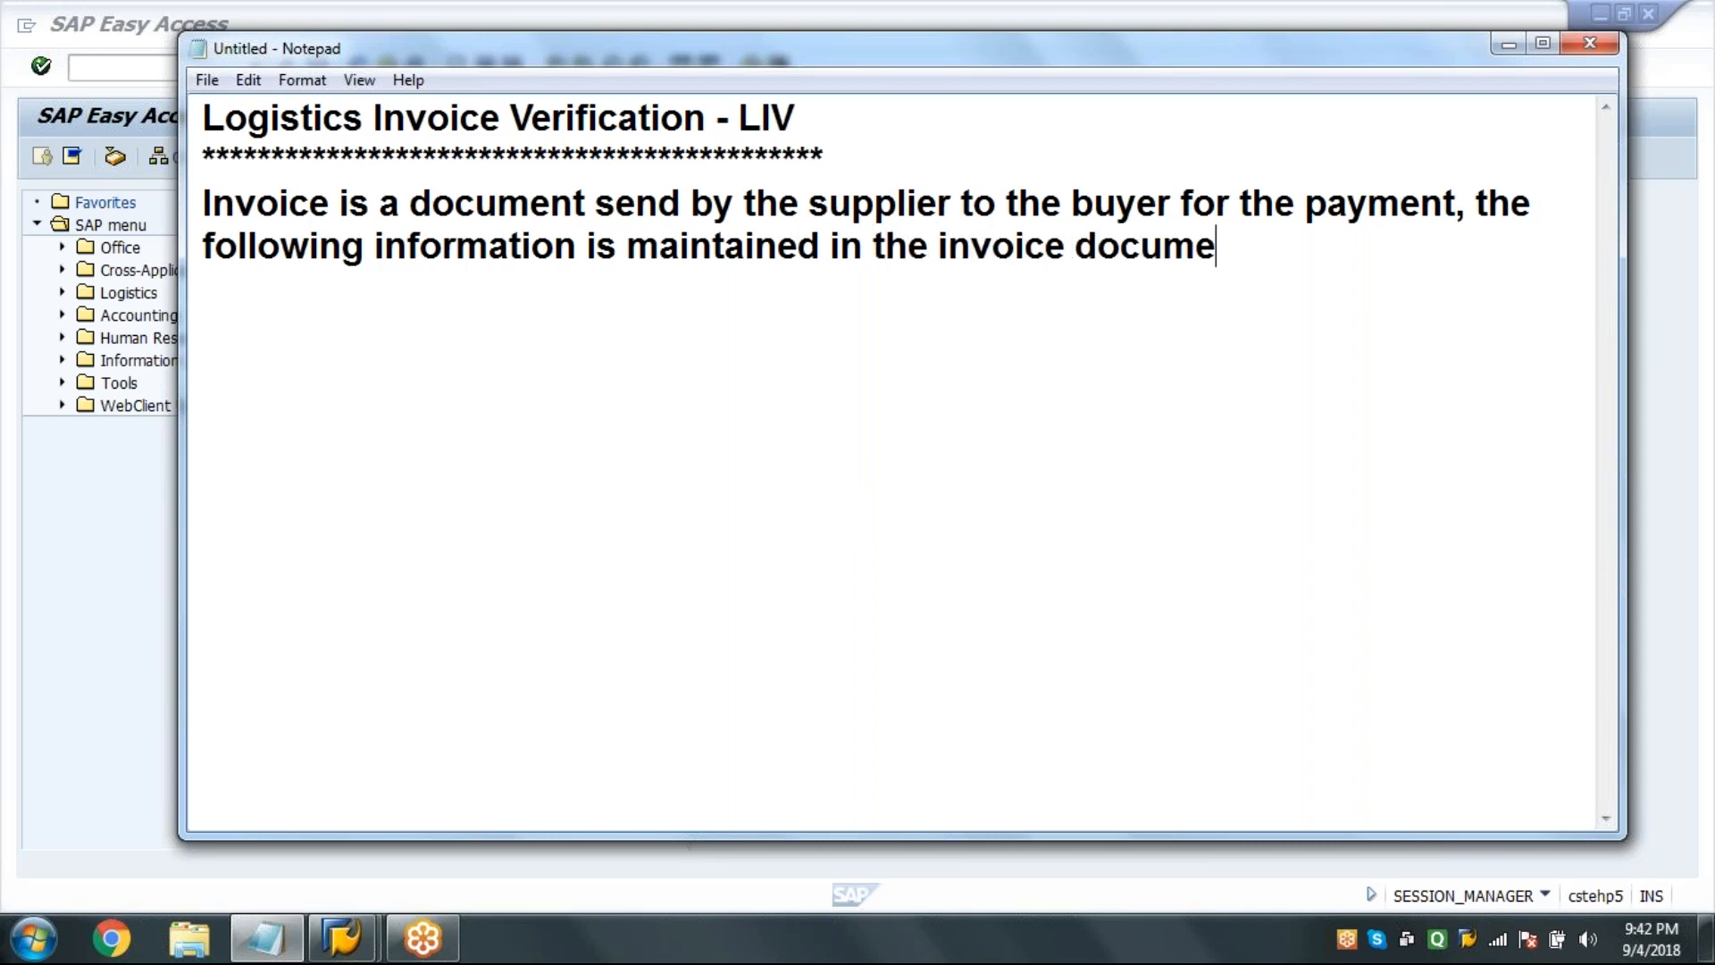
key("Return")
key("Return")
Start the list of invoice information with the lines "PO Reference No" and "Invoice and posting date".
type("In")
key("BackSpace")
key("BackSpace")
type("PO Ree")
key("BackSpace")
type("ferenc")
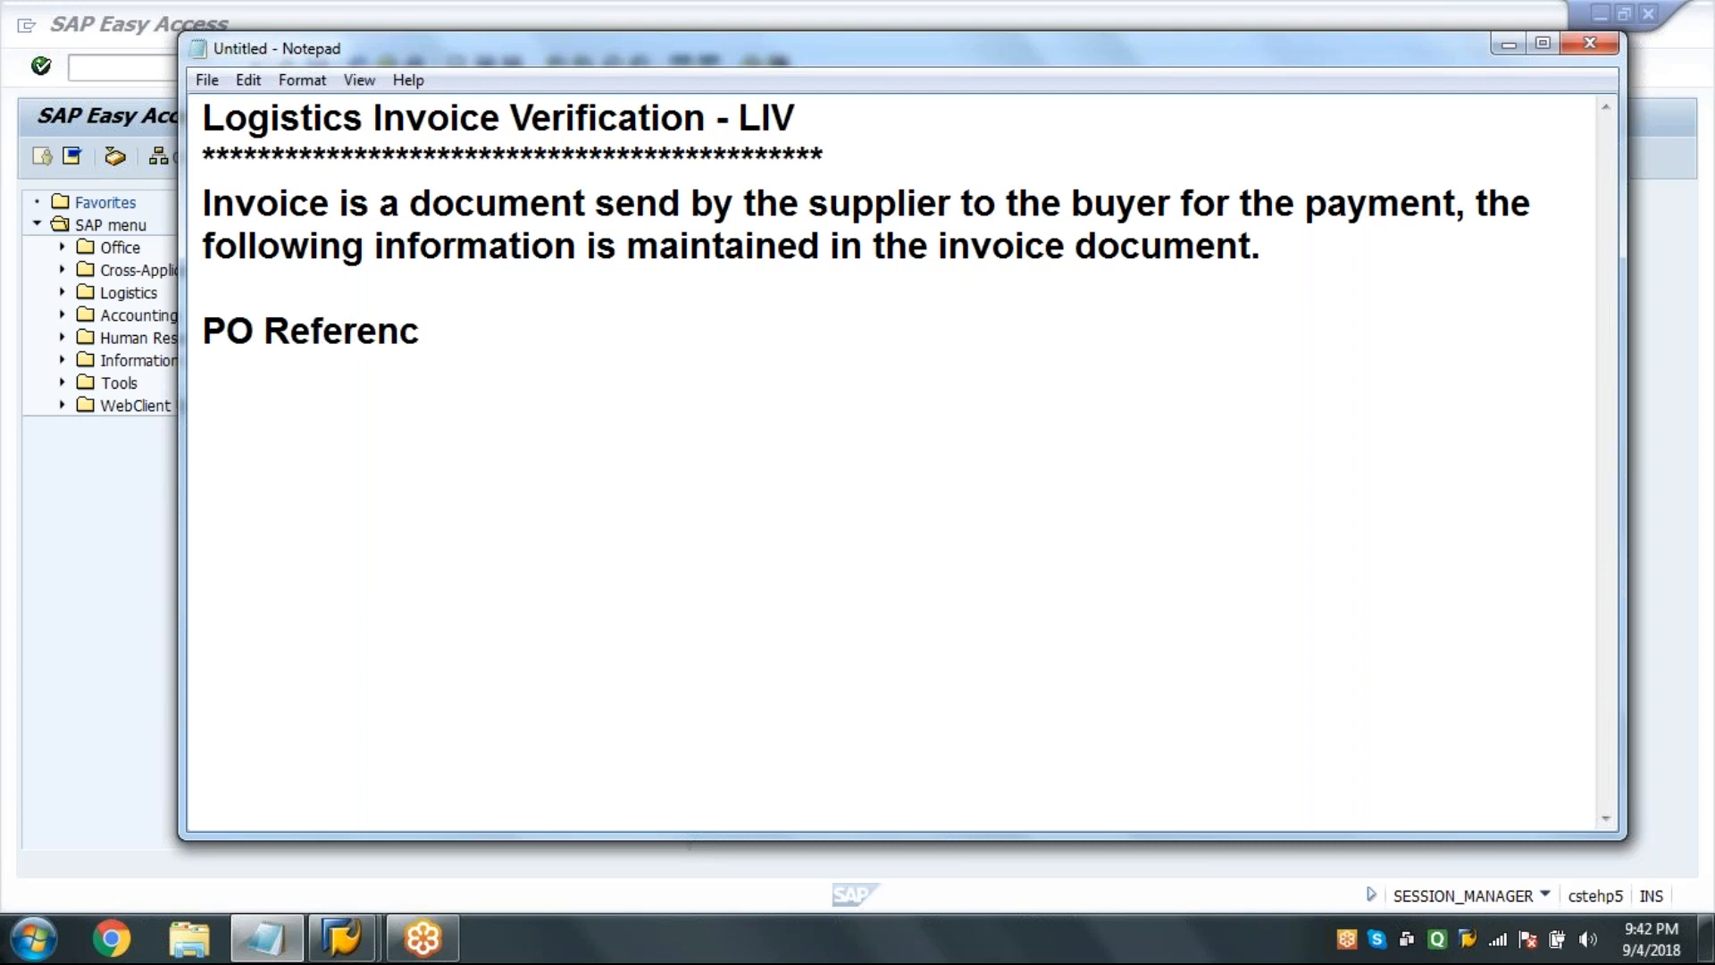
type("e No")
key("Return")
type("Invoice")
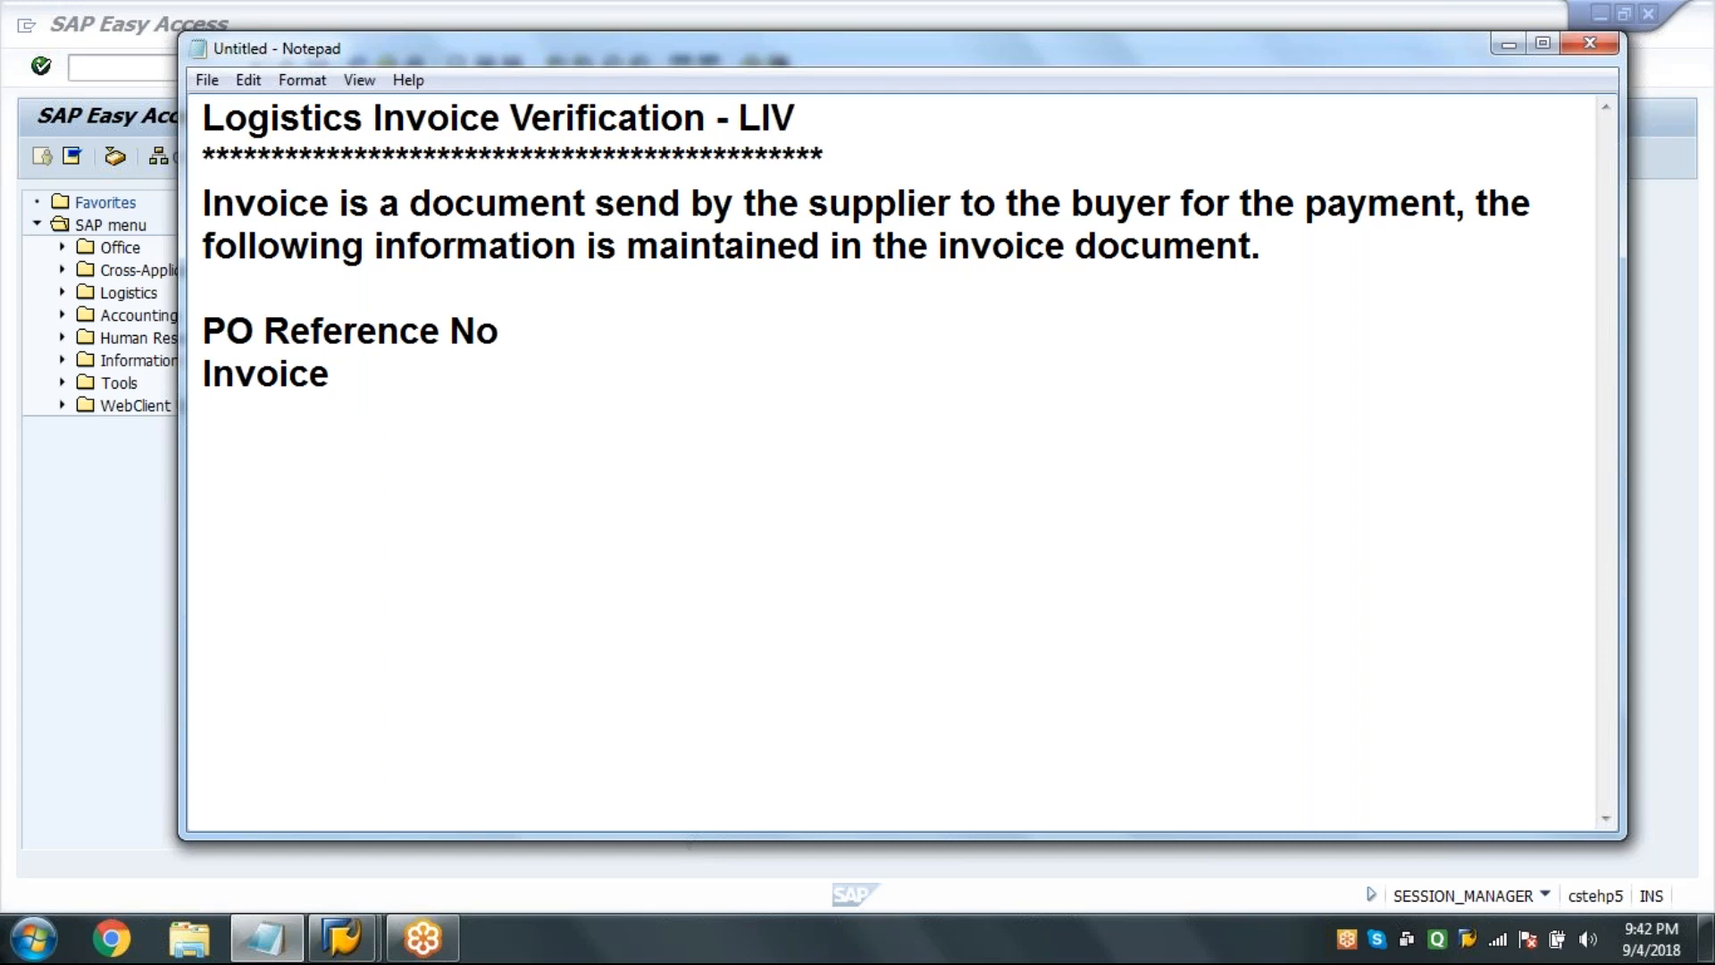
type(" and posting ")
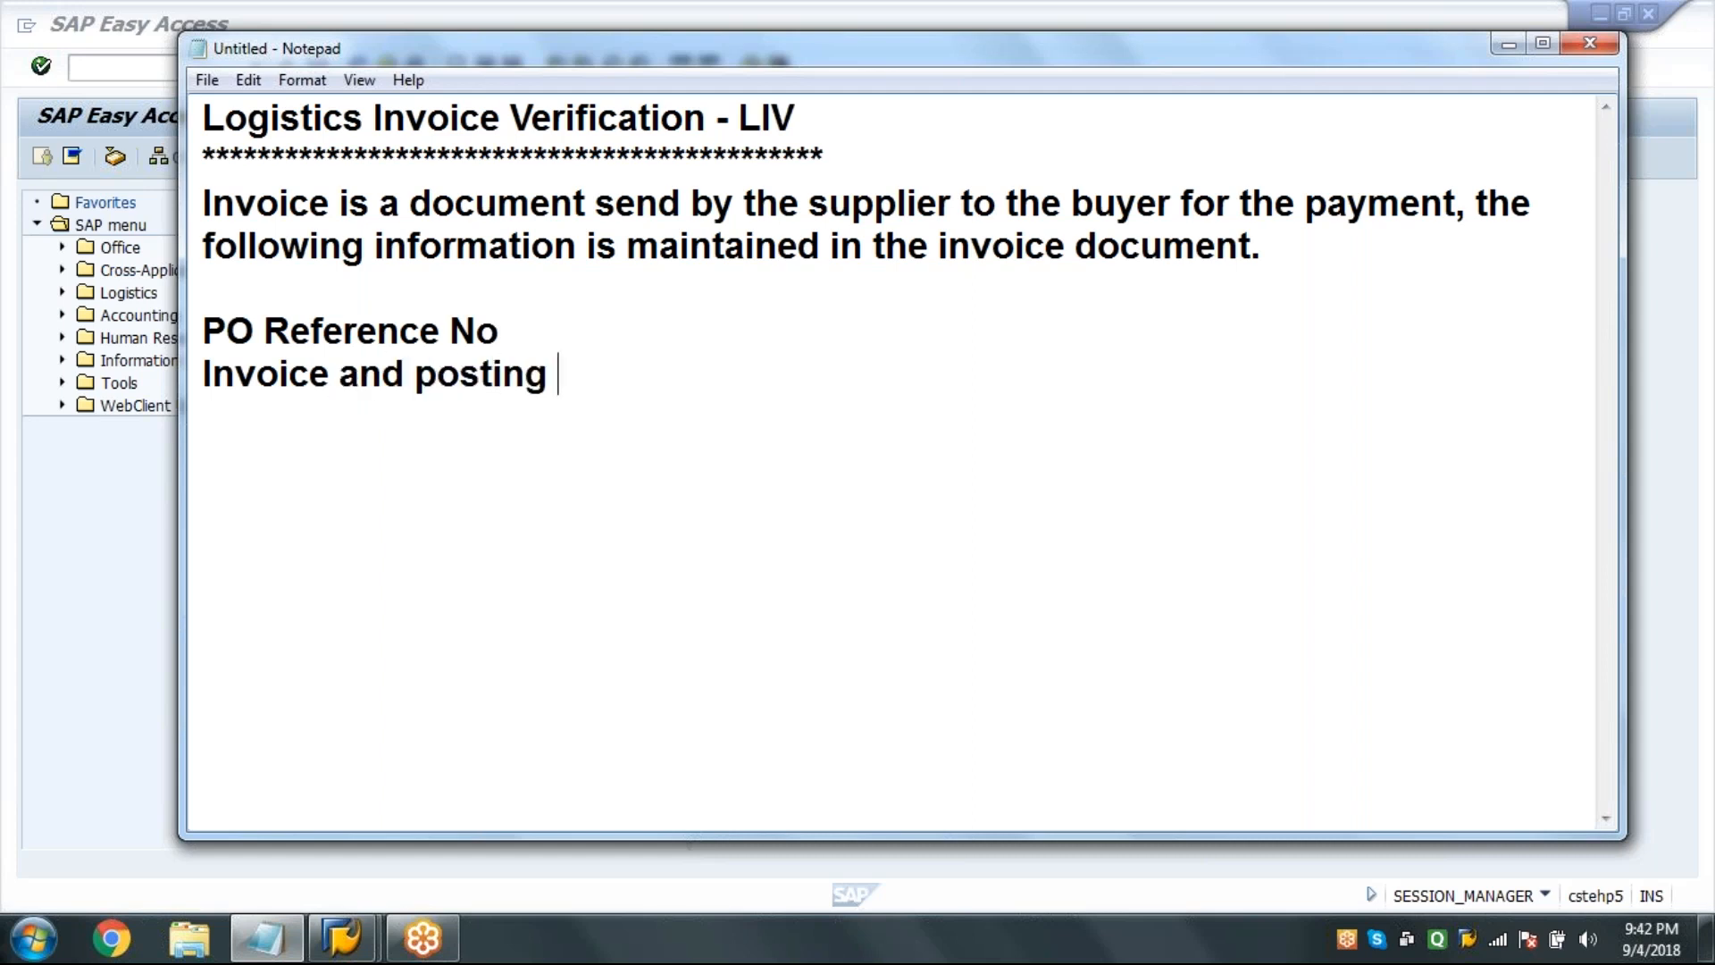
type("date")
key("Return")
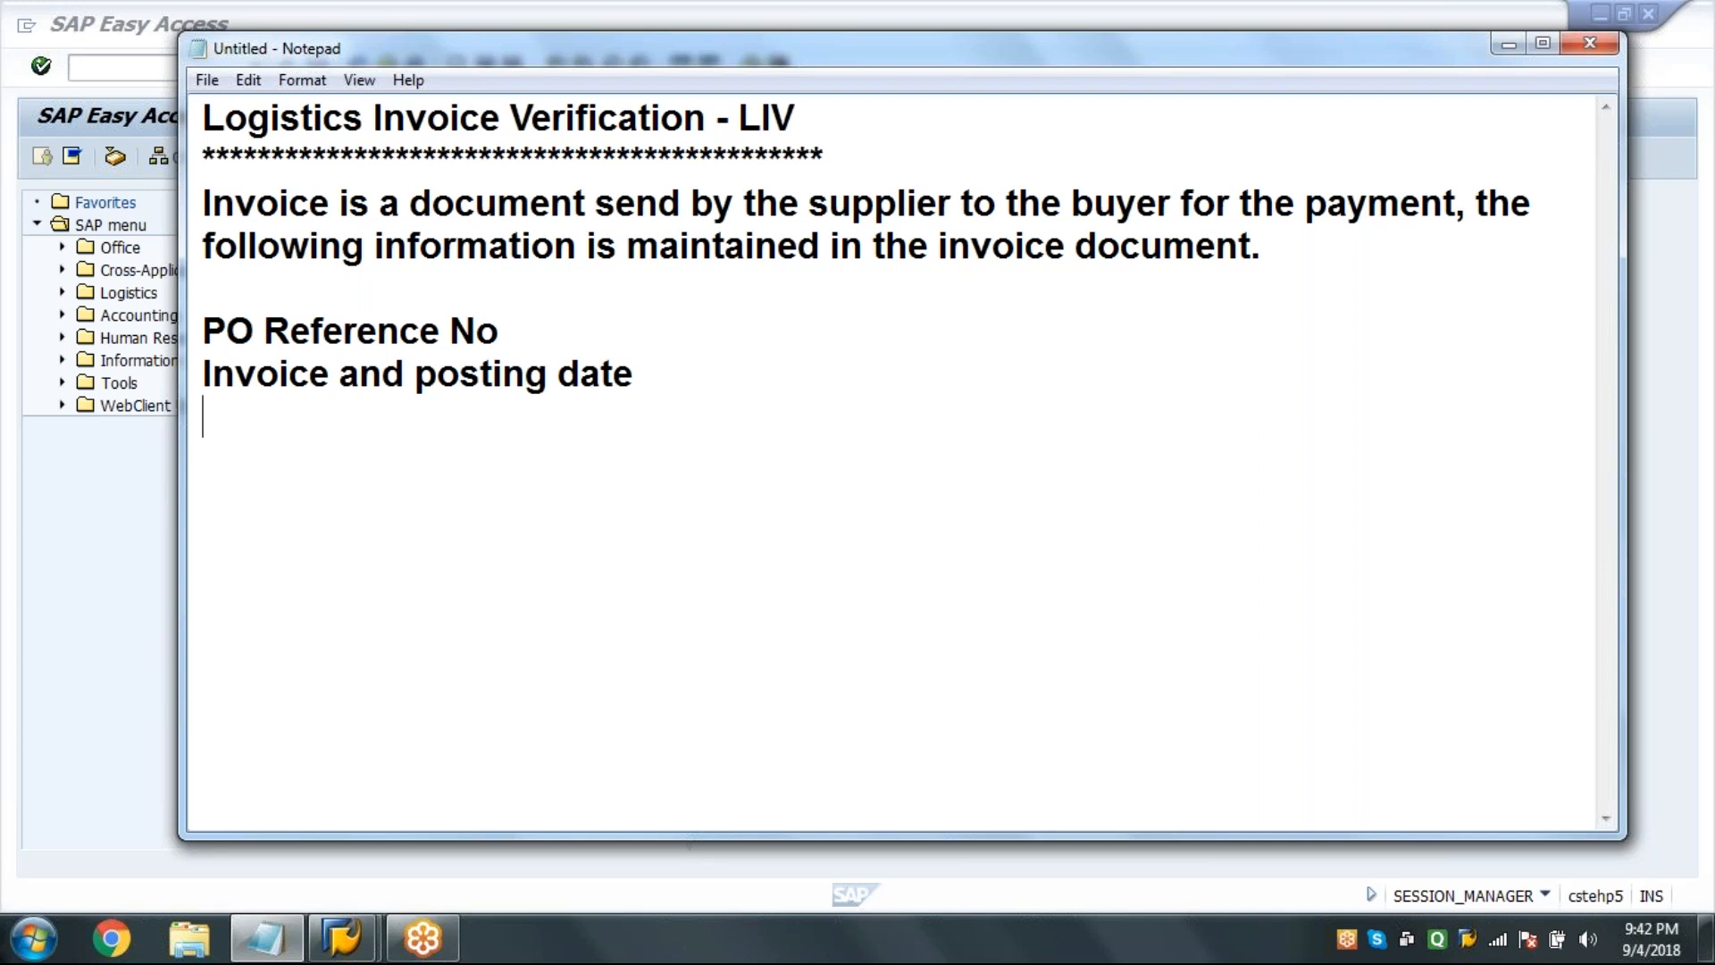
Add the line "Tax code and Tax Amount" to the list of invoice information.
type("Tax coder")
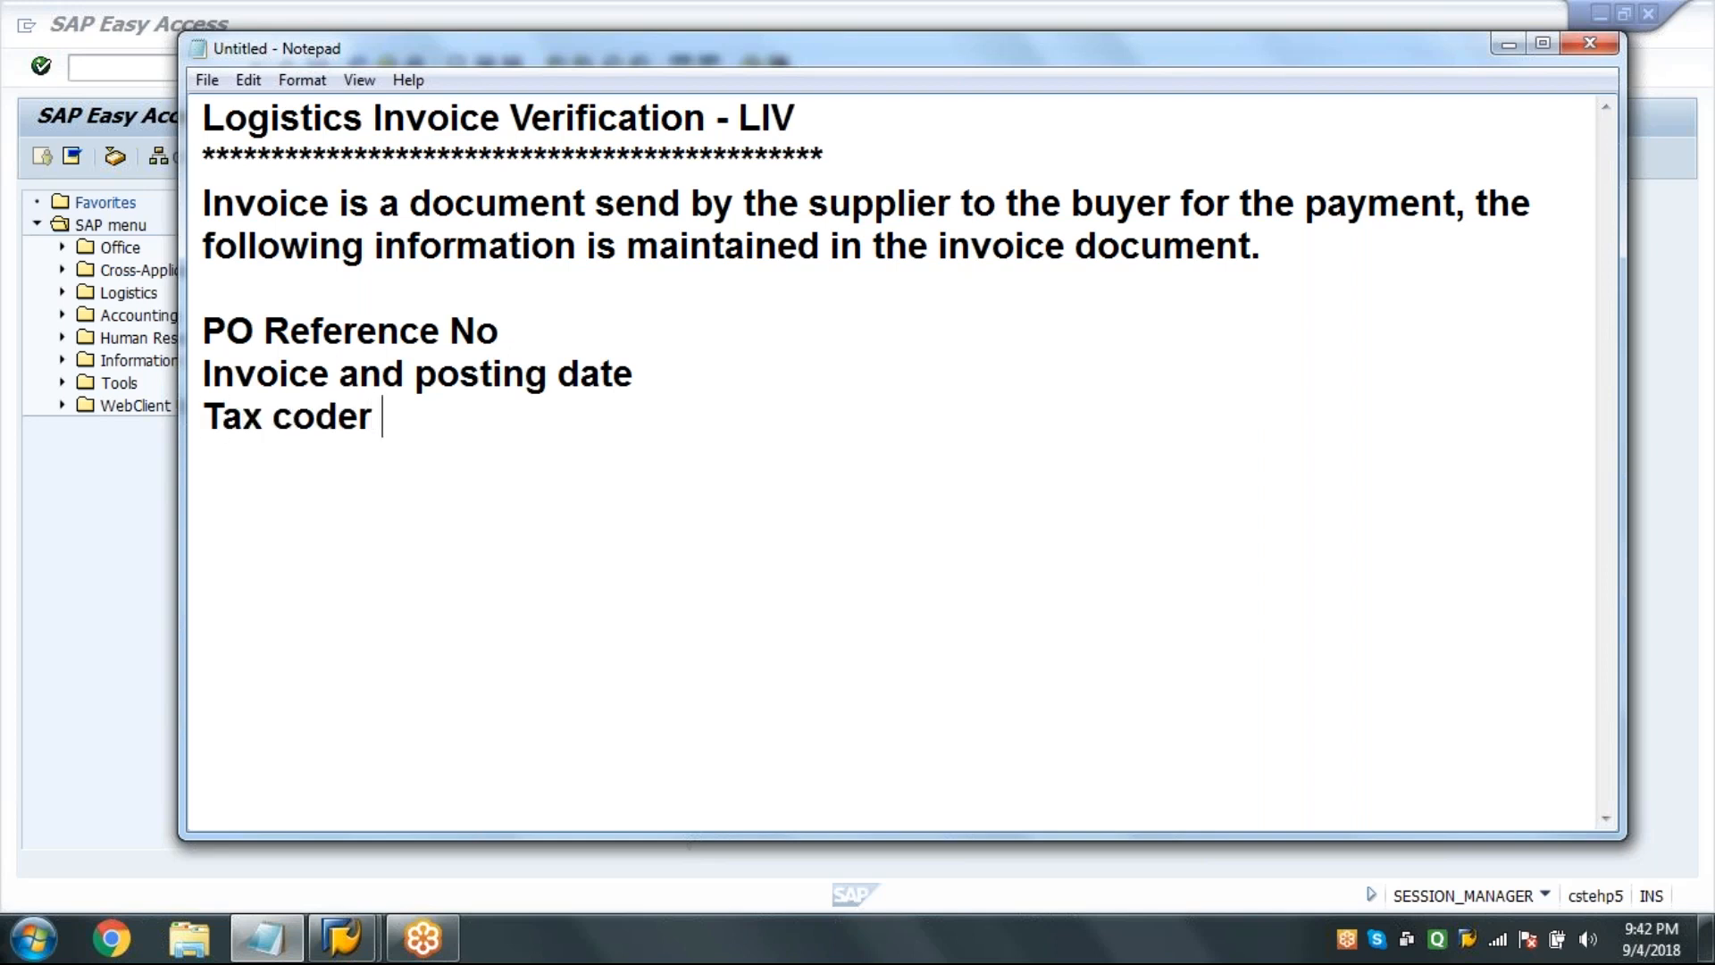
key("BackSpace")
key("BackSpace")
type("and T")
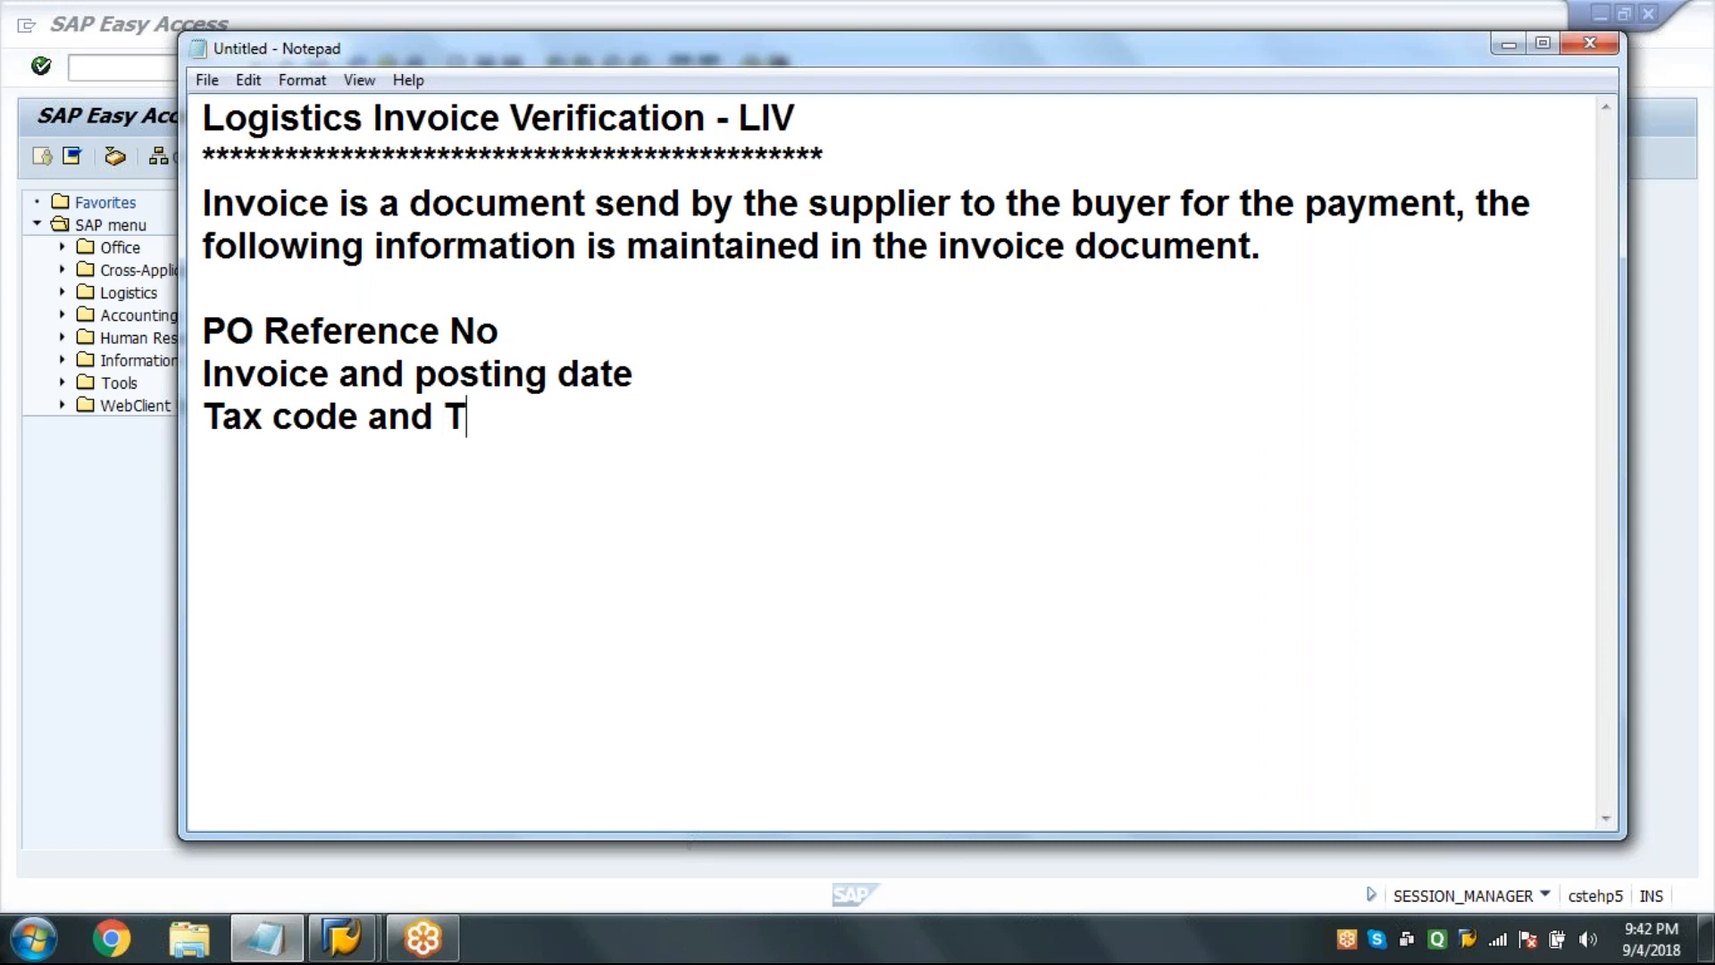
type("ax Amount")
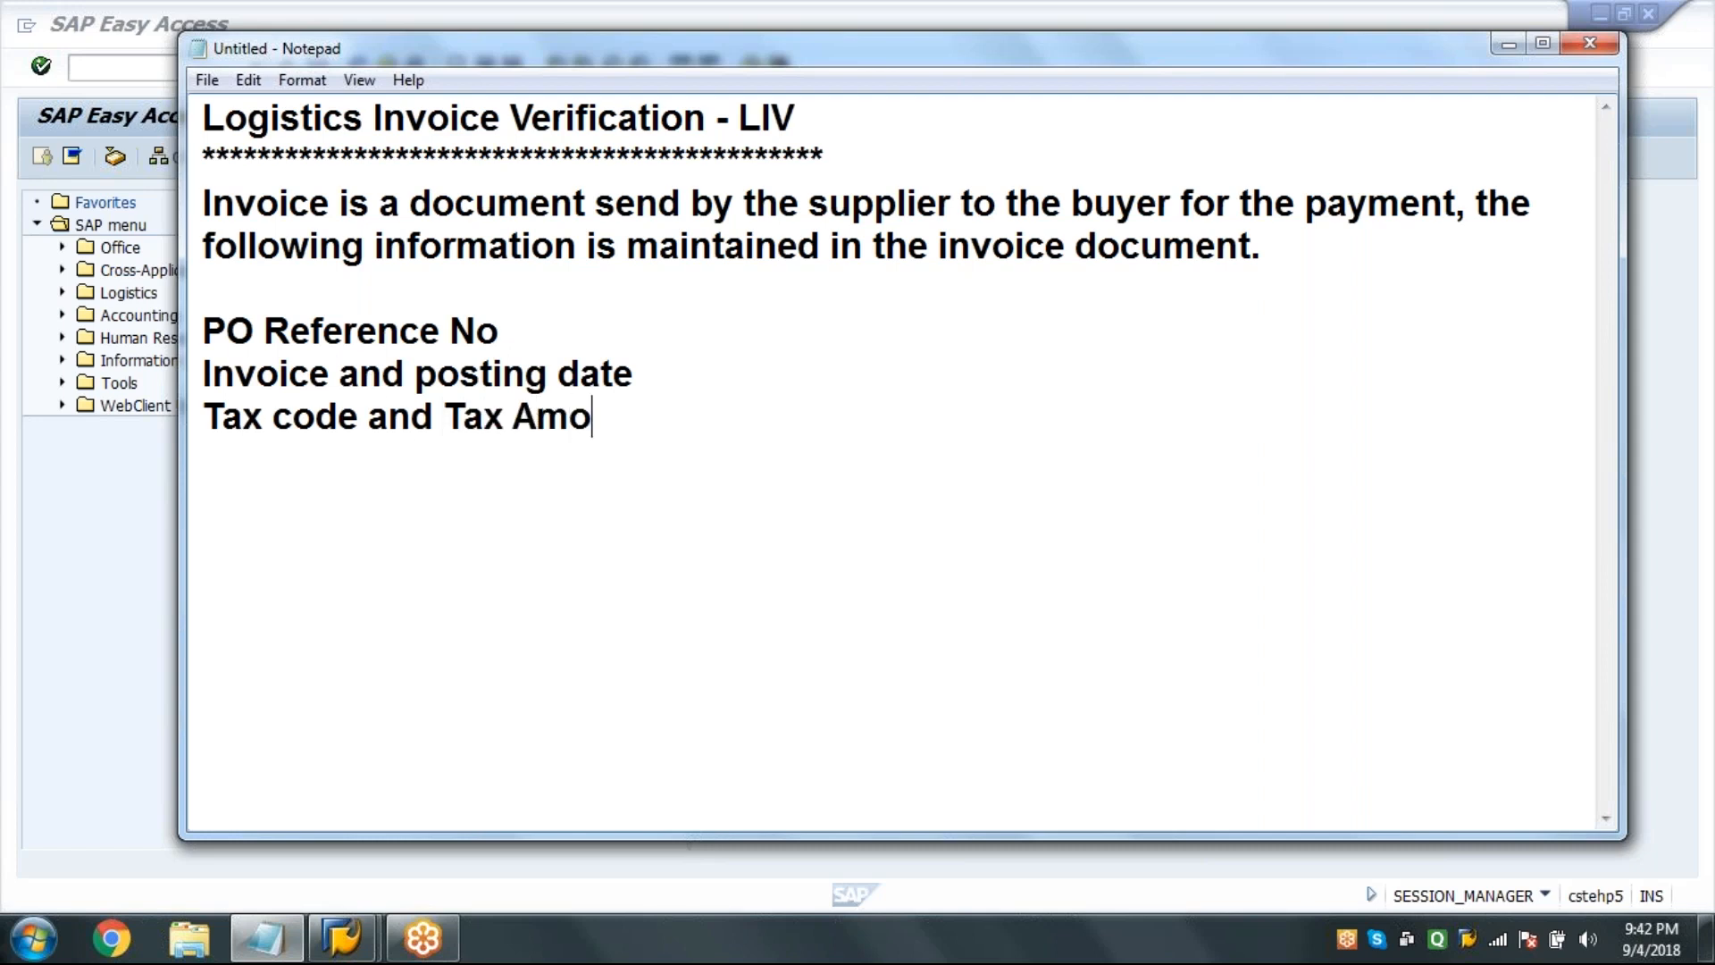
key("Return")
Add the line "Invoicing Party" to the list of invoice information.
type("Invoicei")
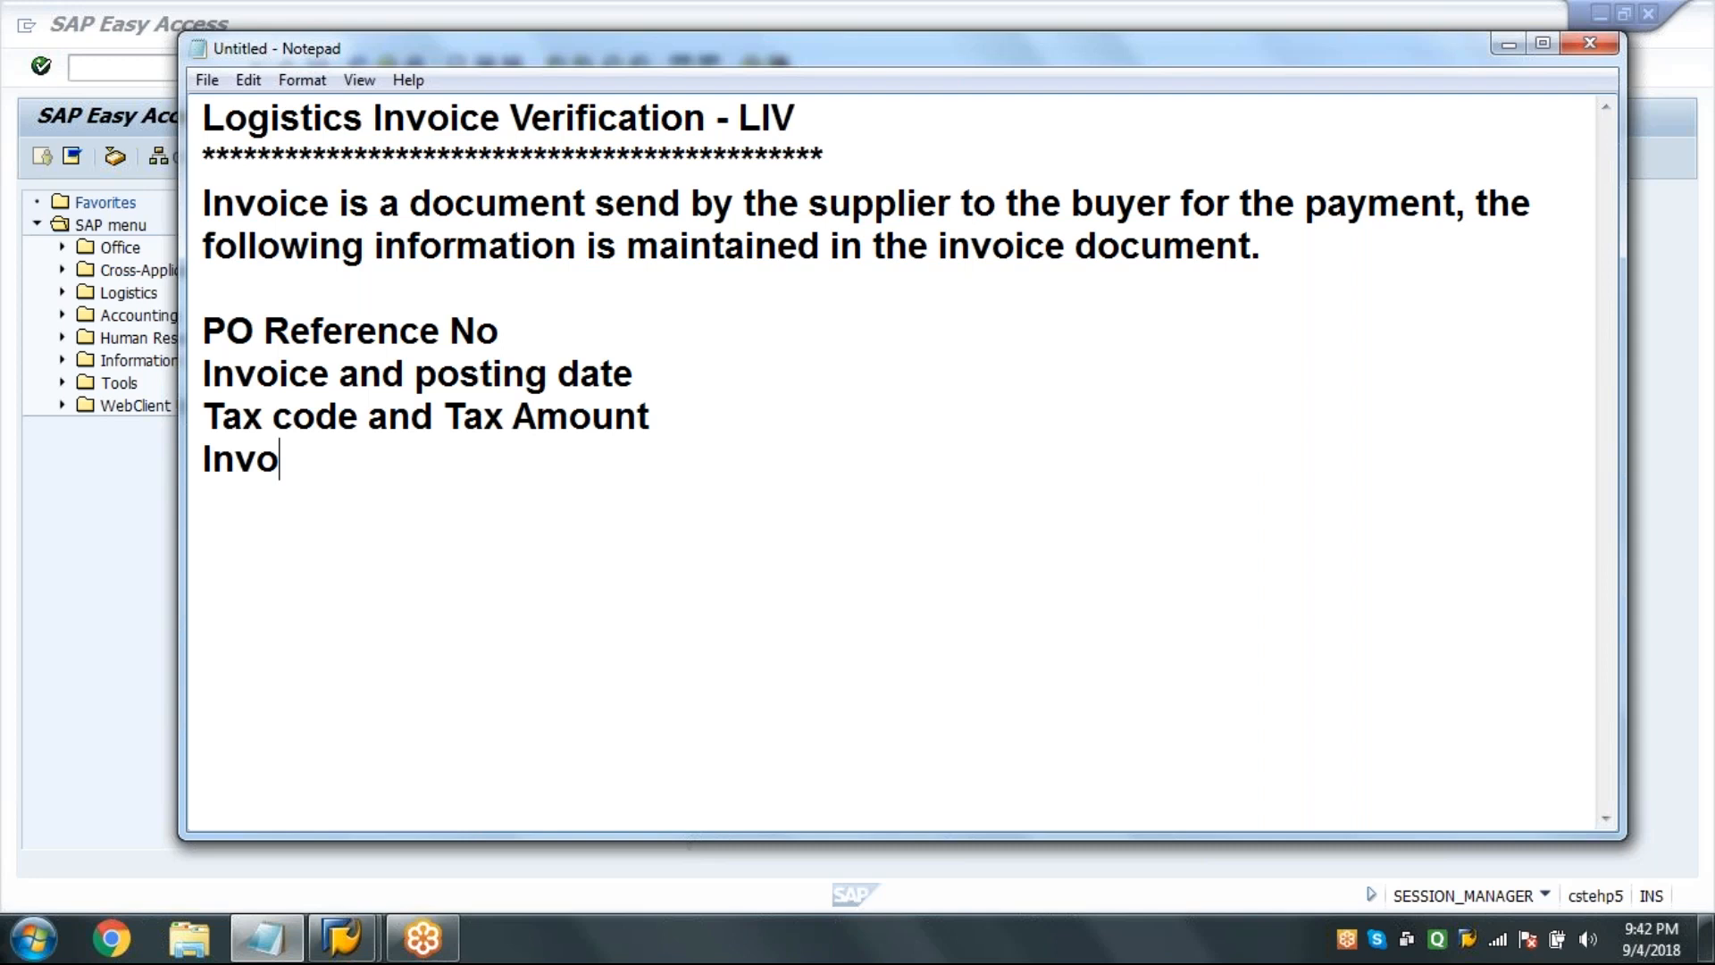
key("BackSpace")
key("BackSpace")
type("ing Party")
key("Return")
Add the line "Planned and UnPlanned Delivery Cost" to the list of invoice information.
type("Planned ")
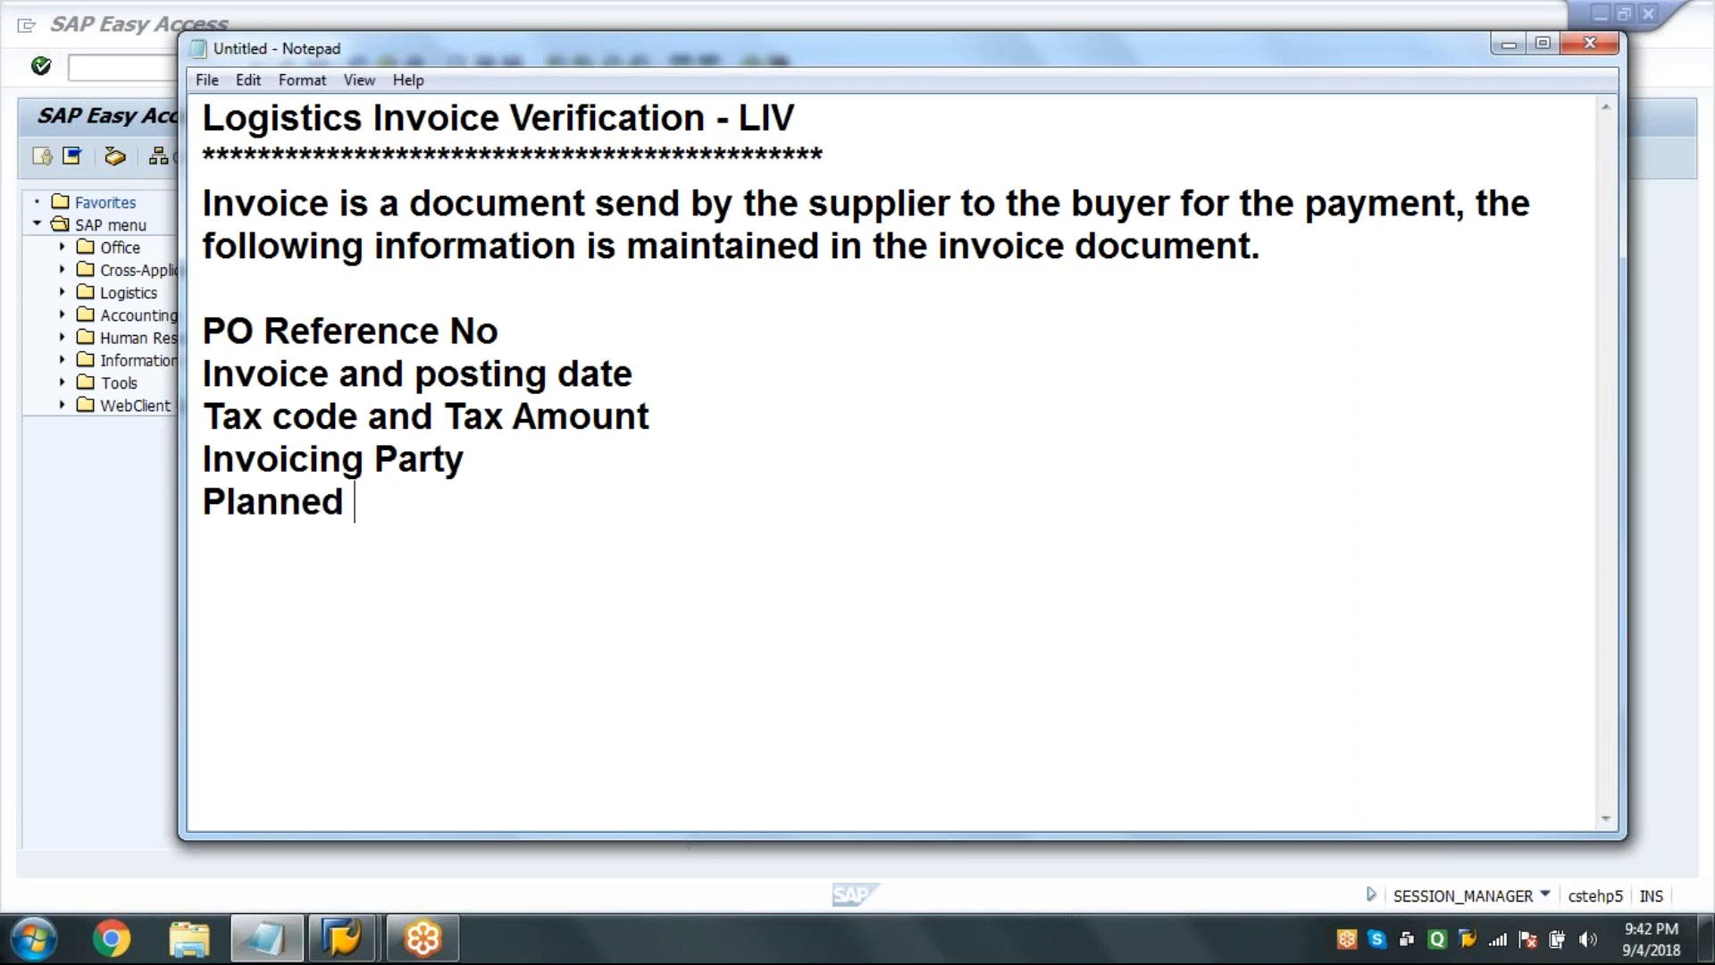
type("and Unp")
key("BackSpace")
type("Planned Delivery Cost")
key("Return")
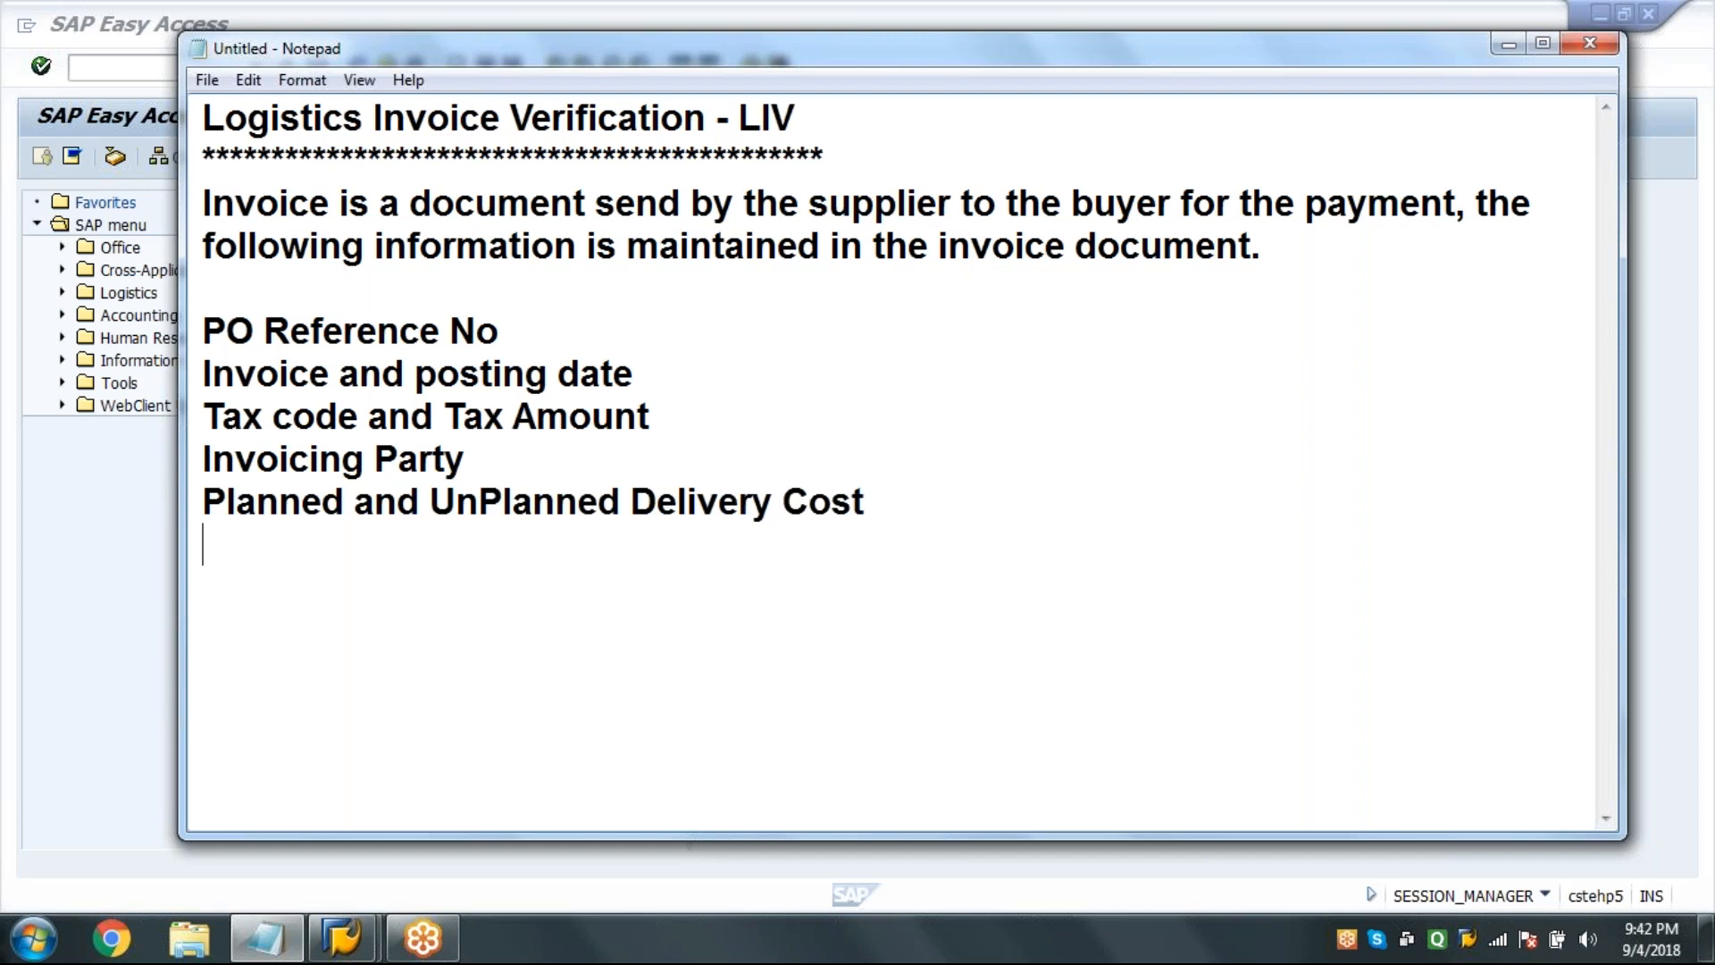
Finish the list of invoice information with the lines "Business terms of payment" and "Etc......".
type("Bsu")
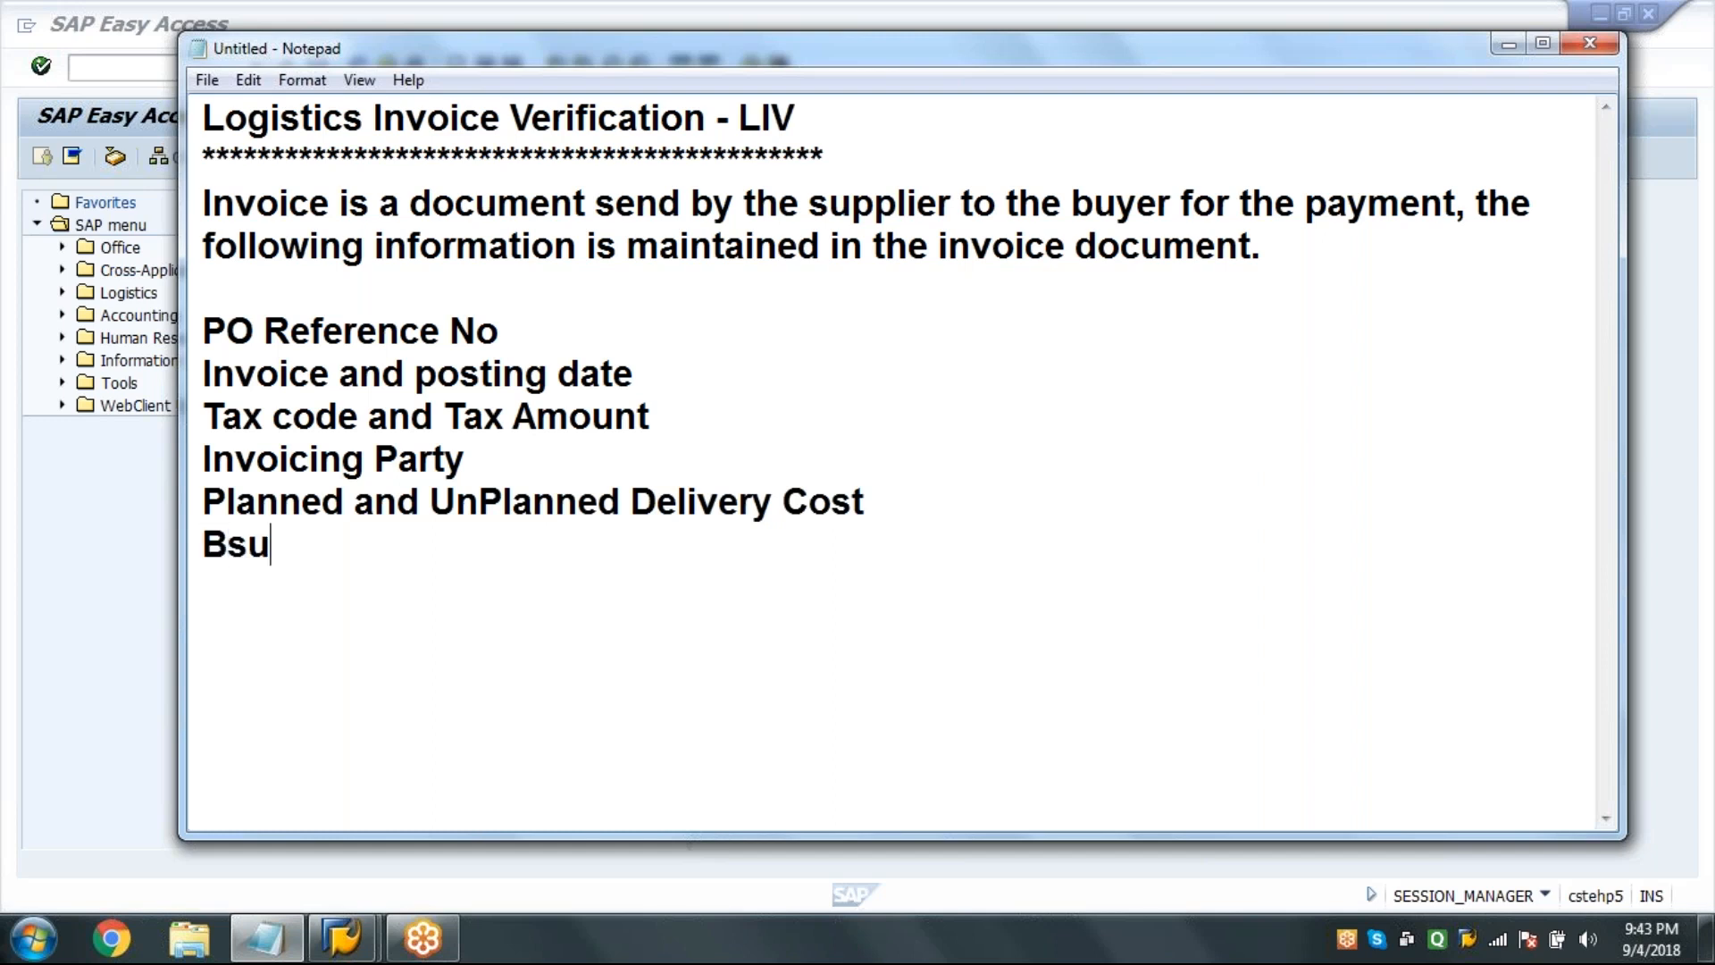
key("BackSpace")
key("BackSpace")
type("usiness te")
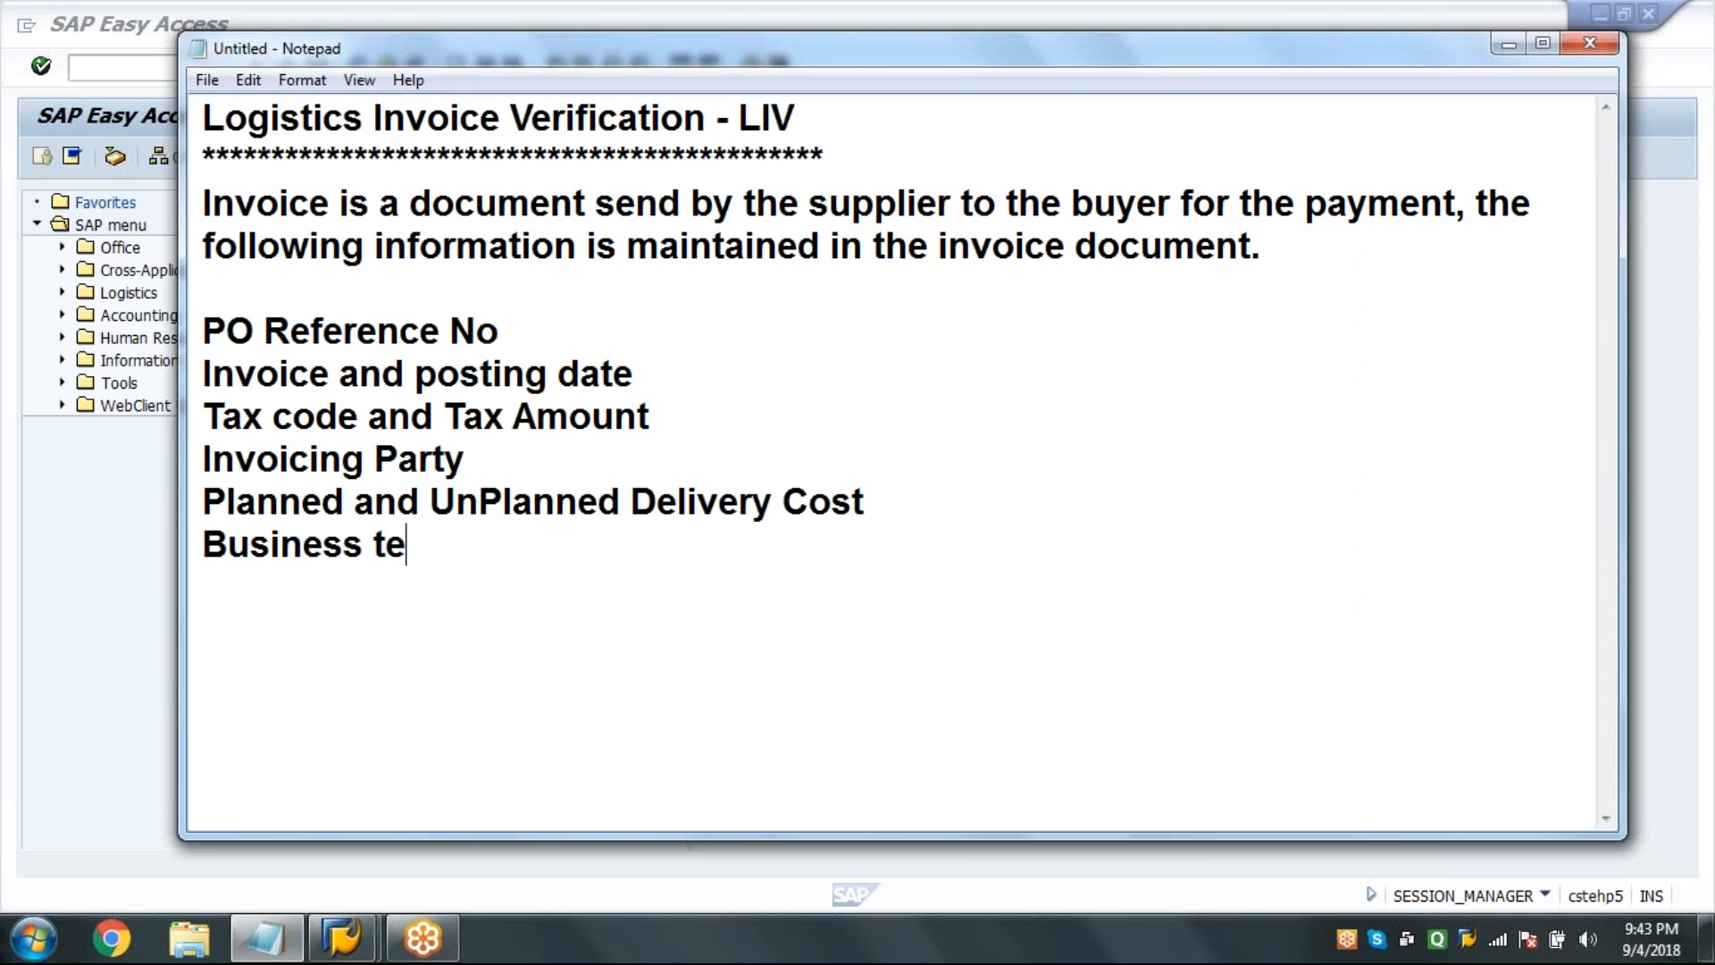
type("rms of payment")
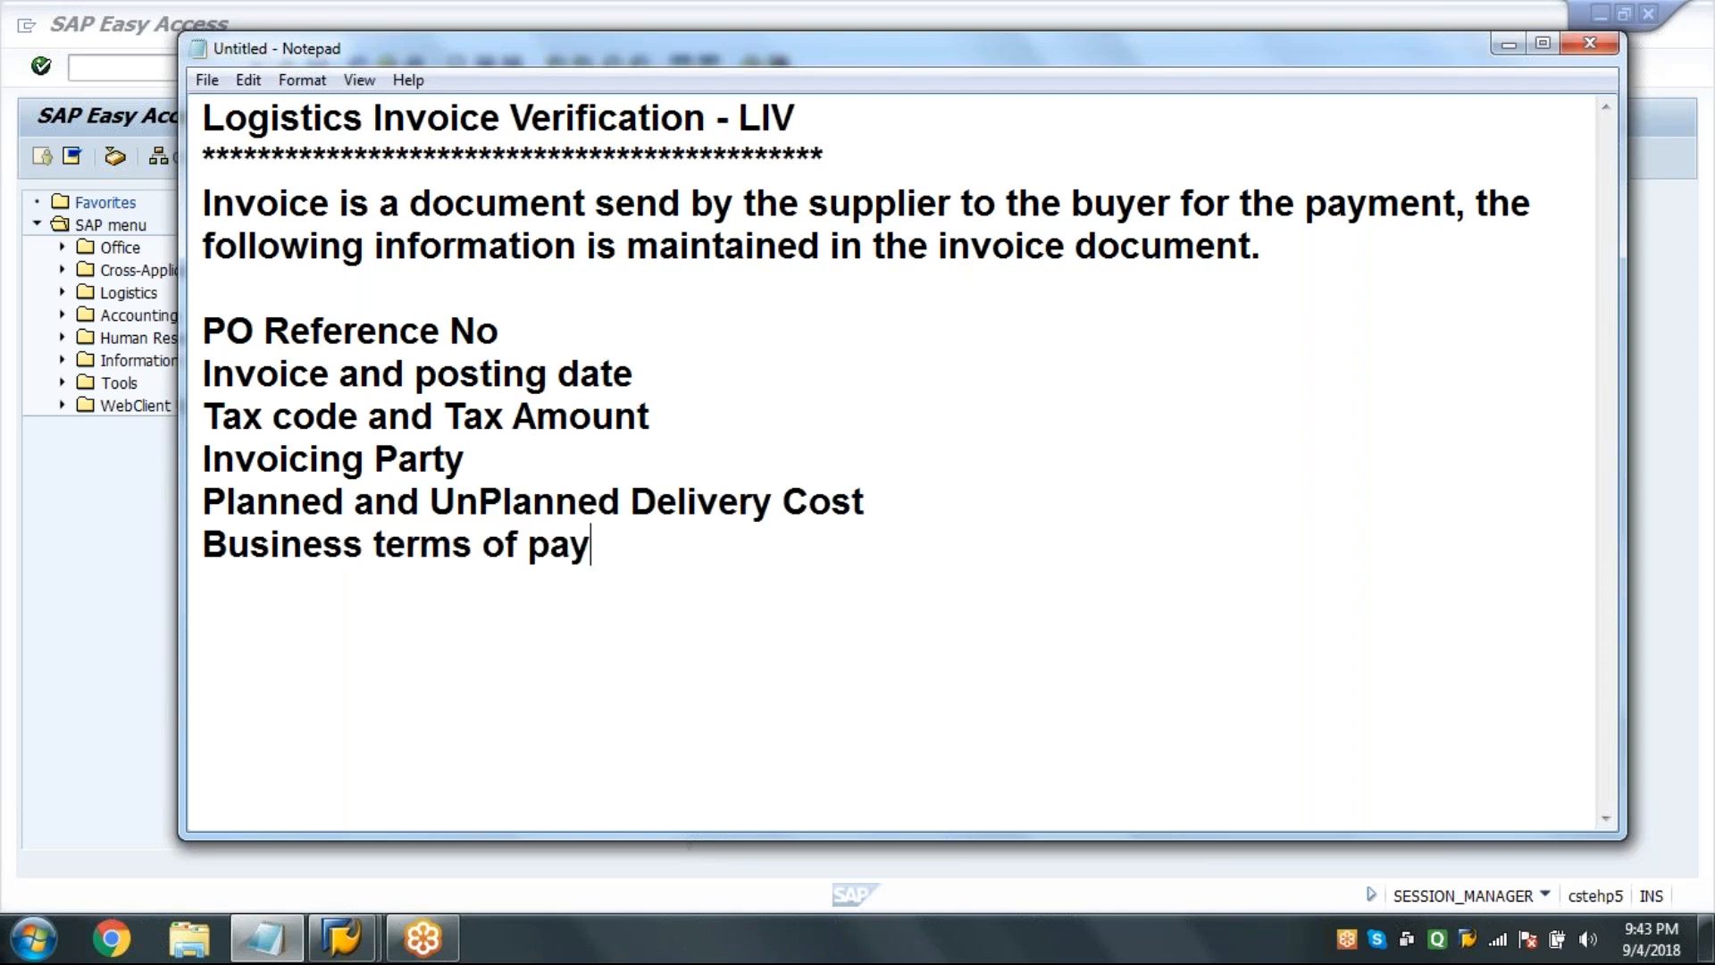
key("Return")
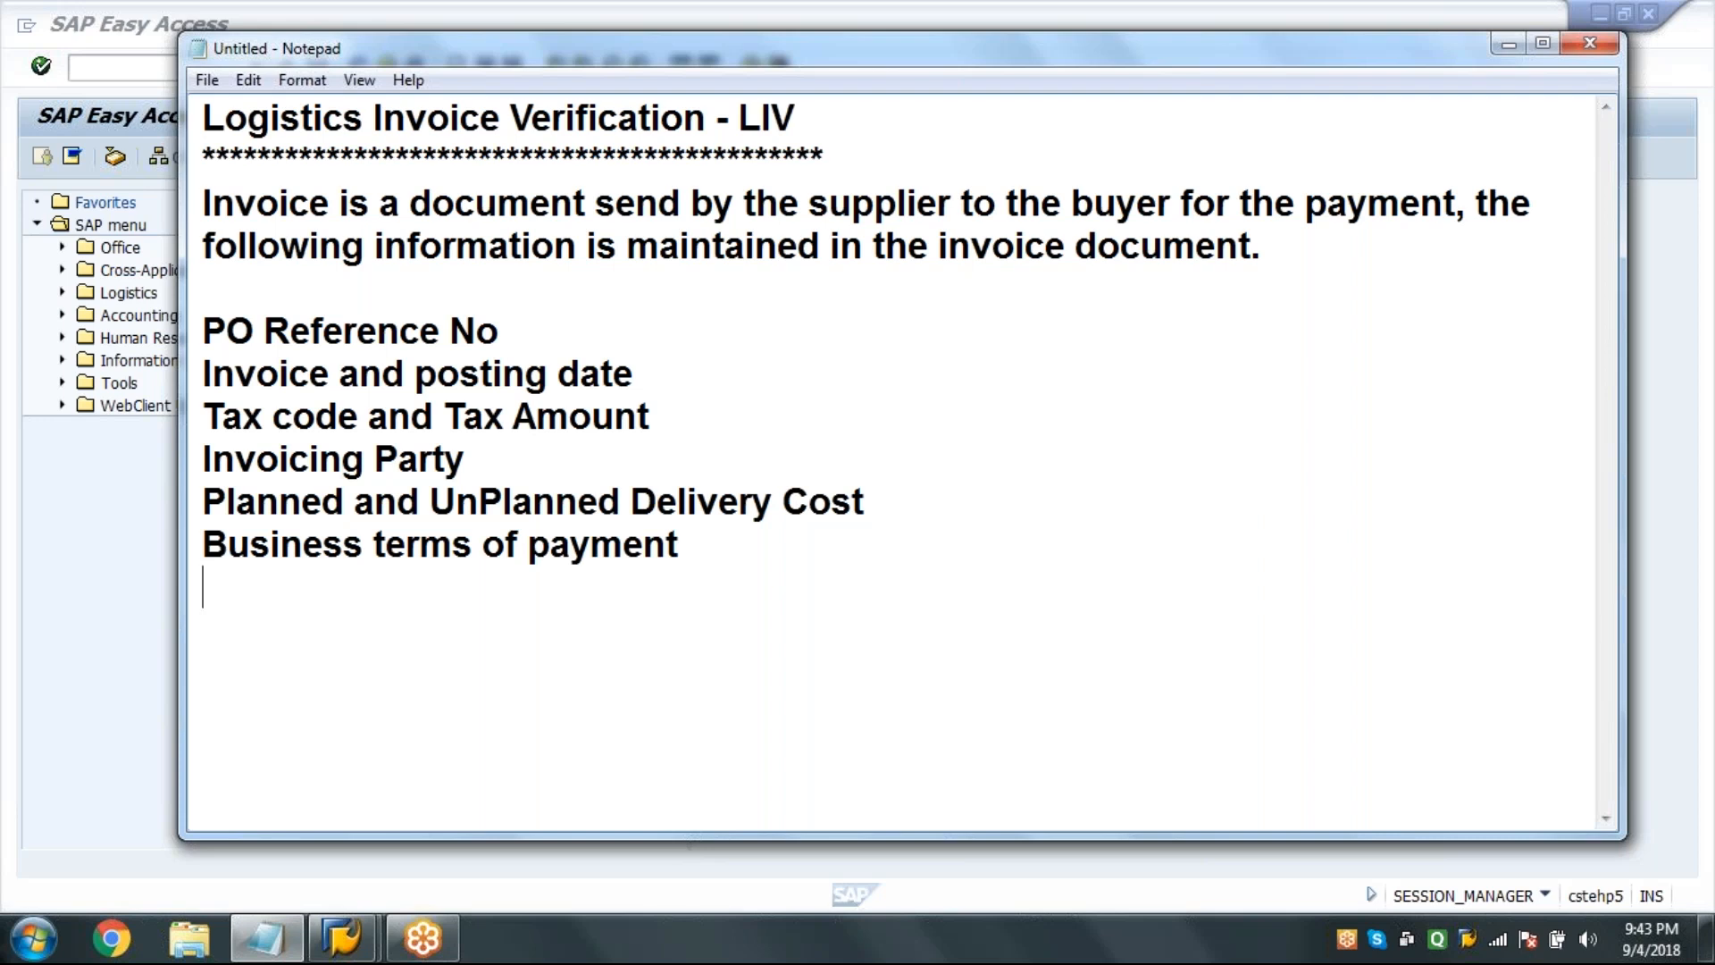
type("Etc......")
key("Return")
Add the line "Create Invoice - MIRO" below the list, with a blank line before and after it.
key("Return")
type("Create Invoice - MIRO")
key("Return")
key("Return")
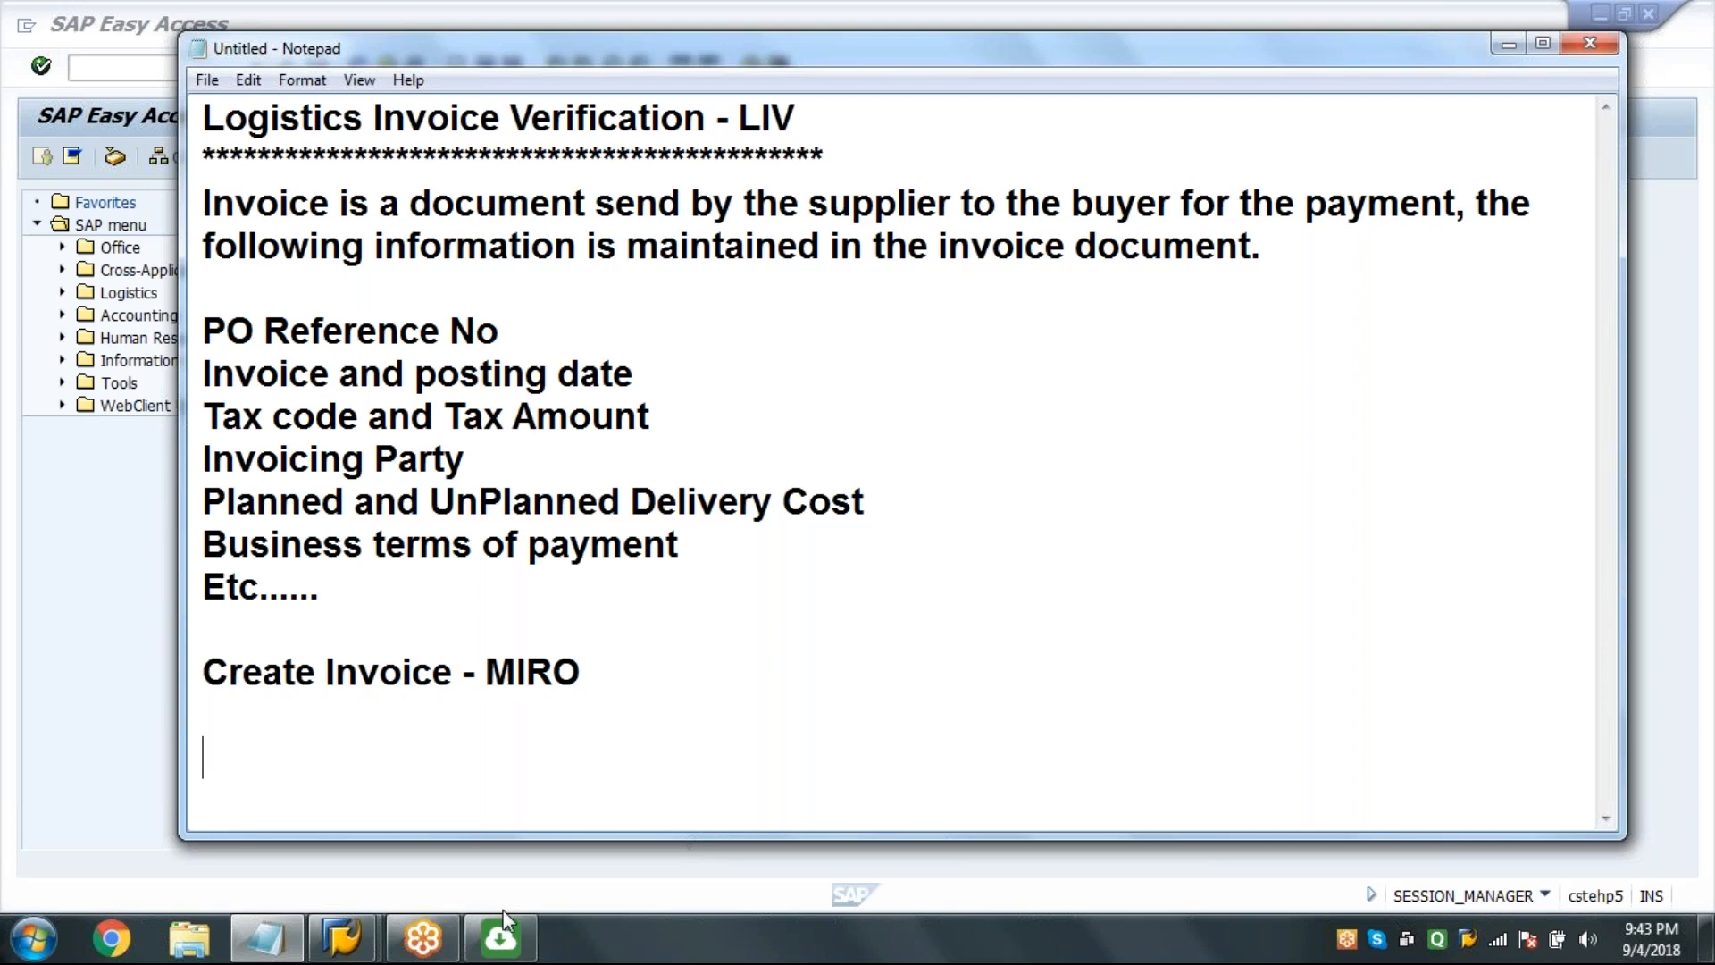
Close the unneeded background program, switch to SAP Easy Access and start the purchase order transaction ME21N.
left_click(505, 940)
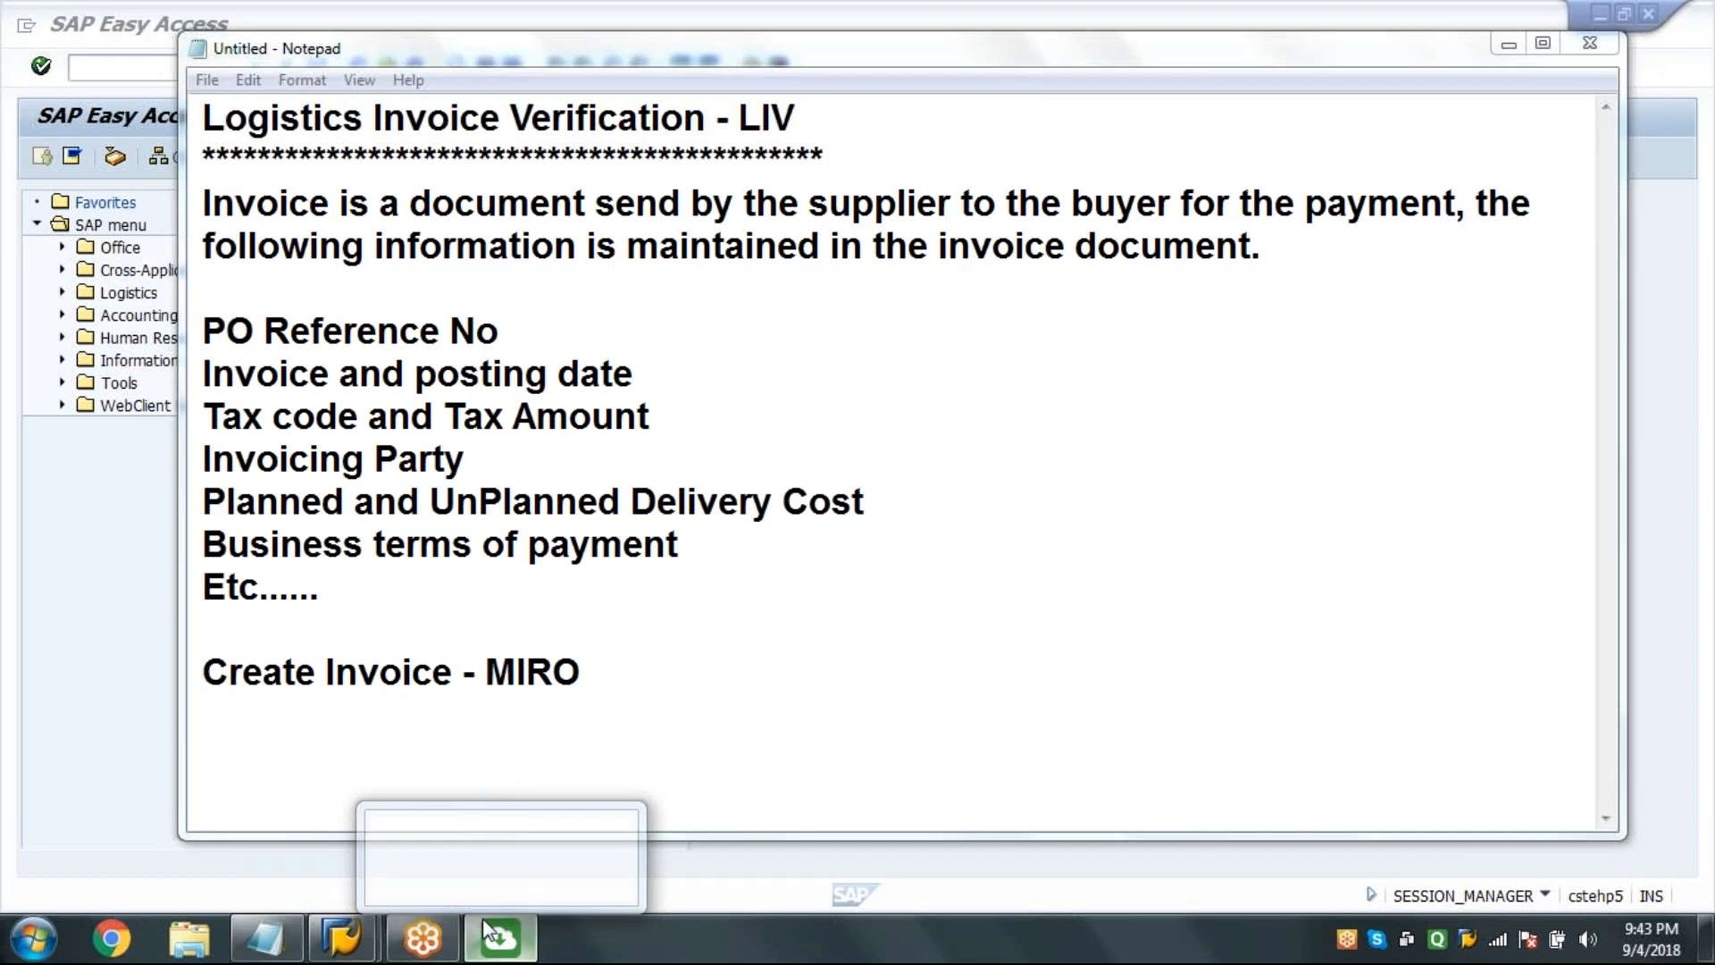
right_click(503, 940)
left_click(438, 913)
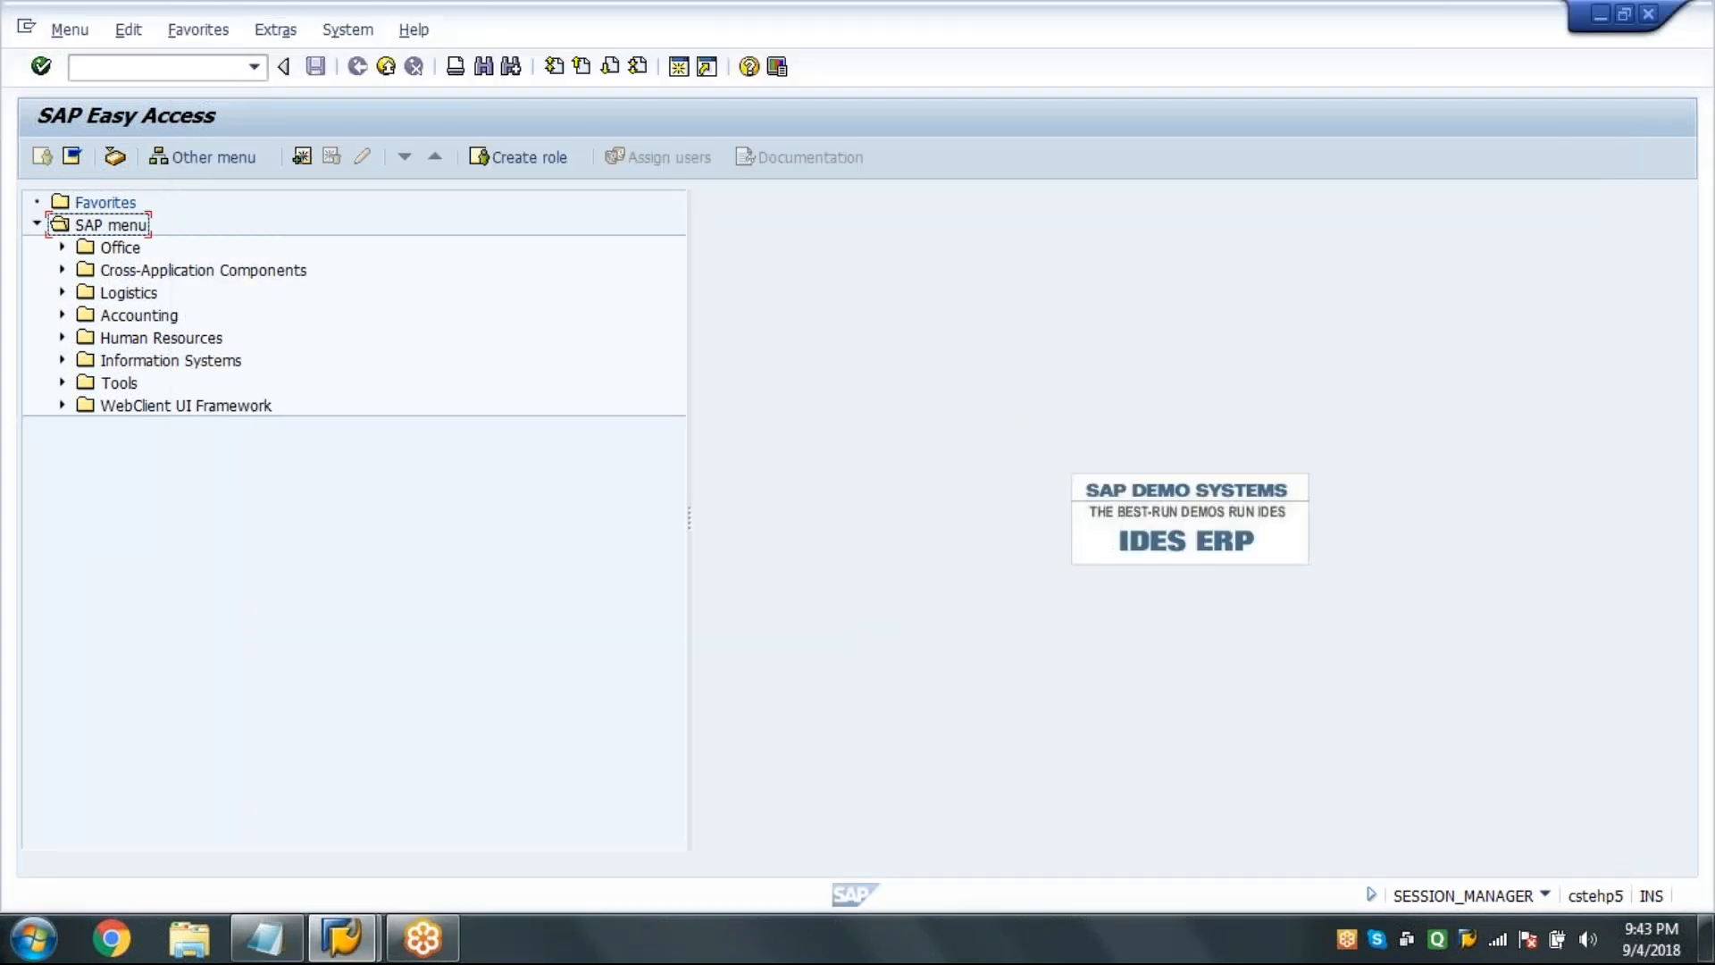
left_click(214, 65)
type("ME21N")
key("Return")
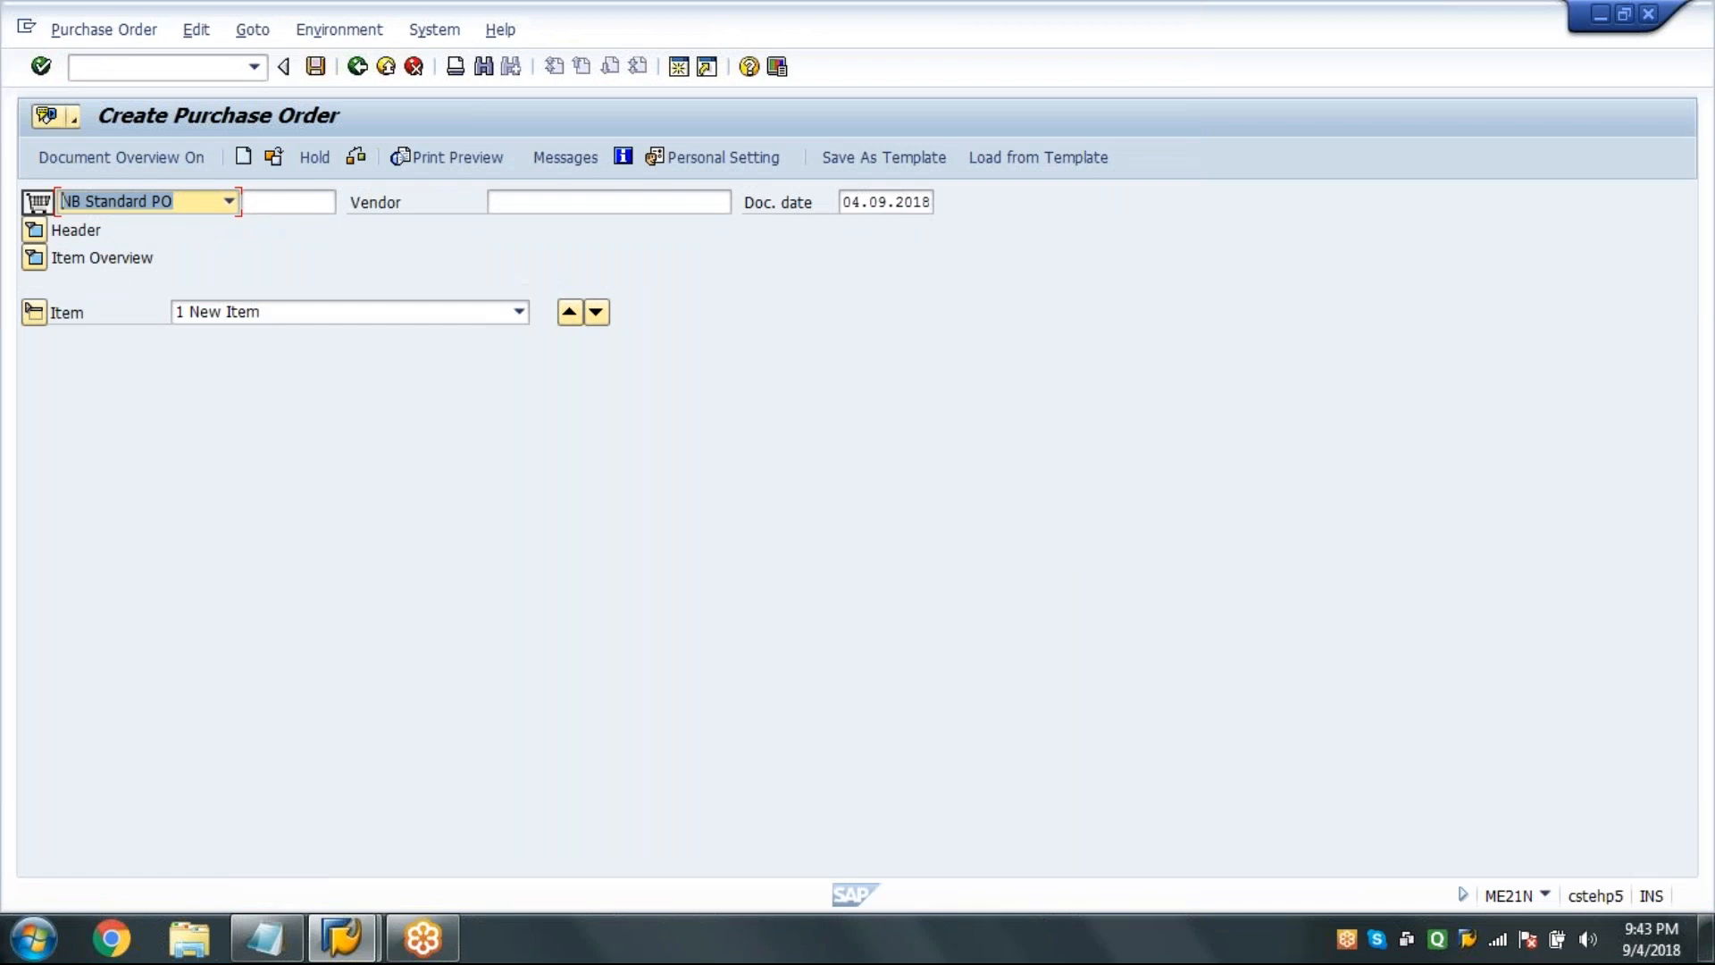
Enter vendor 1000 in the purchase order with purchasing organization 1000, purchasing group 001 and company code 1000.
left_click(593, 202)
type("1000")
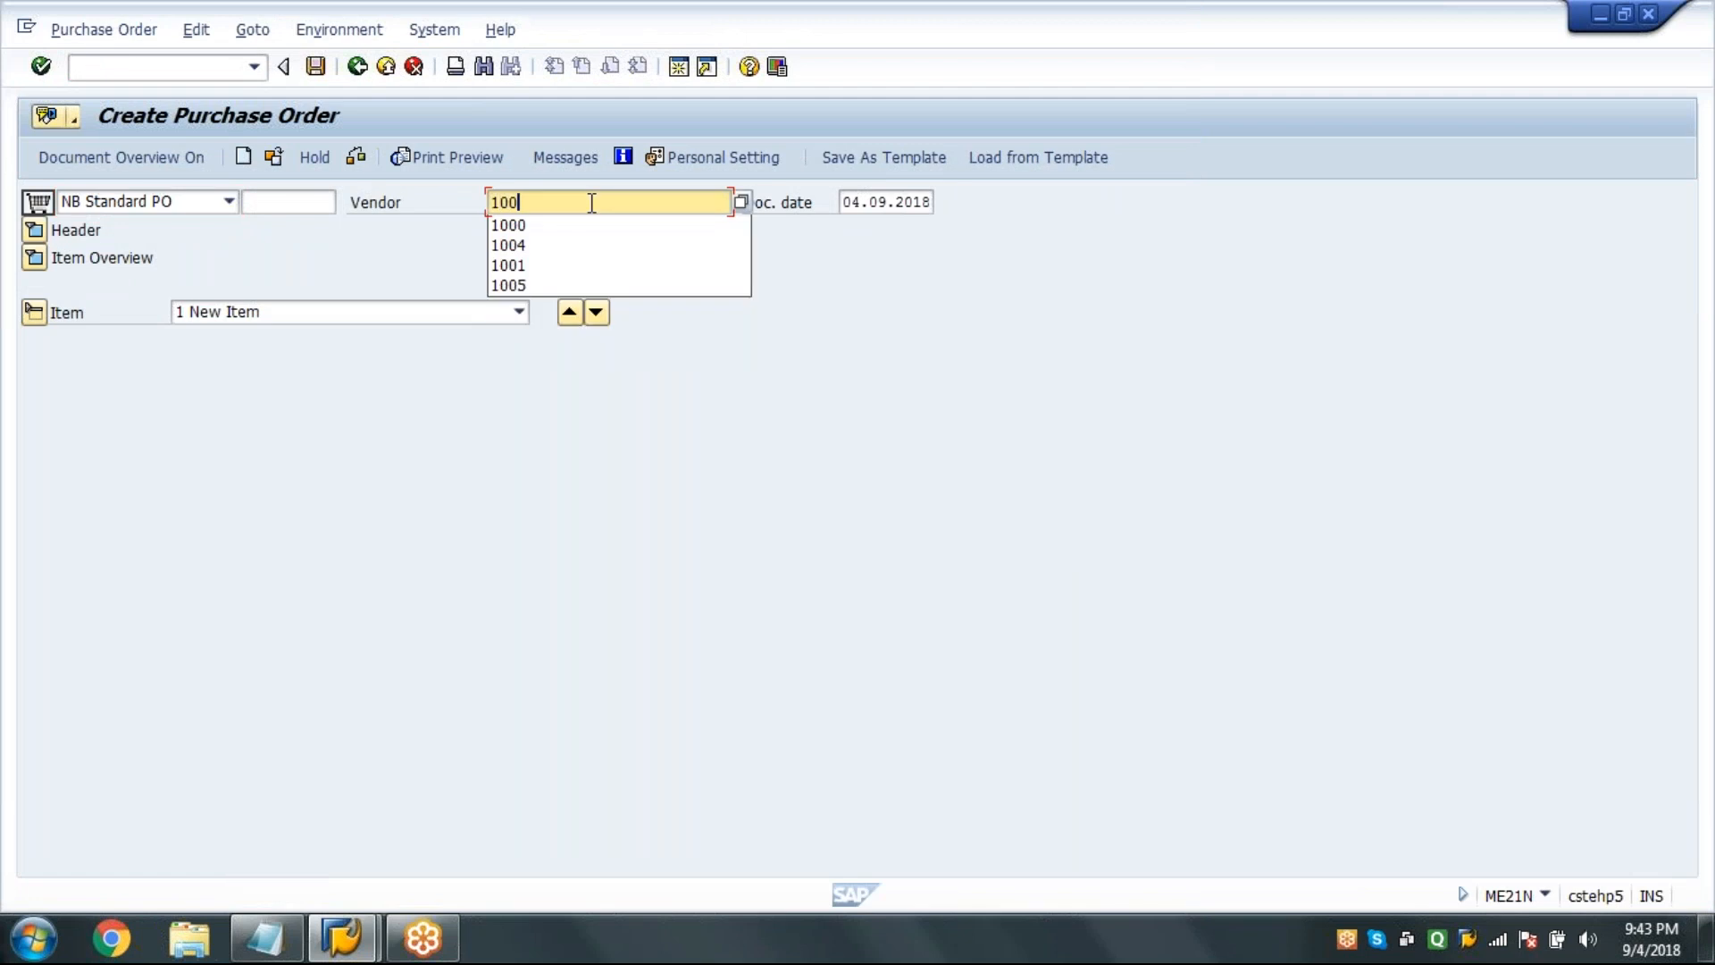
key("Return")
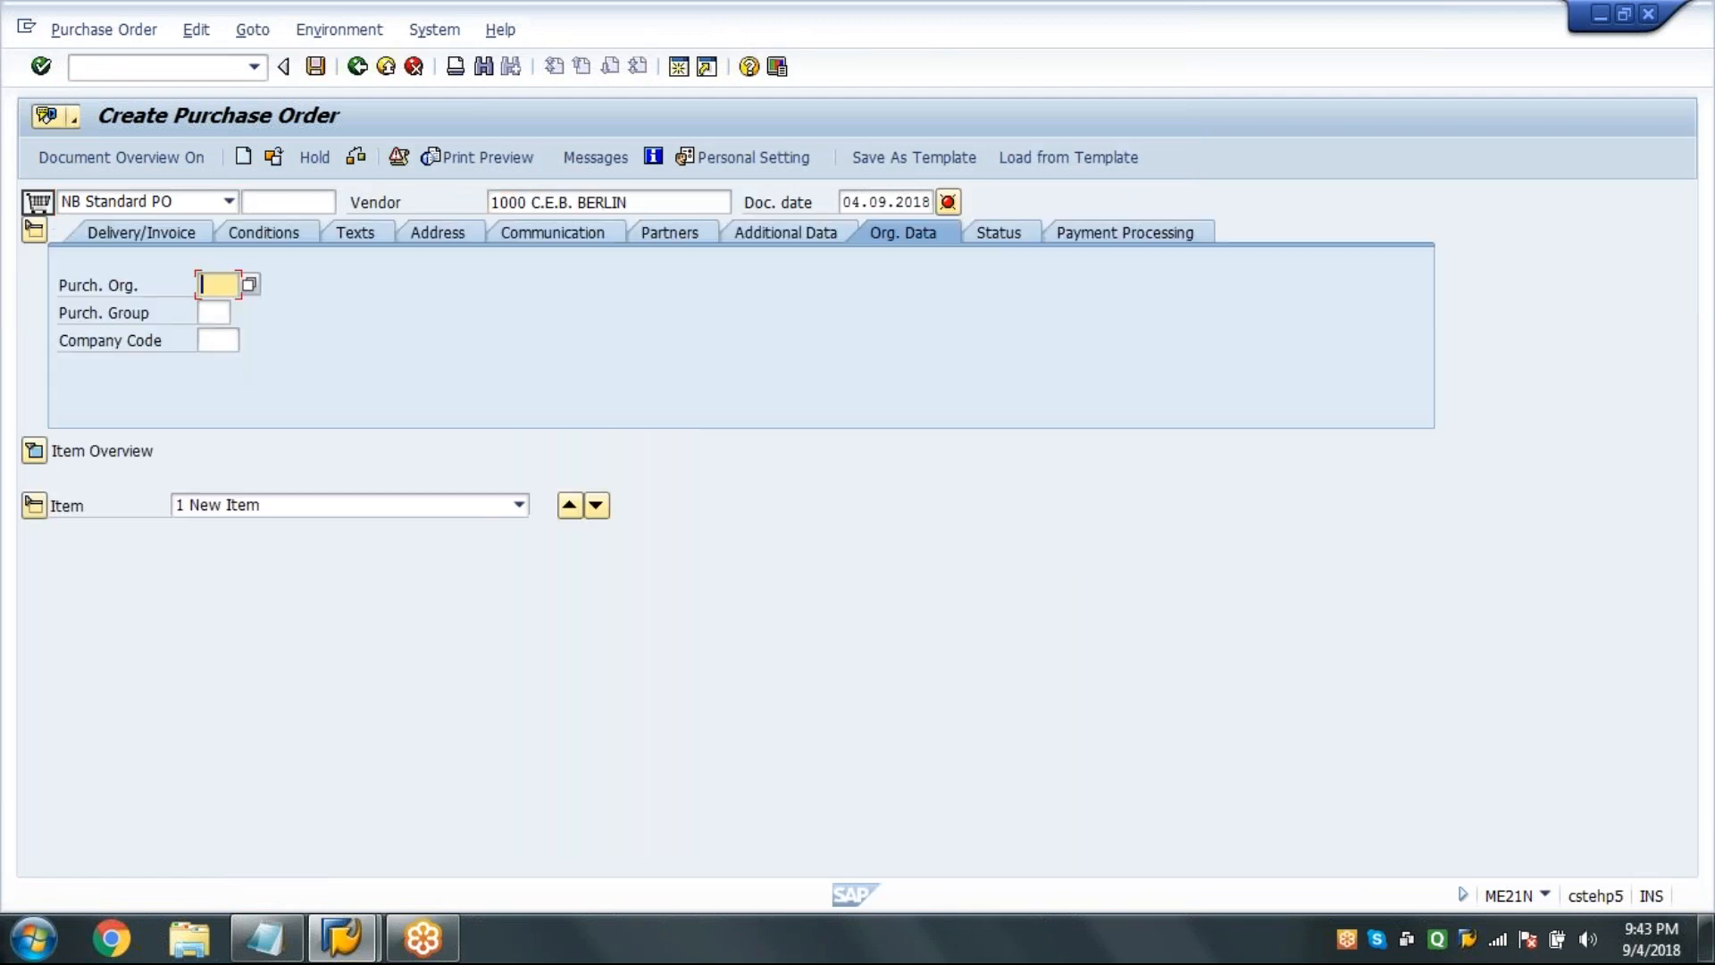
type("1000")
key("Tab")
type("001")
key("Tab")
type("1000")
key("Return")
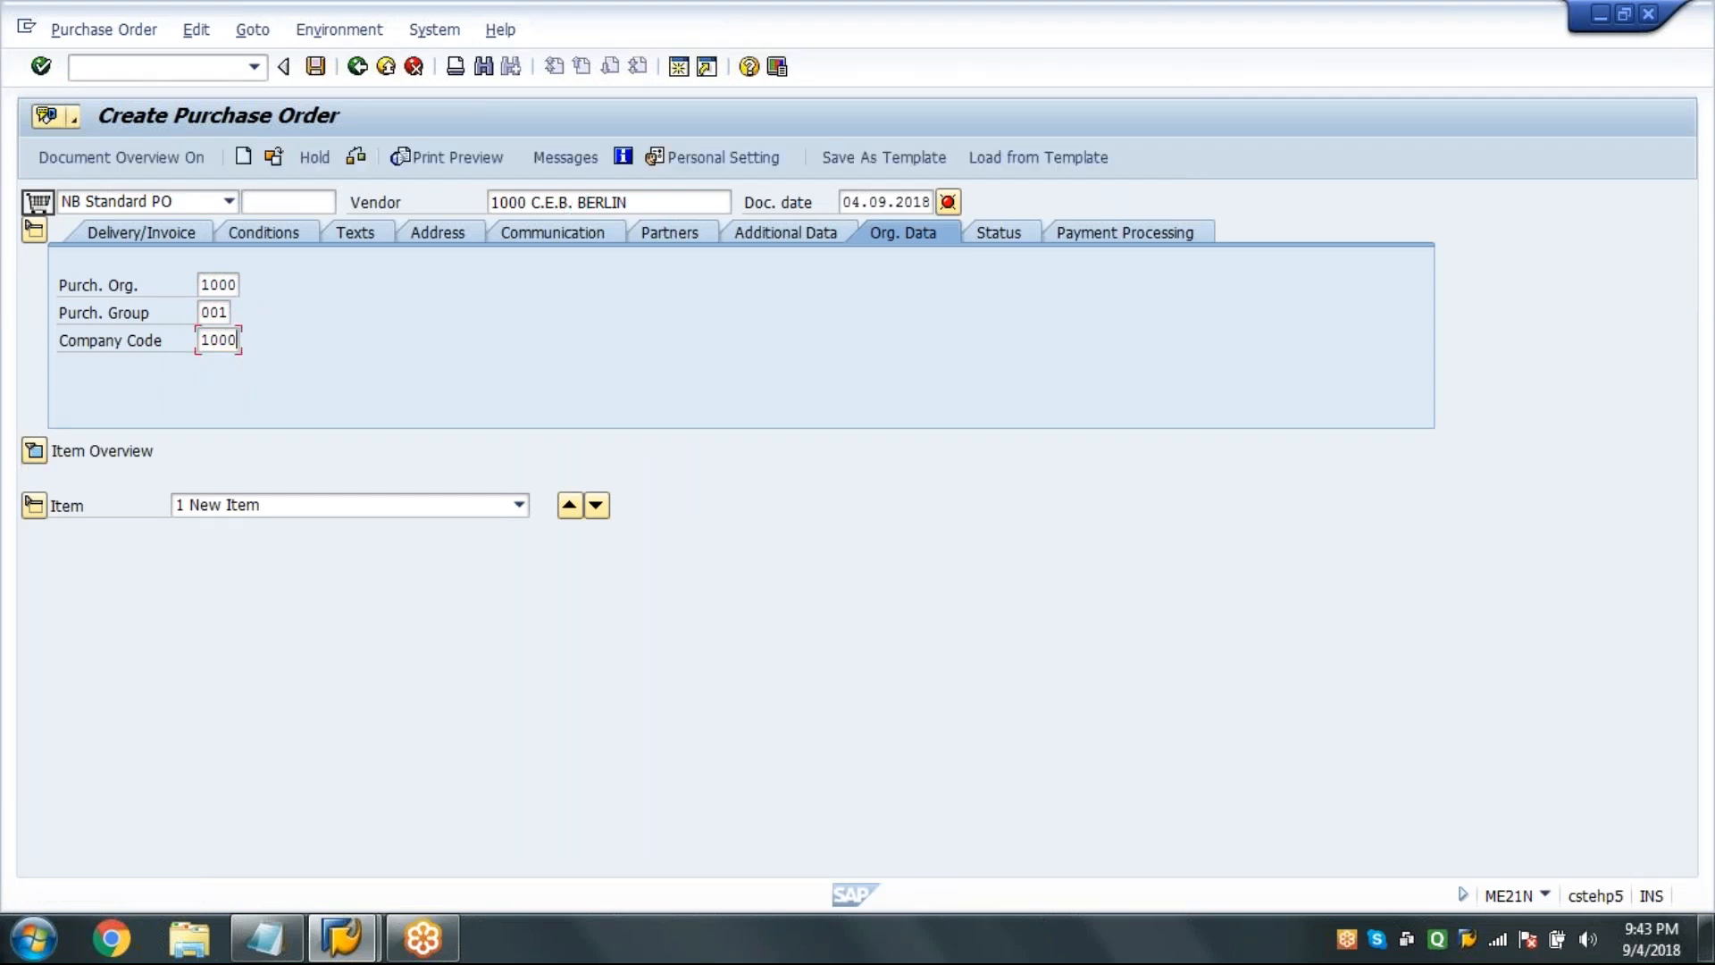
Enter a purchase order item for material 100-100 with quantity 10 and net price 100.
left_click(280, 479)
type("10")
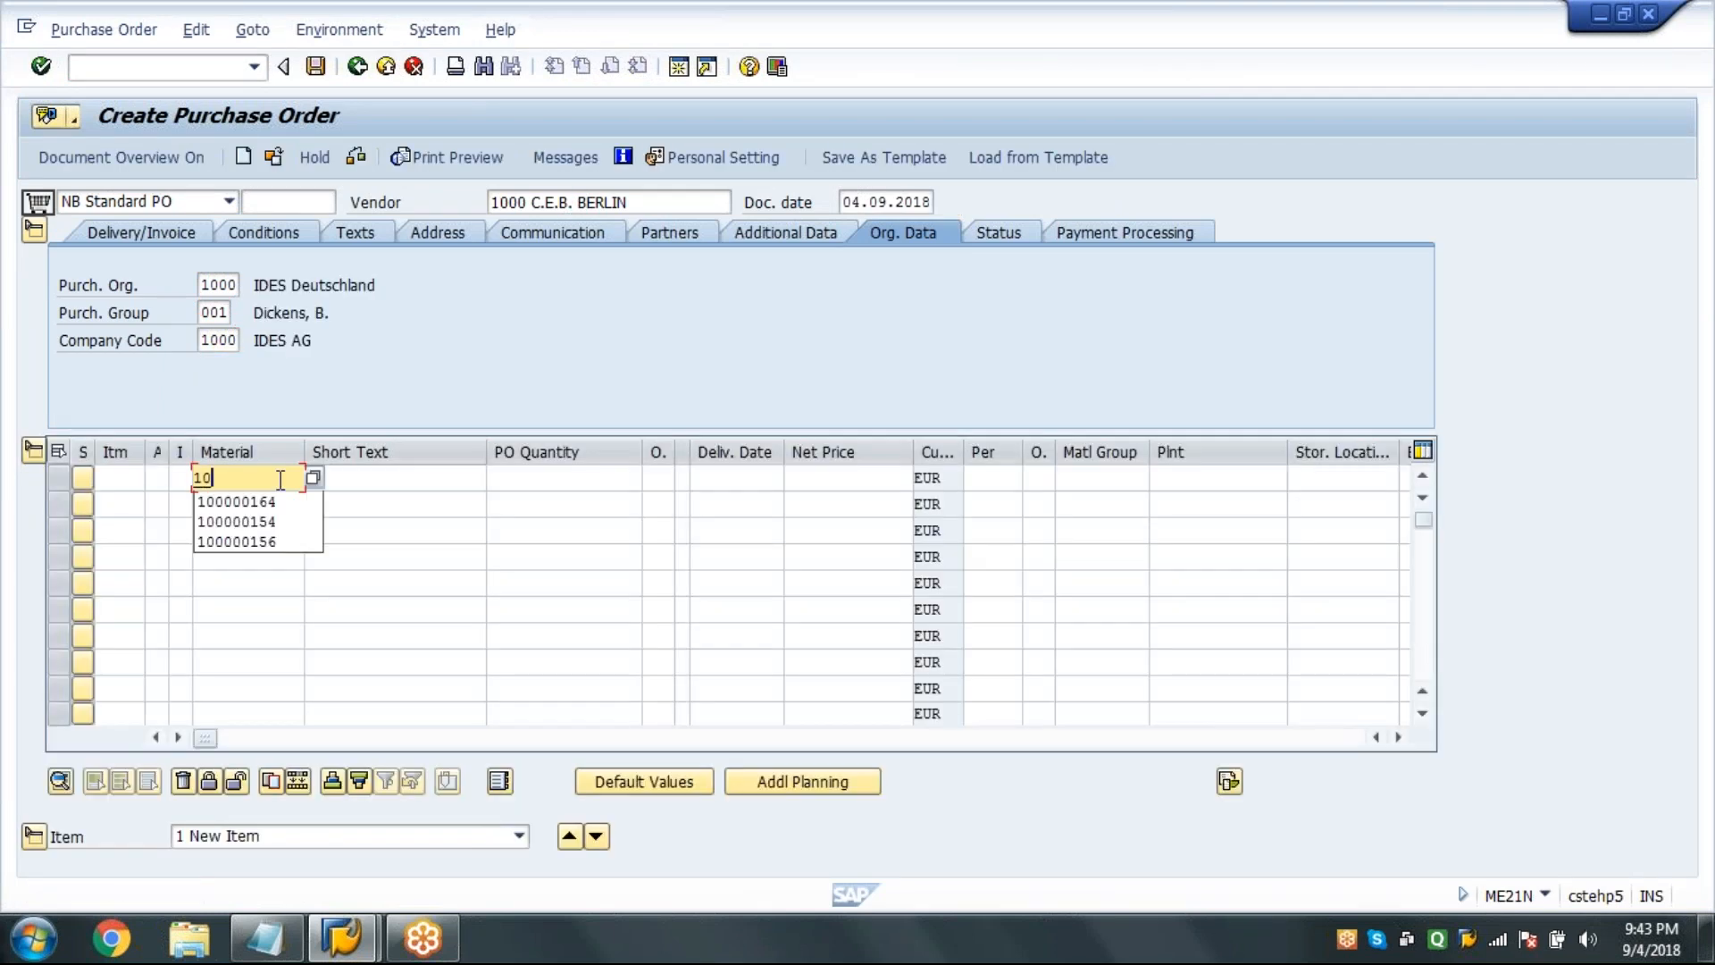
type("0-100")
key("Tab")
type("10")
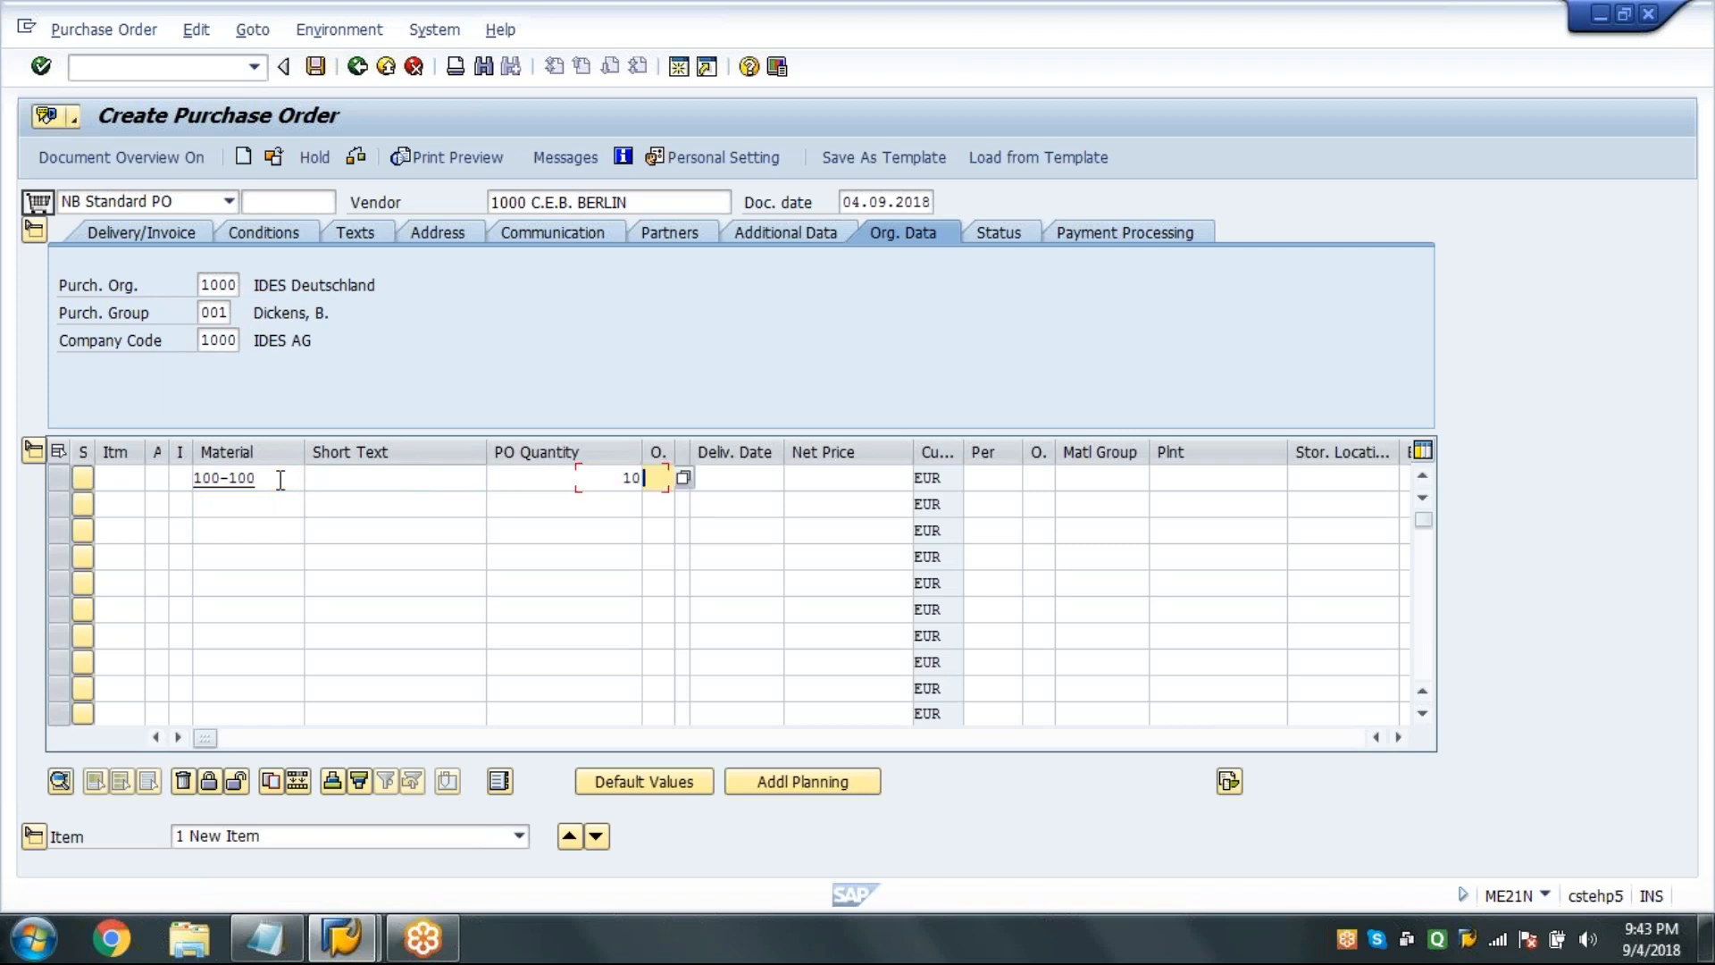
key("Tab")
type("100")
key("Tab")
key("Tab")
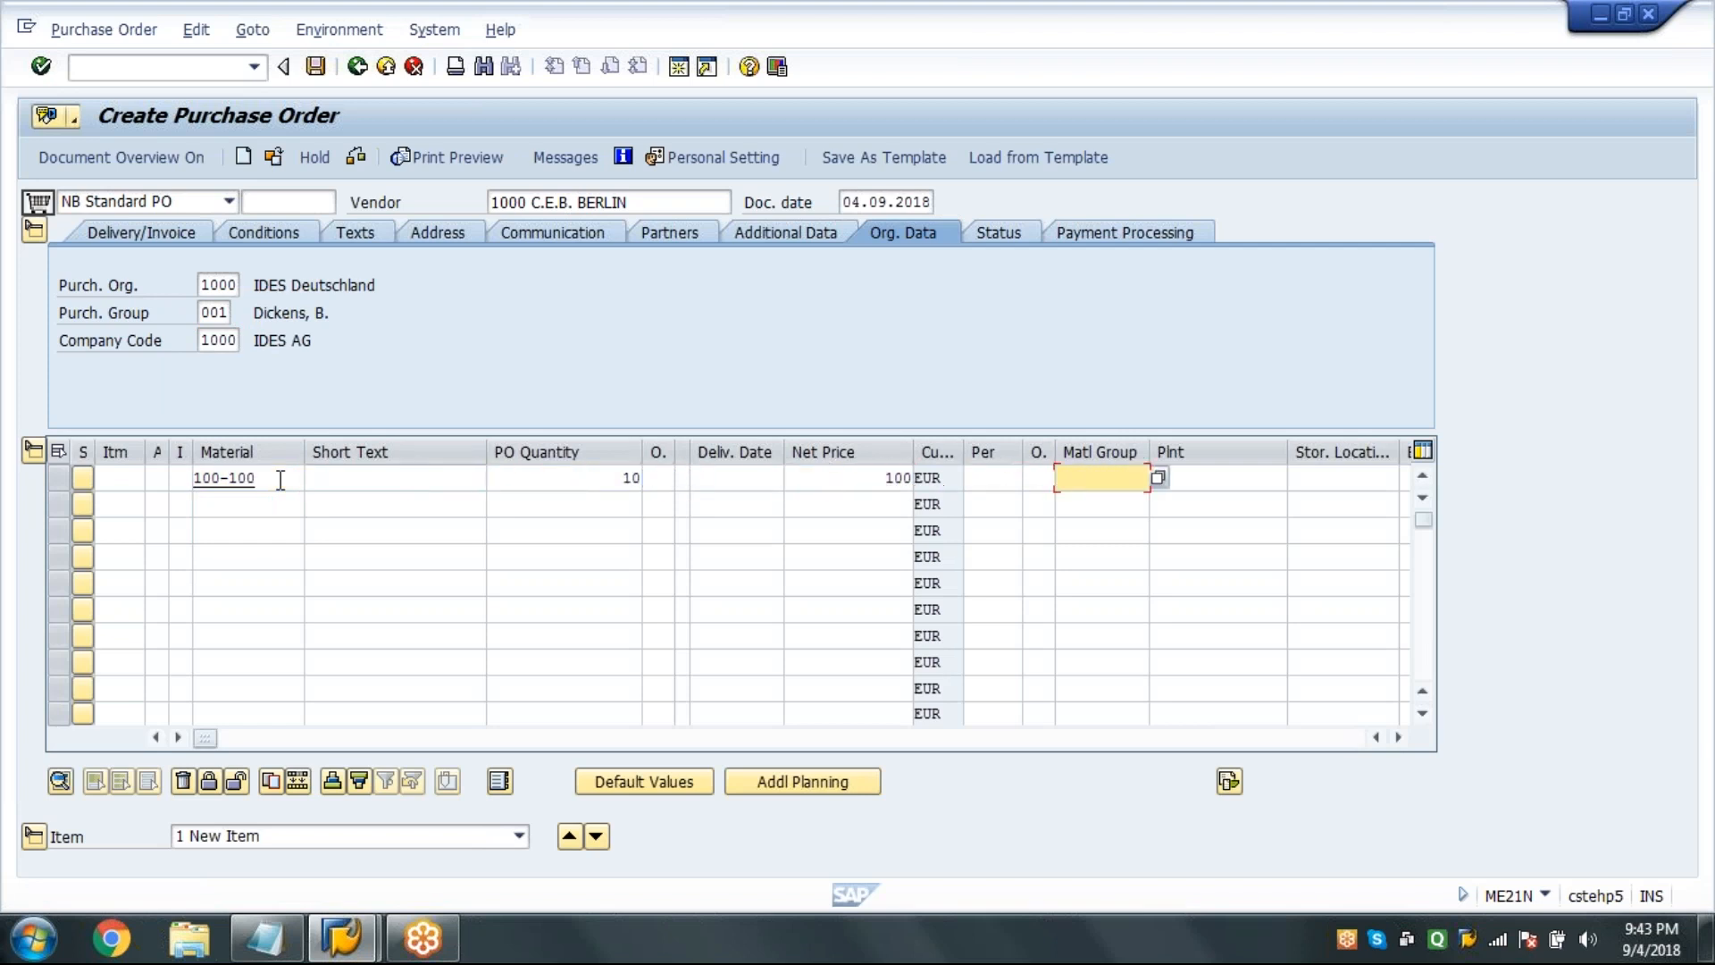
Assign plant 1000 and storage location 0001 to the material 100-100 item and validate the entries.
key("Tab")
type("1000")
key("Tab")
type("0001")
key("Return")
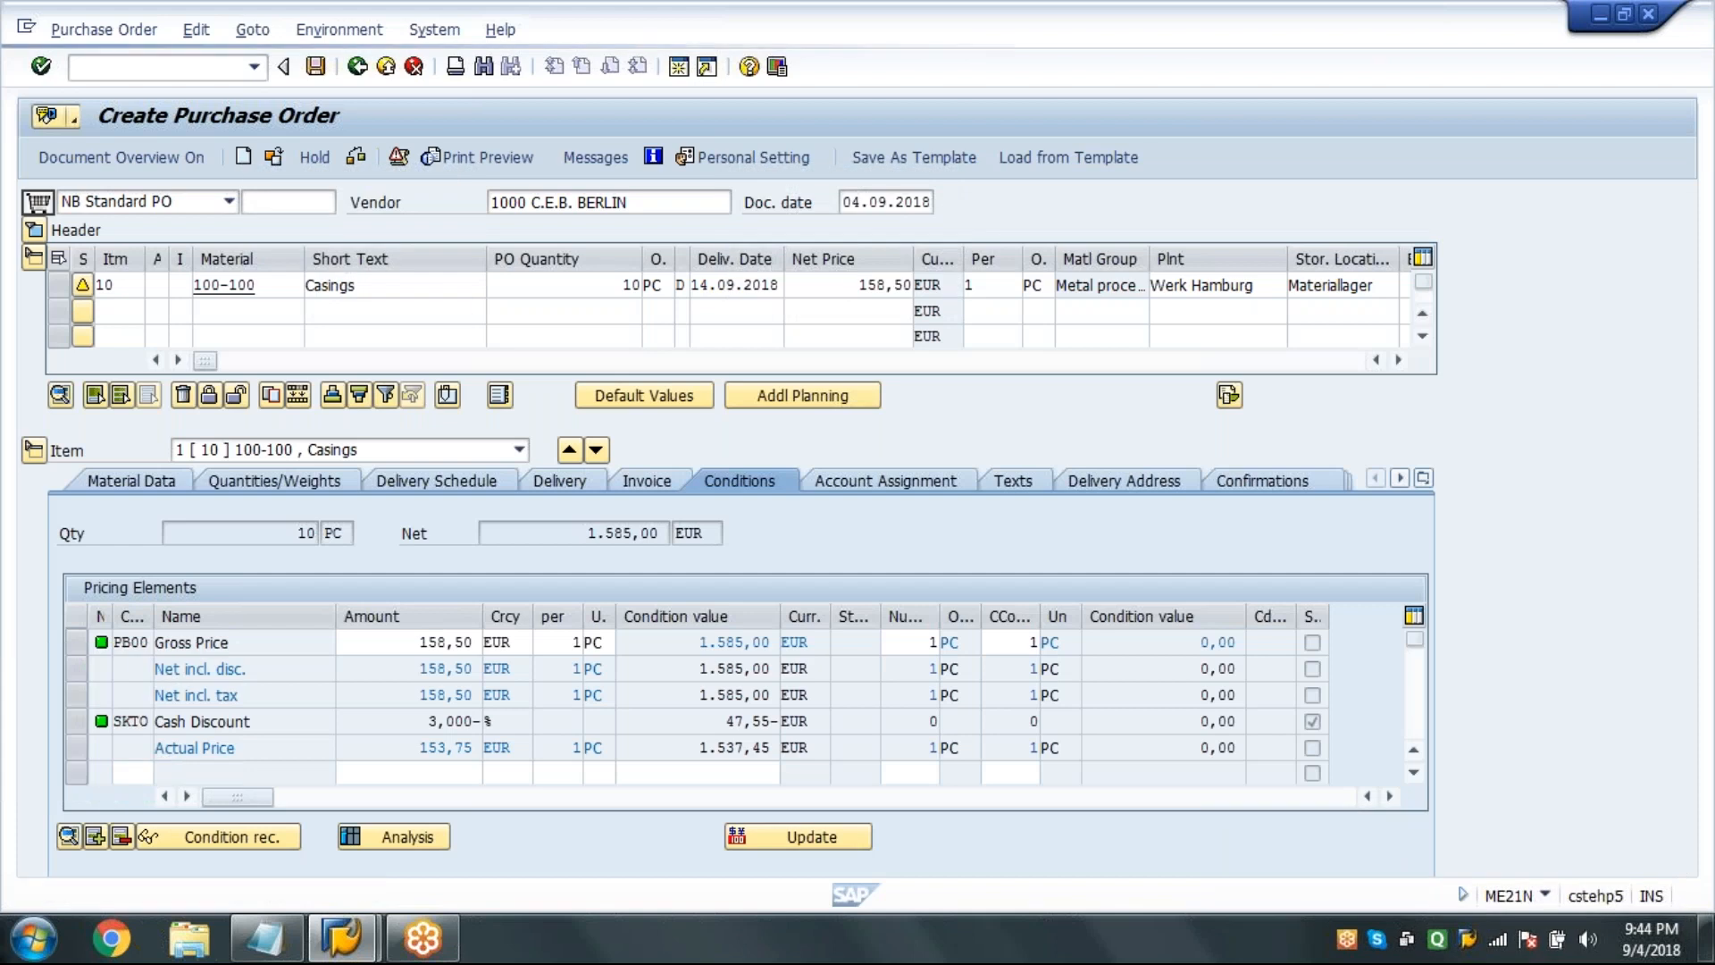
Set the Casings item's net price to 100 EUR and save the purchase order.
key("Tab")
key("Tab")
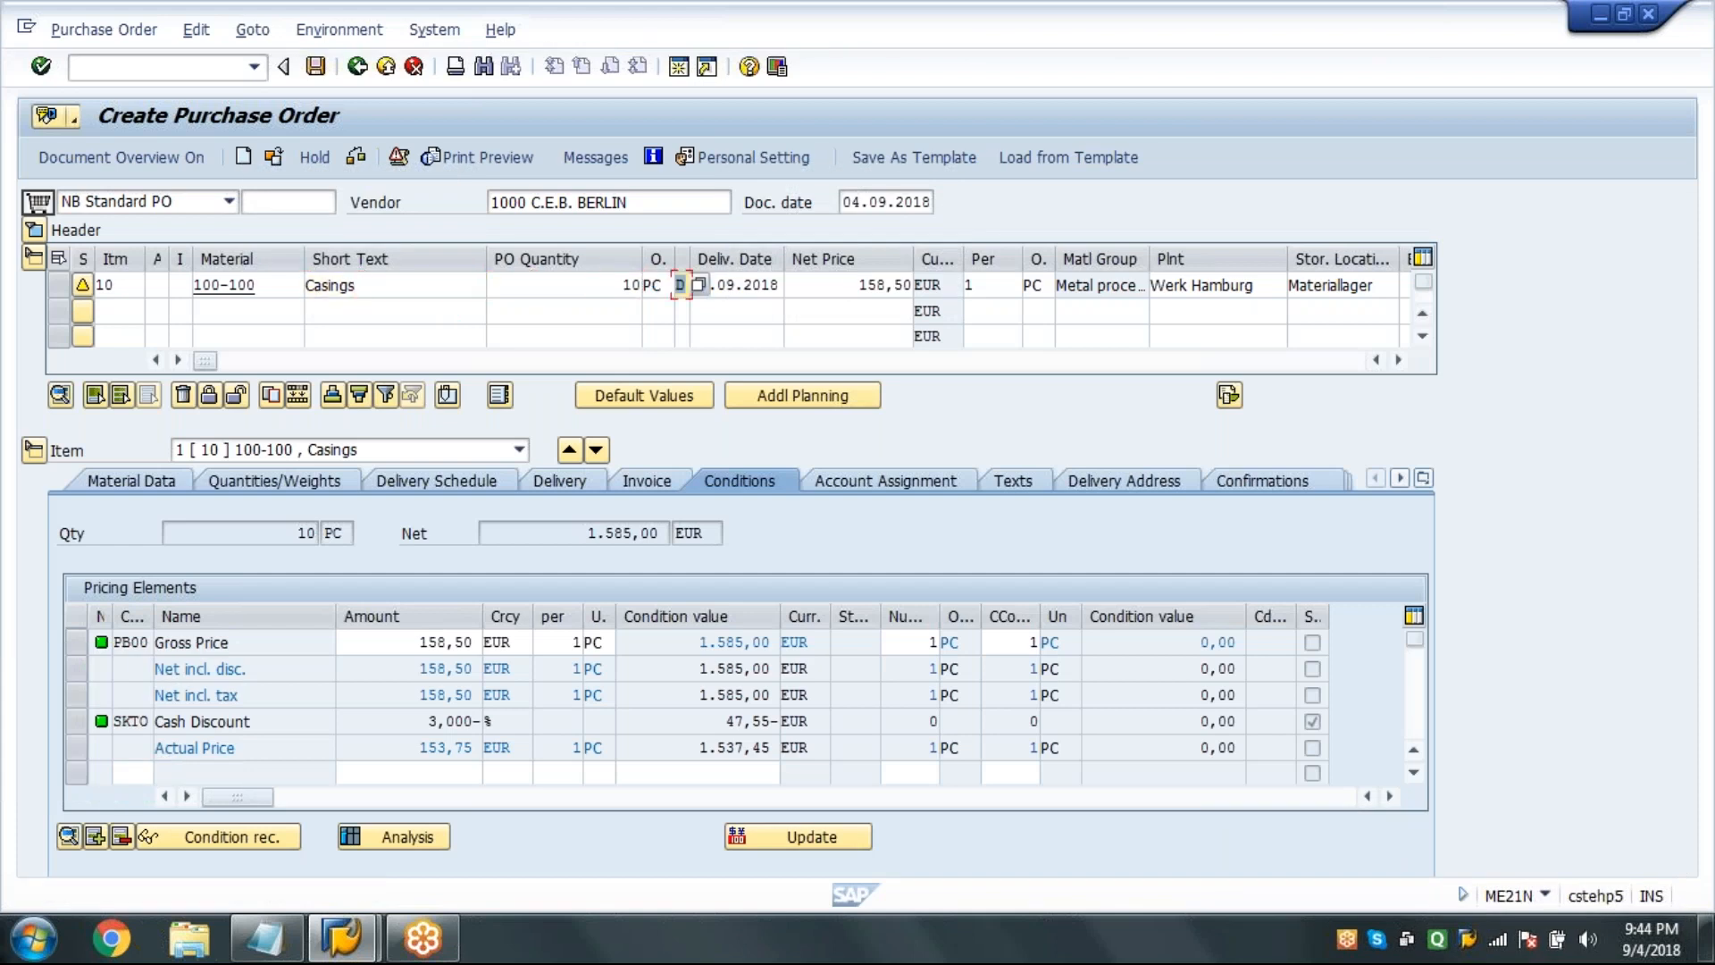
key("Tab")
key("Tab")
type("100")
key("Return")
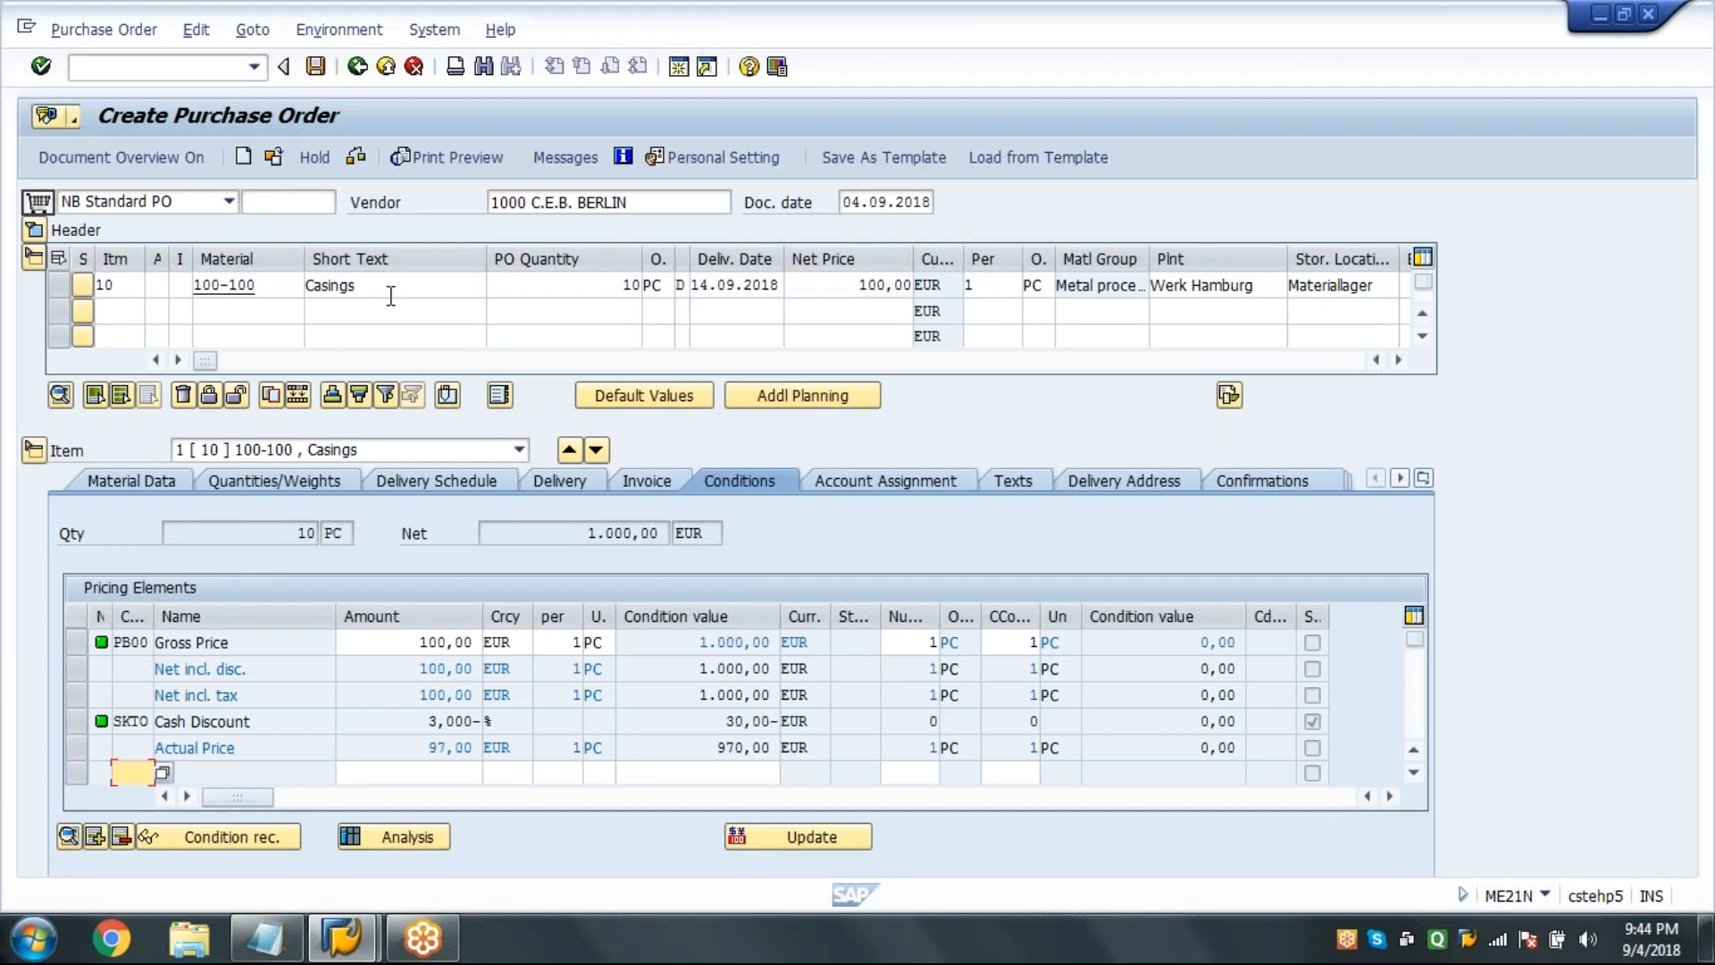
left_click(315, 68)
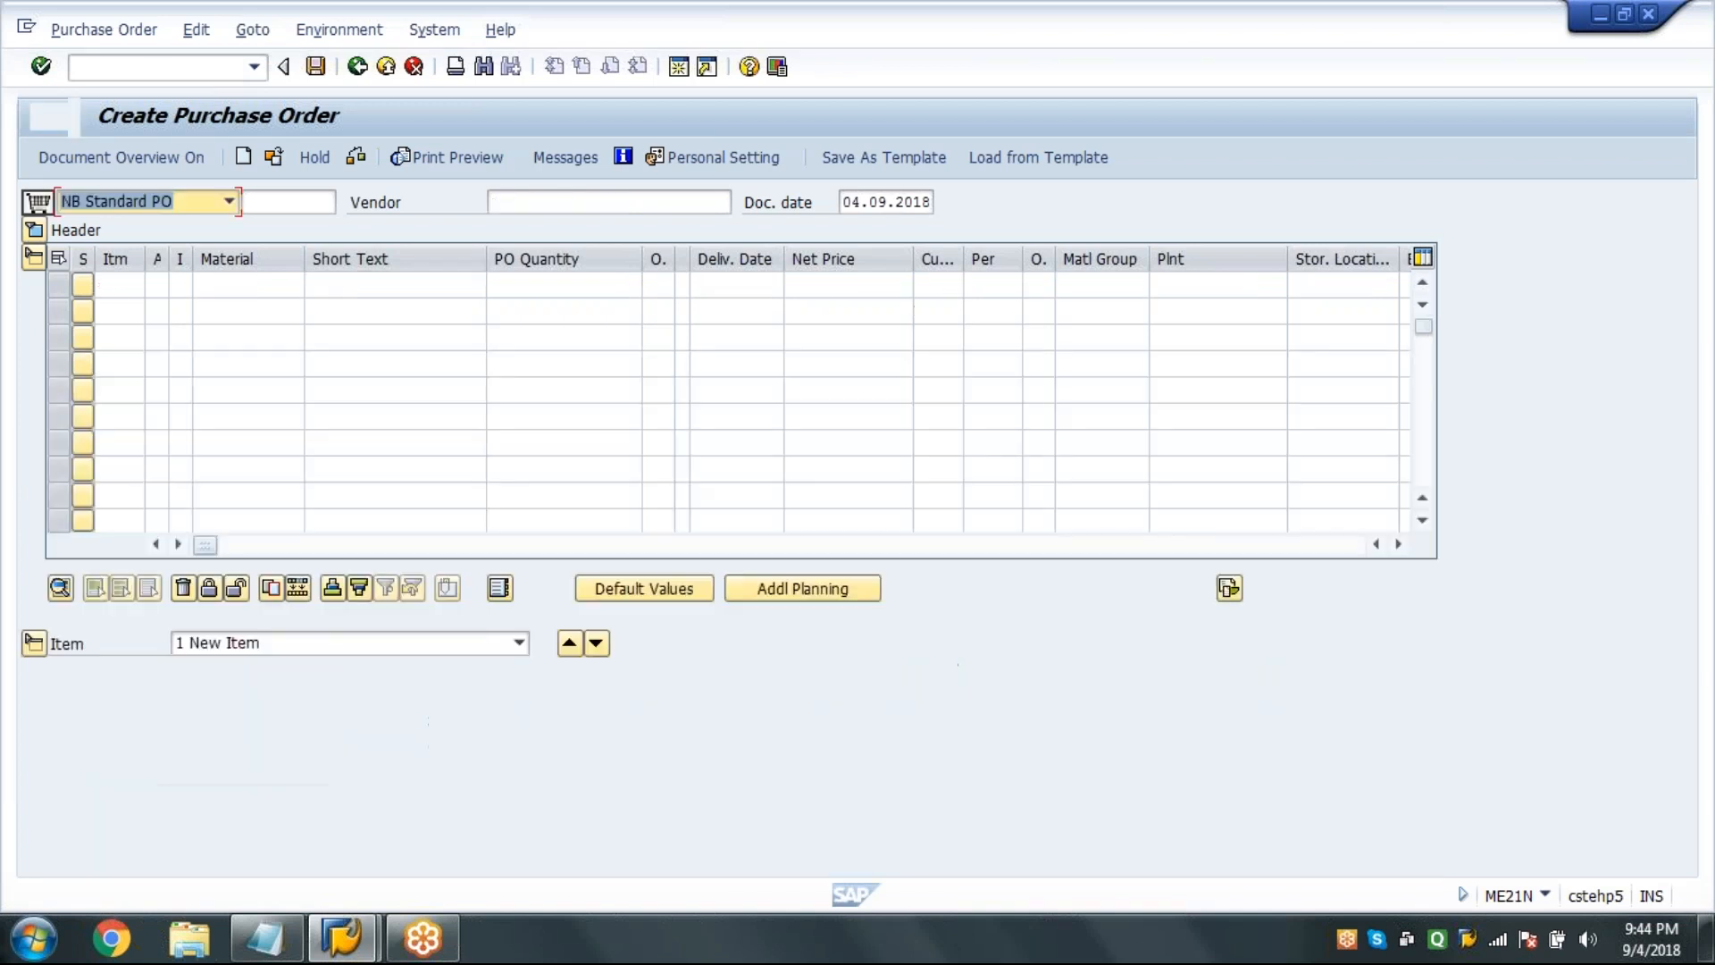
Open the goods receipt transaction MIGO and hide its document overview.
left_click(161, 71)
type("/NM")
type("E22N")
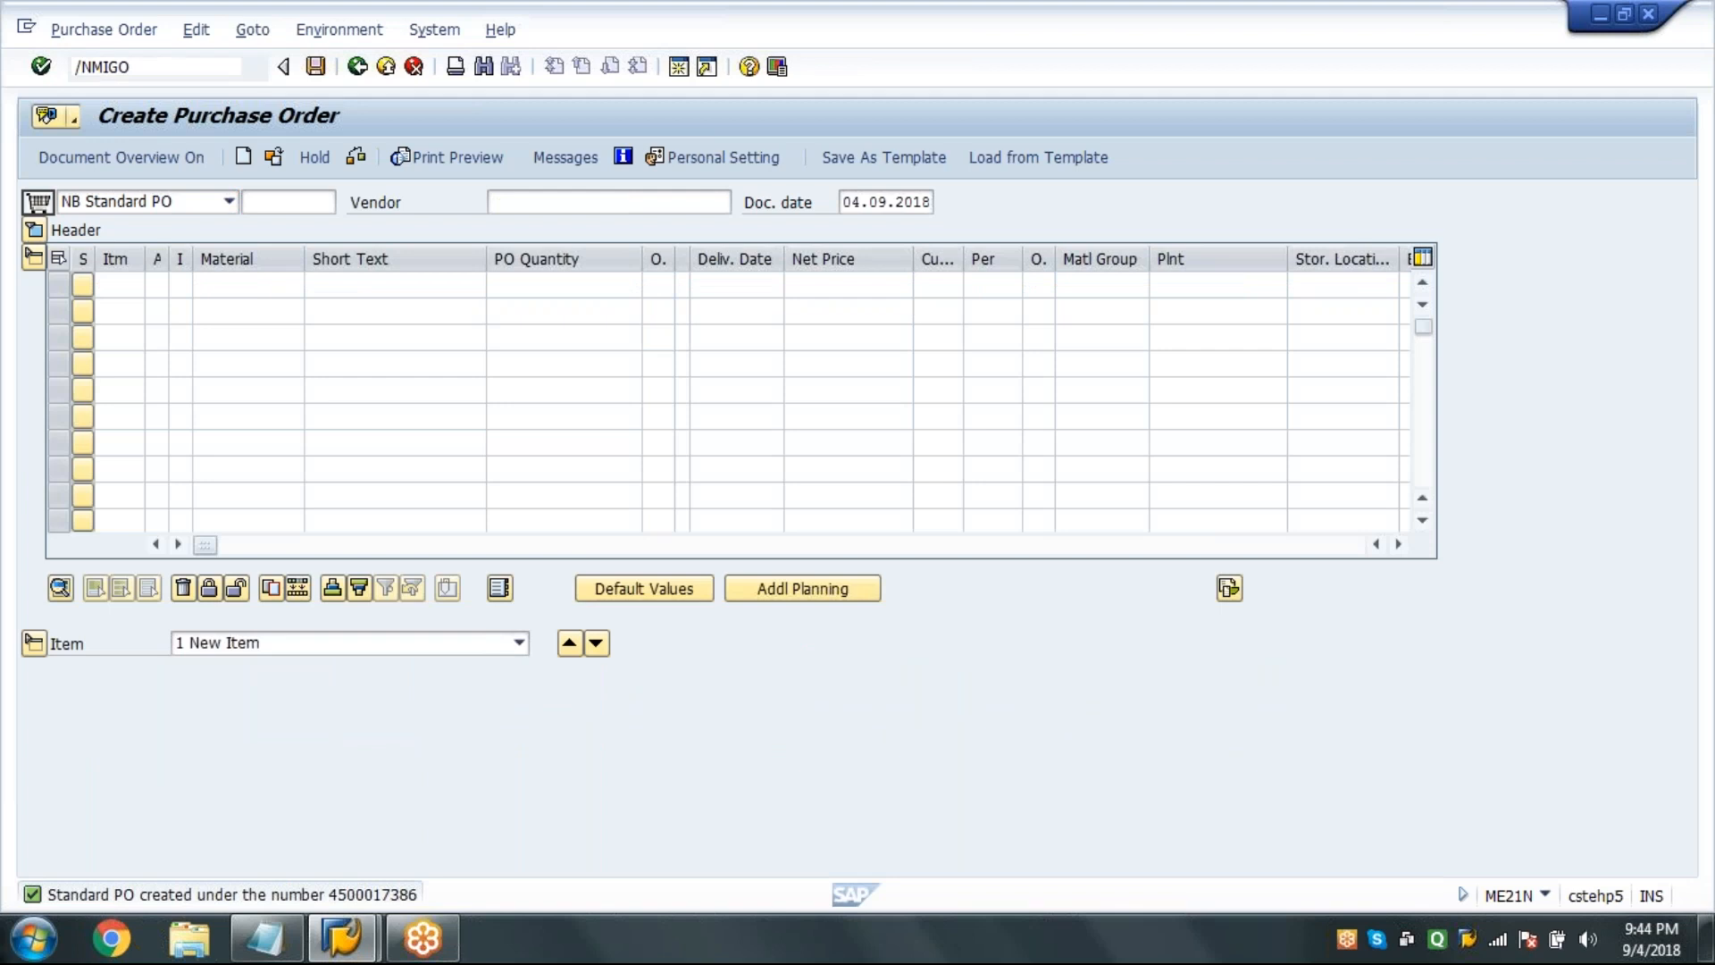
key("Return")
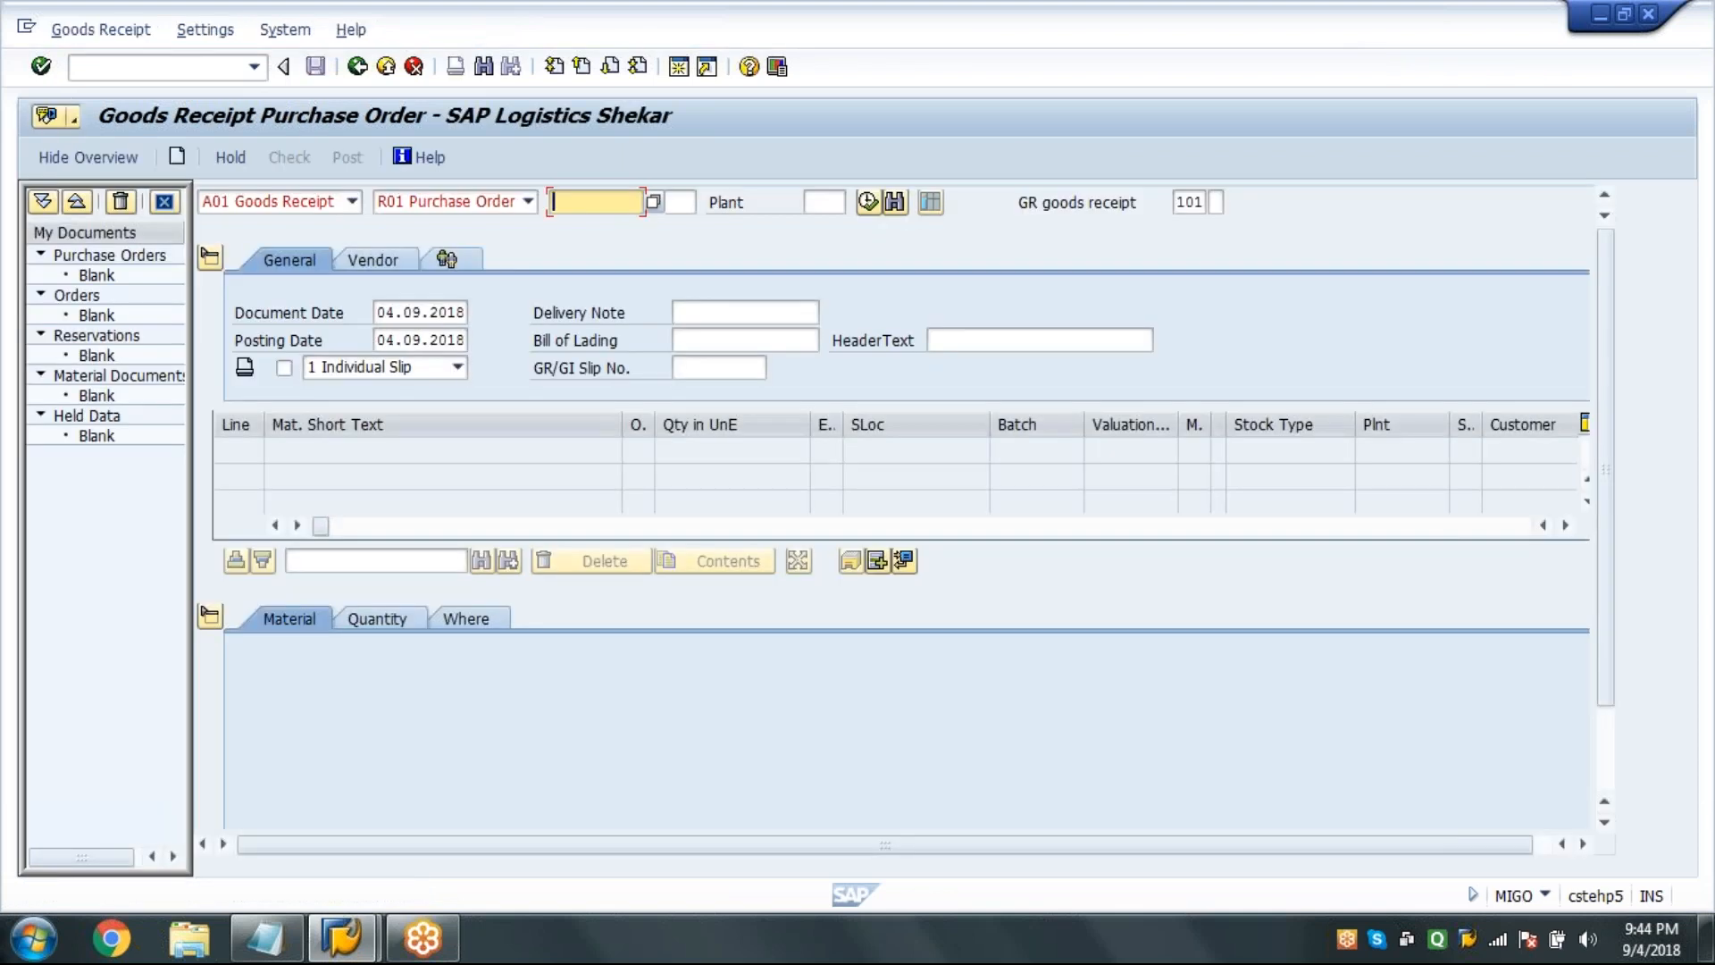
left_click(89, 158)
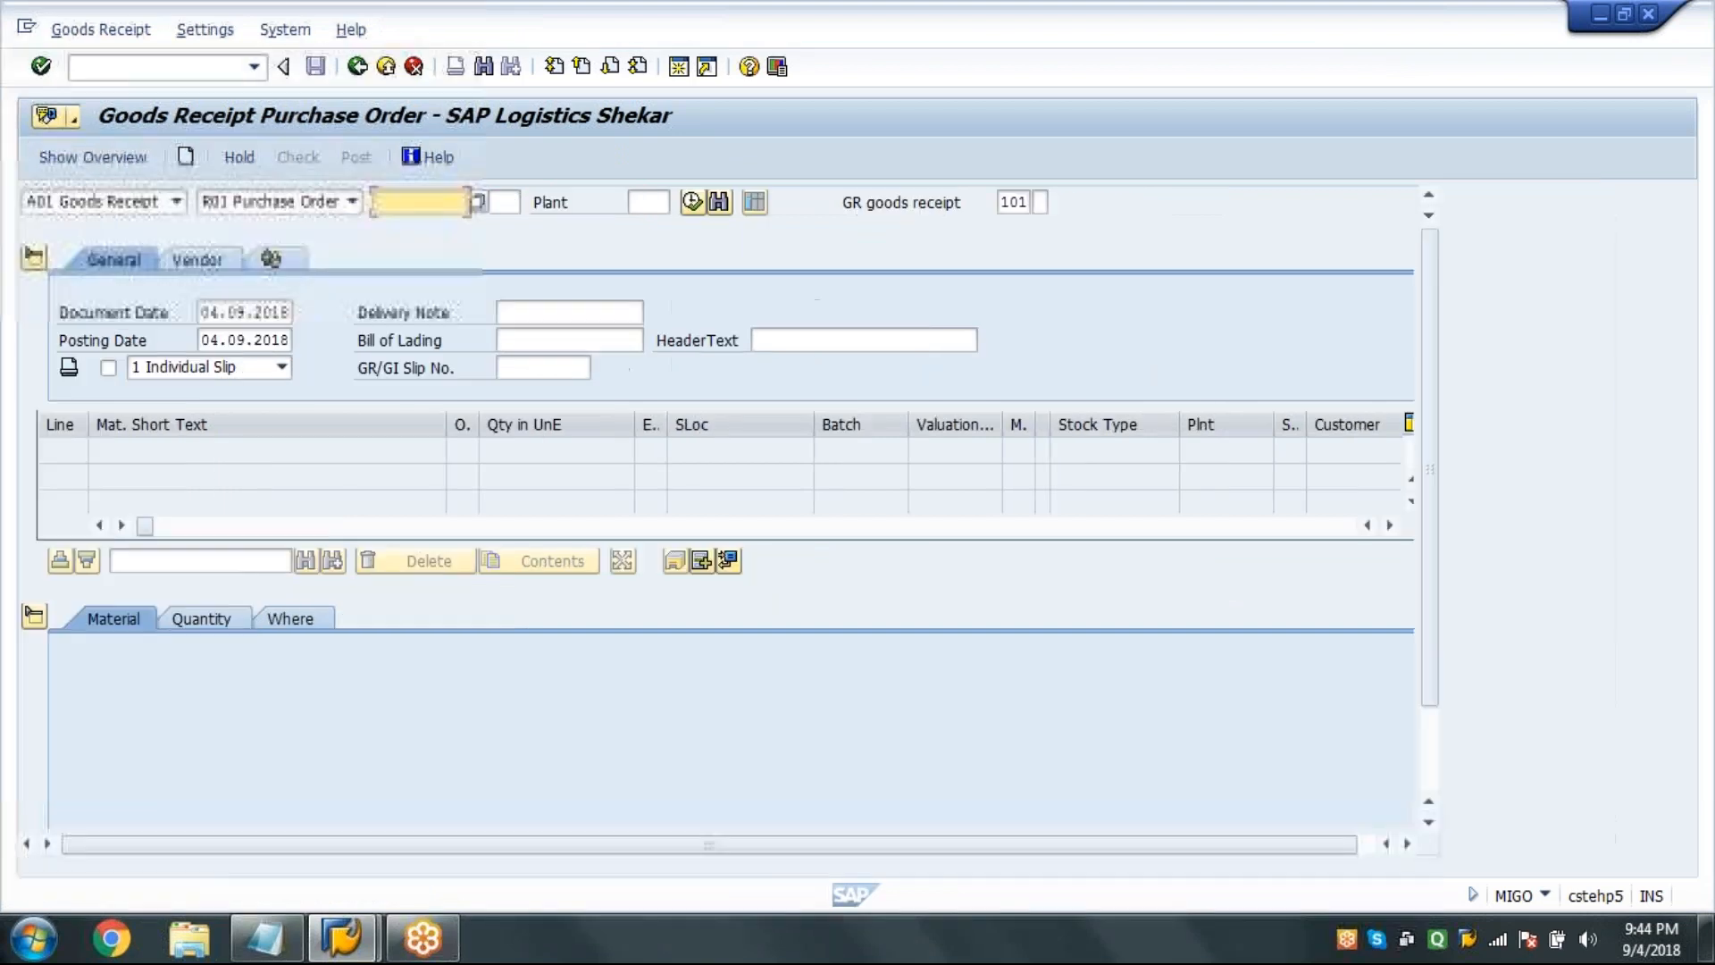
Enter the number of the newly created purchase order as the goods receipt reference and load its item.
type("45")
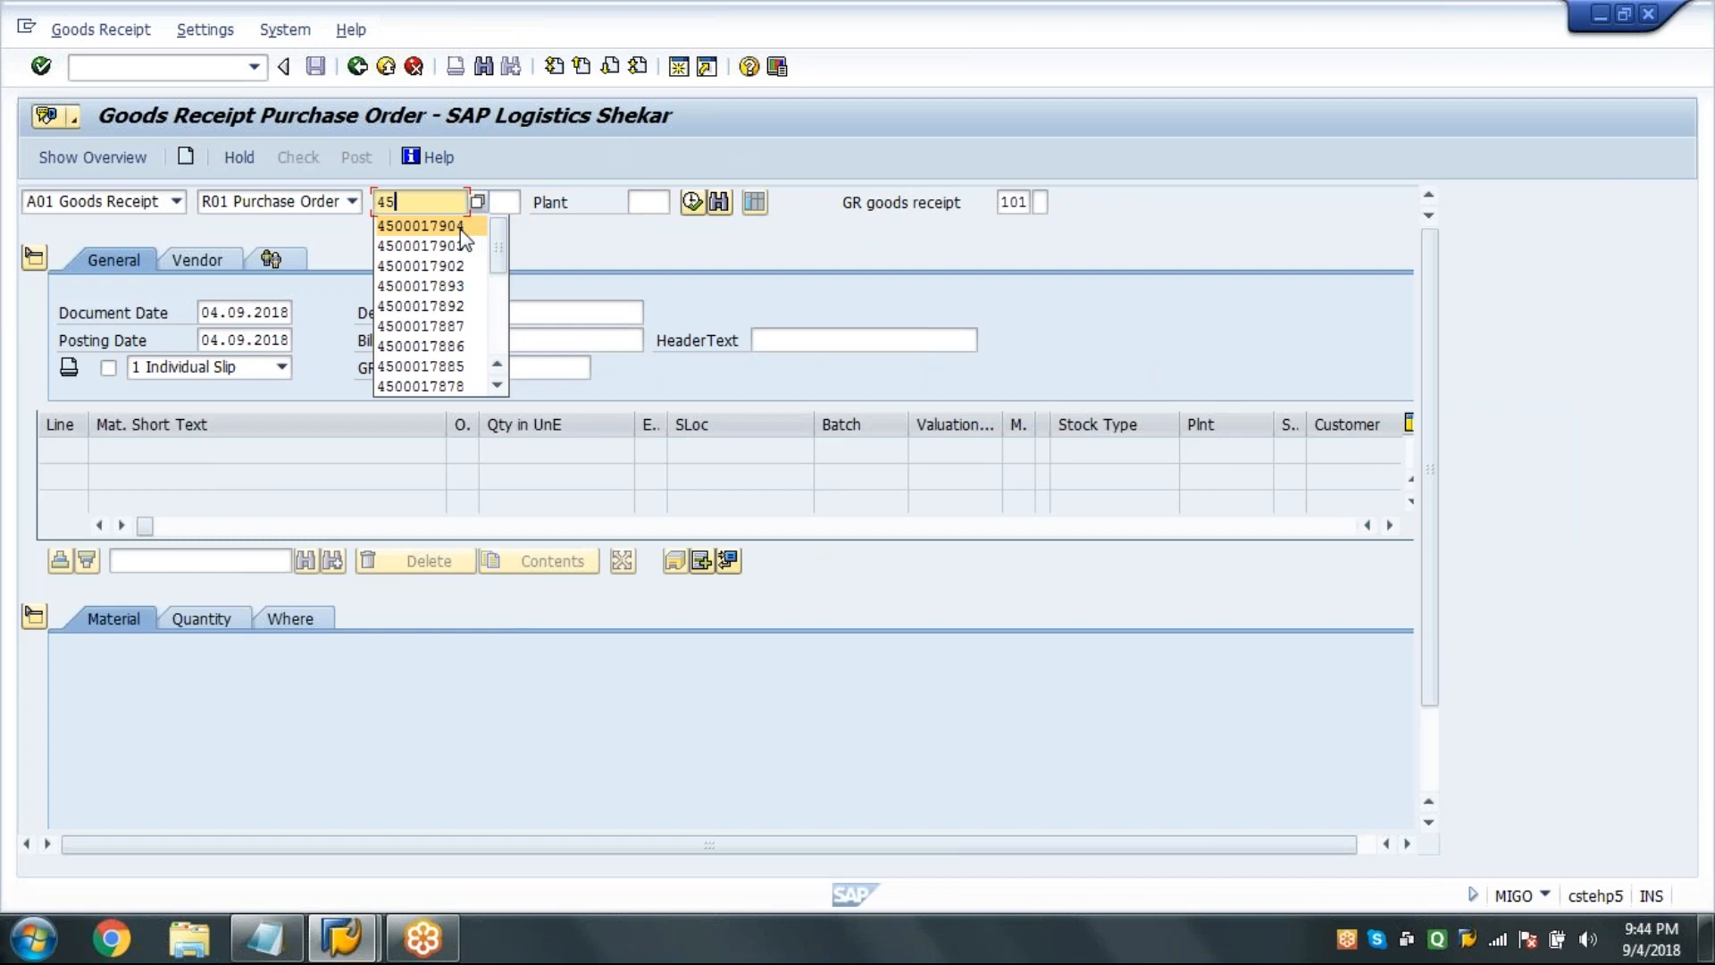
left_click(460, 230)
key("BackSpace")
key("BackSpace")
key("BackSpace")
type("3")
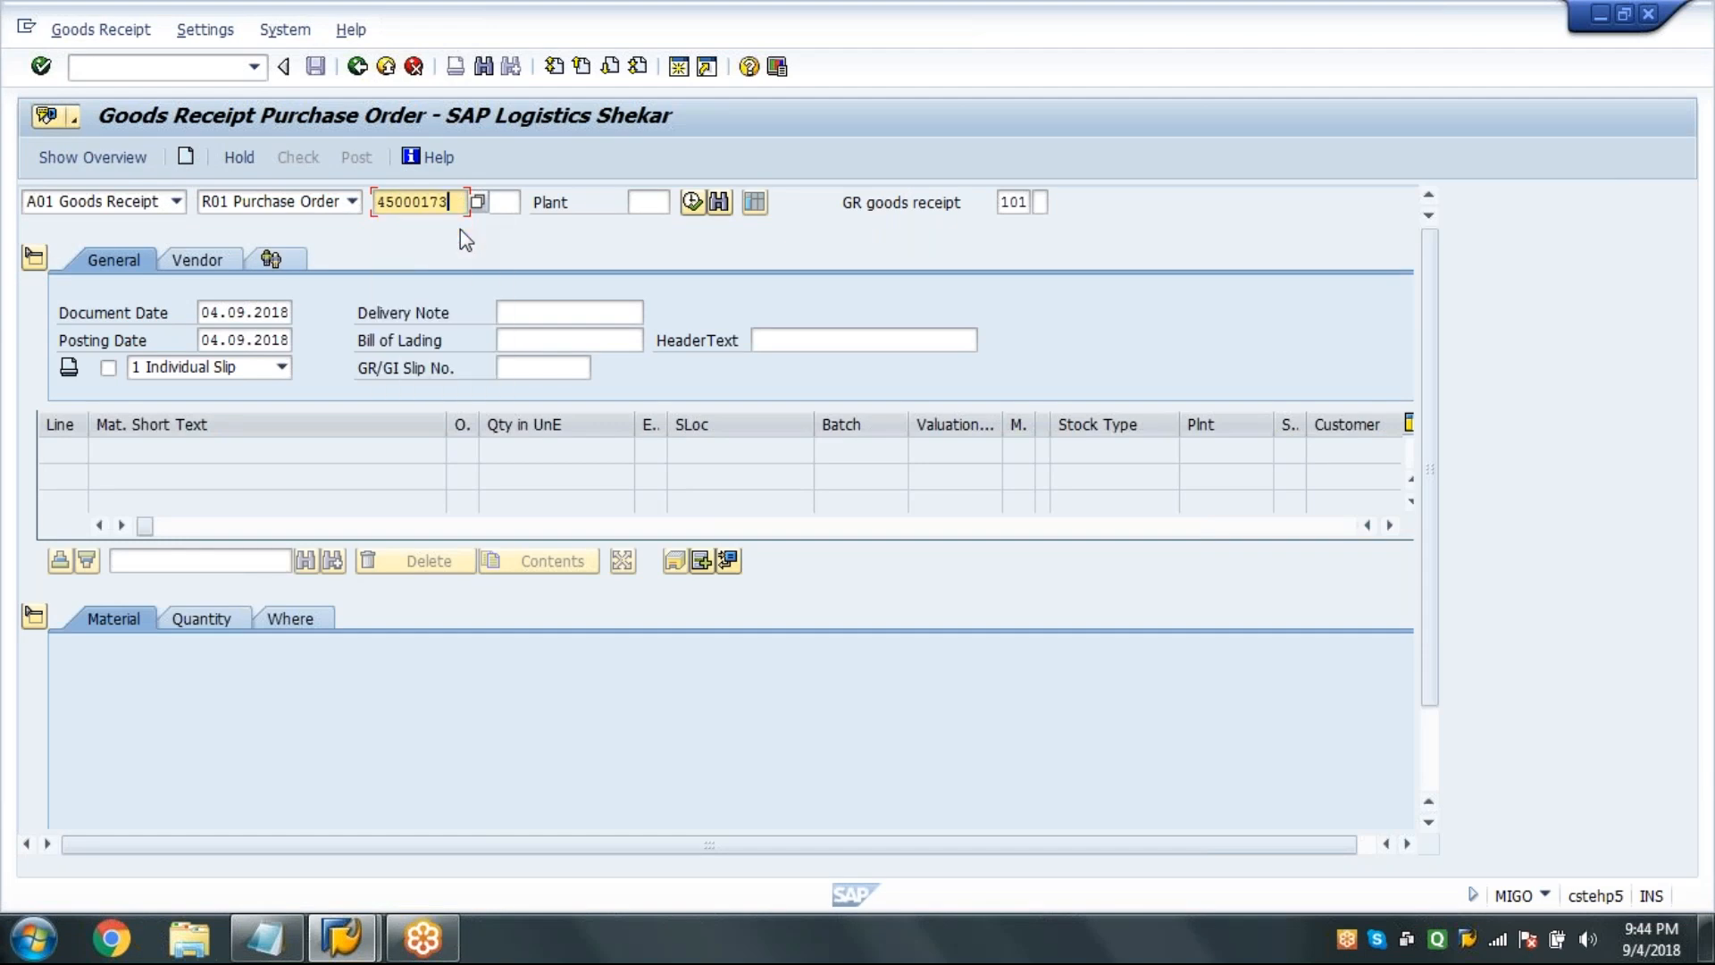
type("86")
key("Return")
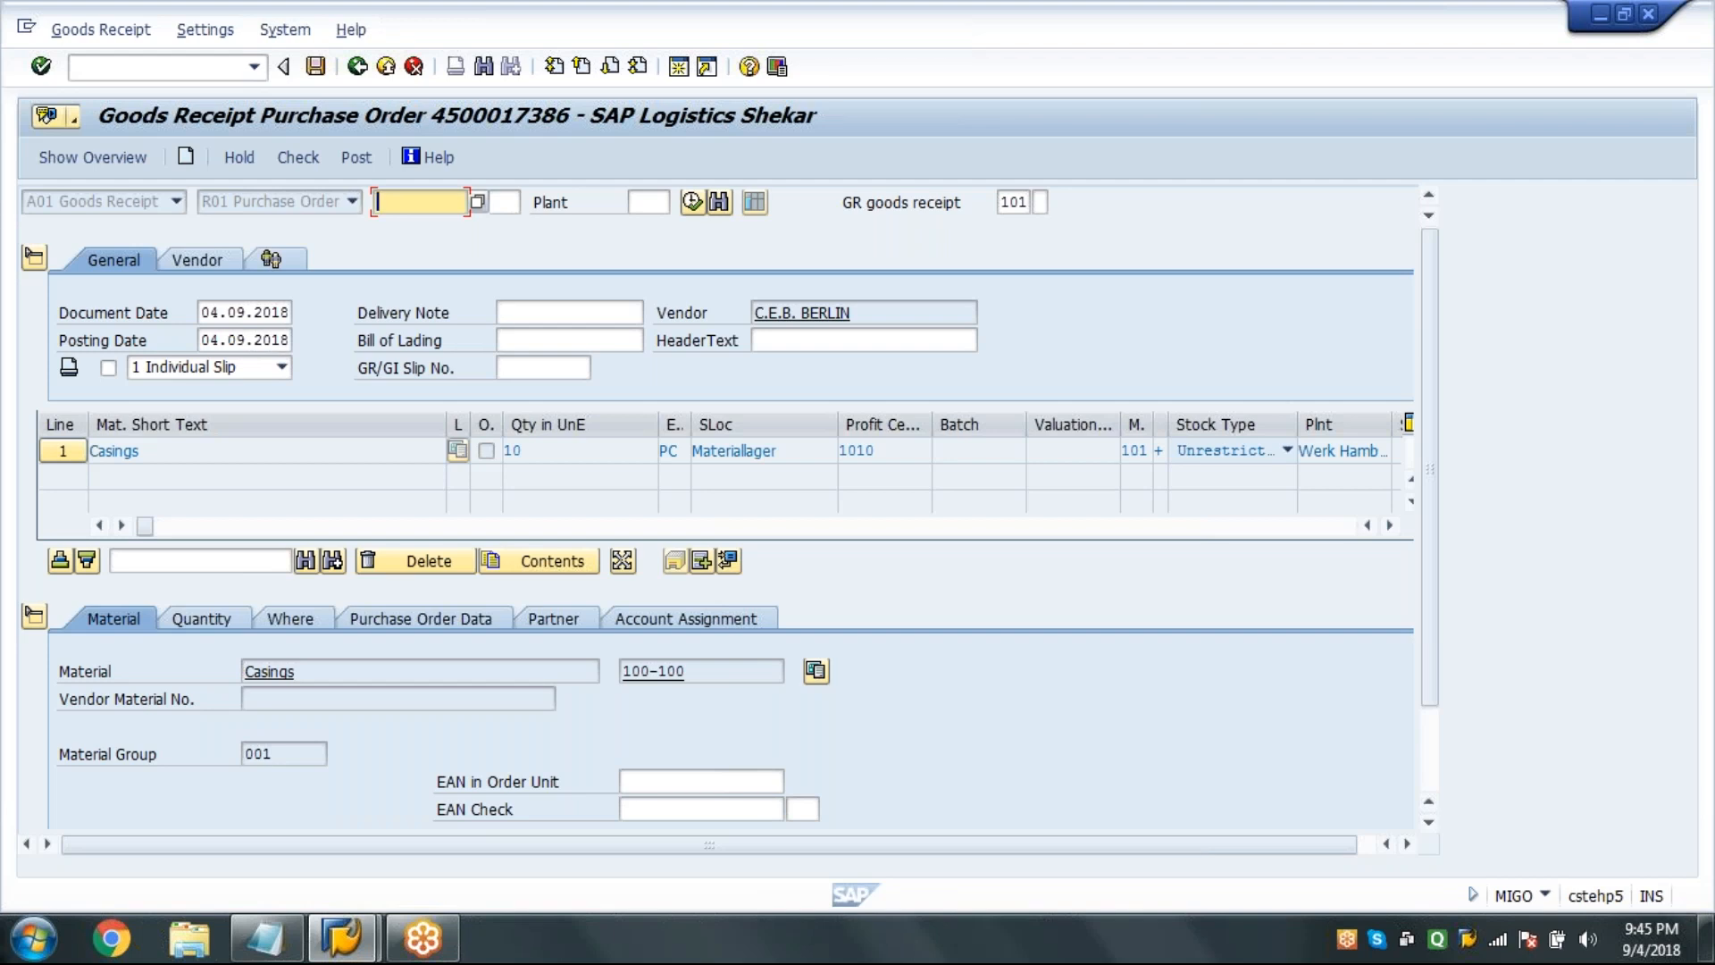
Mark the Casings item as OK and post the goods receipt.
left_click(1428, 767)
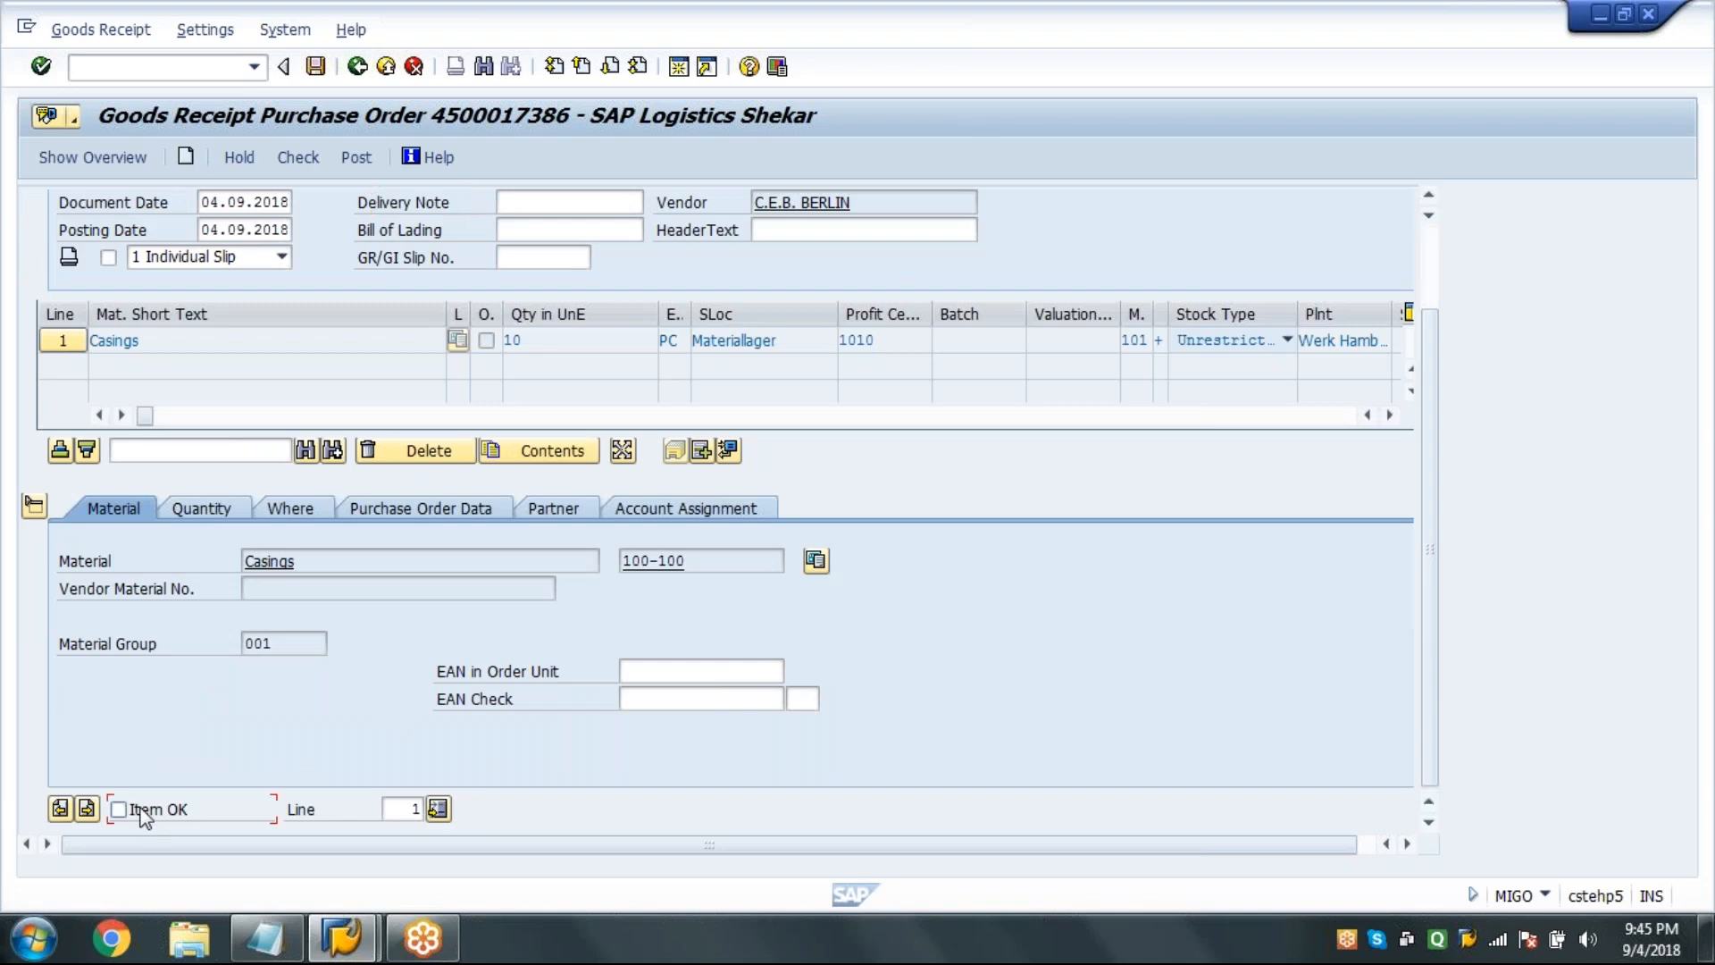
left_click(140, 811)
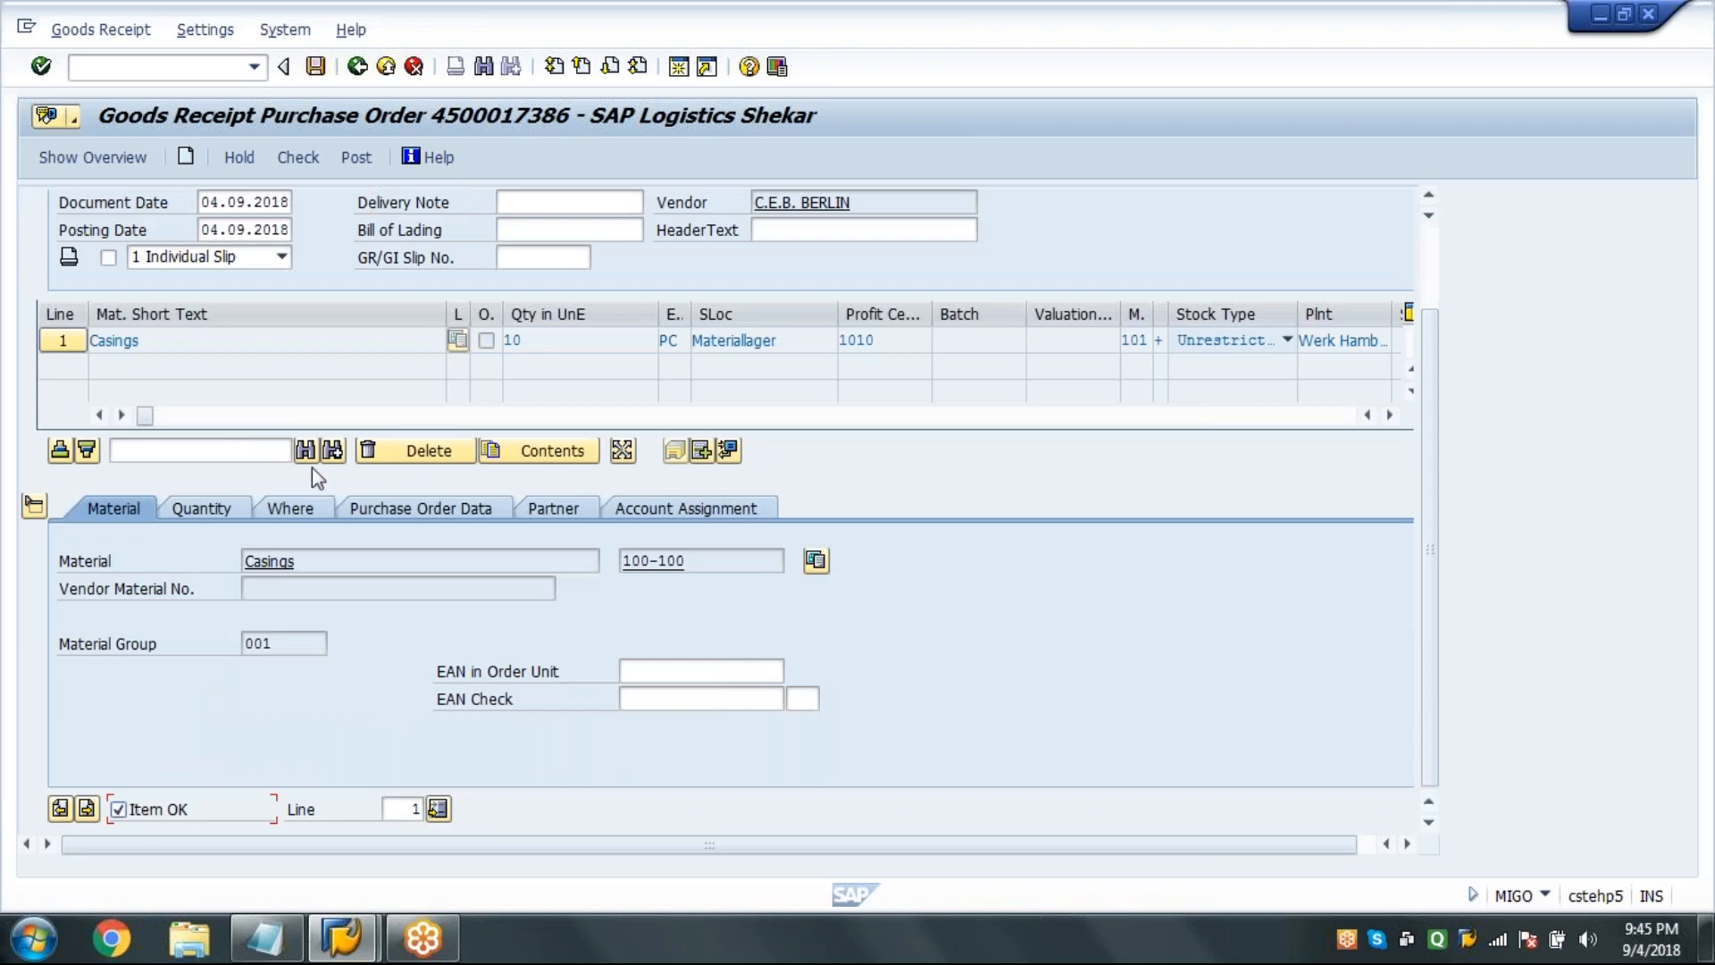
left_click(315, 67)
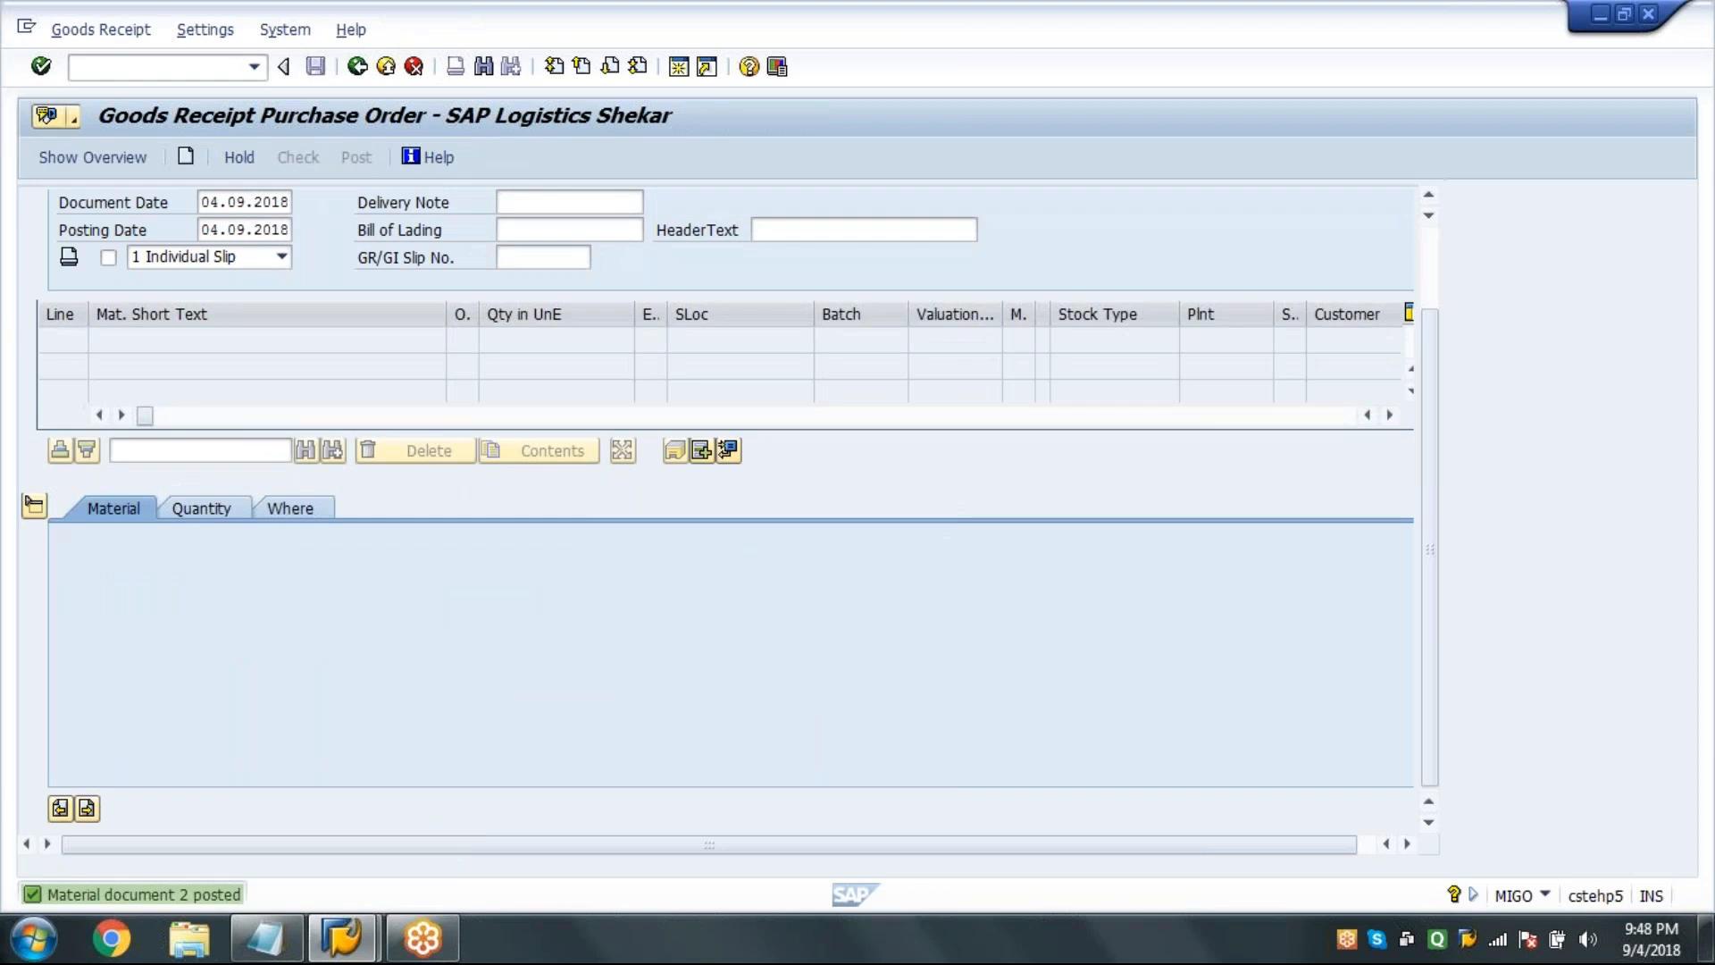
Open the incoming invoice transaction MIRO.
left_click(214, 65)
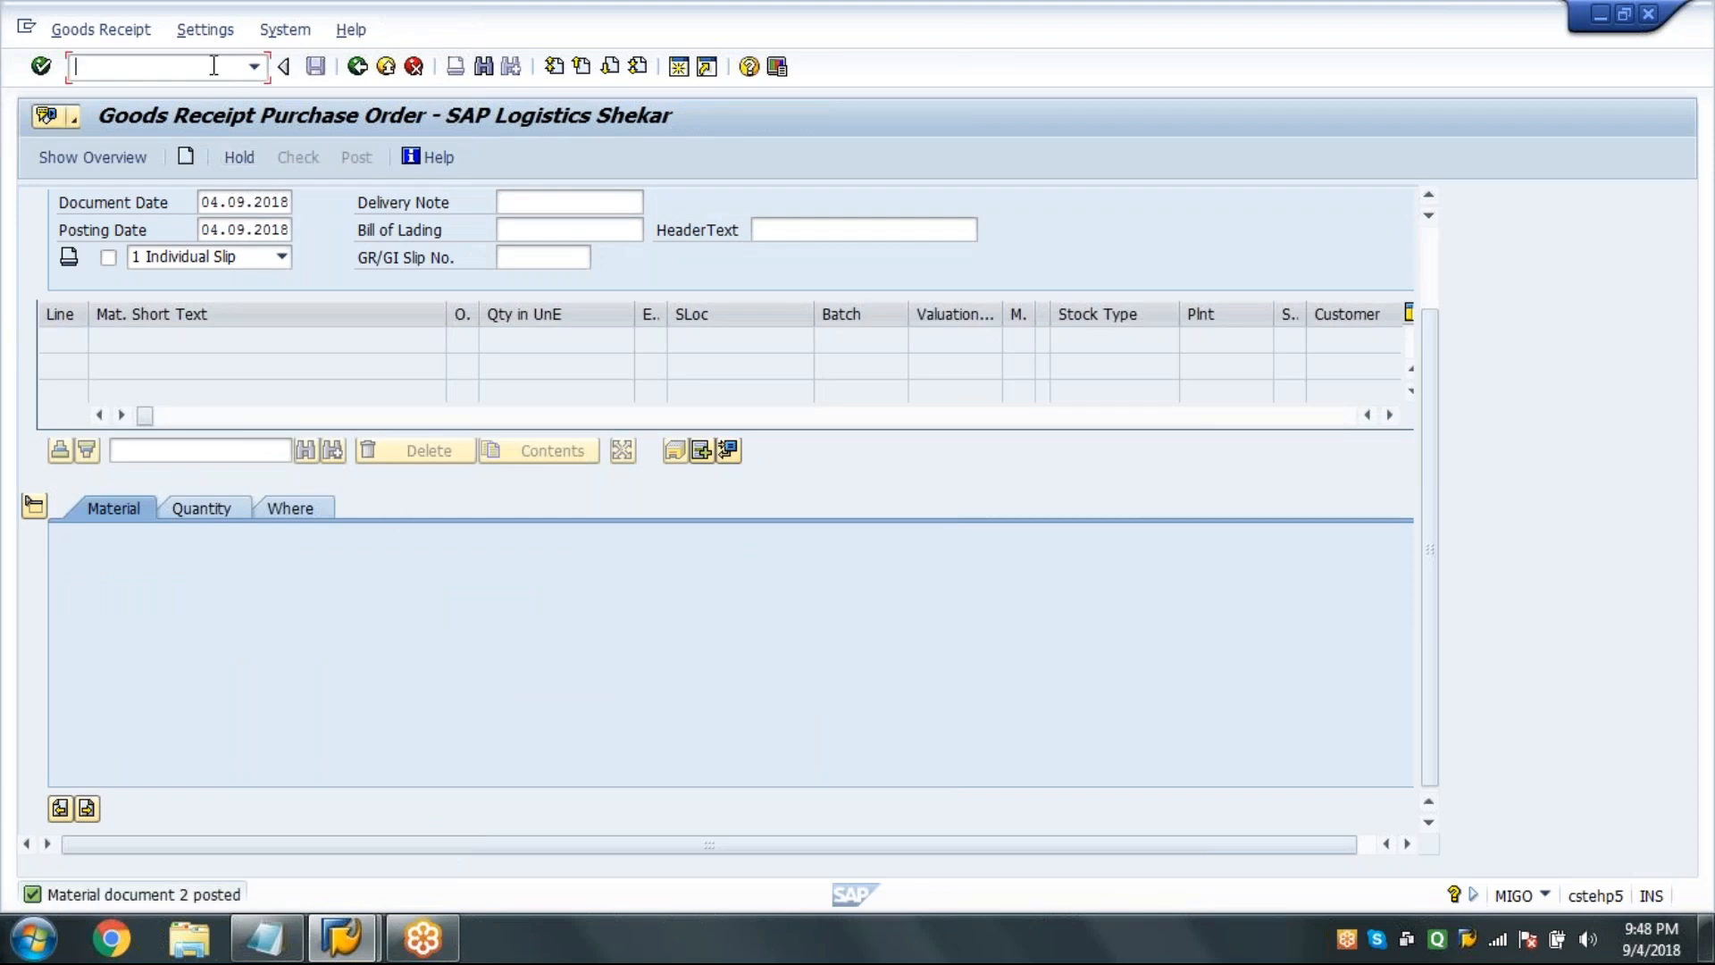
type("/NMIRO")
key("Return")
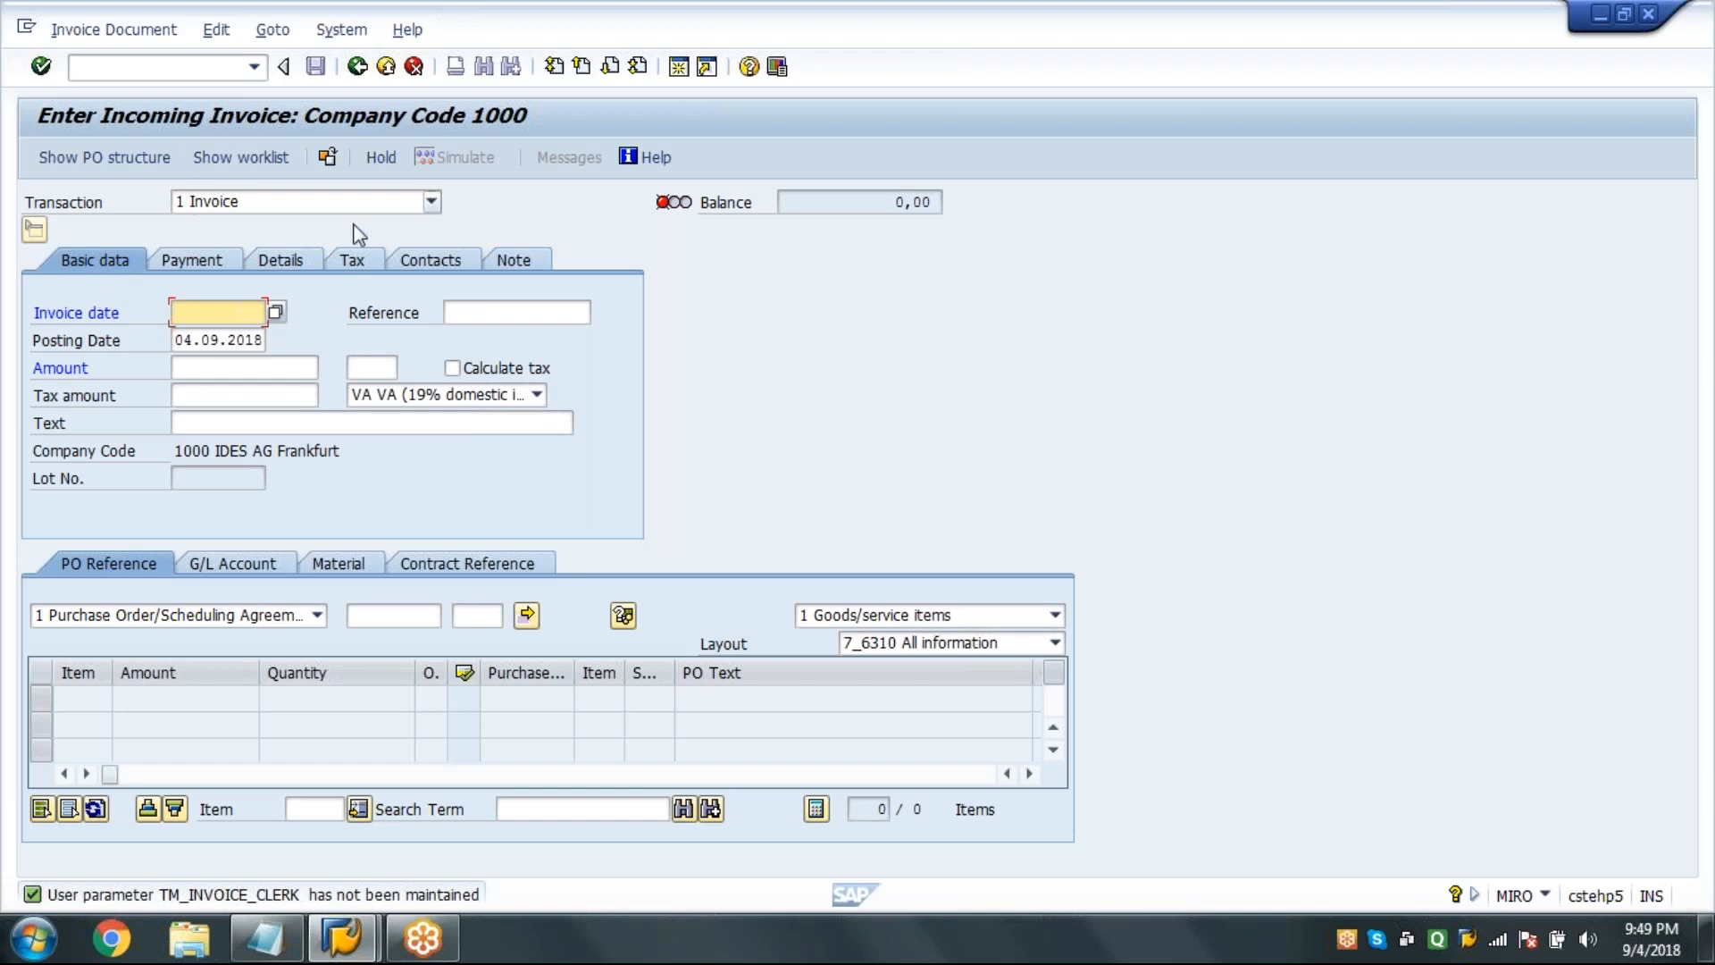
Set the invoice date to 04.09.2018 and the tax code to 0I (Input tax 0%).
type("04.09.2018")
left_click(402, 396)
left_click(398, 418)
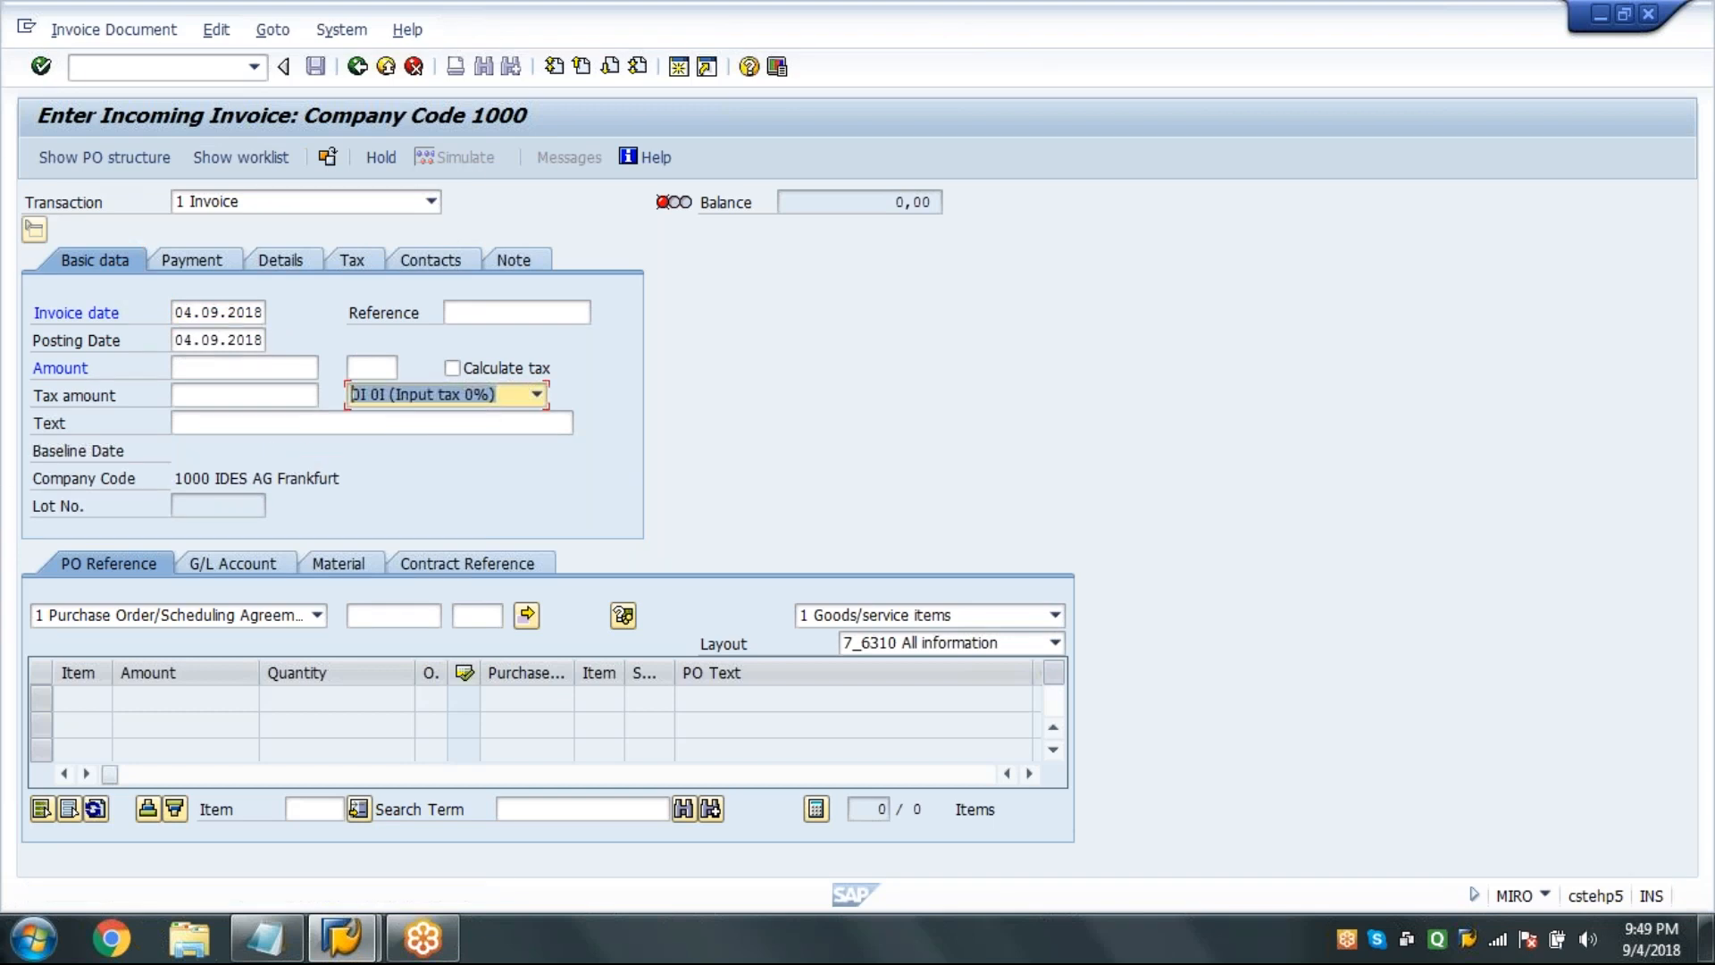
Enter the same purchase order's number as the invoice's PO reference and load its item.
left_click(393, 614)
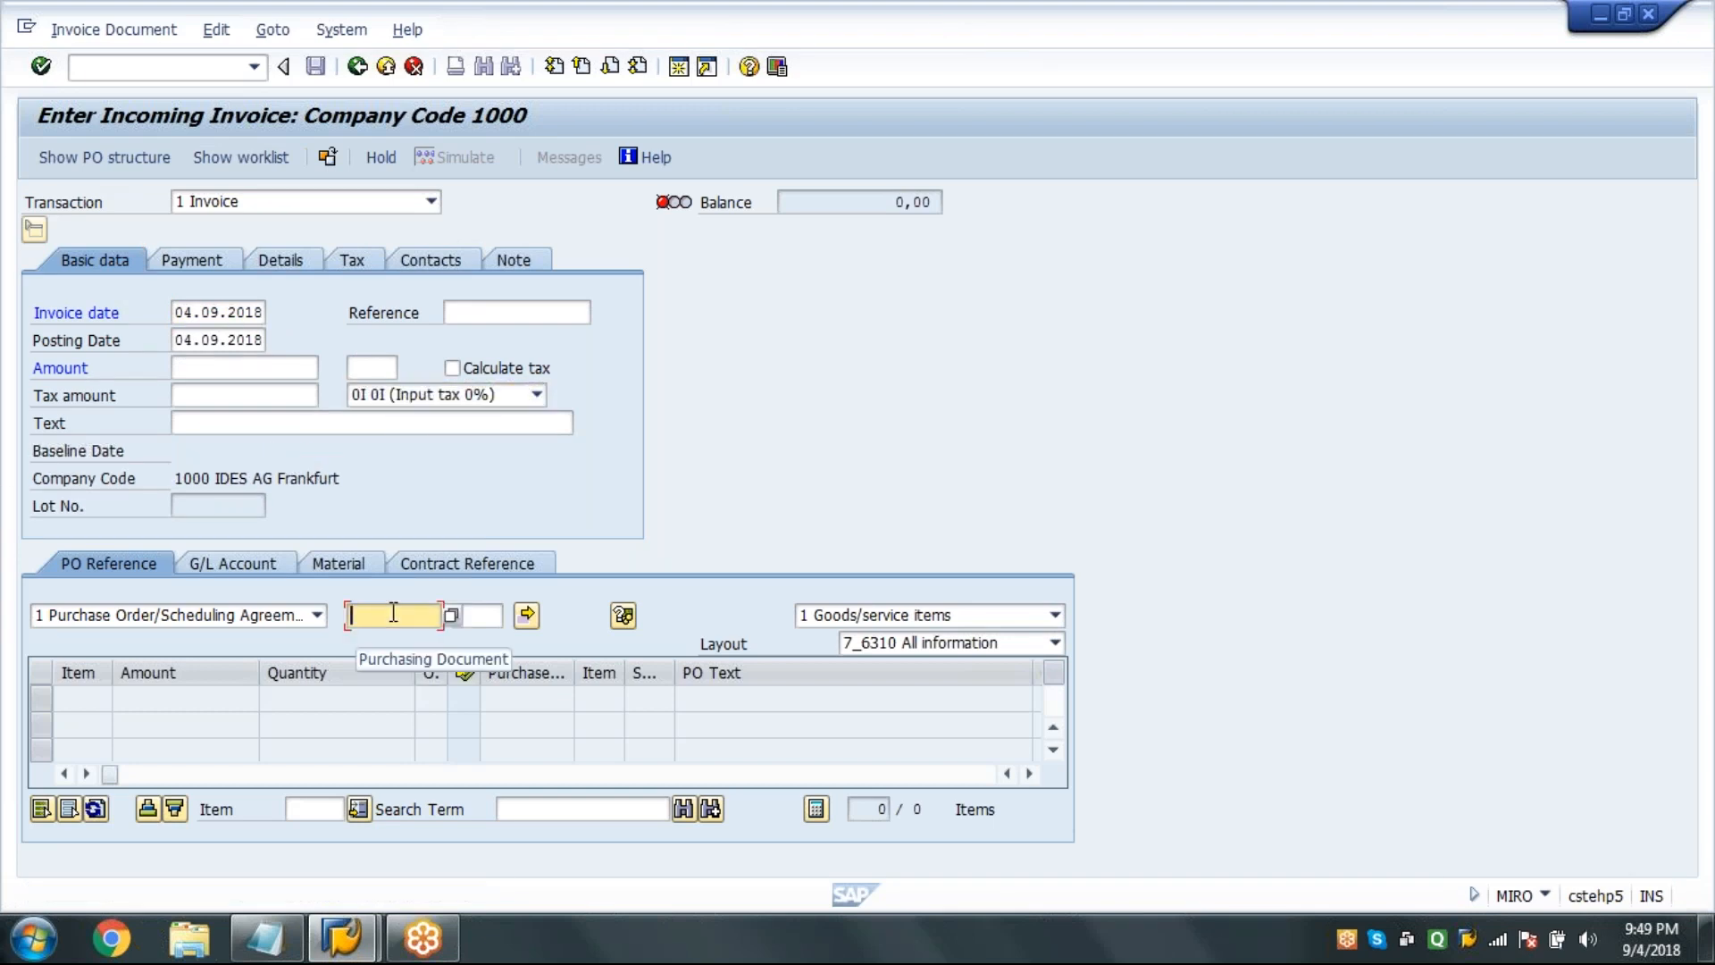
type("45")
left_click(393, 639)
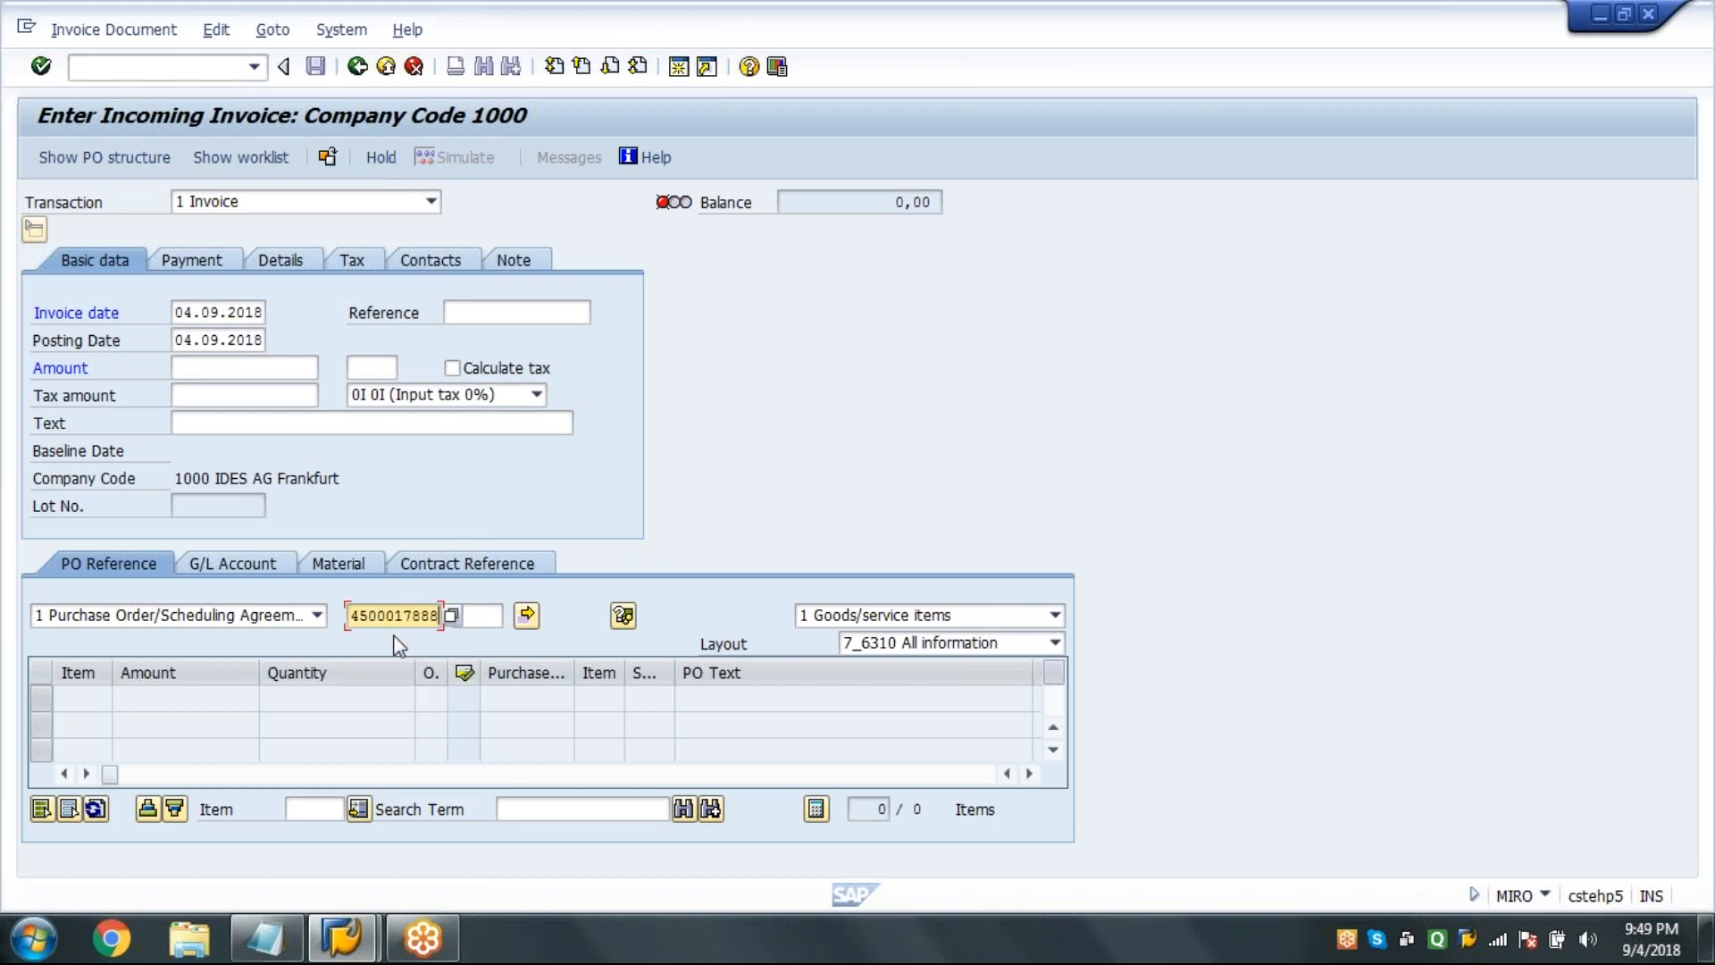
key("BackSpace")
key("BackSpace")
key("BackSpace")
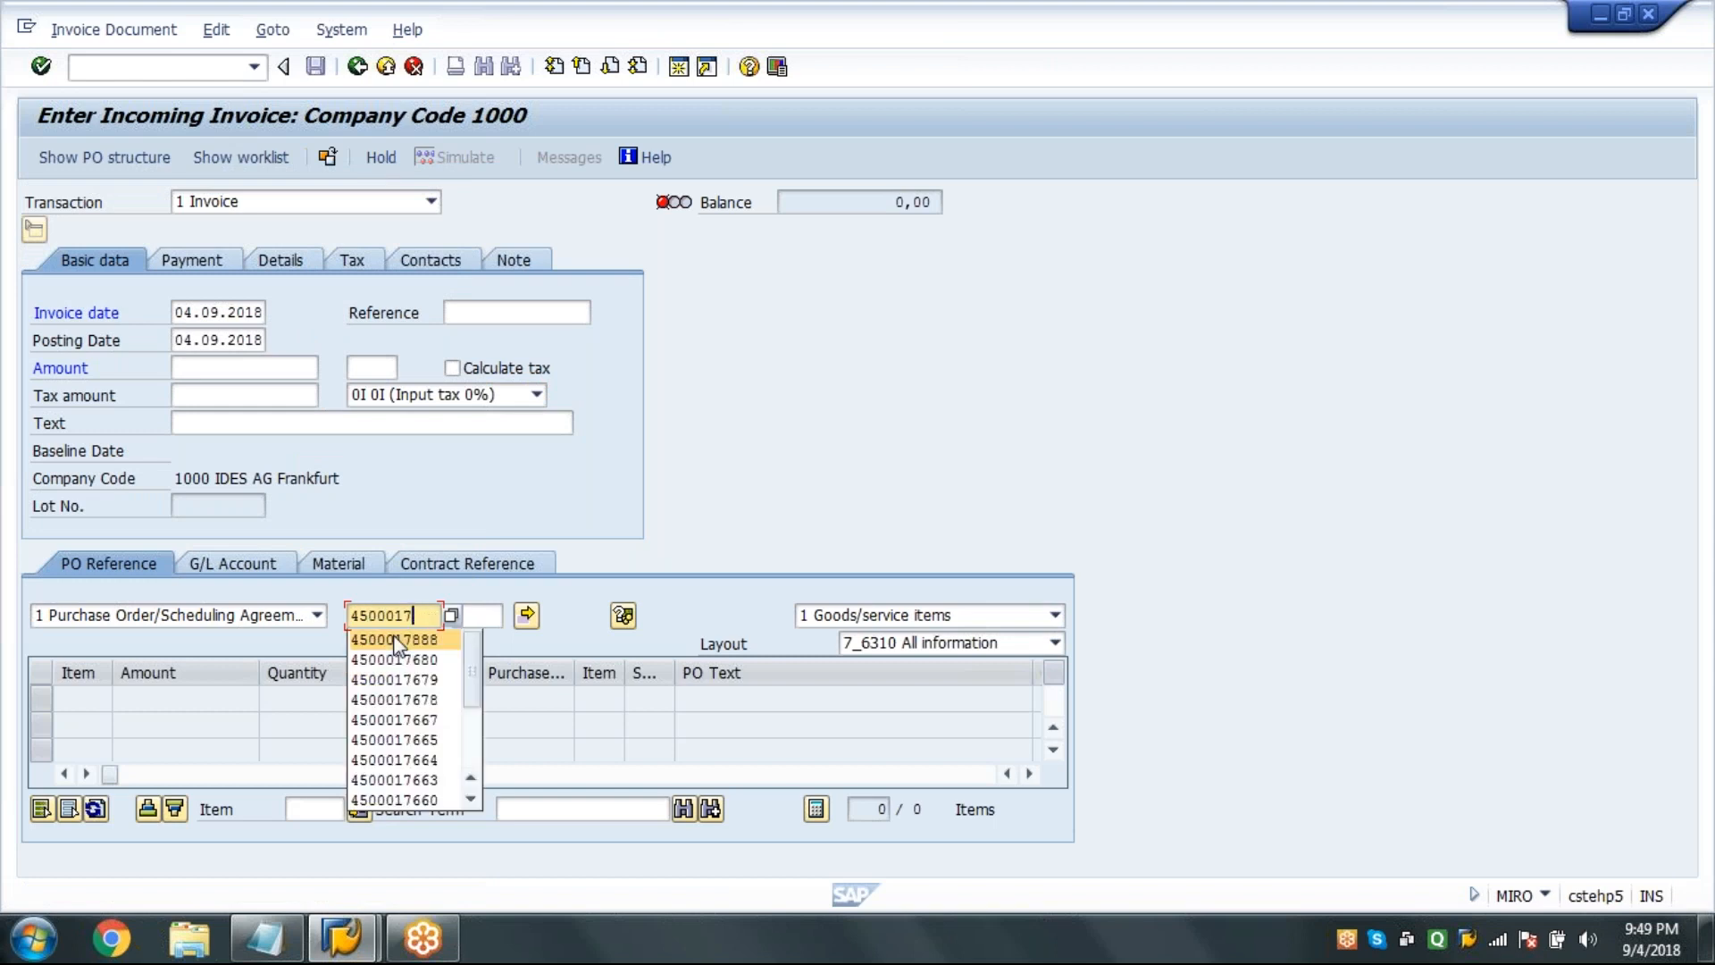
type("386")
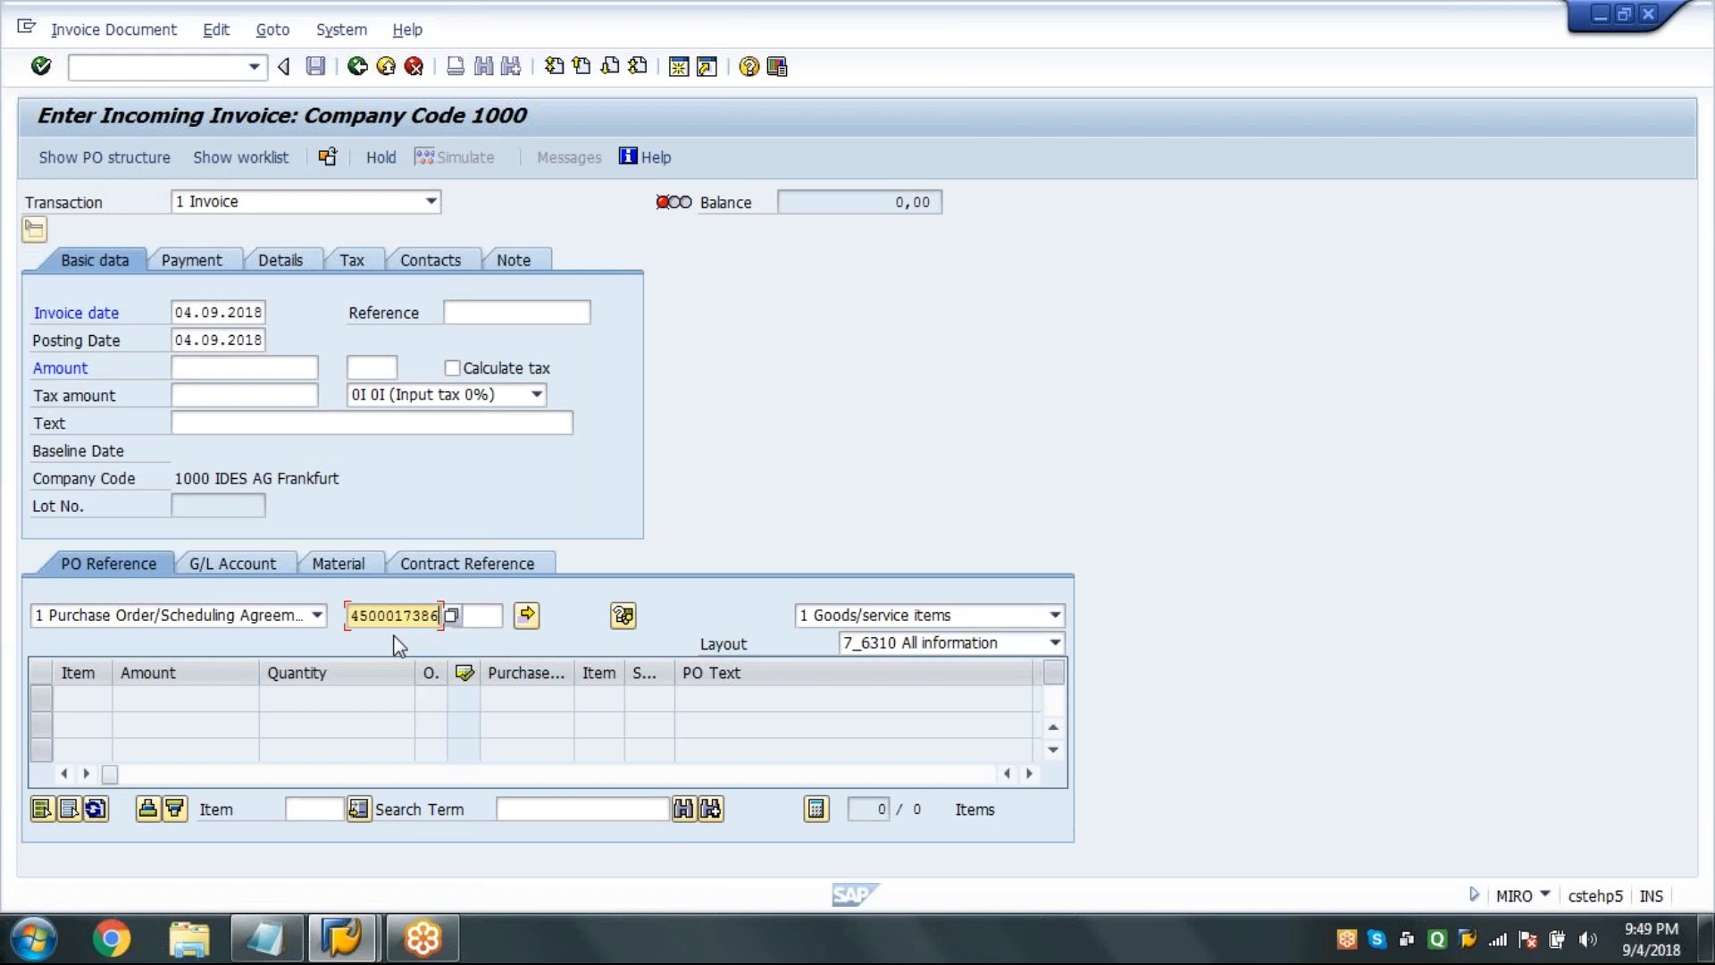
key("Return")
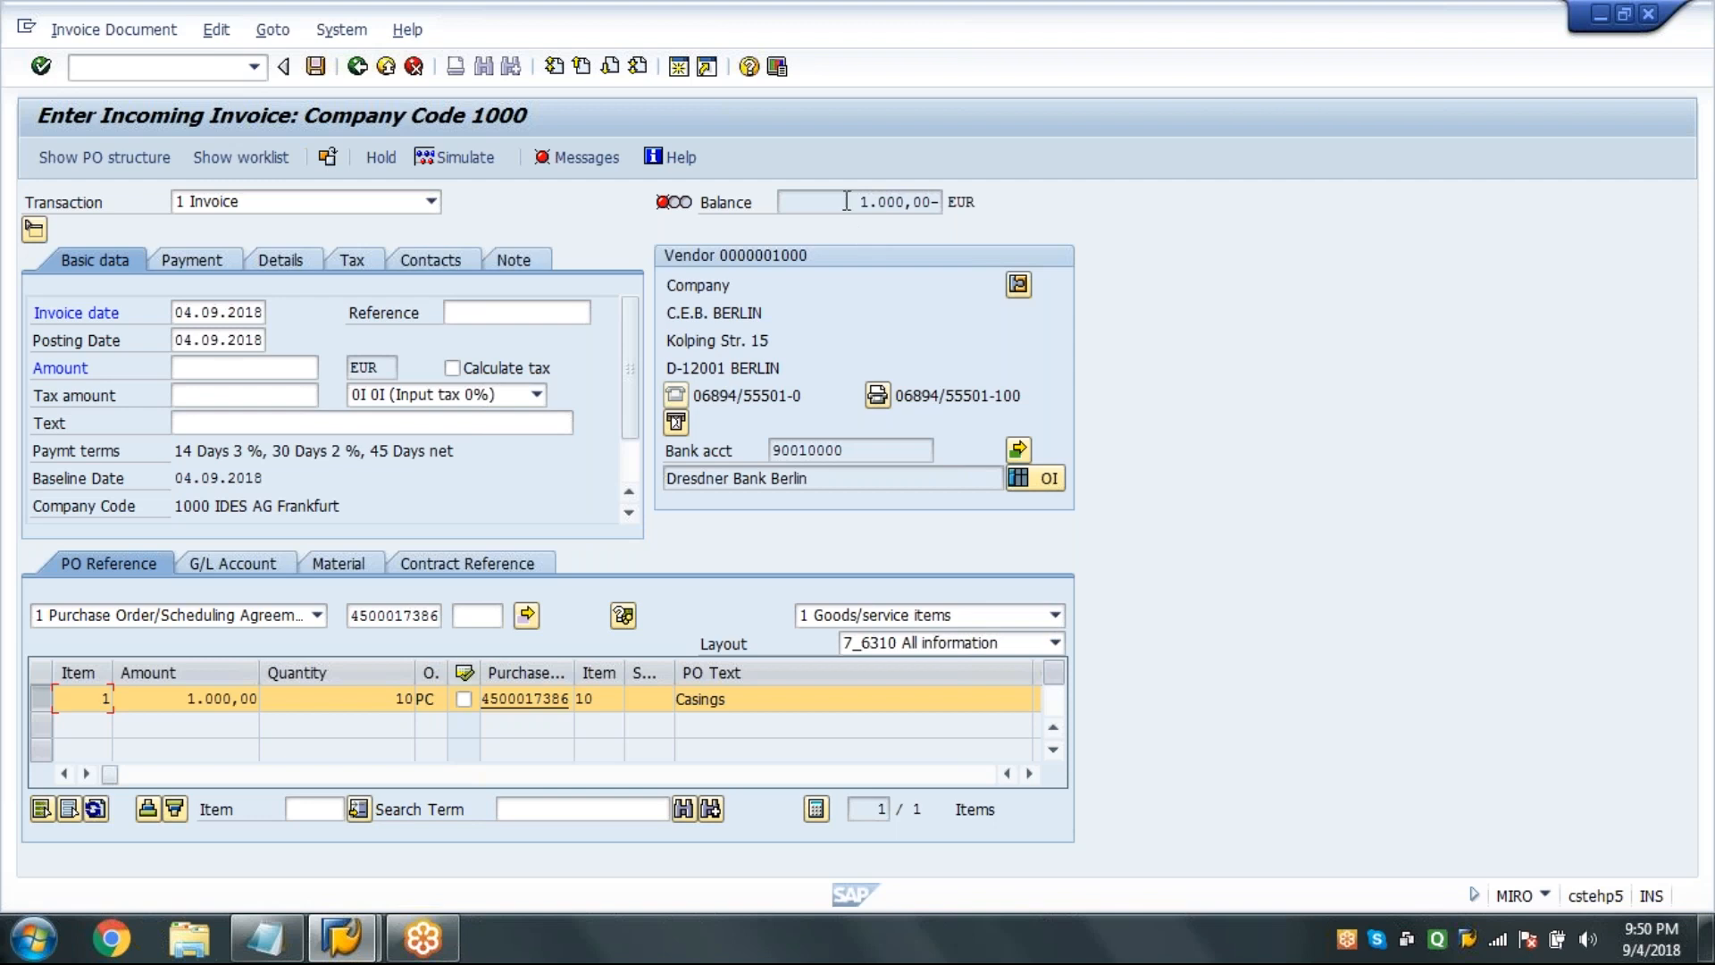
Set the invoice amount to 1000 EUR in the basic data.
left_click(284, 368)
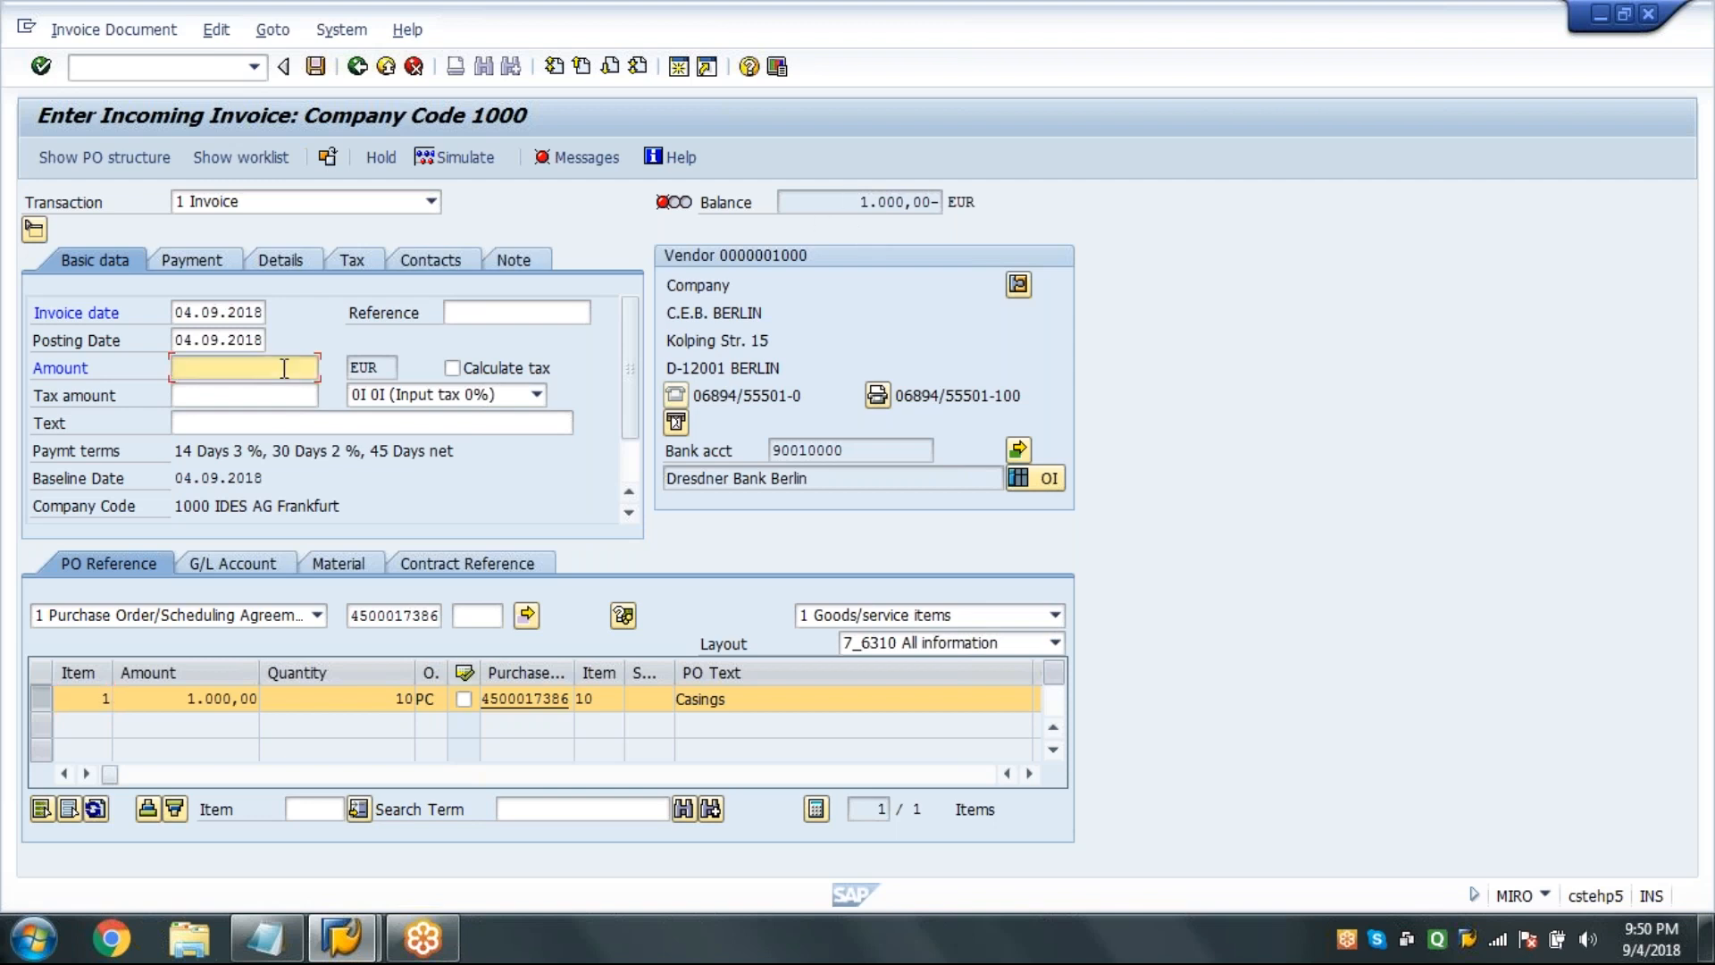
type("1")
key("Down")
key("Down")
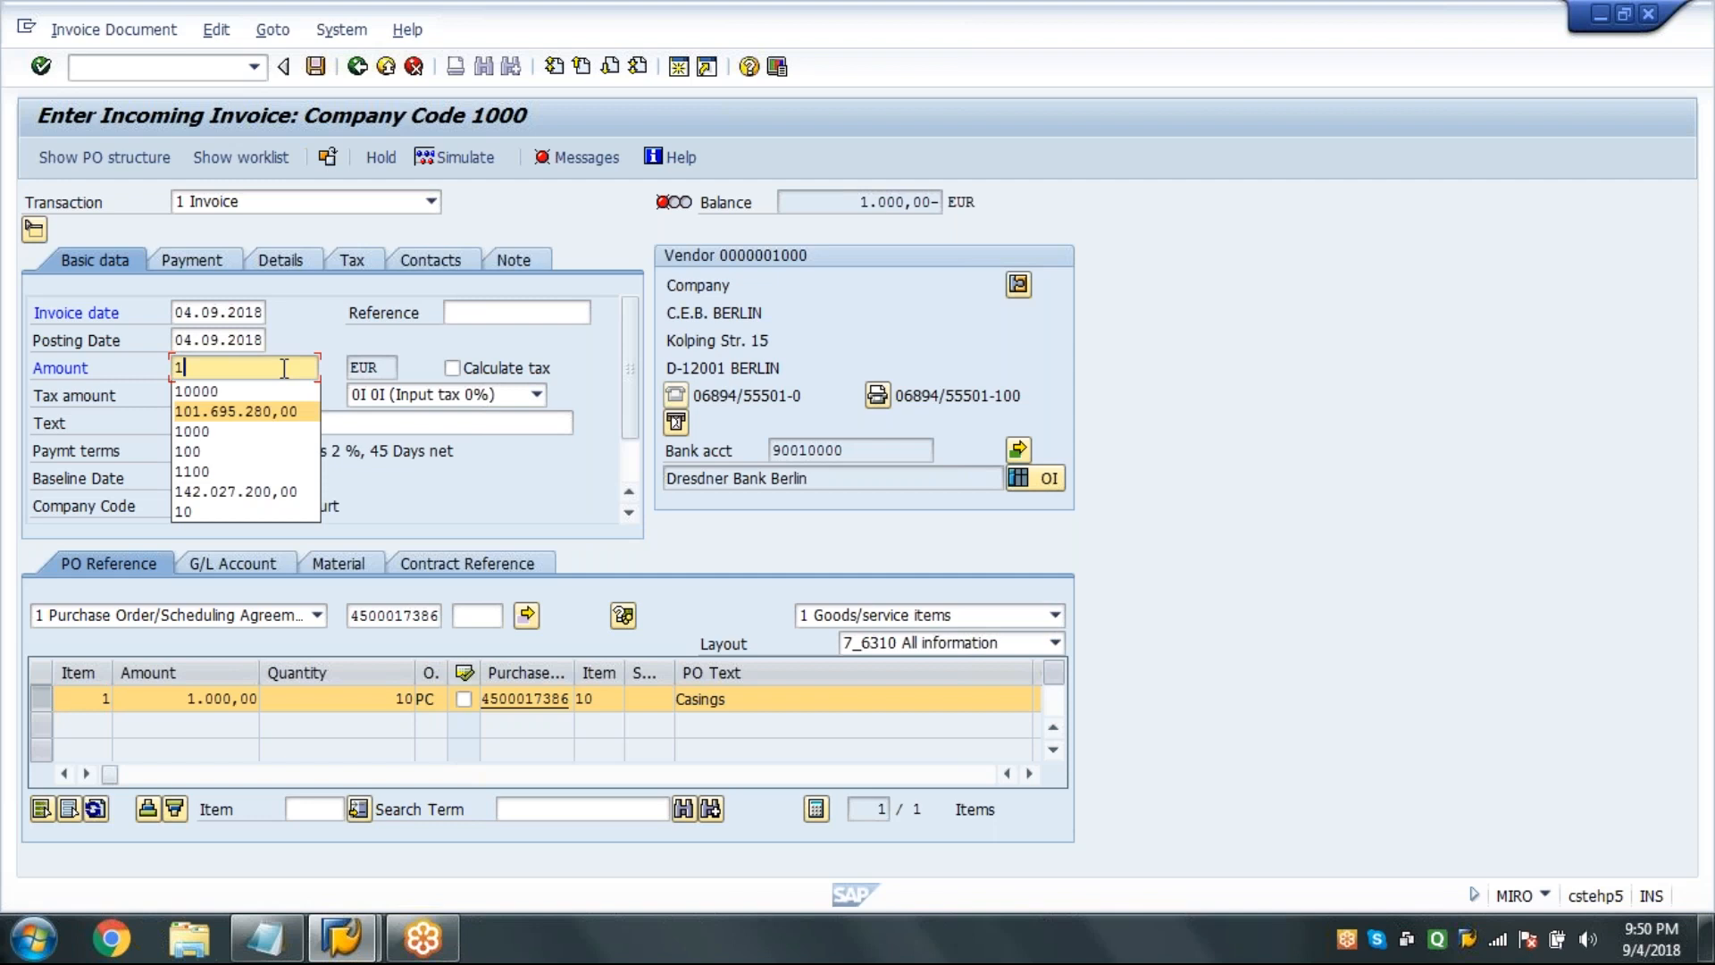
type("000")
key("Return")
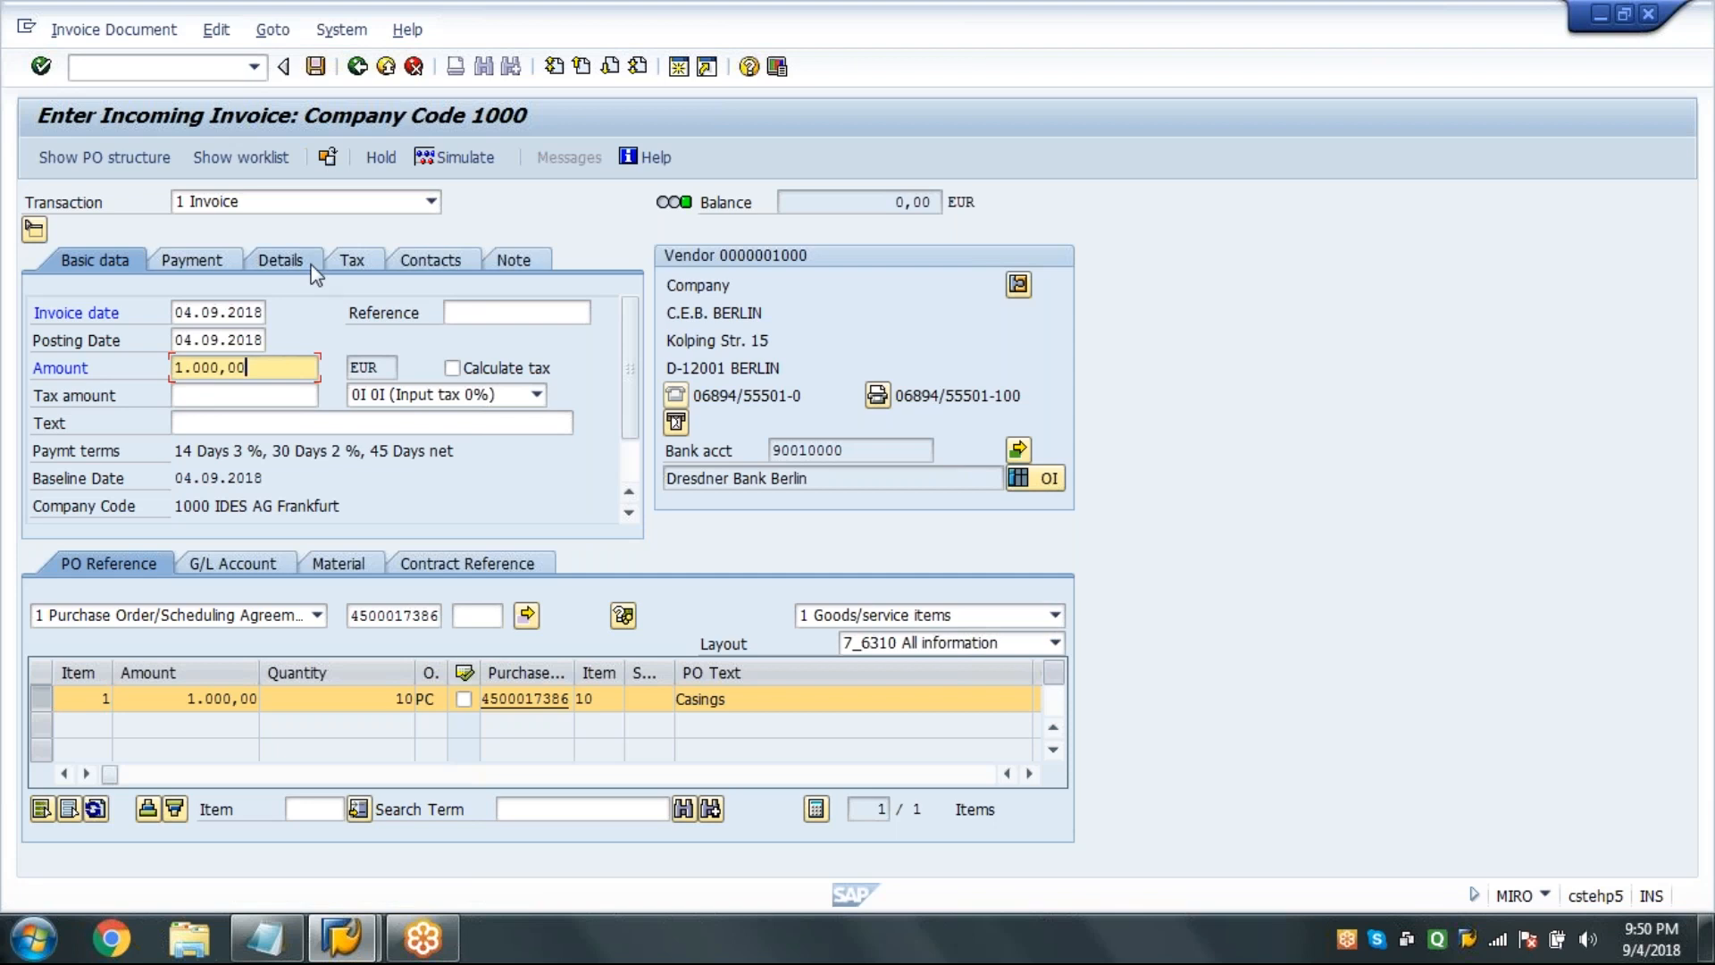
Simulate the invoice posting, examine the vendor and goods/invoice receipt lines, and return to the invoice entry.
left_click(456, 158)
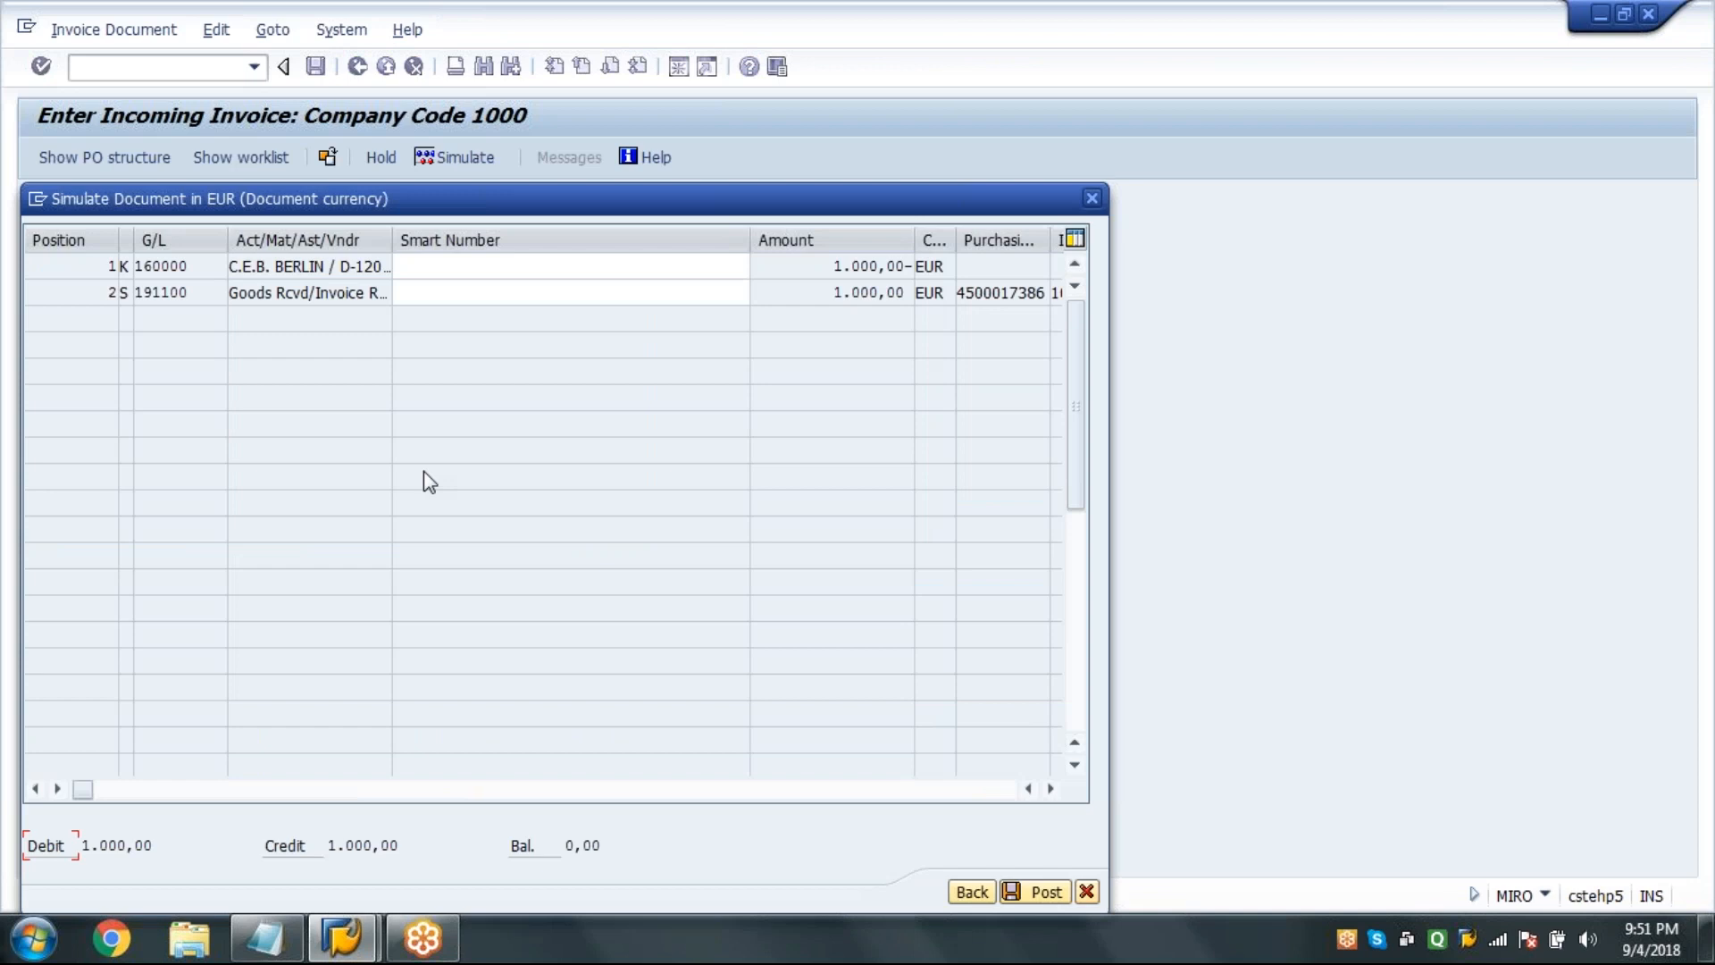
left_click(210, 270)
left_click_drag(210, 270, 109, 295)
left_click(978, 889)
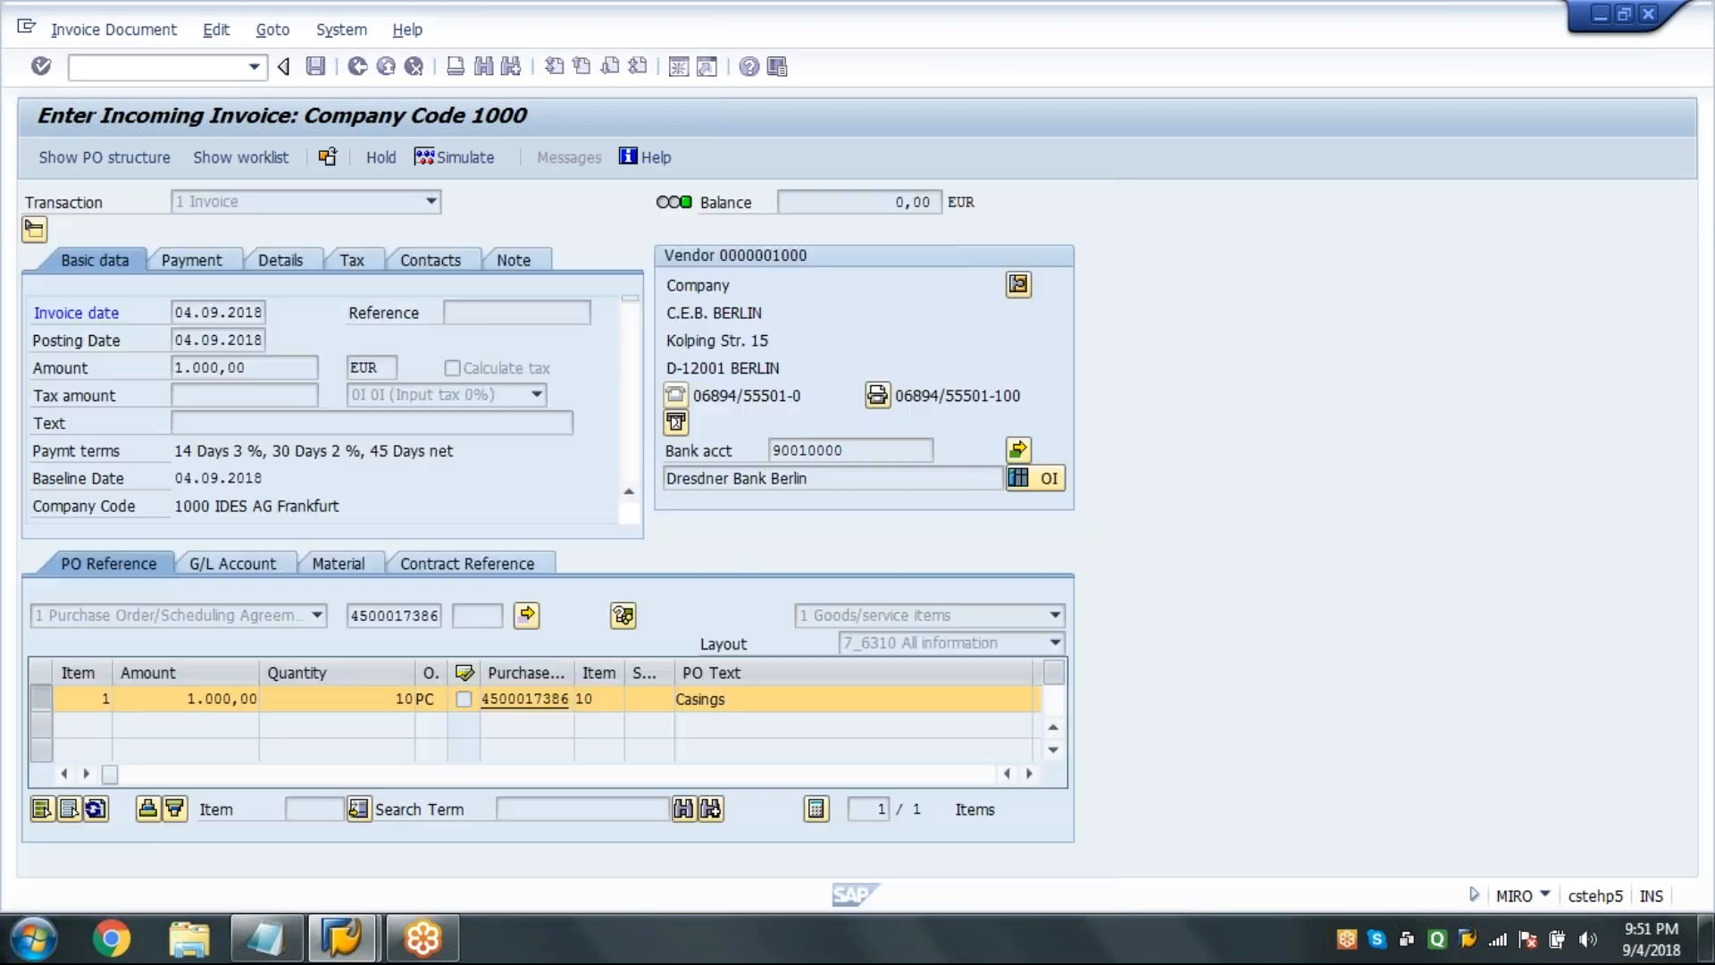
Post the 1000 EUR invoice and open transaction MIR4 for displaying invoice documents.
left_click(316, 67)
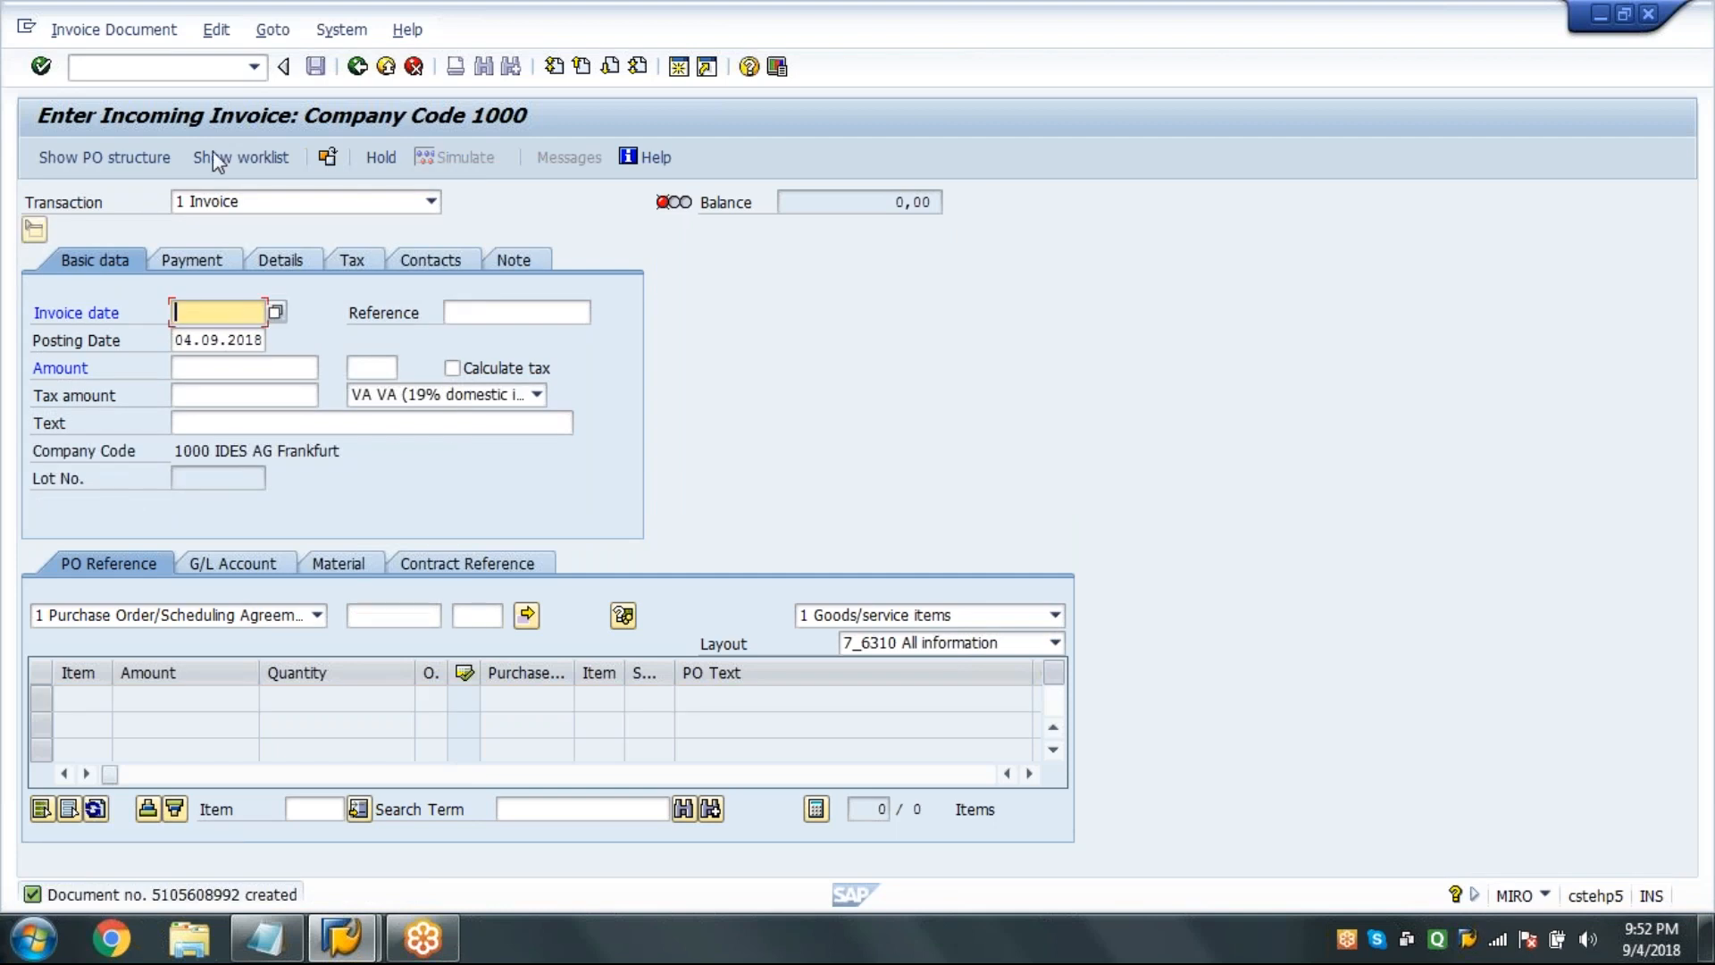
left_click(192, 69)
type("/NMIR4")
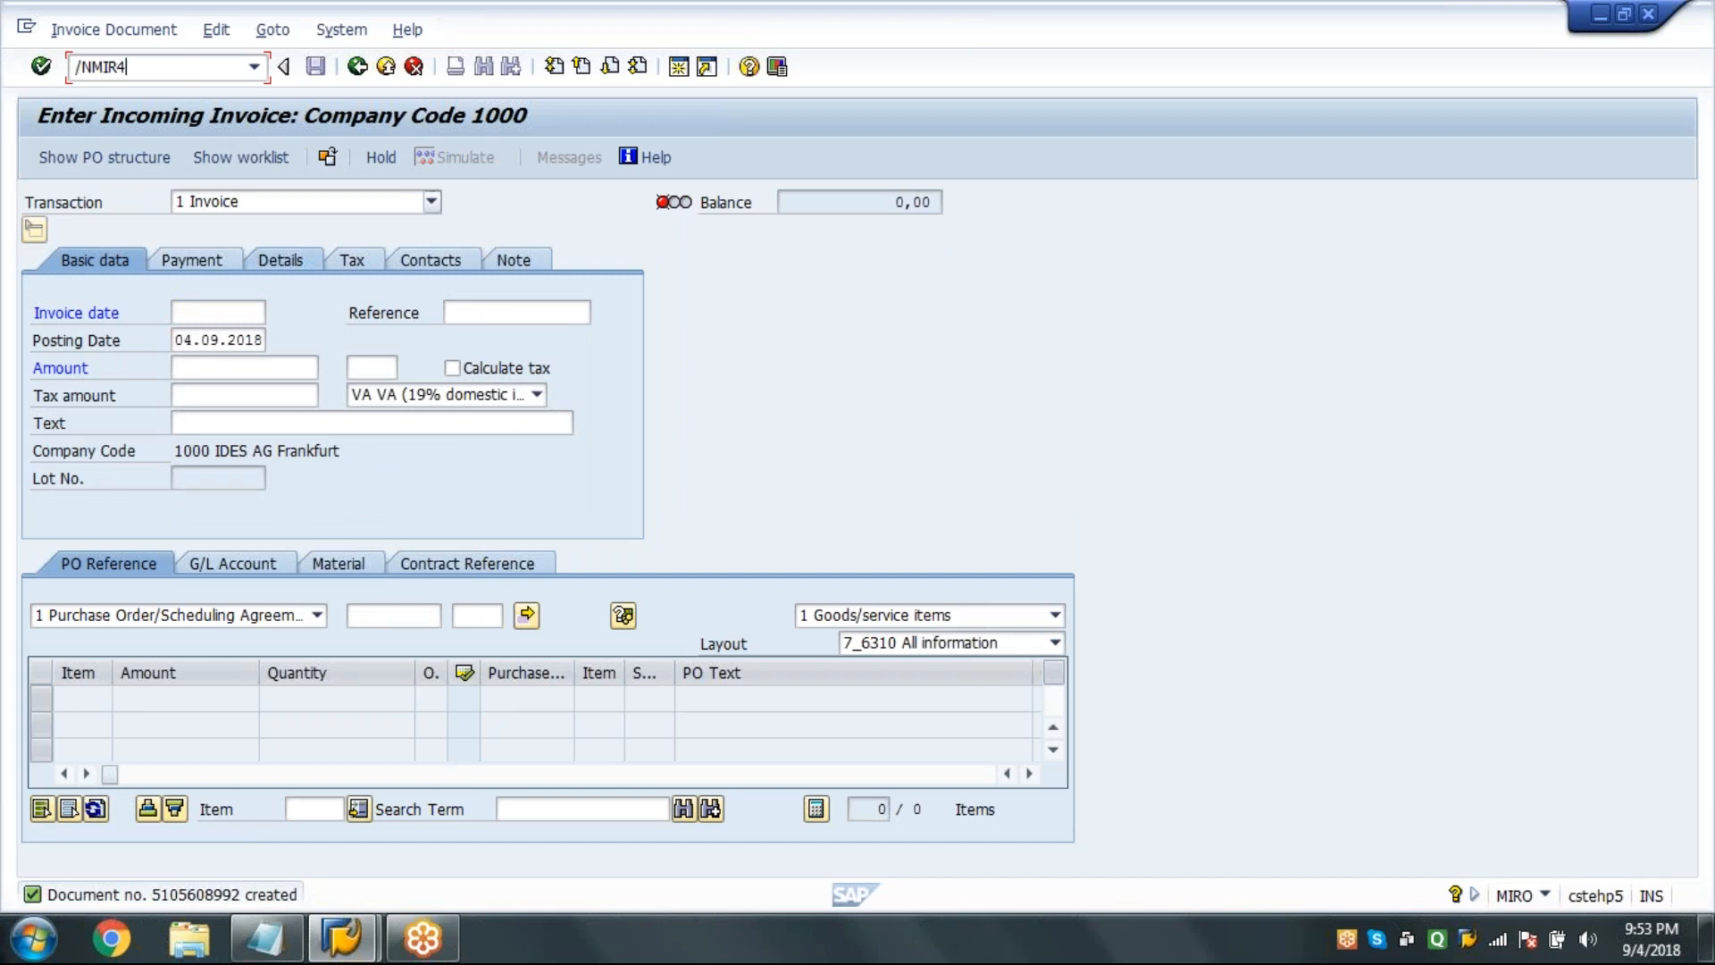
key("Return")
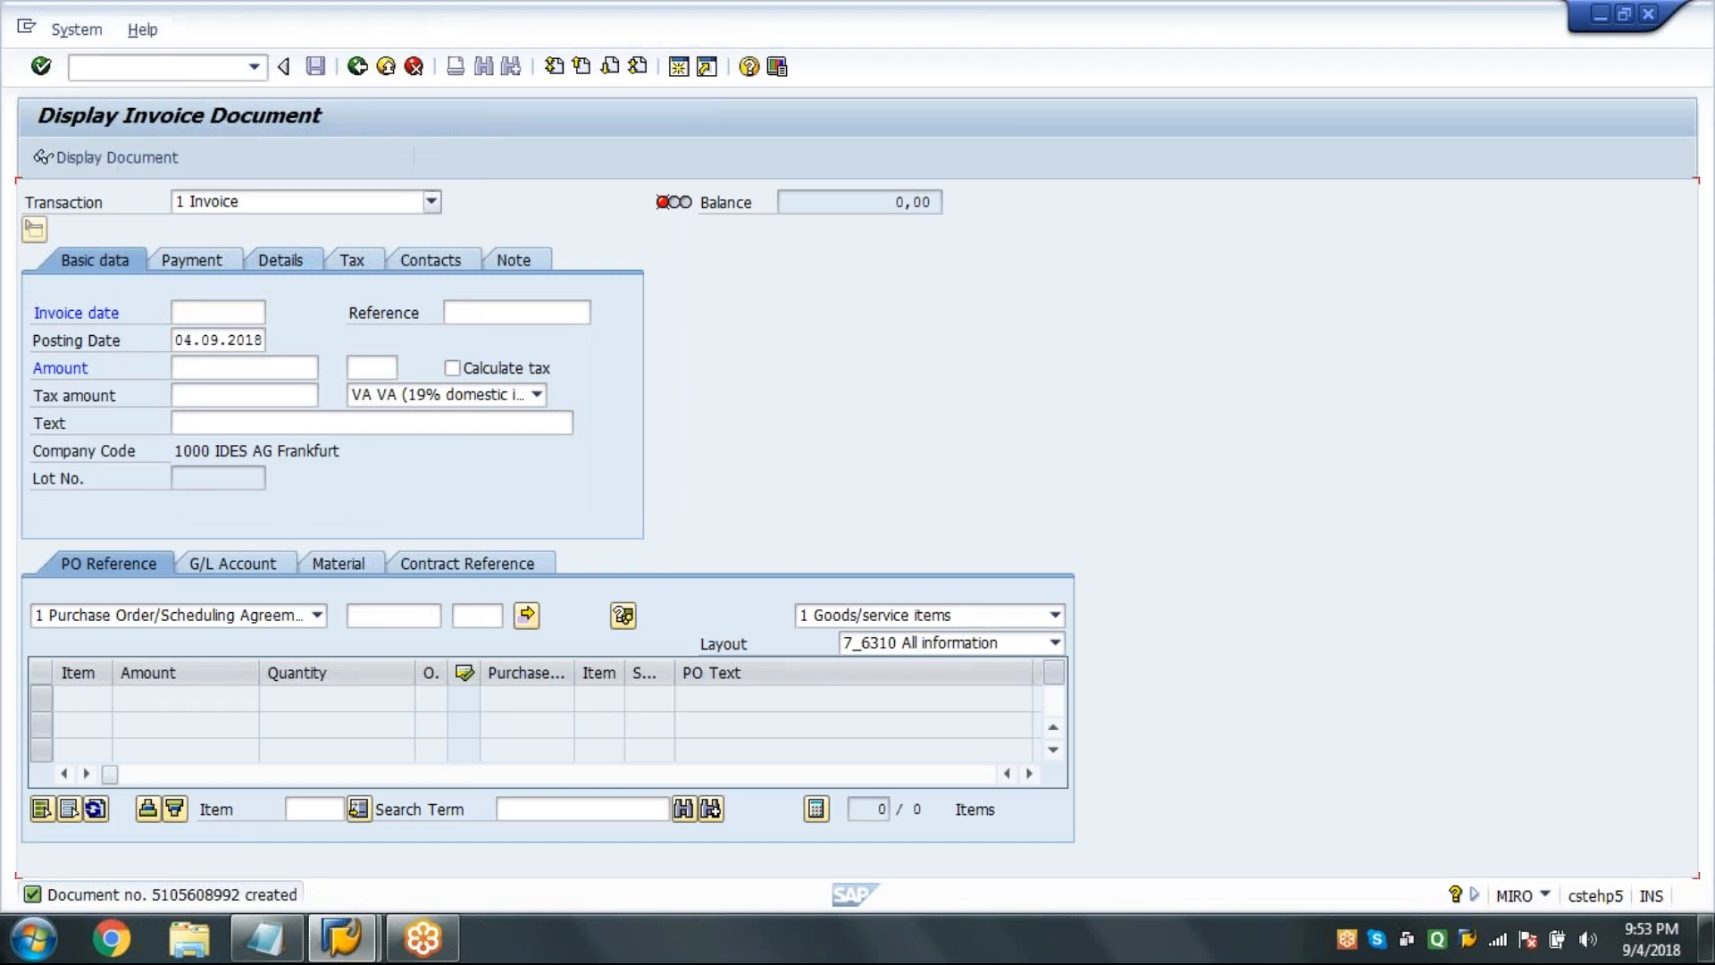
Switch to Notepad and add the line "Display Invoice Document - MIR4" below the MIRO line, followed by blank lines.
key("alt+Tab")
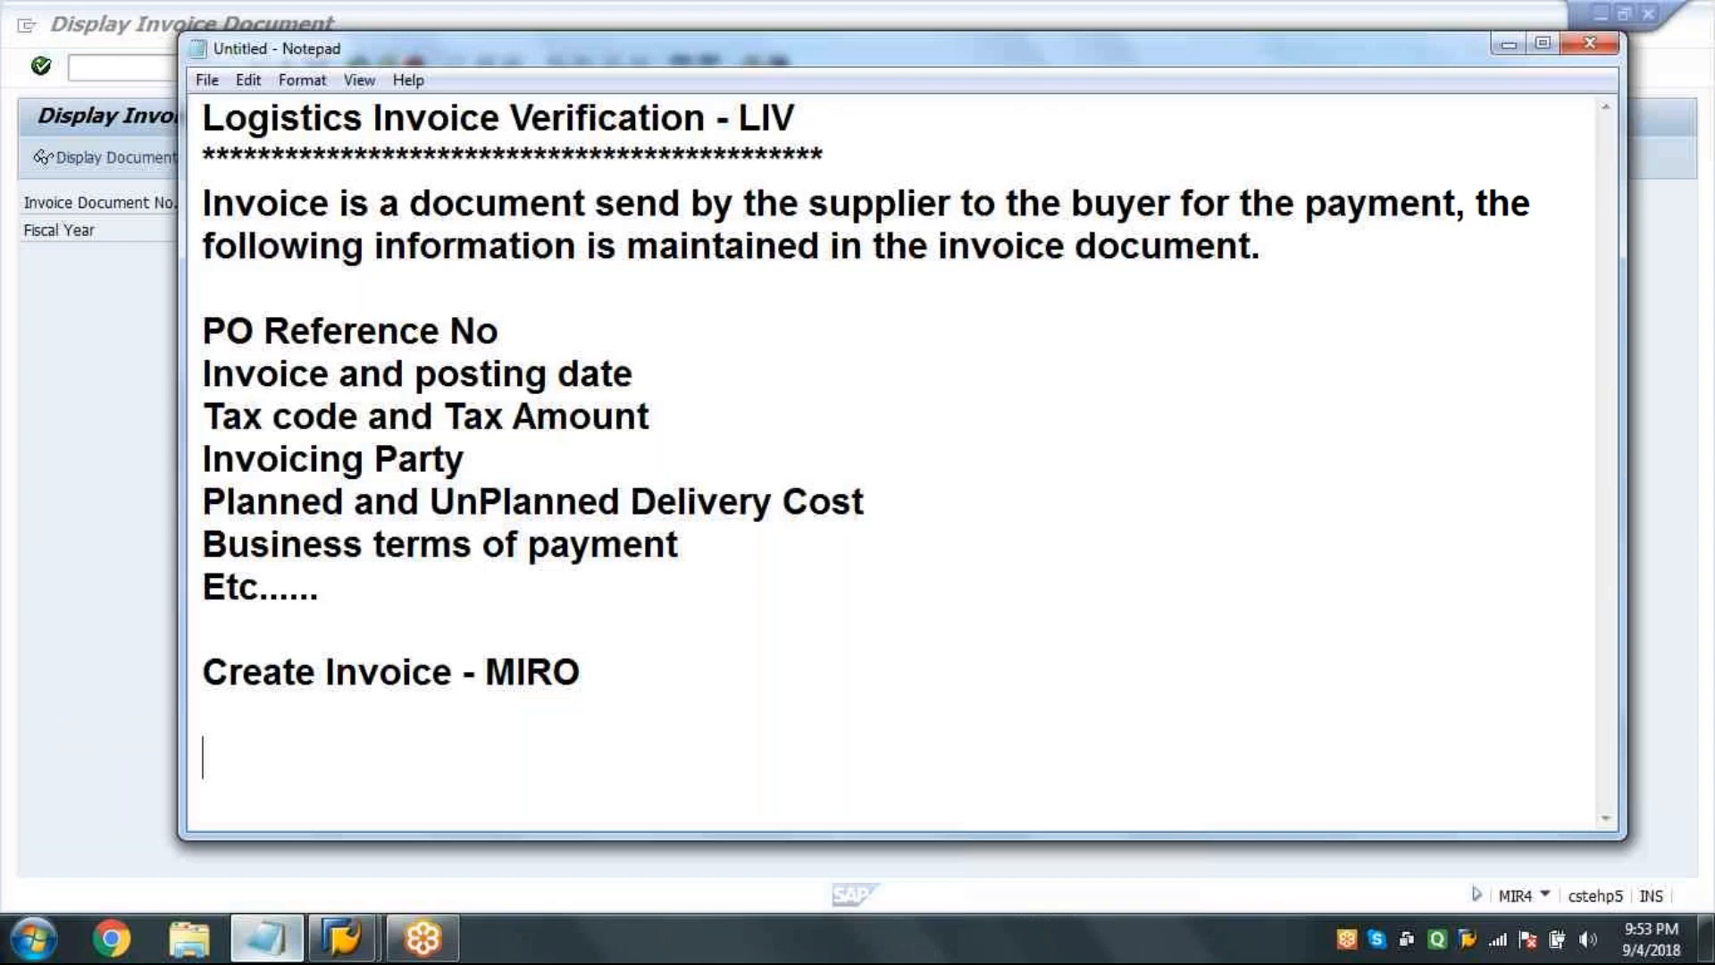
key("BackSpace")
type("D")
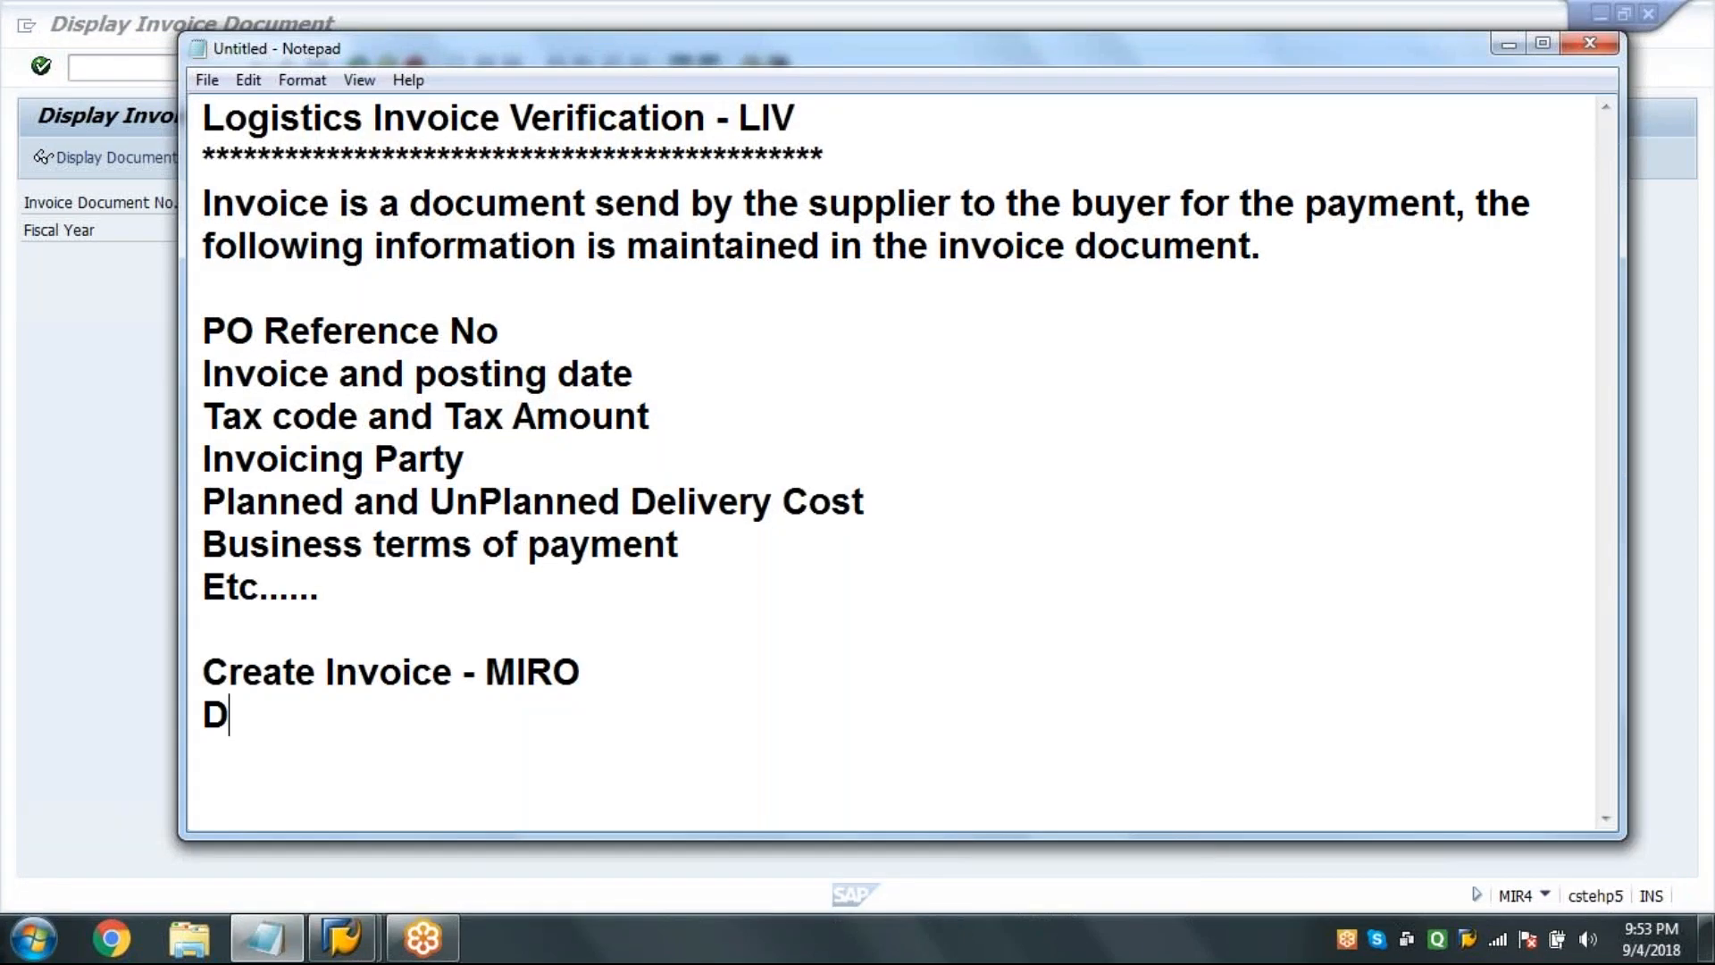
type("isplay ")
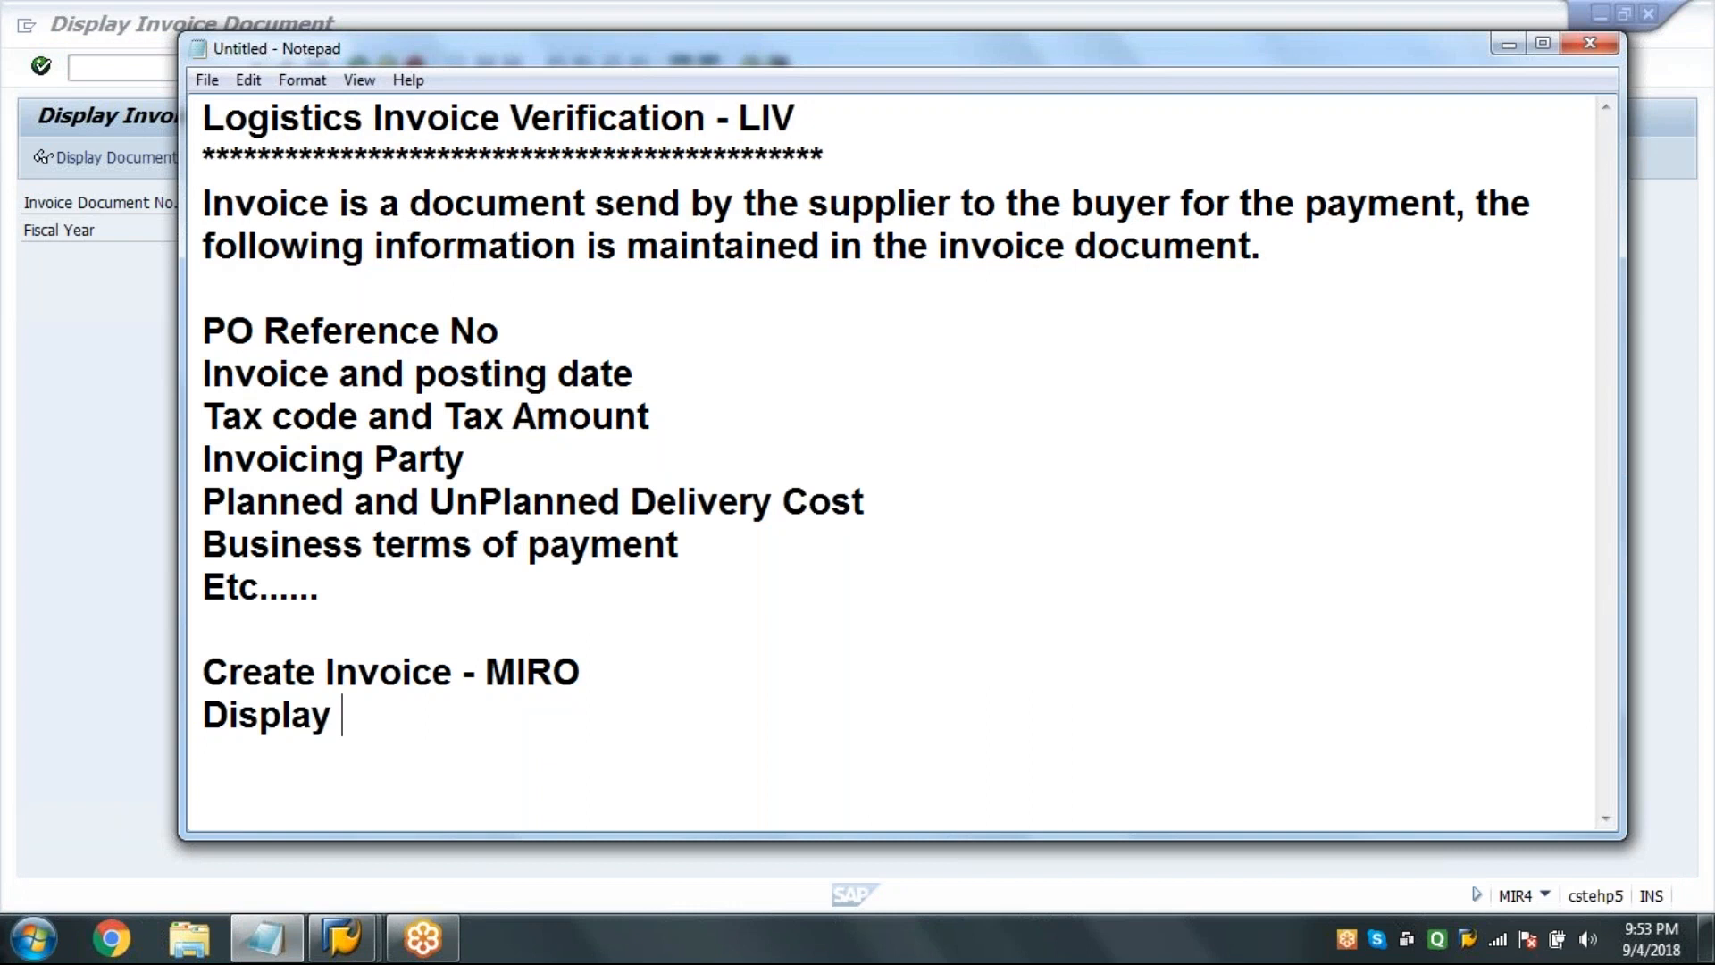
type("Invoice")
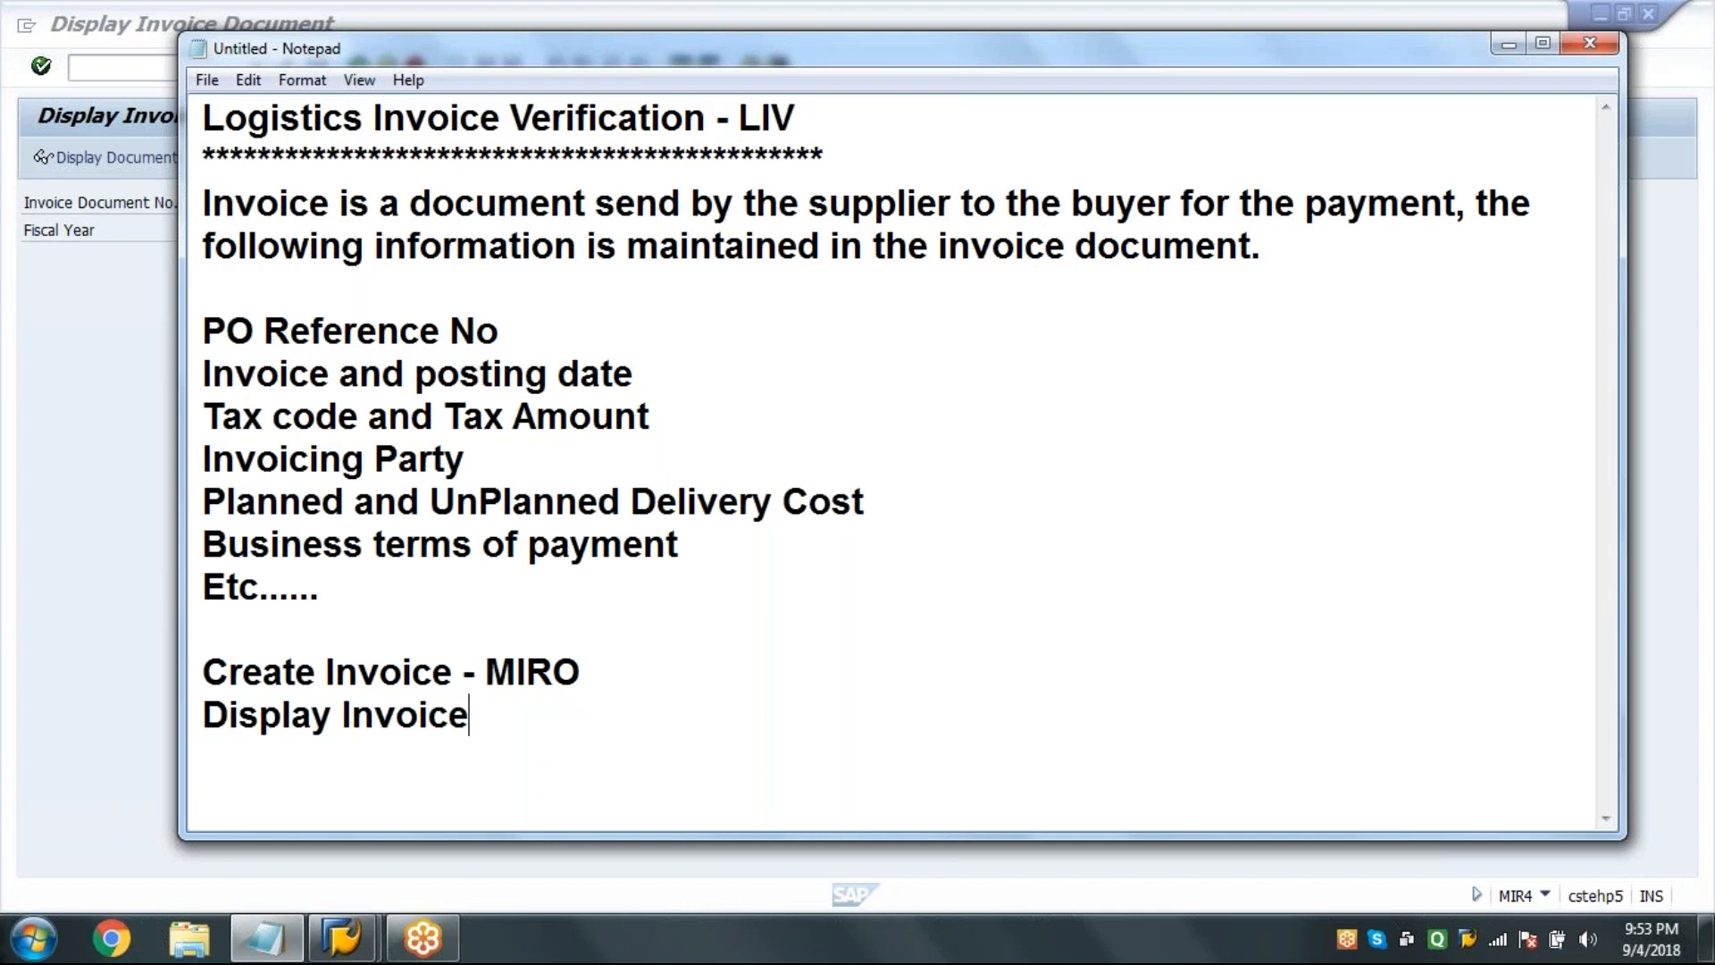
type(" Docume")
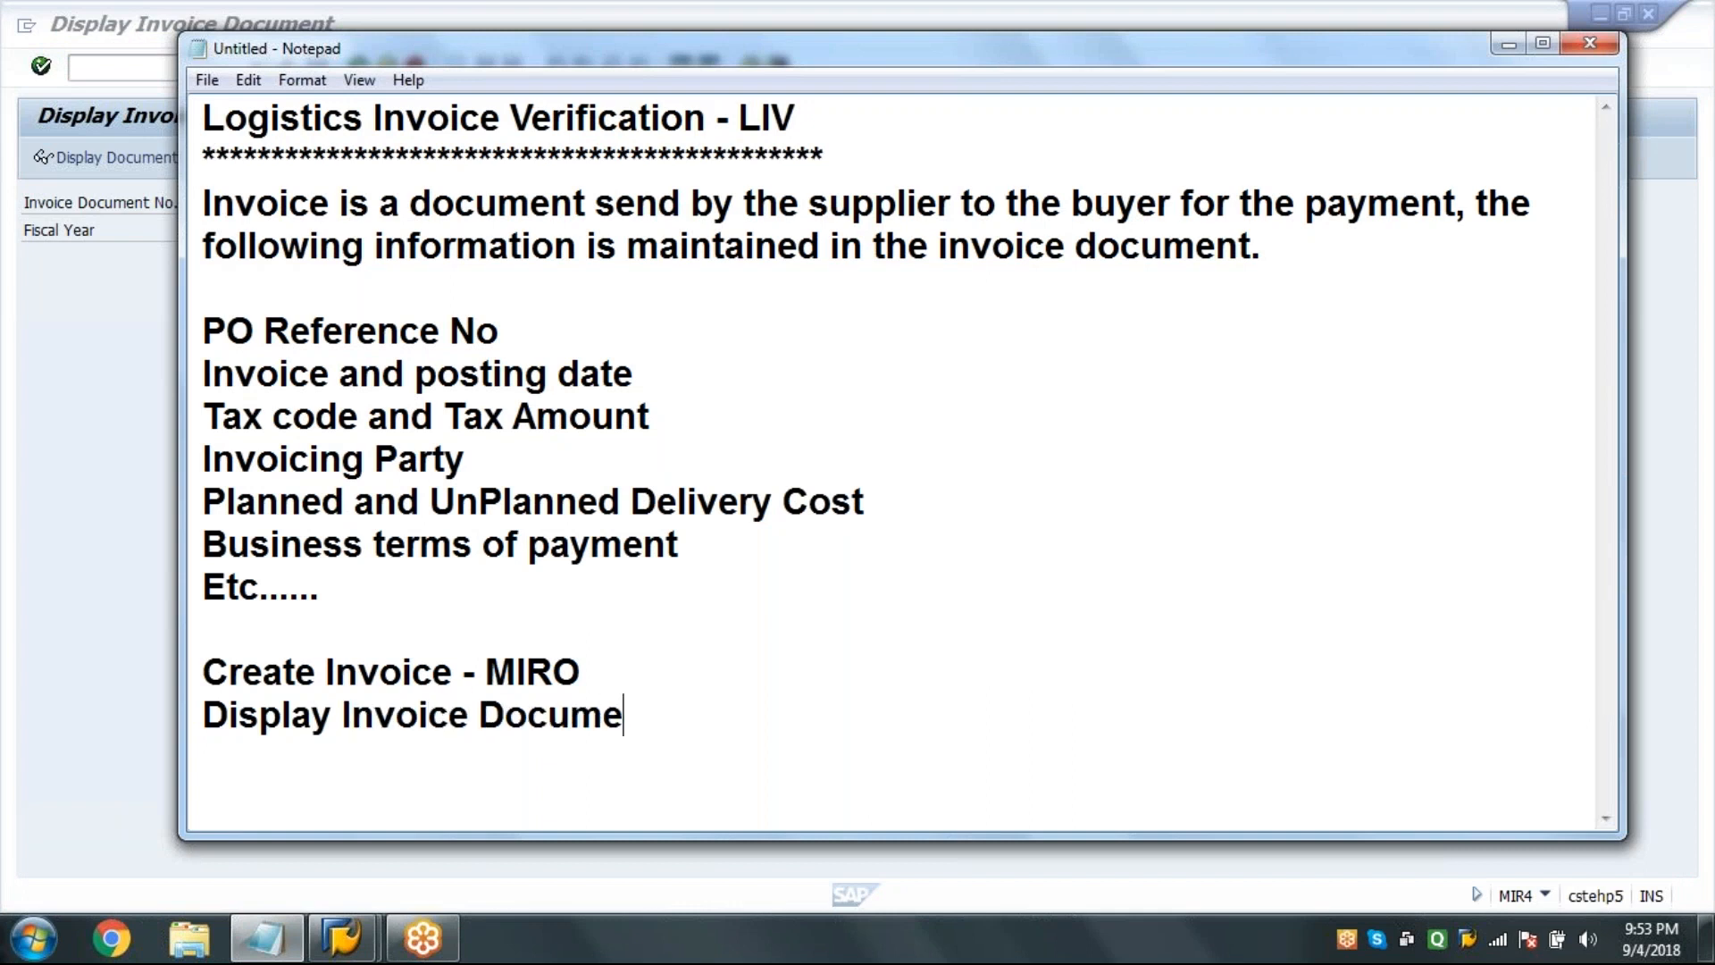
type("nt - MIR4")
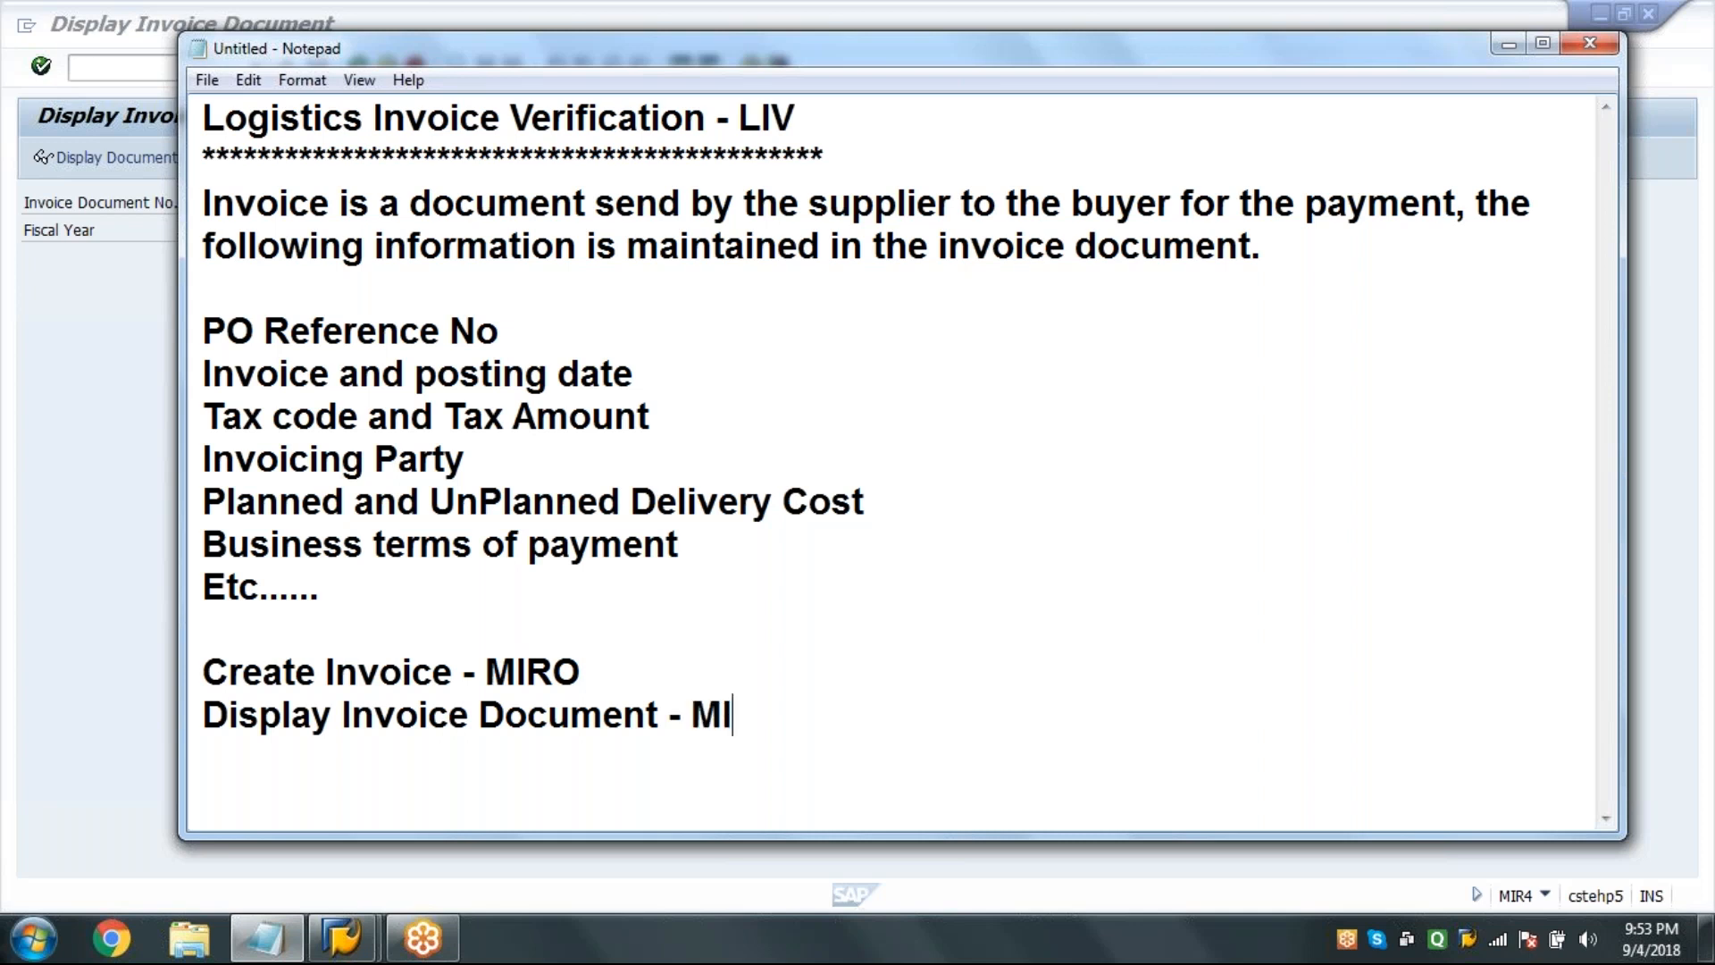
key("Return")
key("Return")
key("Return")
key("Return")
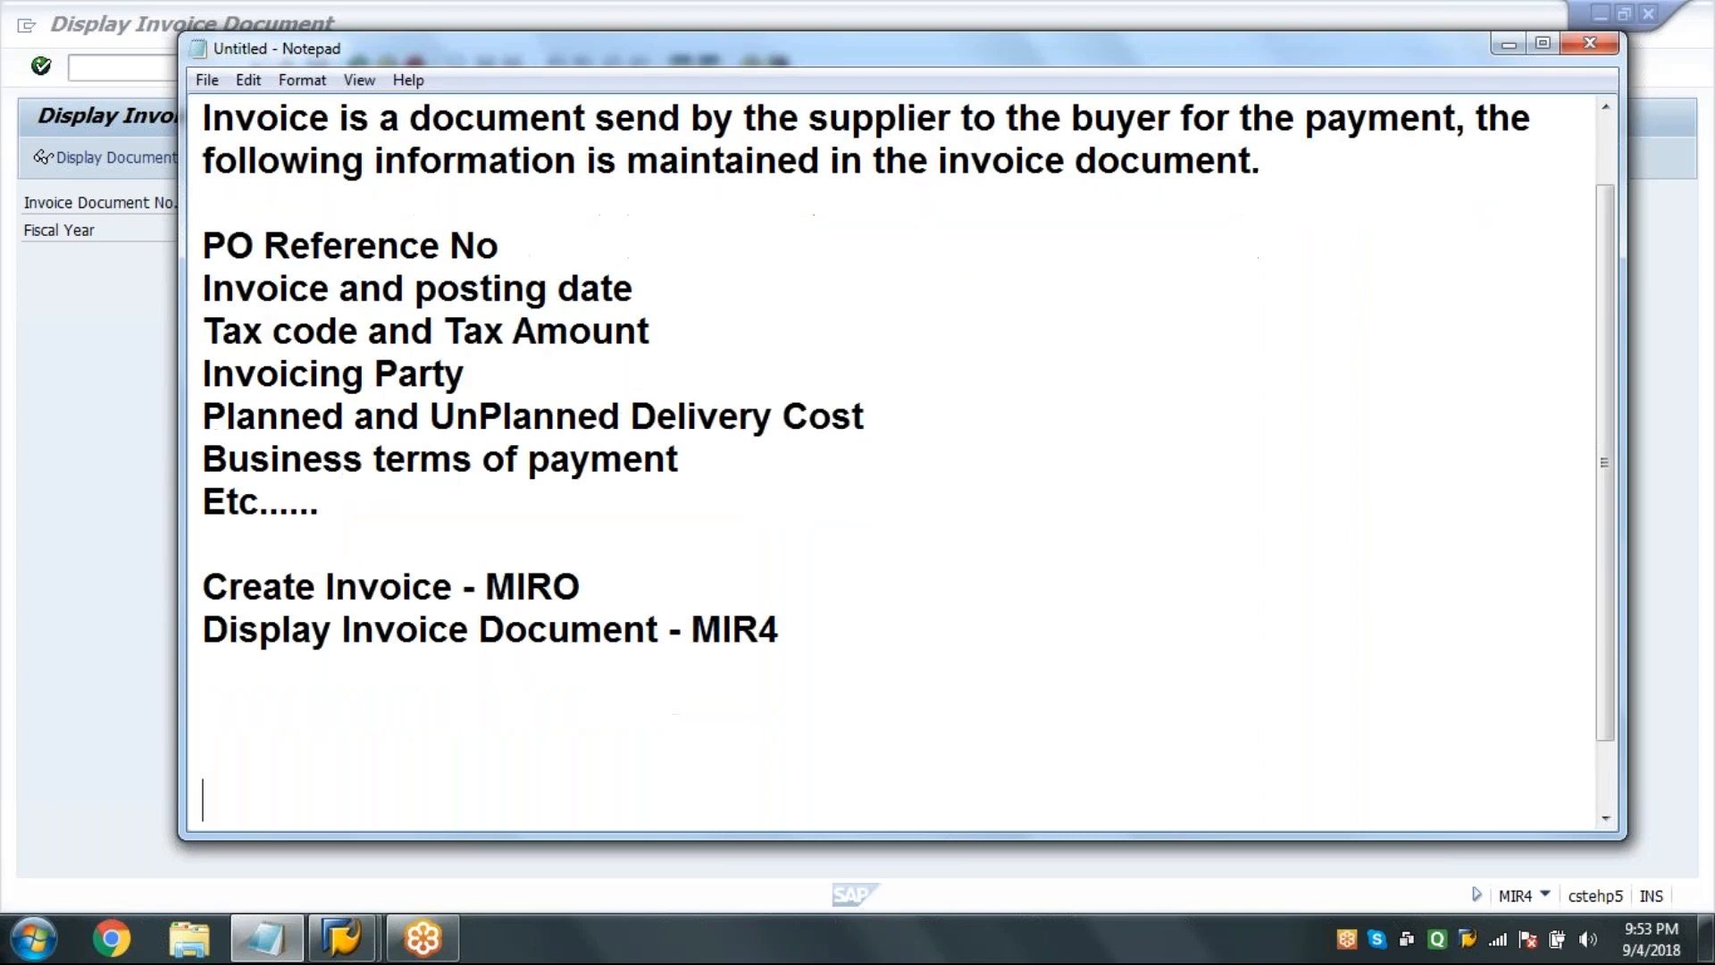
key("Return")
key("Return")
key("Return")
Switch back to SAP and display the just-posted invoice document for fiscal year 2018.
left_click(149, 351)
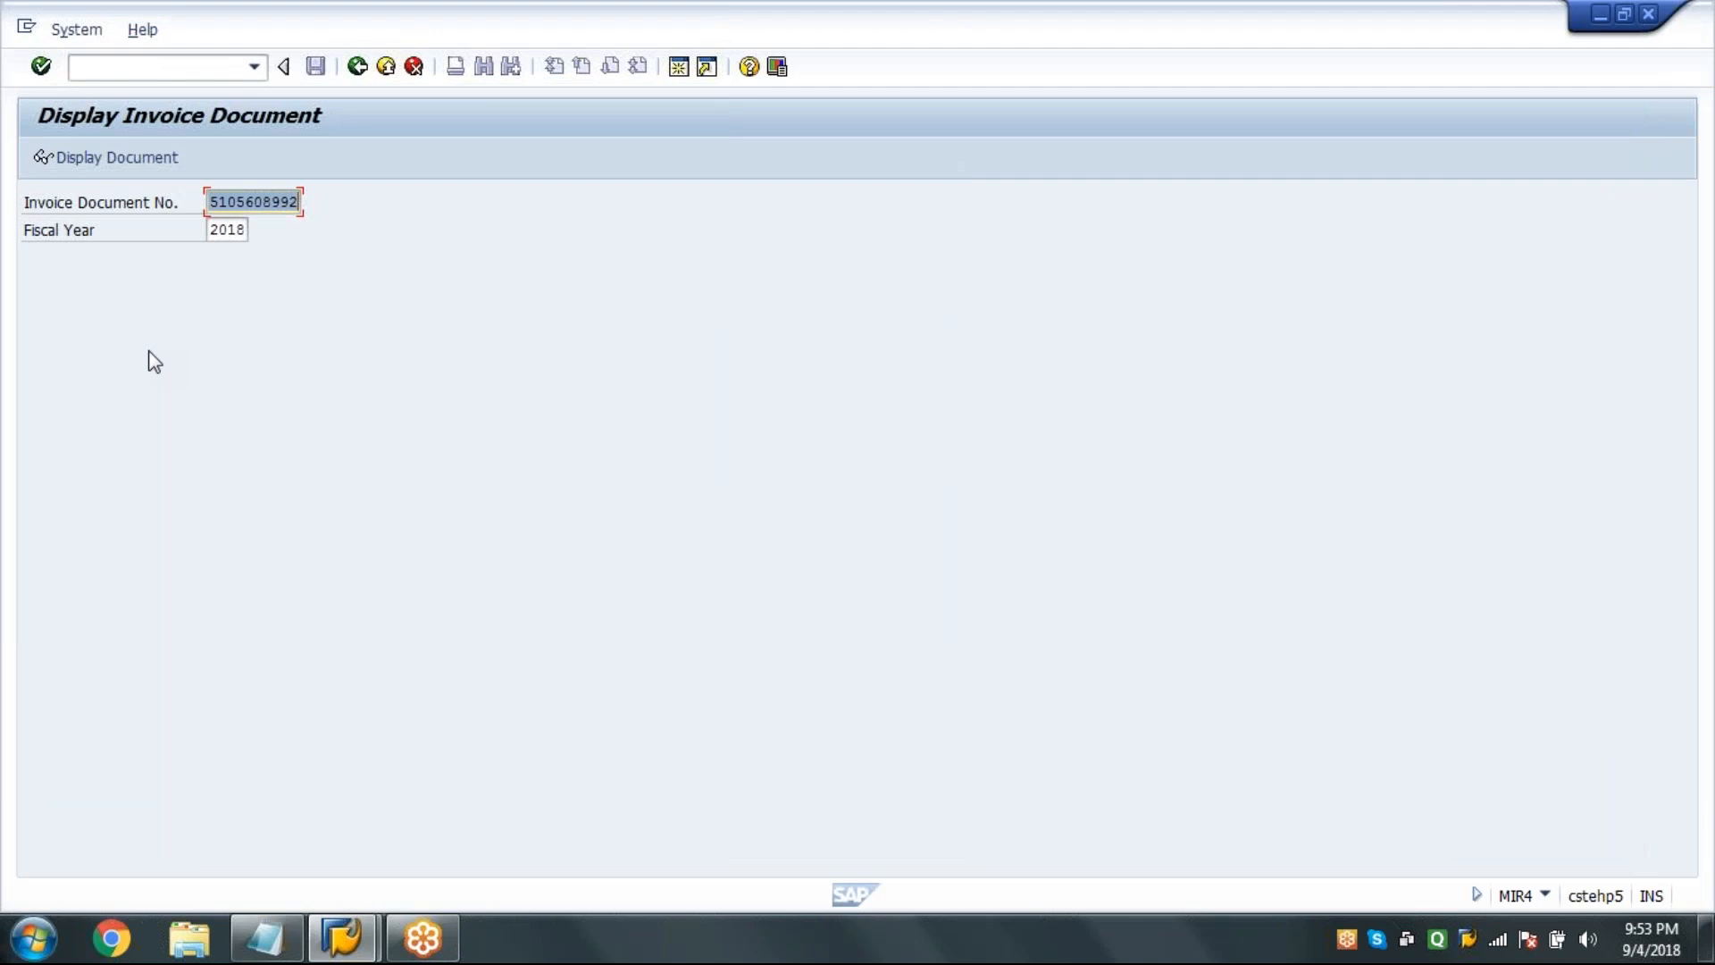
left_click(150, 351)
key("Tab")
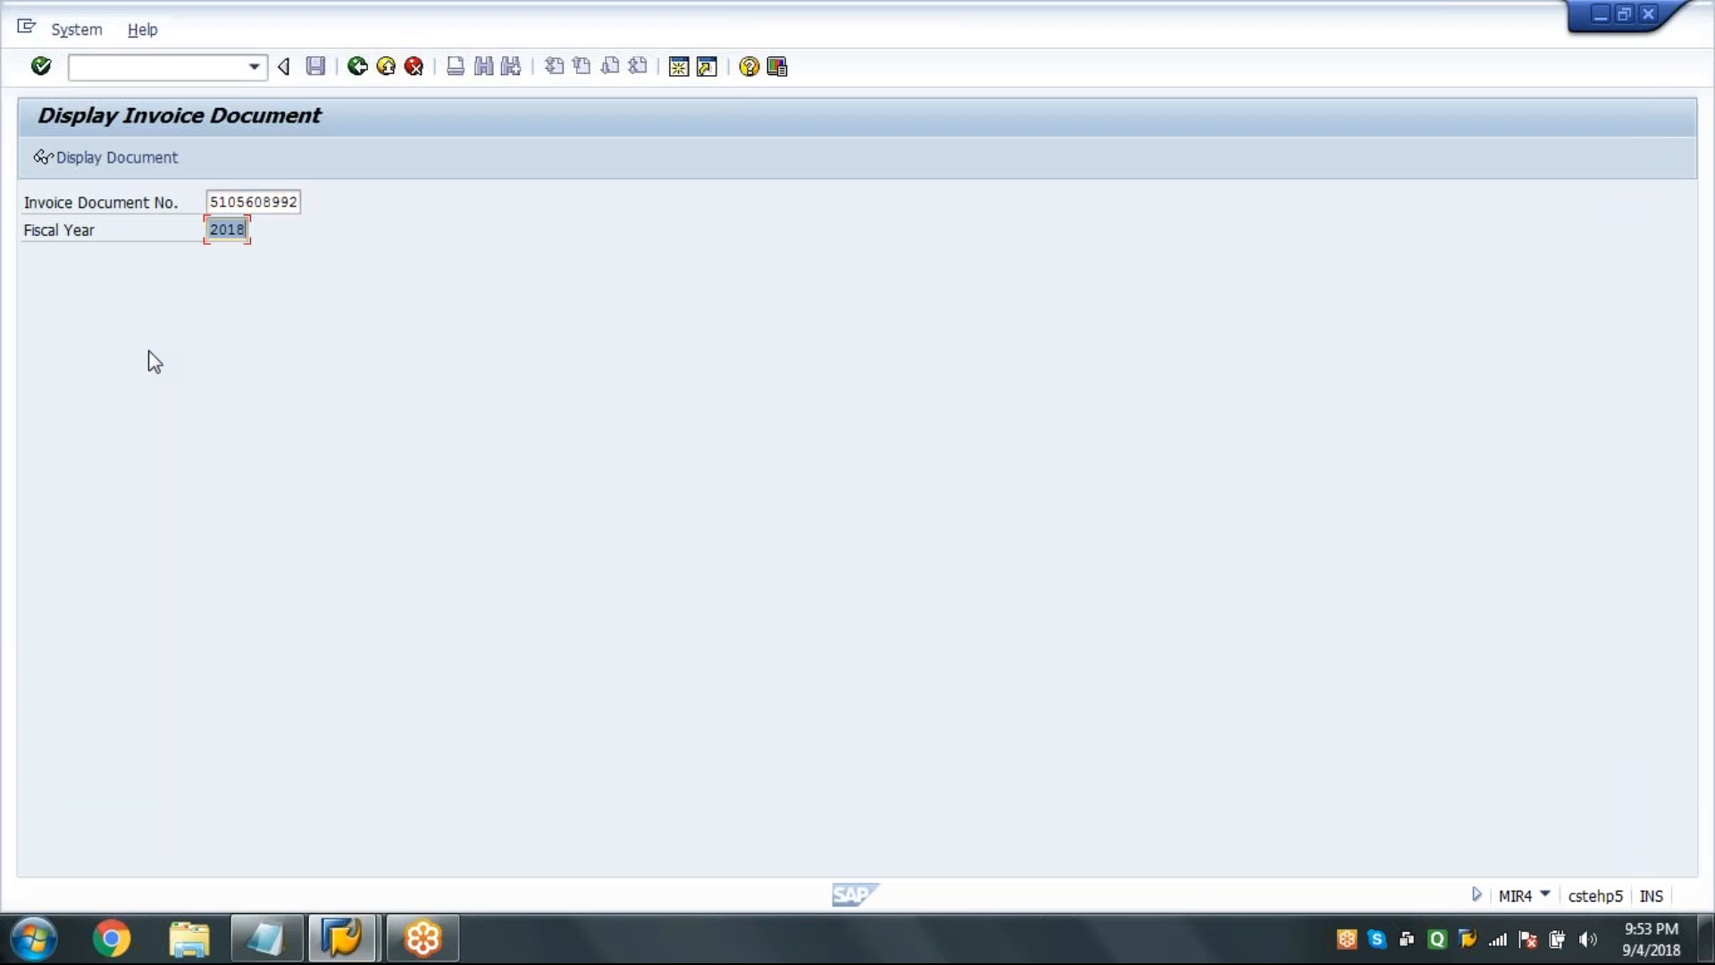
key("Return")
key("Return")
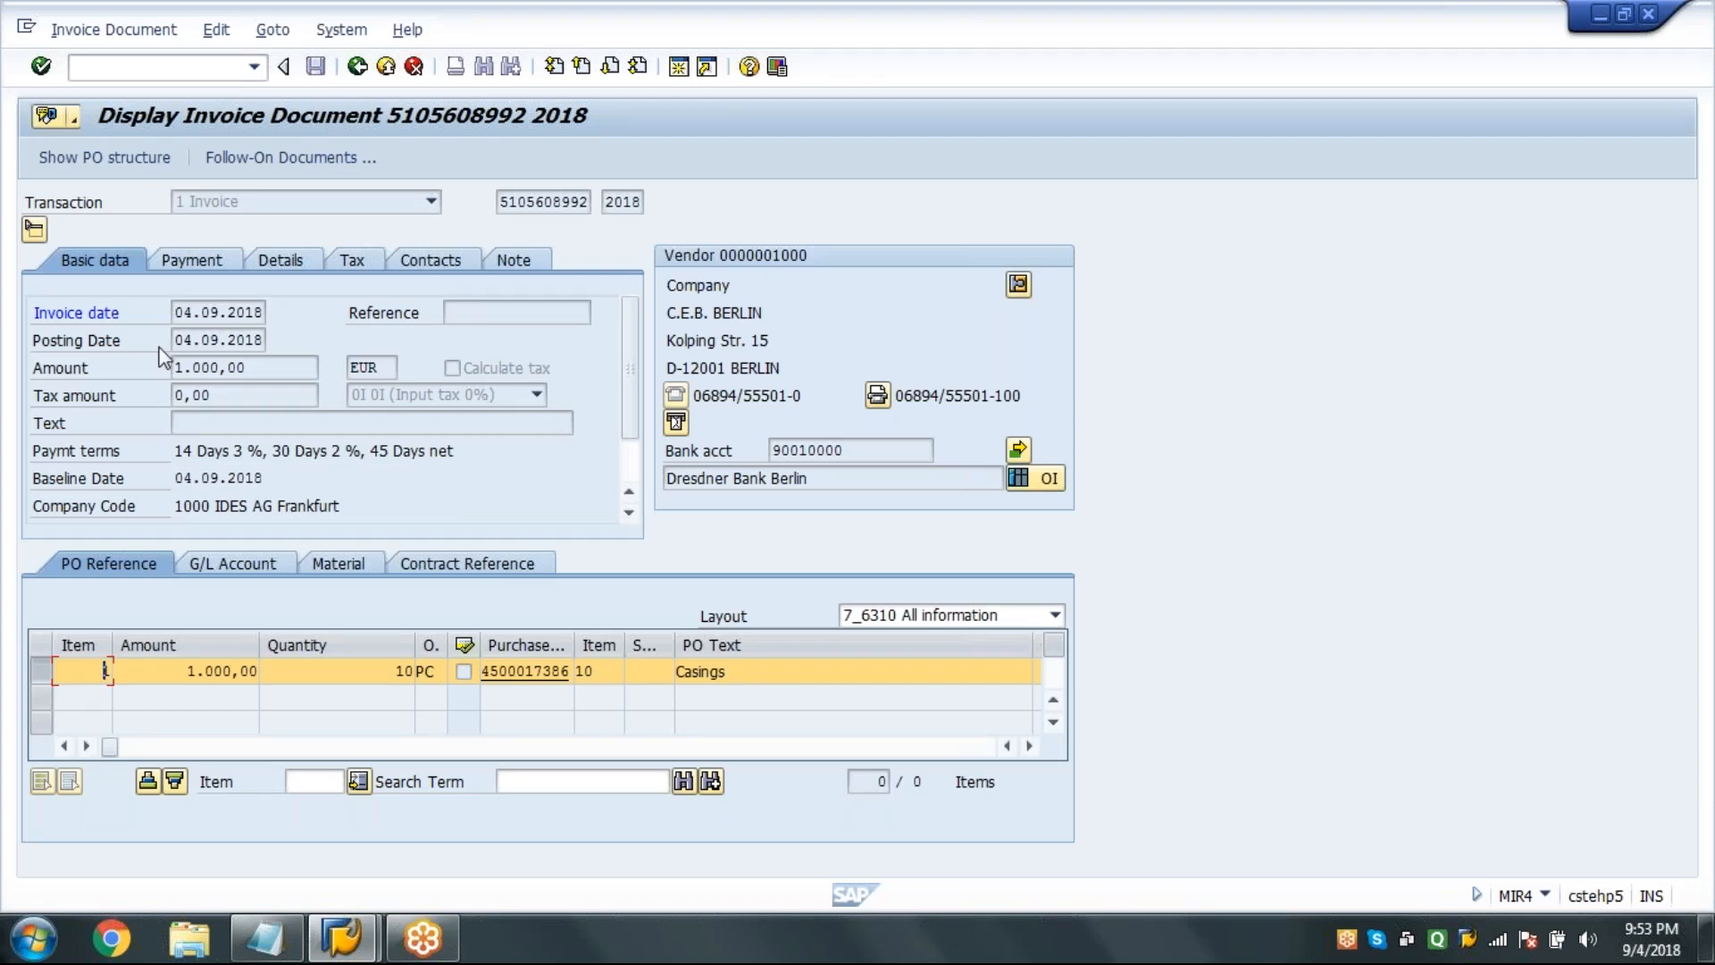
Open the invoice's follow-on accounting document, examine its vendor and goods/invoice receipt lines, and return to the invoice display.
left_click(265, 158)
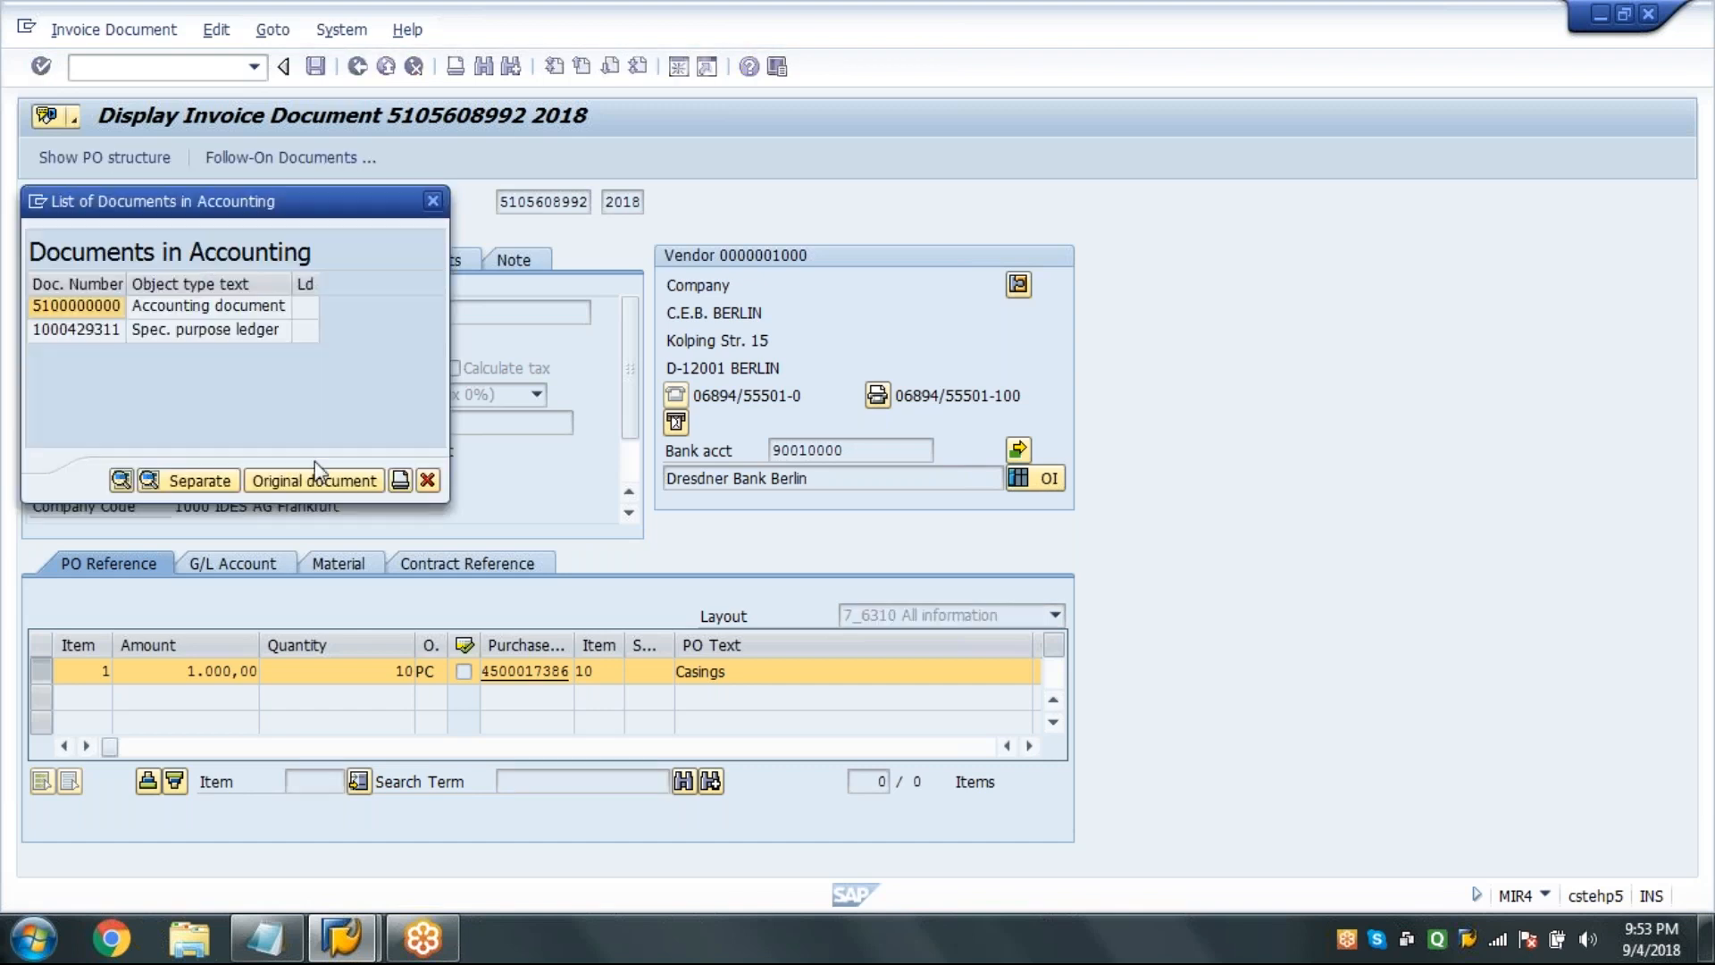
double_click(104, 308)
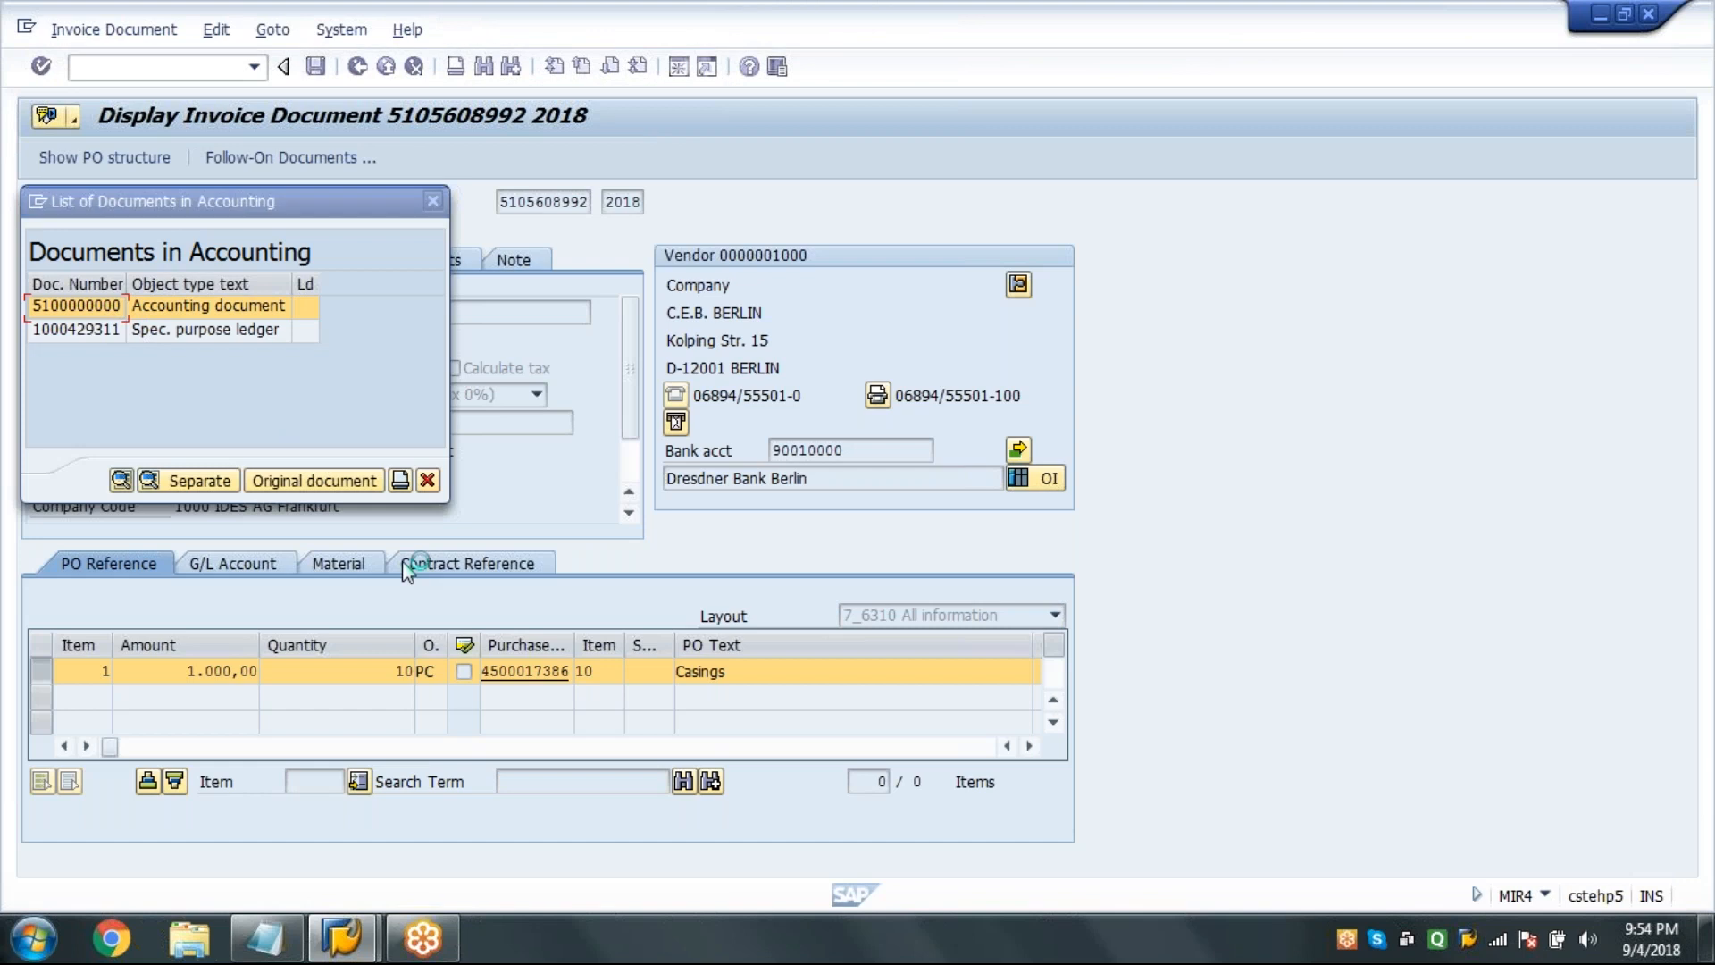
left_click(390, 430)
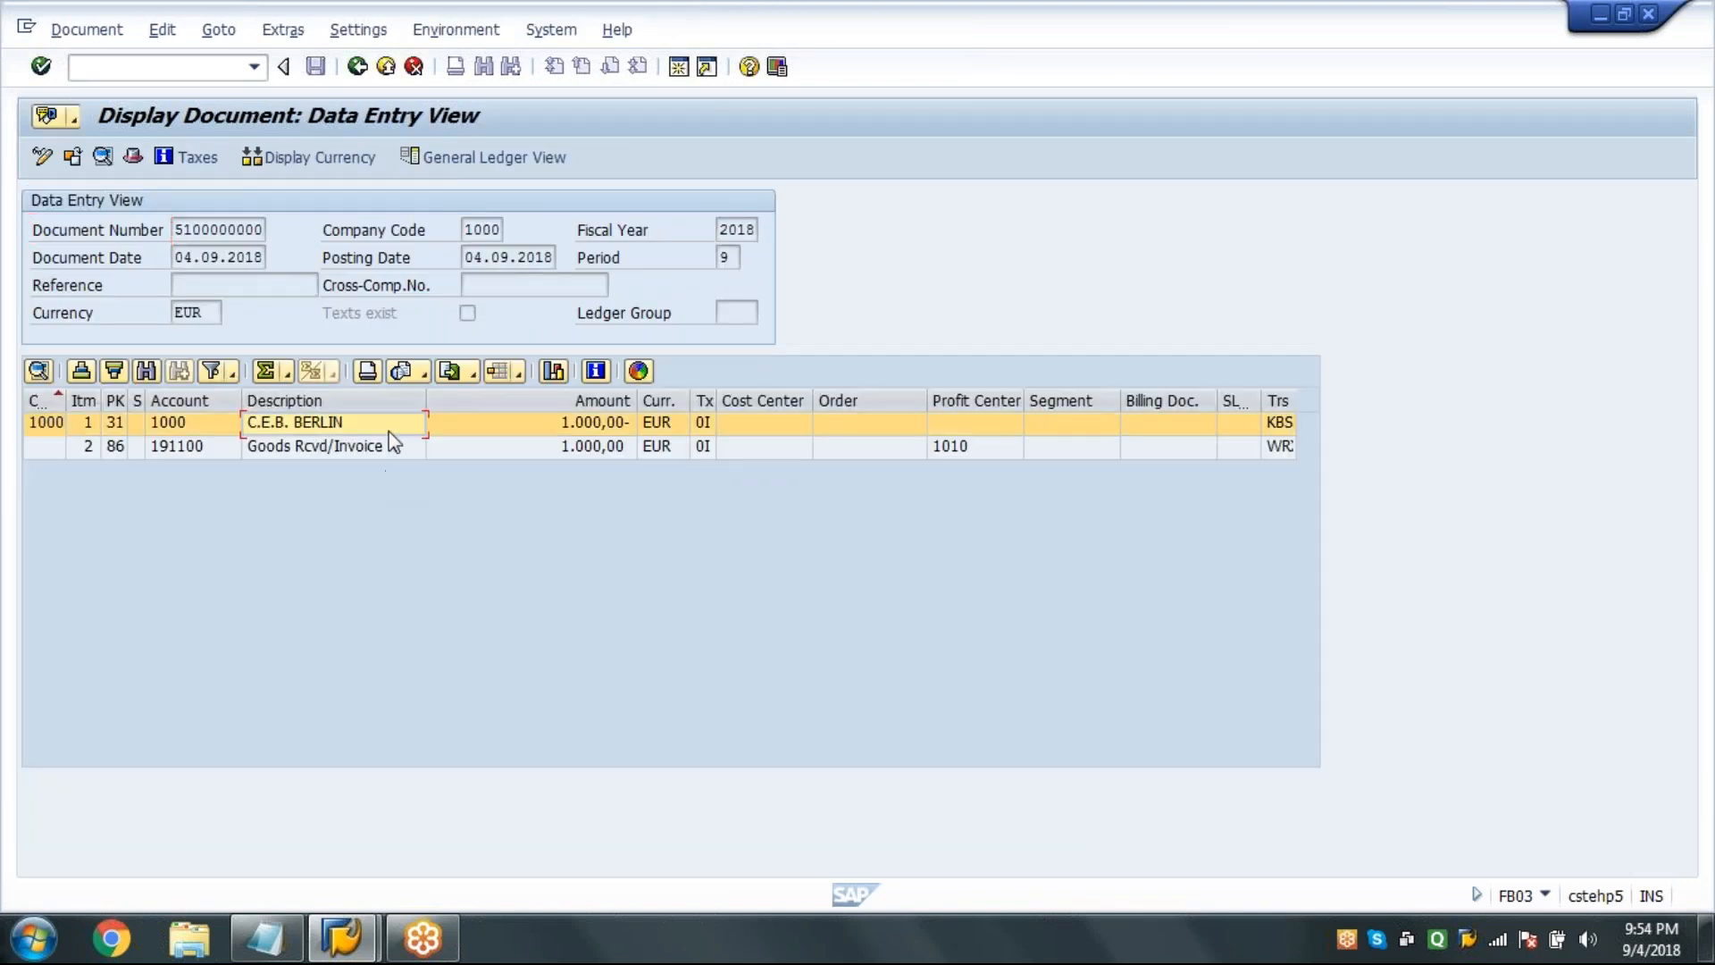
left_click(368, 451)
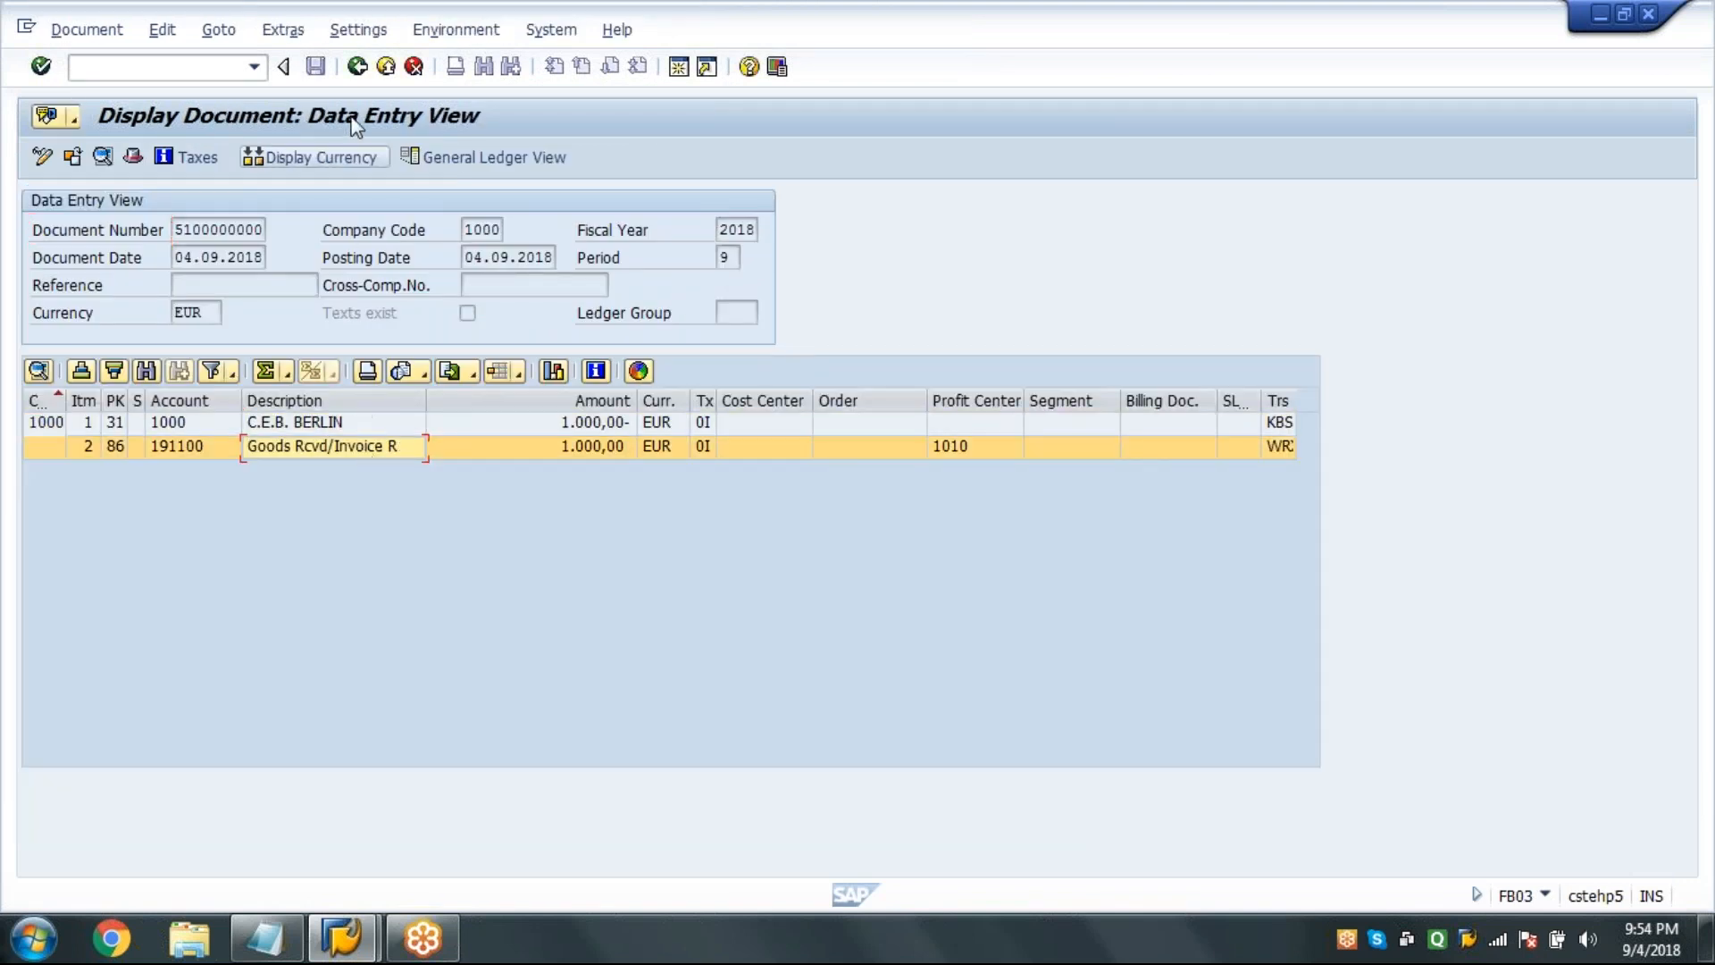
left_click(356, 77)
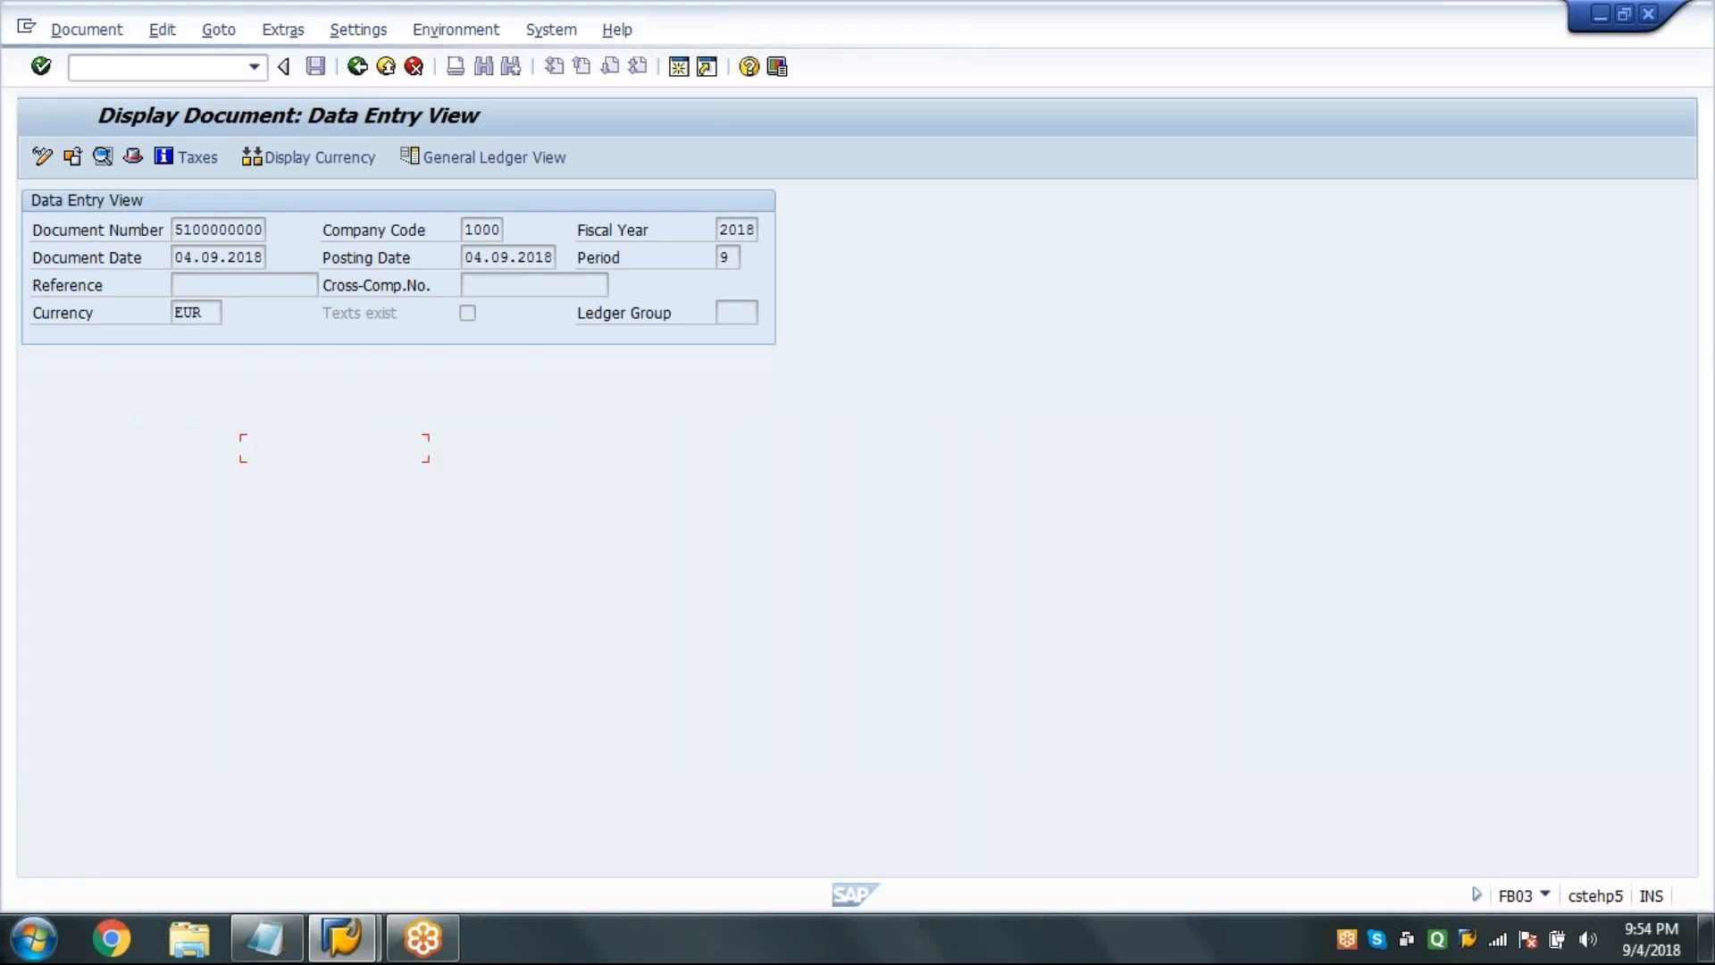
left_click(428, 482)
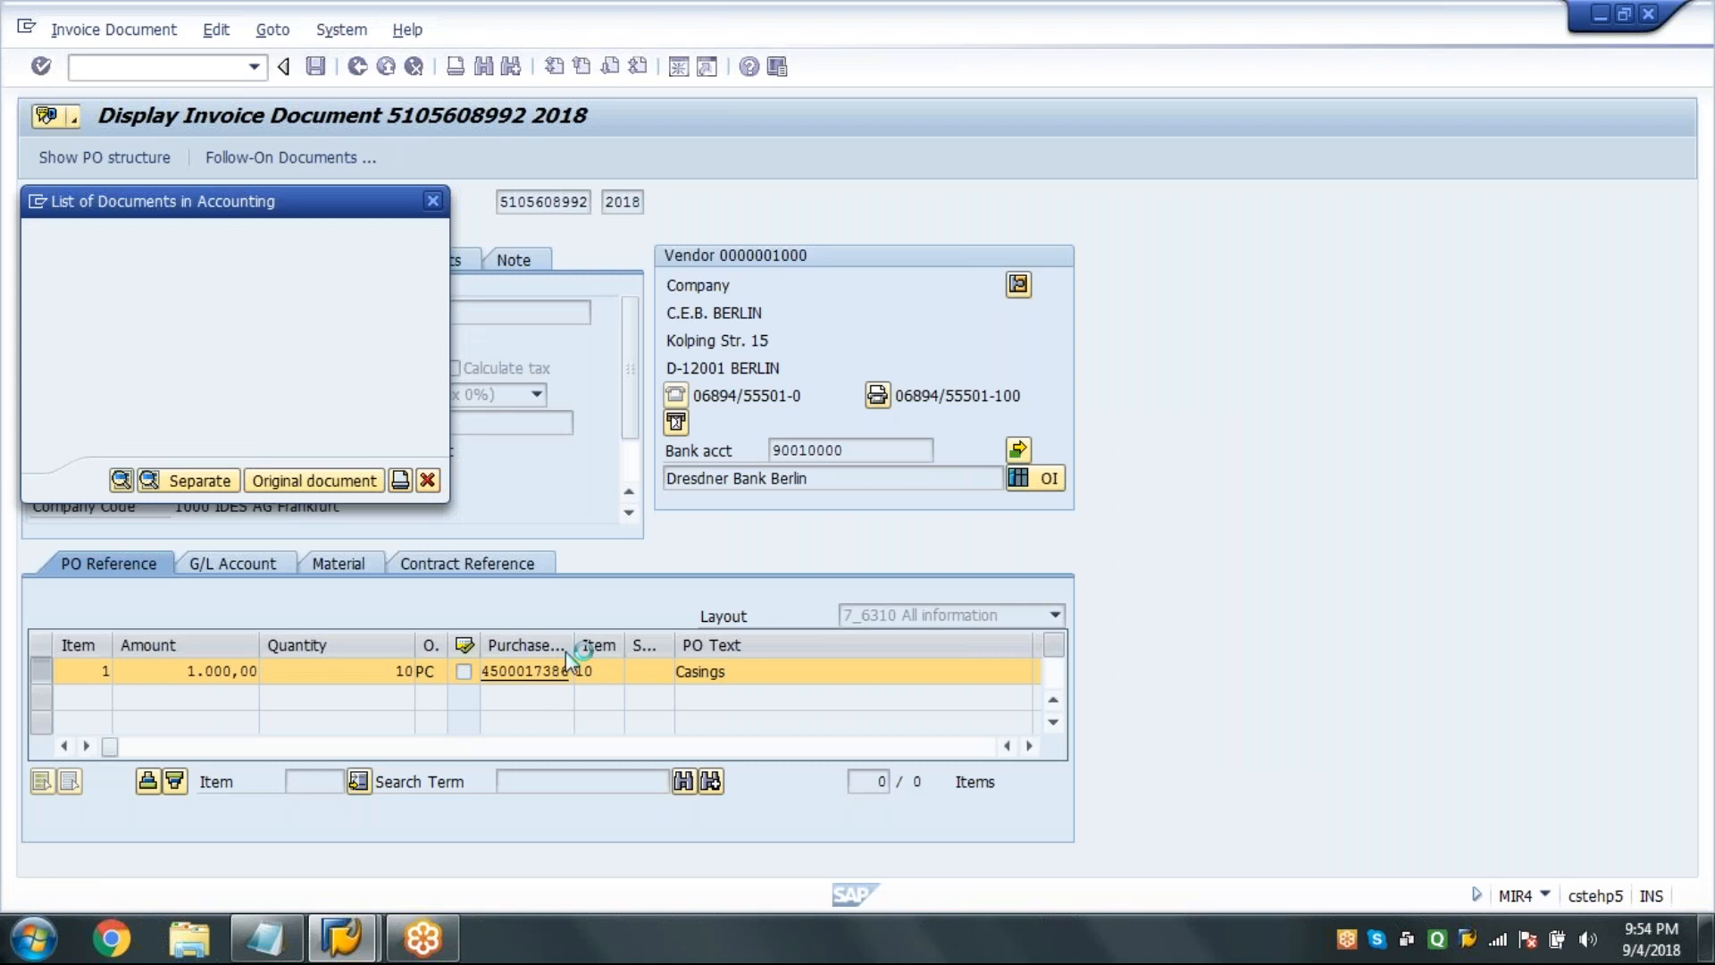
Widen the invoice item's Purchase Order column, open the linked purchase order and examine the delivery and invoicing status in its header.
left_click_drag(572, 644, 635, 645)
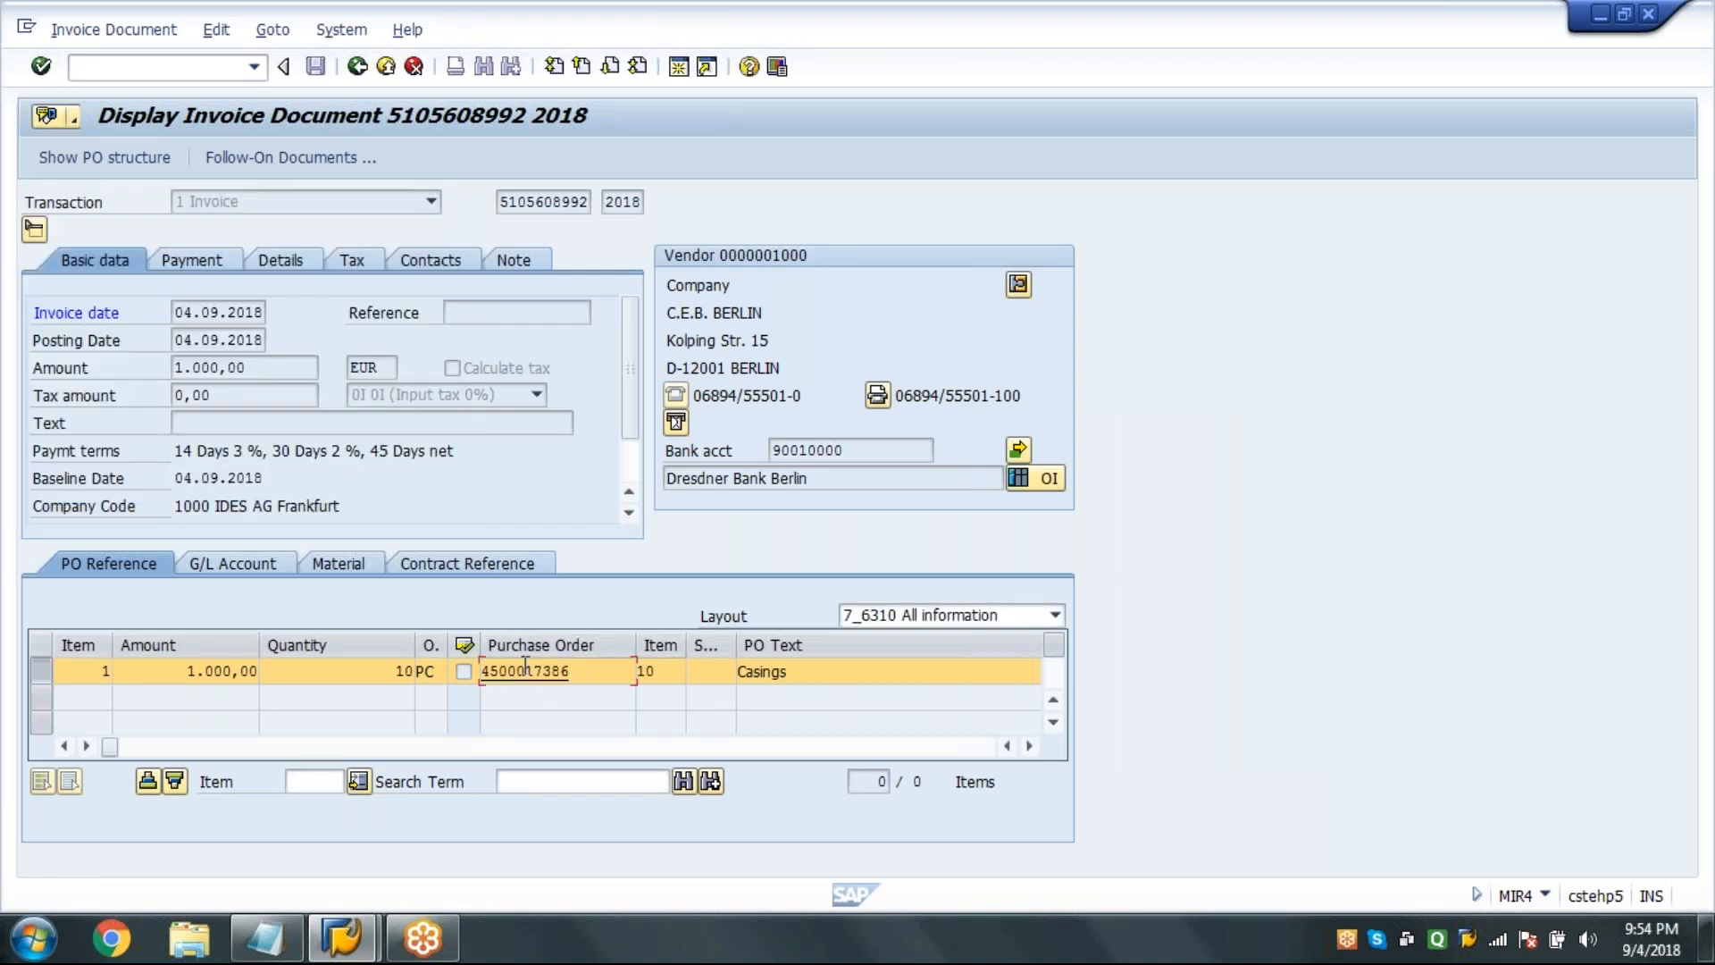
left_click(526, 670)
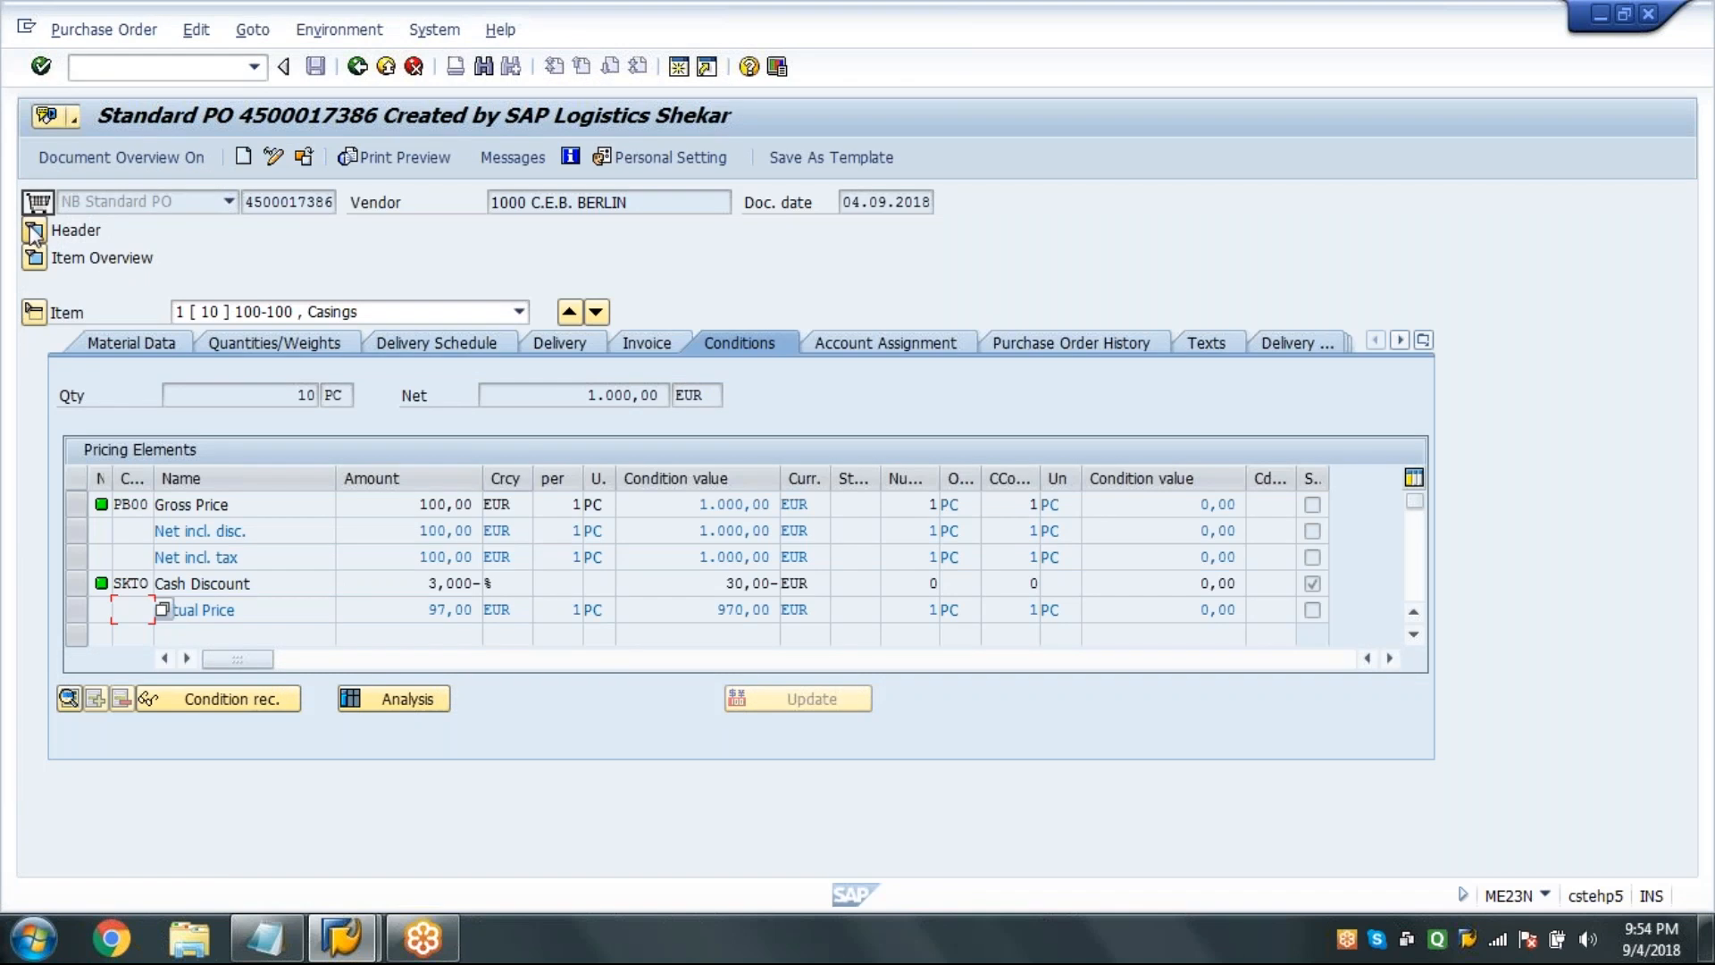
left_click(33, 232)
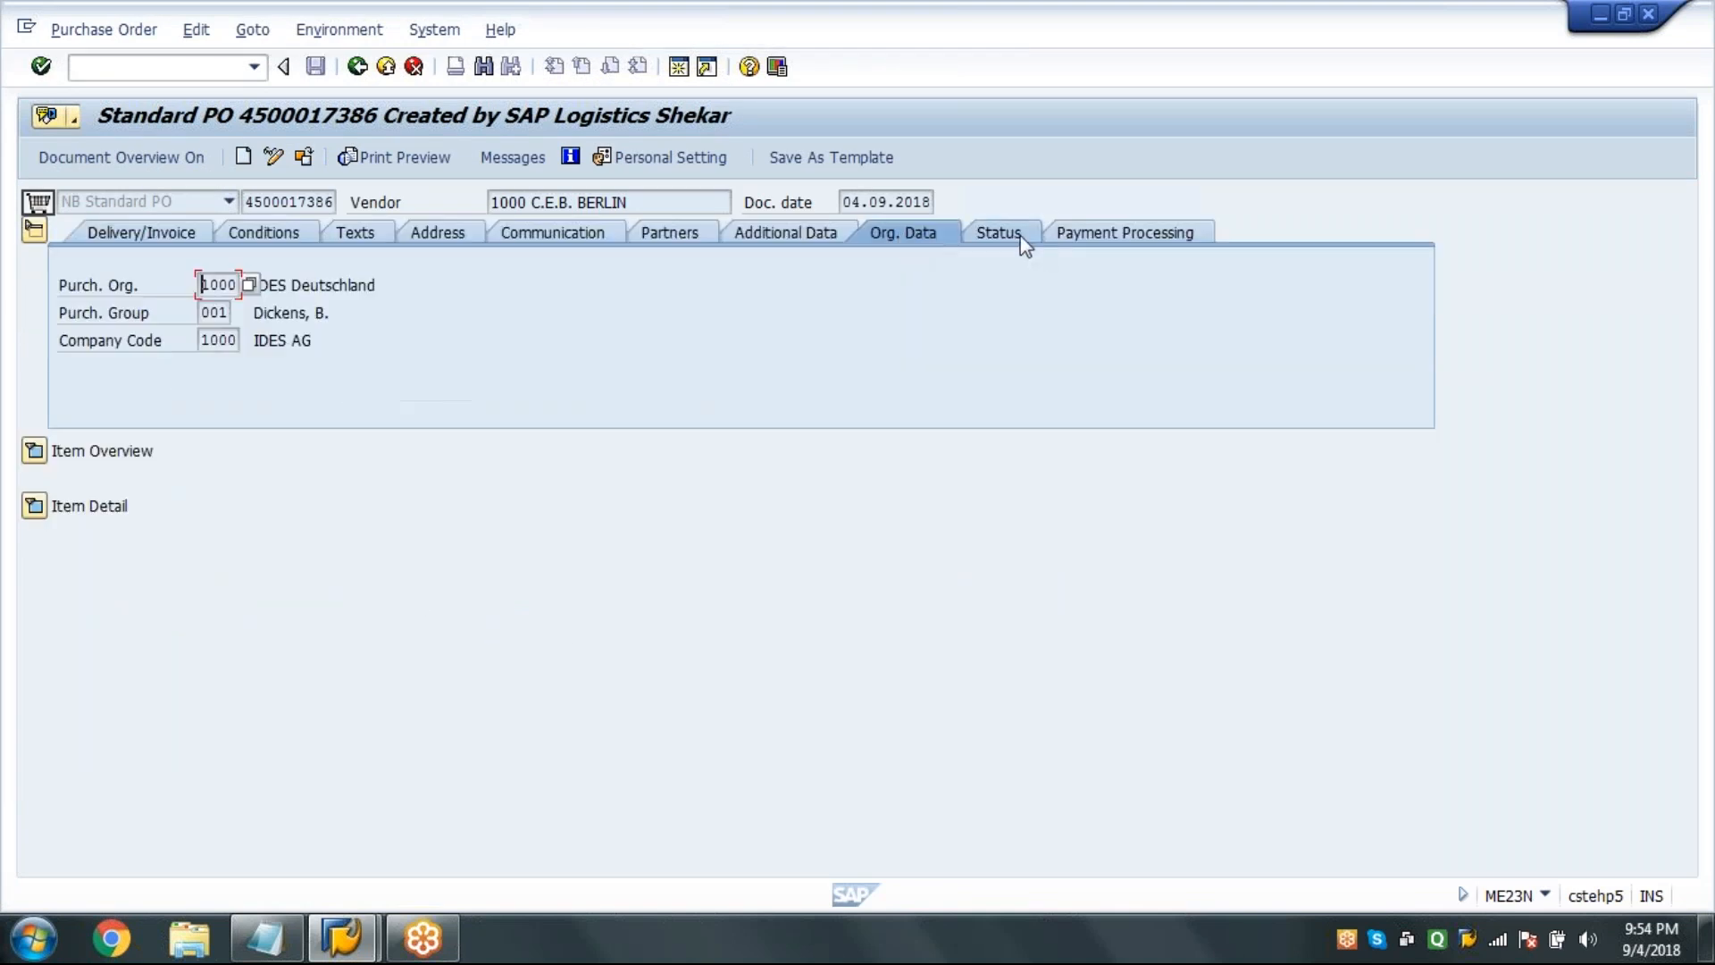
left_click(990, 235)
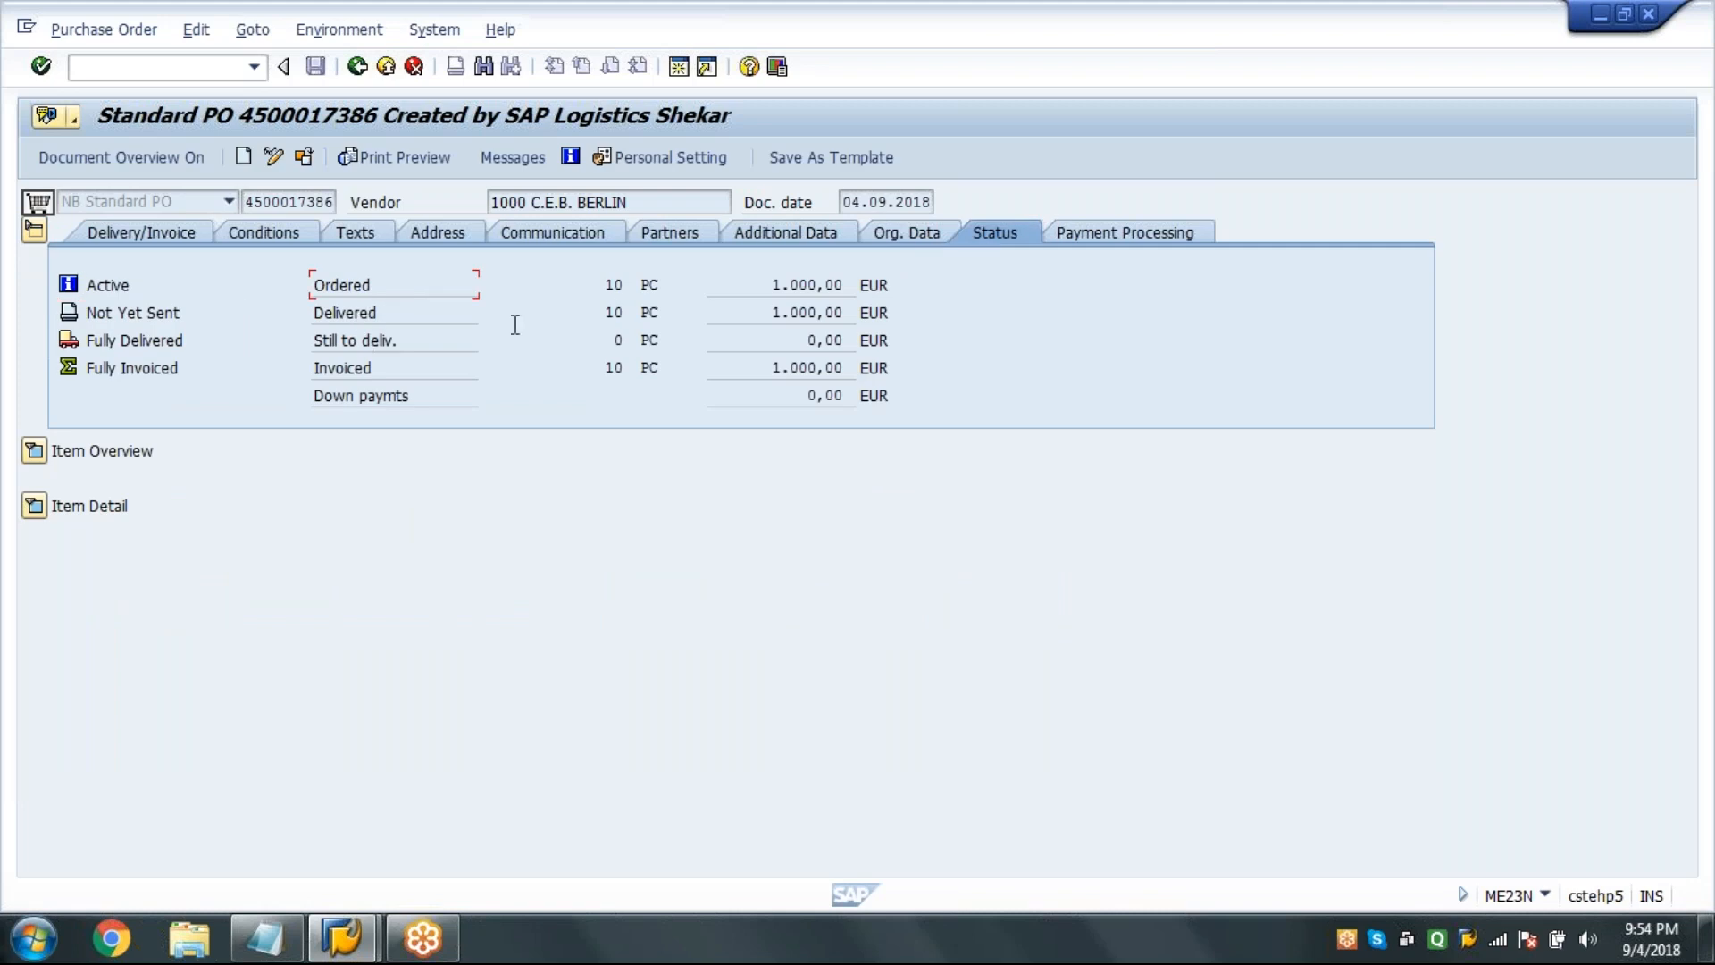
left_click(370, 316)
Examine the goods receipt and invoice receipt entries in the Casings item's purchase order history, and return to SAP Easy Access.
left_click(34, 507)
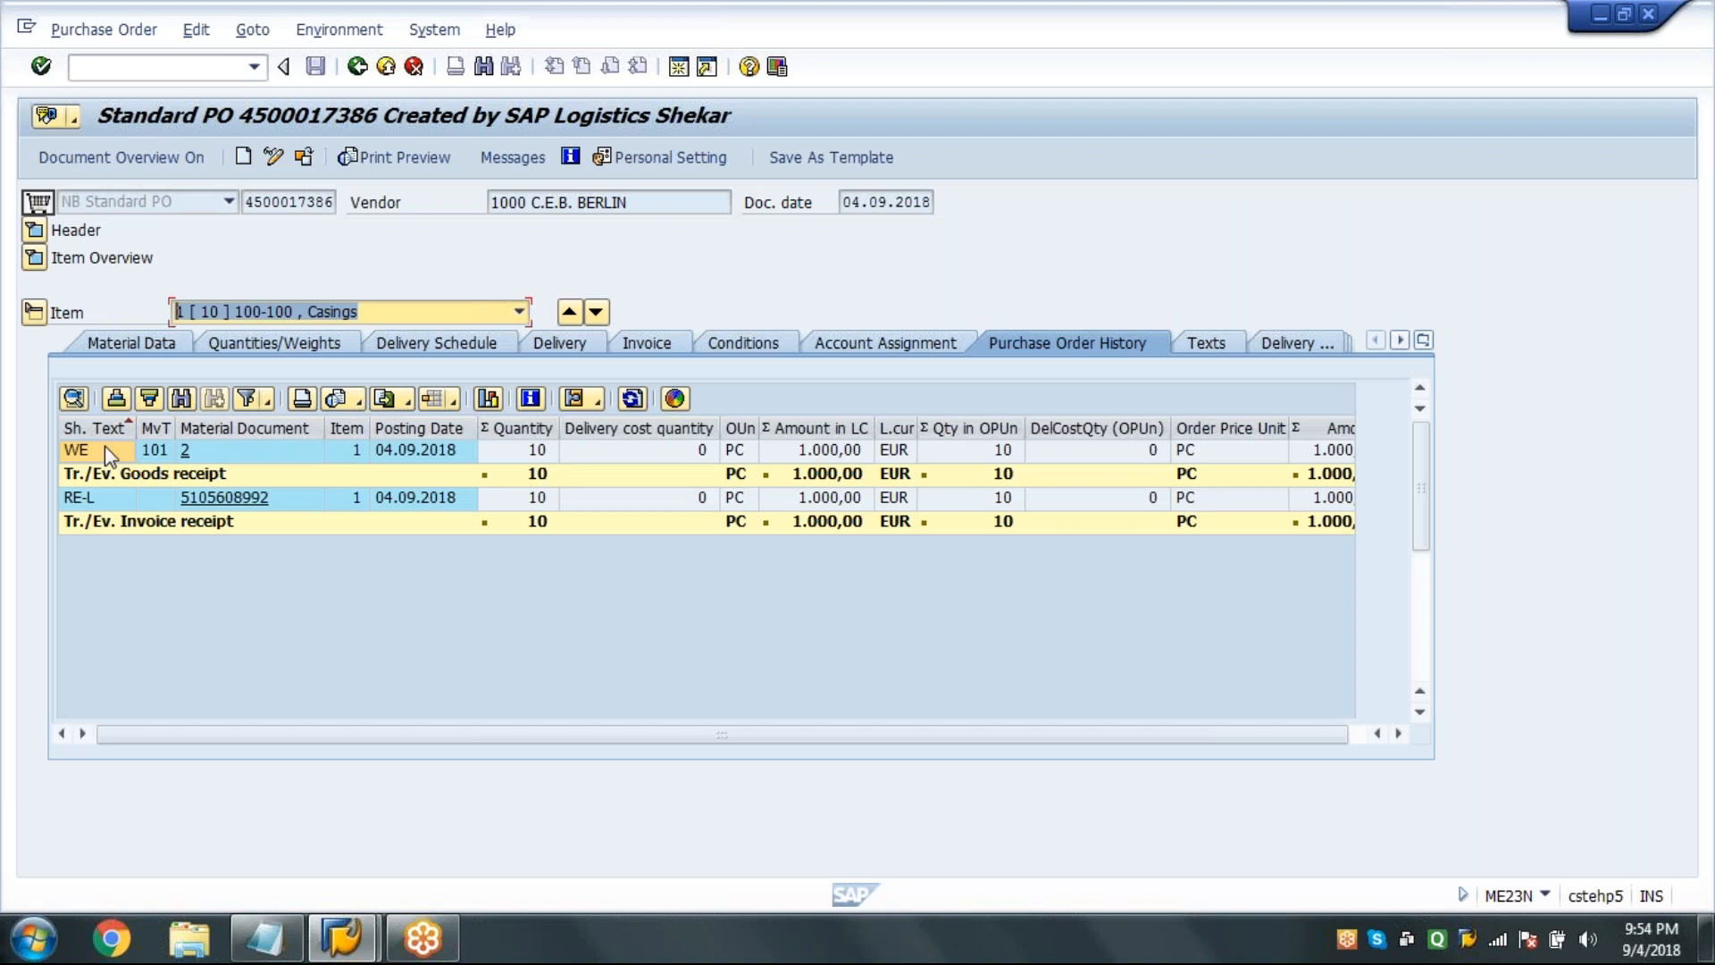
left_click(104, 449)
left_click(117, 498)
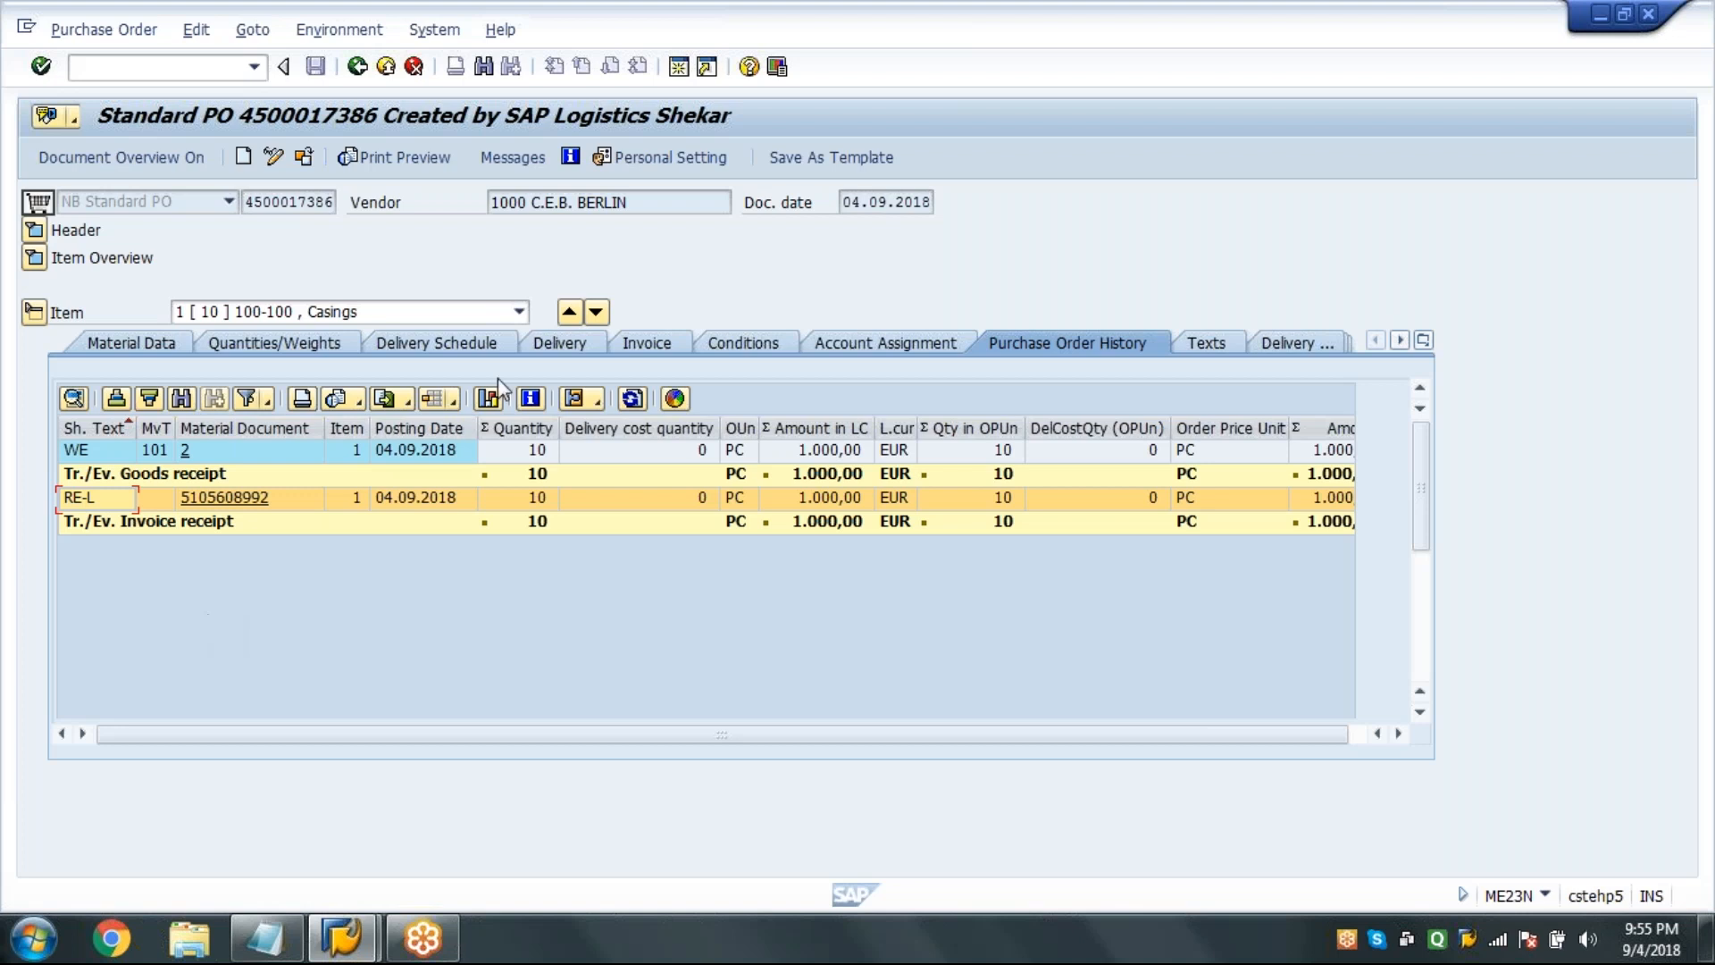
left_click(1041, 348)
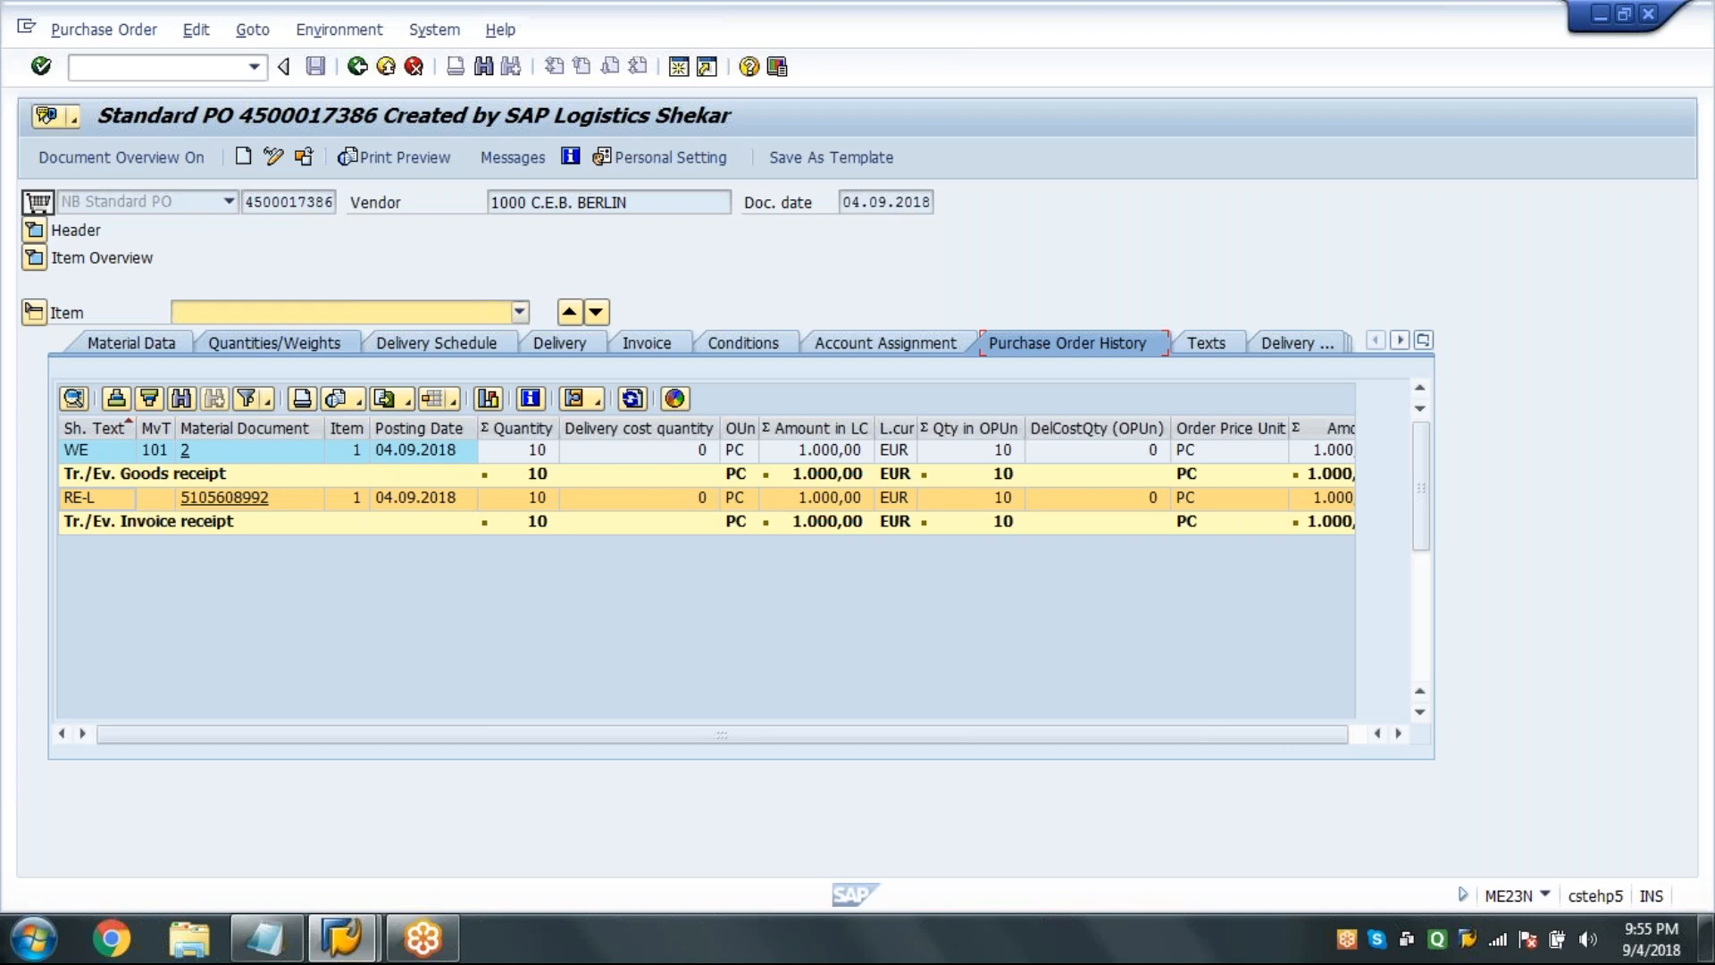
left_click(354, 72)
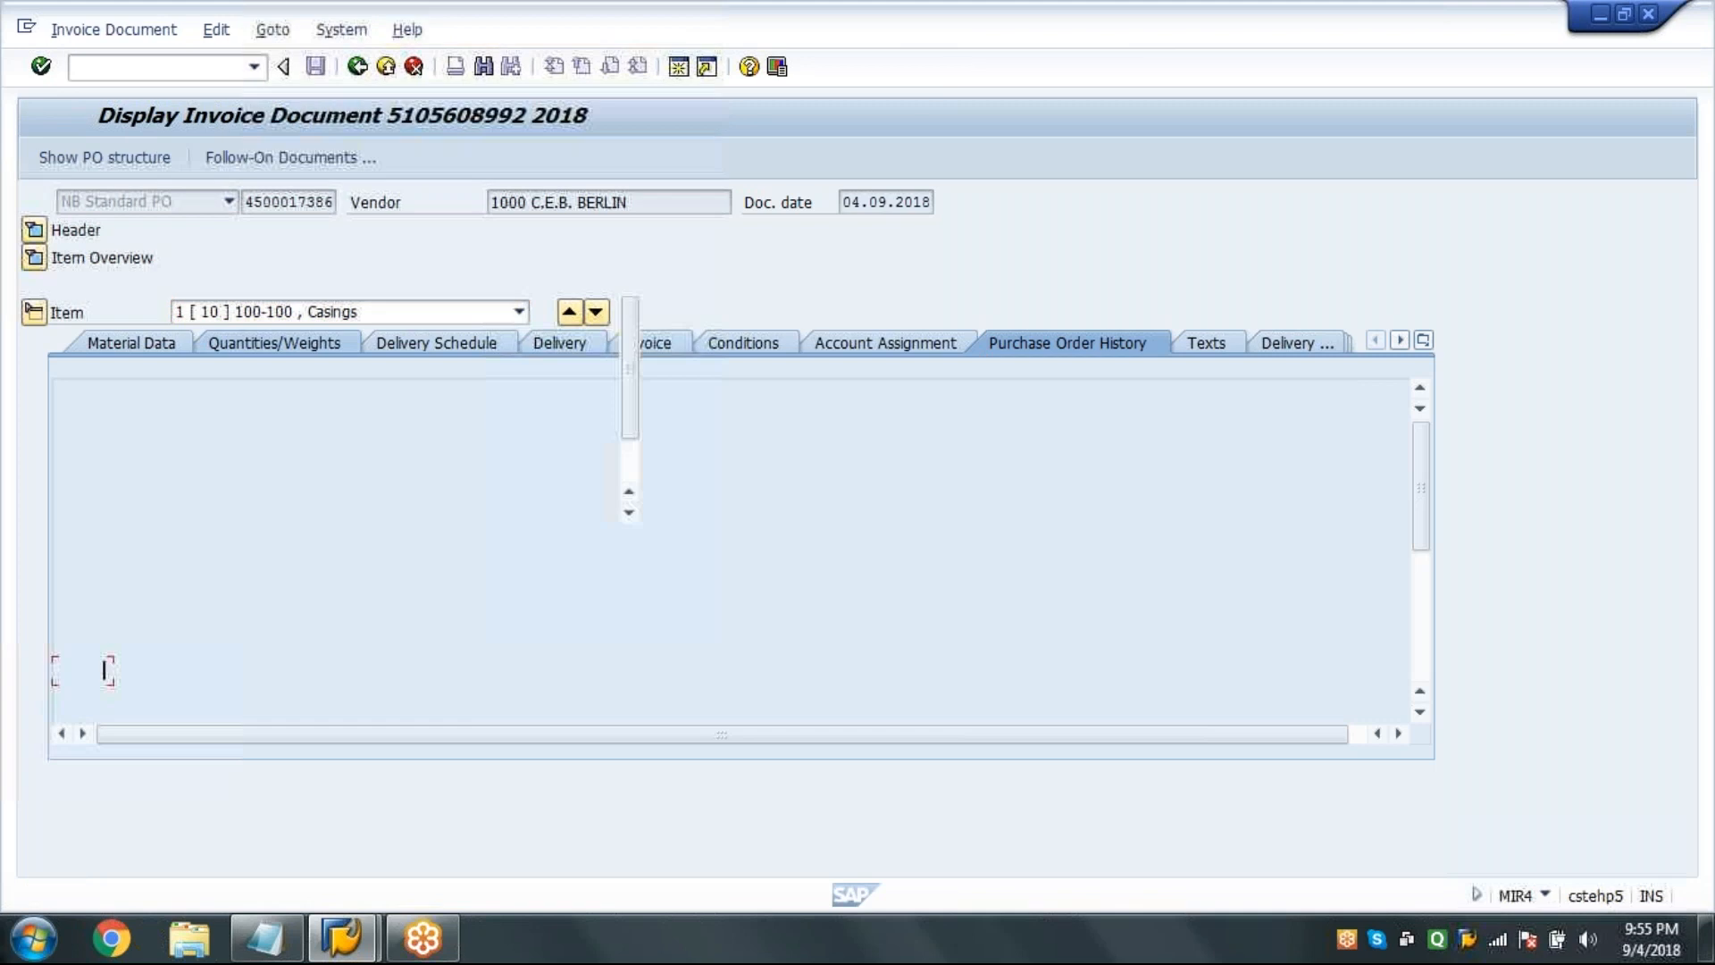
left_click(358, 68)
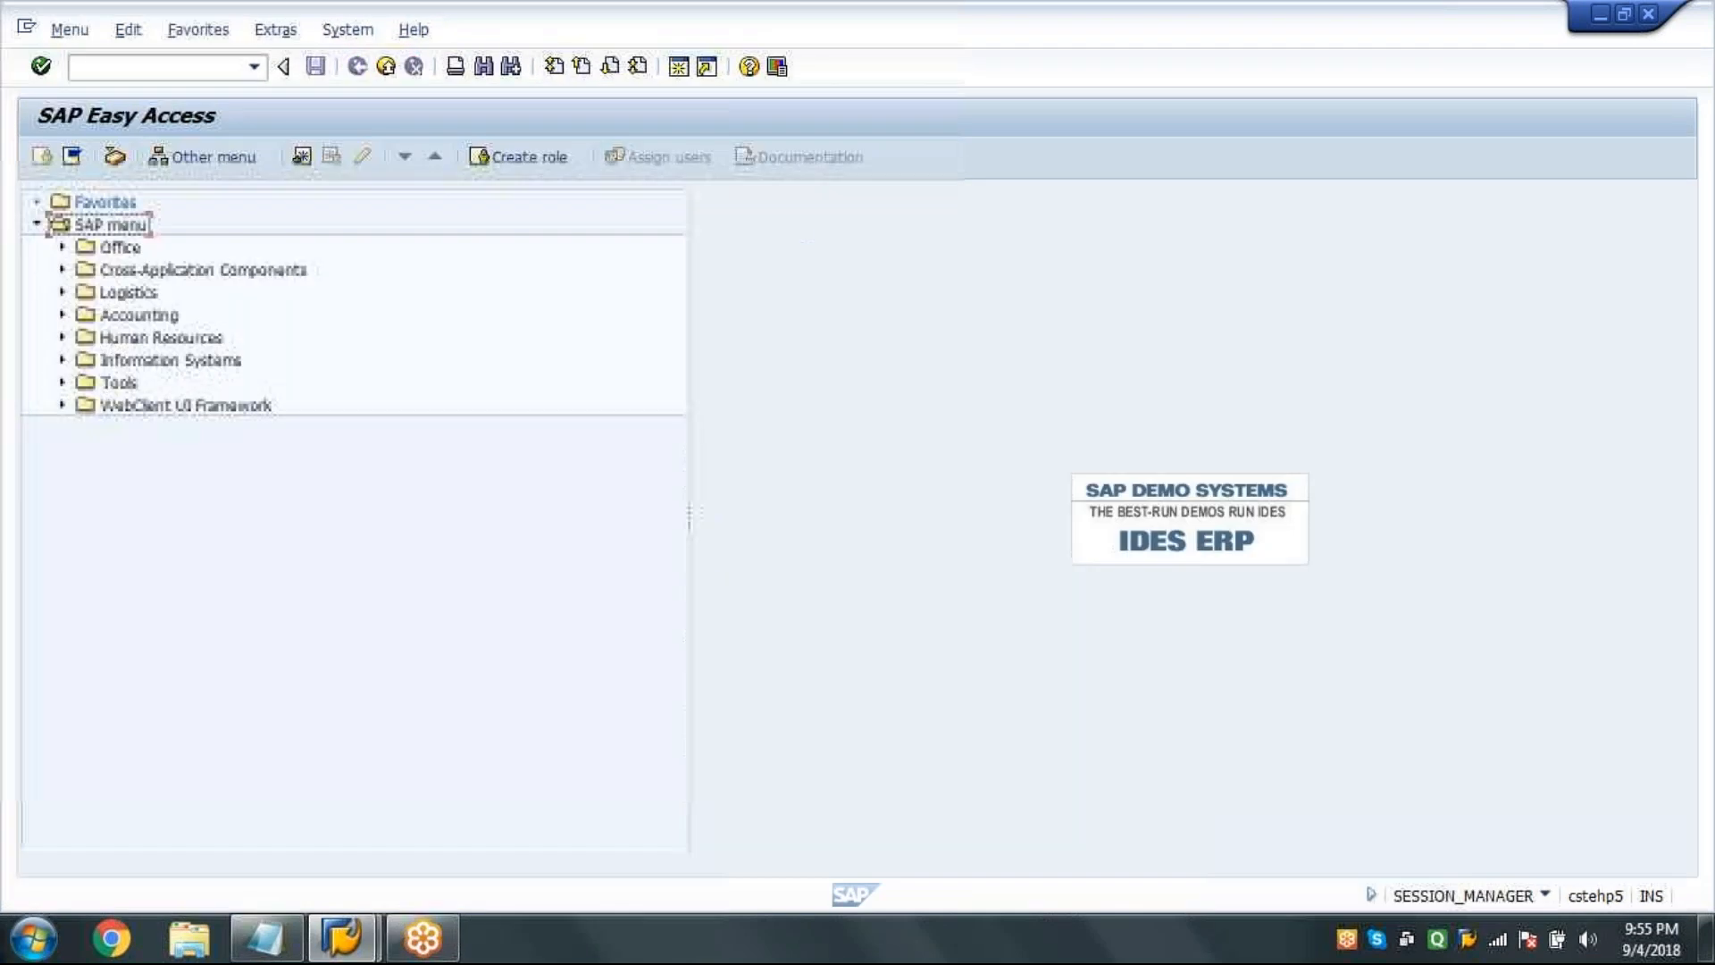
Switch to Notepad, add the line "Cancel Invoice Document - MR8M" below the MIR4 line, and return to SAP.
left_click(265, 938)
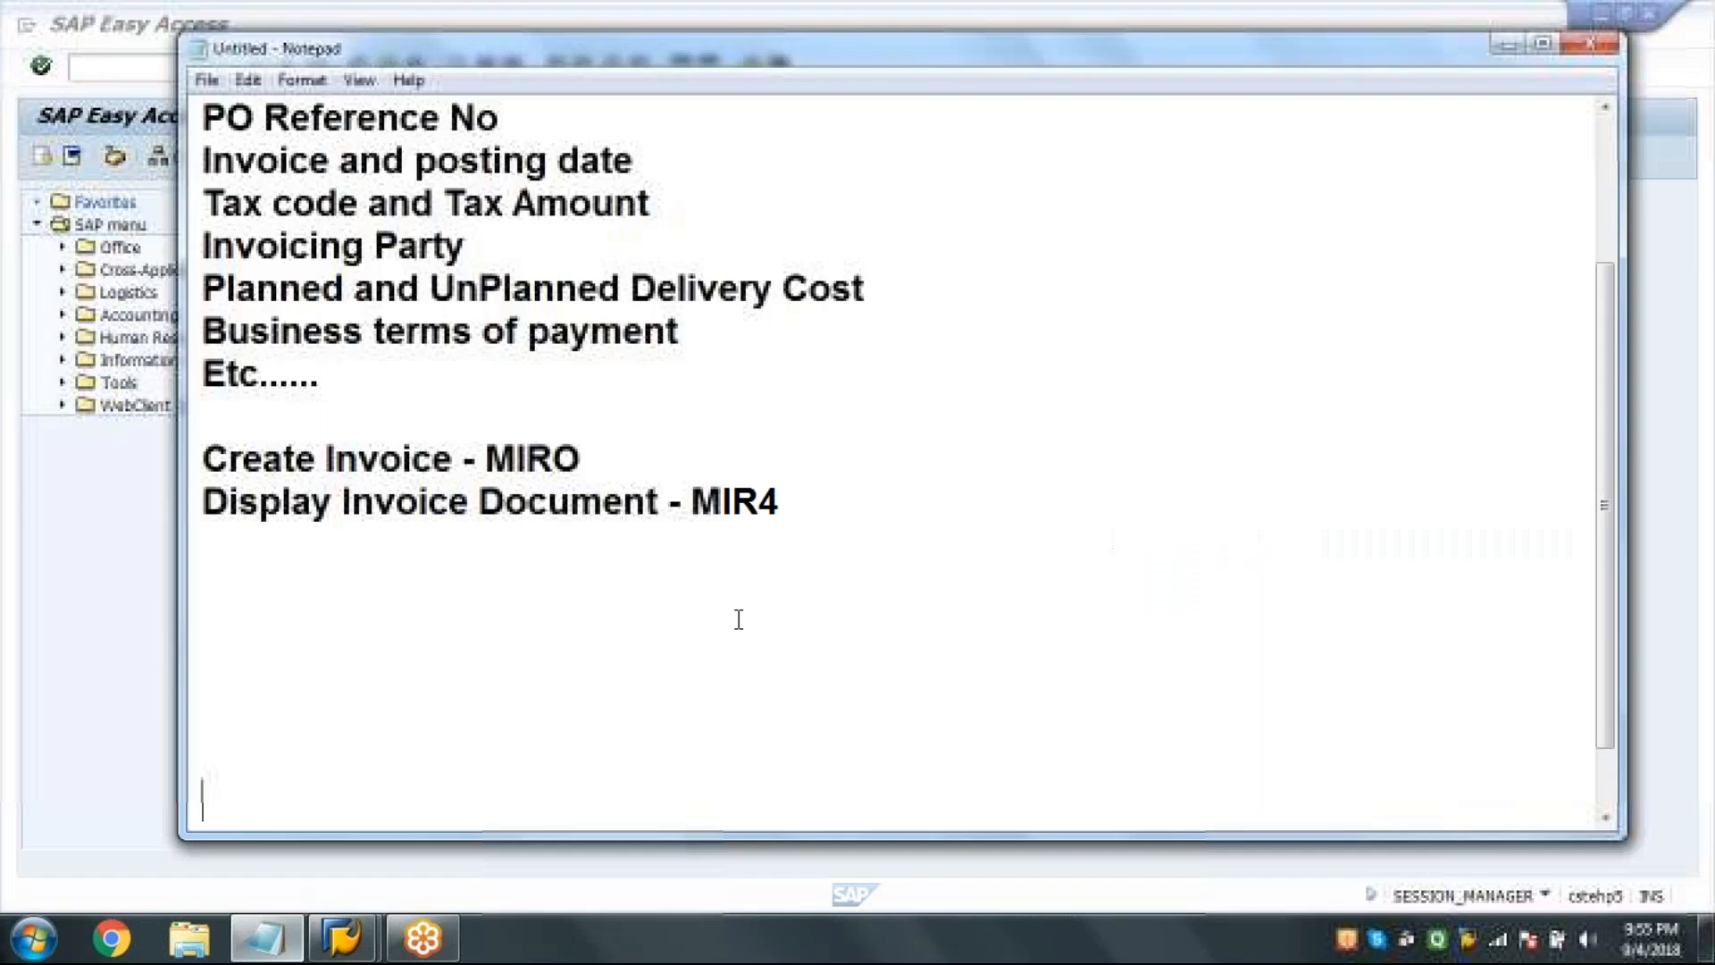
key("Return")
type("C")
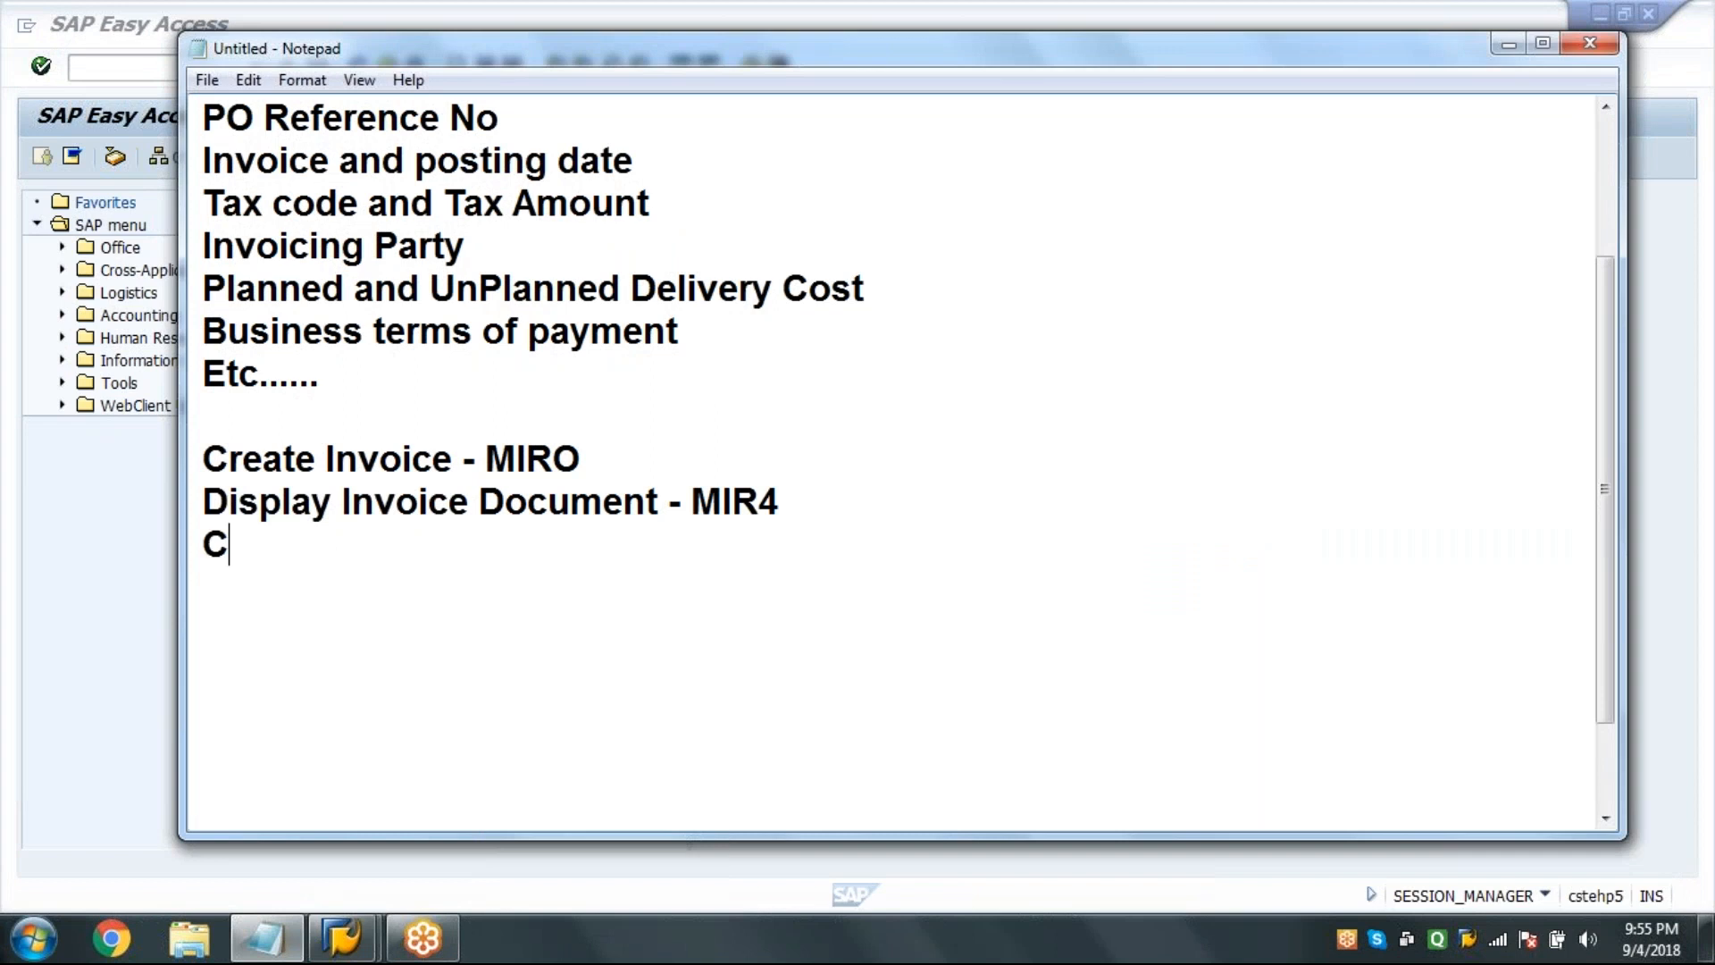
type("ancel")
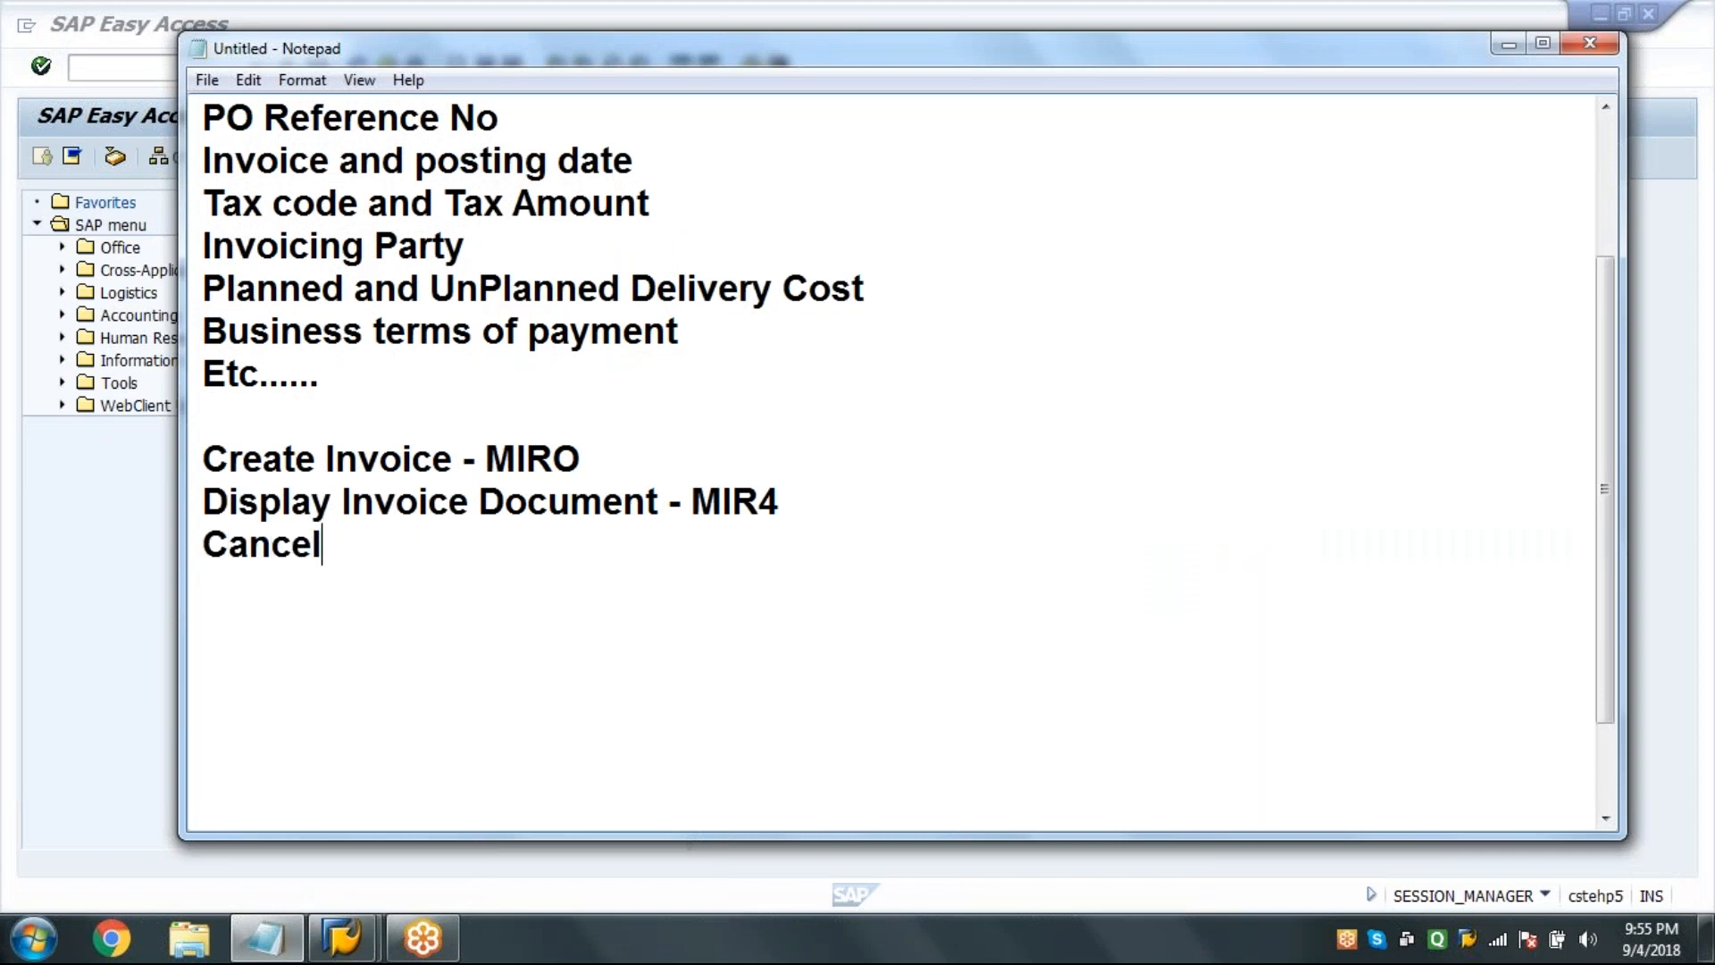
type(" Invoice")
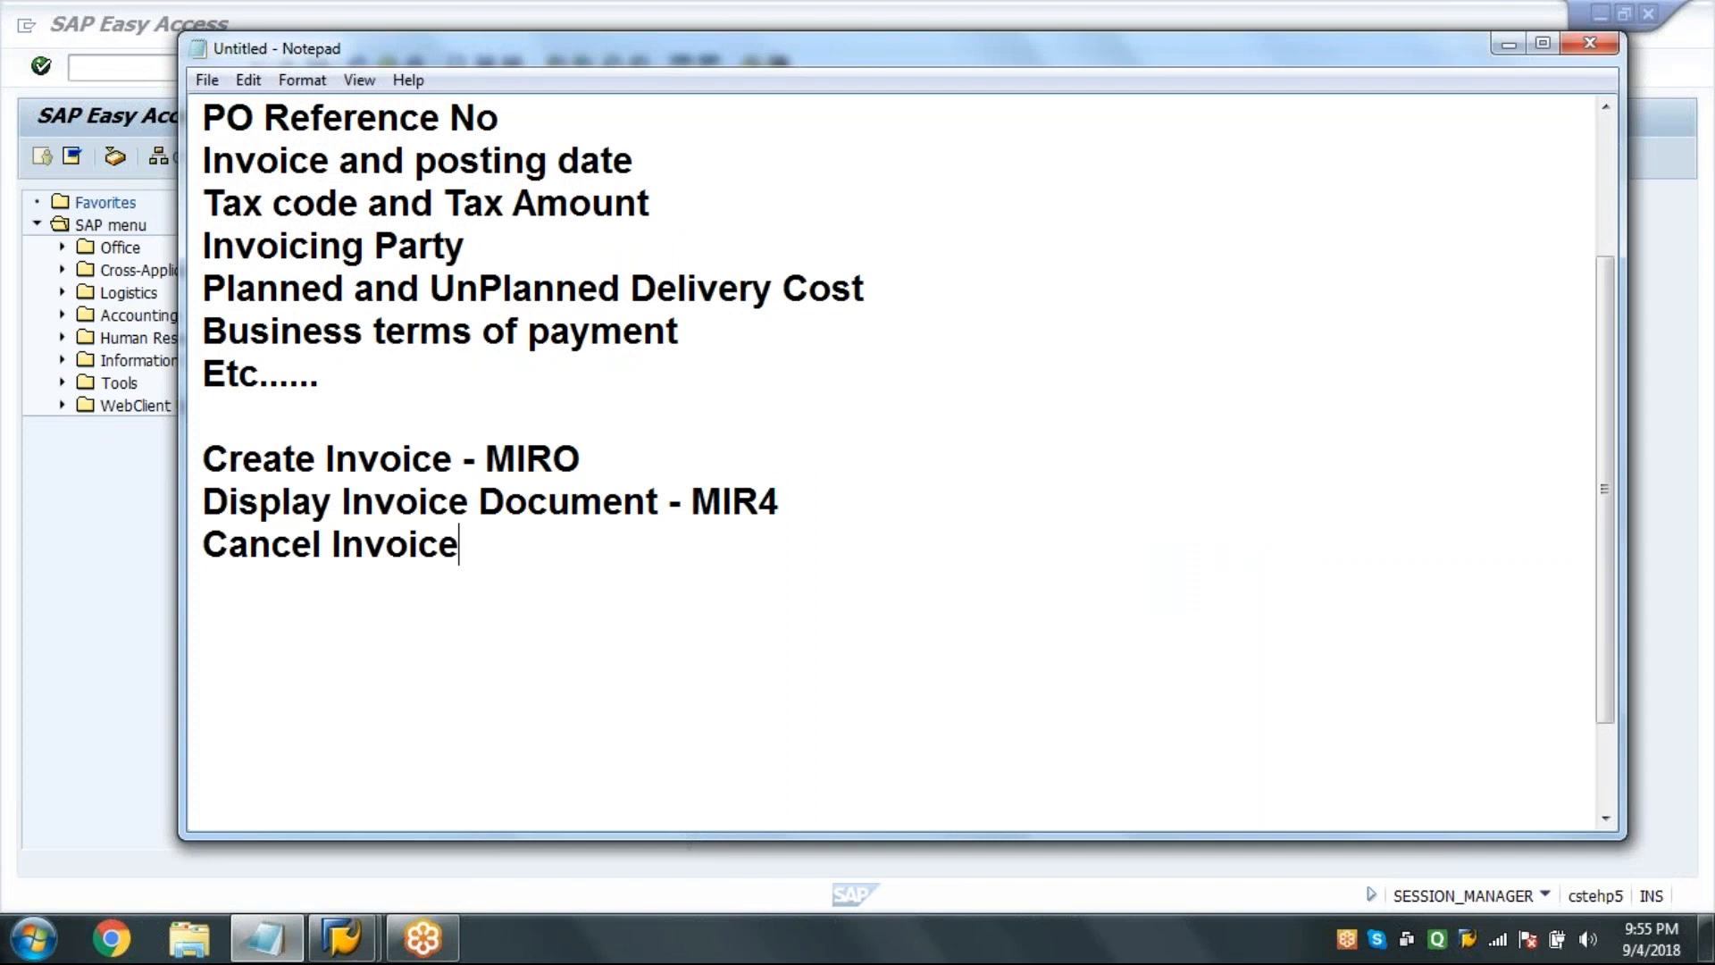
type(" Docume")
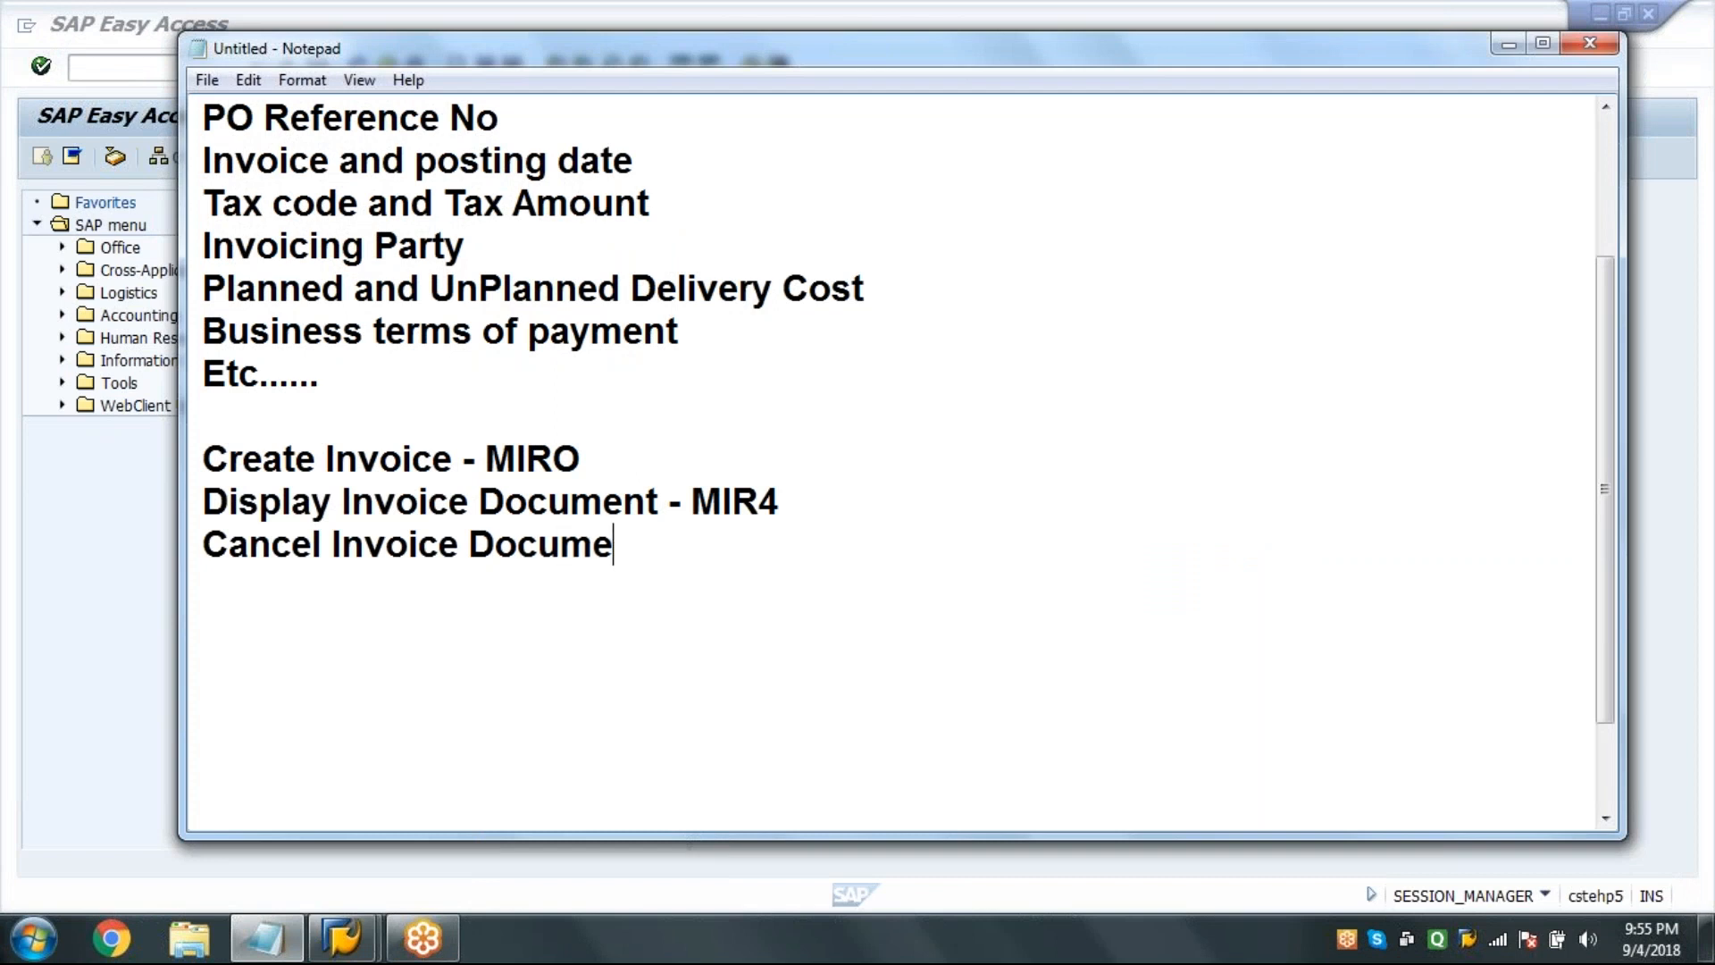
type("nt - MR8M")
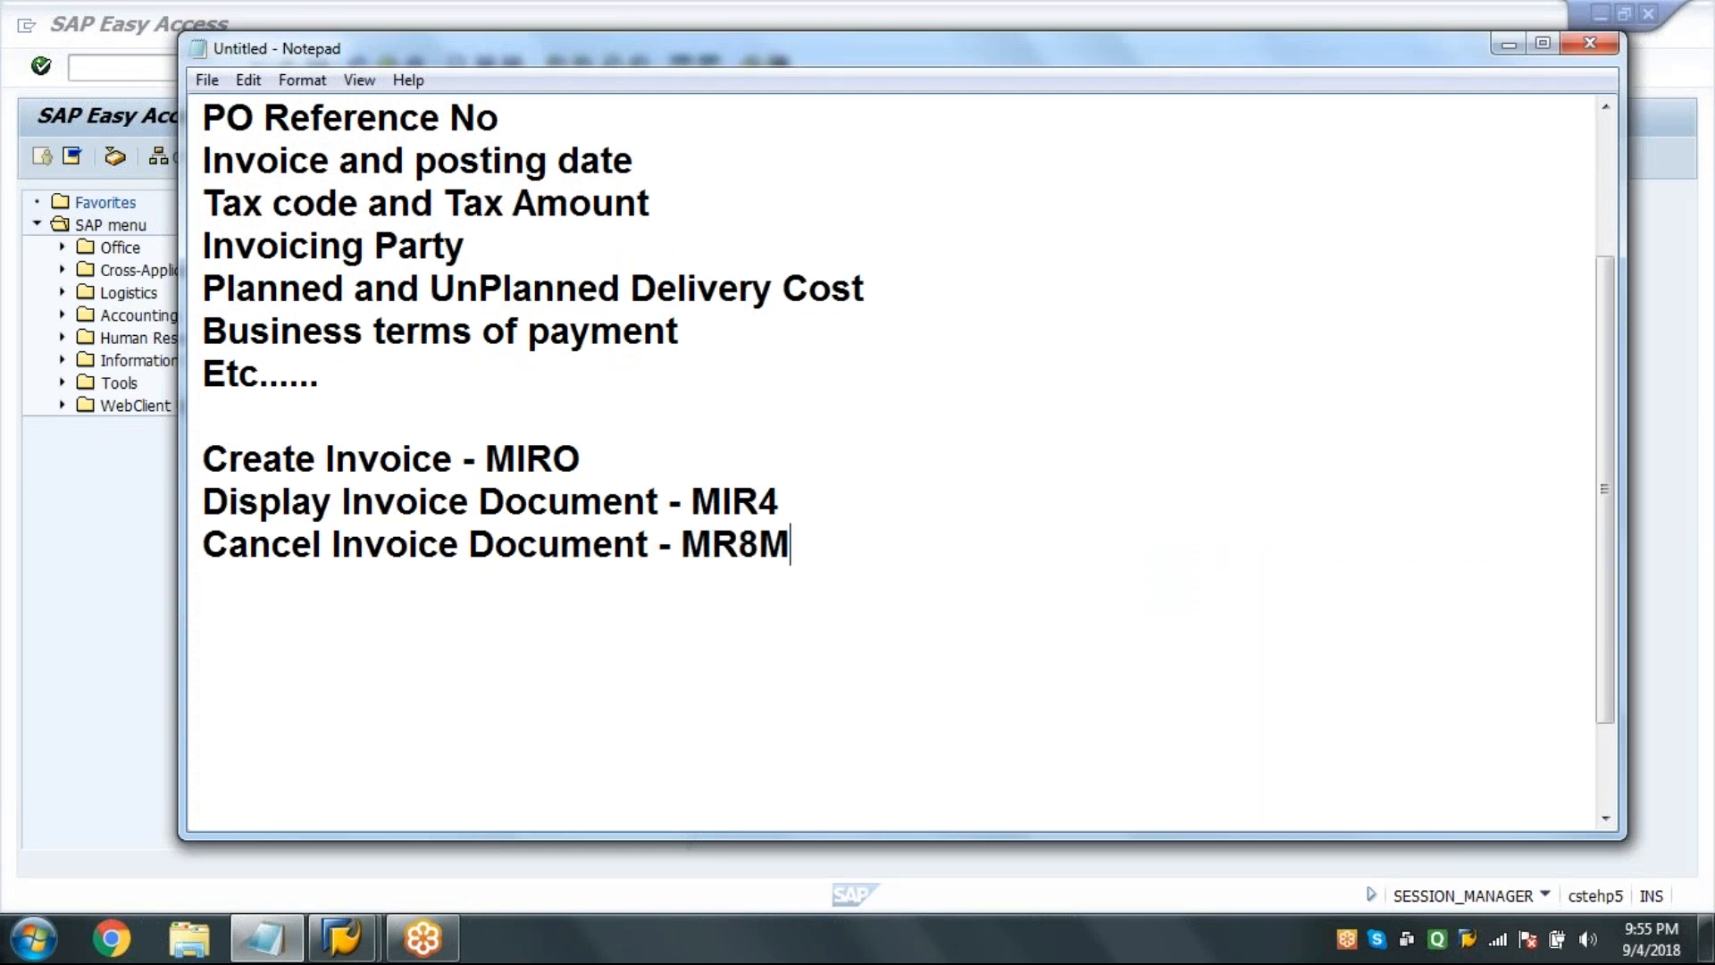
key("Return")
left_click(170, 434)
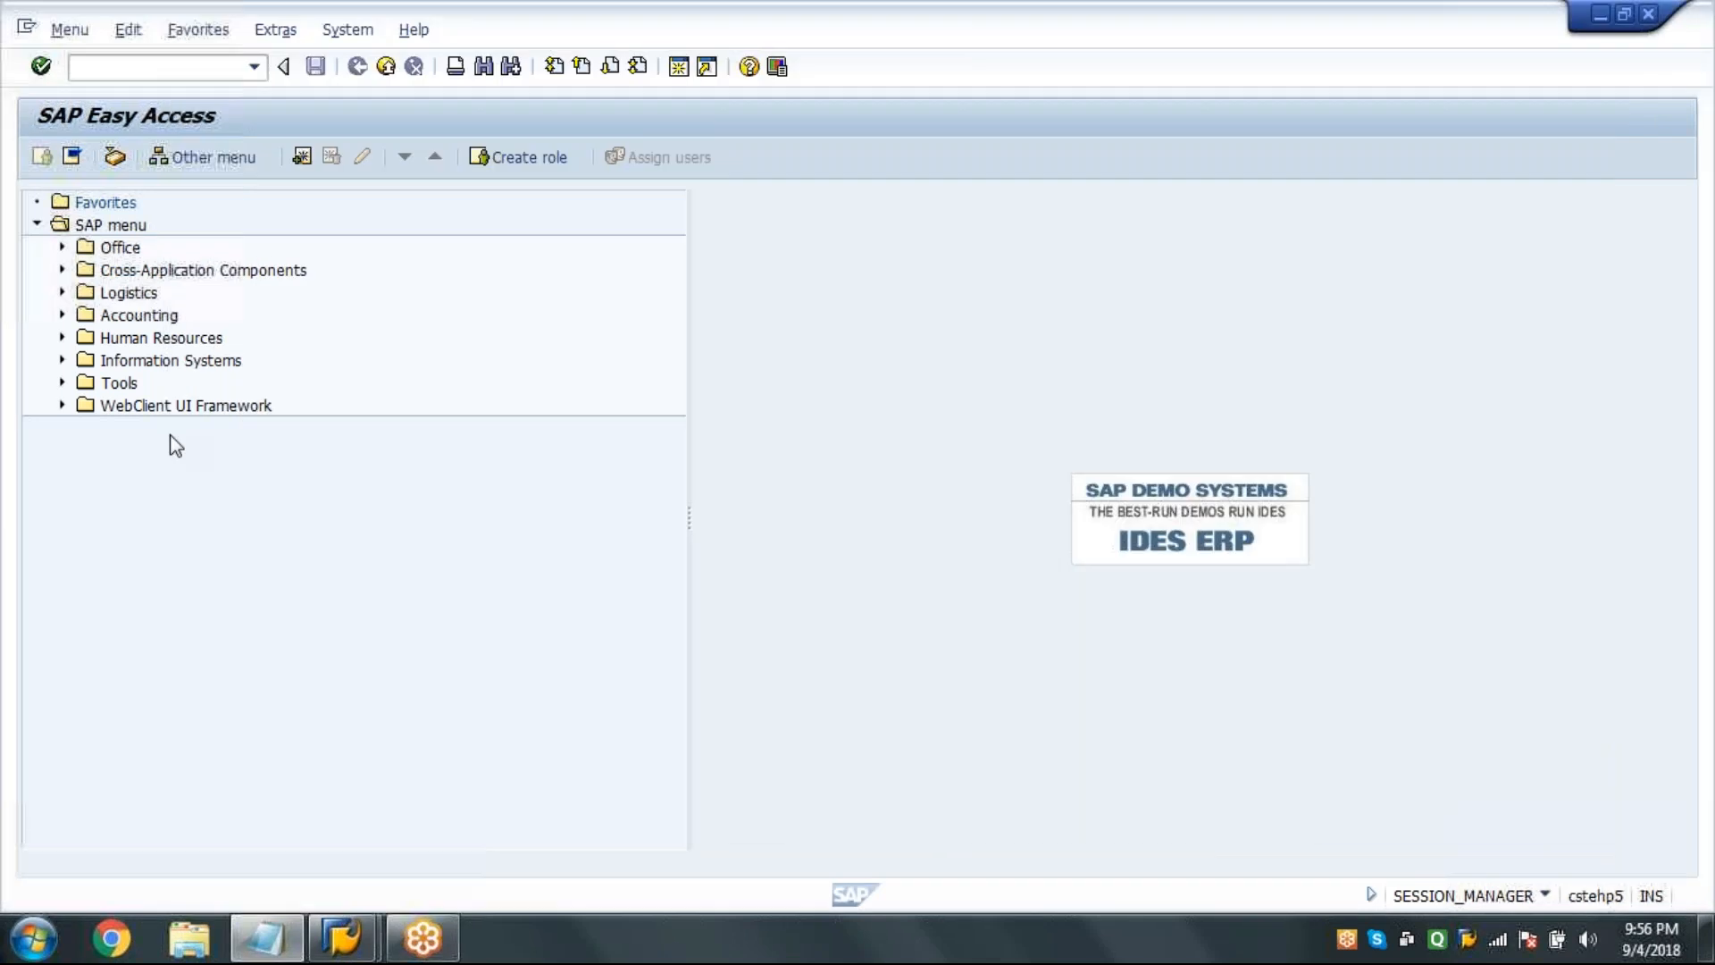
Start transaction MR8M and set the reversal reason to 01, Reversal in current period, for the proposed invoice document.
left_click(206, 67)
type("MR8M")
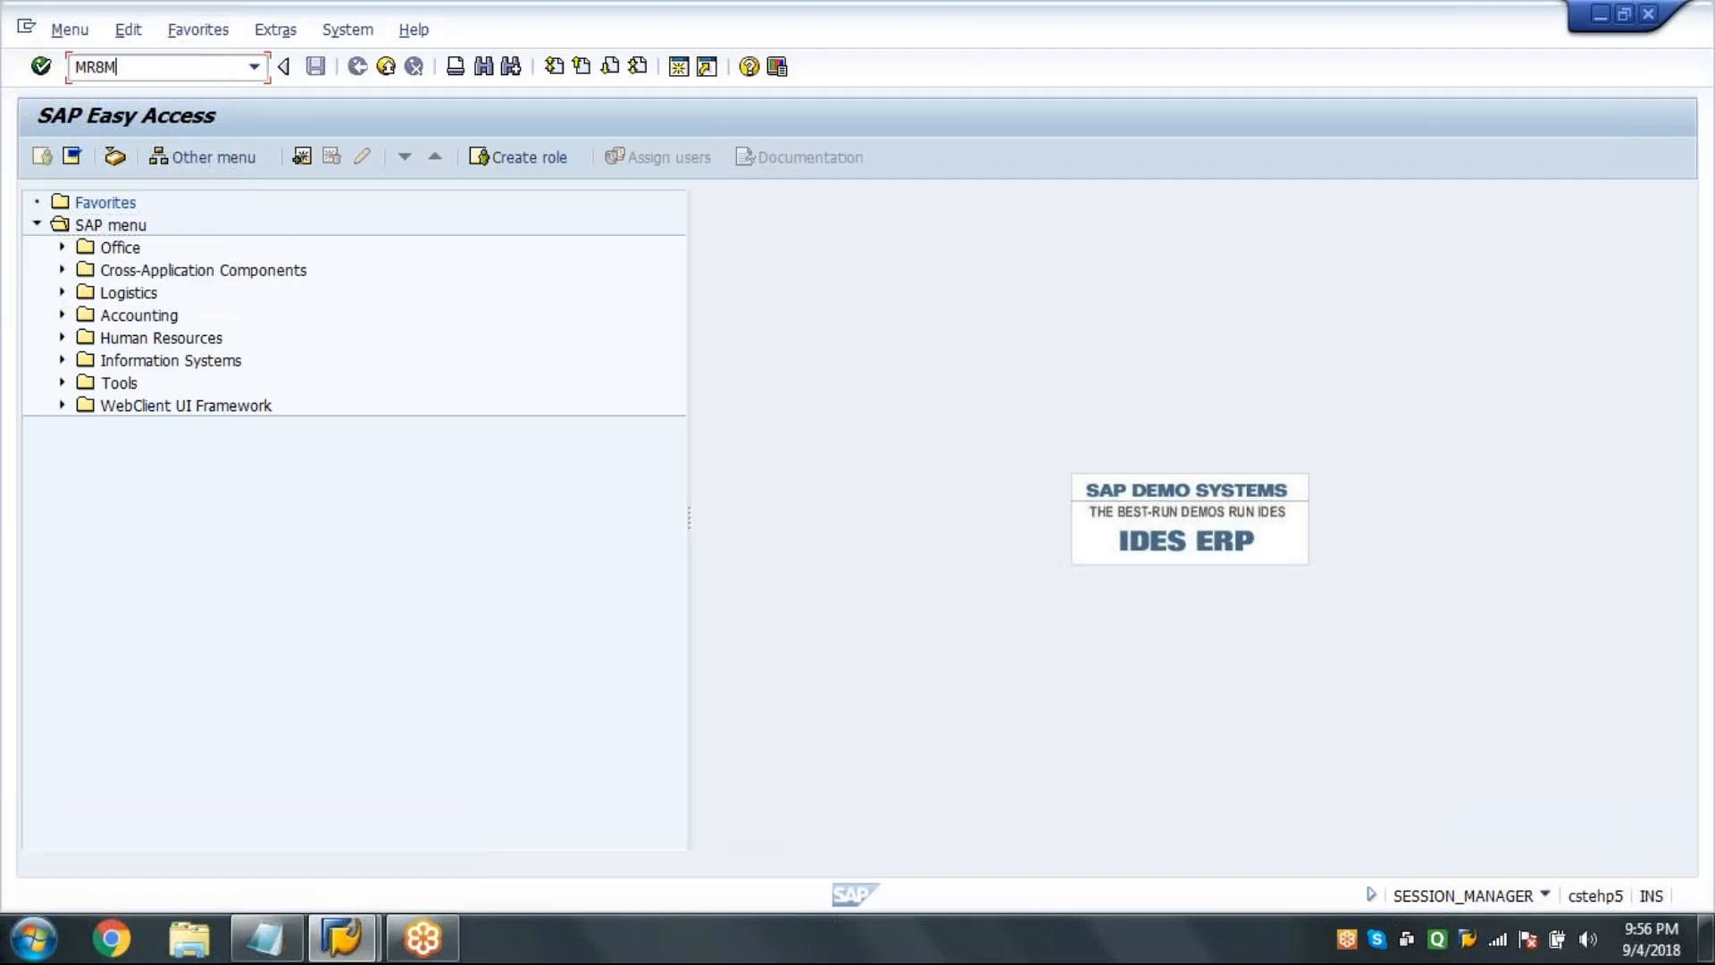
key("Return")
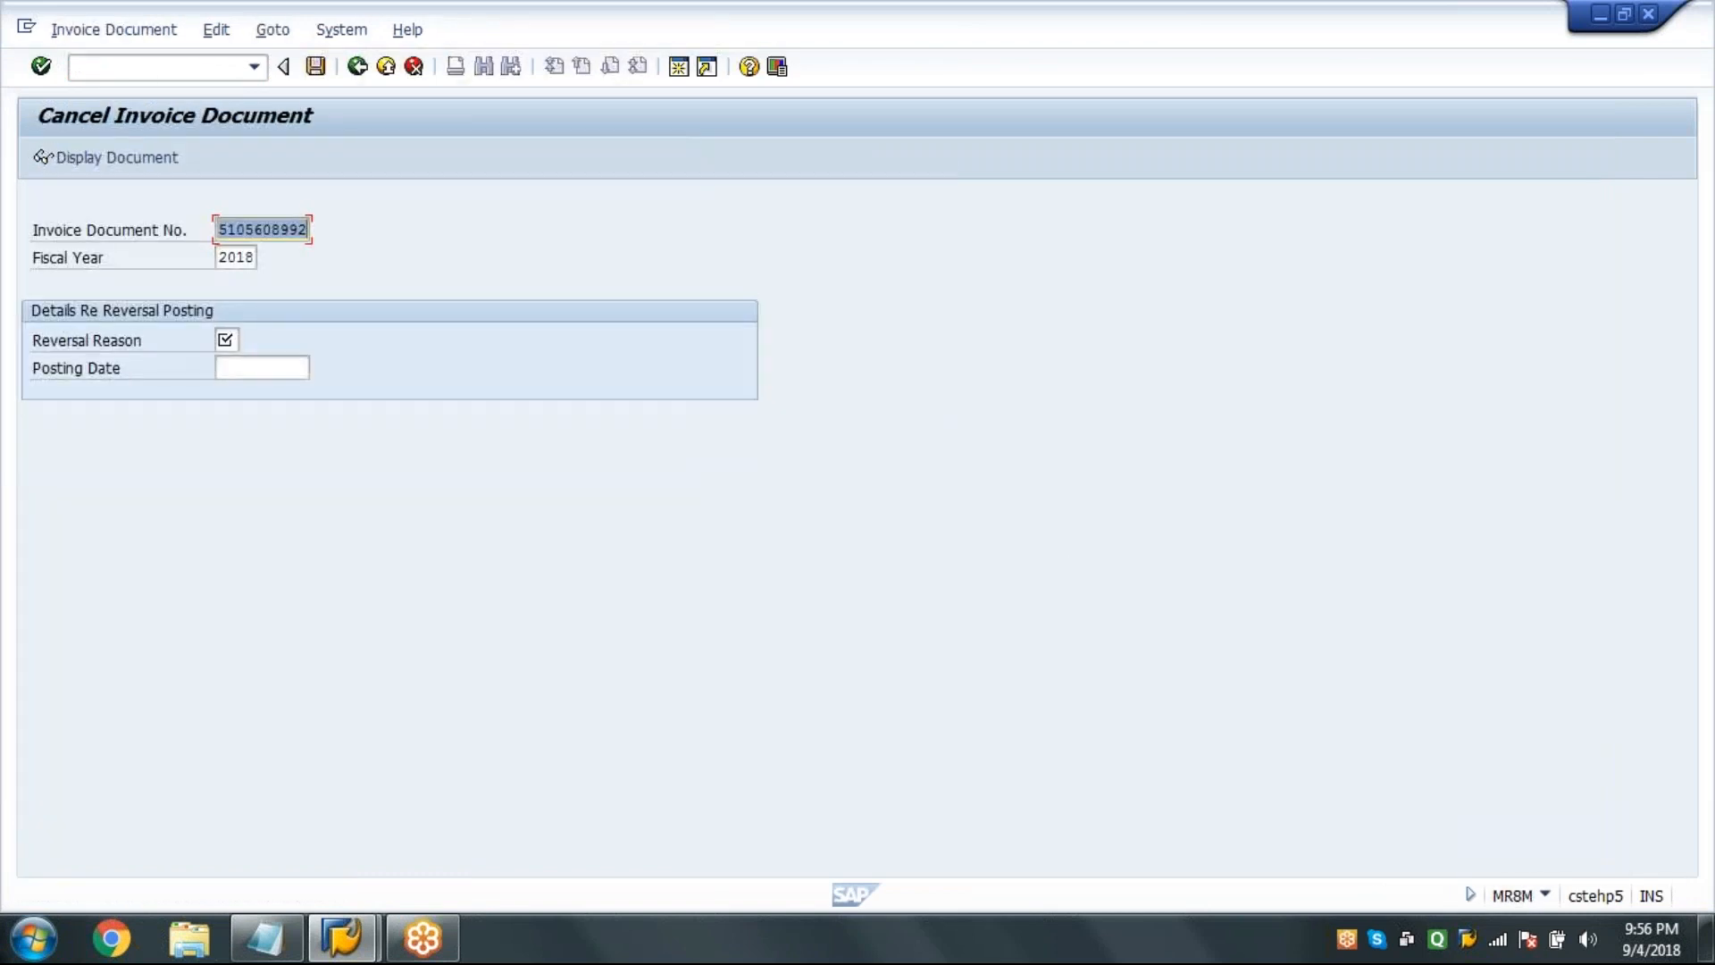
key("Tab")
key("Tab")
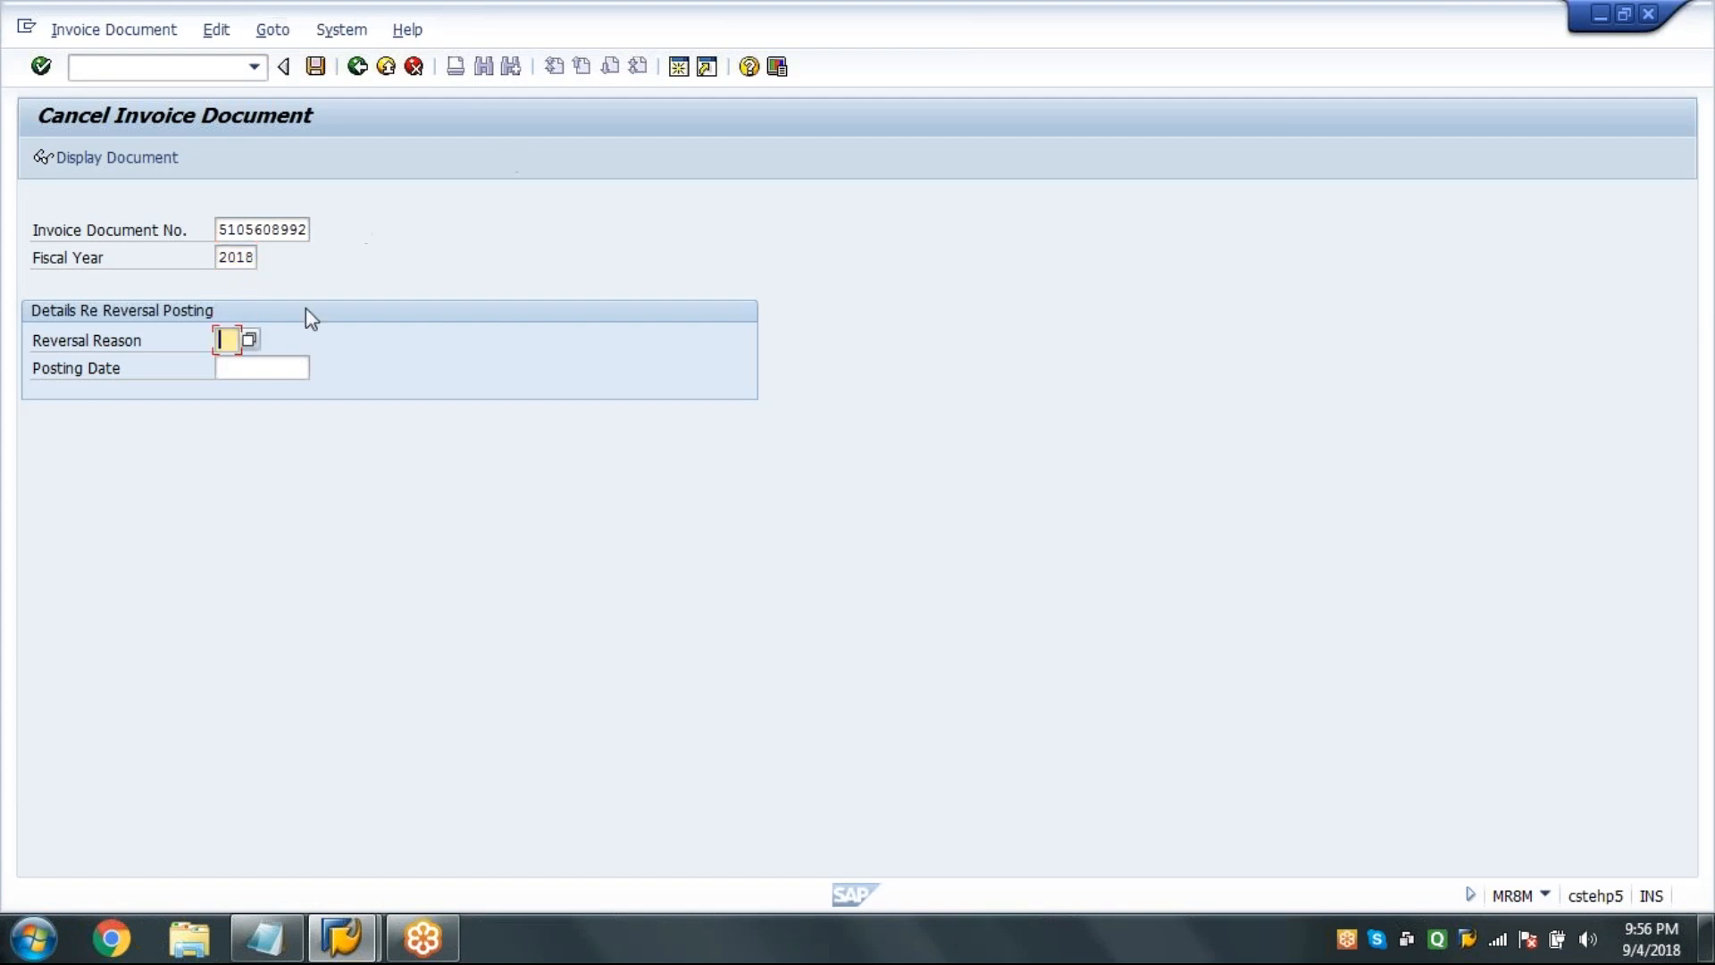
left_click(251, 340)
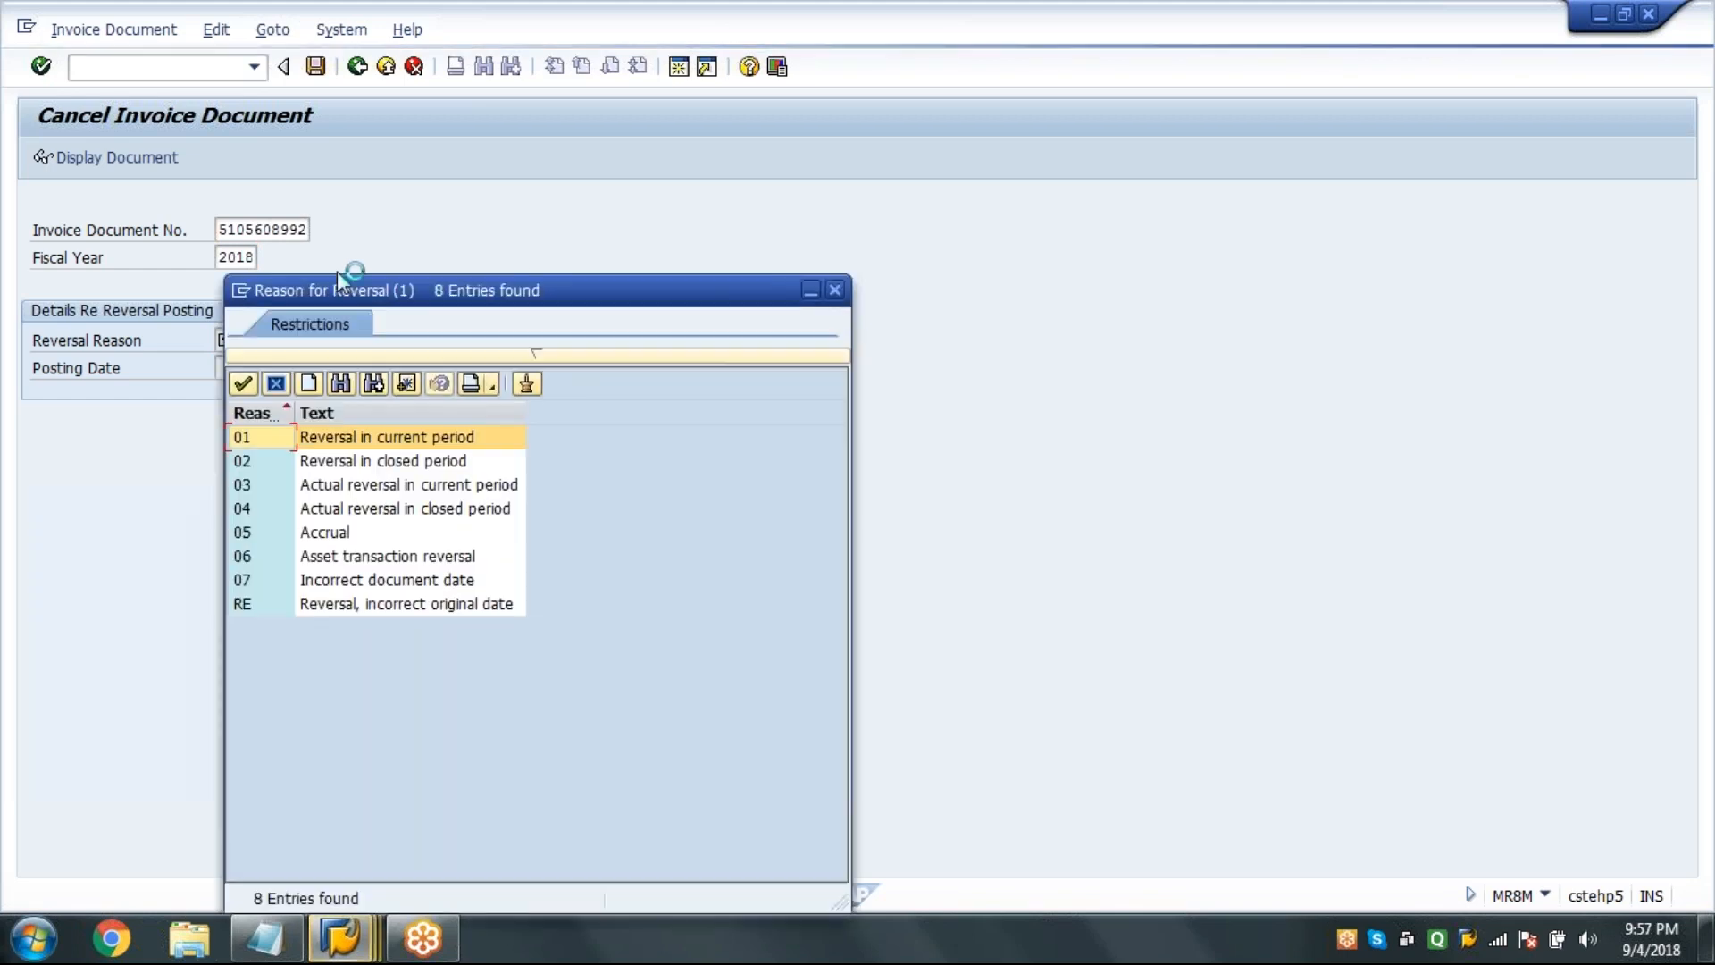
key("Return")
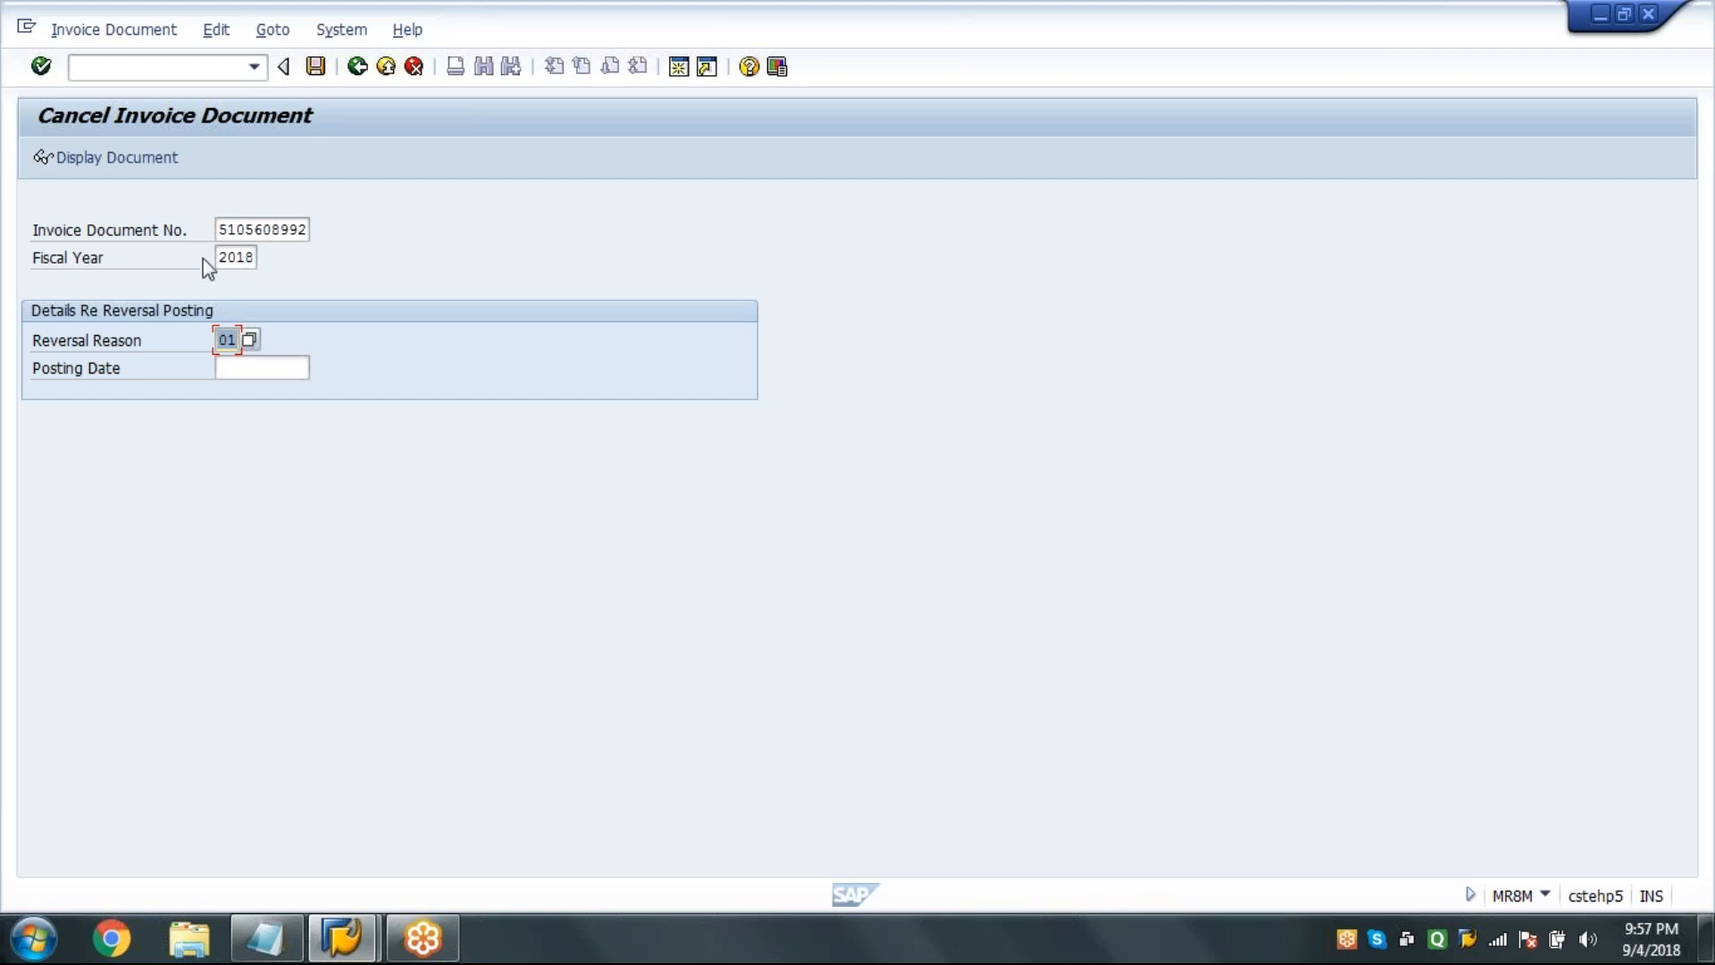
Check the invoice document number and reversal reason, post the invoice cancellation, and return to SAP Easy Access.
left_click(304, 230)
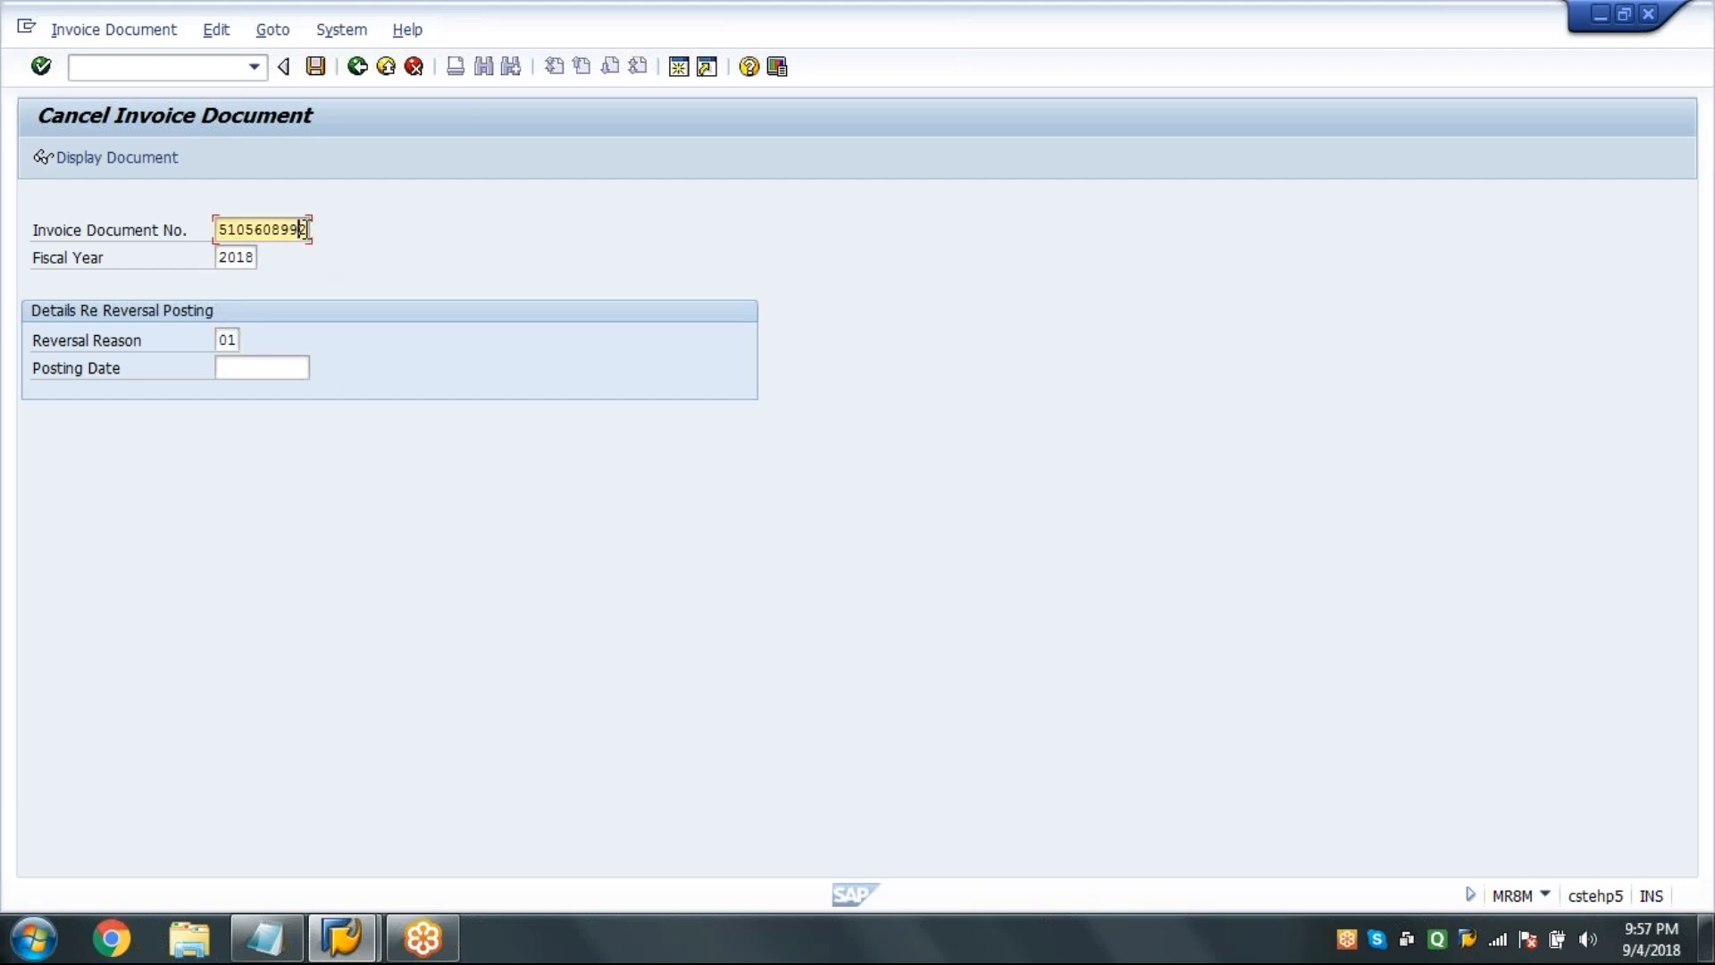
left_click(236, 340)
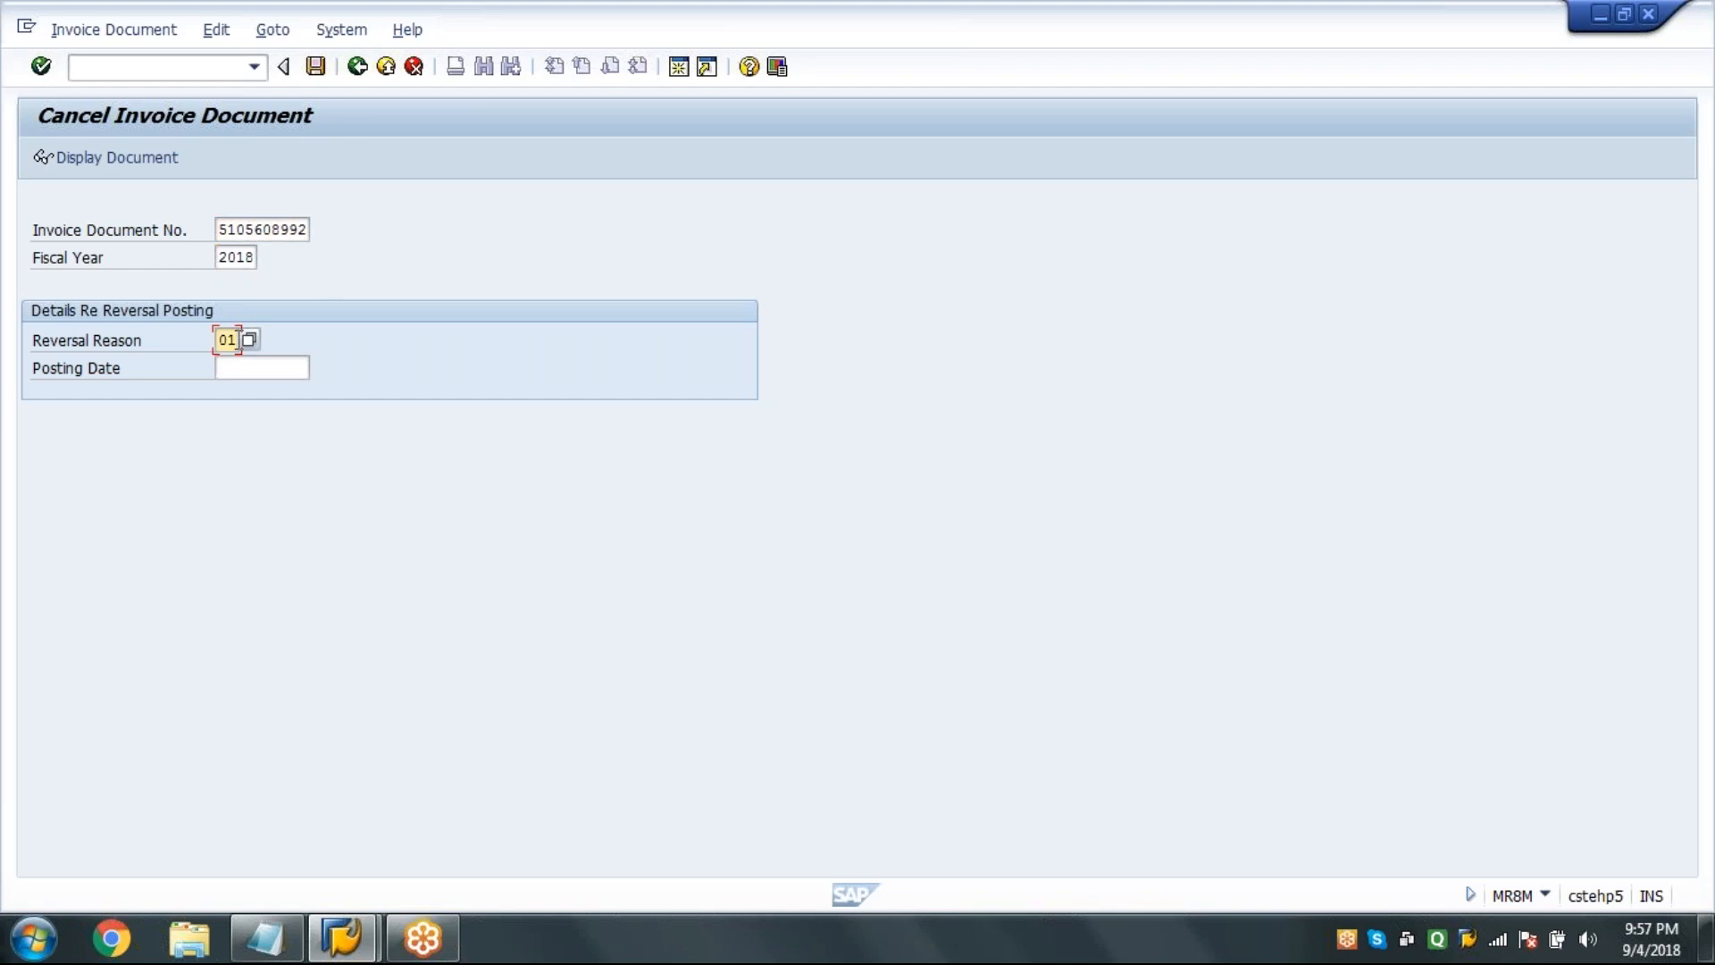
left_click(316, 66)
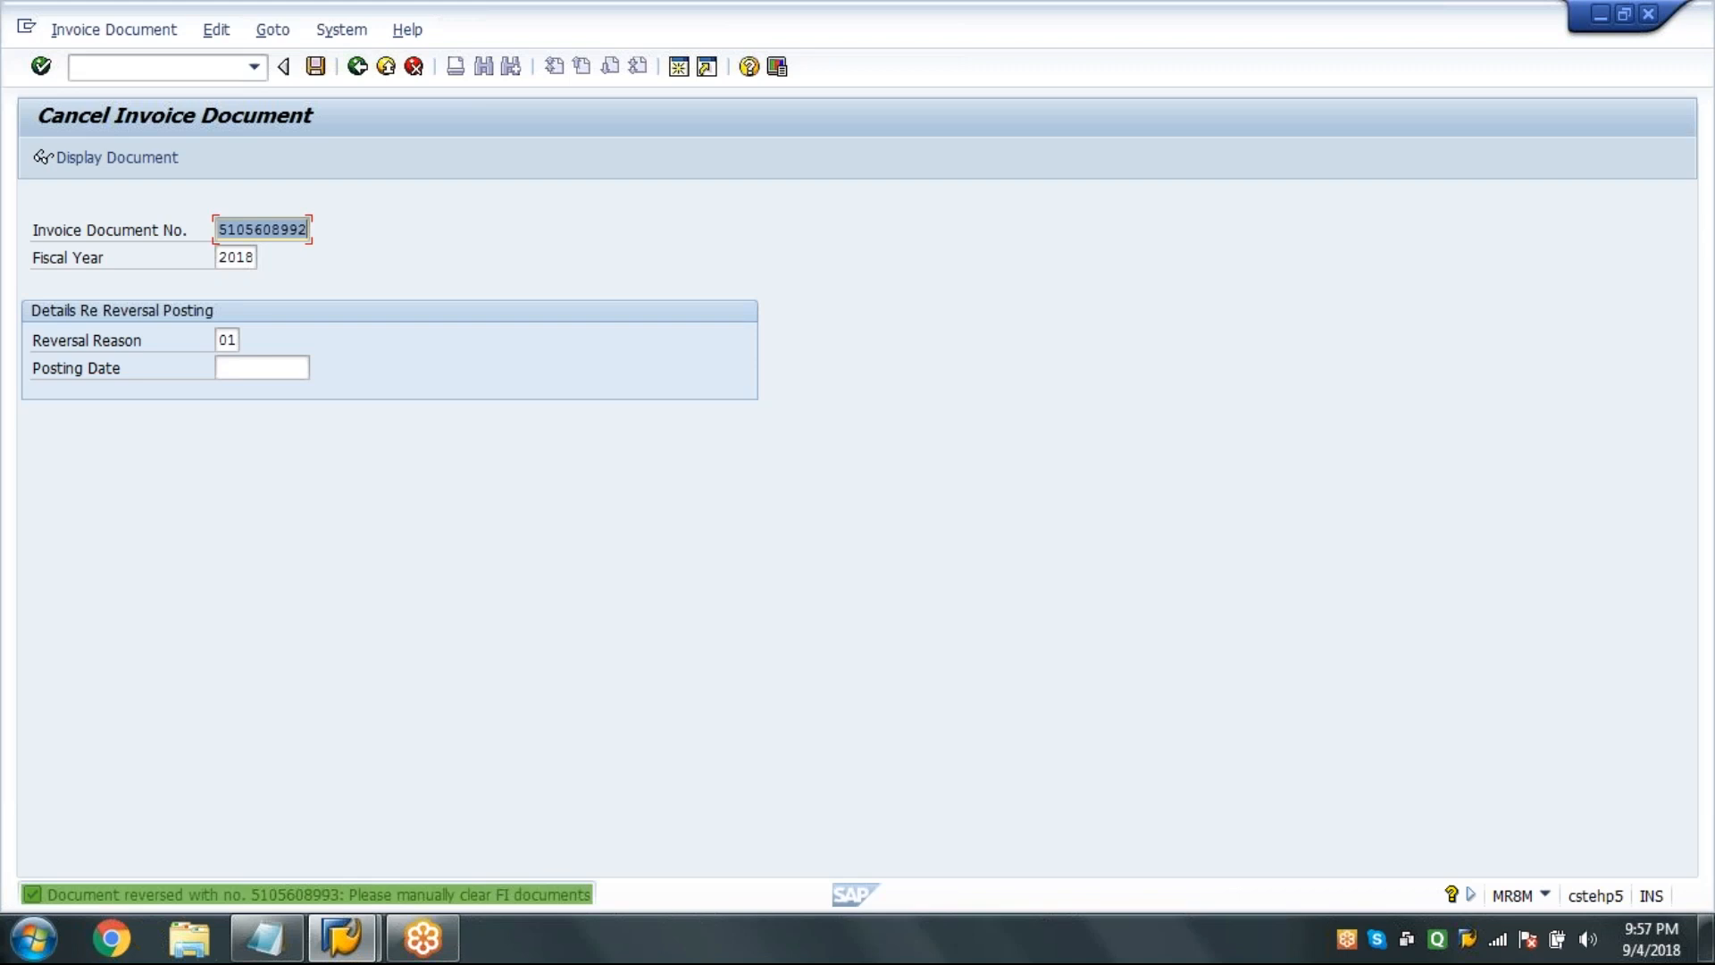
left_click(356, 72)
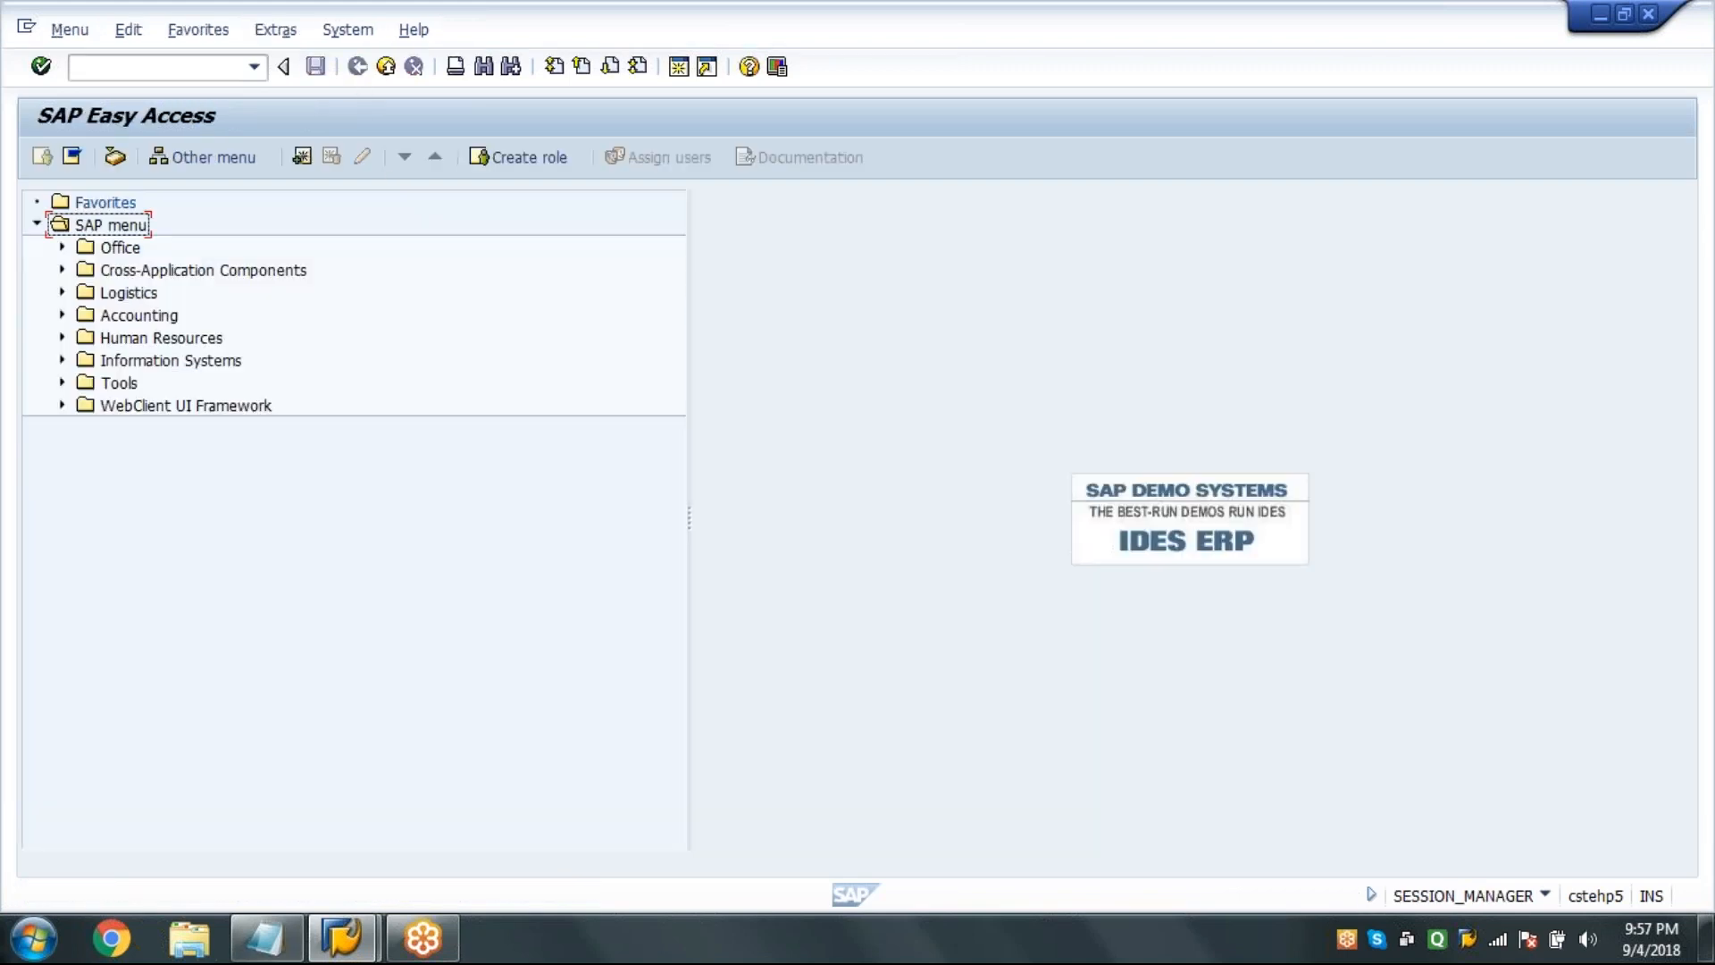
Start a new incoming invoice in transaction MIRO with invoice date 04.09.2018.
left_click(197, 69)
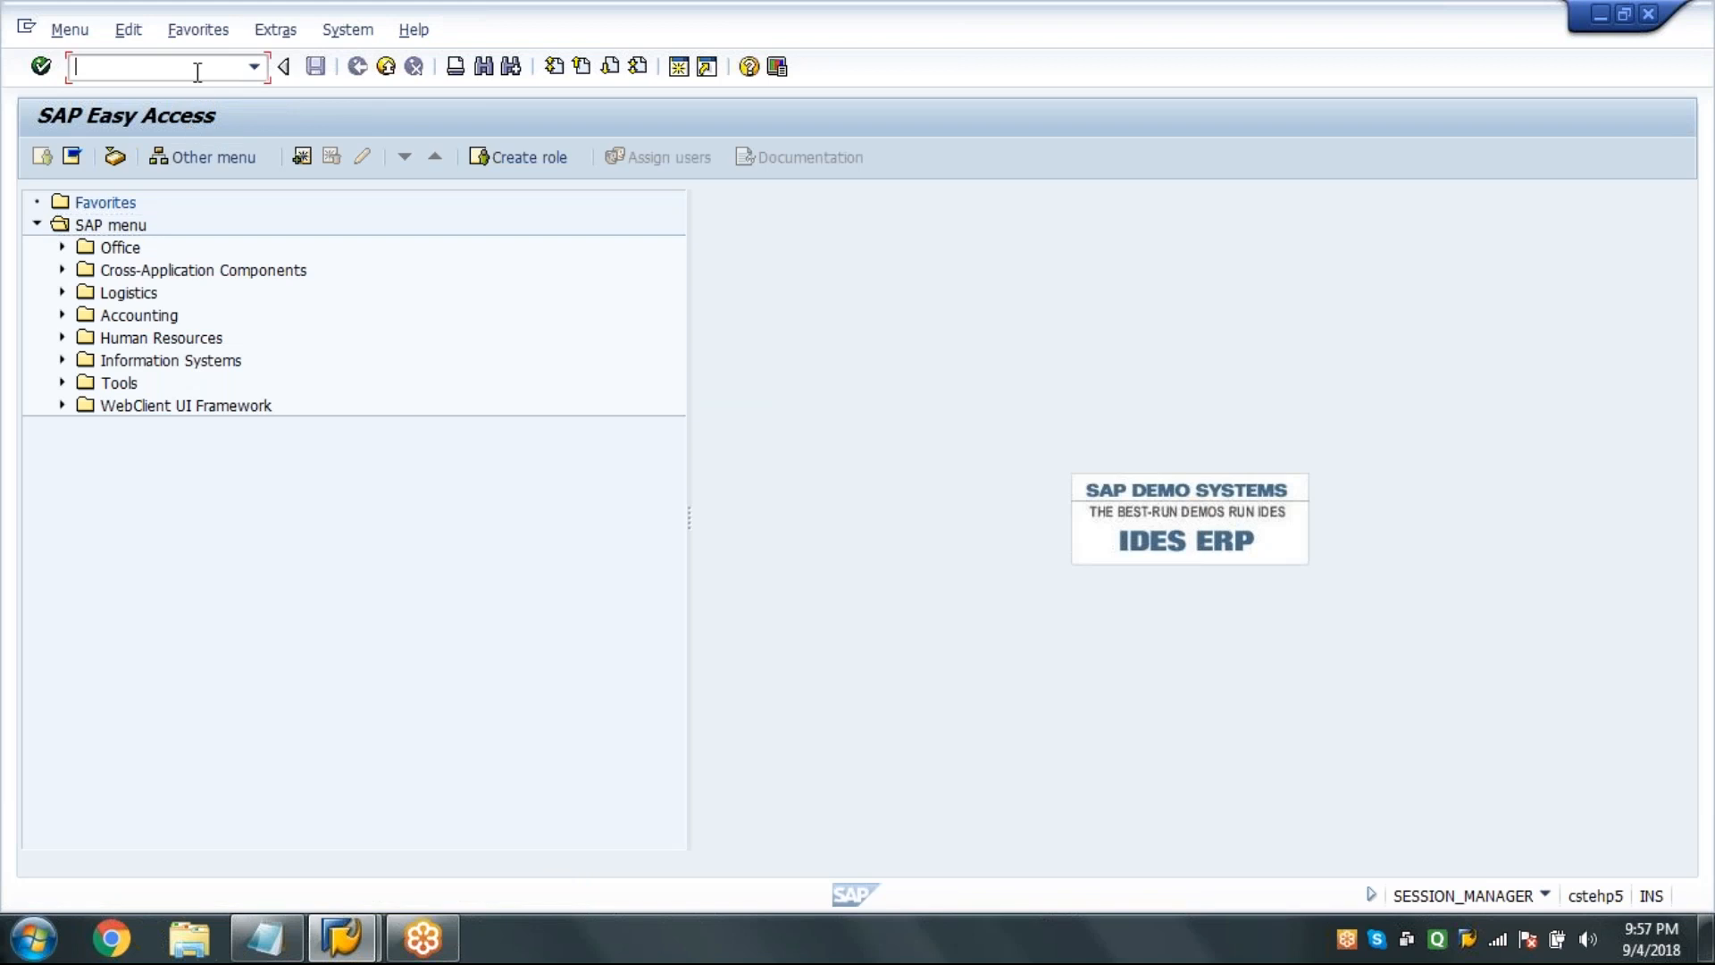
type("MIRO")
key("Return")
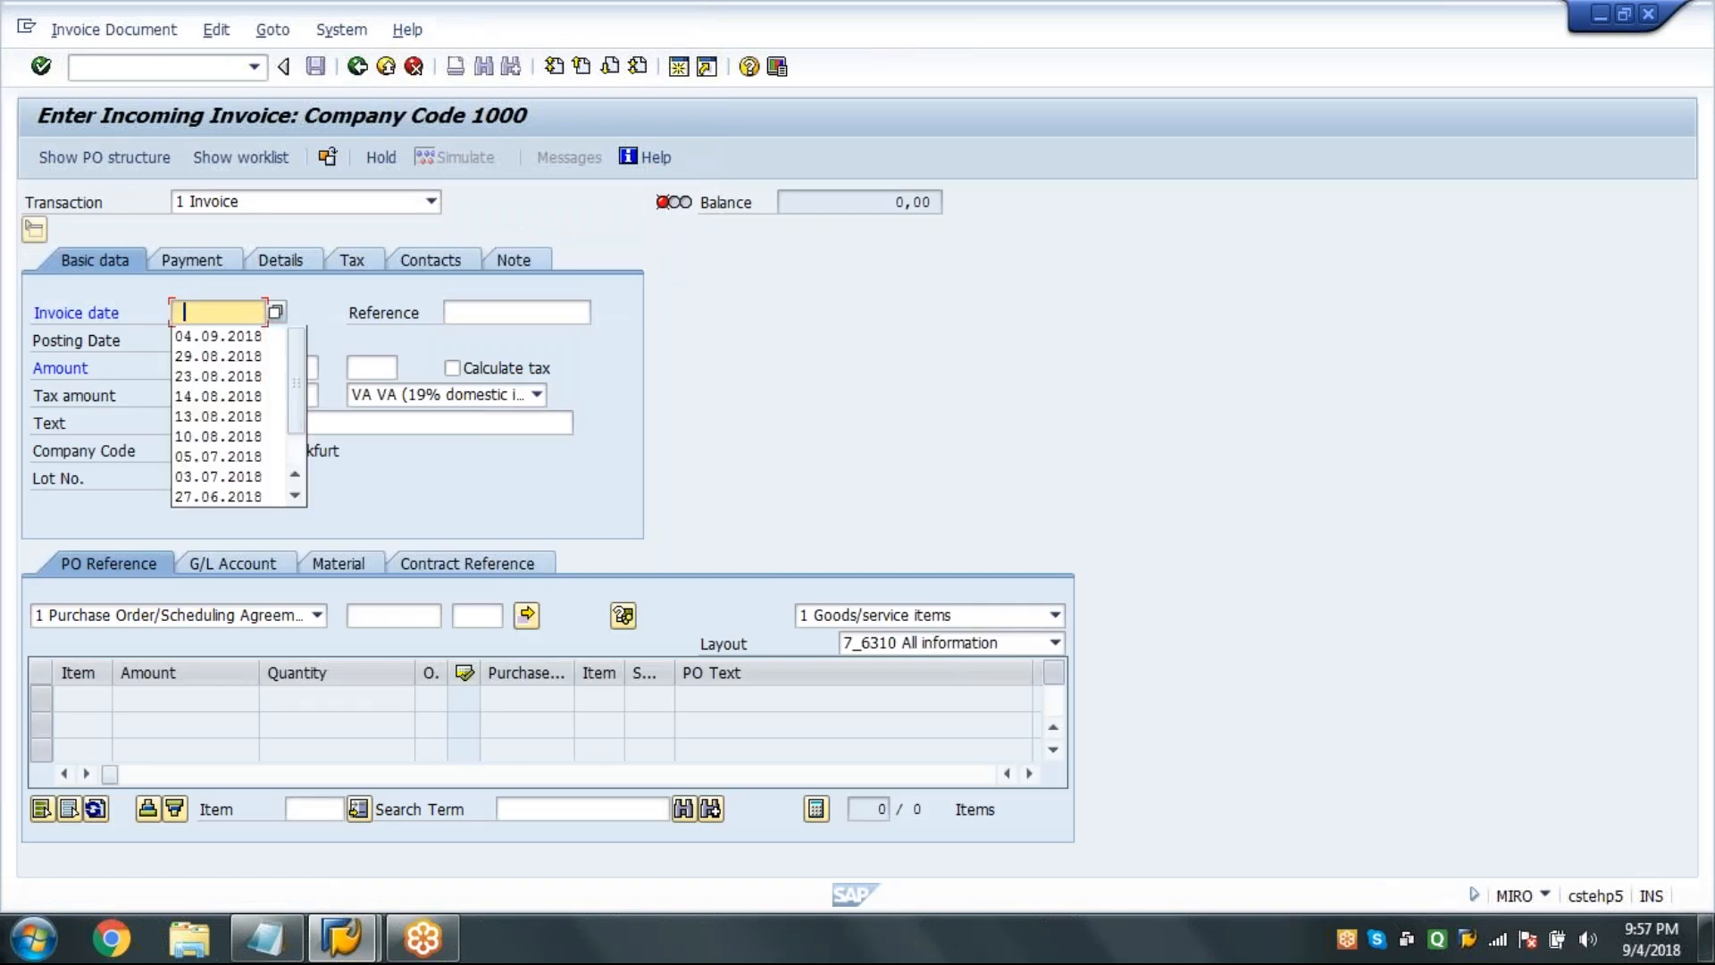
key("Down")
key("Return")
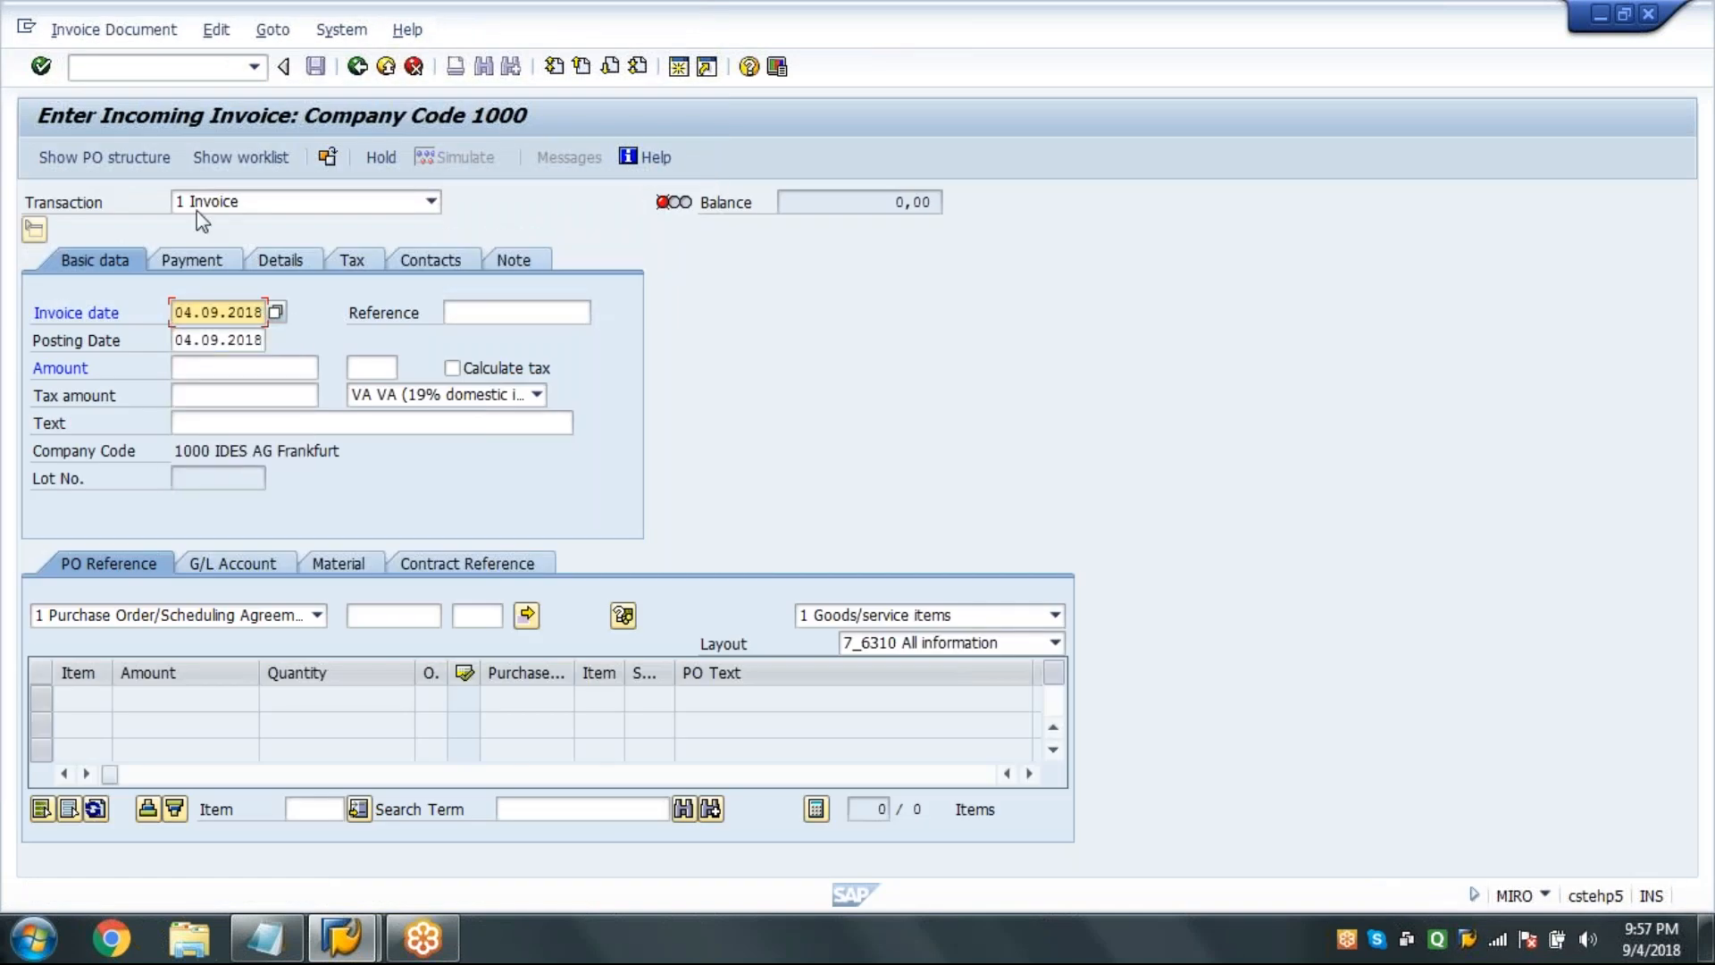
Set the tax code to 0I (Input tax 0%) and load the Casings purchase order as the invoice's PO reference.
left_click(398, 401)
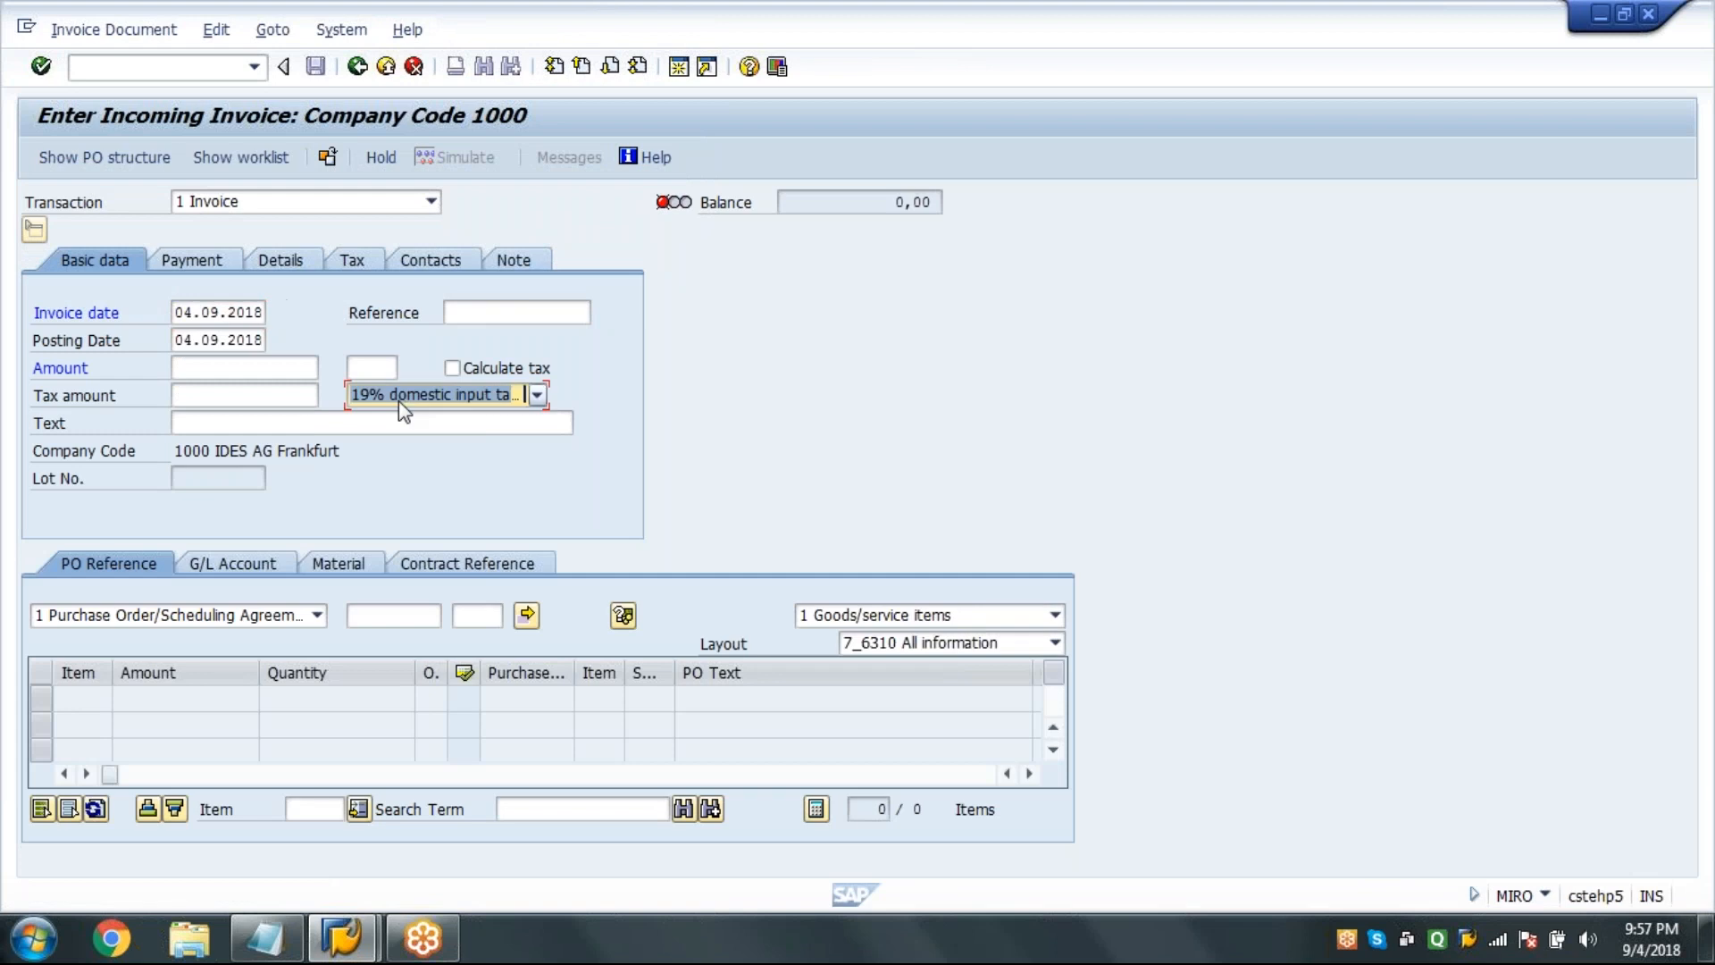
left_click(398, 460)
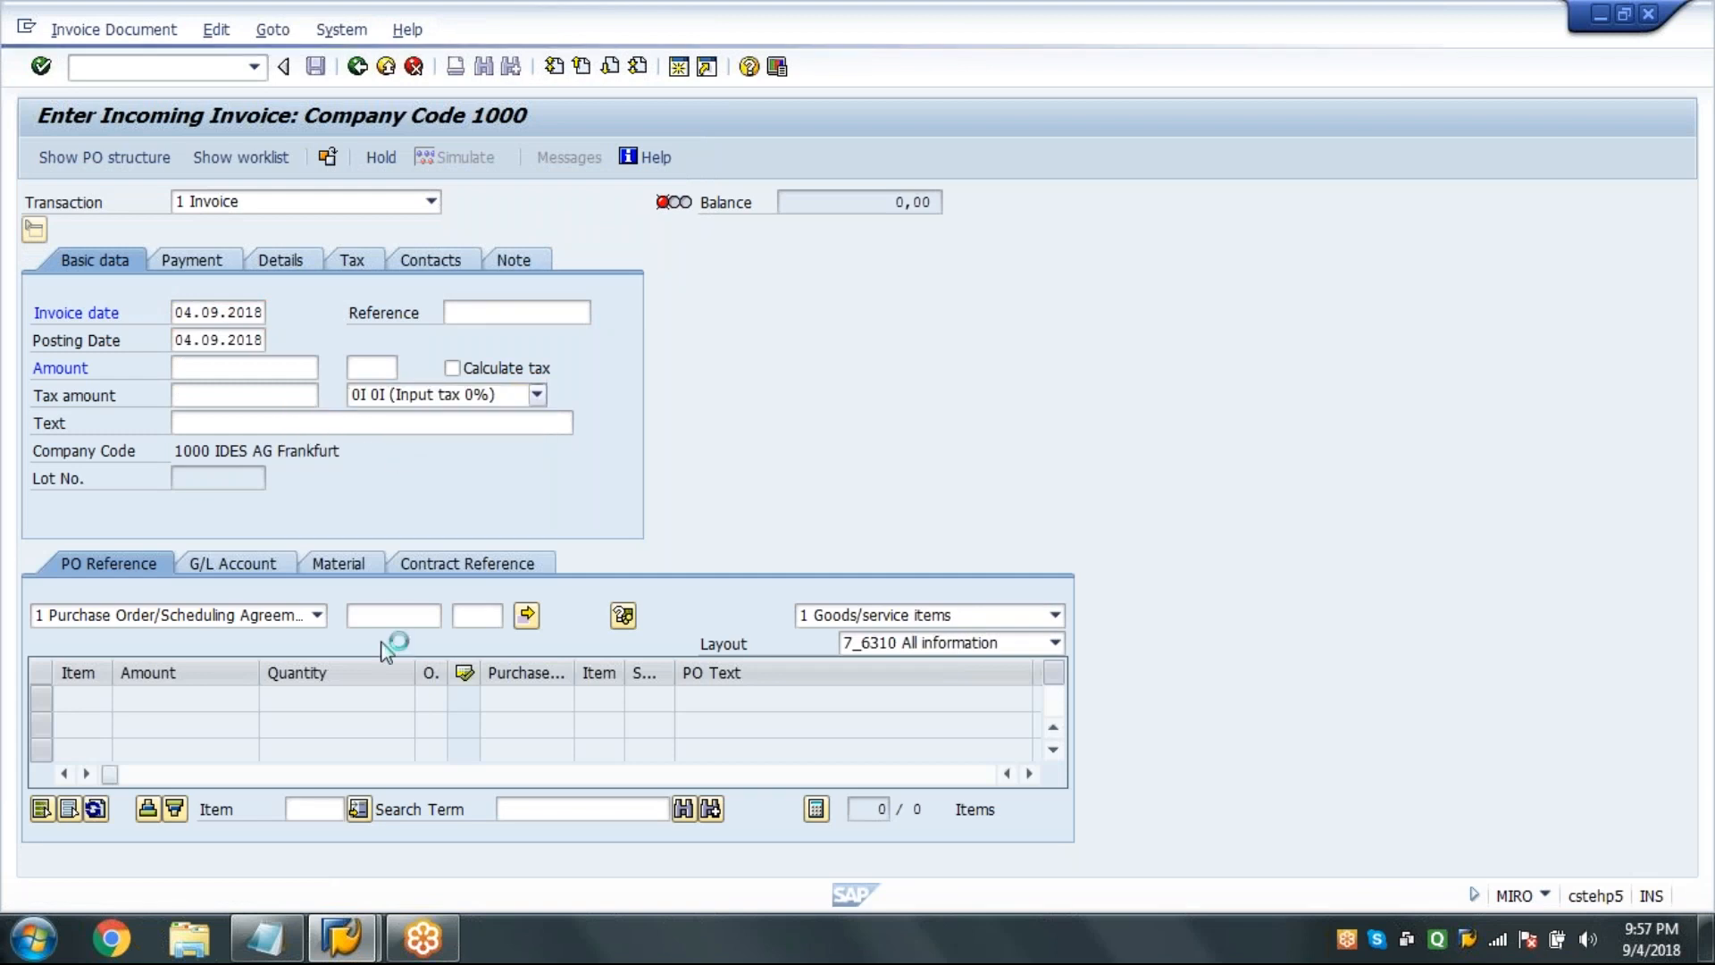
left_click(379, 617)
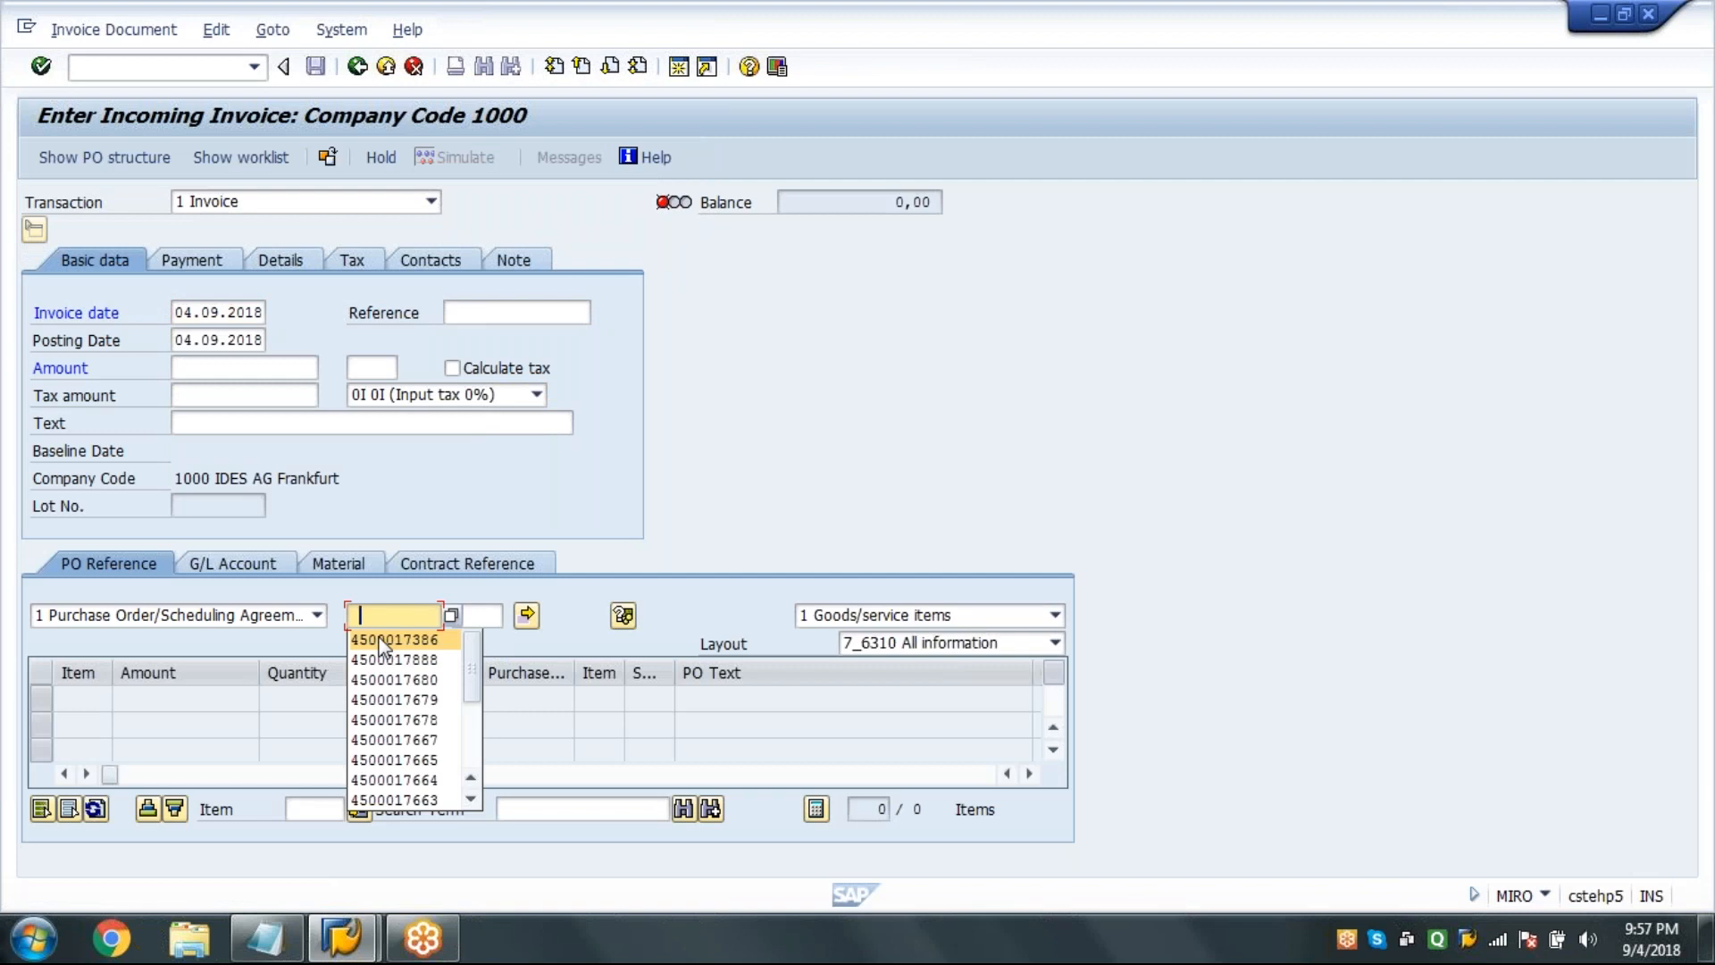
left_click(379, 638)
key("Return")
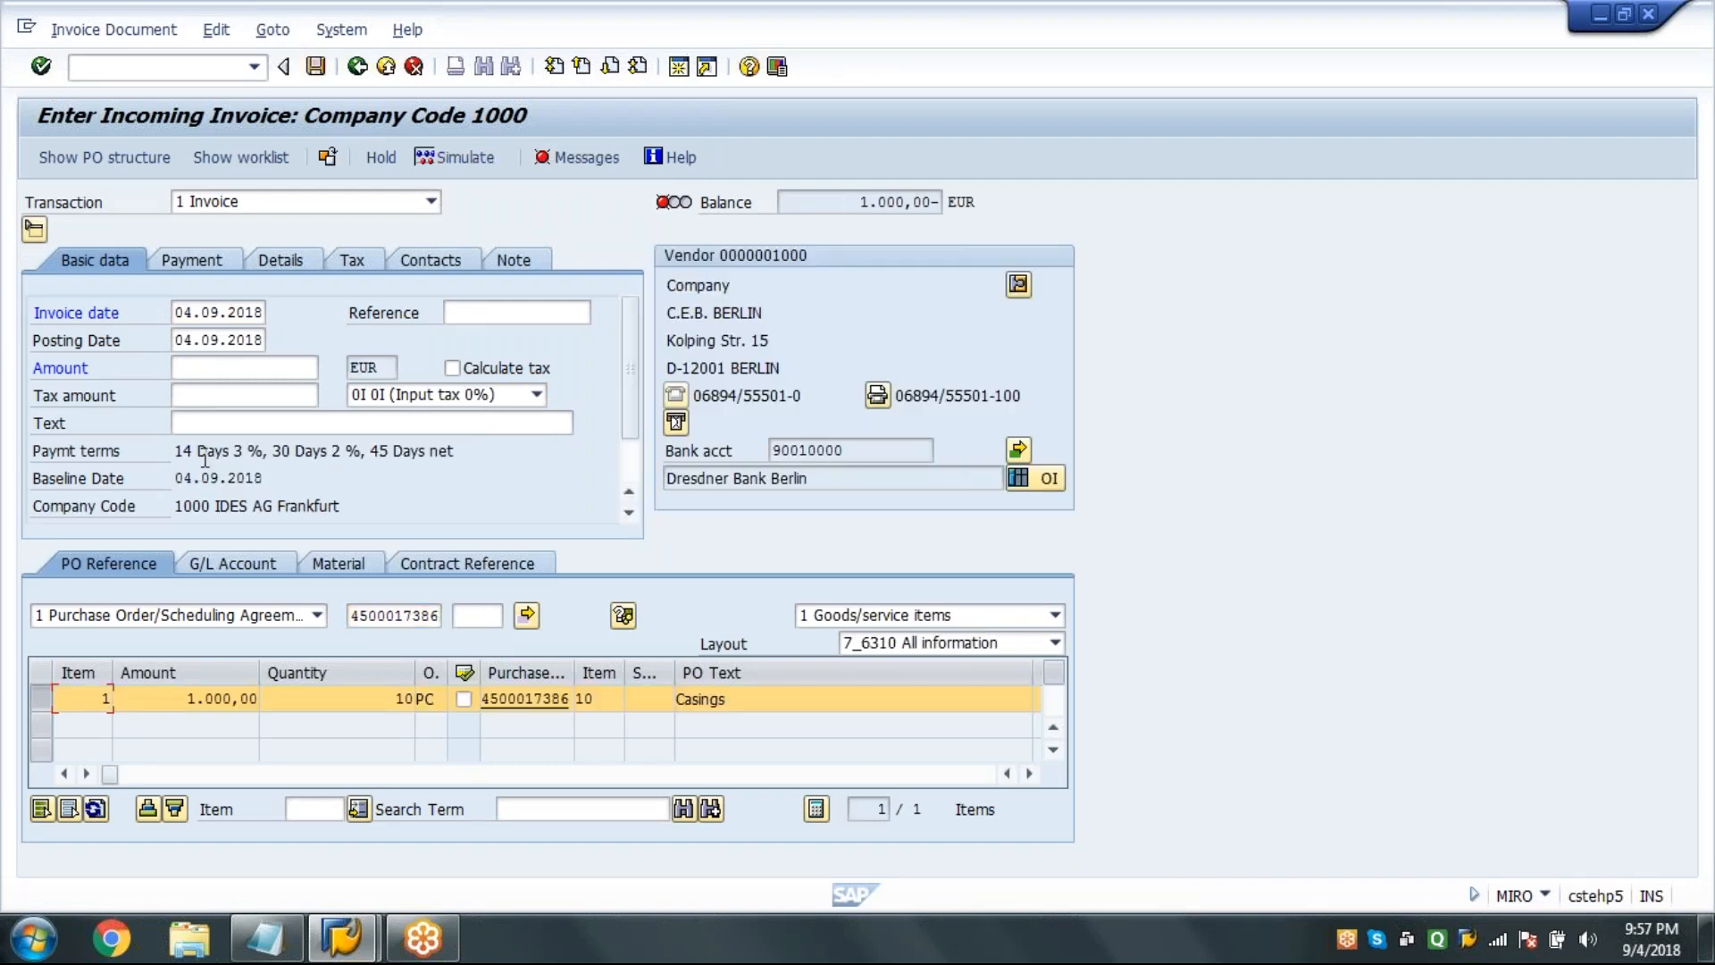
Enter an invoice amount of 1.000,00 EUR to match the Casings item and update the balance.
left_click(265, 368)
type("1")
left_click(255, 393)
key("Return")
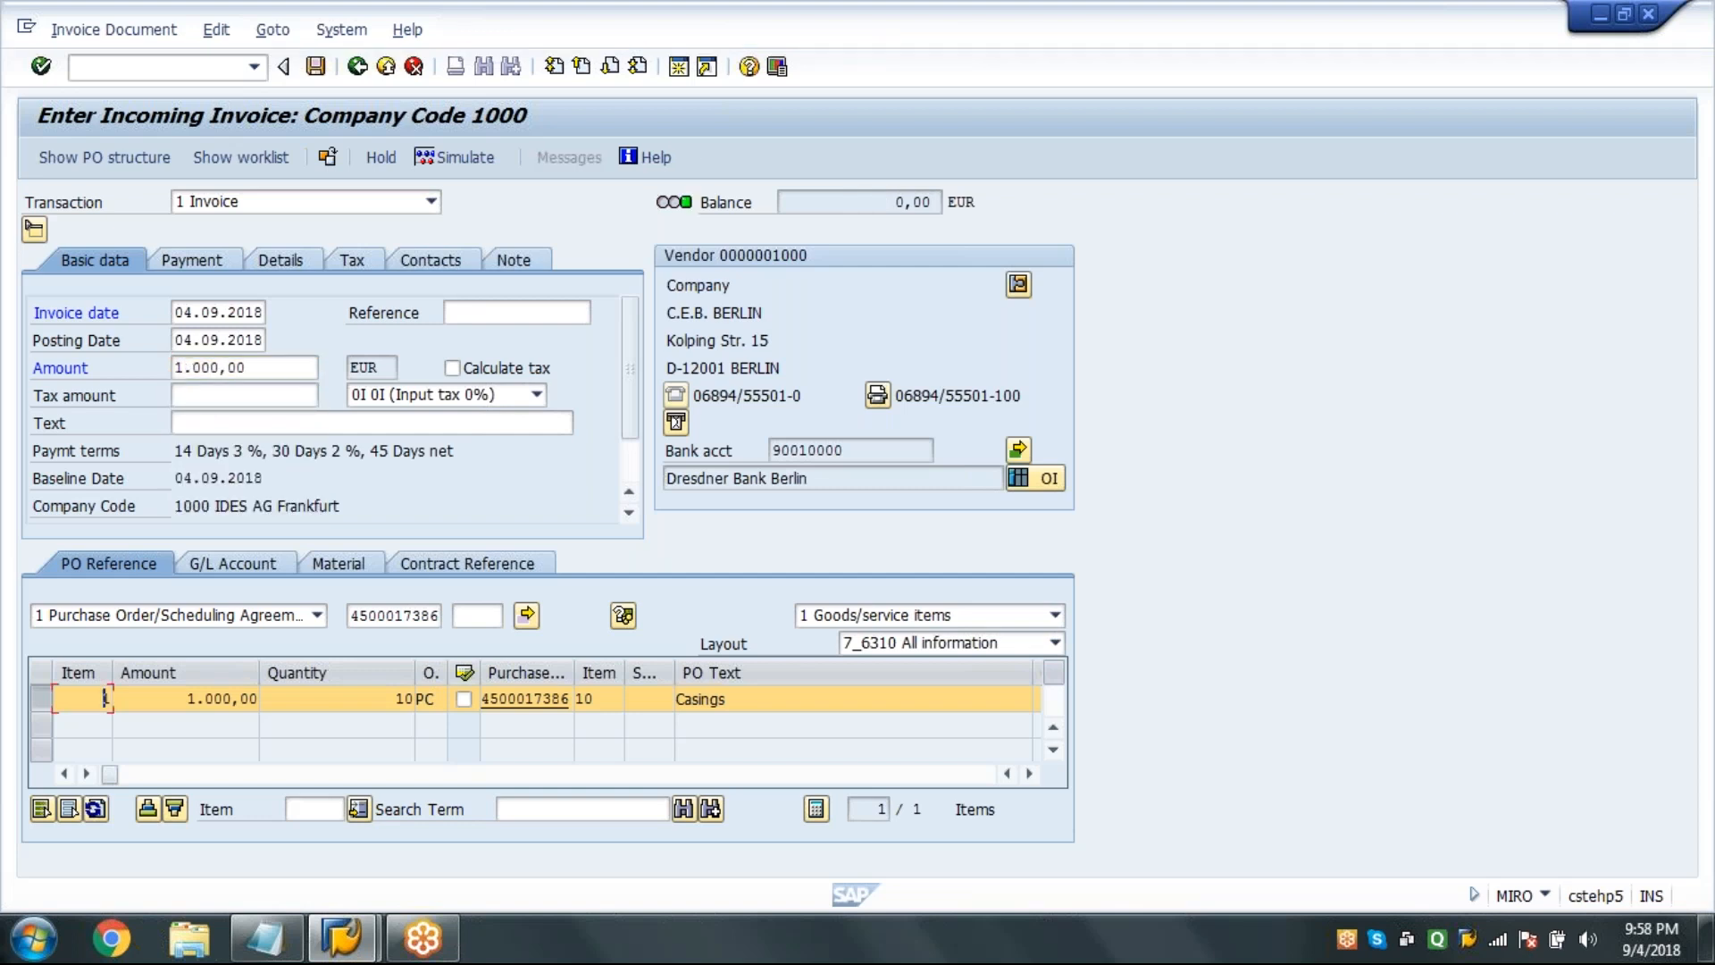
Set the invoice's payment block to A (Blocked for payment), post the invoice, and return to SAP Easy Access.
left_click(232, 256)
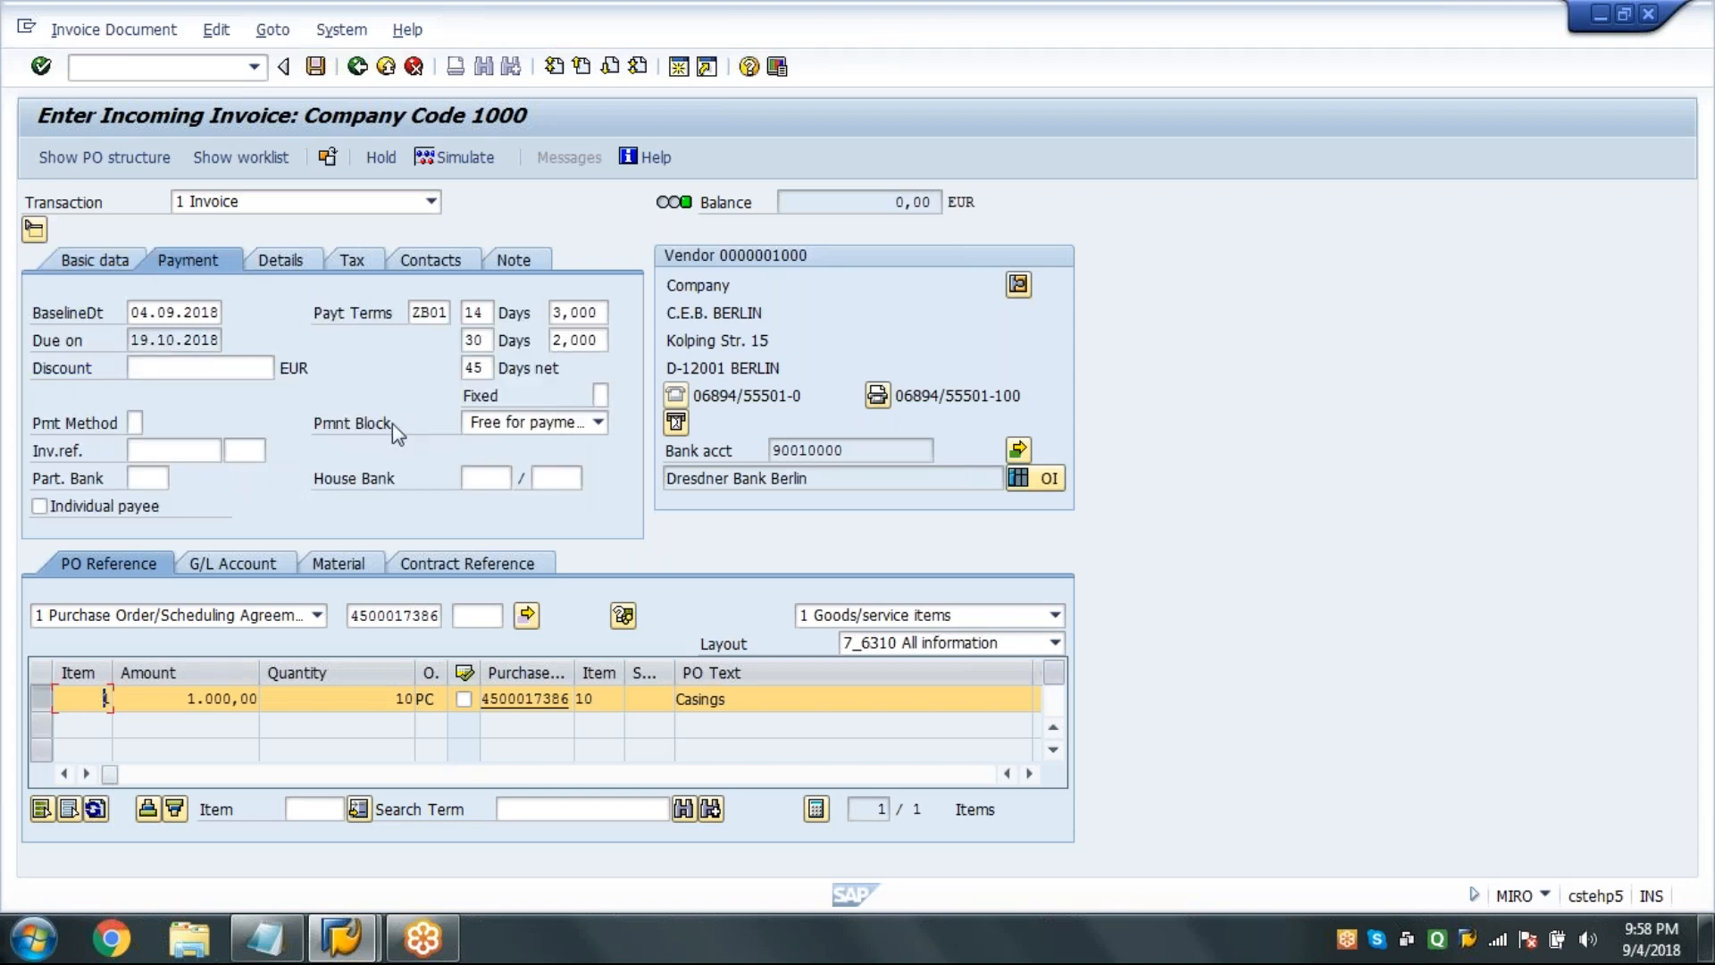
left_click(474, 421)
left_click(479, 448)
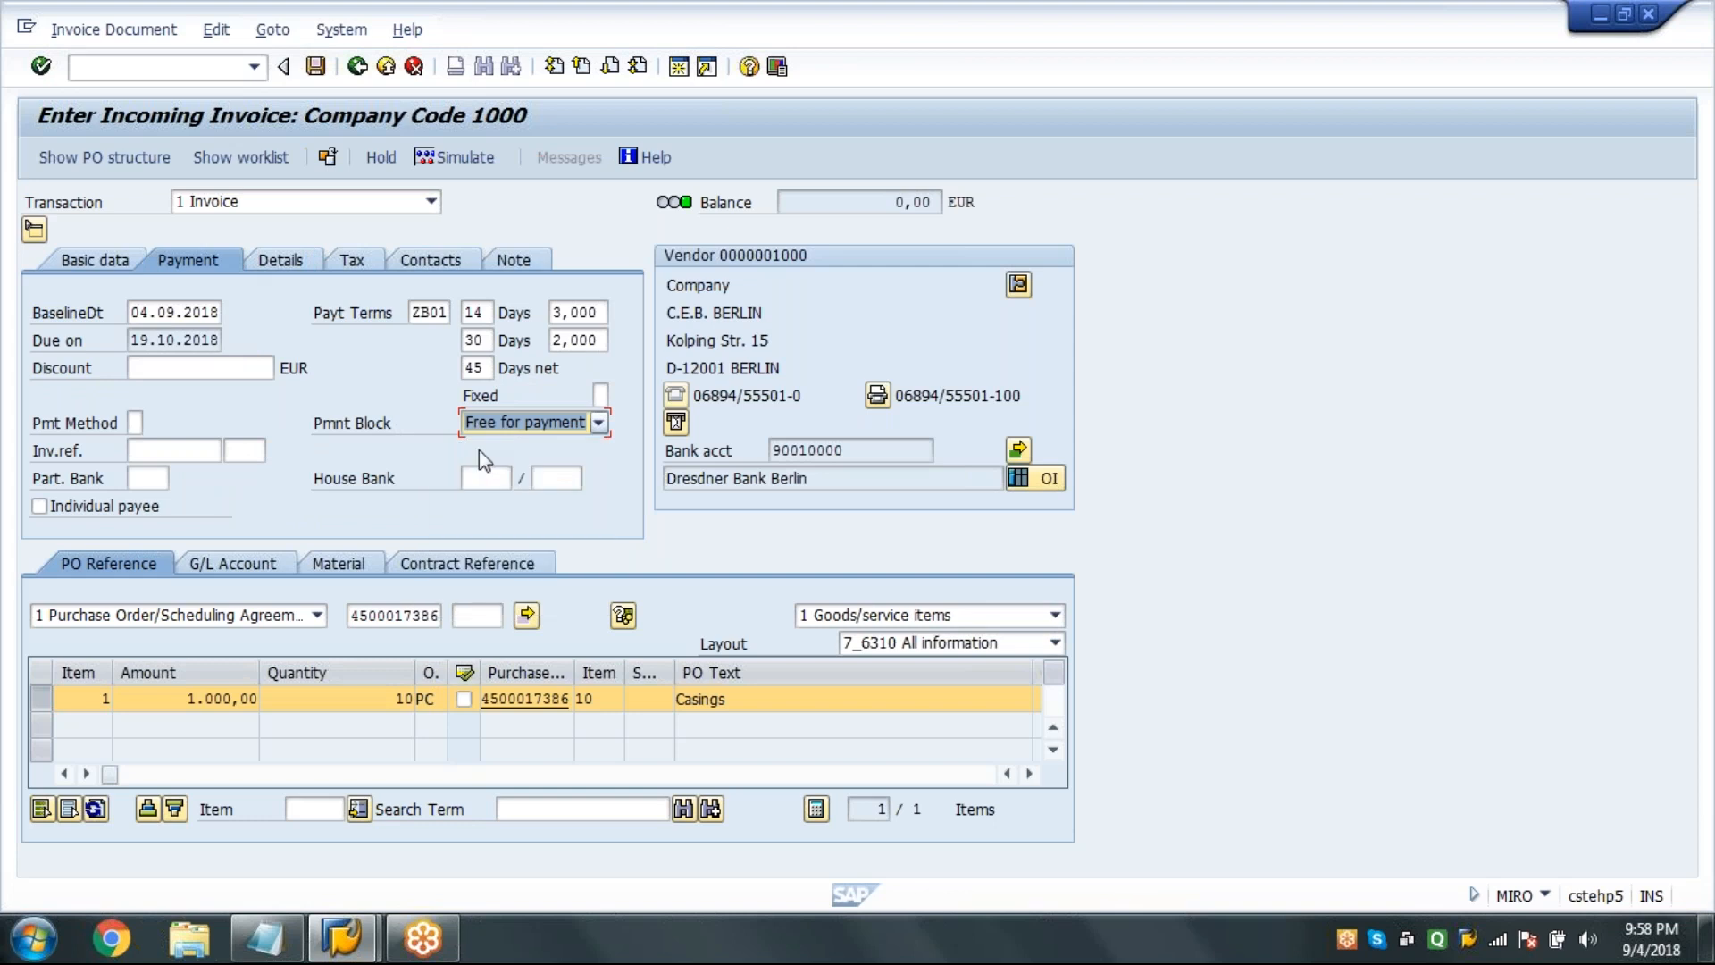
left_click(314, 311)
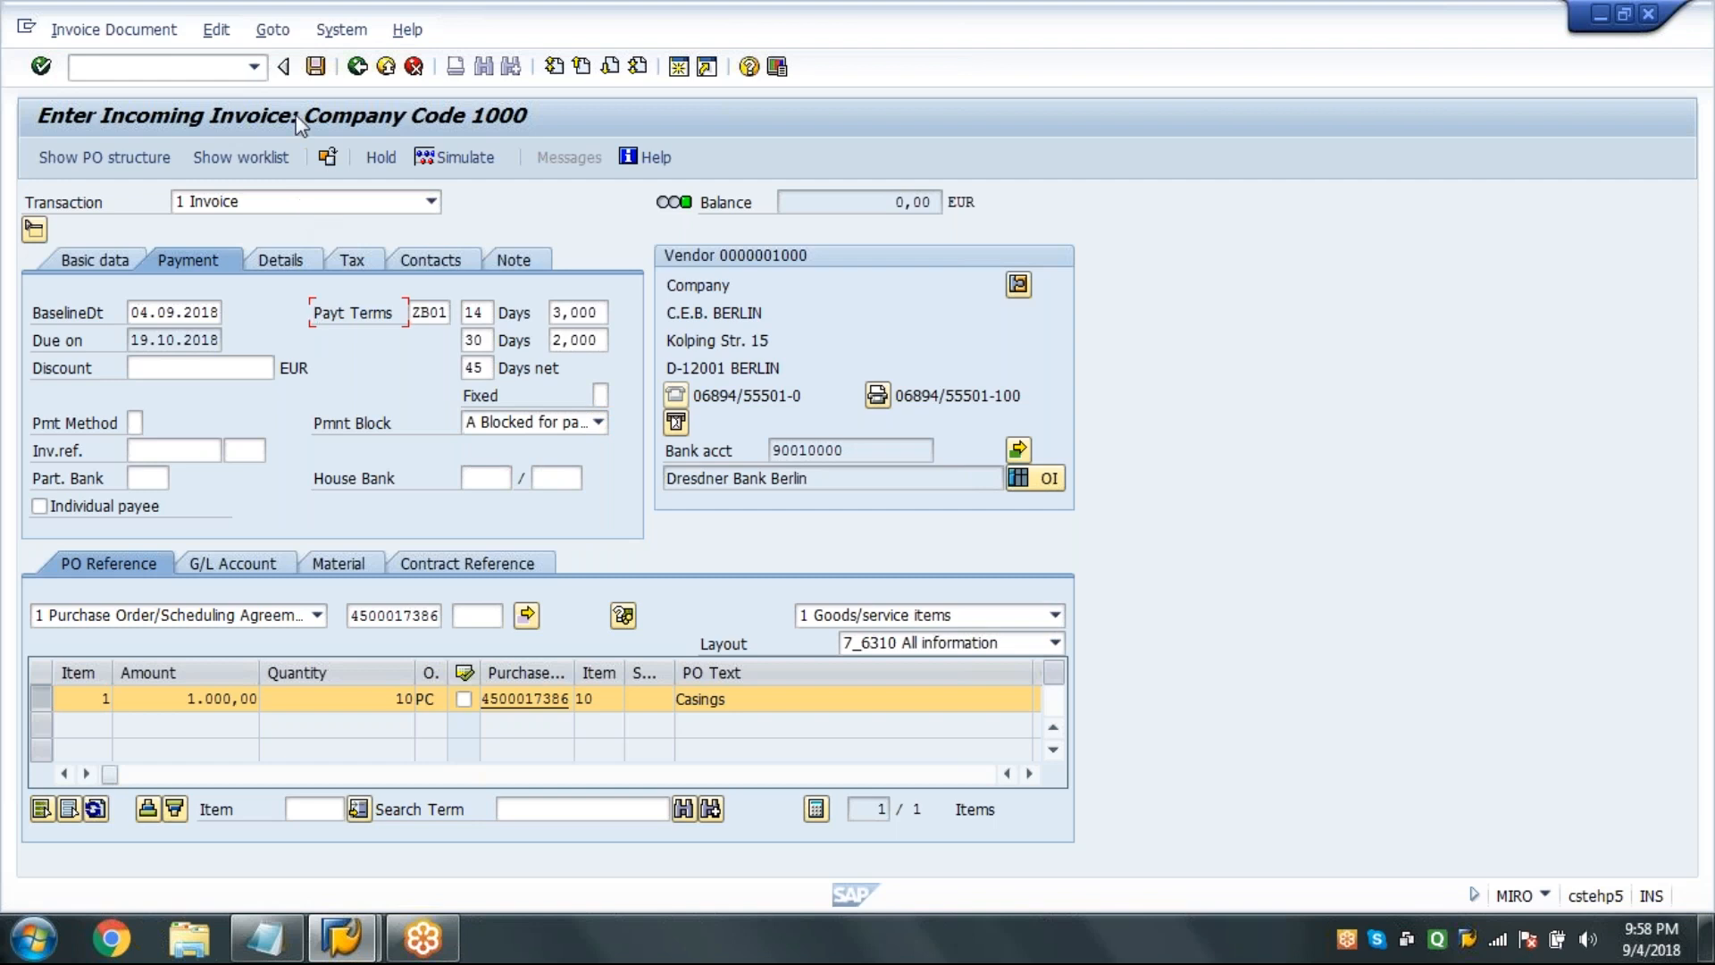
left_click(317, 67)
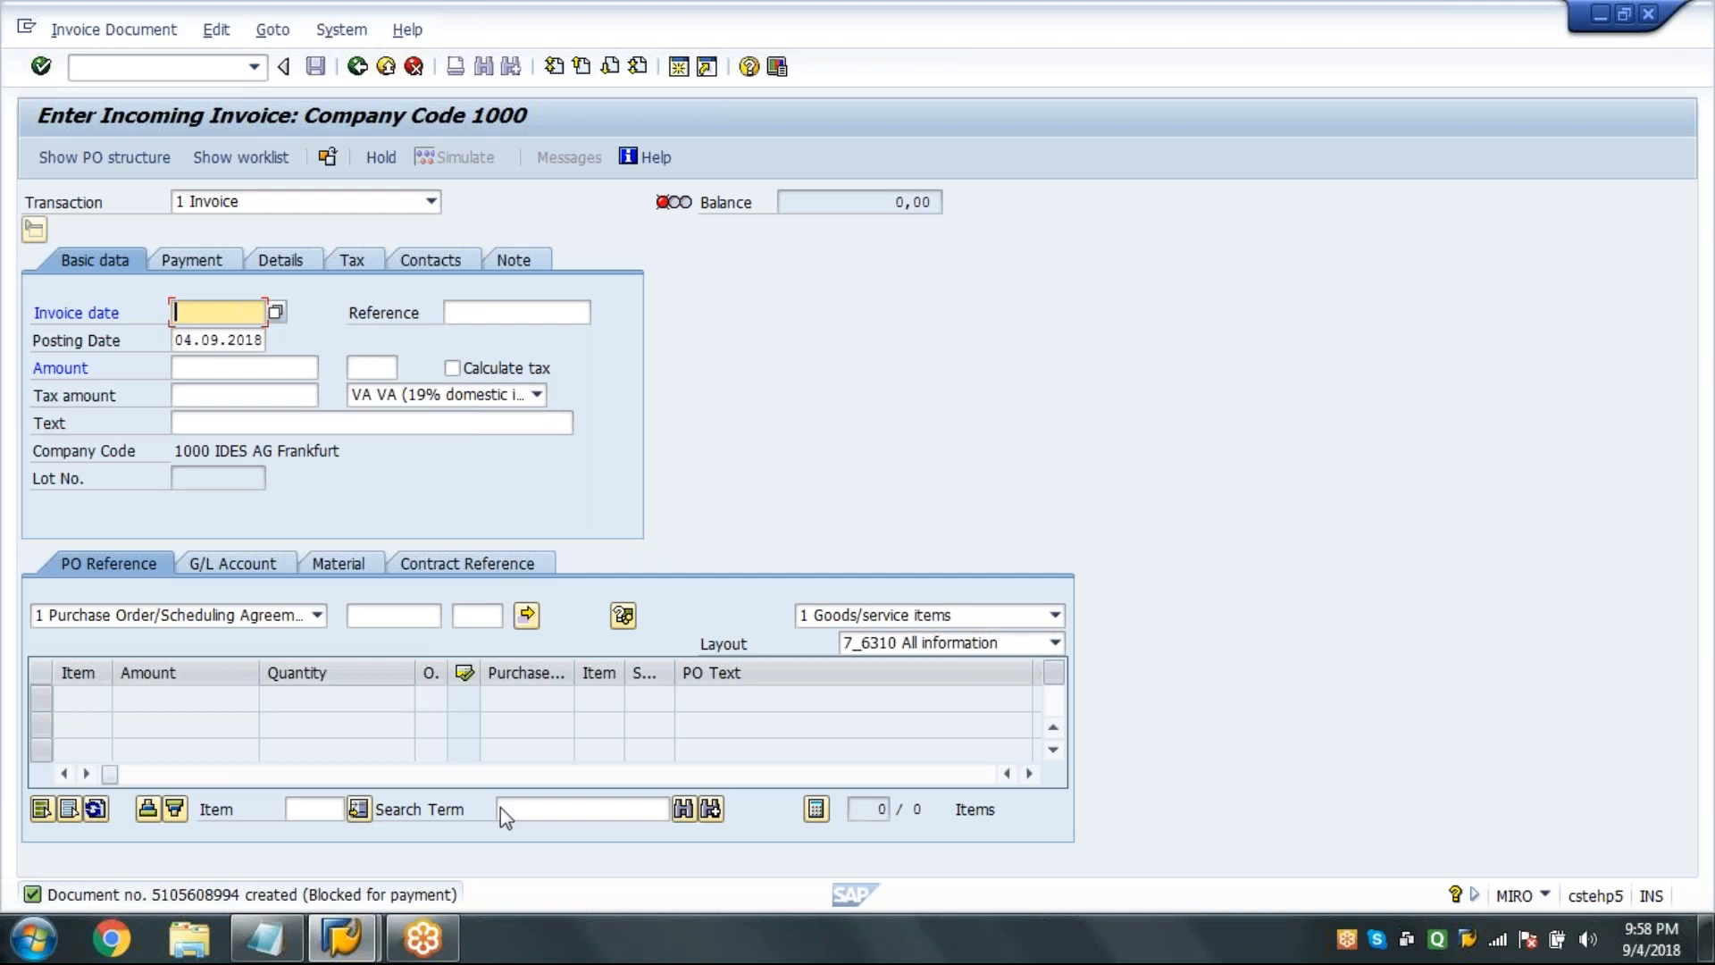
left_click(357, 66)
Switch to Notepad, add the line "Release Invoice Document - MRBR" below the MR8M line, and return to SAP.
left_click(280, 959)
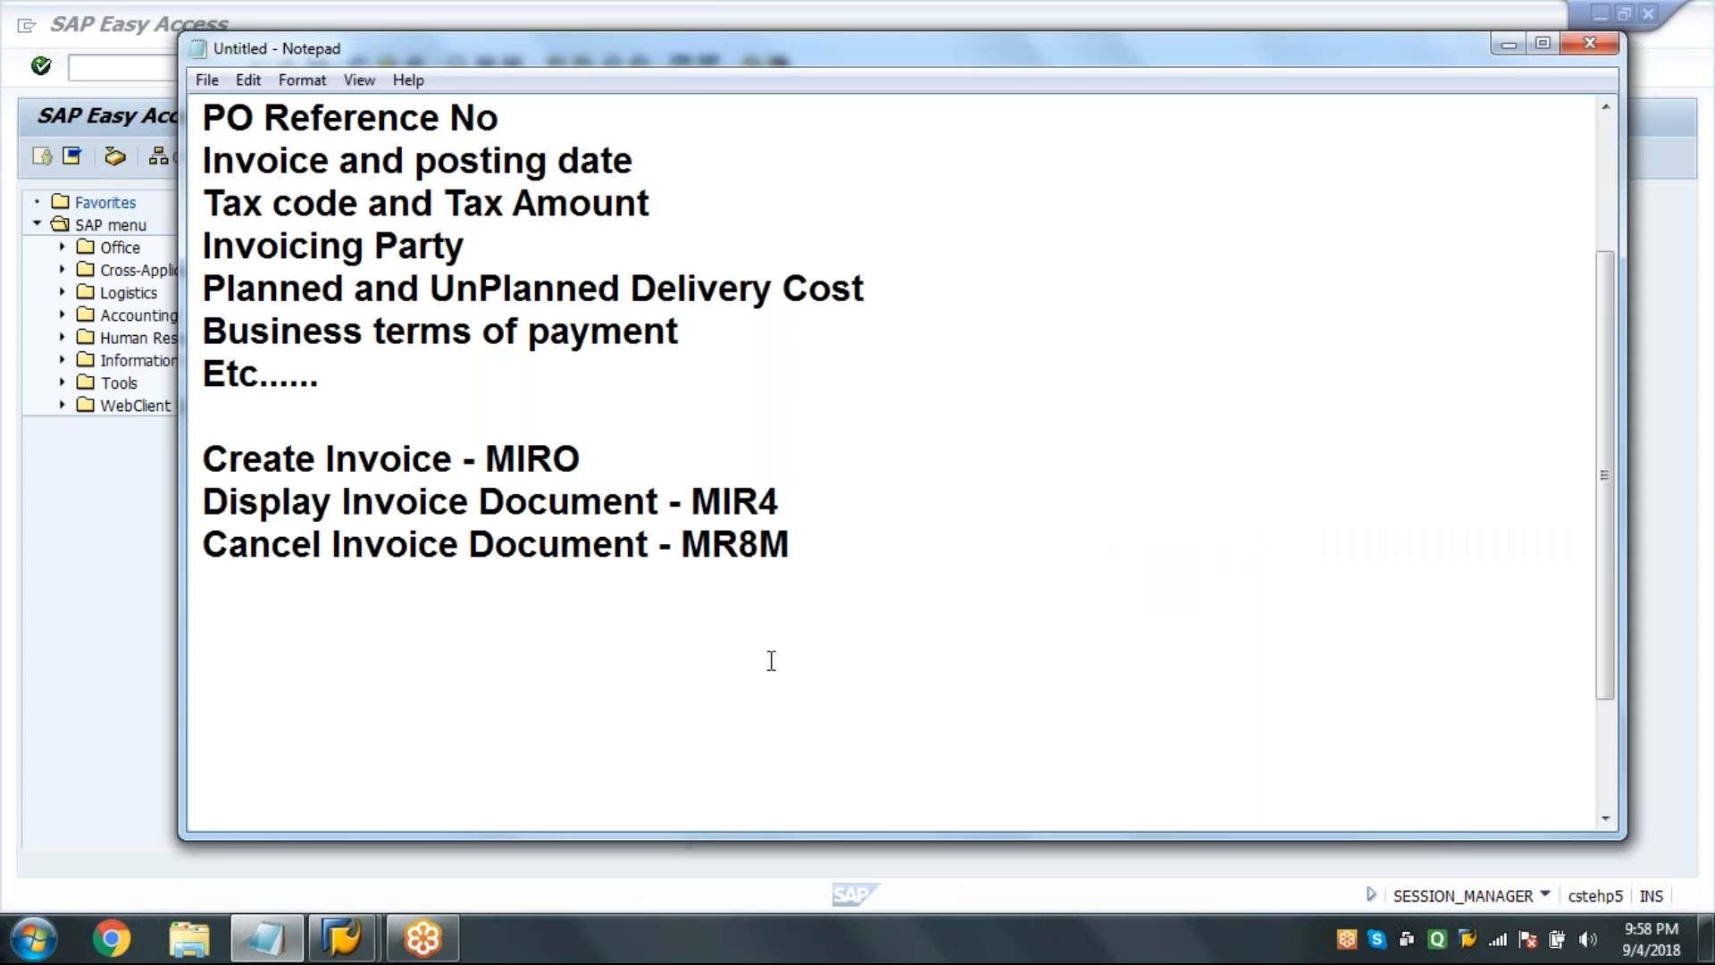
type("Relea")
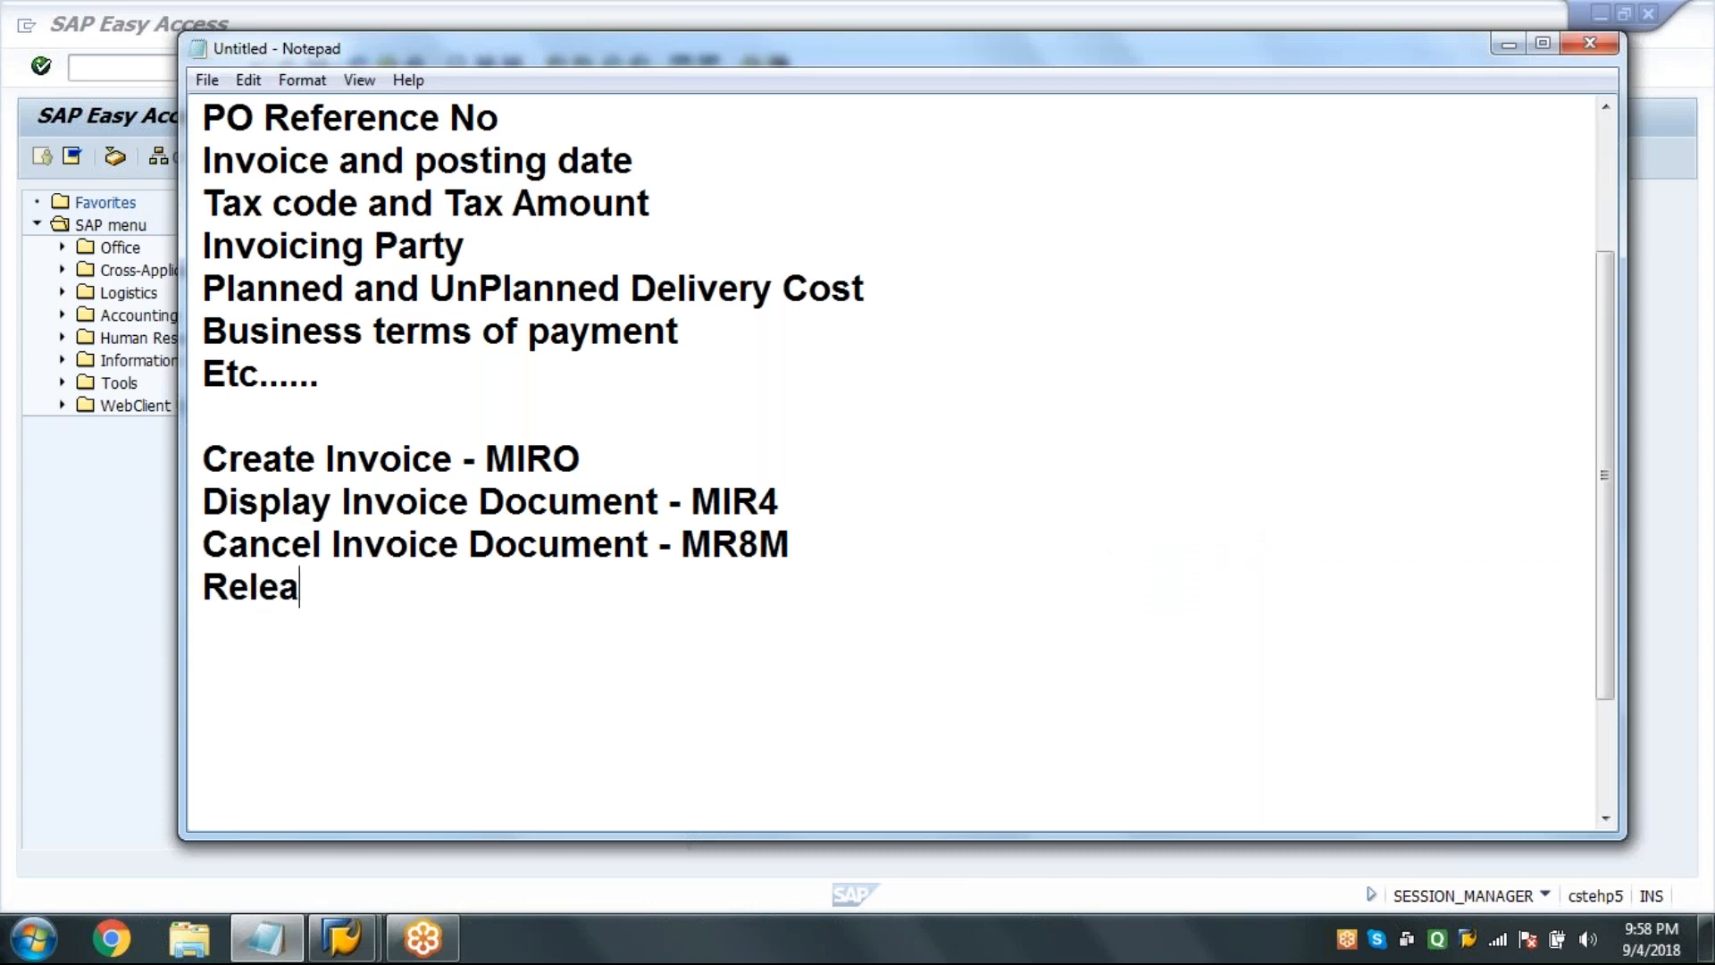
type("se Invo")
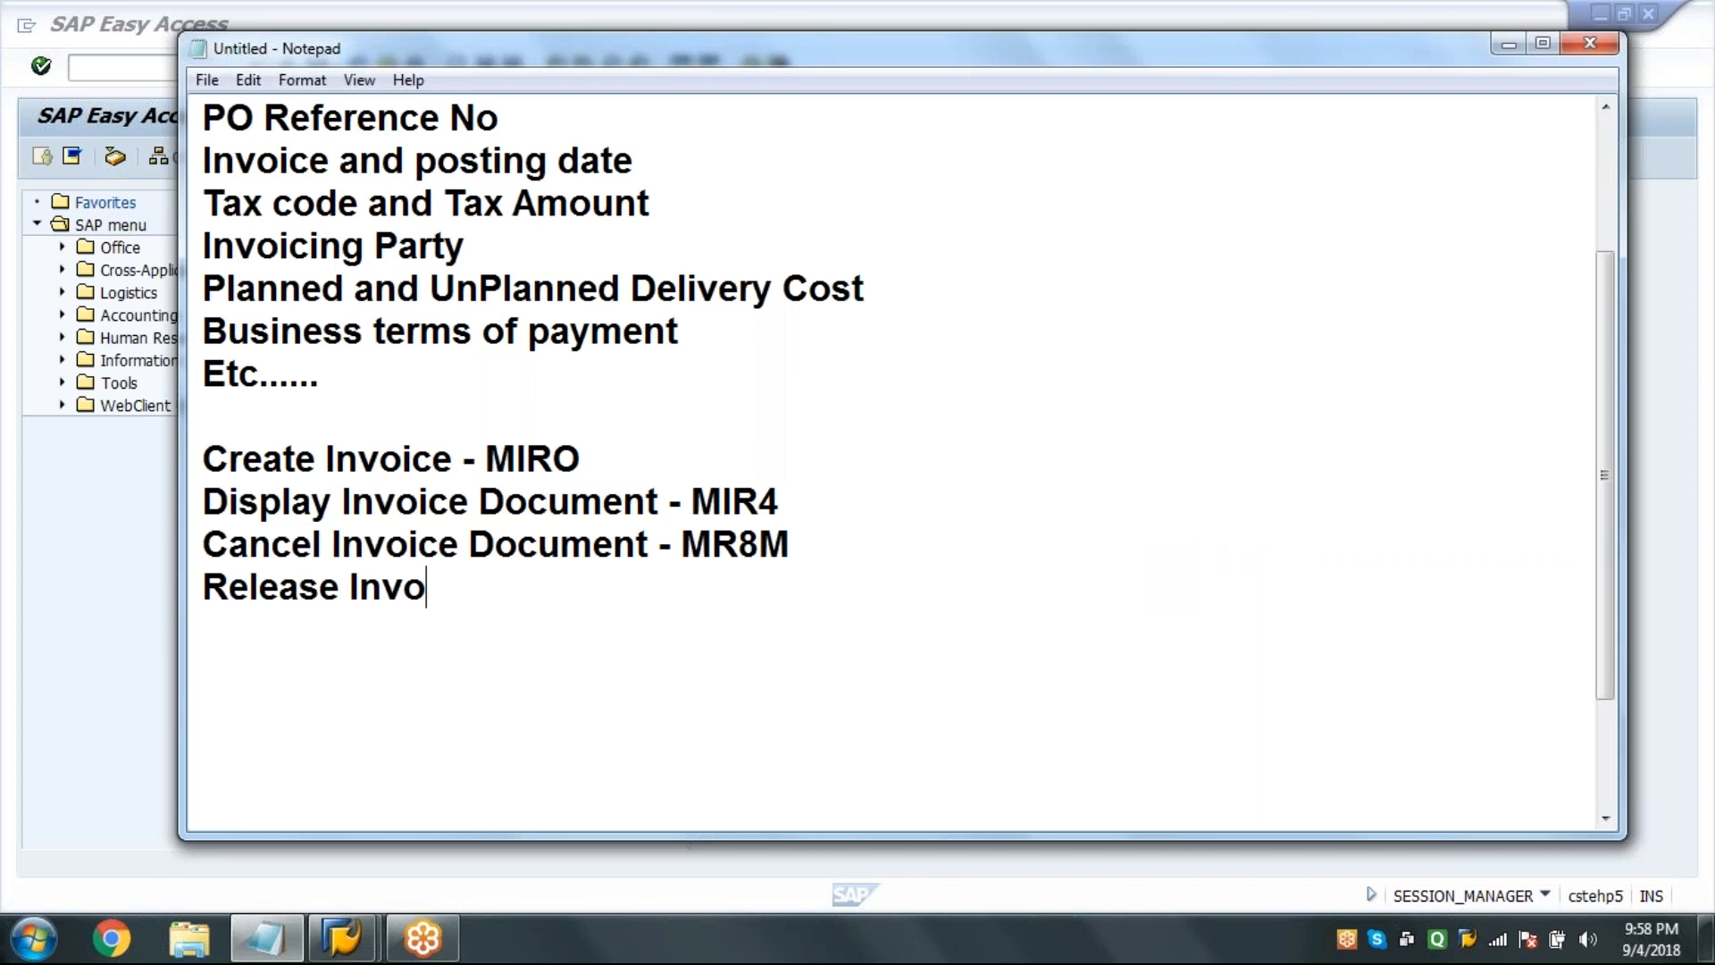
type("ice Docum")
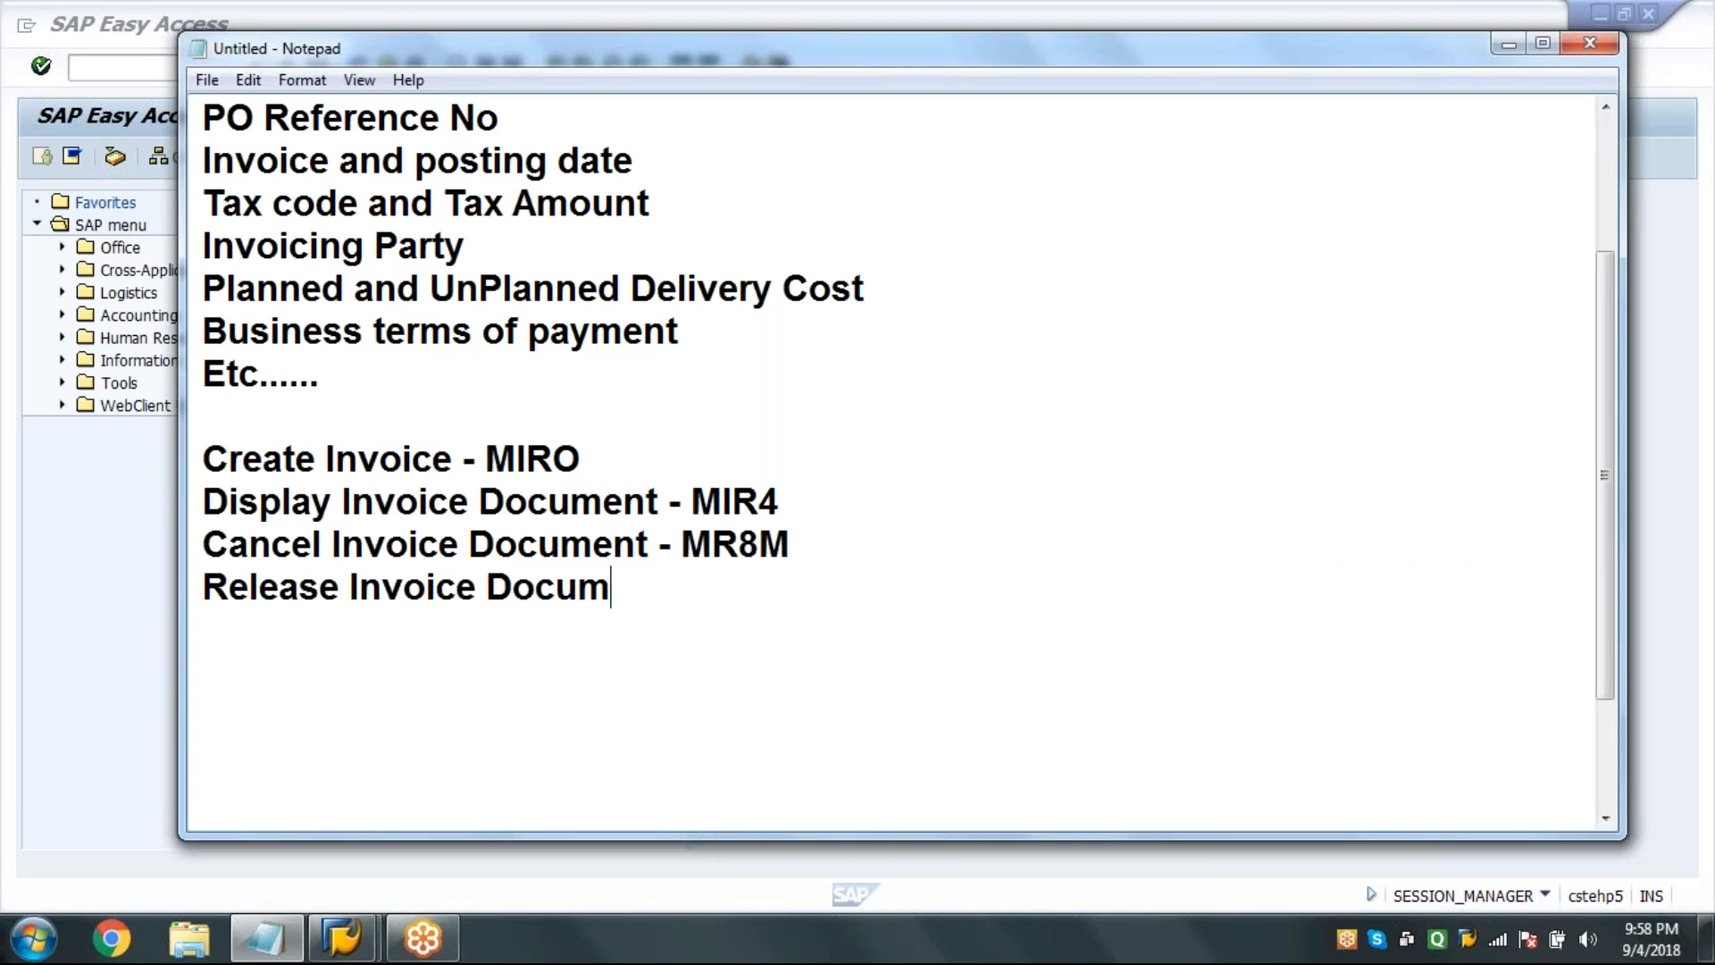
type("ent - M")
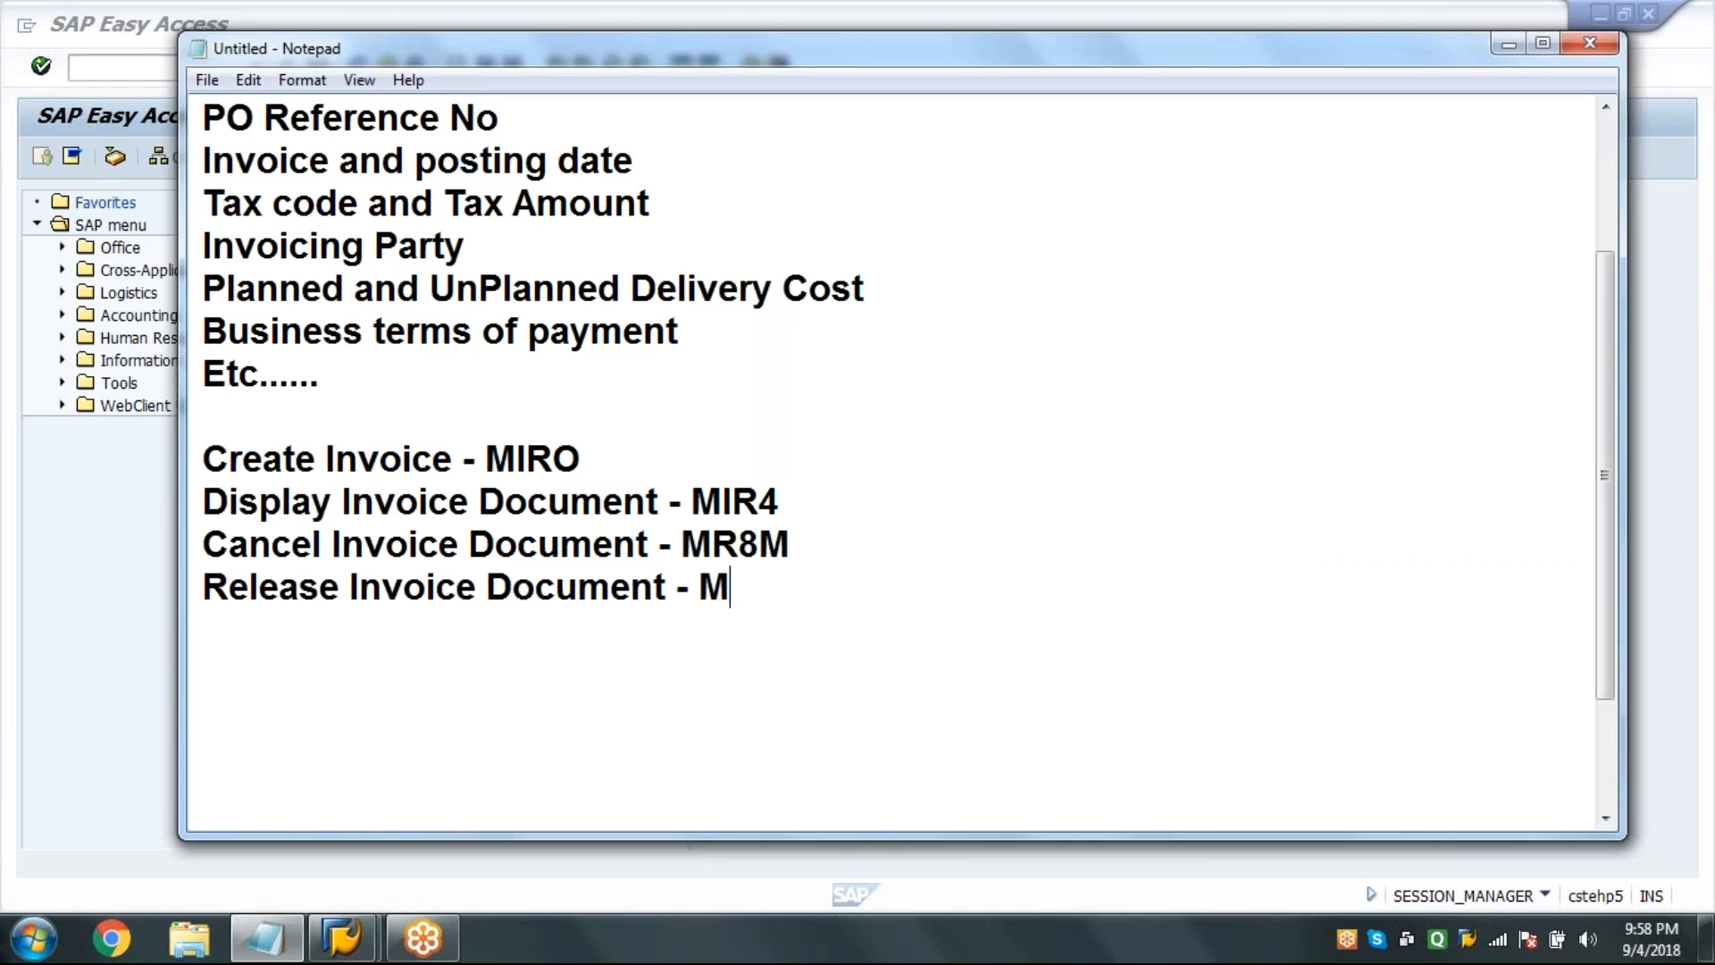
type("RBR")
key("Return")
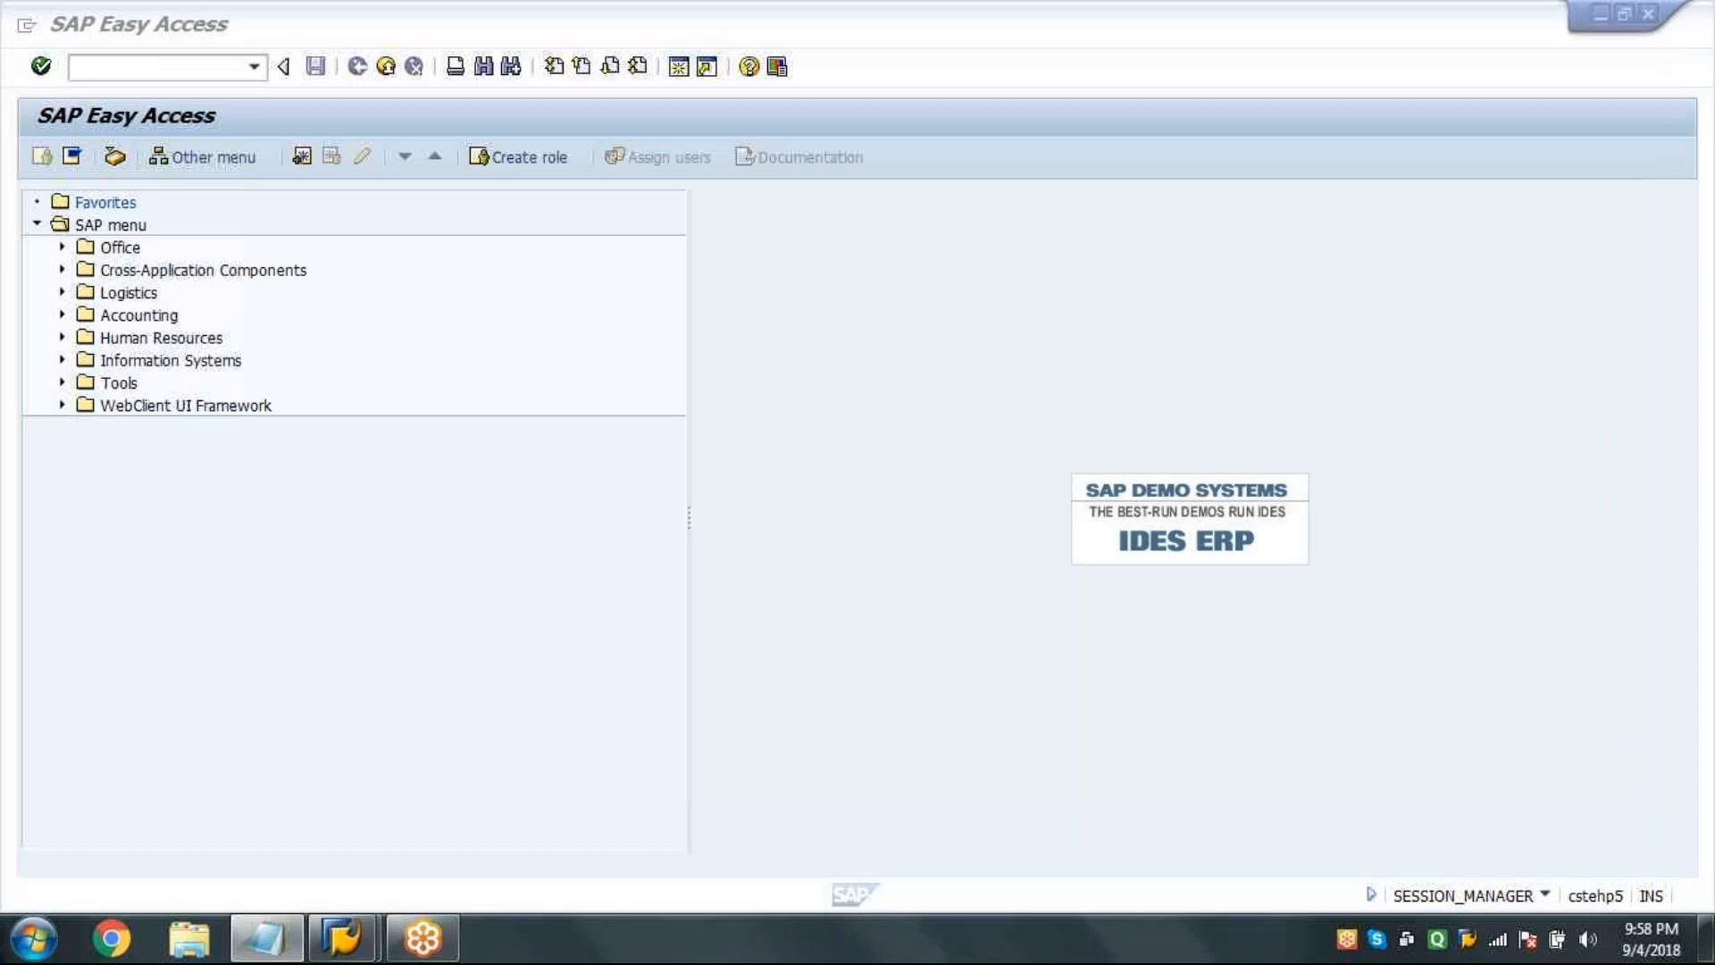
left_click(136, 388)
Start transaction MRBR and list the proposed blocked invoice using Release Manually and the Manual Payment Block procedure.
left_click(164, 65)
type("MRBR")
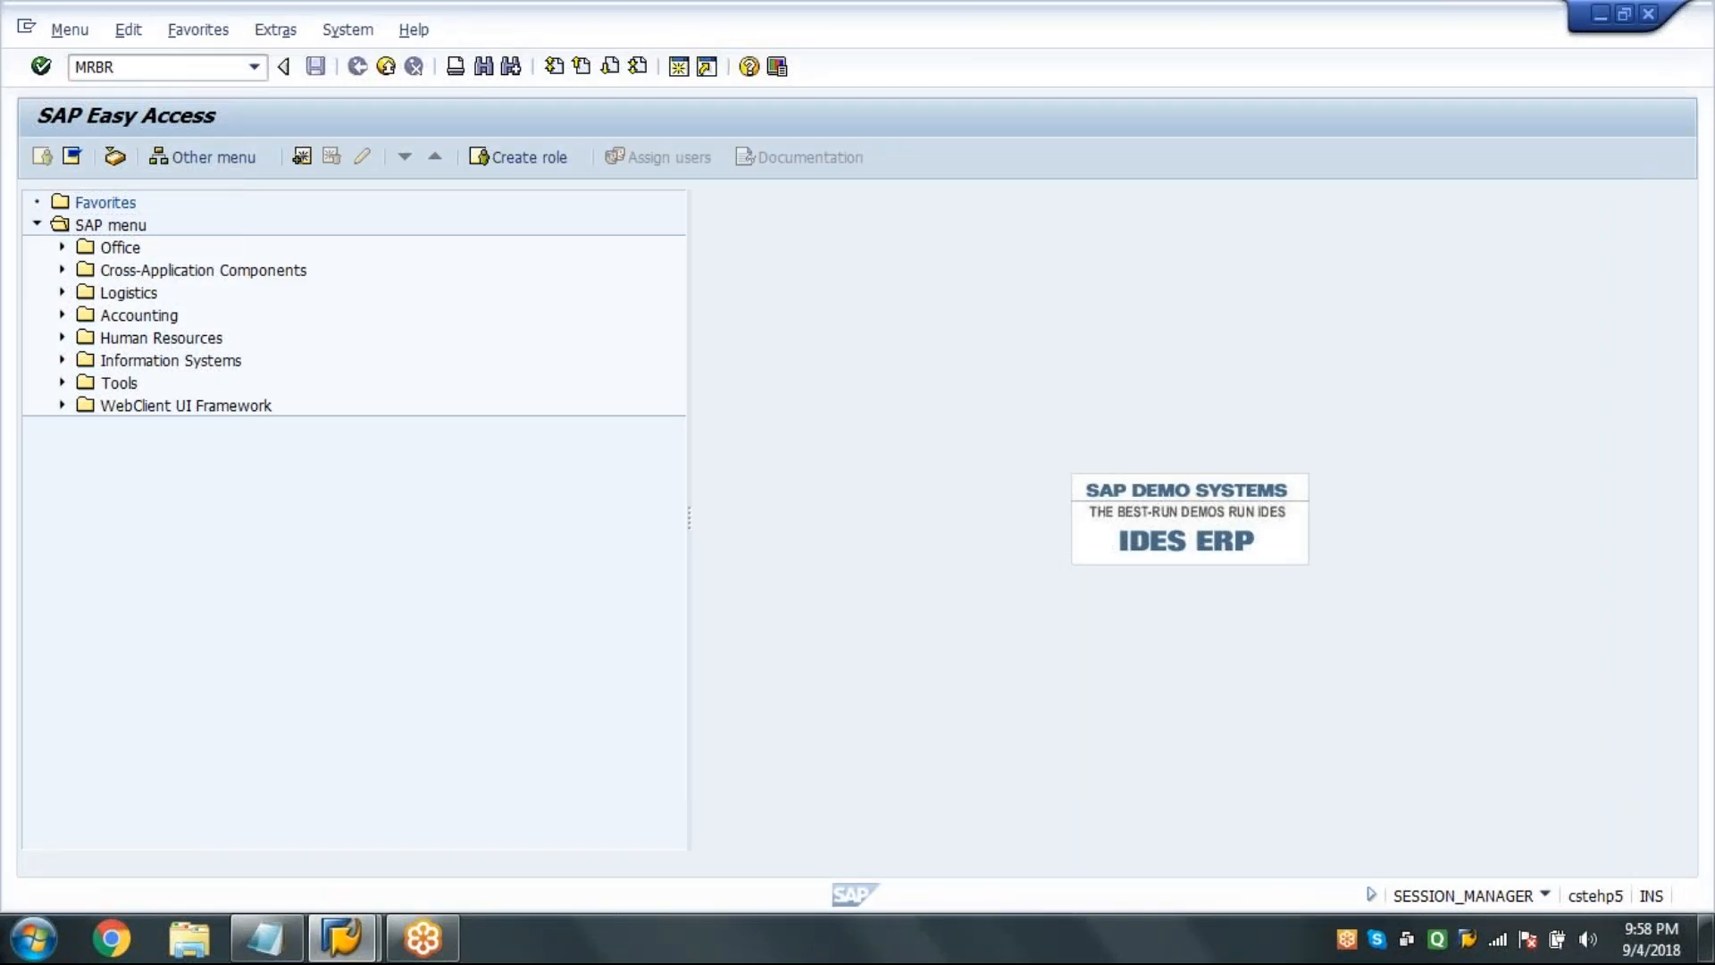
key("Return")
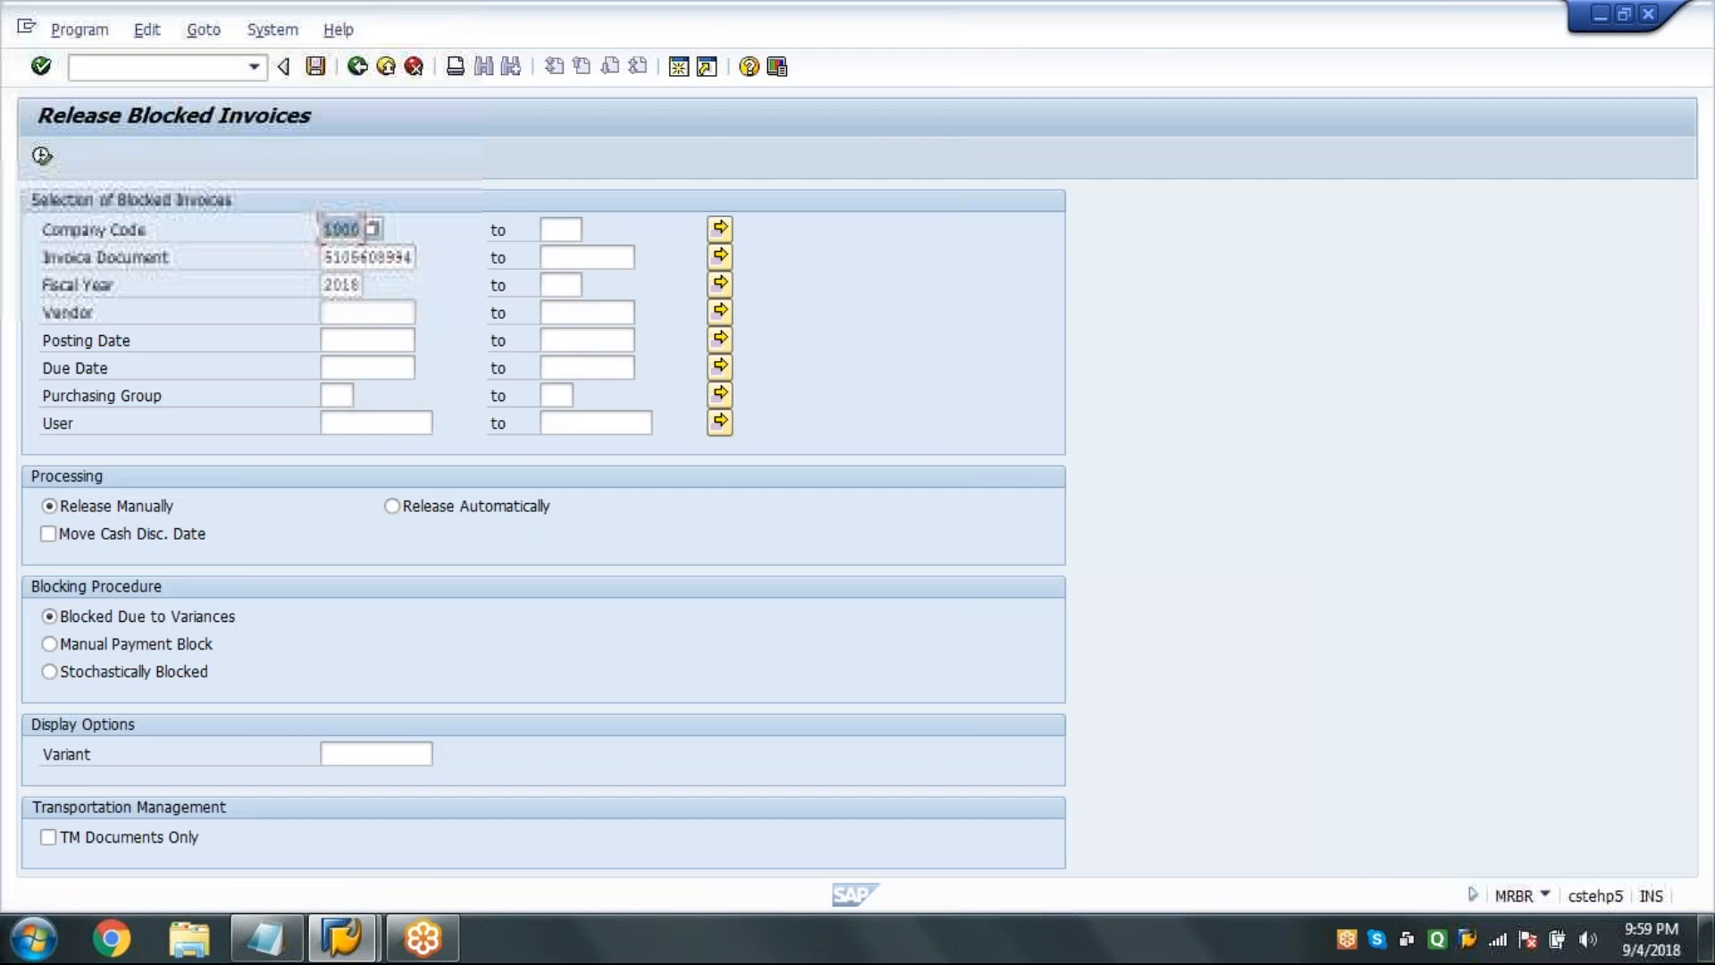
key("Down")
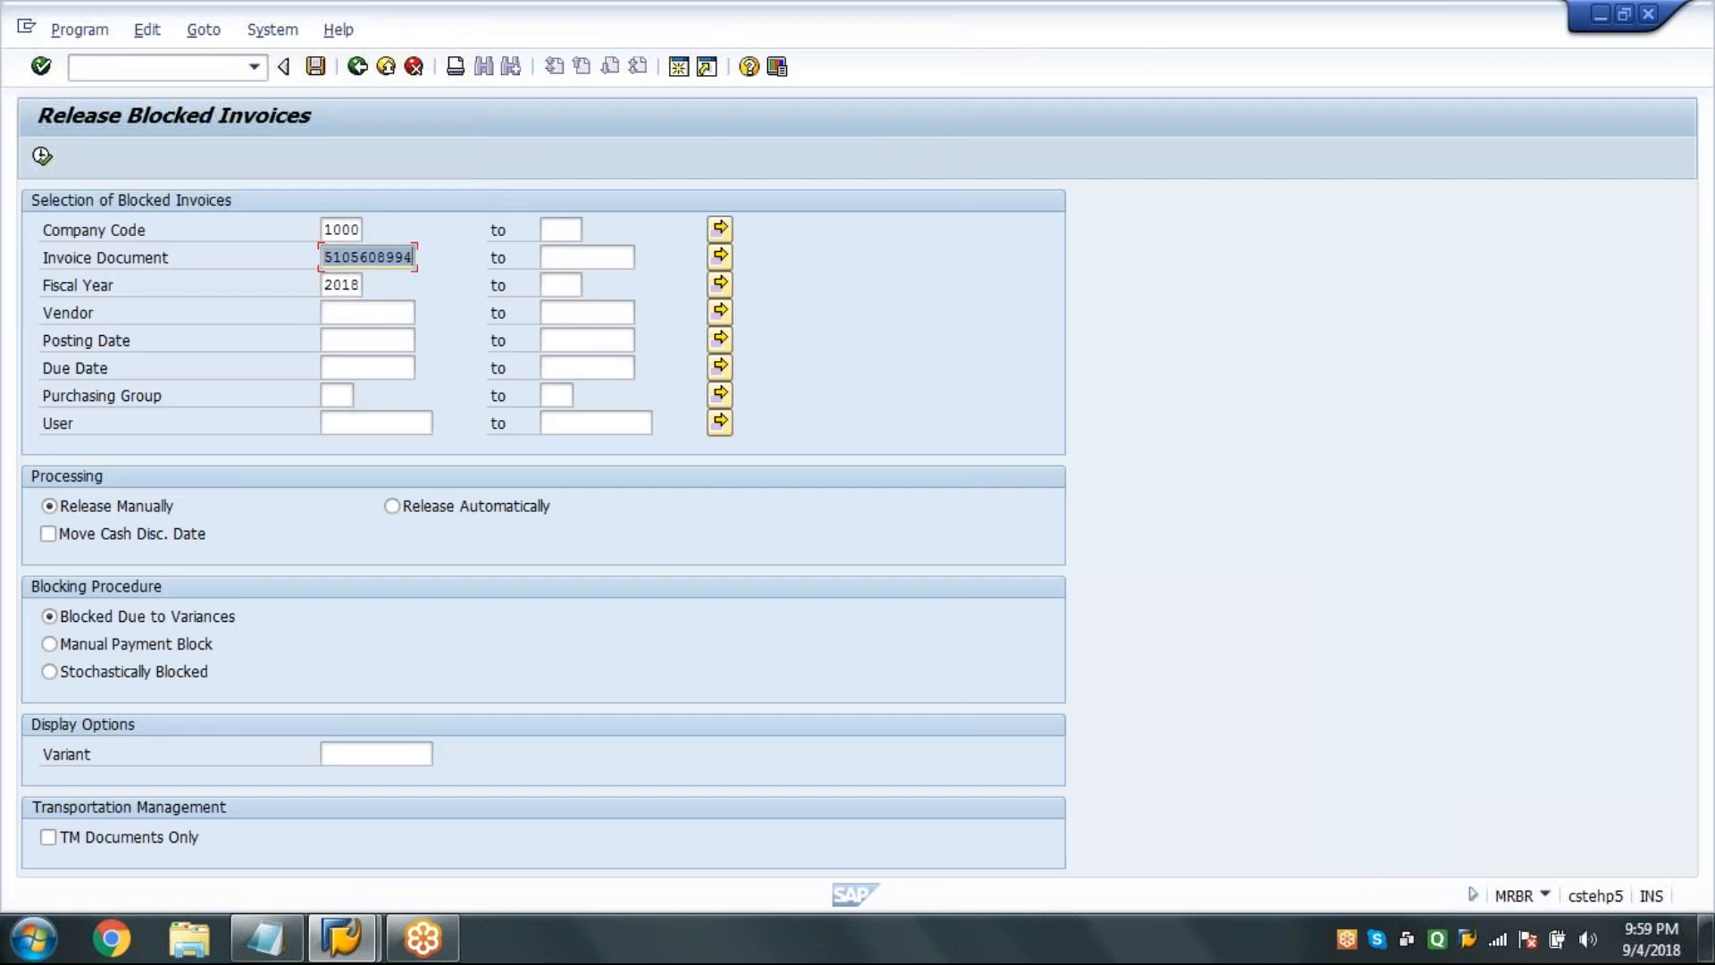
key("Down")
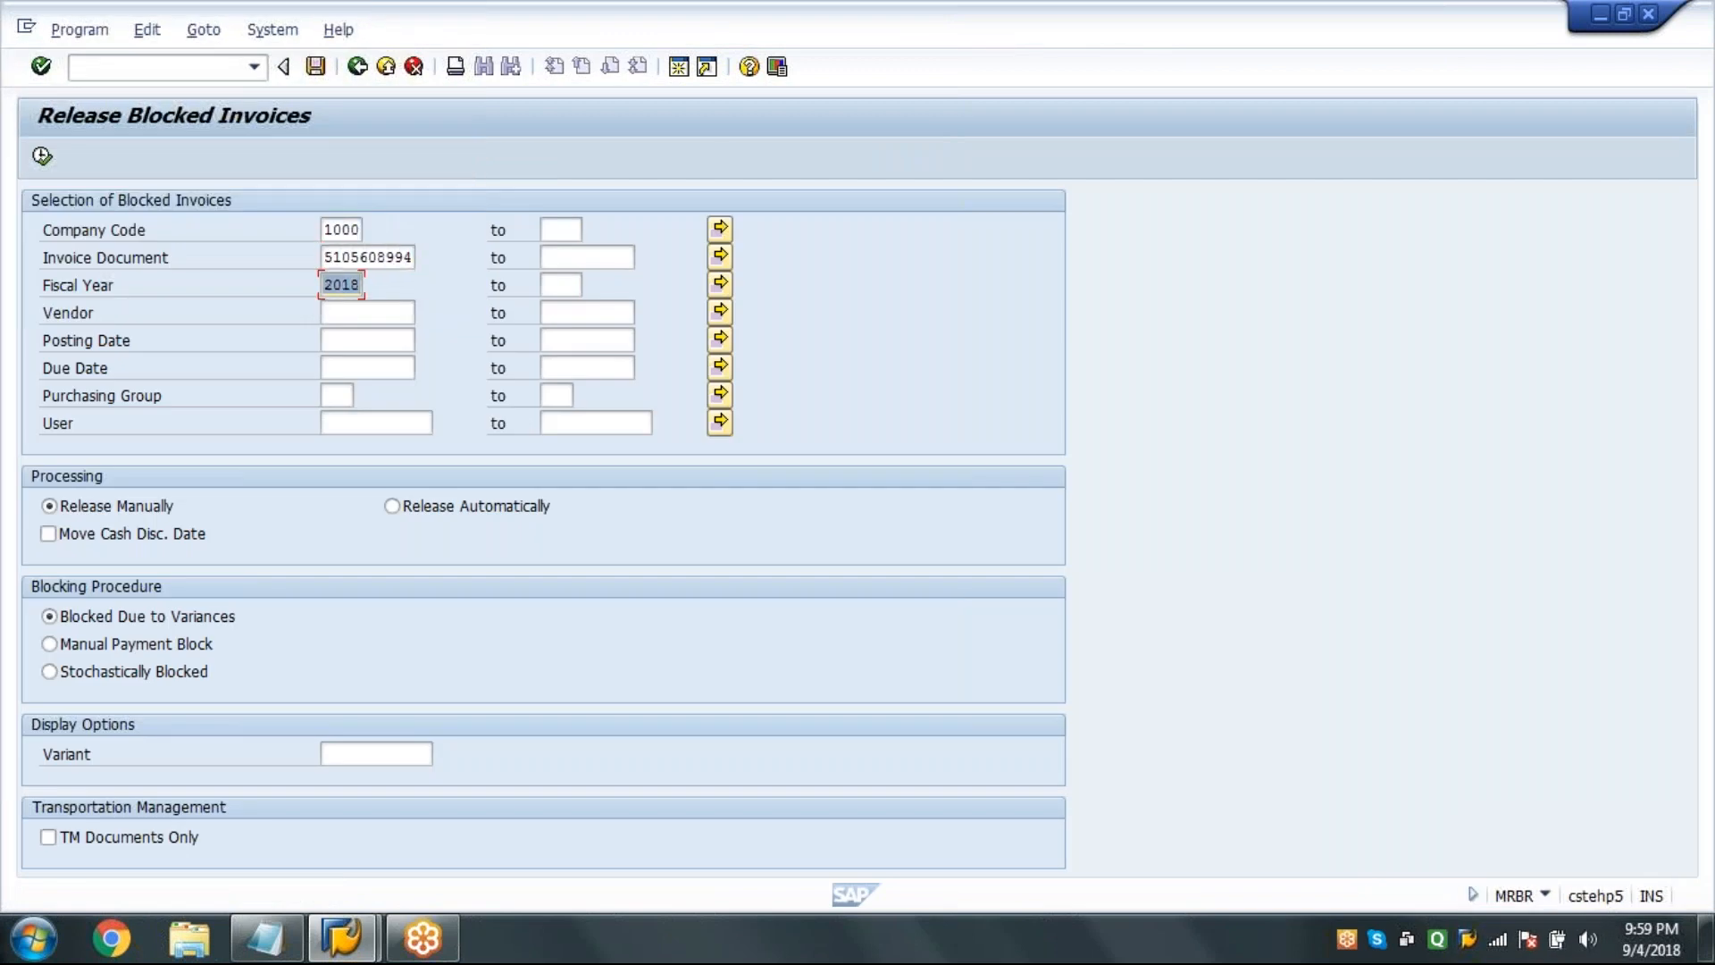
left_click(131, 511)
left_click(157, 511)
left_click(155, 650)
left_click(42, 158)
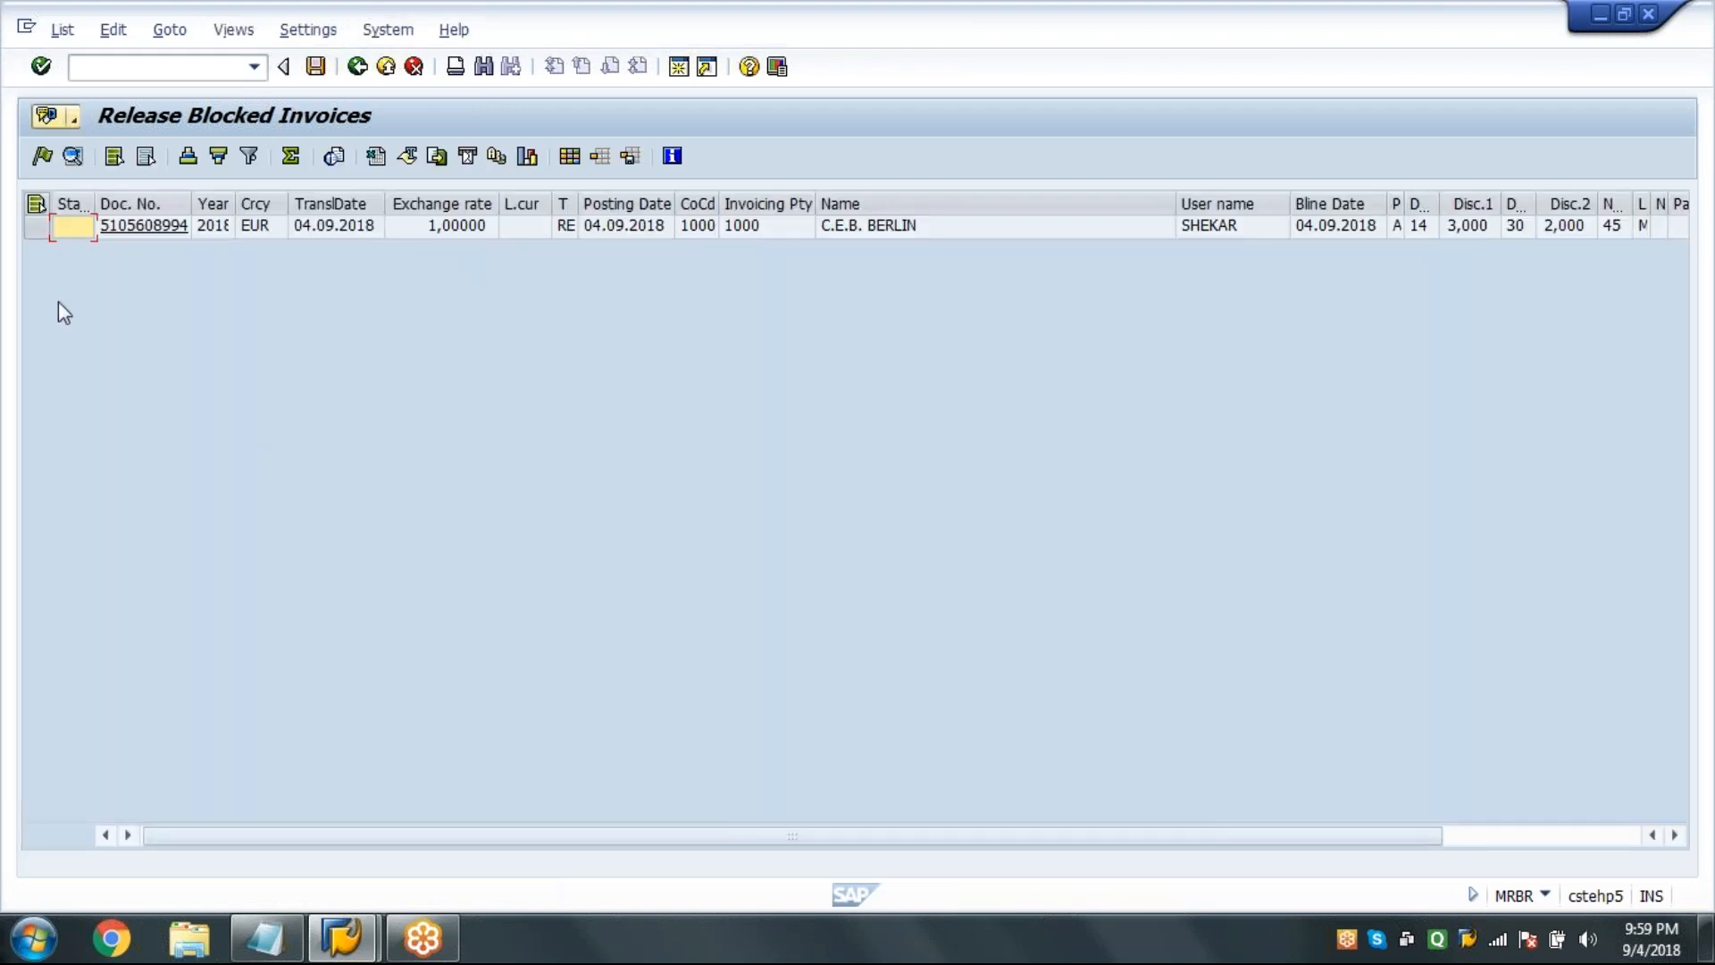
Select the listed blocked invoice, release it for payment, and save the release.
left_click(36, 206)
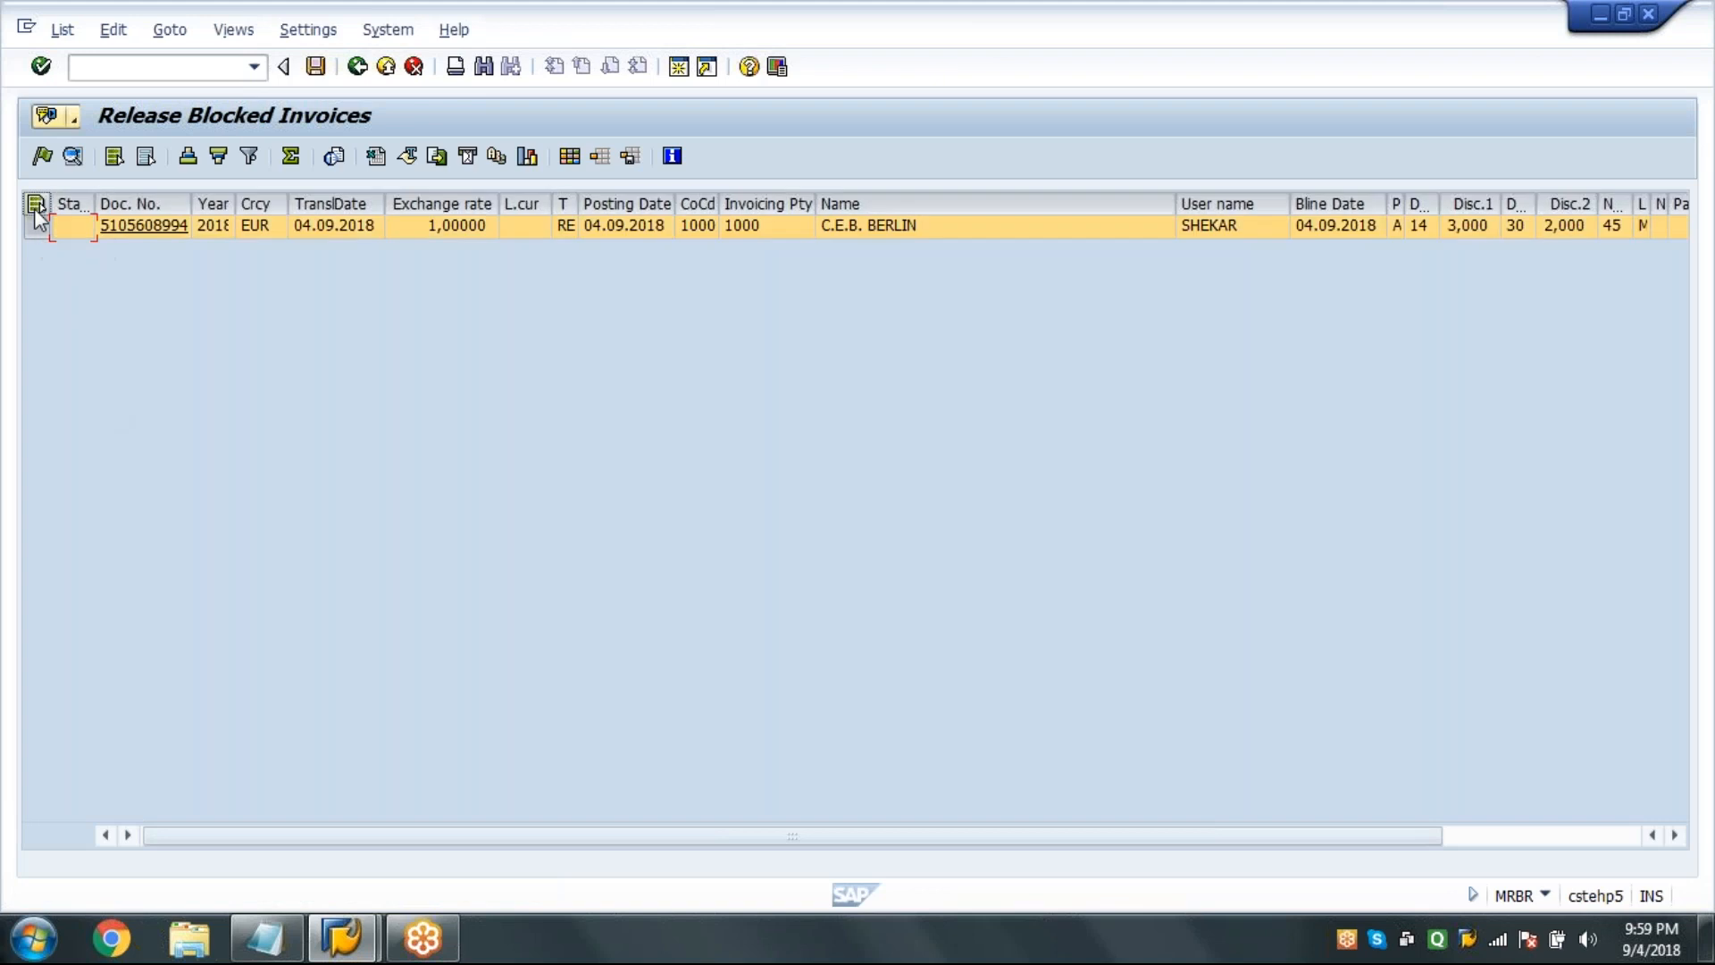
left_click(42, 158)
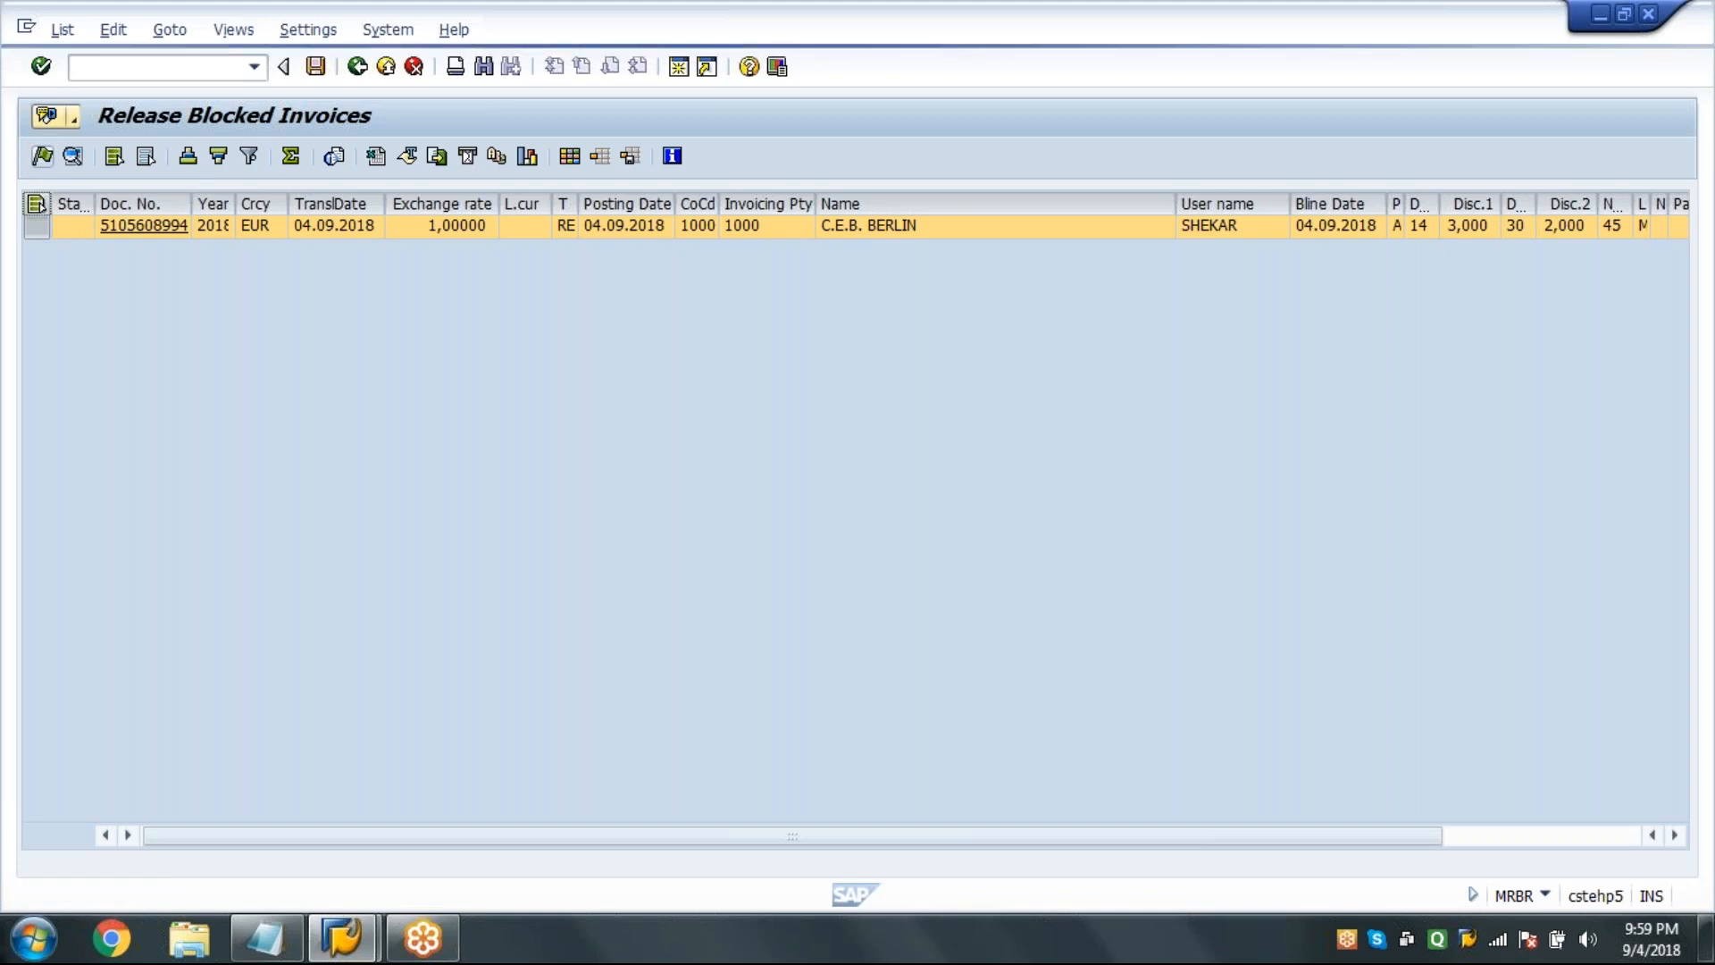
left_click(316, 68)
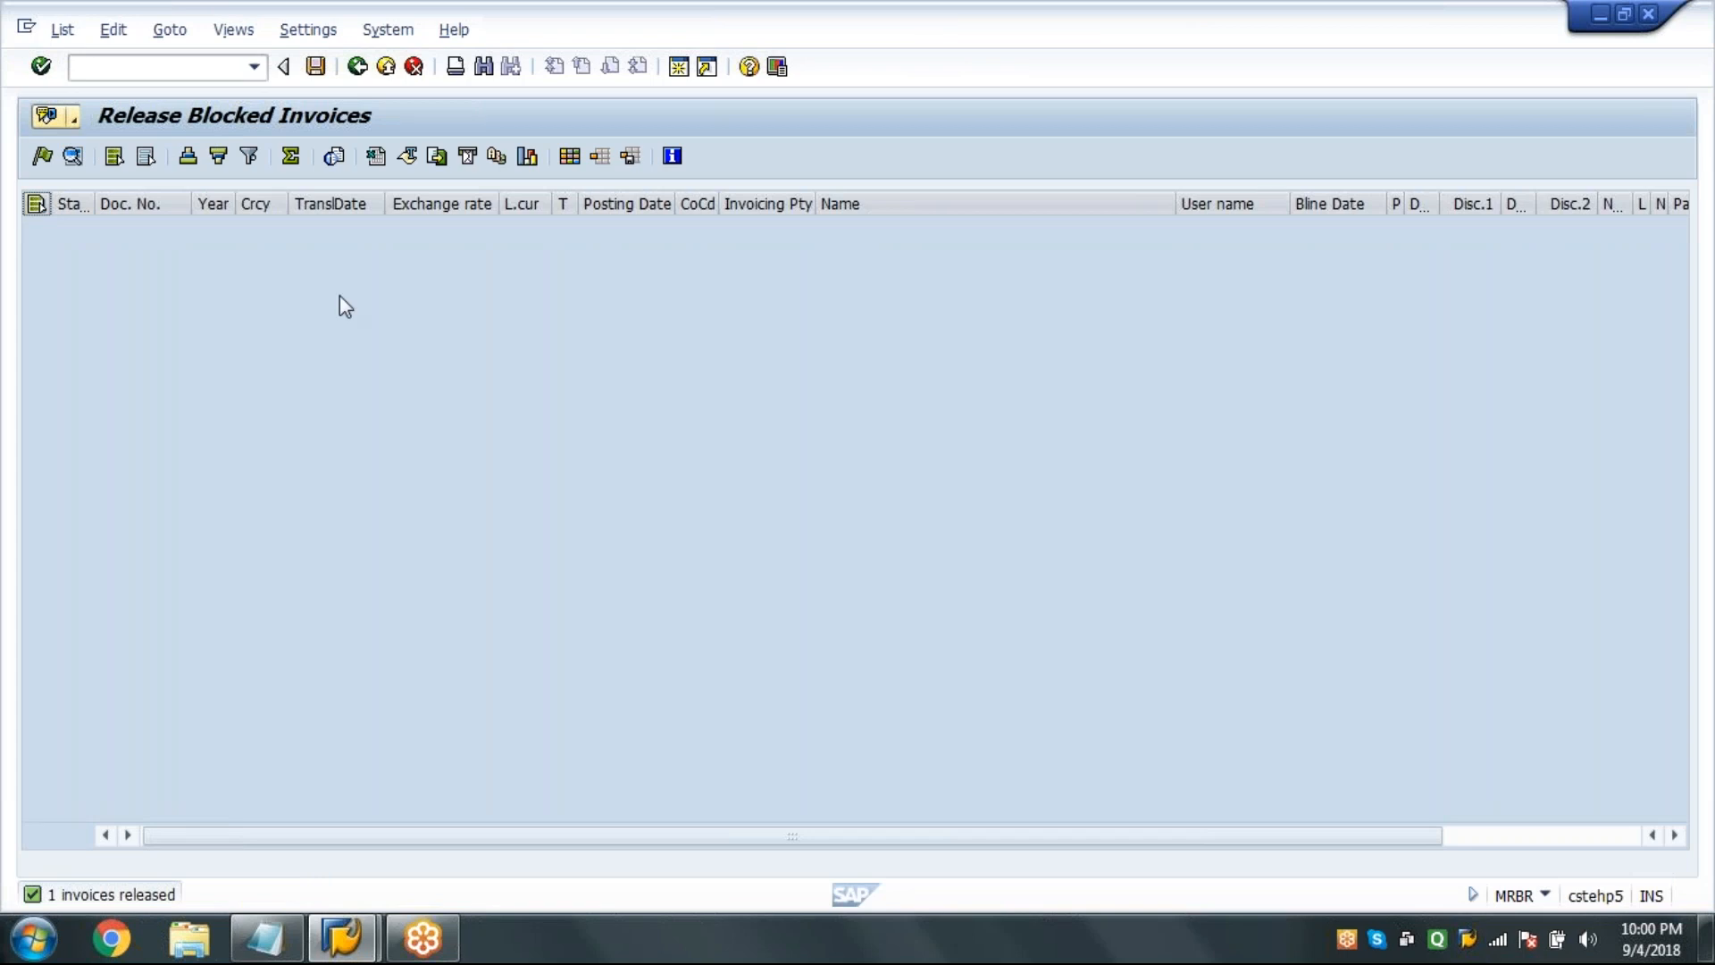
Return to SAP Easy Access, switch to Notepad, and add the line "Invoice Reduction - MIRO" below the MRBR line.
left_click(358, 67)
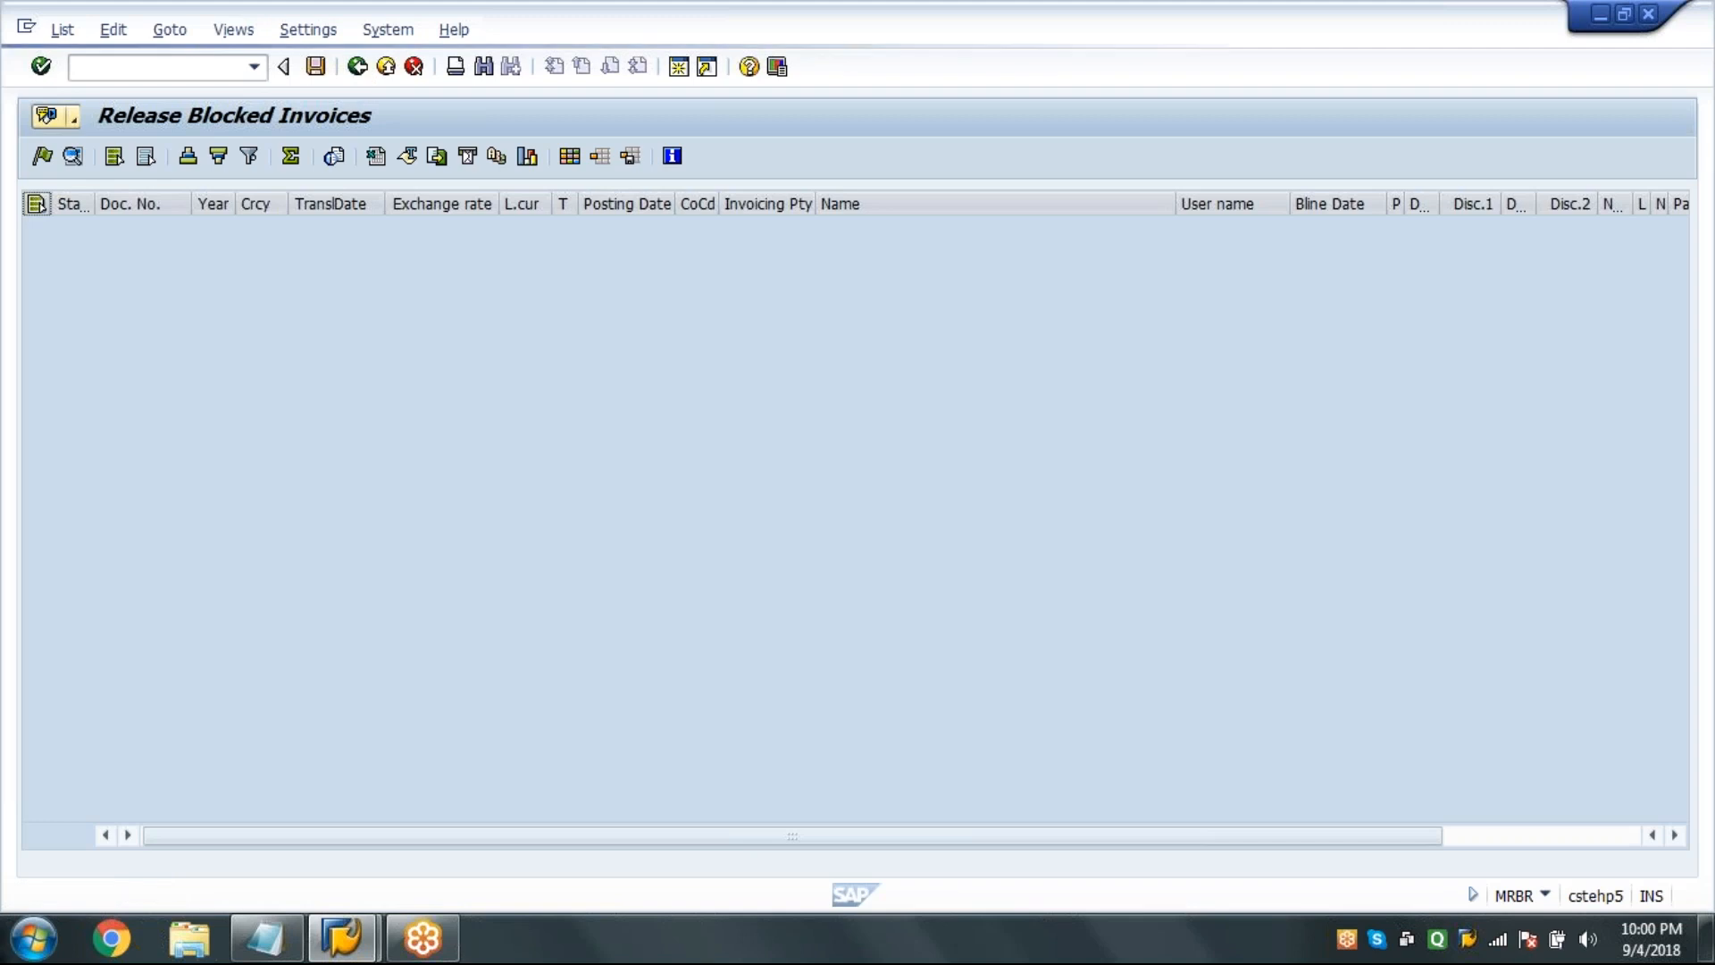
left_click(357, 67)
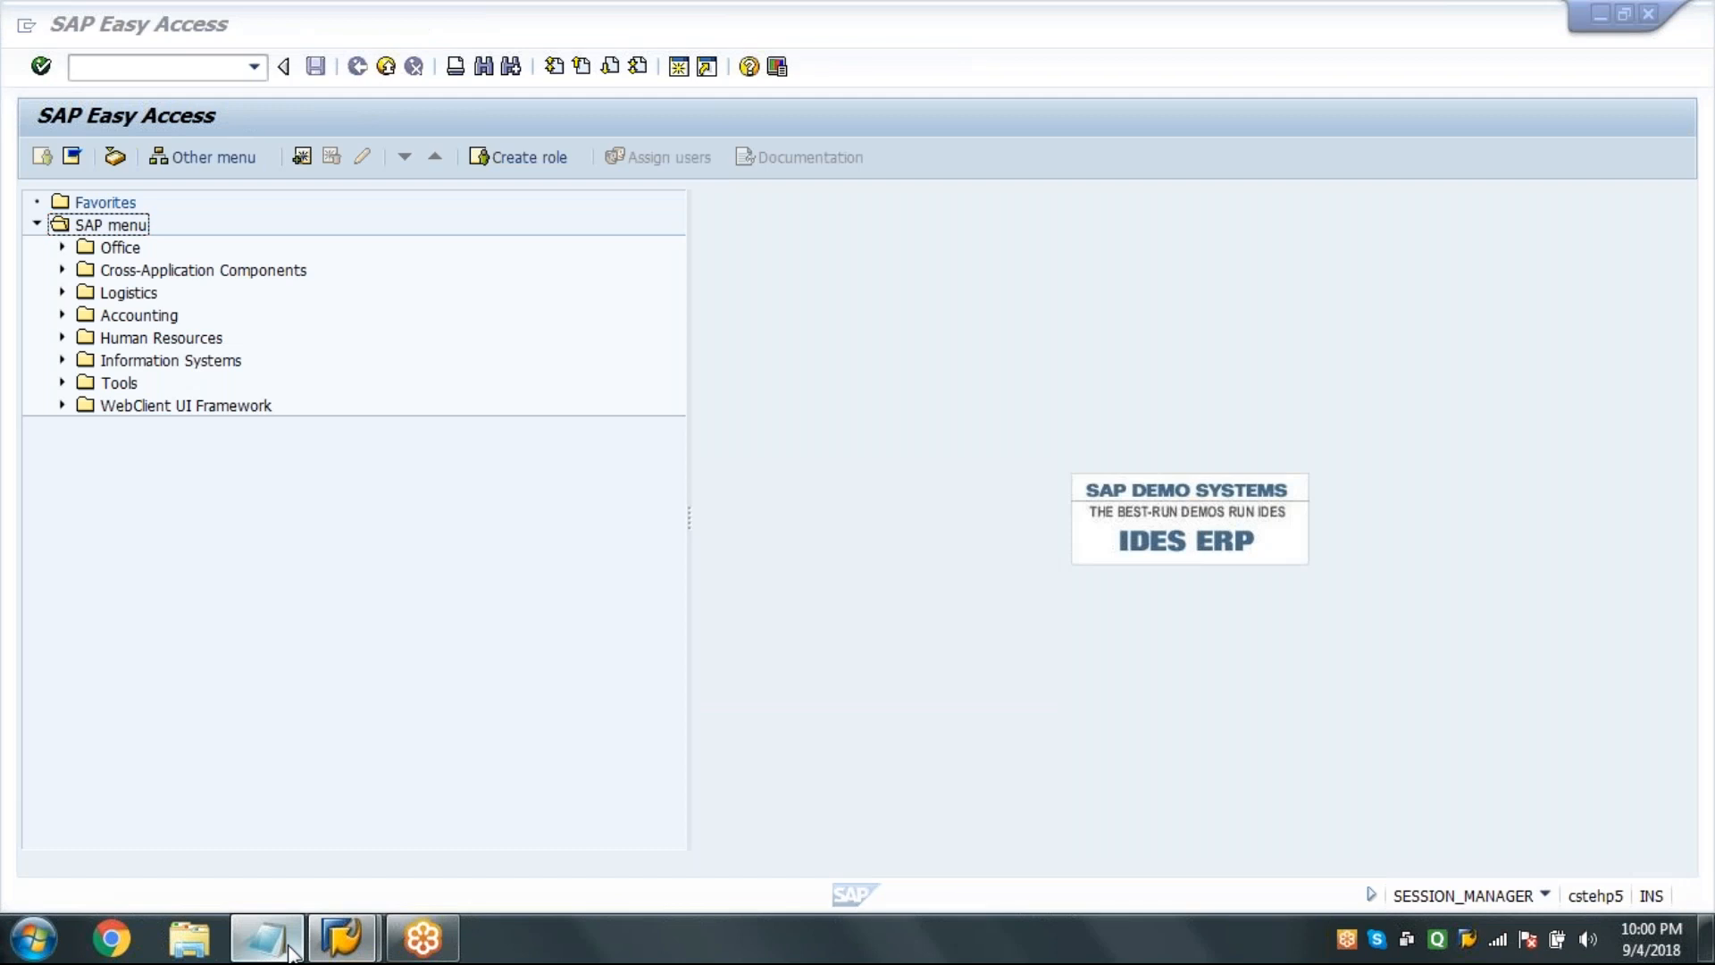
left_click(289, 948)
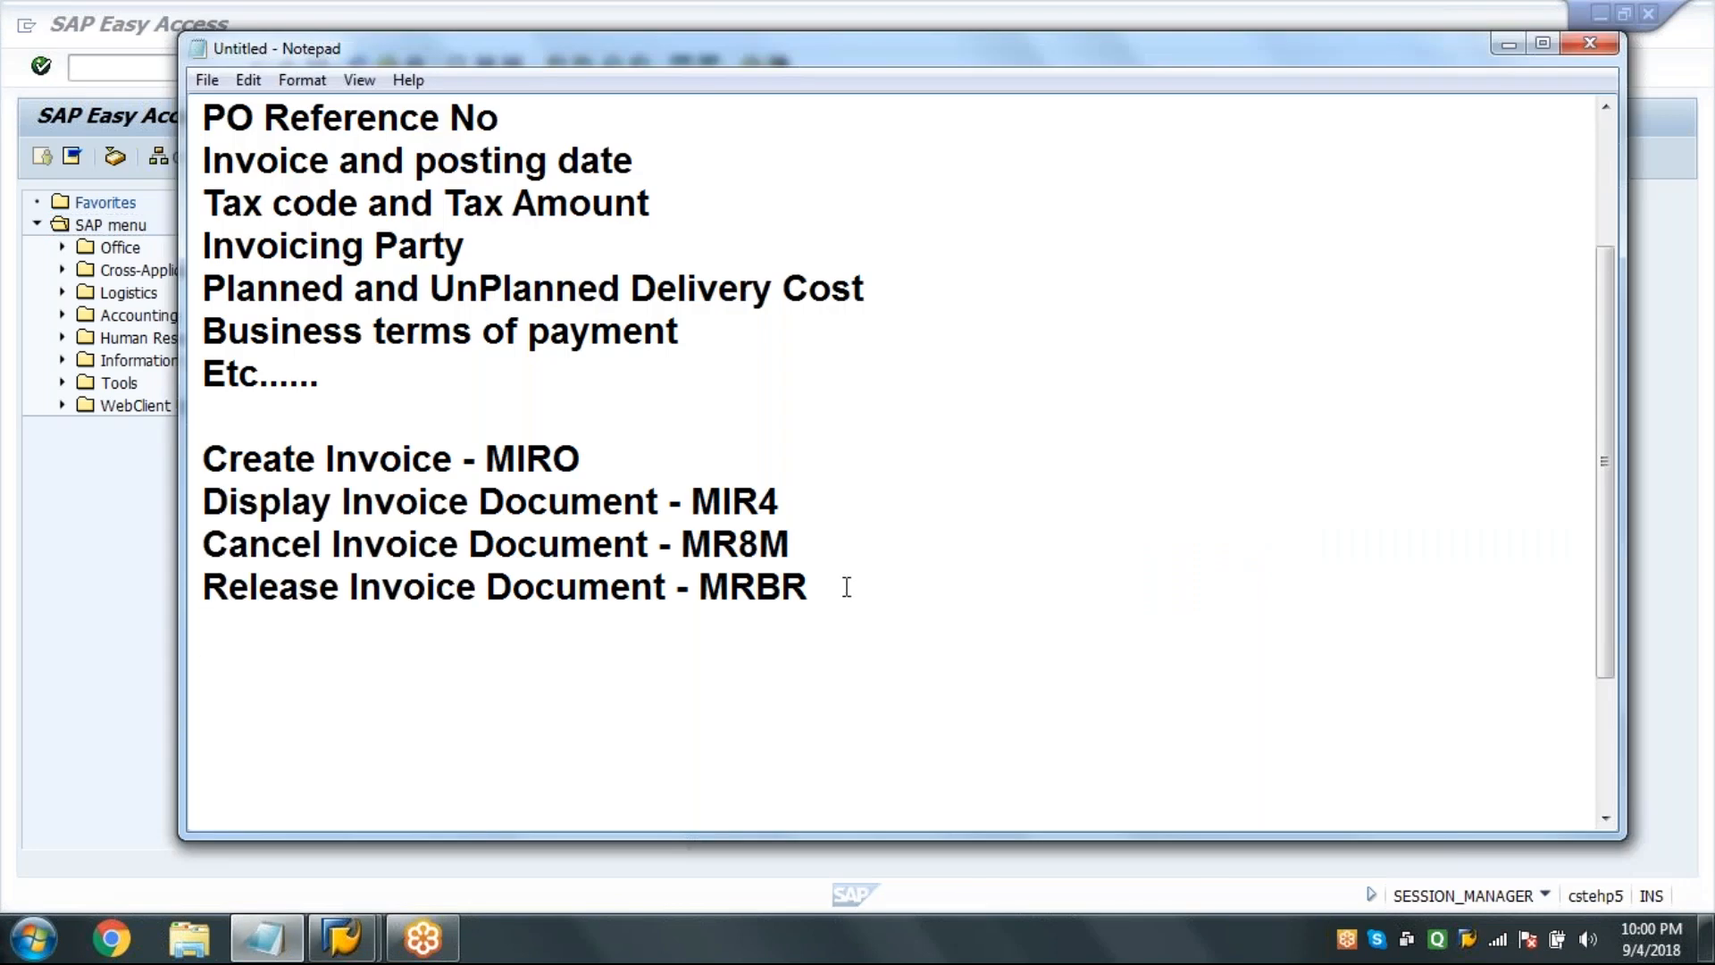
type("IN")
key("BackSpace")
type("nvoice")
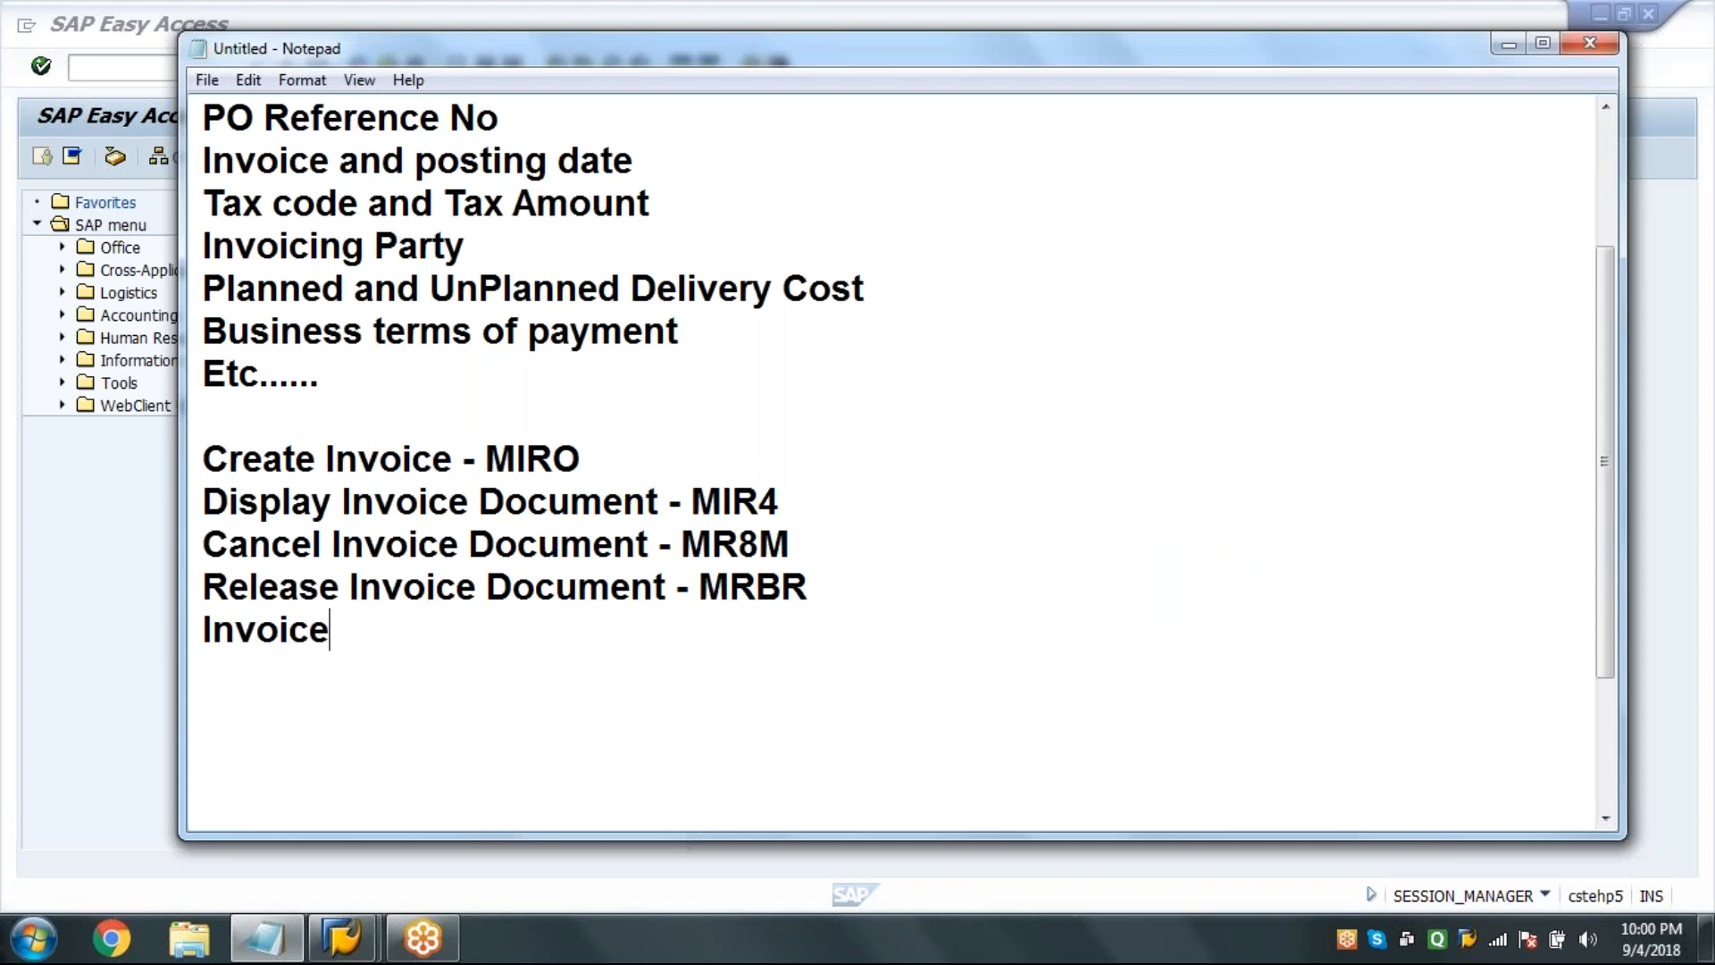
type(" Reduction - MIRO")
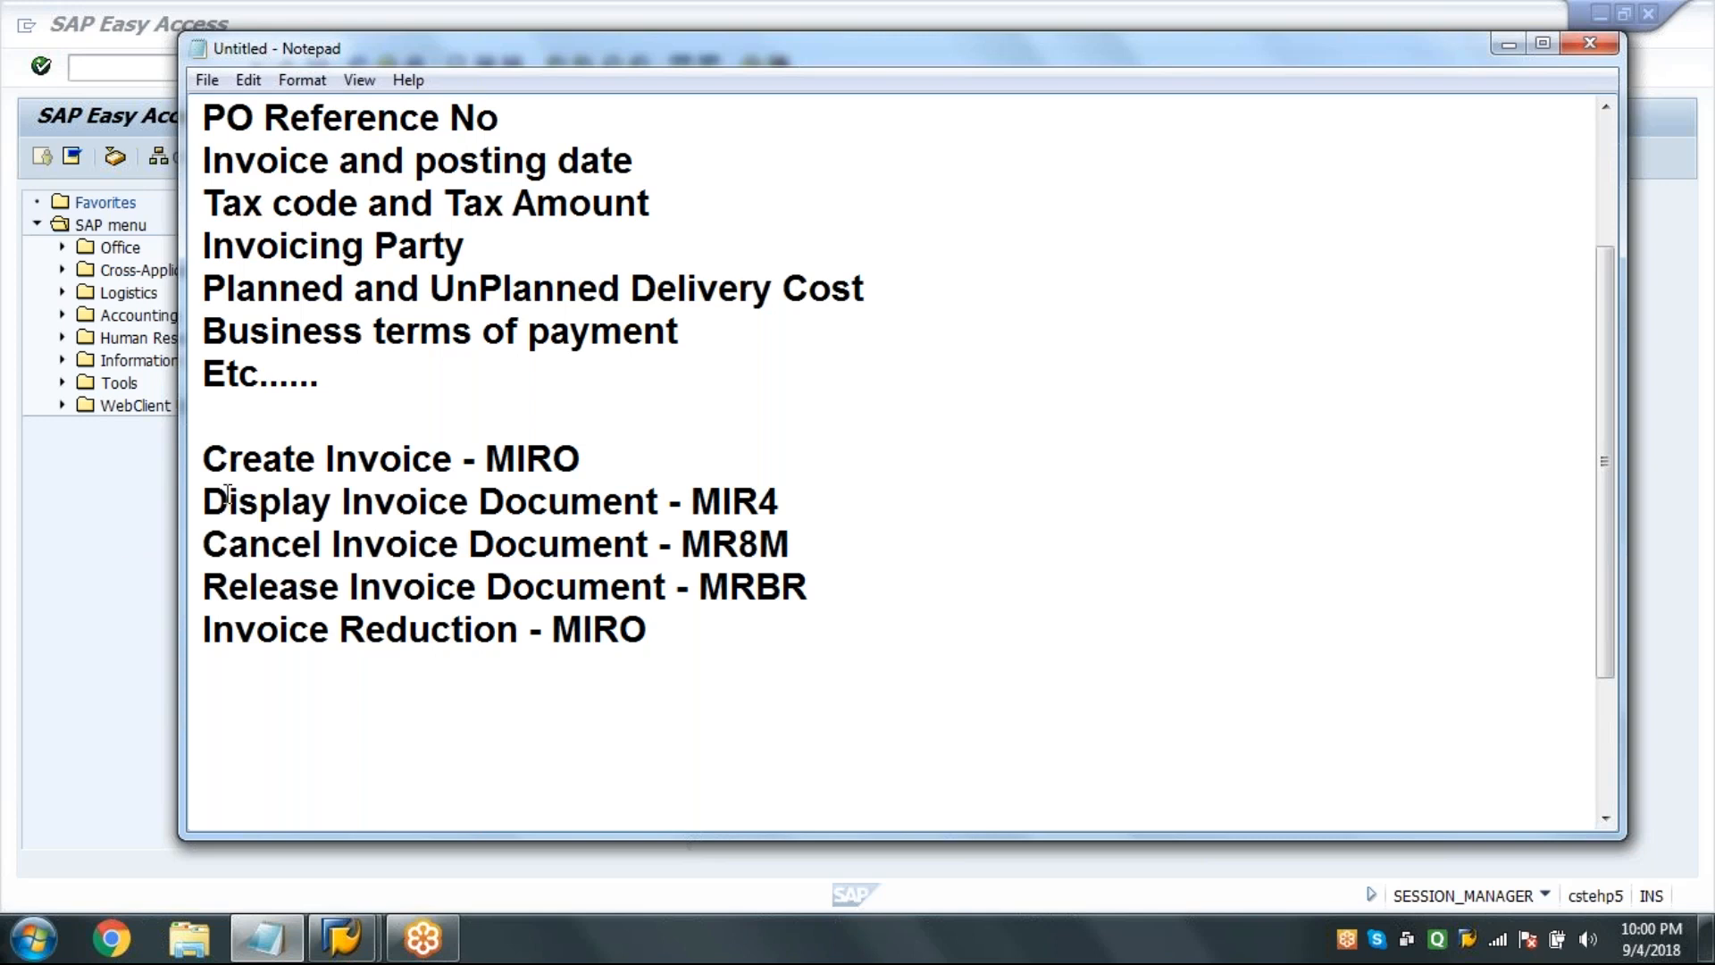
Switch back to SAP, start transaction ME21N, and choose vendor 1000 for a standard purchase order.
left_click(127, 547)
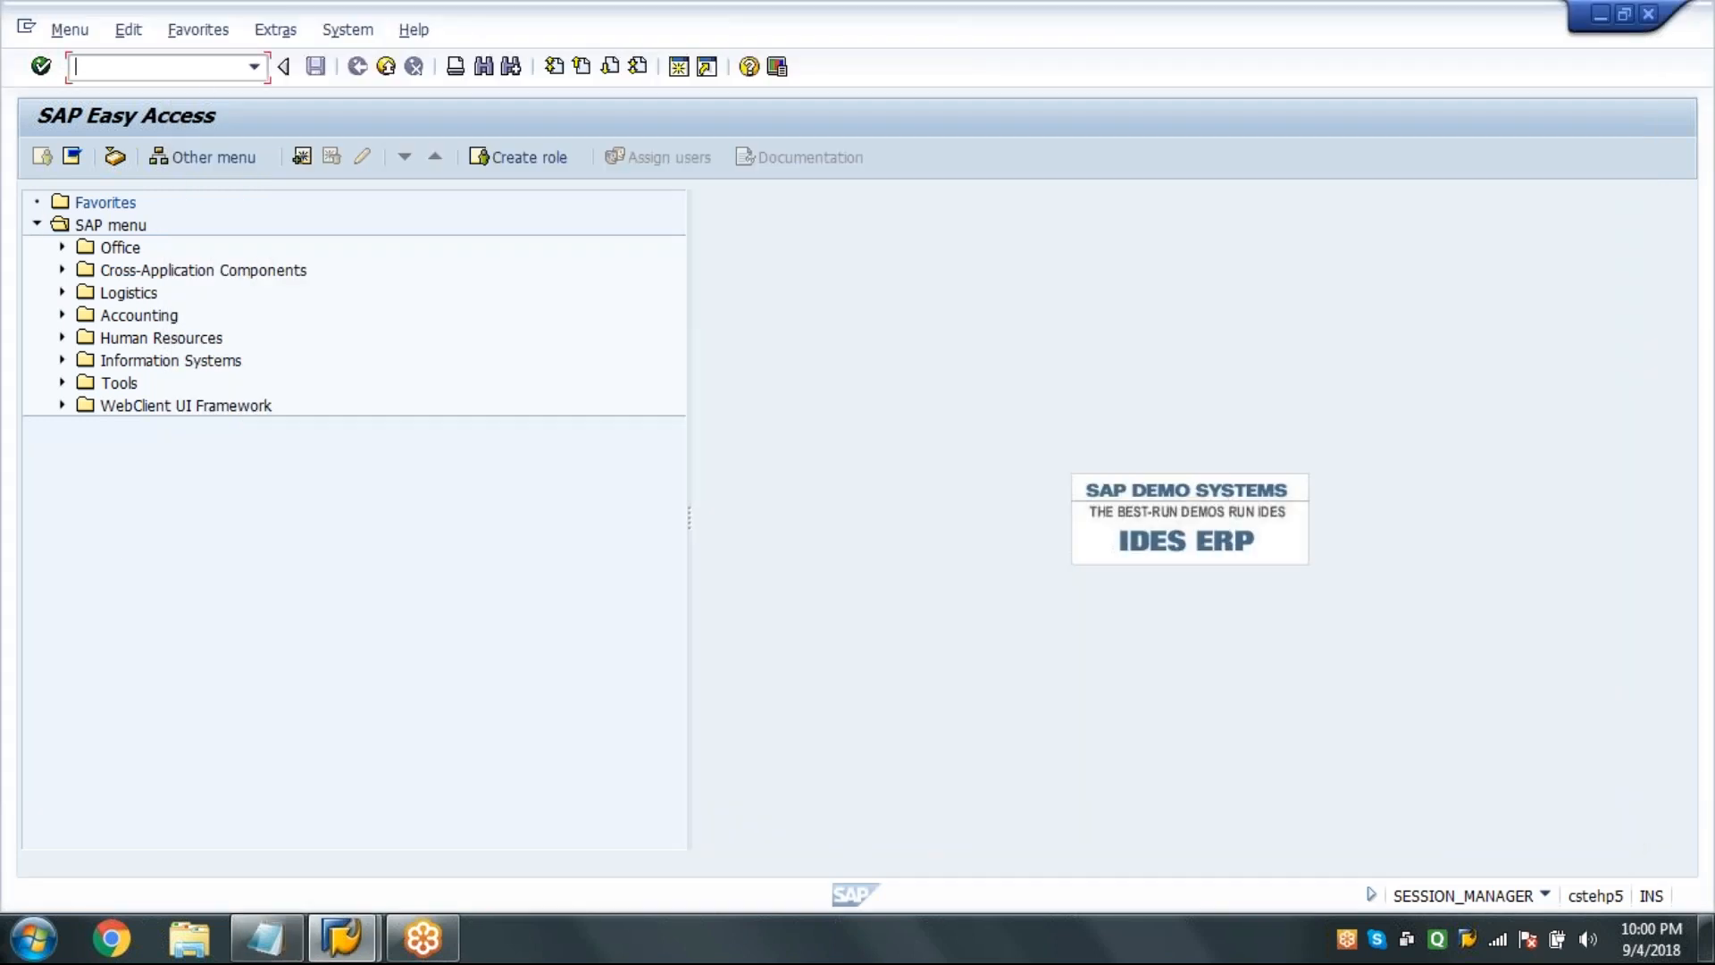
key("Return")
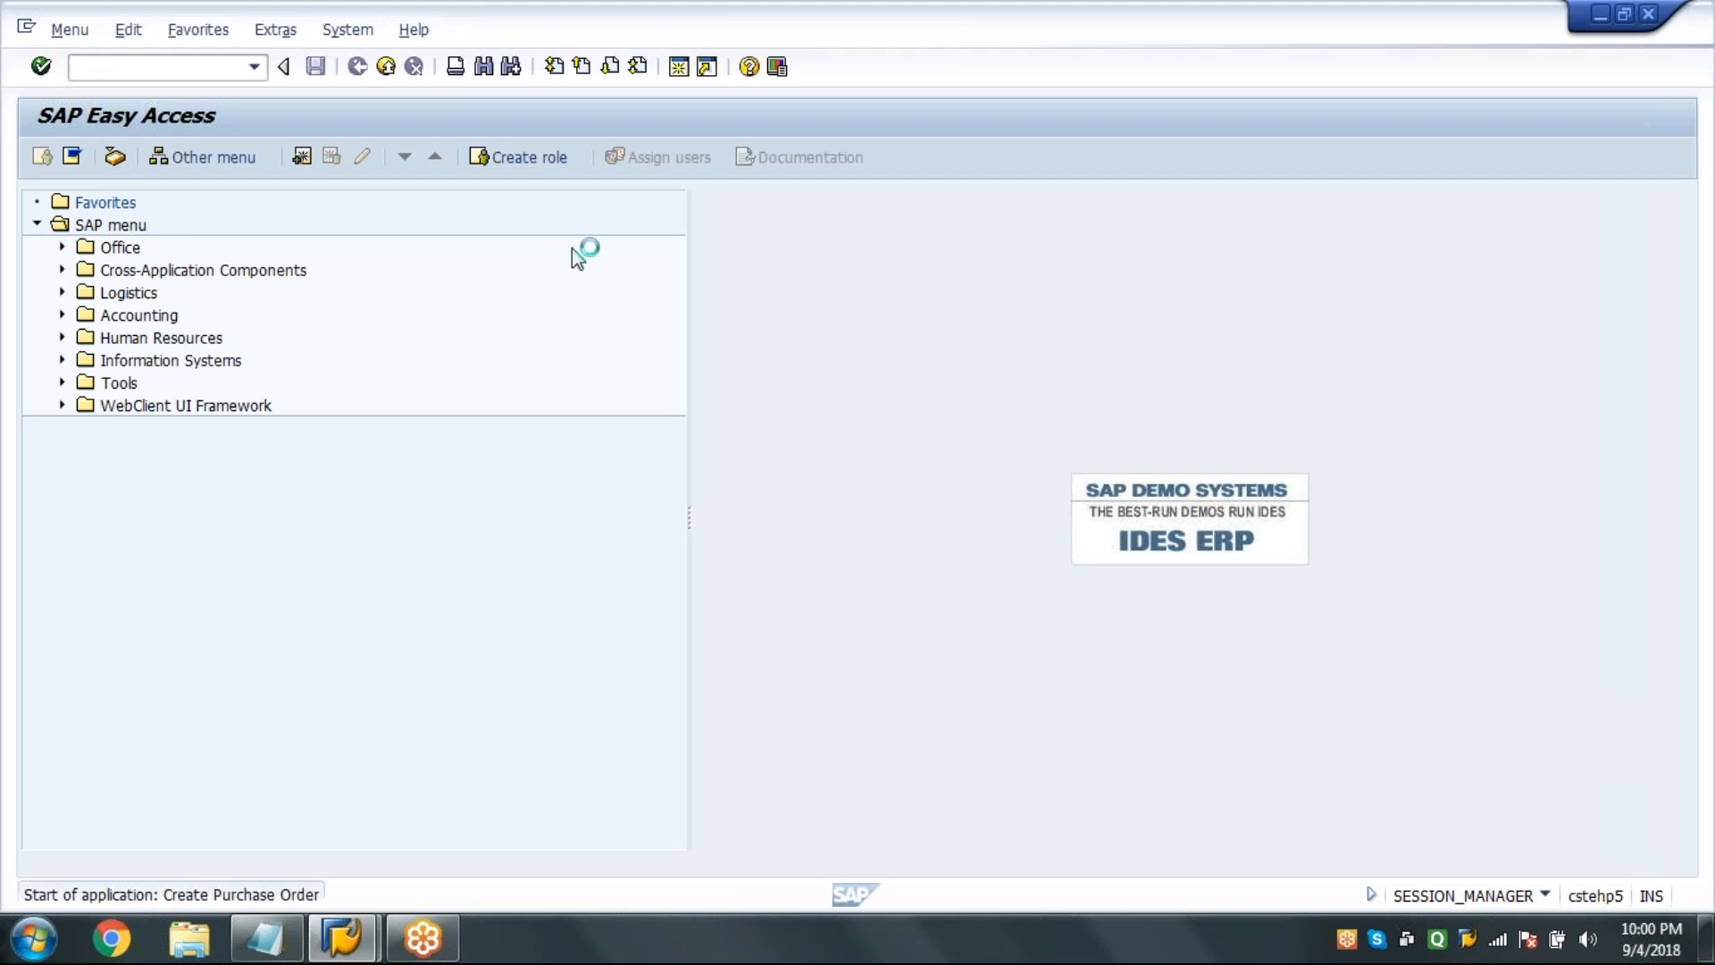
left_click(616, 202)
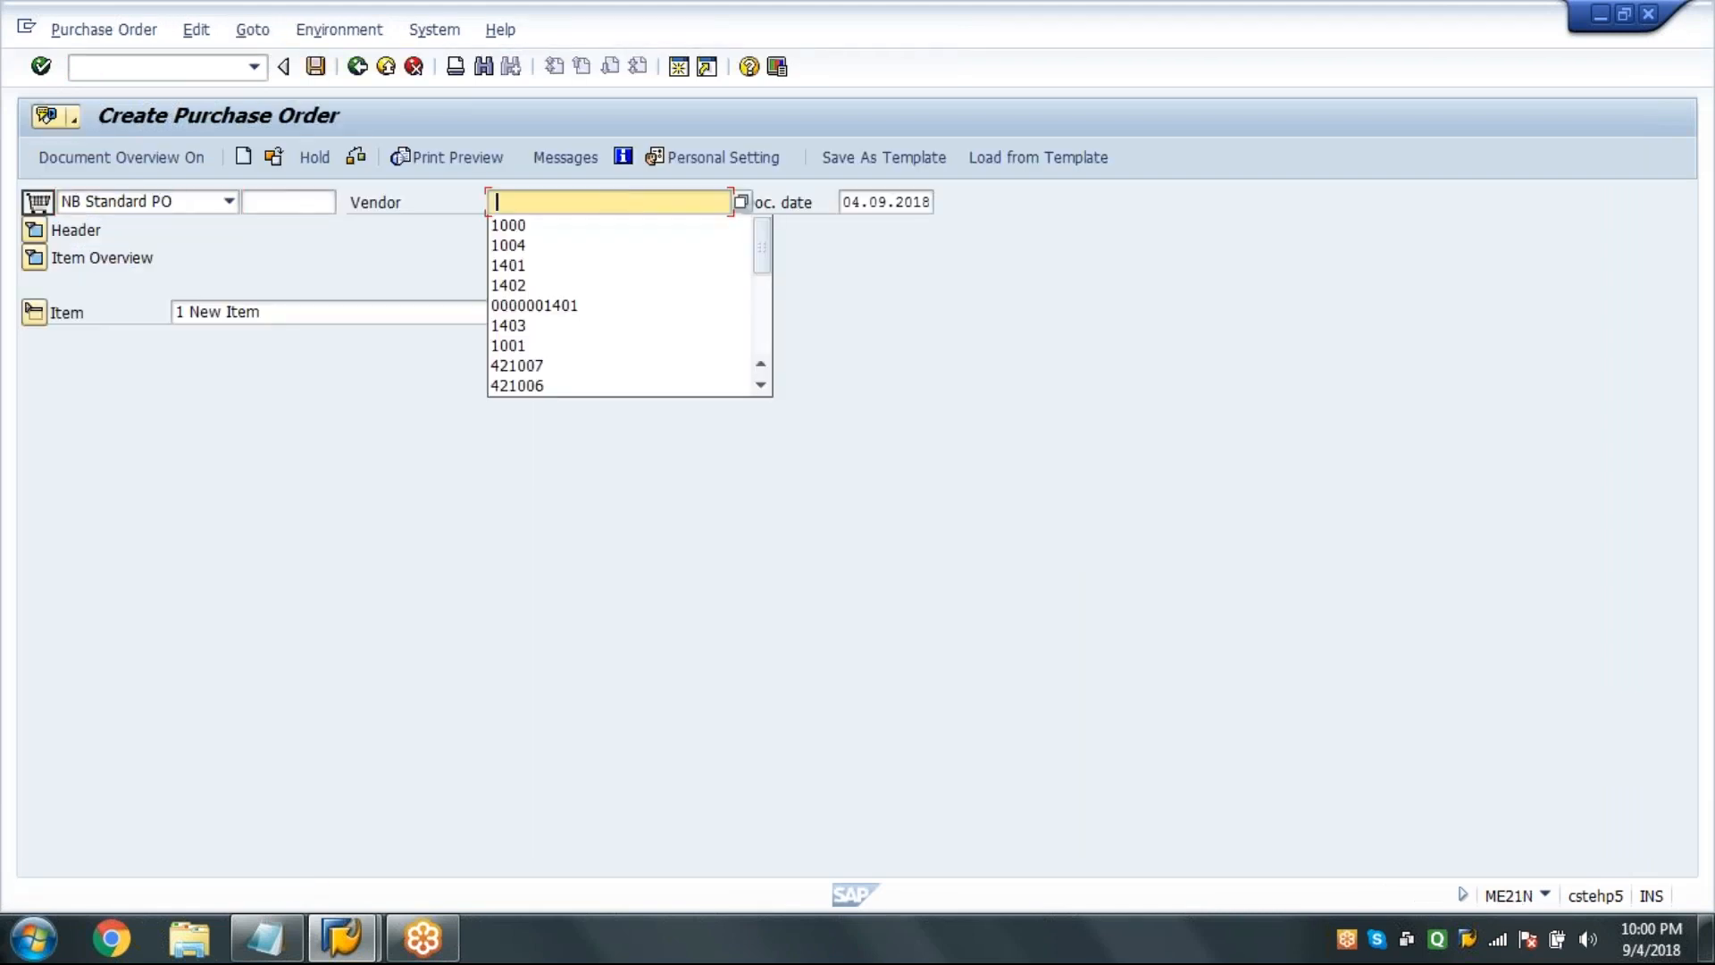
left_click(593, 234)
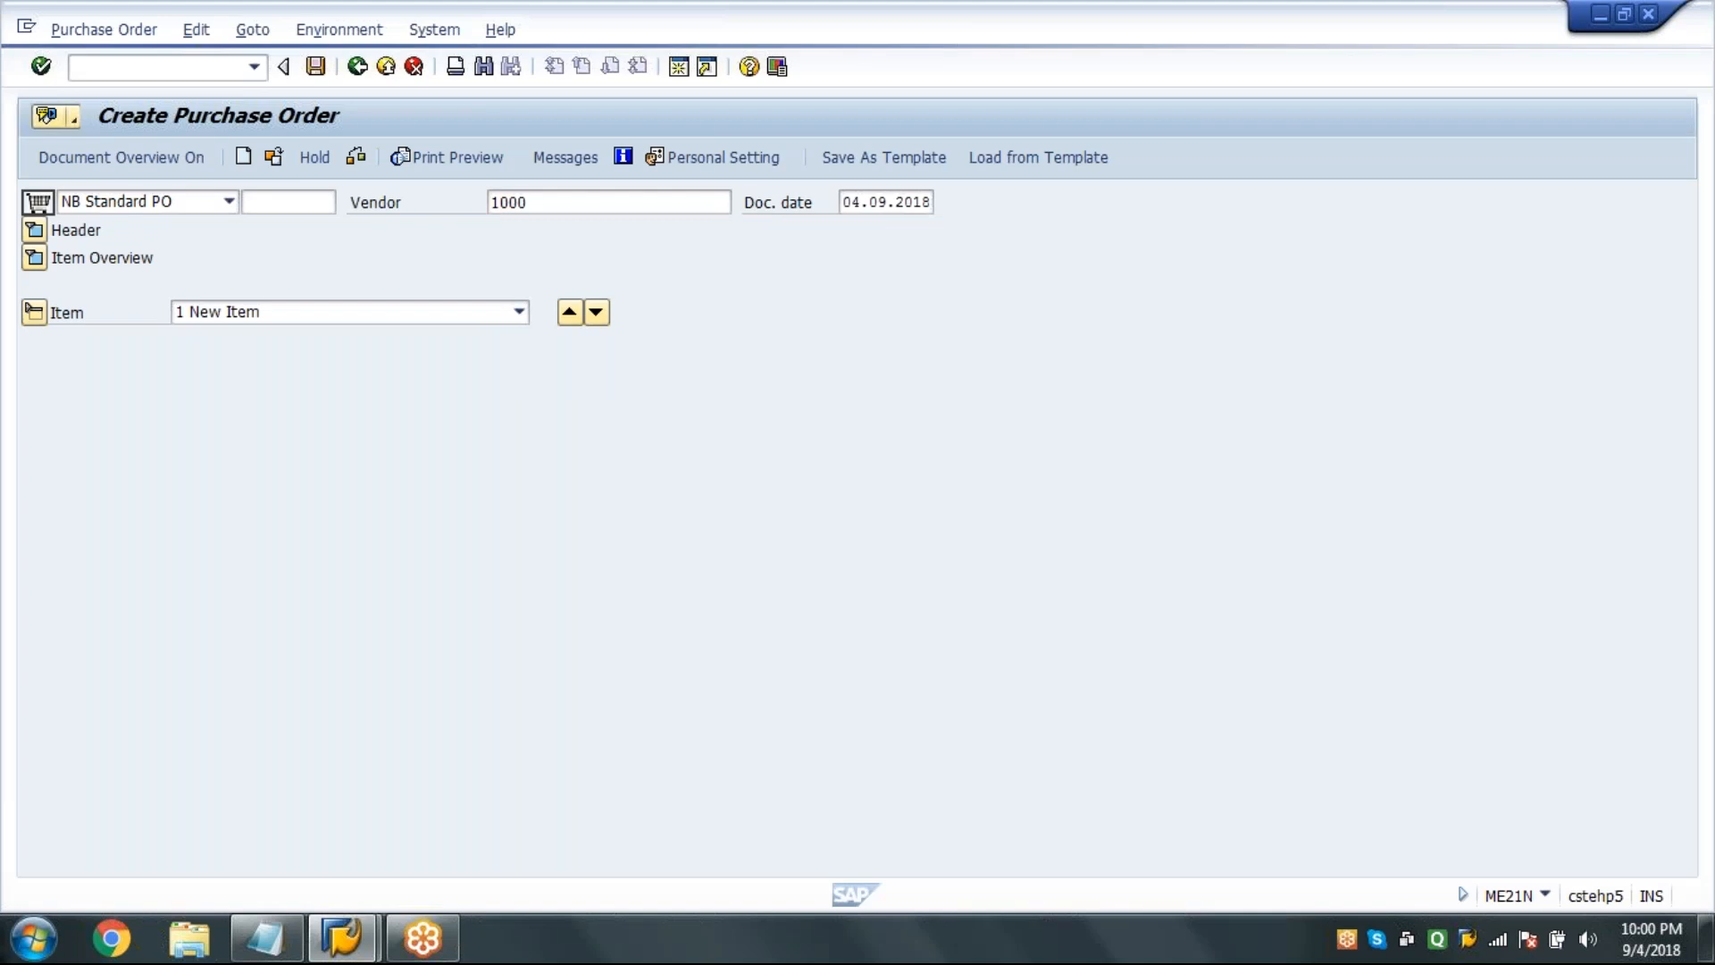
Enter purchasing organization 1000, purchasing group 001 and company code 1000 in the purchase order's organizational data.
key("Return")
type("1000")
key("Tab")
type("001")
key("Tab")
type("1000")
key("Tab")
key("Return")
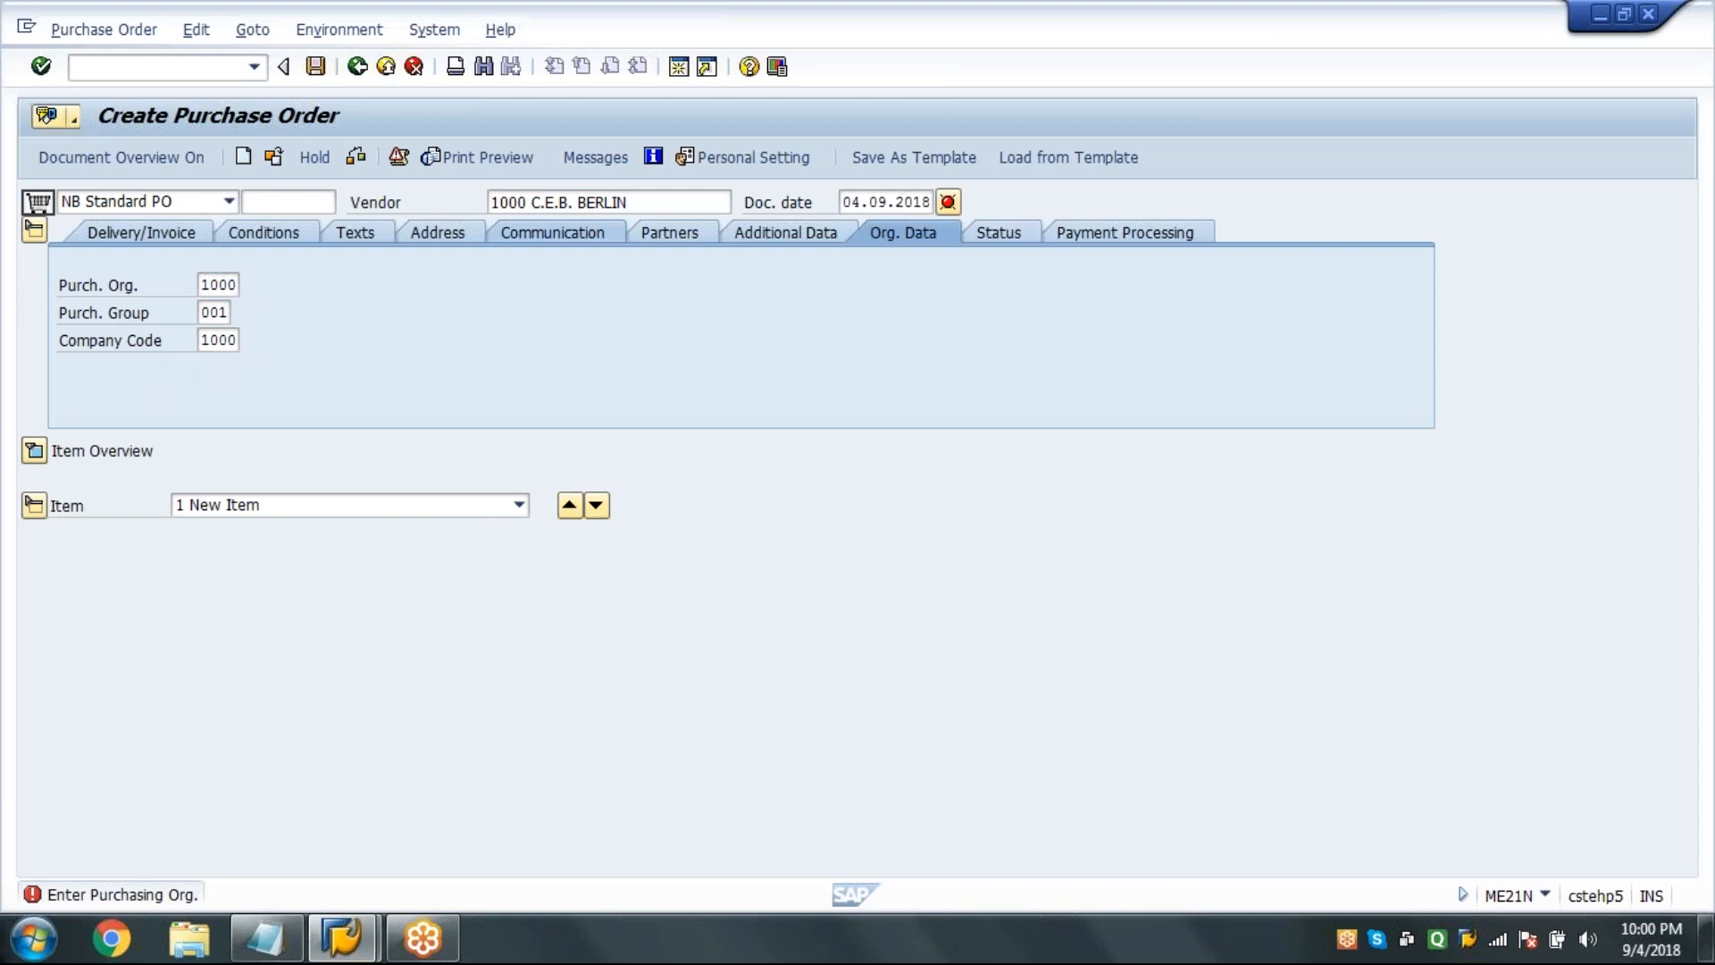
Enter material 100-100 with a PO quantity of 10 in the first line of the item overview.
left_click(218, 479)
type("1")
left_click(216, 505)
key("Tab")
key("Tab")
type("10")
Set the item's net price to 100, plant to 1000 and storage location to 0001, and confirm the entries.
key("Tab")
key("Tab")
key("Tab")
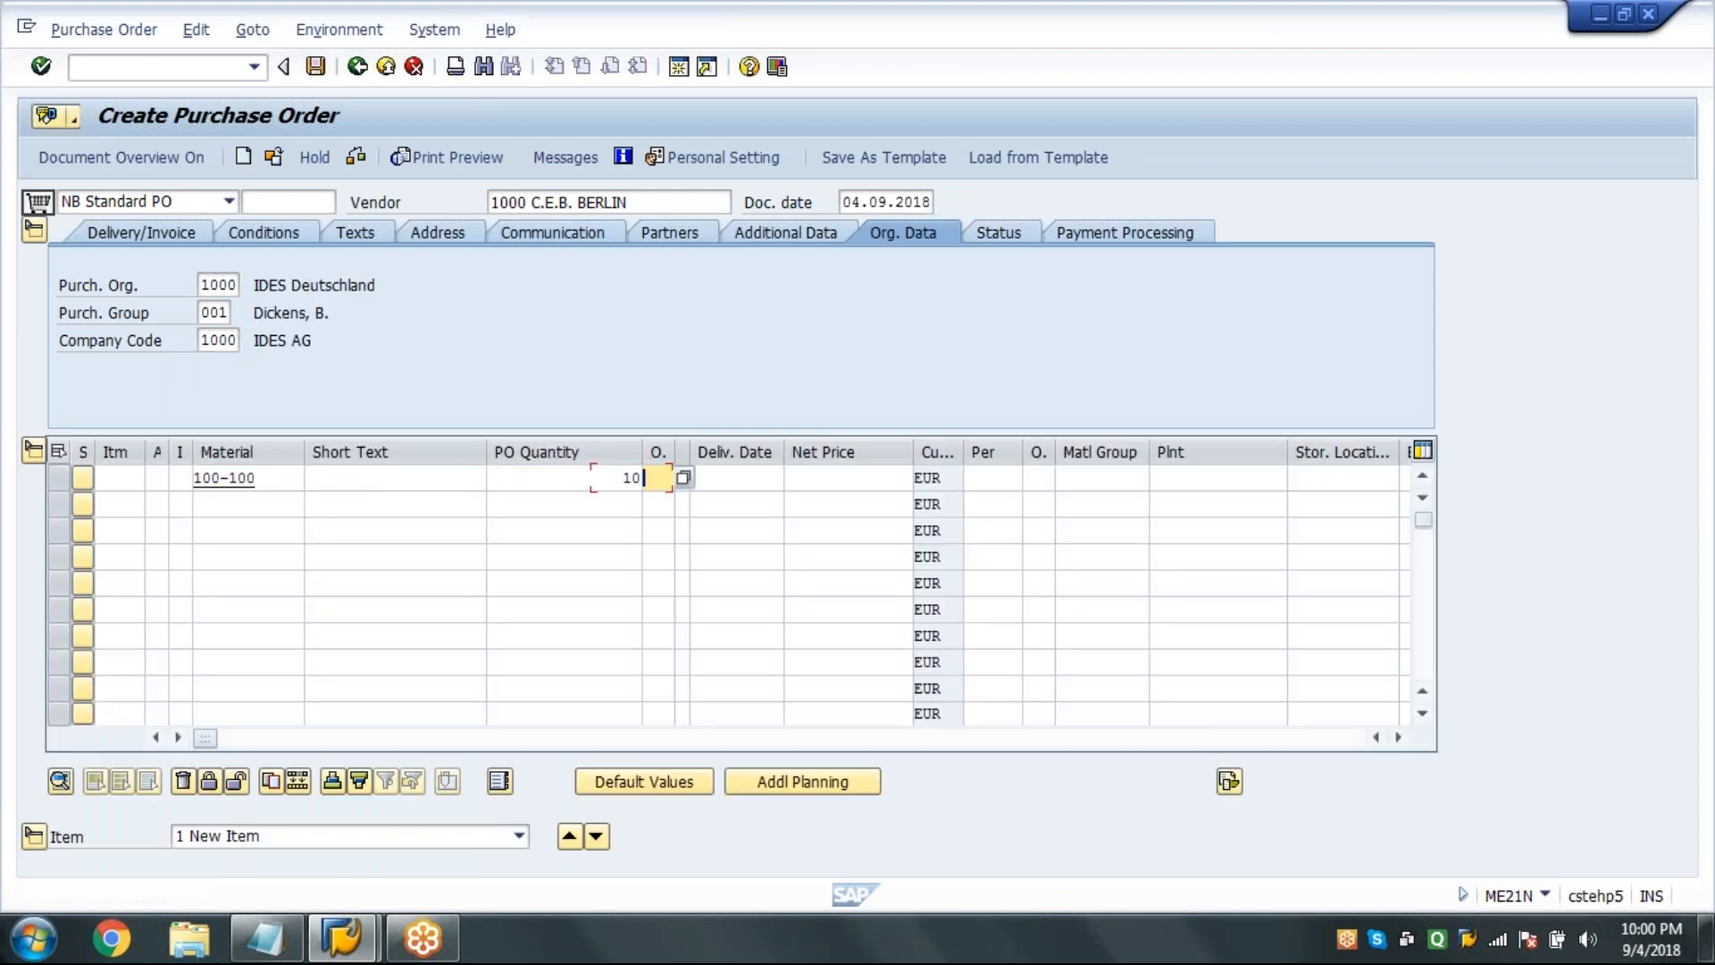
type("100")
key("Tab")
key("Tab")
key("Tab")
key("Tab")
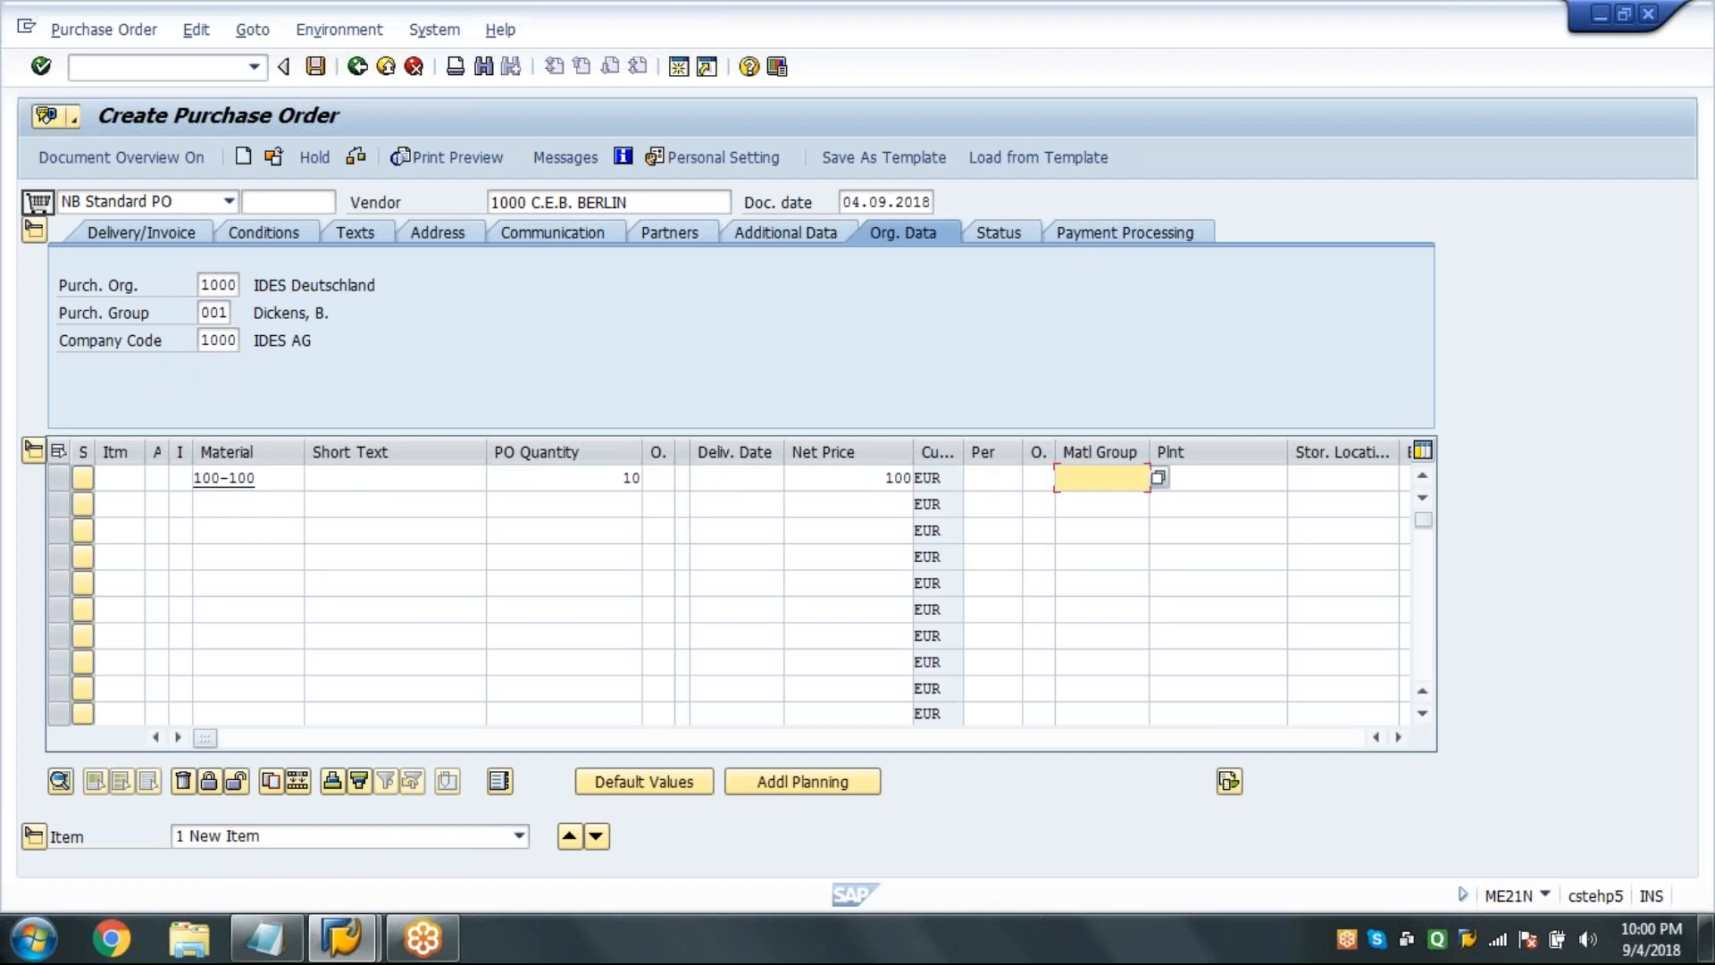
type("1000")
key("Tab")
type("0001")
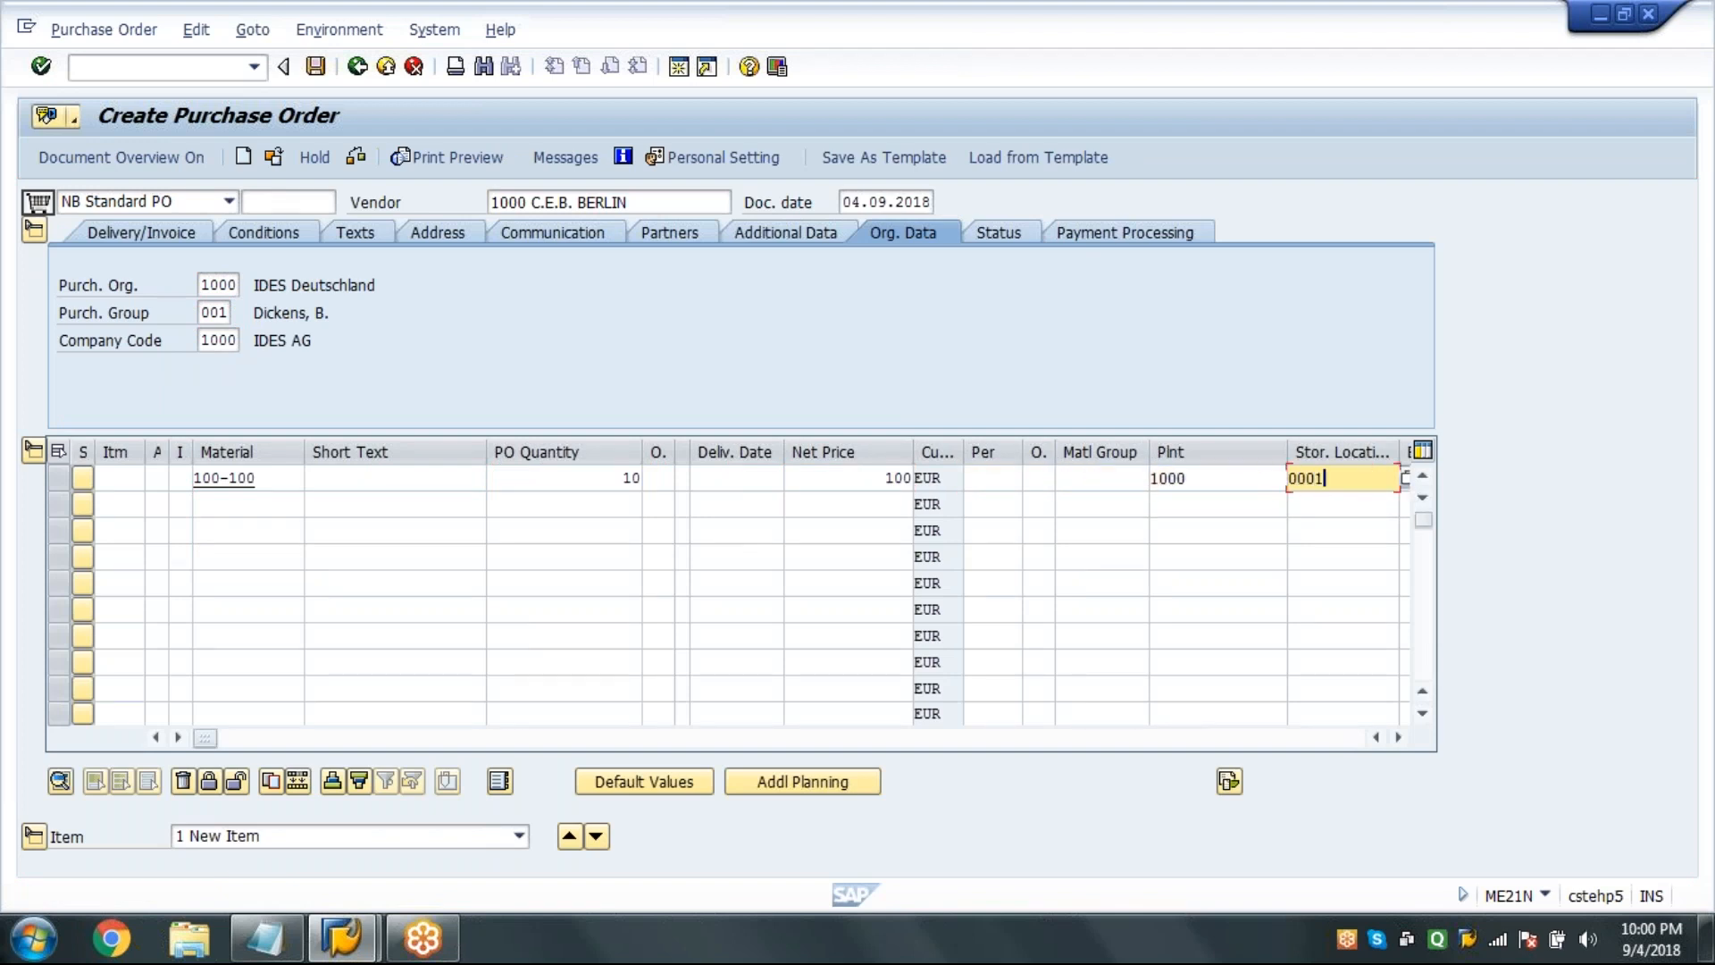
key("Return")
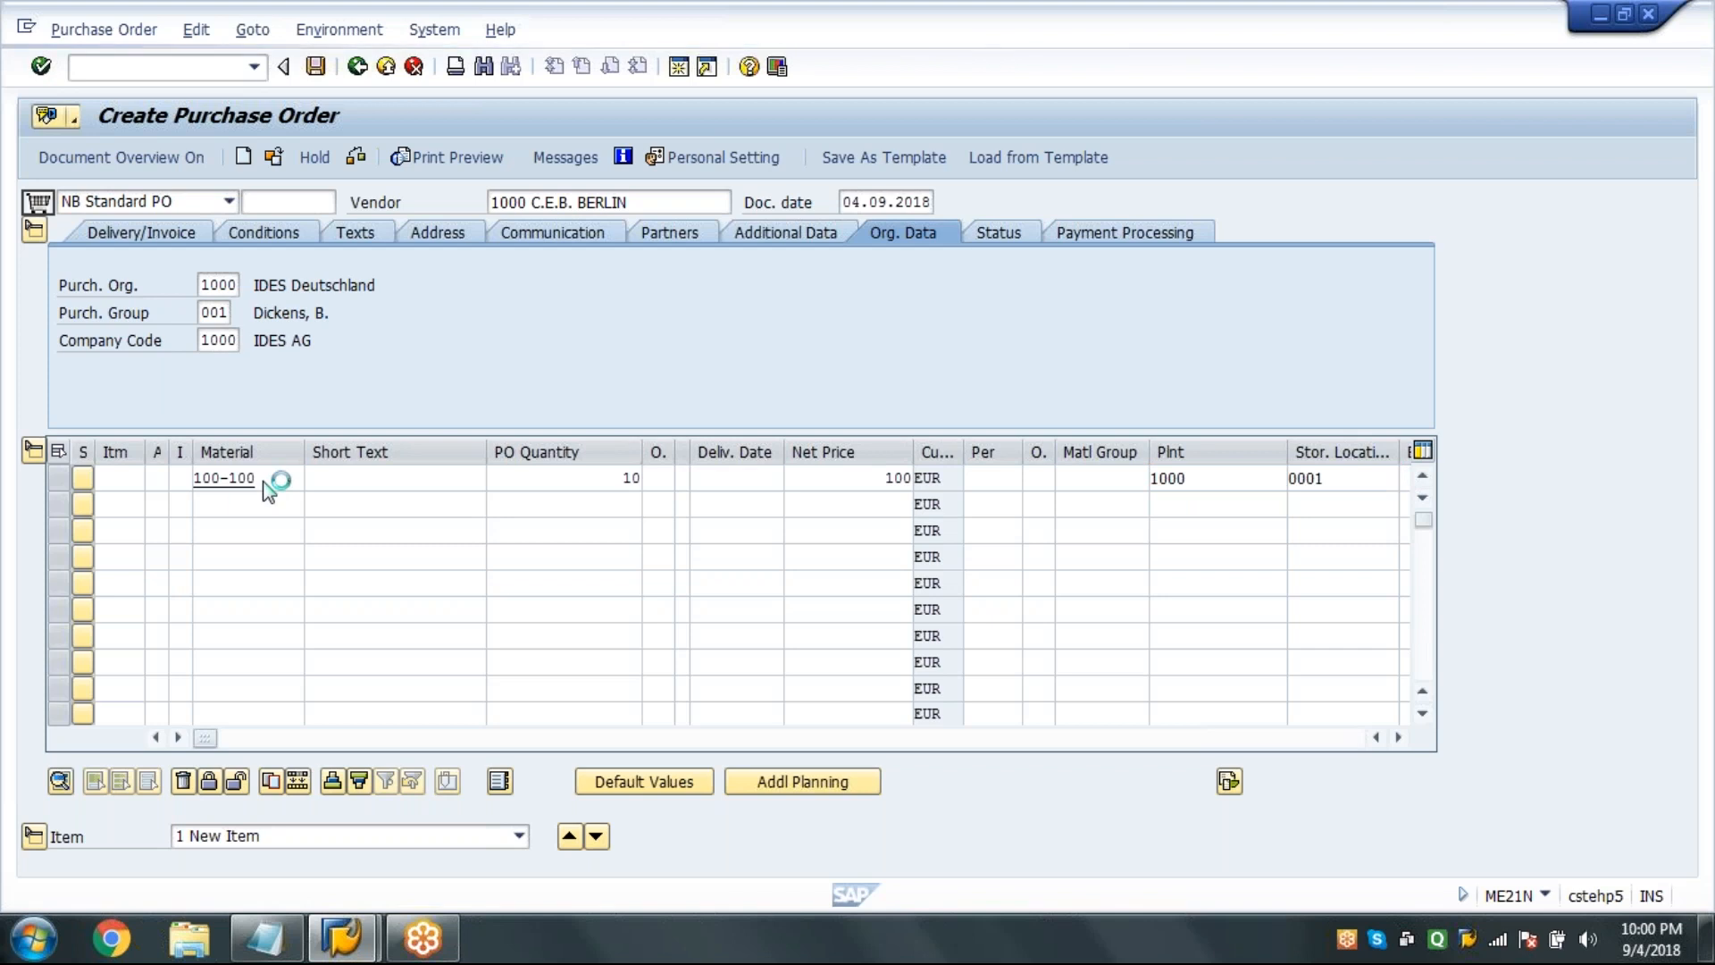
Re-enter the item's net price as 100 and save the purchase order.
key("Tab")
key("Tab")
key("Tab")
key("Tab")
type("100")
key("Return")
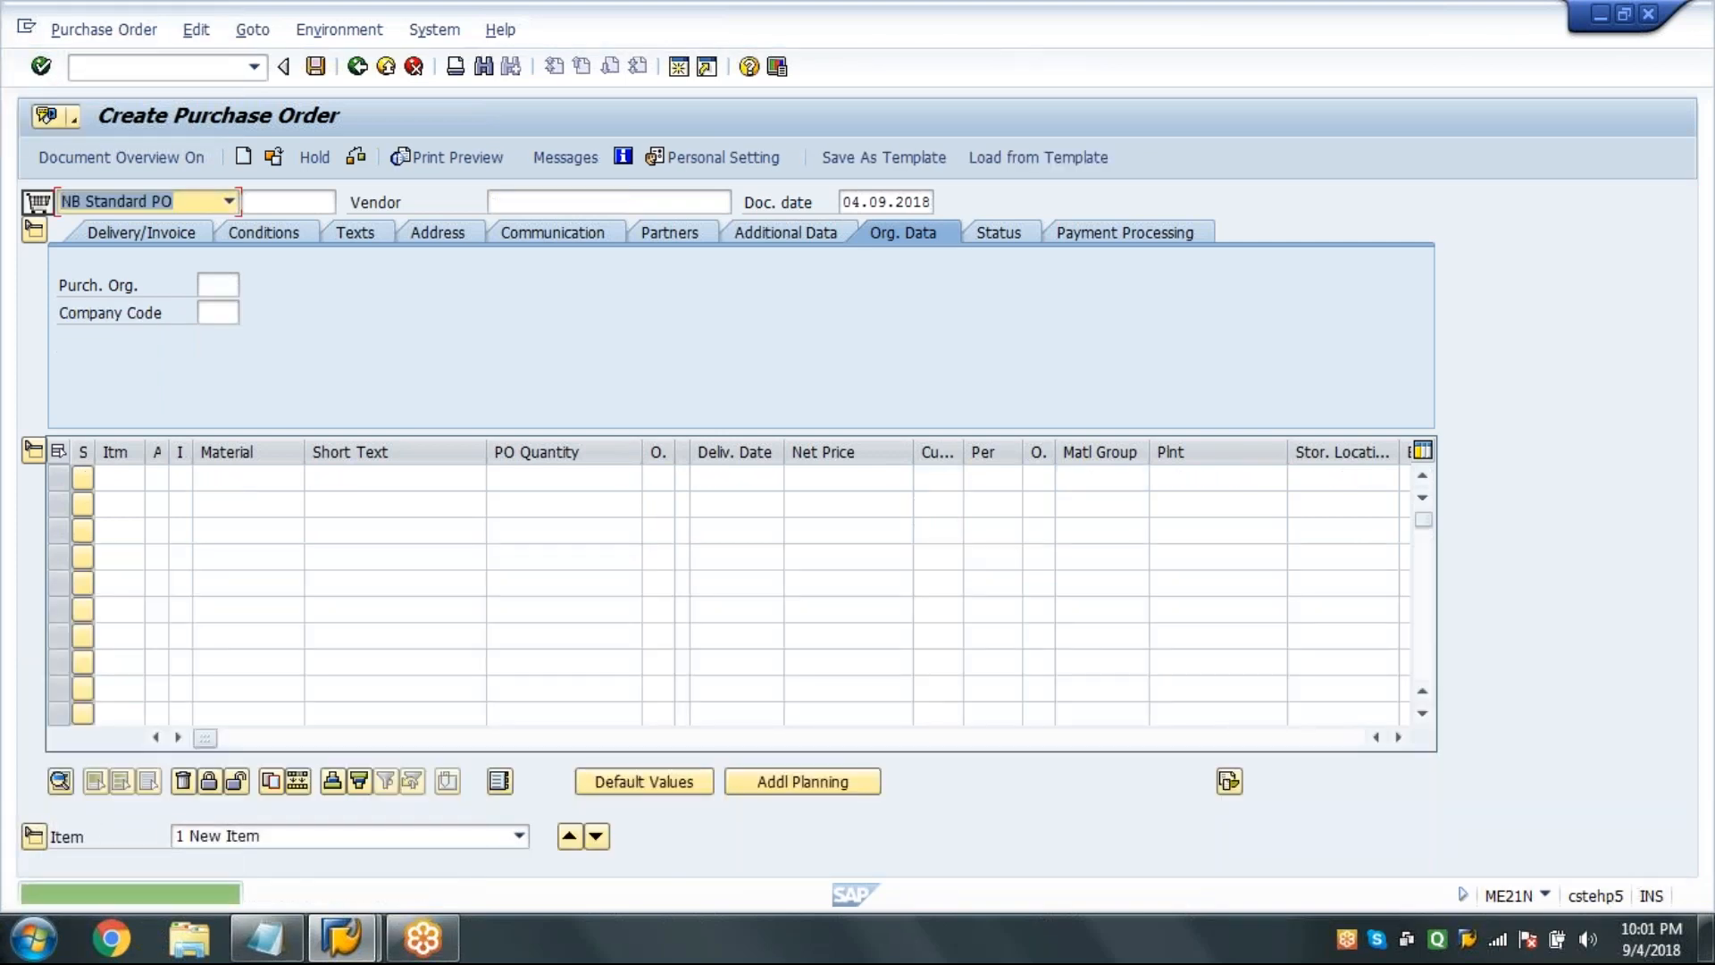
Post the goods receipt for the newly created purchase order in transaction MIGO with its item marked OK.
left_click(114, 68)
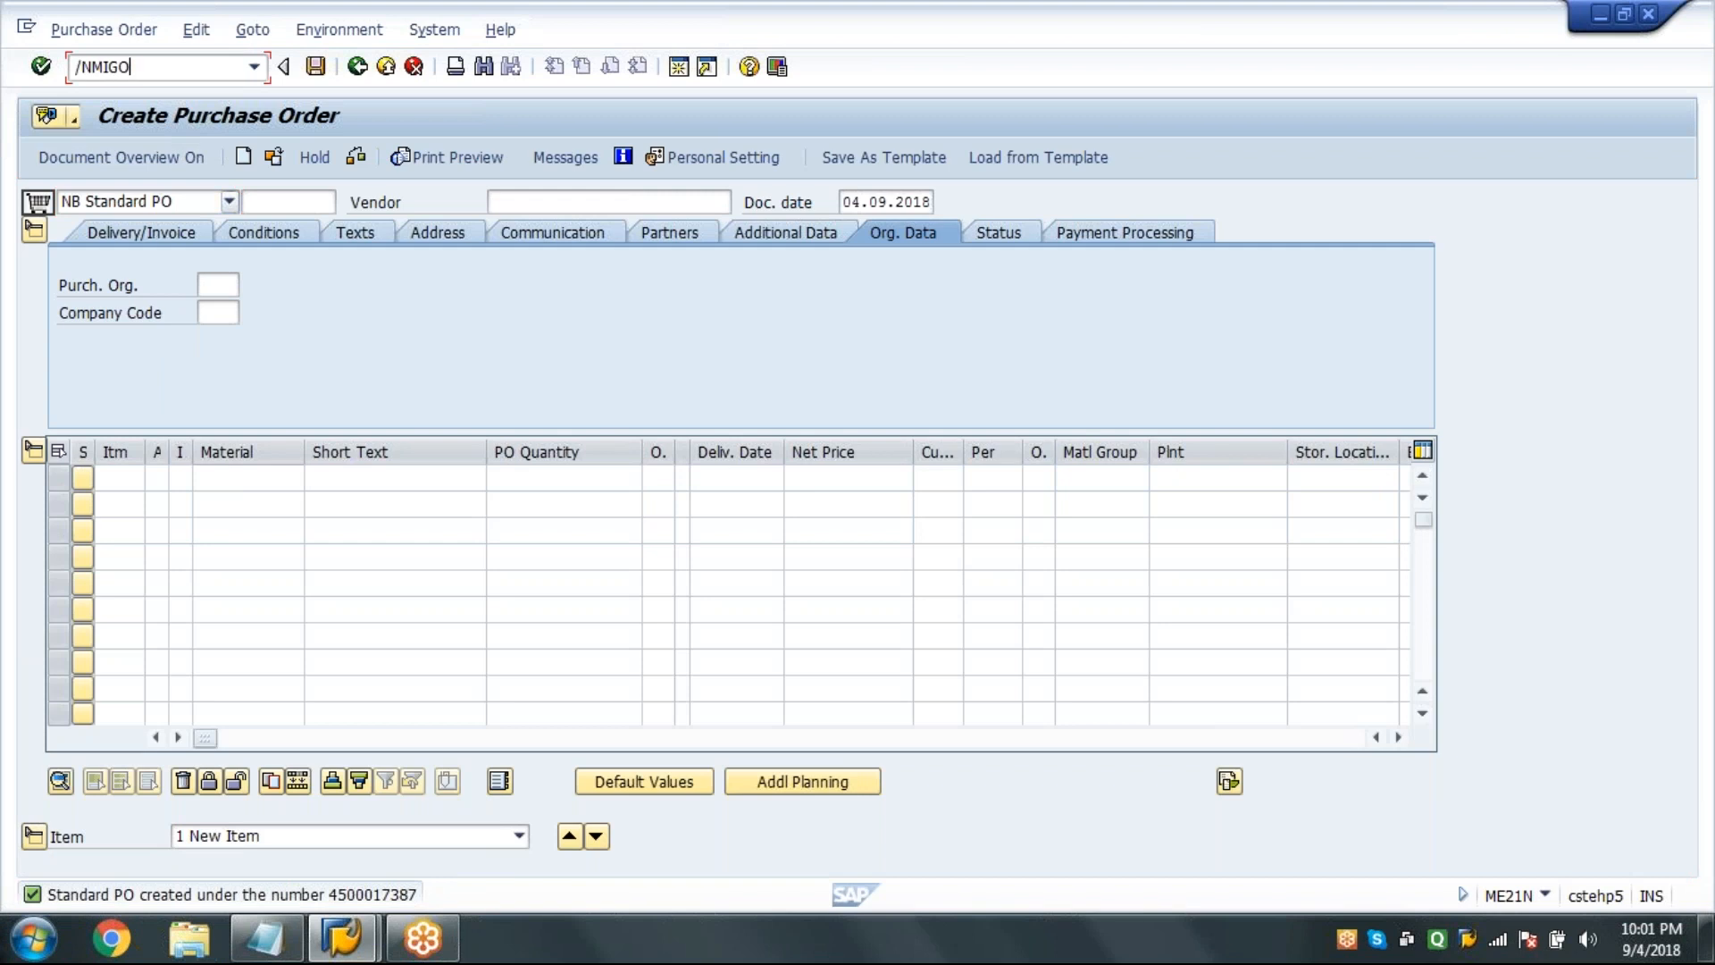
key("Return")
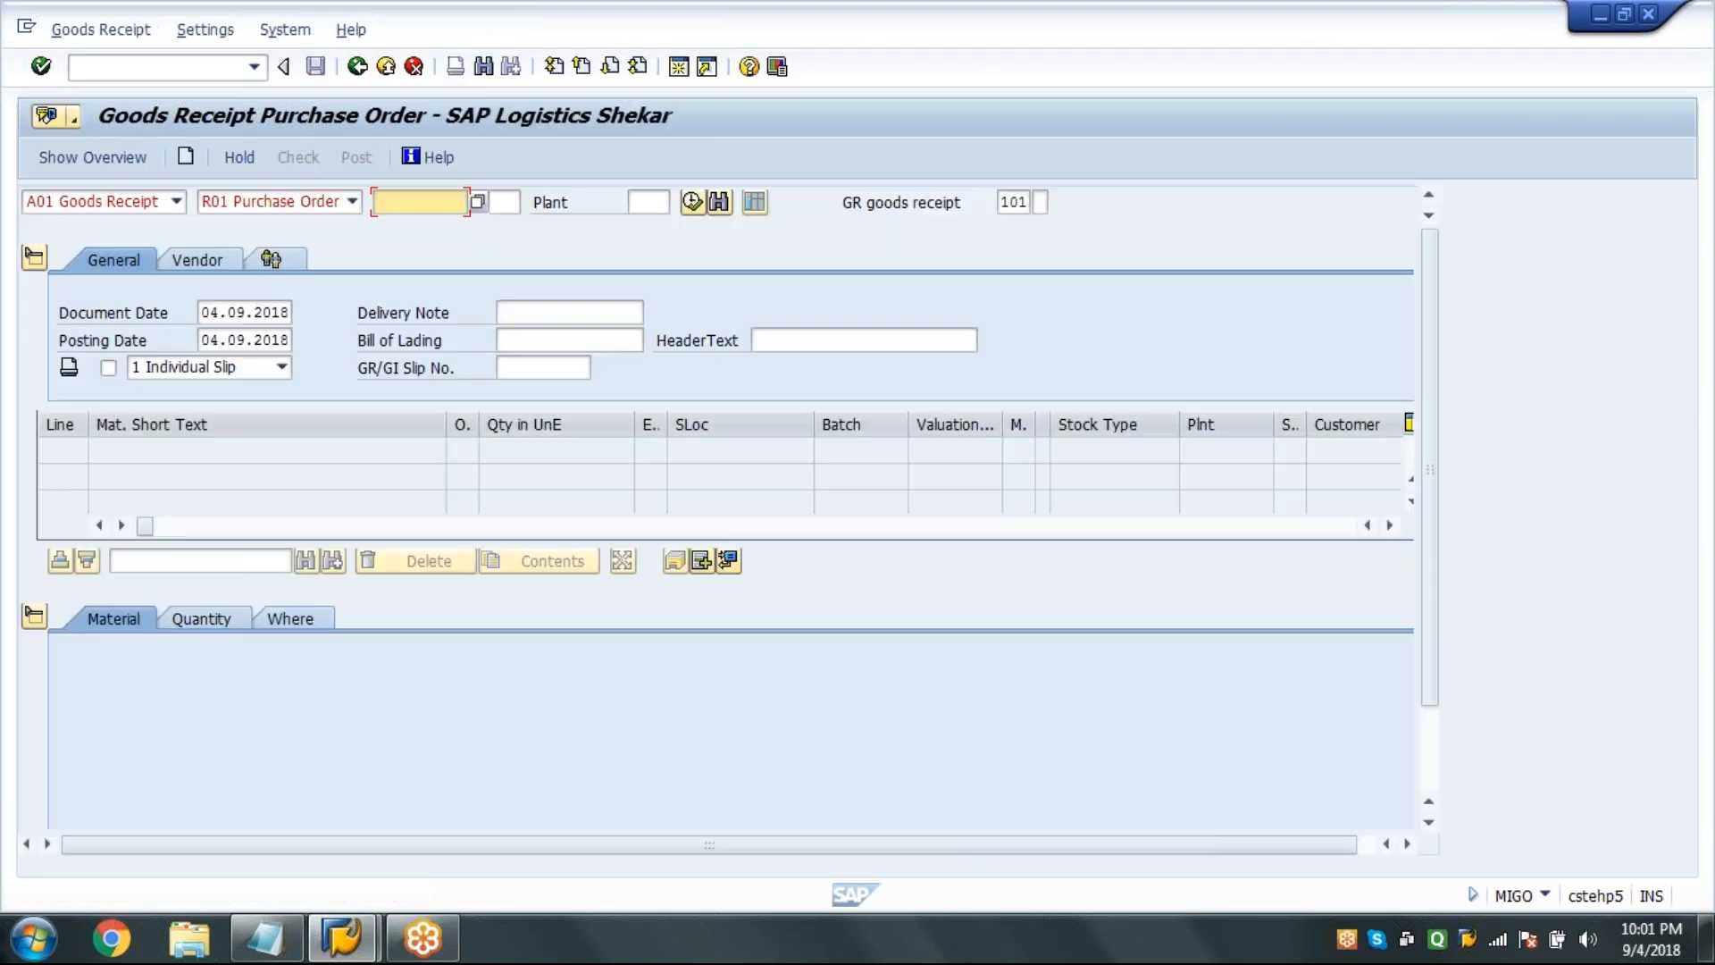
type("4500017387")
key("Return")
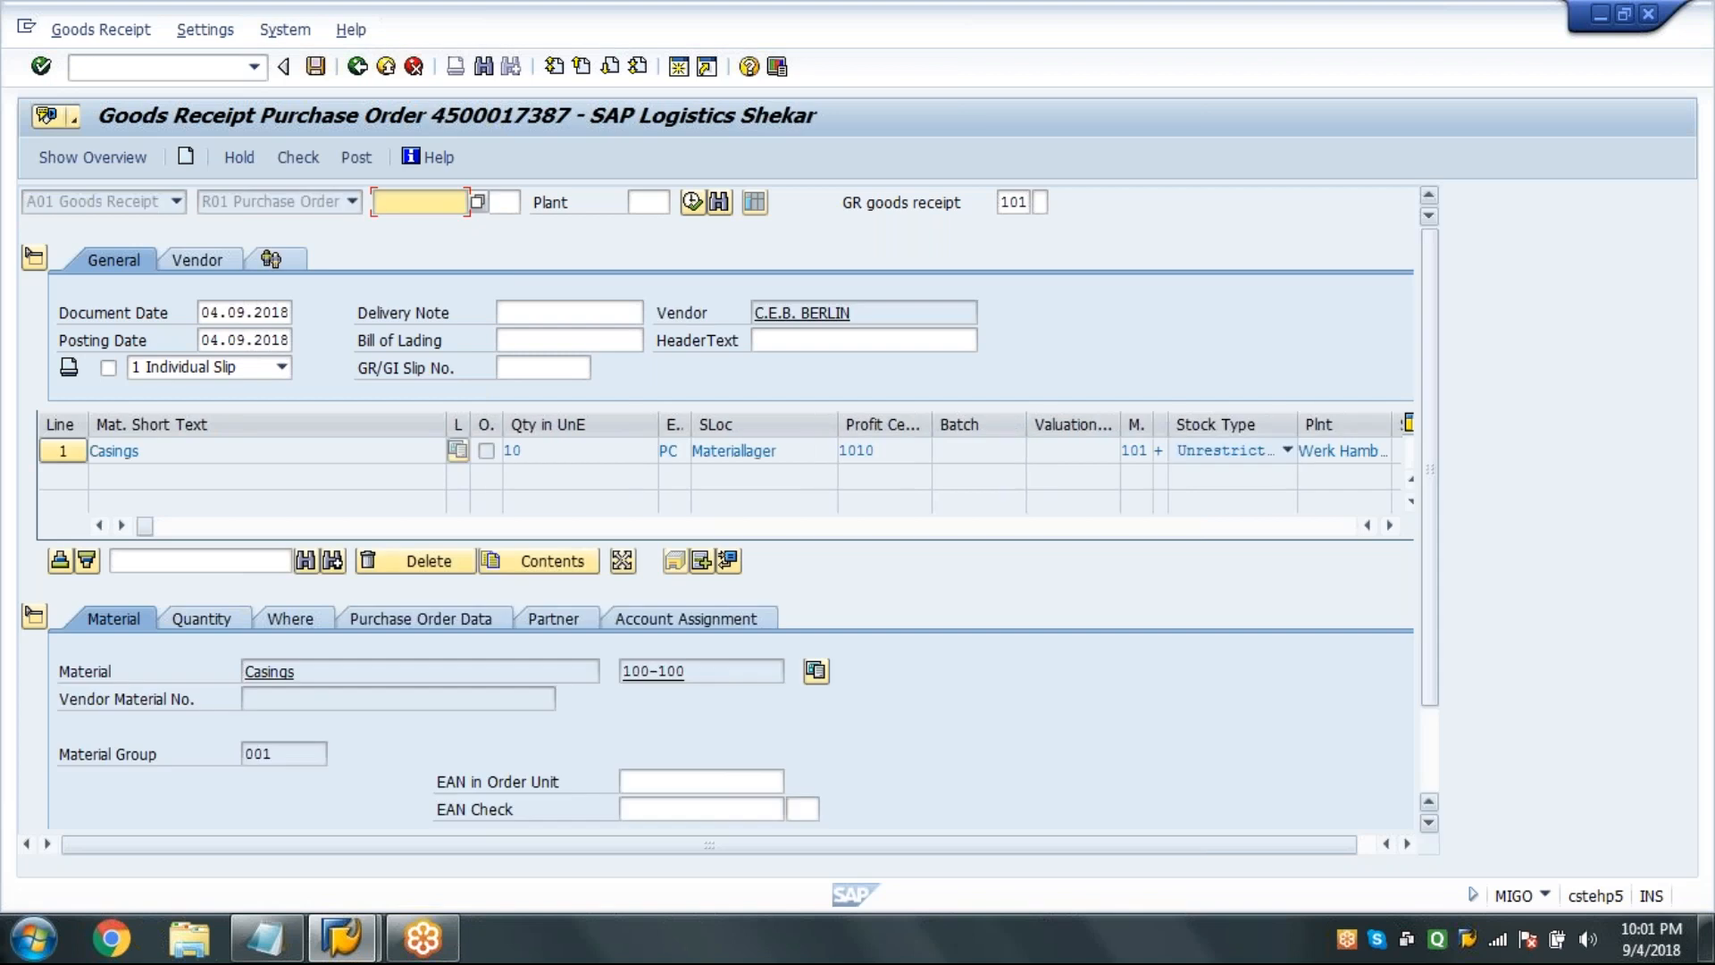
scroll(1347, 735, "down", 2)
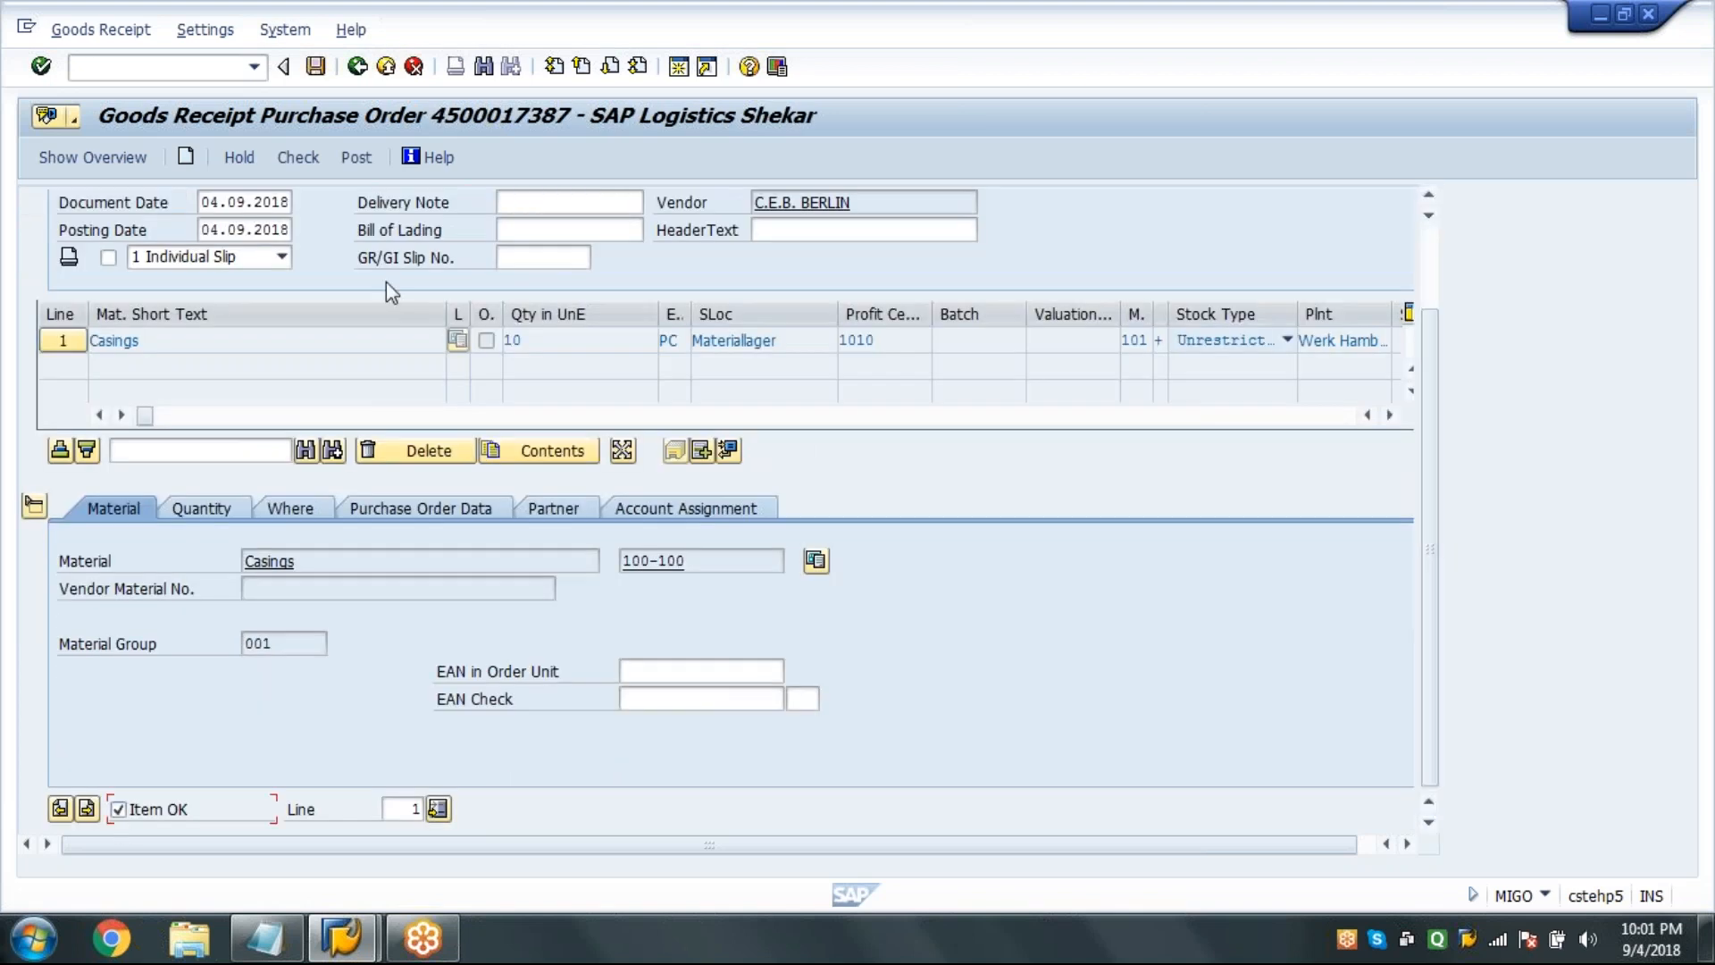
left_click(318, 72)
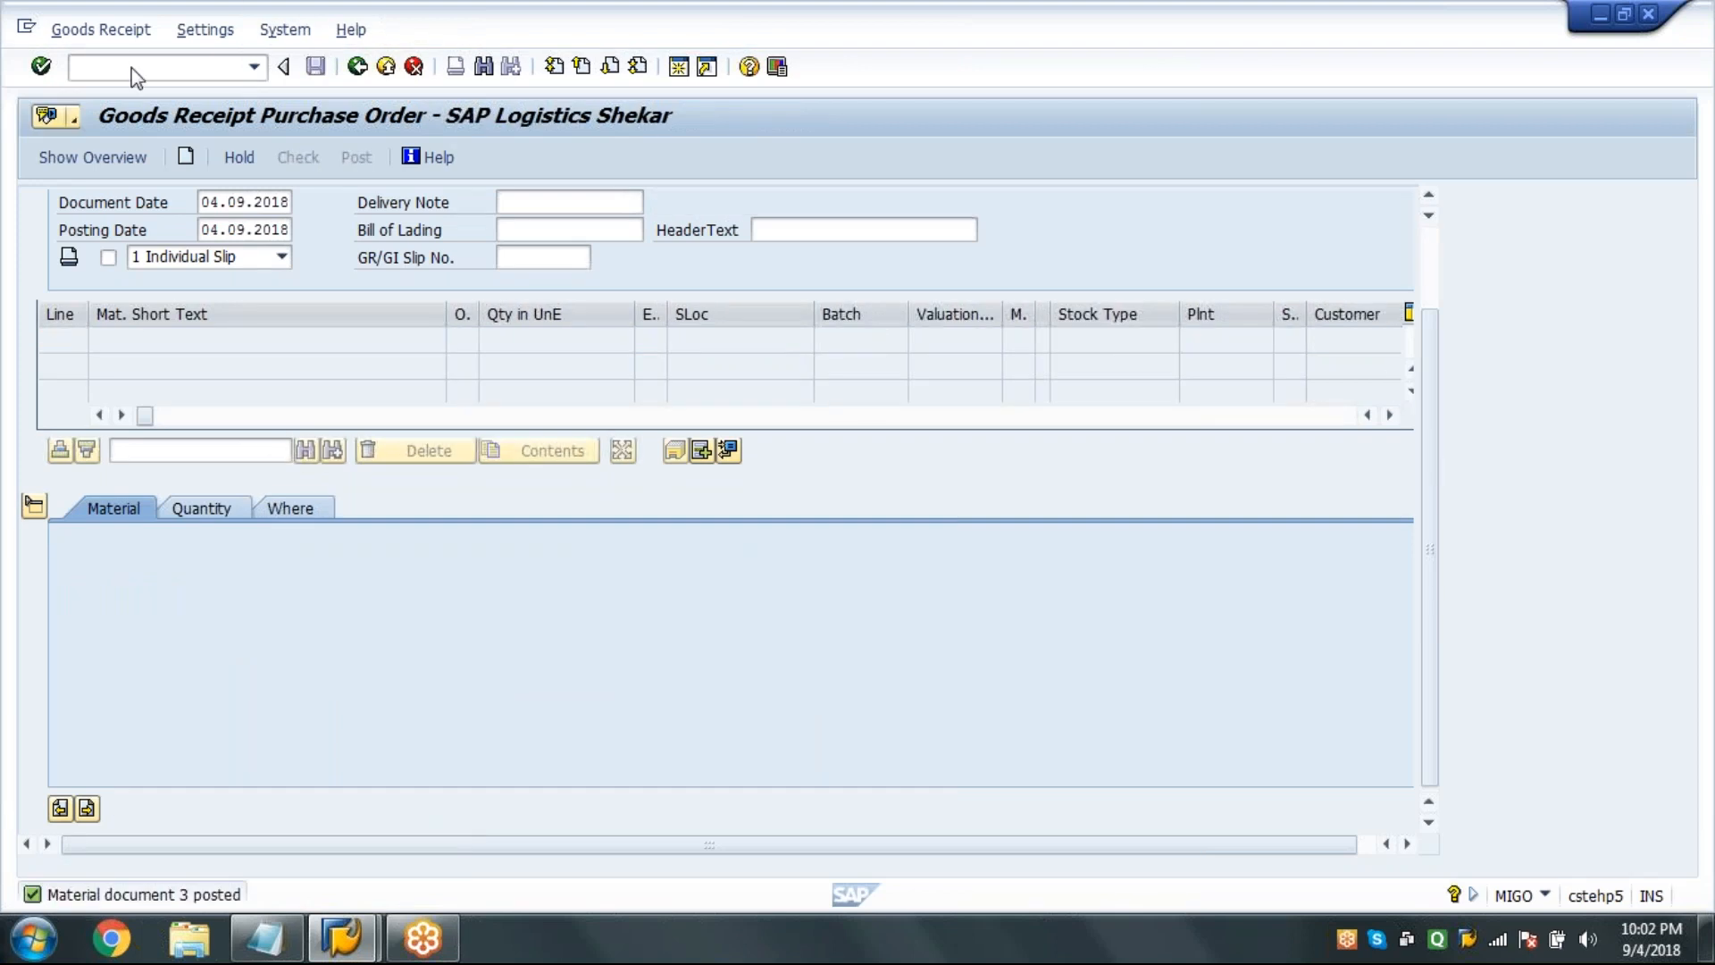
Start transaction MIRO, enter the invoice date 04.09.2018, and set the tax code to 0I (Input tax 0%).
type("/NMIRO")
key("Return")
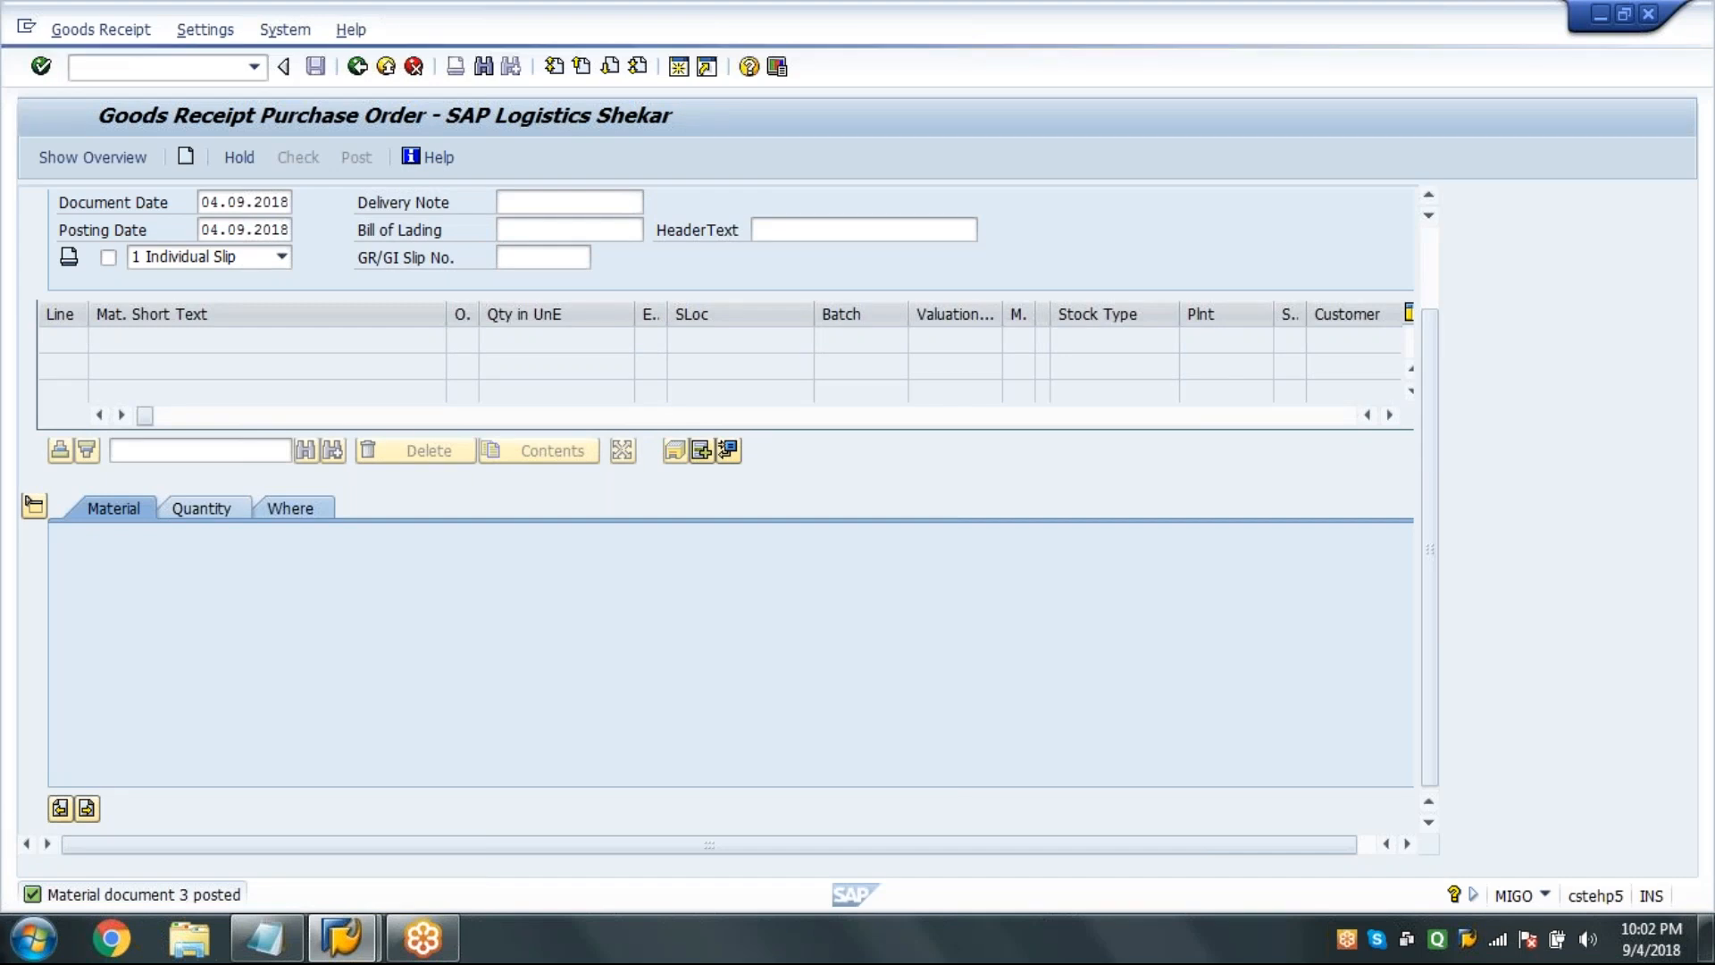
type("04.09.2018")
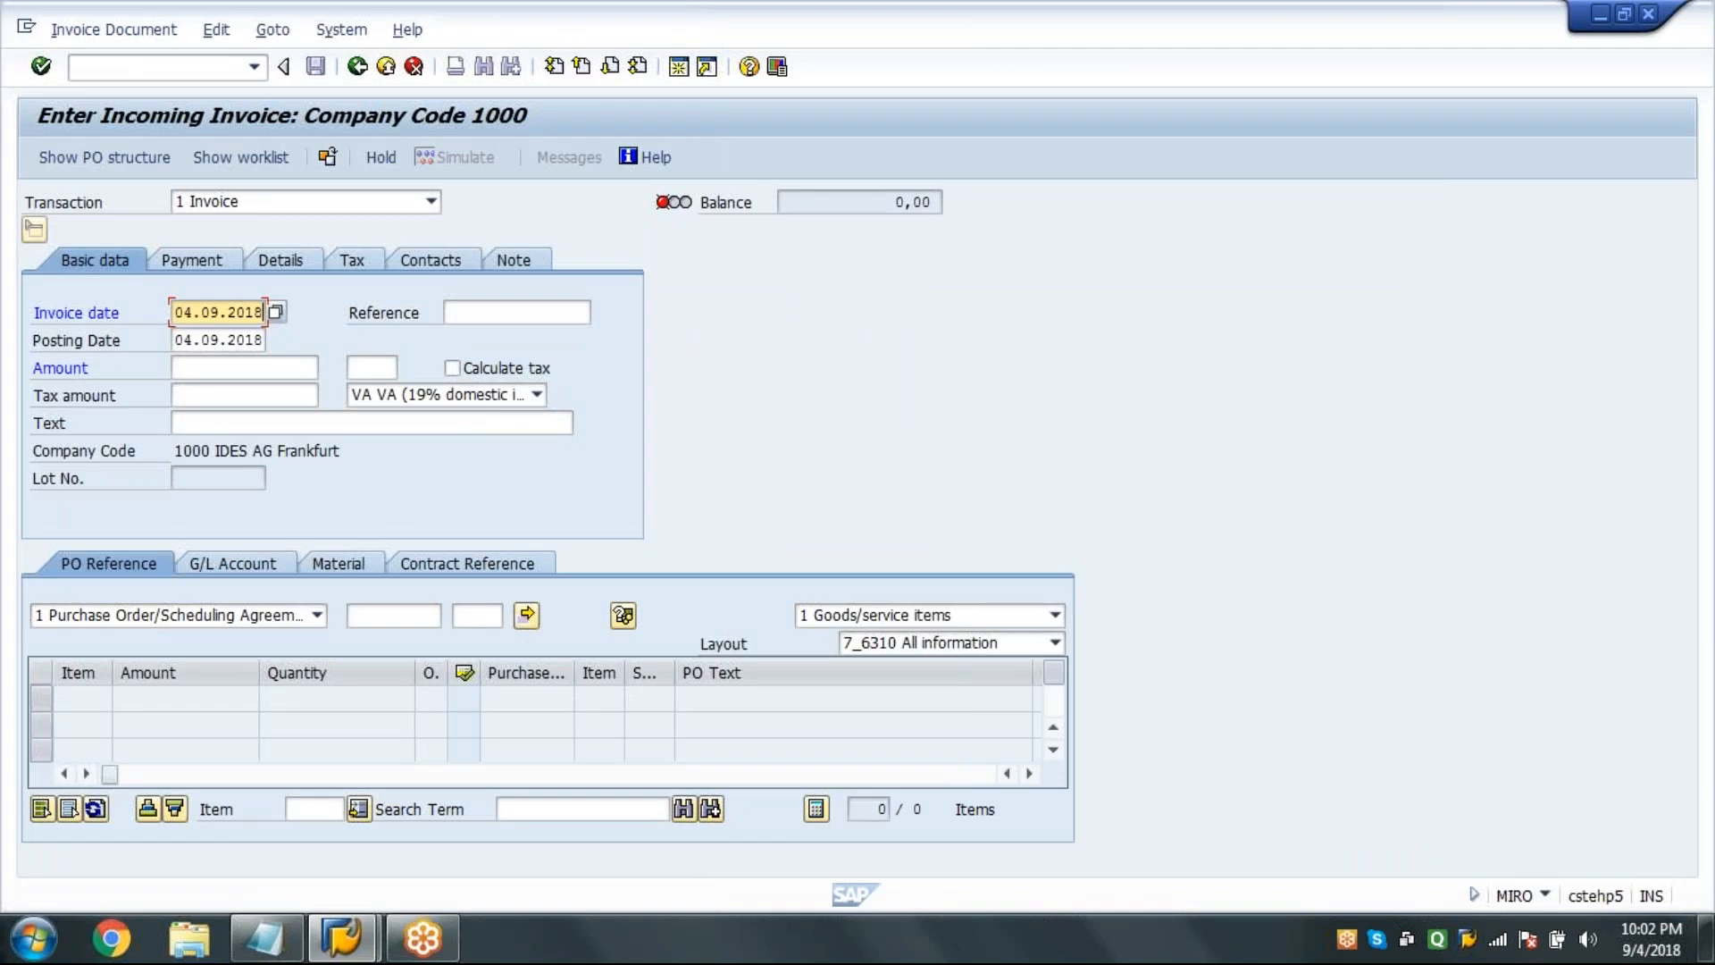
left_click(387, 394)
left_click(374, 415)
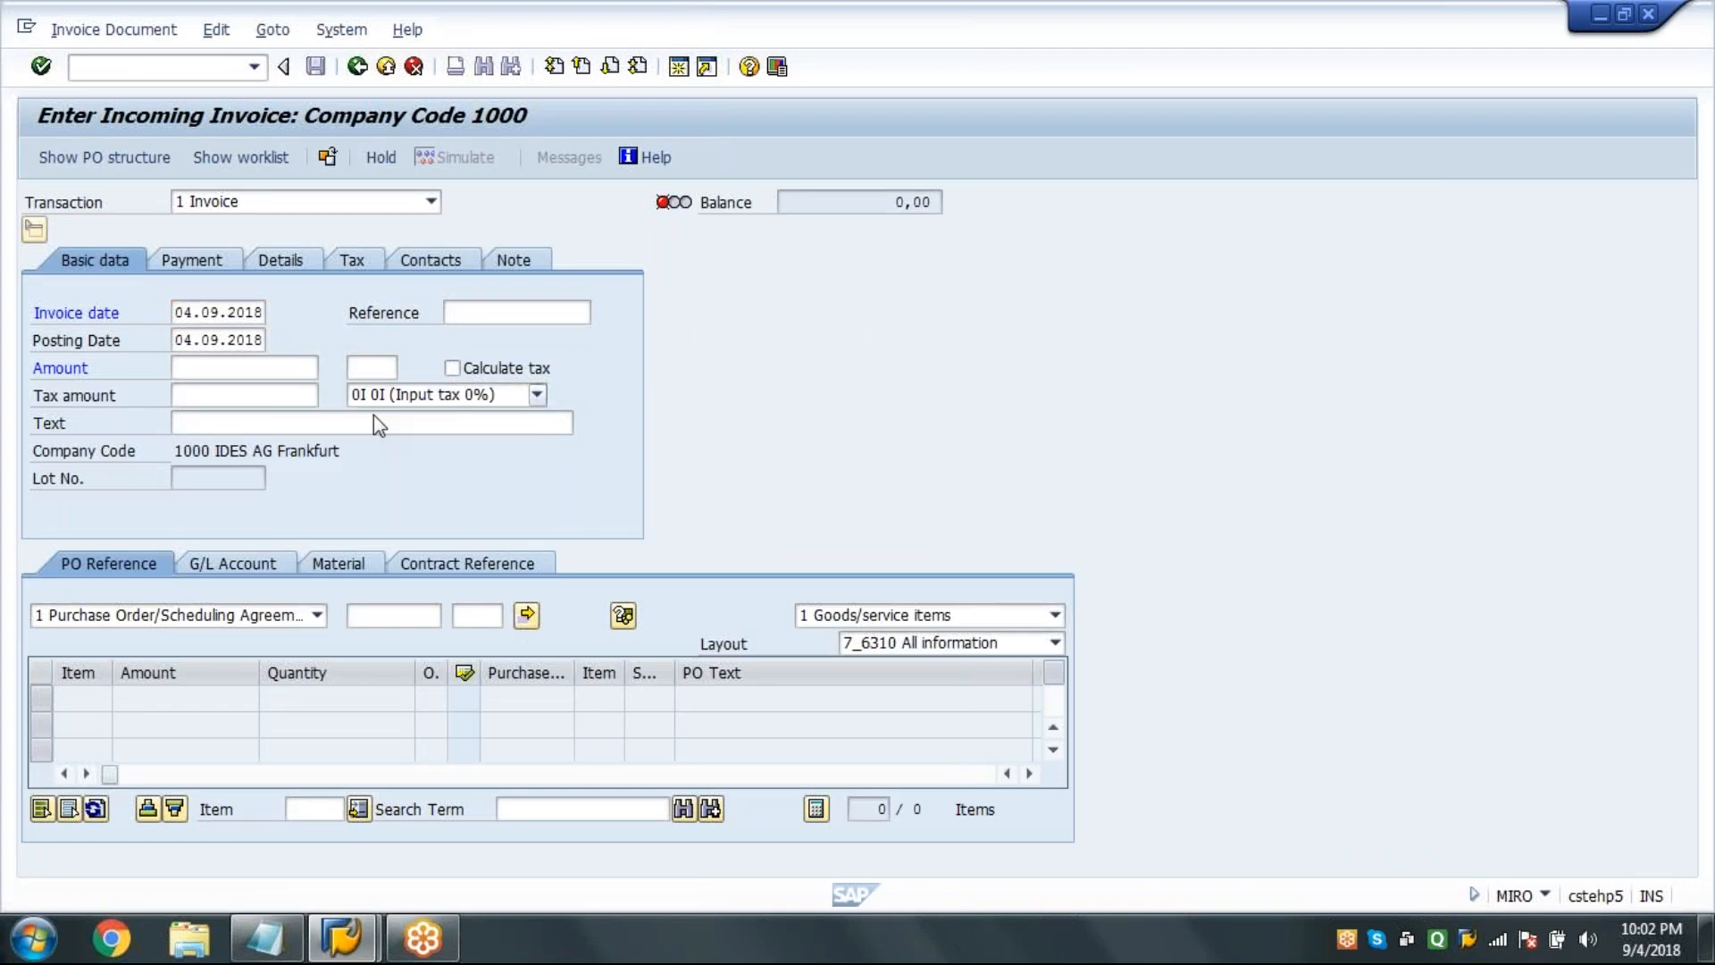
Load the new purchase order's item into the invoice by entering its number as the PO reference.
left_click(394, 615)
left_click(393, 639)
key("BackSpace")
type("7387")
key("Return")
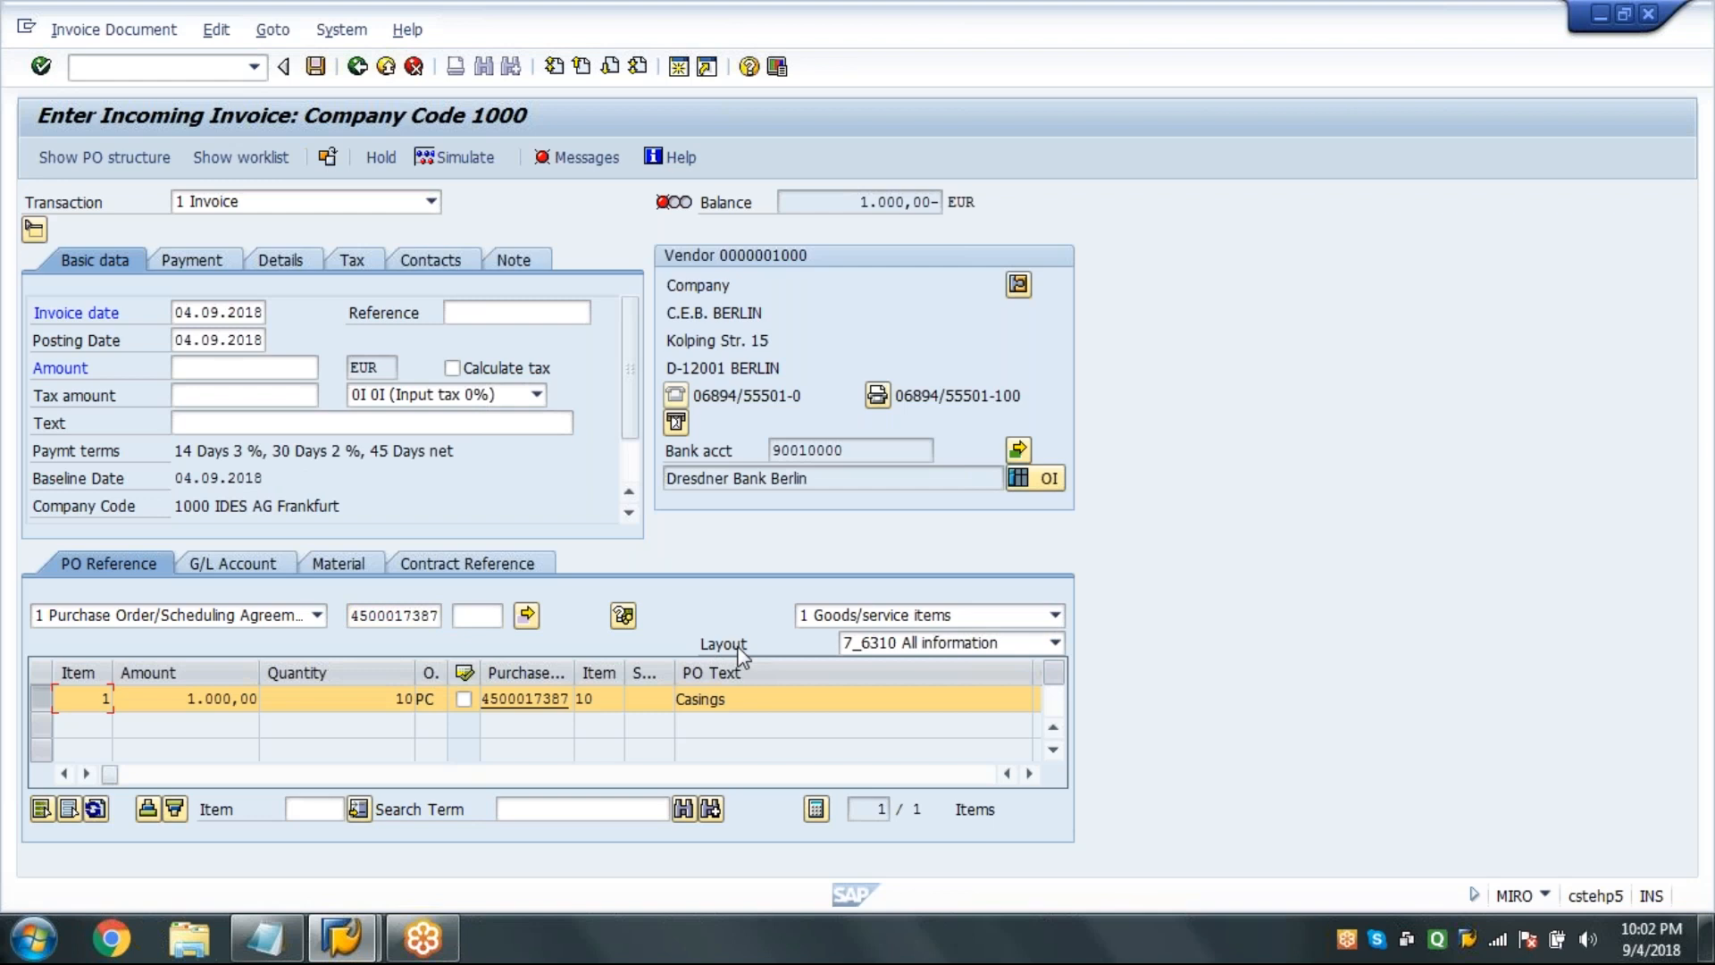
Change the item layout to 6_6310 Invoice reduction and set the item's correction ID to 2 Vendor error: reduce invoice.
left_click(894, 652)
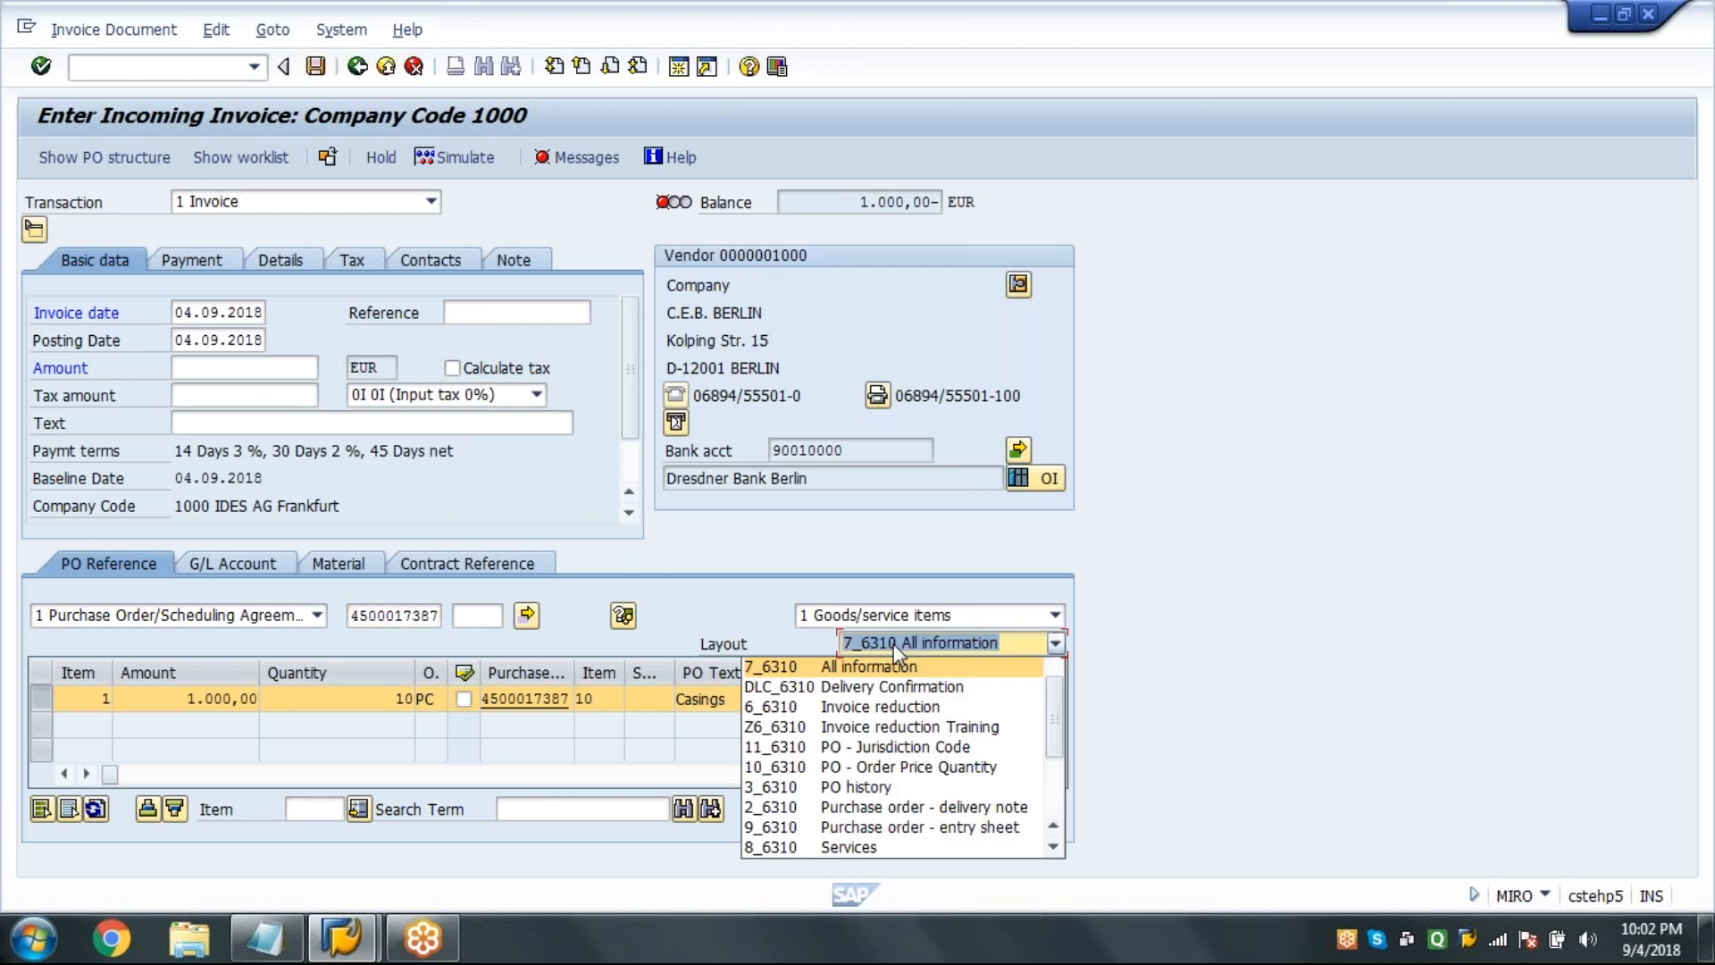
left_click(883, 708)
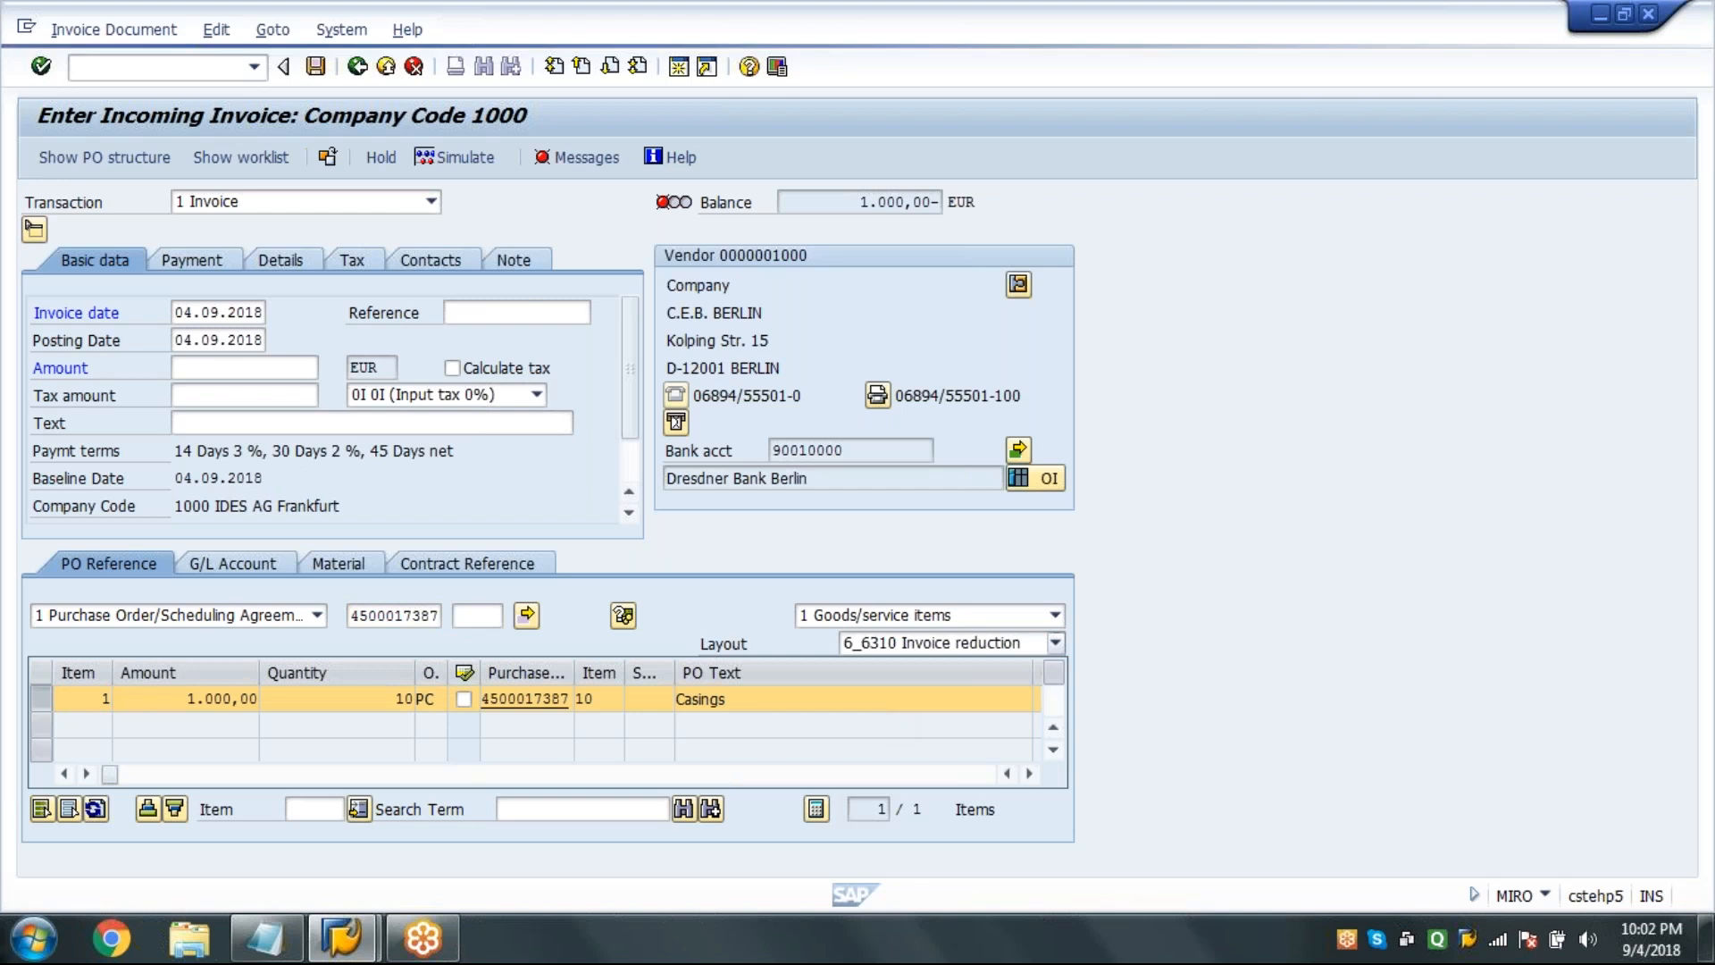
left_click(331, 698)
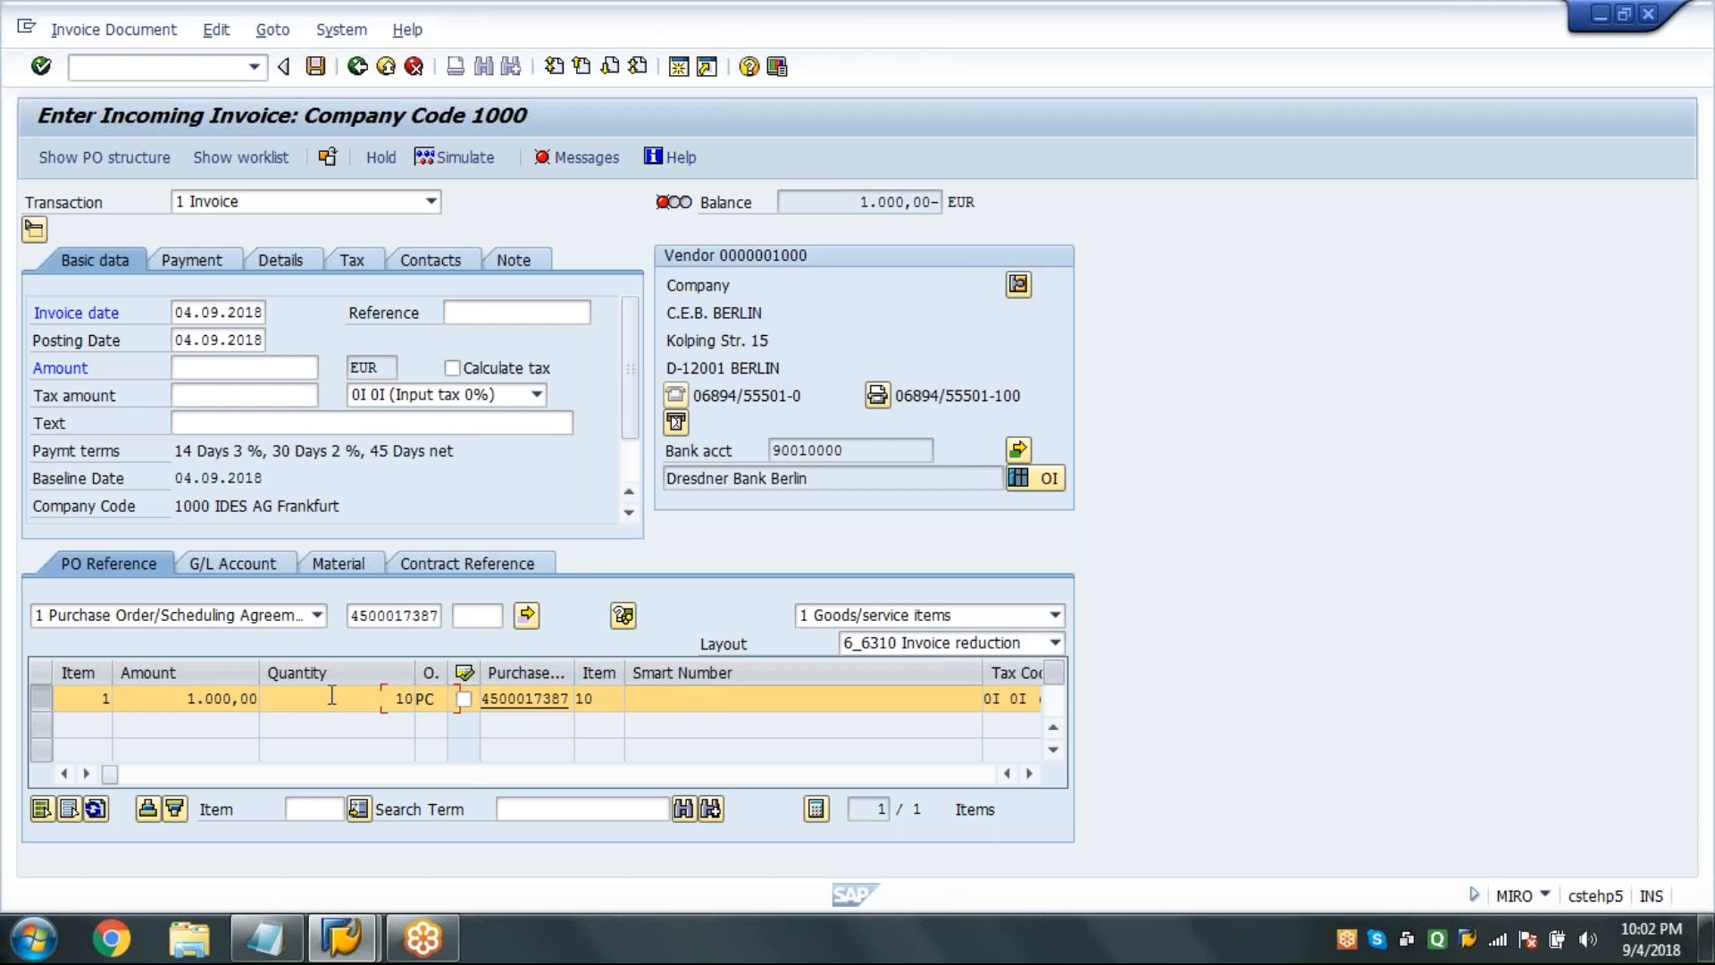
key("Tab")
key("Tab")
key("Tab")
key("Tab")
key("Tab")
key("Tab")
key("Tab")
key("Tab")
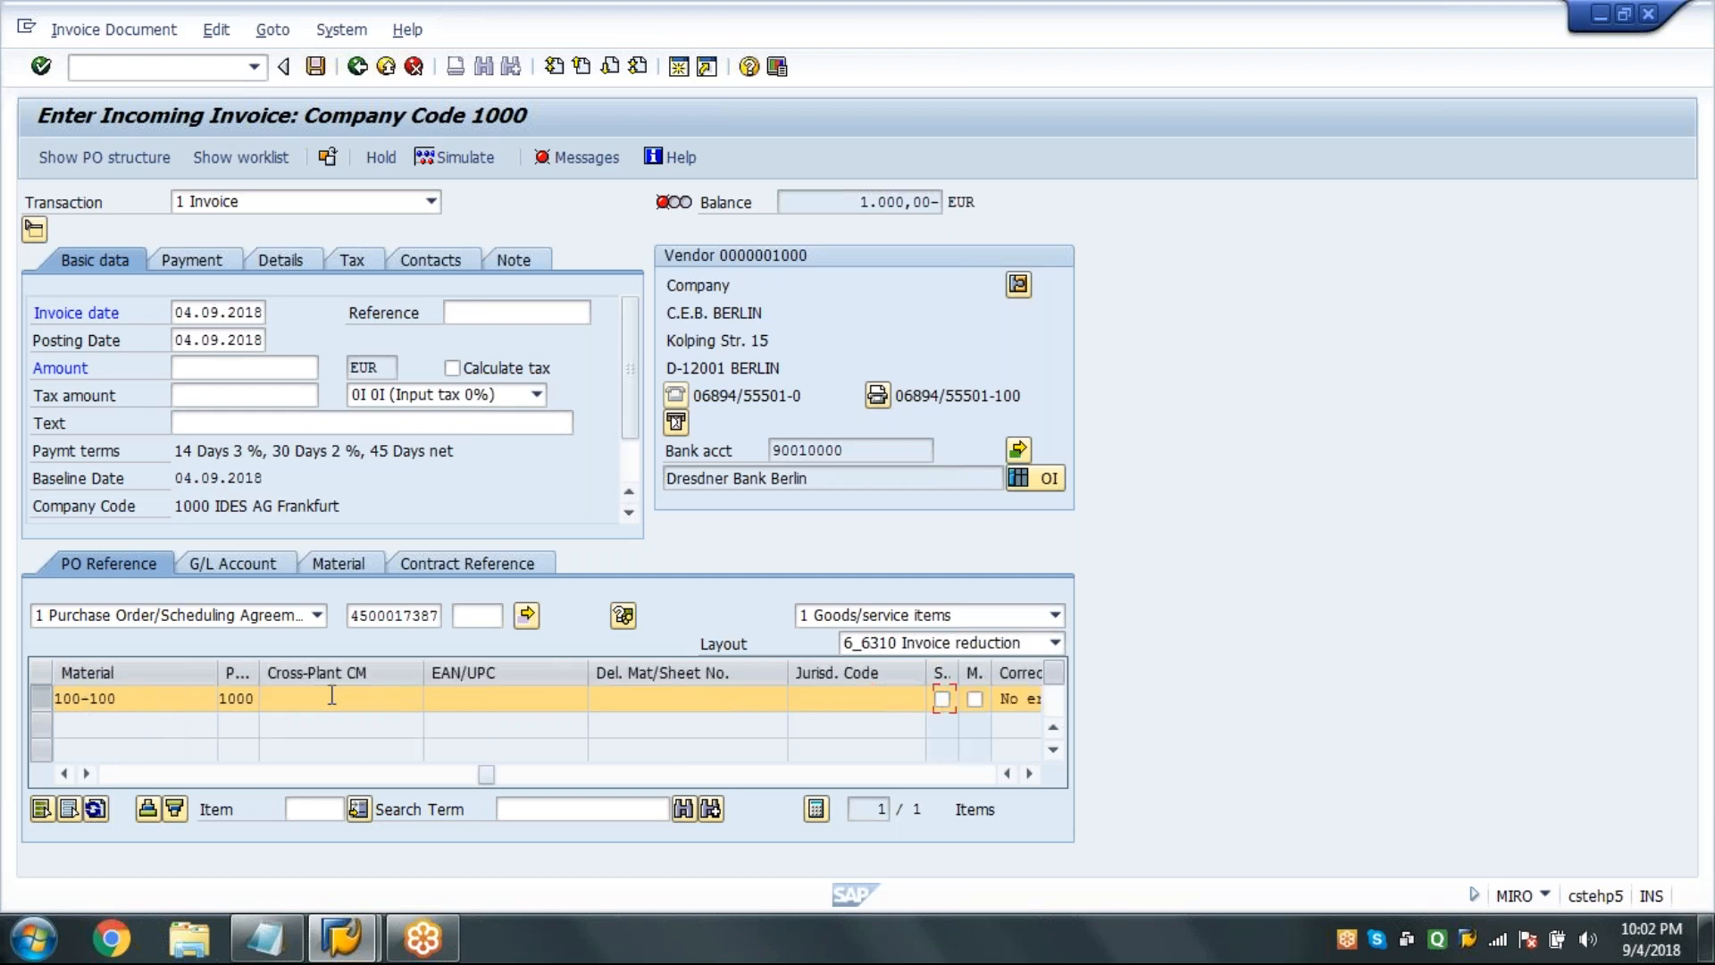
key("Tab")
key("Tab")
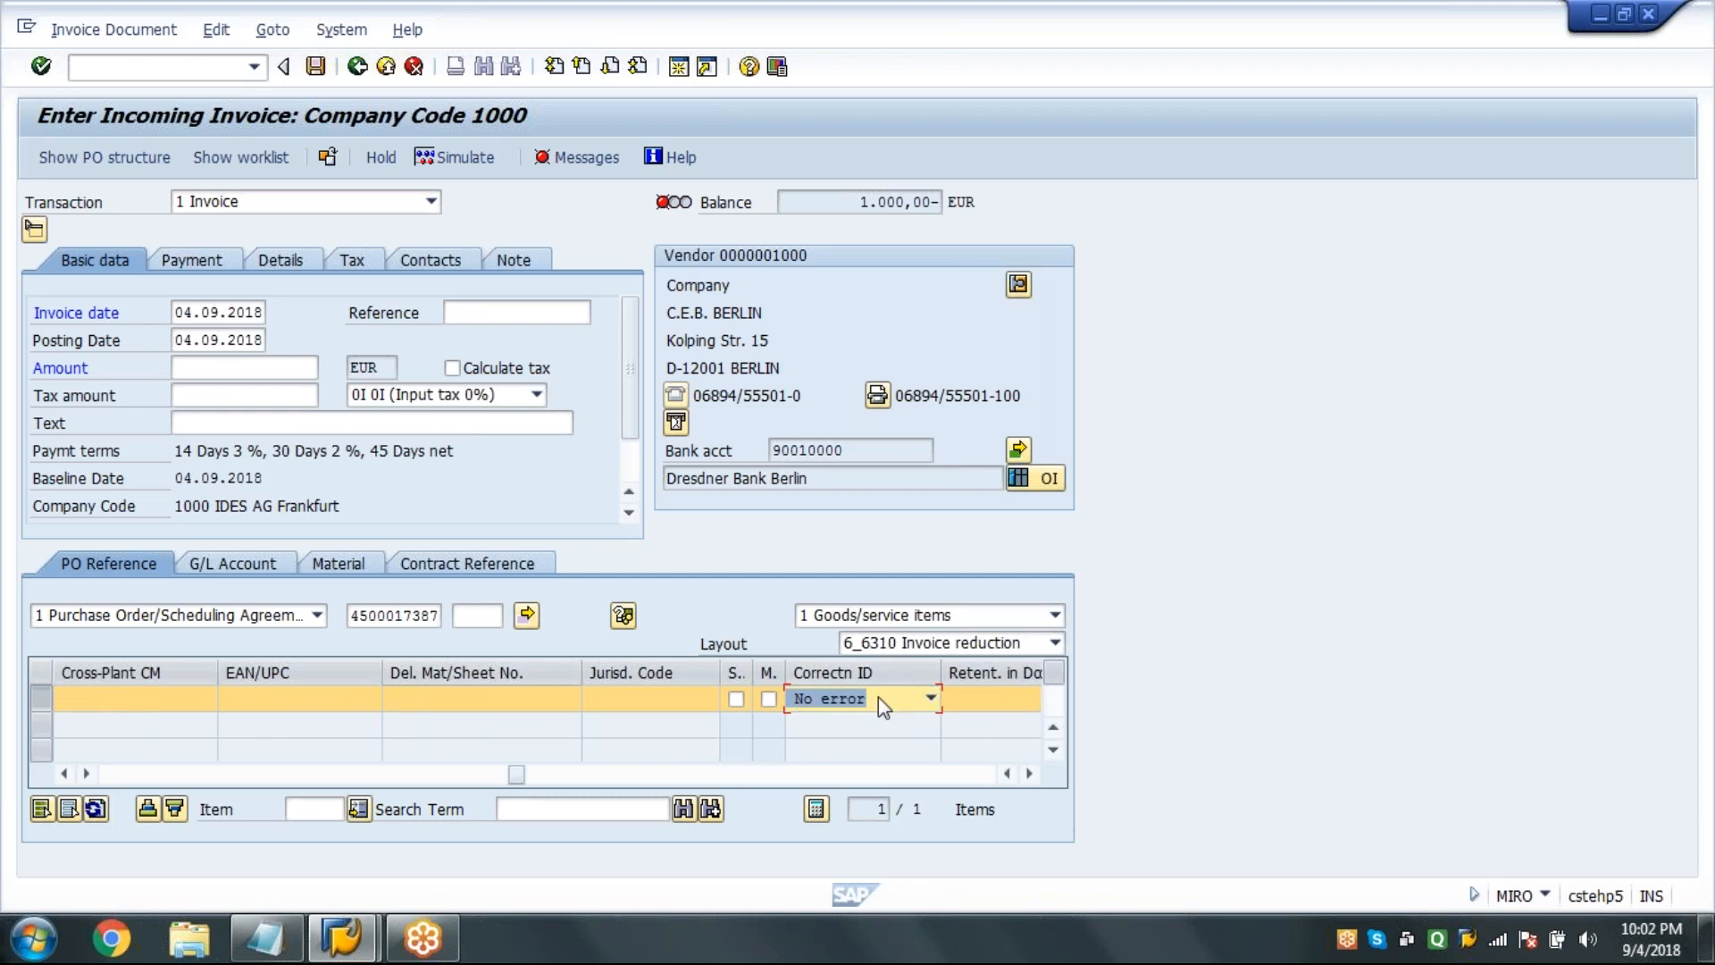
left_click(931, 699)
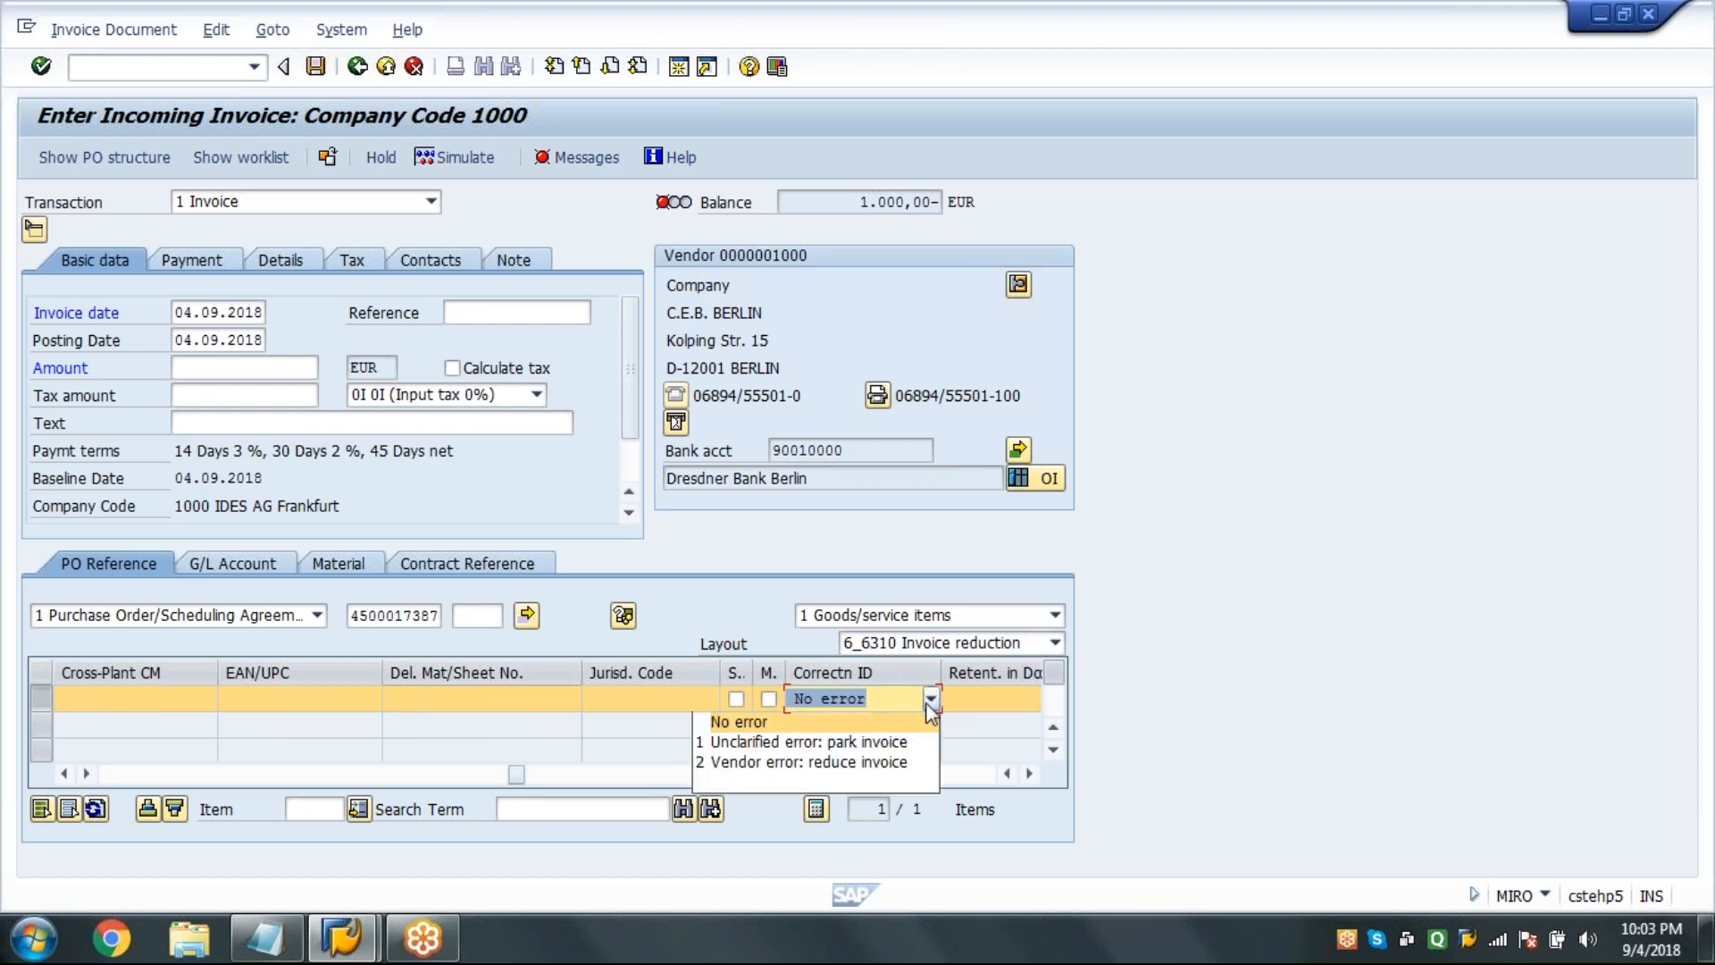
left_click(916, 763)
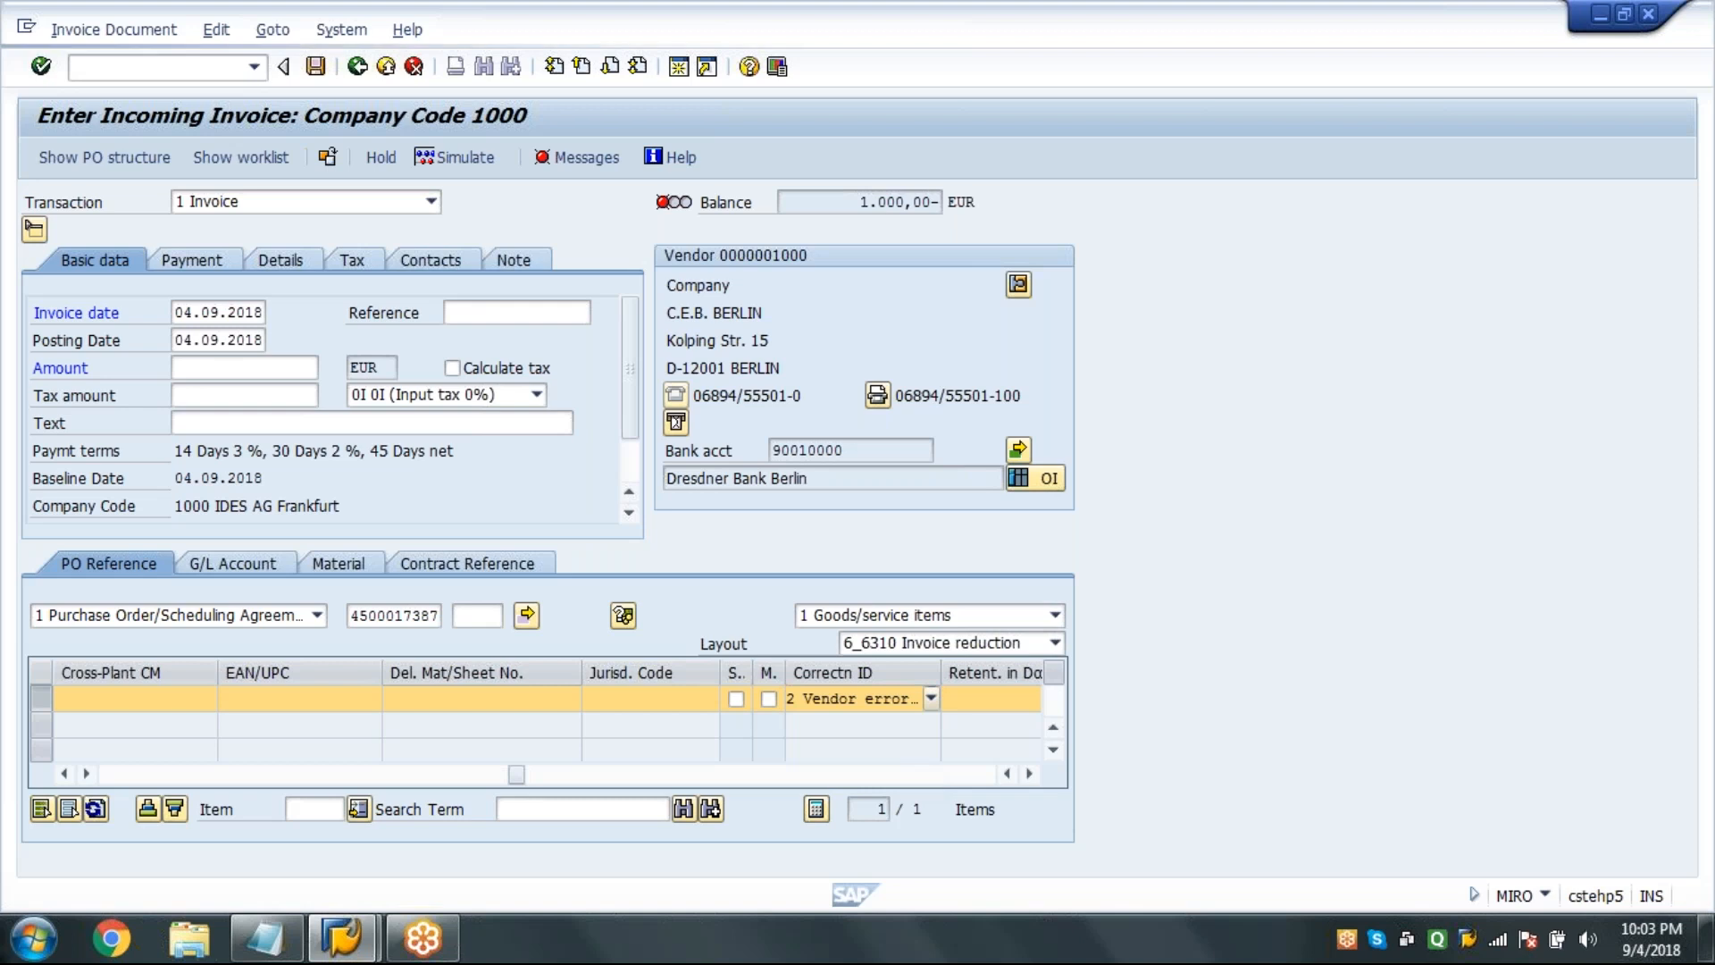
Set the invoice item's amount to 980 and acknowledge the reduction message.
left_click(164, 775)
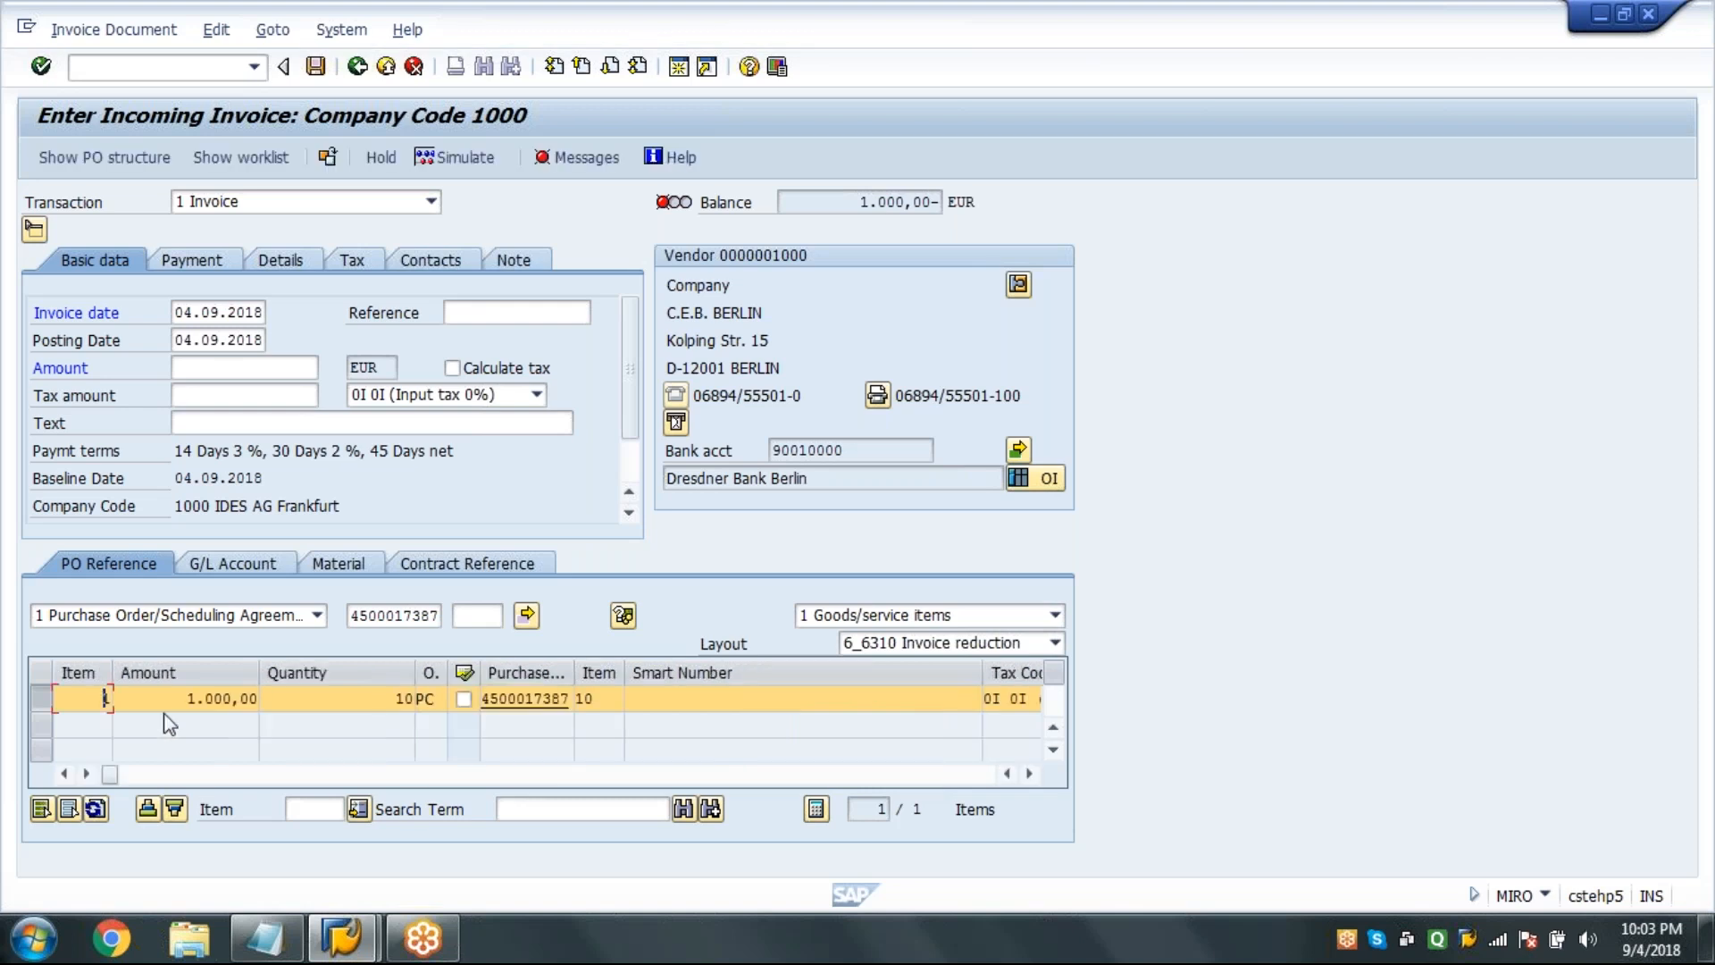
left_click(183, 698)
key("Delete")
key("Delete")
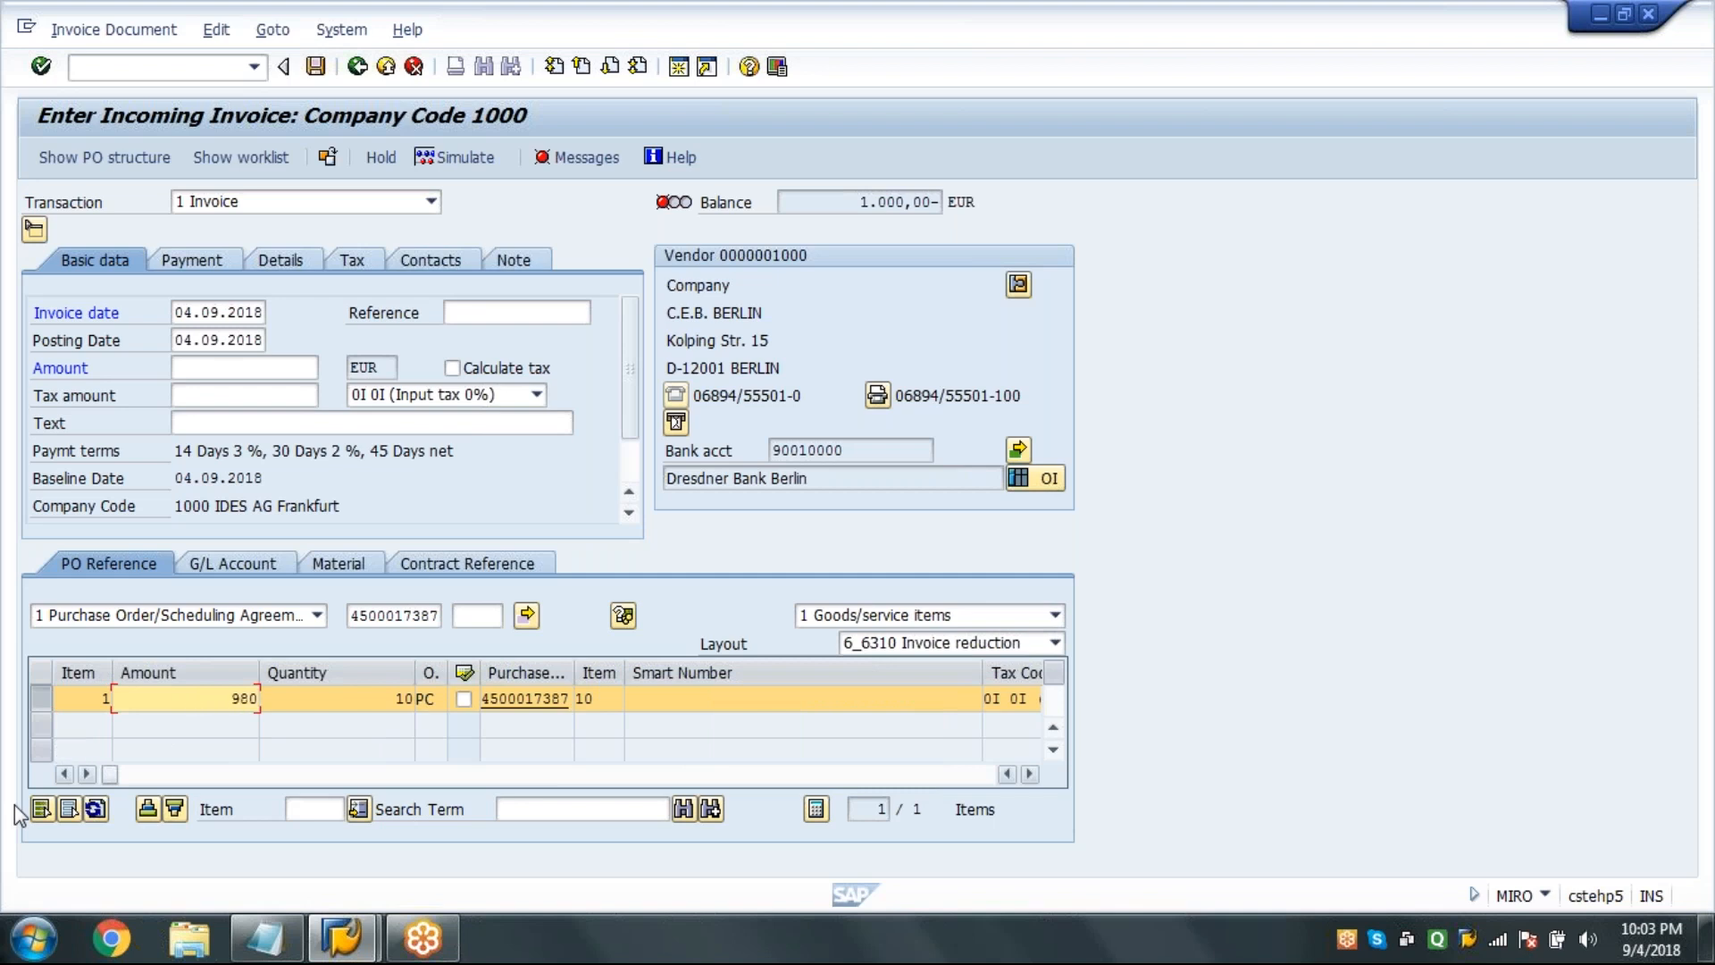
key("Return")
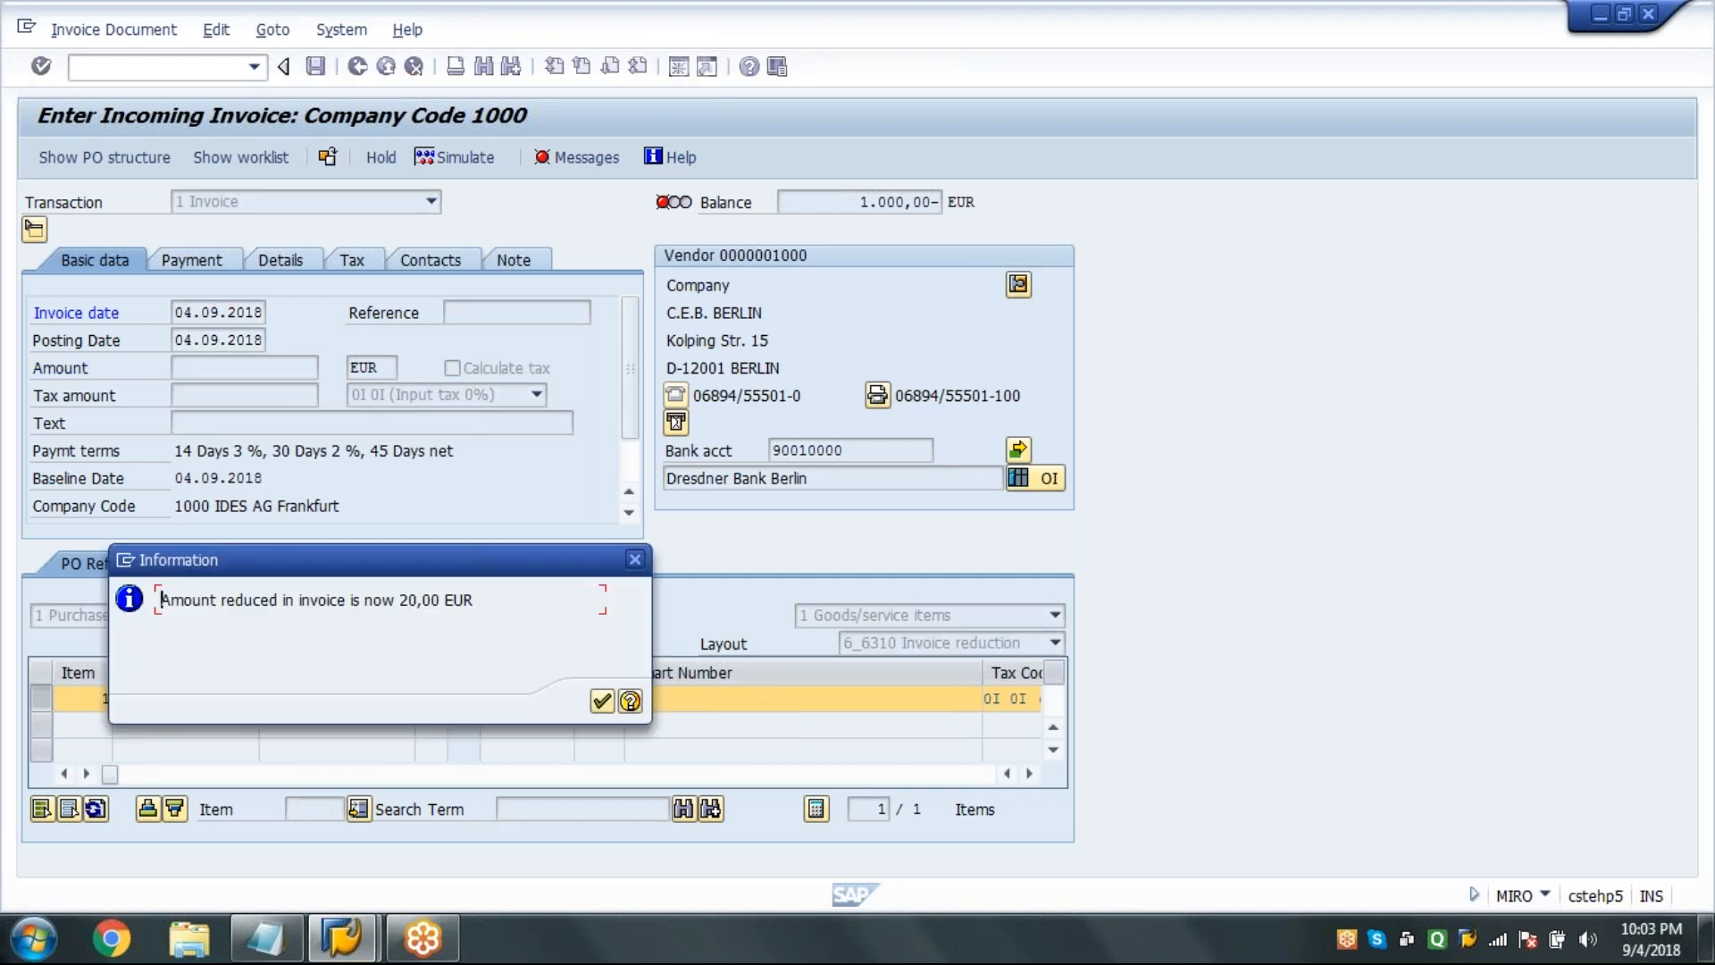
key("Return")
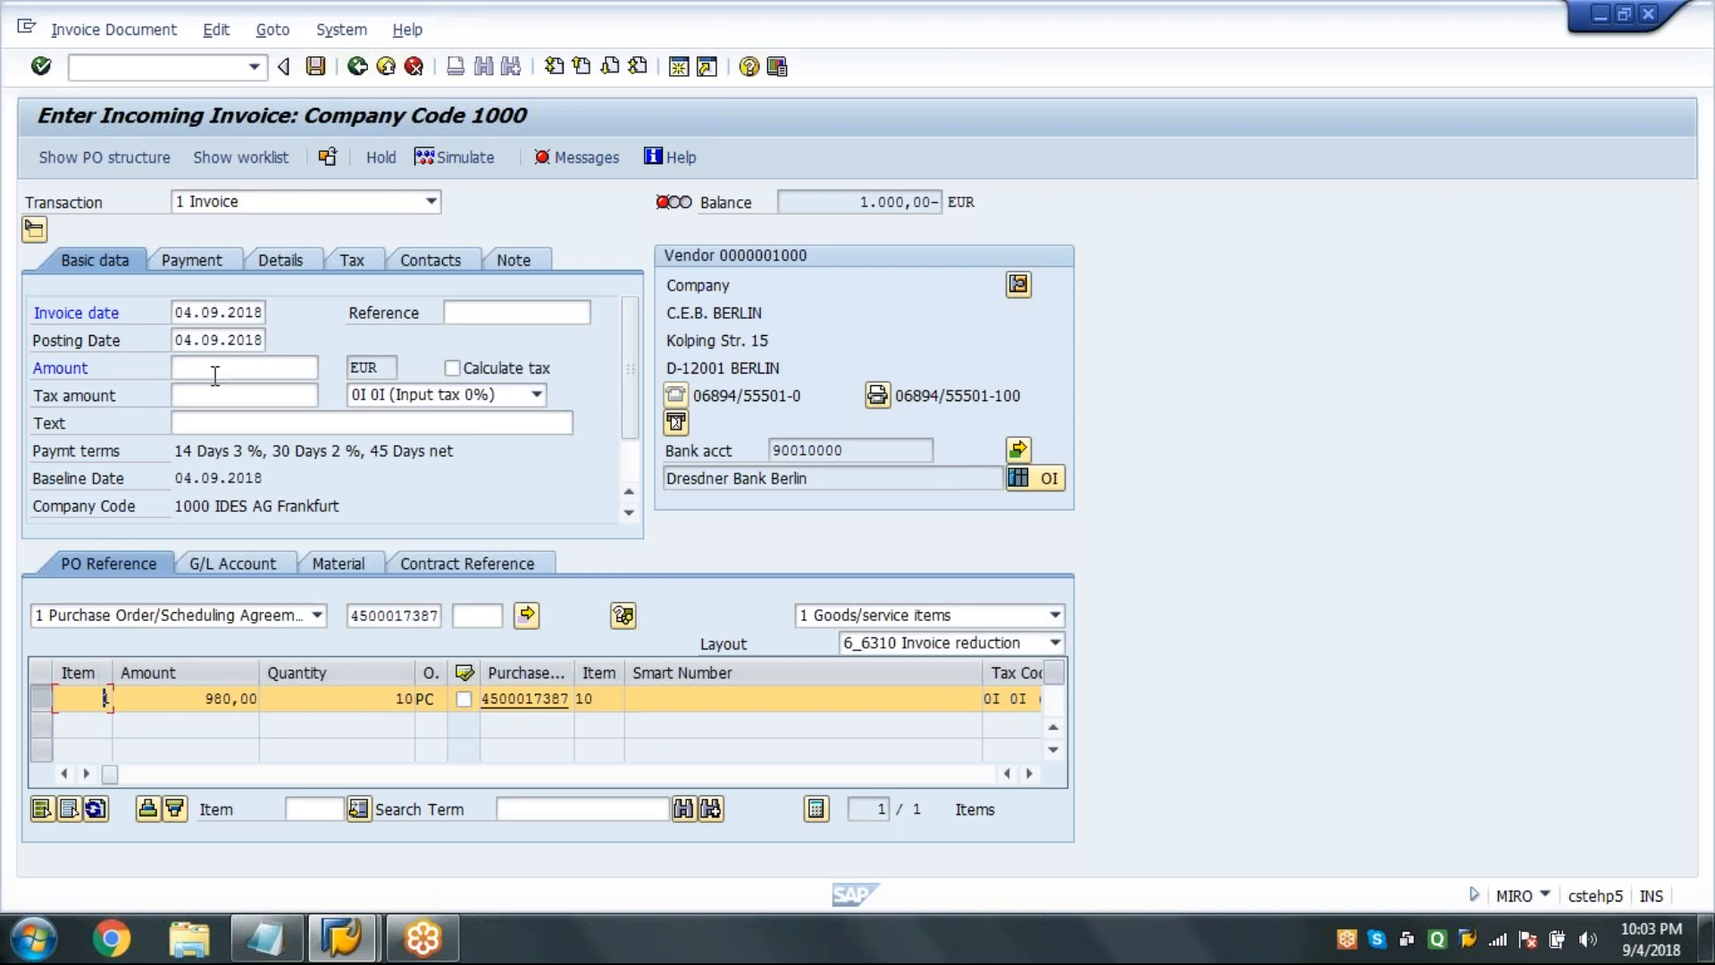
Set the invoice amount in the basic data to 1000 and check the resulting balance.
left_click(214, 376)
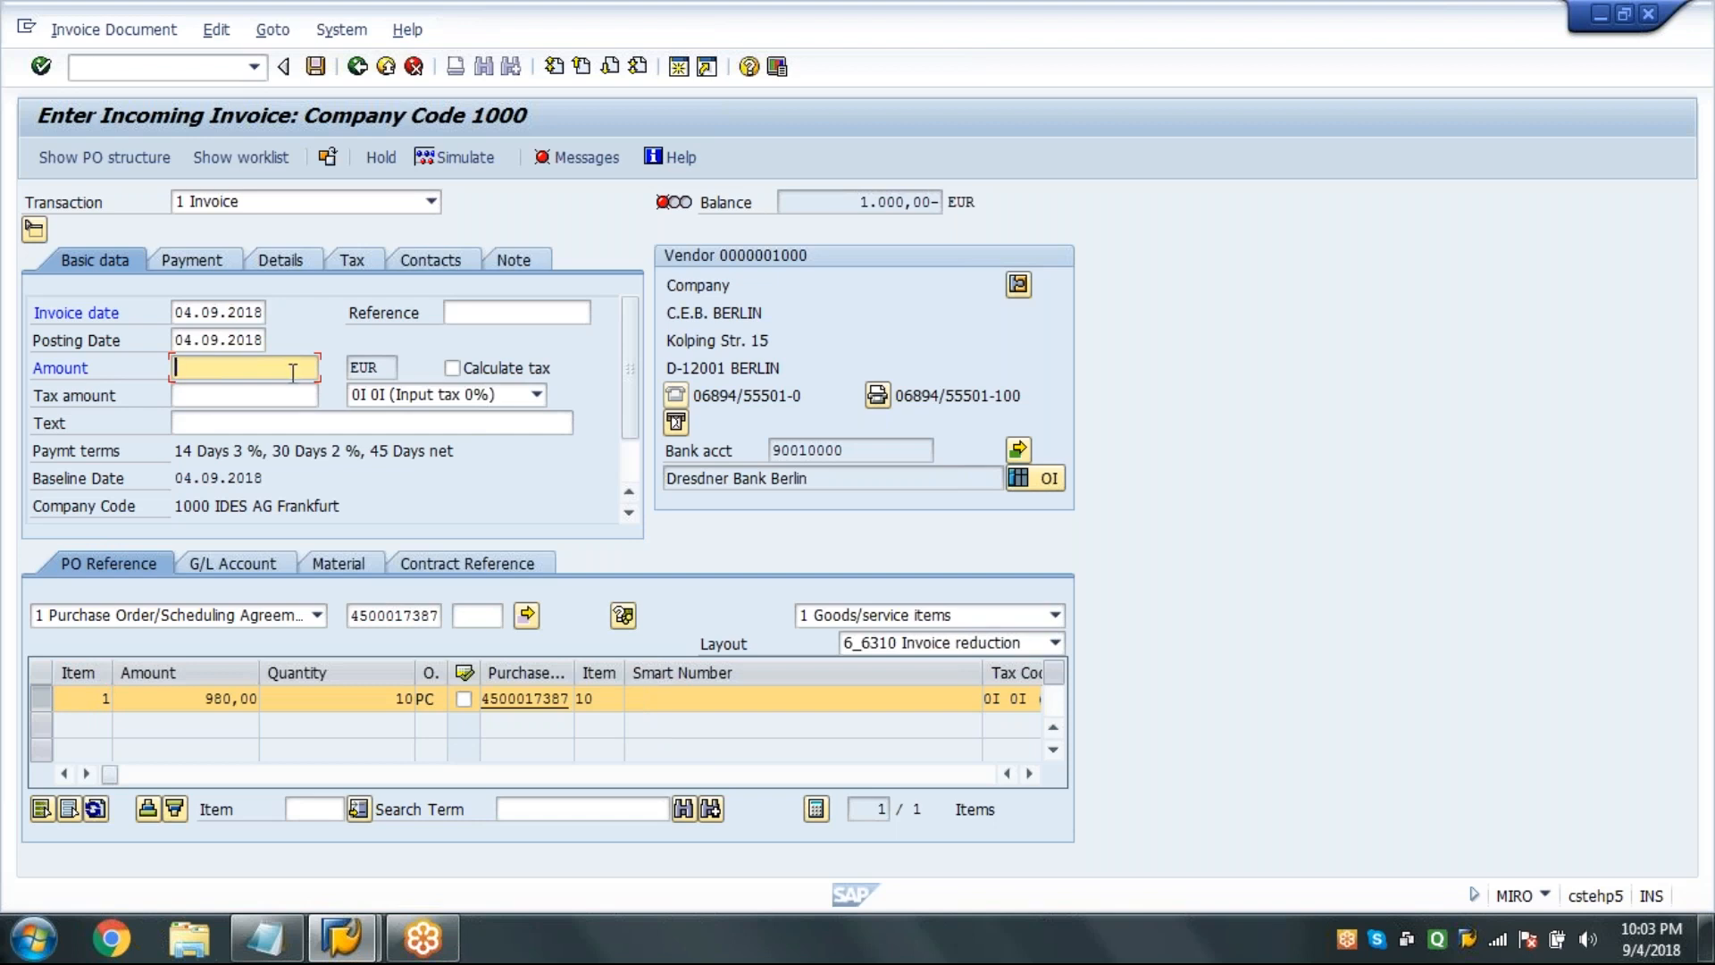
type("1000")
key("Return")
left_click(897, 202)
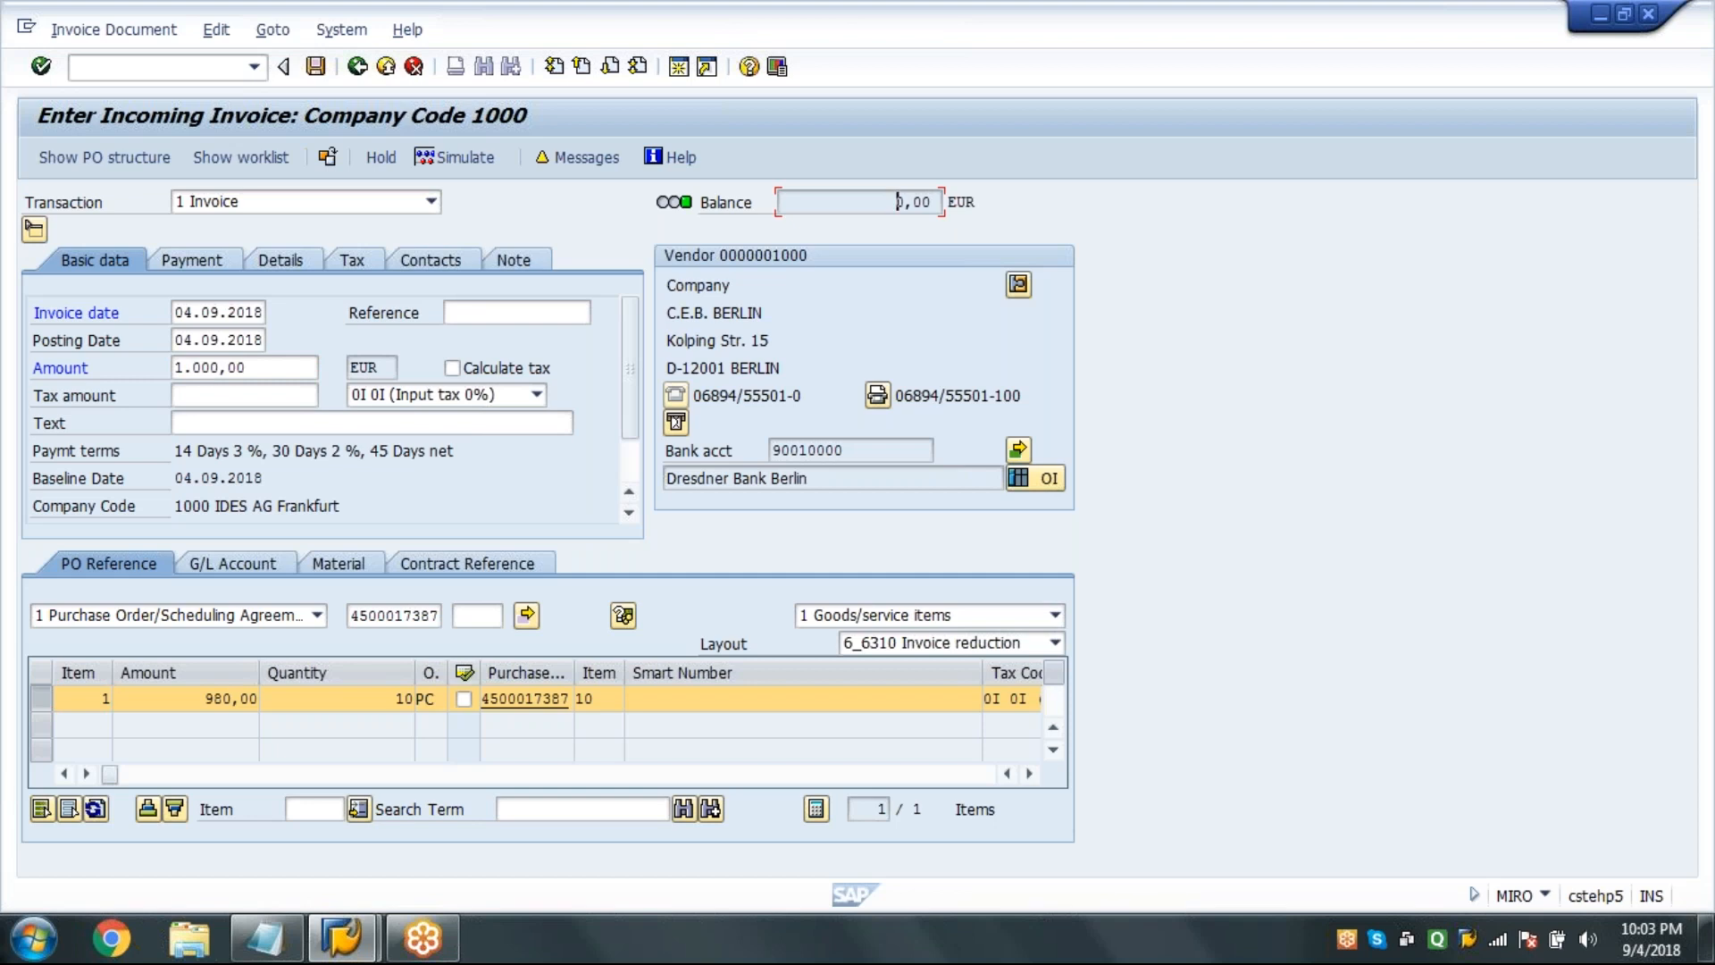
Simulate the invoice document, check its clearing-invoice reduction line, and post the invoice.
left_click(456, 158)
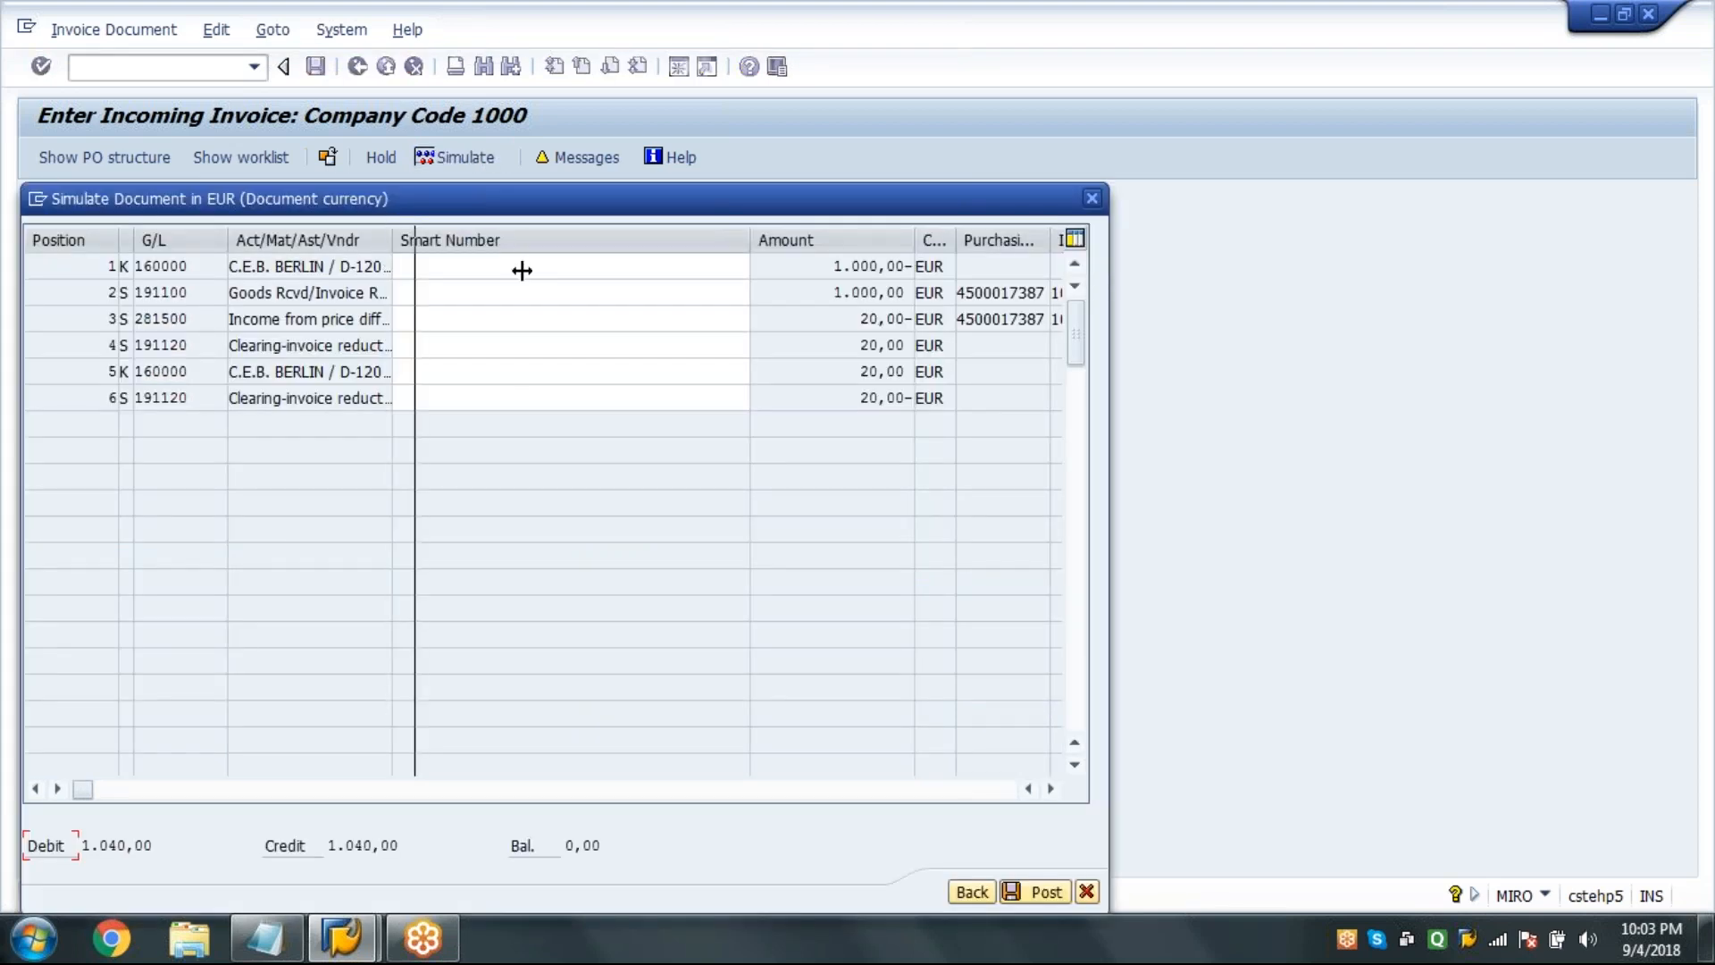
left_click_drag(187, 397, 100, 417)
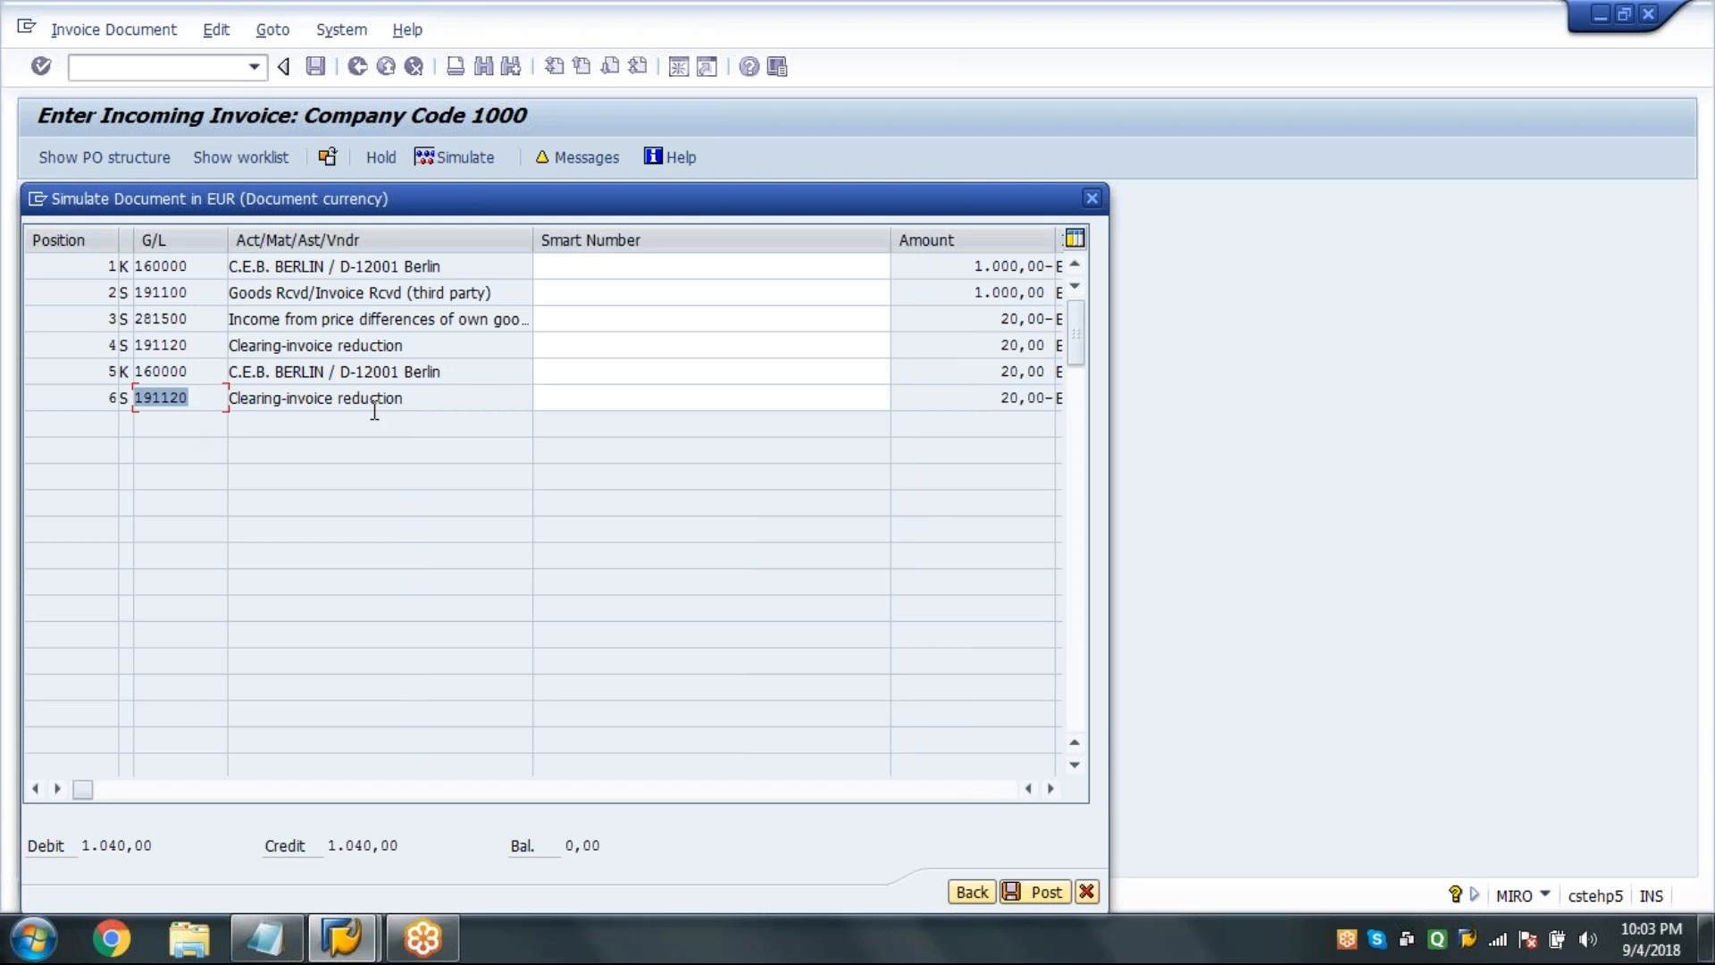
left_click_drag(408, 399, 194, 416)
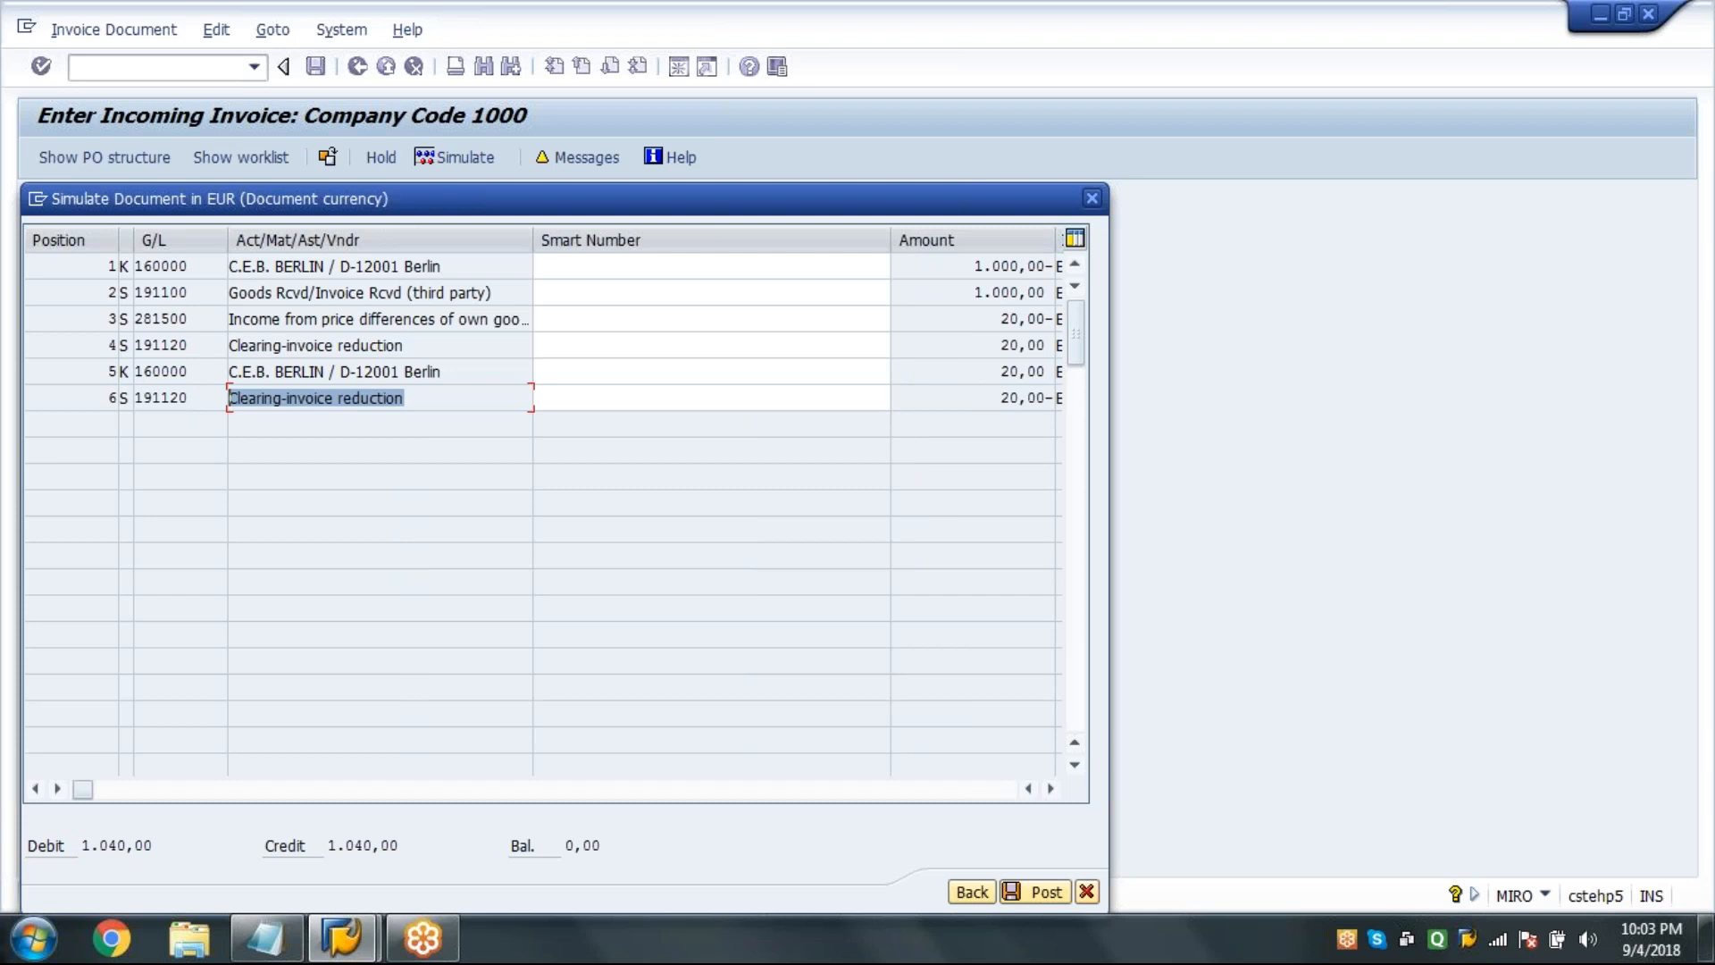
left_click_drag(891, 417, 534, 444)
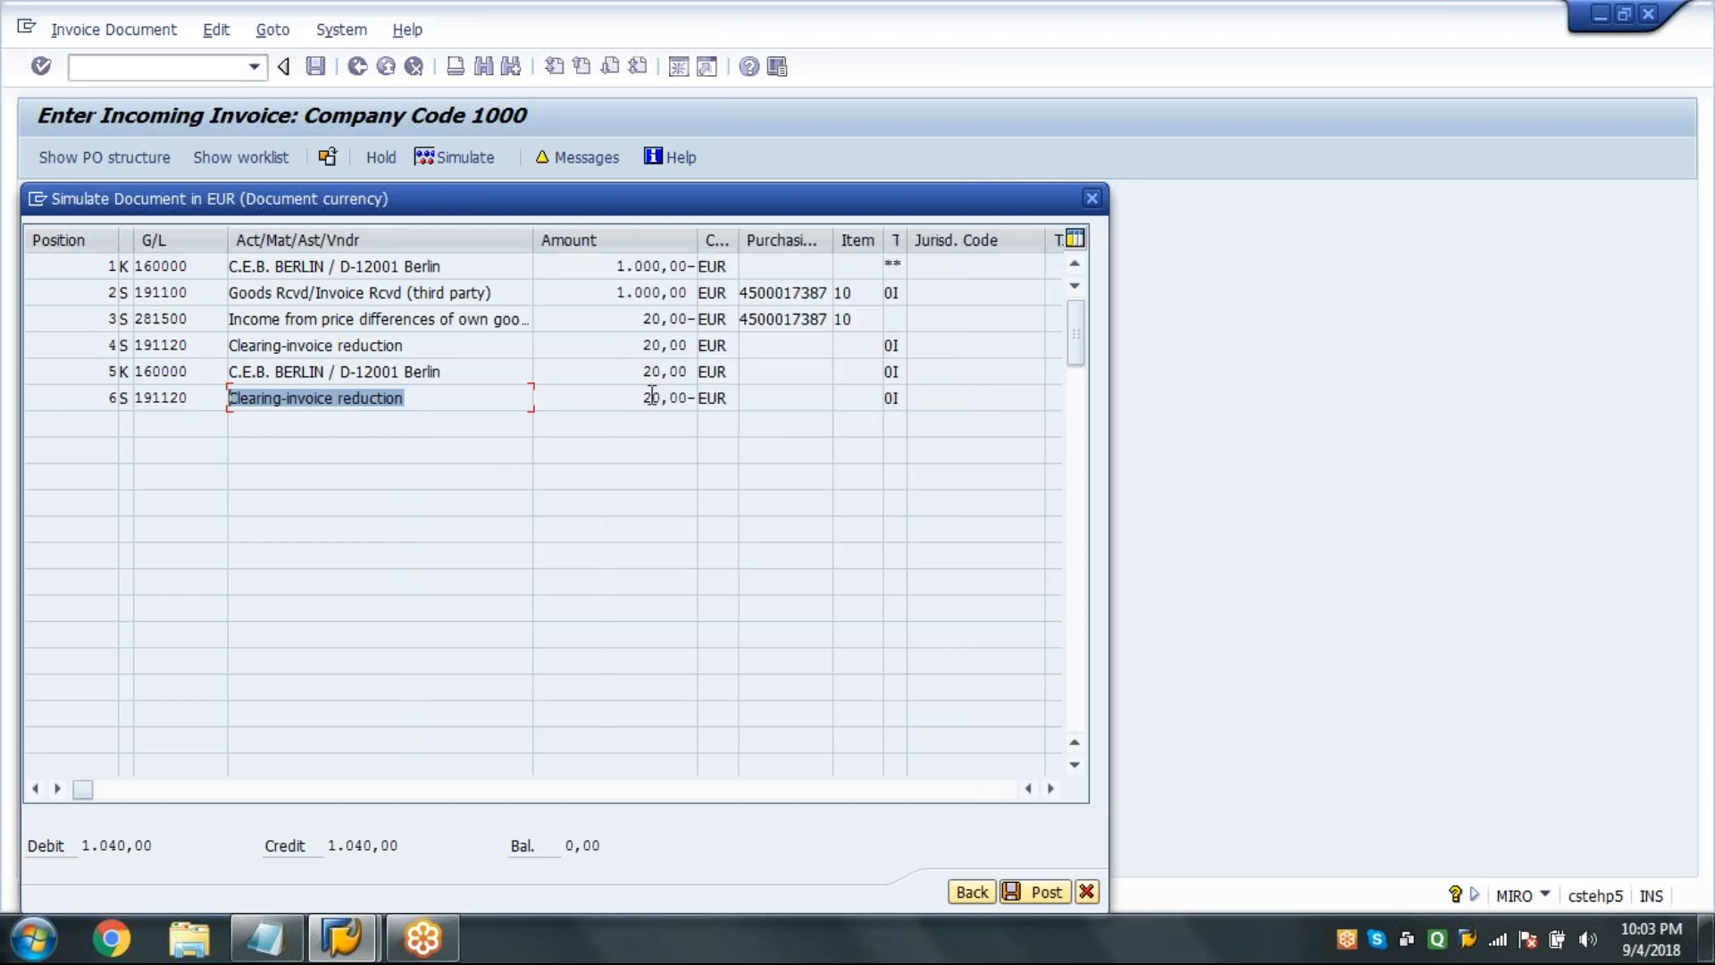
left_click(647, 398)
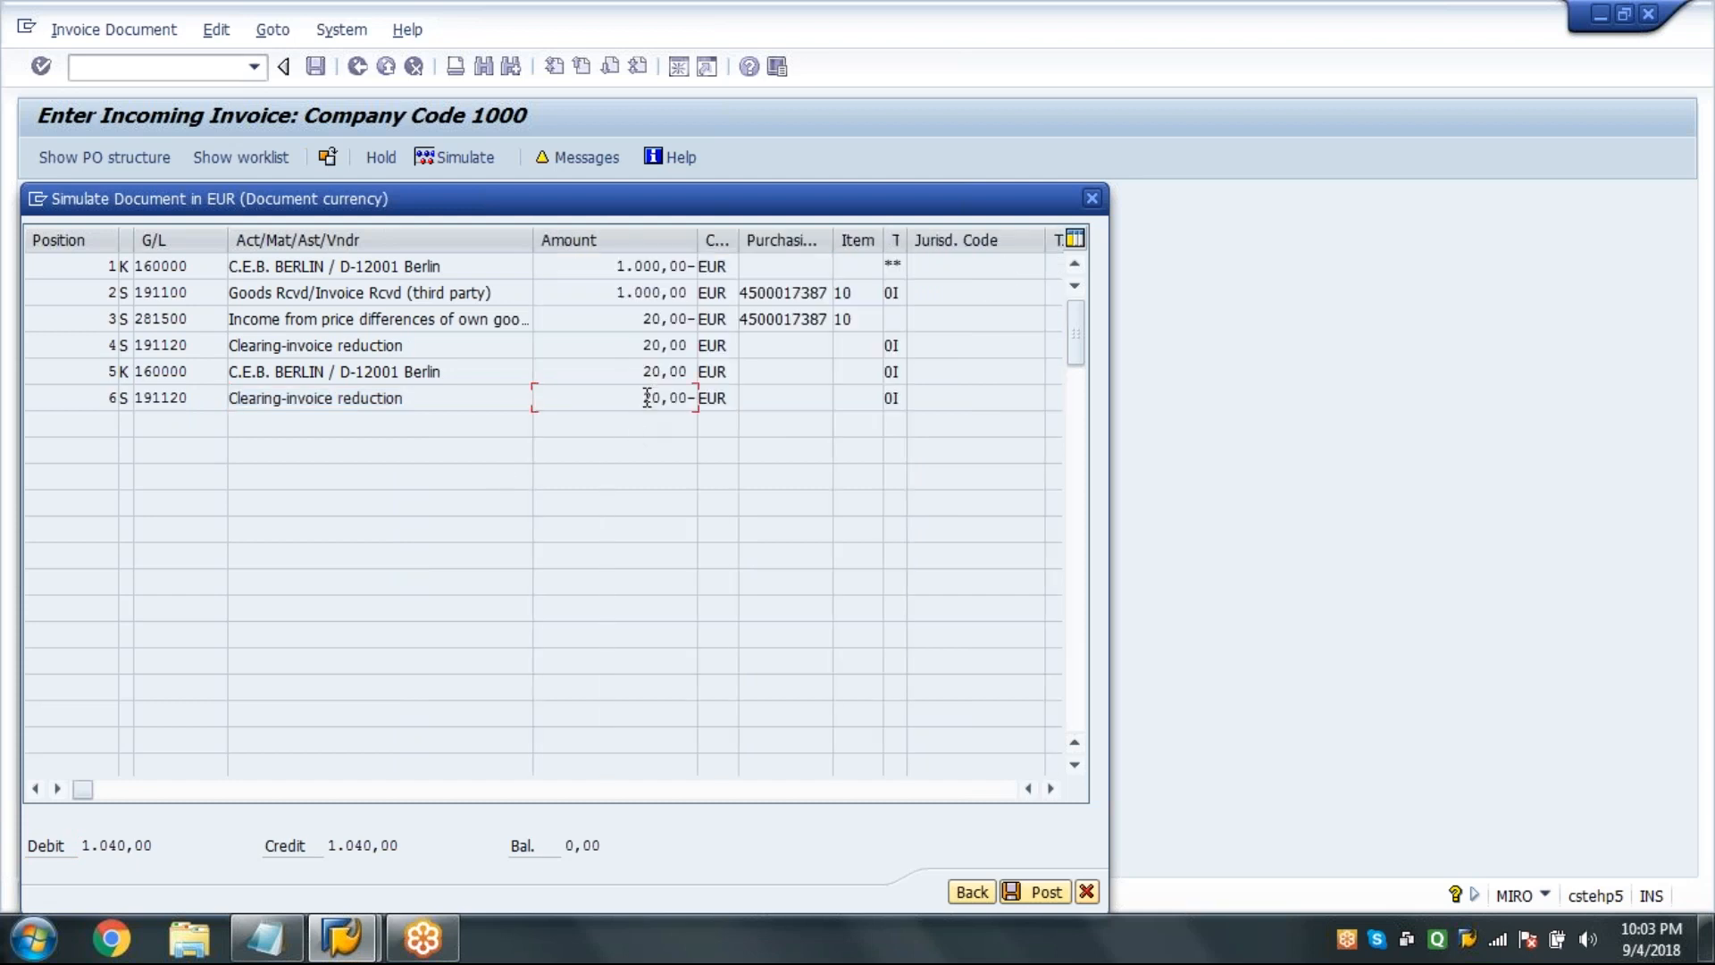
left_click(971, 893)
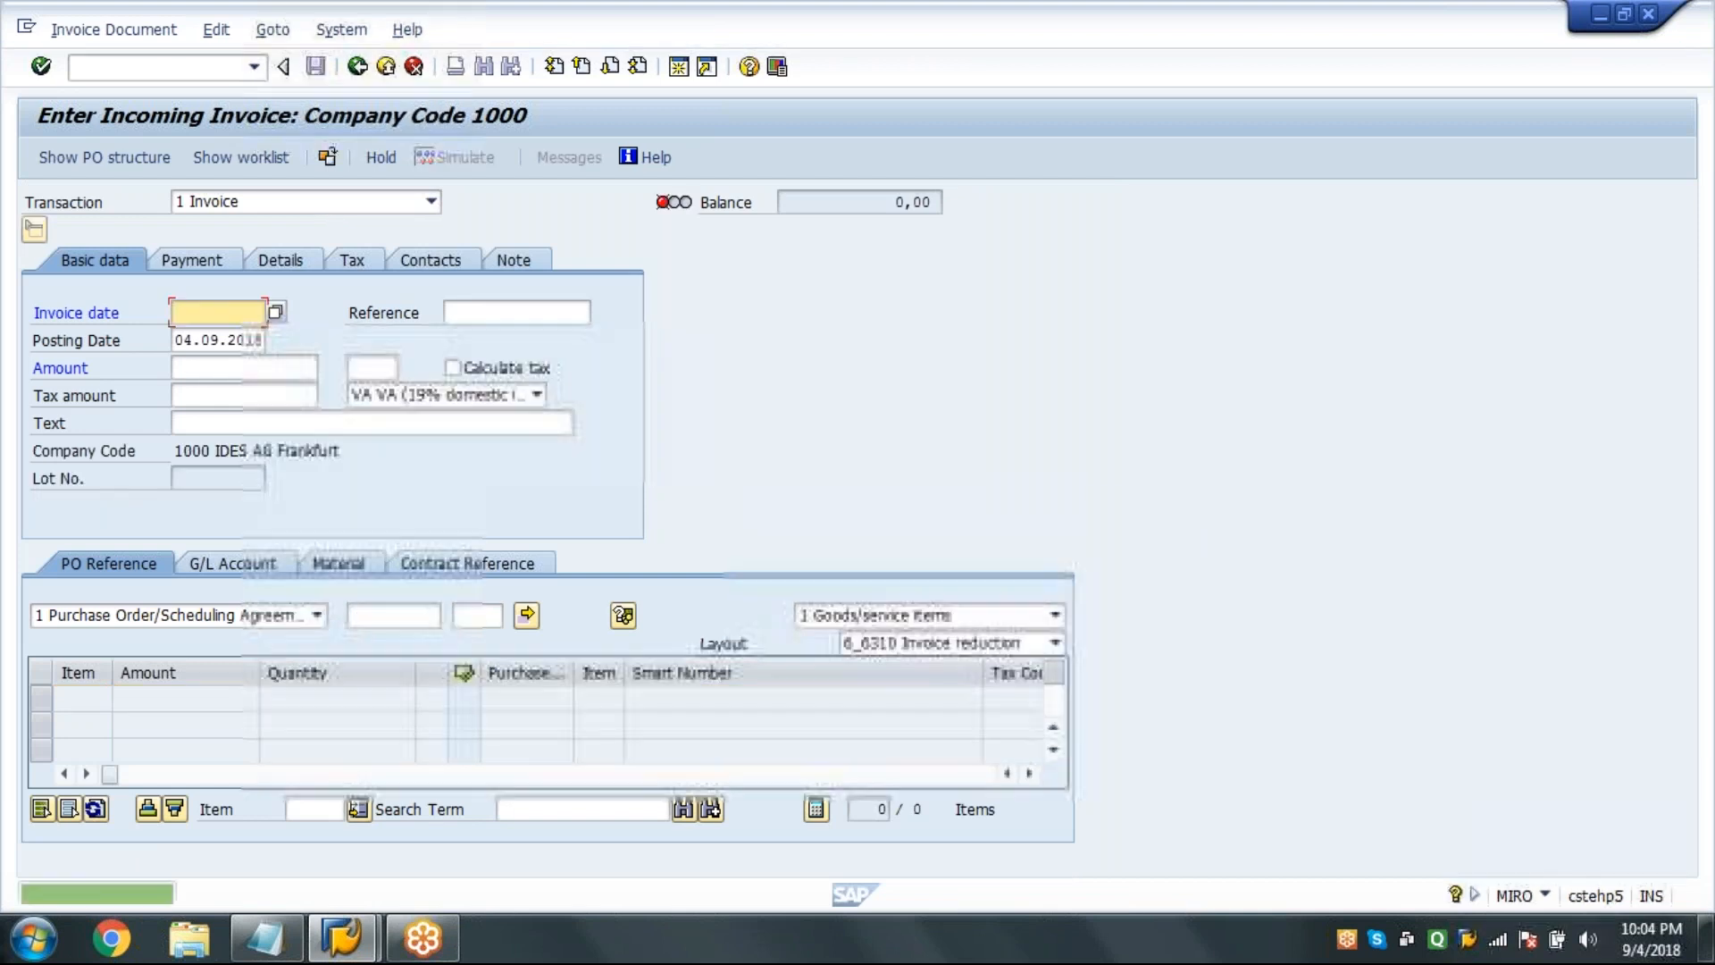
Display the purchase order in ME23N and examine its invoiced status and the item's purchase order history.
left_click(204, 69)
type("/NMIRO")
key("Return")
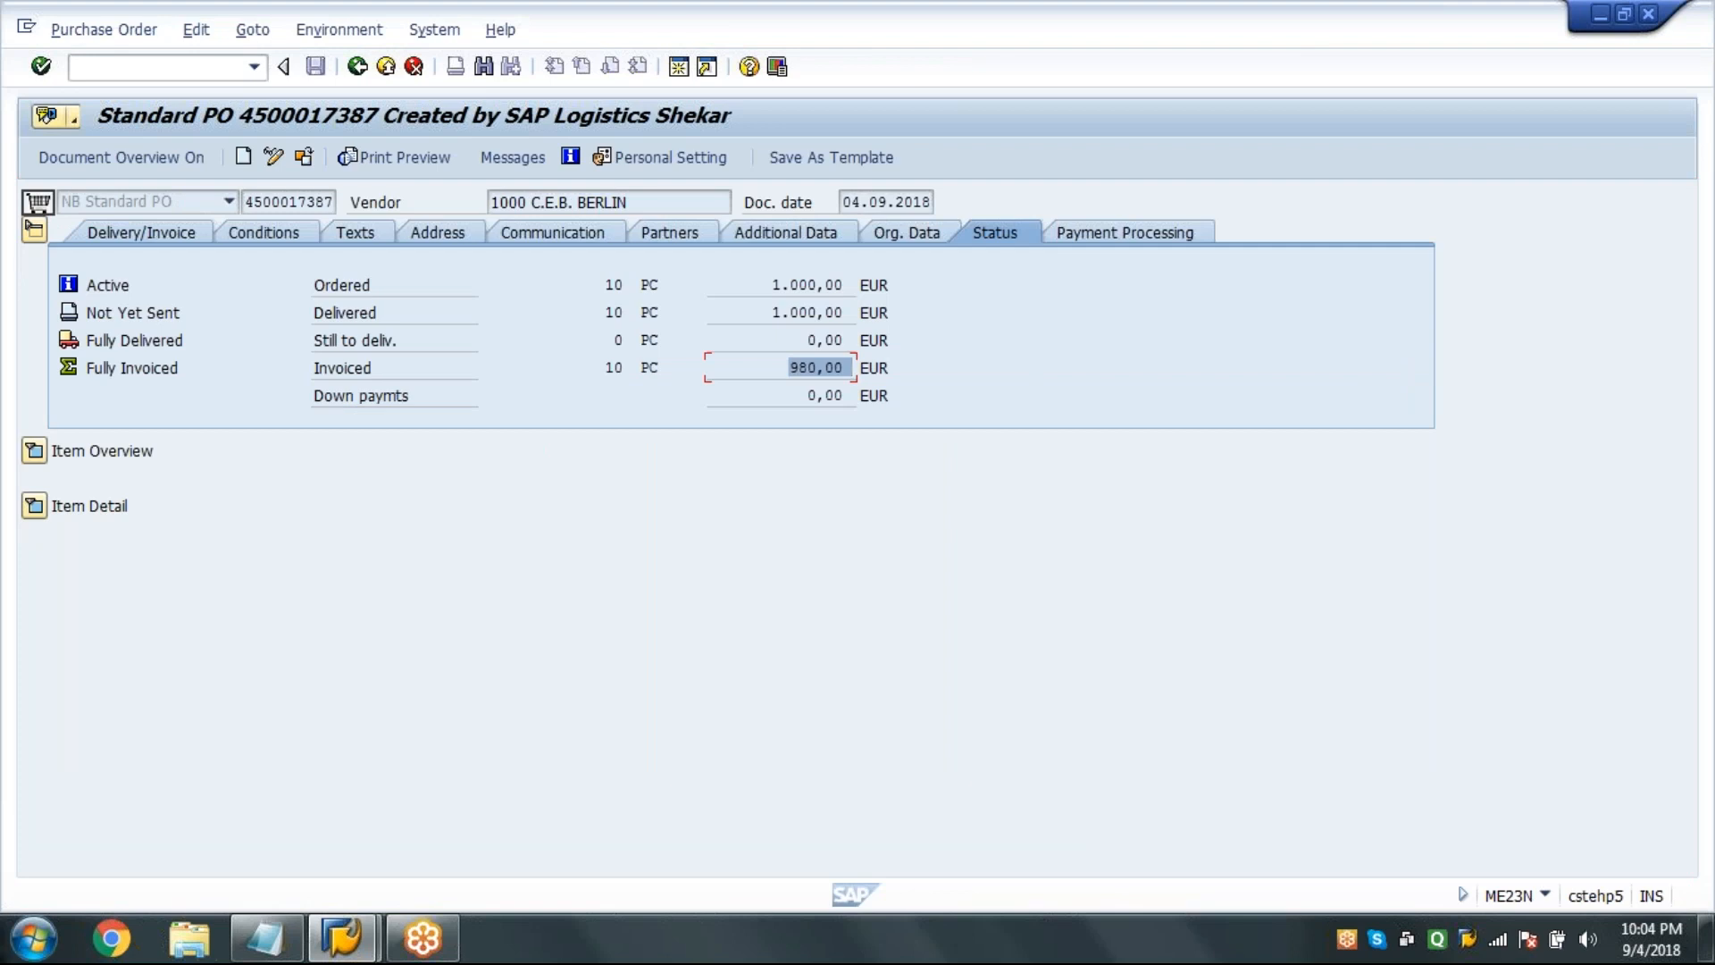
left_click(34, 506)
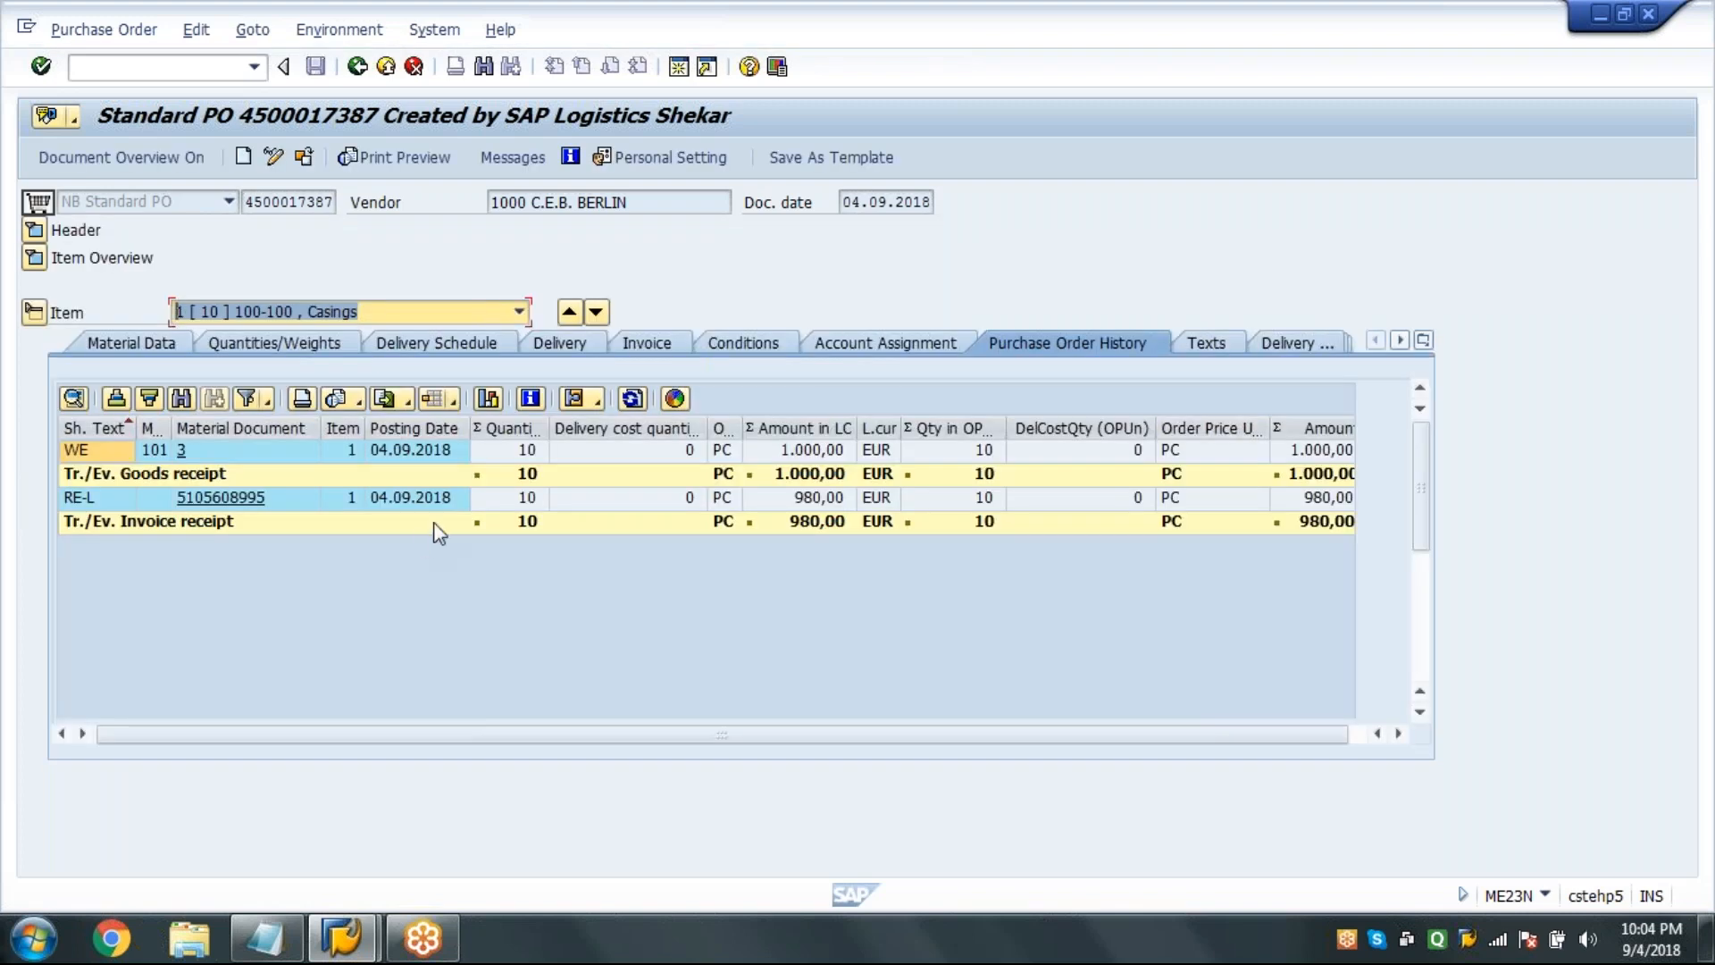
left_click(776, 502)
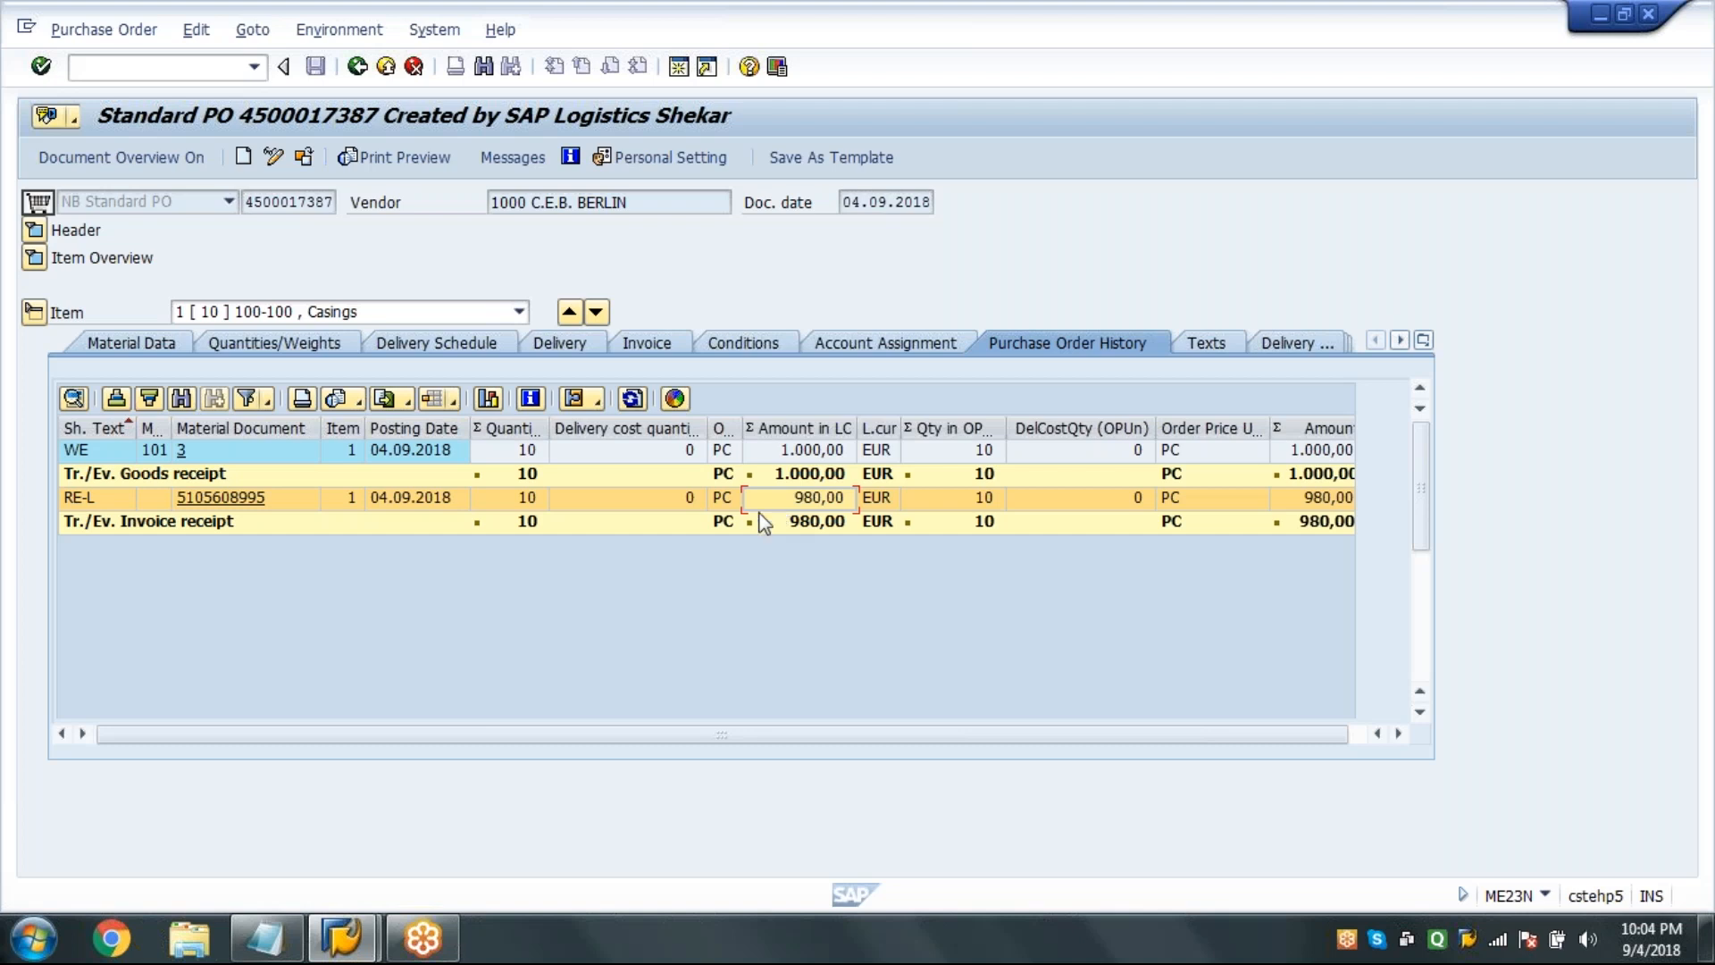
left_click(361, 72)
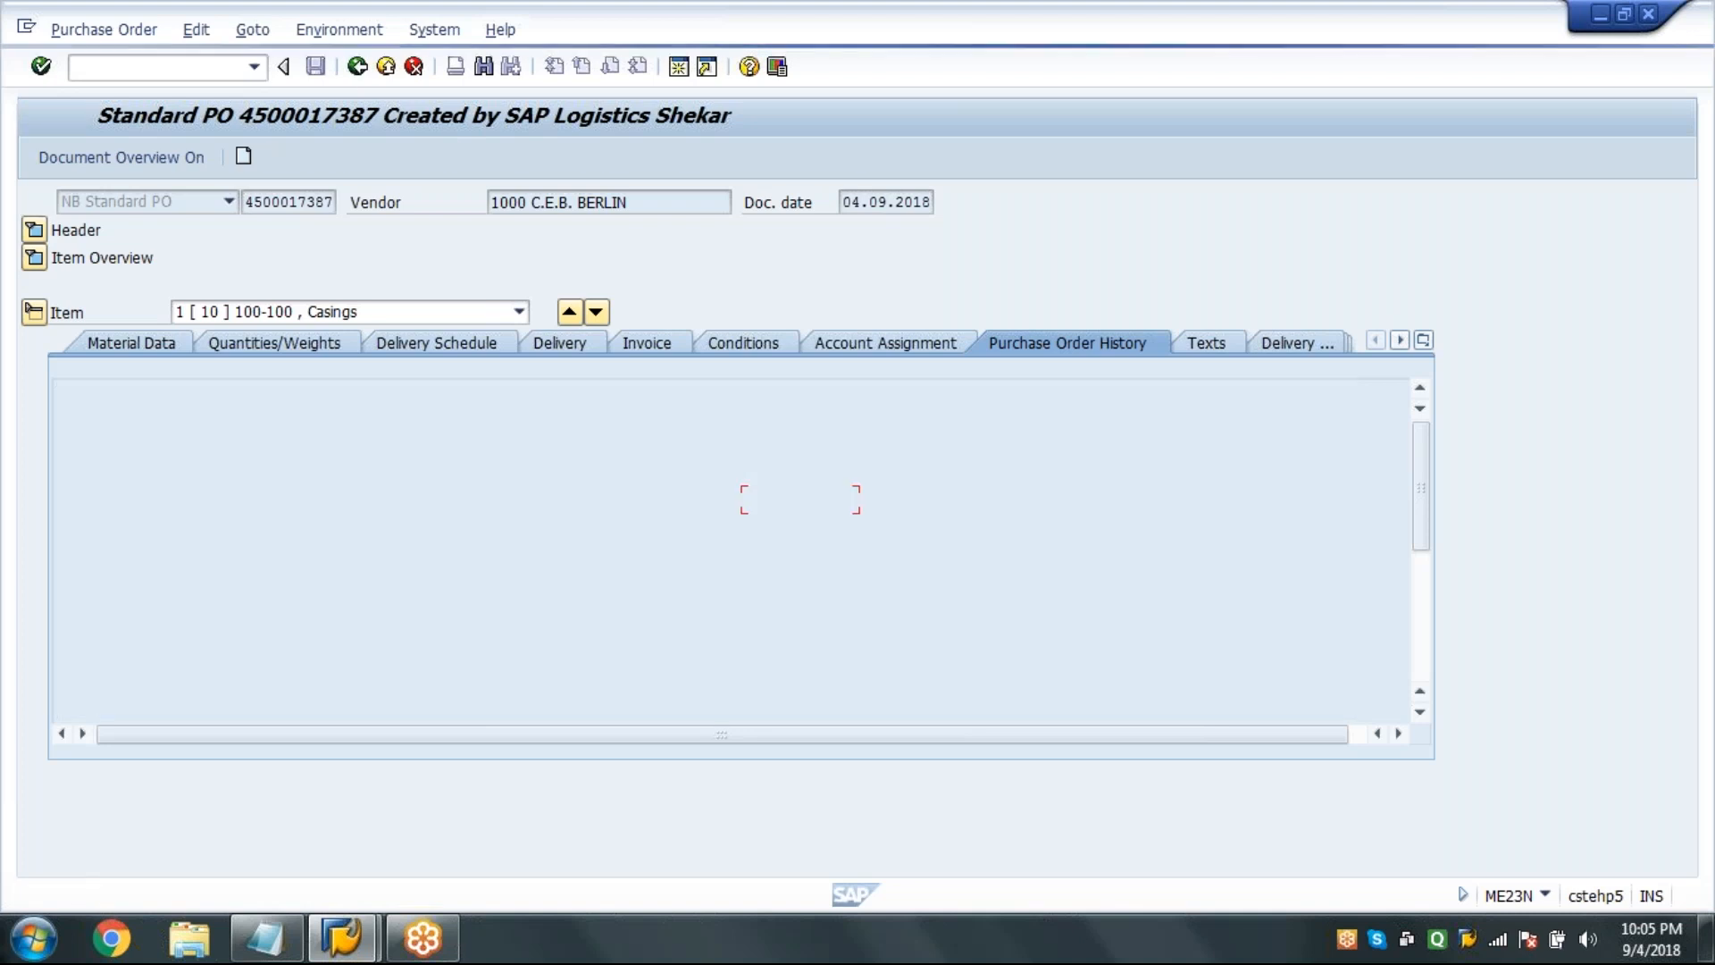
left_click(359, 69)
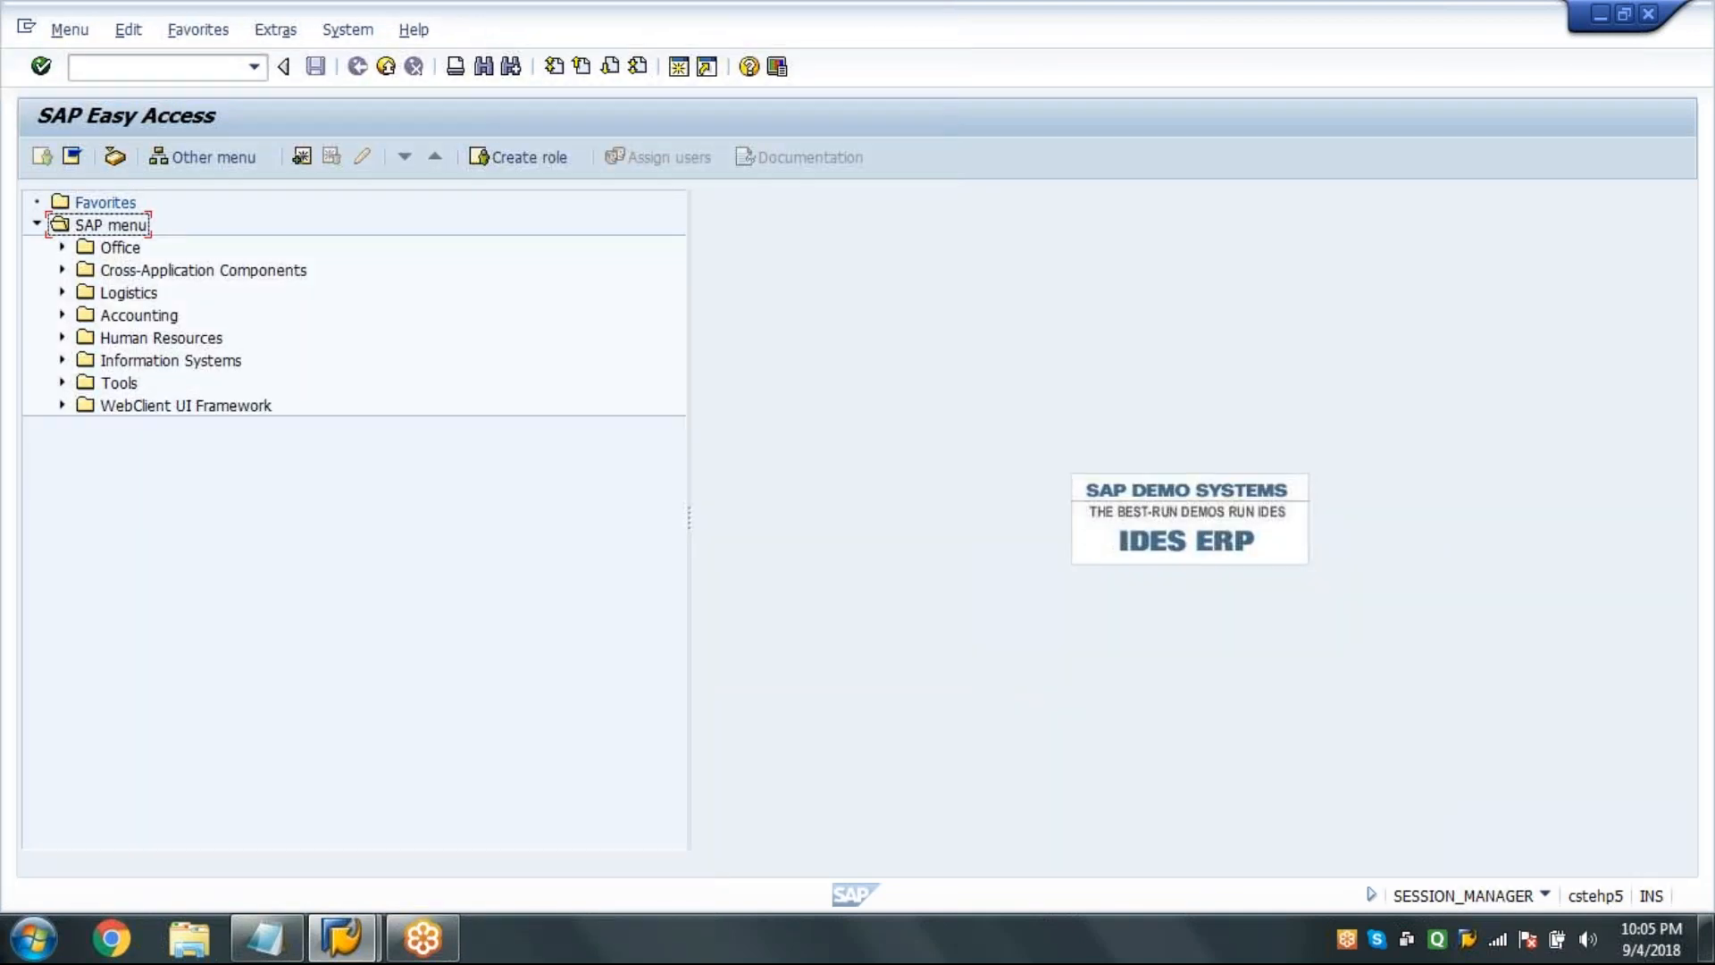
Start transaction ME21N and enter vendor 1000 for a new standard purchase order.
left_click(165, 70)
key("Return")
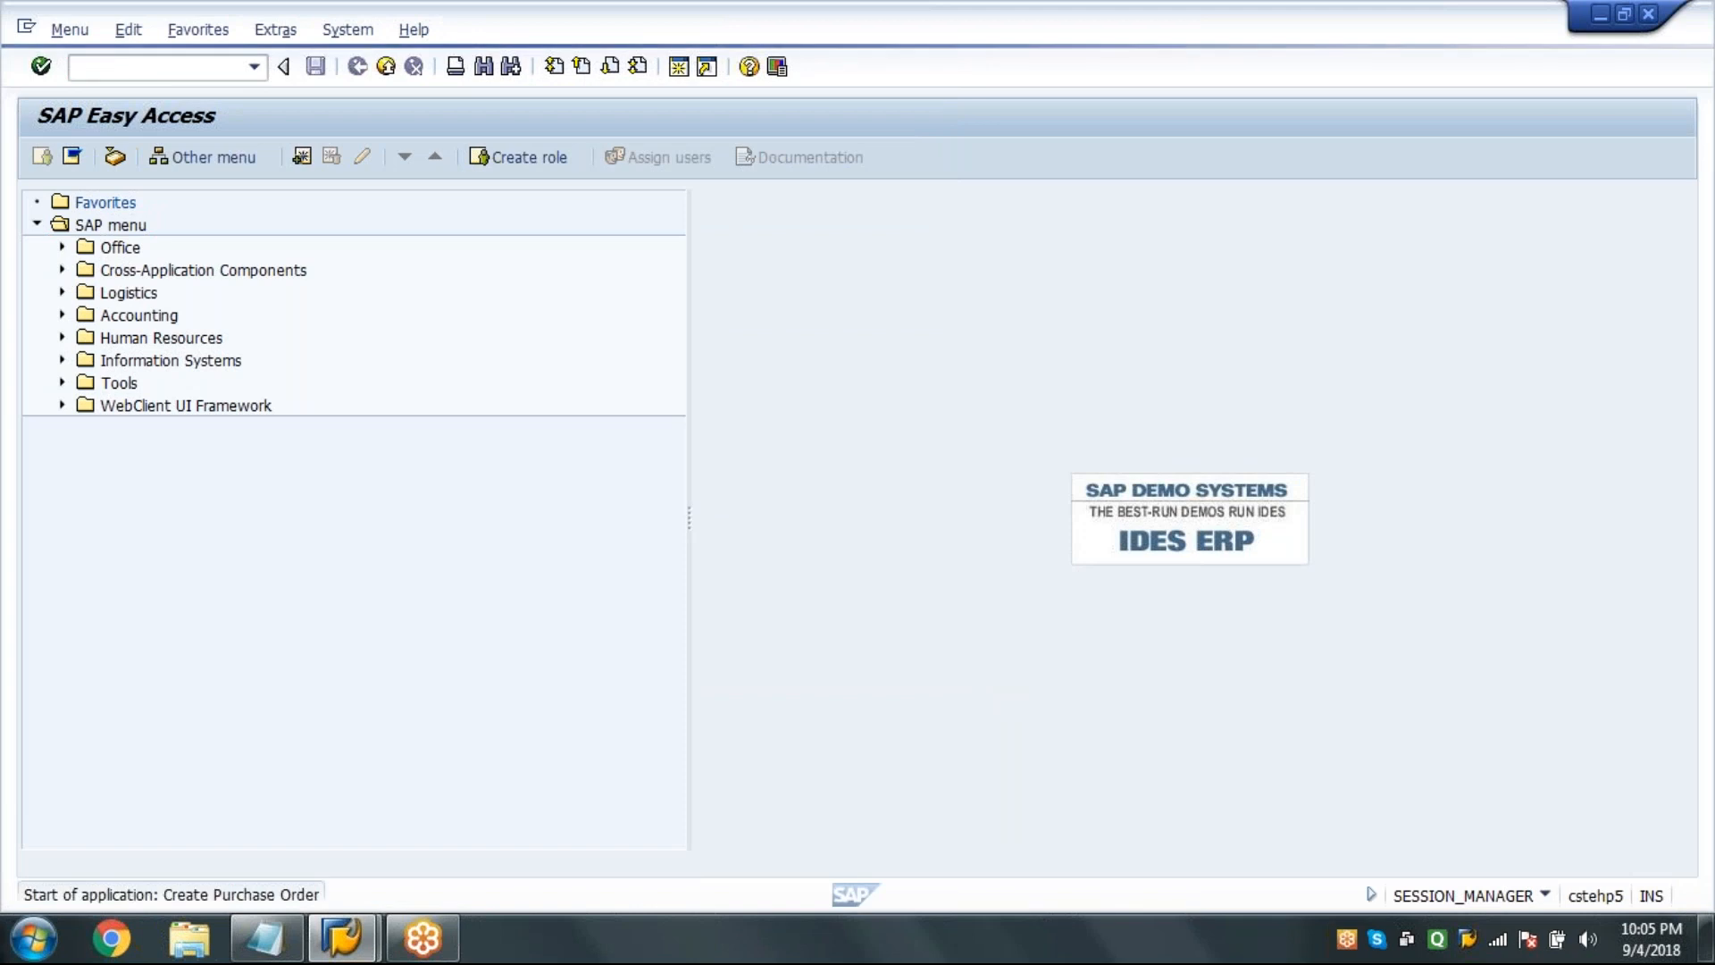
left_click(587, 203)
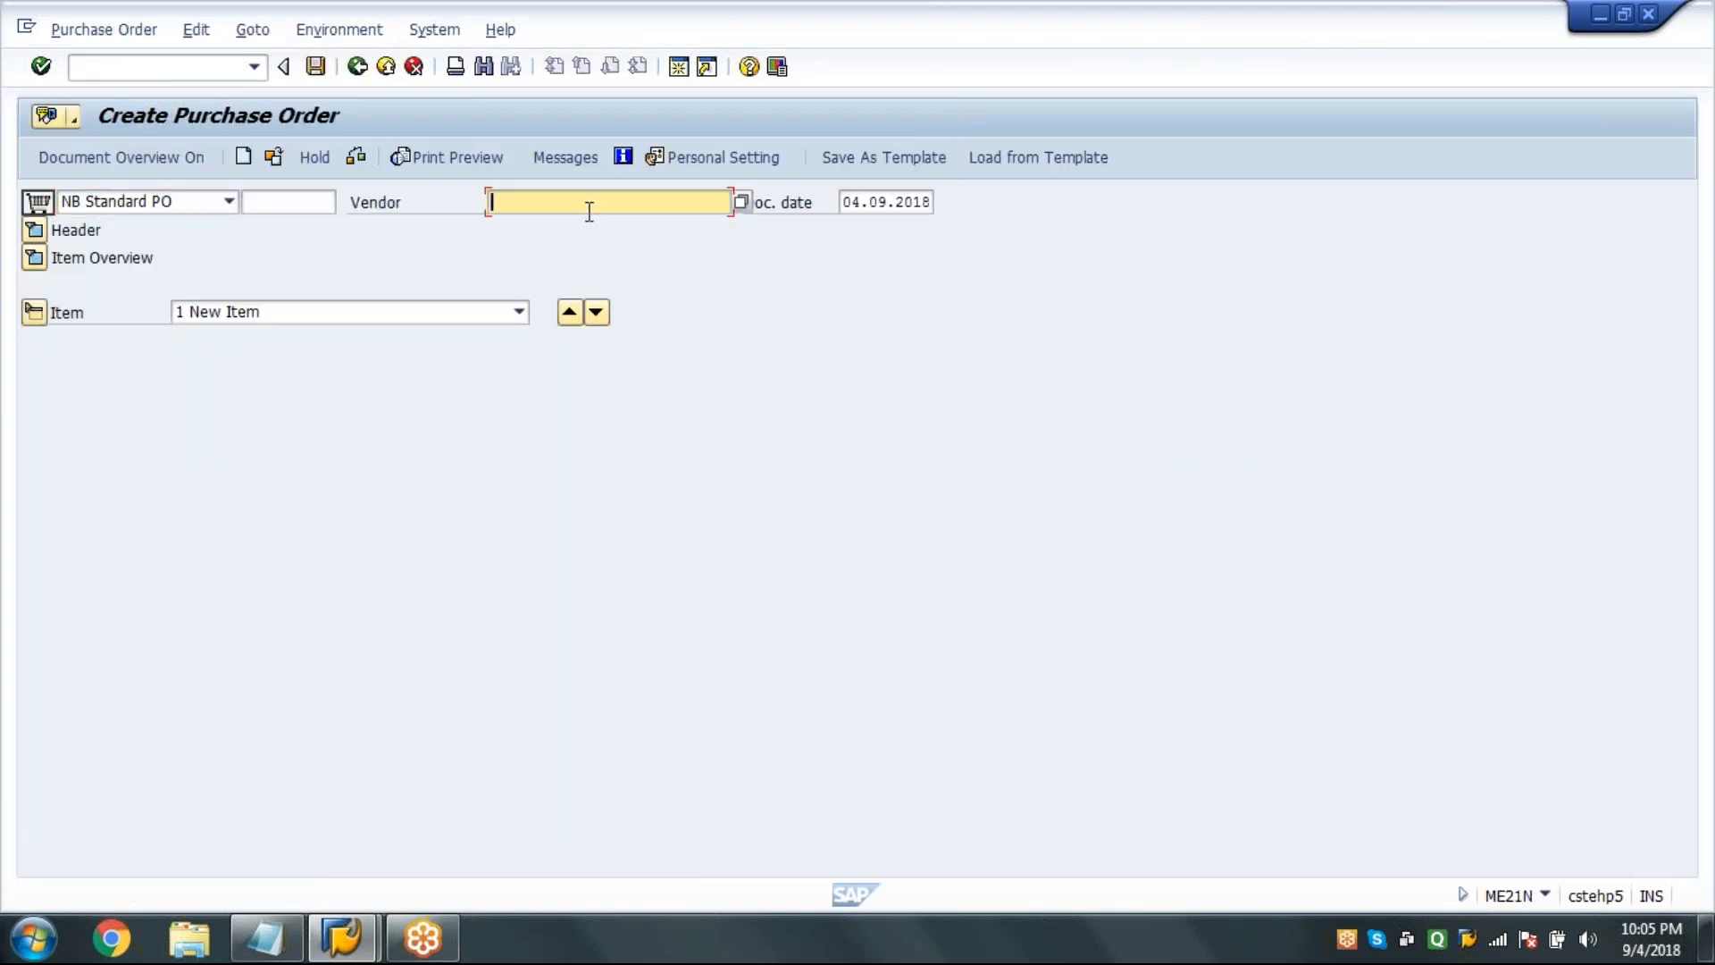
left_click(583, 231)
key("Return")
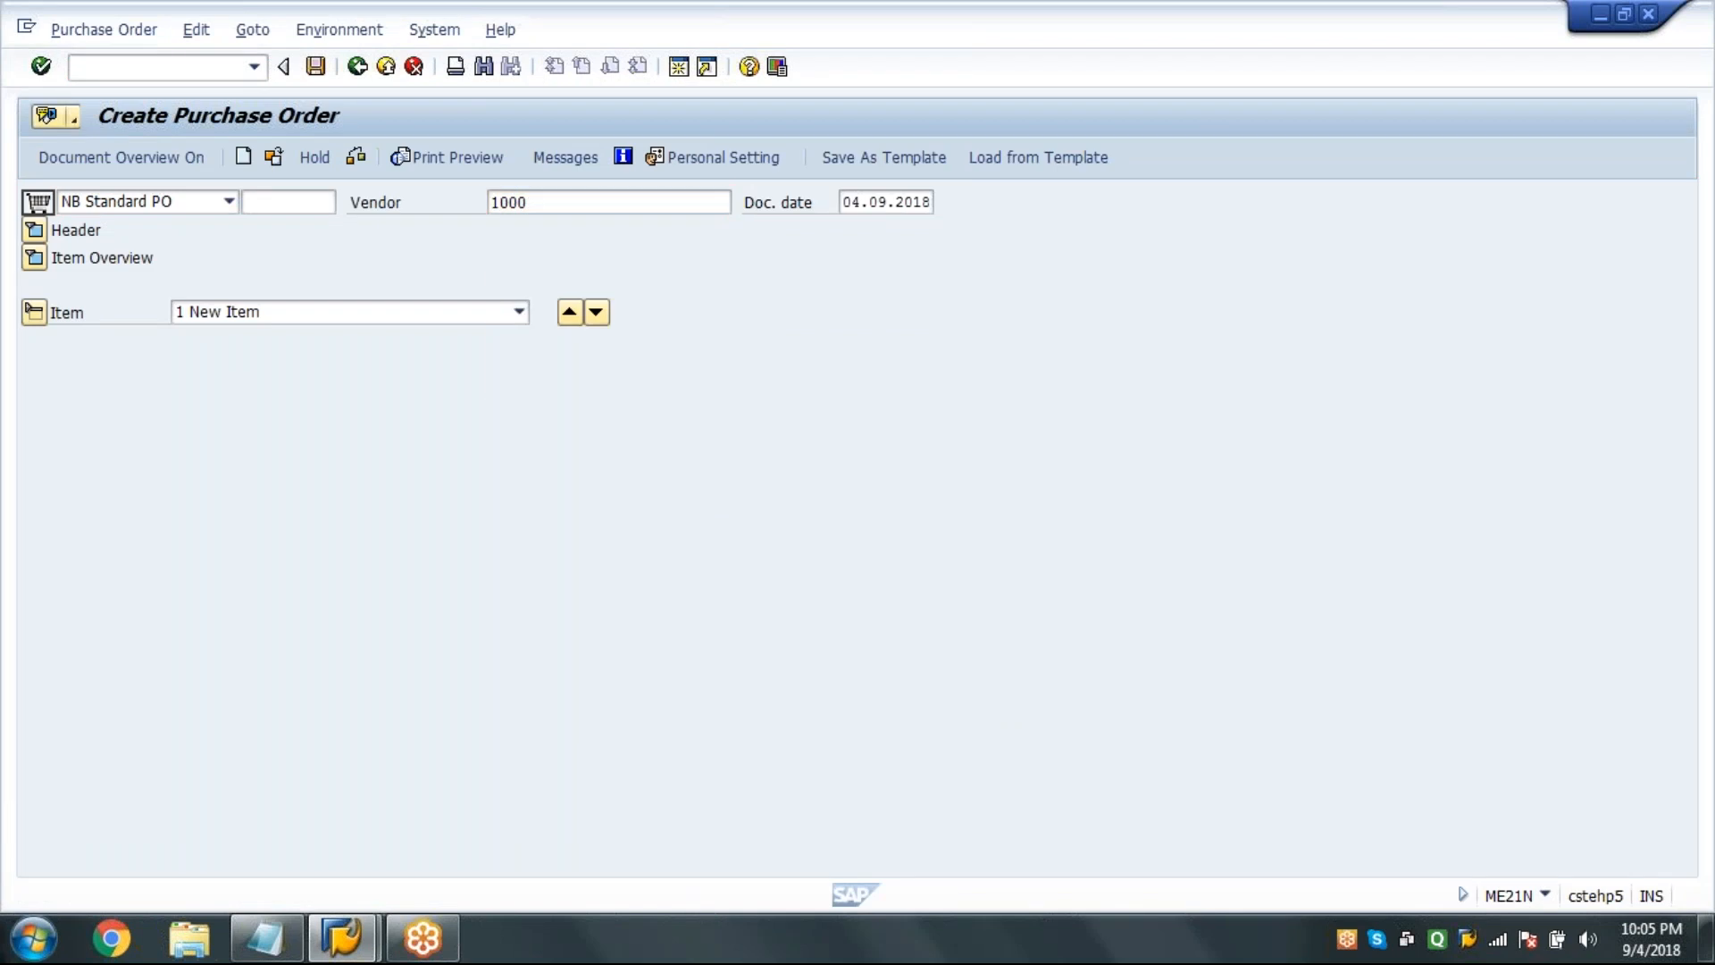
Set the order's purchasing organization to 1000, purchasing group to 001, and company code to 1000.
type("1000")
key("Tab")
type("001")
key("Tab")
type("1000")
key("Tab")
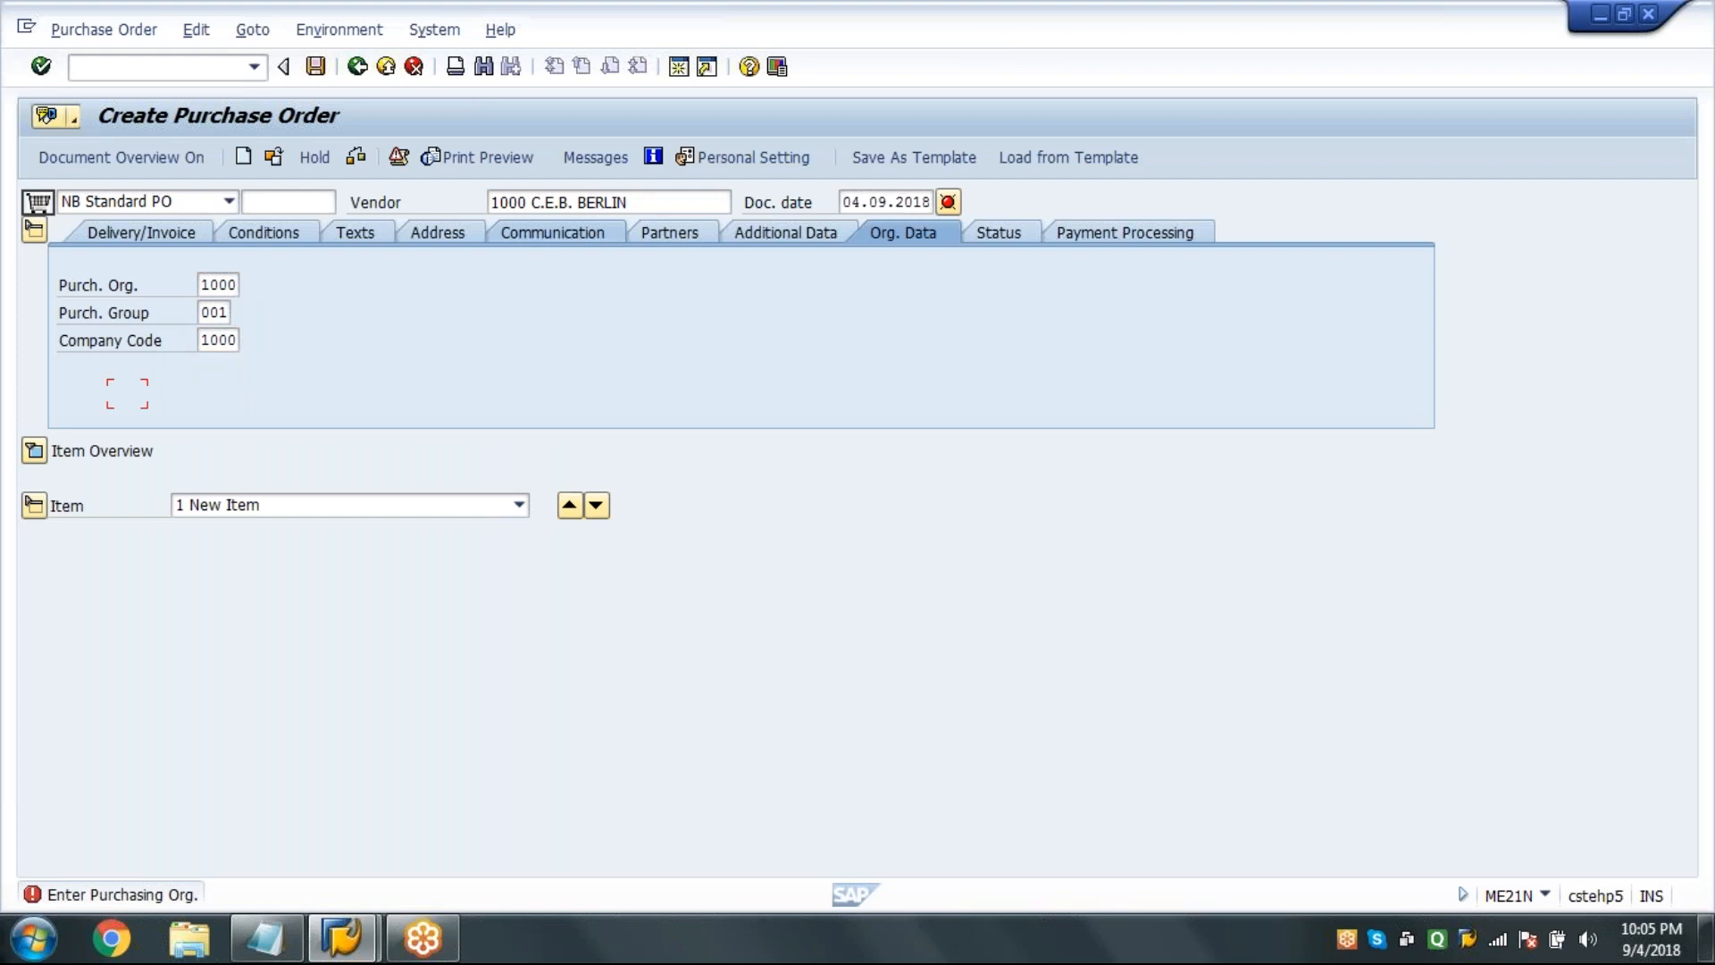
key("Return")
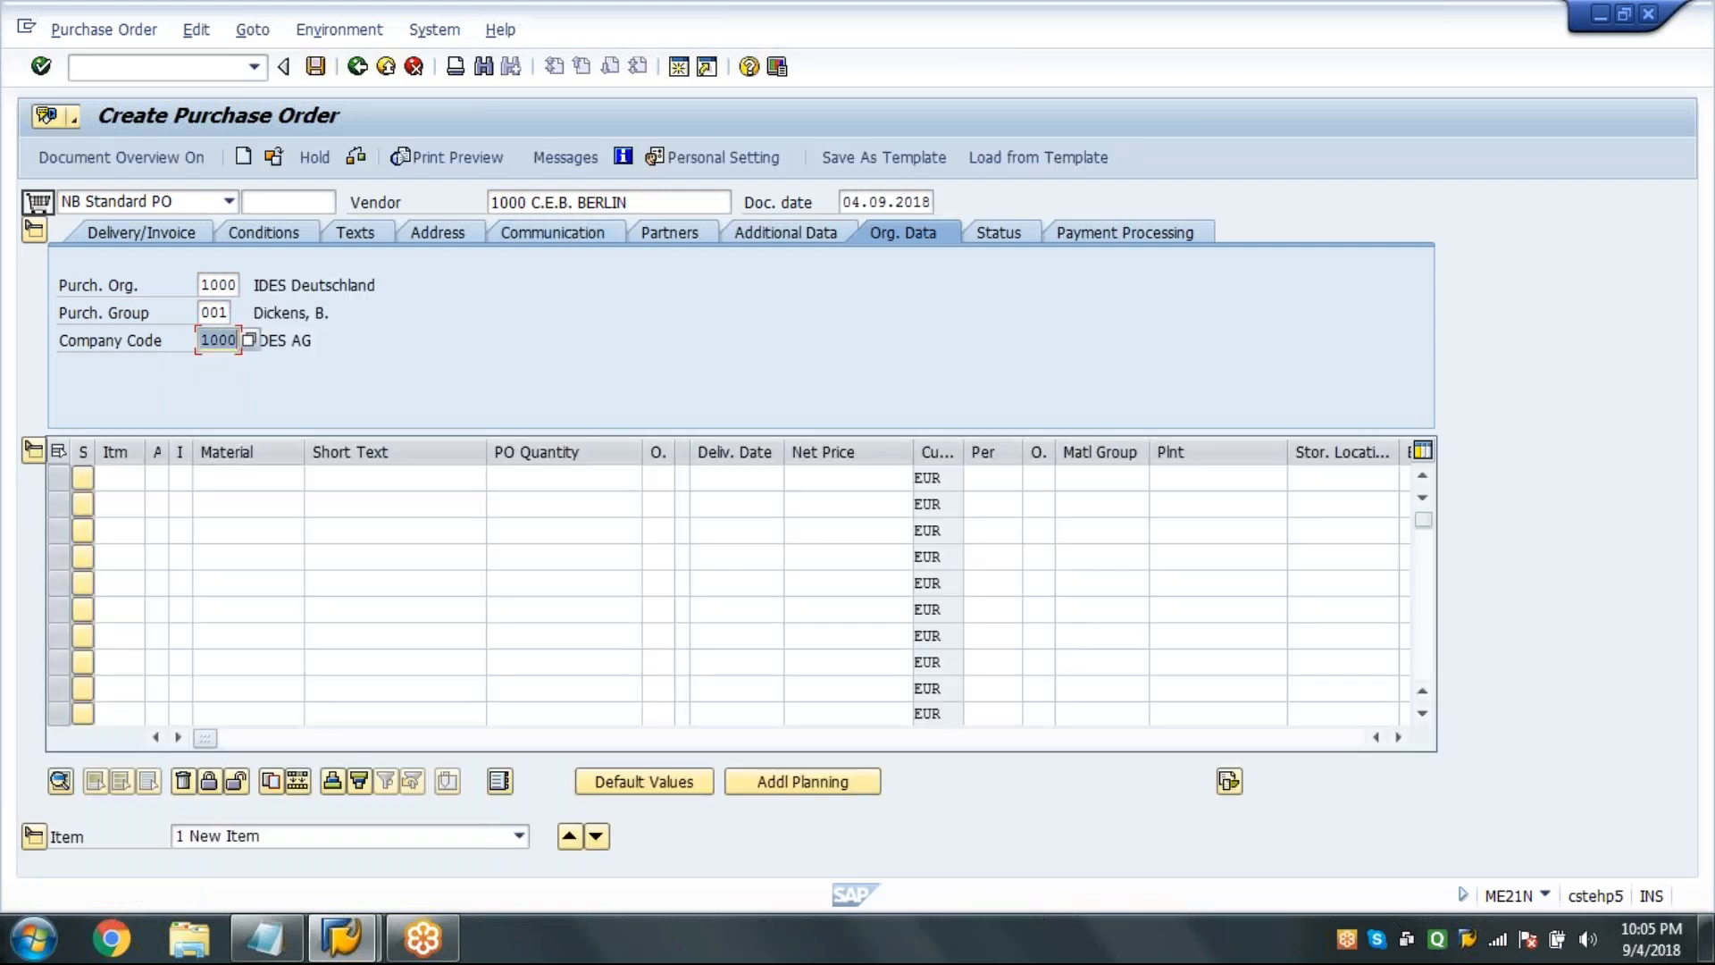
Add an item for material 100-100 with quantity 10, net price 100, plant 1000 and storage location 0001, and save the purchase order.
type("100-100")
key("Tab")
key("Tab")
type("10")
key("Tab")
key("Tab")
key("Tab")
type("100")
key("Tab")
key("Tab")
key("Tab")
key("Tab")
key("Tab")
type("1000")
key("Tab")
type("0001")
key("Return")
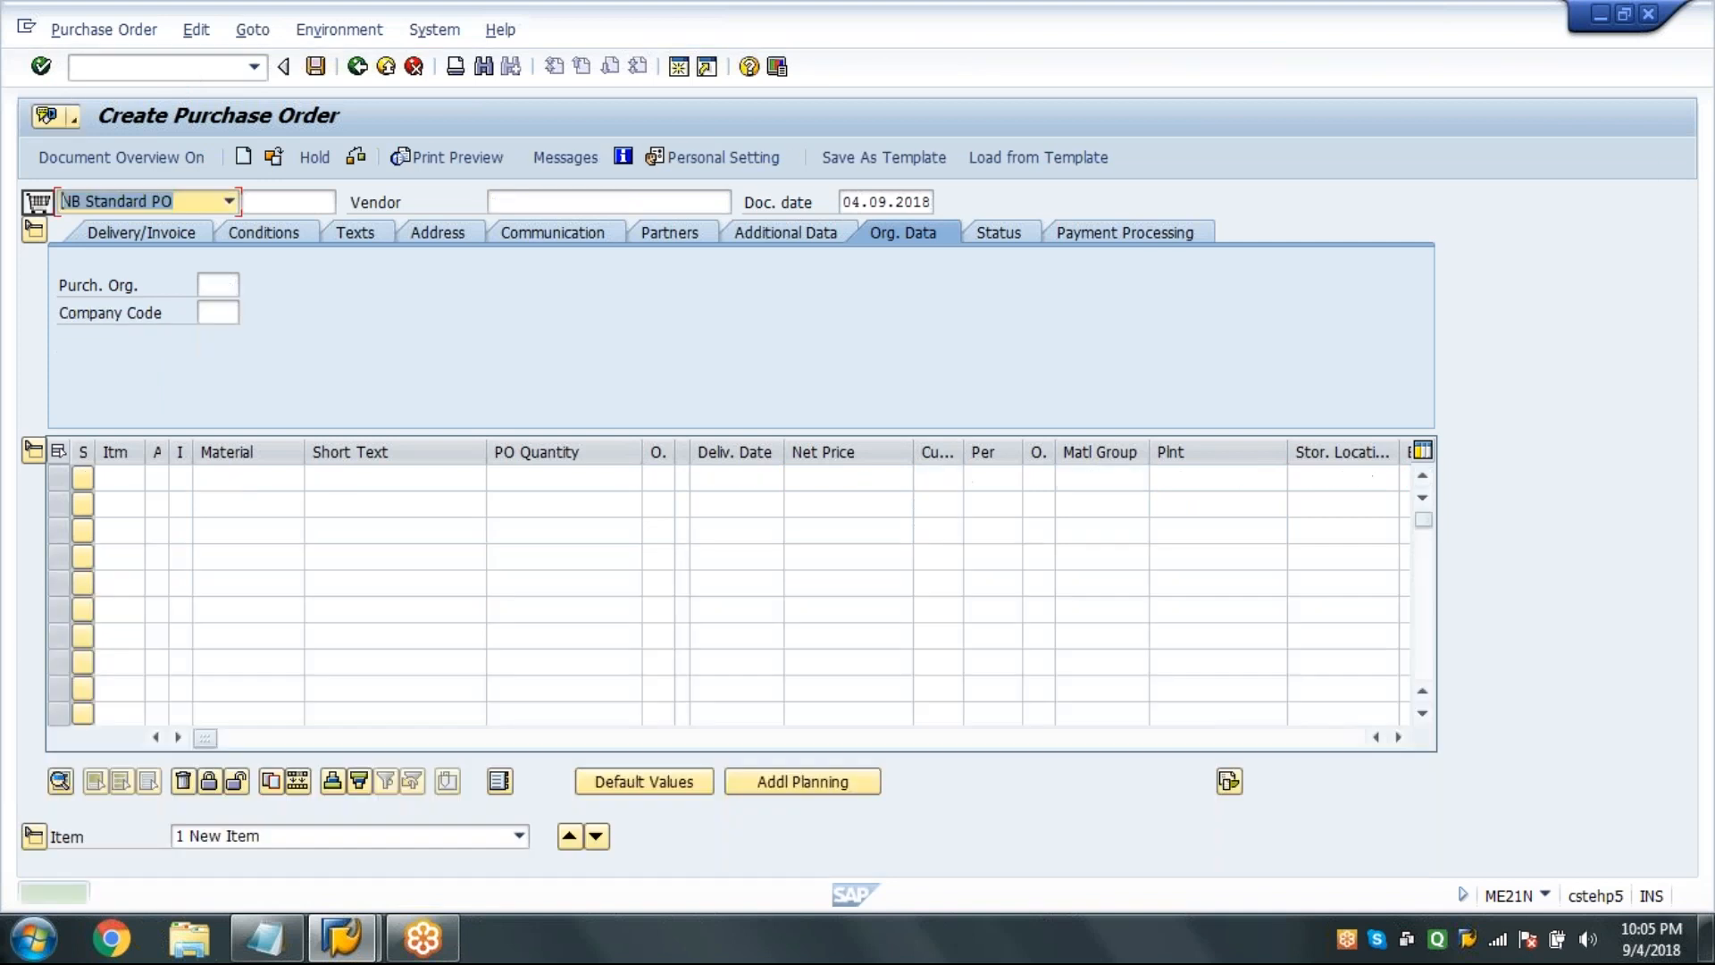
Post a goods receipt in MIGO for the new purchase order with its item marked OK.
left_click(171, 68)
type("/NMIGO")
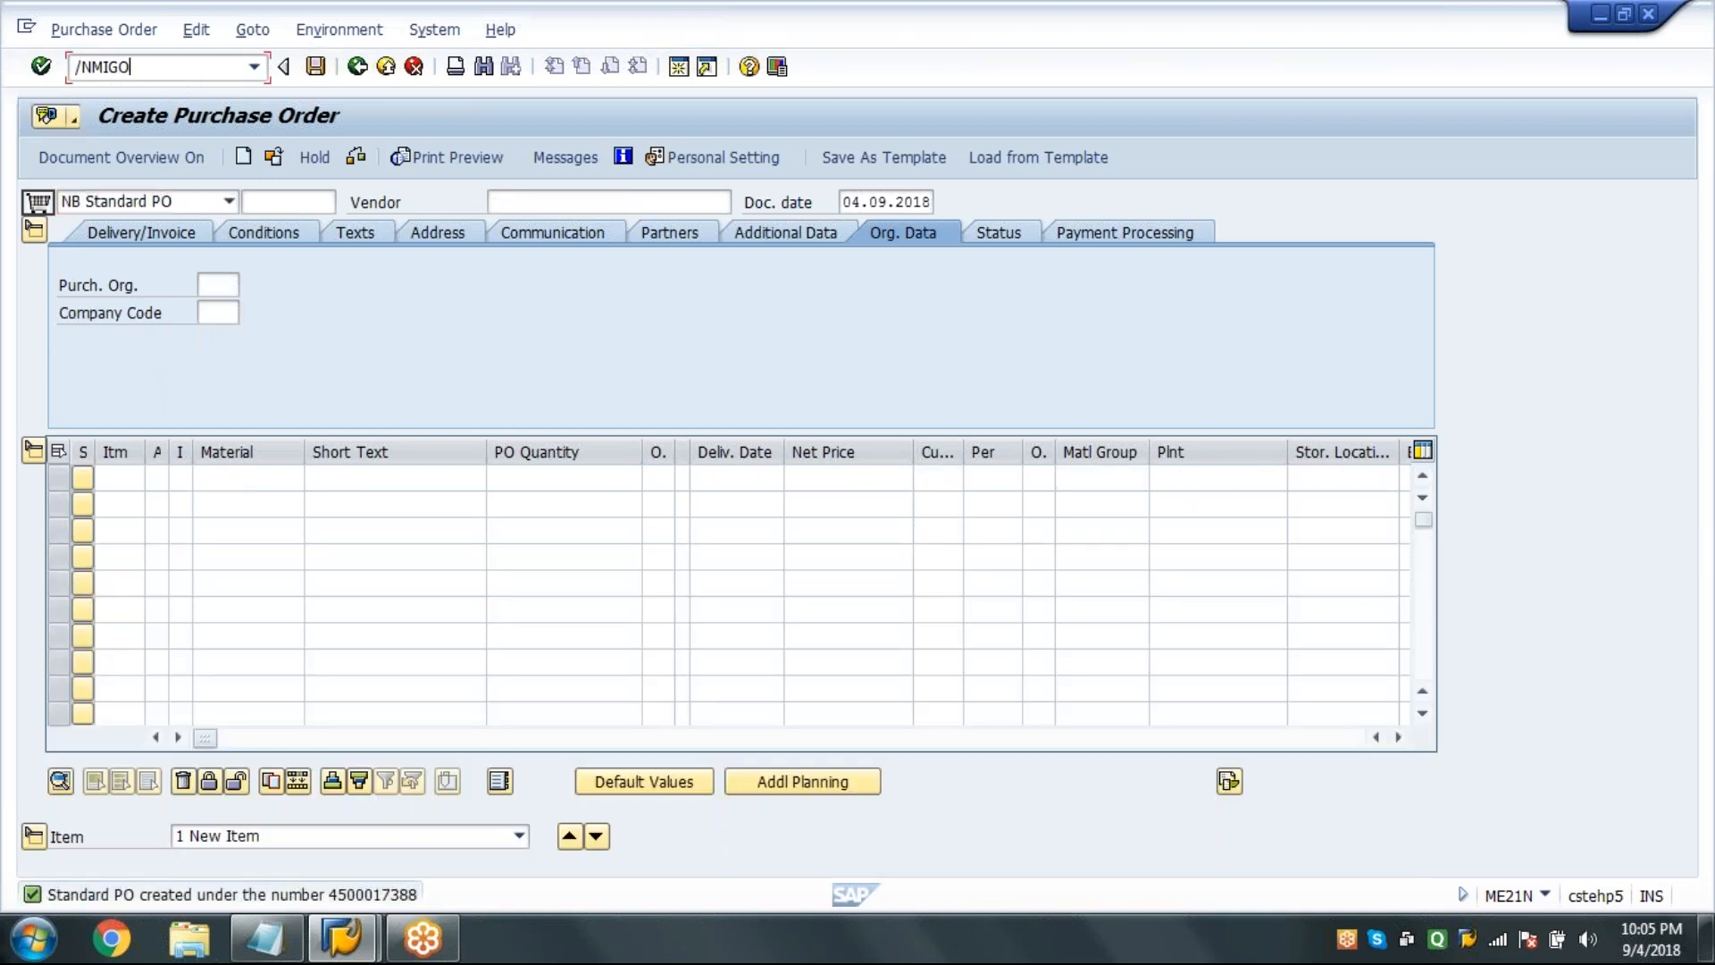
key("Return")
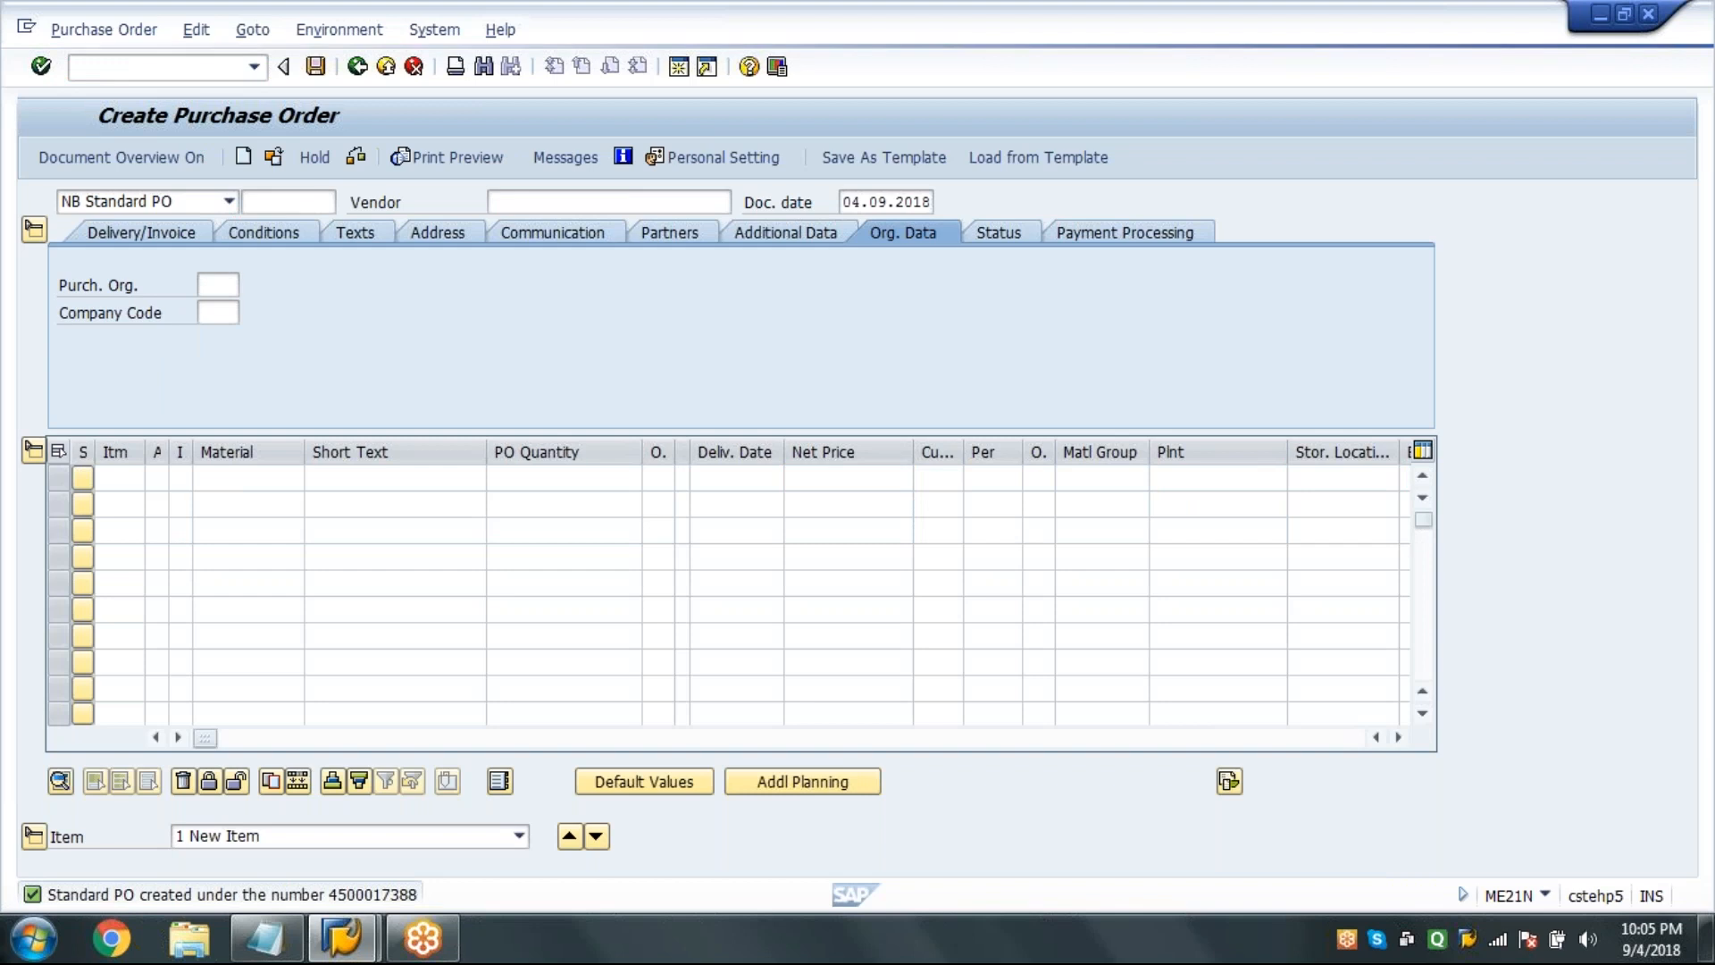
type("4500017388")
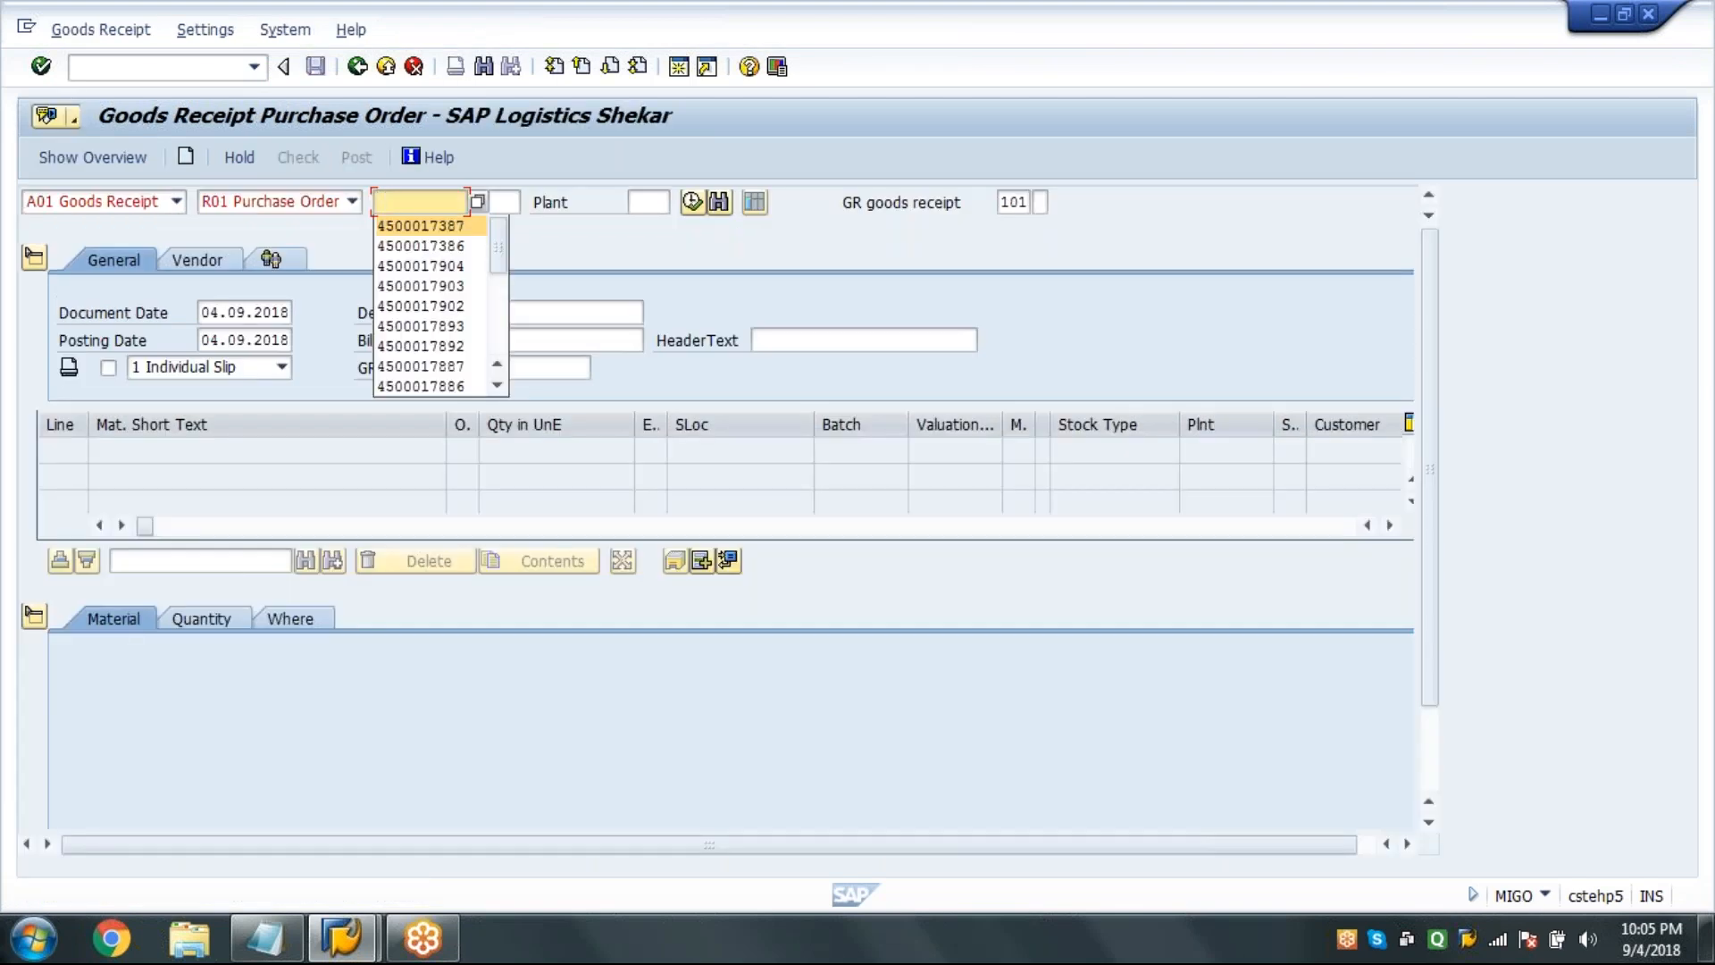
key("Return")
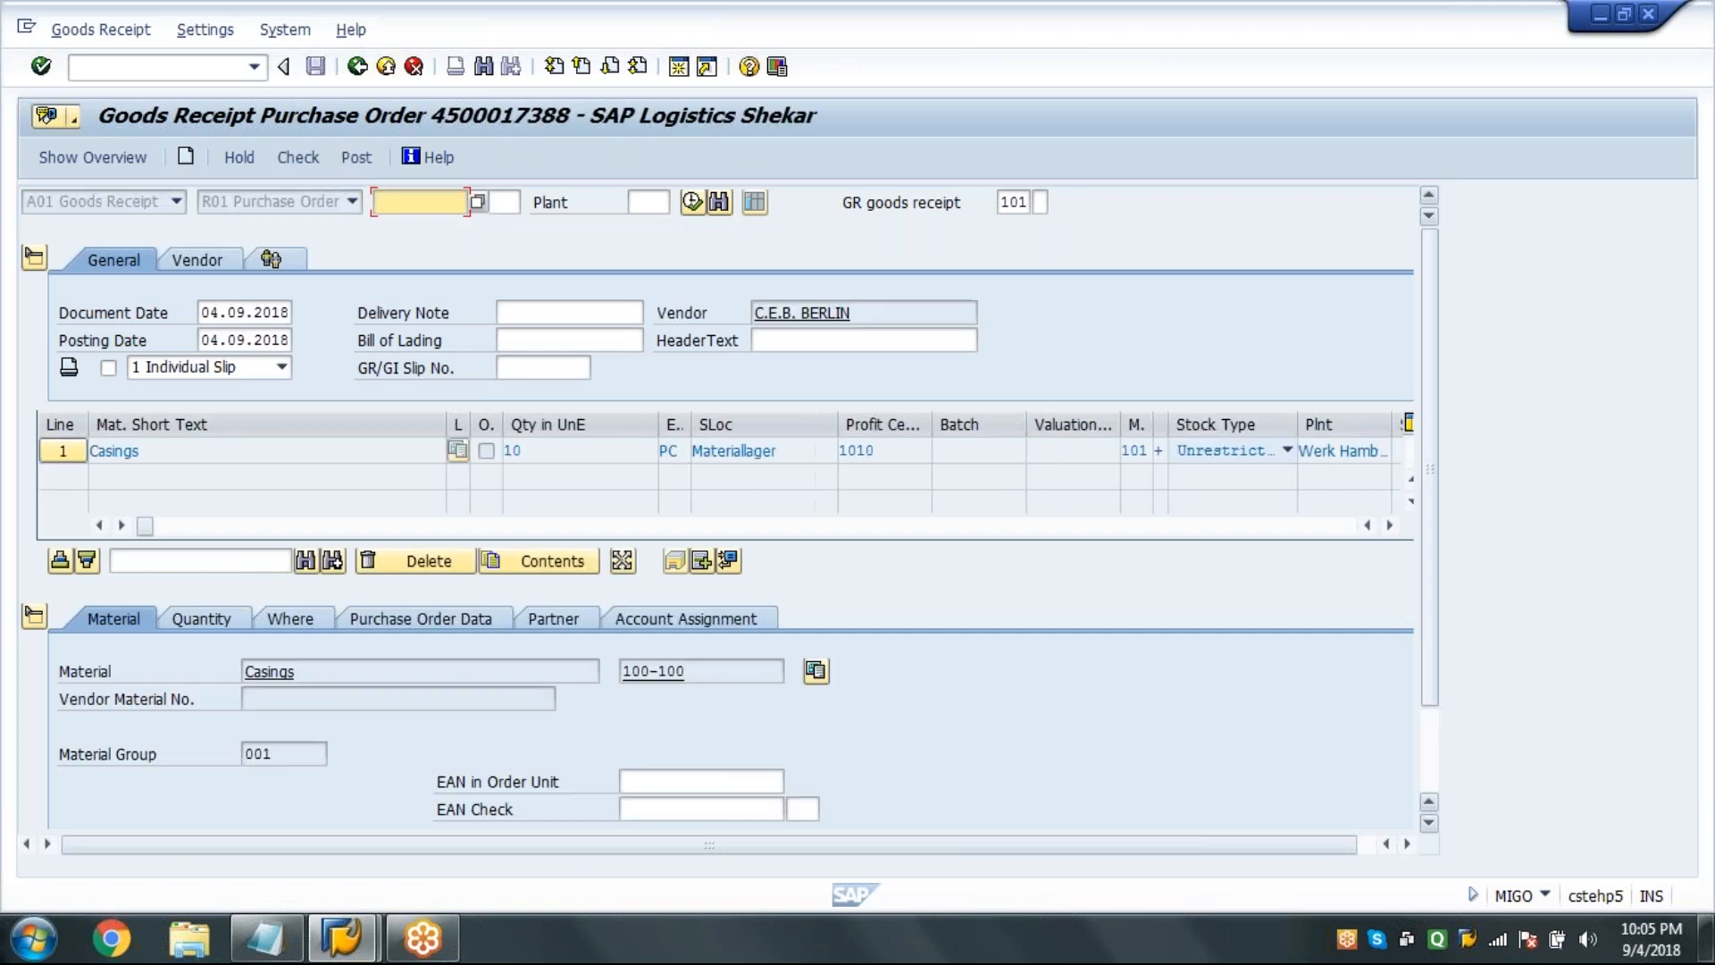
left_click(134, 813)
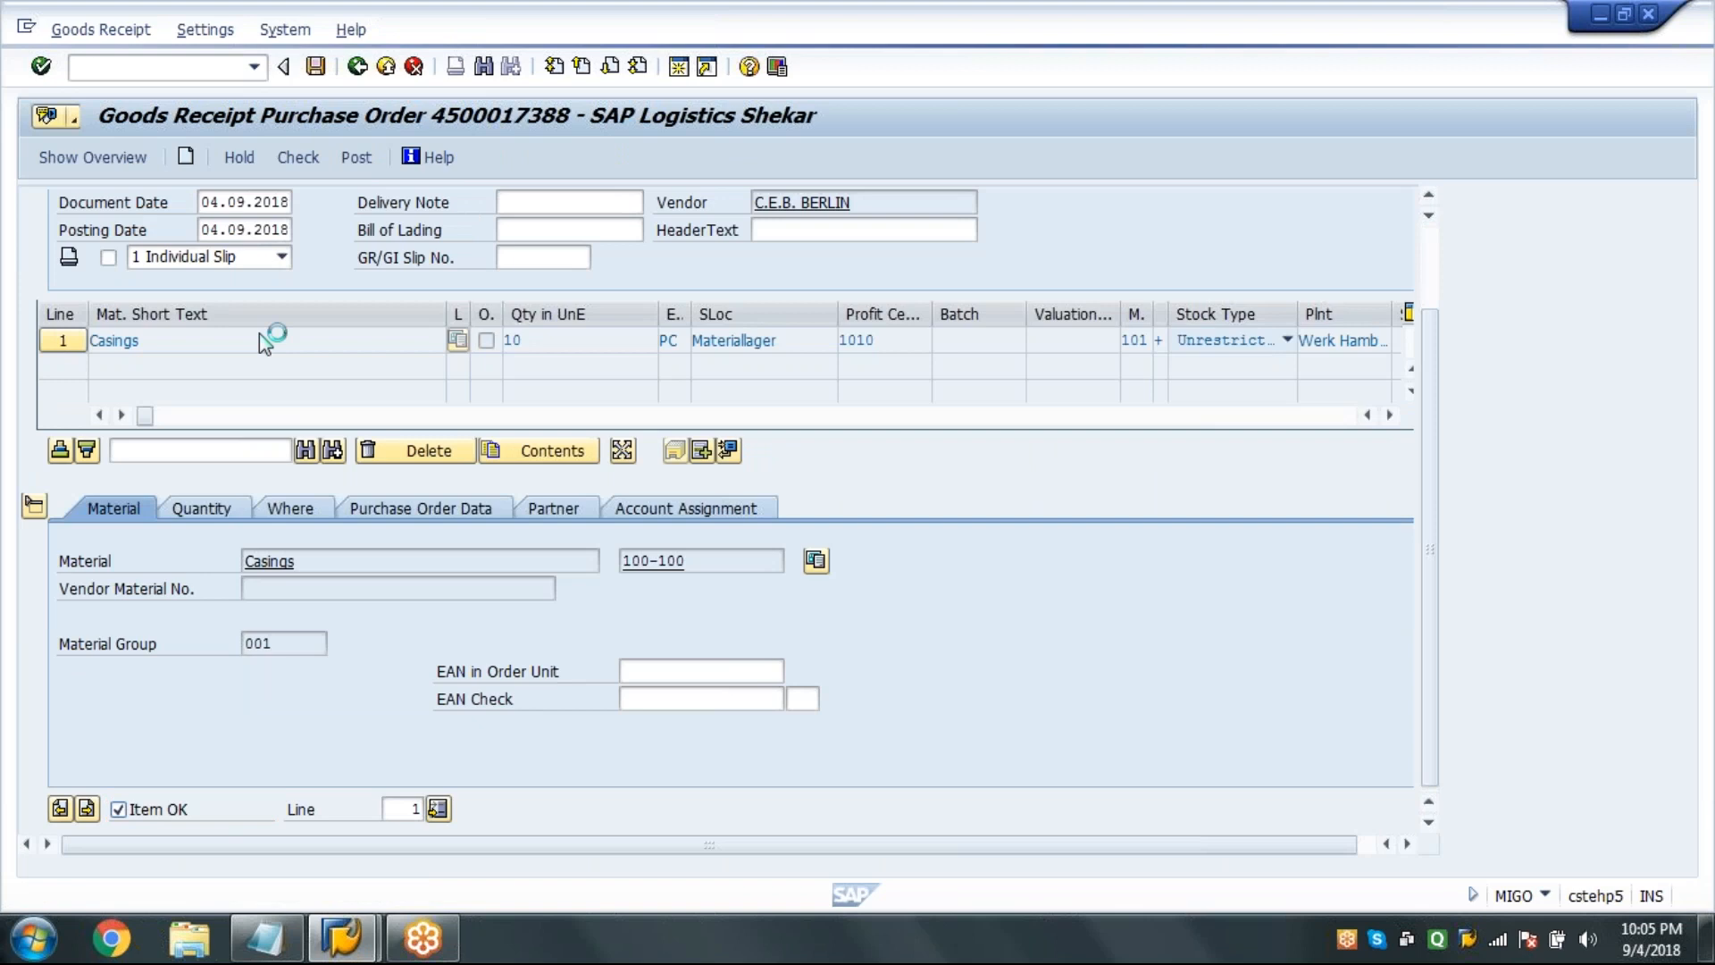
Switch to Notepad and add the line "Create Parking Invoice - MIR7" below the Invoice Reduction entry.
key("alt+Tab")
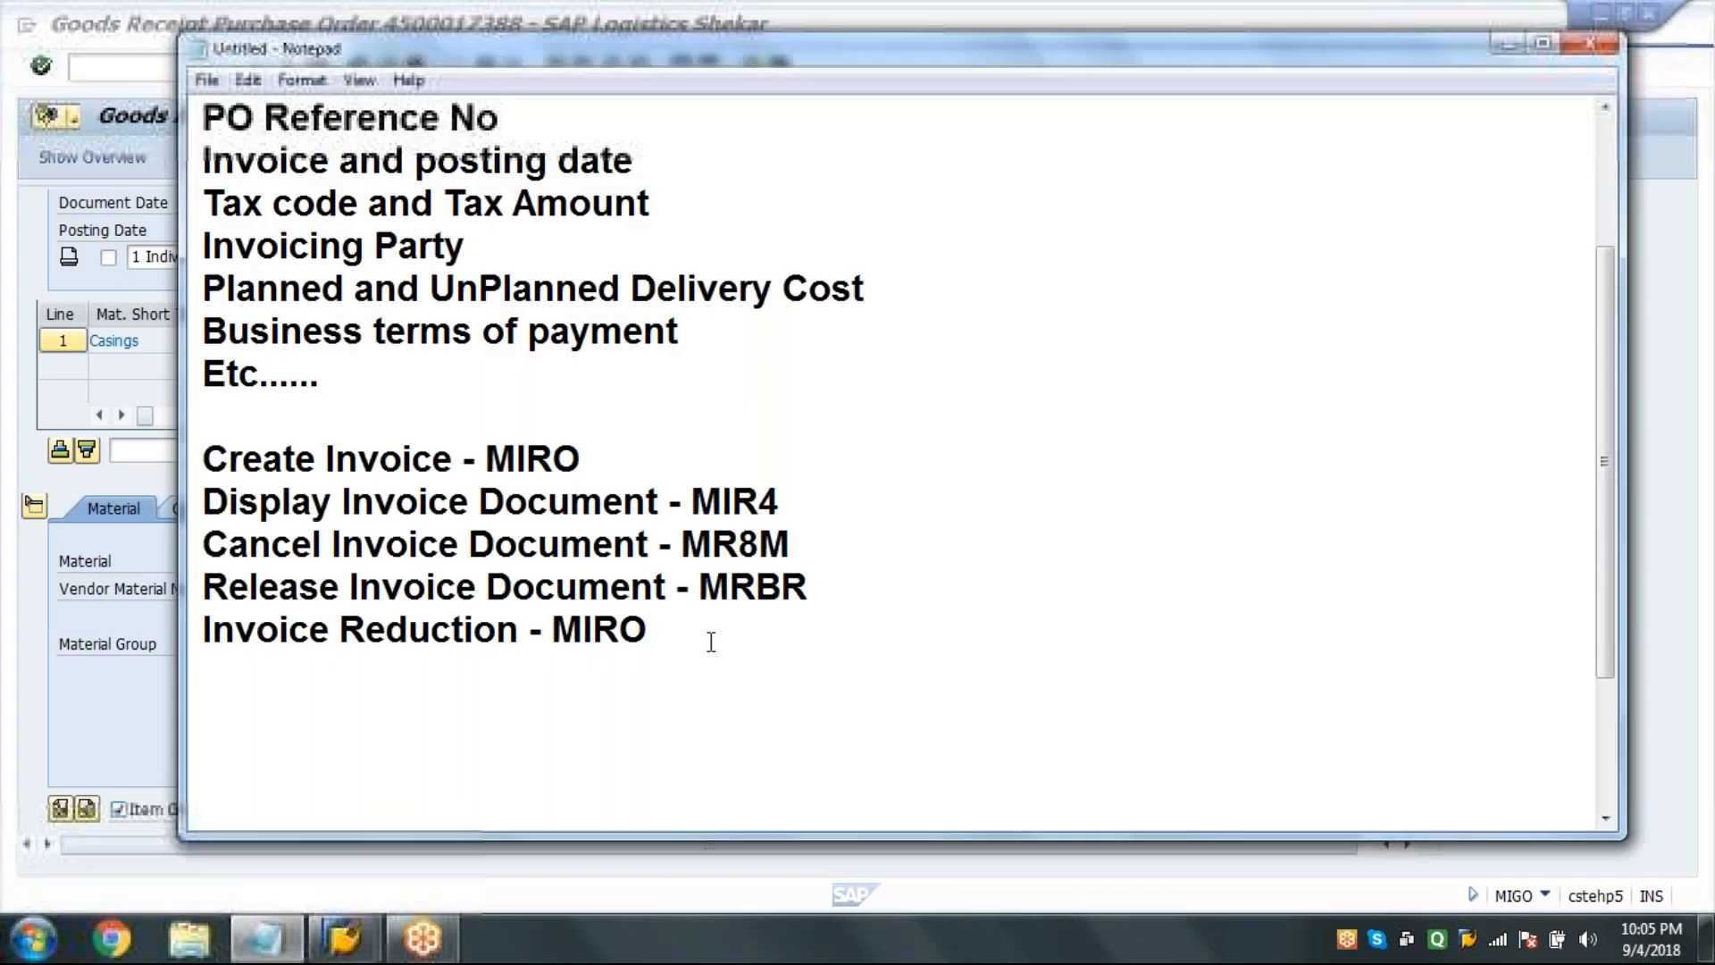
key("Return")
type("Creatye")
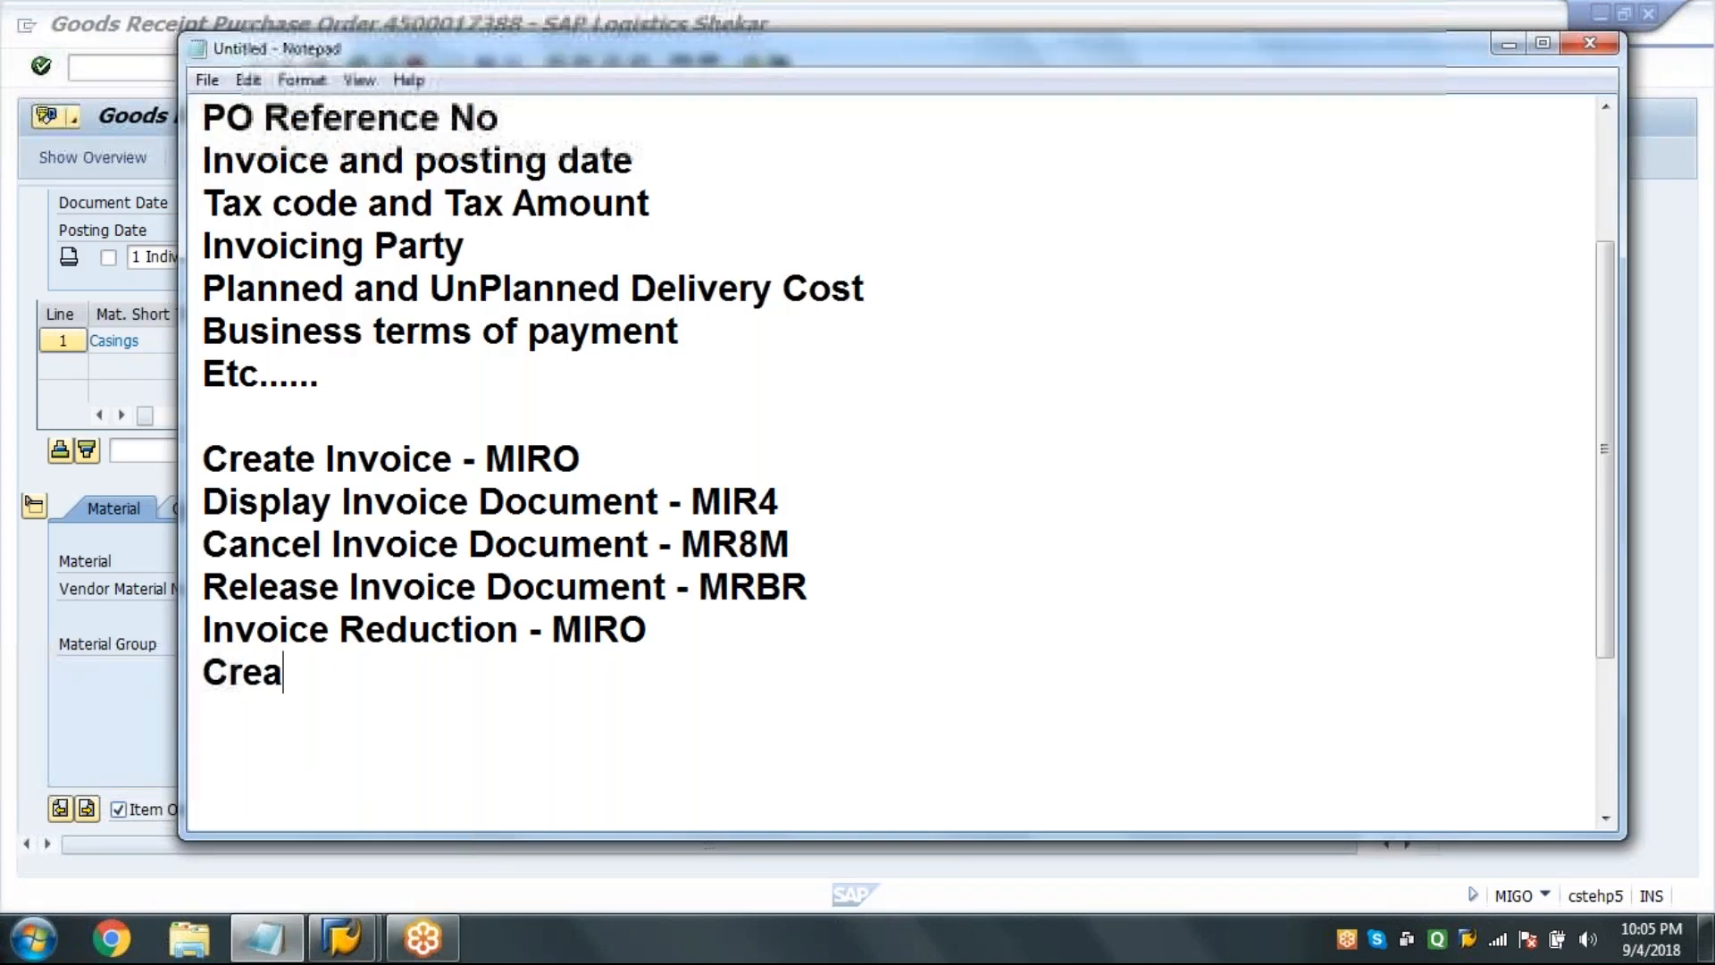
key("BackSpace")
key("BackSpace")
type("e Pa")
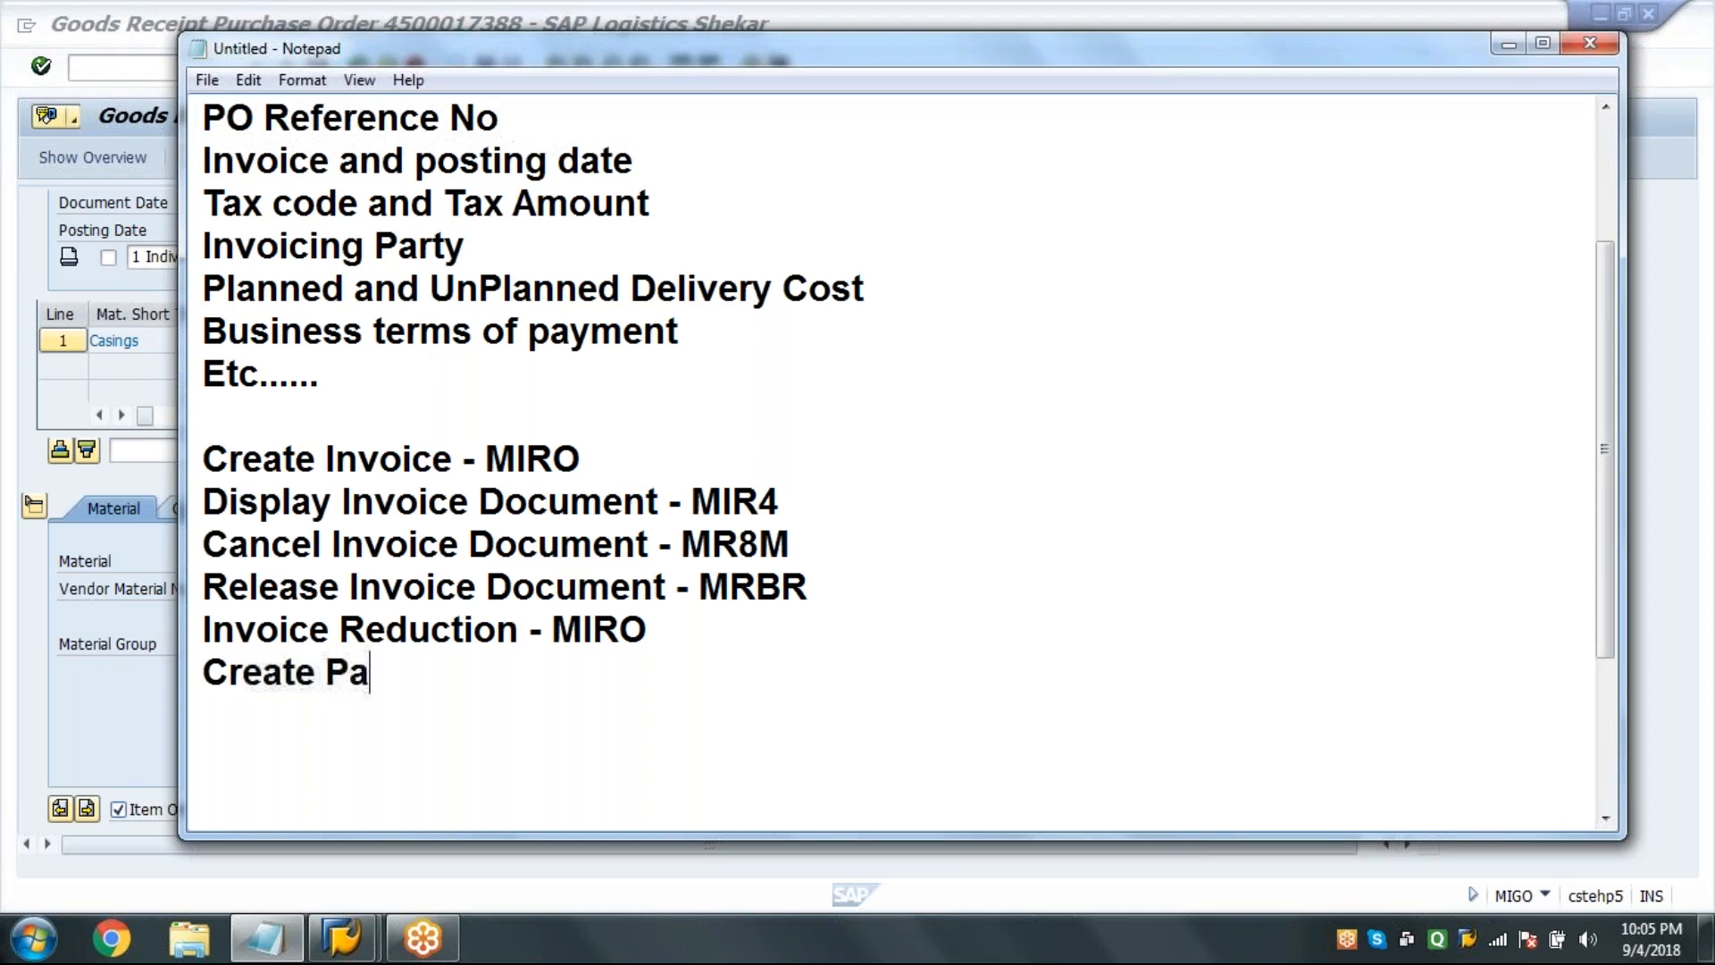
type("rking I")
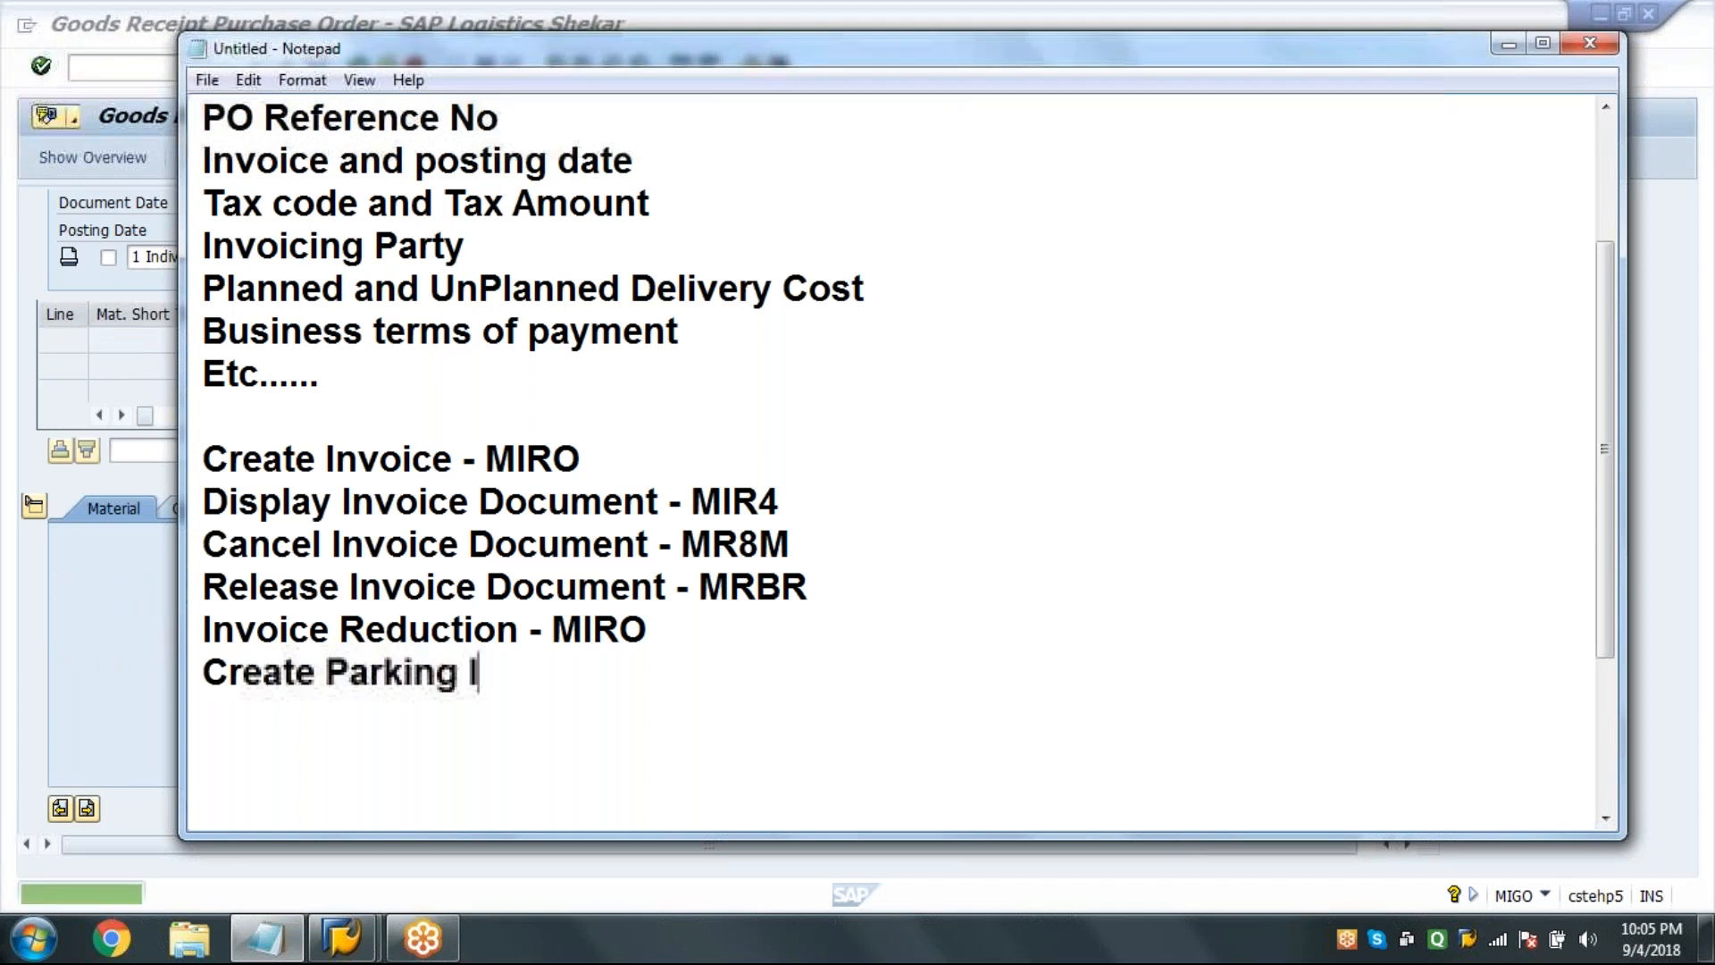
type("nvoice - MIR7")
key("Return")
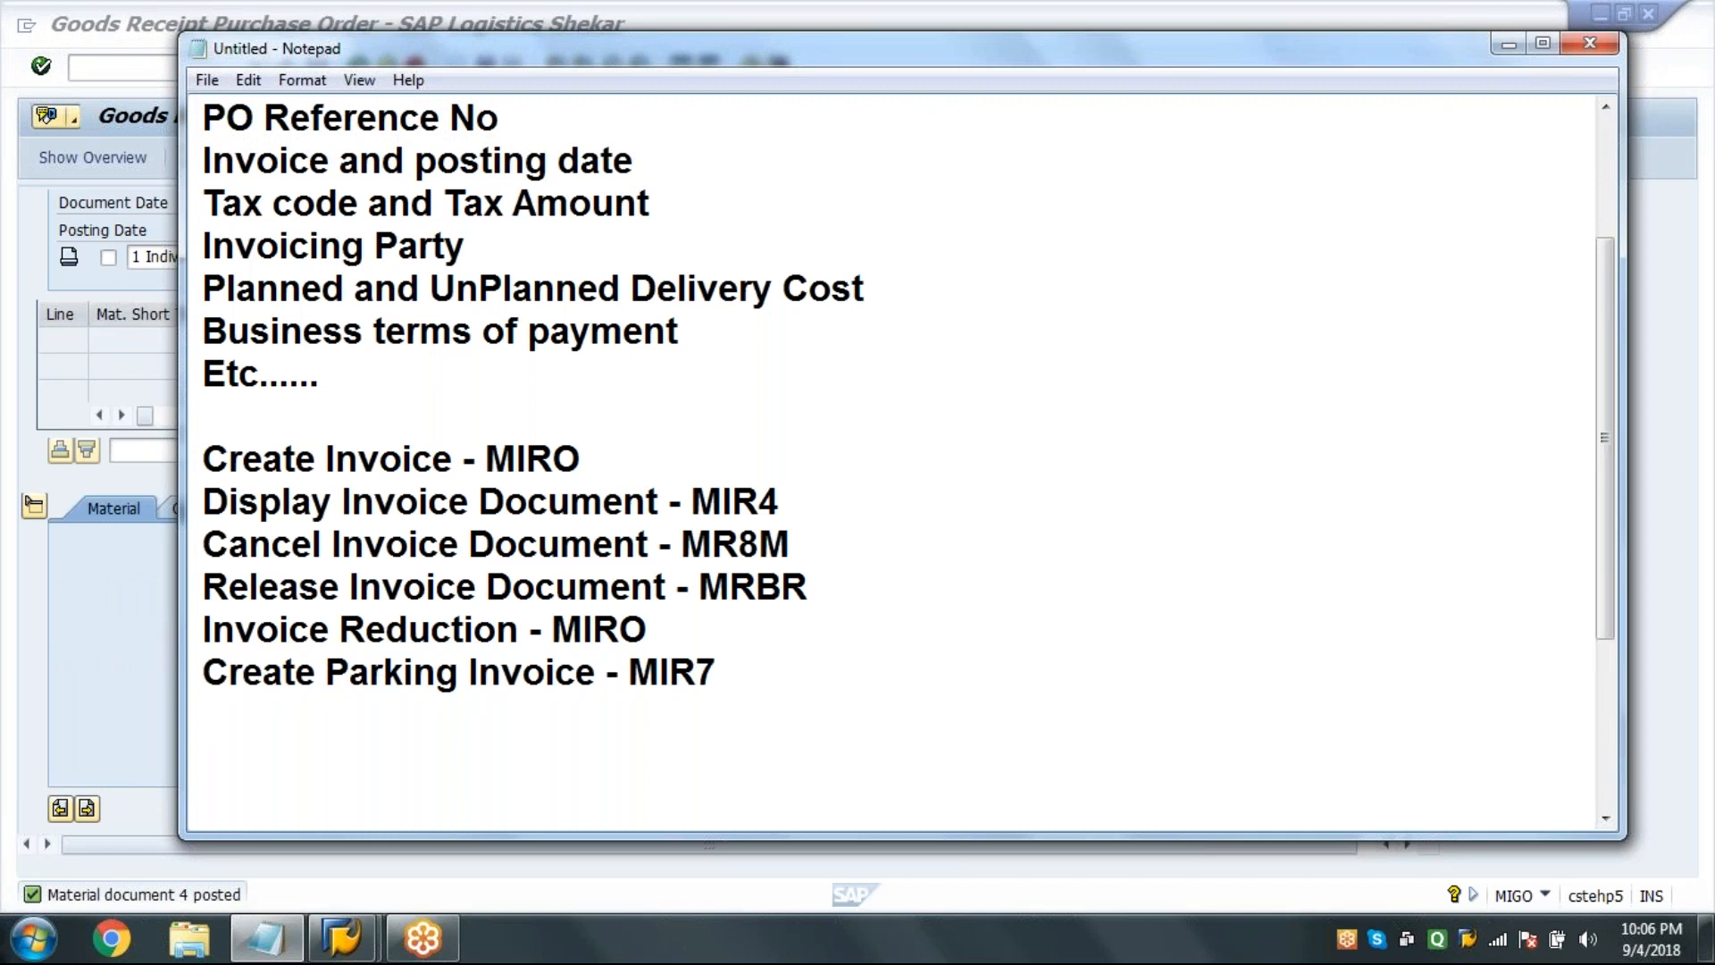
Switch back to SAP, start transaction MIR7, enter the invoice date 04.09.2018, and set the tax code to 0I (Input tax 0%).
left_click(124, 576)
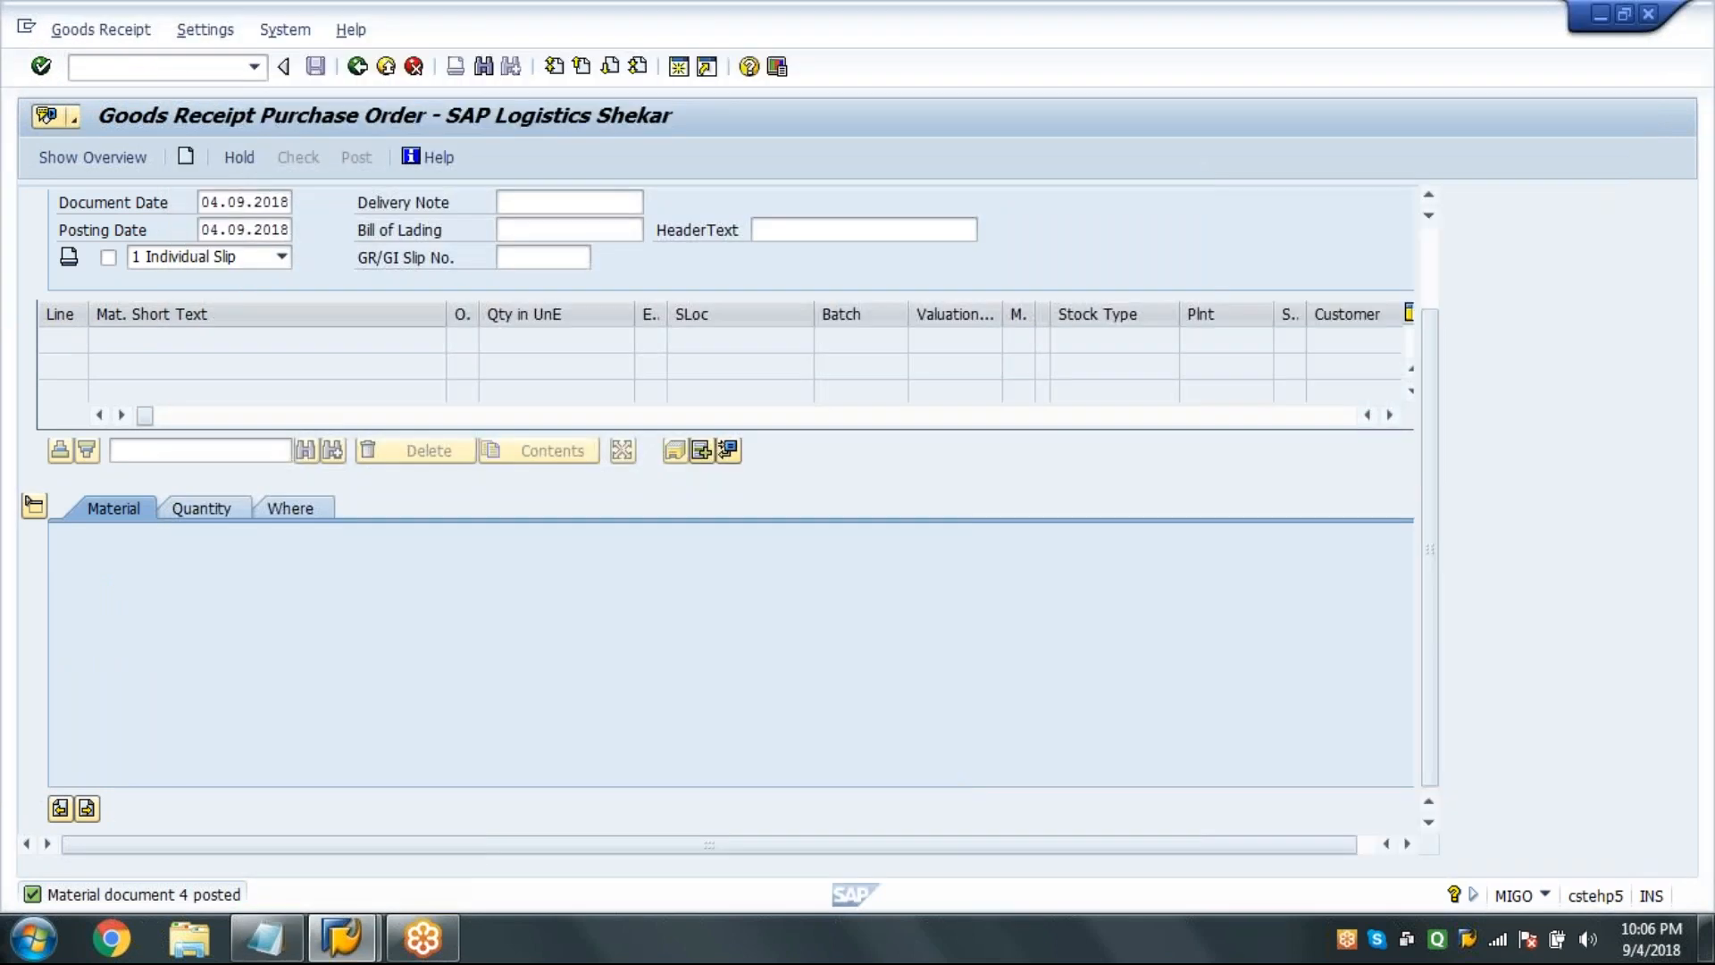
type("/NMIR7")
key("Return")
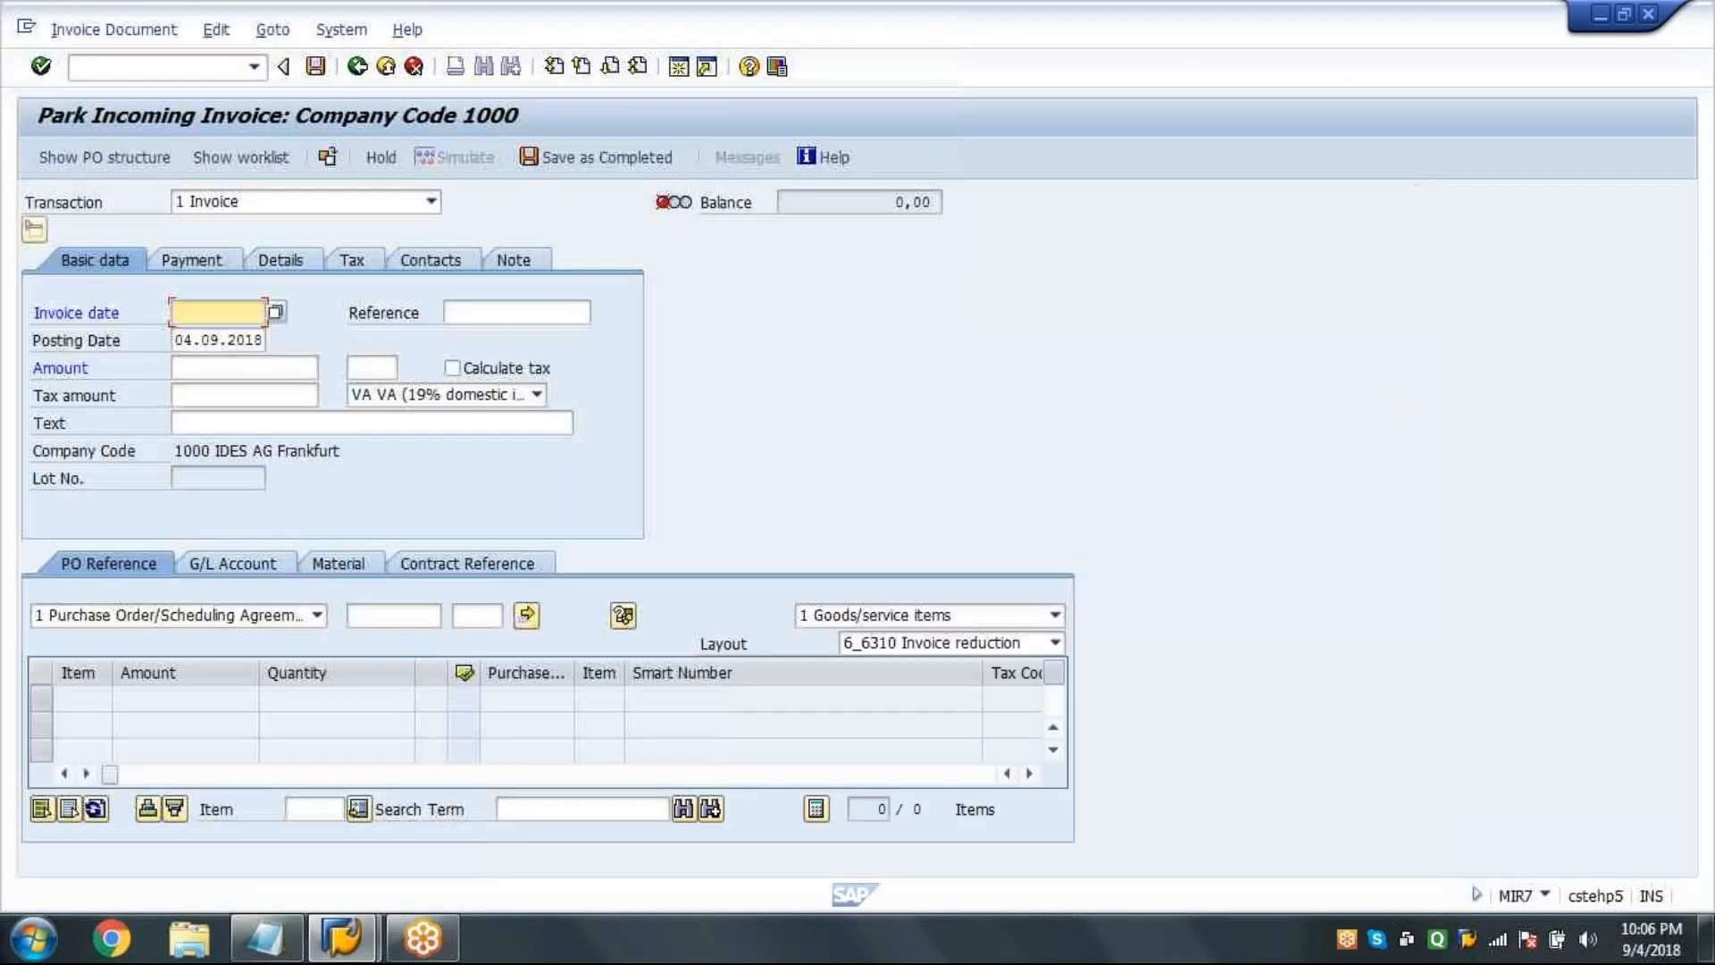
key("Down")
key("Return")
left_click(502, 400)
left_click(470, 416)
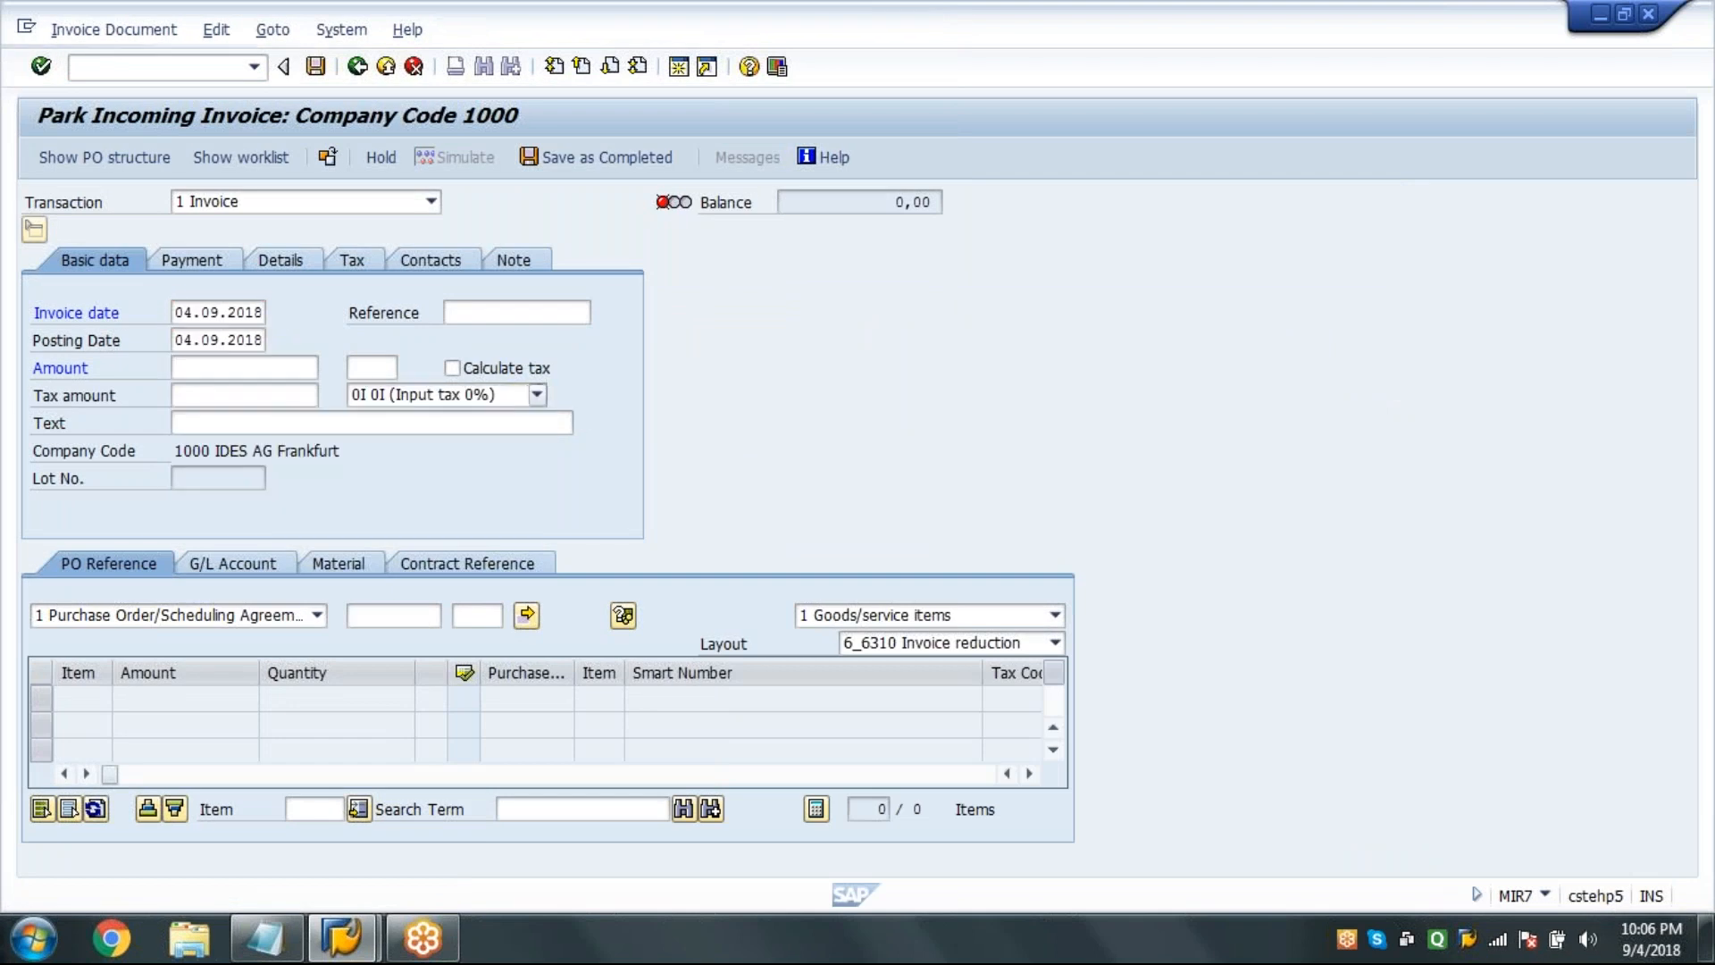
Reference the newly received purchase order in the parked invoice and set the item layout to 7_6310 All information.
left_click(384, 616)
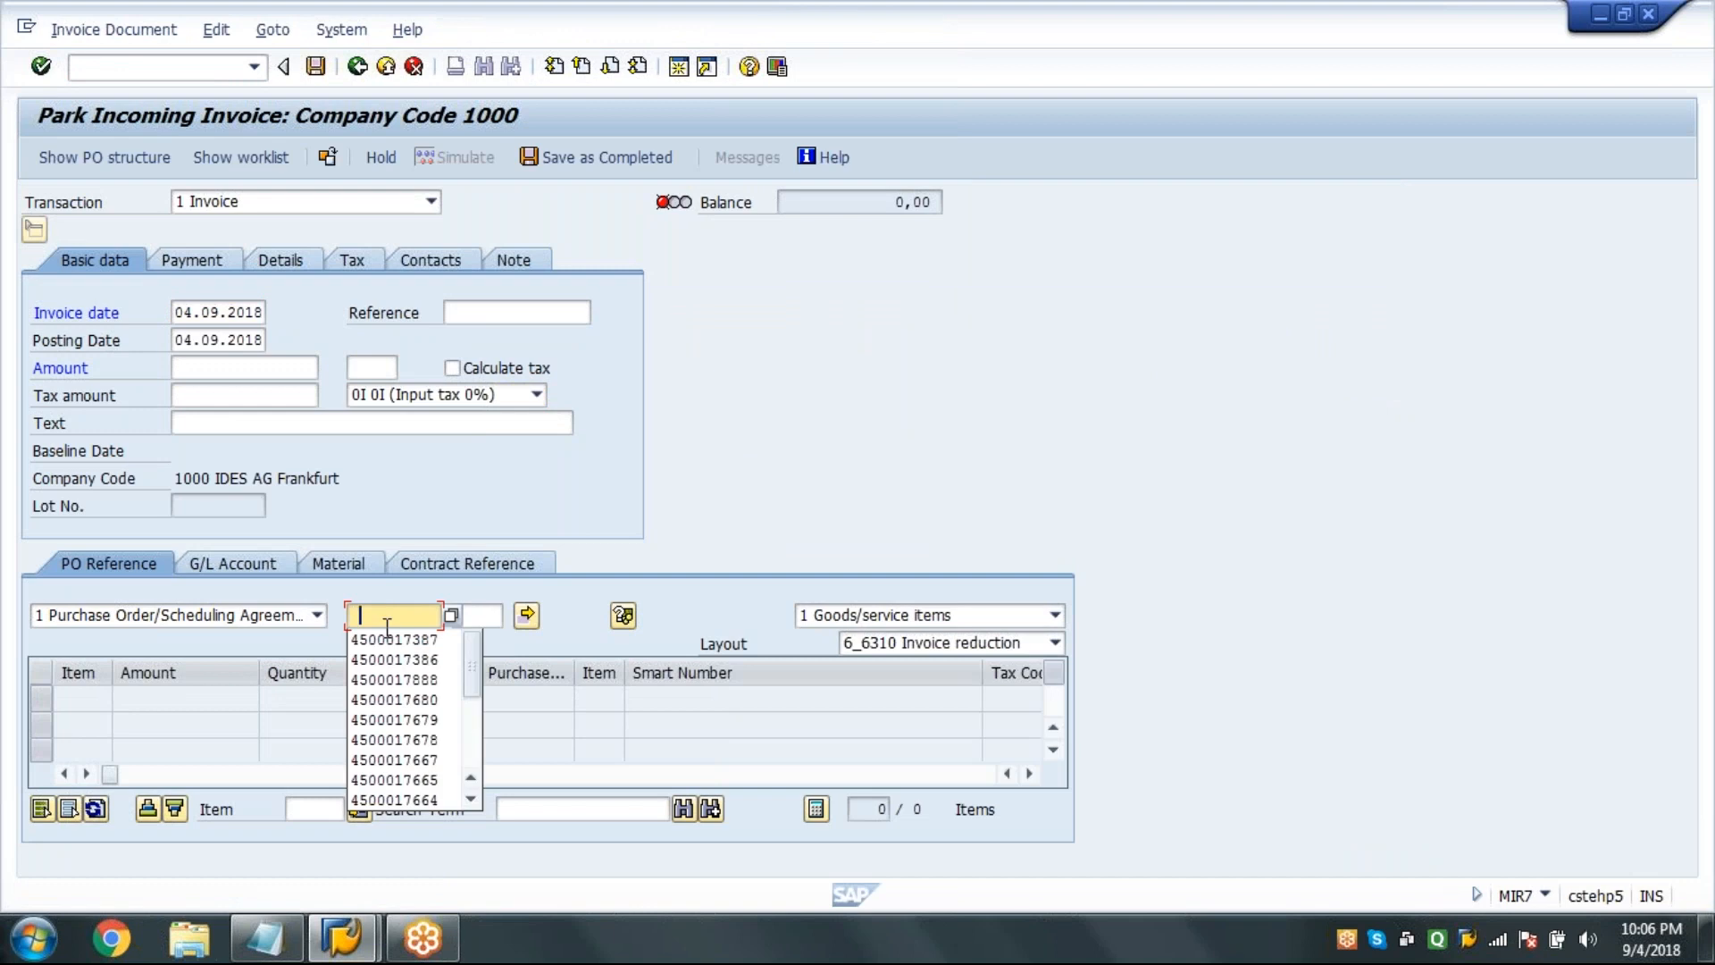
left_click(387, 640)
key("BackSpace")
type("88")
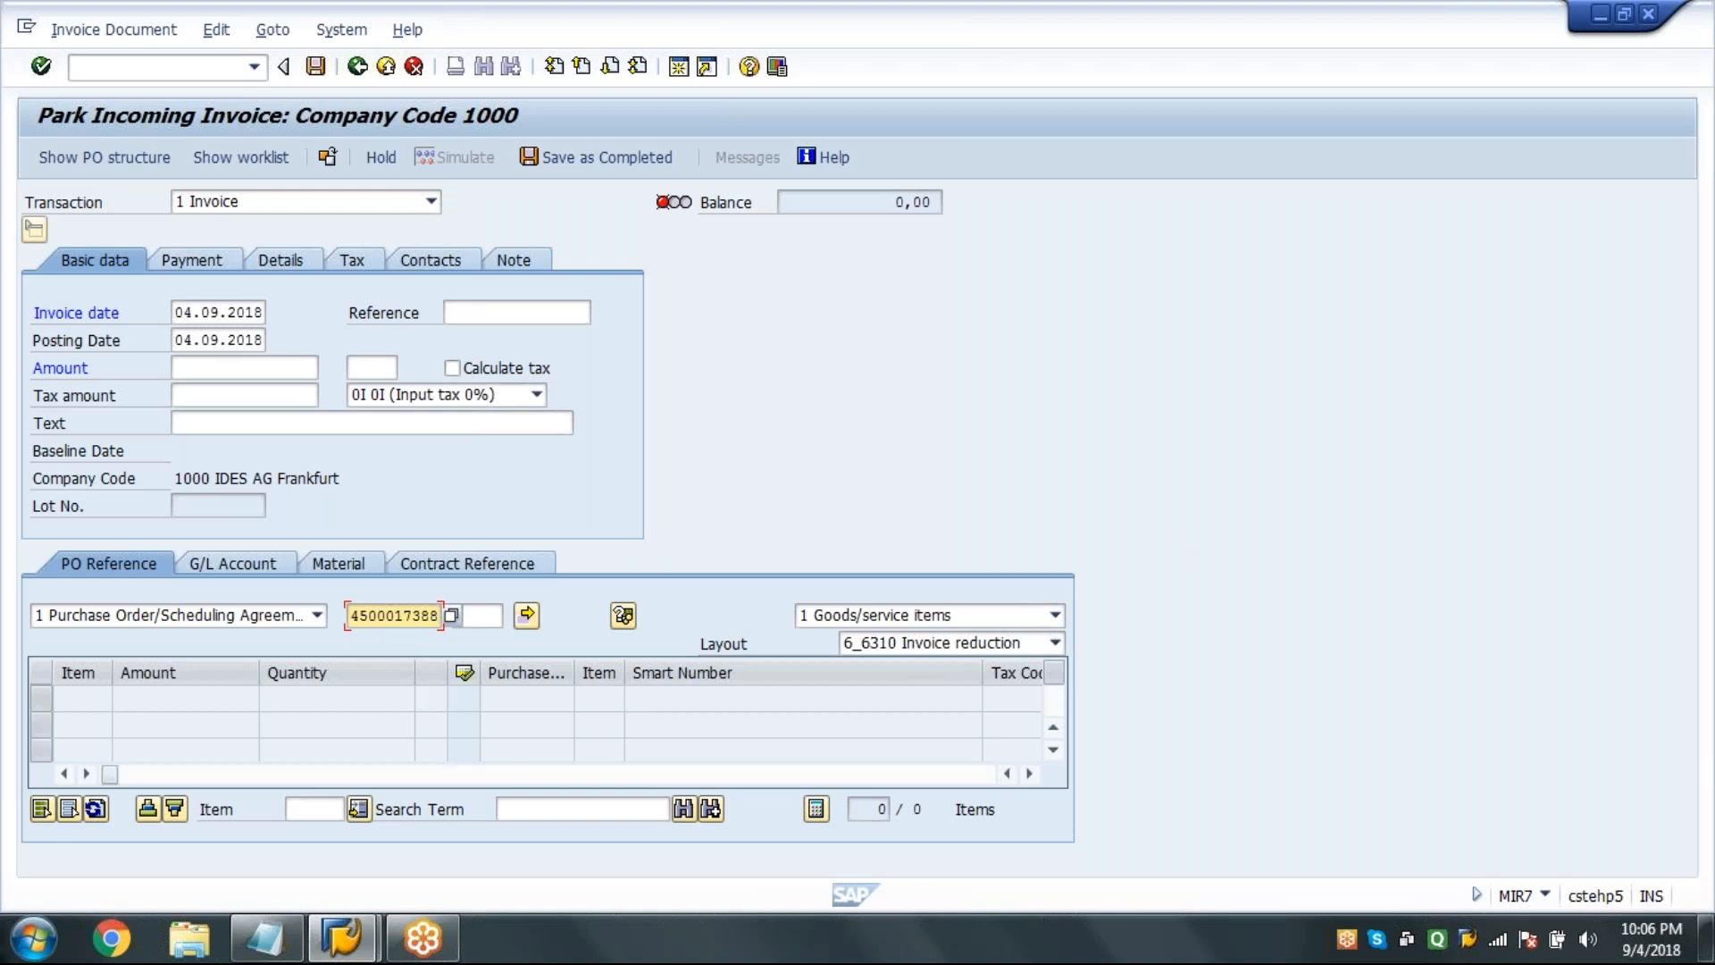
left_click(917, 643)
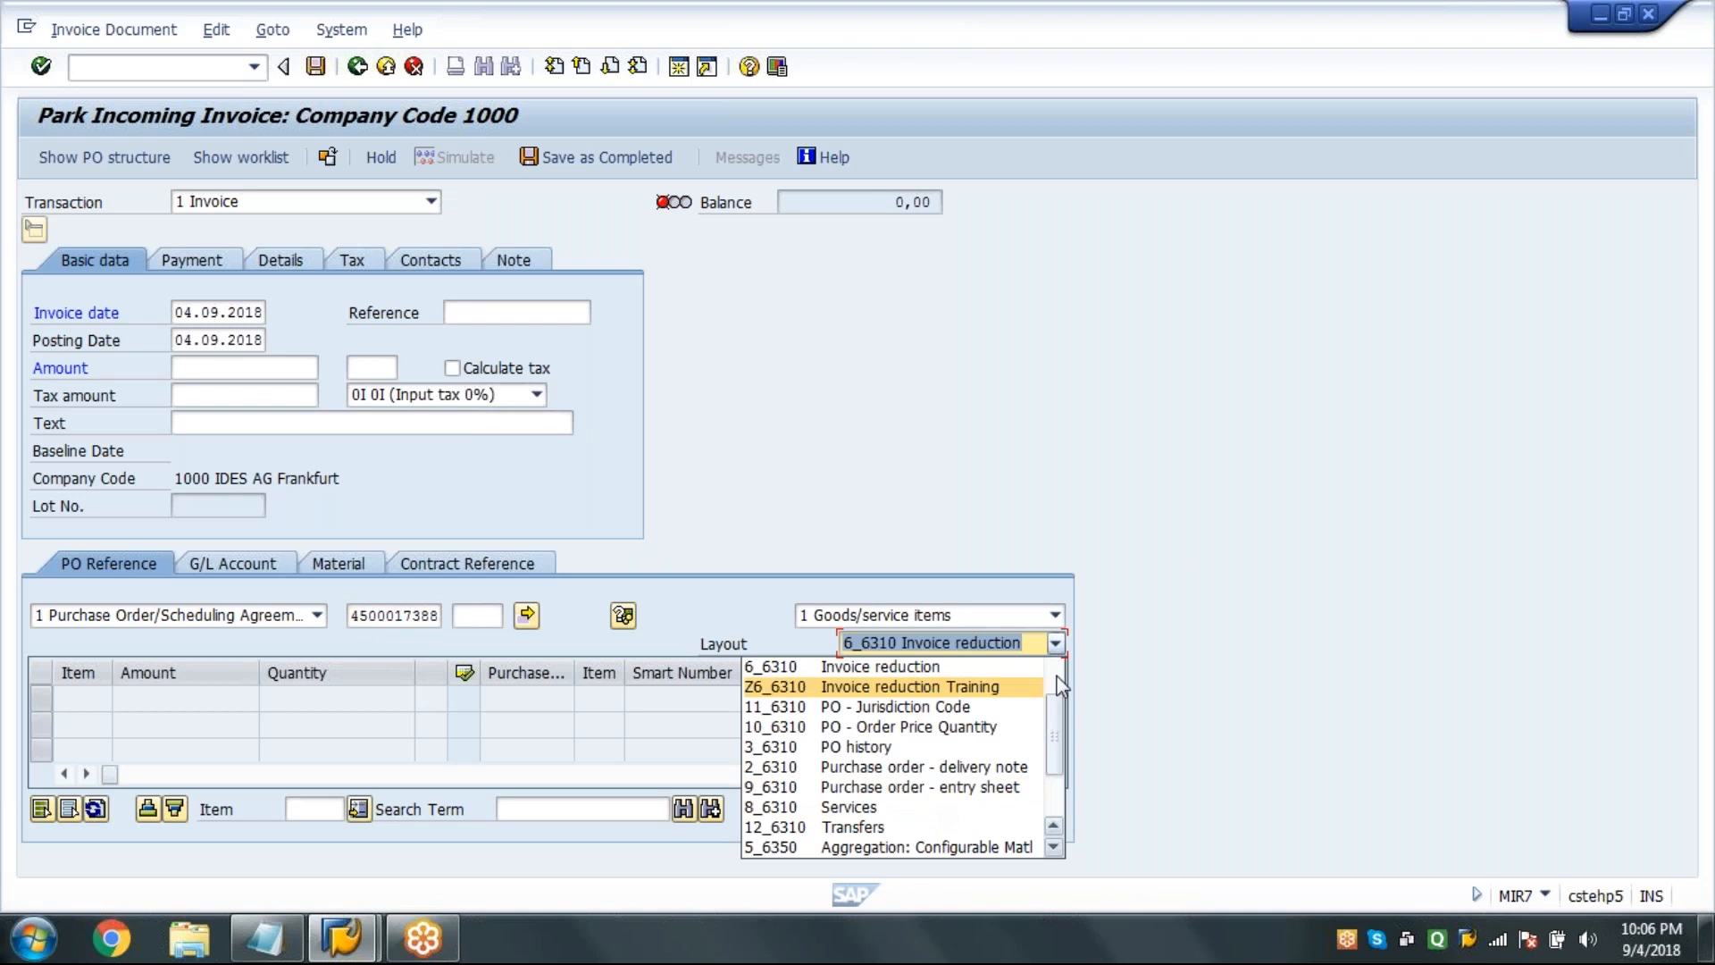
scroll(1061, 686, "up", 2)
left_click(1014, 706)
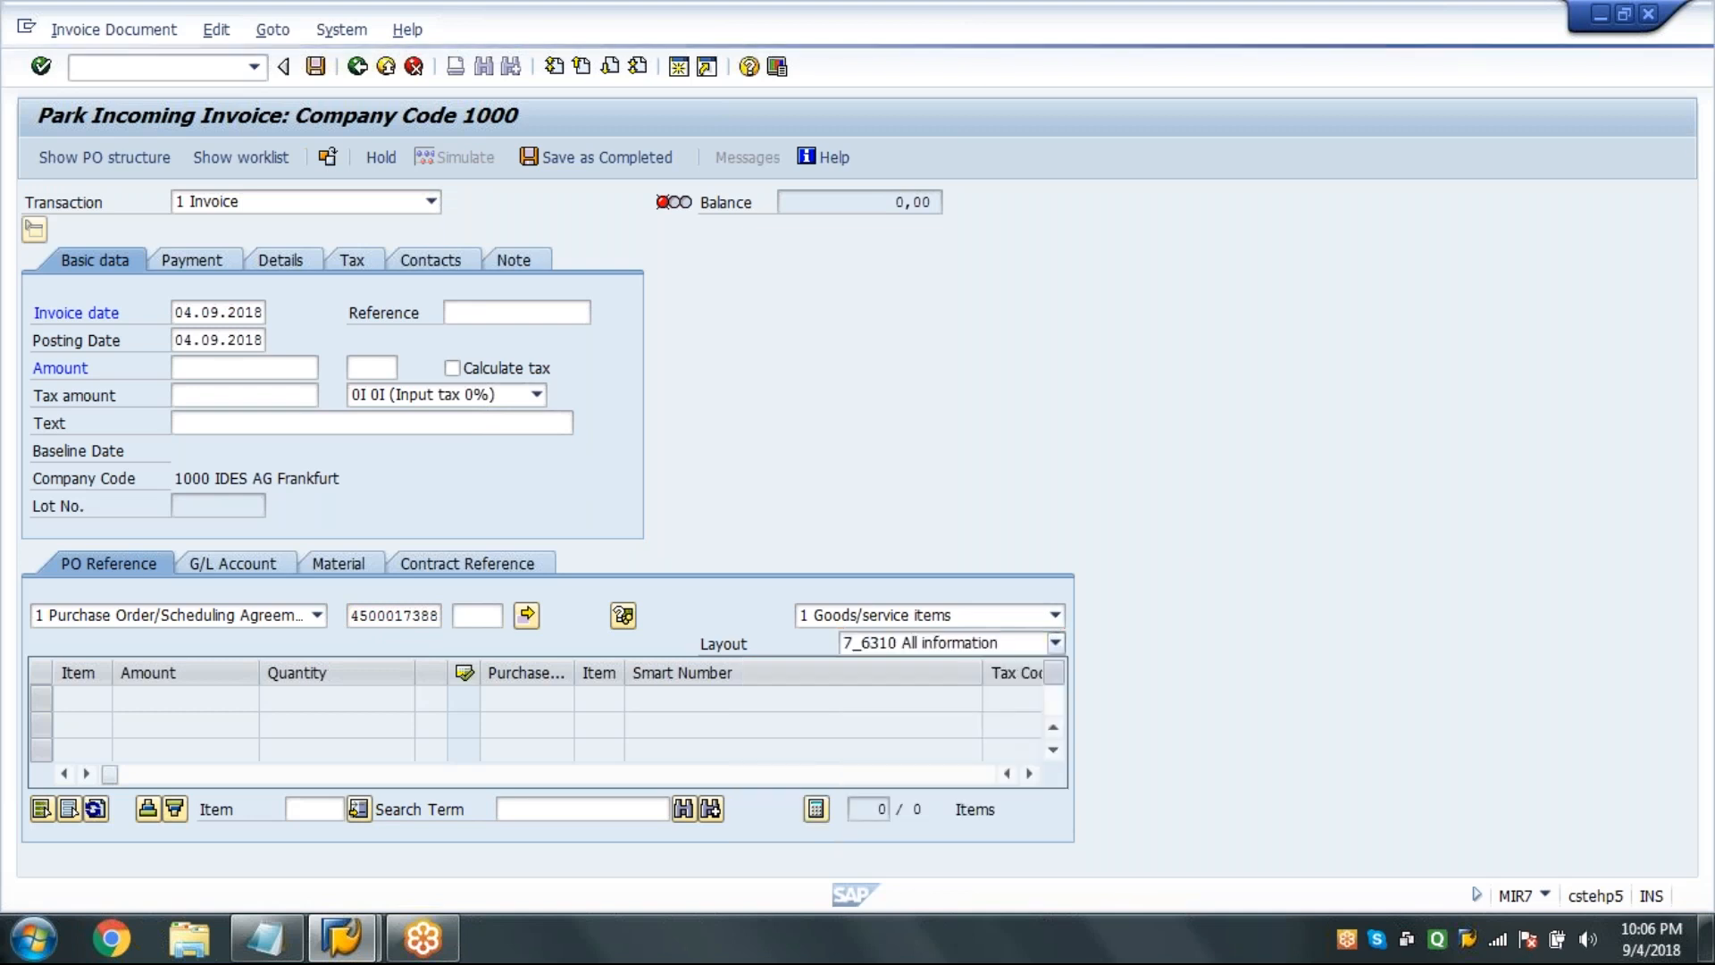
Enter the open balance 1.585,00 as the invoice amount and save the parked invoice as completed.
left_click(262, 370)
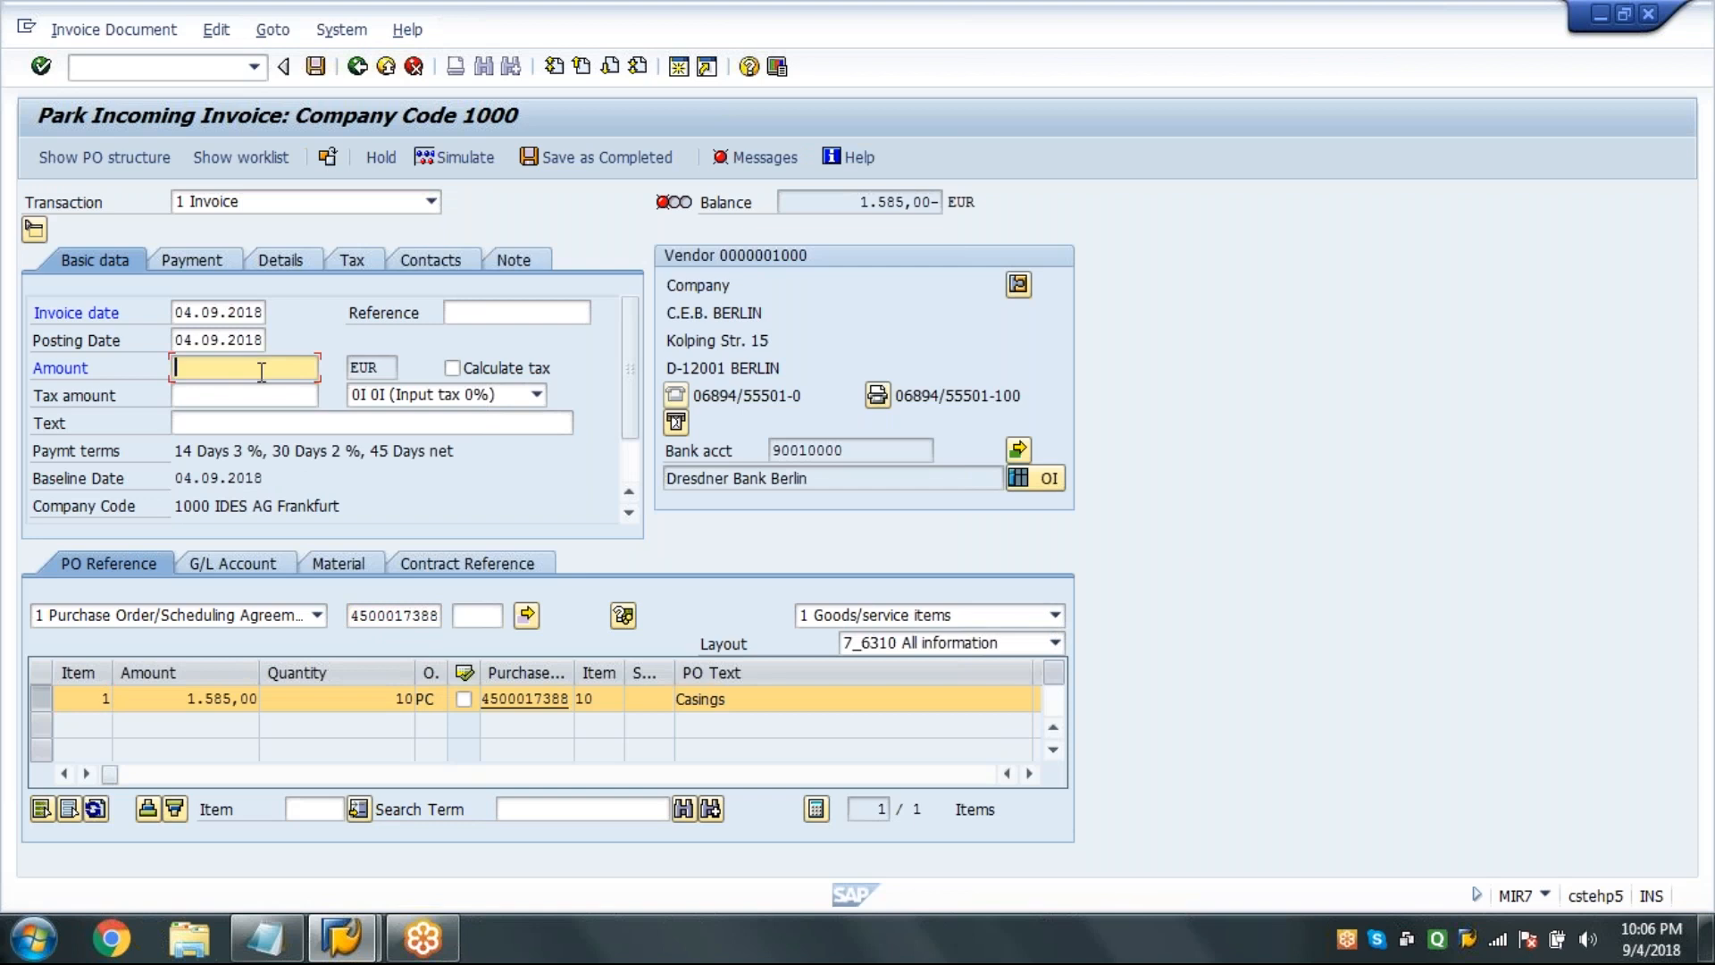
left_click_drag(830, 201, 947, 203)
key("ctrl+c")
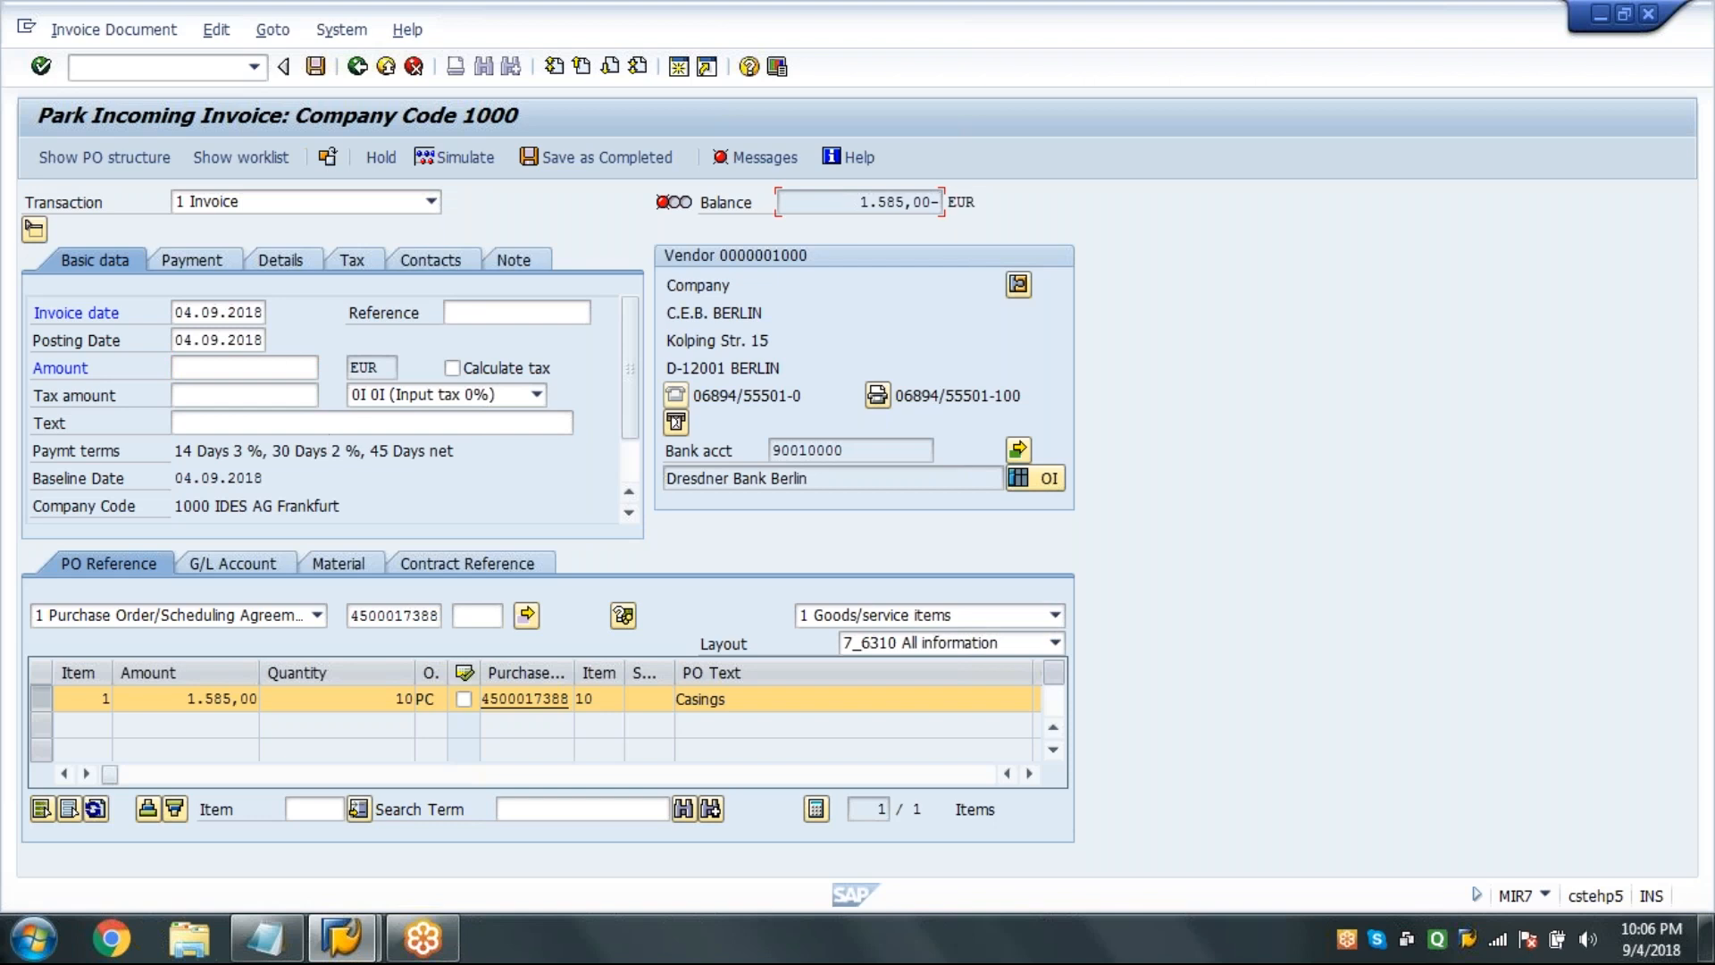
left_click(294, 365)
key("ctrl+v")
key("BackSpace")
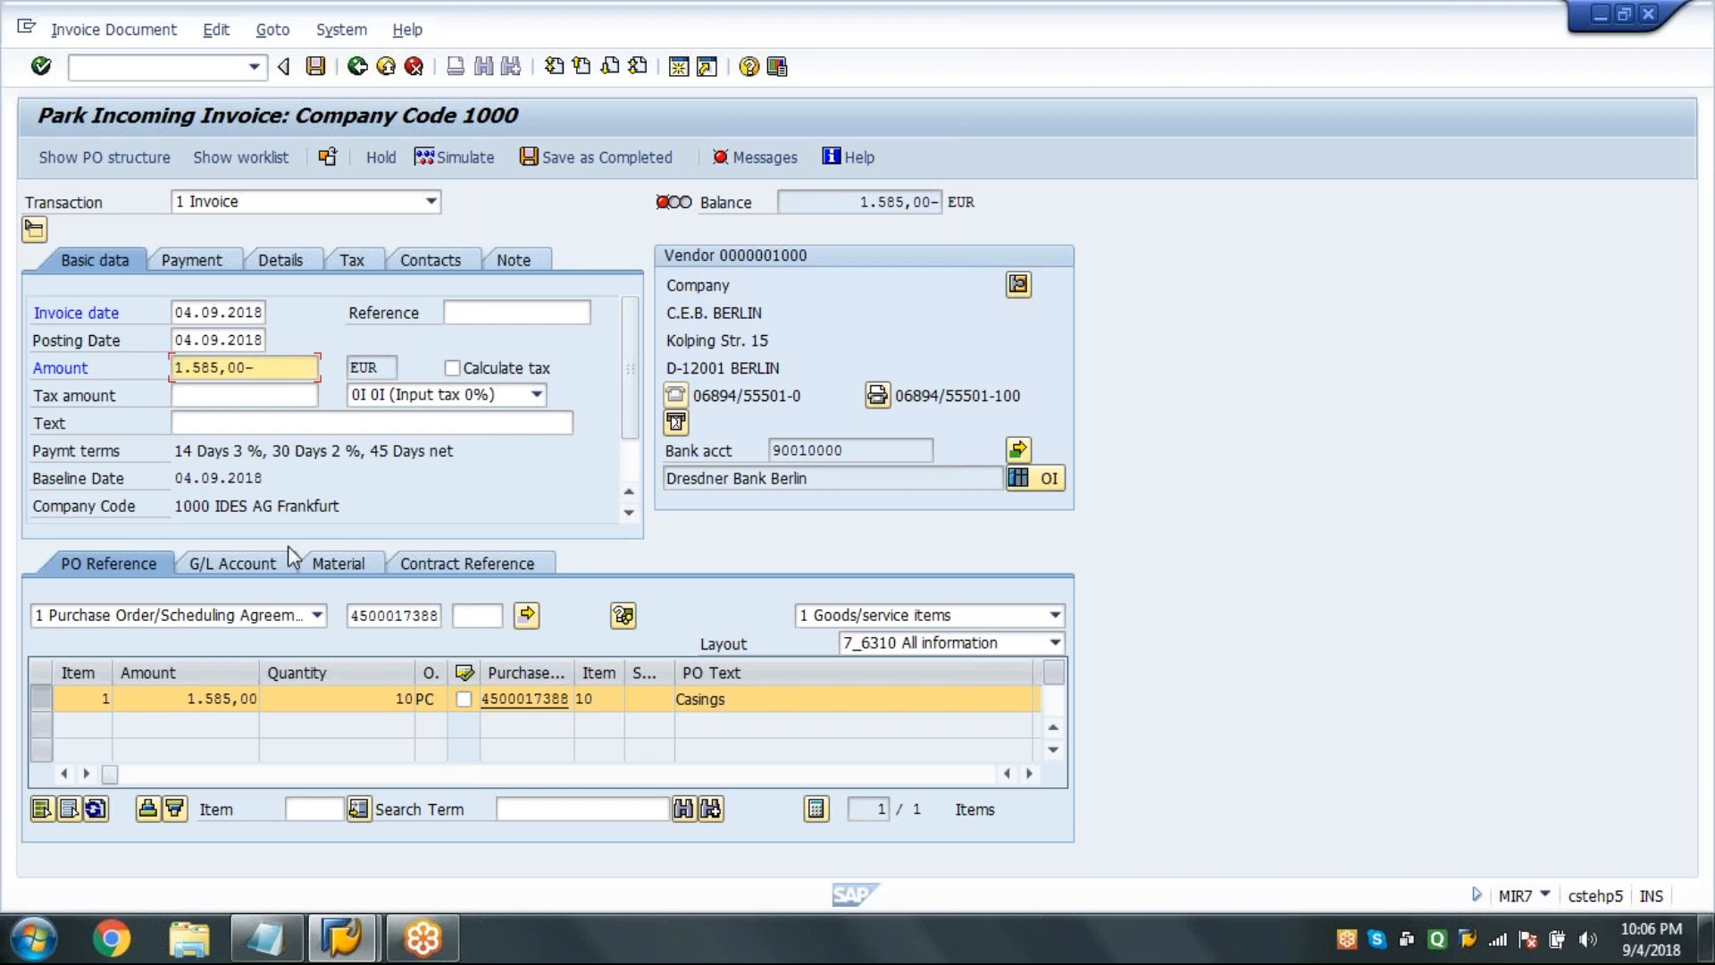
key("Return")
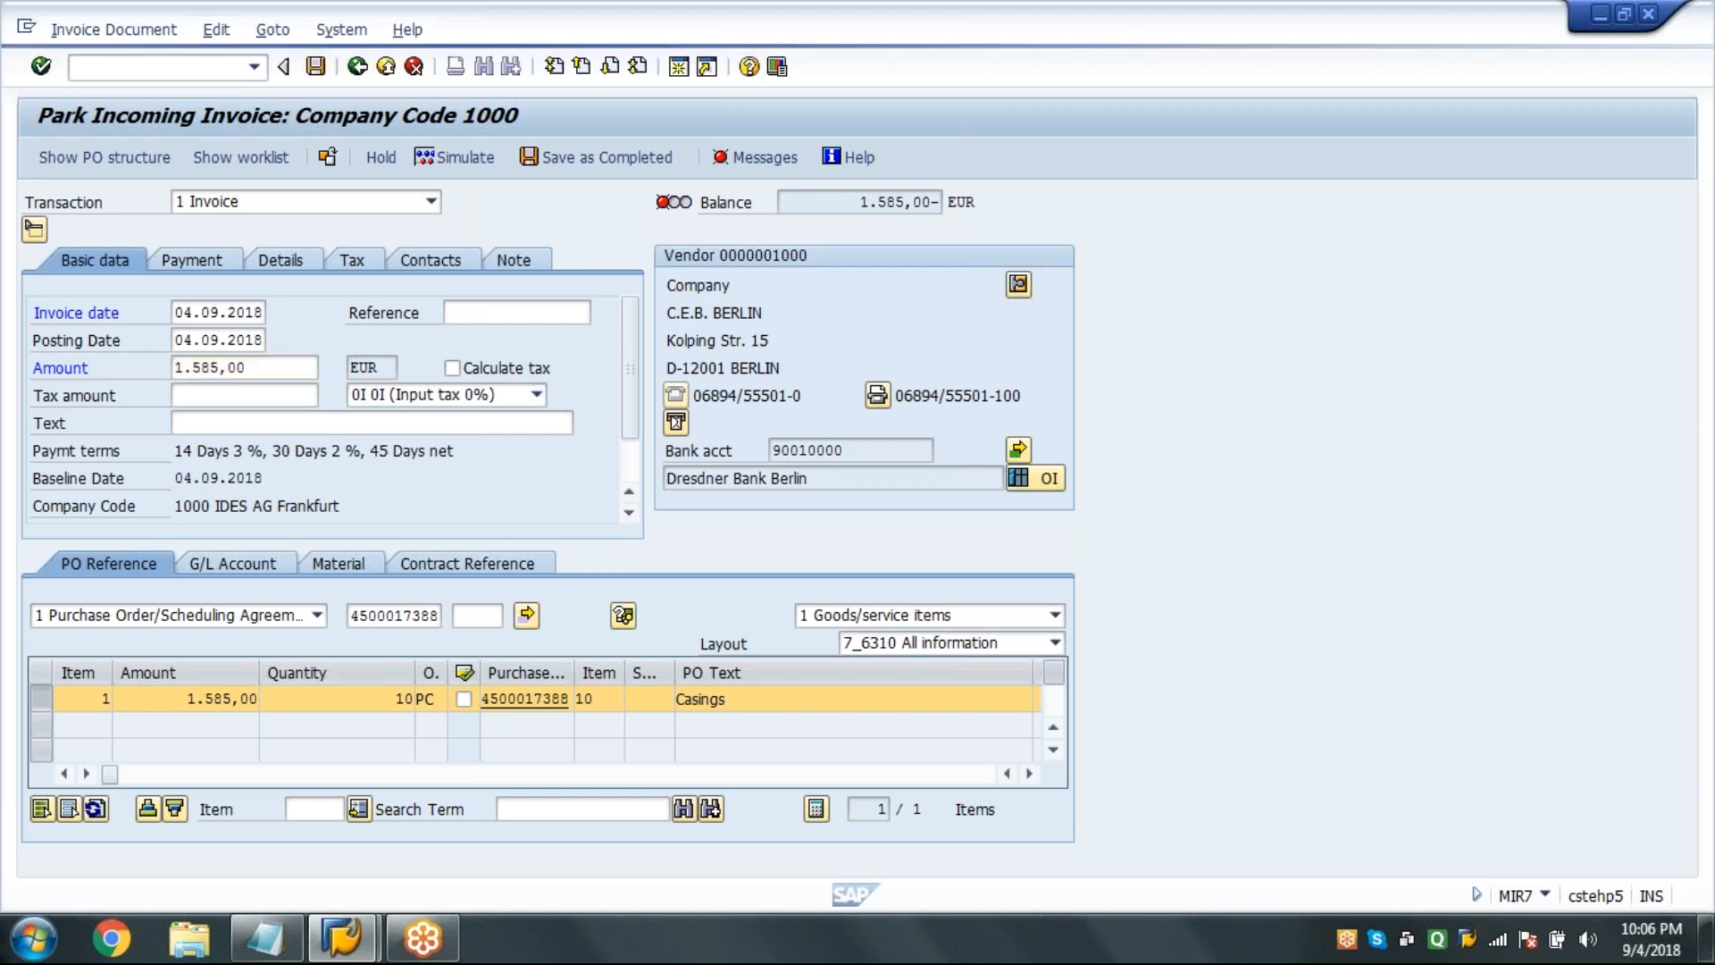
left_click(288, 367)
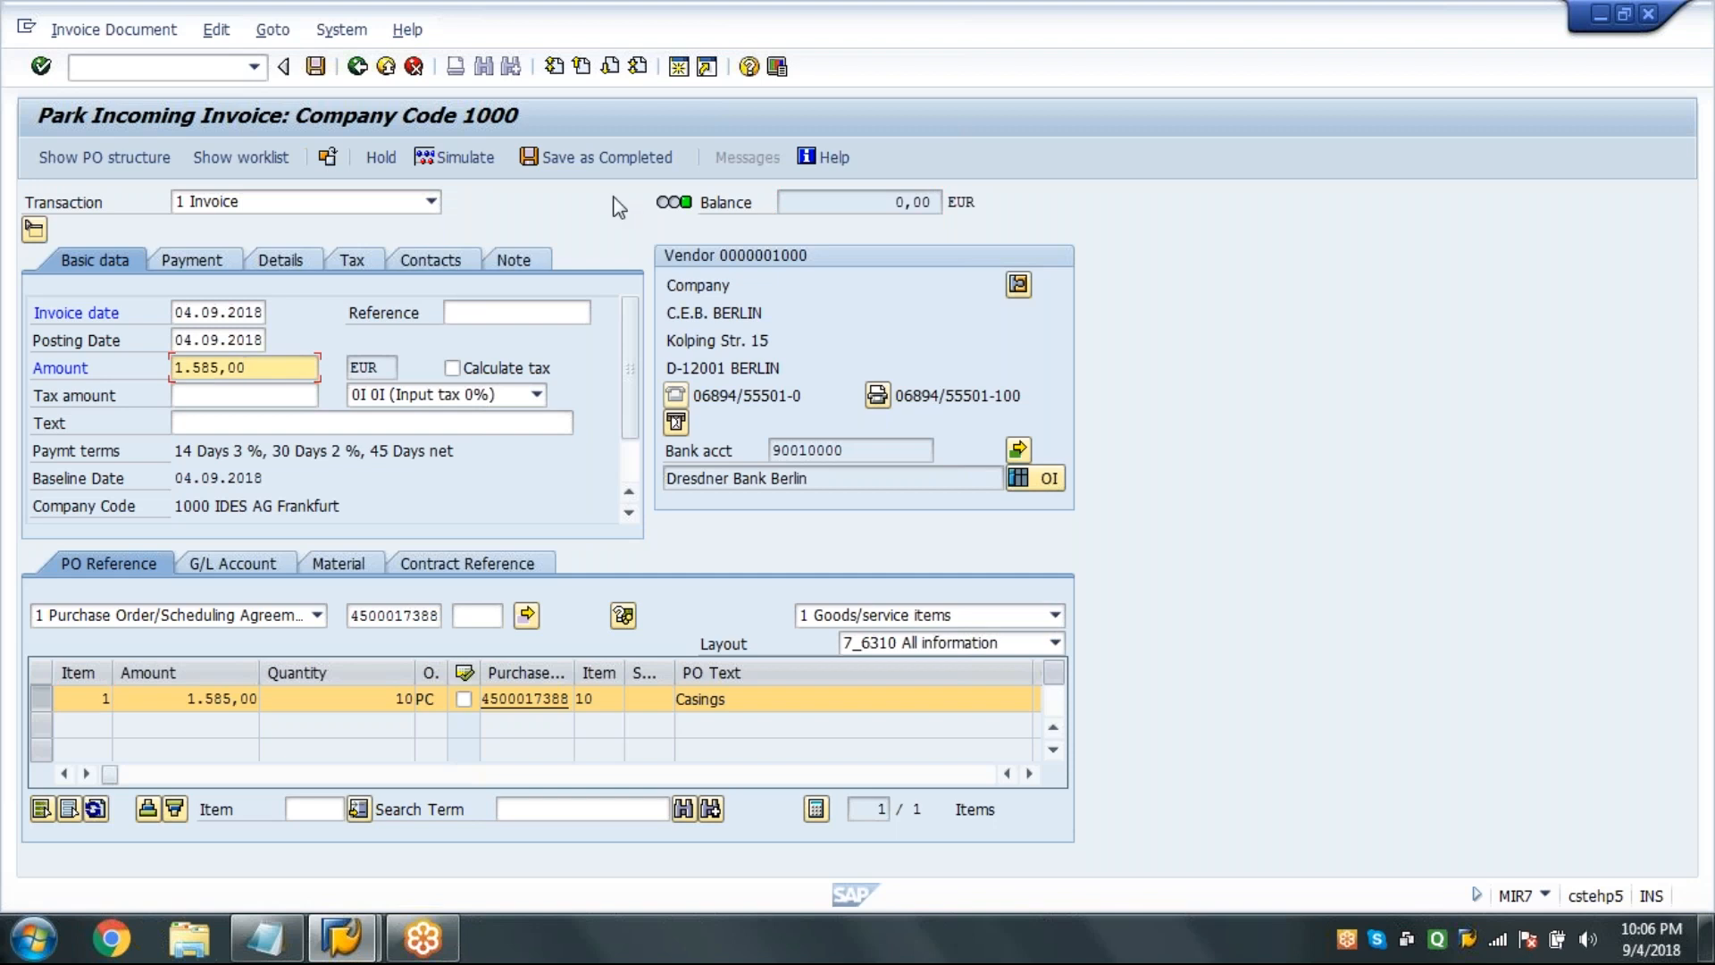
left_click(610, 164)
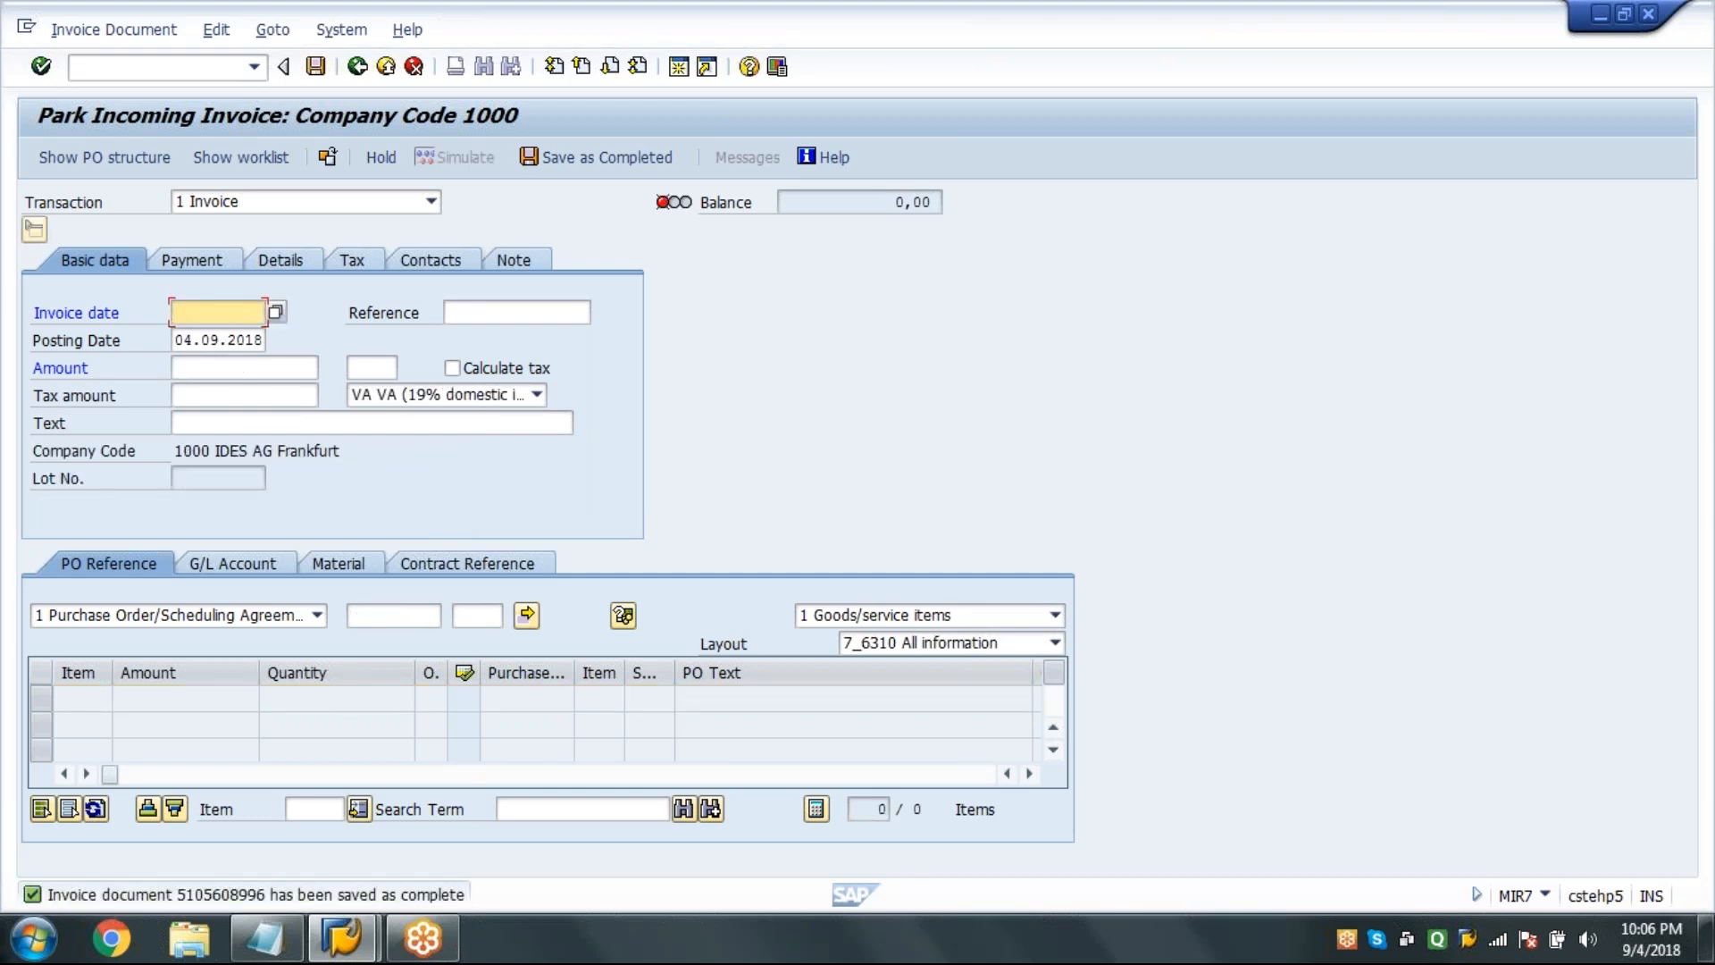
Start transaction ME23N and display the purchase order that the parked invoice refers to.
left_click(188, 68)
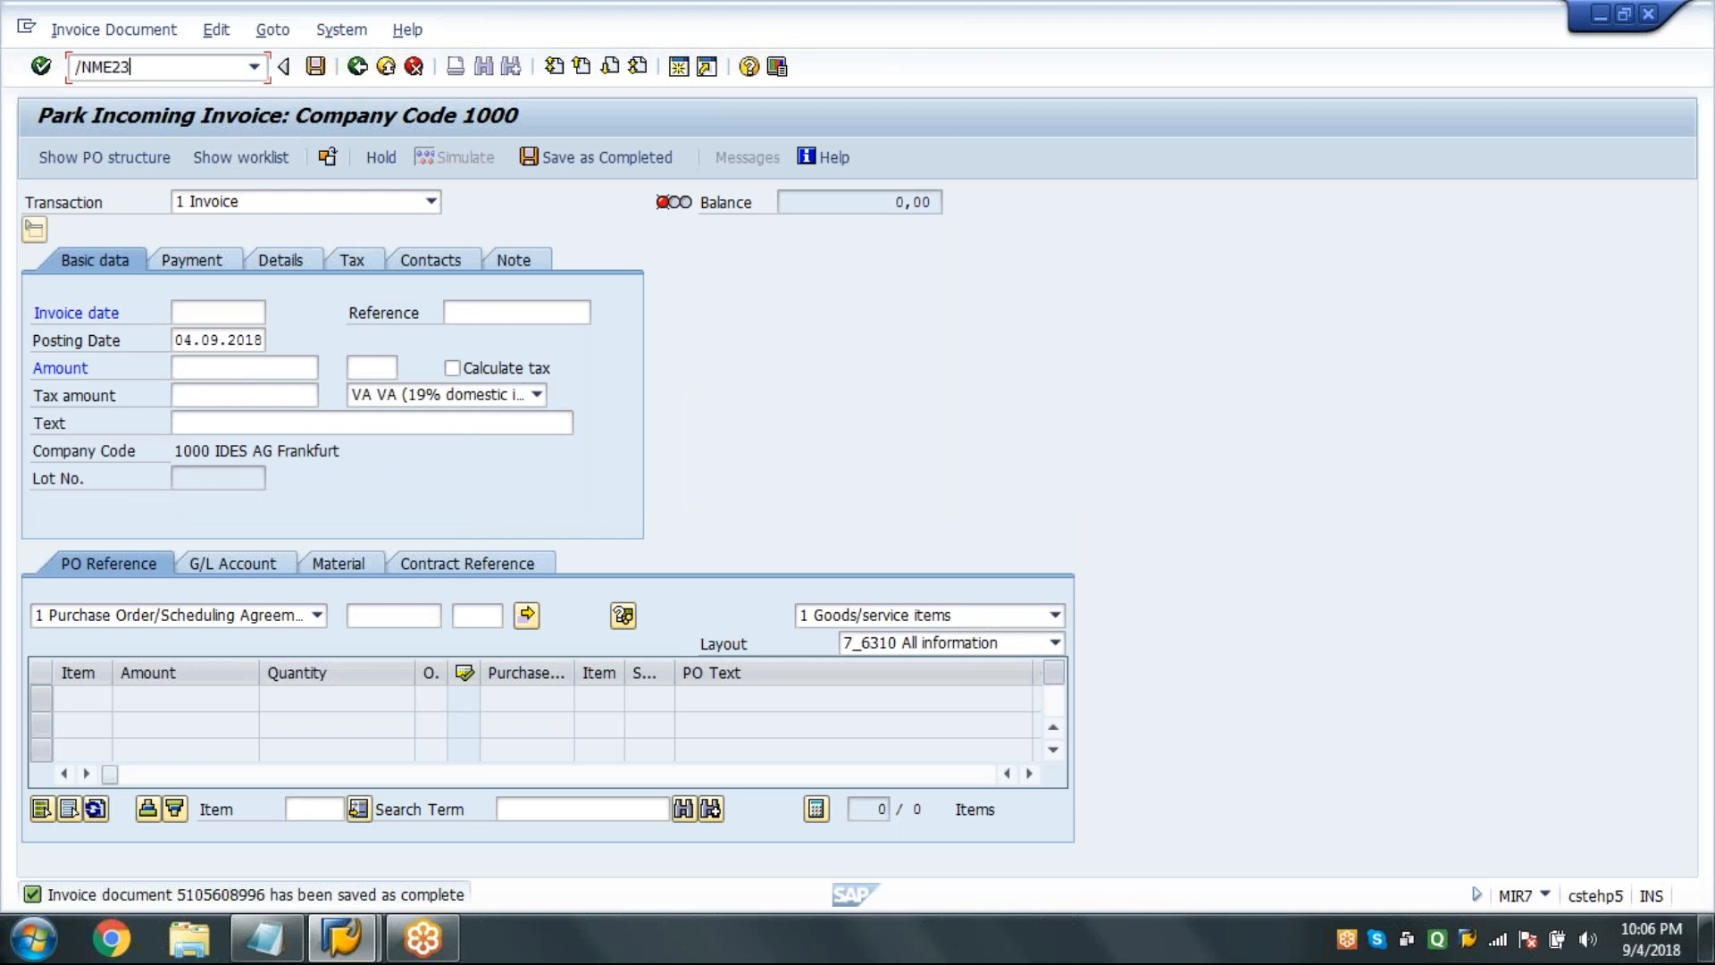
key("Return")
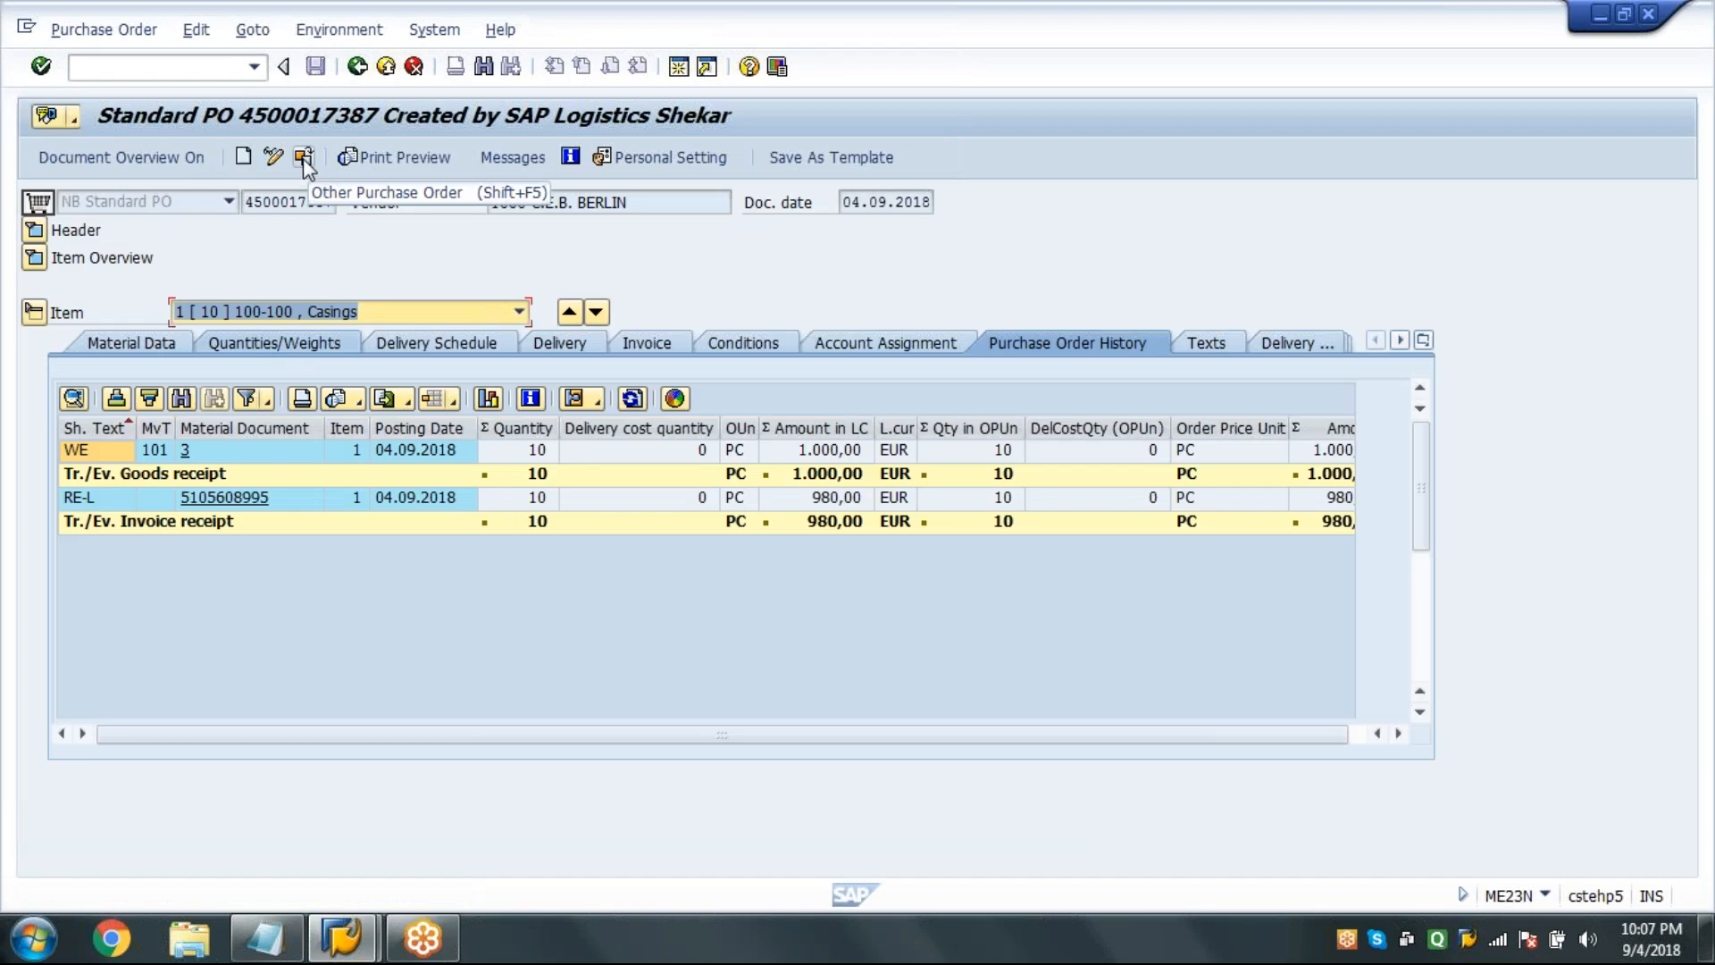
left_click(305, 159)
key("End")
key("BackSpace")
type("8")
key("Return")
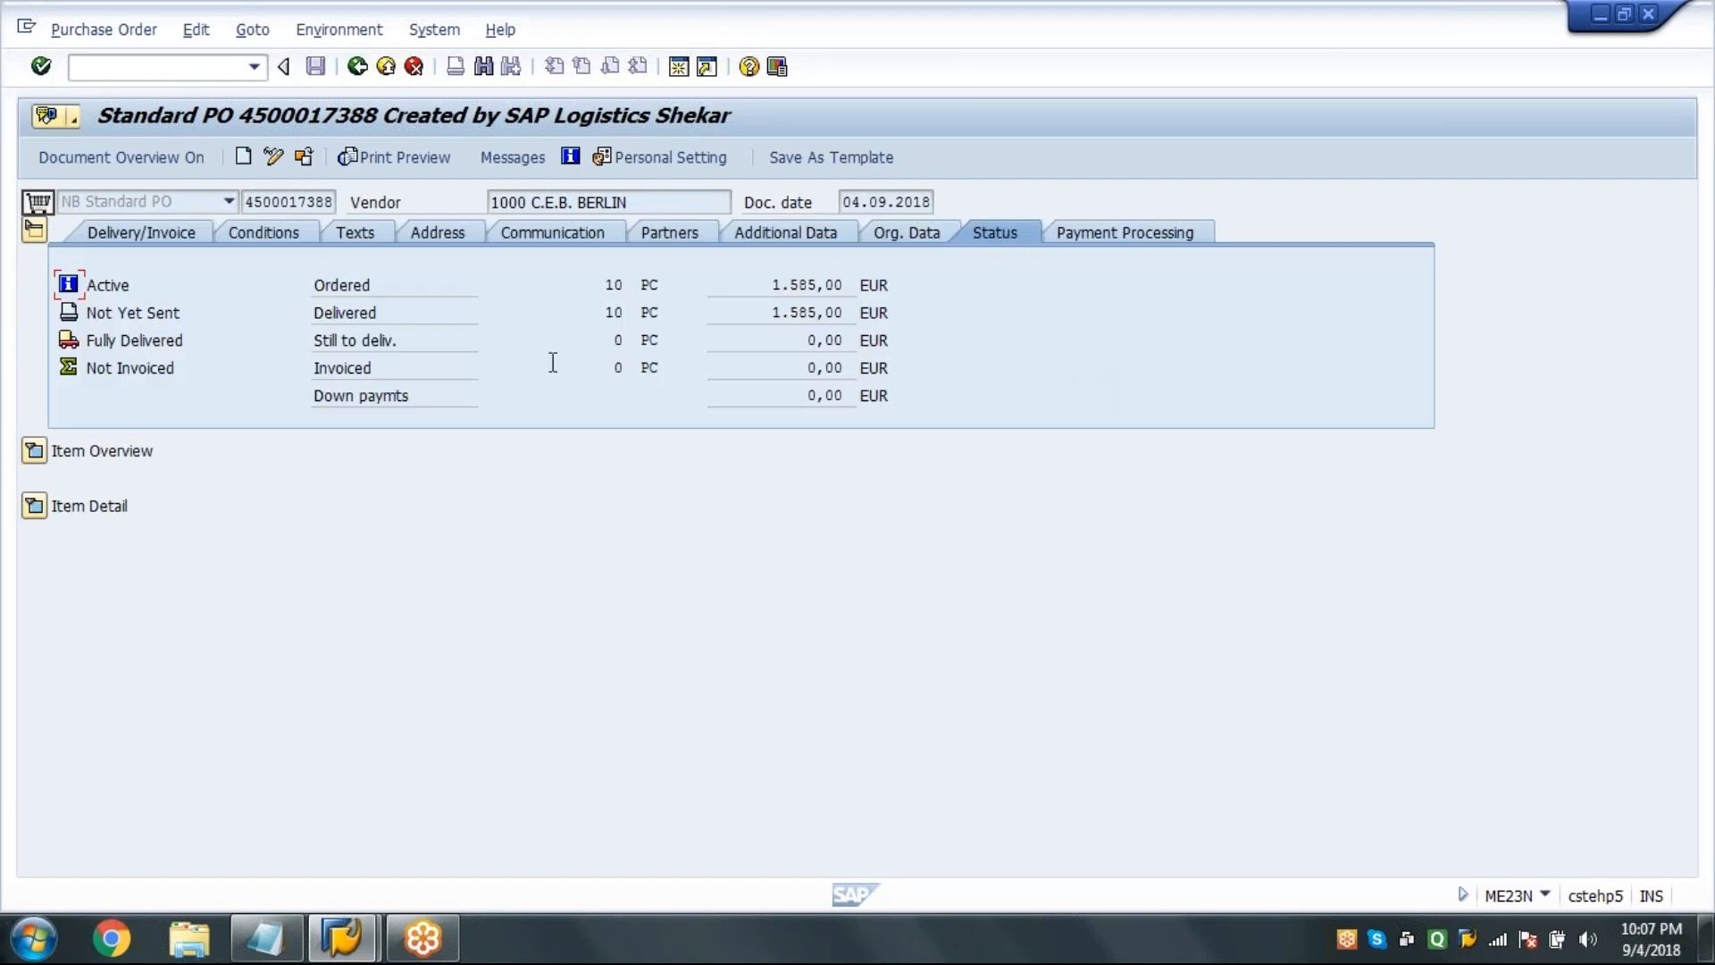
Check the order's invoiced quantity and amount and the parked invoice entry in its history, and return to SAP Easy Access.
double_click(617, 367)
left_click(810, 368)
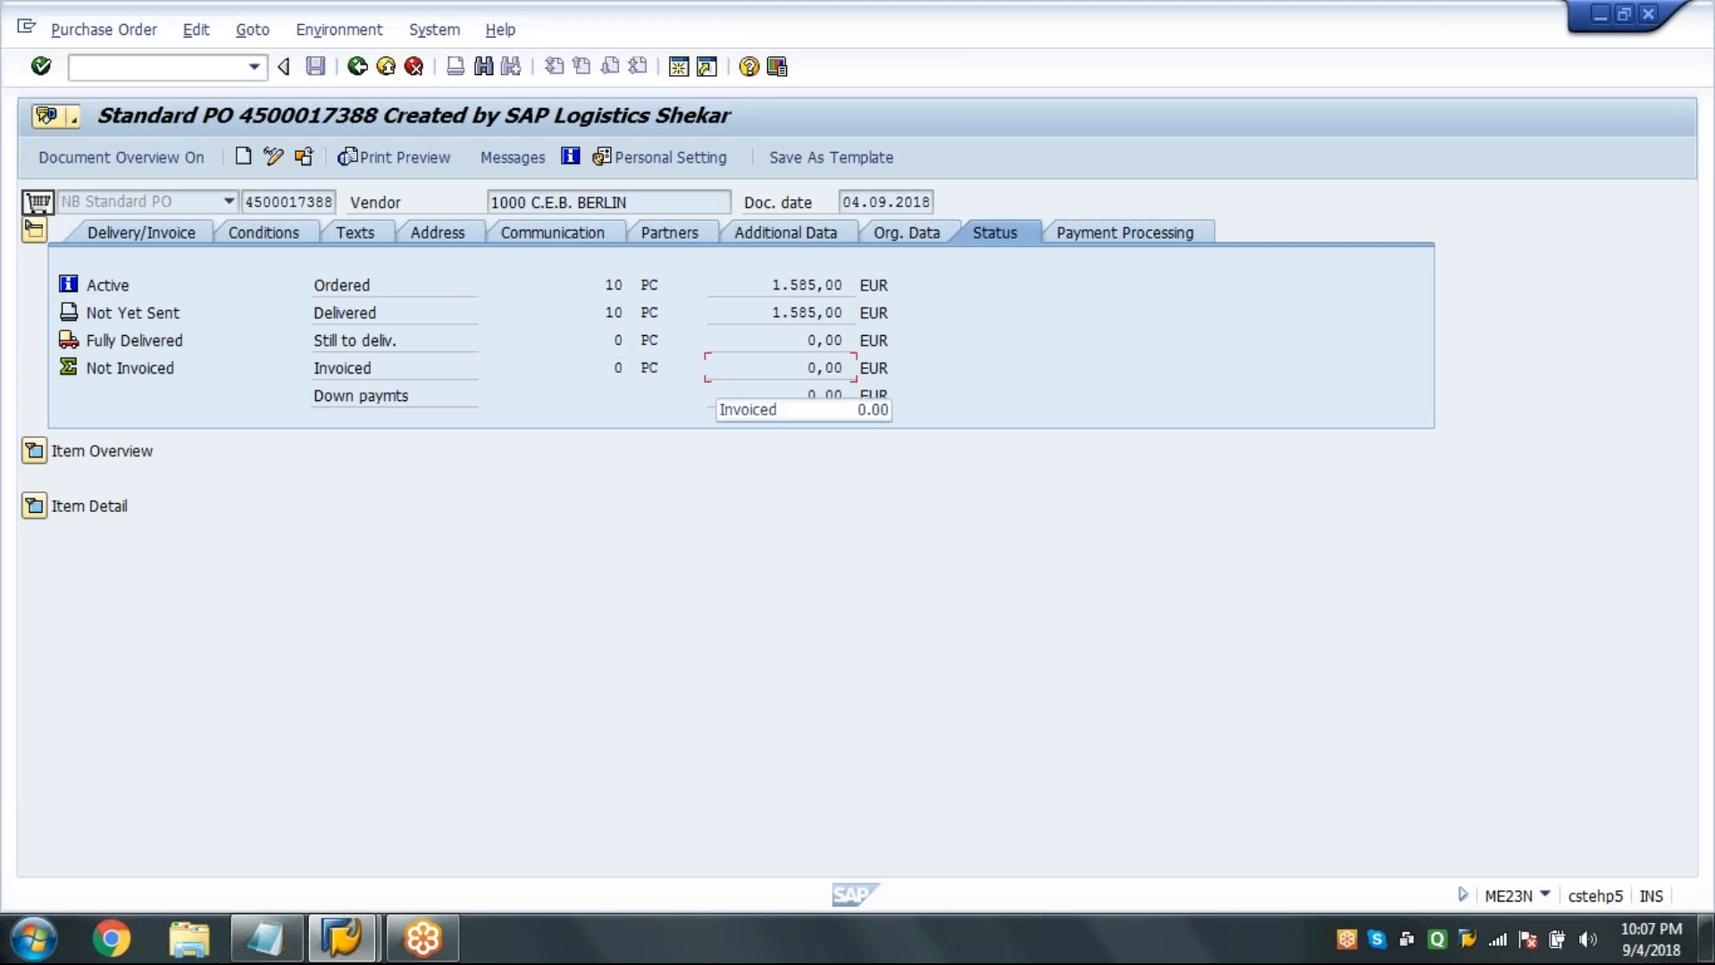
left_click(35, 230)
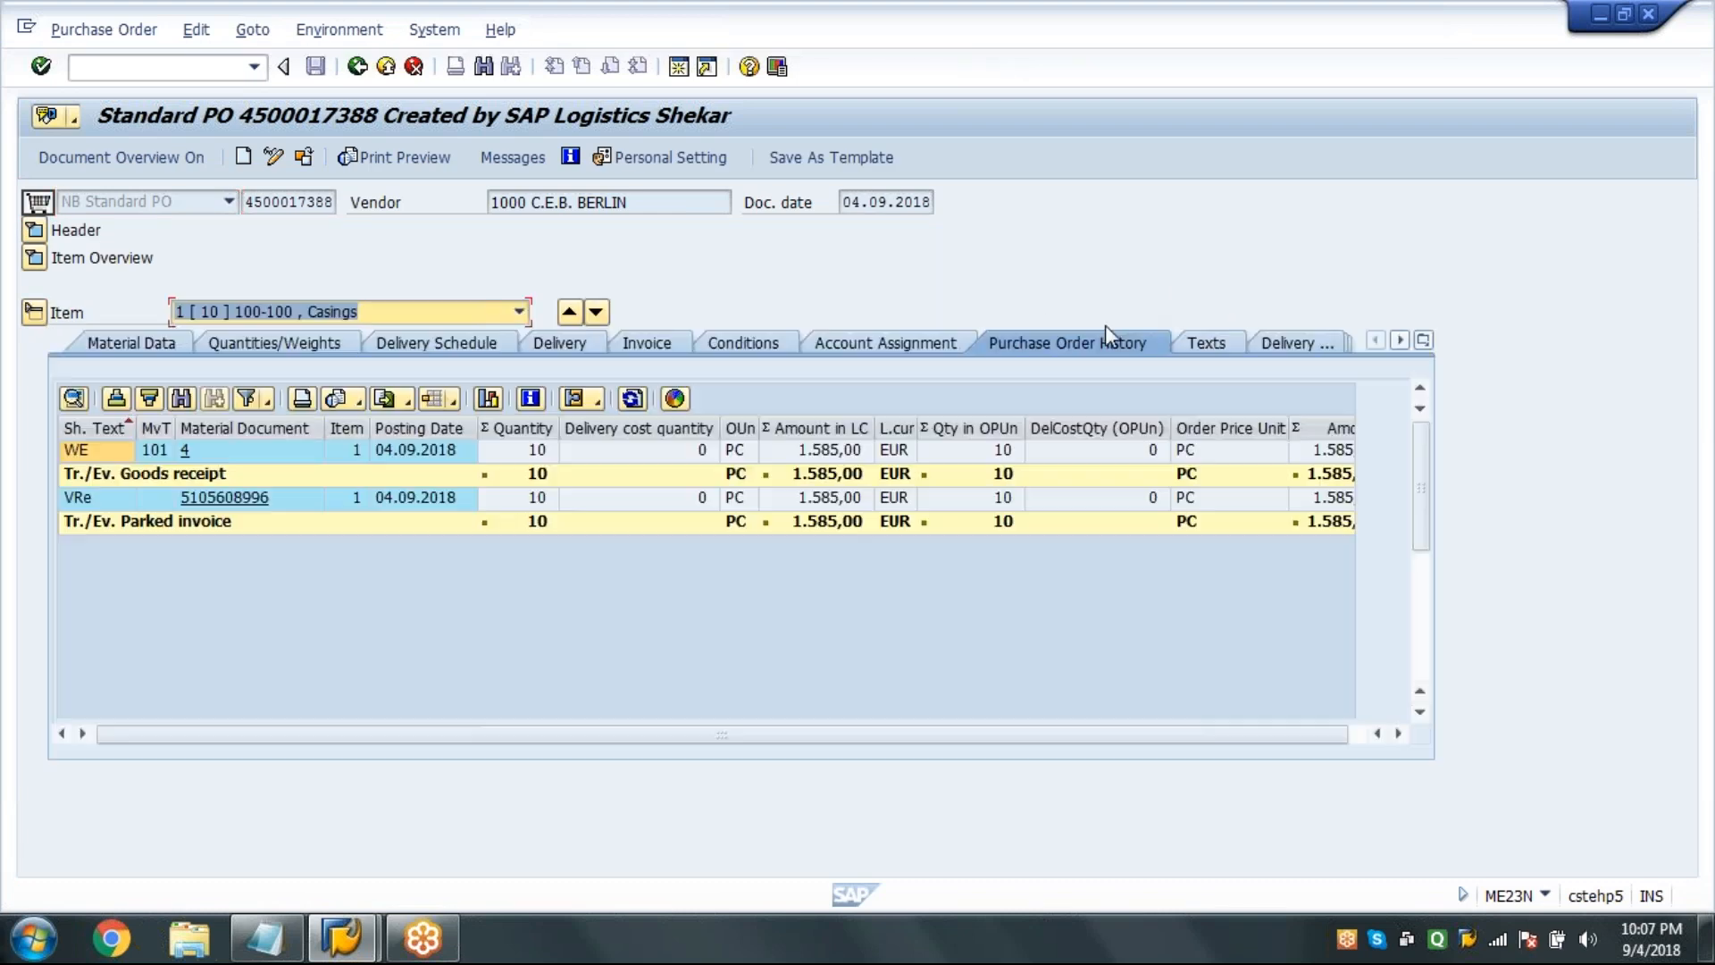
left_click(157, 498)
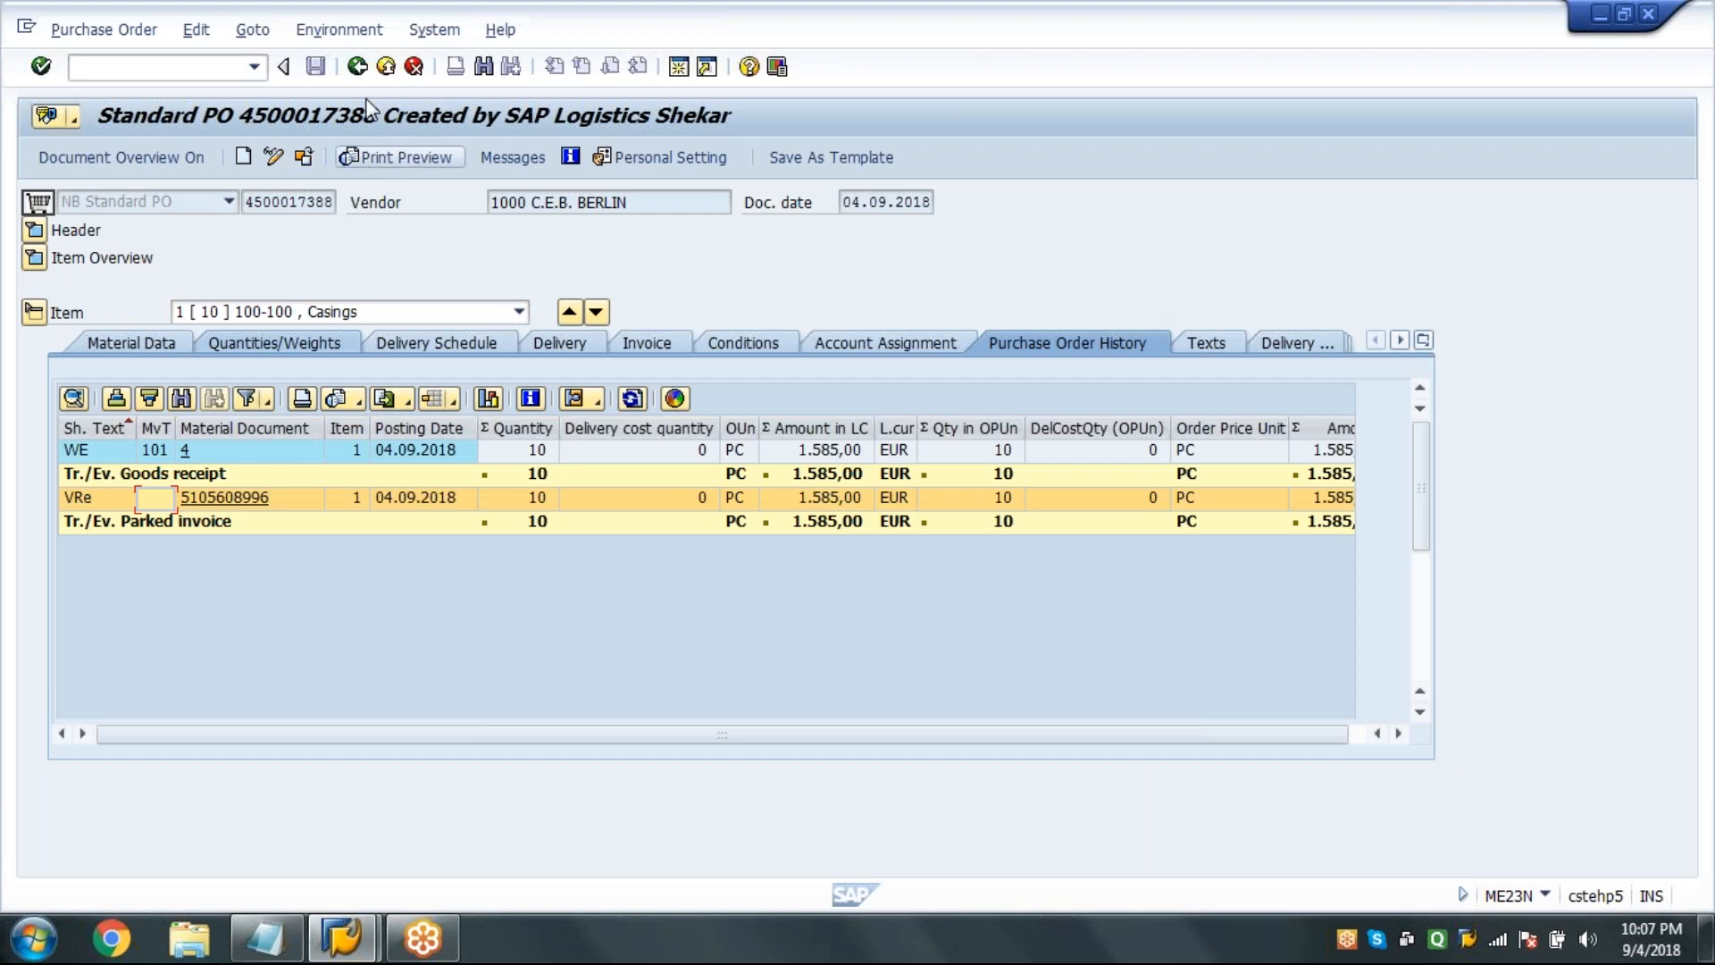
left_click(358, 67)
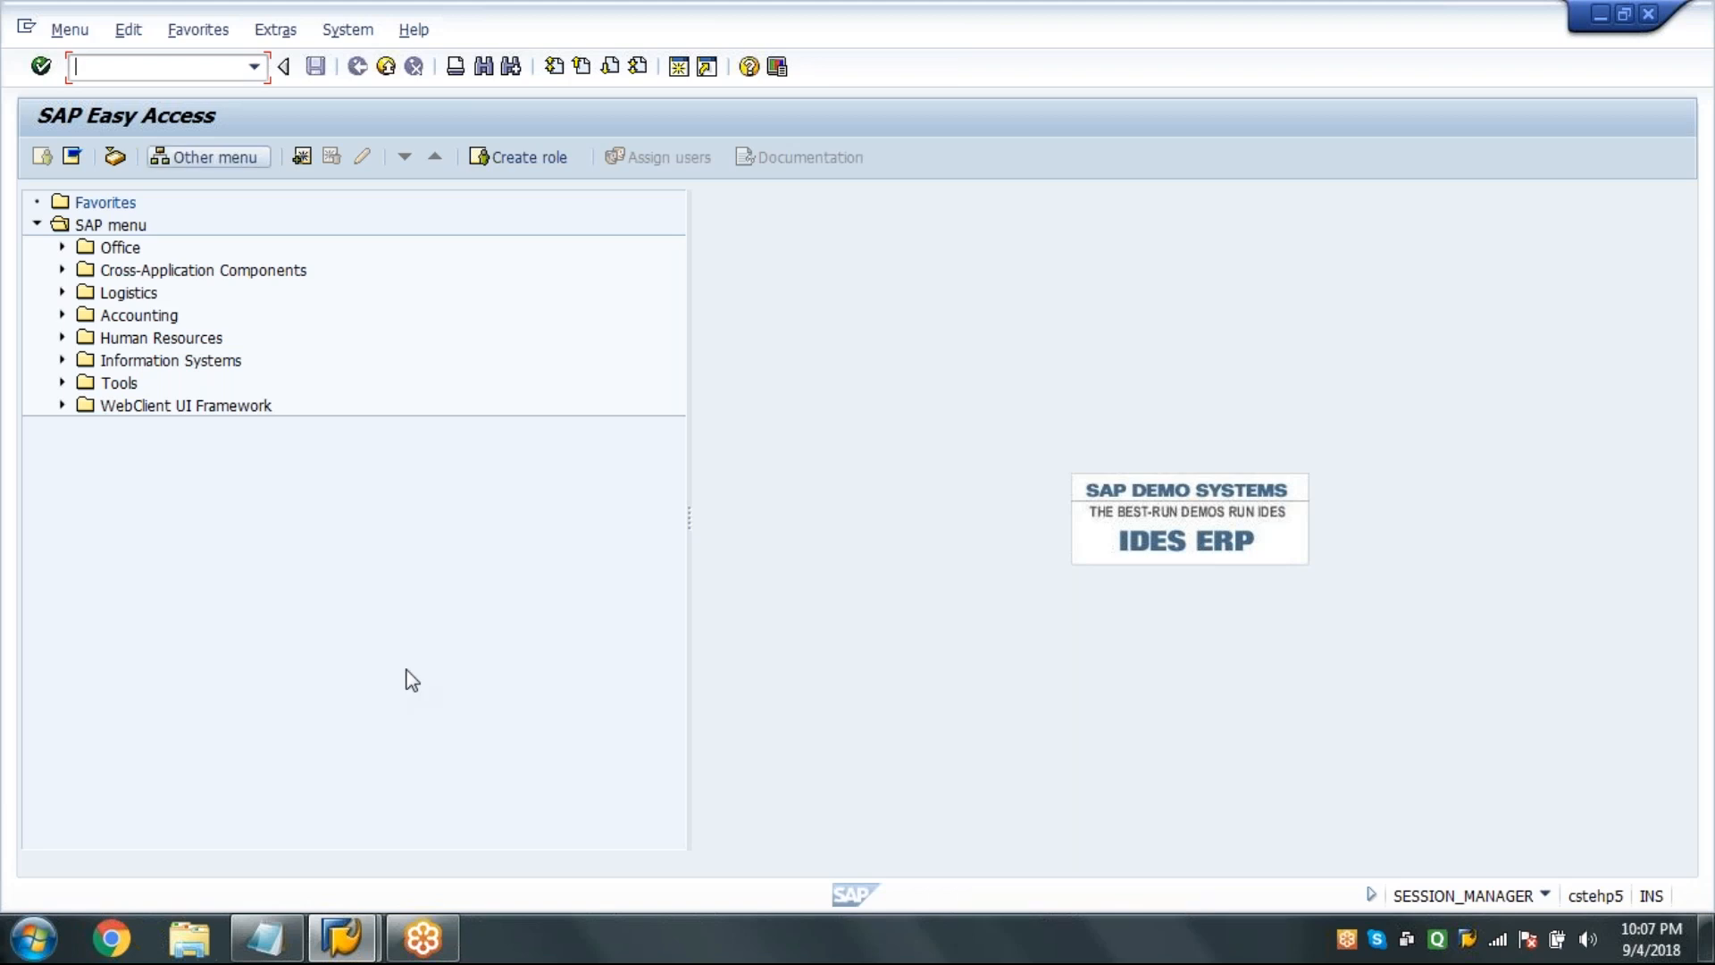
Switch to Notepad and add the line "Subsequent Debit - MIRO" below the parking invoice entry.
left_click(277, 953)
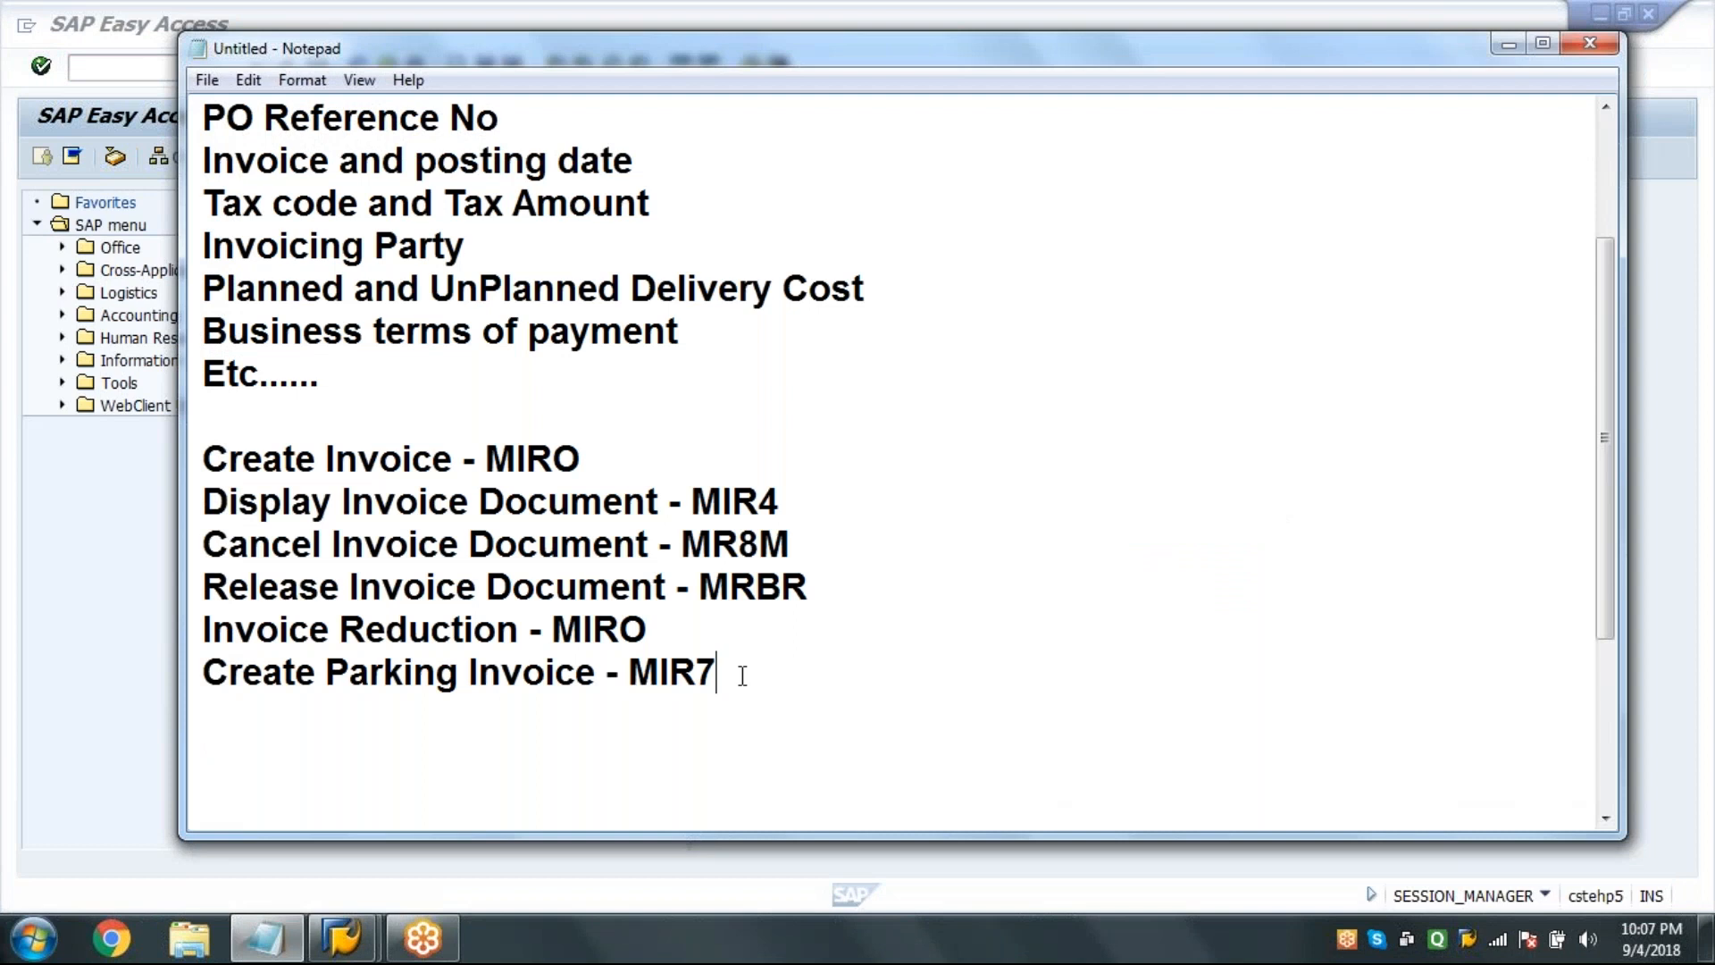
key("Return")
type("Subse")
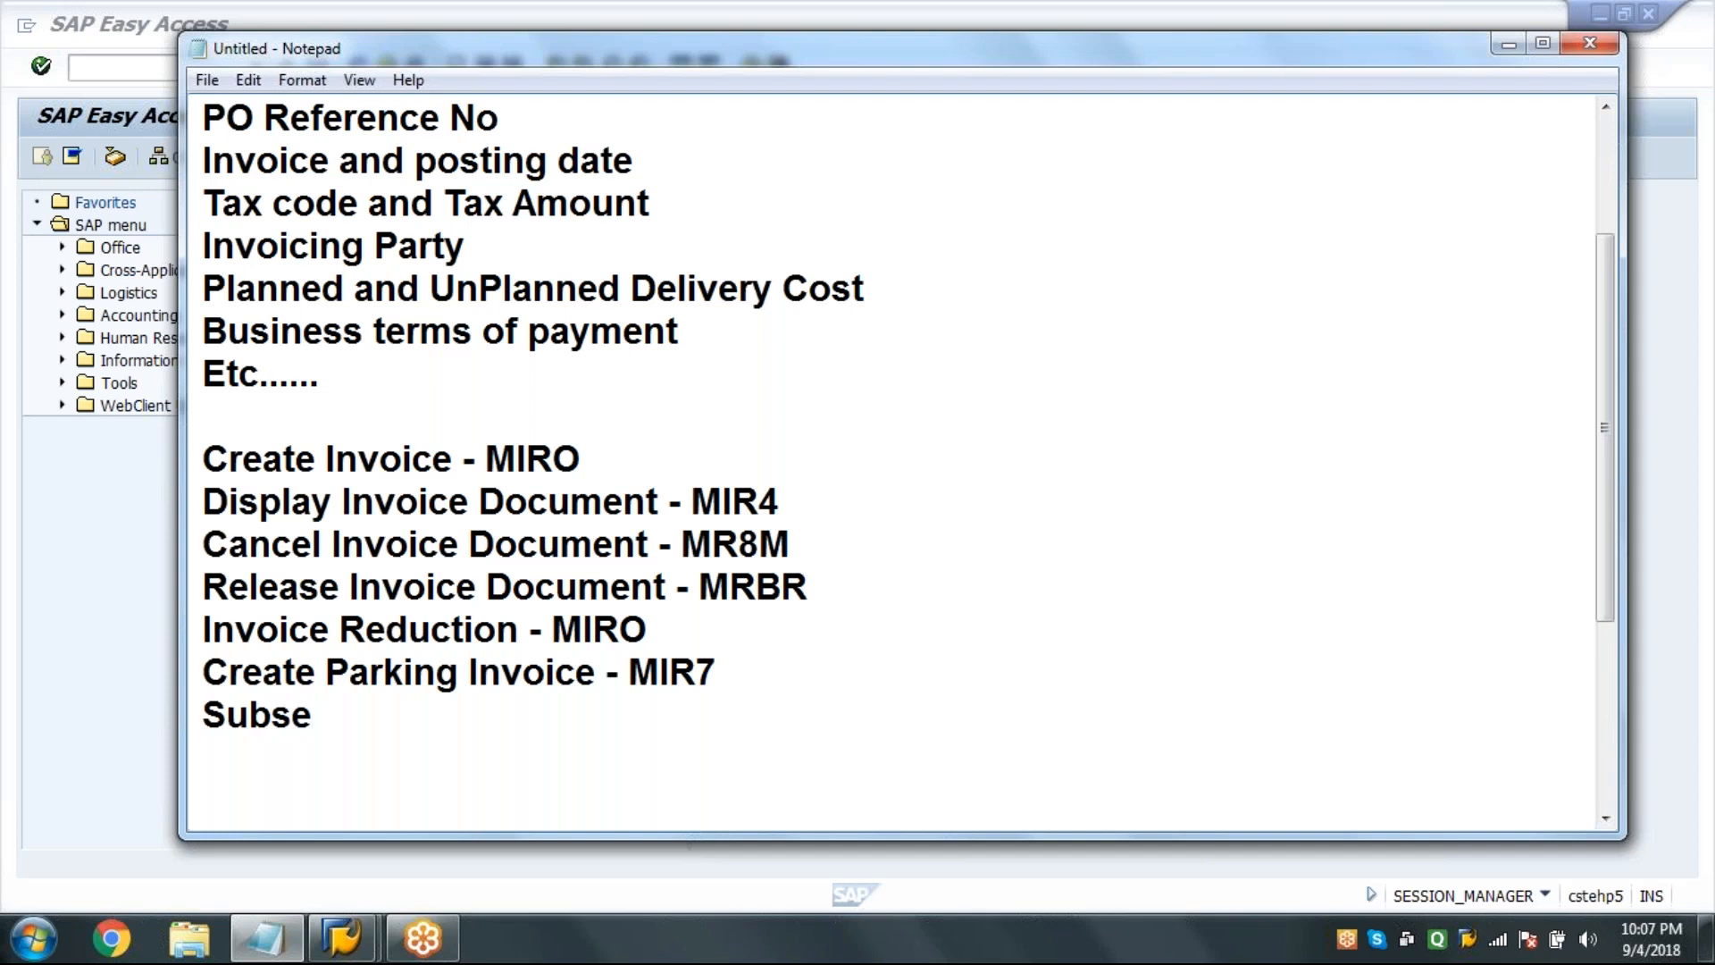
type("quent De")
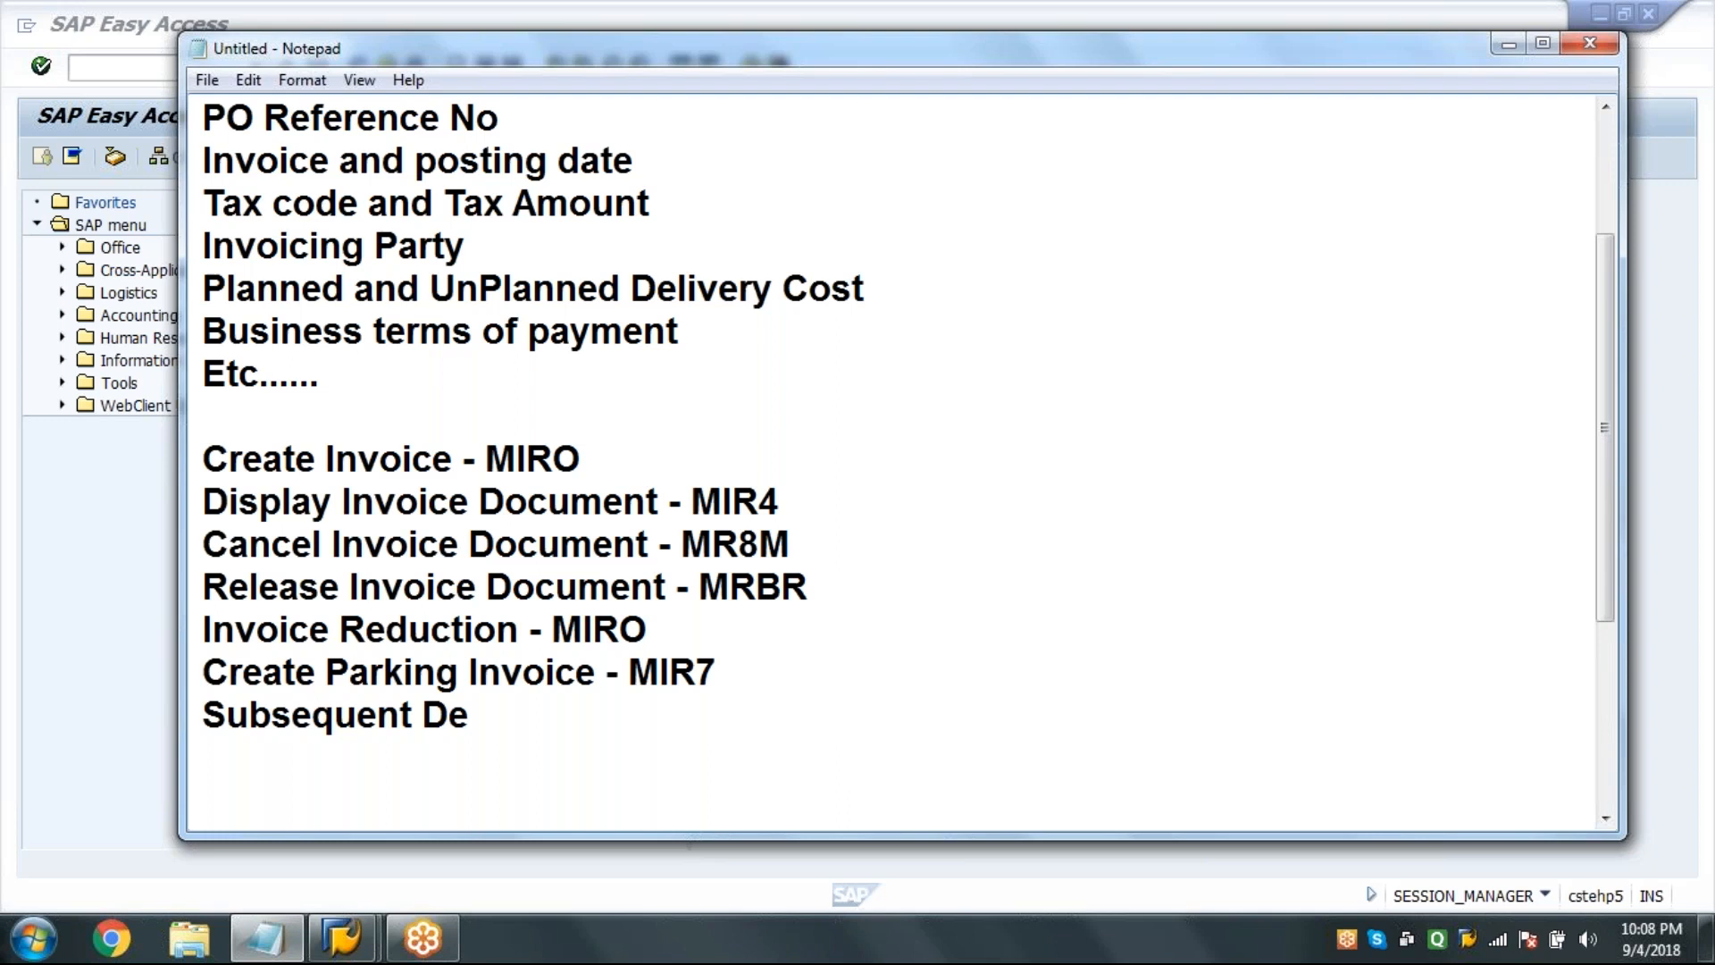
type("bit - MIRO")
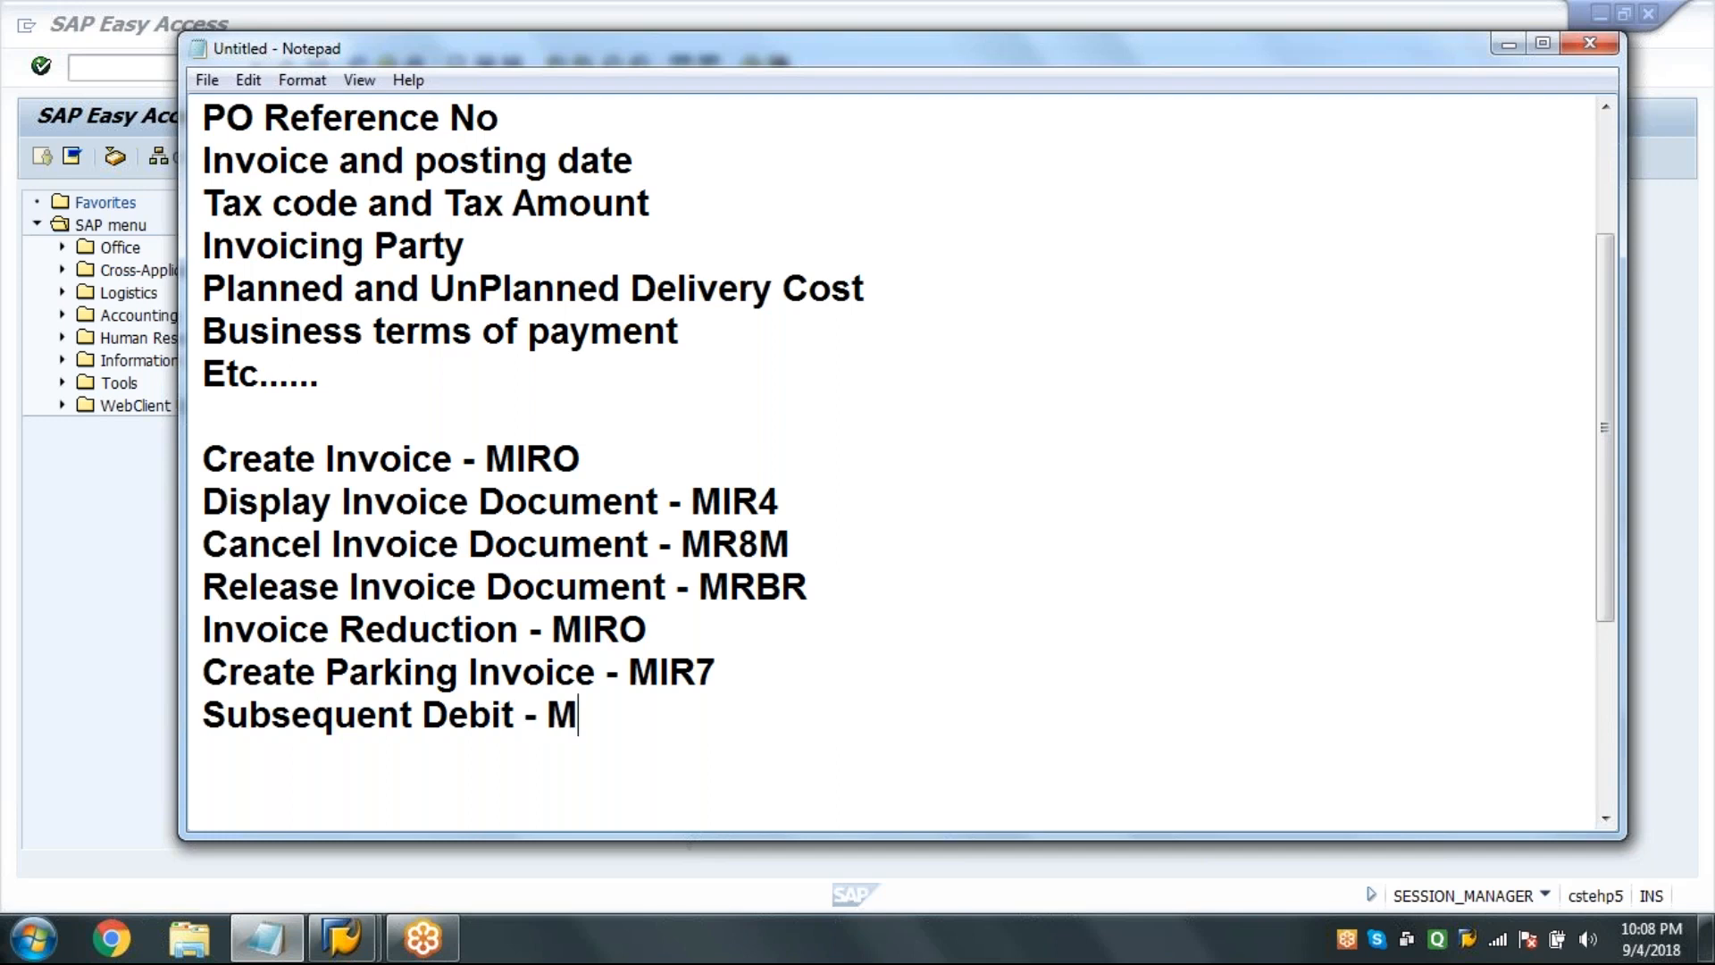
key("Return")
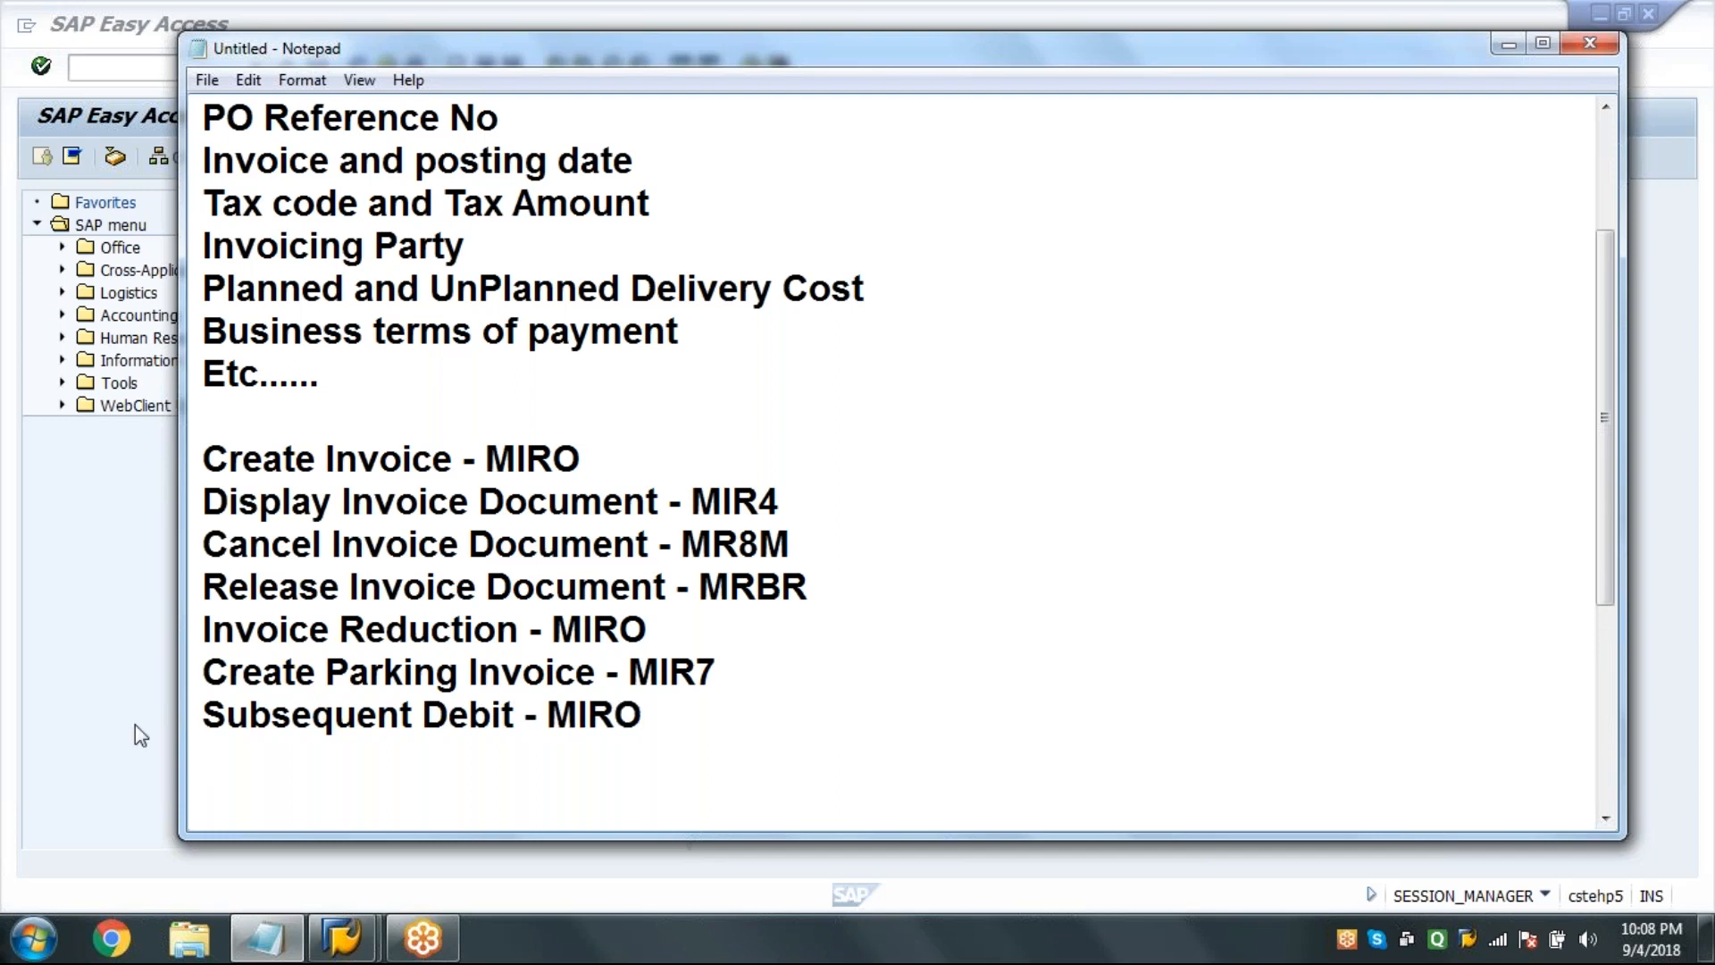
Switch back to SAP, start transaction ME21N, and enter vendor 1001 for a new standard purchase order.
left_click(93, 582)
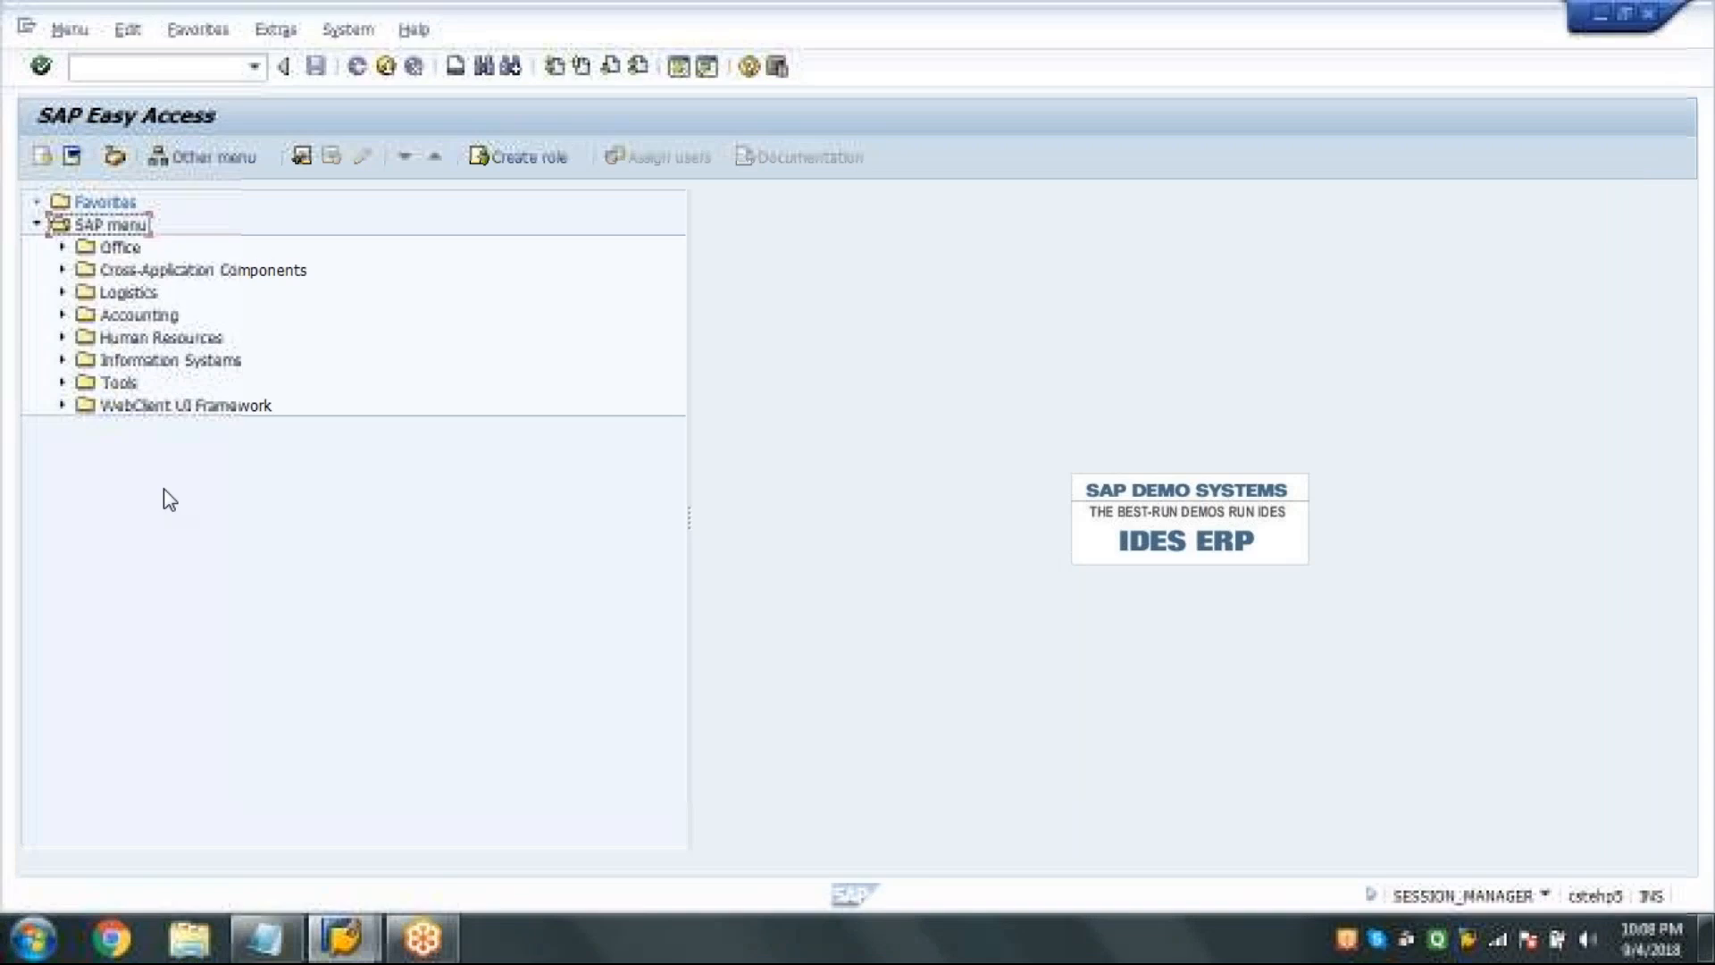
left_click(220, 68)
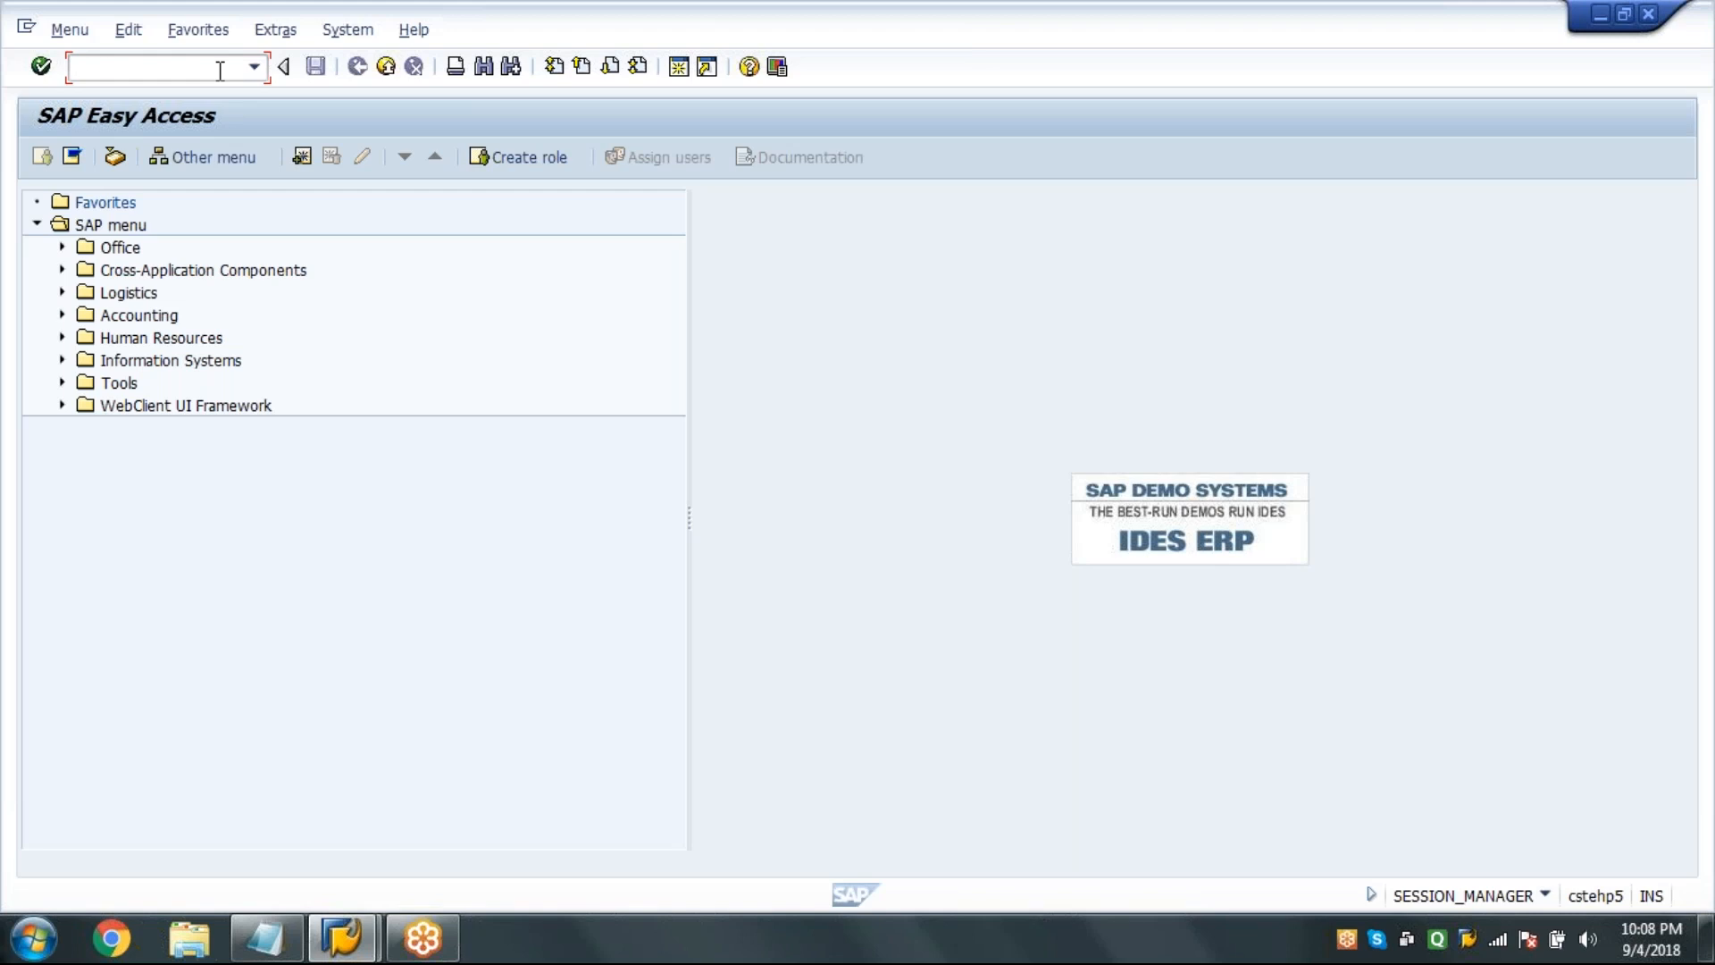
left_click(220, 70)
type("ME21N")
key("Return")
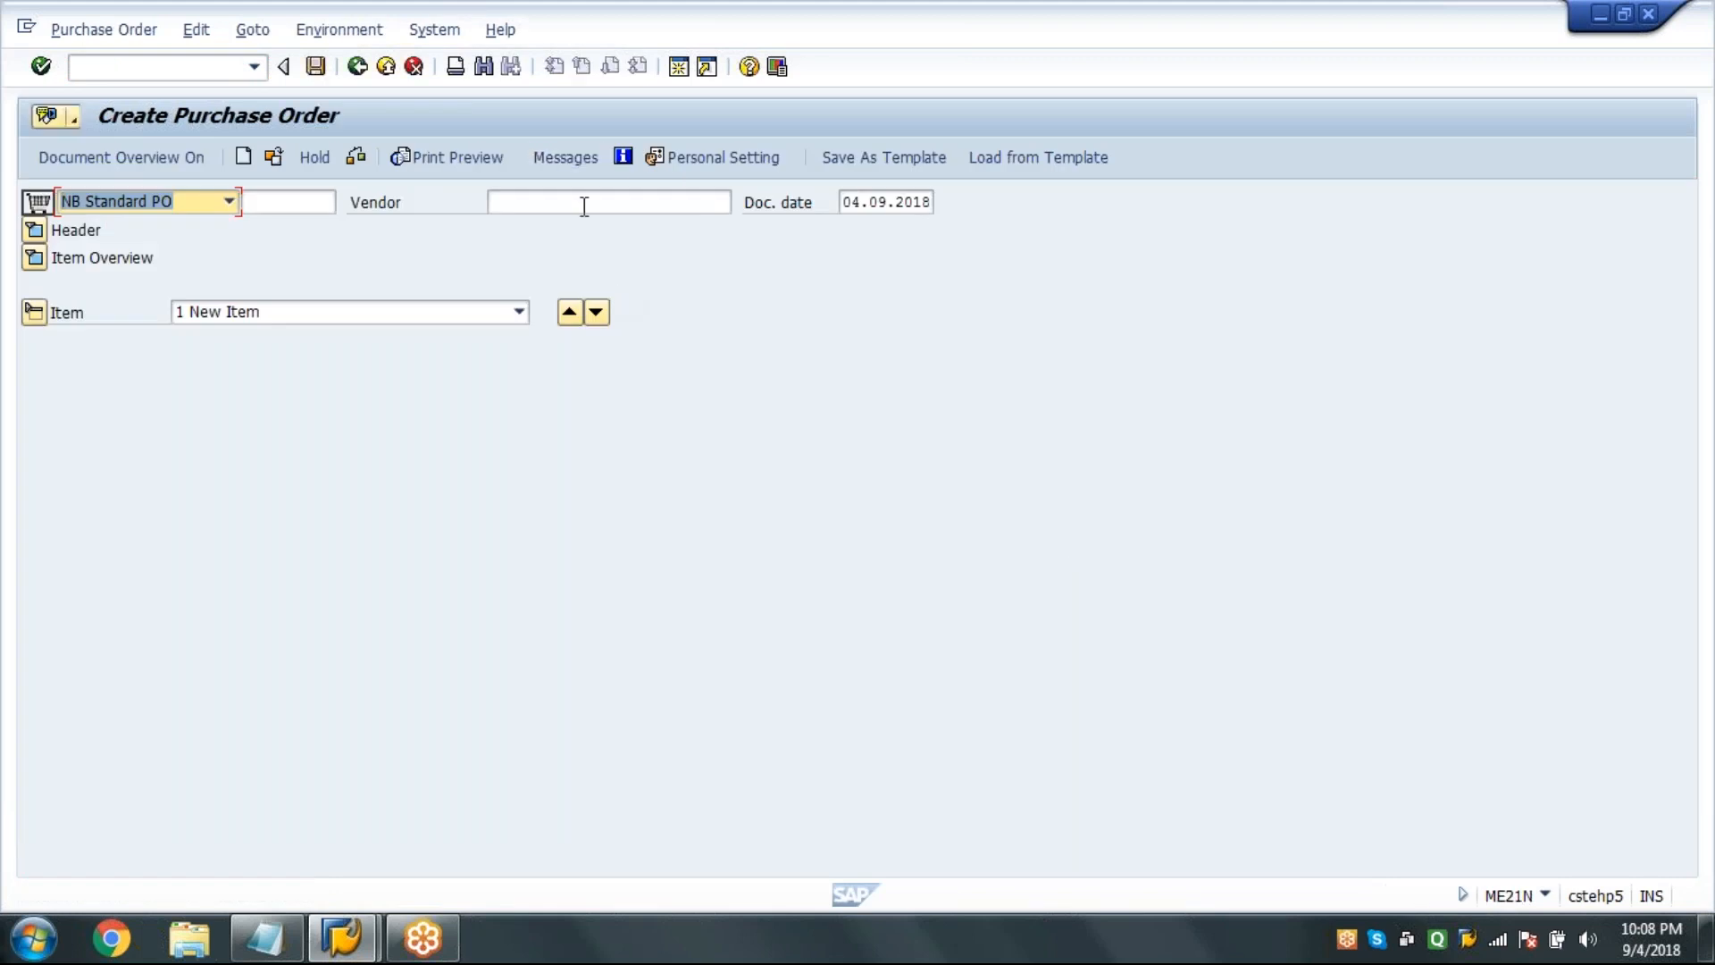
left_click(581, 204)
left_click(575, 227)
key("BackSpace")
type("1")
key("Return")
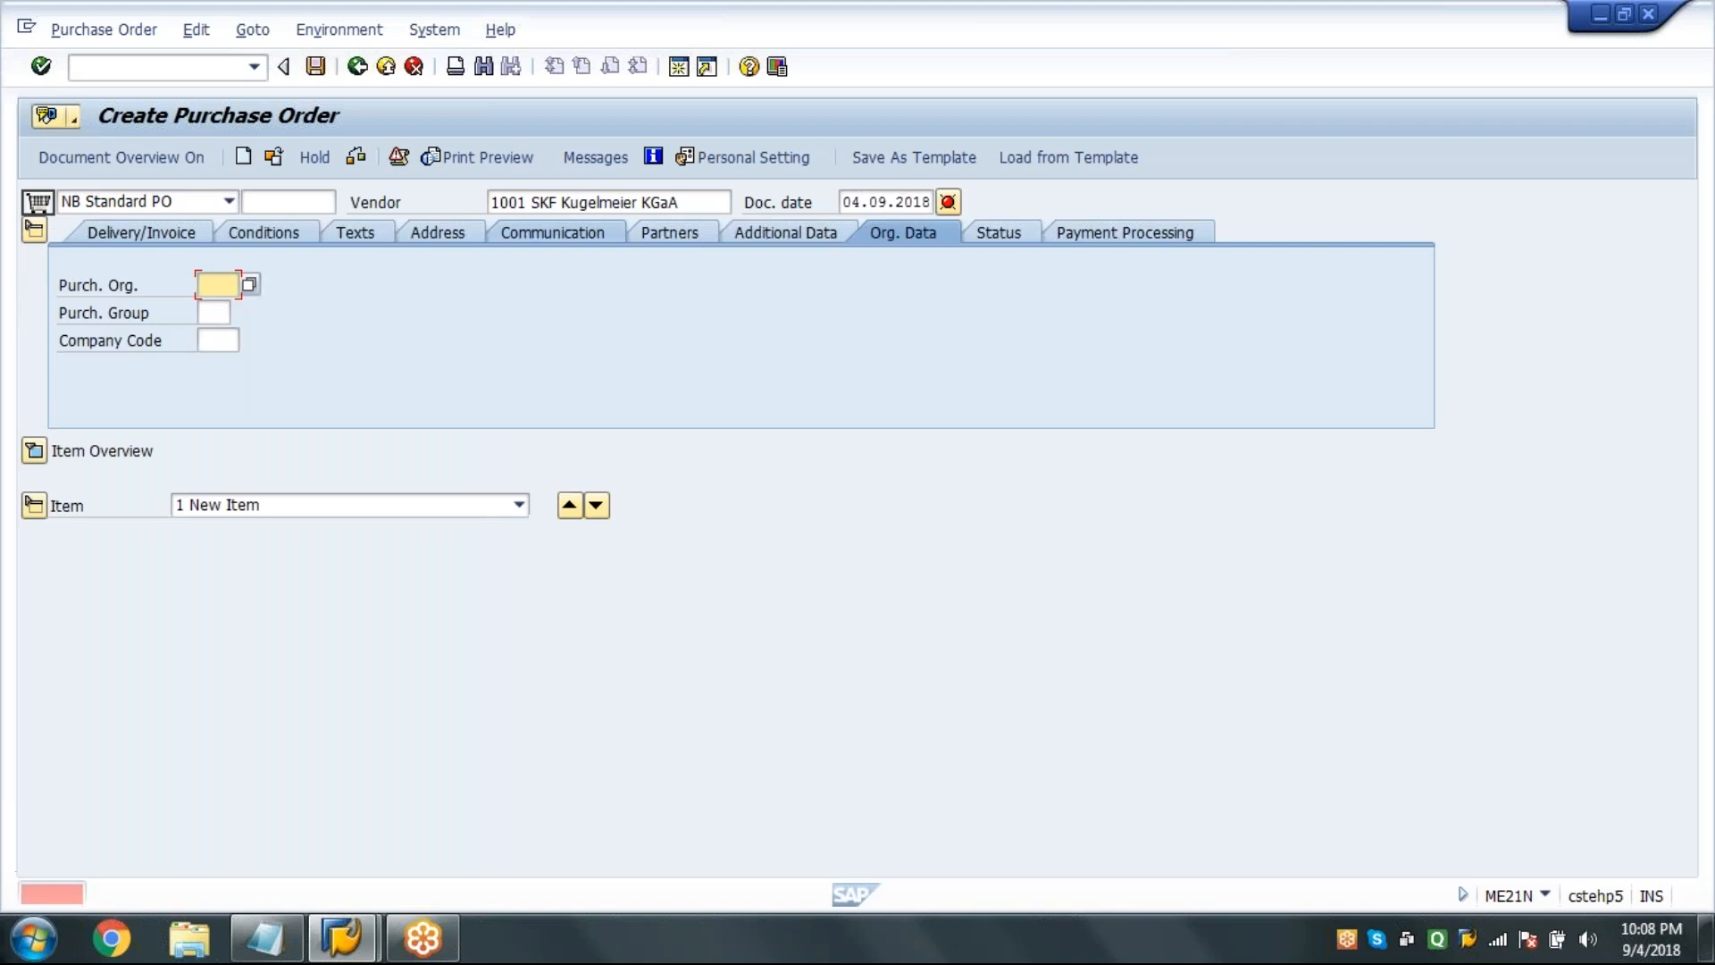
Set purchasing organization 1000, purchasing group 001 and company code 1000 for the purchase order.
type("1000")
key("Tab")
type("001")
key("Tab")
type("1000")
key("Return")
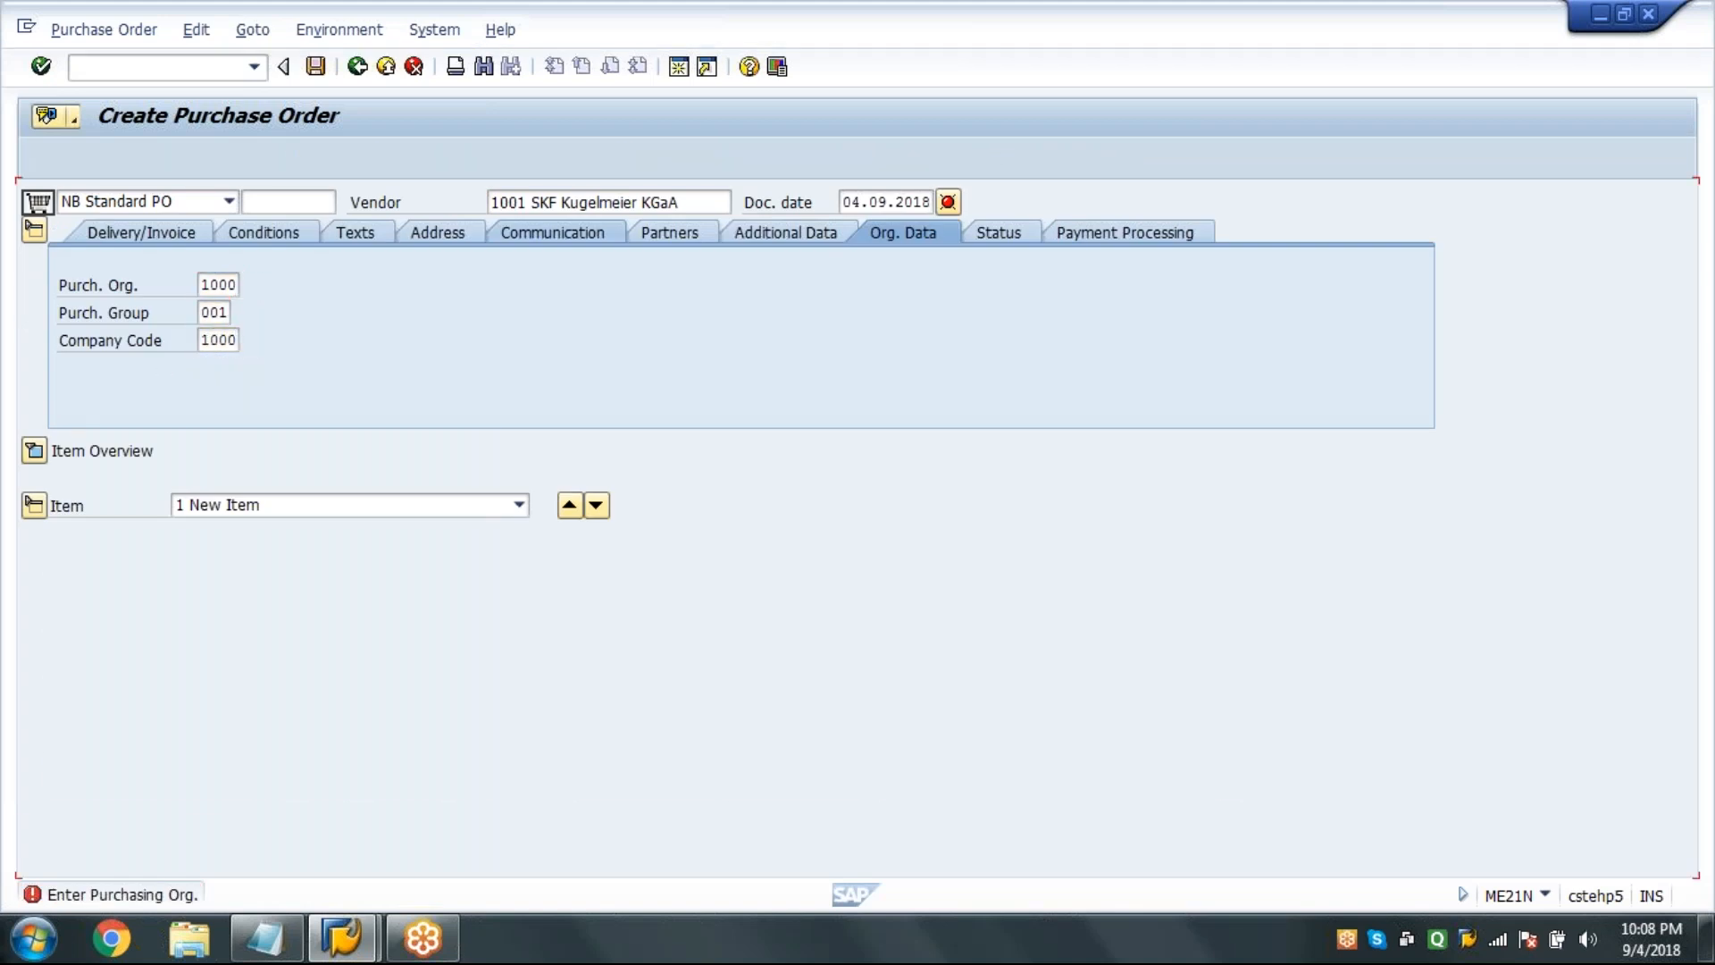
Add an item for material 100-100 with quantity 10, net price 100, plant 1000 and storage location 0001, and save the order.
type("100-100")
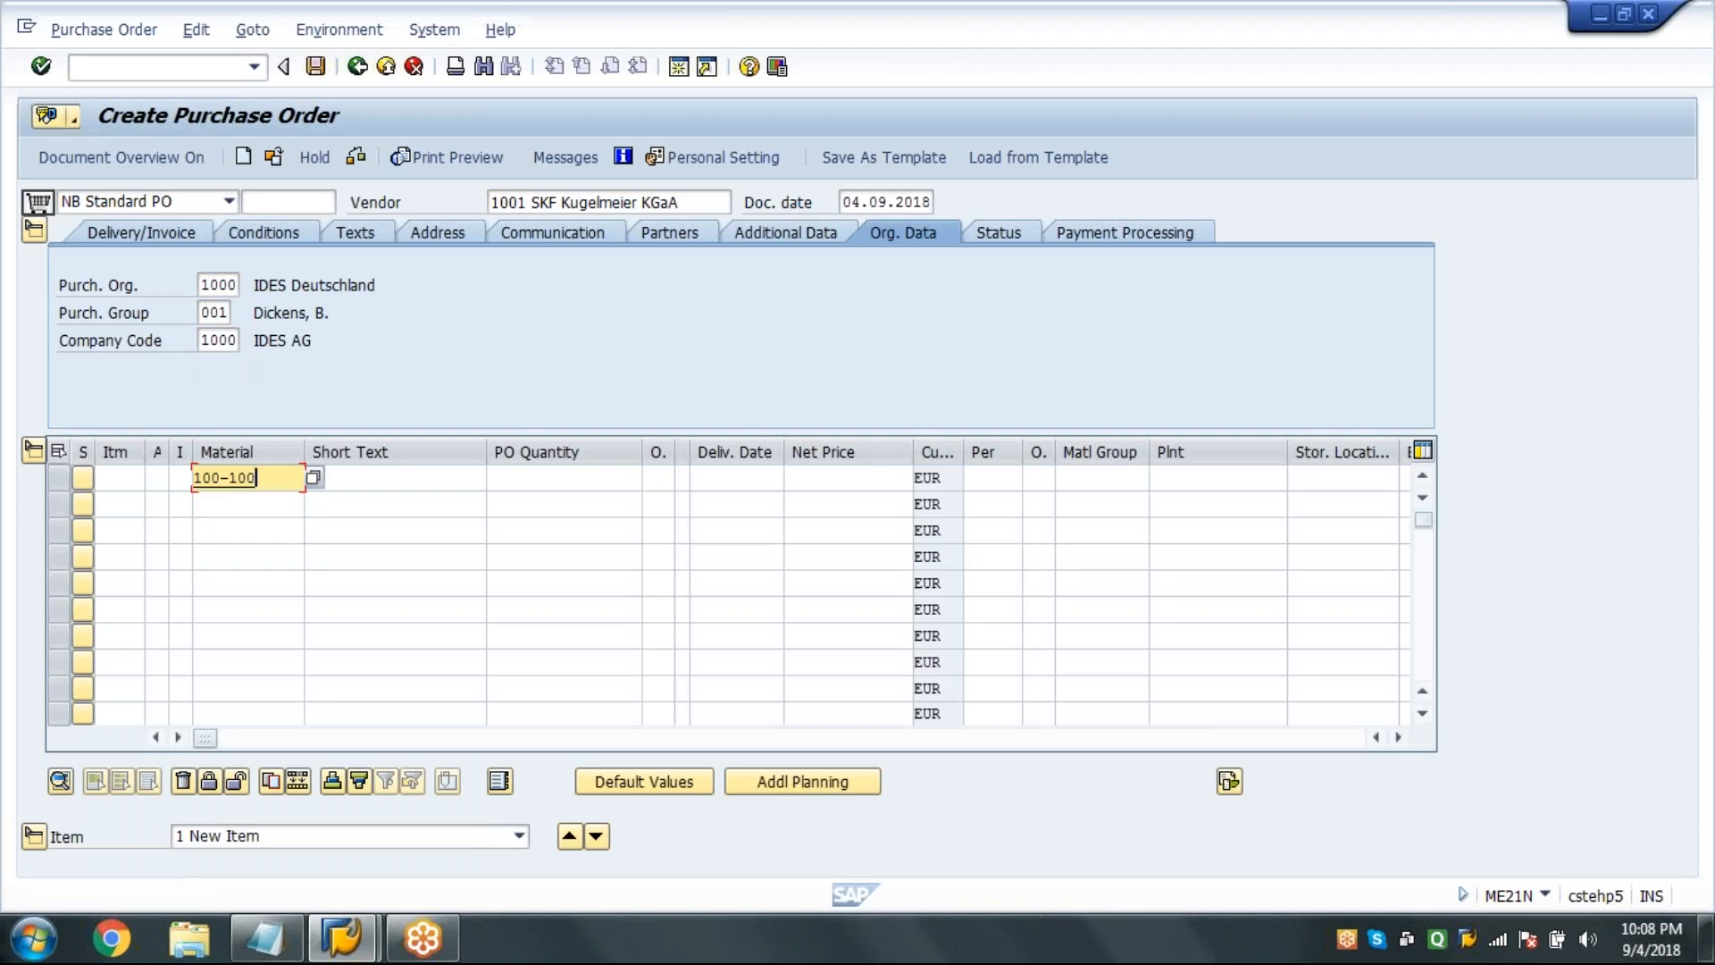
key("Tab")
key("Tab")
type("10")
key("Tab")
key("Tab")
key("Tab")
type("100")
key("Tab")
key("Tab")
key("Tab")
key("Tab")
key("Tab")
type("1000")
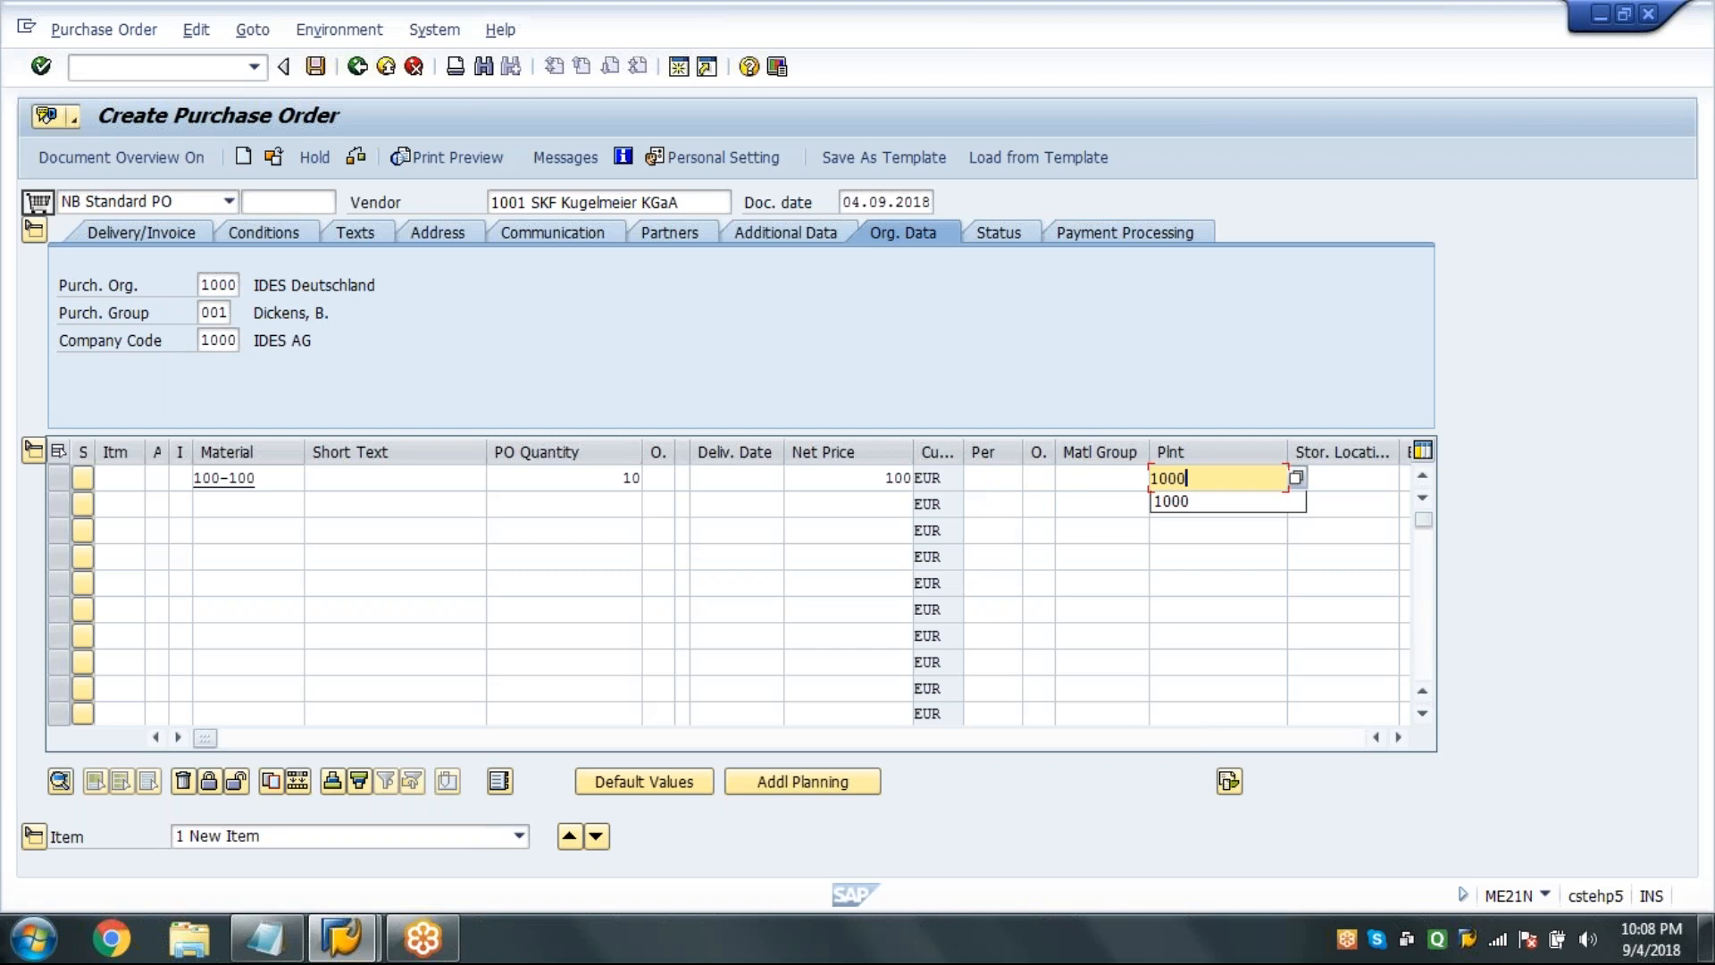
key("Tab")
type("0001")
key("Return")
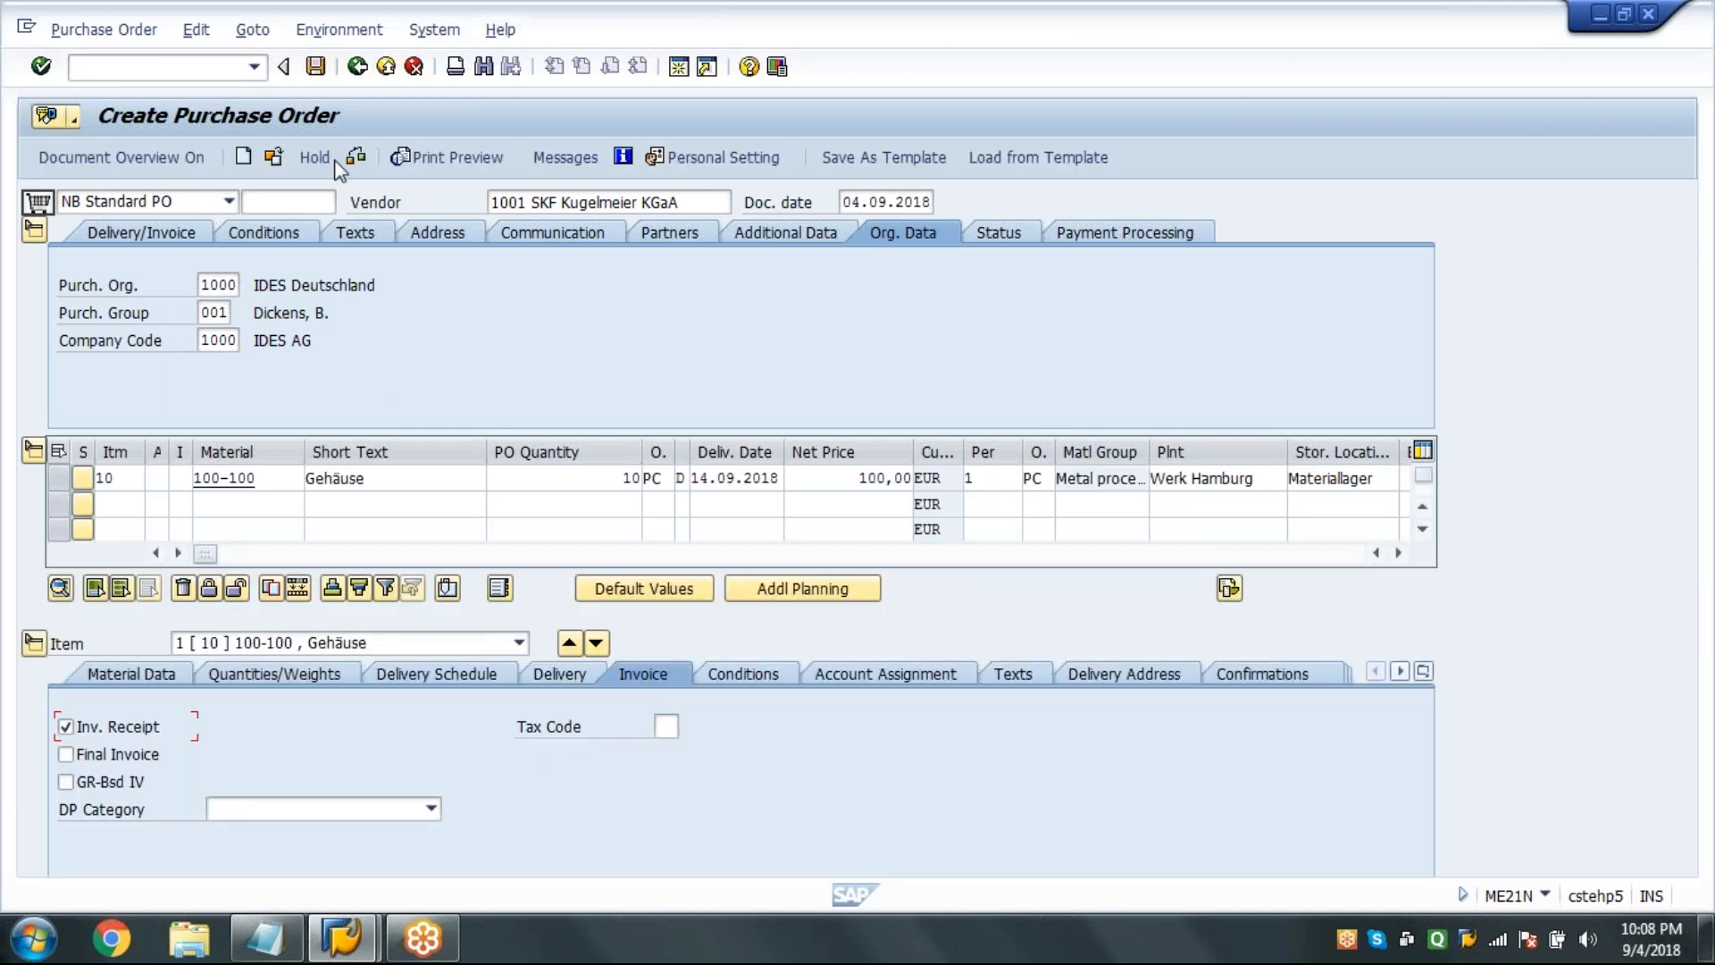
left_click(316, 67)
Start transaction MIGO and post the goods receipt for the purchase order just created, with its item marked OK.
type("/NMIGO")
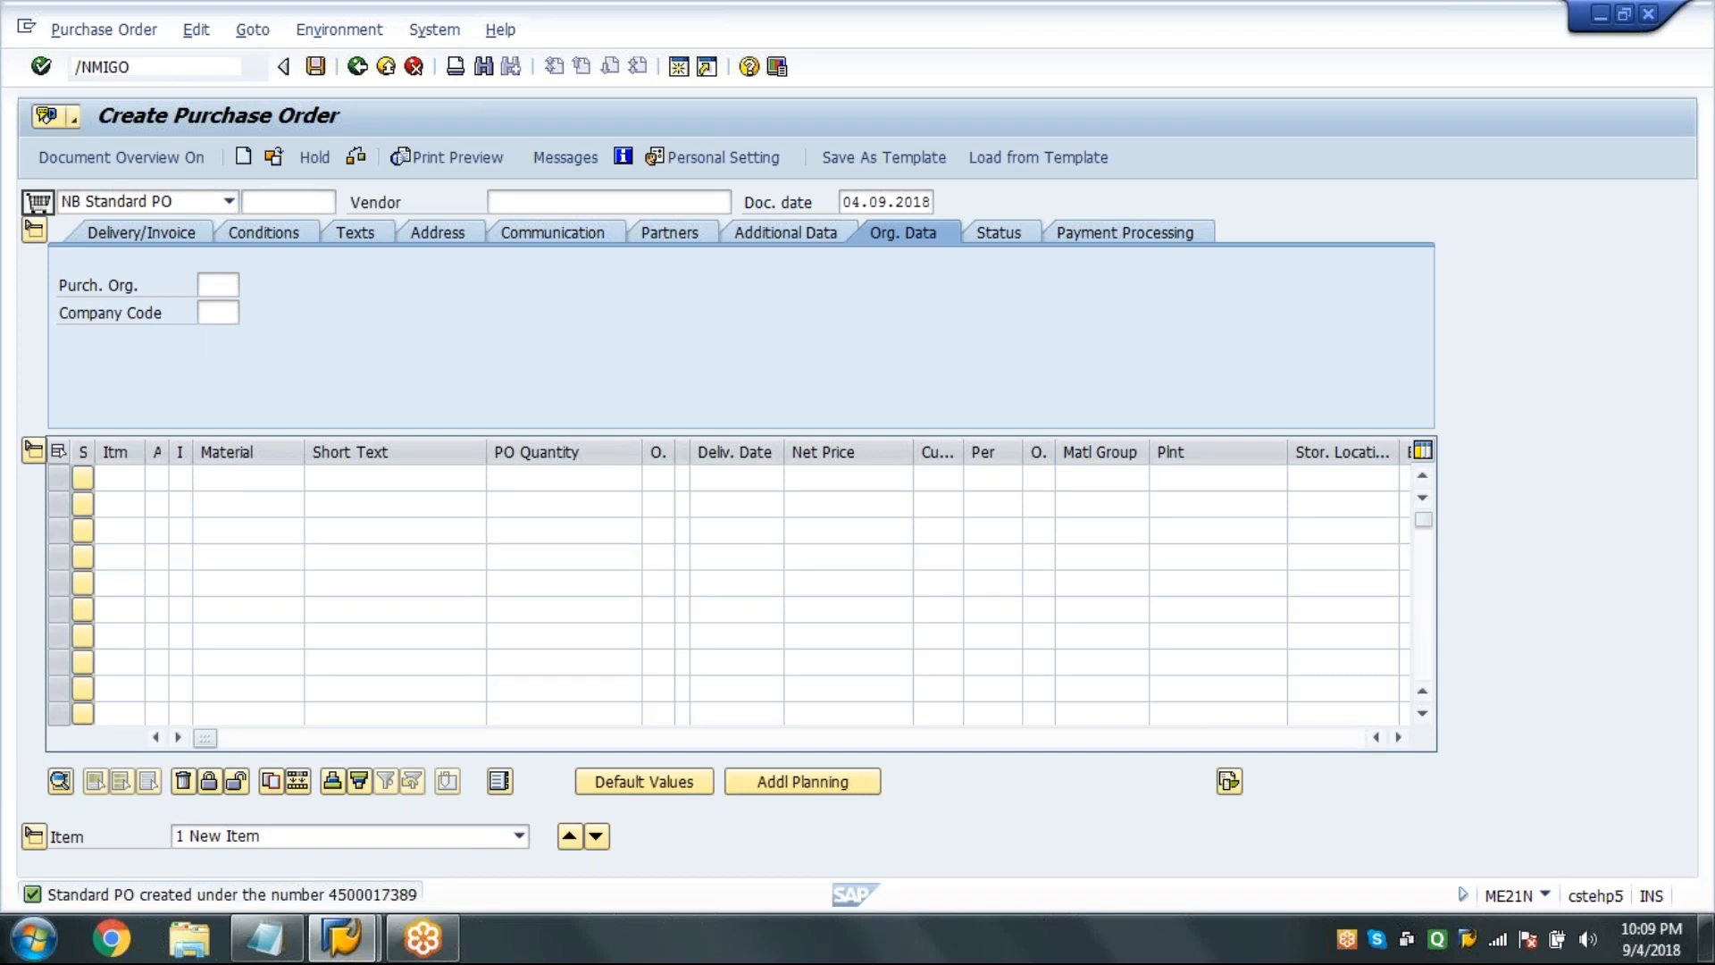
key("Return")
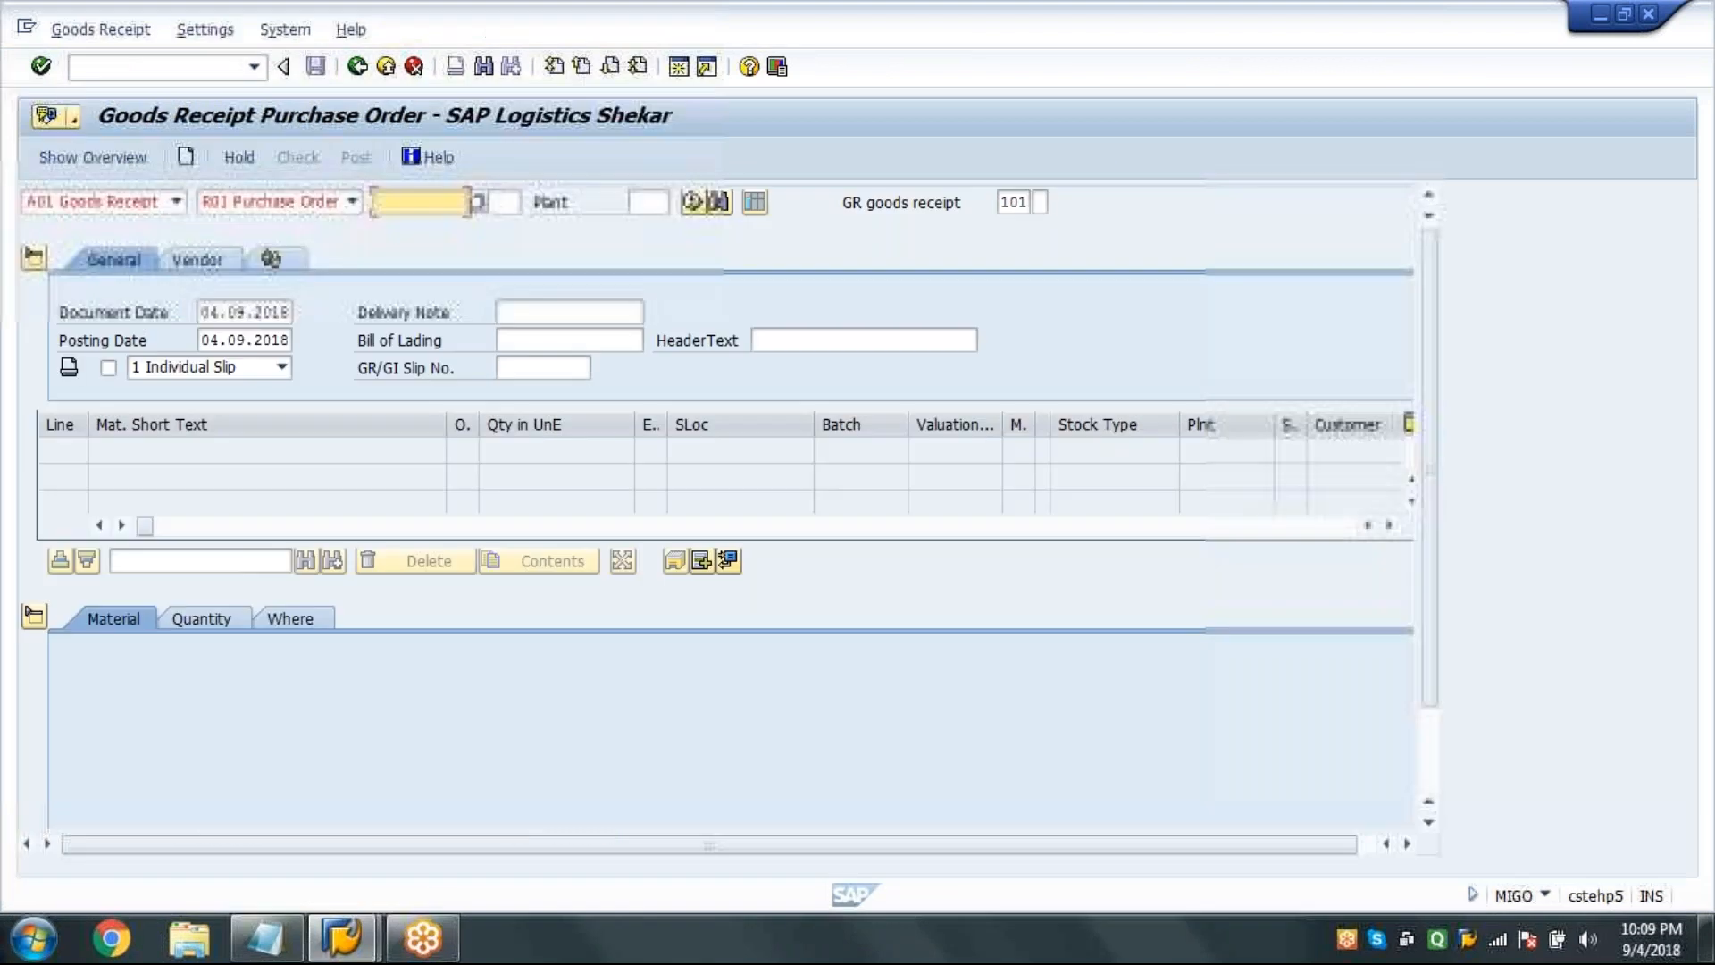
key("space")
key("Down")
key("Return")
key("Return")
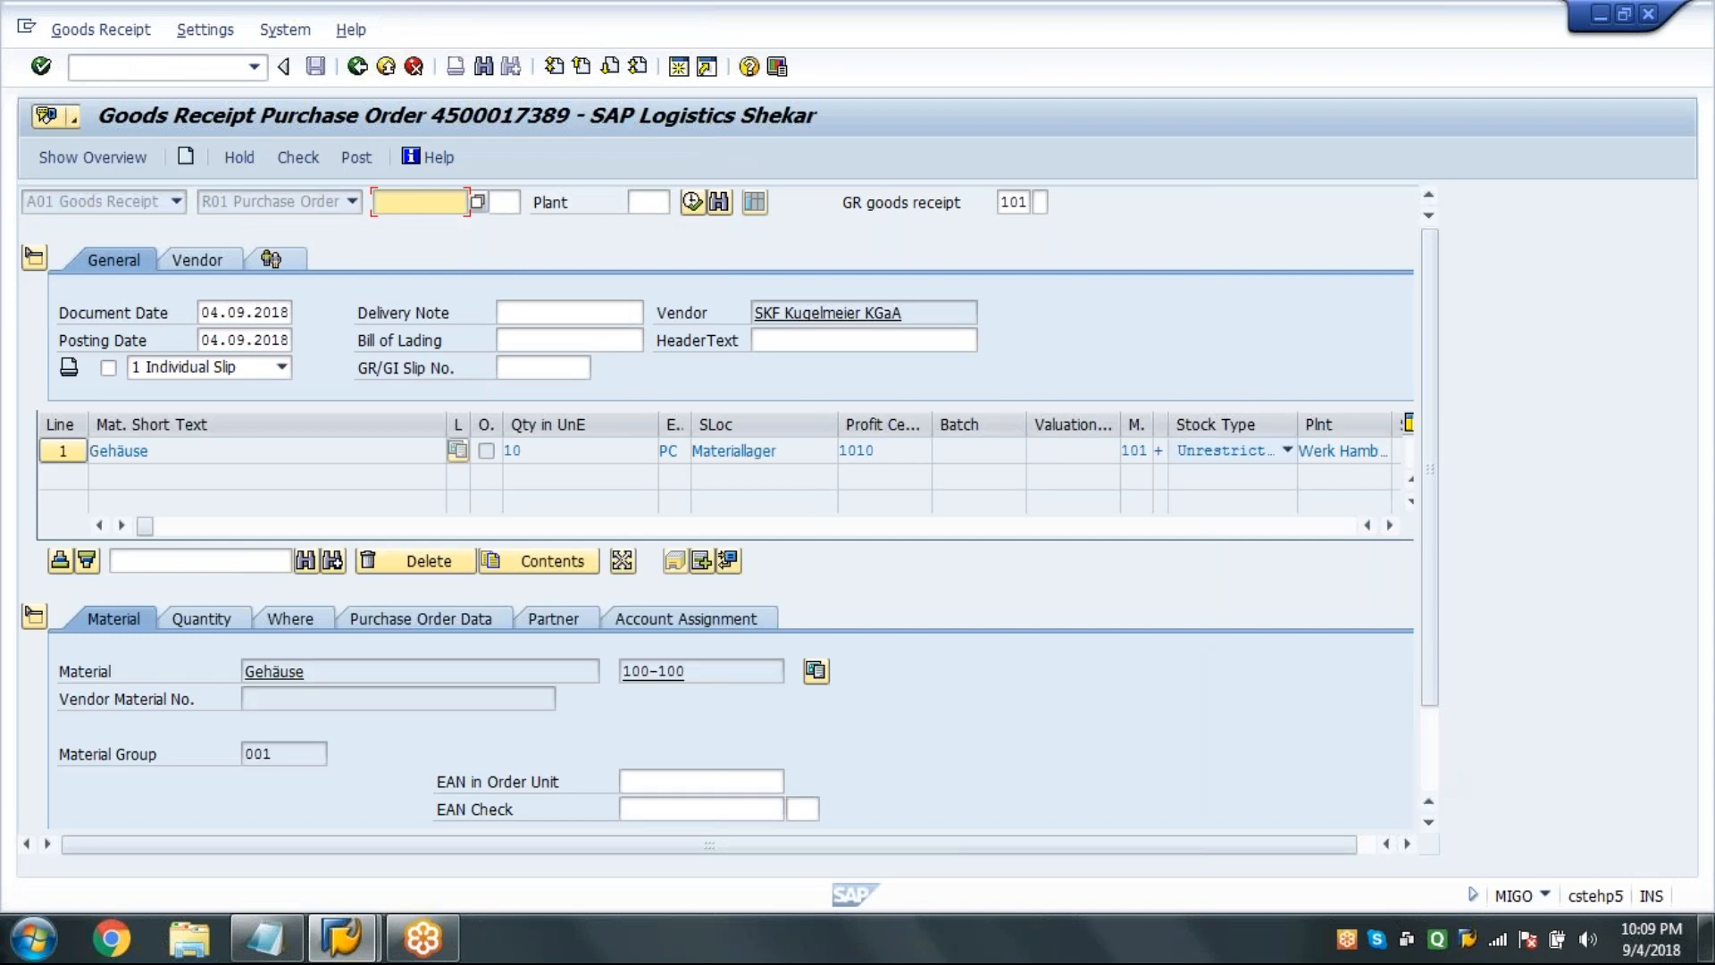
scroll(313, 744, "down", 2)
left_click(118, 808)
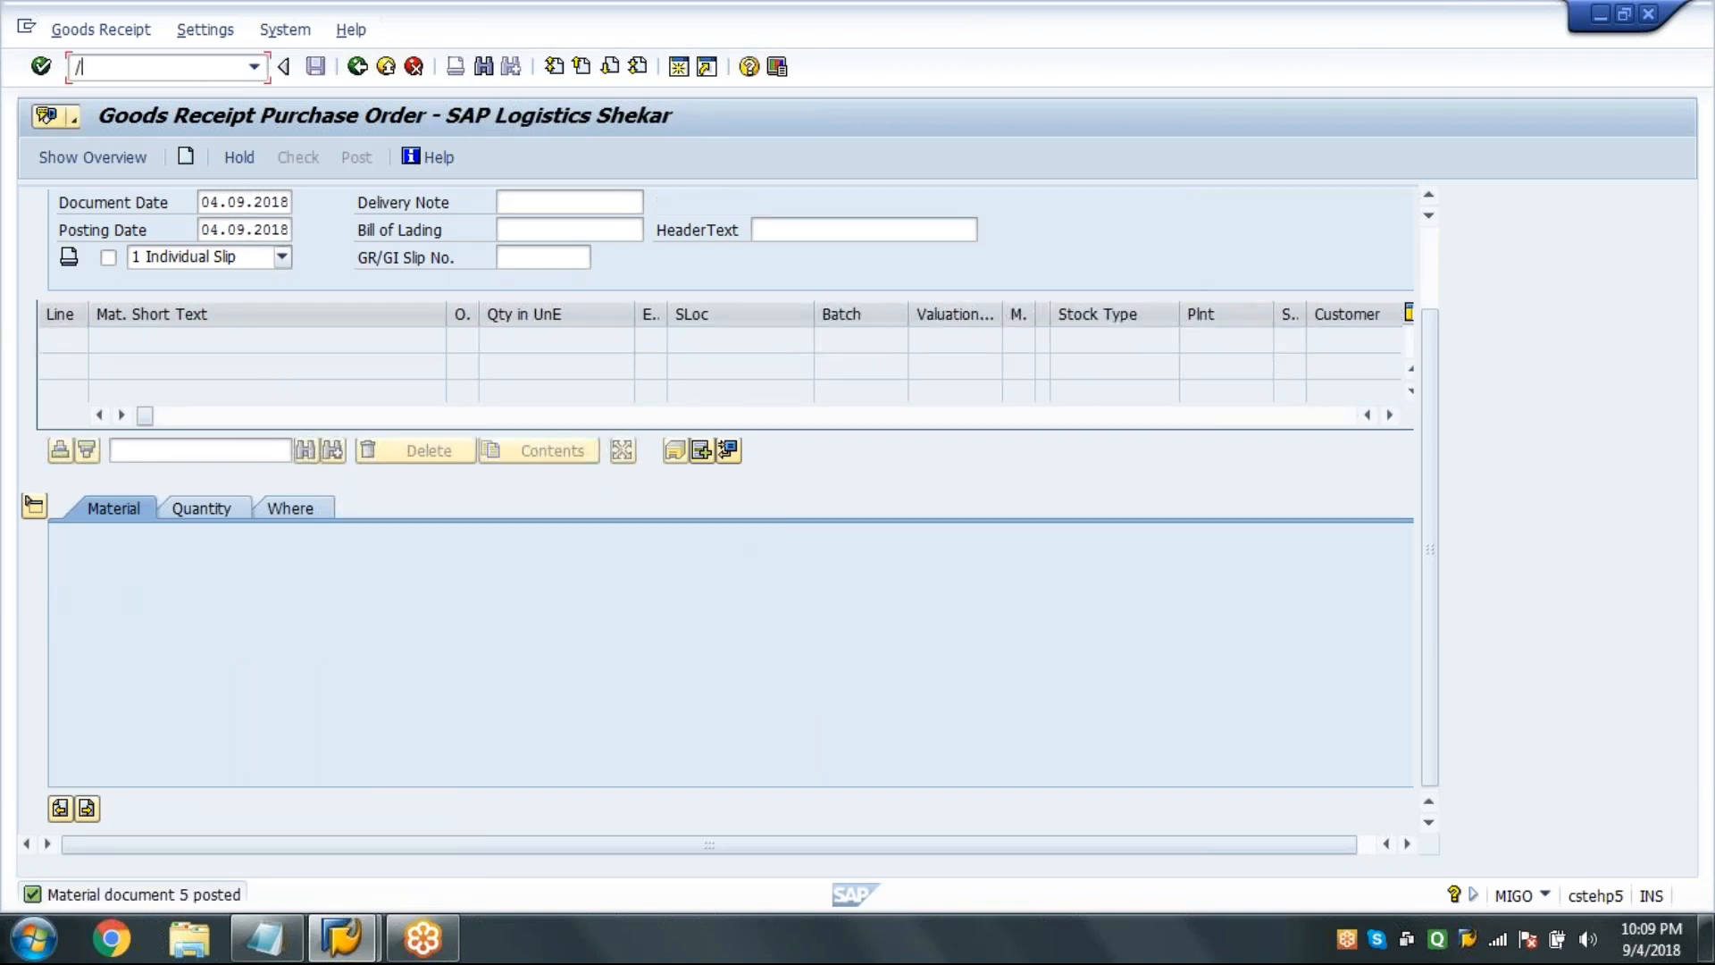
Start transaction MIRO and set the invoice date to 04.09.2018 and the tax code to 0I (Input tax 0%).
key("Return")
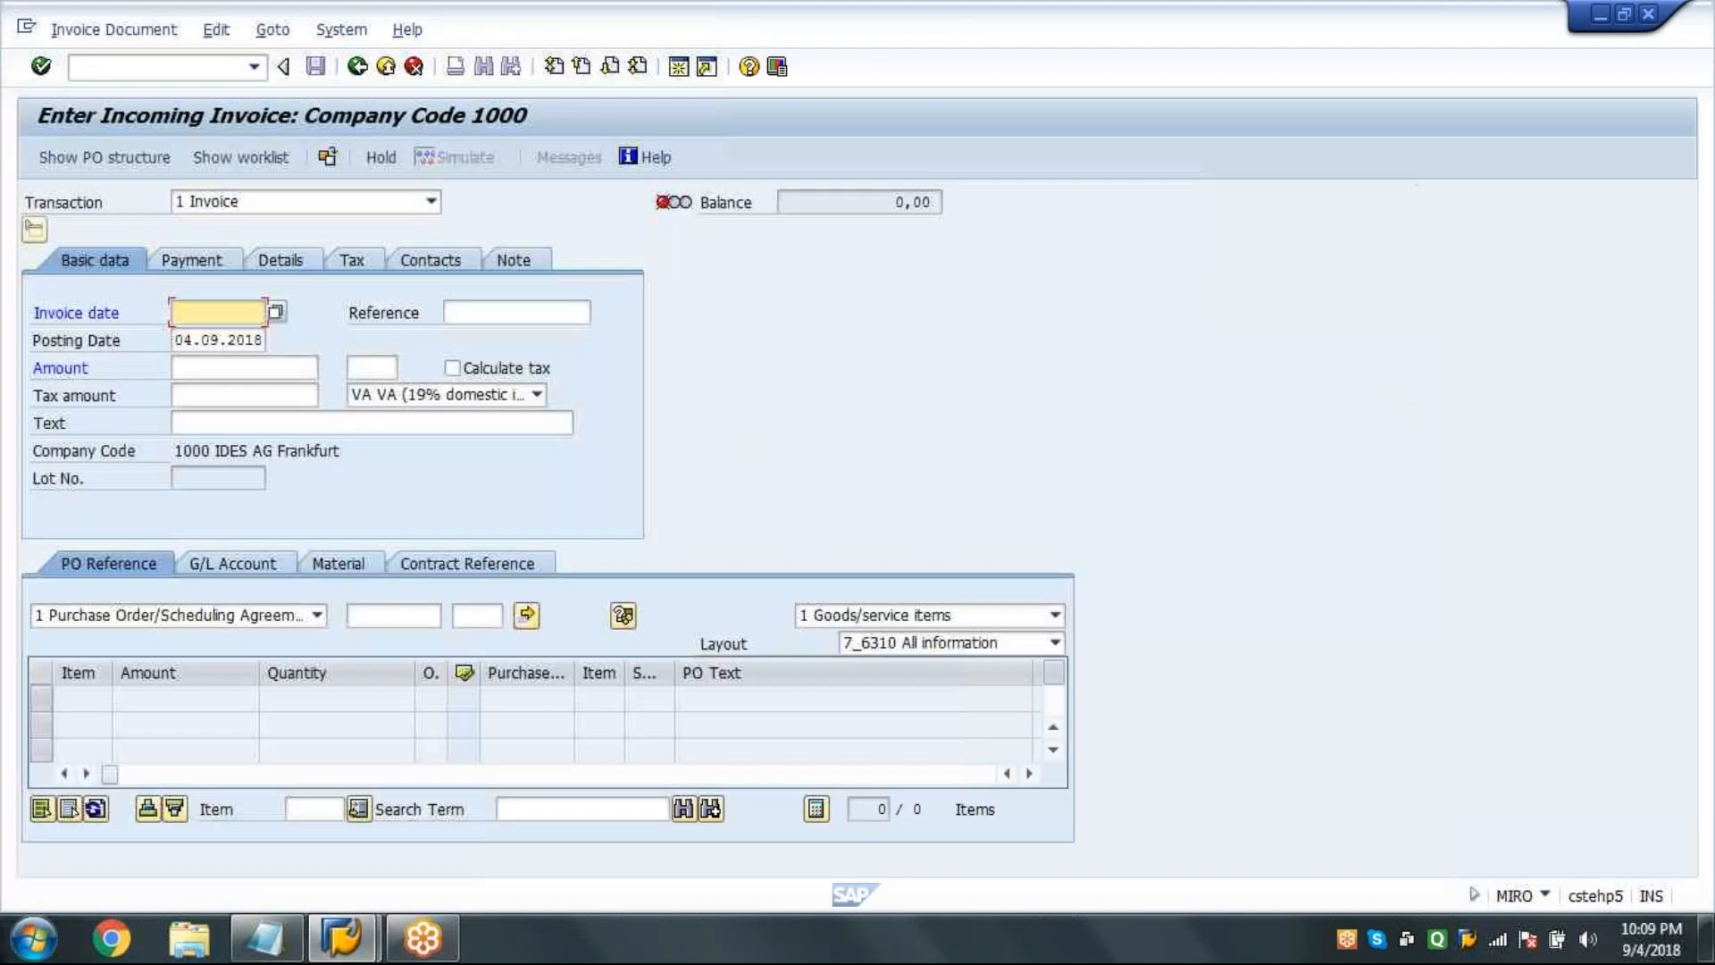
key("Down")
key("Return")
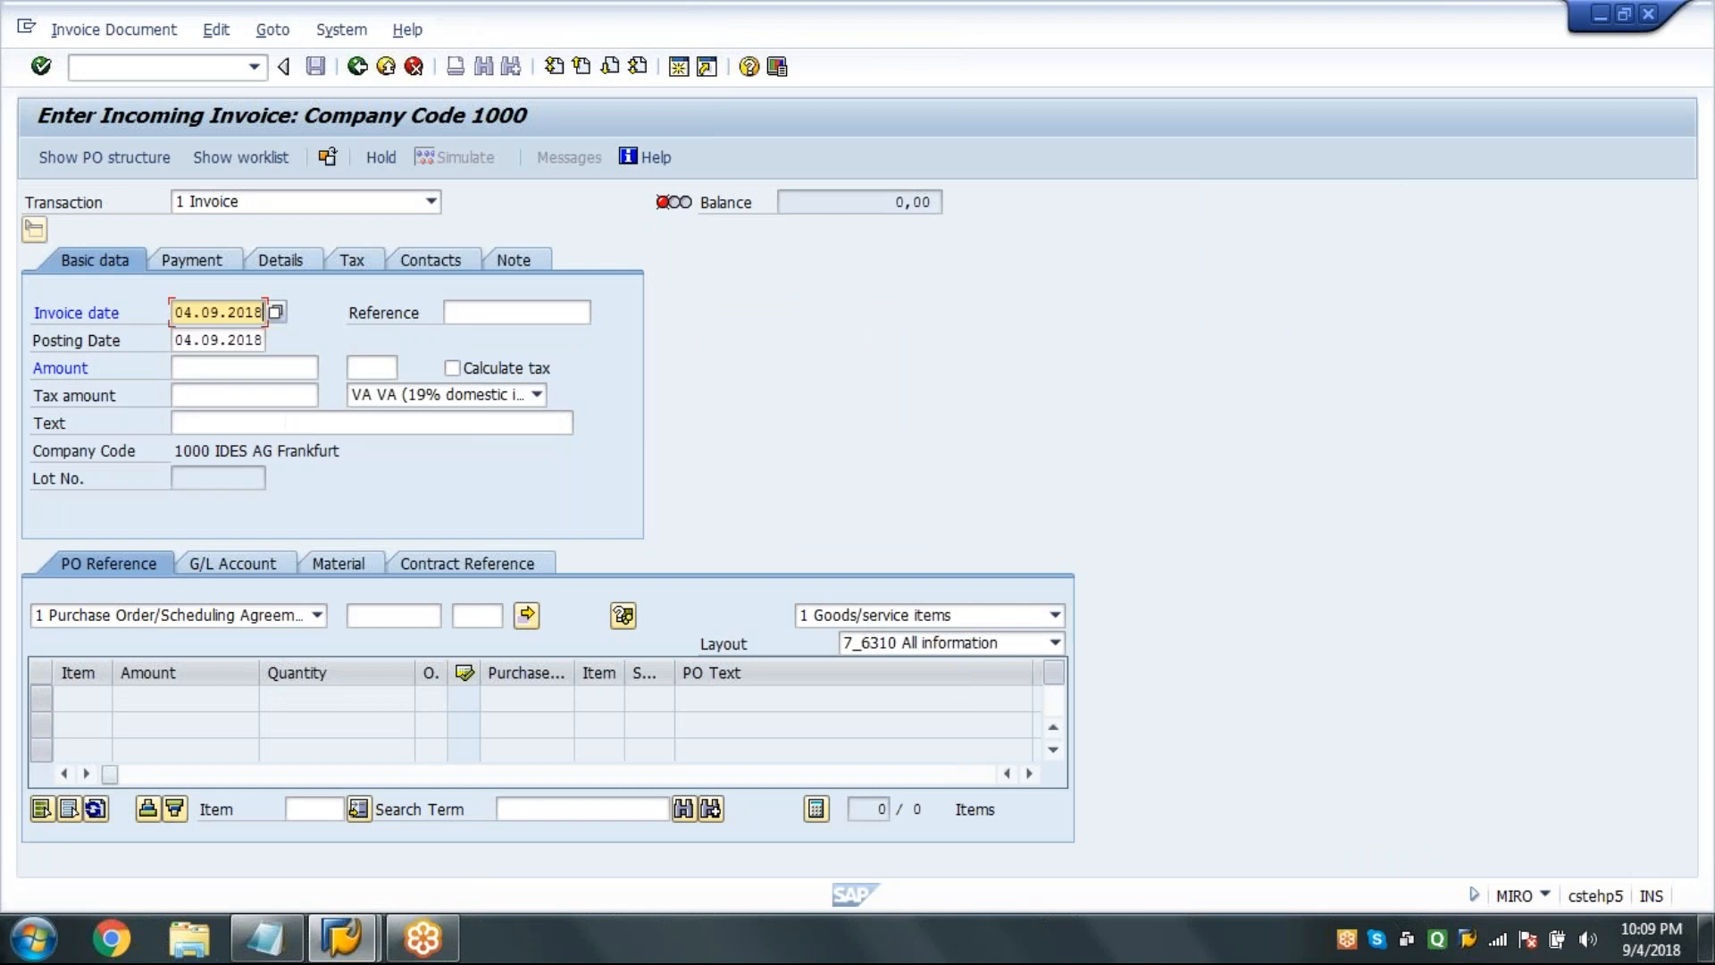
left_click(482, 404)
left_click(452, 412)
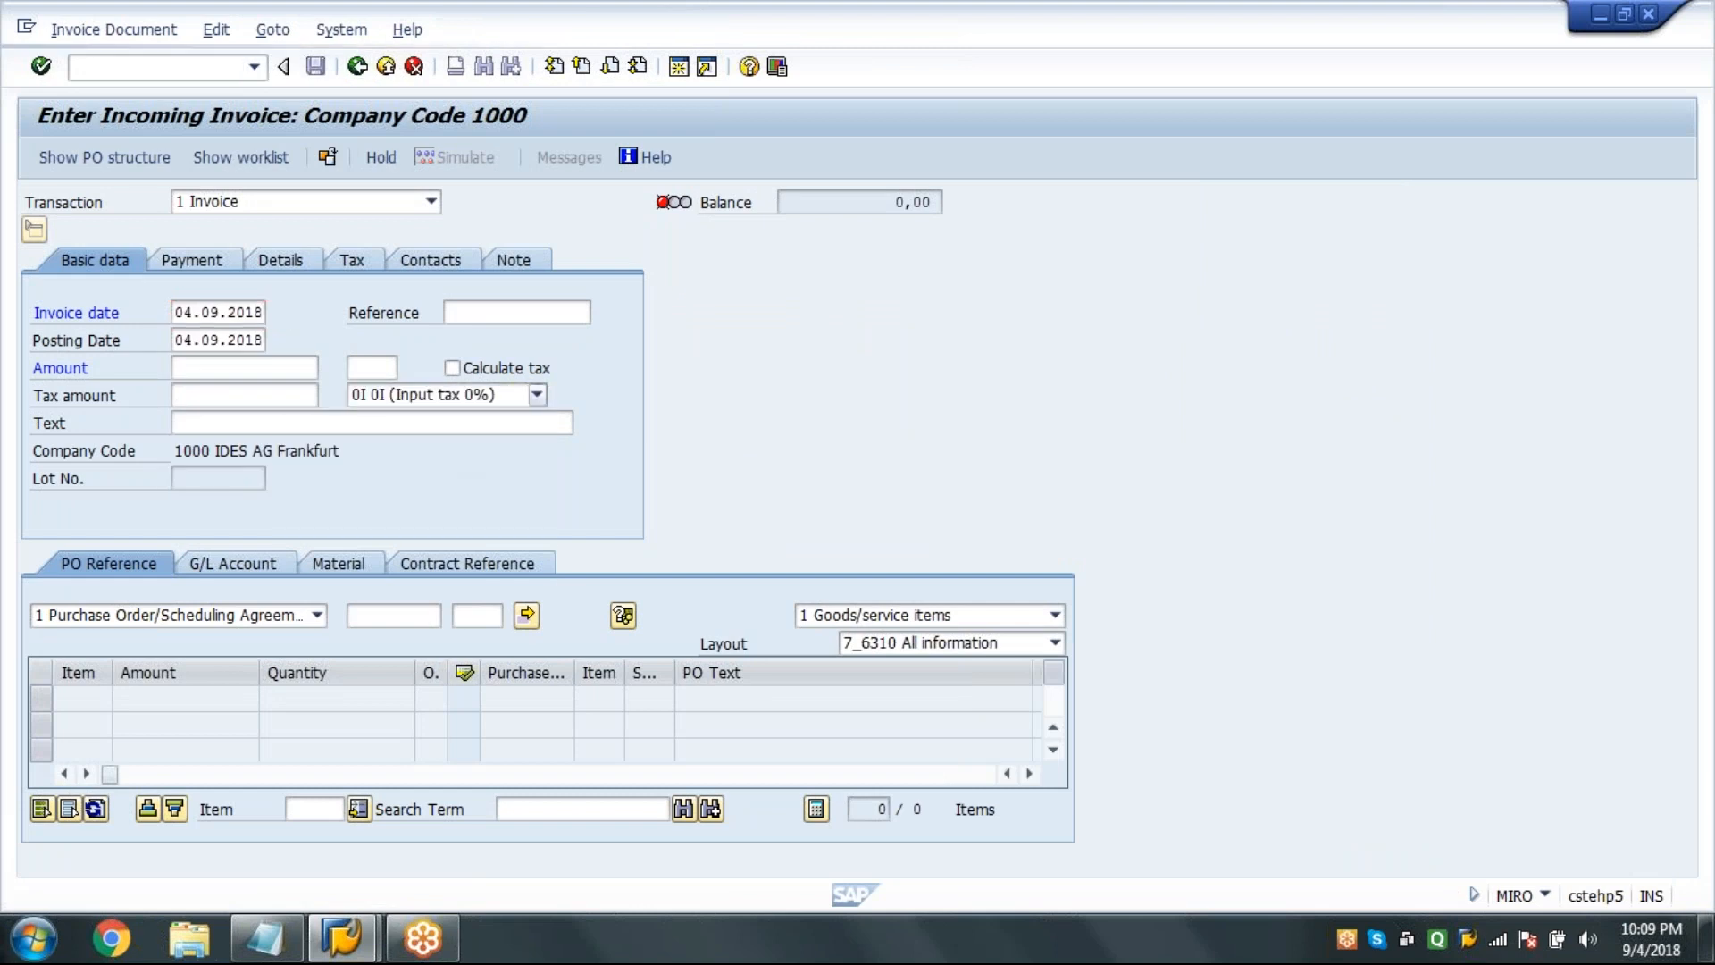
Reference the newly received purchase order in the invoice to load its item.
left_click(386, 617)
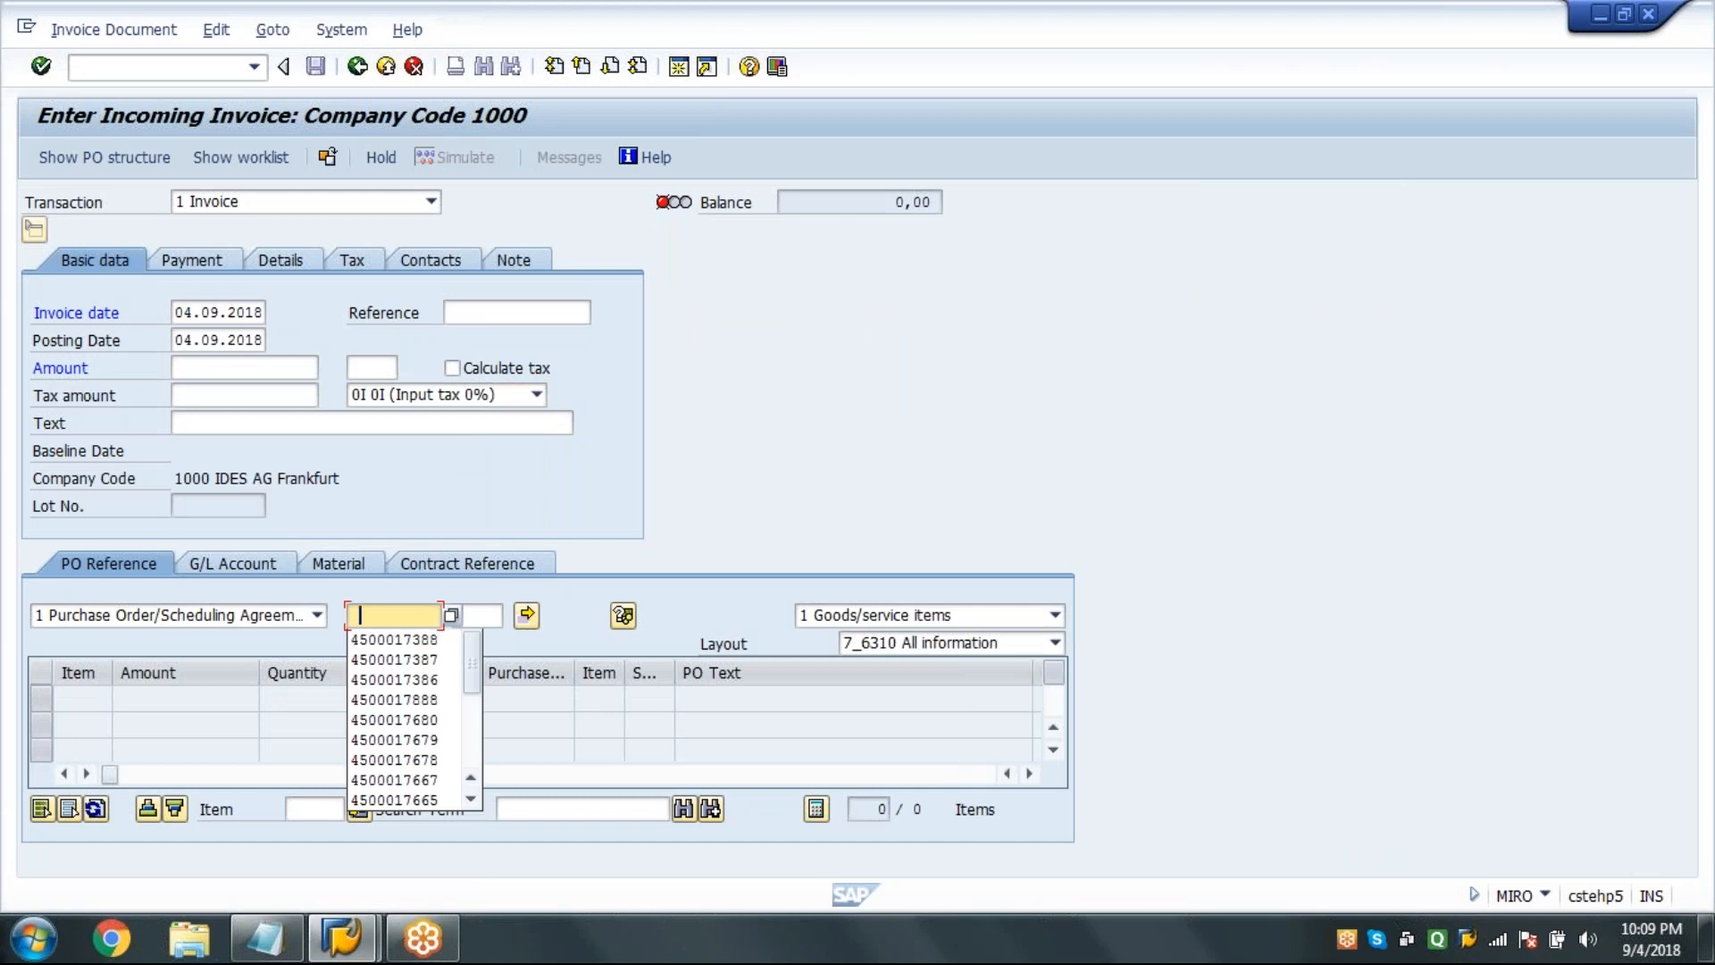
left_click(386, 640)
key("BackSpace")
type("9")
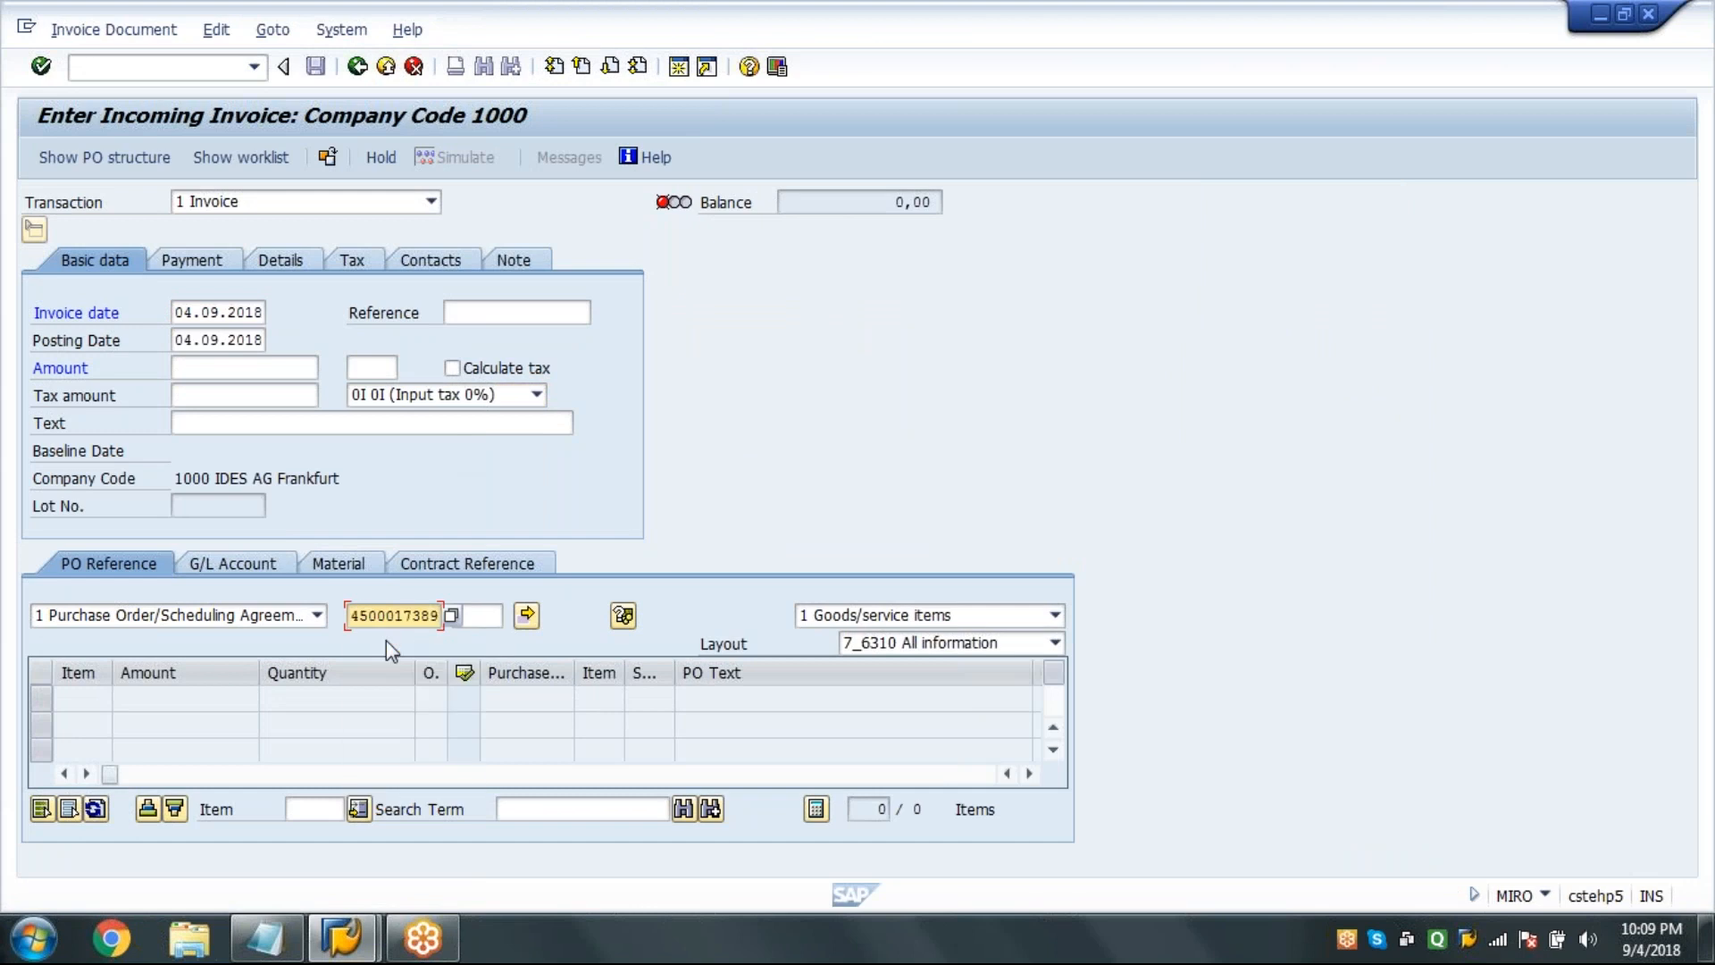
key("Return")
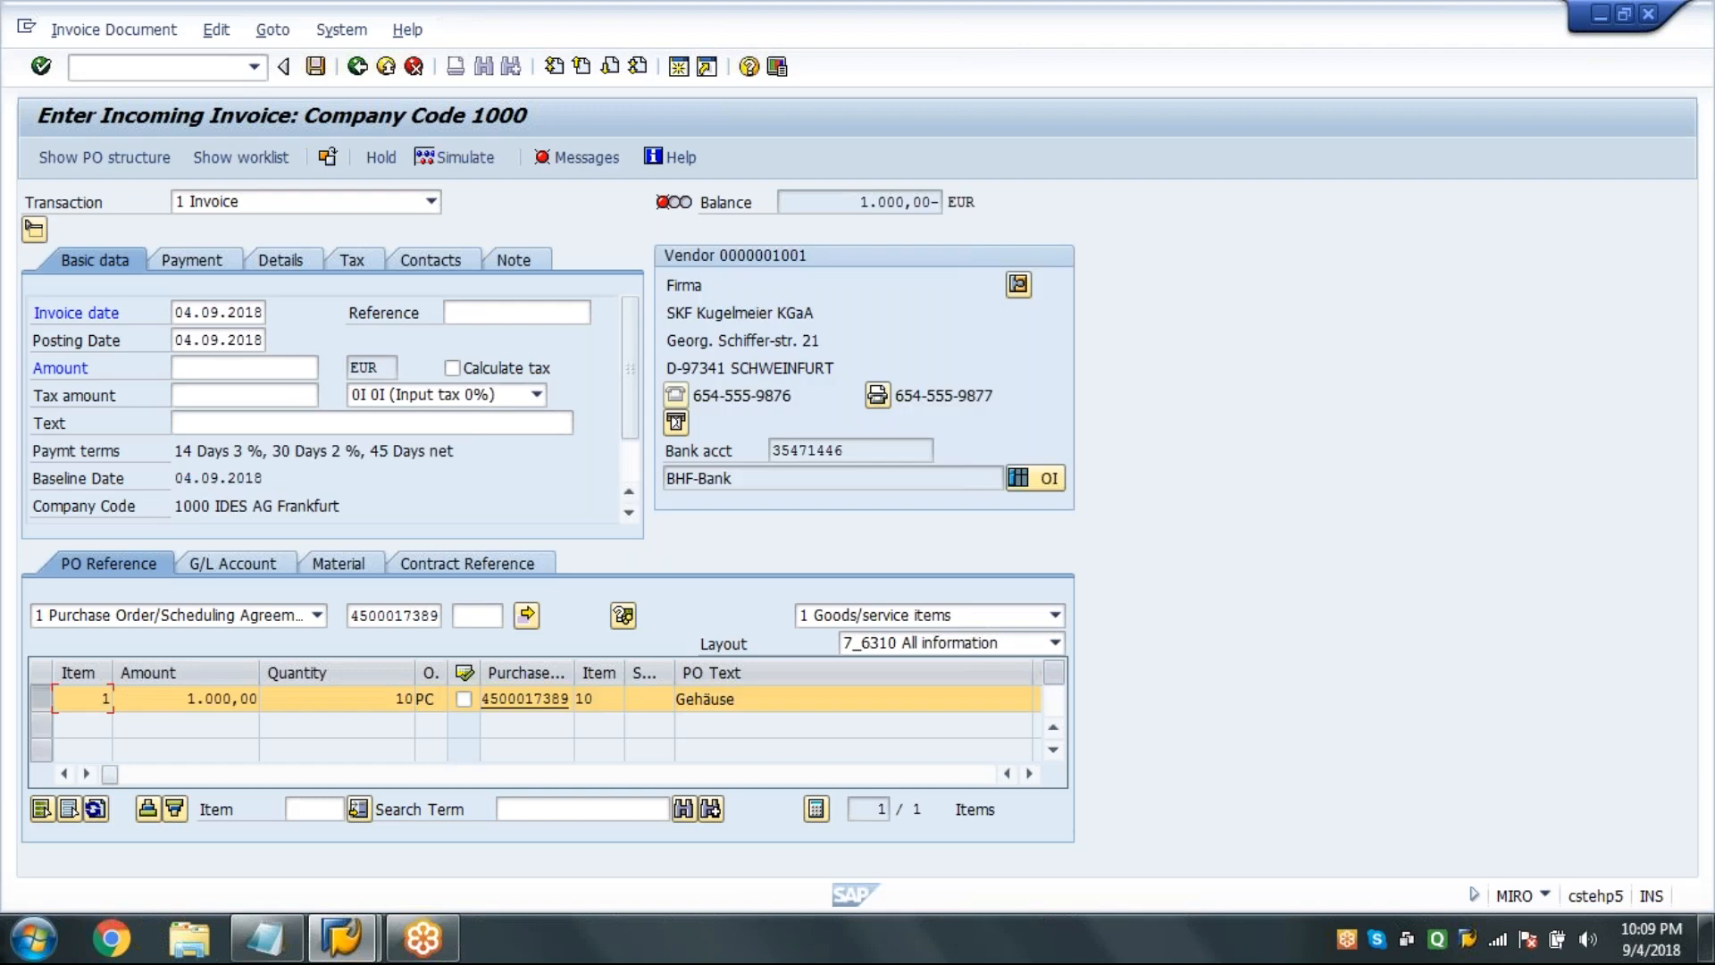
Enter the invoice amount 1000 and post the invoice.
left_click(288, 368)
left_click(278, 409)
key("Return")
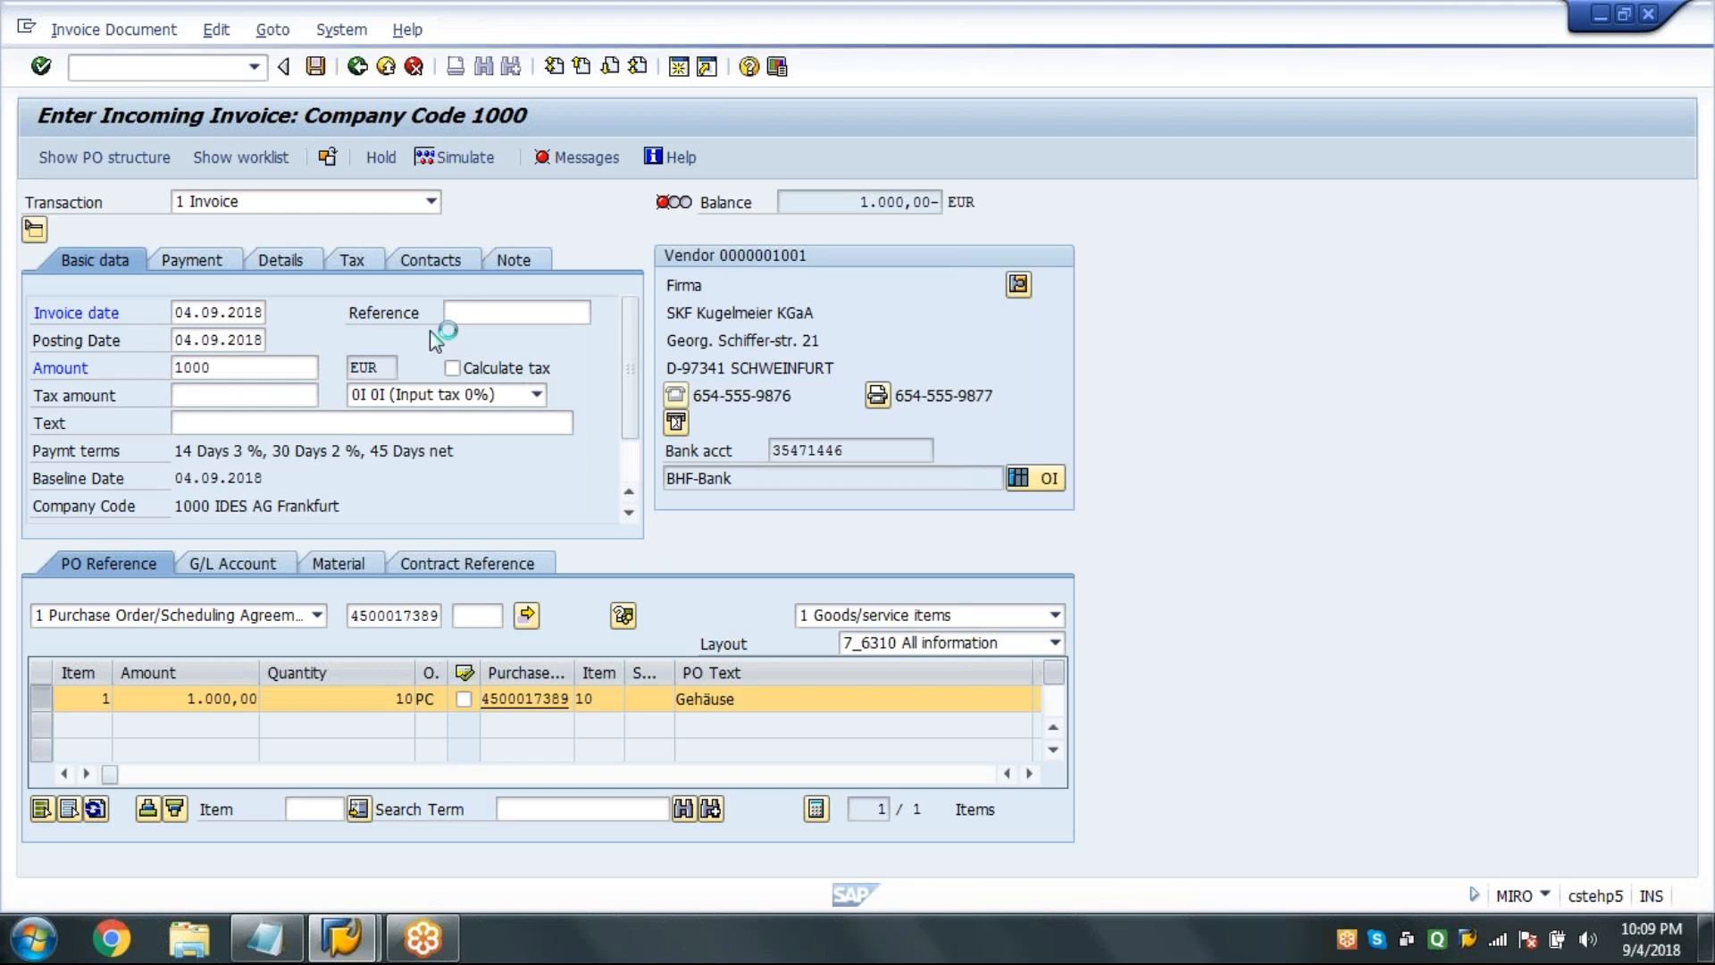
left_click(315, 66)
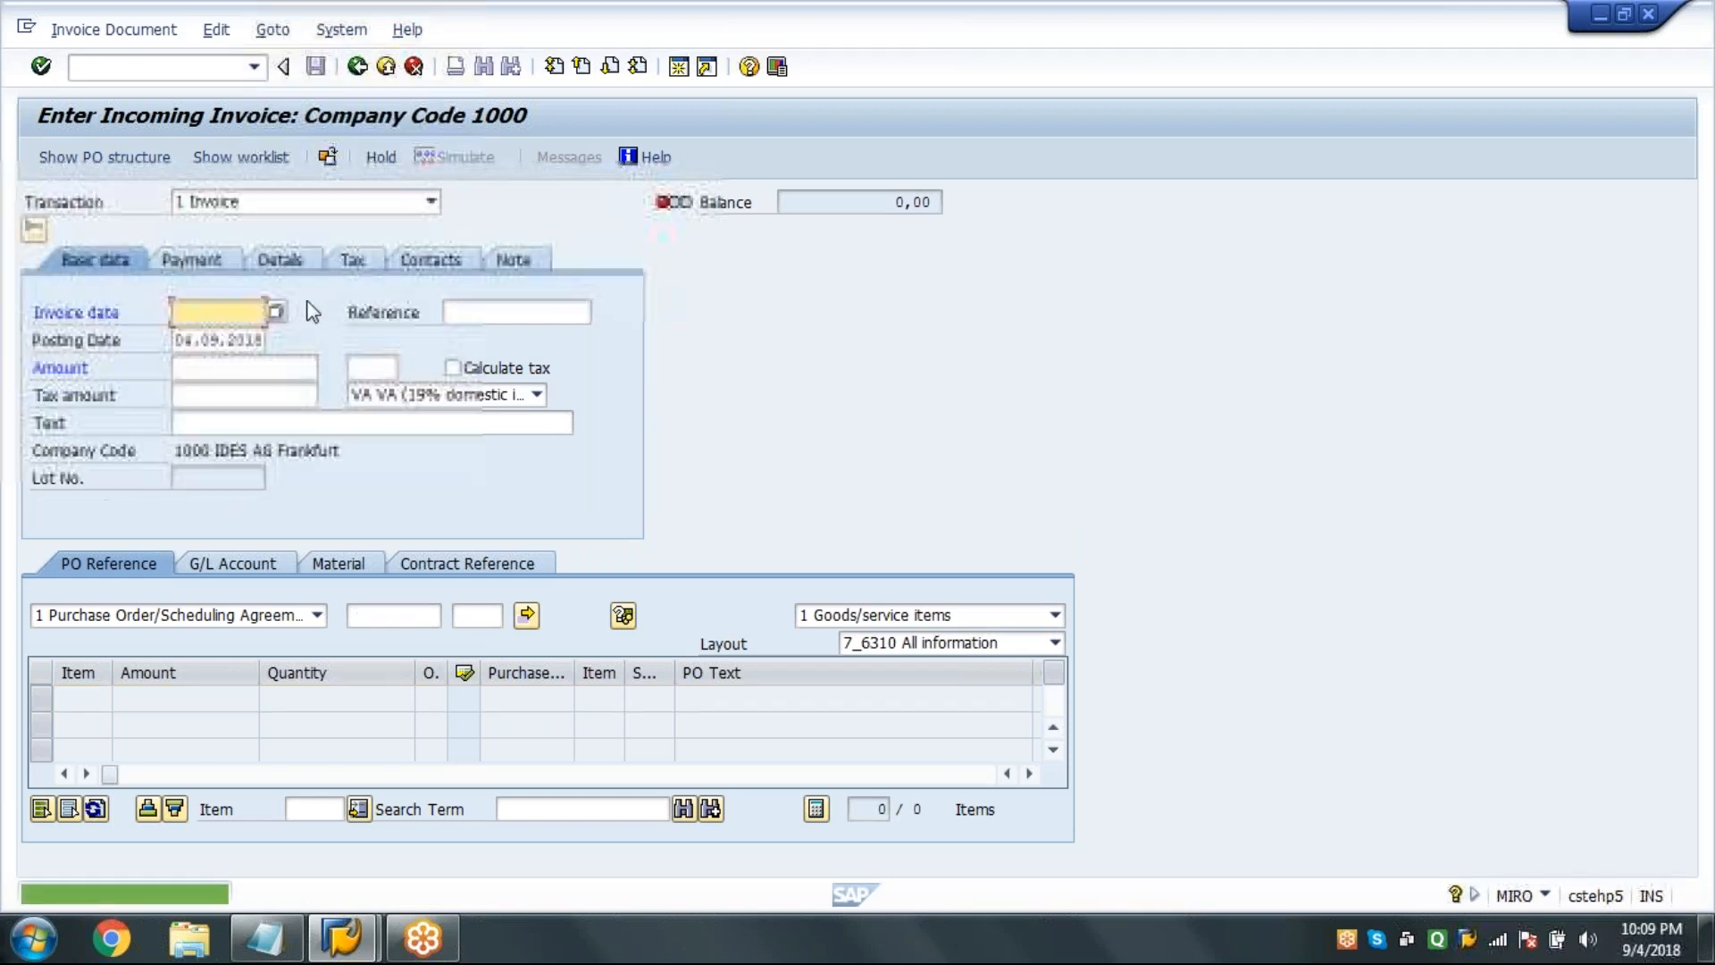
Start transaction ME23N, display the newly invoiced purchase order, and check the ordered and invoiced amounts in its header status.
left_click(203, 73)
type("/NME23N")
key("Return")
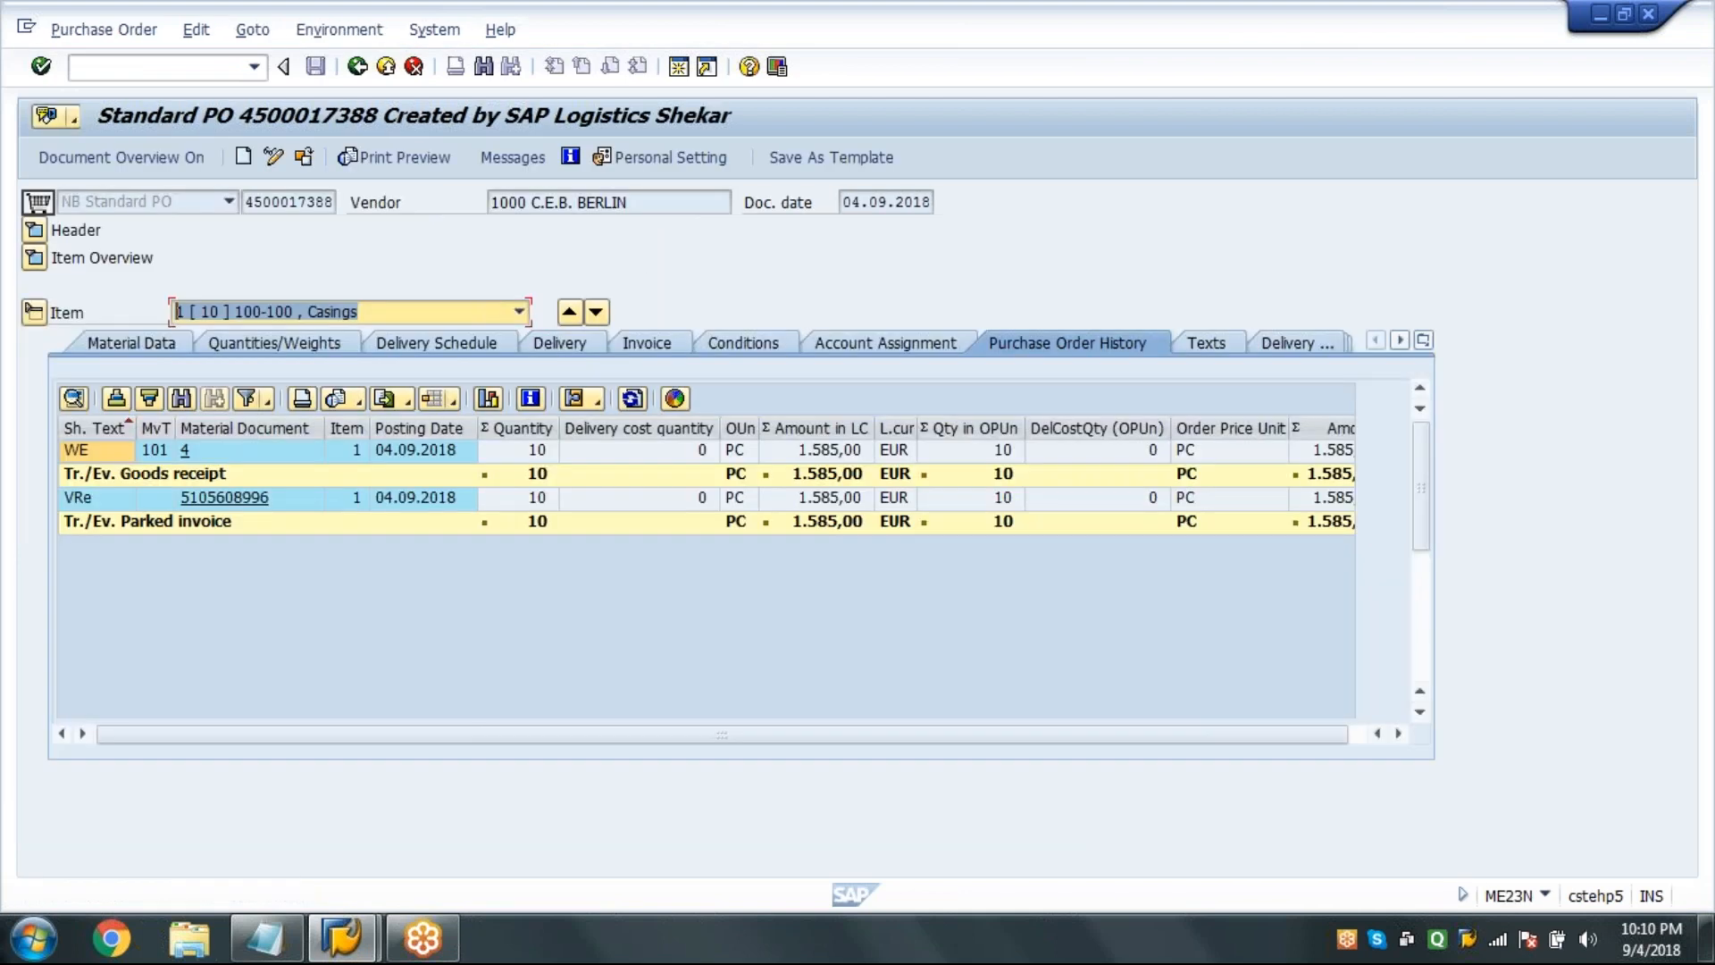
left_click(304, 157)
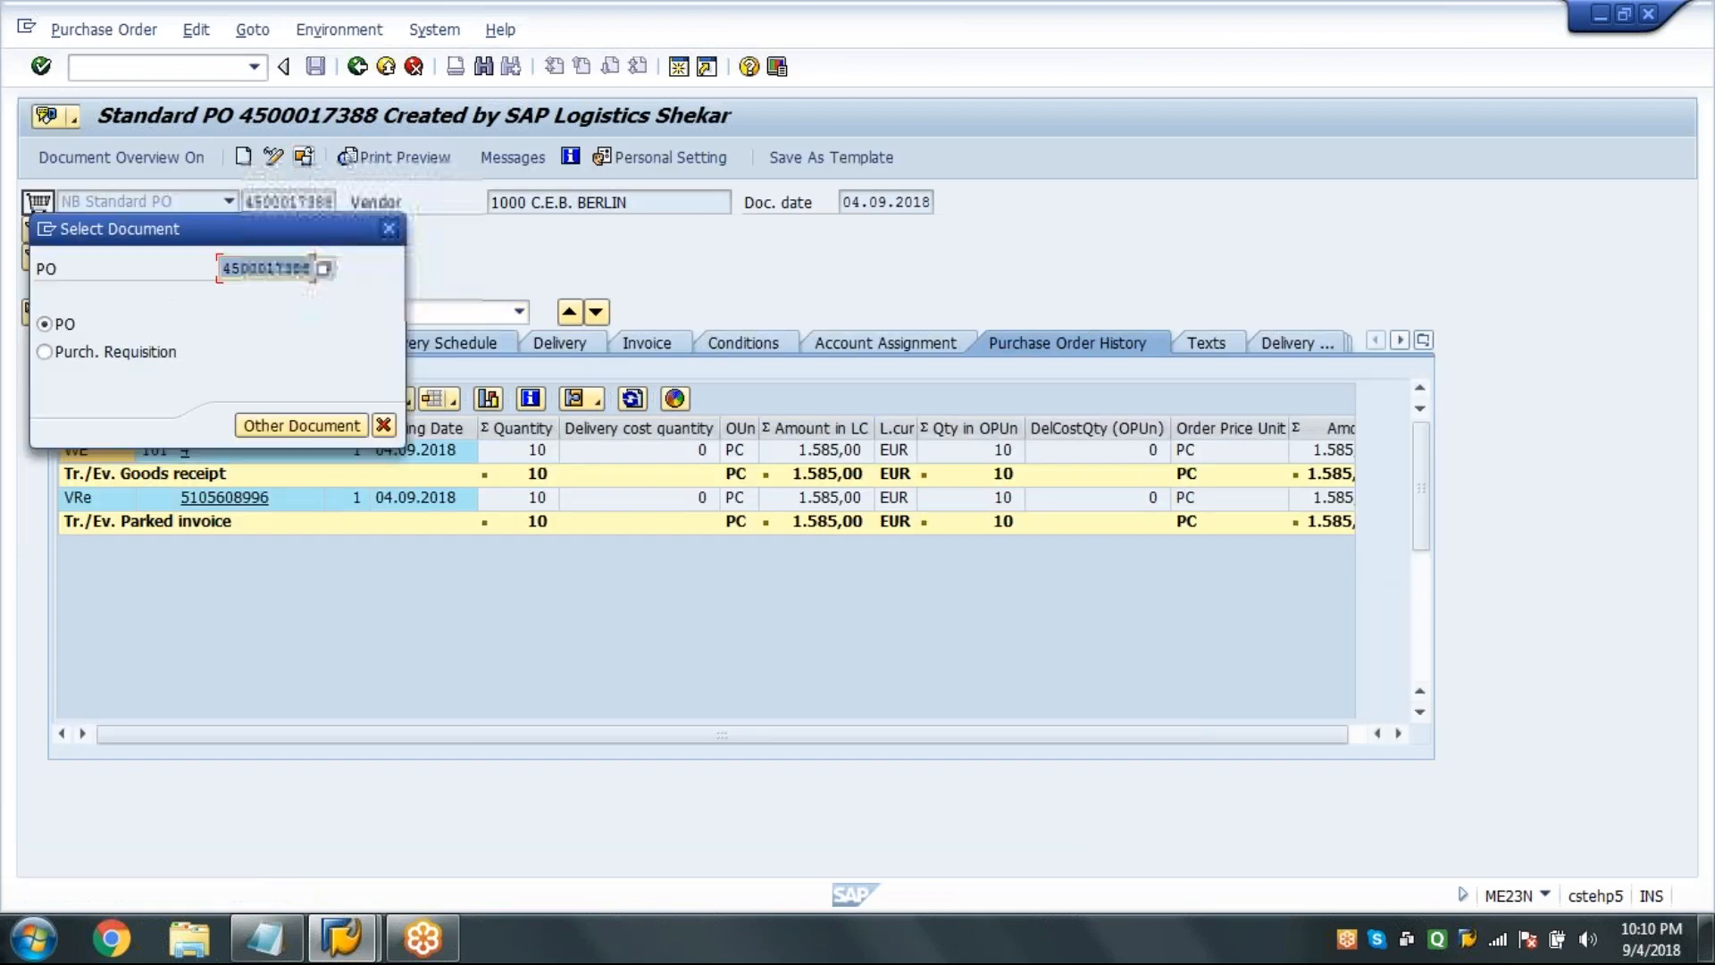
type("4500017389")
key("Return")
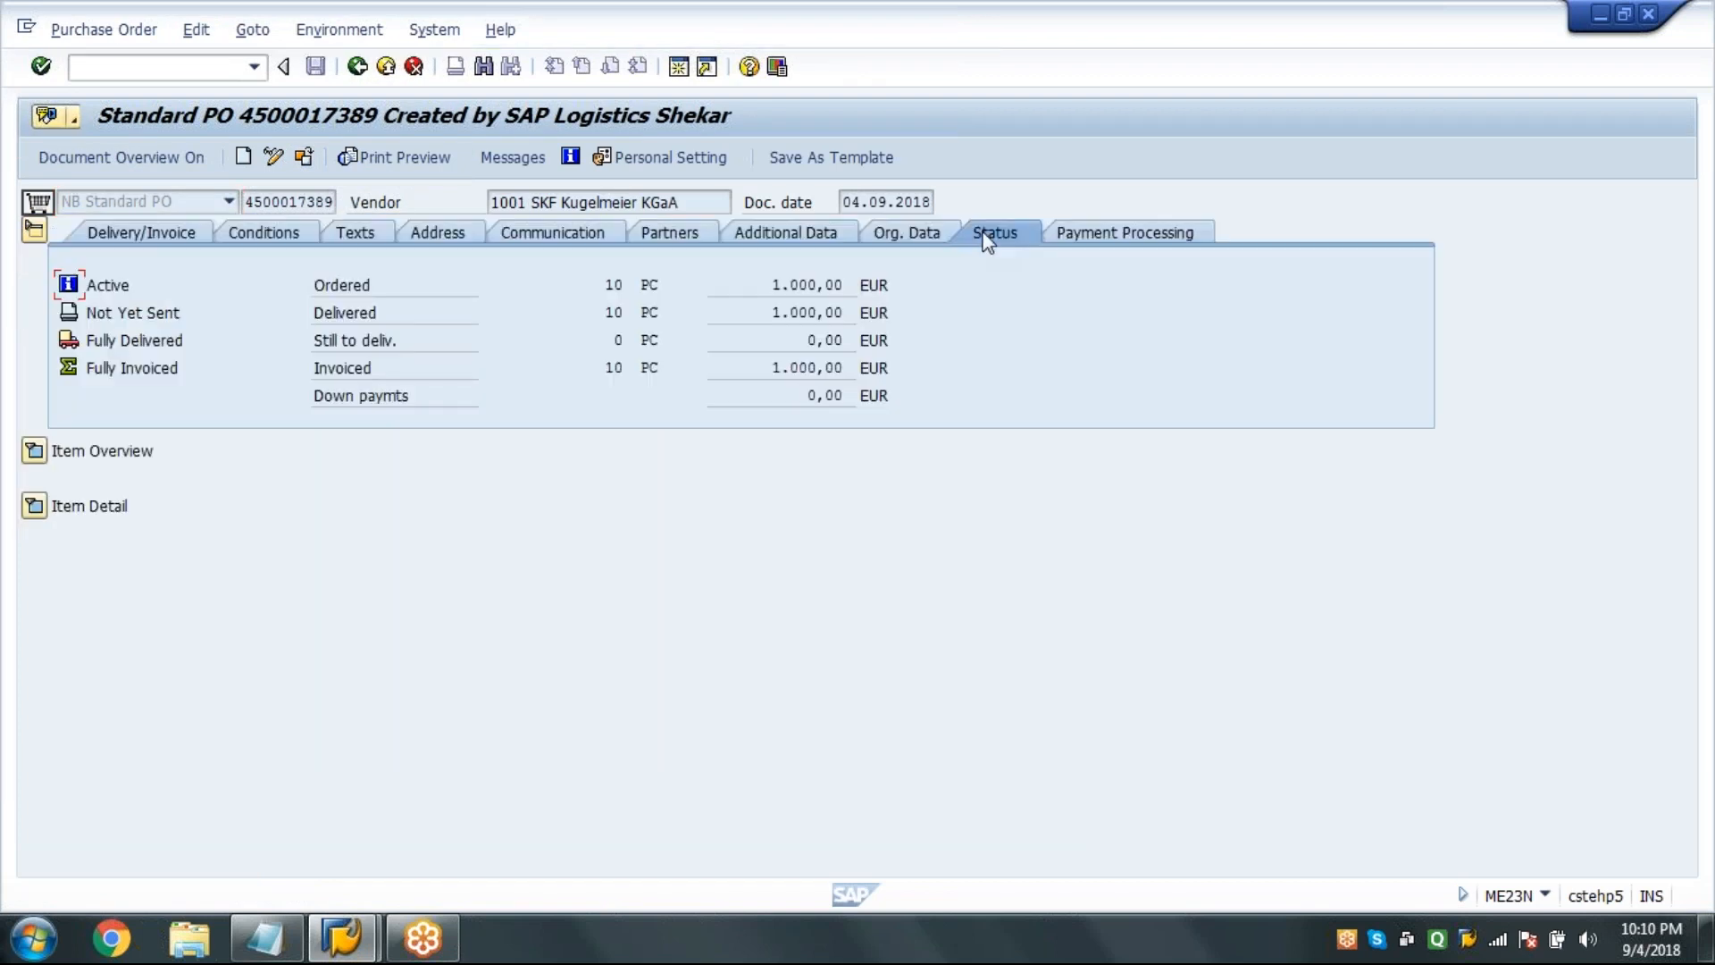
left_click(777, 286)
left_click(781, 367)
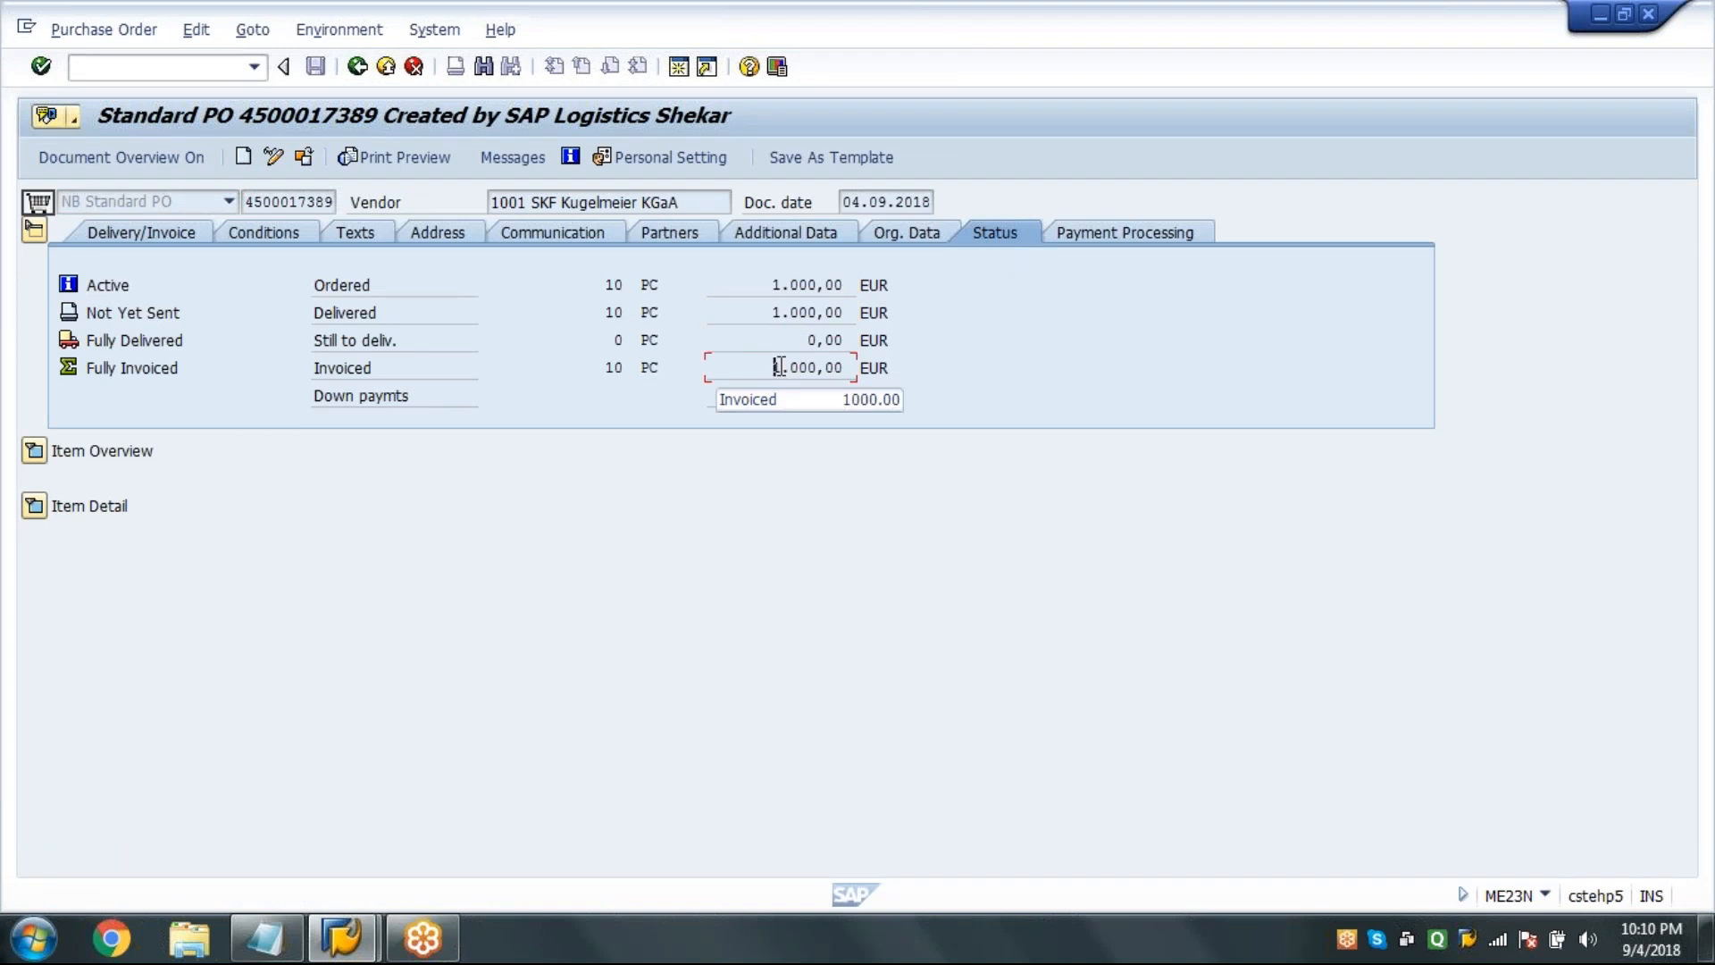
Open MIRO in a new session and set invoice date 04.09.2018 and tax code 0I (Input tax 0%).
left_click(686, 70)
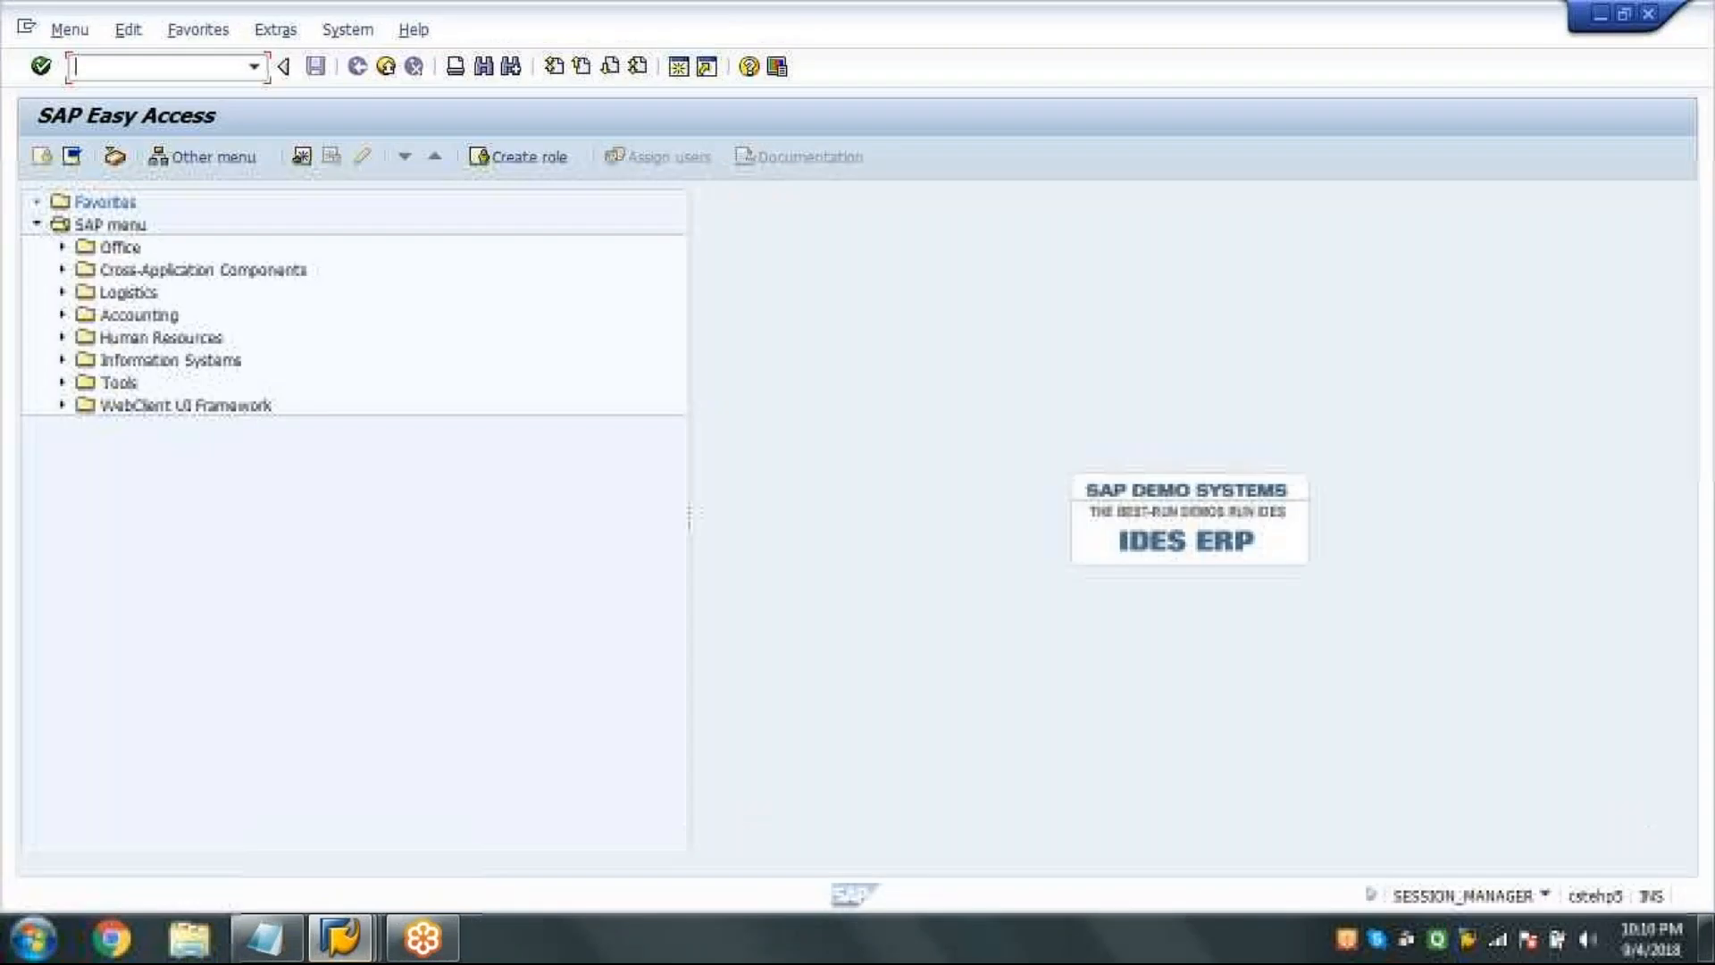
type("MIRO")
key("Return")
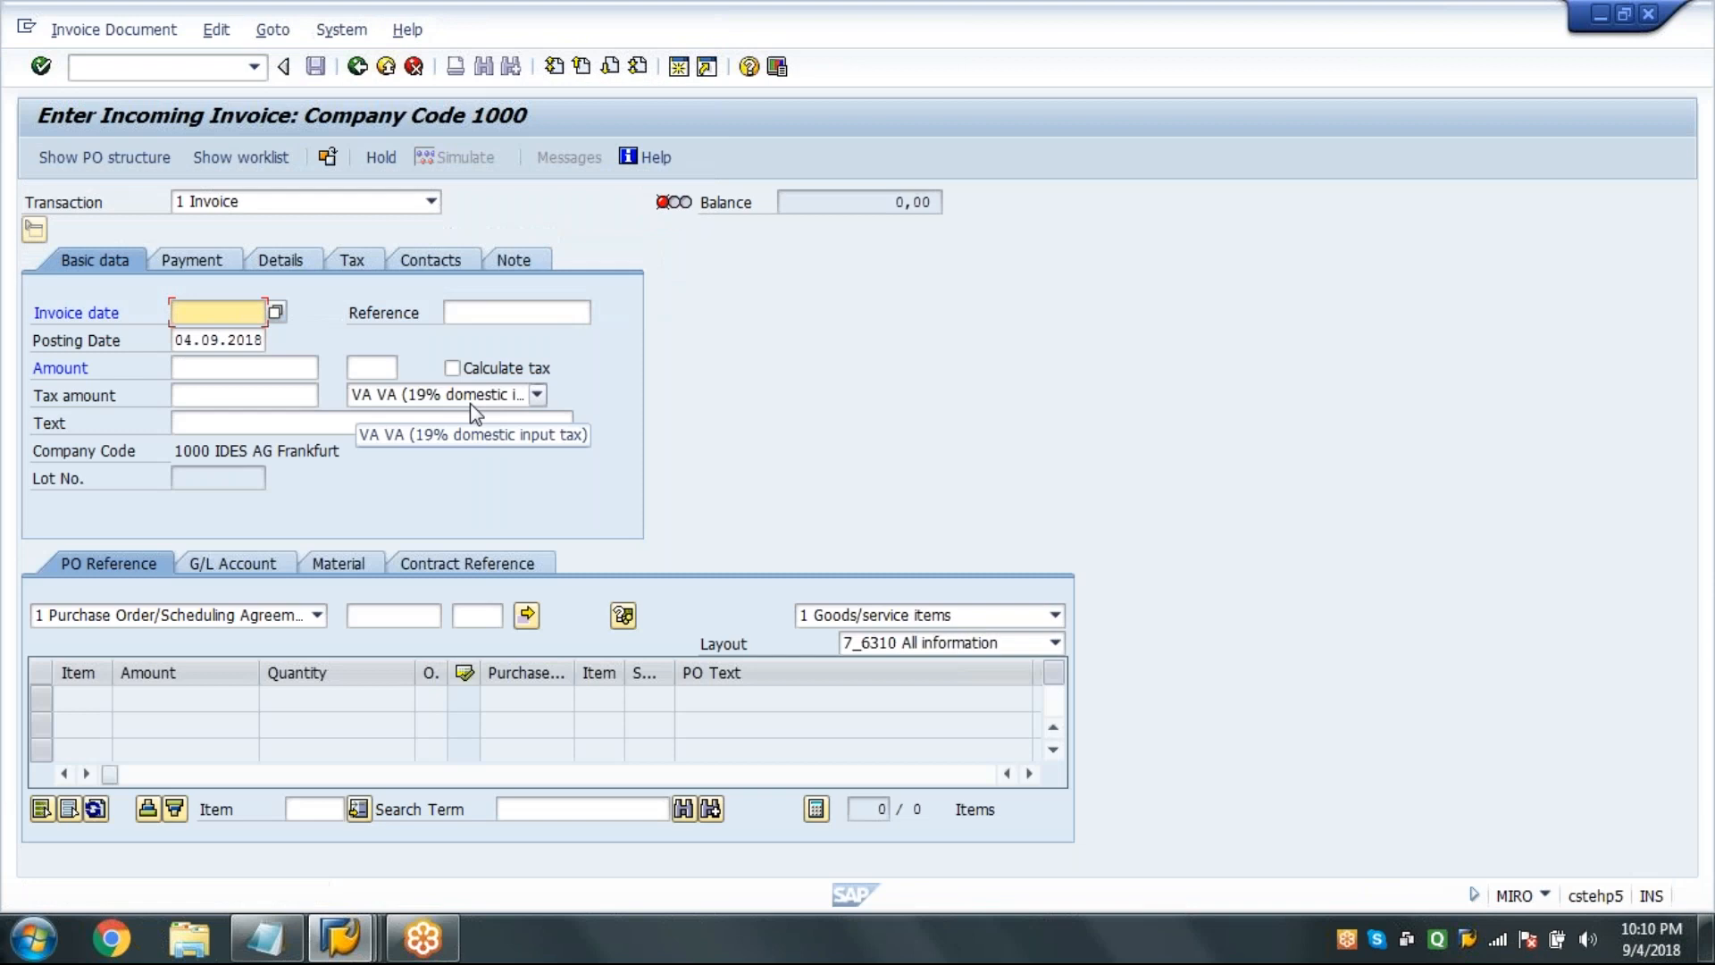
left_click(233, 312)
key("Down")
key("Return")
left_click(537, 394)
left_click(389, 413)
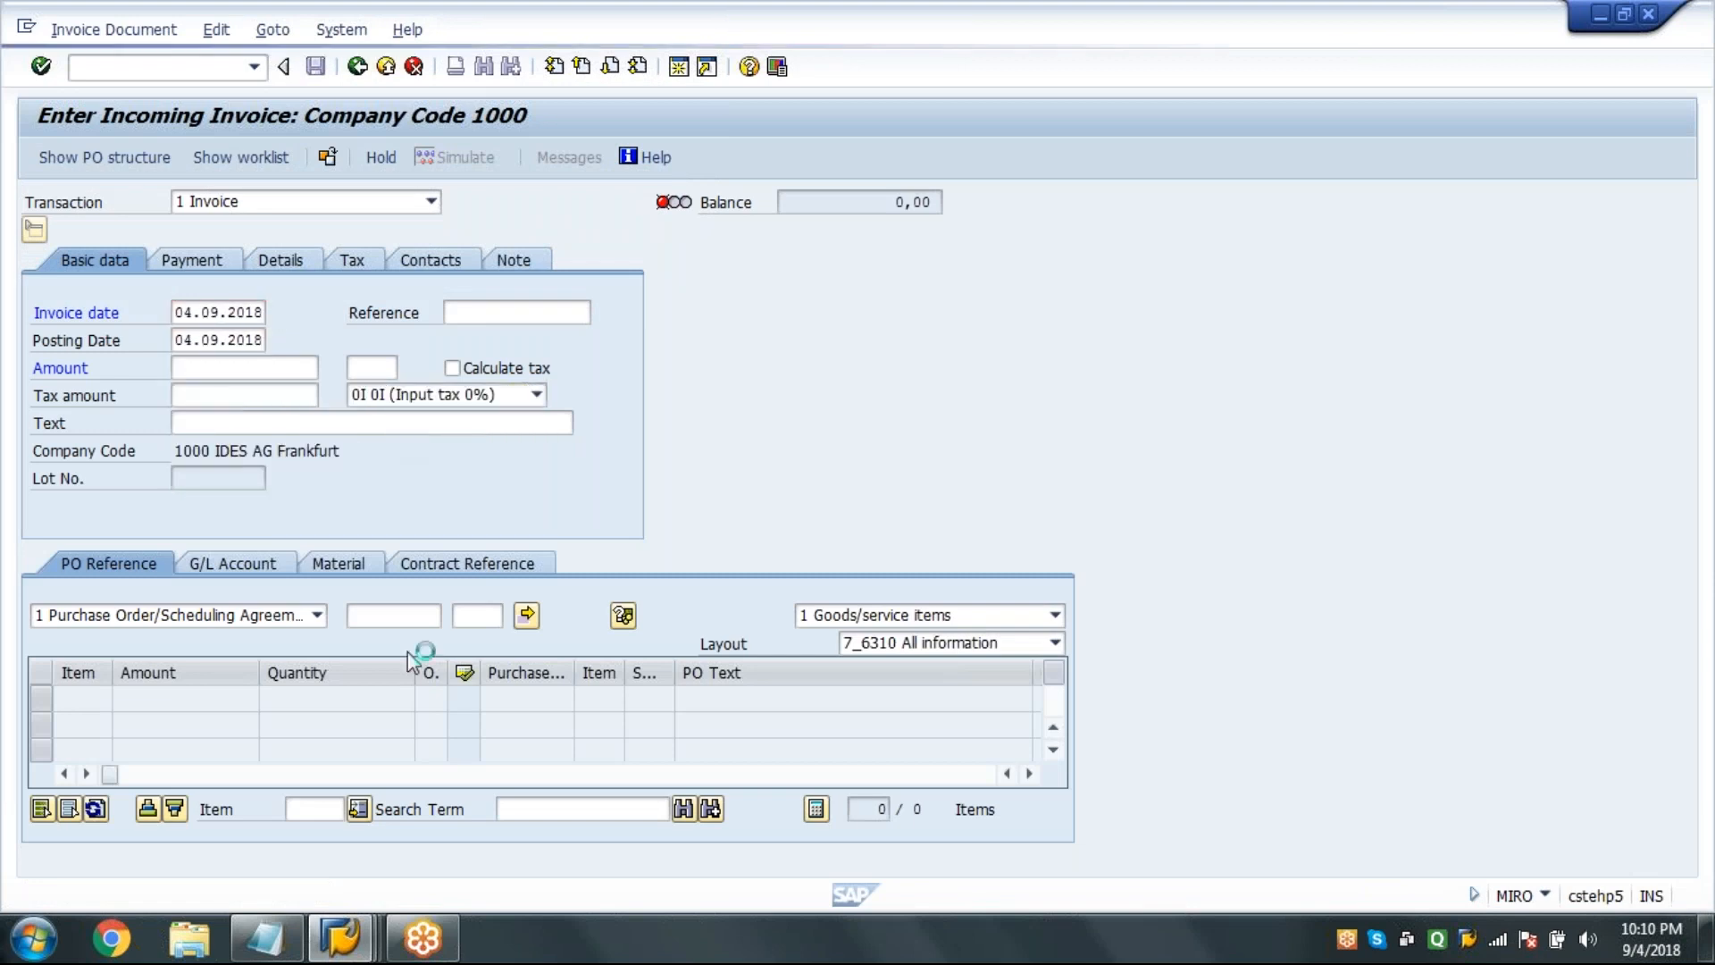
Reference the same purchase order and set the transaction type to Subsequent debit.
left_click(390, 617)
left_click(389, 642)
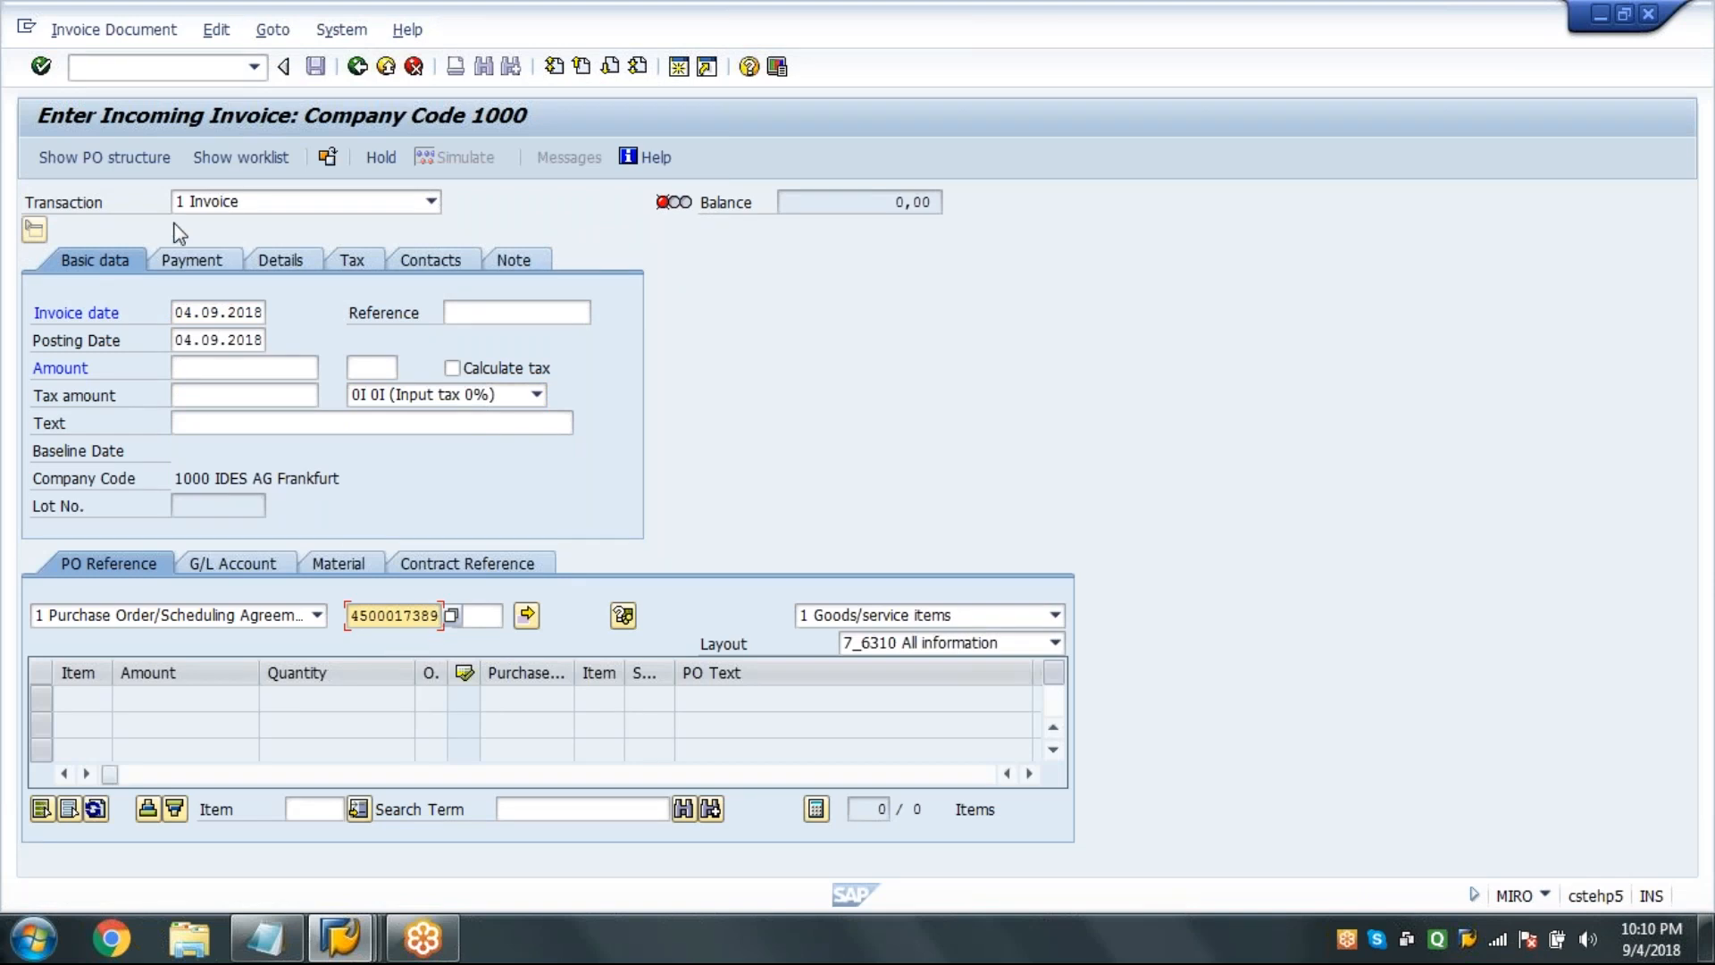
left_click(365, 207)
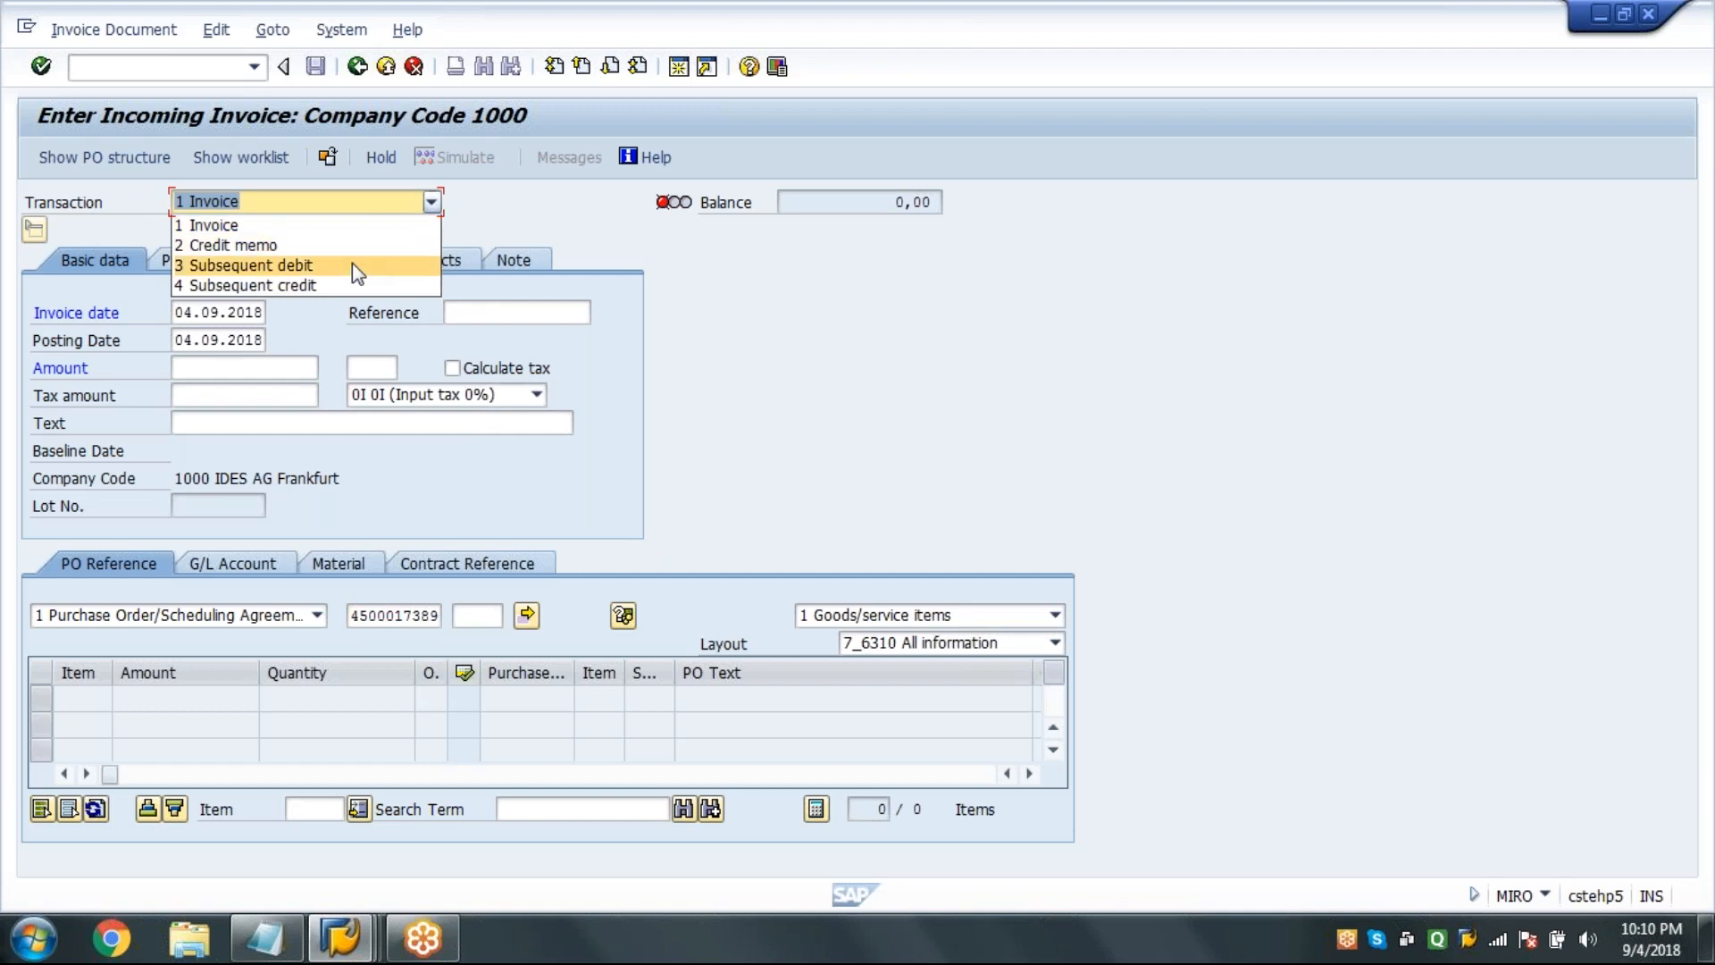
left_click(278, 268)
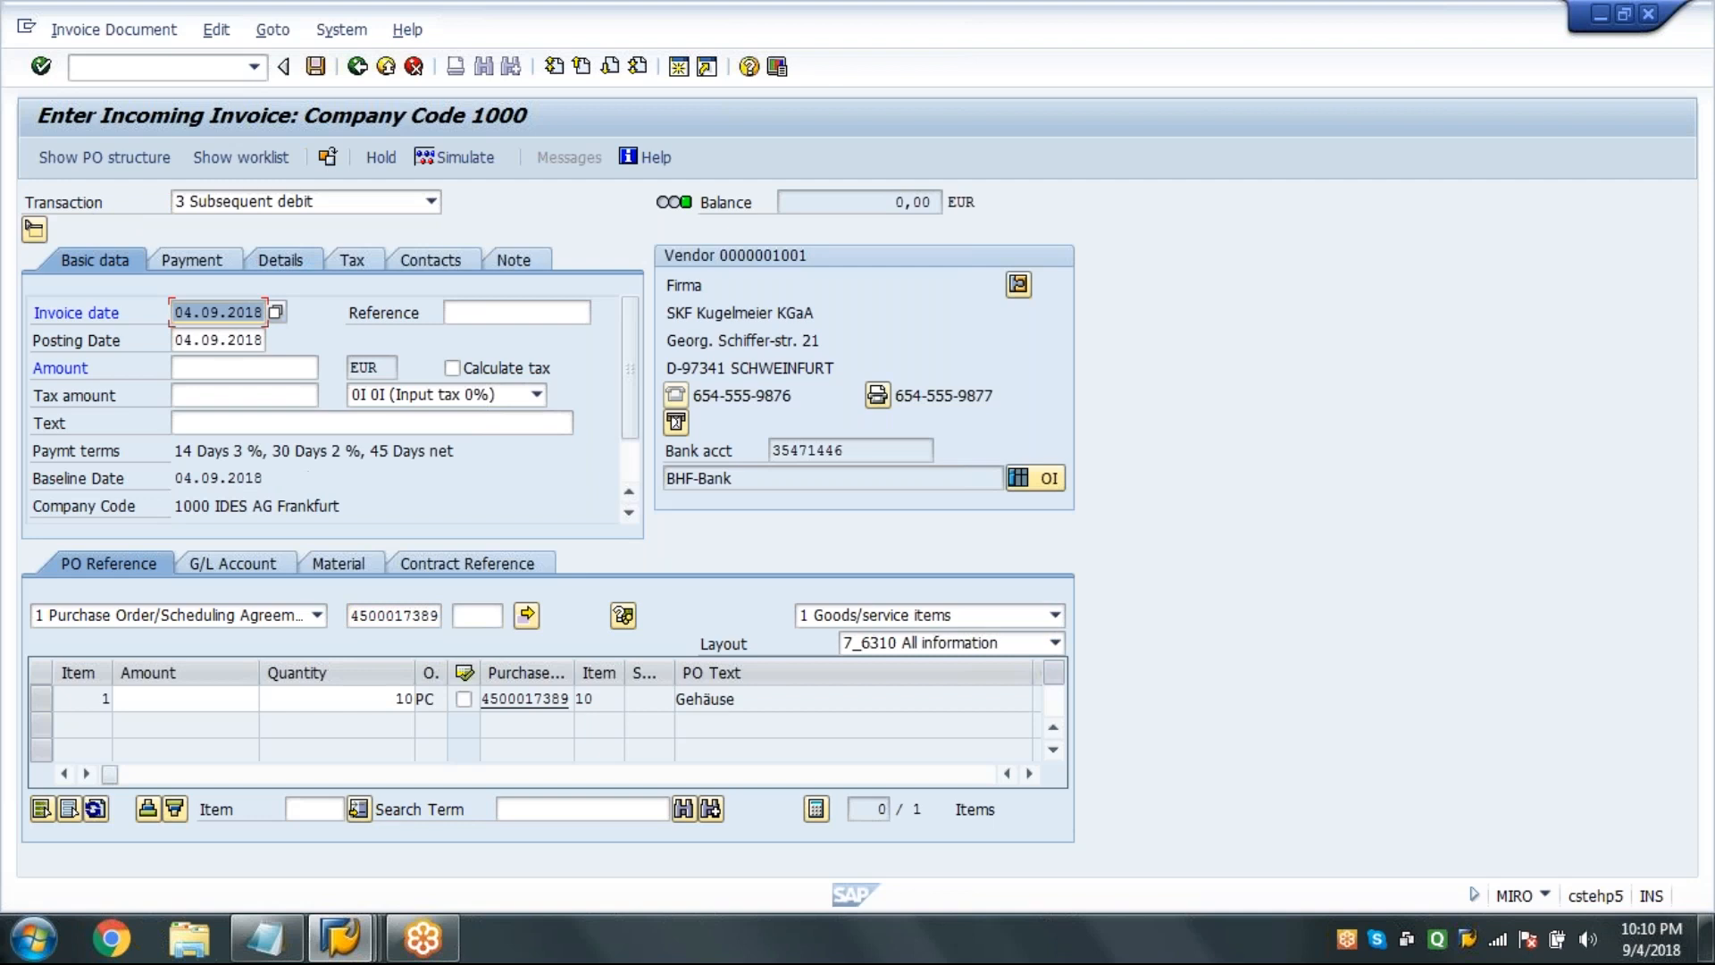
Enter 100 as both the item amount and the invoice amount, and post the subsequent debit.
left_click(193, 693)
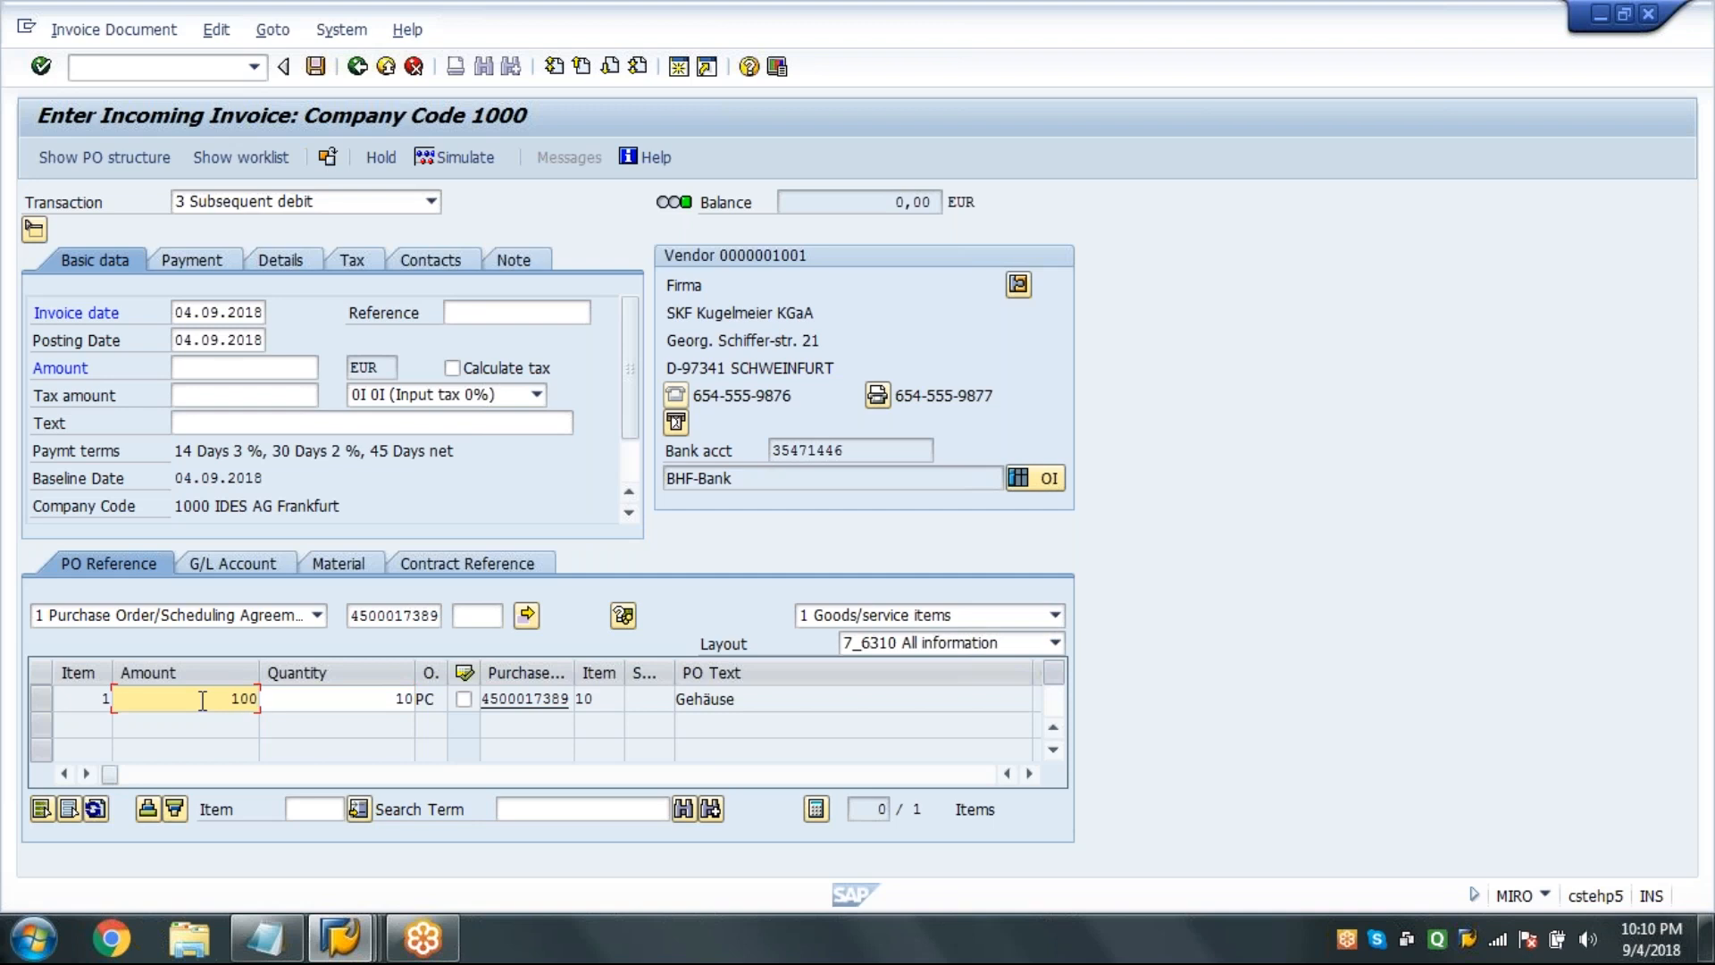
left_click(294, 378)
type("100")
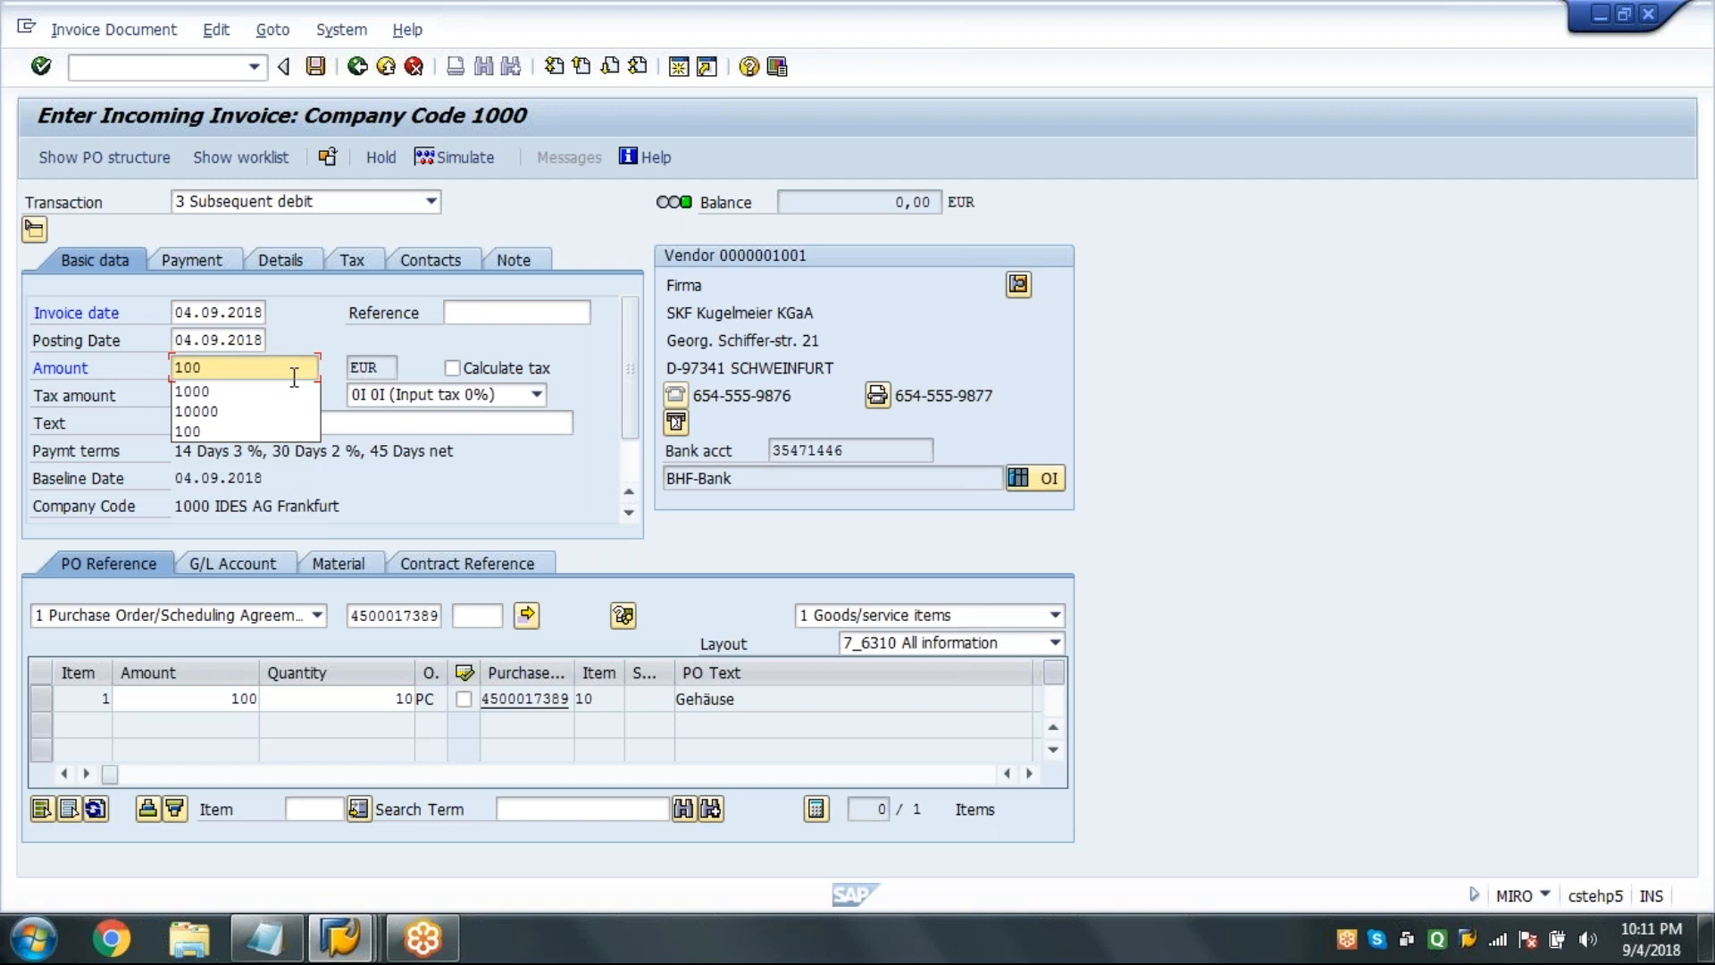
key("Return")
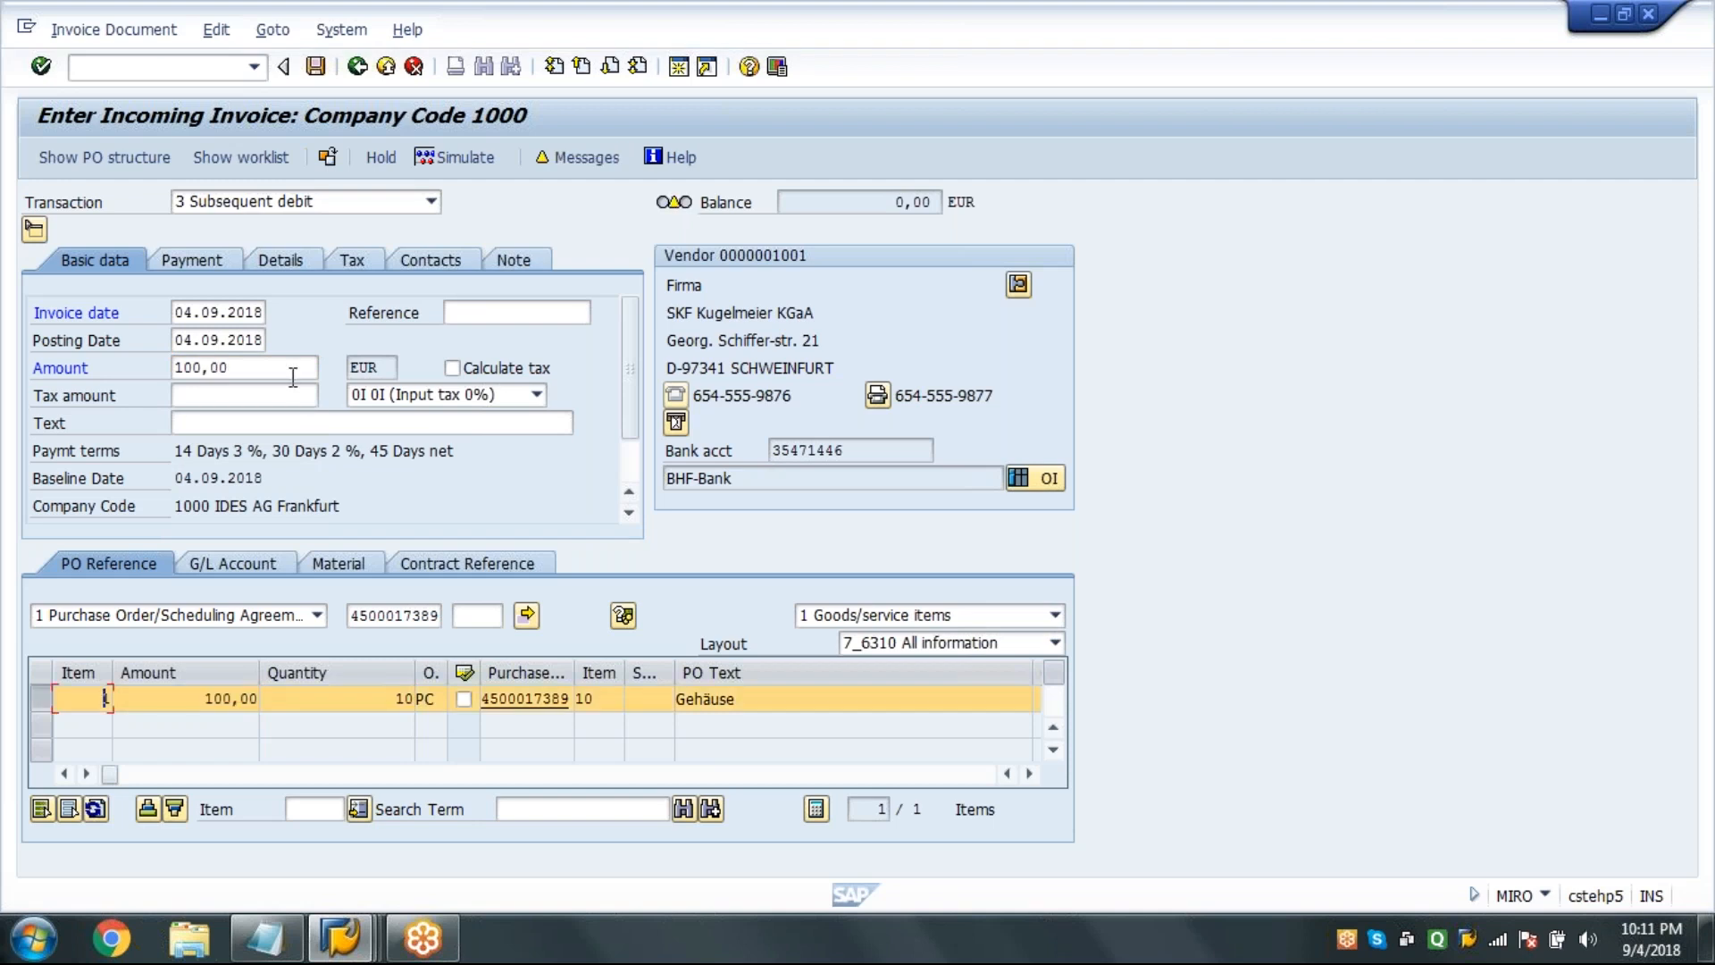
left_click(297, 367)
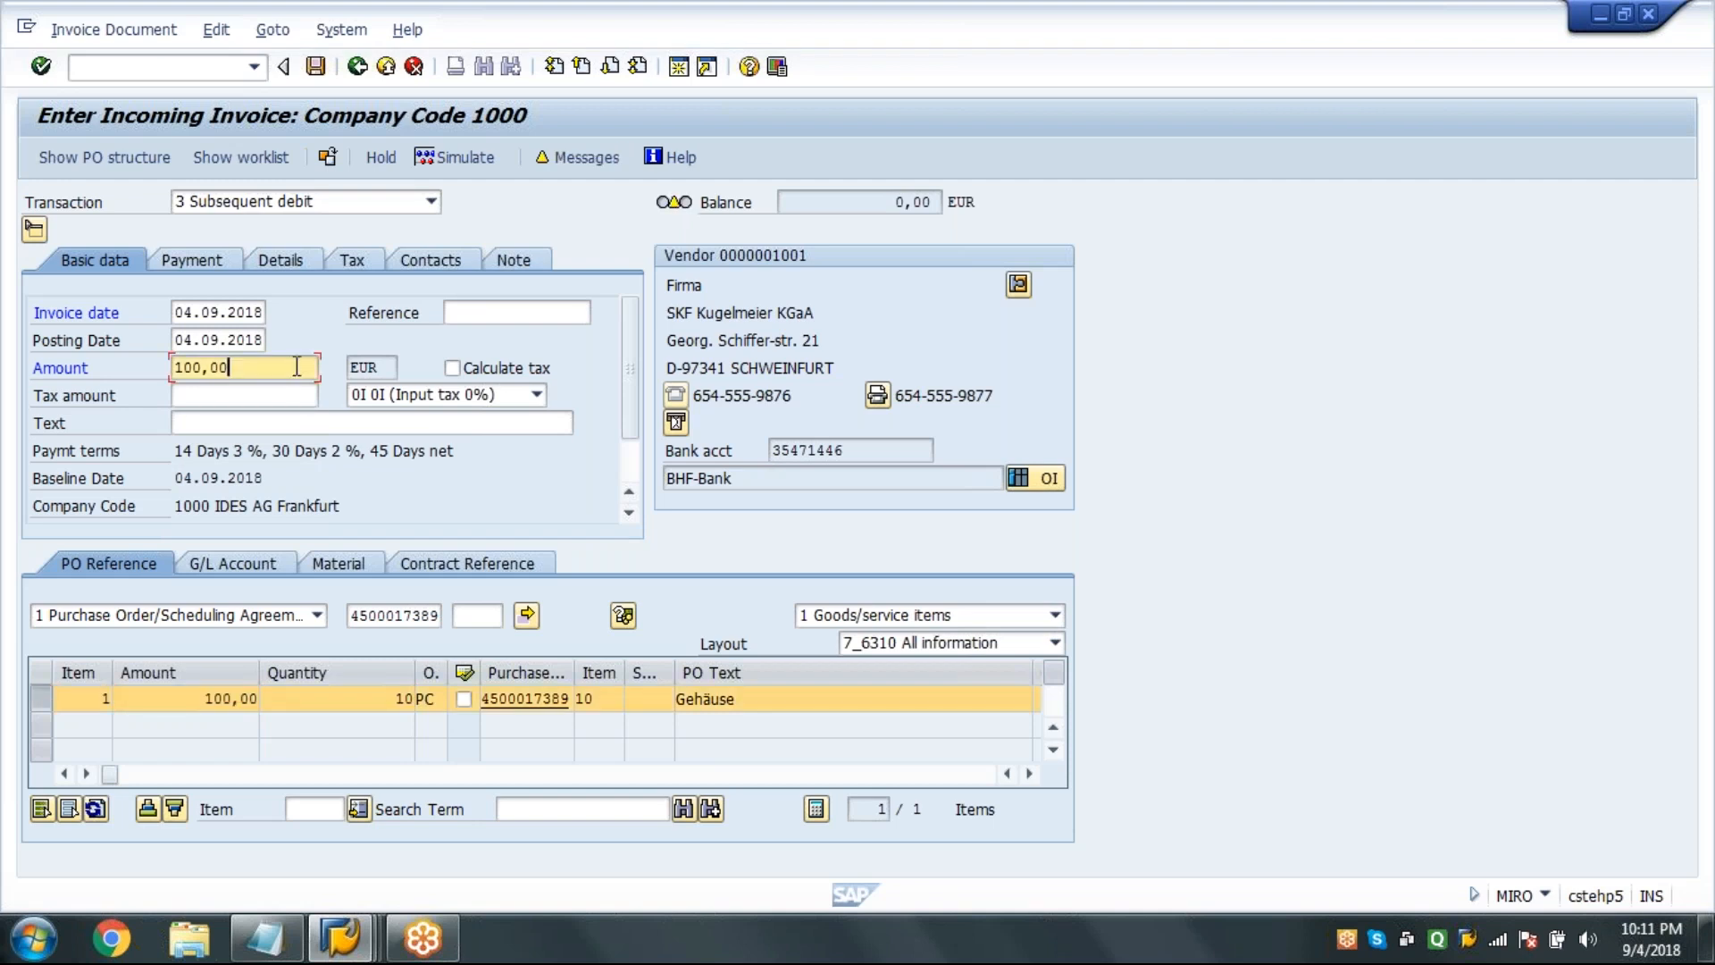
left_click(317, 70)
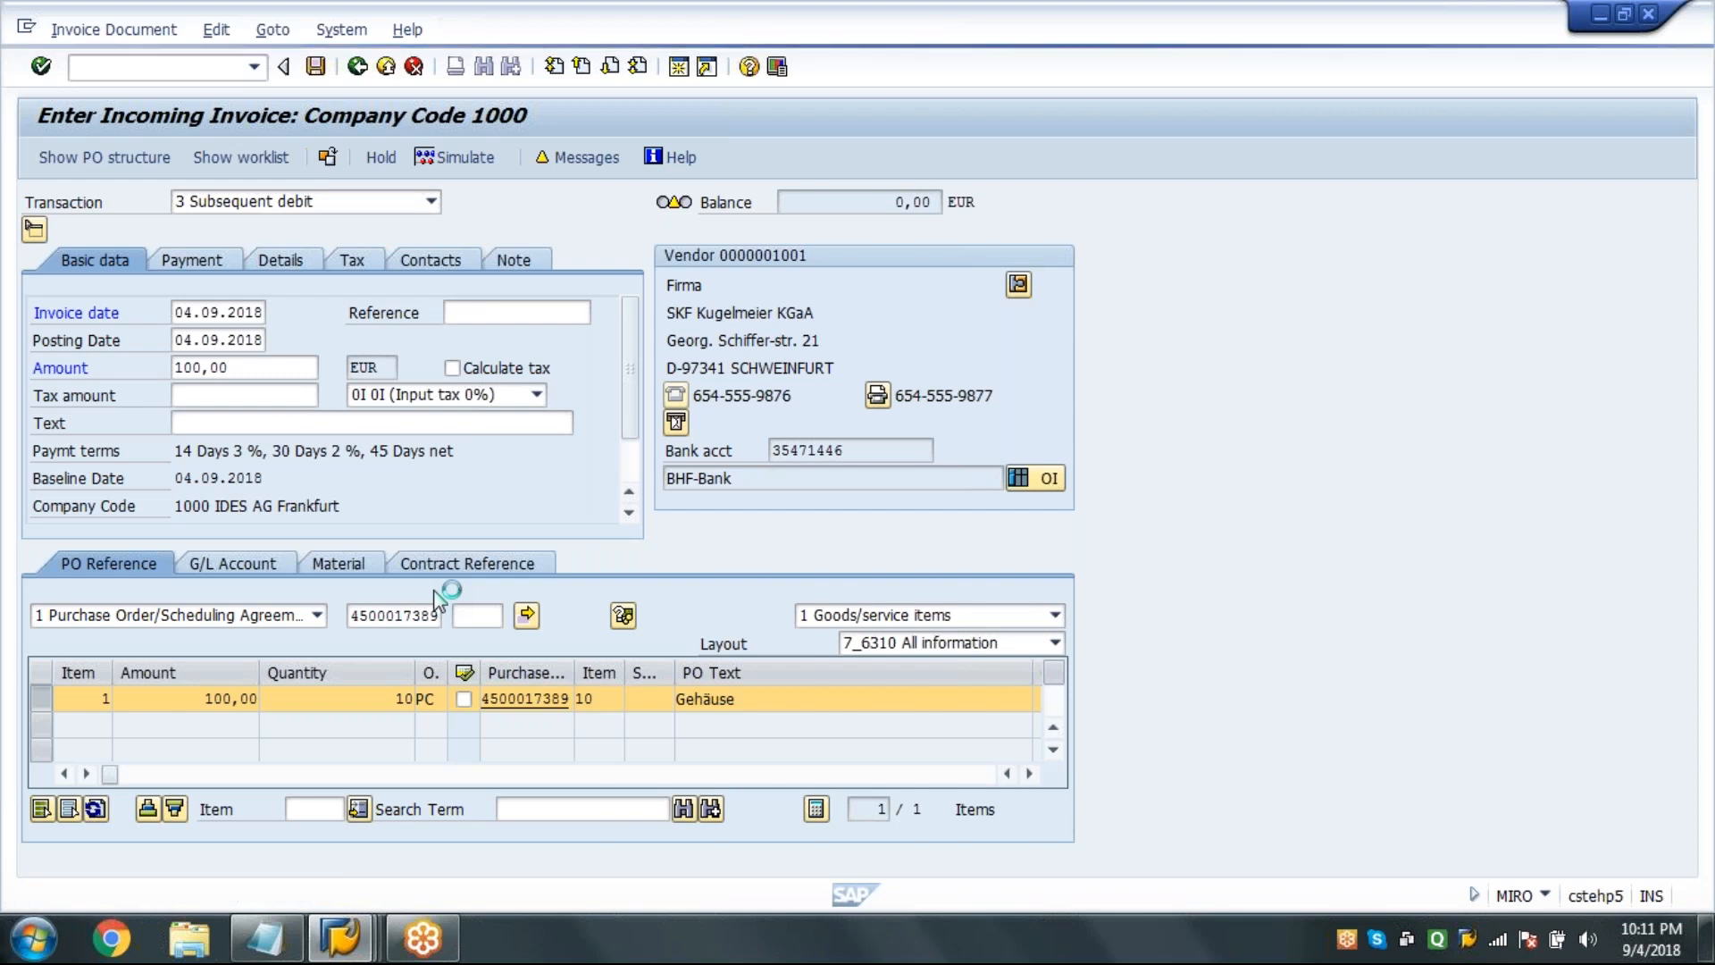
Switch to the session displaying the purchase order and reload the order to check its invoiced amount.
left_click(358, 950)
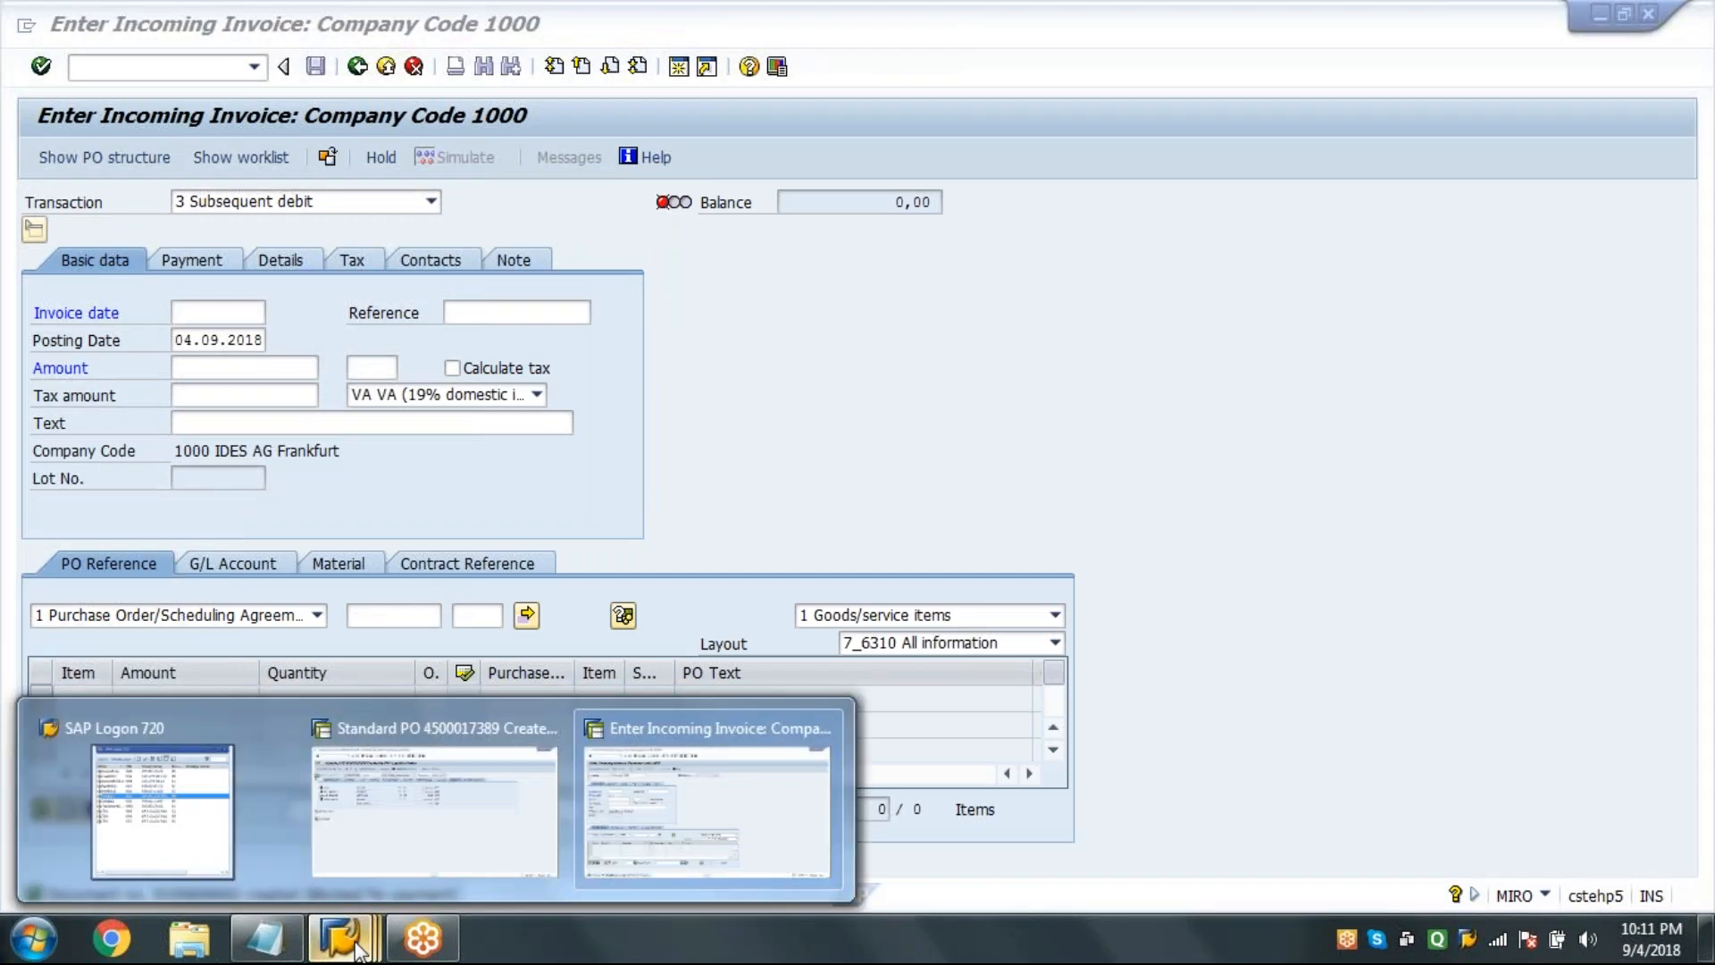
left_click(434, 804)
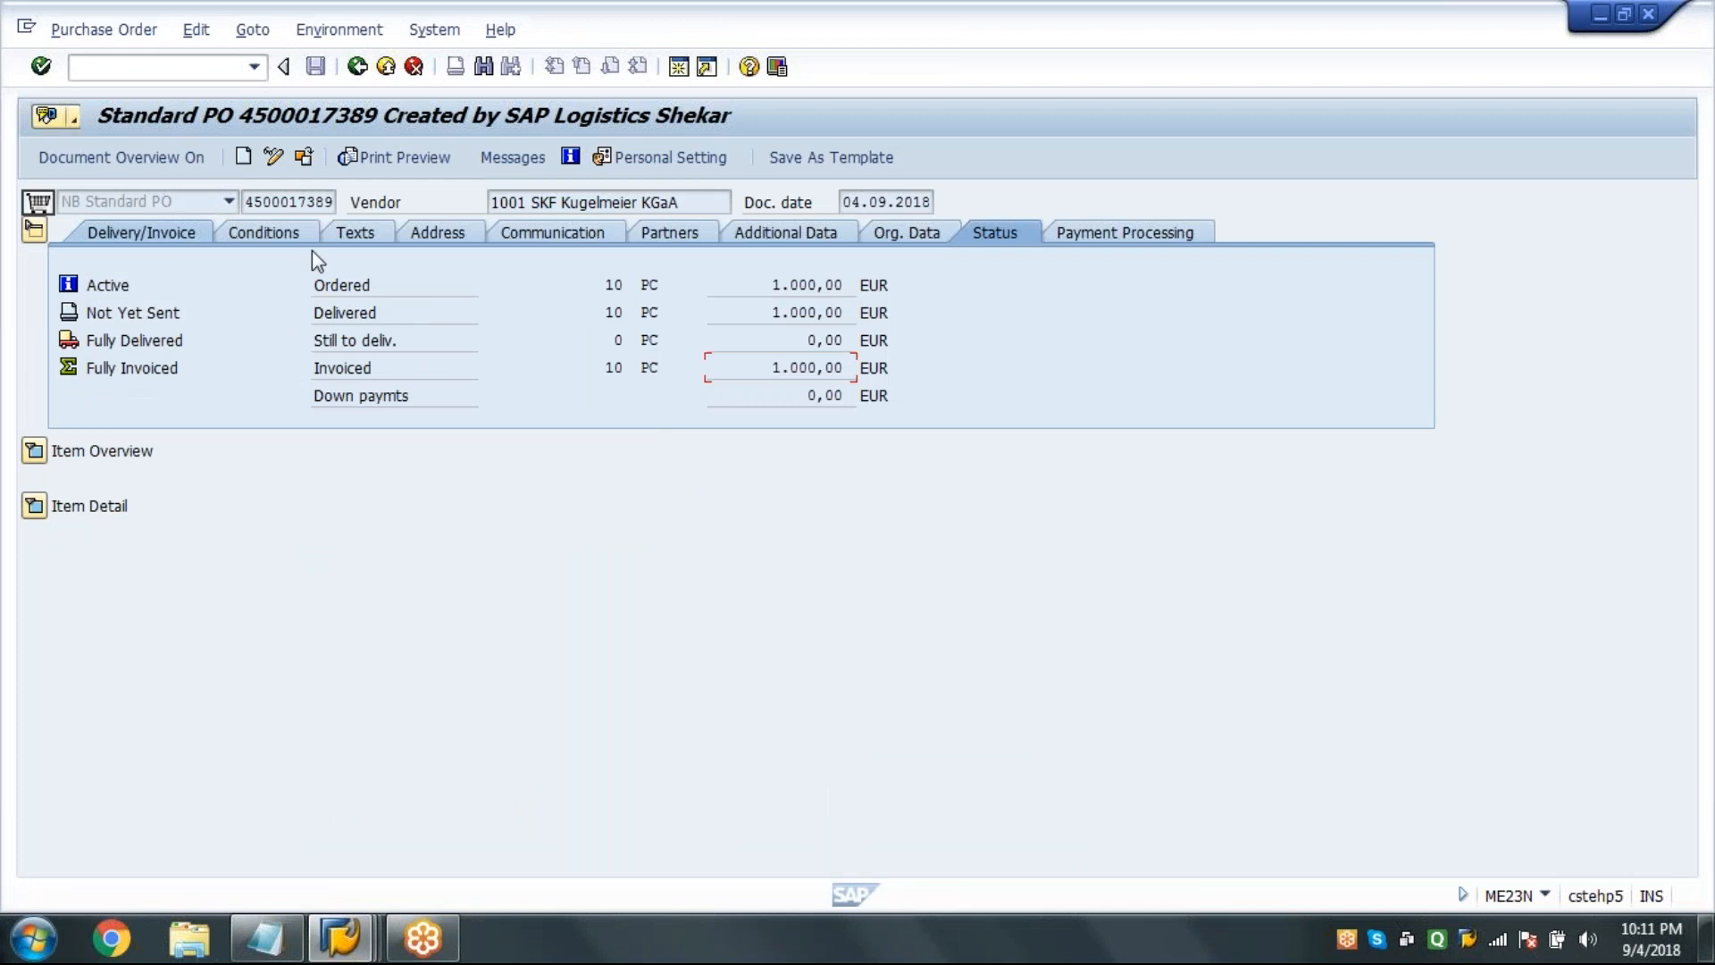
left_click(303, 157)
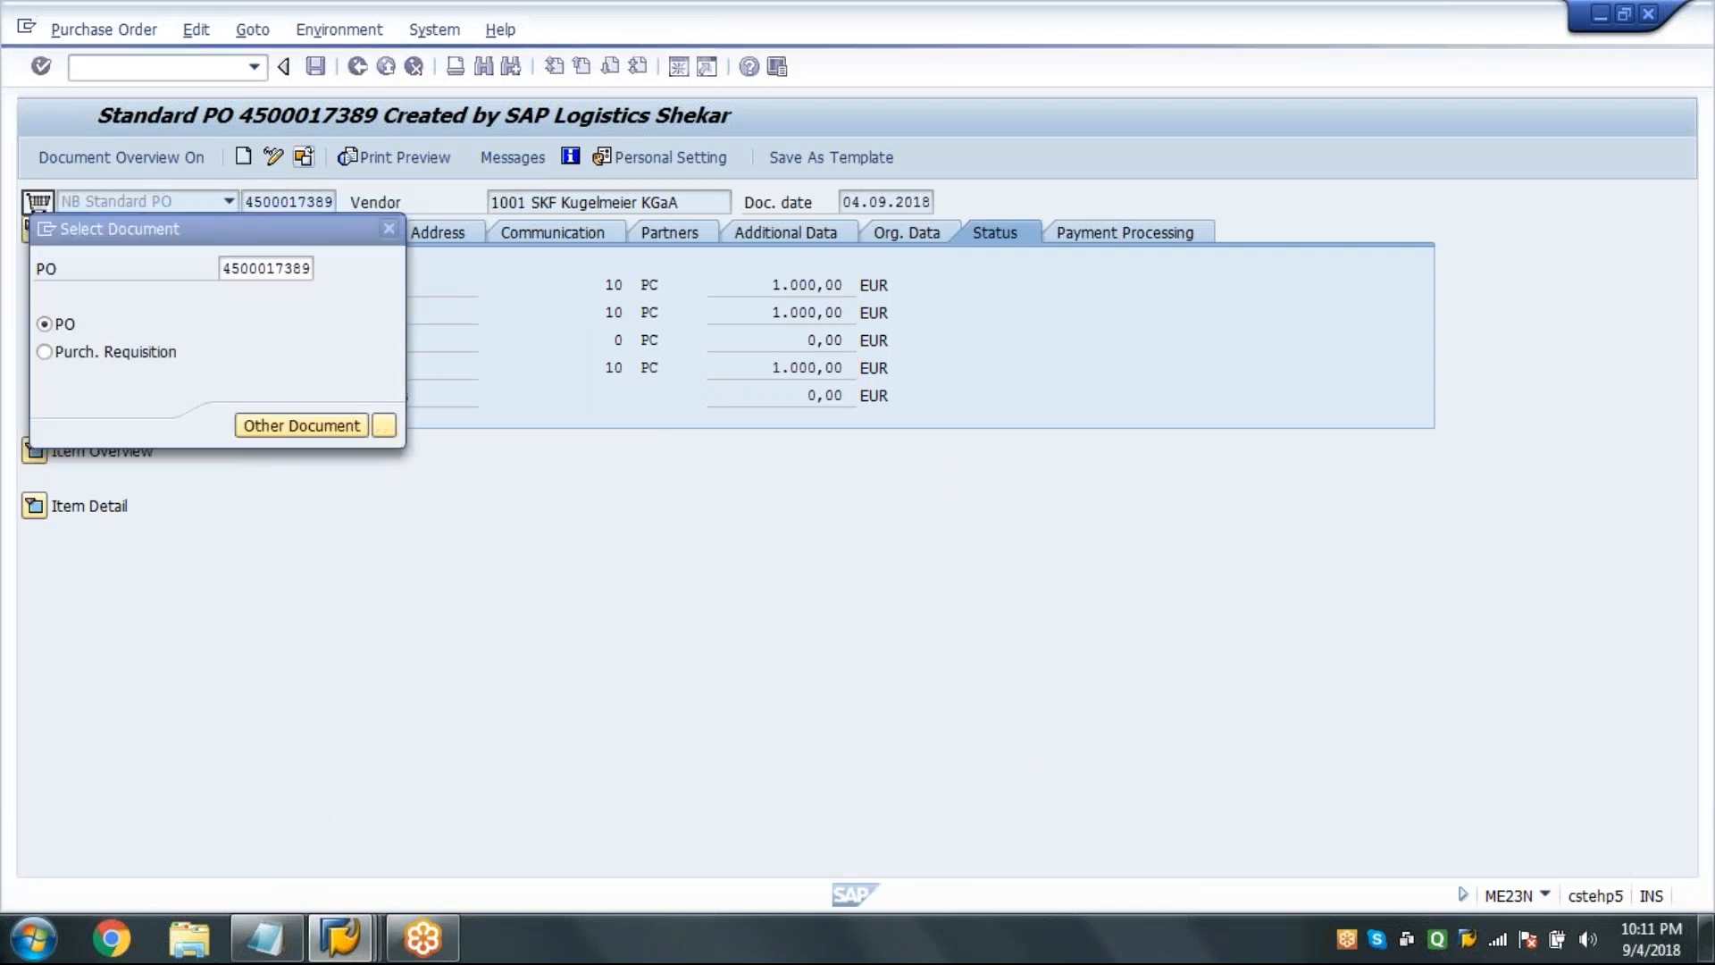
key("Return")
left_click(304, 158)
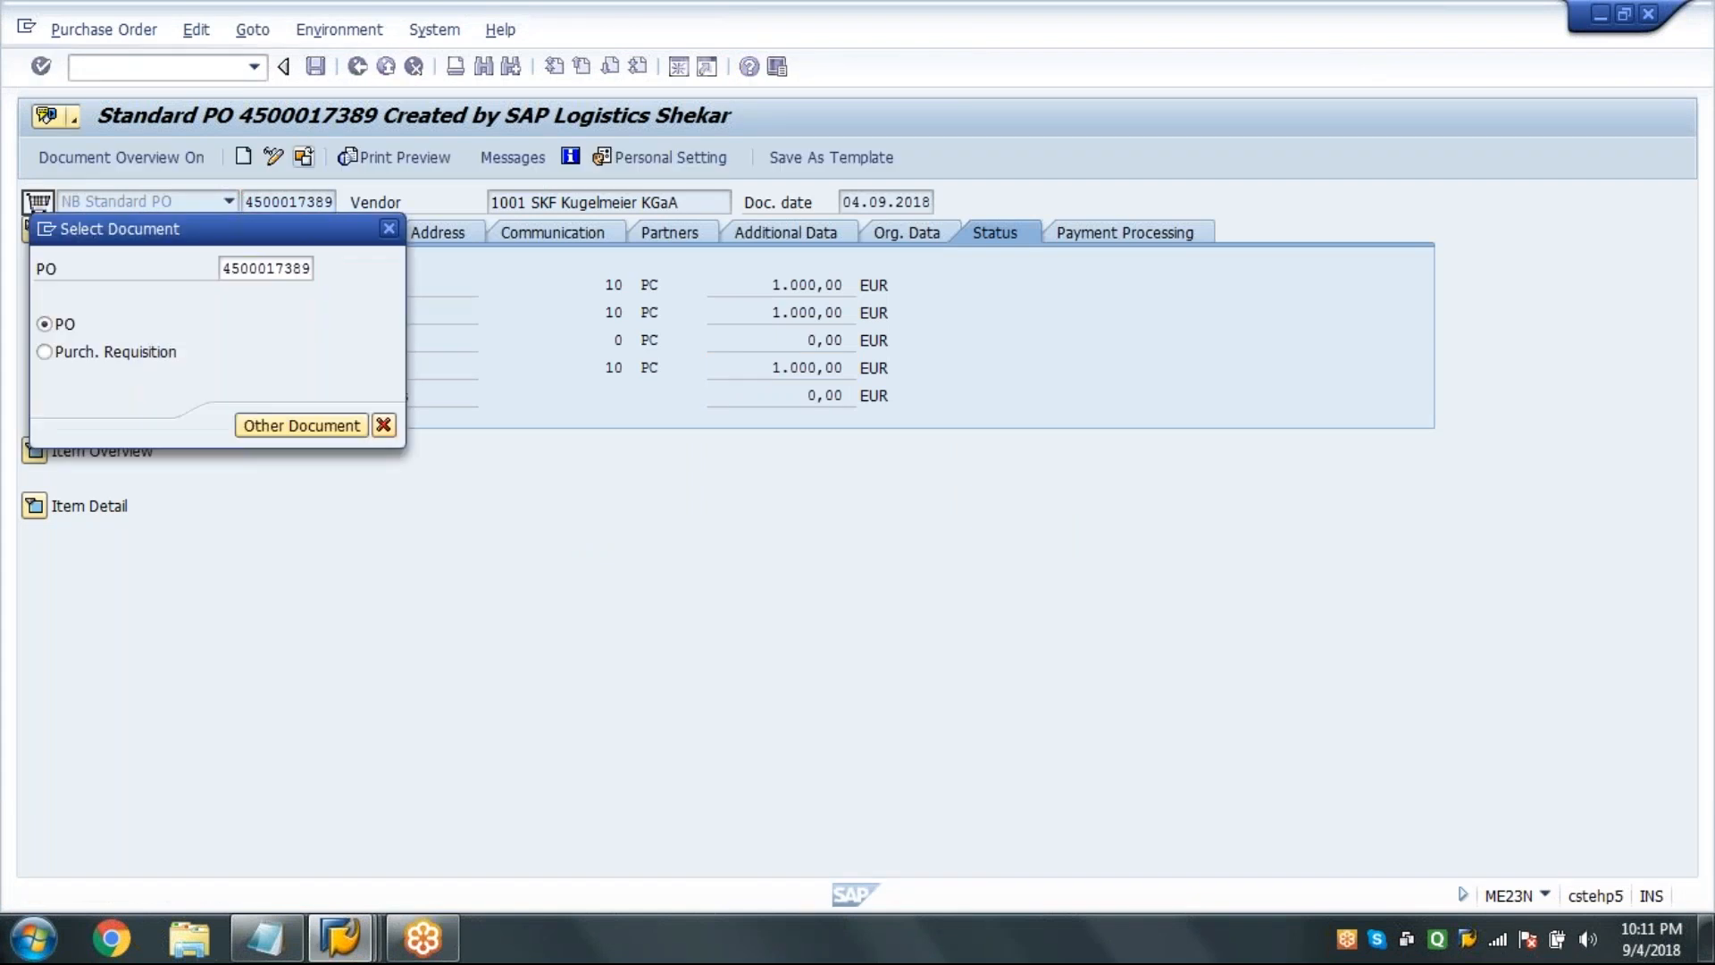
key("Return")
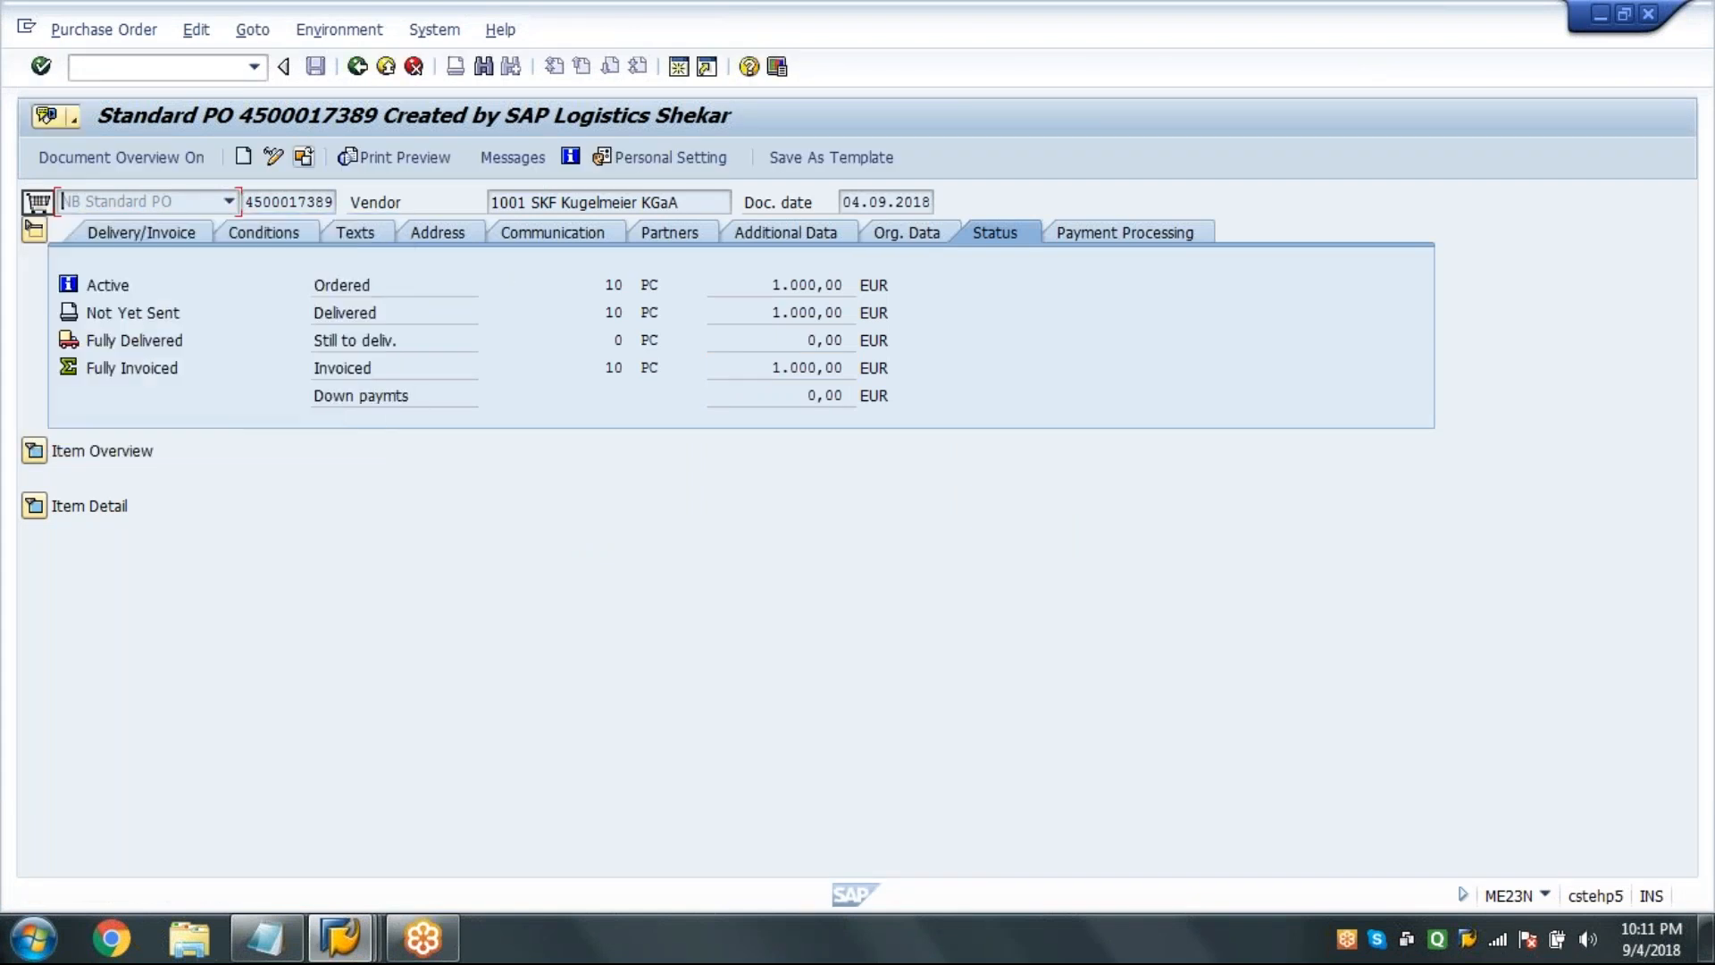
Restart transaction ME23N and reload the purchase order, dismissing the express message, to check the invoiced amount in its status.
left_click(356, 68)
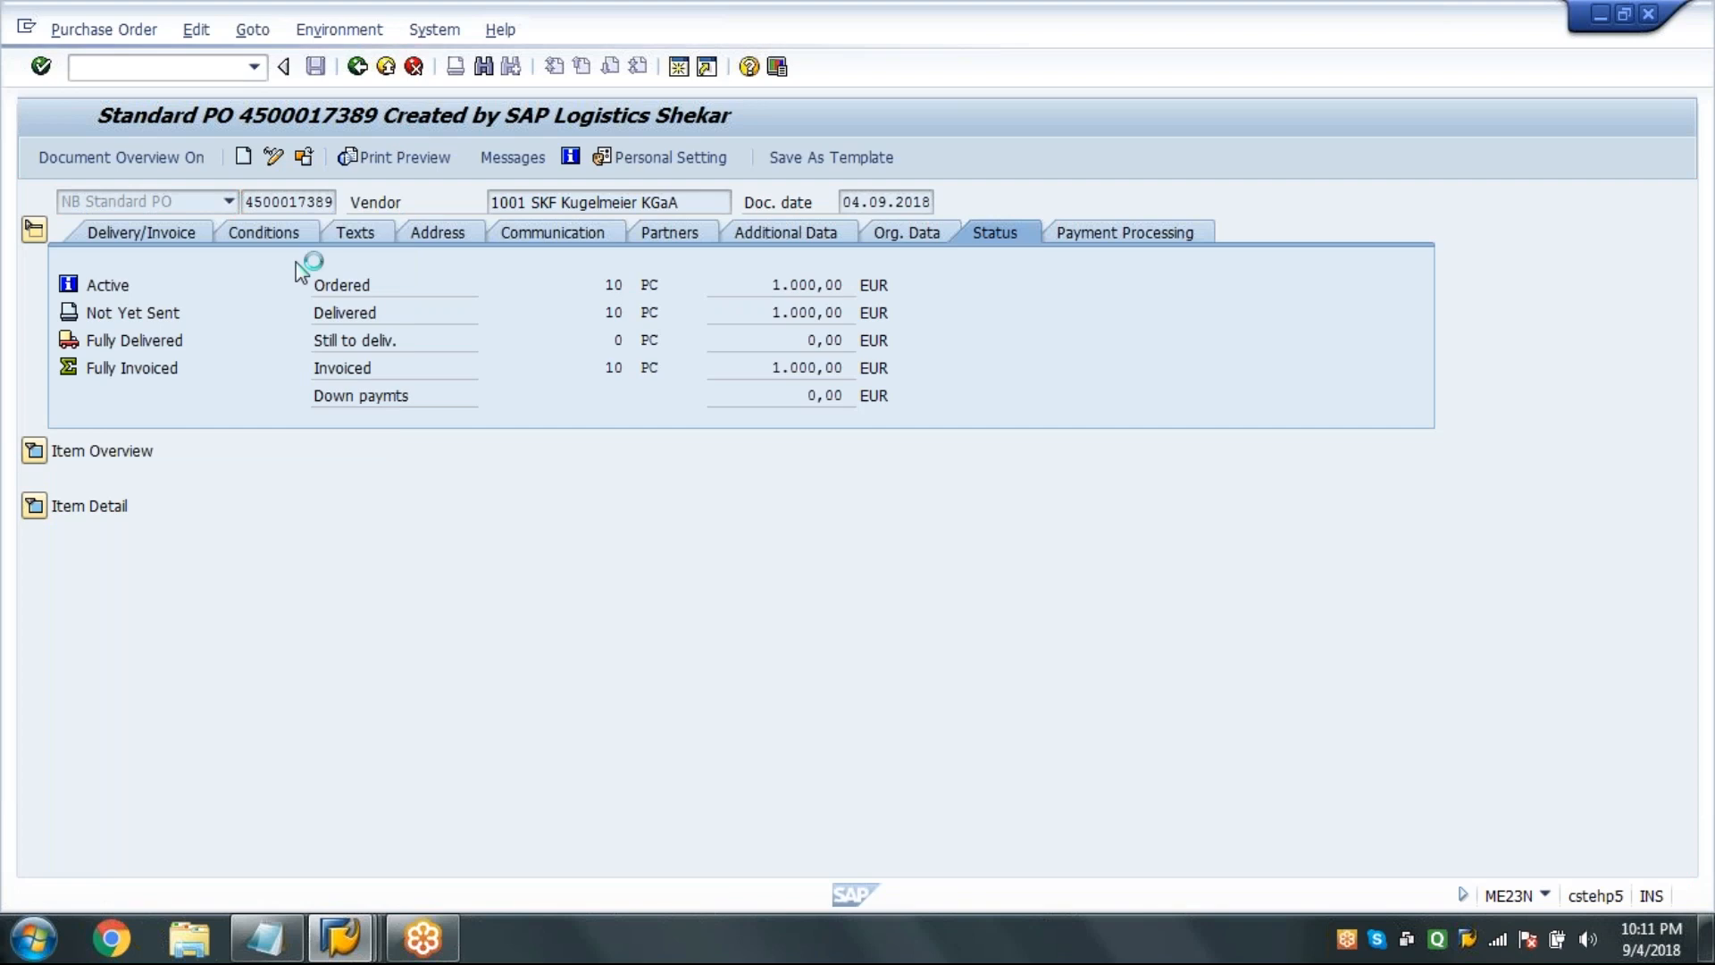
left_click(254, 68)
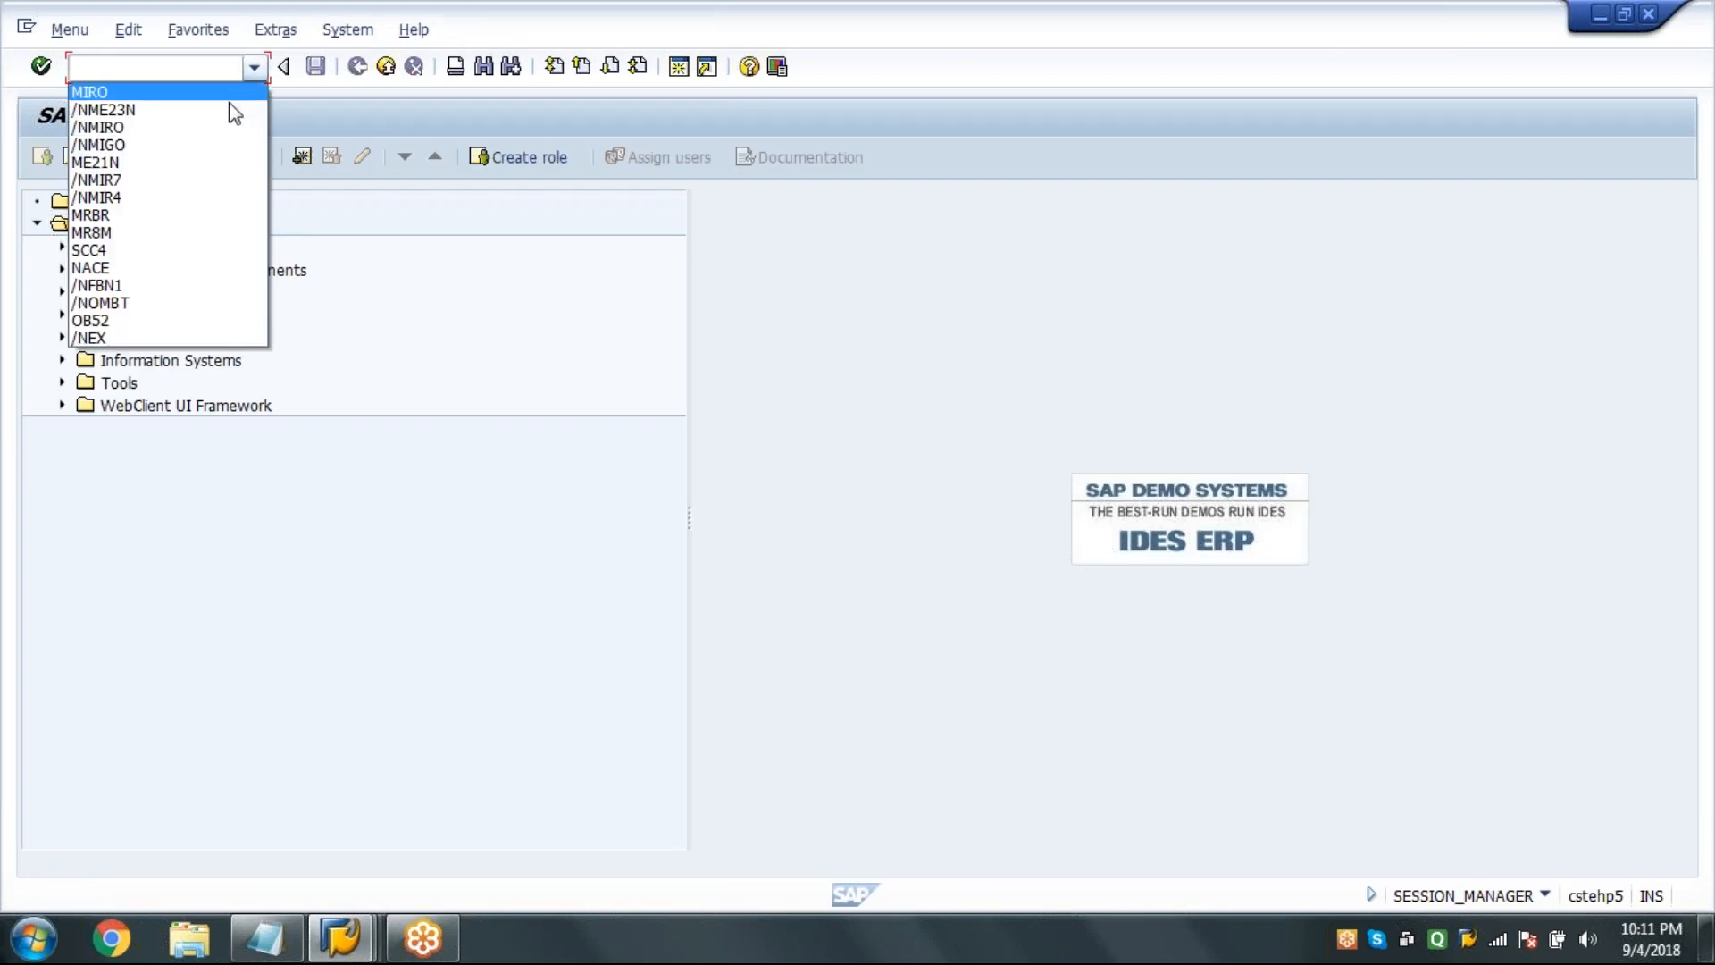
left_click(230, 105)
key("Return")
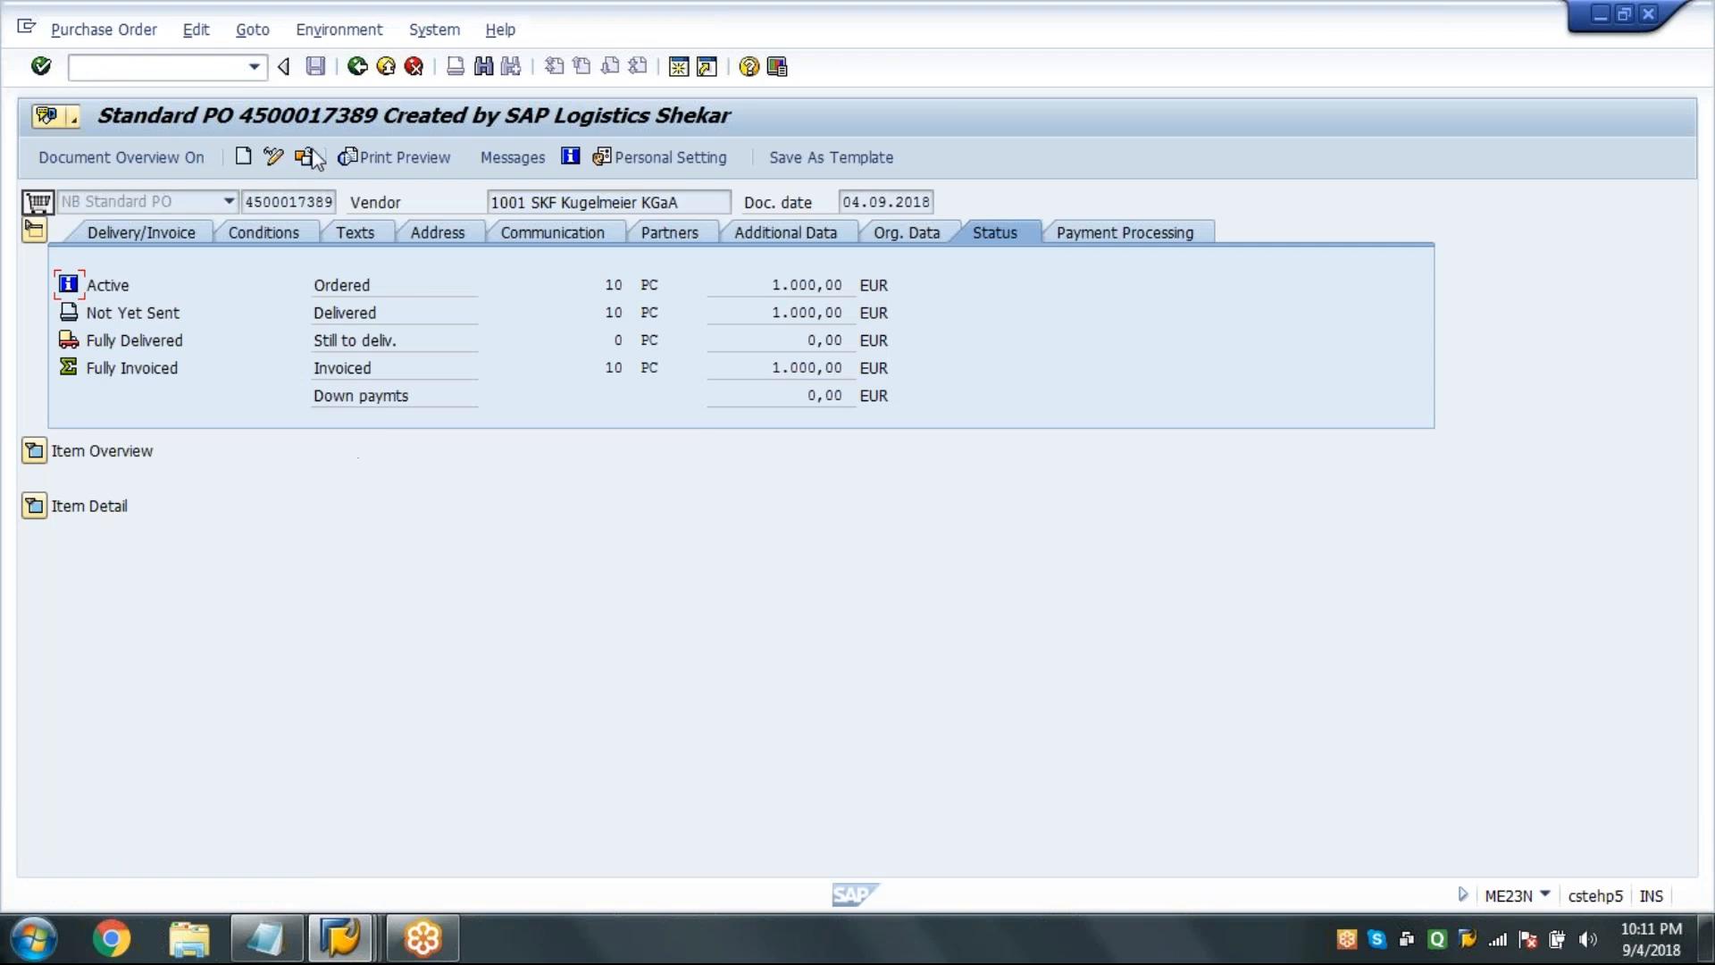
left_click(304, 157)
key("Return")
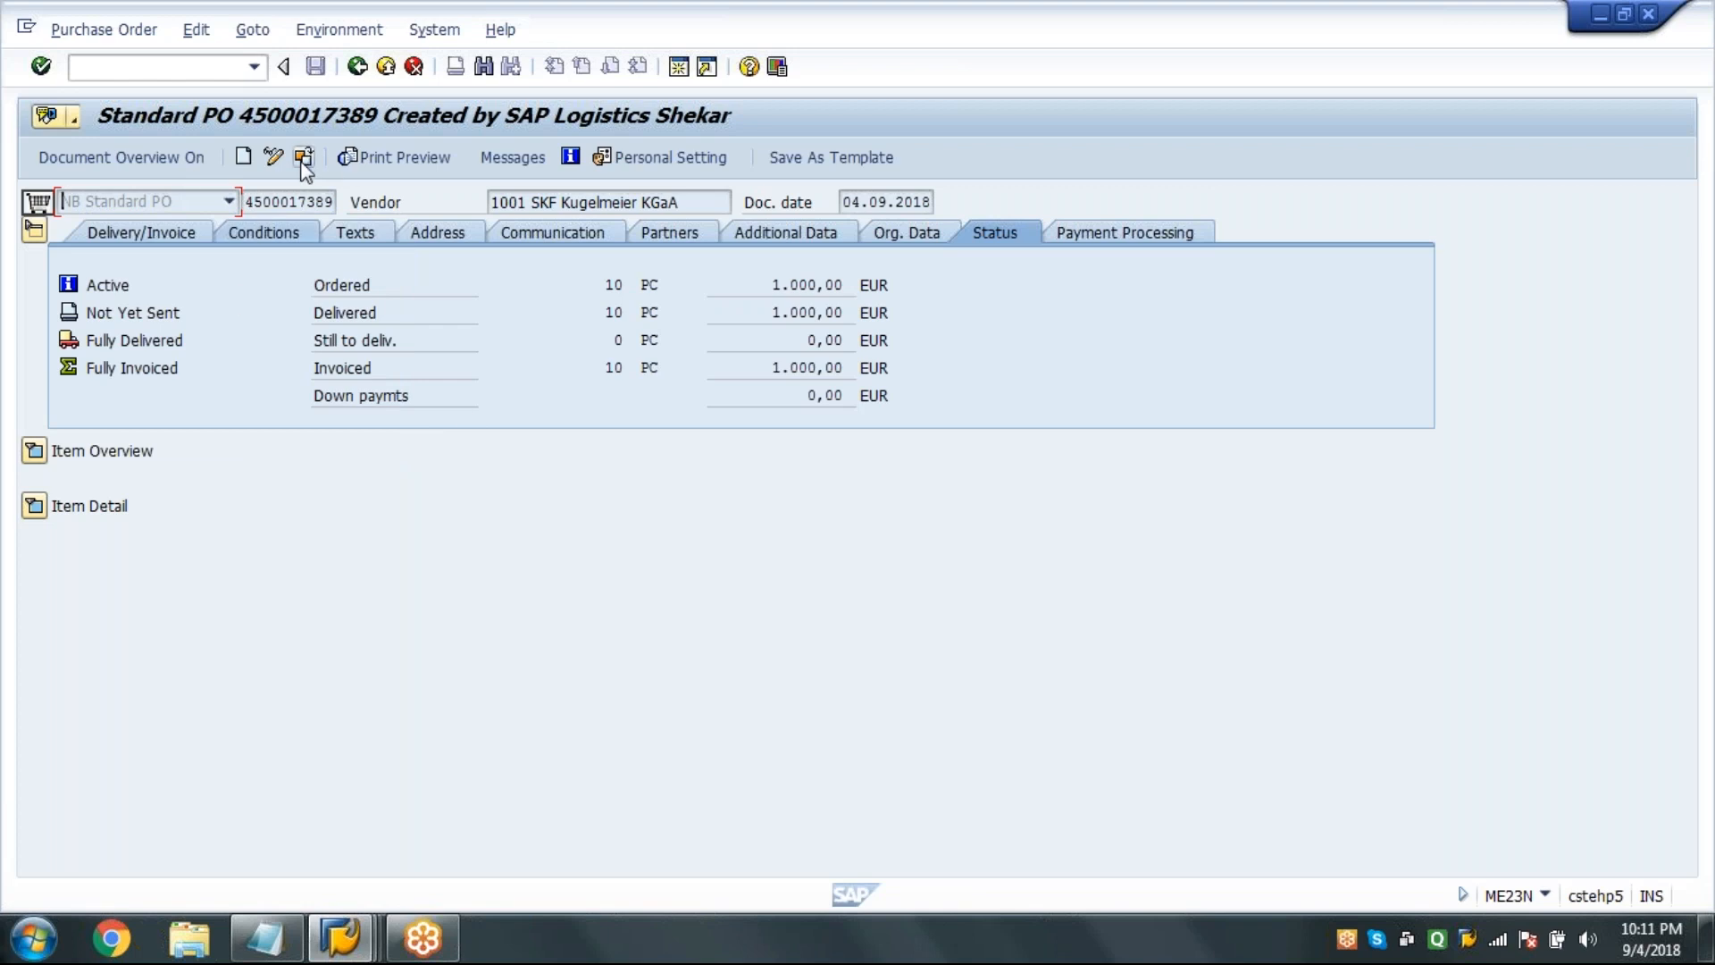
left_click(304, 158)
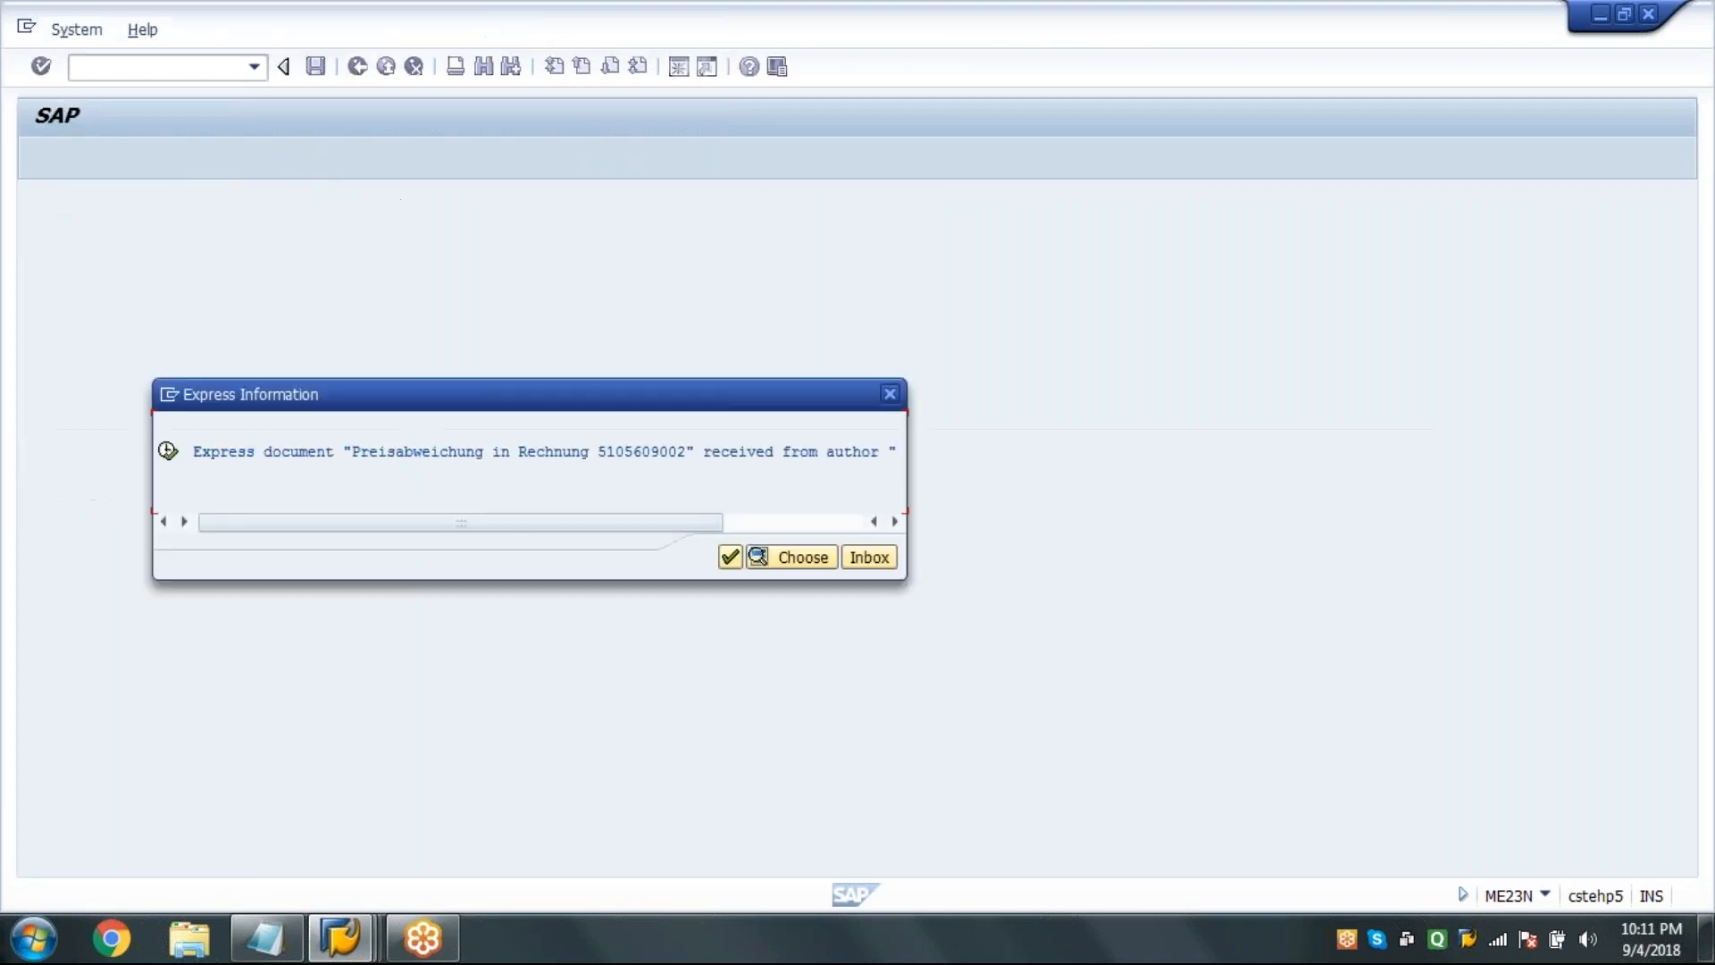
key("Return")
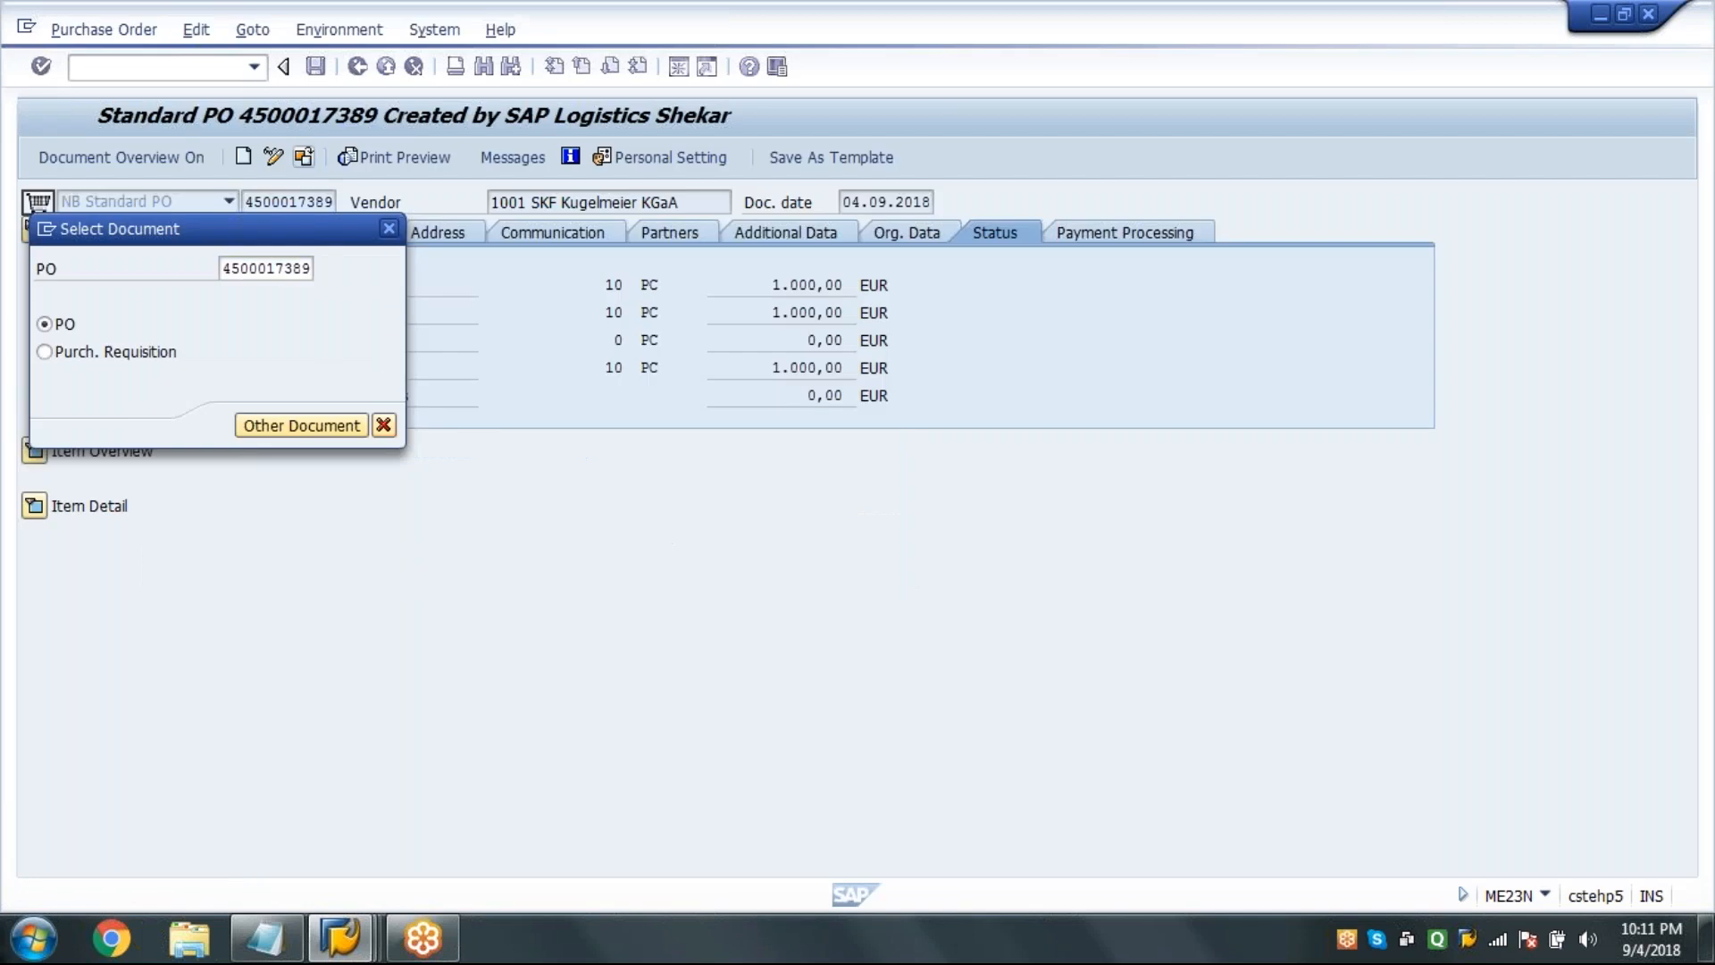
key("Return")
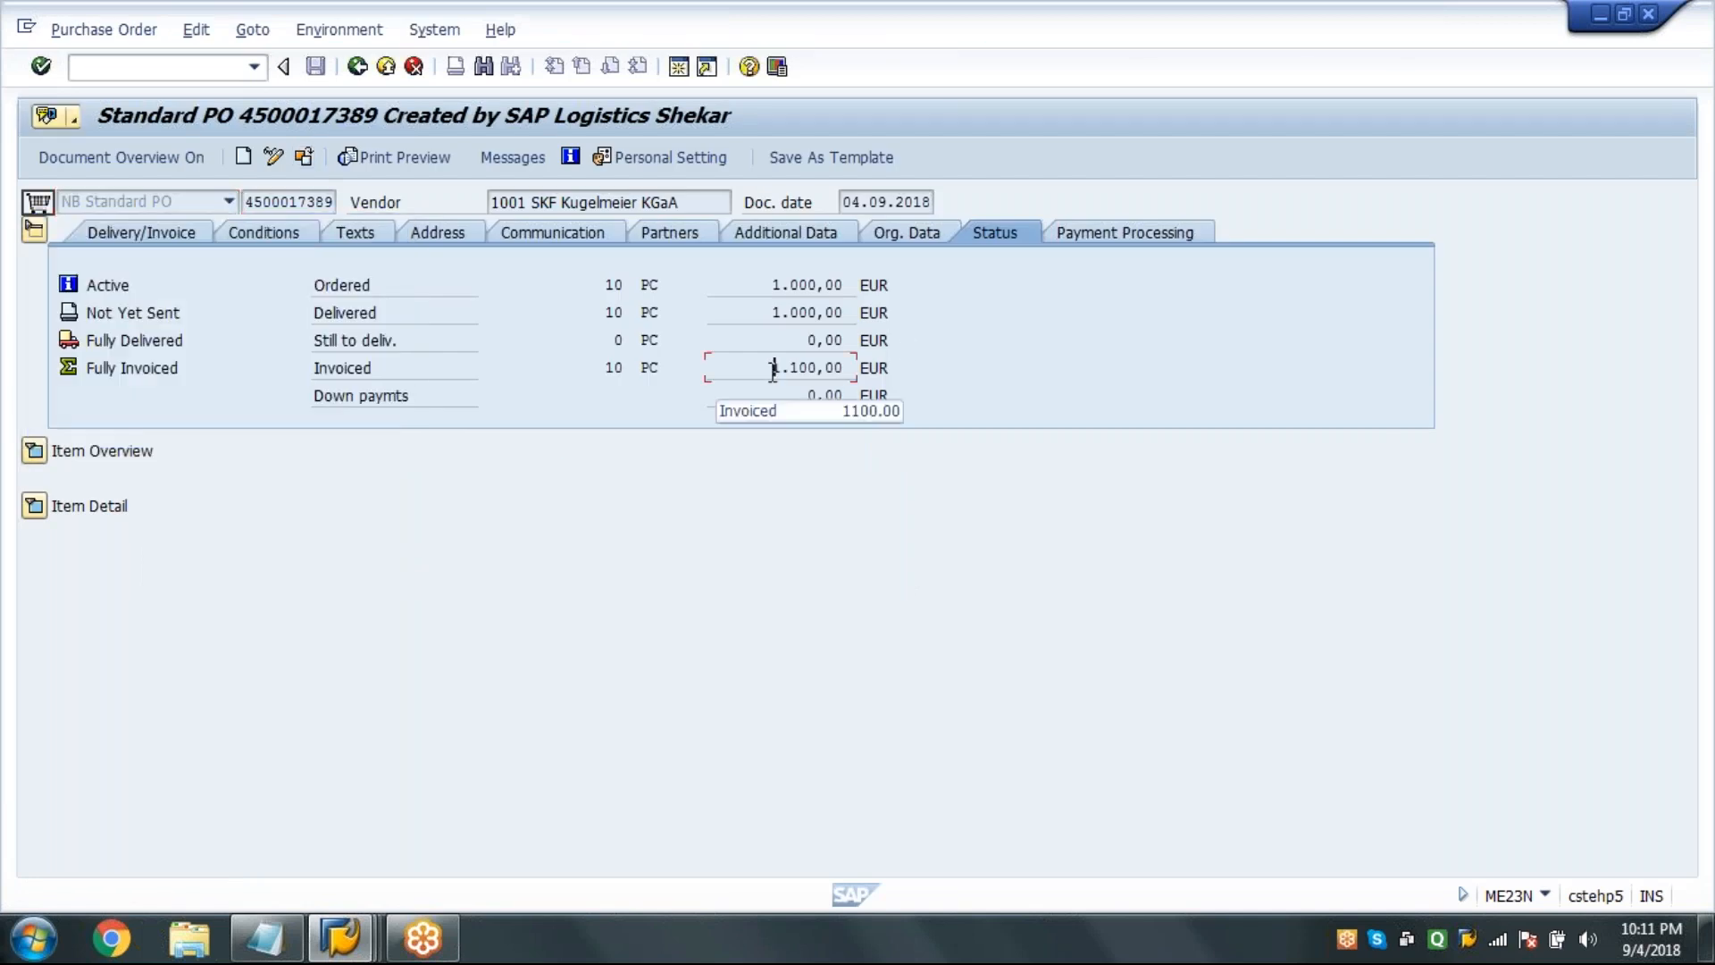
Examine the order's invoiced amount and the subsequent debit entry in the item's purchase order history.
left_click_drag(773, 373, 853, 369)
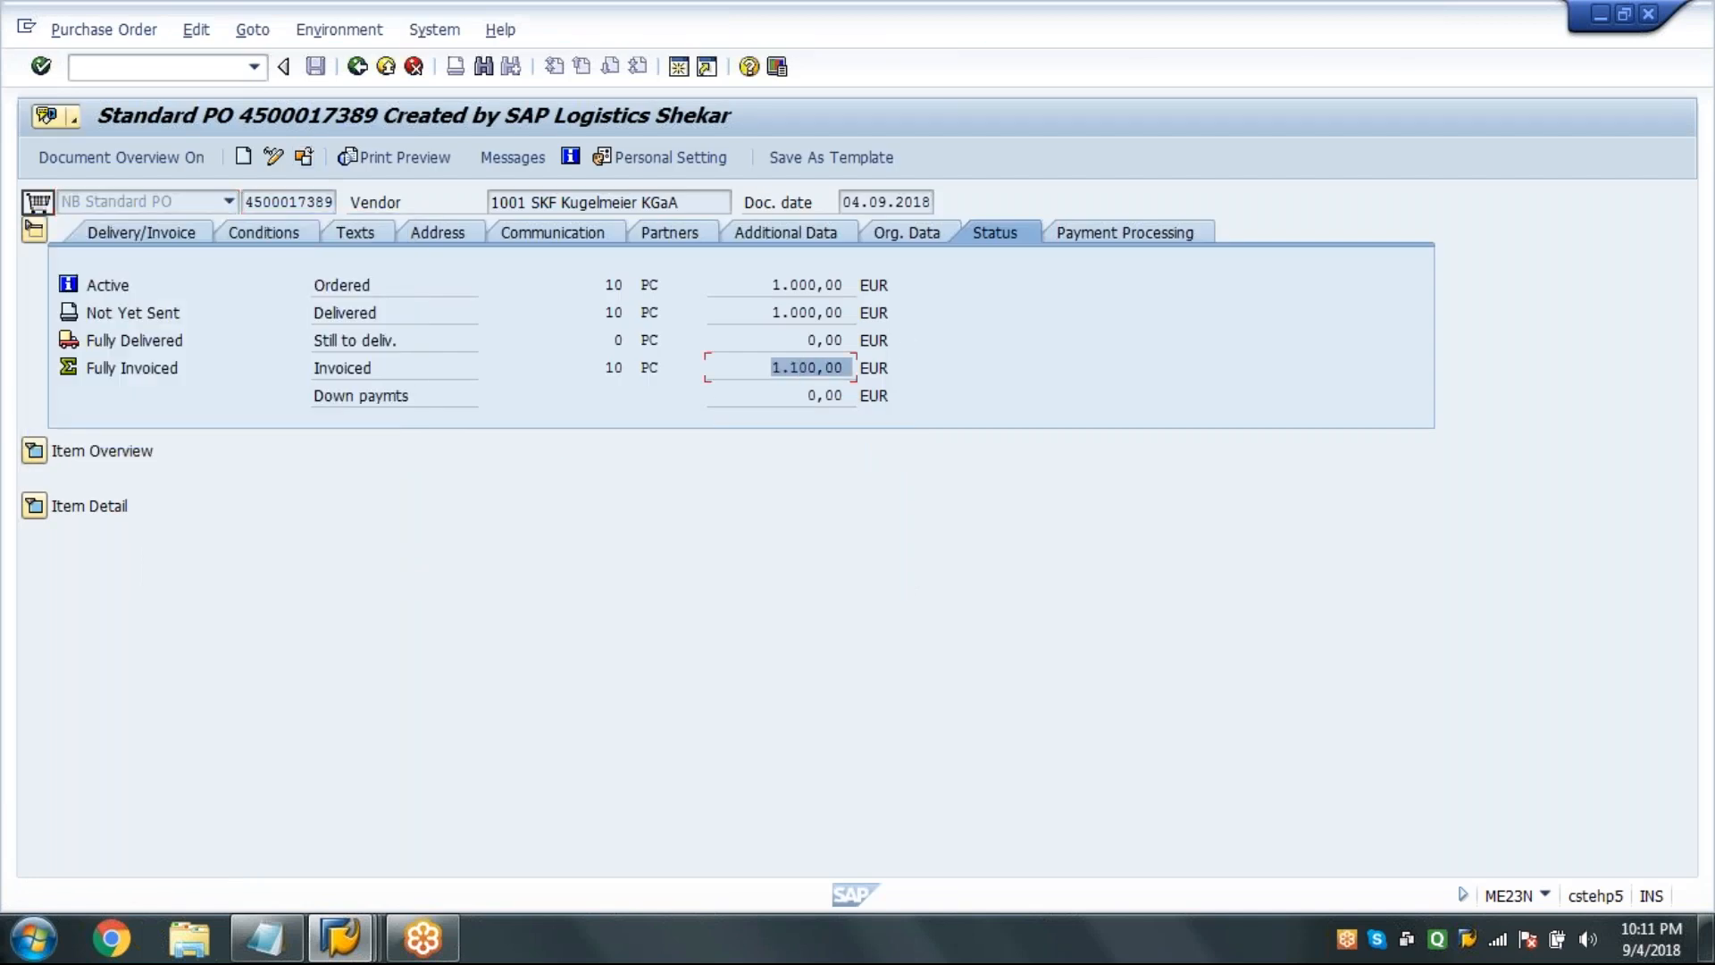
left_click(829, 371)
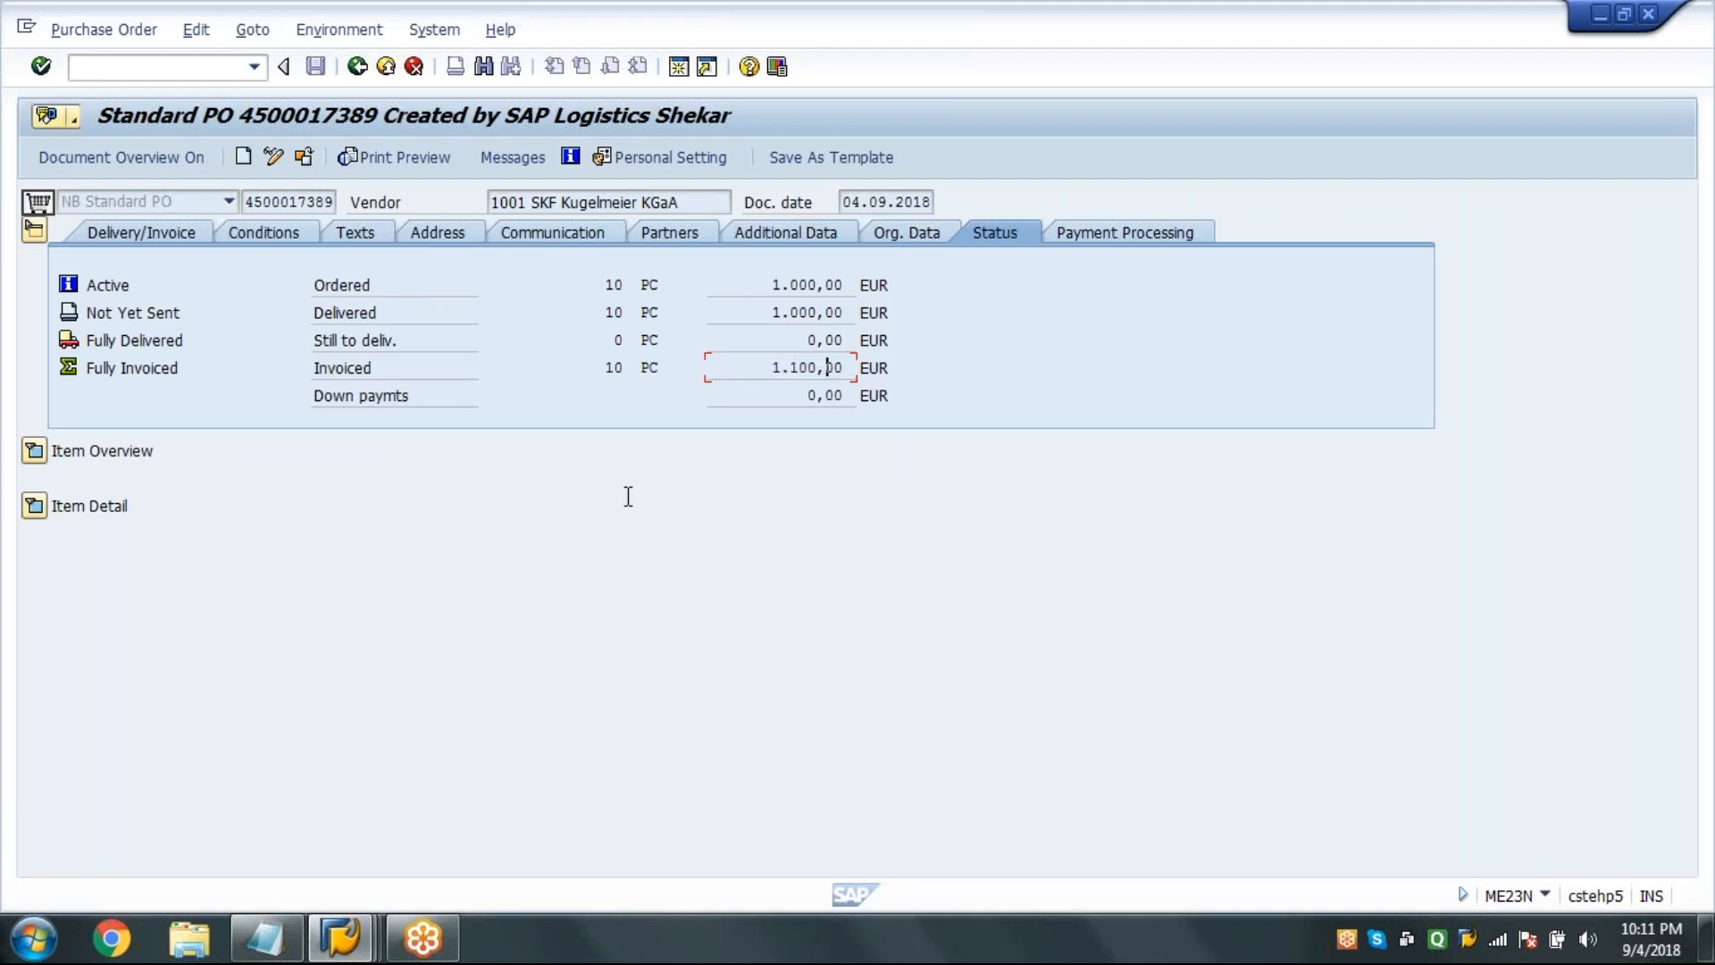
left_click(34, 230)
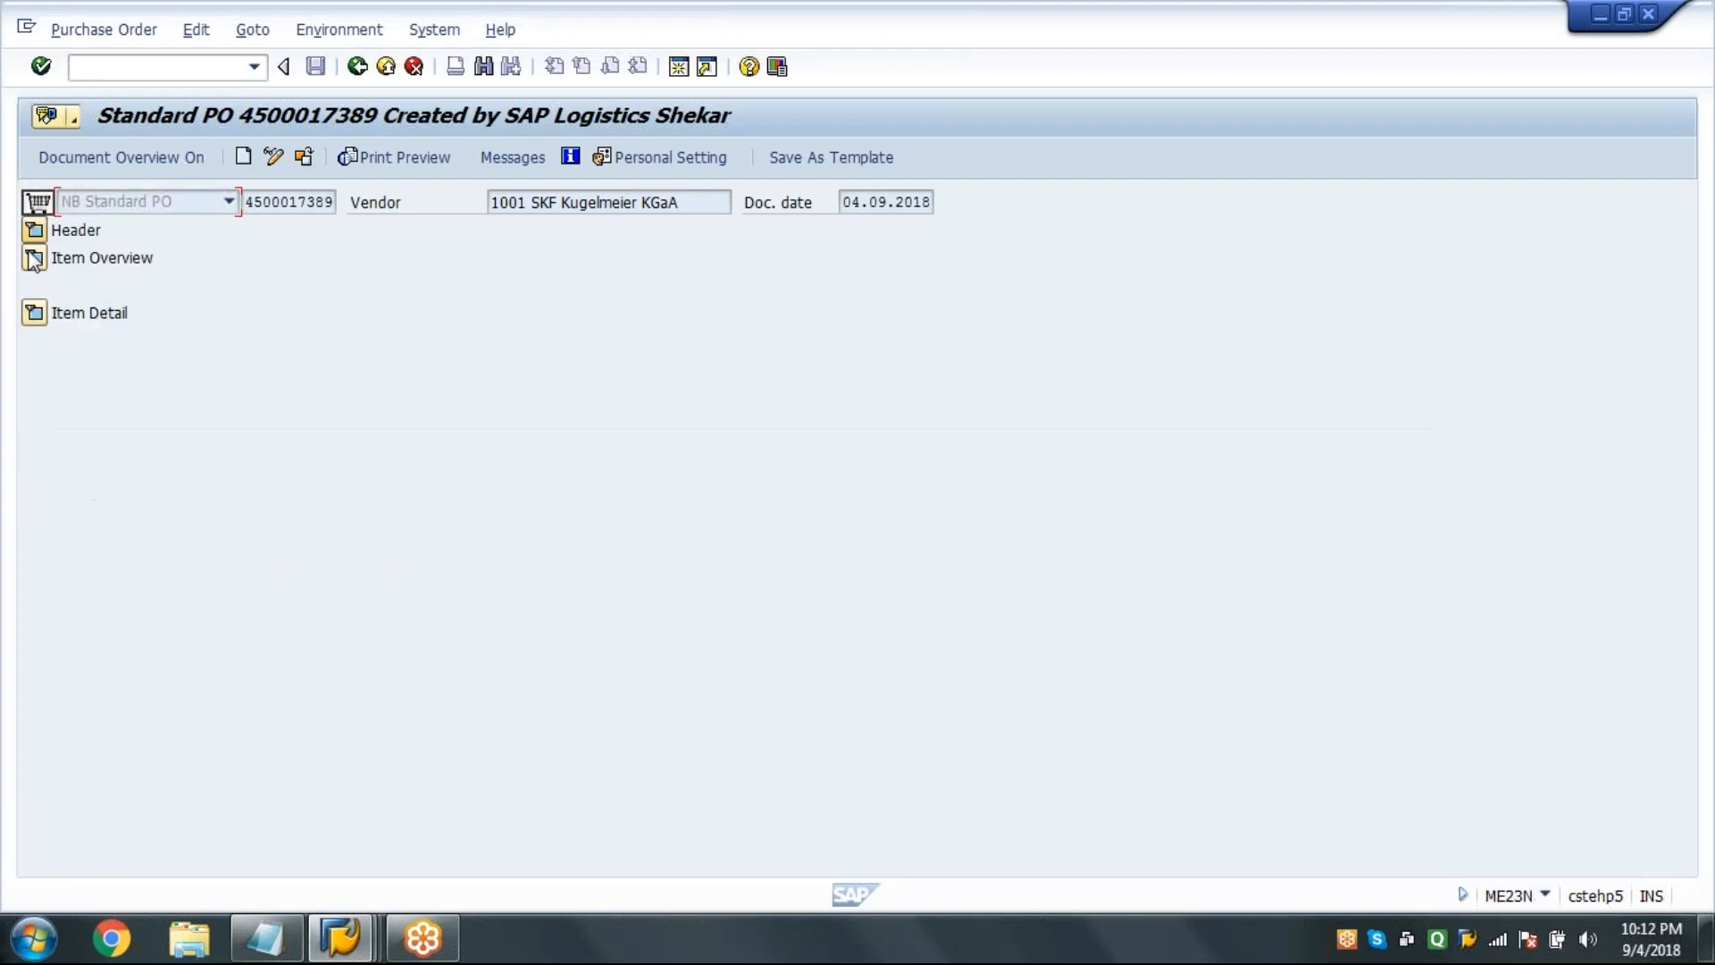
left_click(34, 312)
left_click(161, 546)
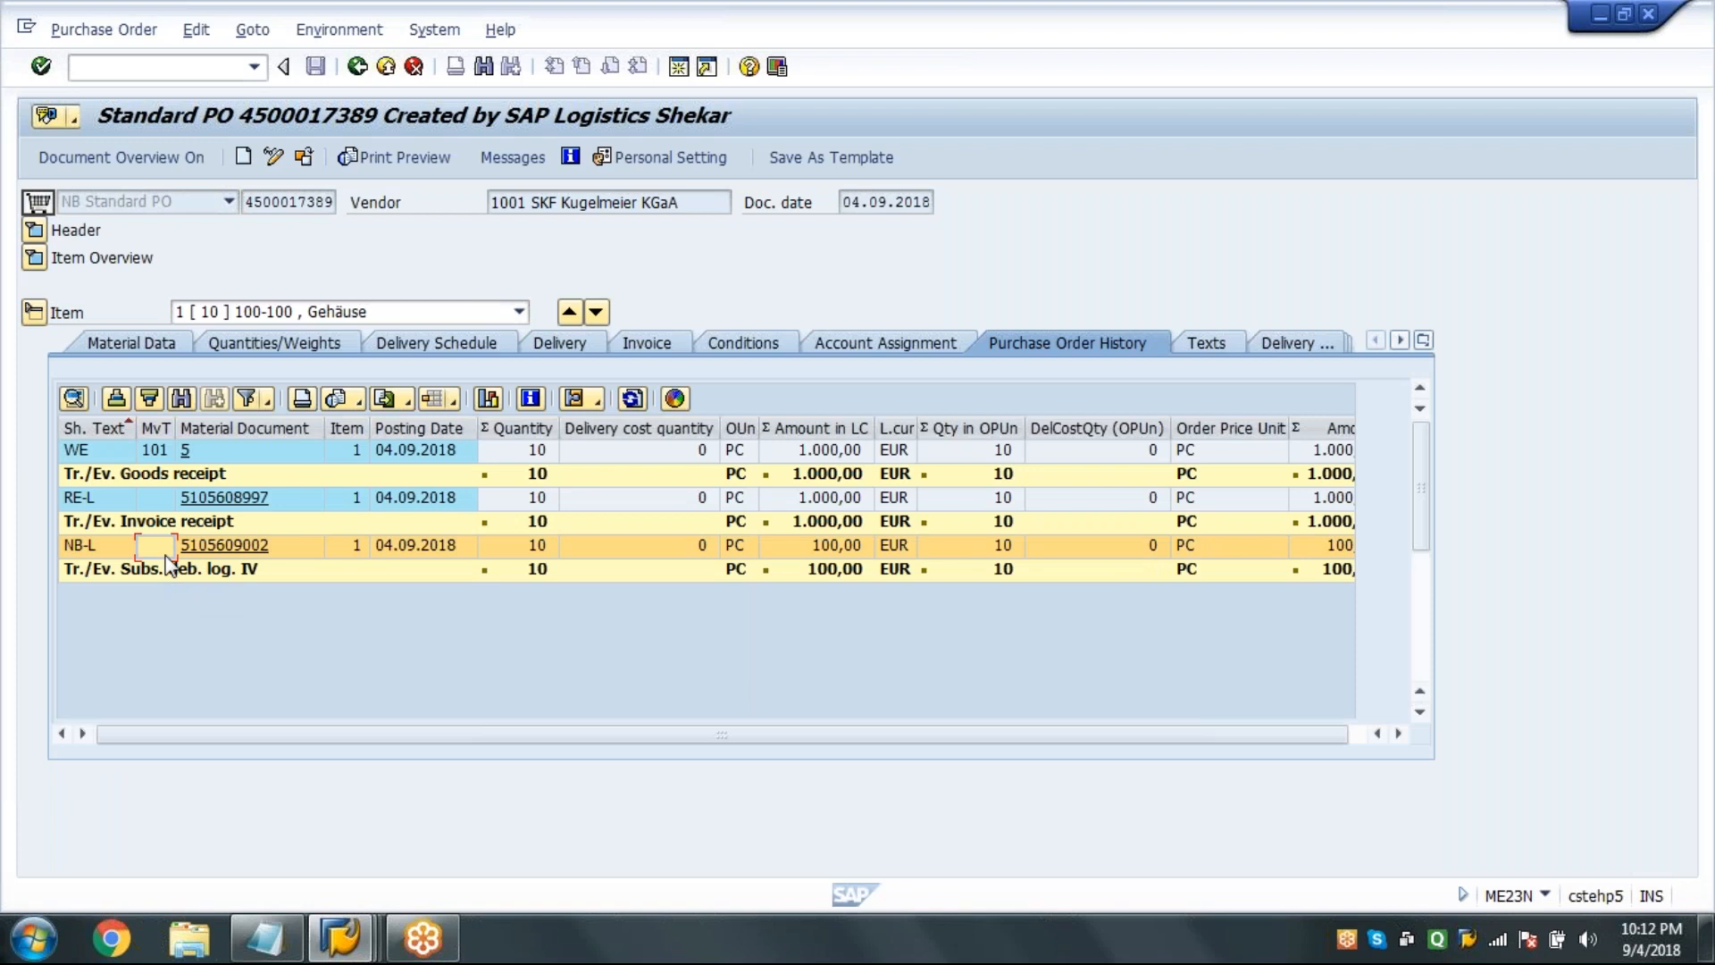
left_click(818, 547)
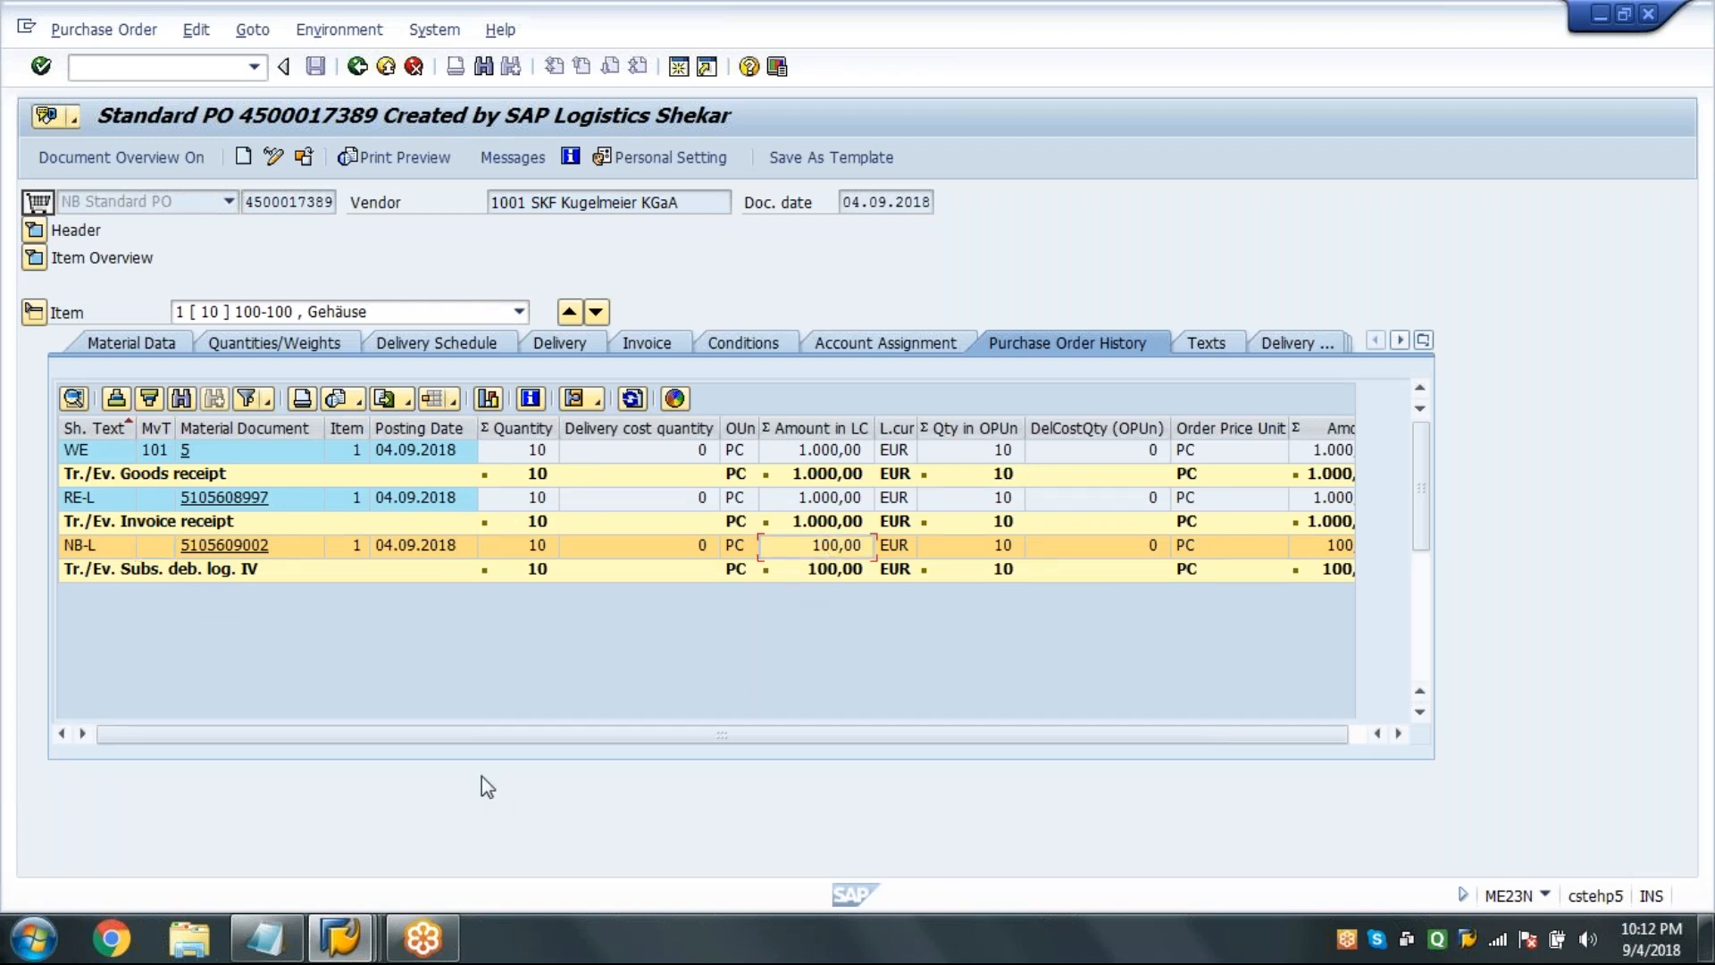
Switch to Notepad and add the line "Subsequent Credit - MIRO" to the end of the transaction list.
left_click(282, 943)
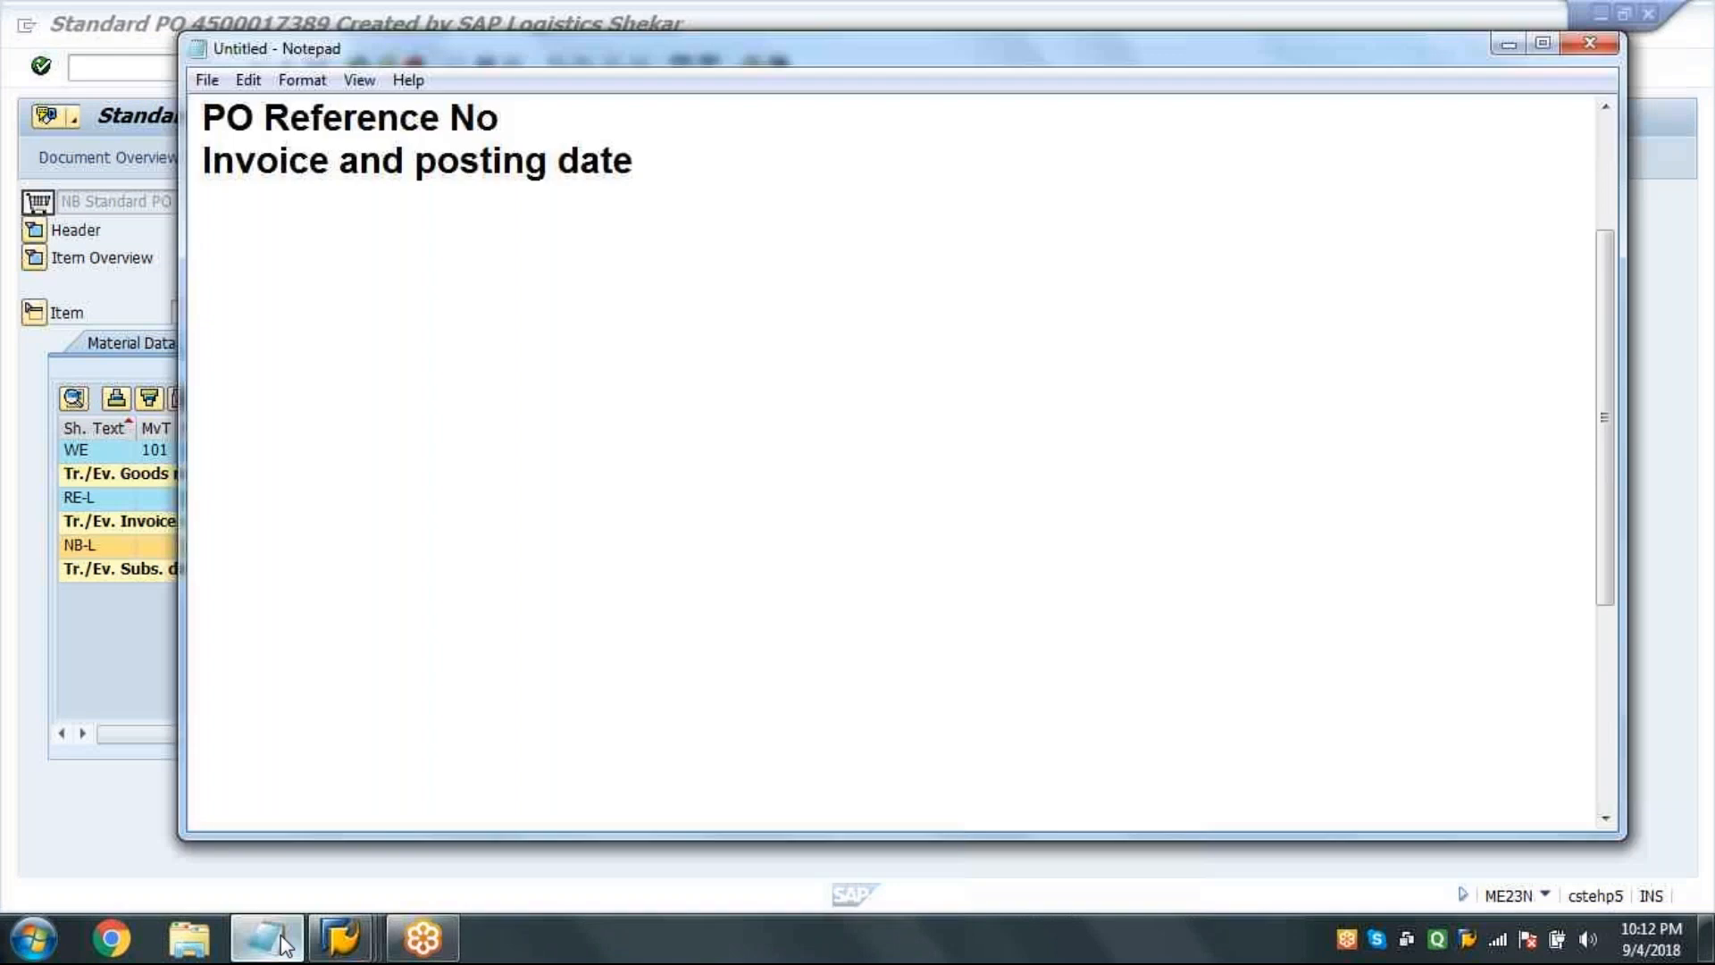
type("Subse")
type("quen")
type("t C")
type("redi")
key("BackSpace")
type("dit - MIRO")
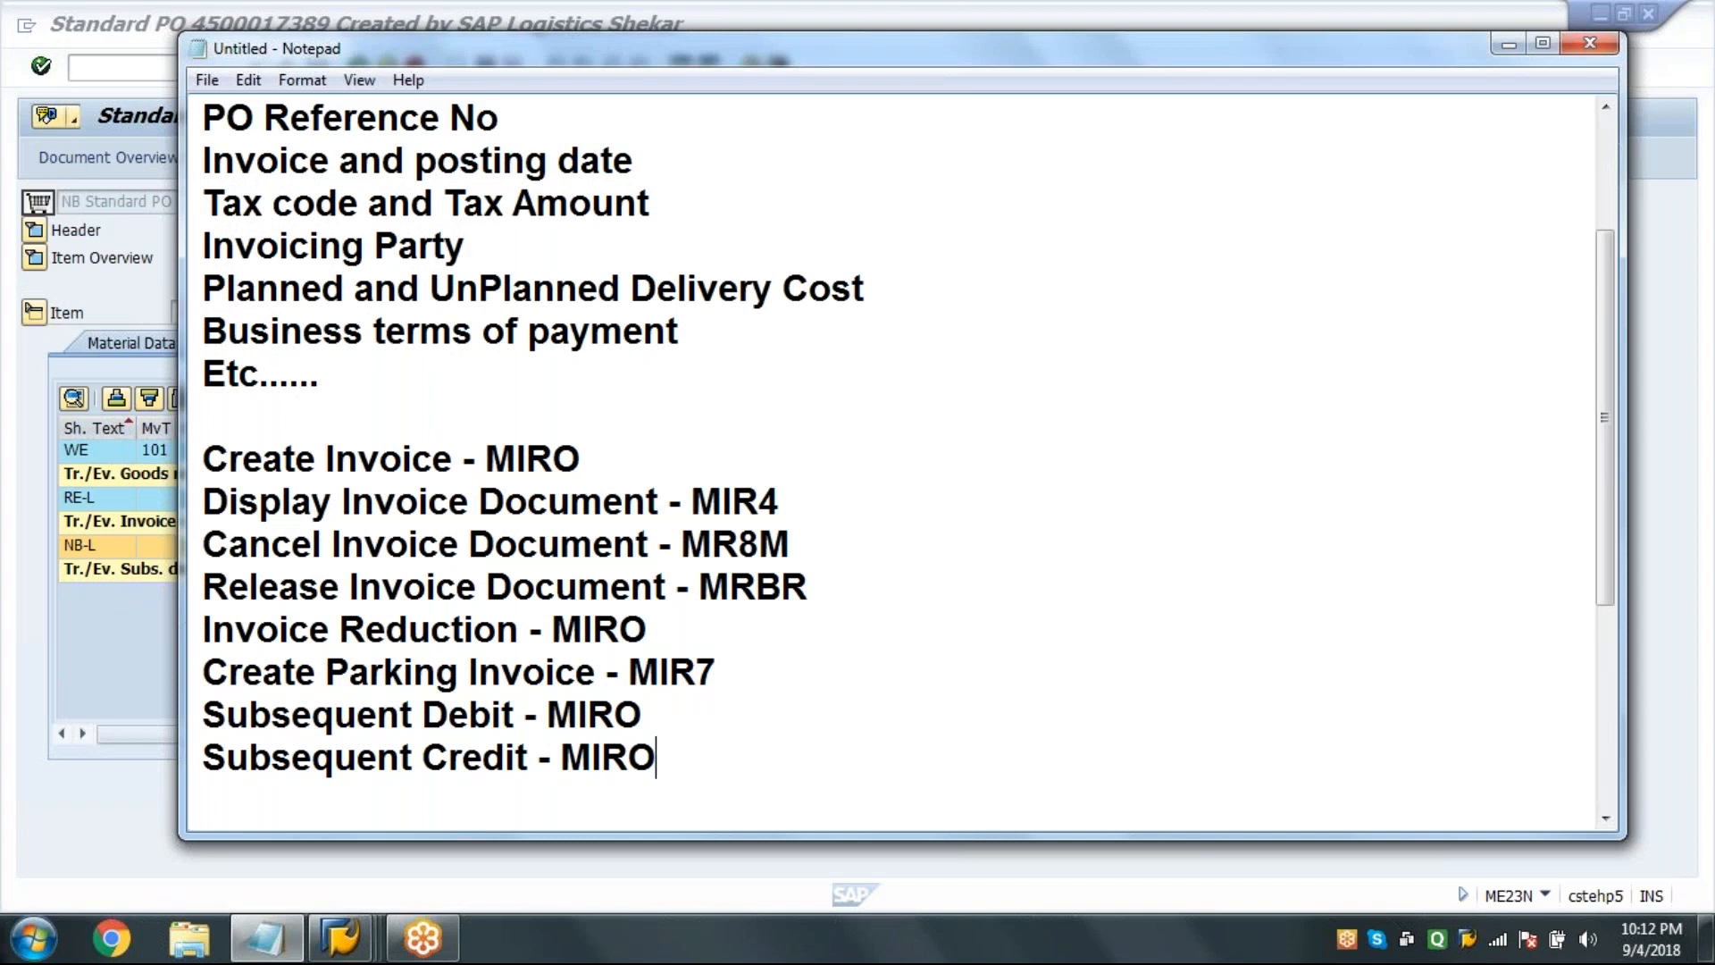
key("Return")
key("Return")
key("Return")
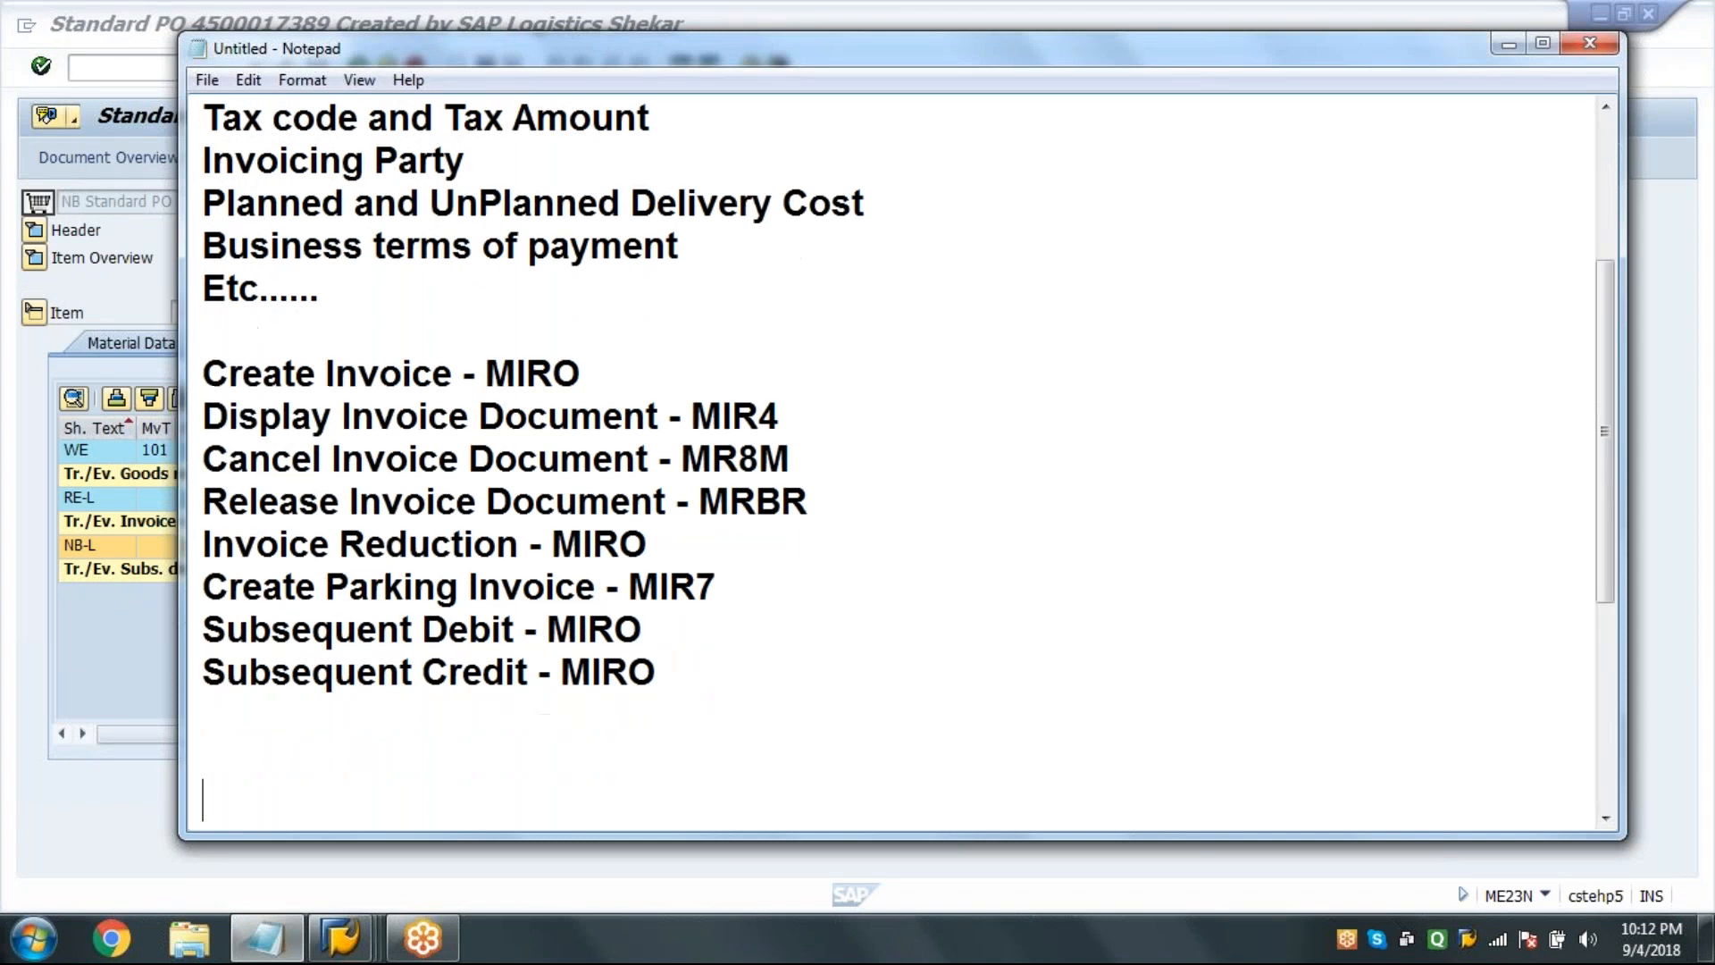
scroll(894, 446, "down", 2)
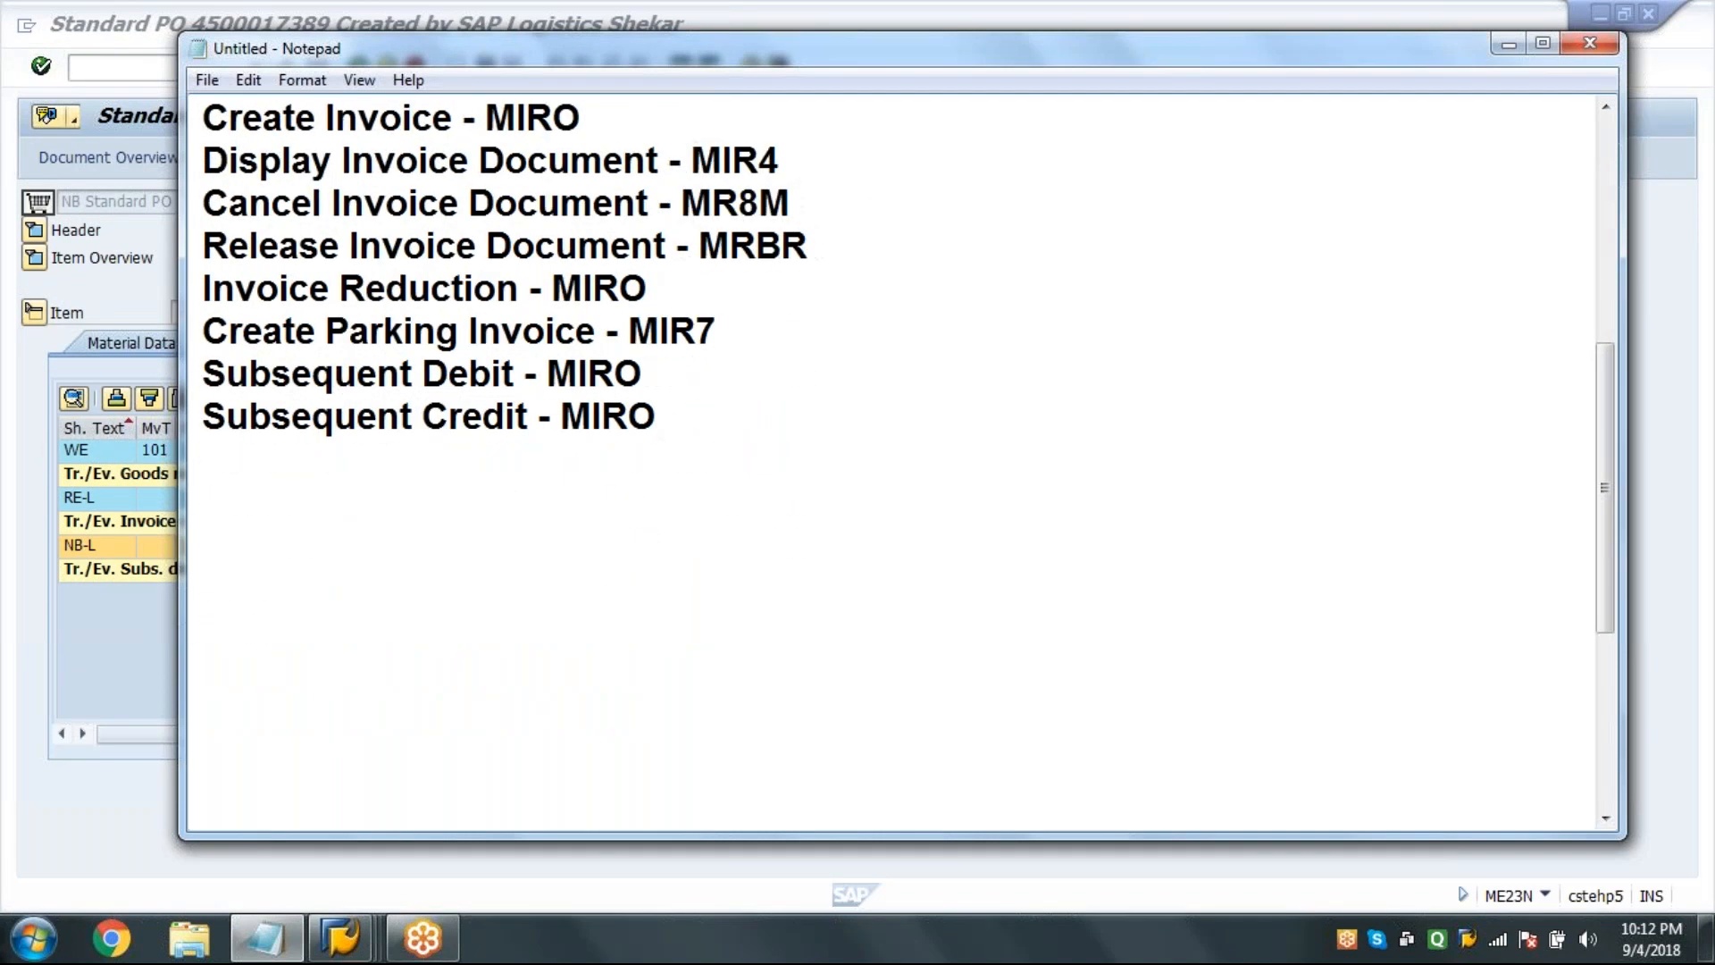
Return to SAP and cancel the subsequent debit document in MR8M for fiscal year 2018 with reversal reason 01.
left_click(143, 650)
left_click(198, 73)
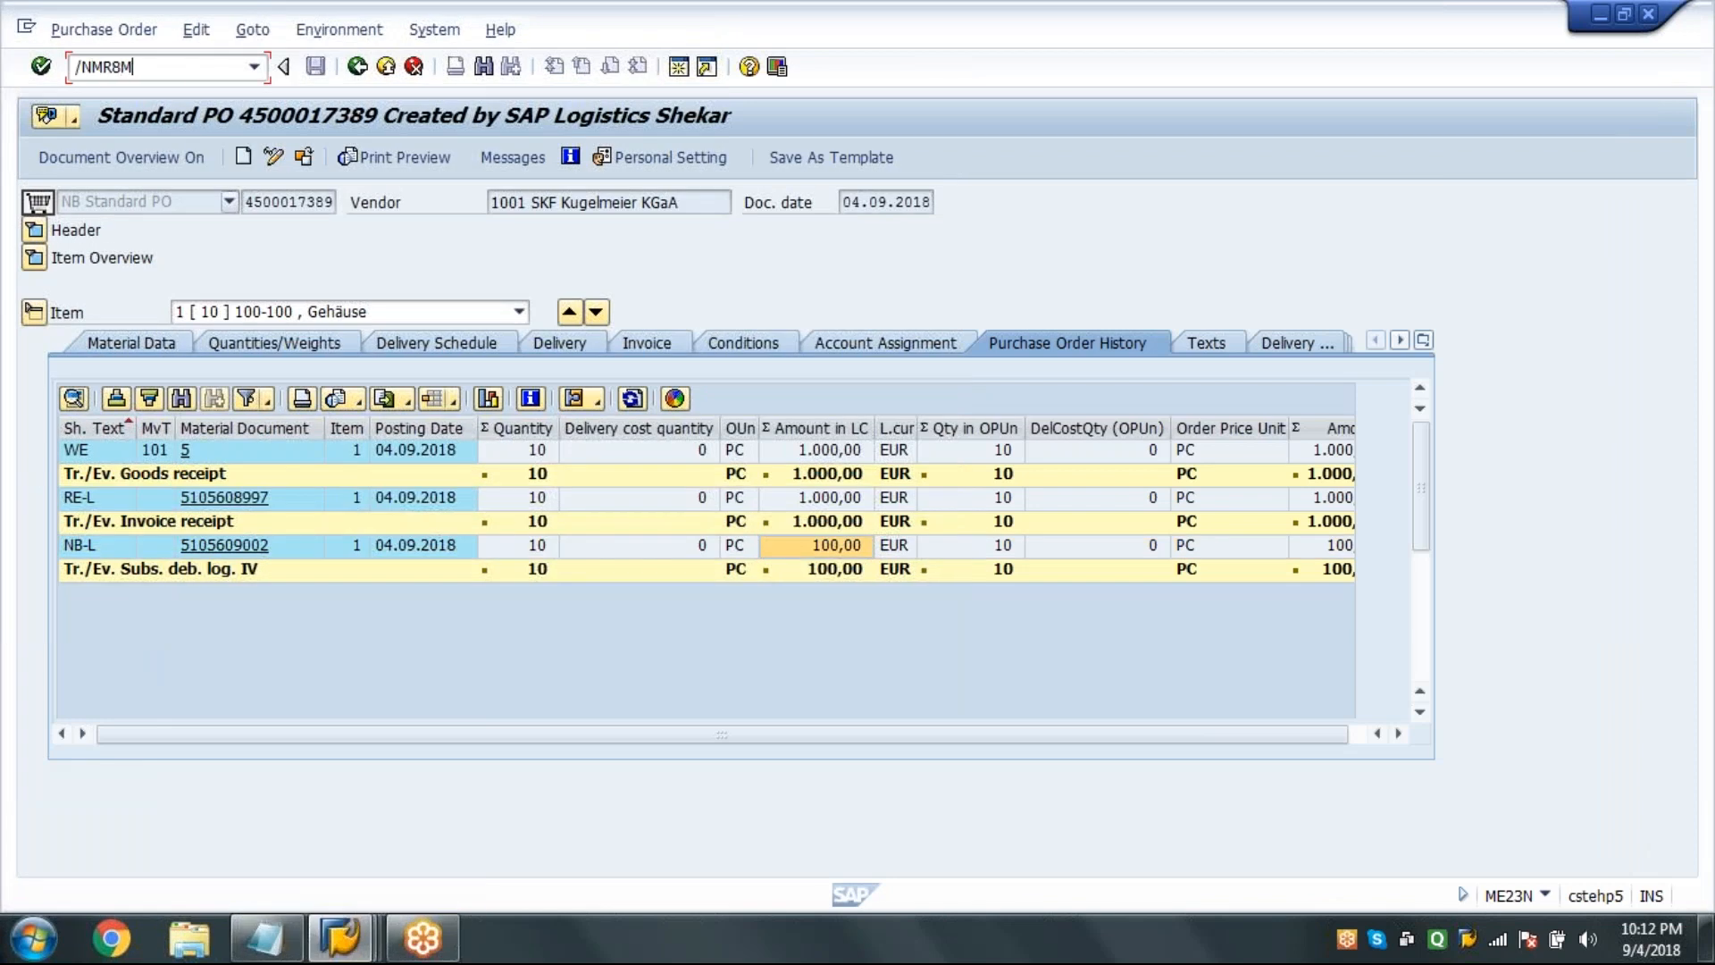
key("Return")
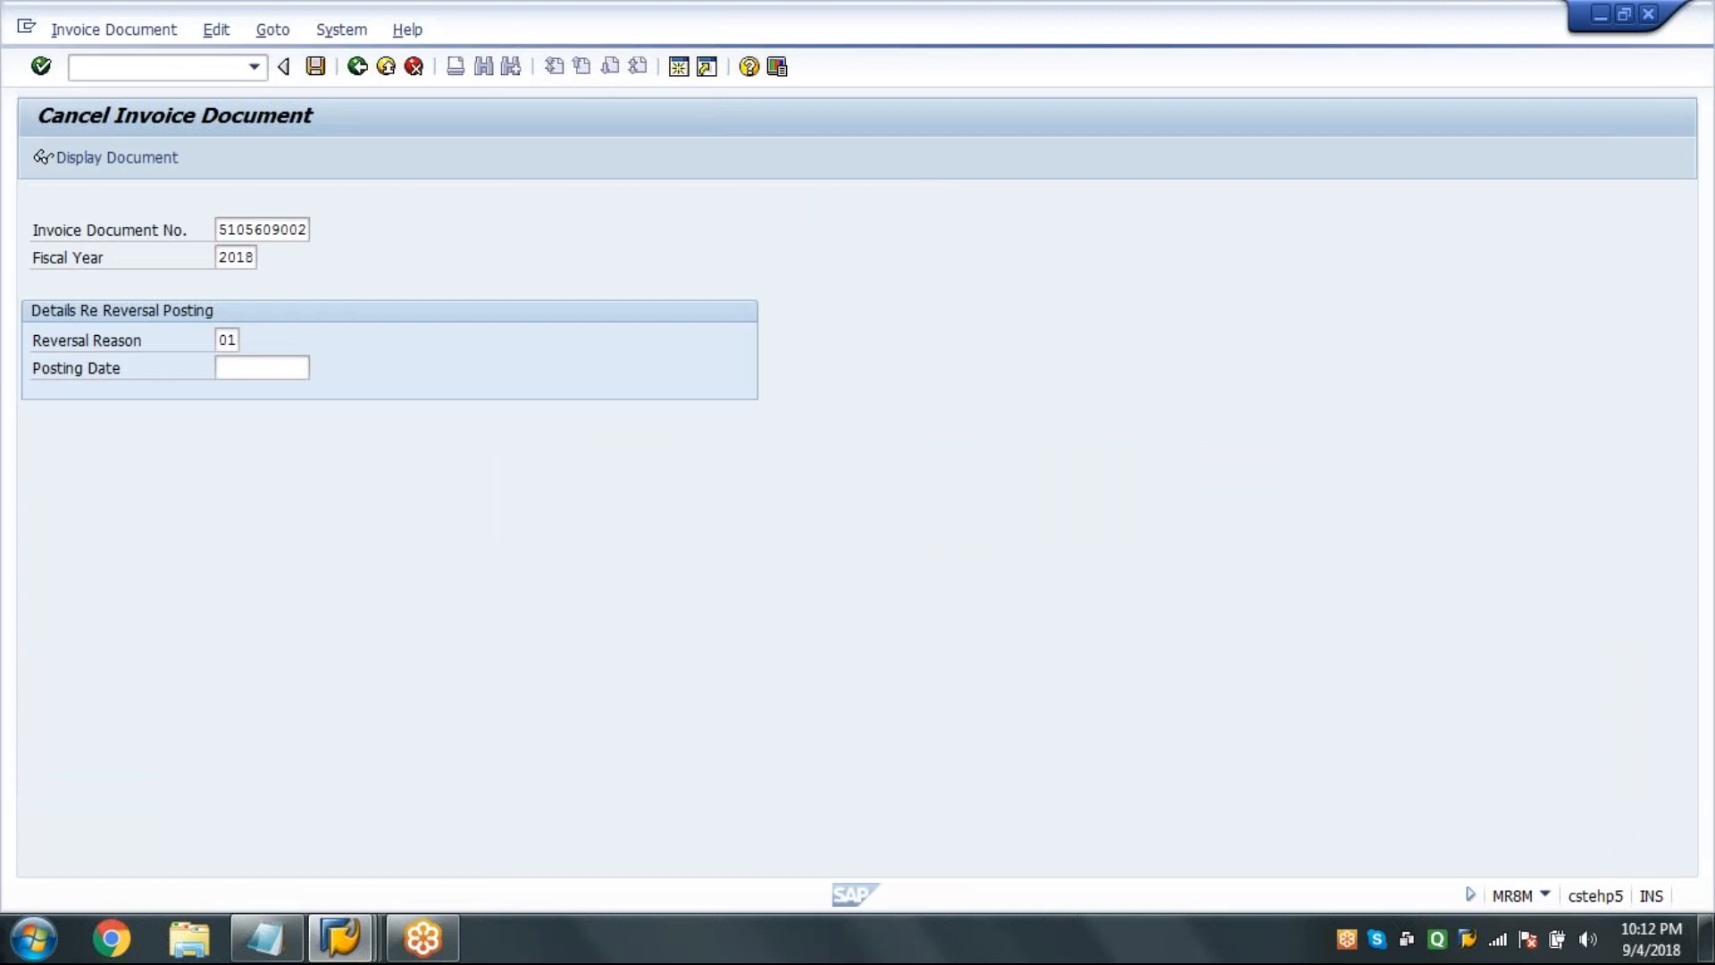
key("ctrl+s")
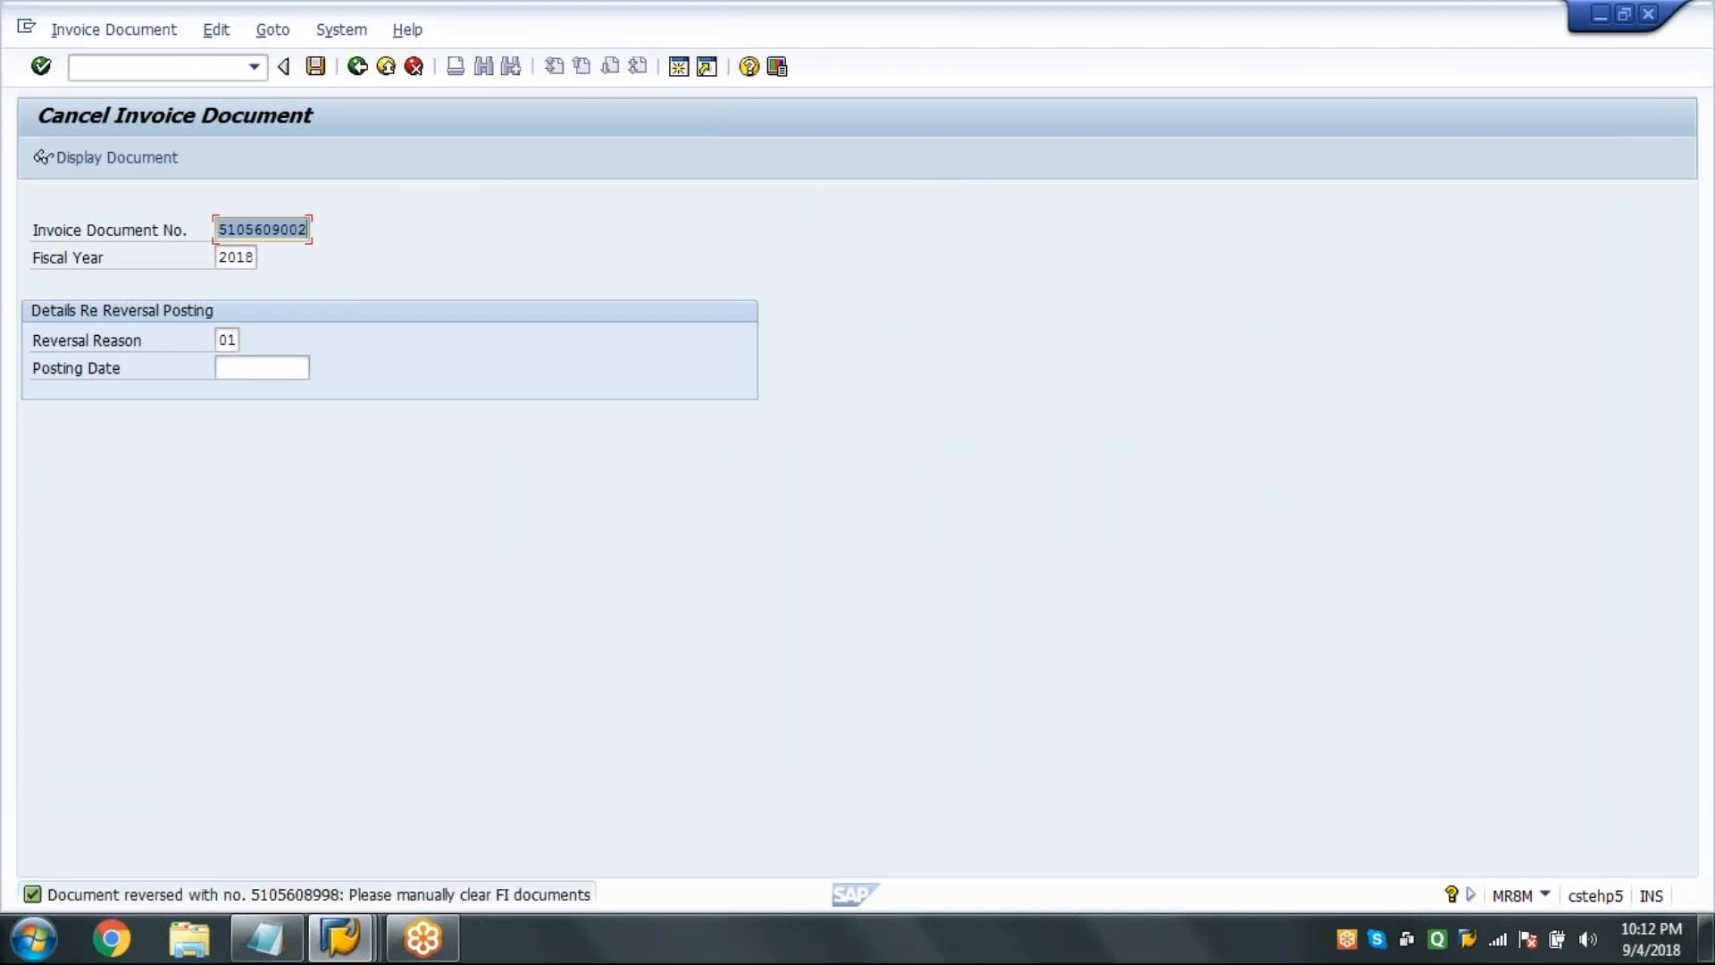
key("F3")
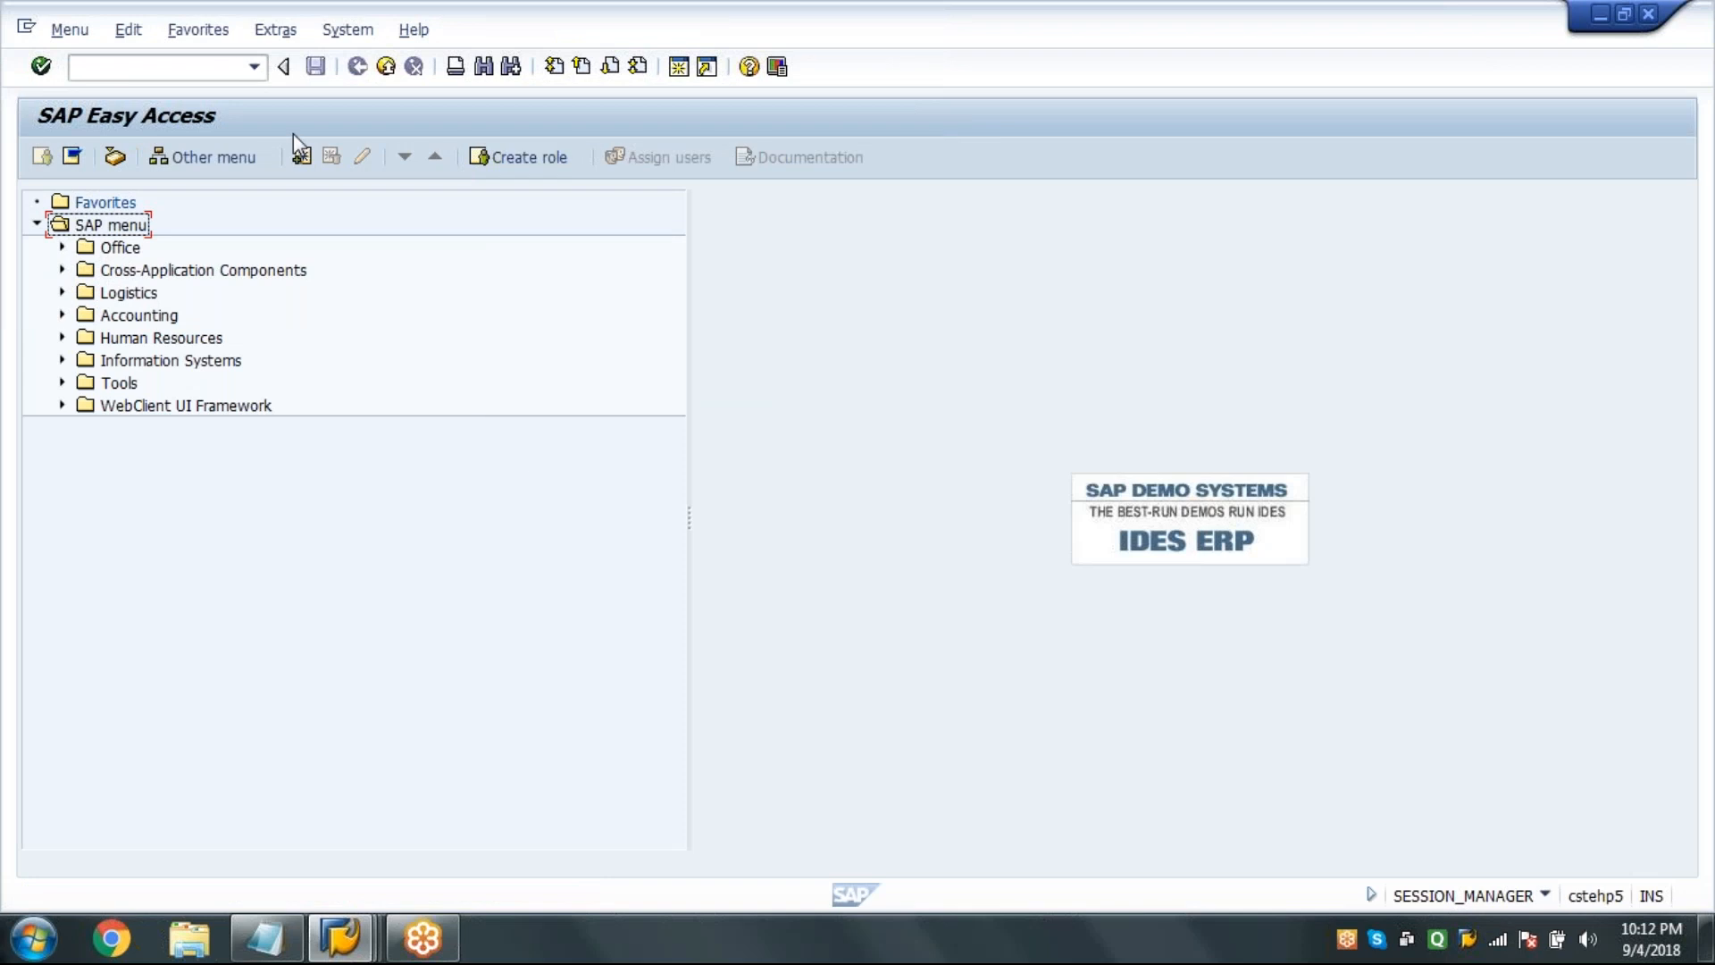
Start MIRO and enter invoice date 04.09.2018 with tax code 0I (Input tax 0%).
left_click(220, 66)
key("Return")
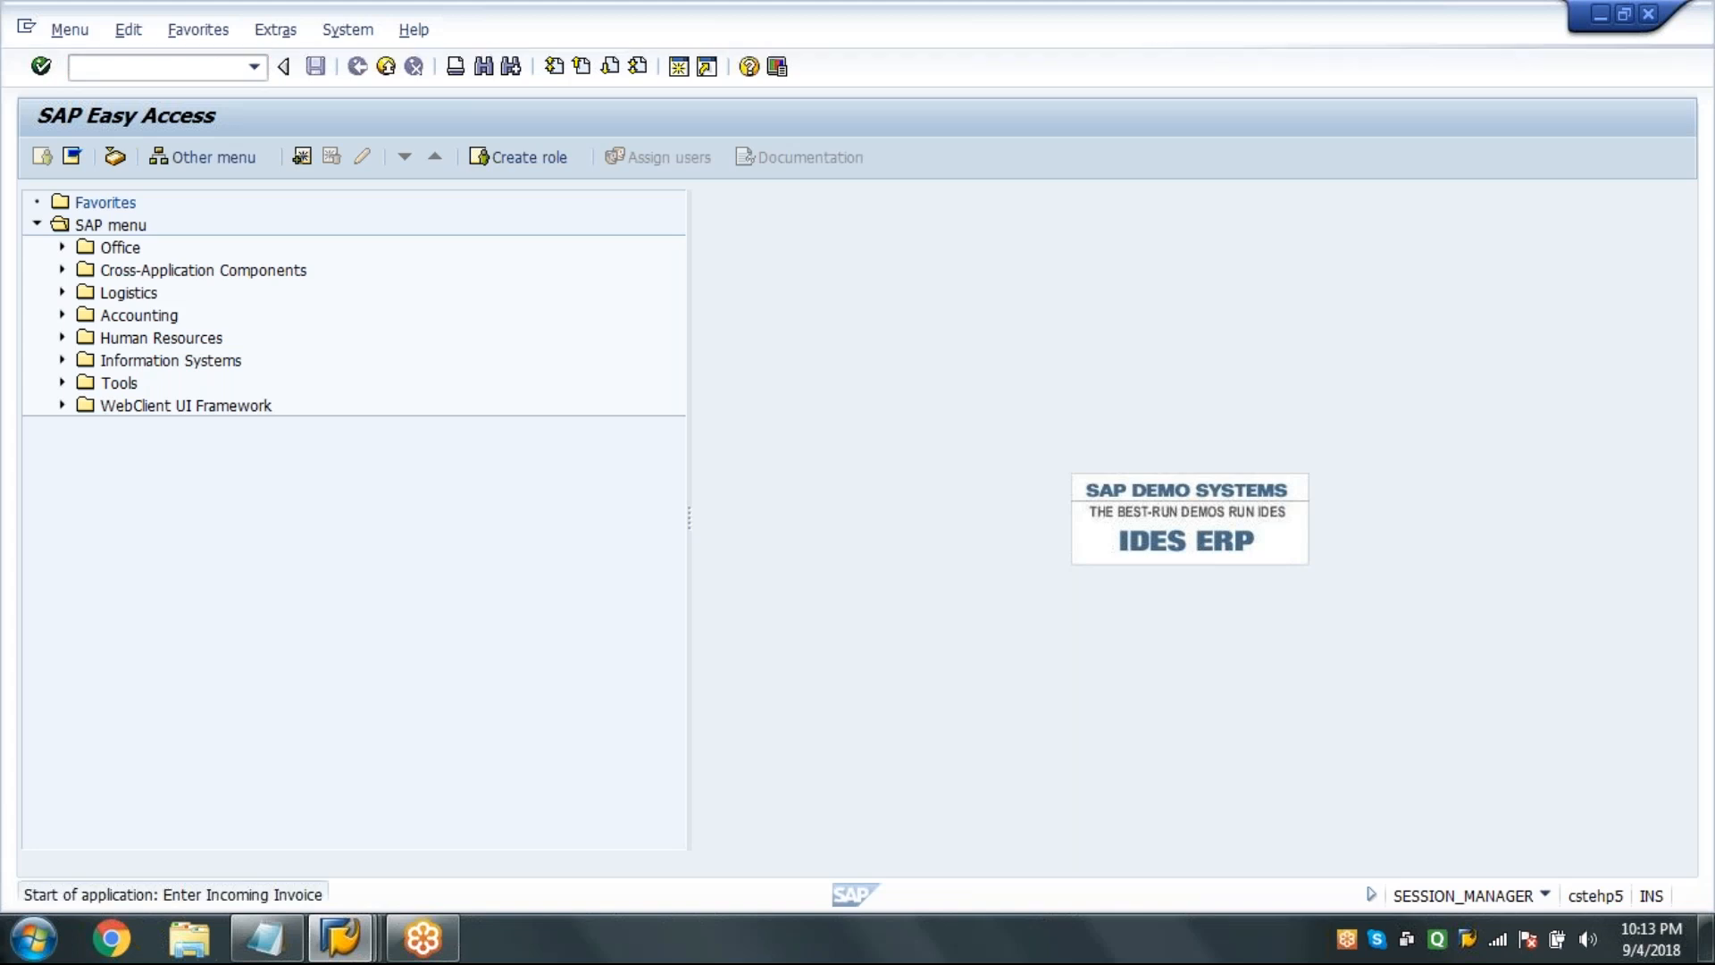
type("04.09.2018")
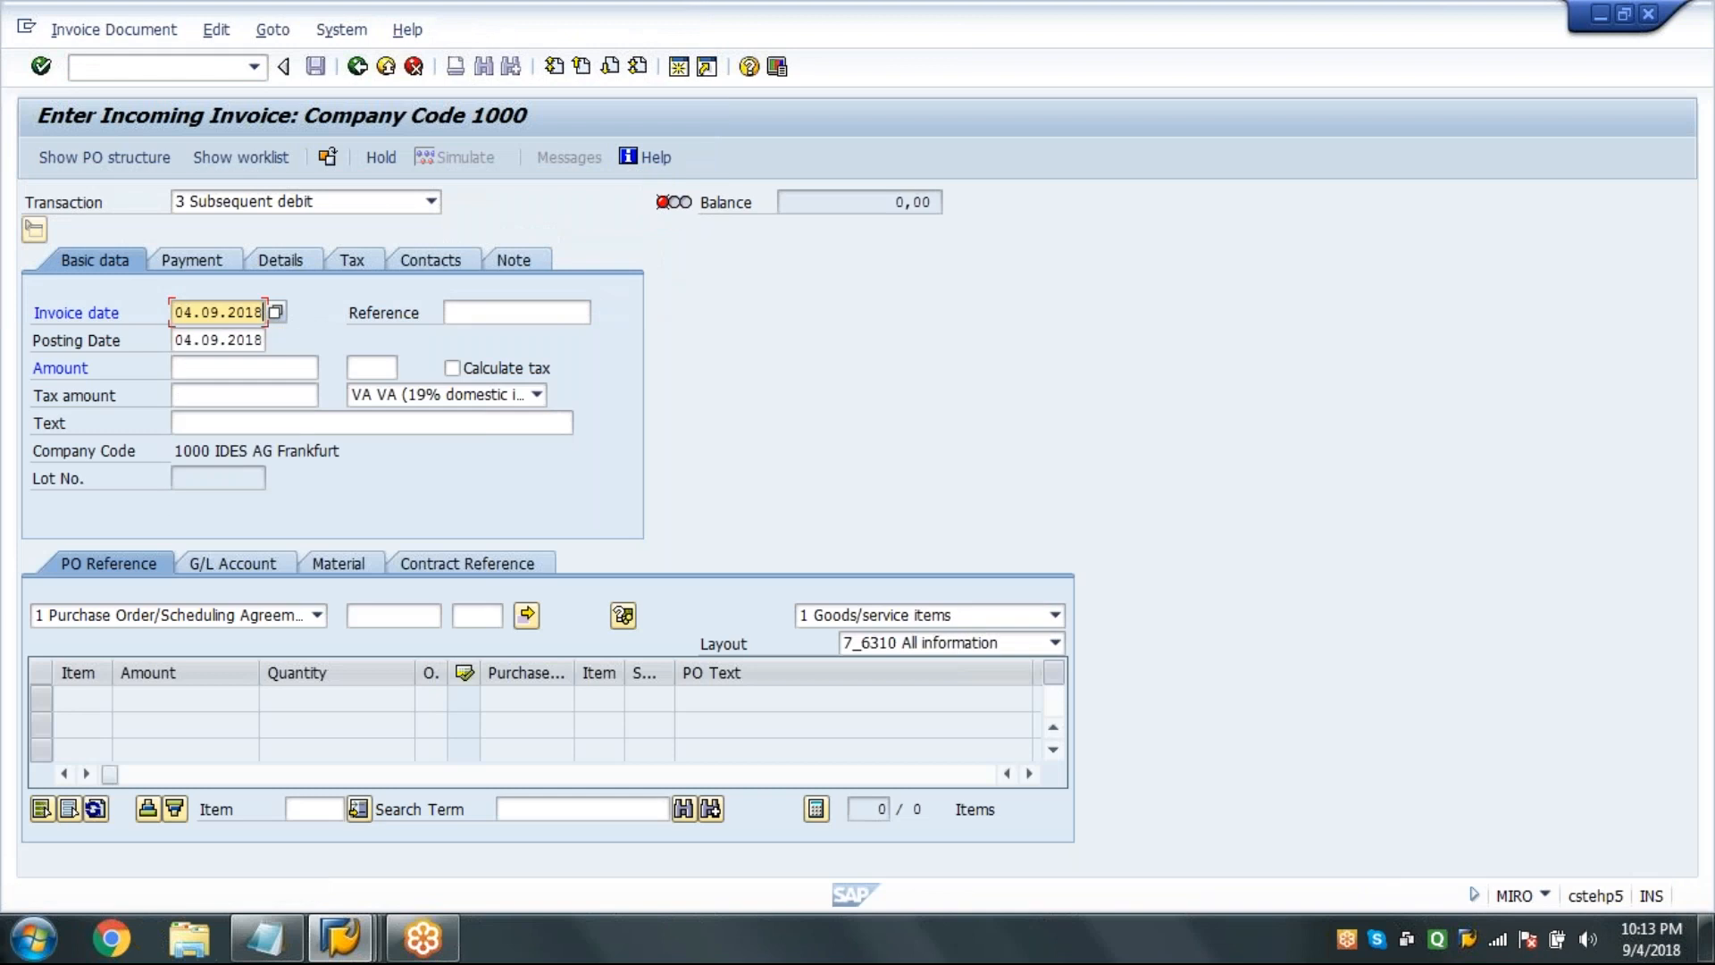
left_click(387, 394)
left_click(388, 418)
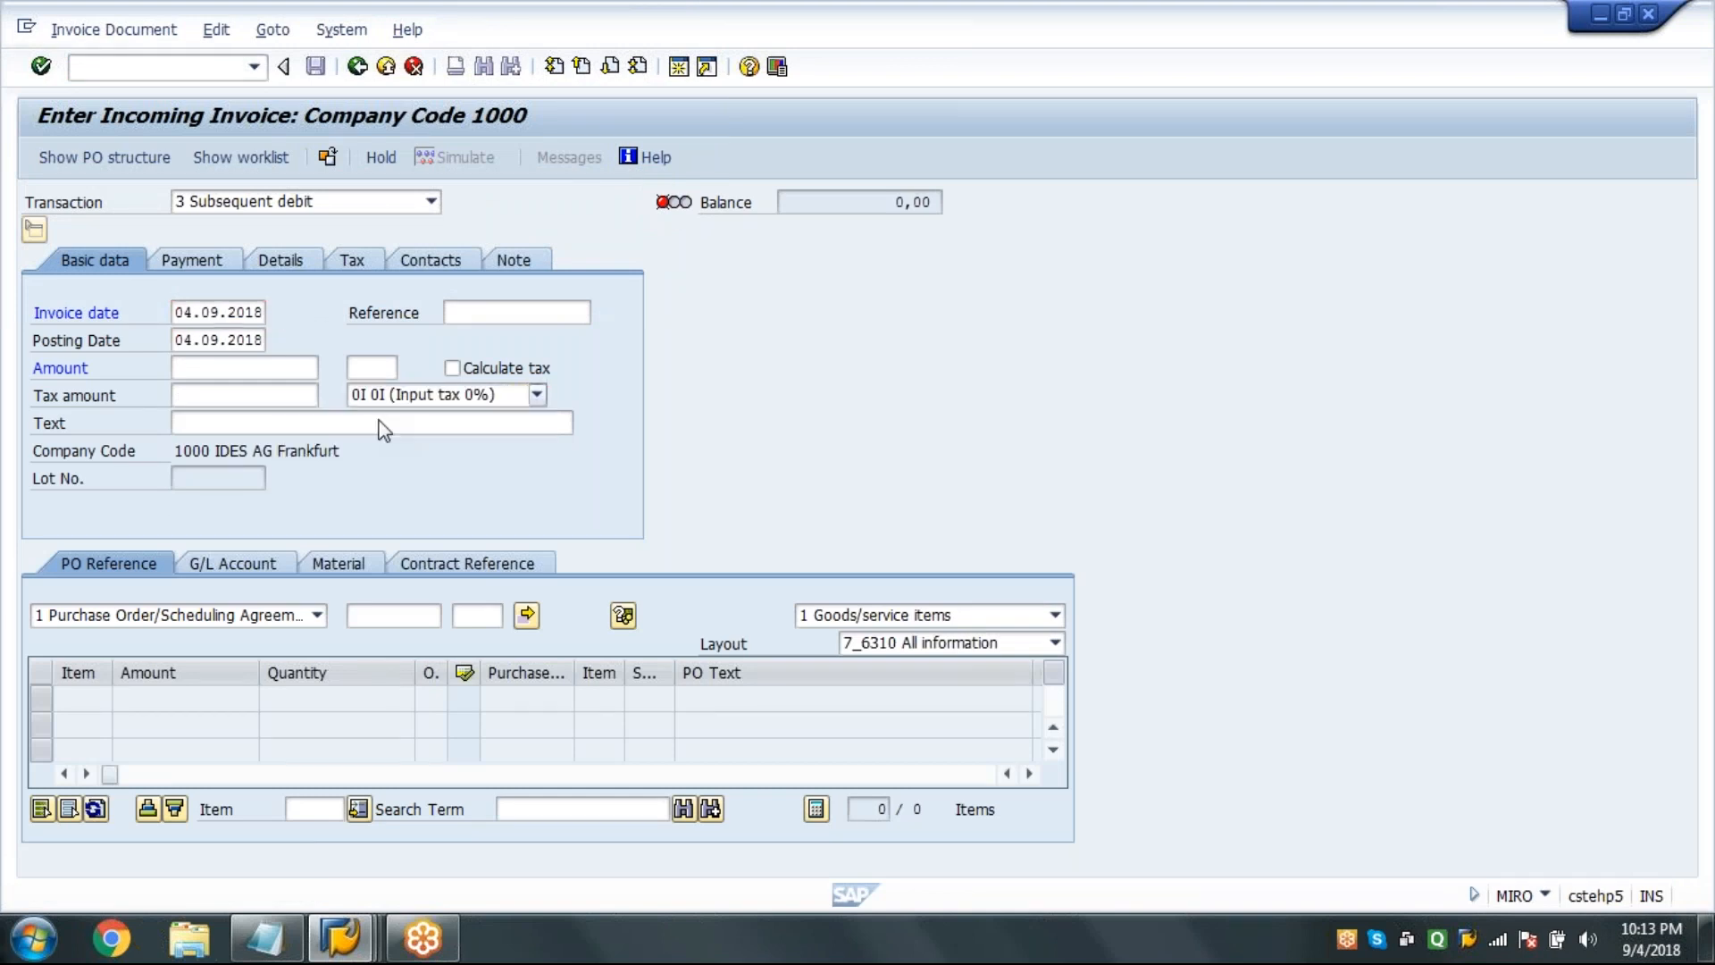
Reference the same purchase order and set the transaction type to Subsequent credit.
left_click(413, 618)
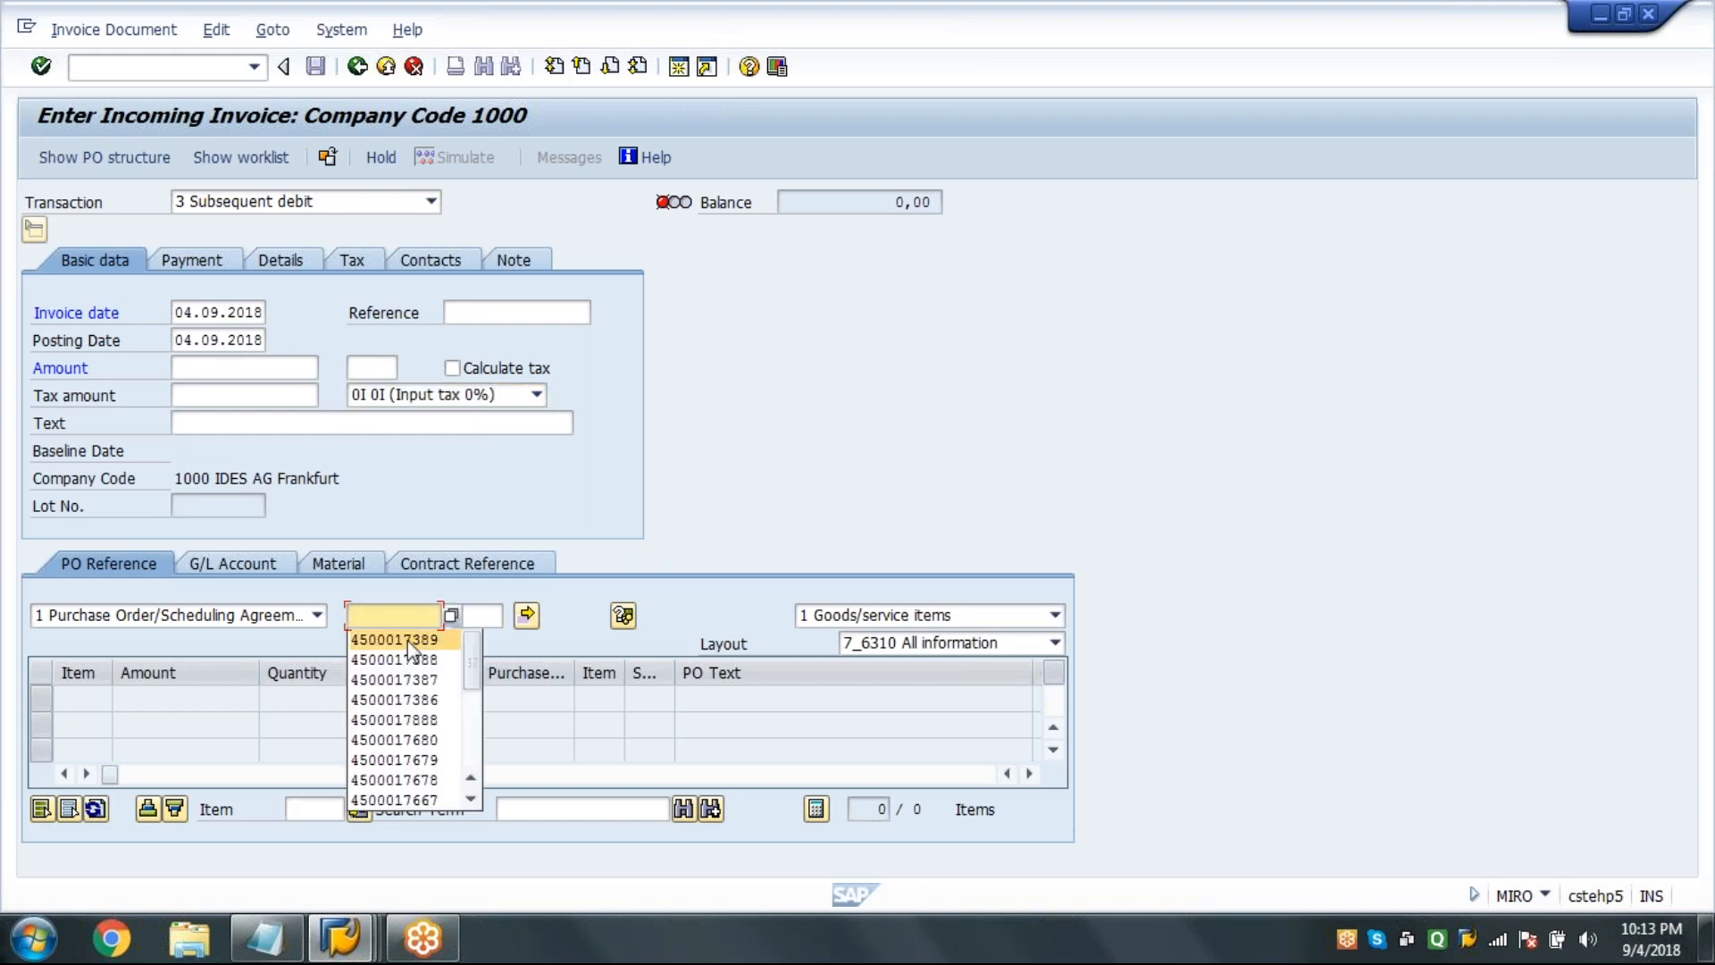
left_click(407, 641)
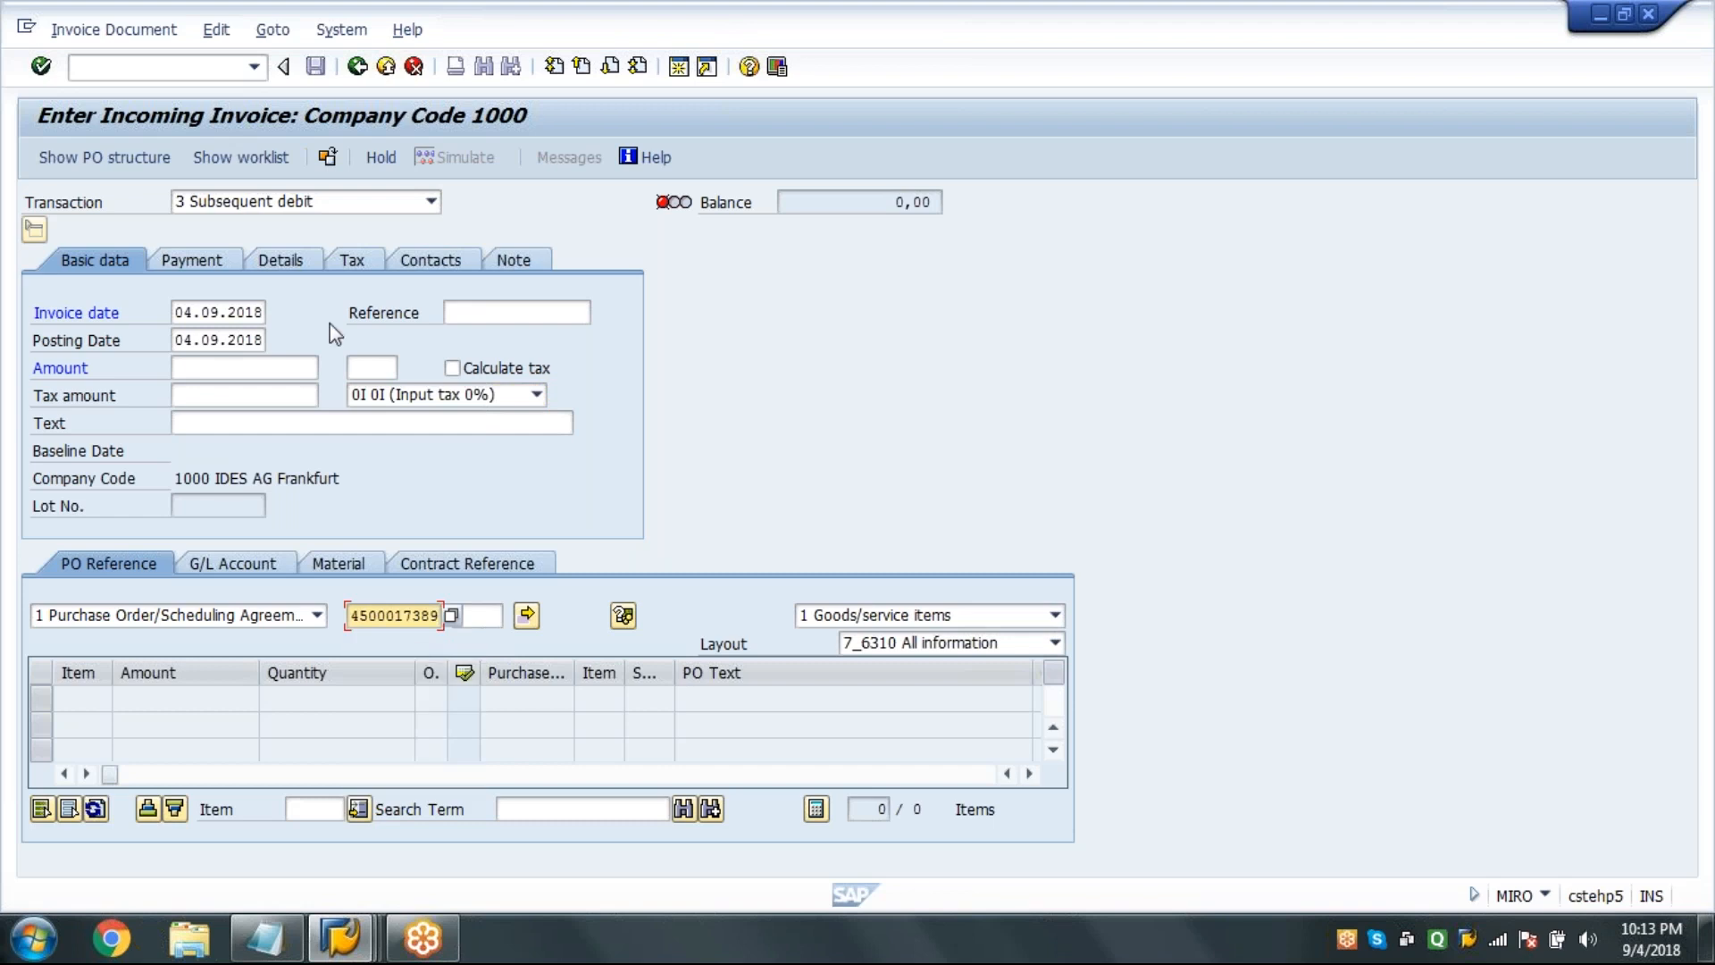
left_click(311, 203)
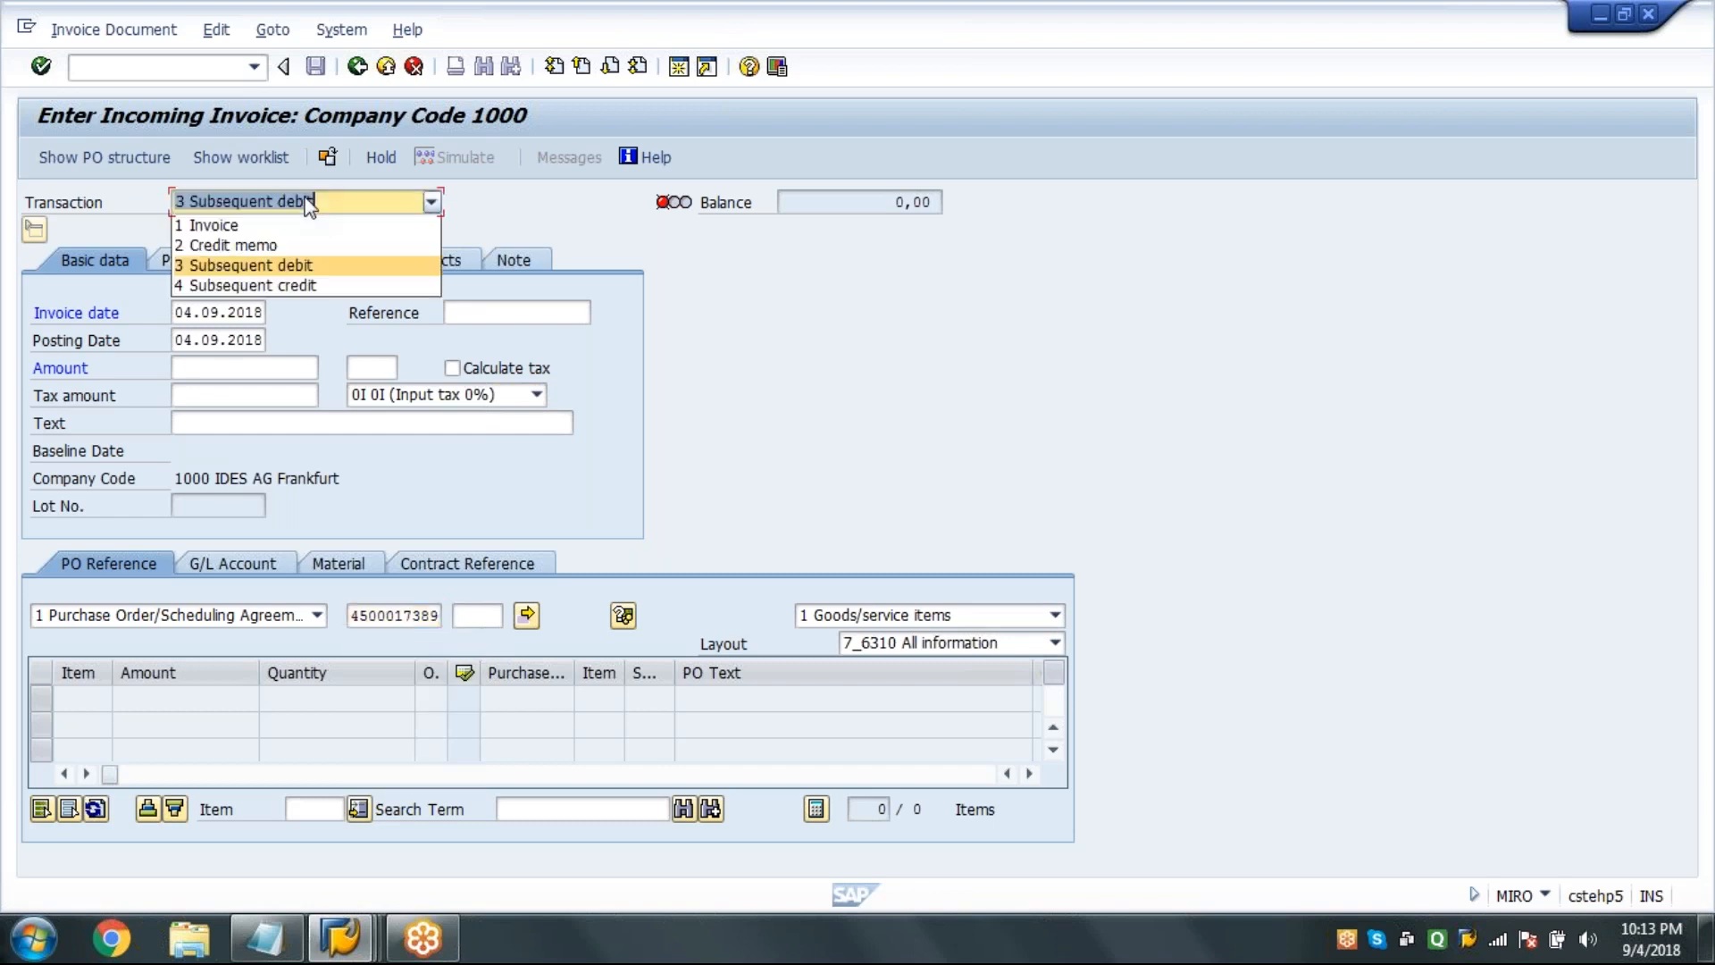
left_click(314, 286)
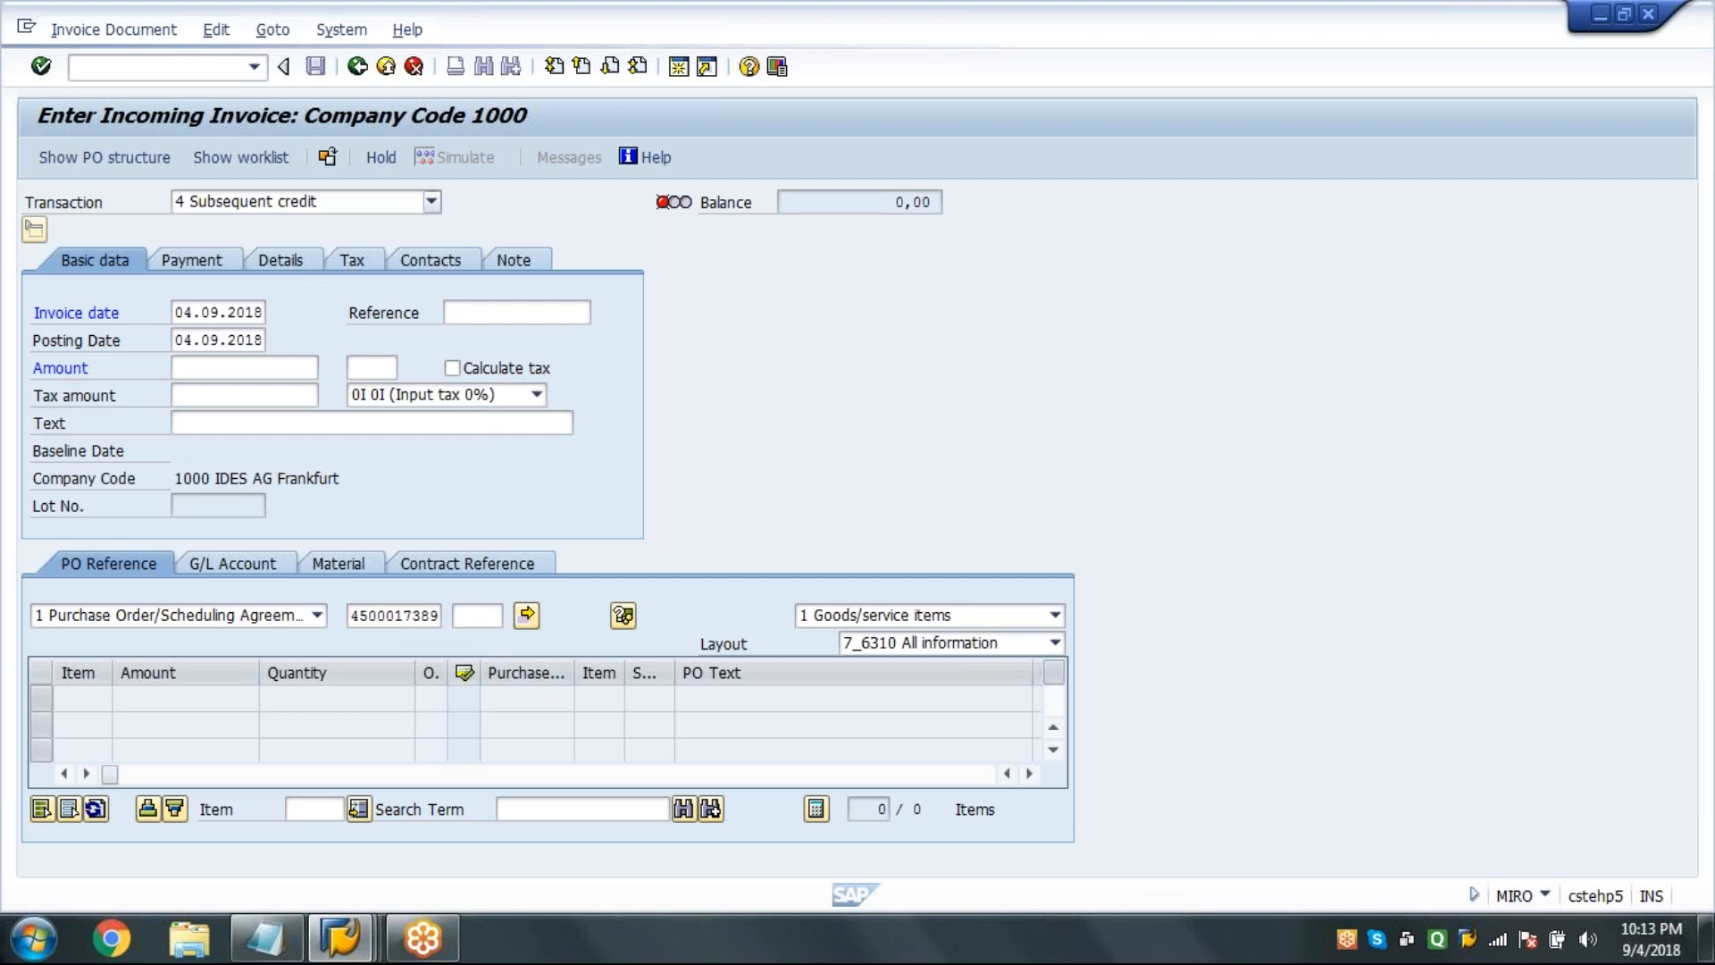
Enter 100 as both the item amount and the document amount, and post the subsequent credit.
left_click(198, 696)
left_click(194, 700)
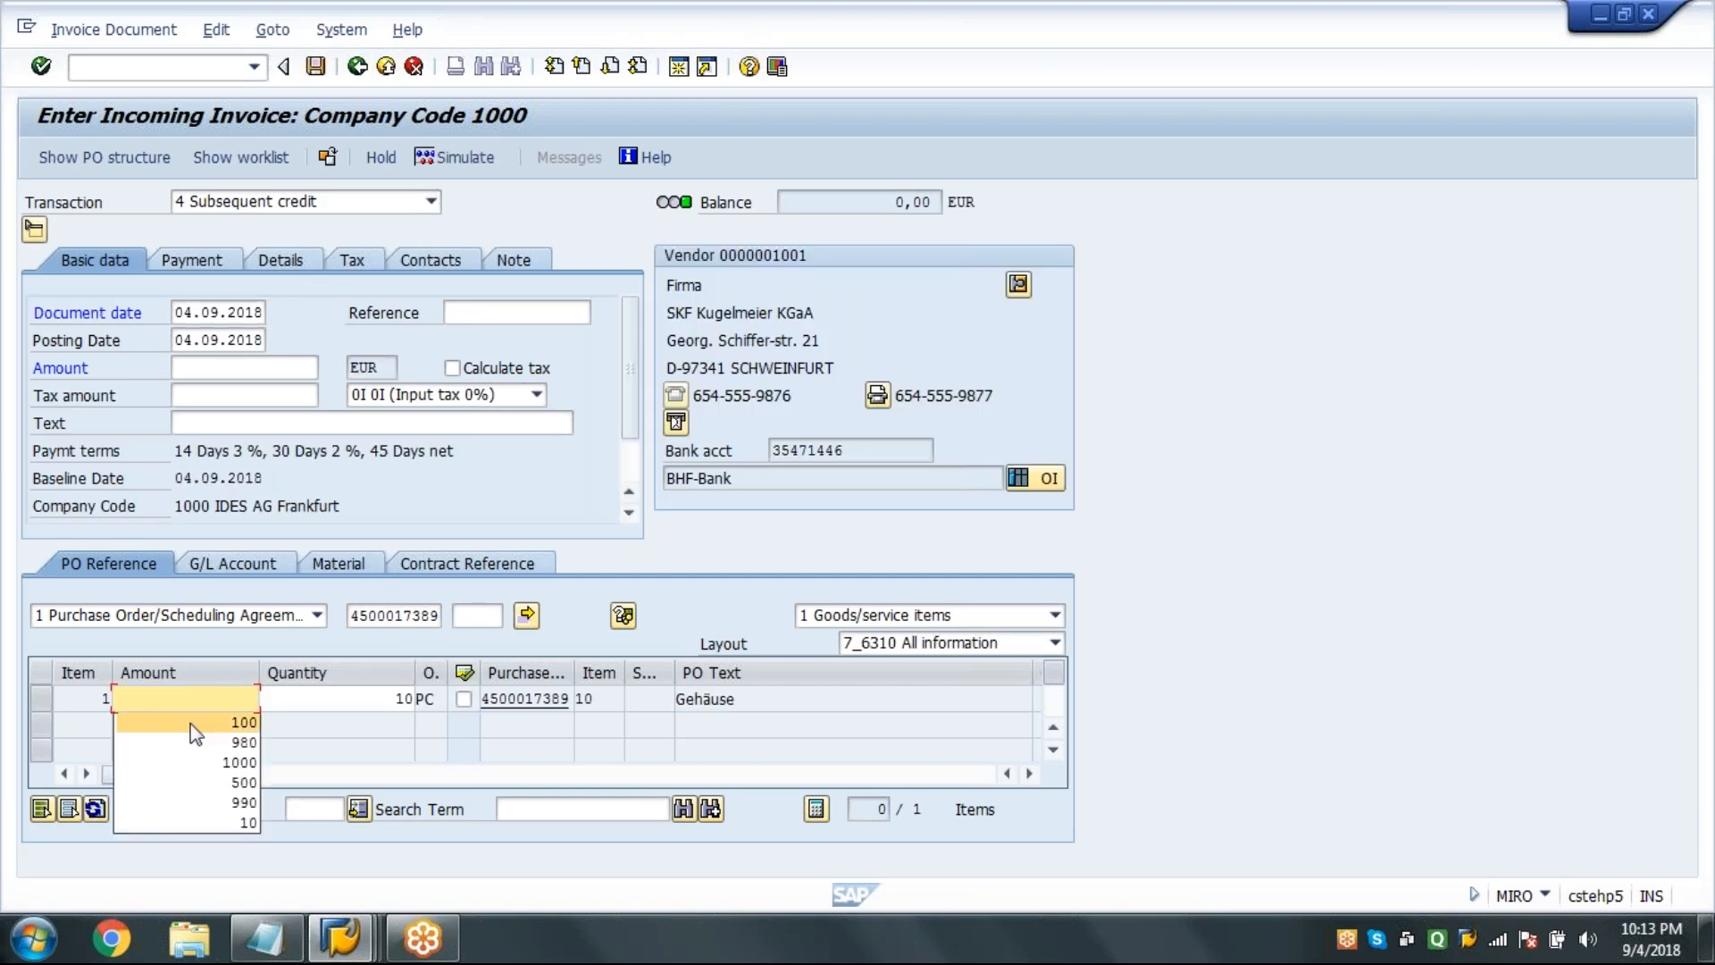
left_click(192, 717)
left_click(235, 372)
left_click(299, 393)
key("Return")
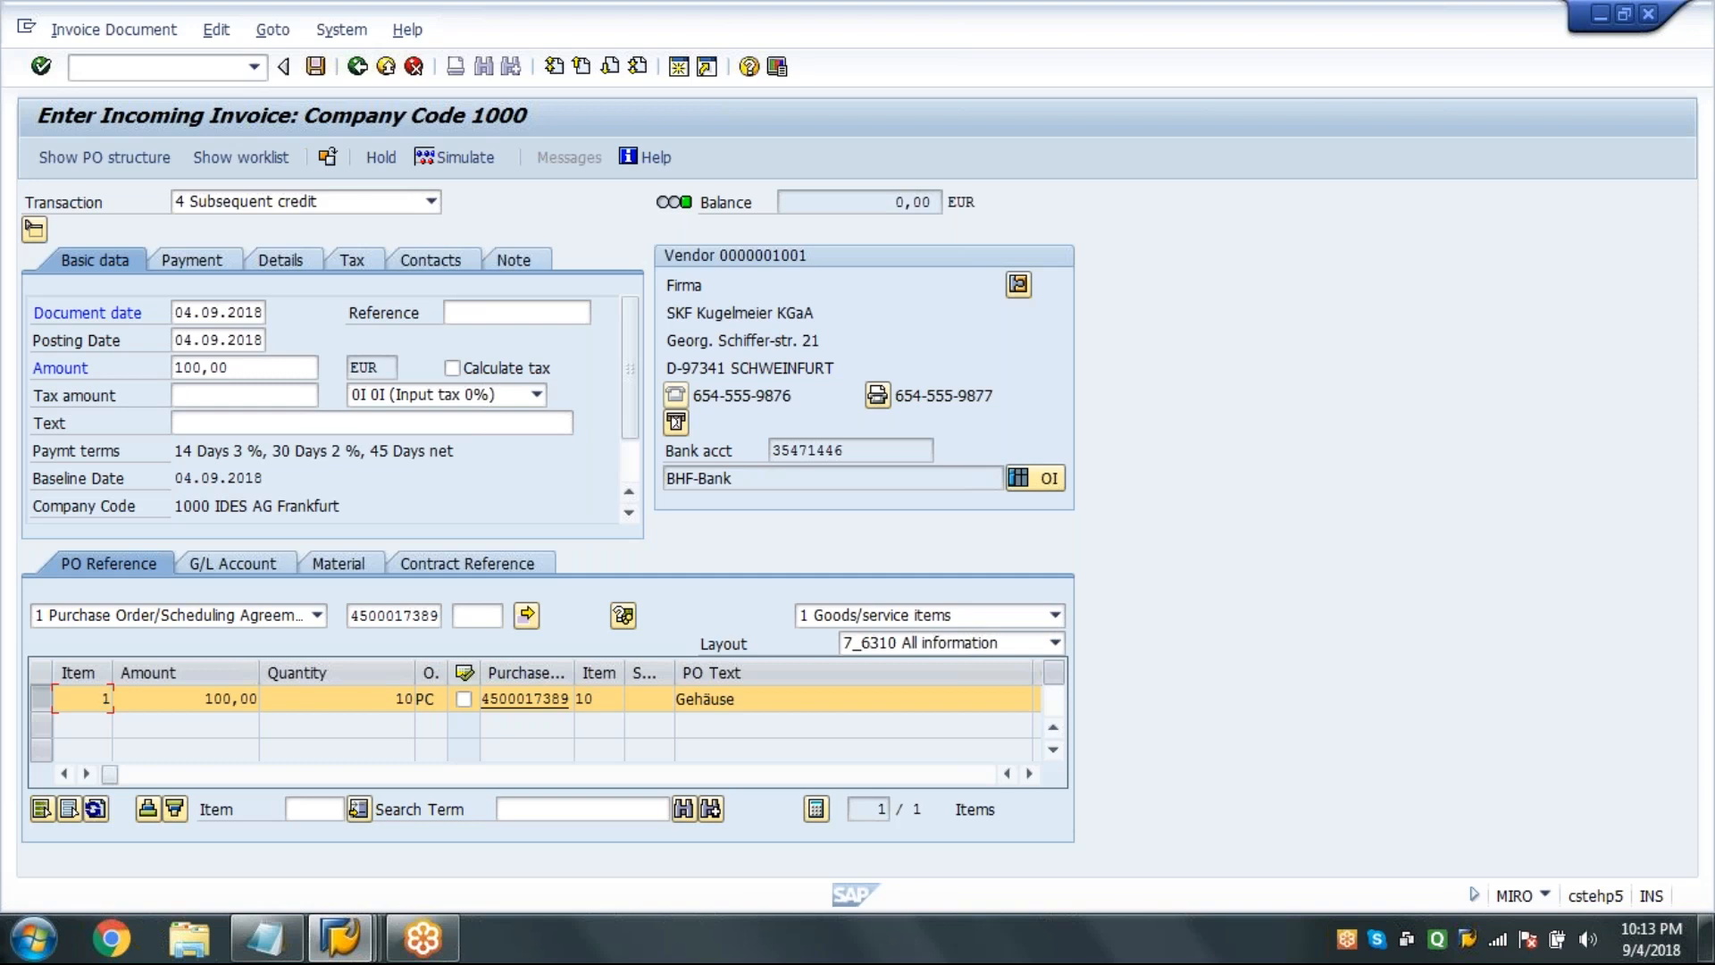
left_click(316, 66)
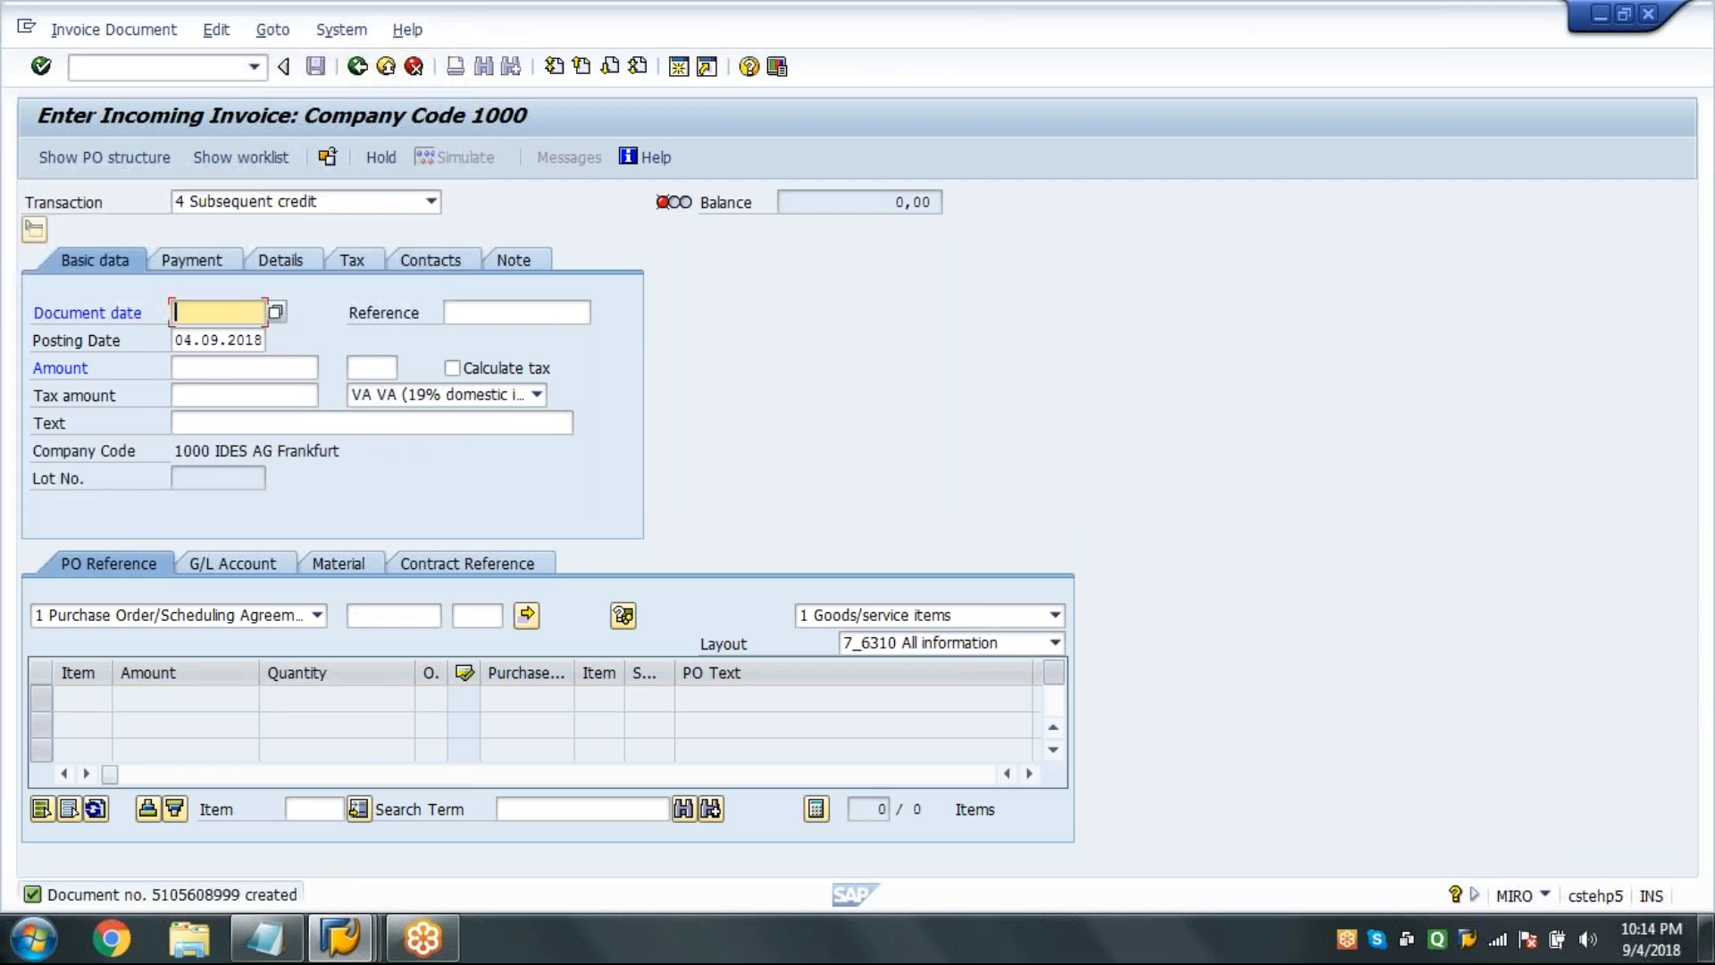
Start transaction ME23N to display the purchase order's status again.
left_click(350, 935)
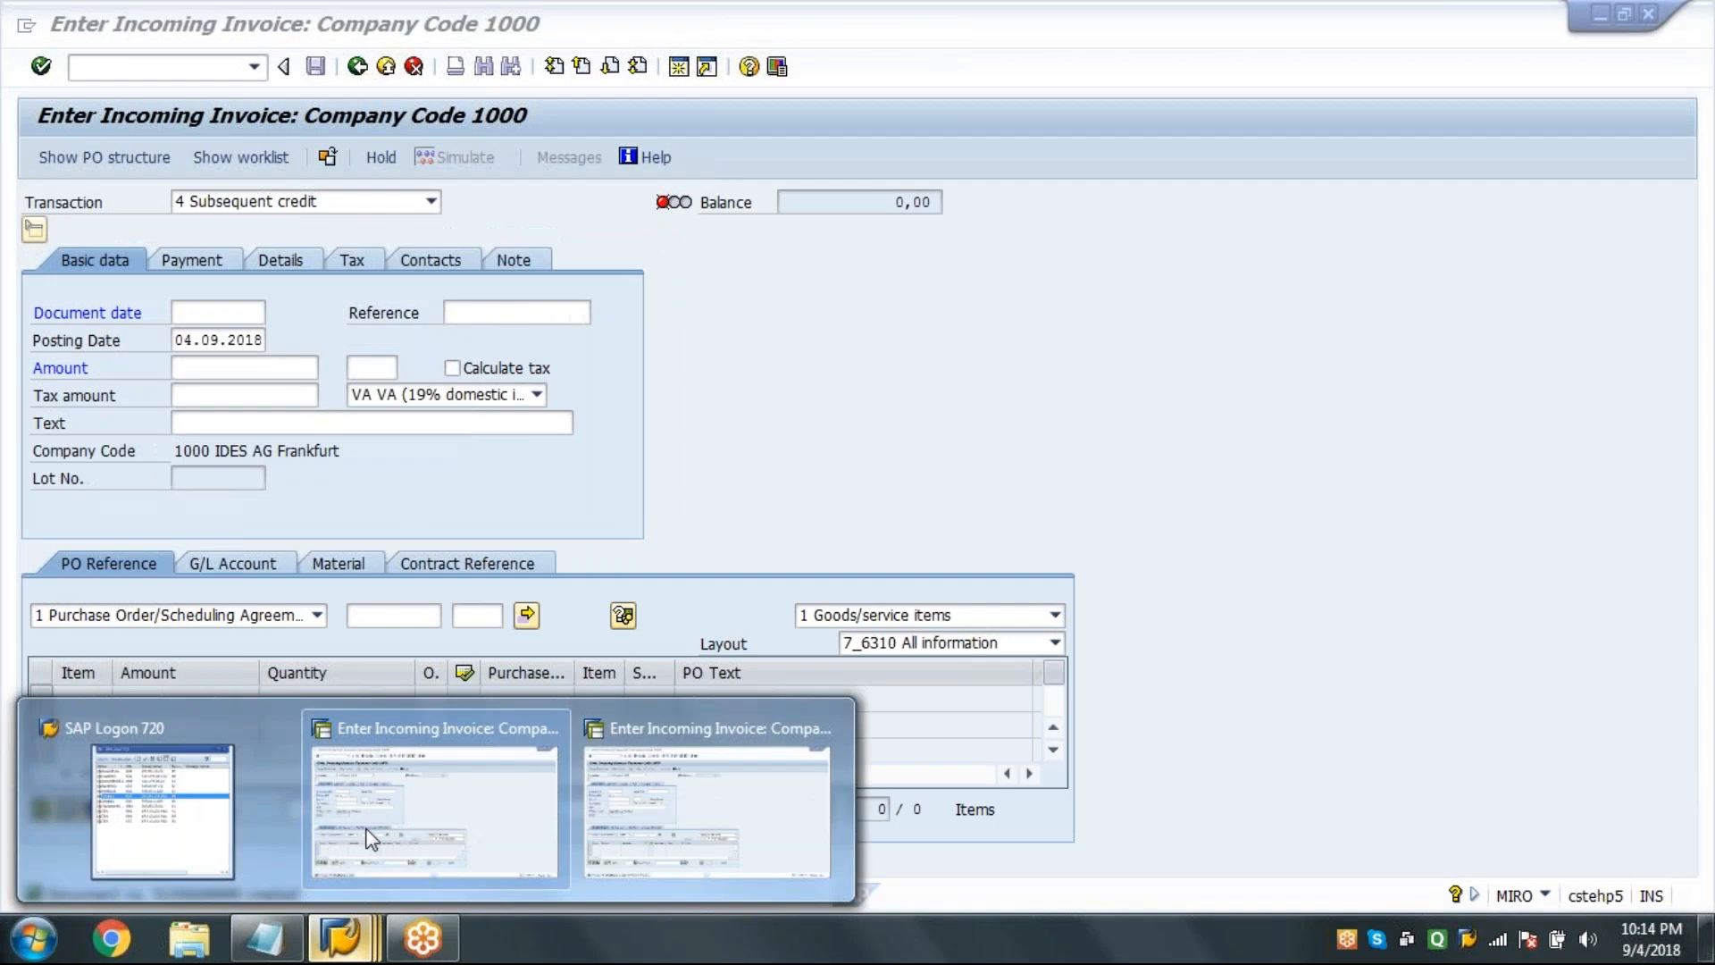
left_click(370, 839)
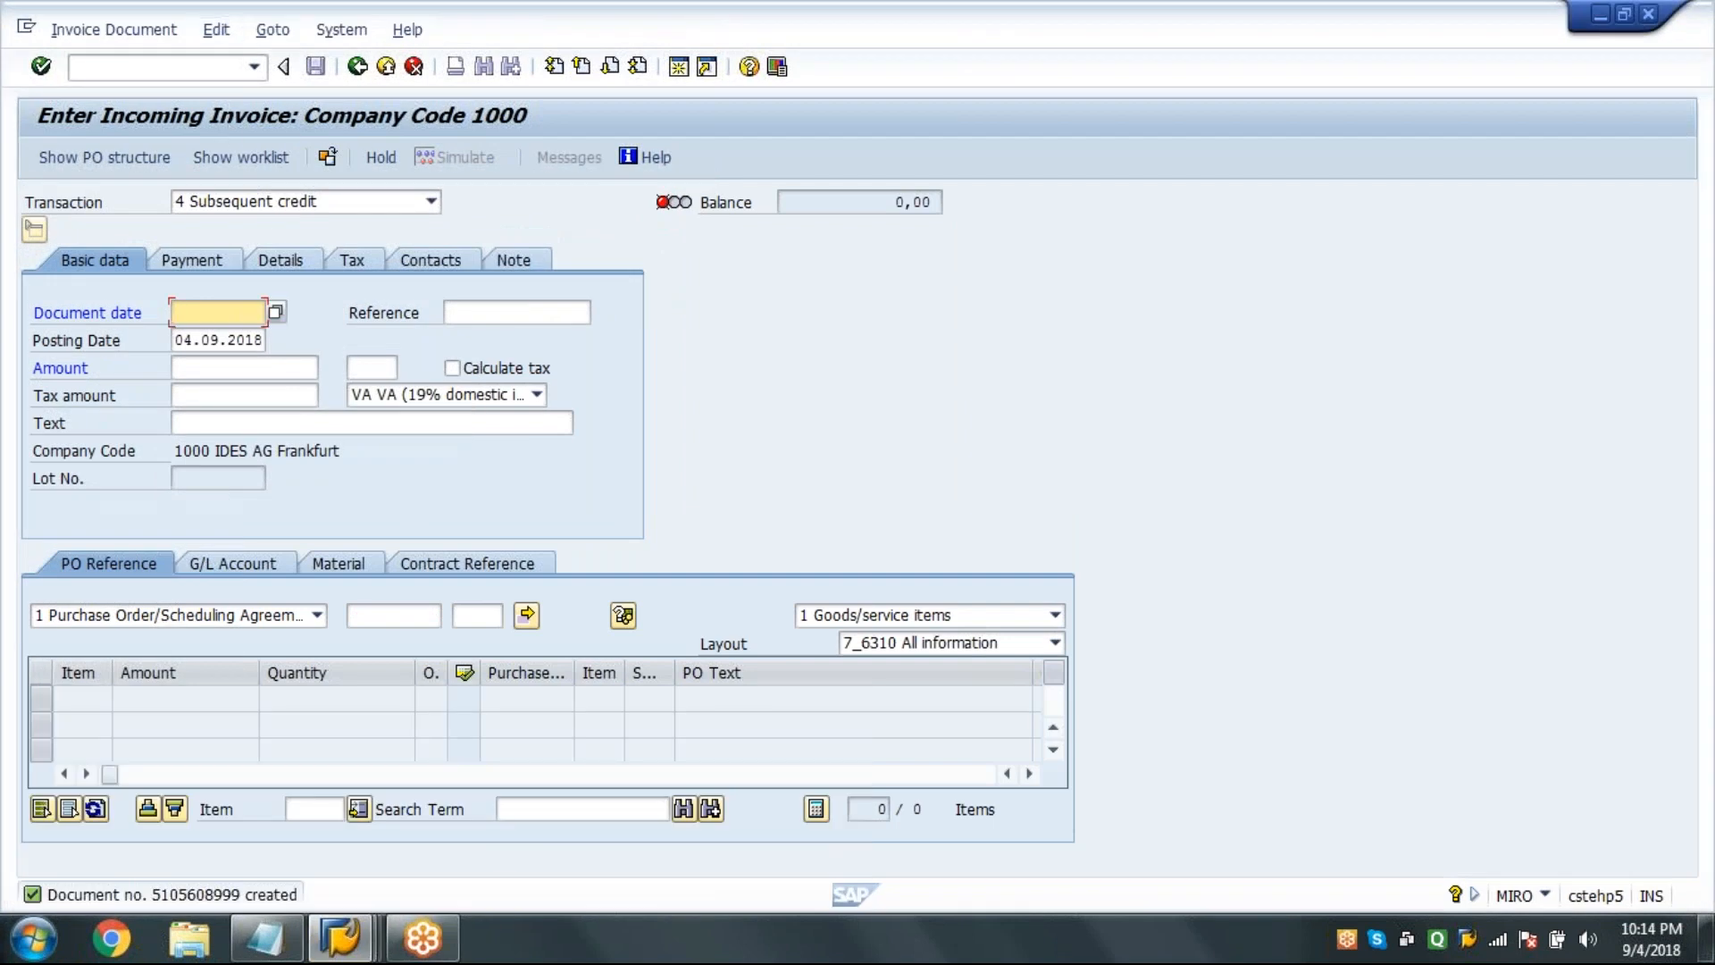
type("/NME23N")
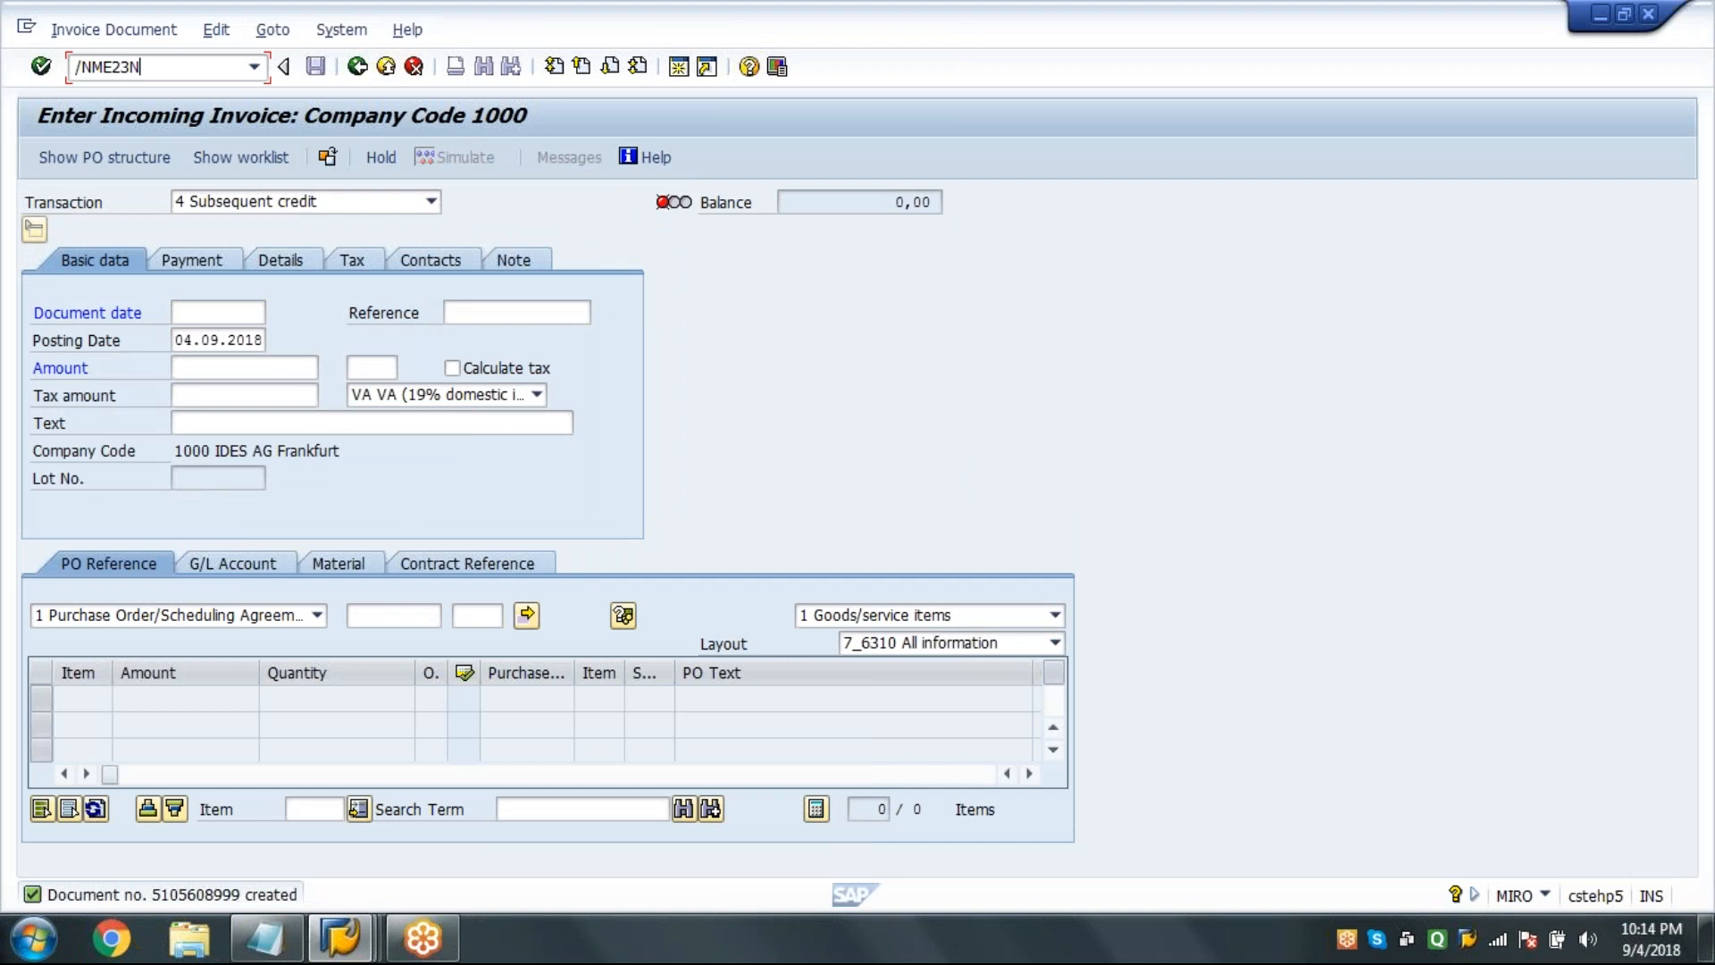
key("Return")
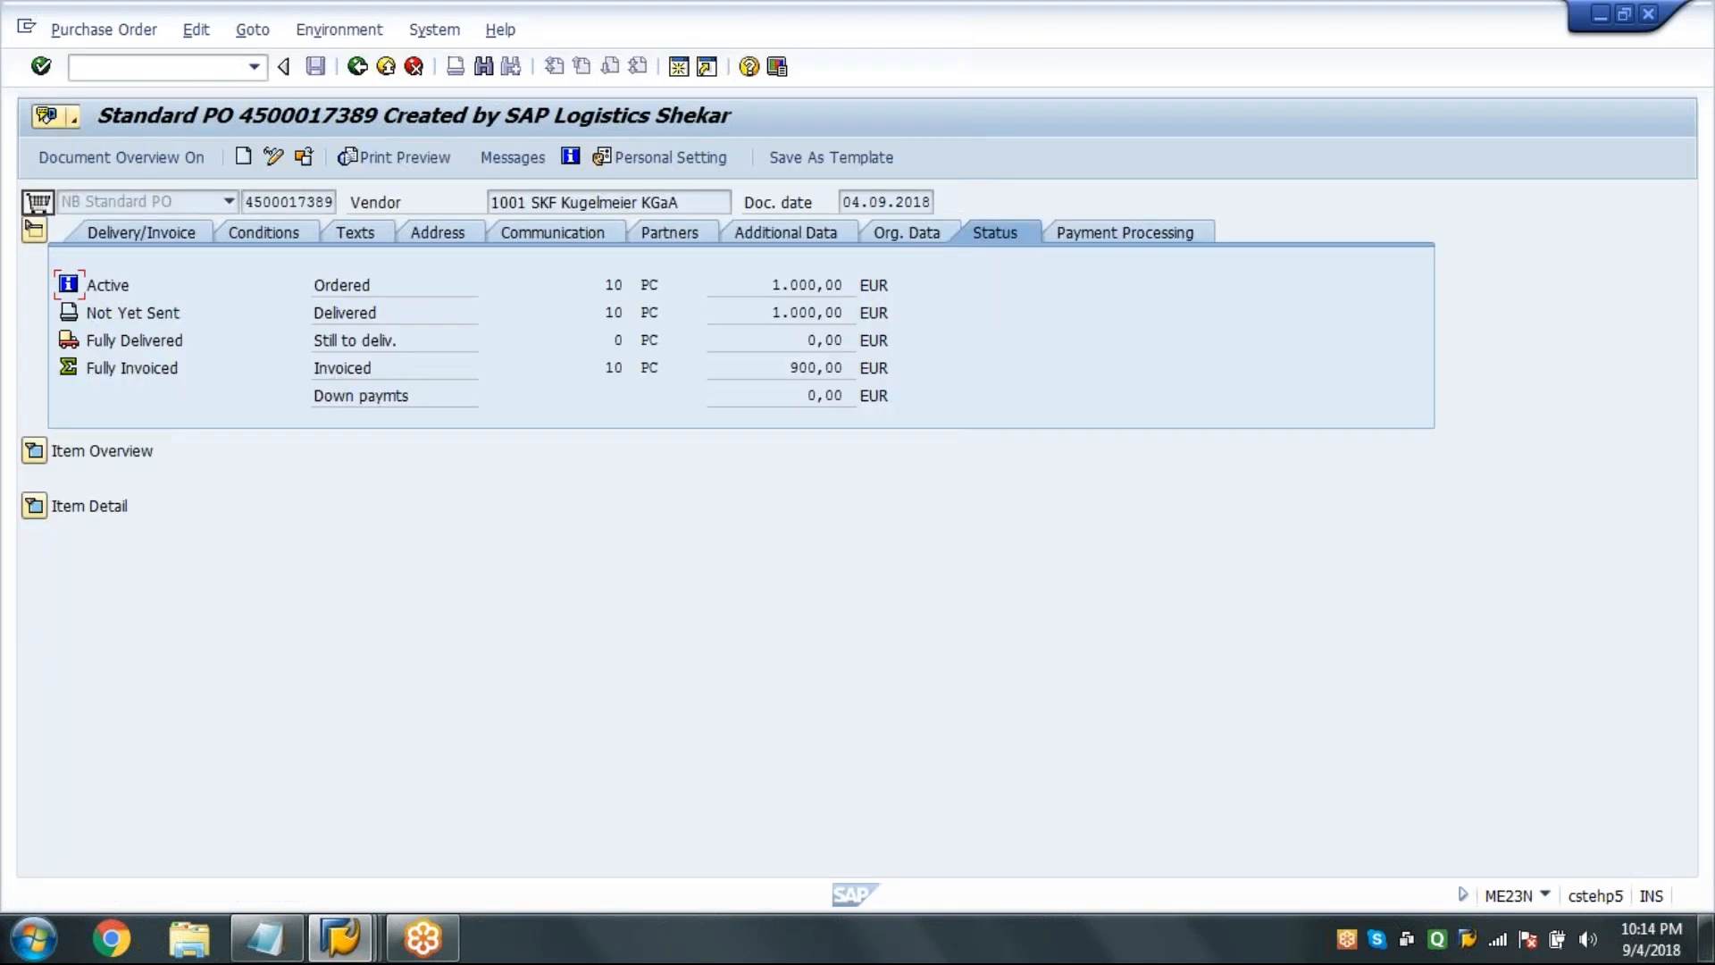
Check the invoiced amount in the status and the subsequent credit entry in the item's purchase order history.
left_click(795, 372)
left_click_drag(796, 372, 899, 394)
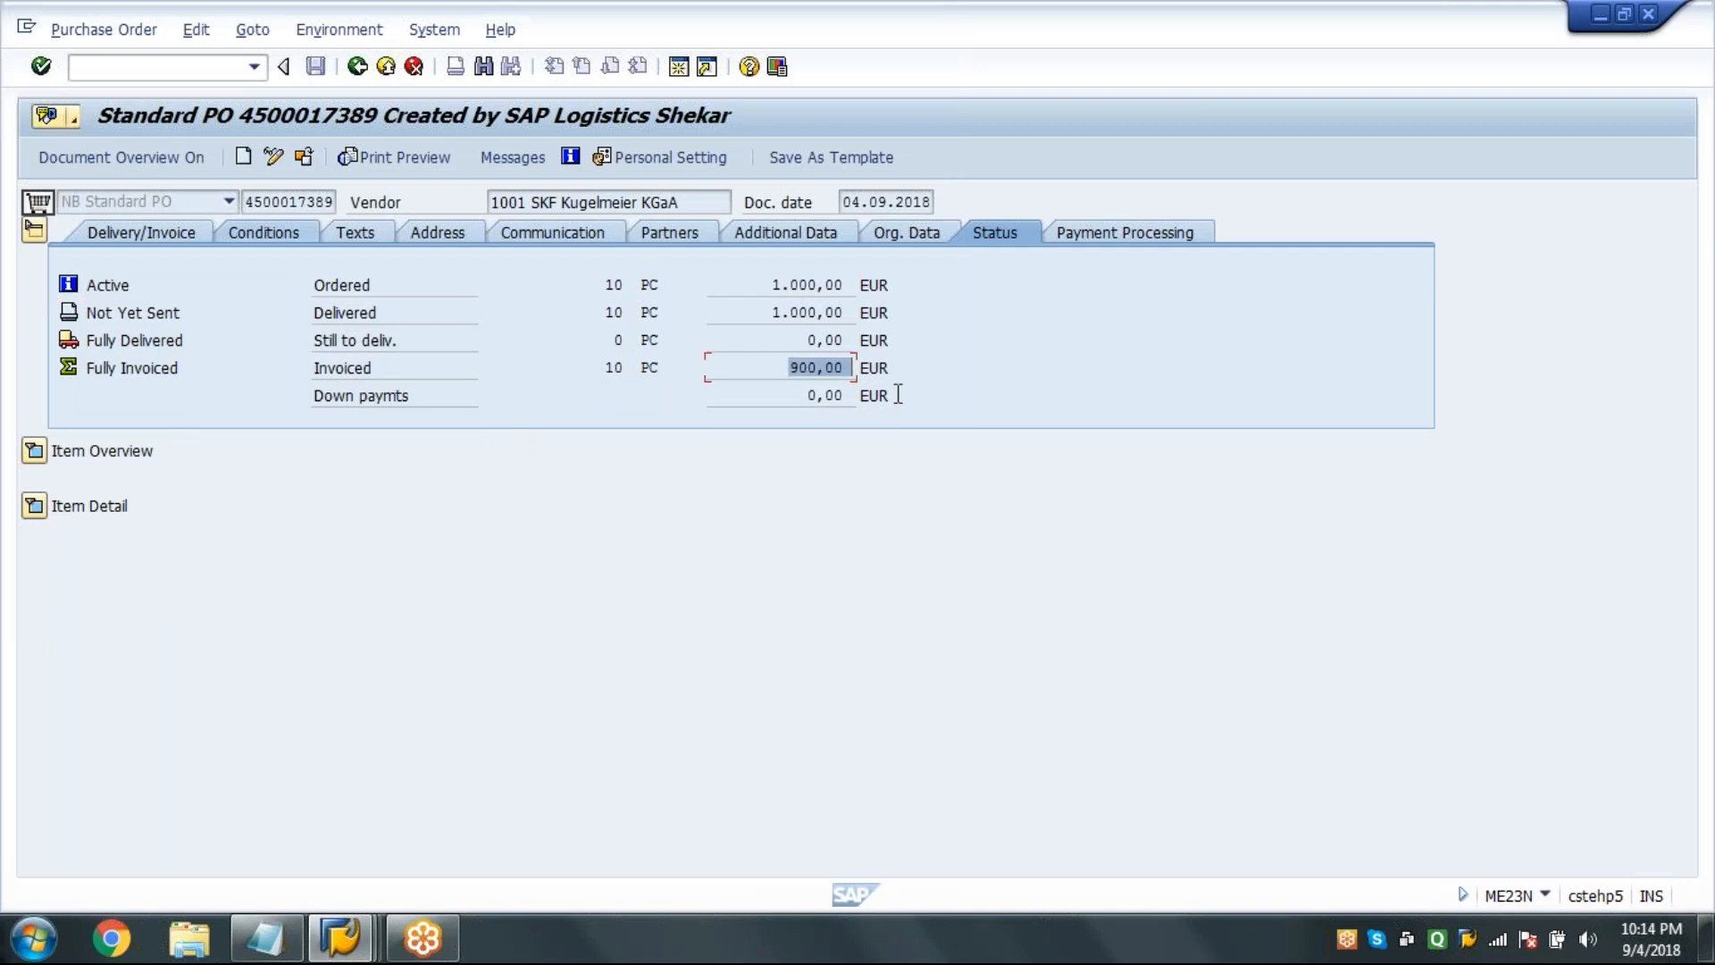
left_click(33, 504)
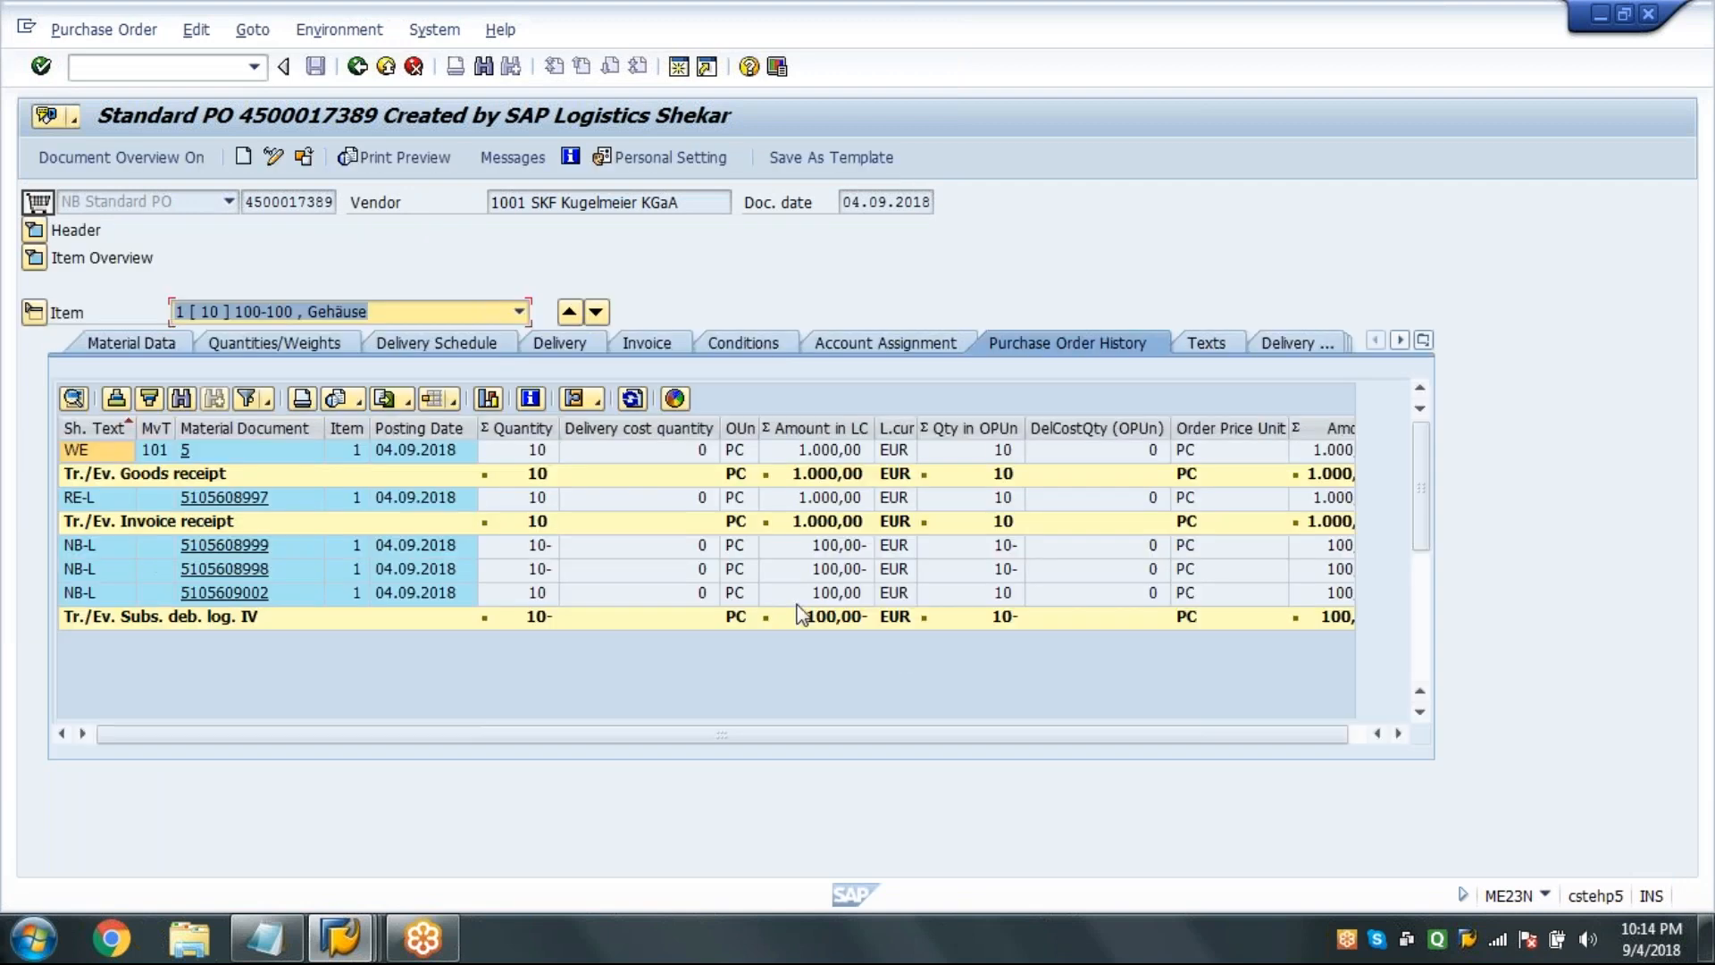
left_click(840, 547)
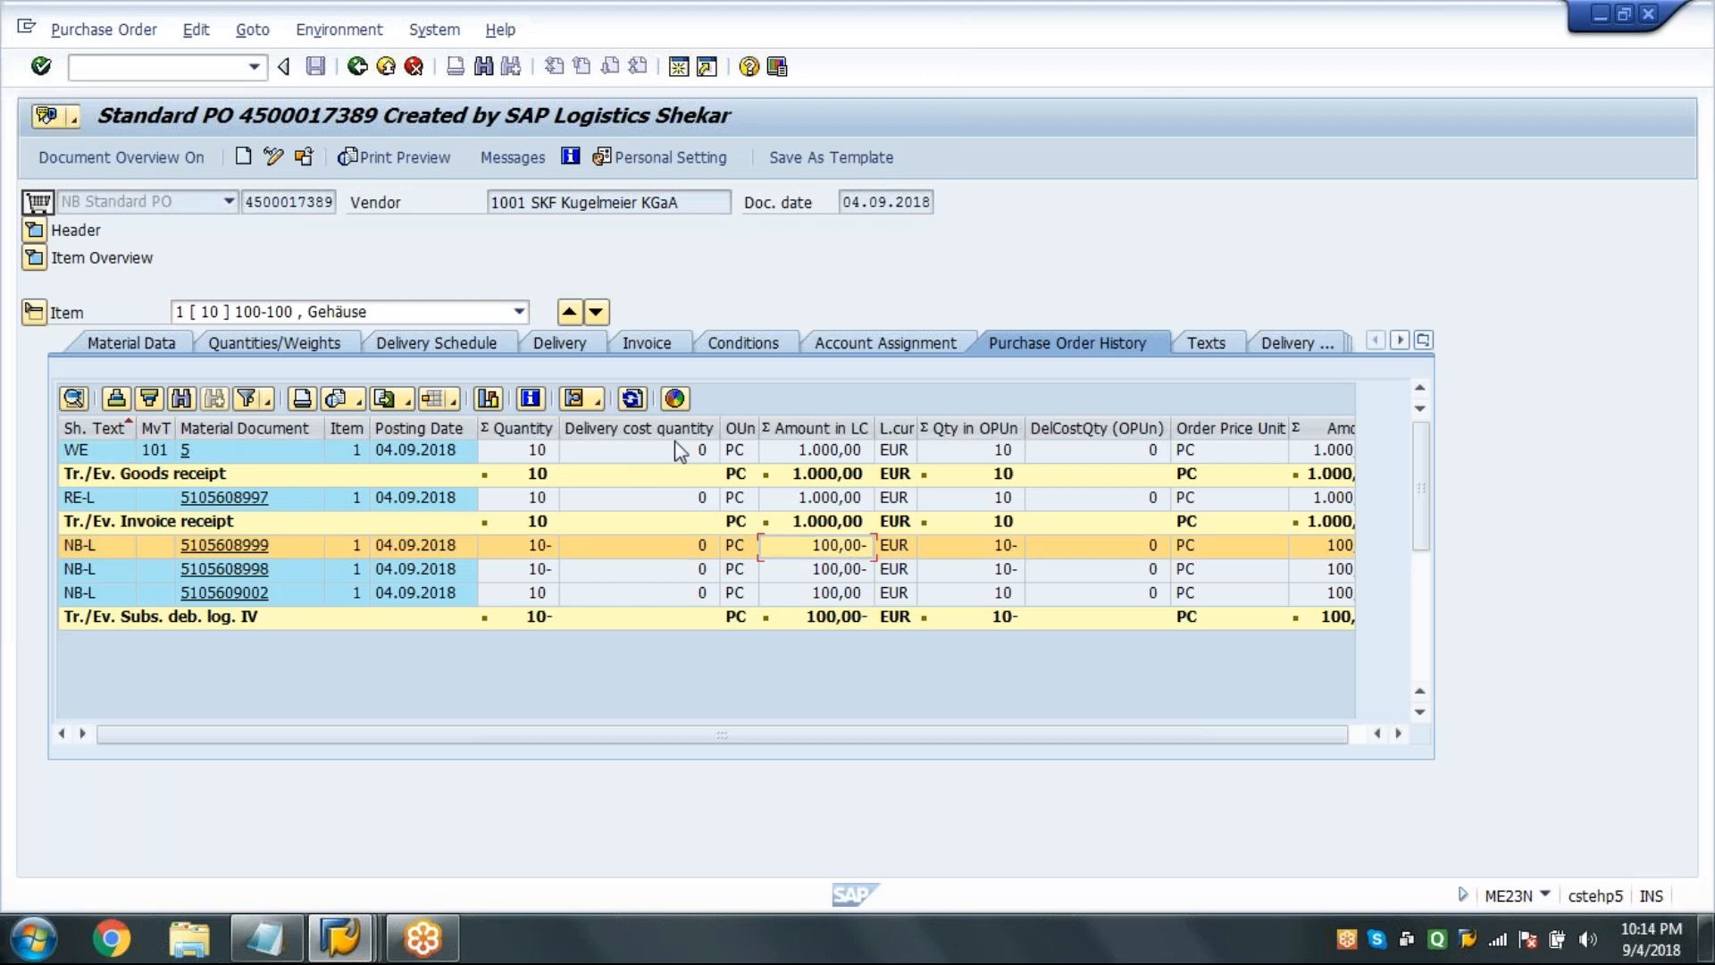
Leave the purchase order and cancel the subsequent credit document in MR8M for fiscal year 2018 with reversal reason 01.
left_click(358, 67)
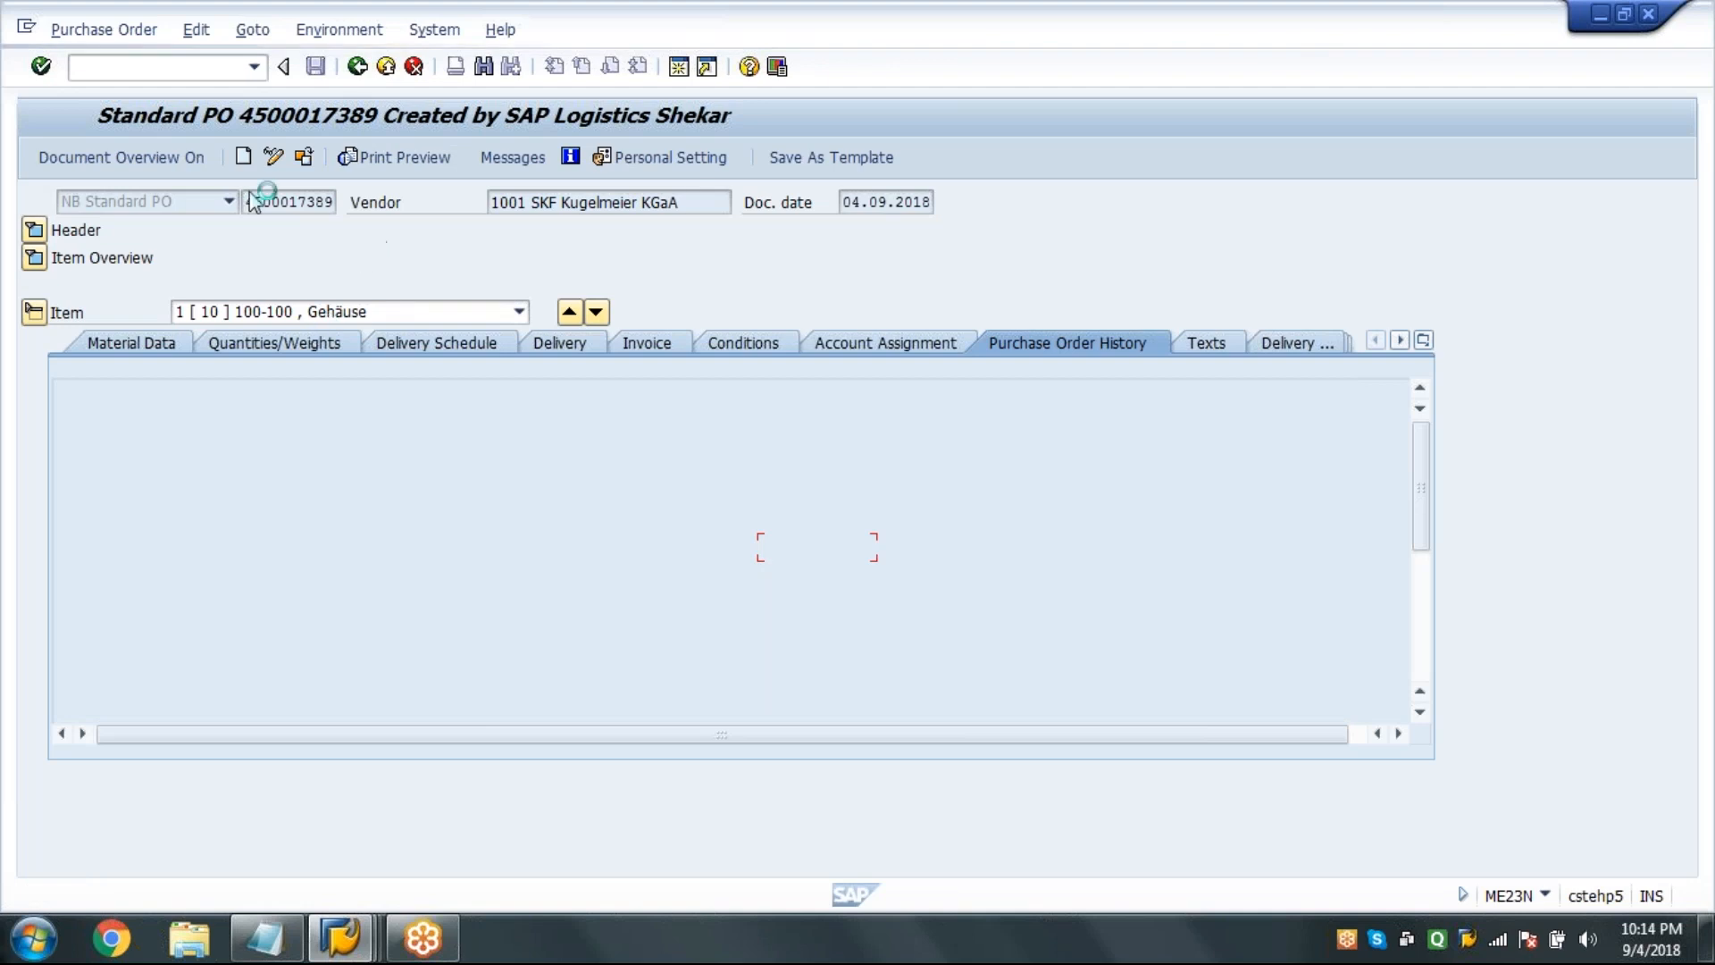
left_click(211, 68)
type("MR8M")
key("Return")
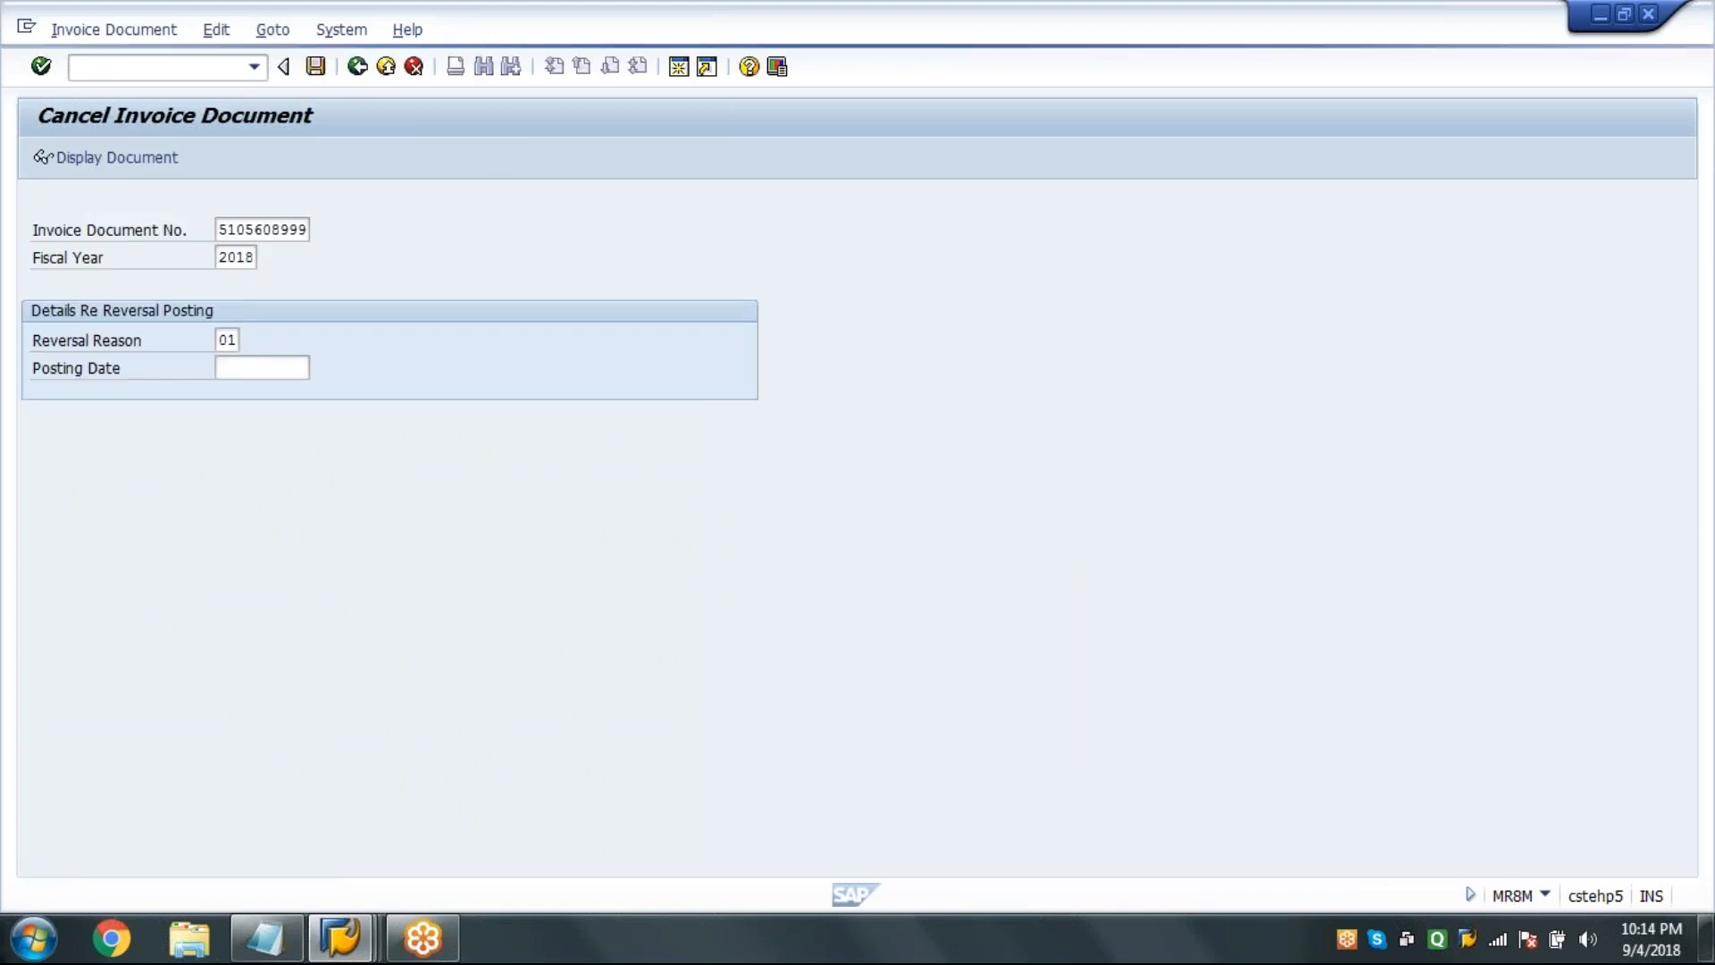
Add the line "Credit Memo - MIRO" below the subsequent credit entry in the Notepad list and return to SAP.
left_click(266, 938)
left_click(670, 436)
key("Return")
type("Cre")
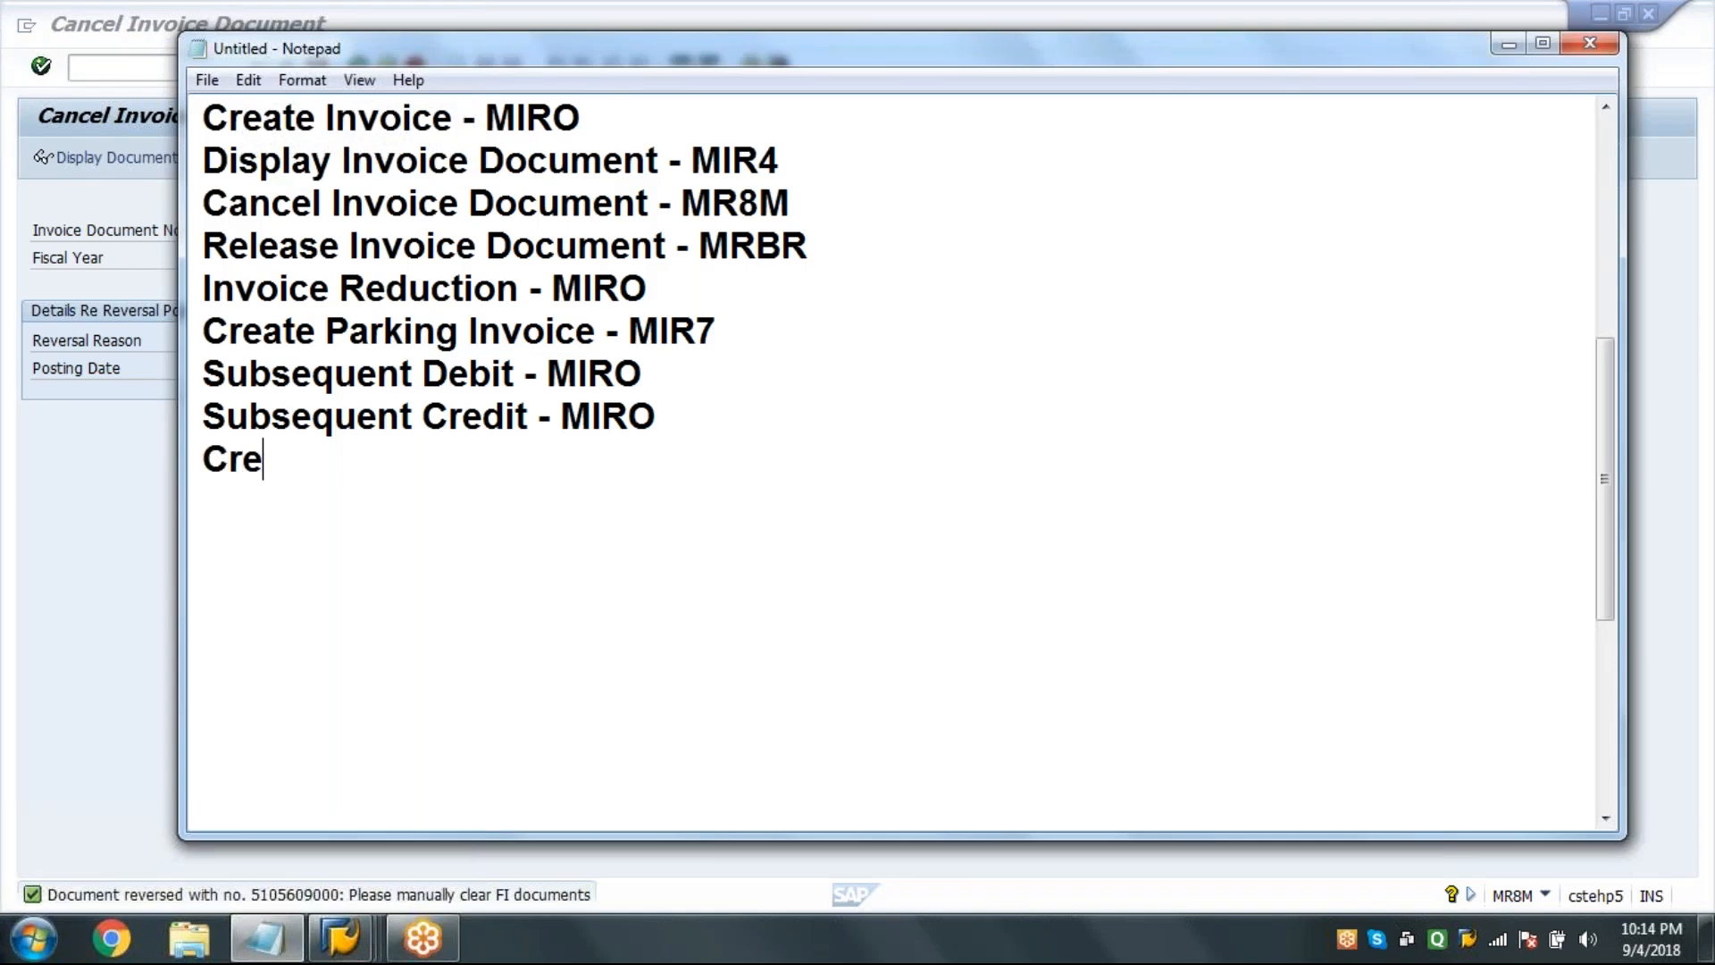
type("dit Memo ")
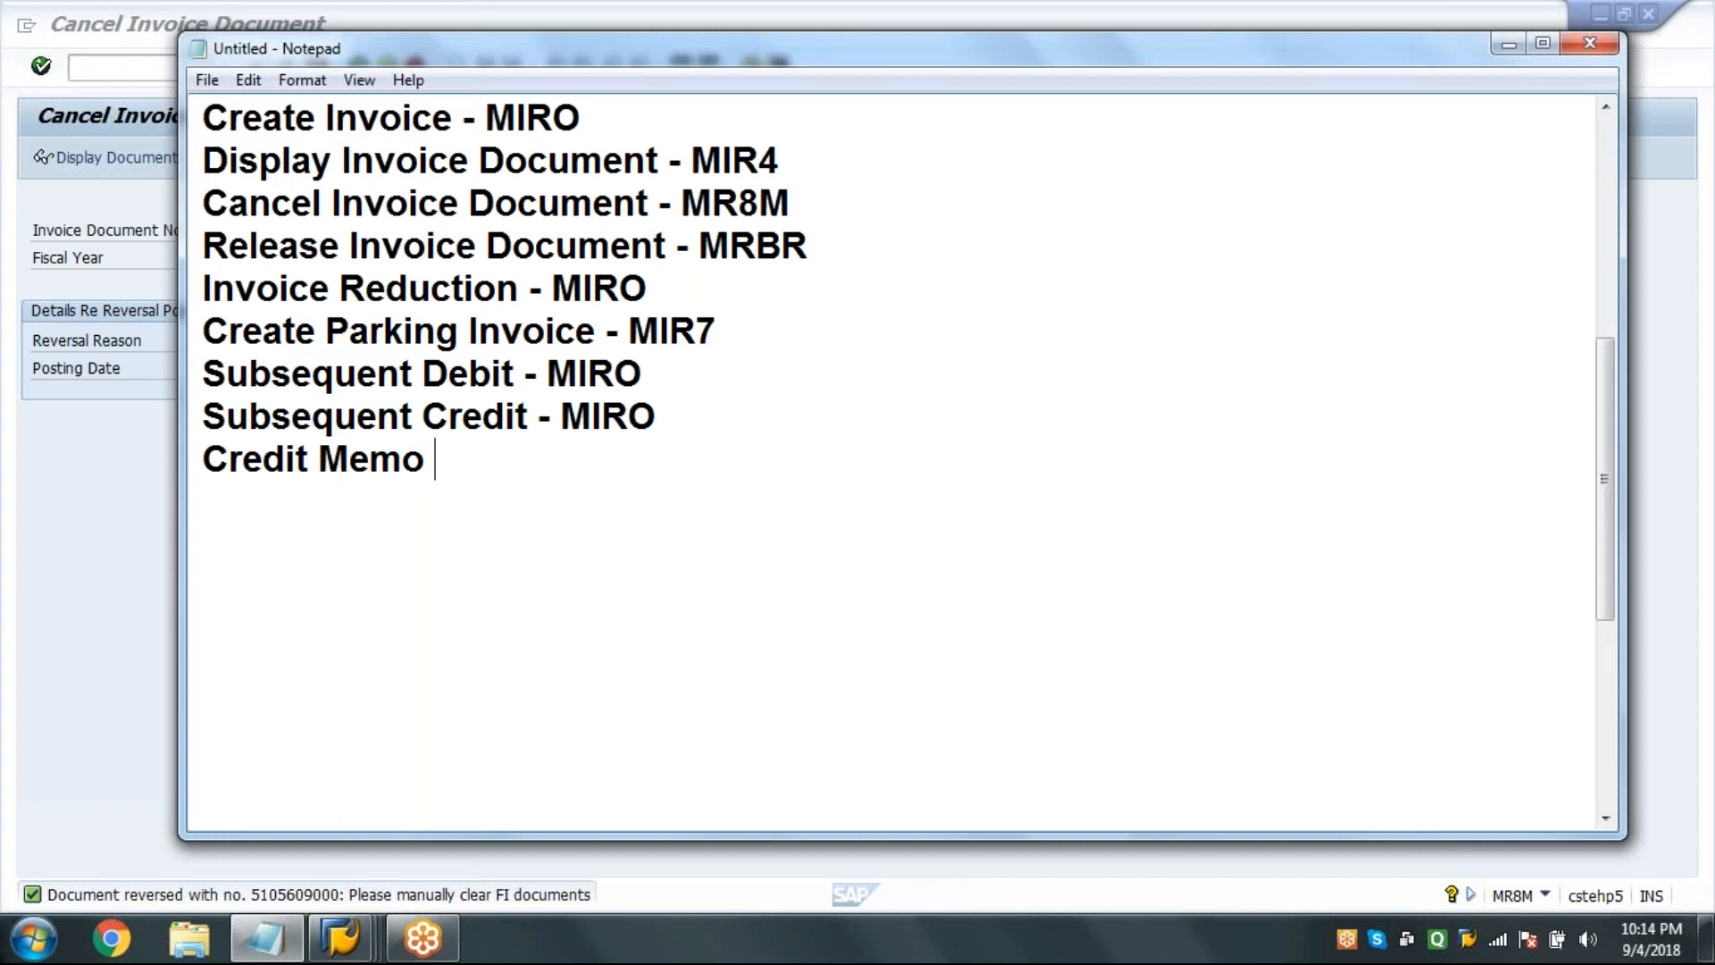
type("- MIRO")
key("Return")
key("Return")
left_click(71, 447)
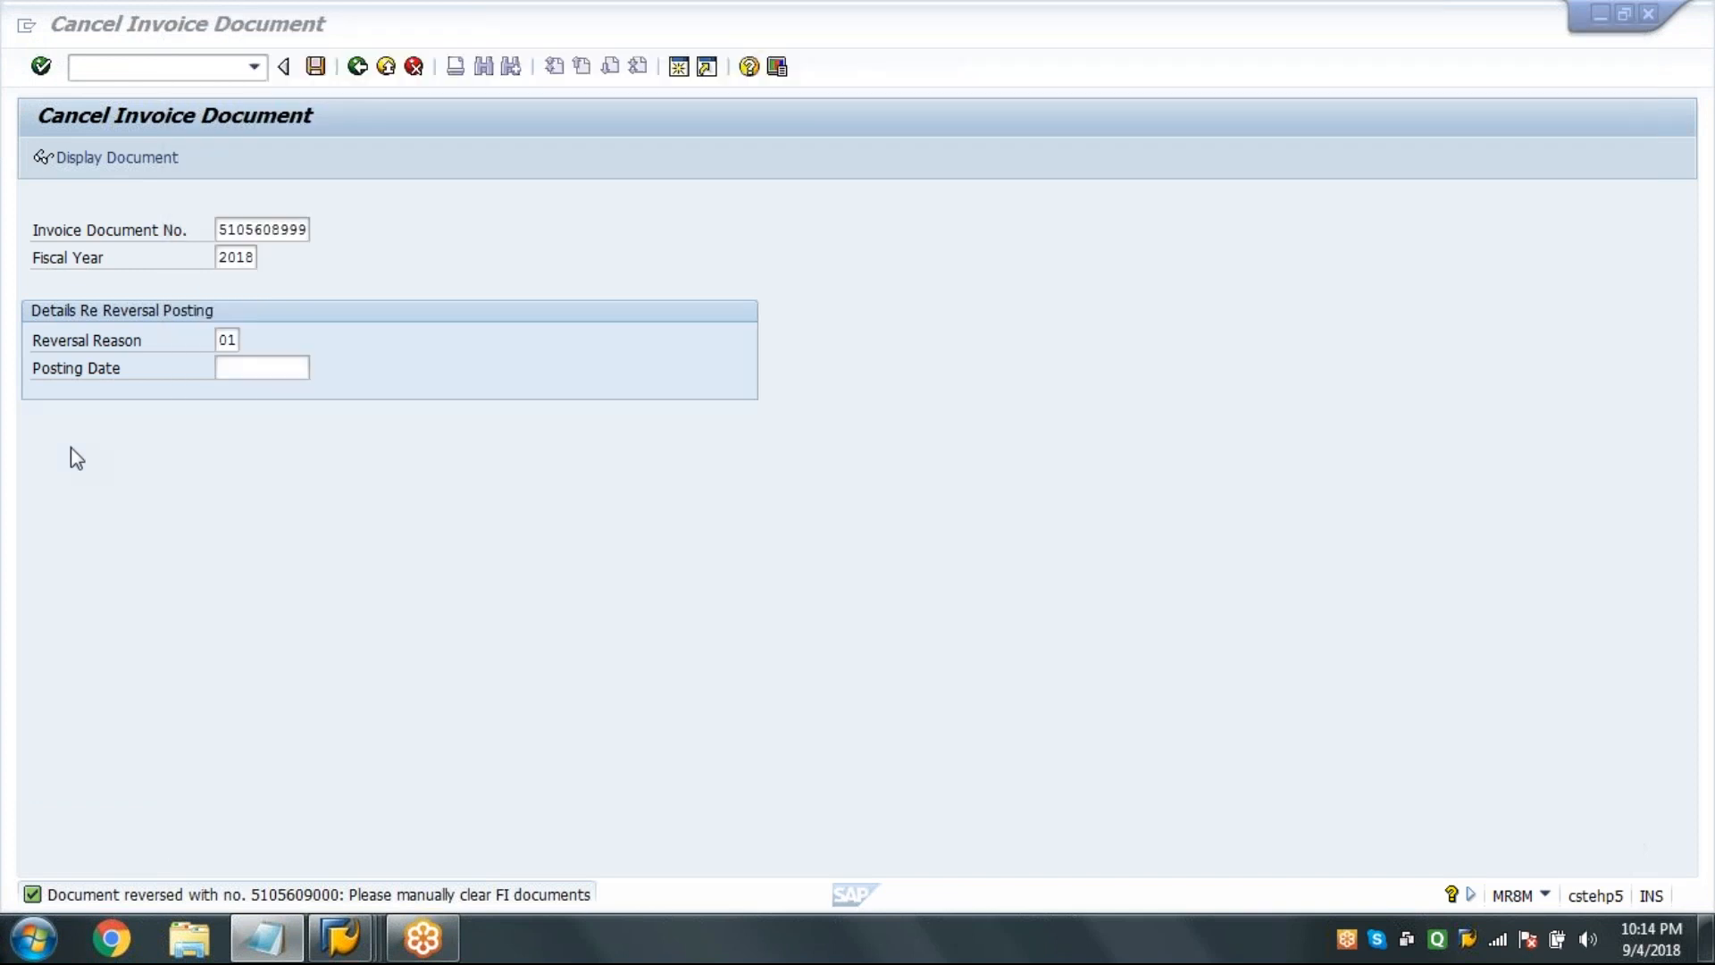
Display the purchase order in ME23N and check the ordered and delivered quantities in the header status.
type("/NME23N")
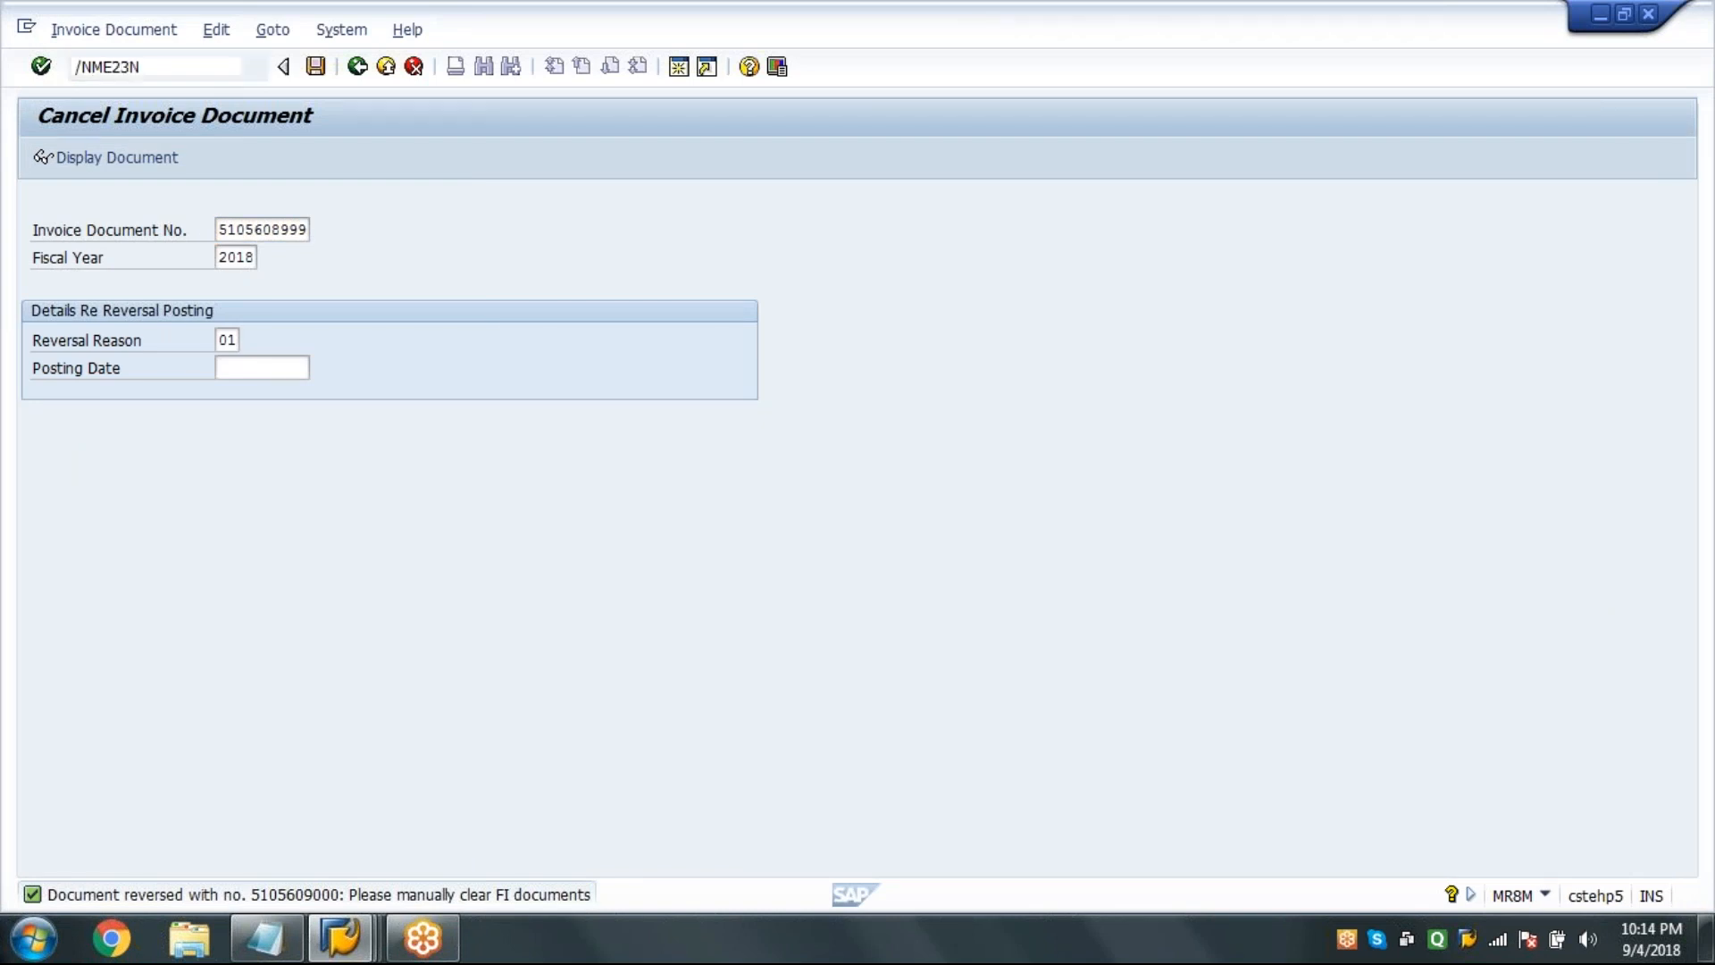
key("Return")
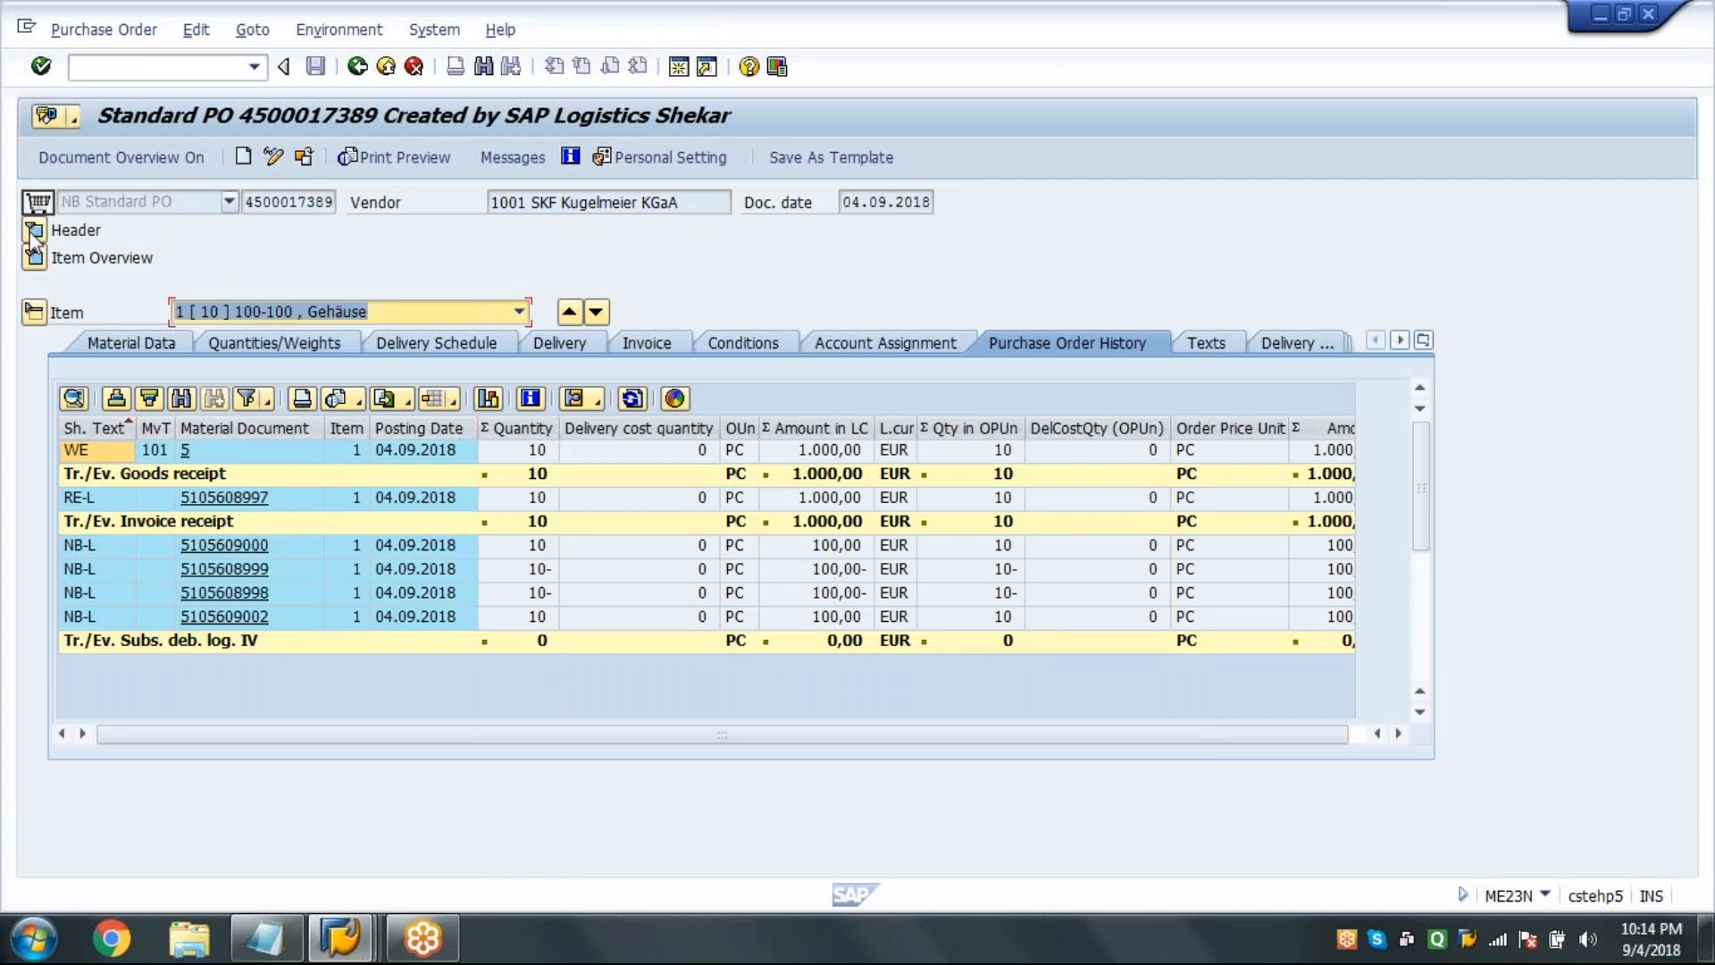
left_click(628, 284)
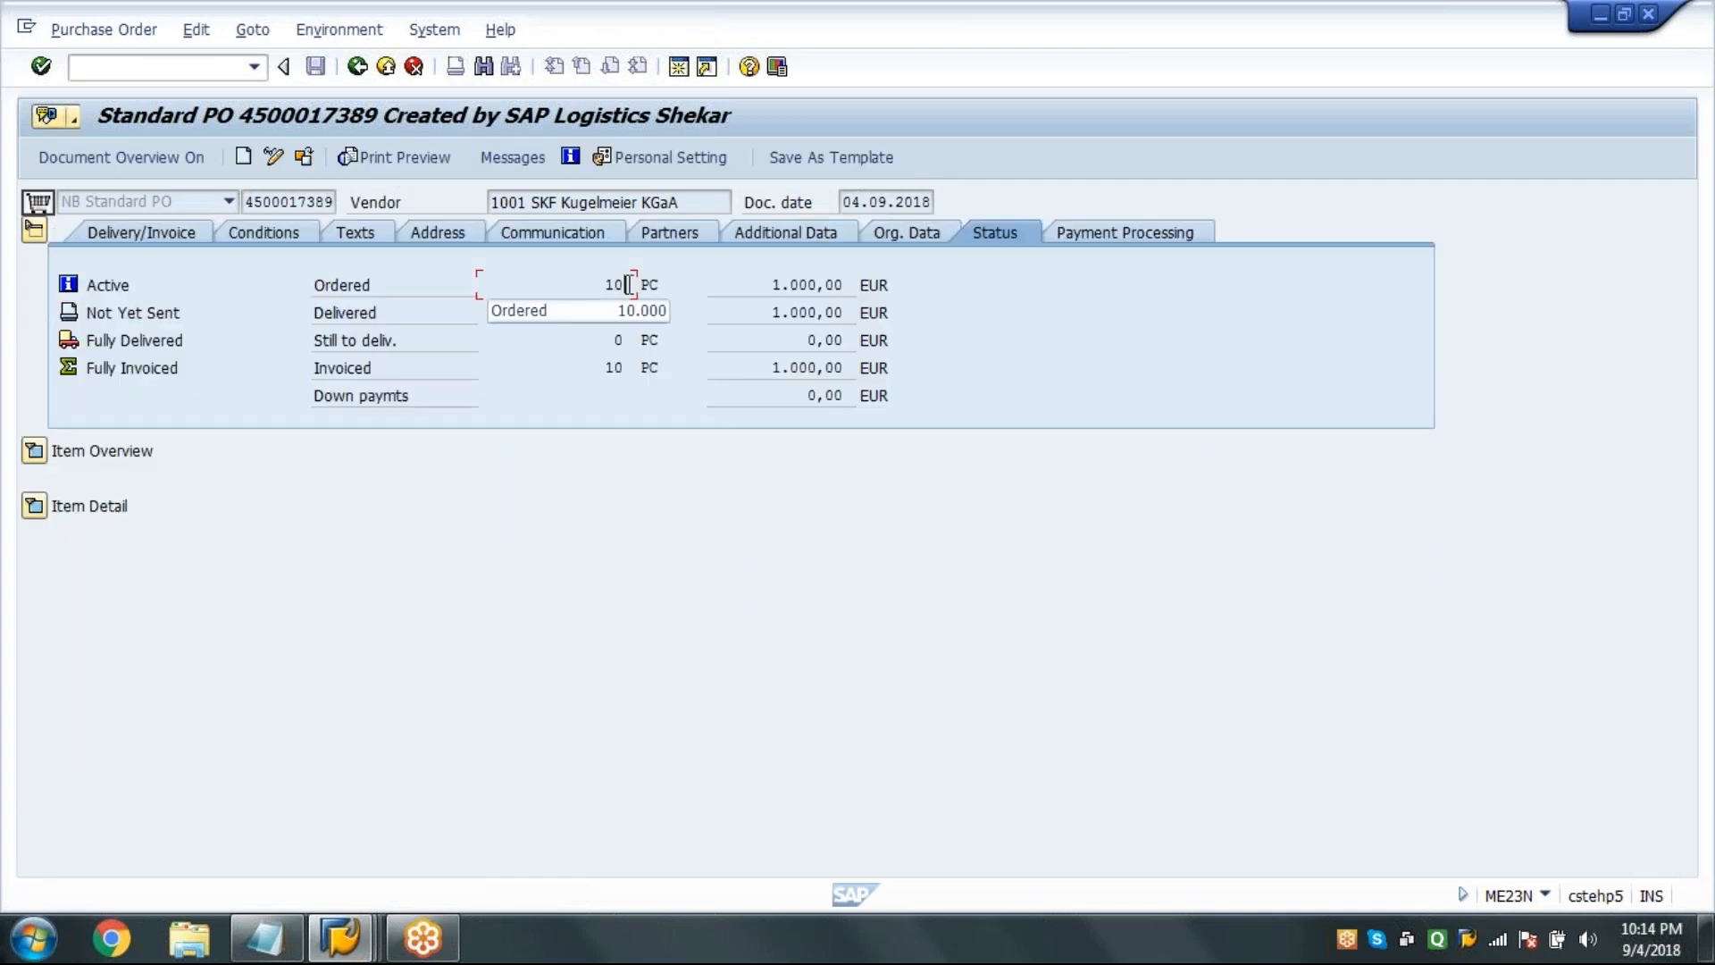
left_click(643, 313)
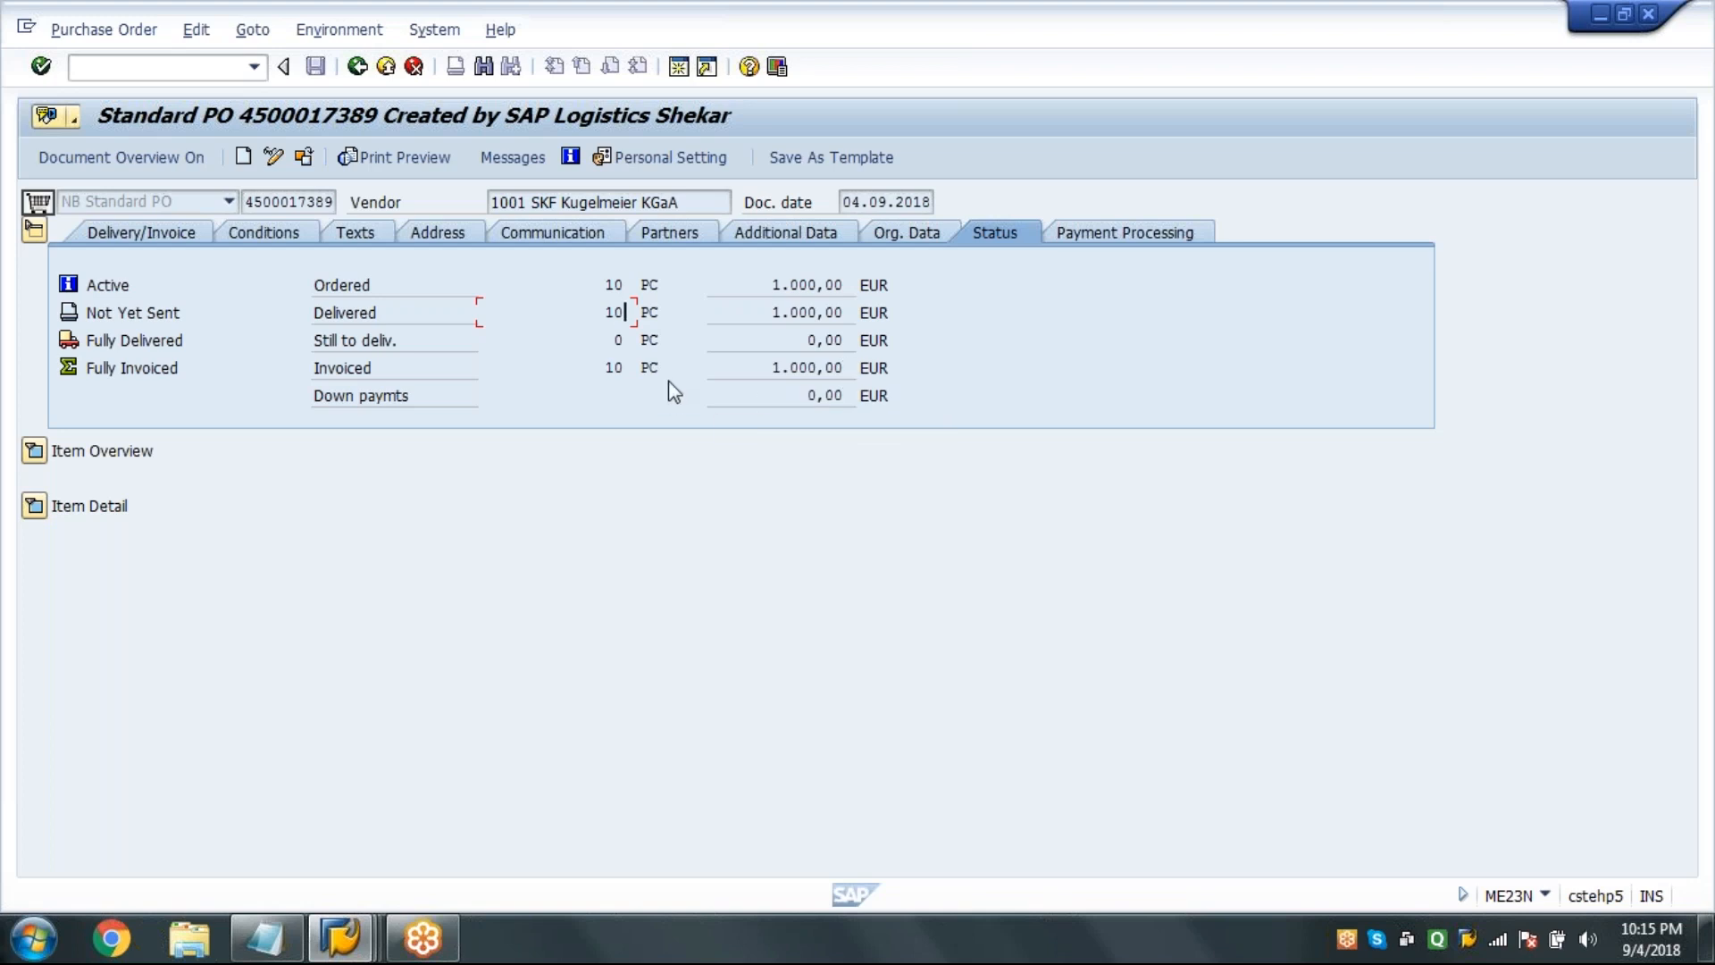
Switch to the SAP session showing the incoming invoice entry and start transaction MIGO there.
left_click(348, 940)
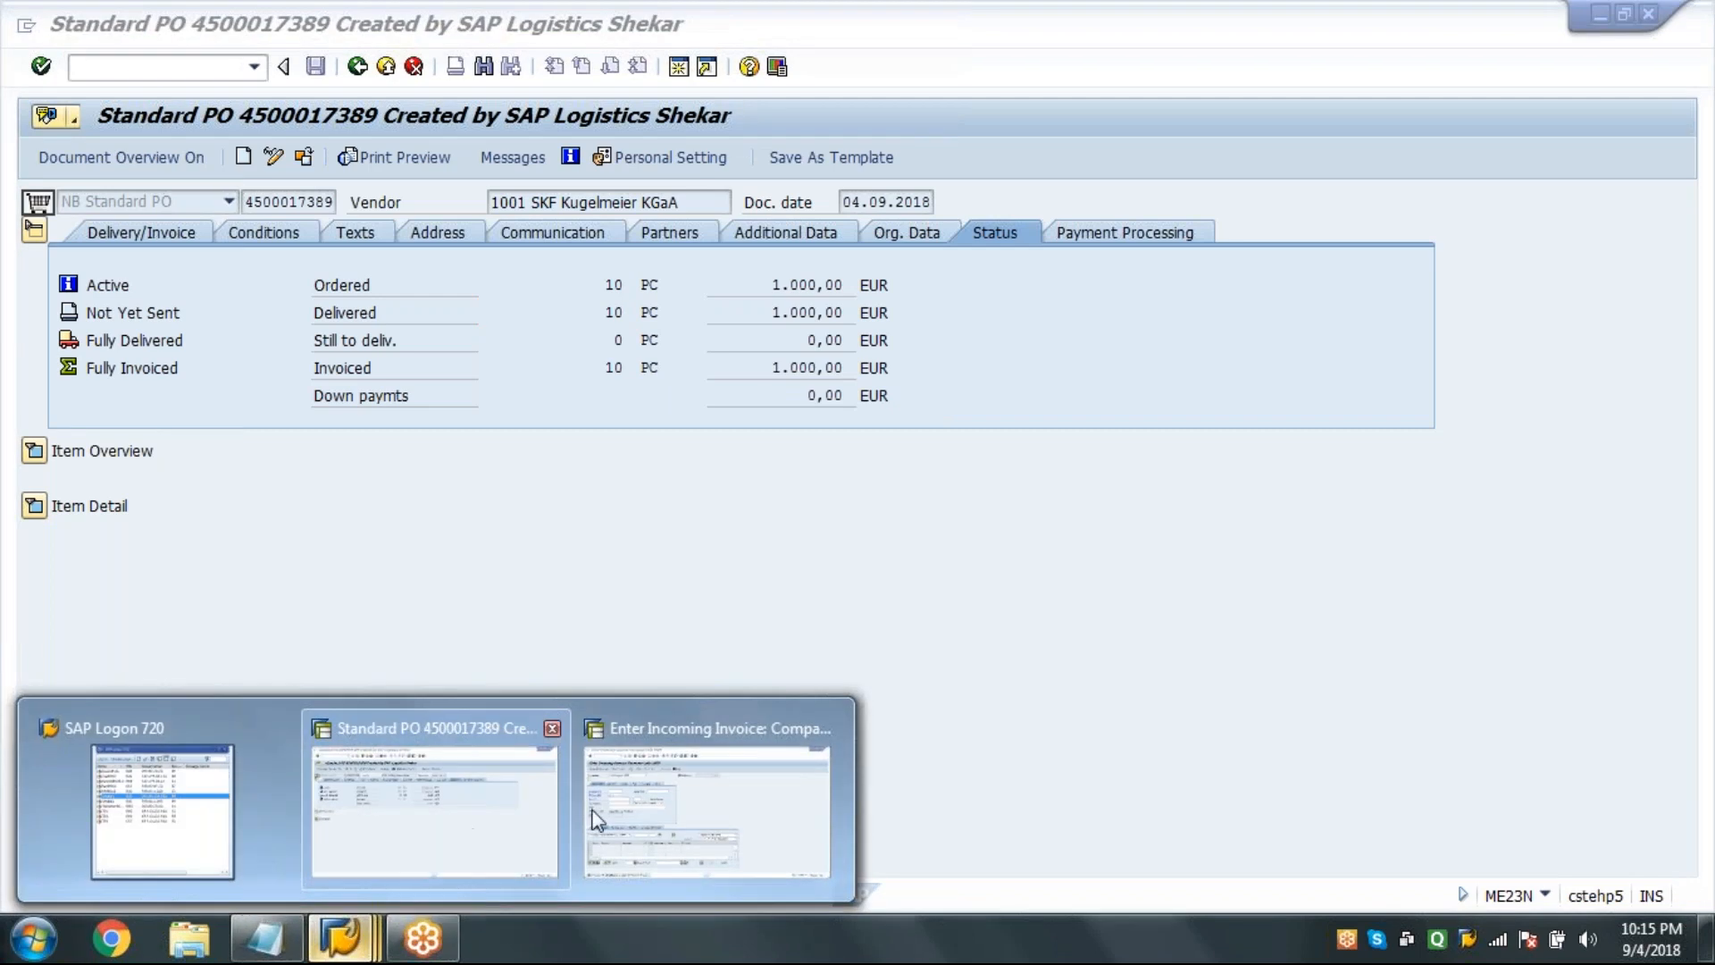
mouse_move(614, 826)
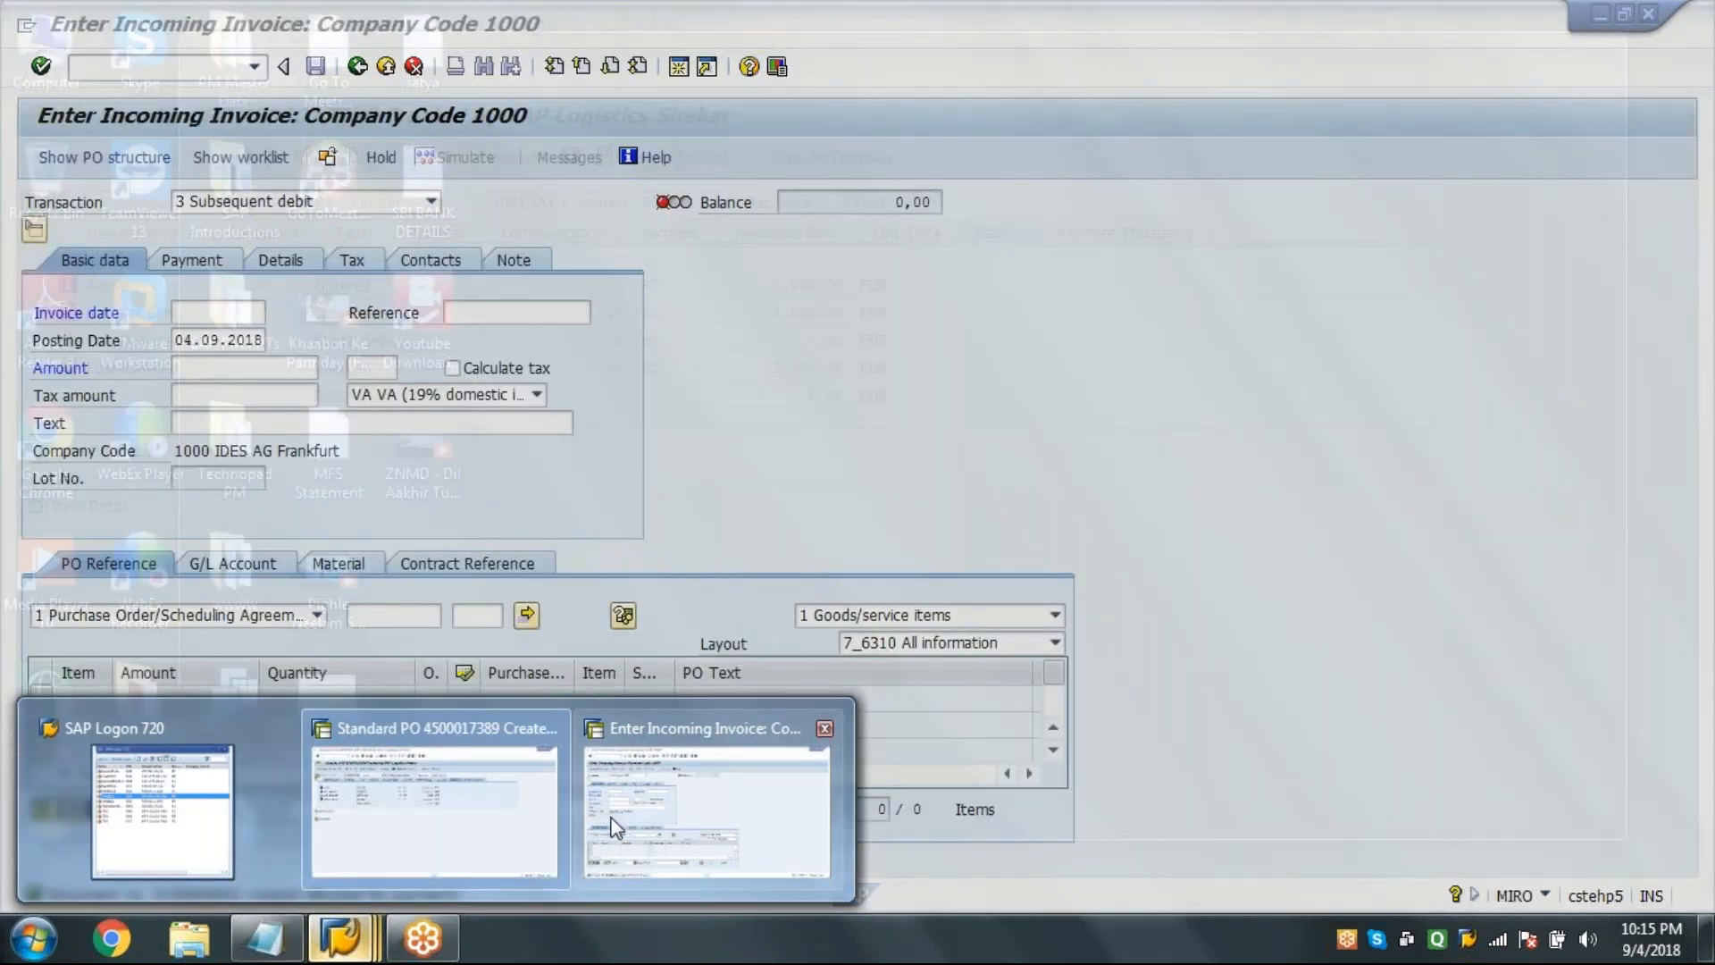
left_click(614, 826)
type("/NMIGO")
key("Return")
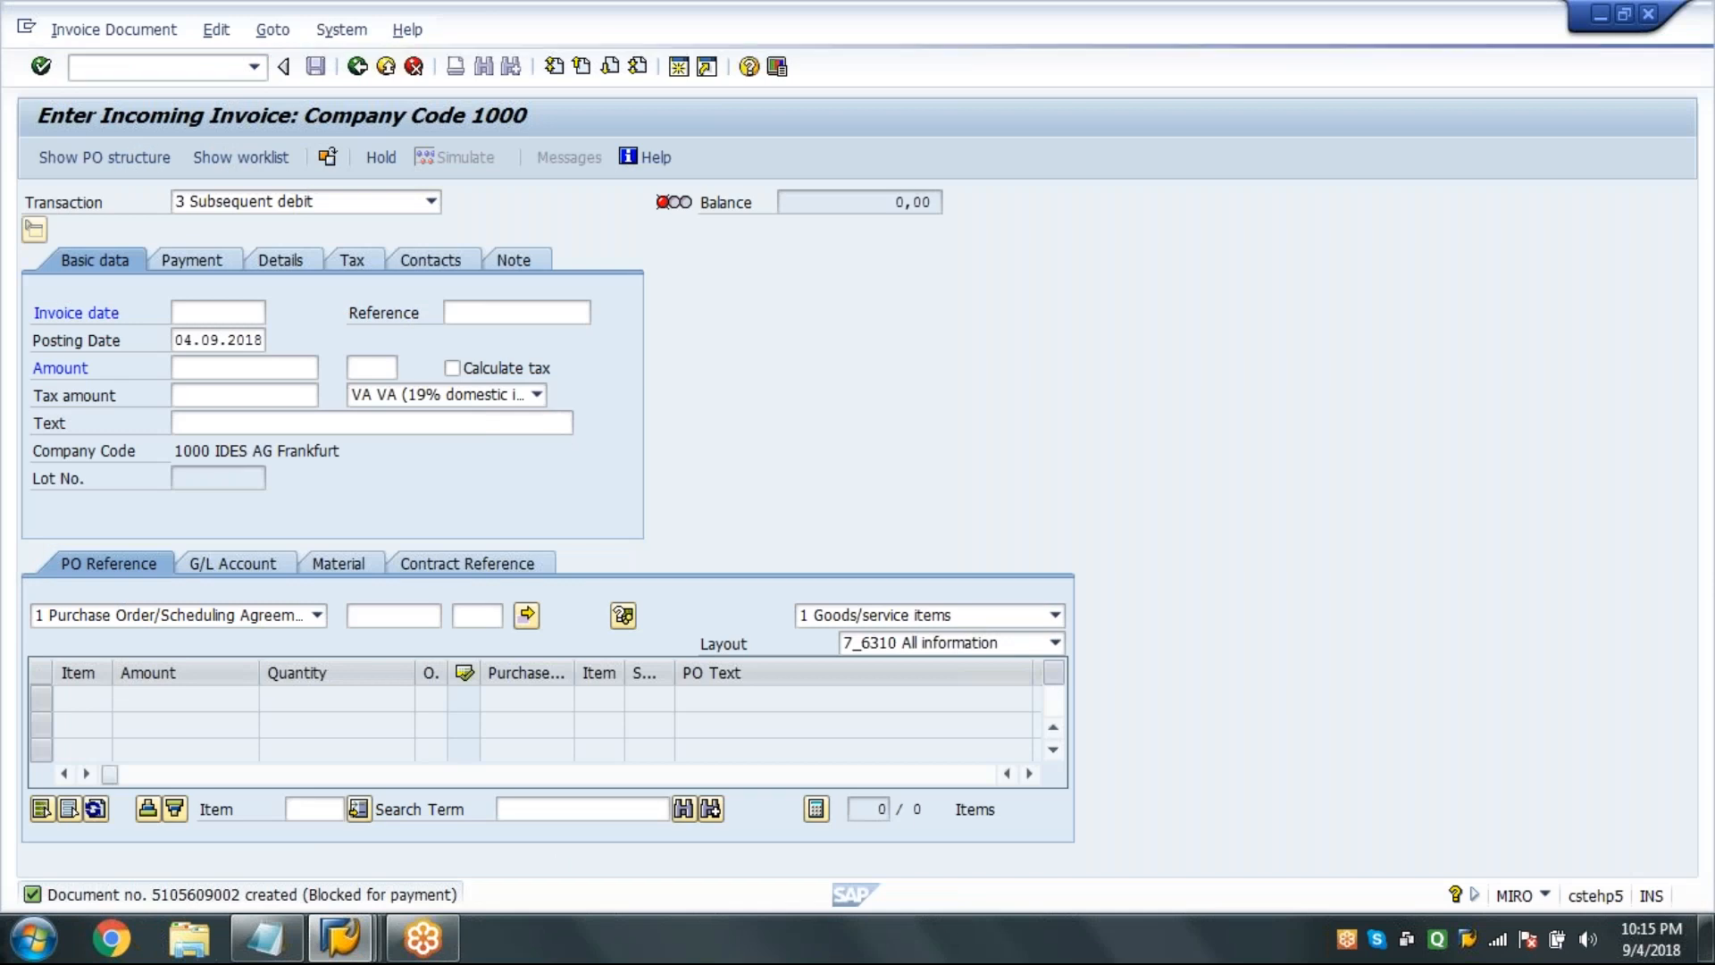
Load the copied purchase order into the goods receipt with movement type 122 for a return to vendor.
key("ctrl+v")
key("Tab")
key("Tab")
key("Tab")
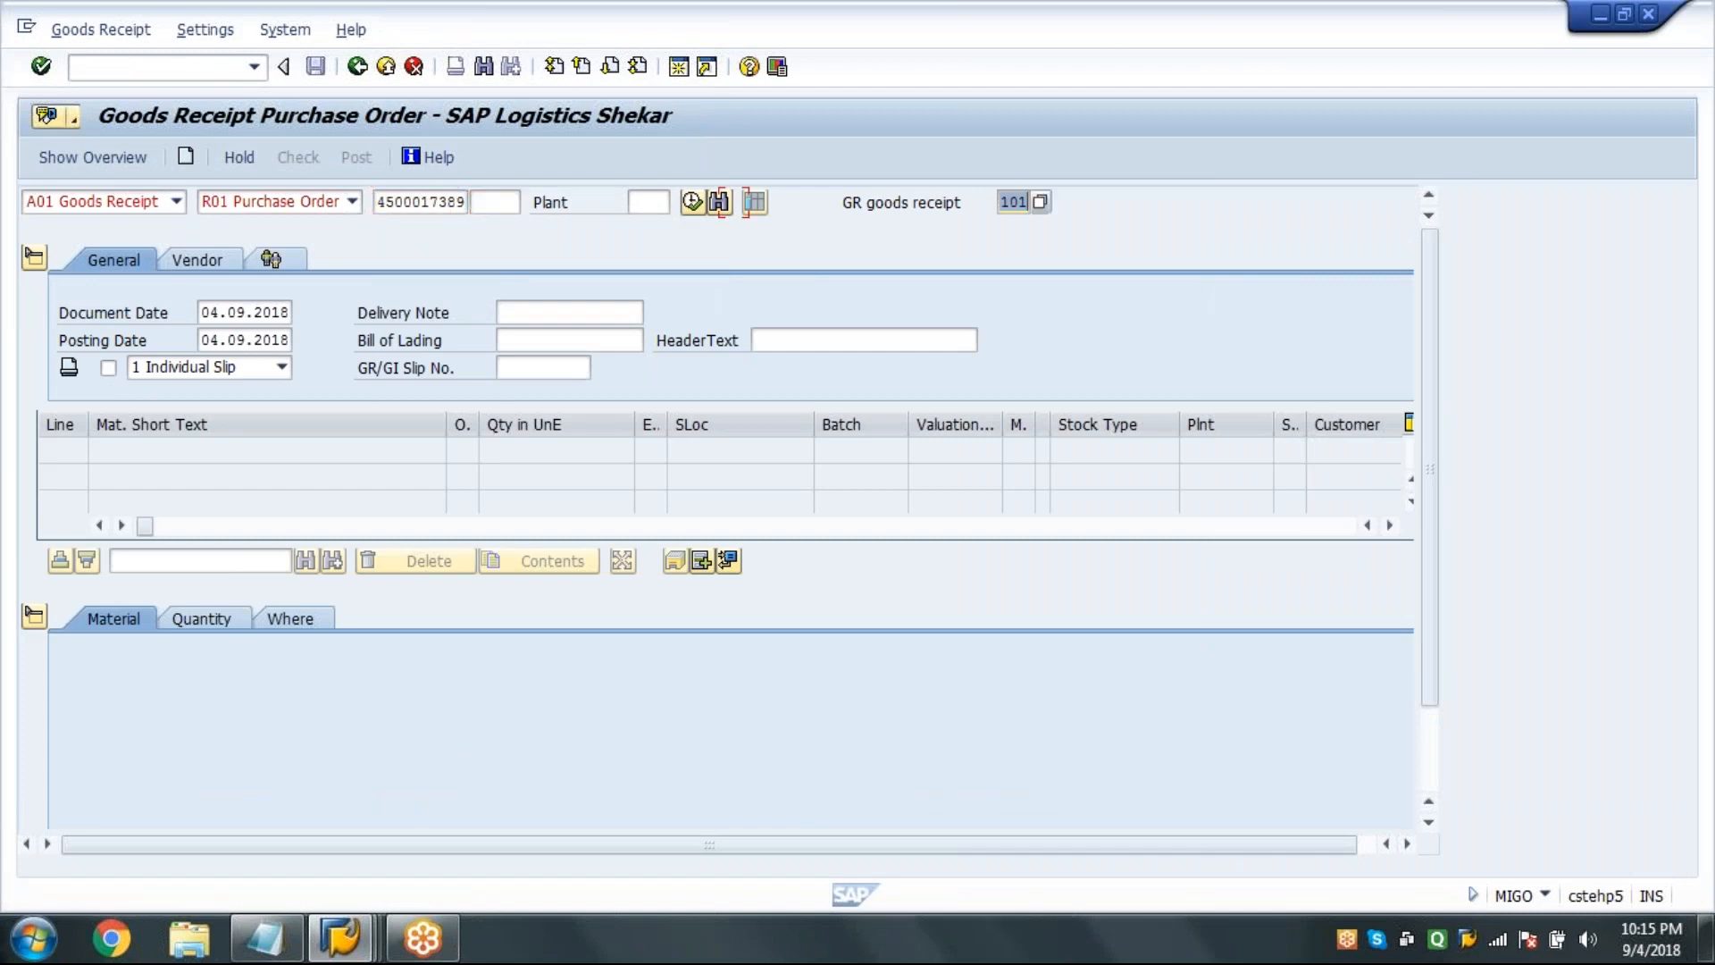
type("122")
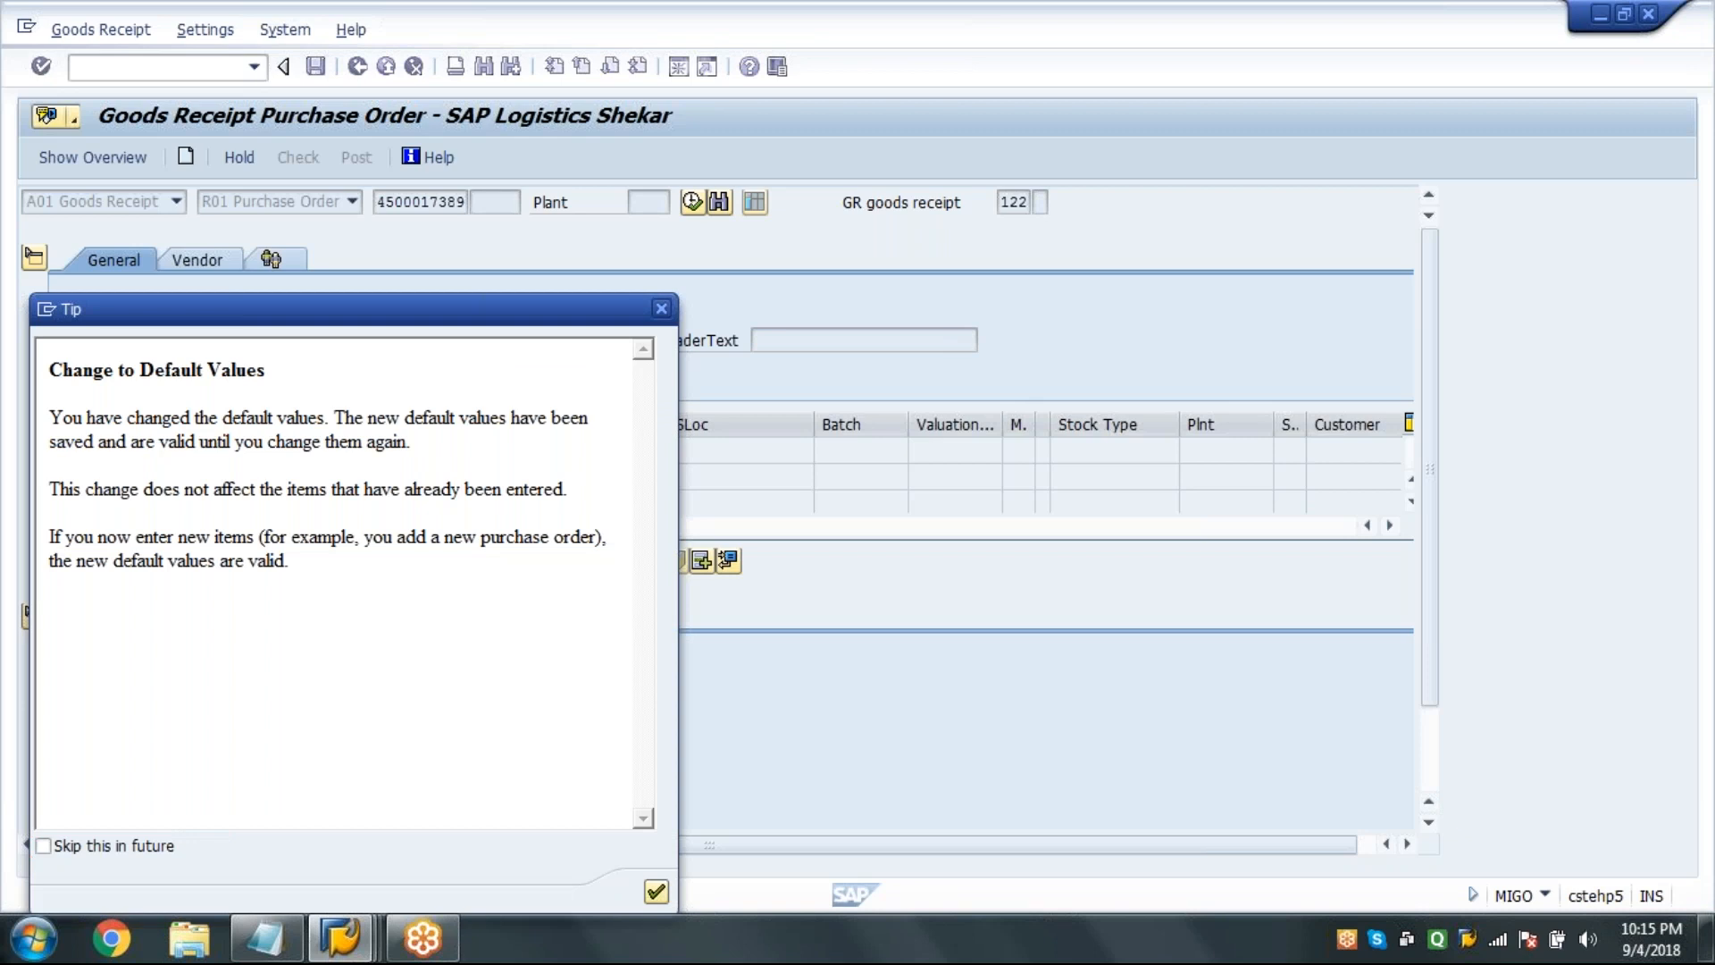
key("Return")
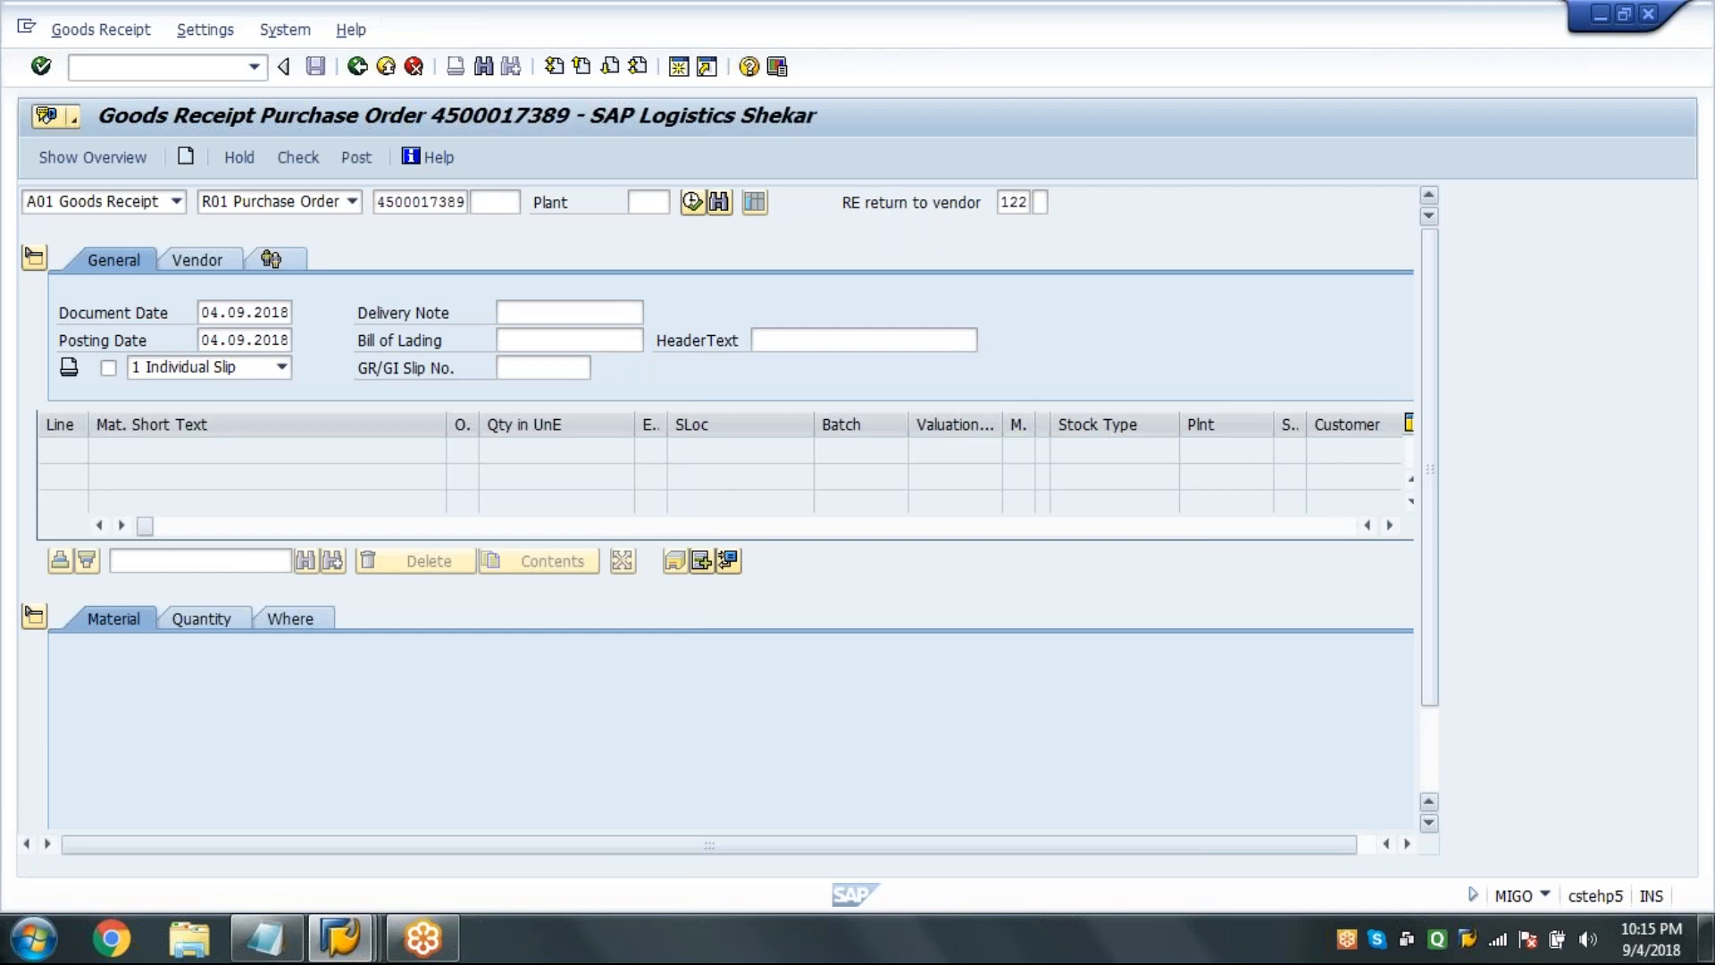
Set the quantity in unit of entry of the Gehäuse item to 5 PC.
left_click(240, 514)
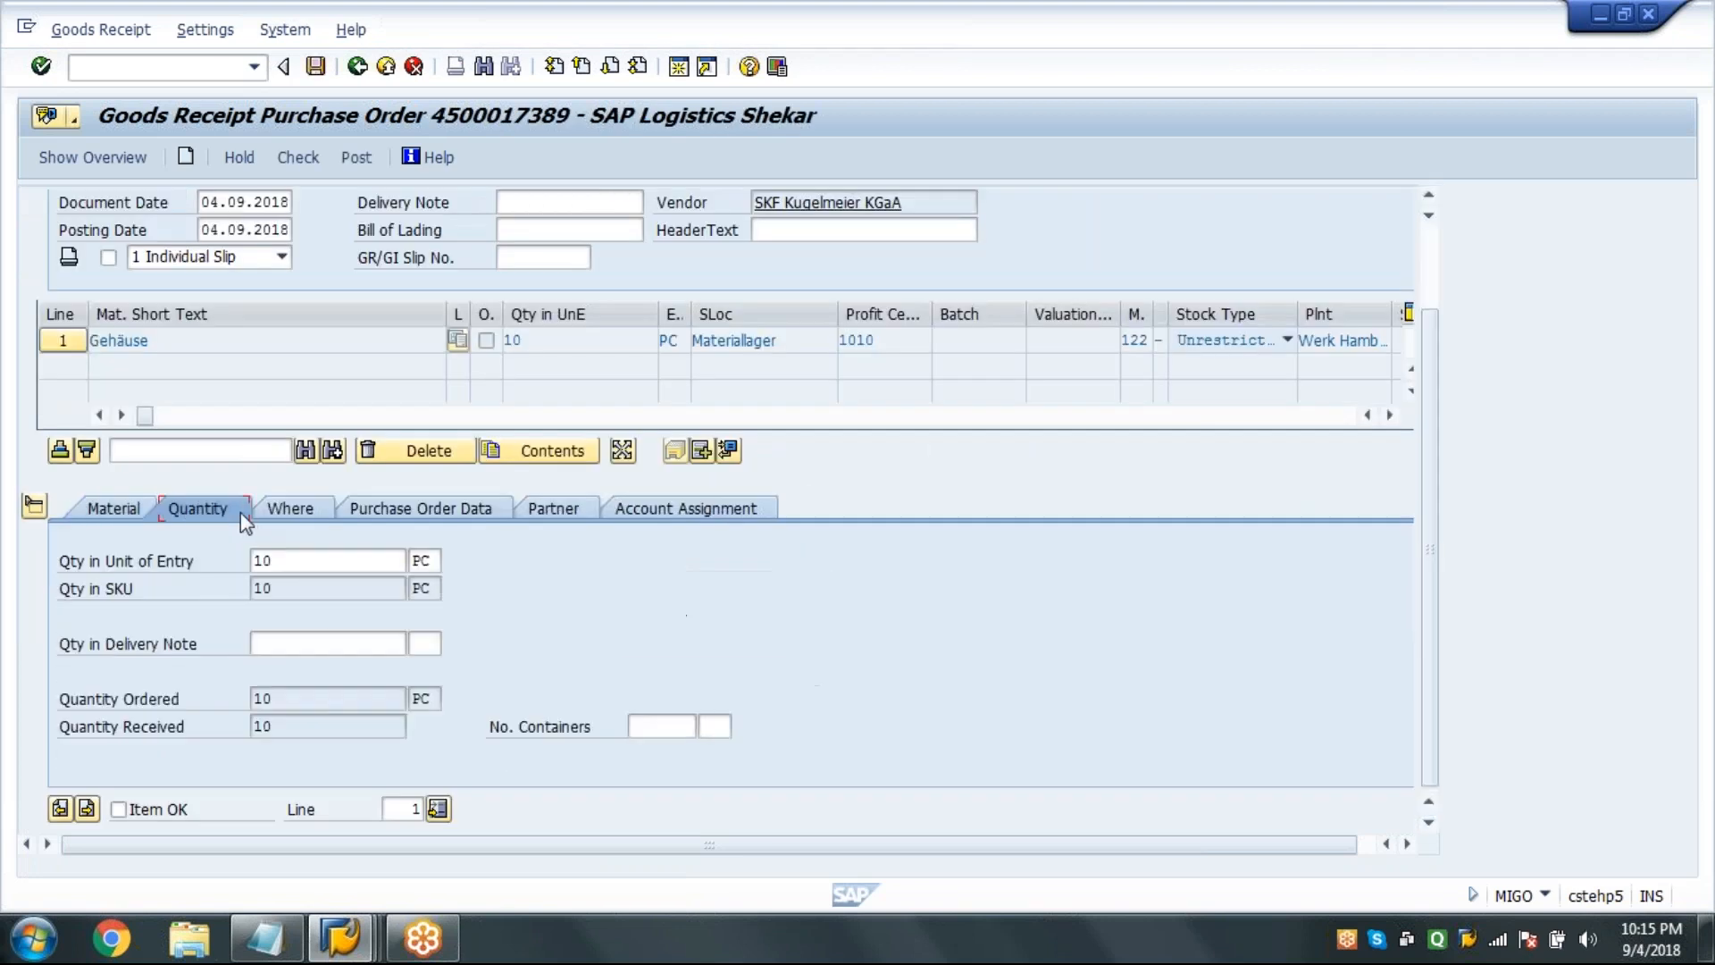
double_click(372, 562)
type("5")
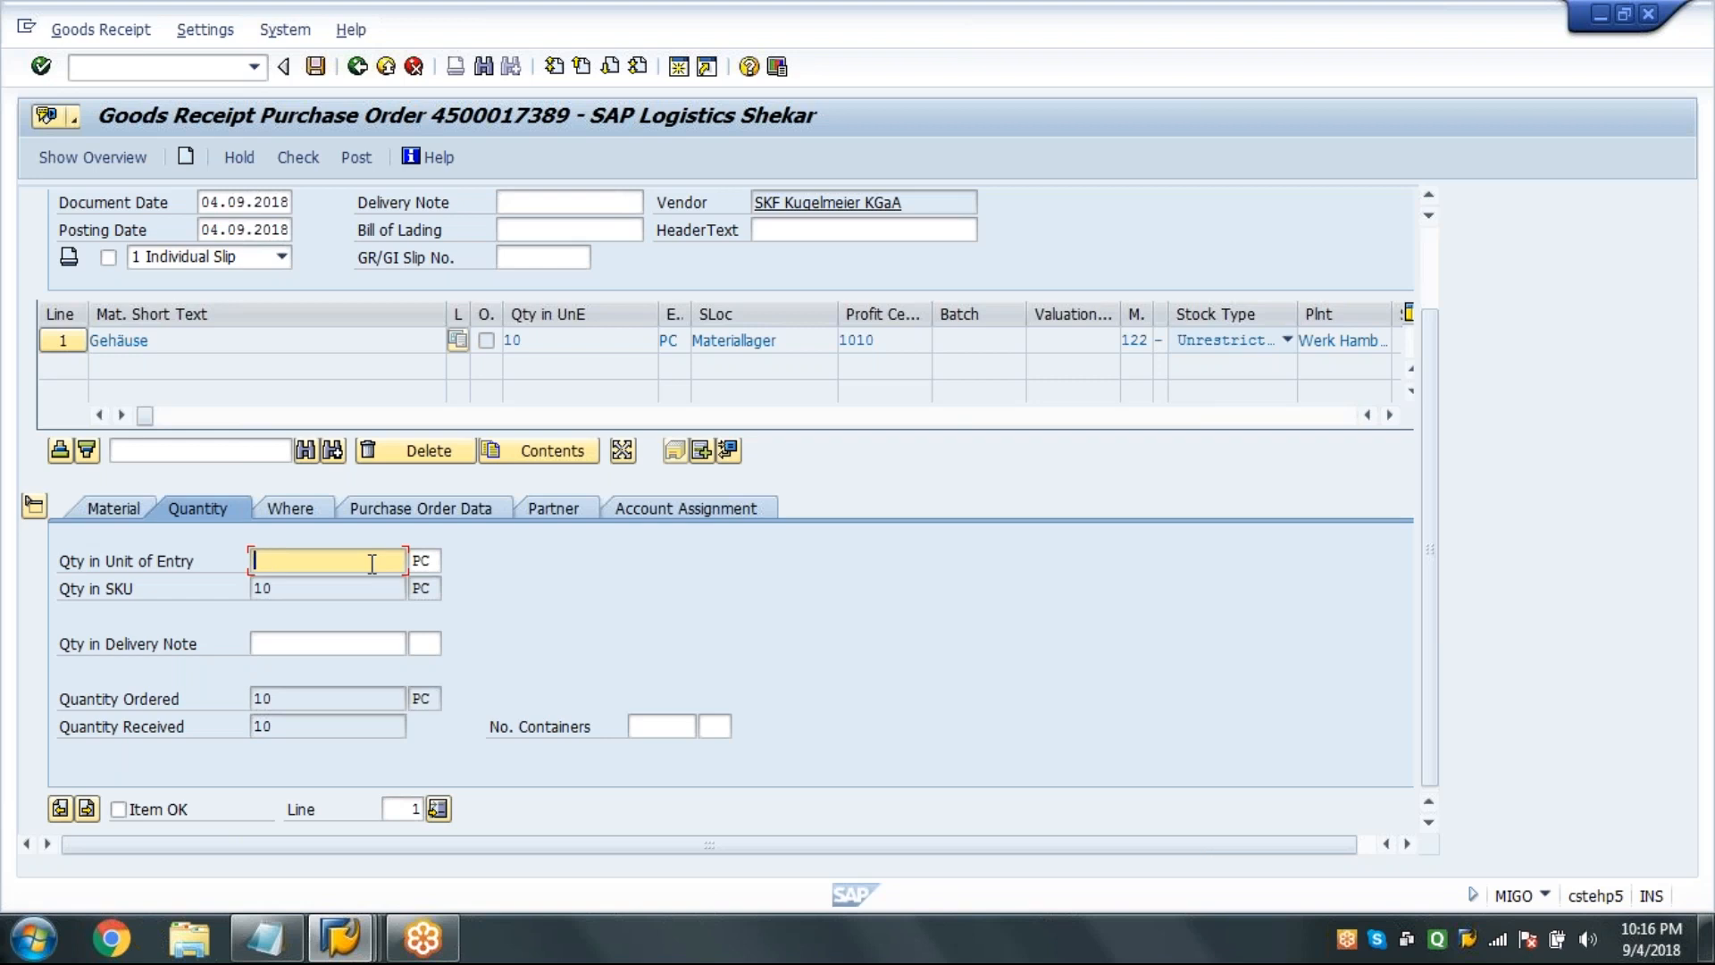
key("Return")
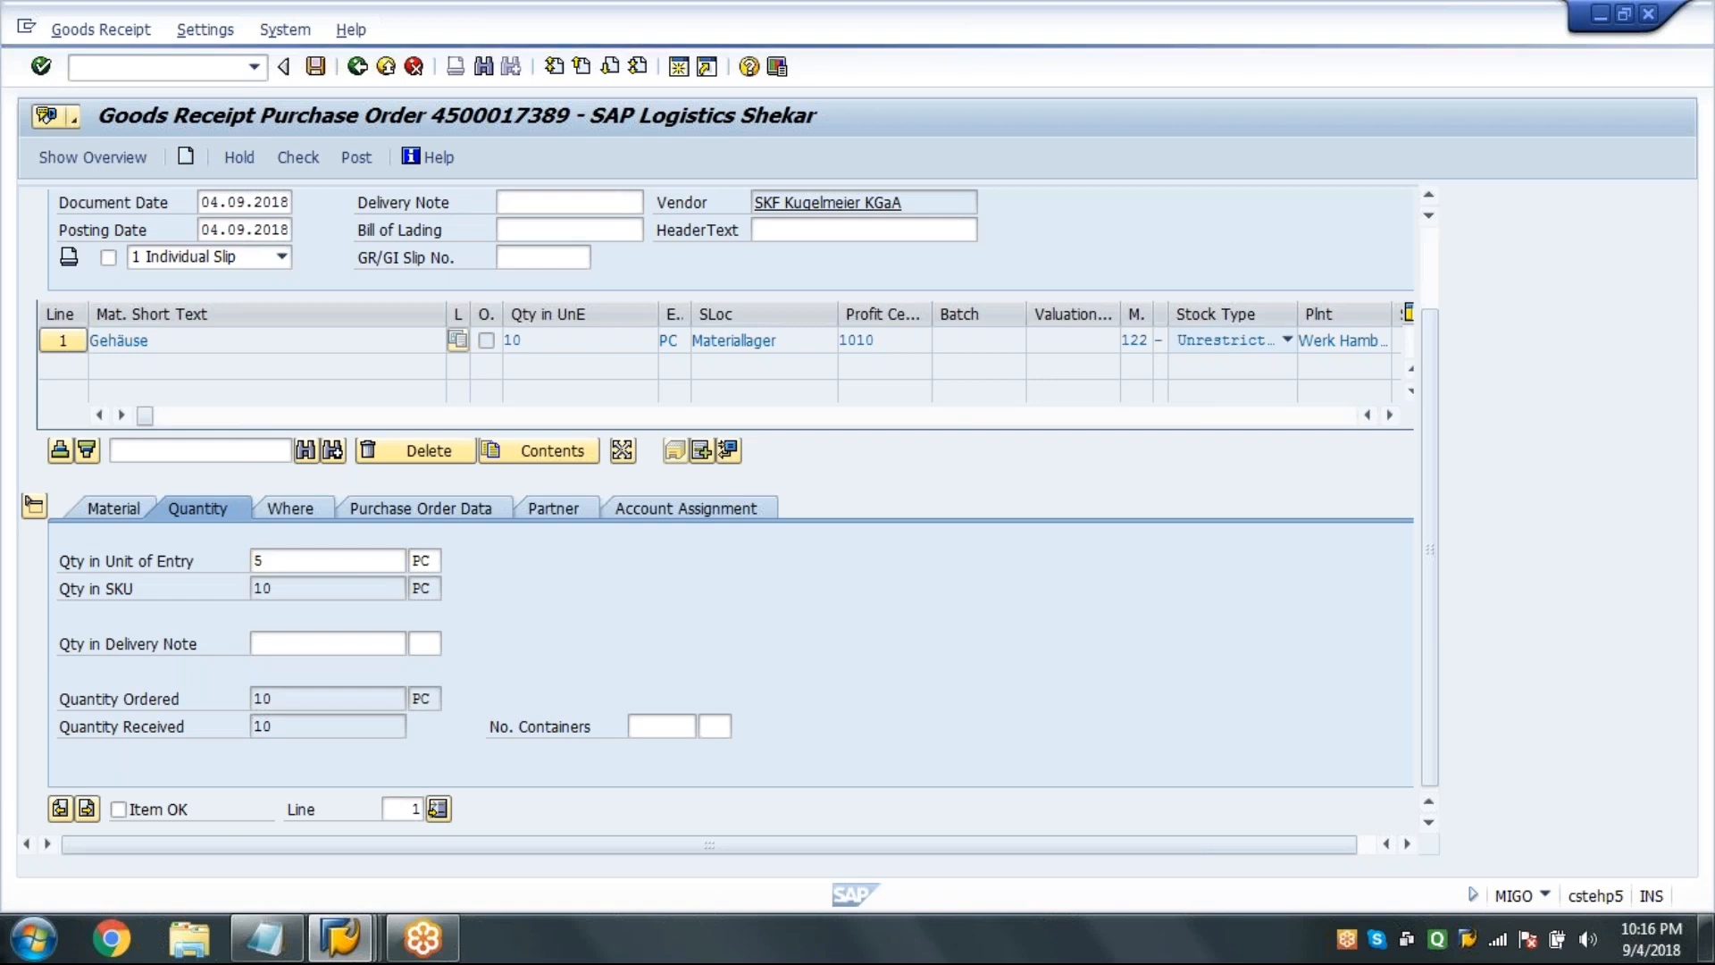
Enter reason for movement 0001 Poor quality, mark the item as OK and post the return to vendor.
left_click(309, 503)
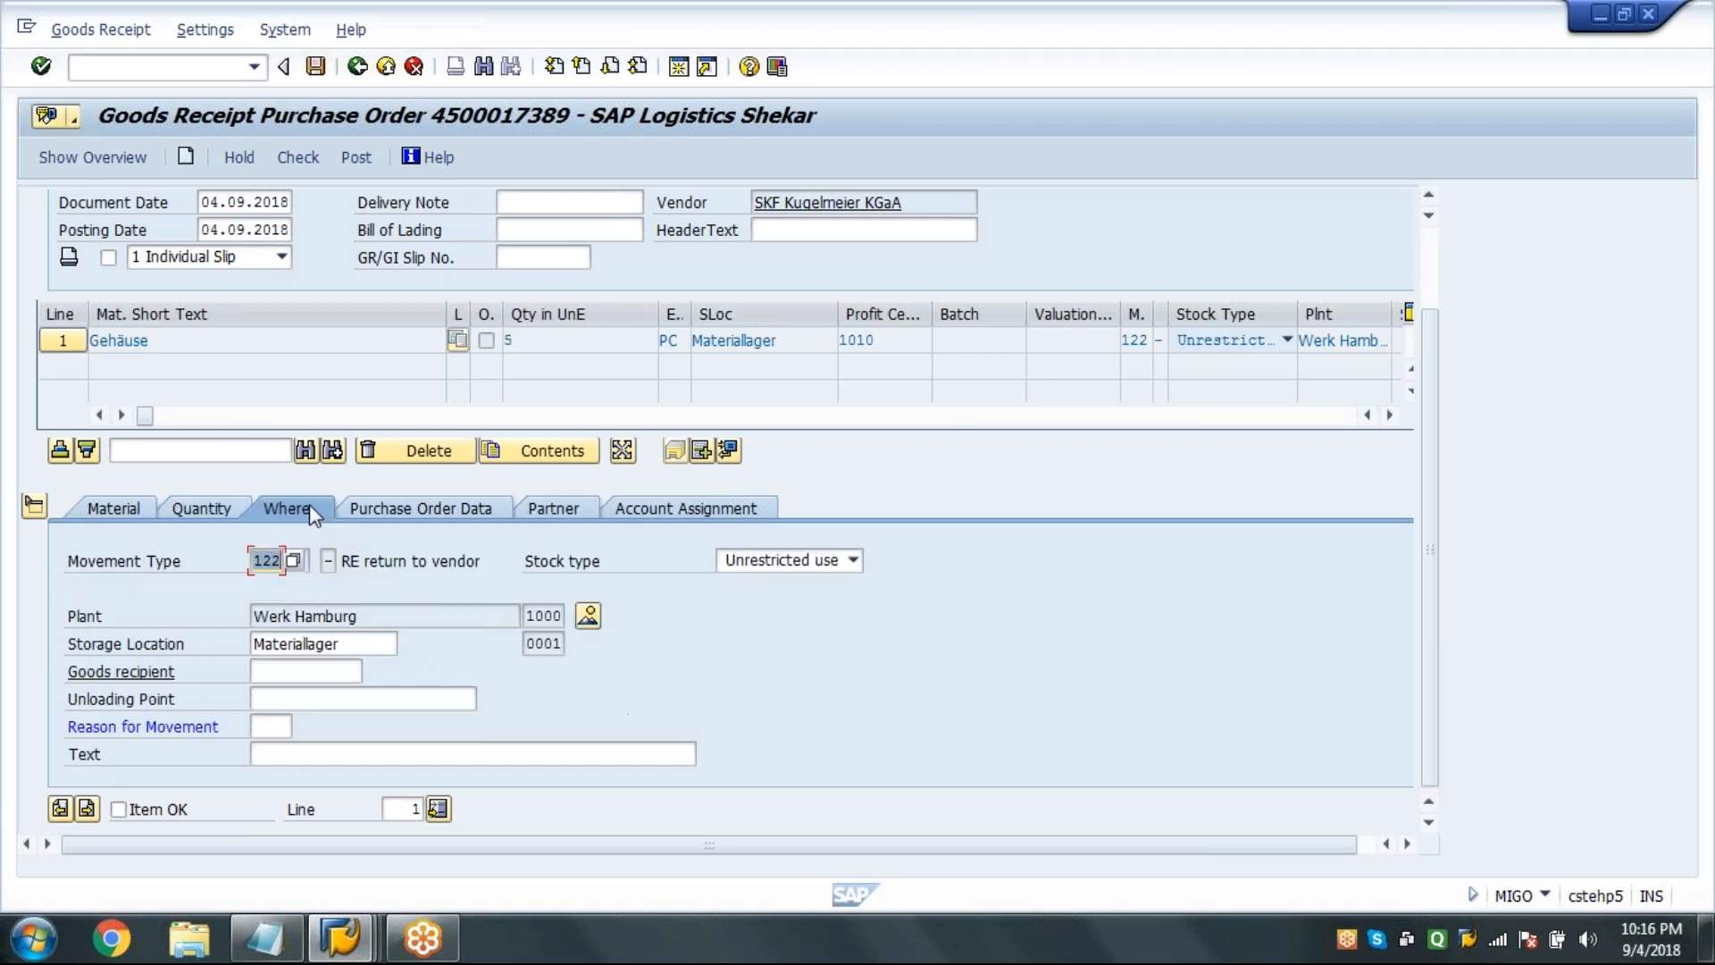
left_click(278, 731)
left_click(302, 726)
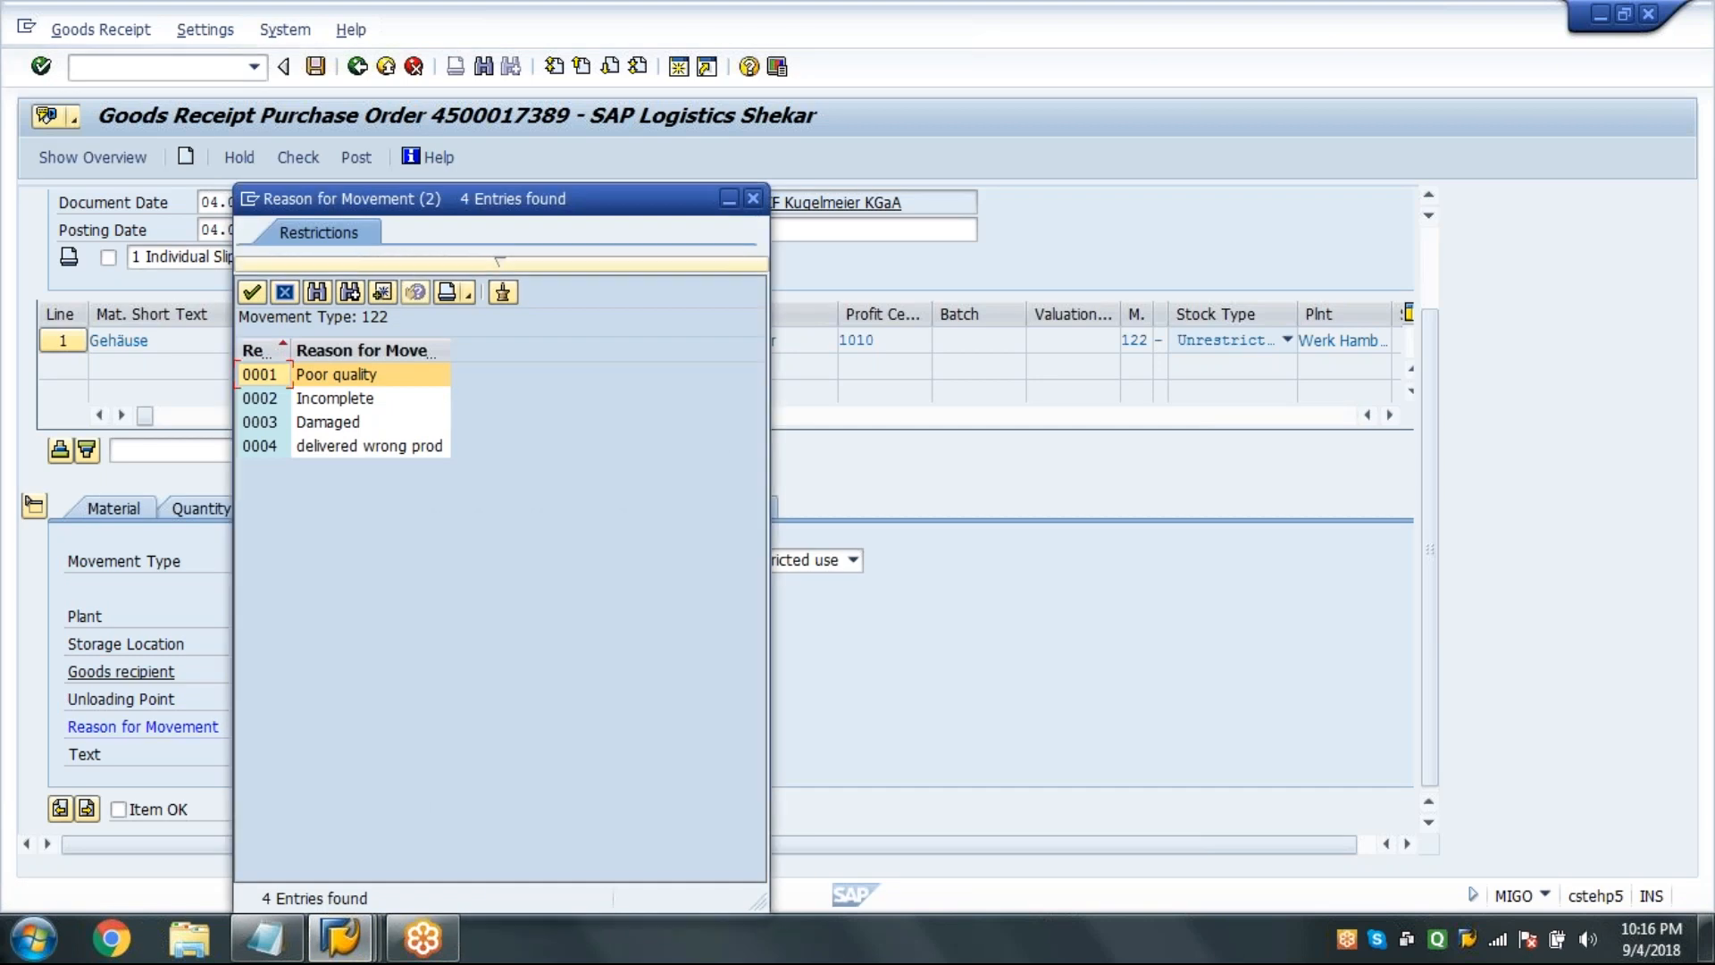
key("Return")
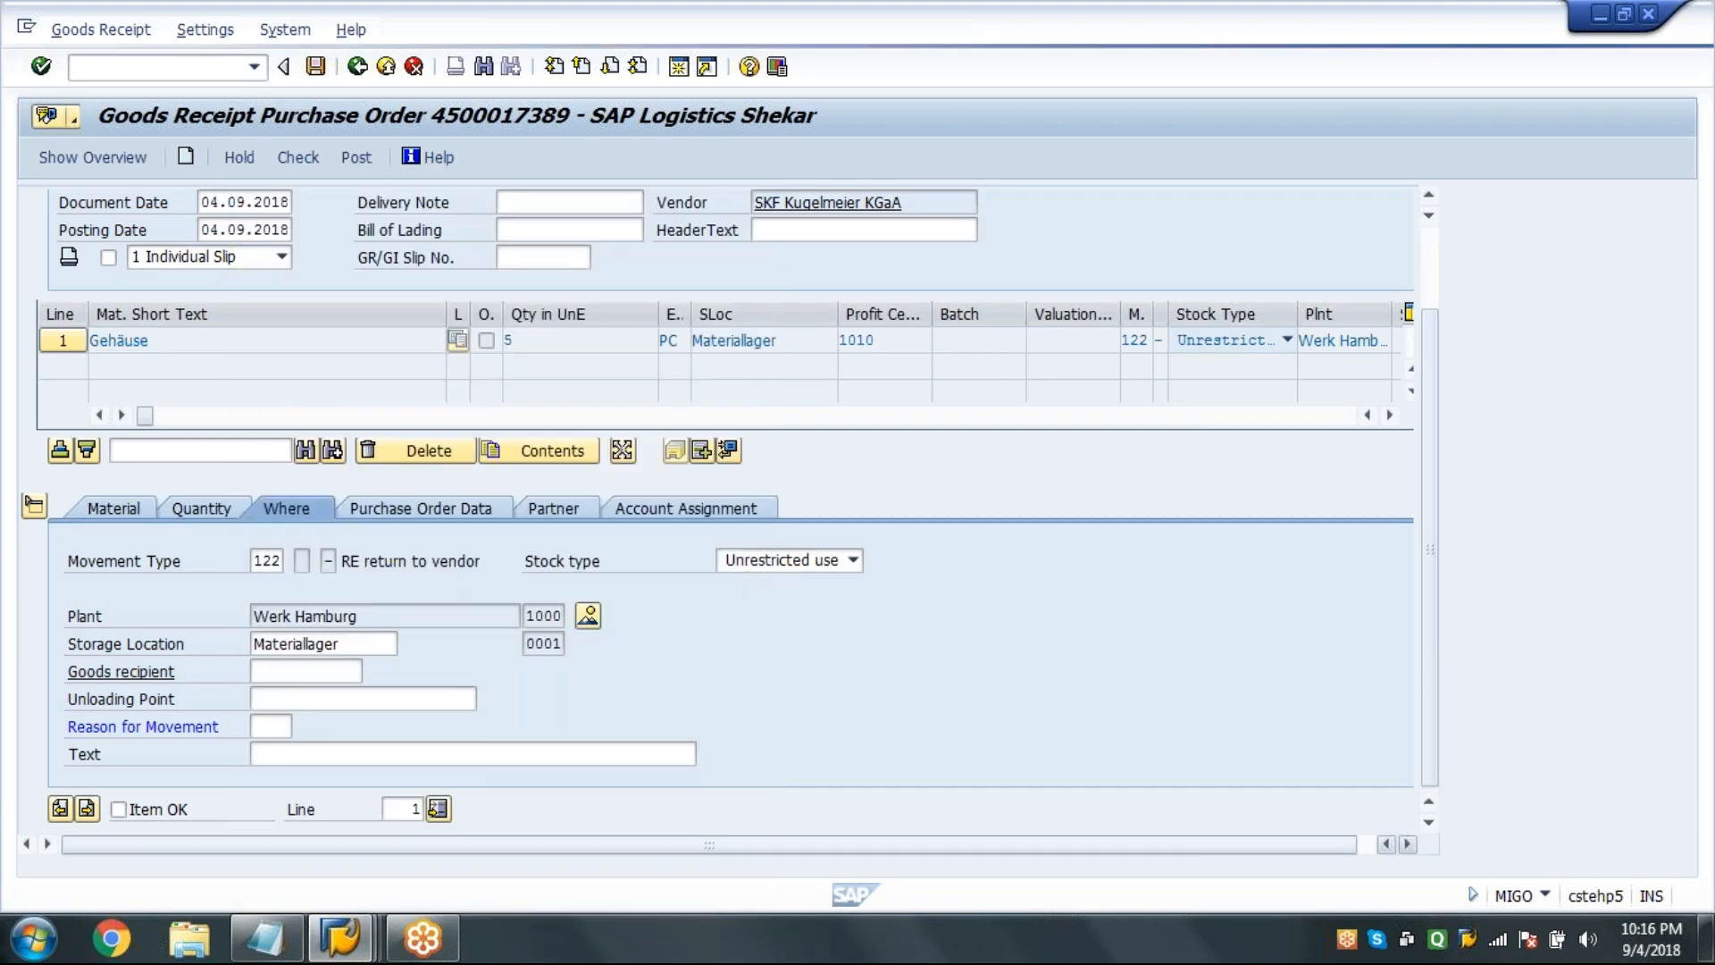
left_click(118, 810)
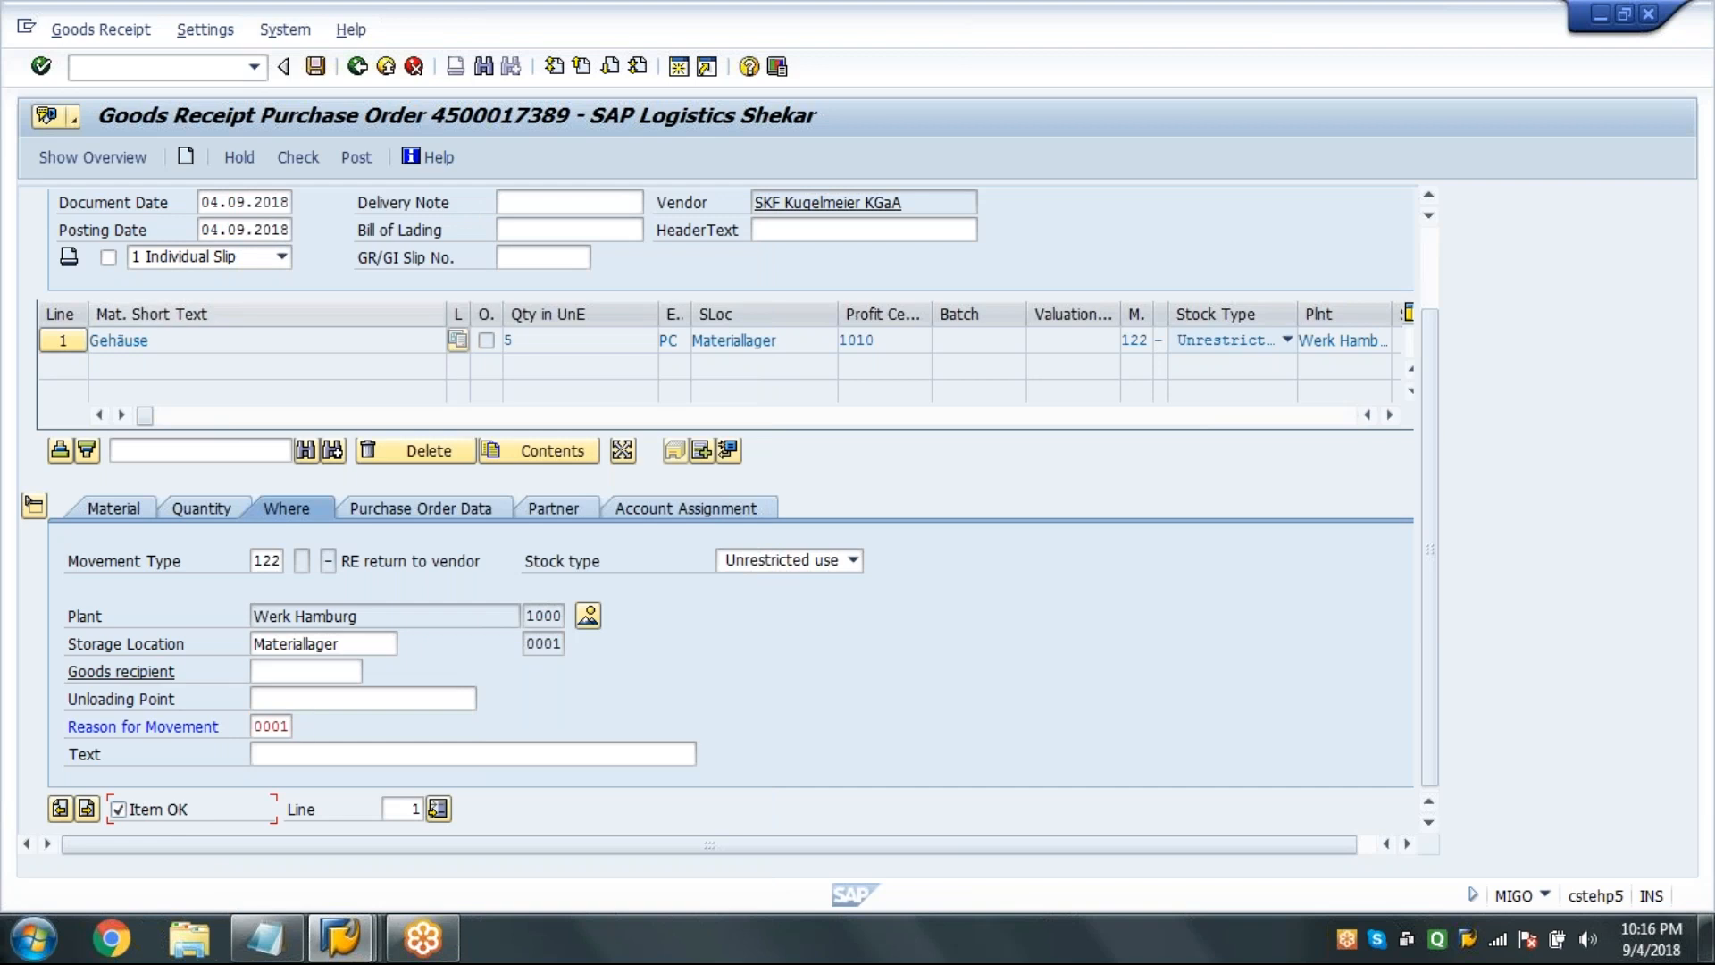
left_click(315, 67)
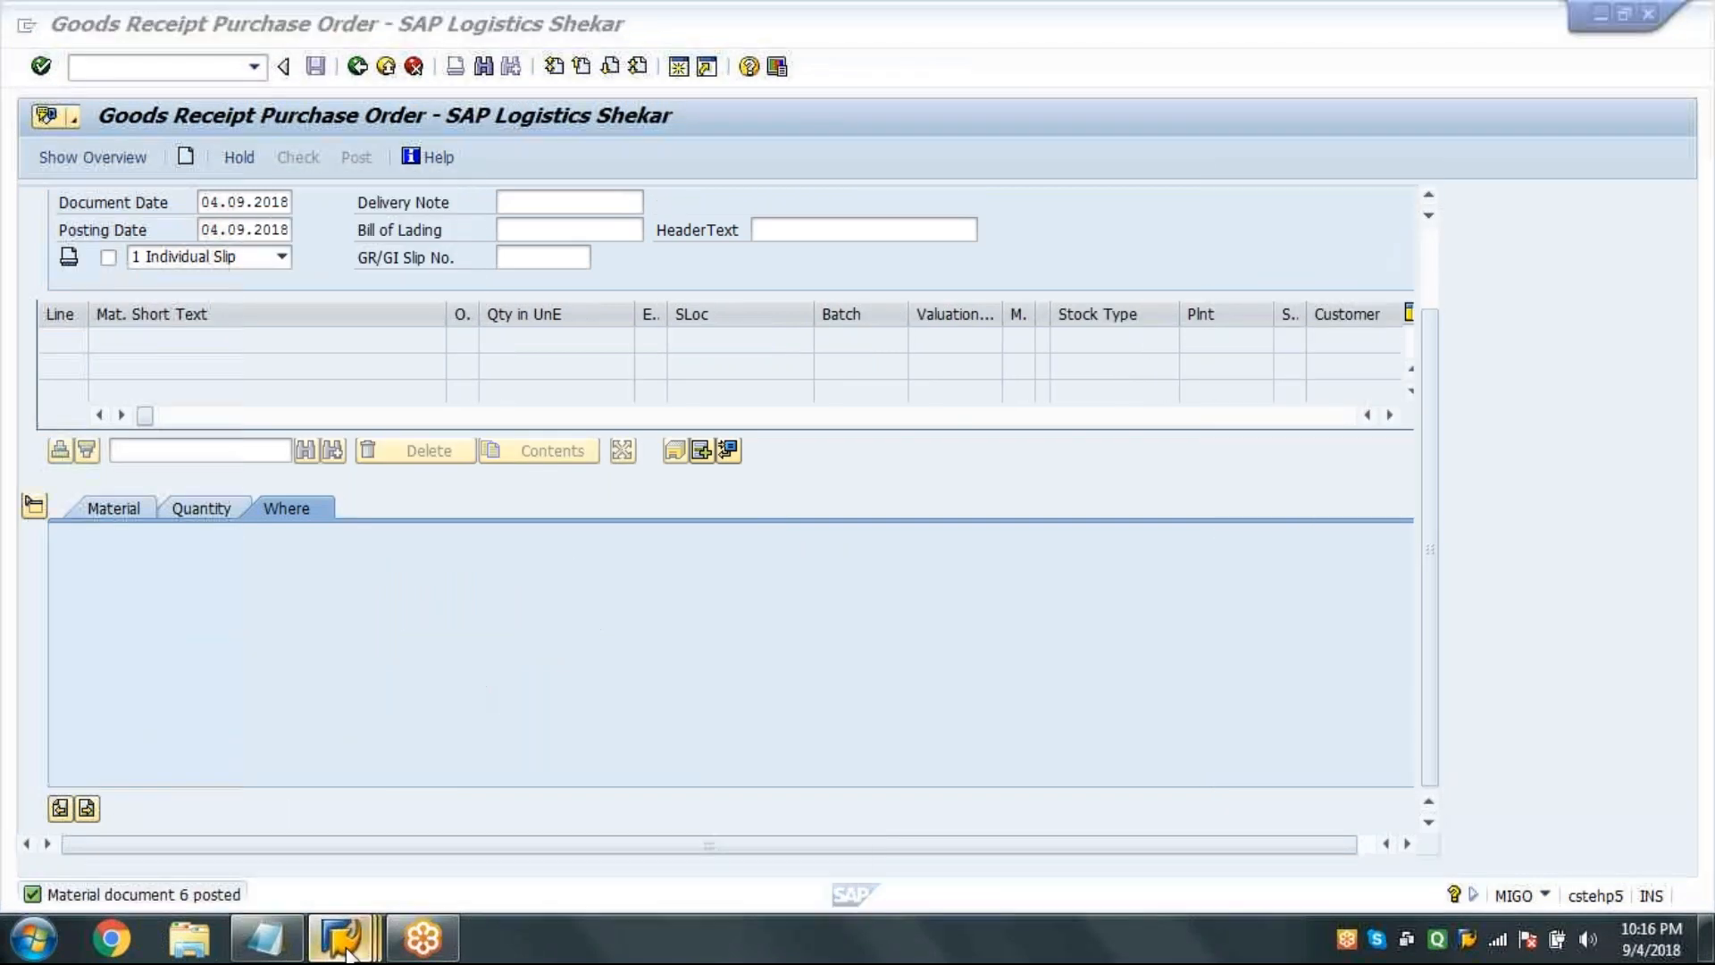
Reload the purchase order in the ME23N session and check its ordered, delivered and invoiced quantities.
mouse_move(347, 951)
left_click(382, 809)
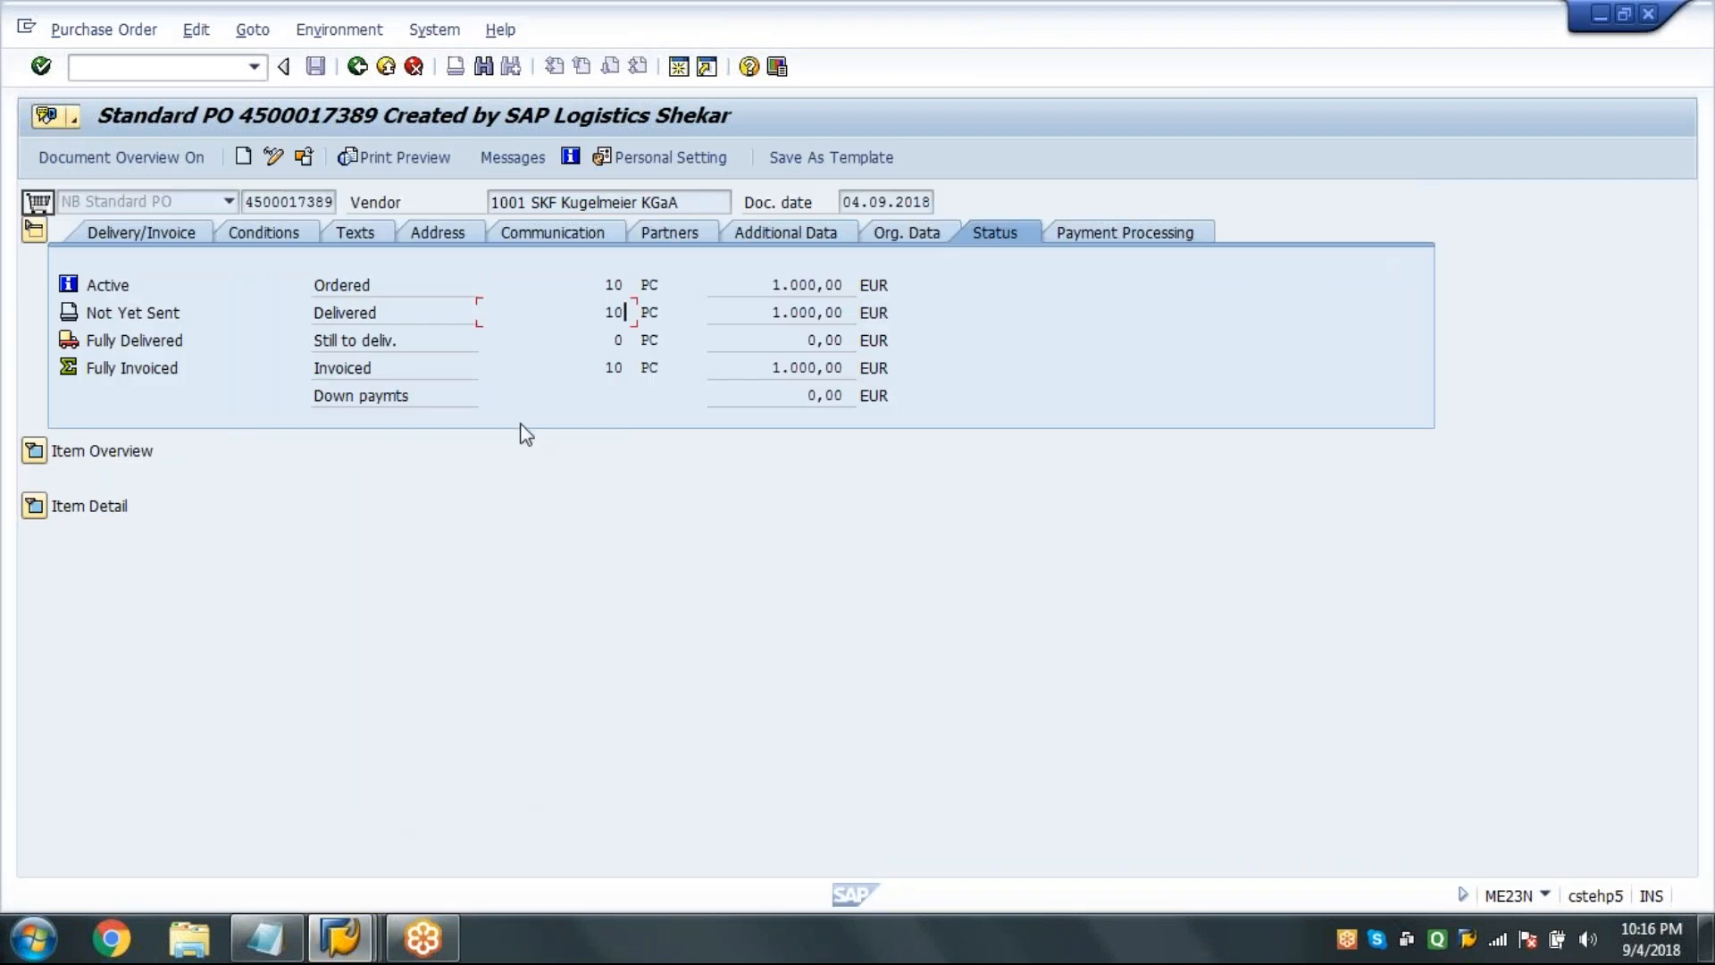
left_click(305, 158)
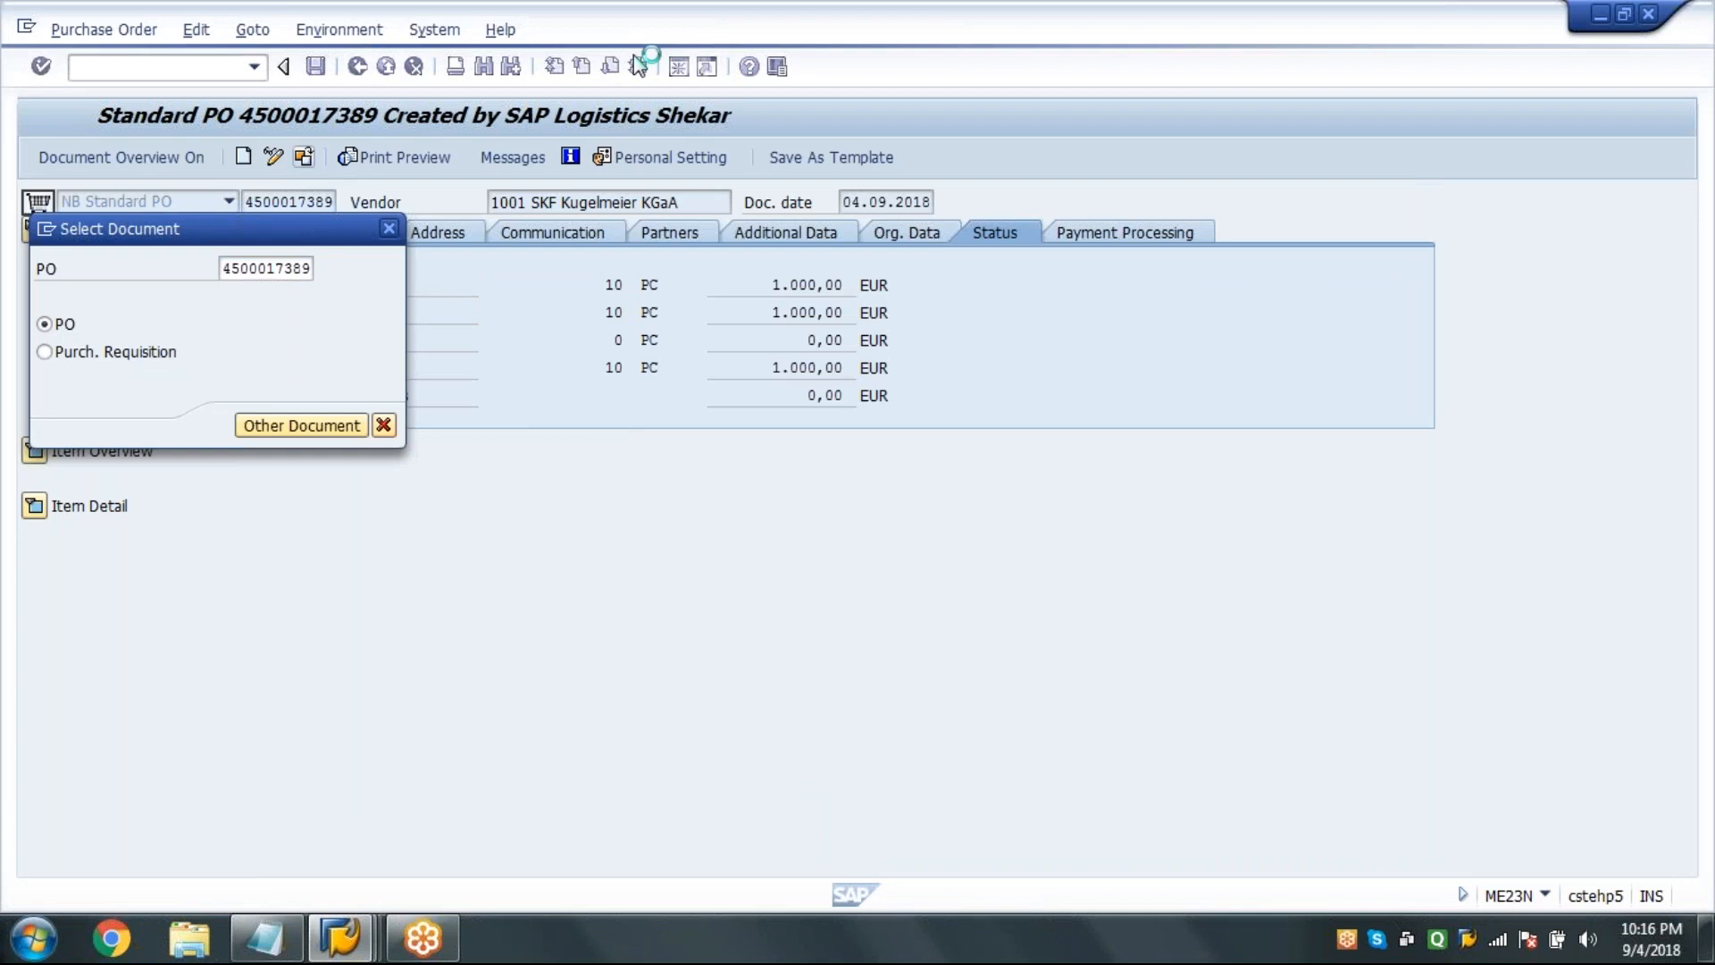
key("Return")
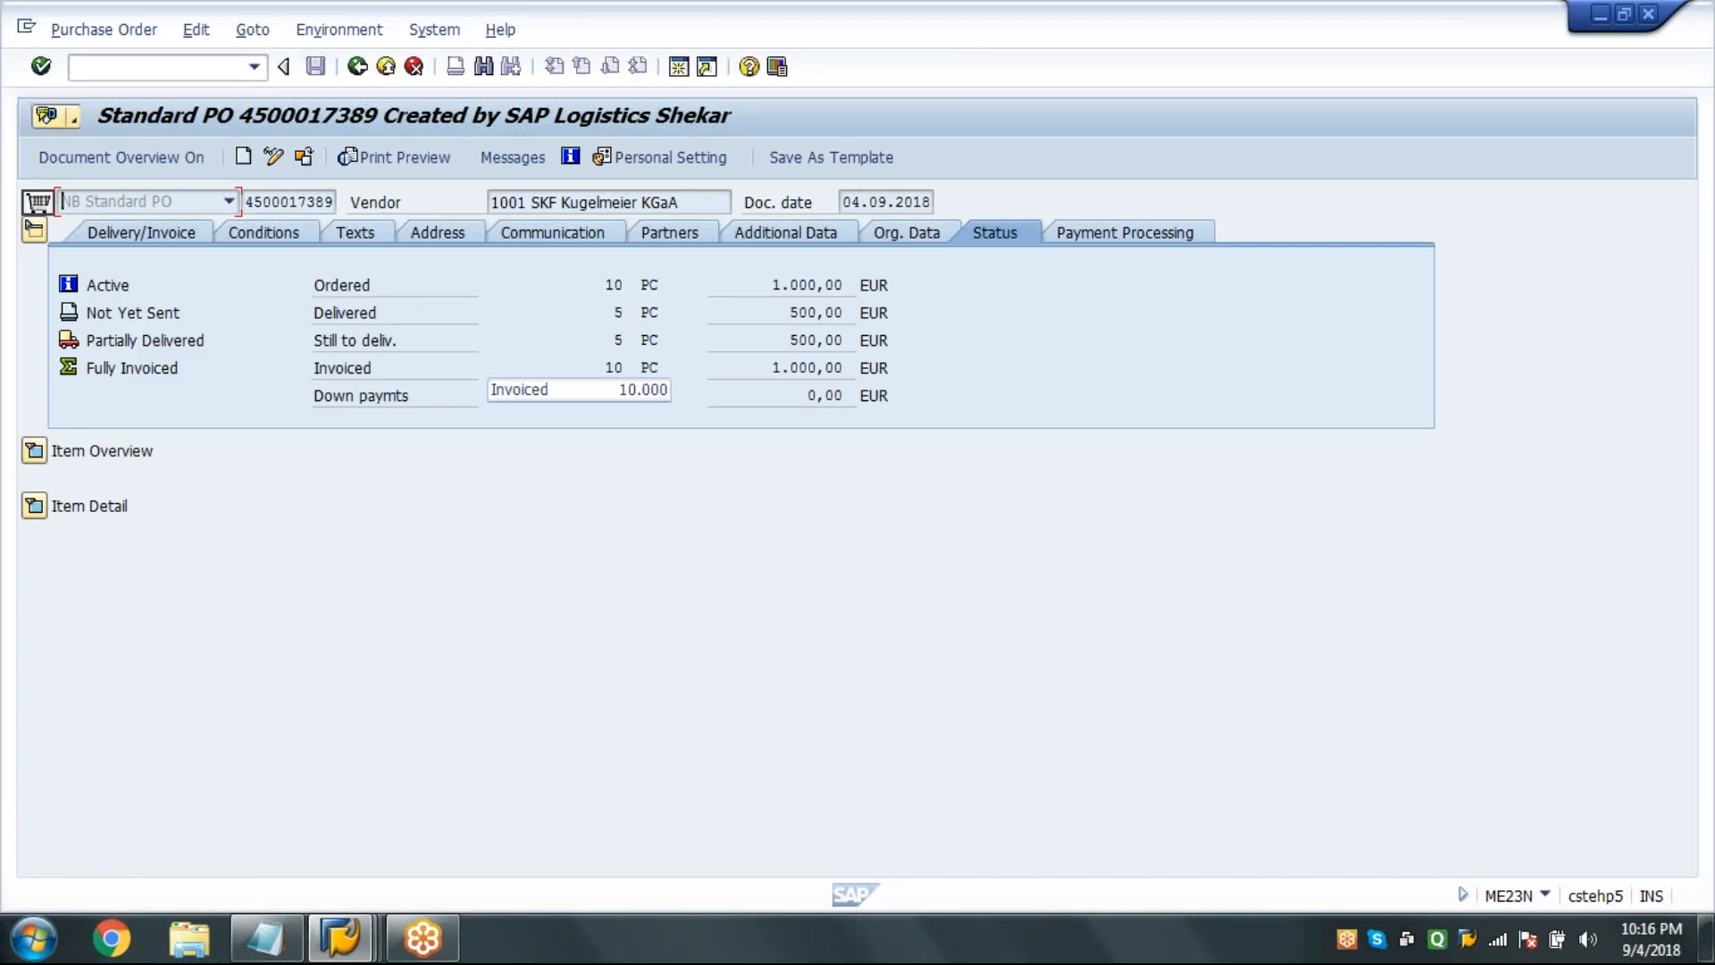
left_click(625, 284)
left_click(625, 312)
left_click(652, 367)
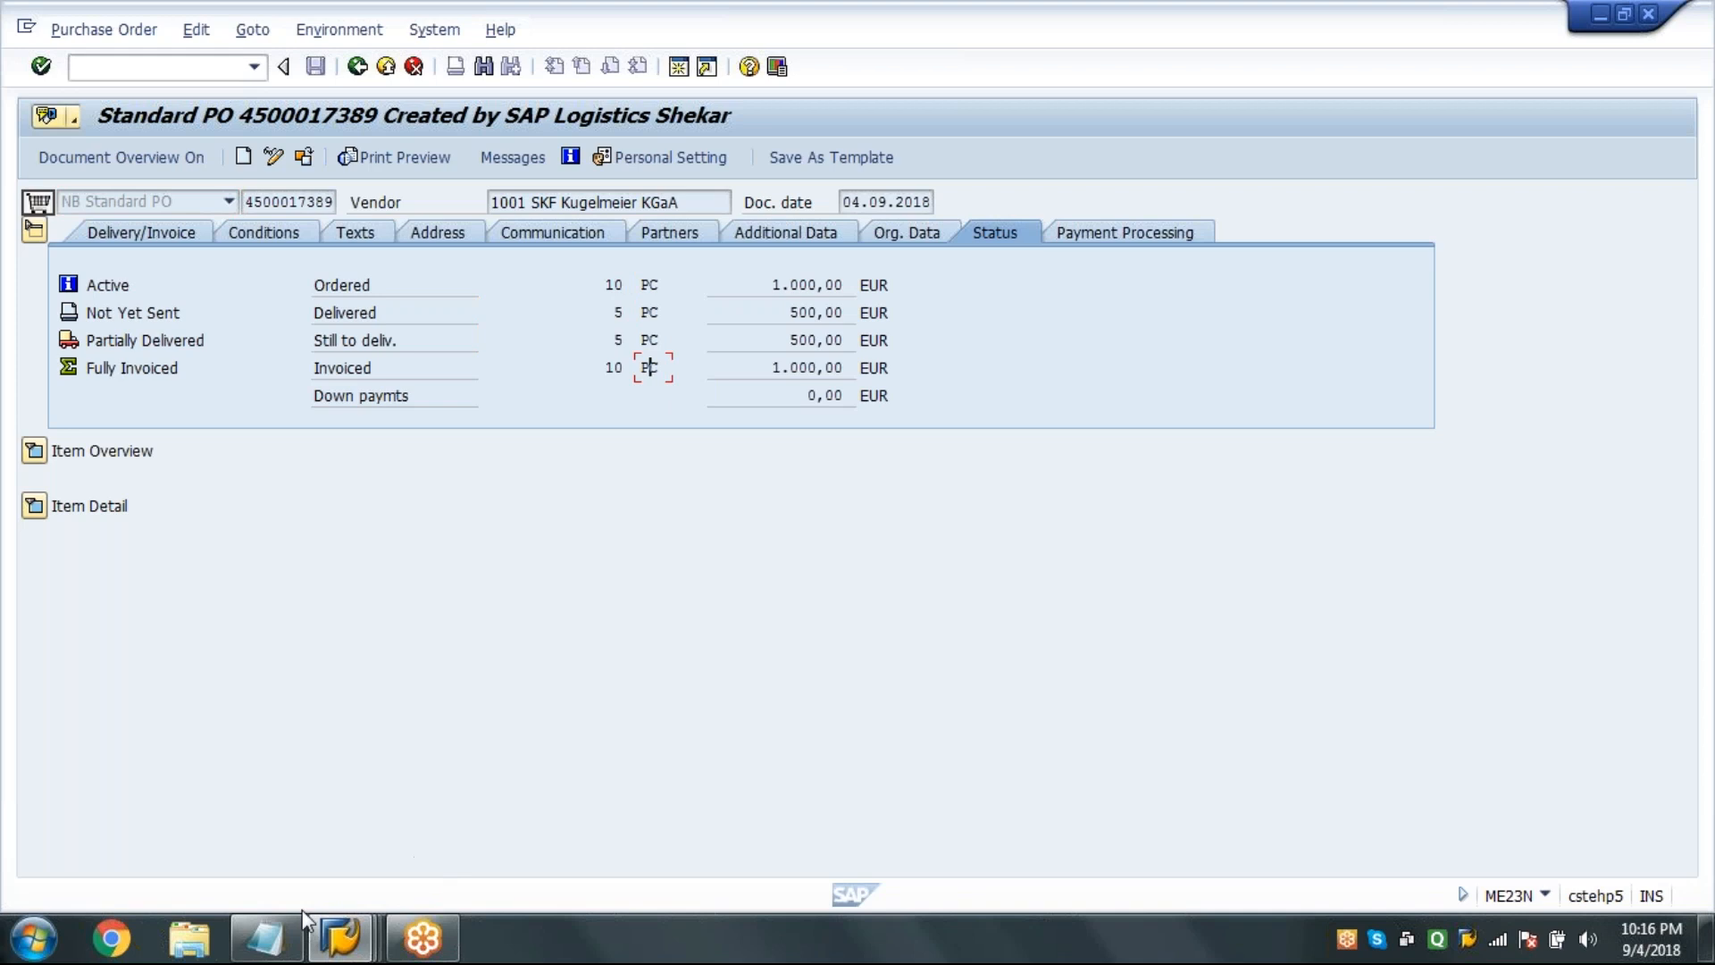
Switch back to the SAP session with the goods receipt.
left_click(354, 949)
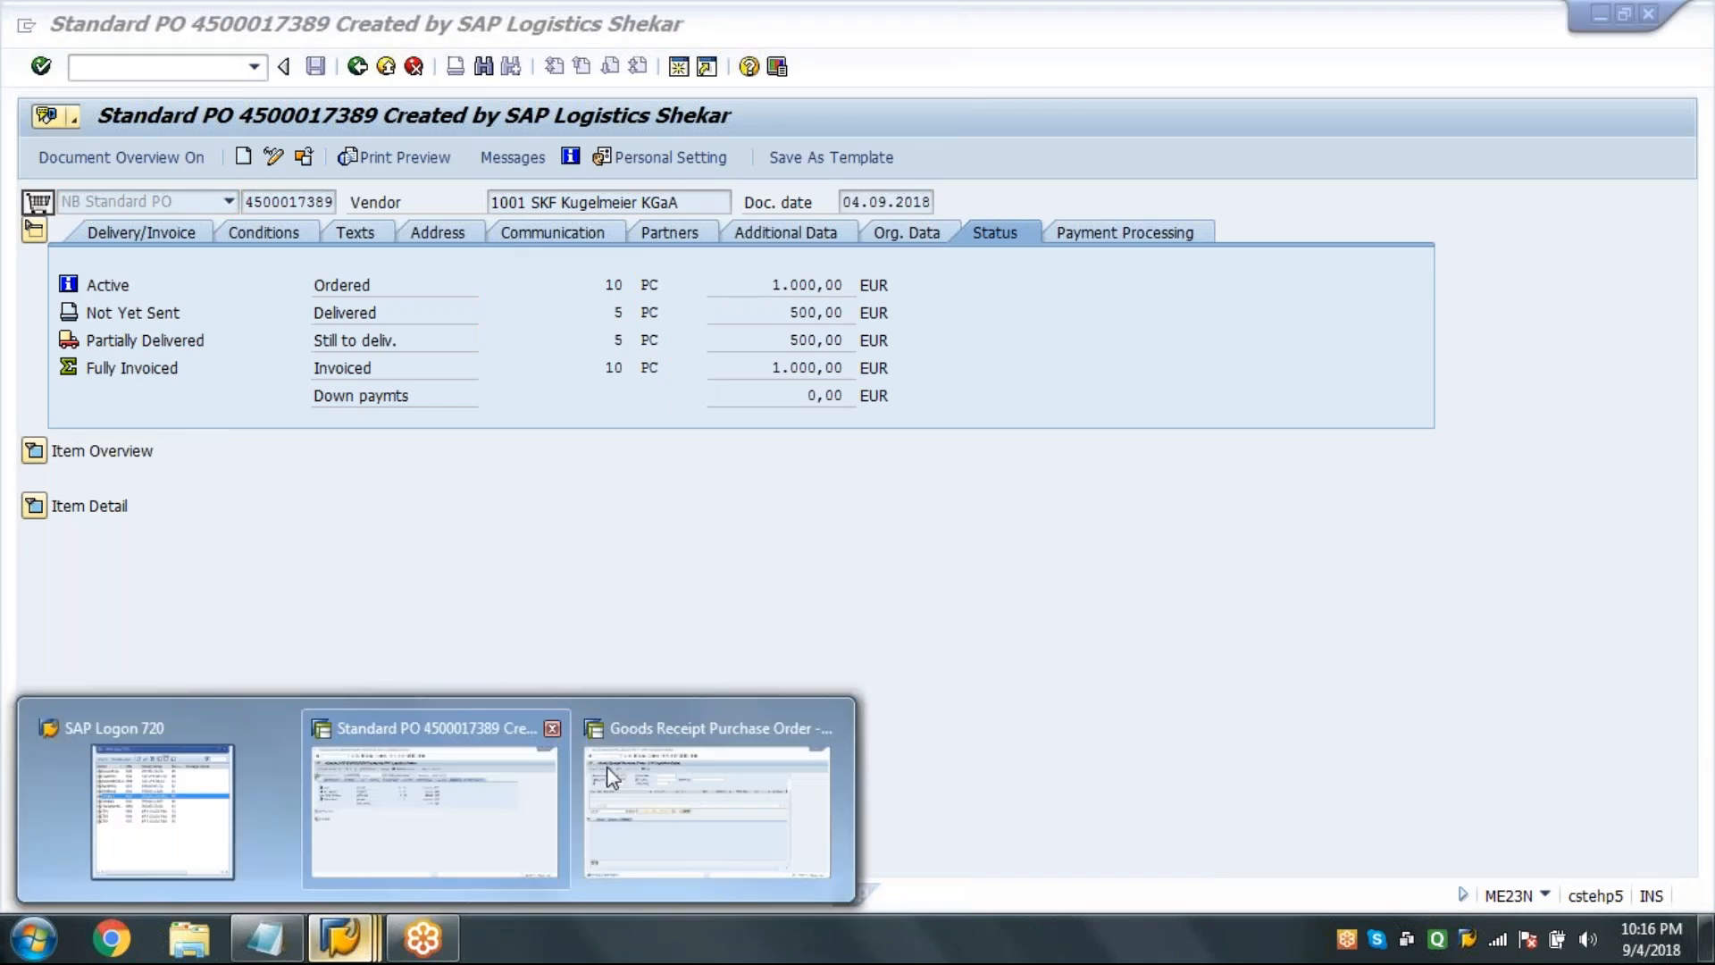
Leave the goods receipt in the other session and start the MIRO incoming invoice transaction.
left_click(610, 775)
left_click(356, 68)
type("MI")
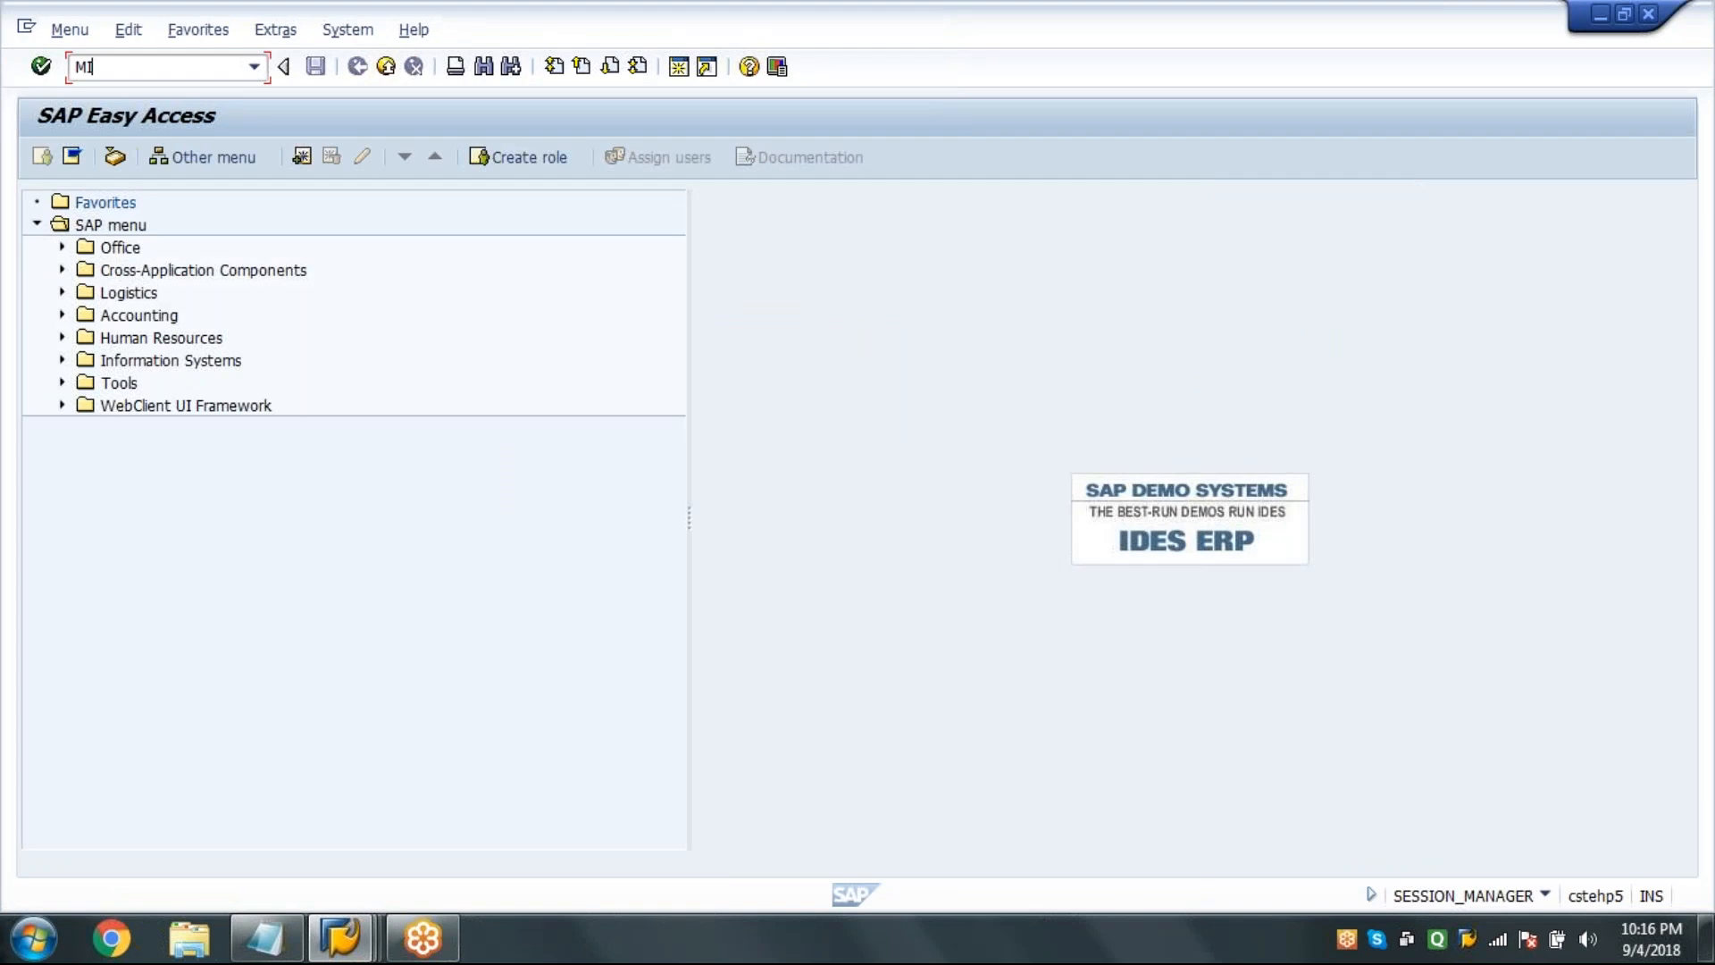
type("RO")
key("Return")
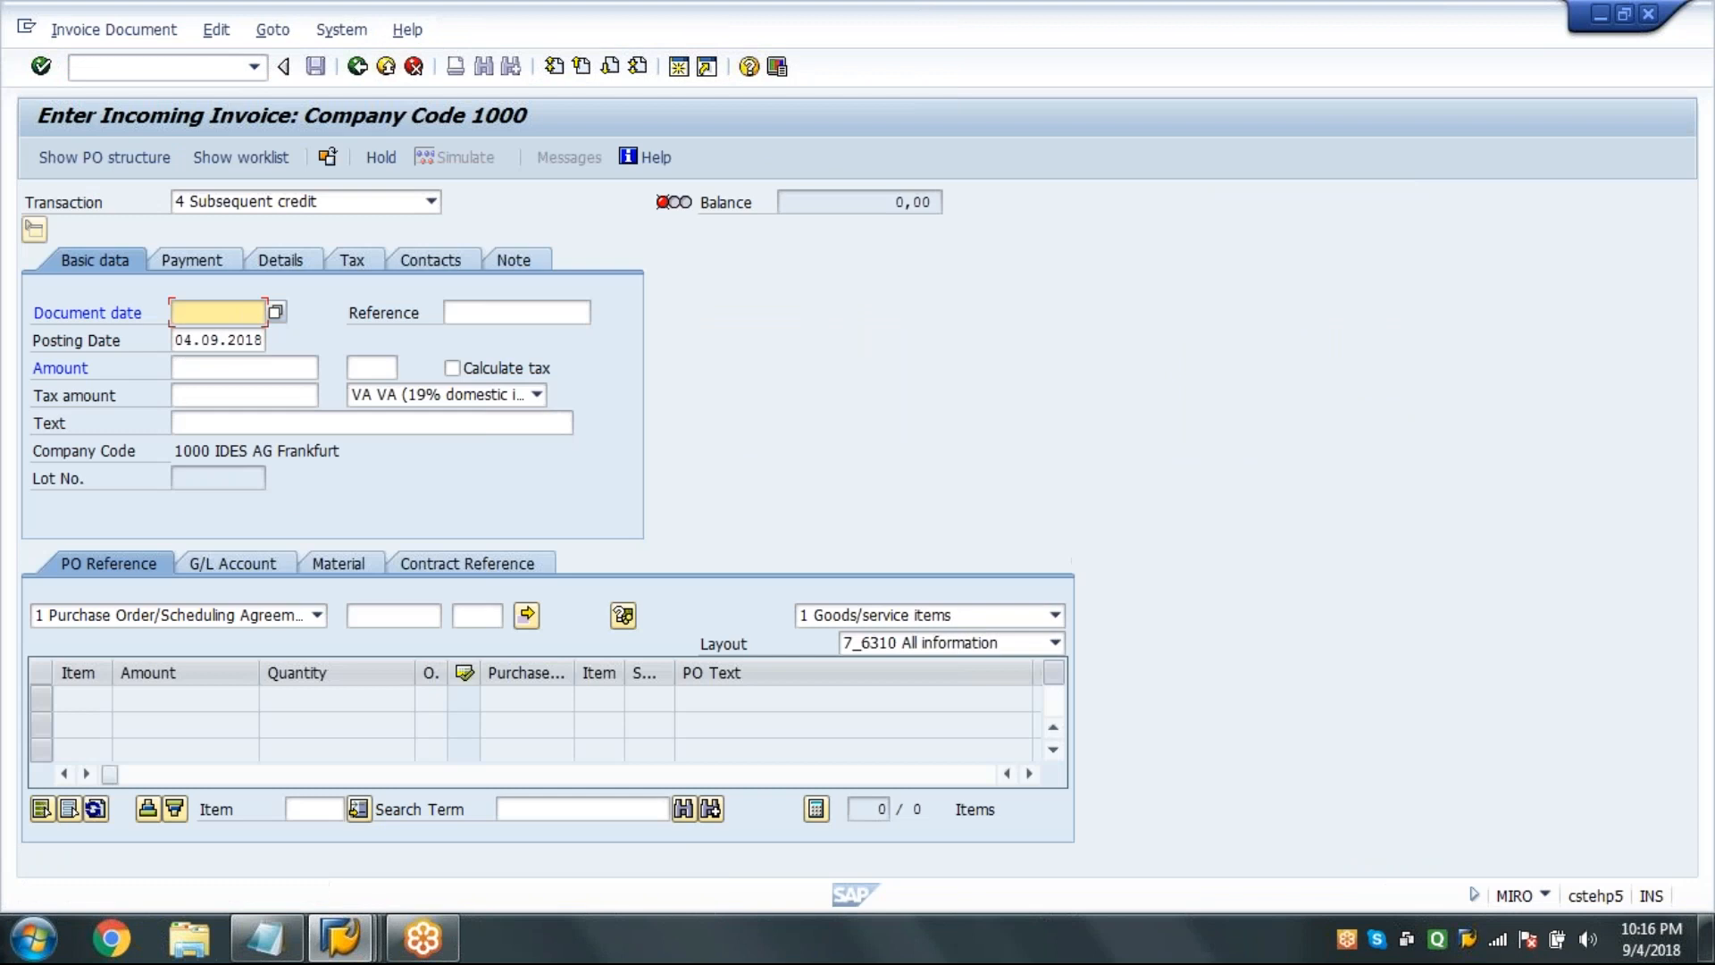
Set the invoice's document date to 04.09.2018 and its tax code to 0I (Input tax 0%).
key("Return")
left_click(365, 399)
left_click(366, 399)
left_click(364, 429)
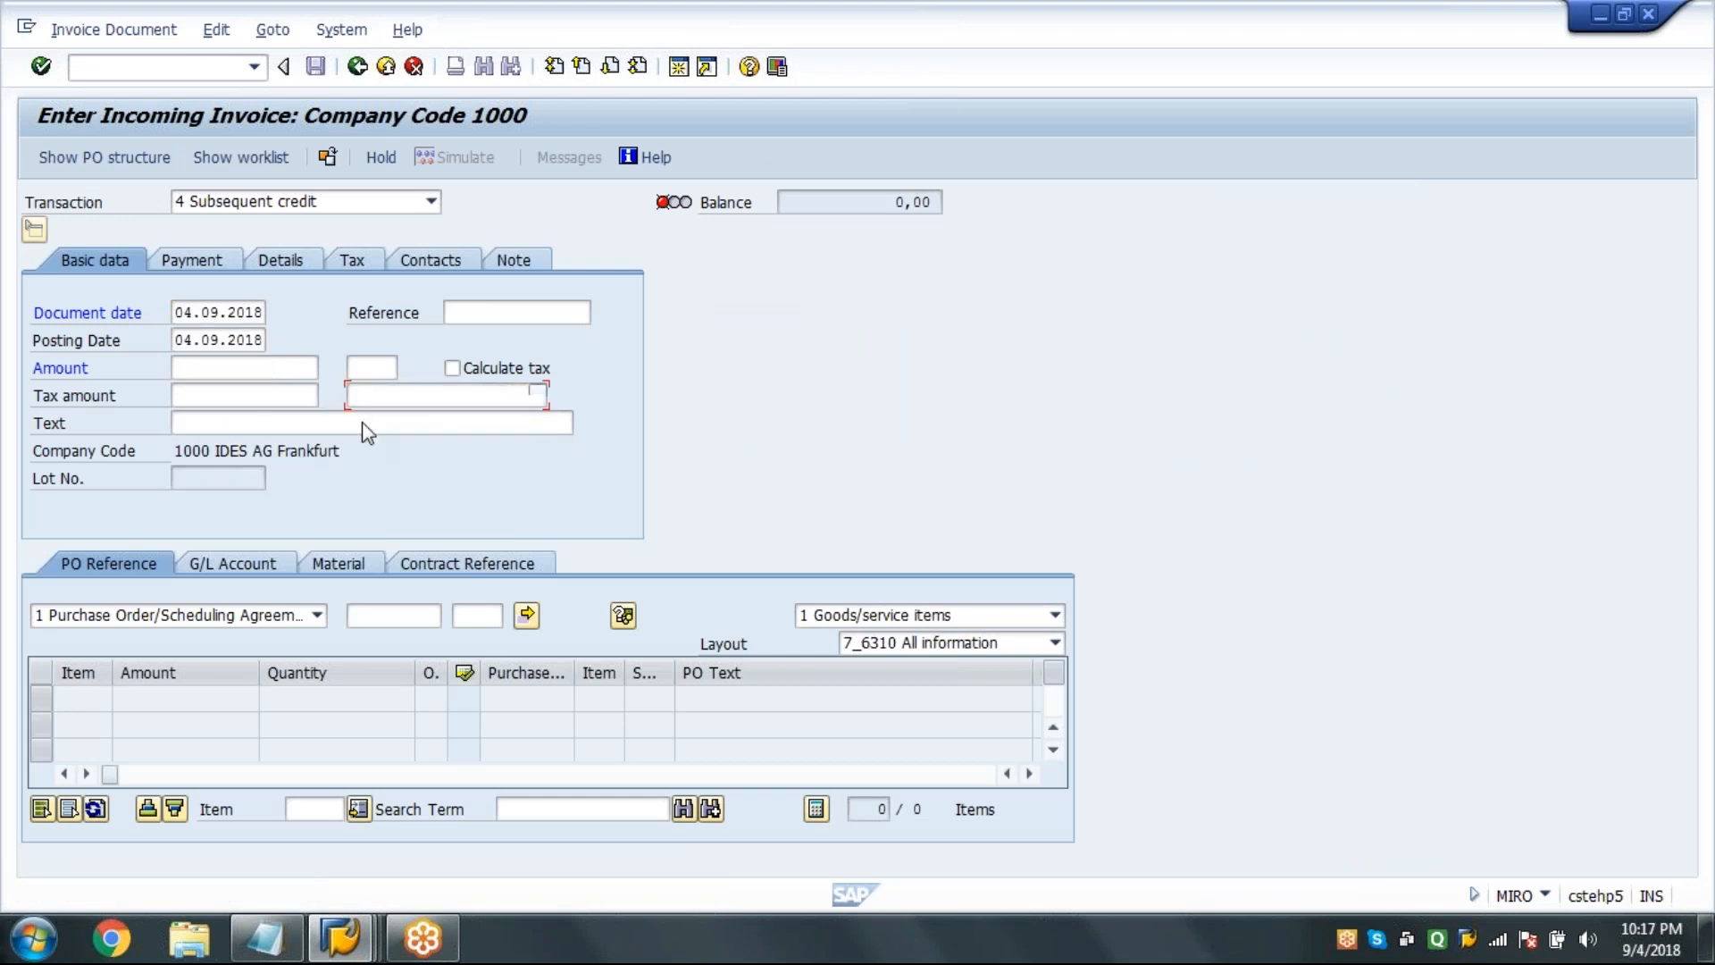
Reference the previously displayed purchase order and set the transaction type to Credit memo.
left_click(389, 616)
left_click(389, 642)
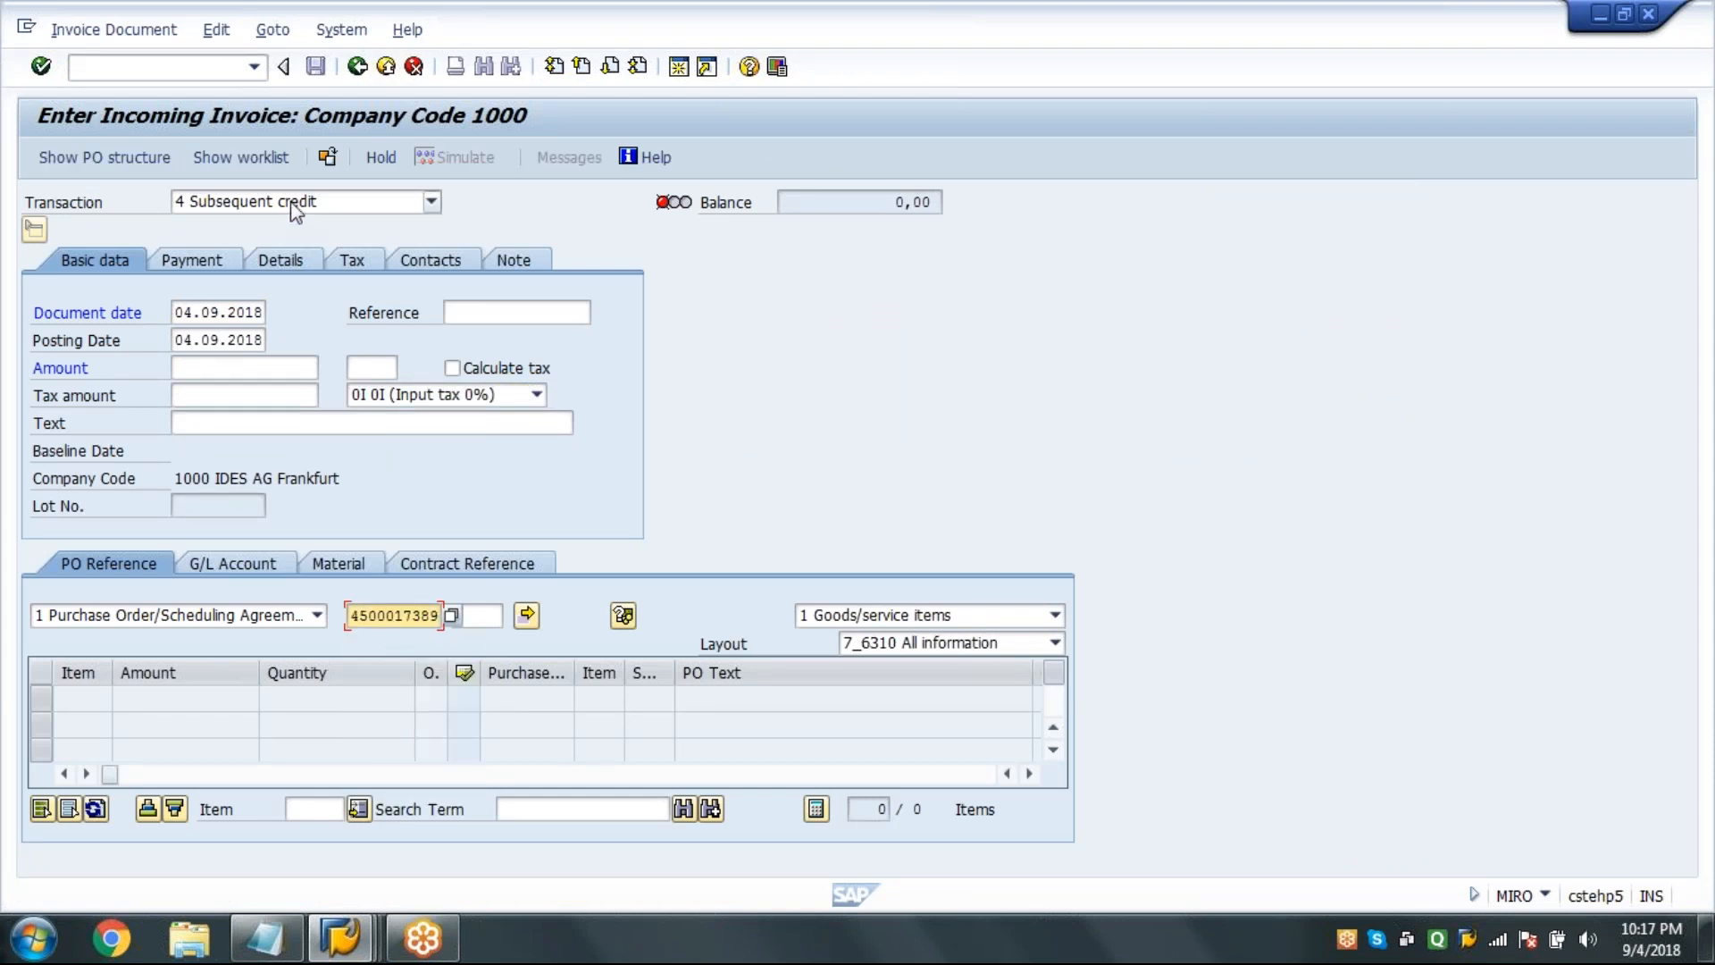
left_click(432, 201)
left_click(288, 246)
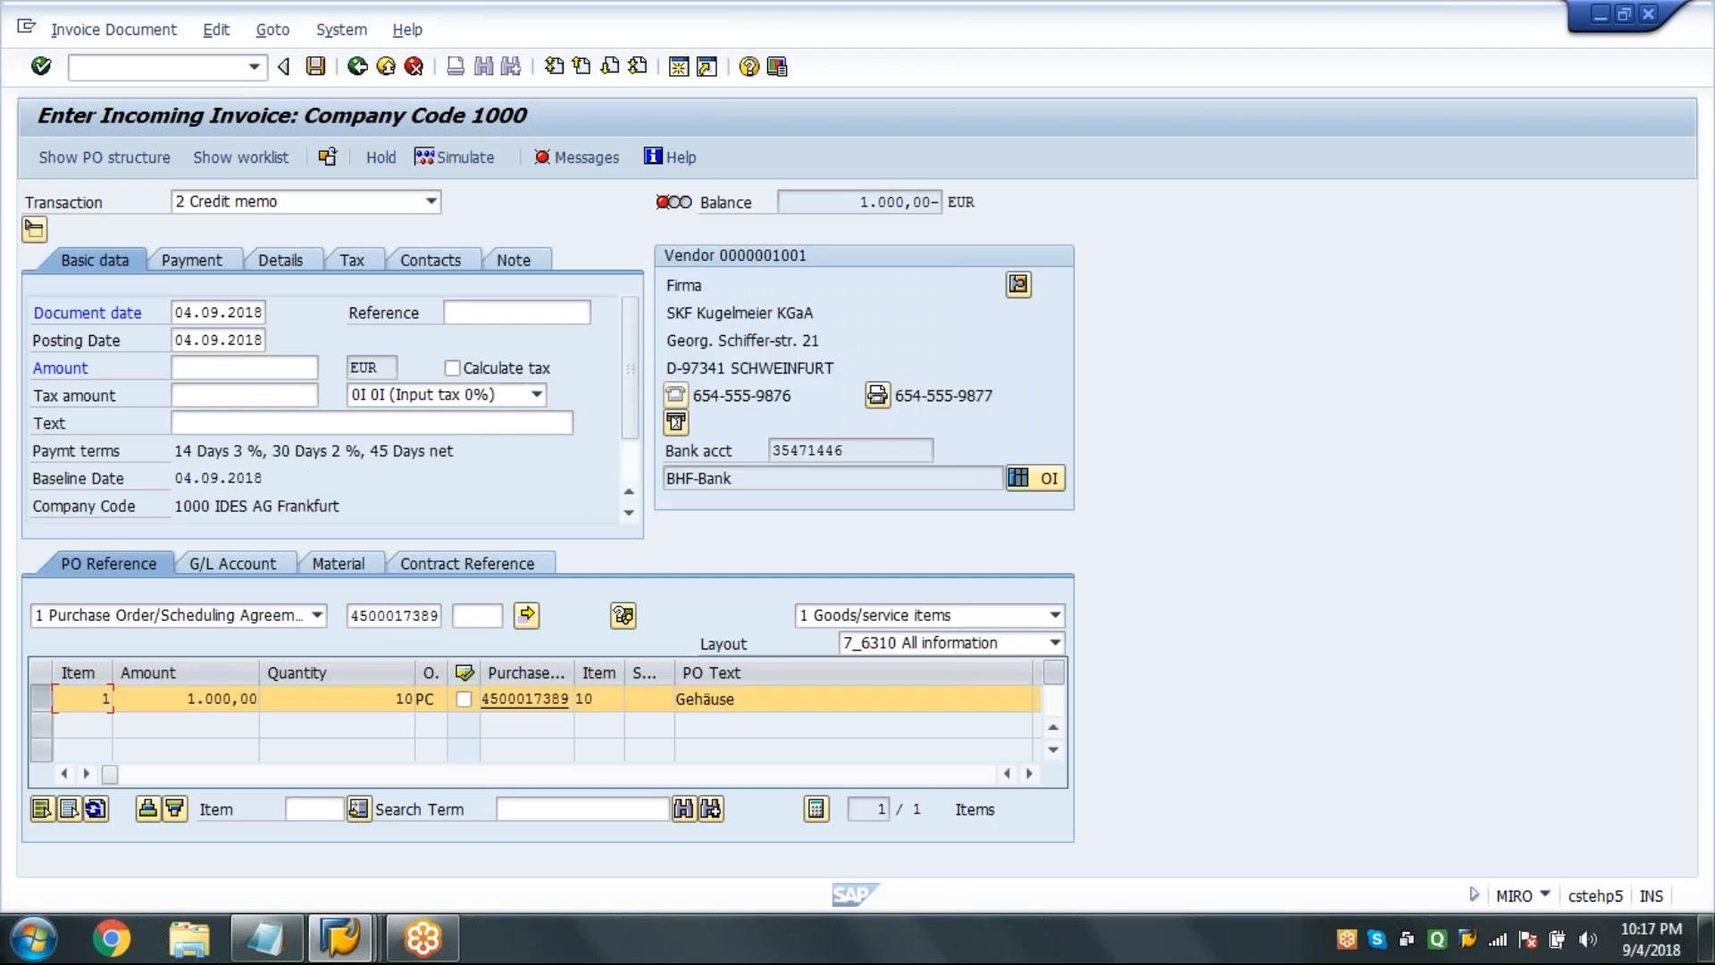
Set the credit memo item's amount to 500 and its quantity to 5 PC.
left_click(179, 701)
key("Delete")
key("Delete")
key("Delete")
key("Delete")
key("Delete")
key("Delete")
key("Delete")
key("Delete")
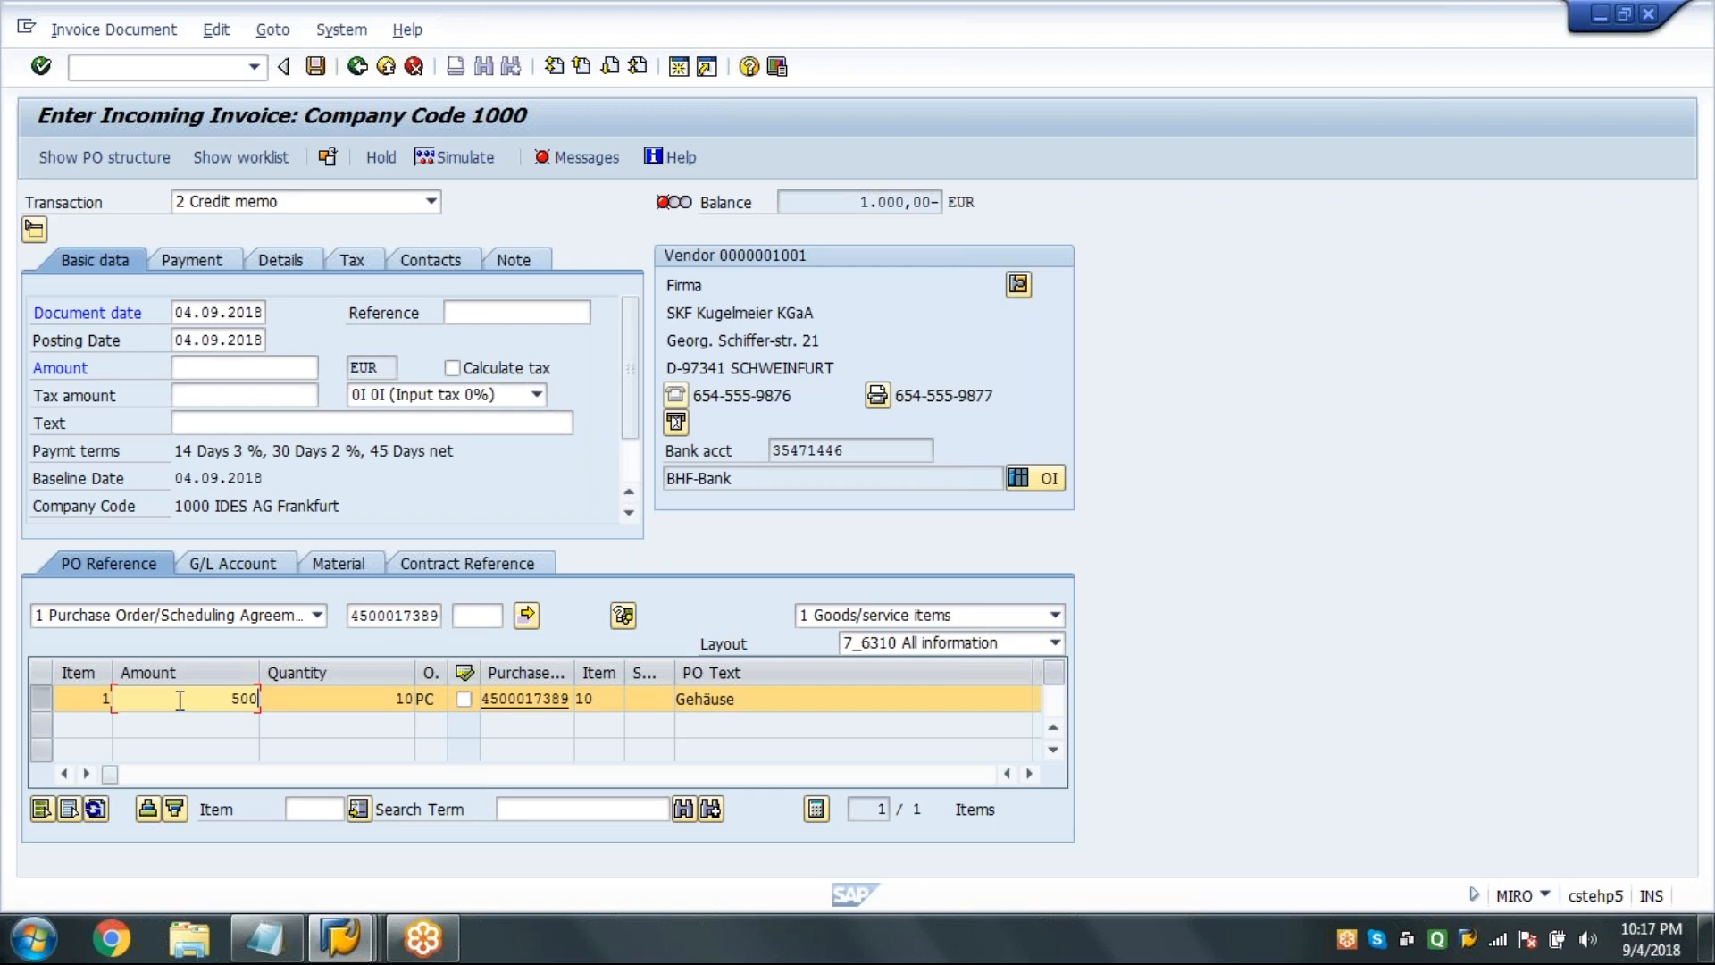
key("Tab")
type("5")
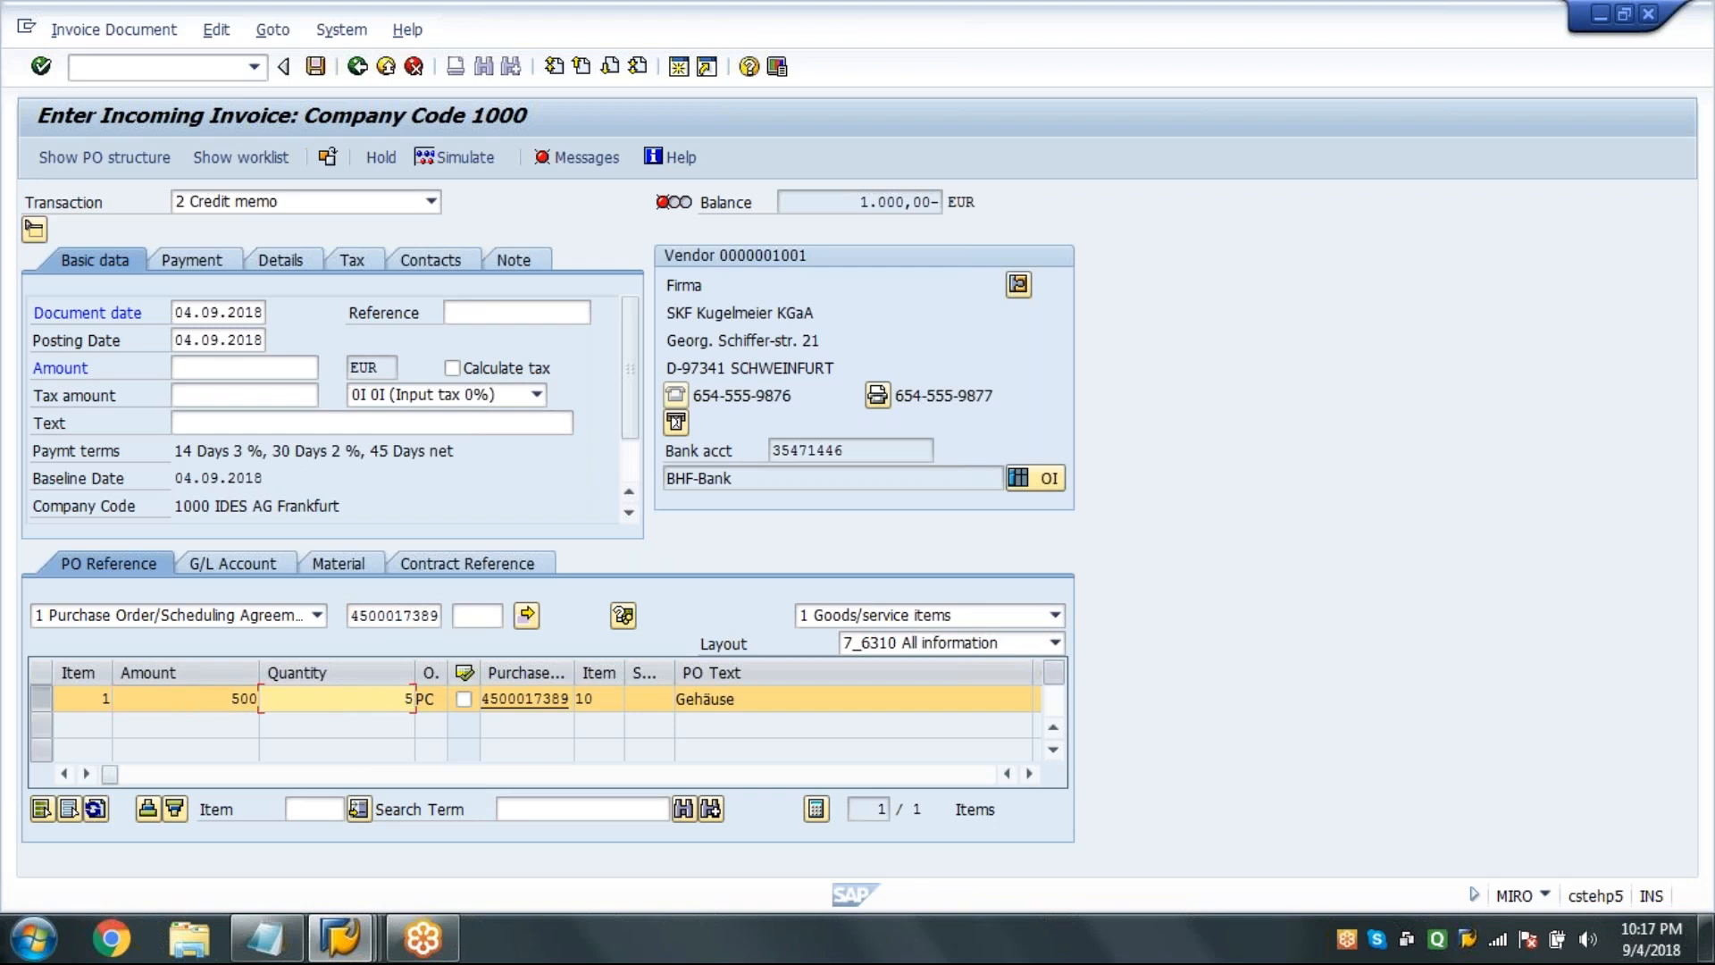
key("Return")
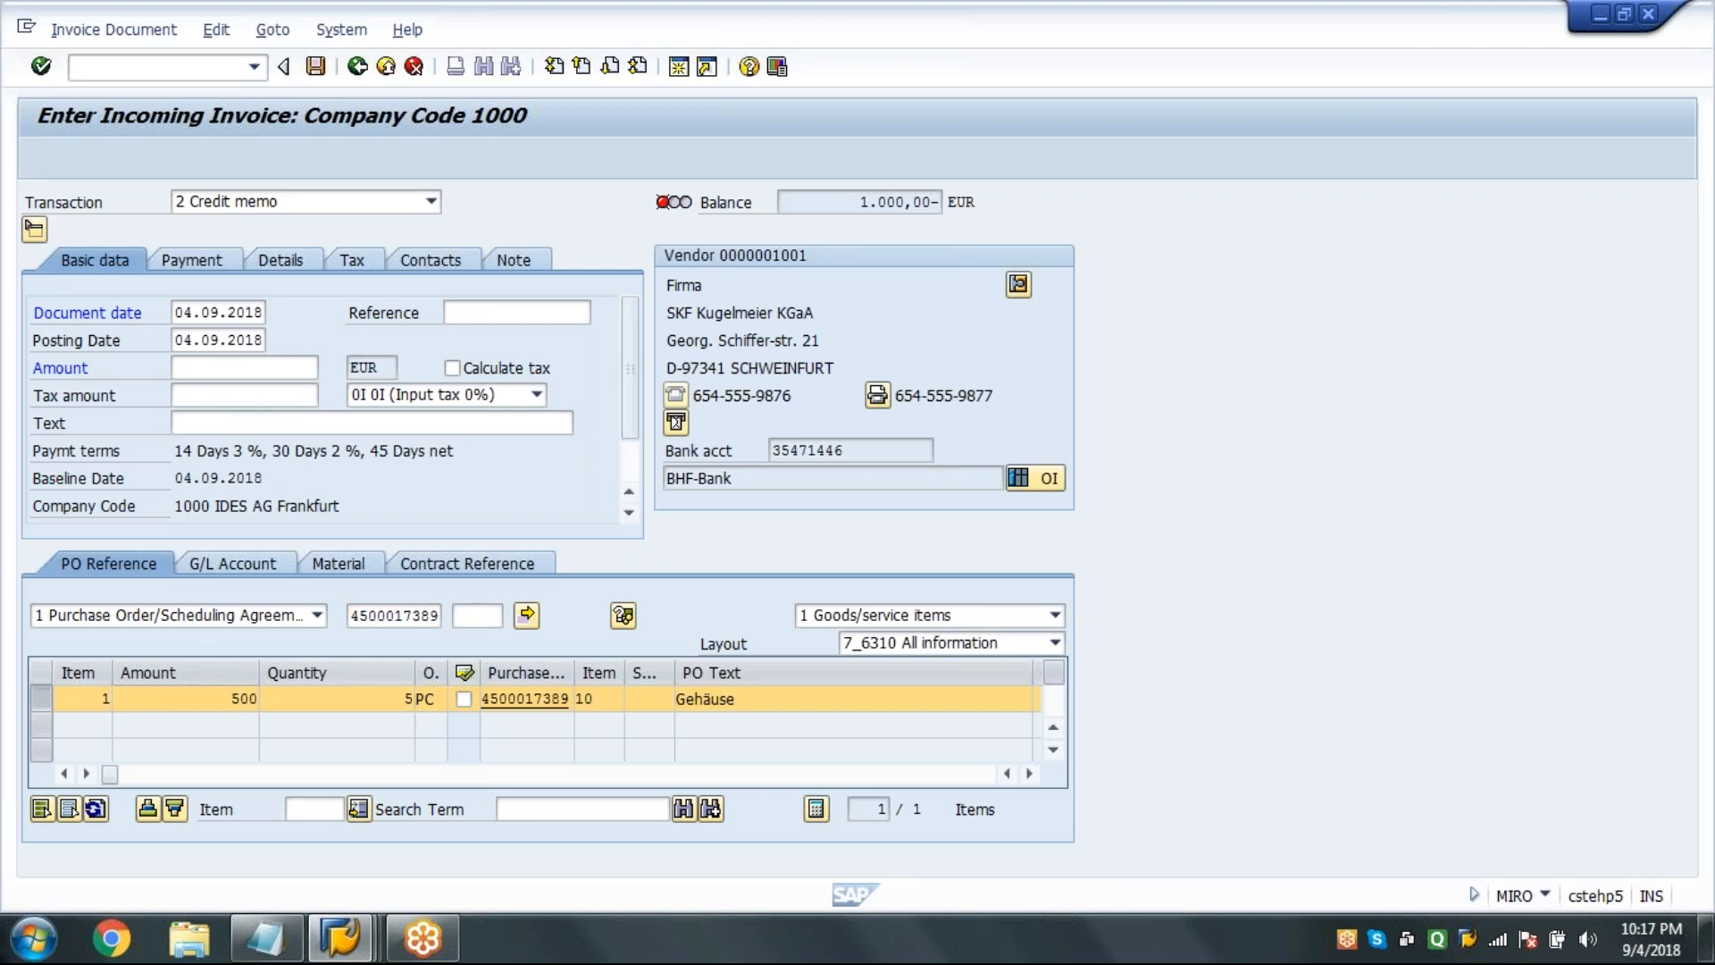
Enter 500 EUR as the credit memo's total amount and post the document.
type("500")
key("Return")
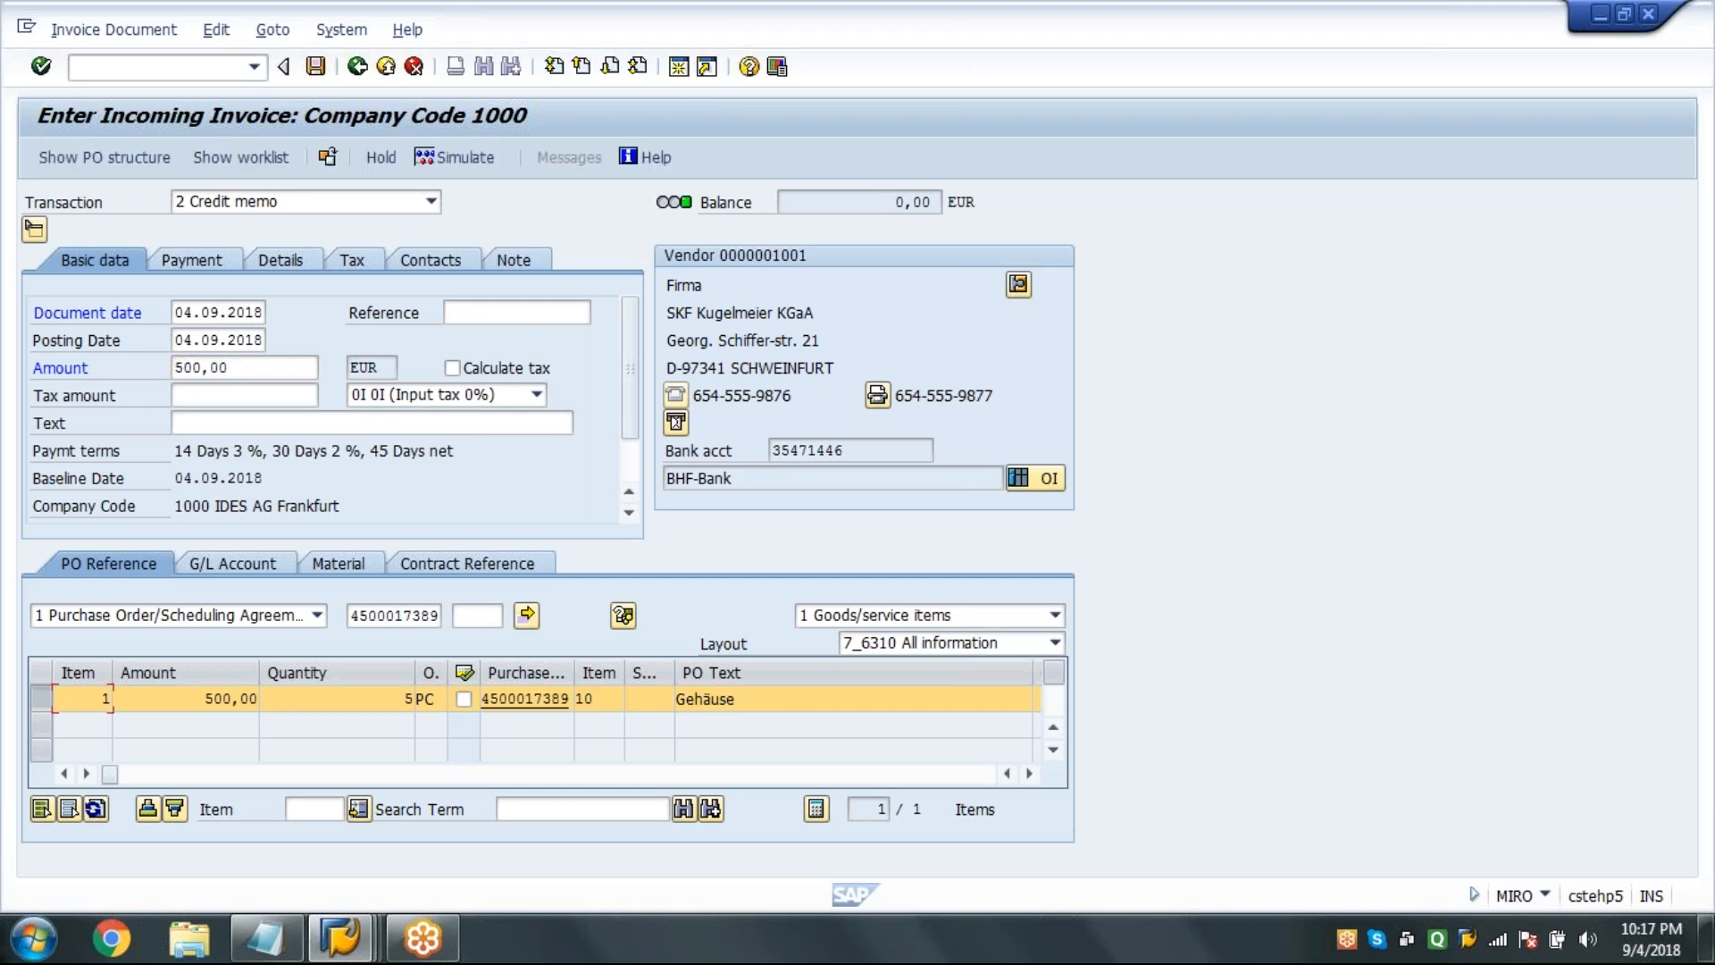
left_click(316, 68)
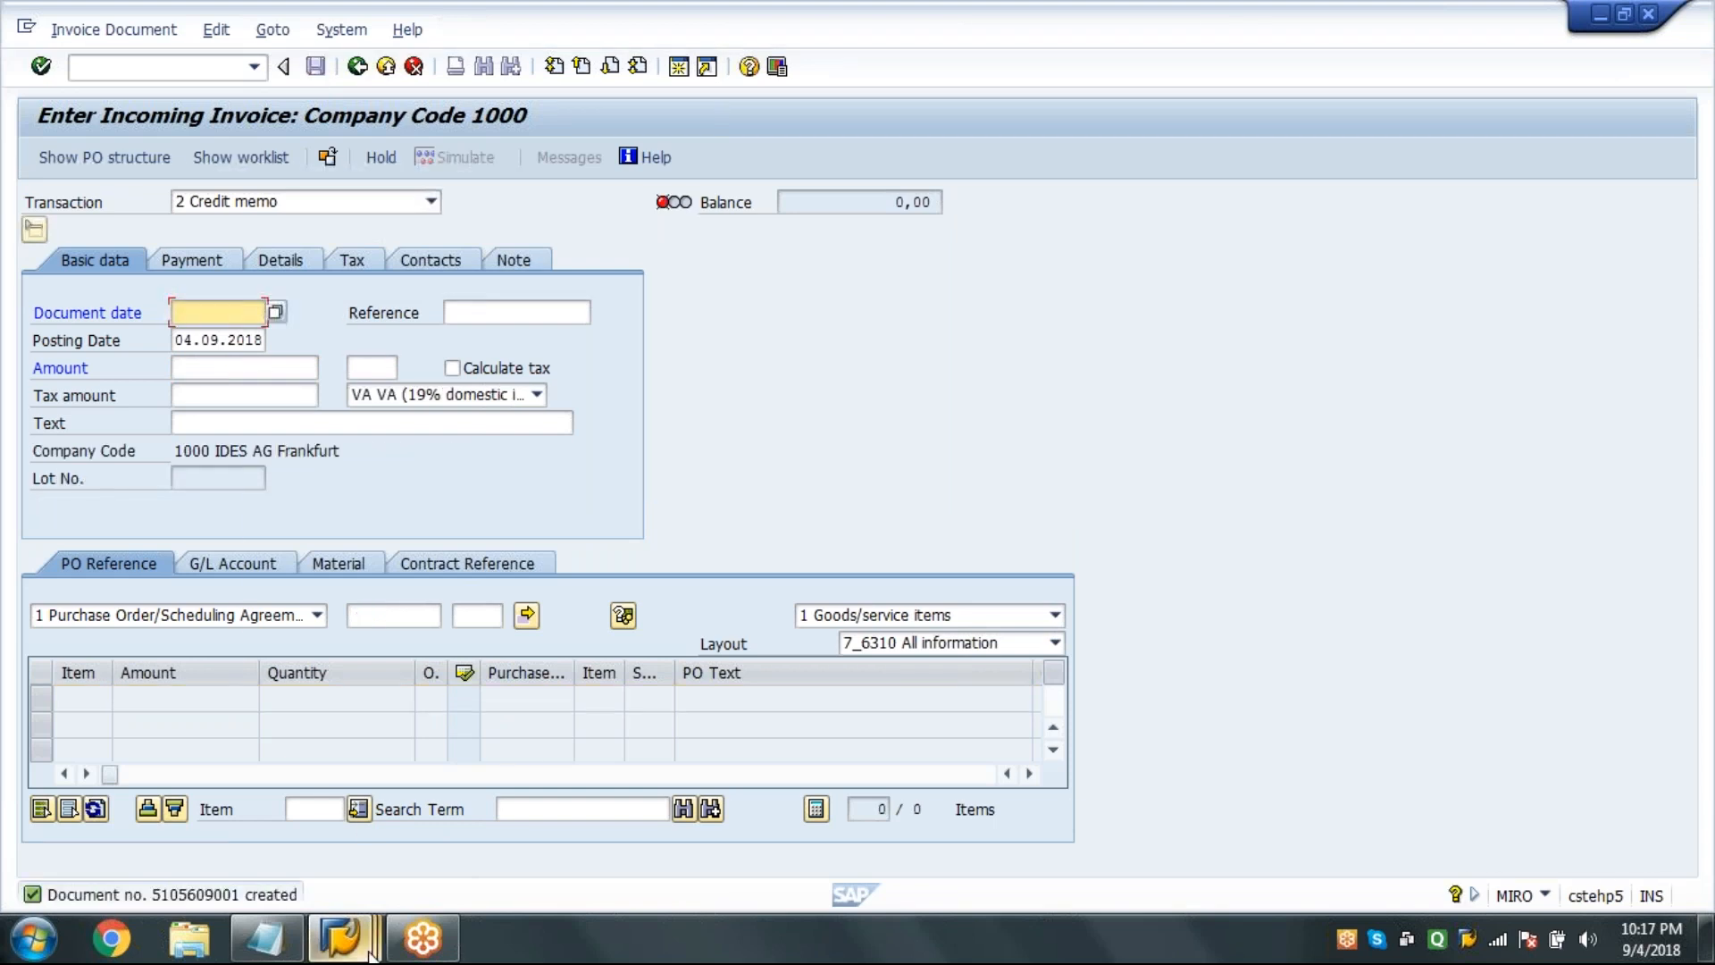
Reload the purchase order in its display session, check its delivery and invoice status, and leave the transaction.
left_click(341, 938)
left_click(398, 837)
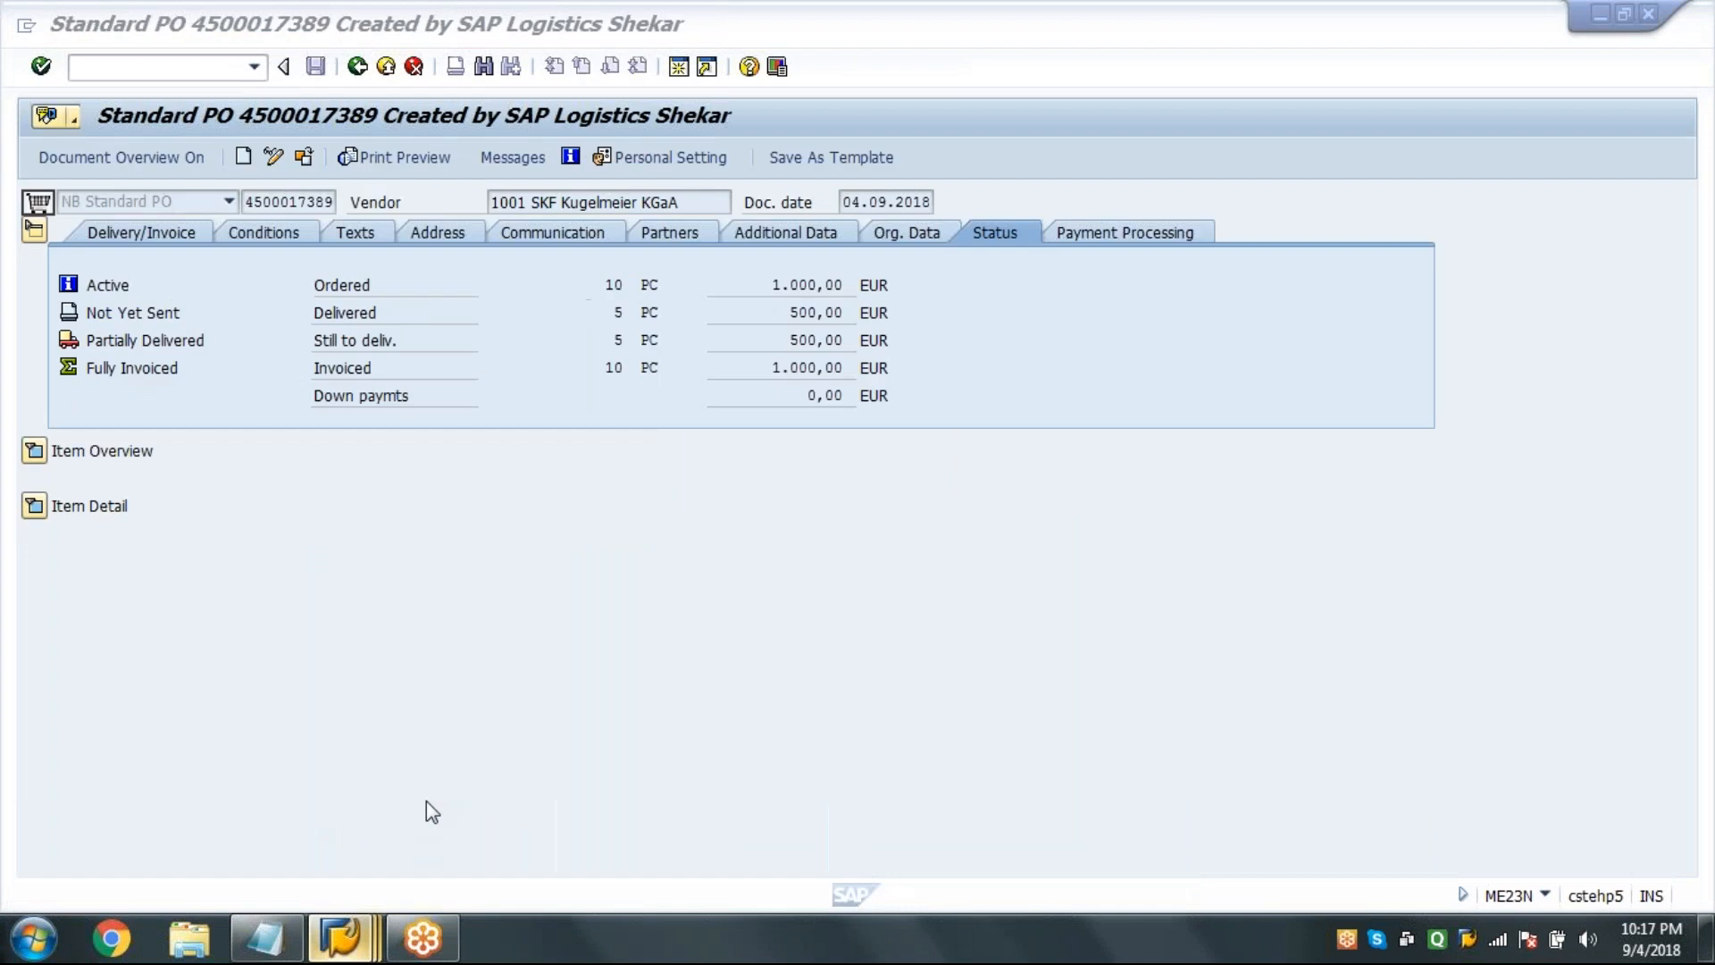
left_click(304, 159)
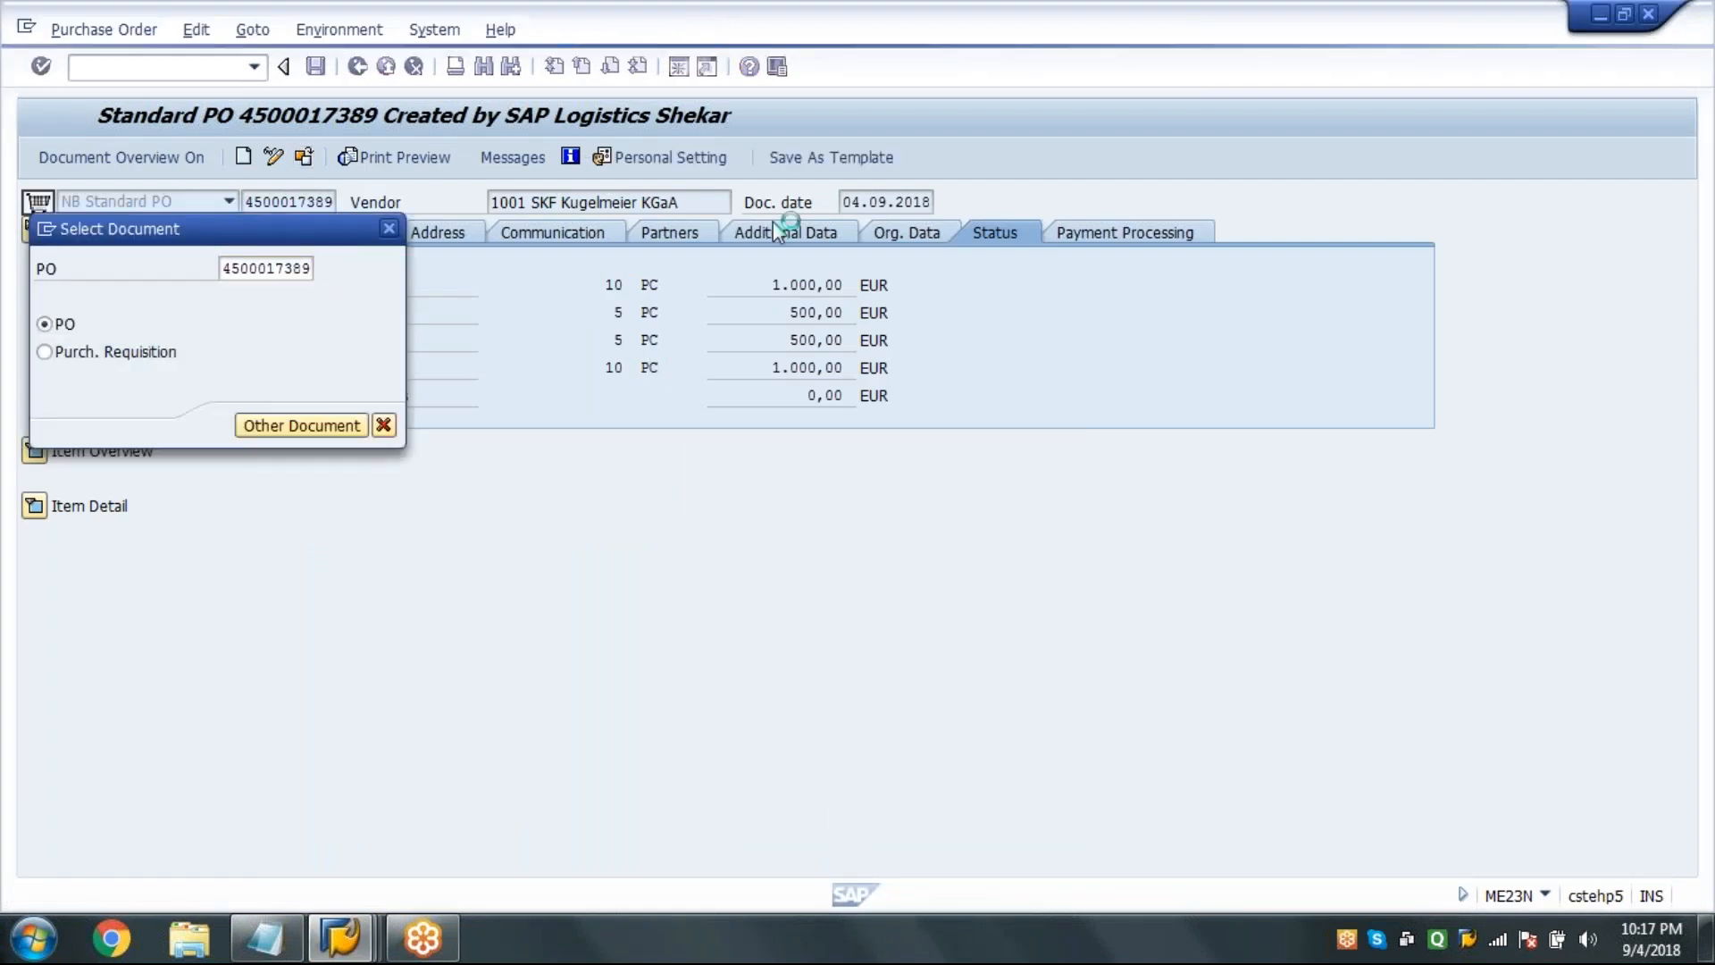
key("Return")
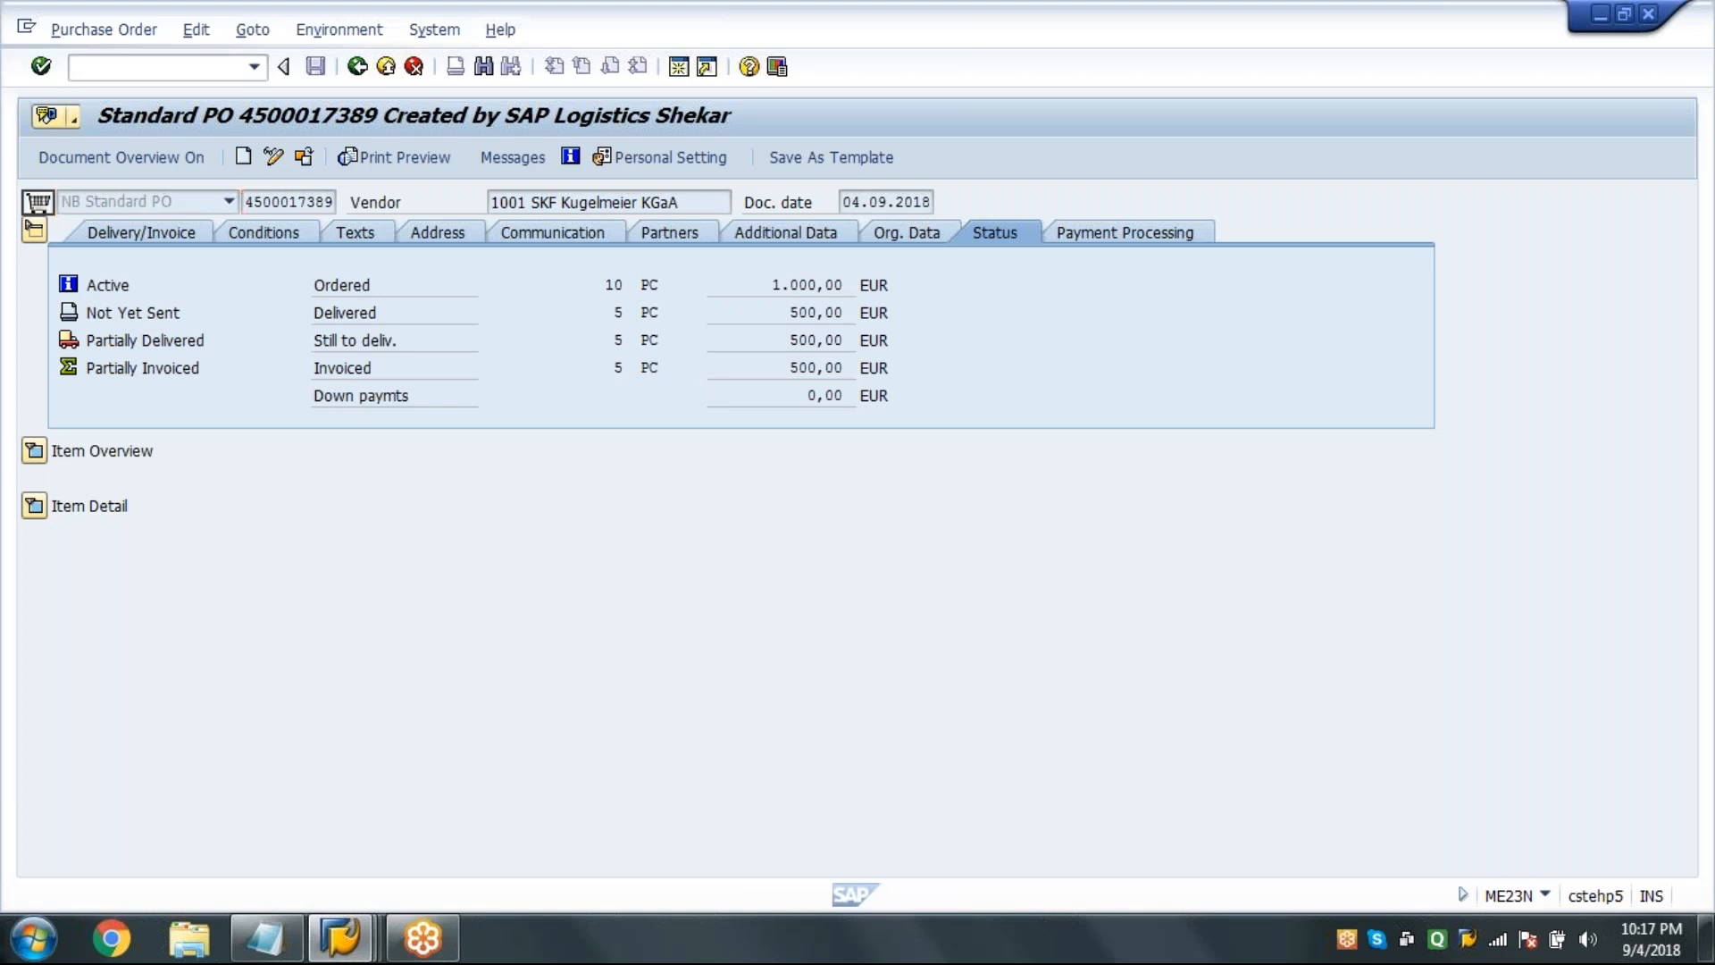
key("F3")
Switch to Notepad and add the line "ERS - Evaluated Receipt Settlemet - MRRL" below the Credit Memo entry.
left_click(267, 940)
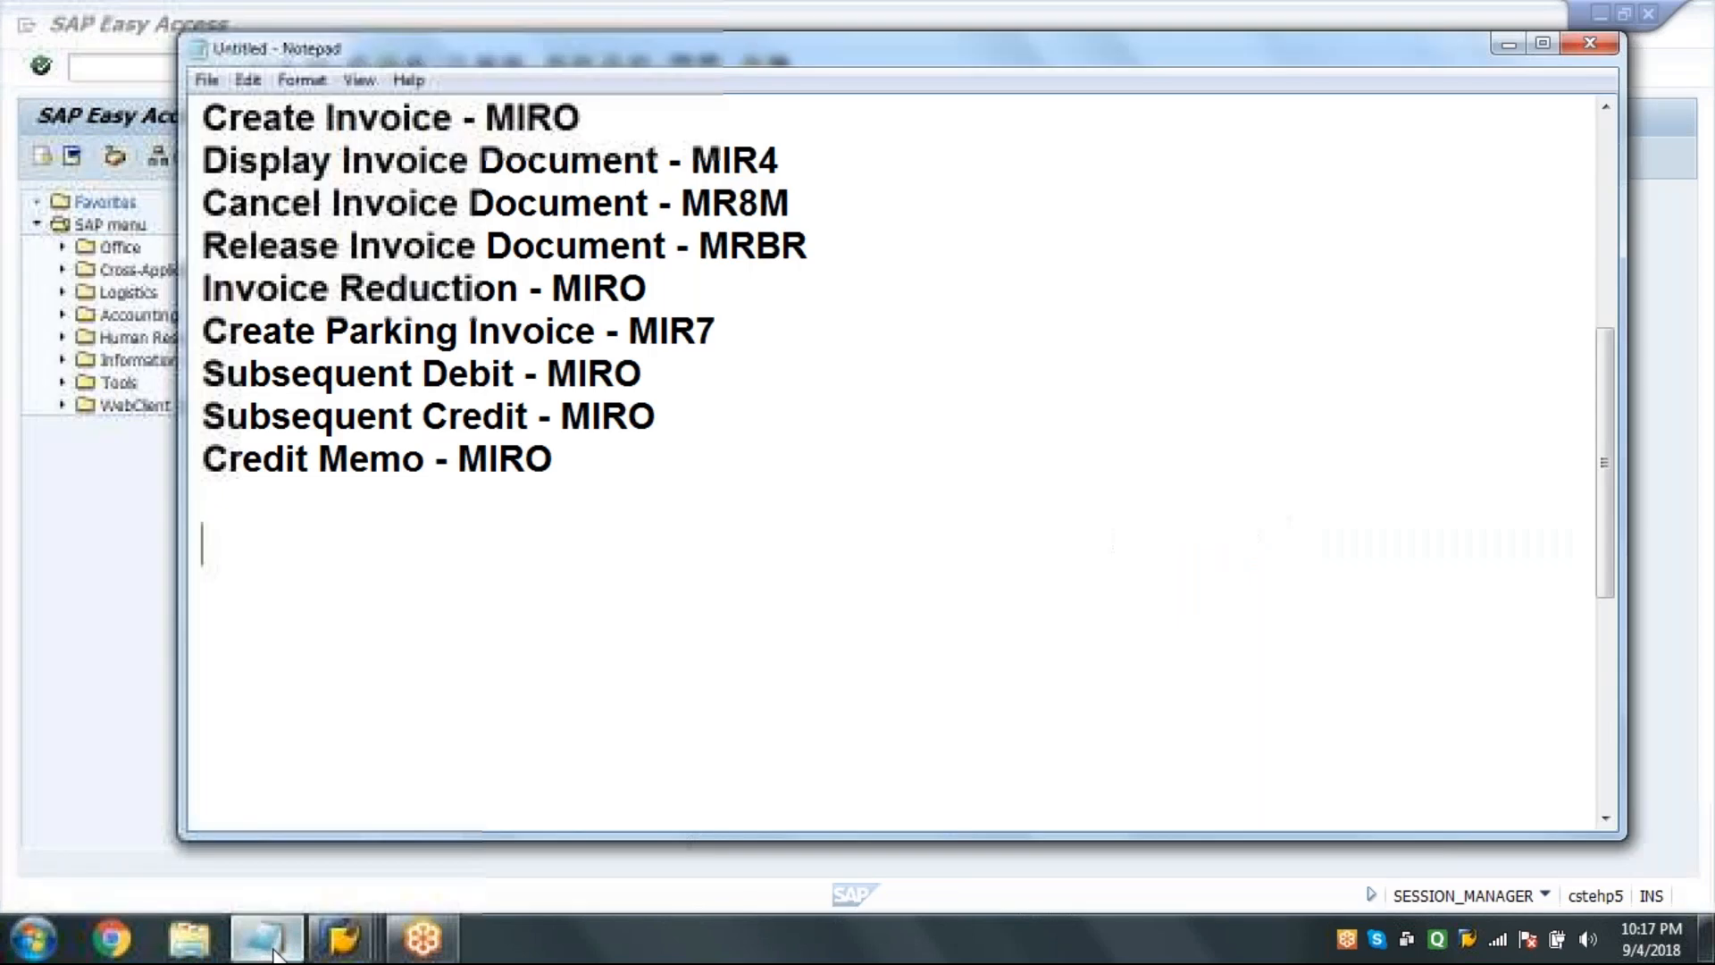
type("ER")
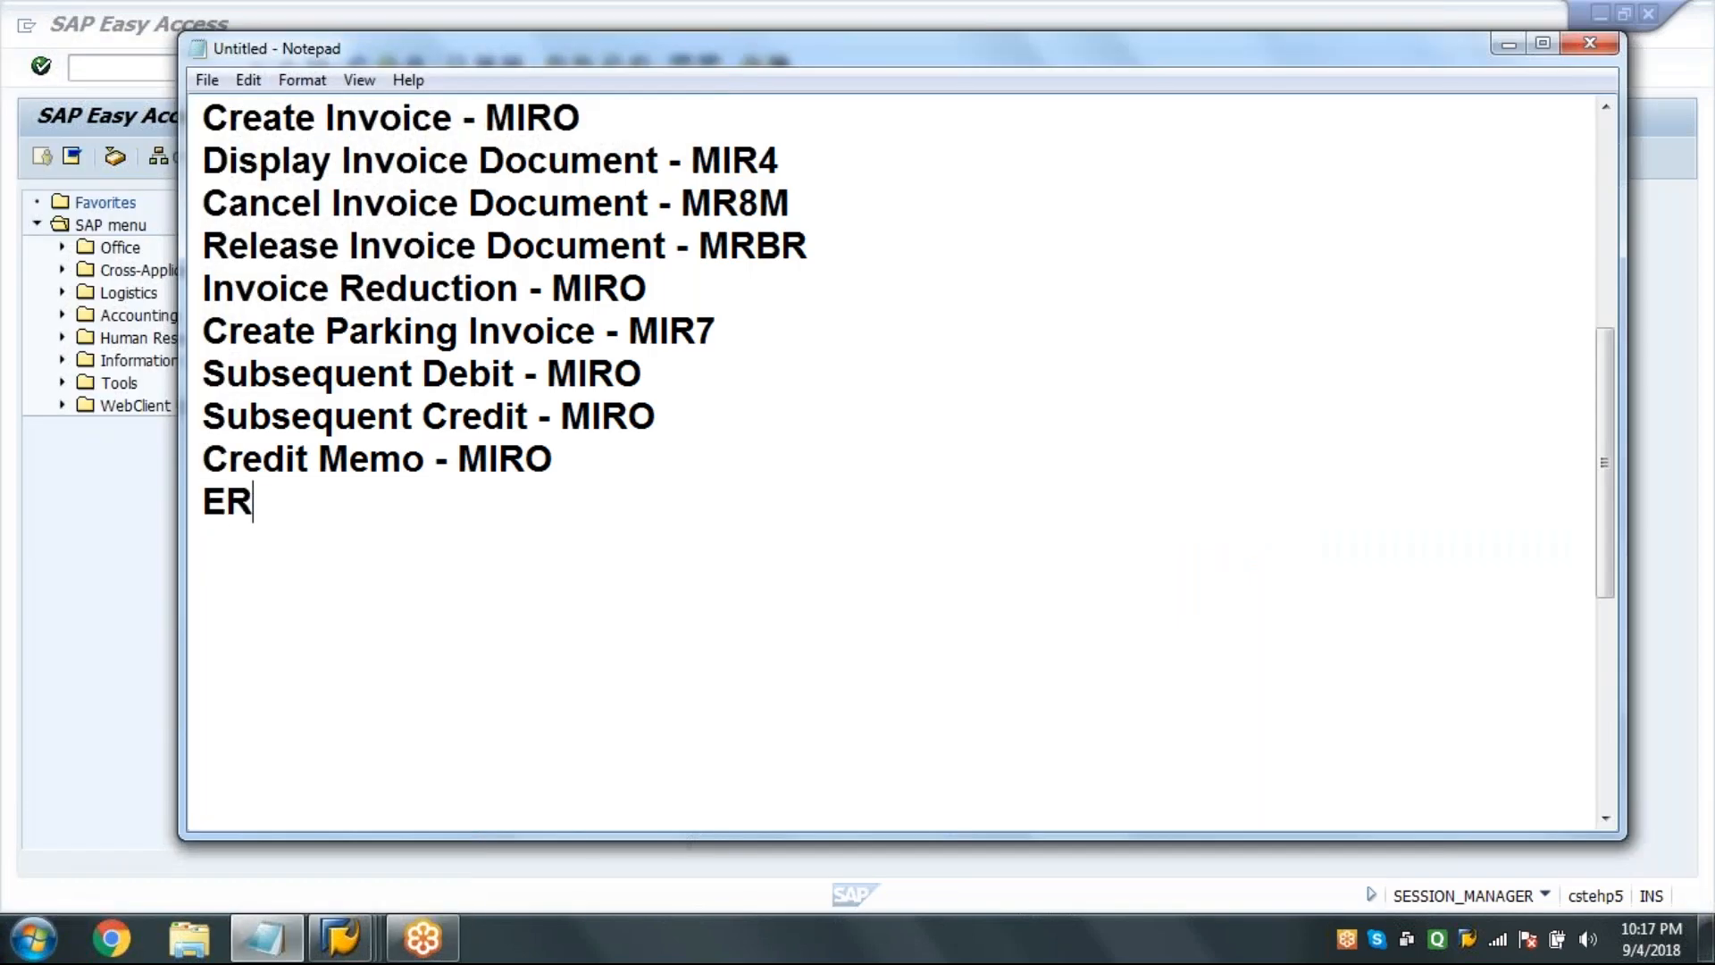
type("S - Eval")
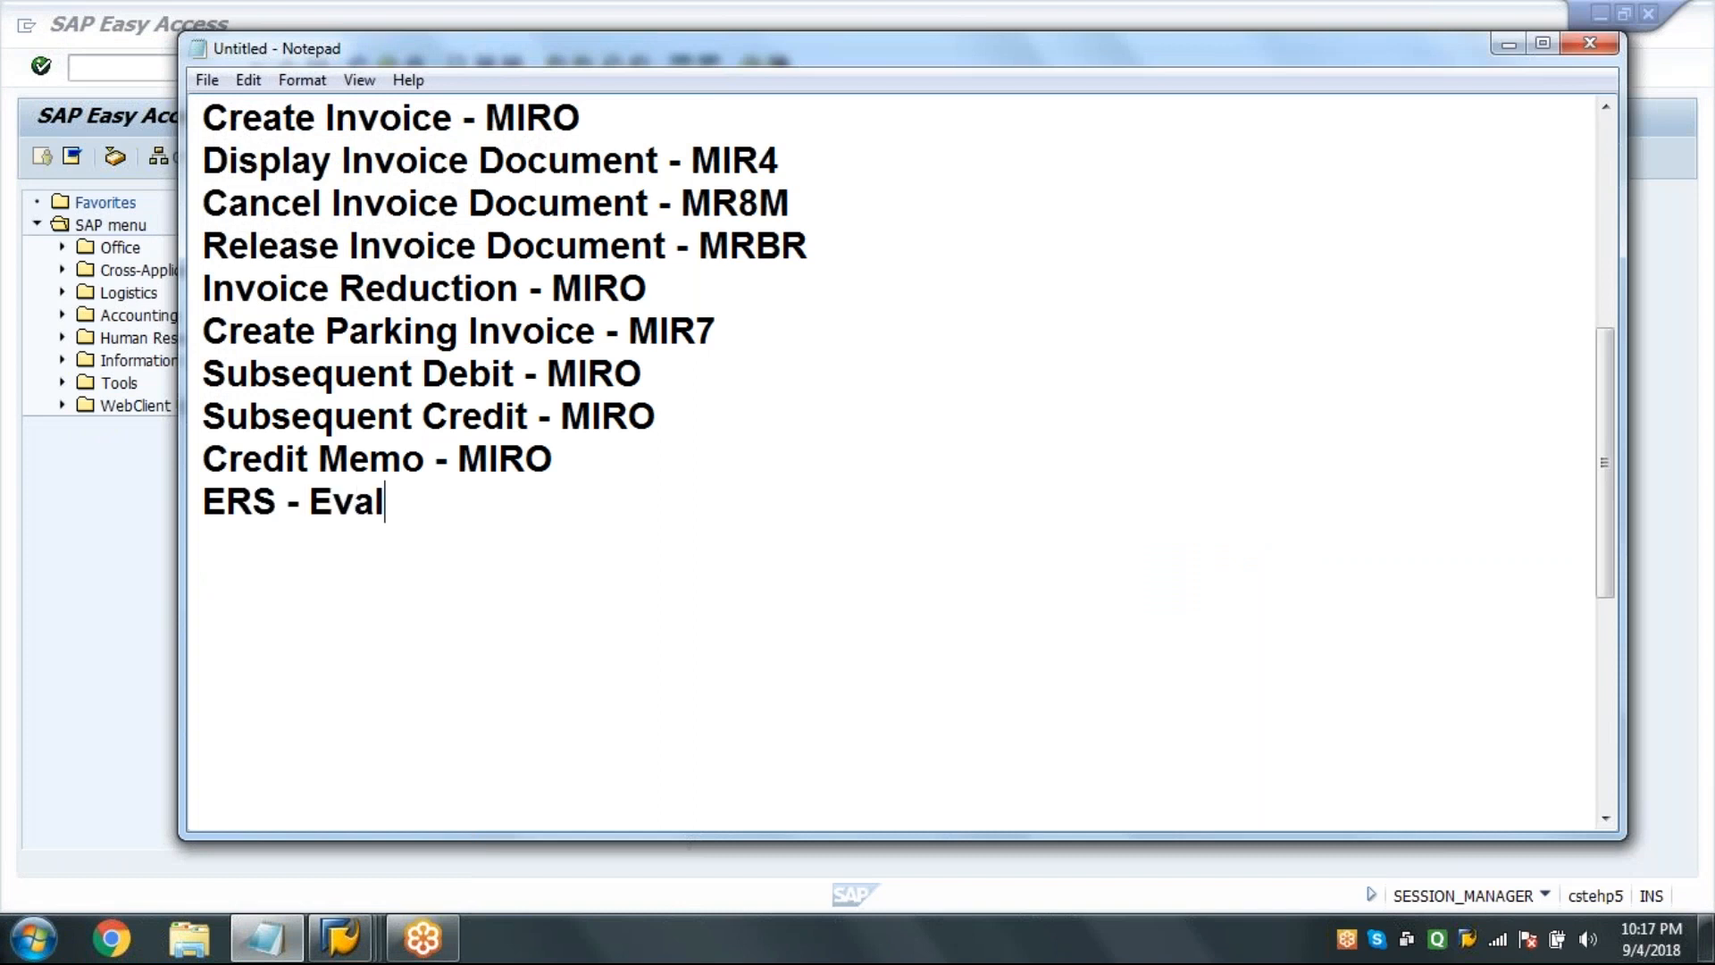
type("uated Re")
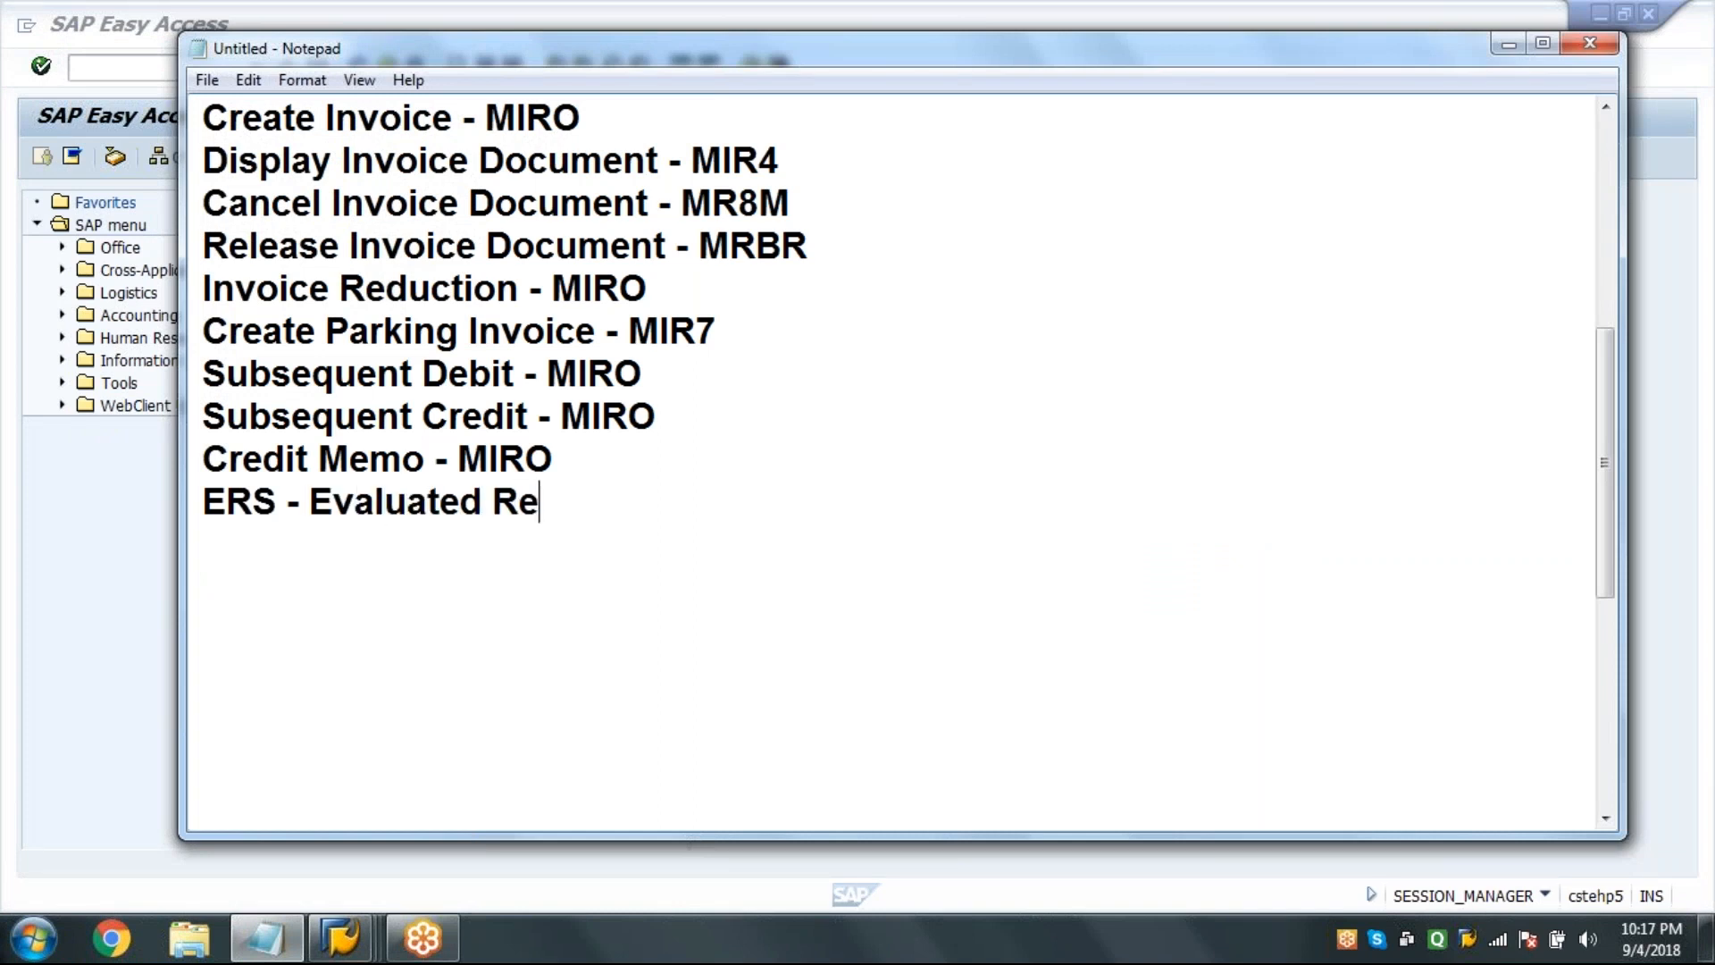
type("ceipt S")
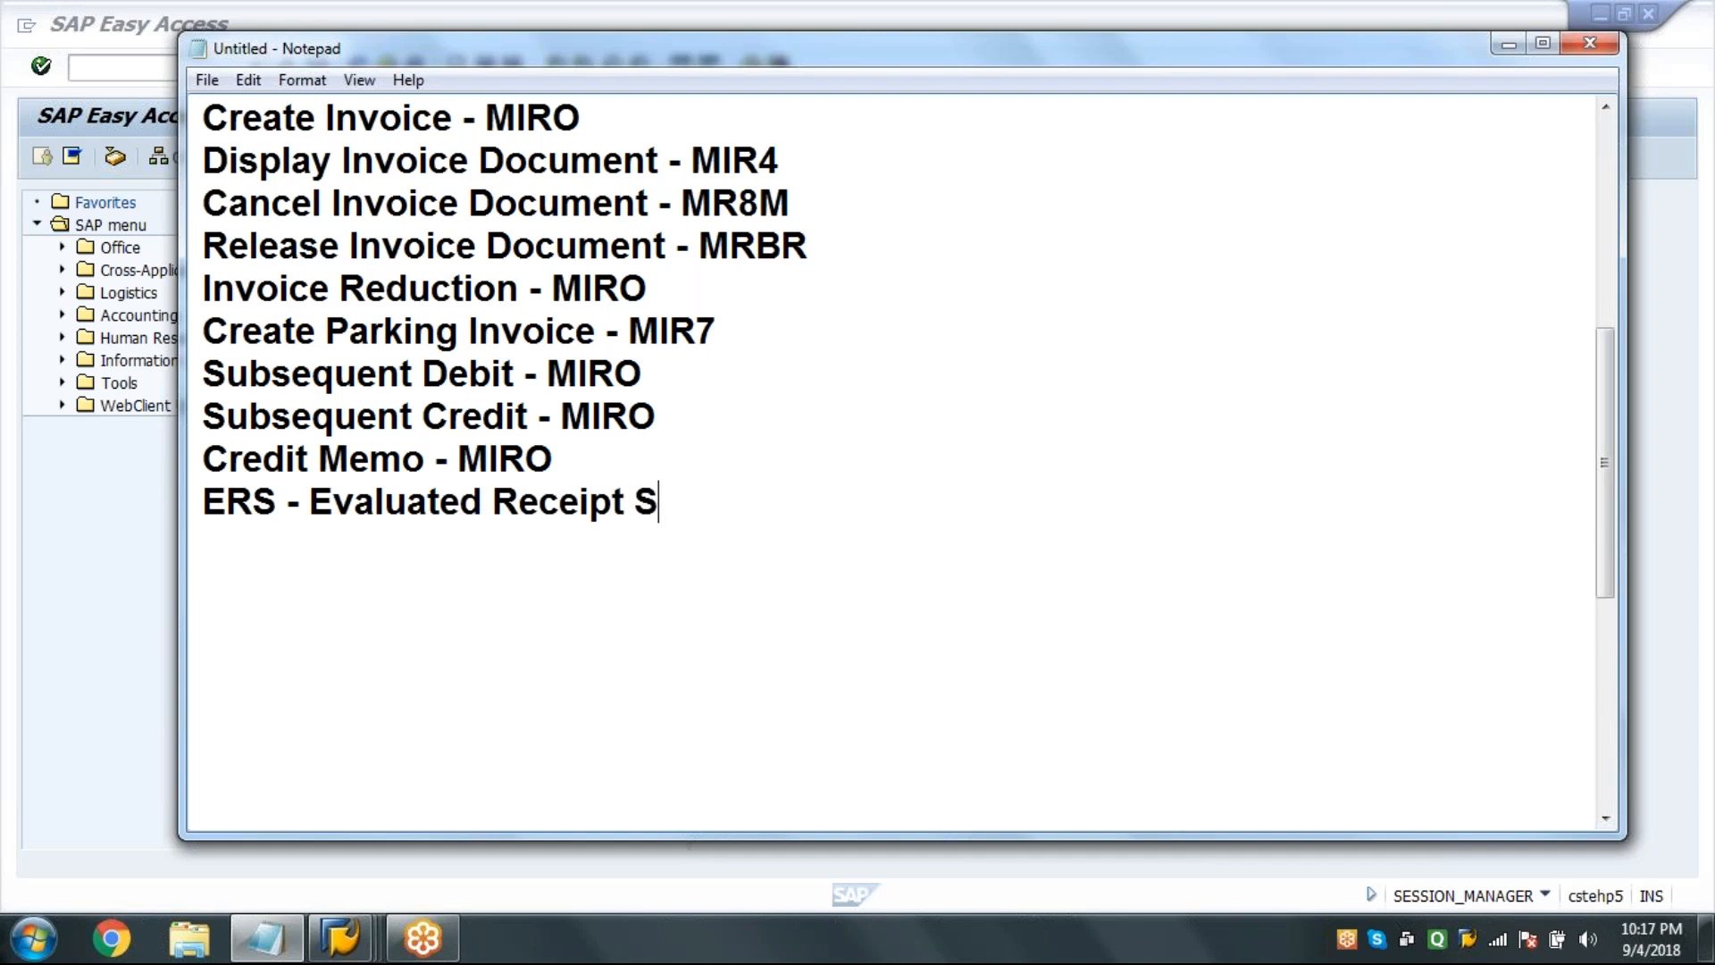
type("ettlem")
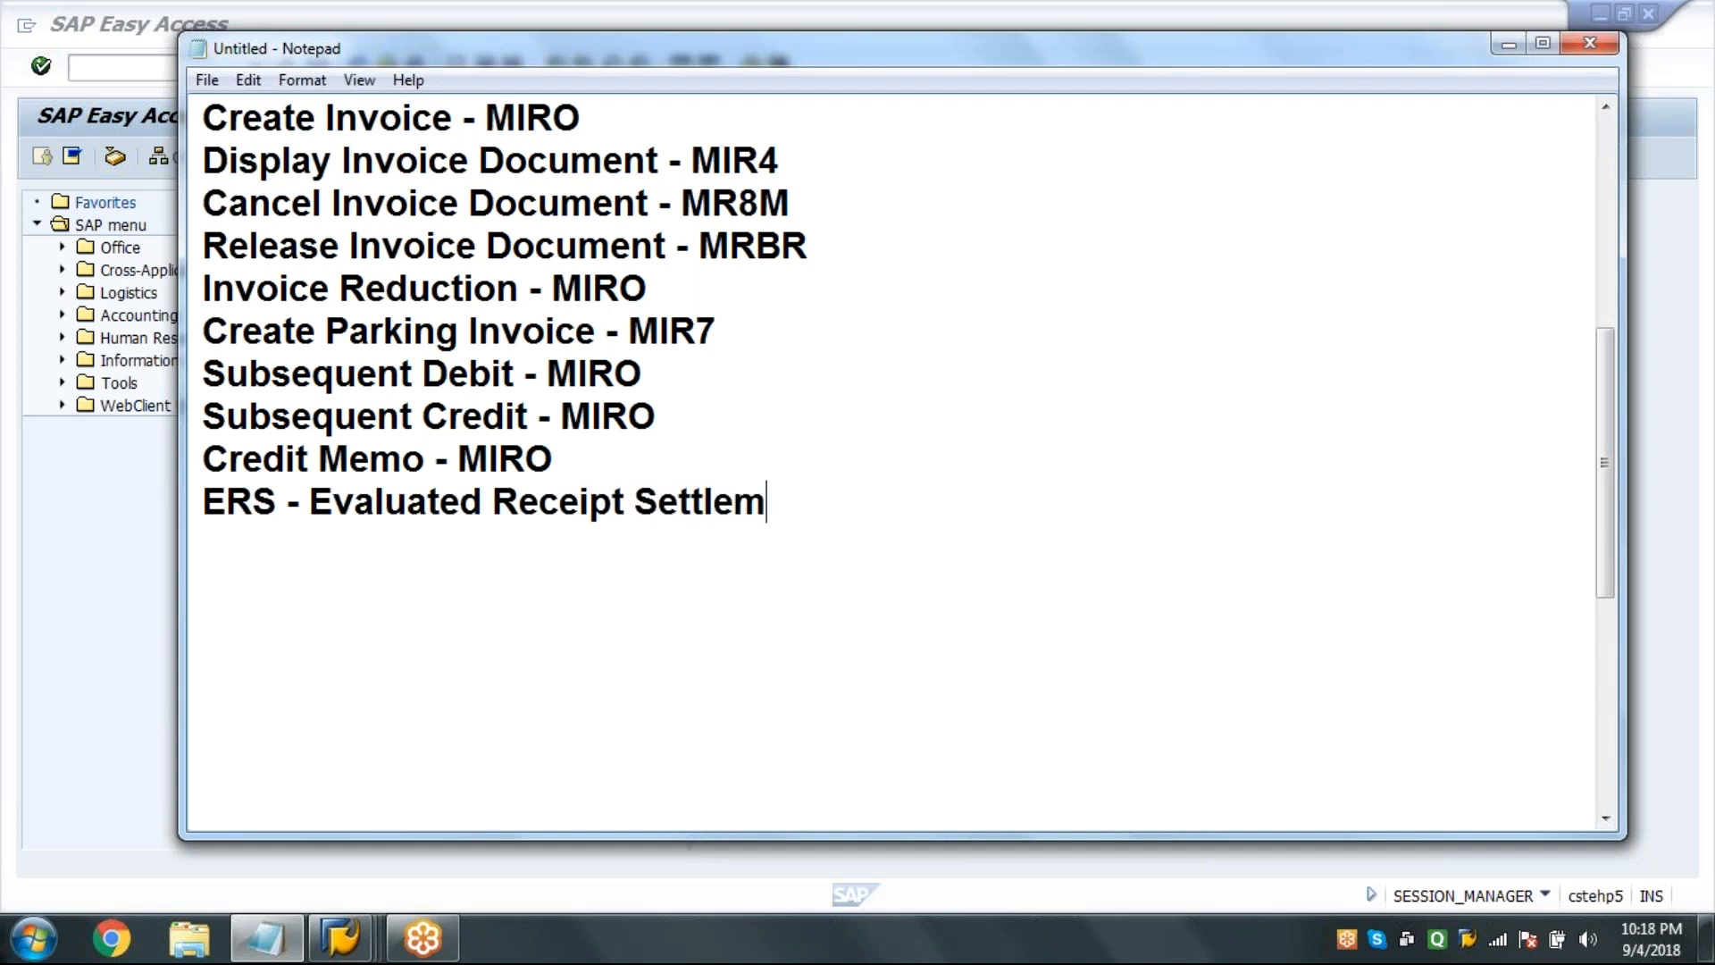
type("et - MRRL")
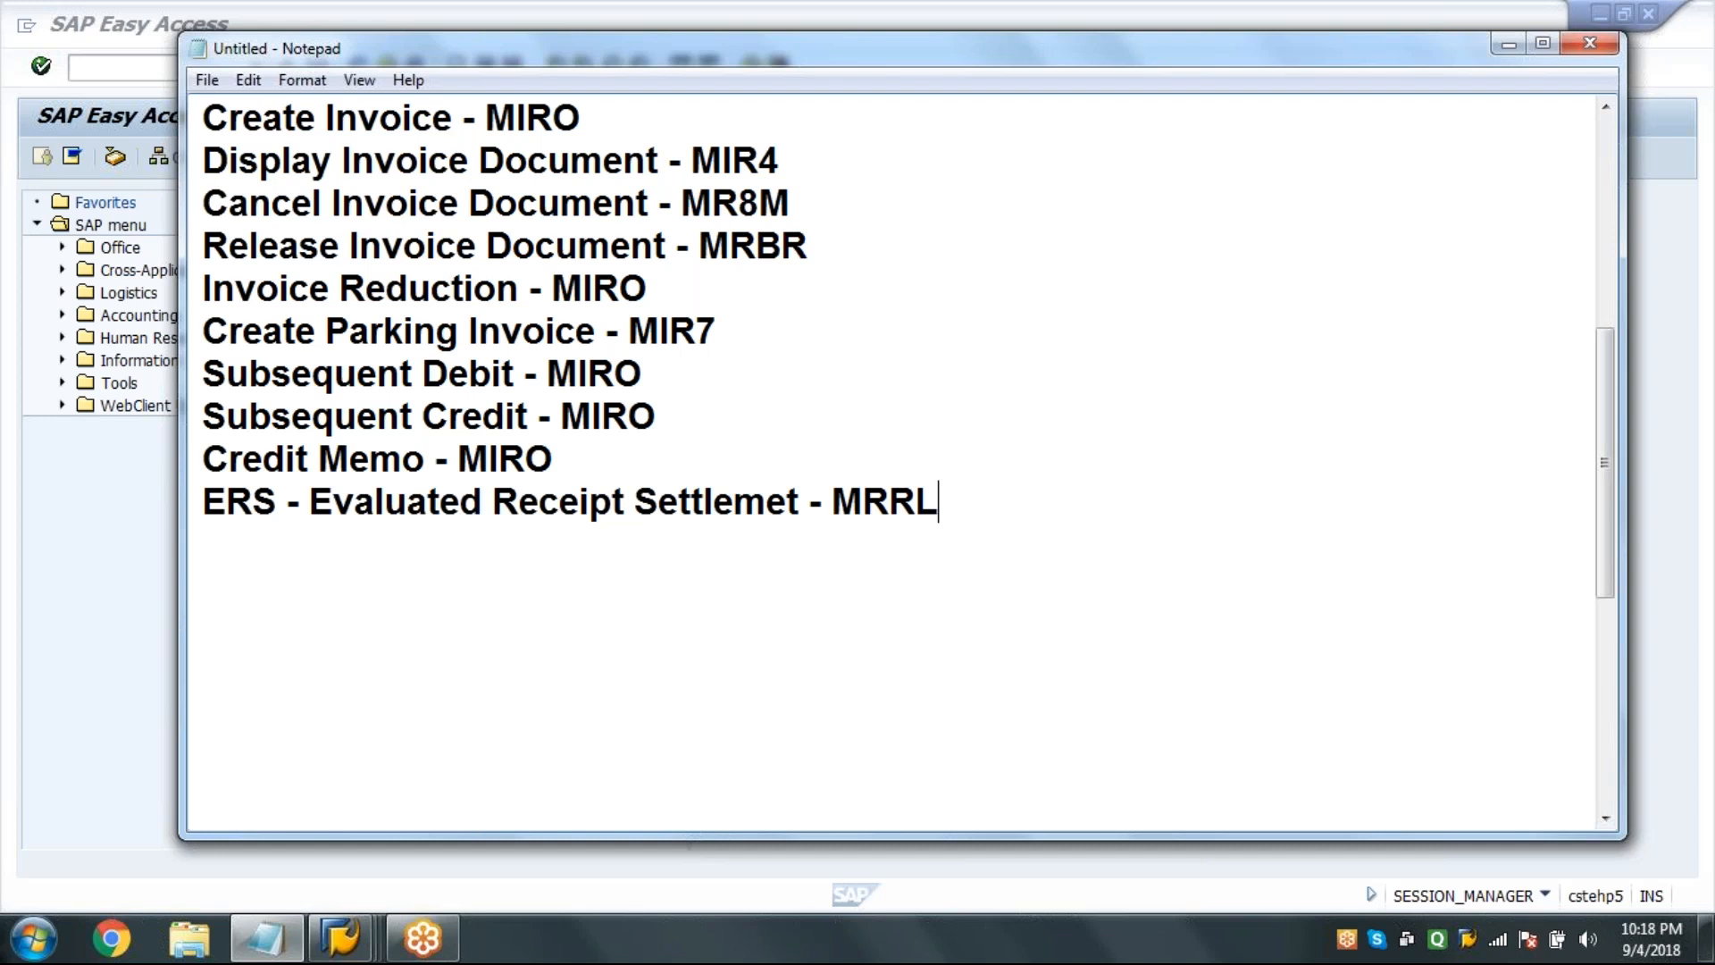
key("Return")
Switch back to SAP and start the XK02 vendor change transaction.
left_click(117, 528)
left_click(208, 68)
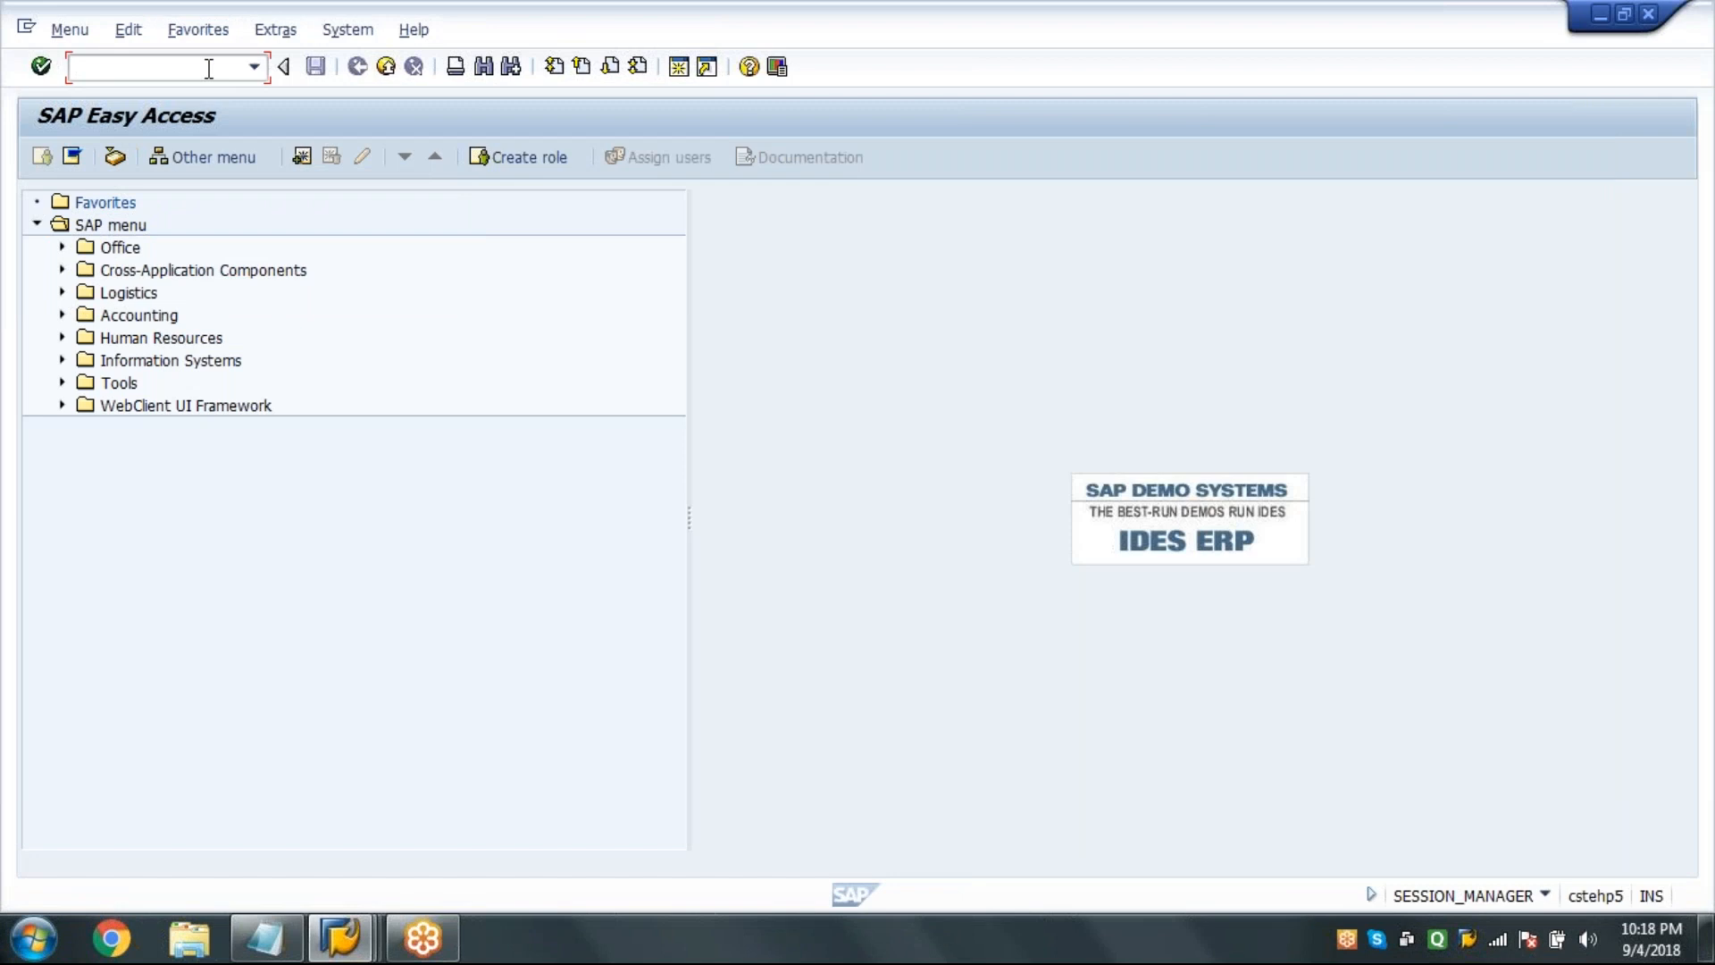
type("K02")
key("Return")
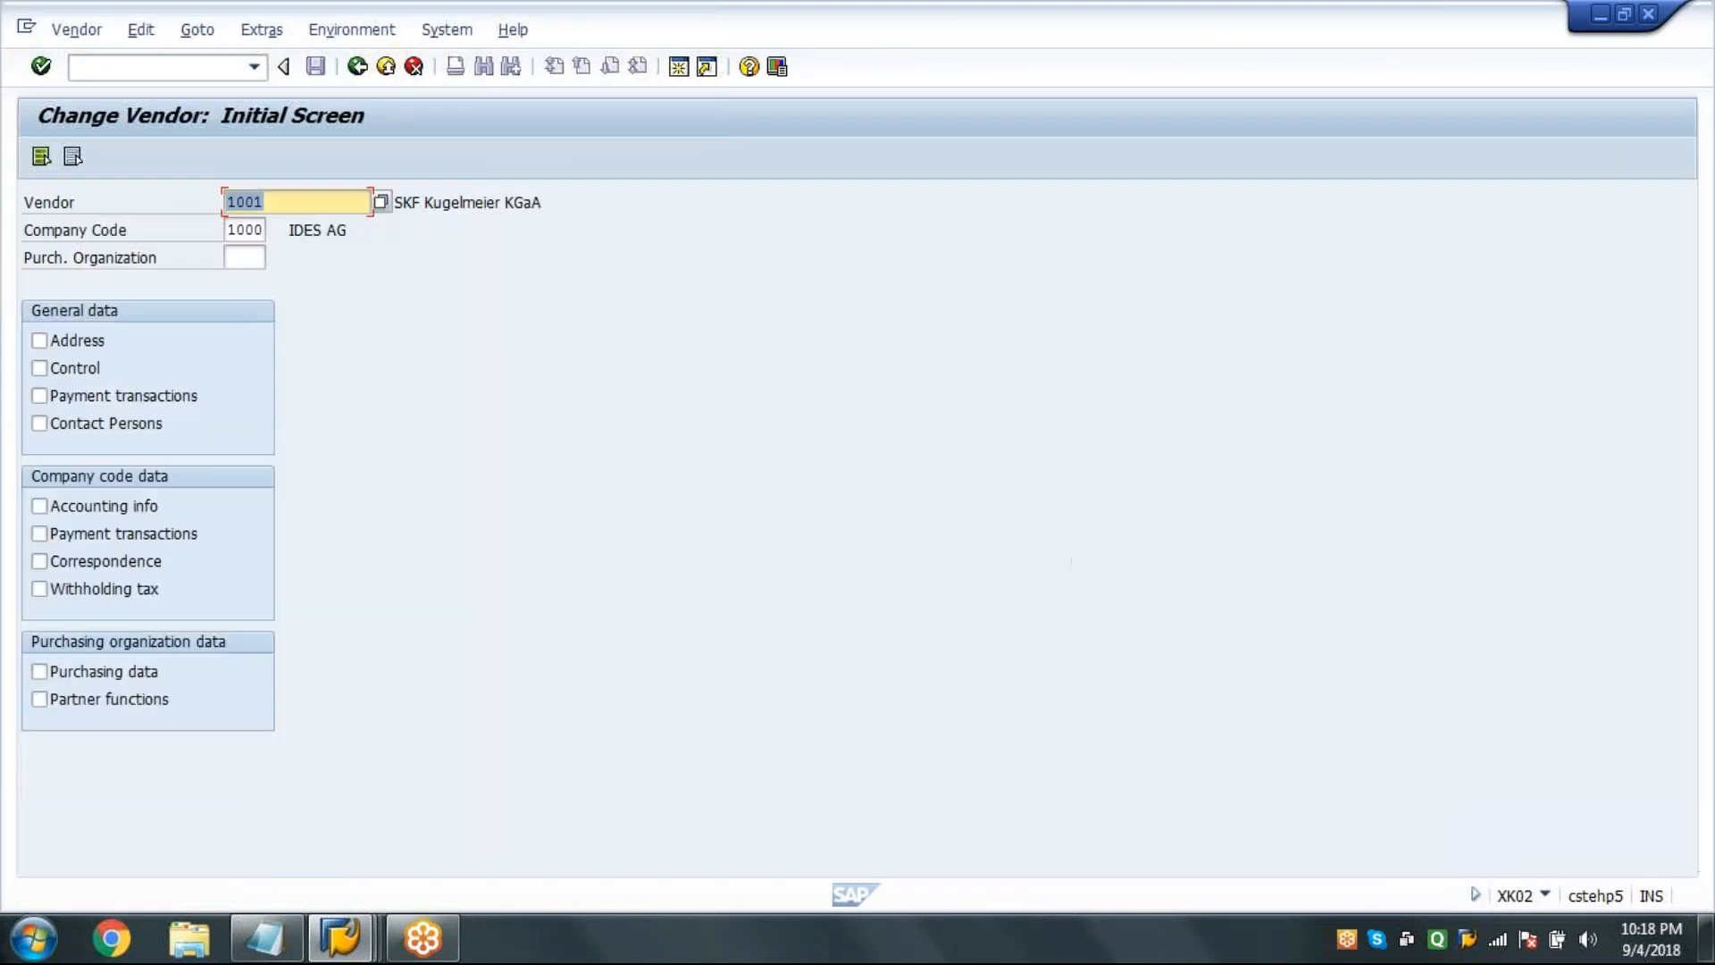
Open the purchasing data of vendor 1000 for company code 1000 and purchasing organization 1000.
type("100")
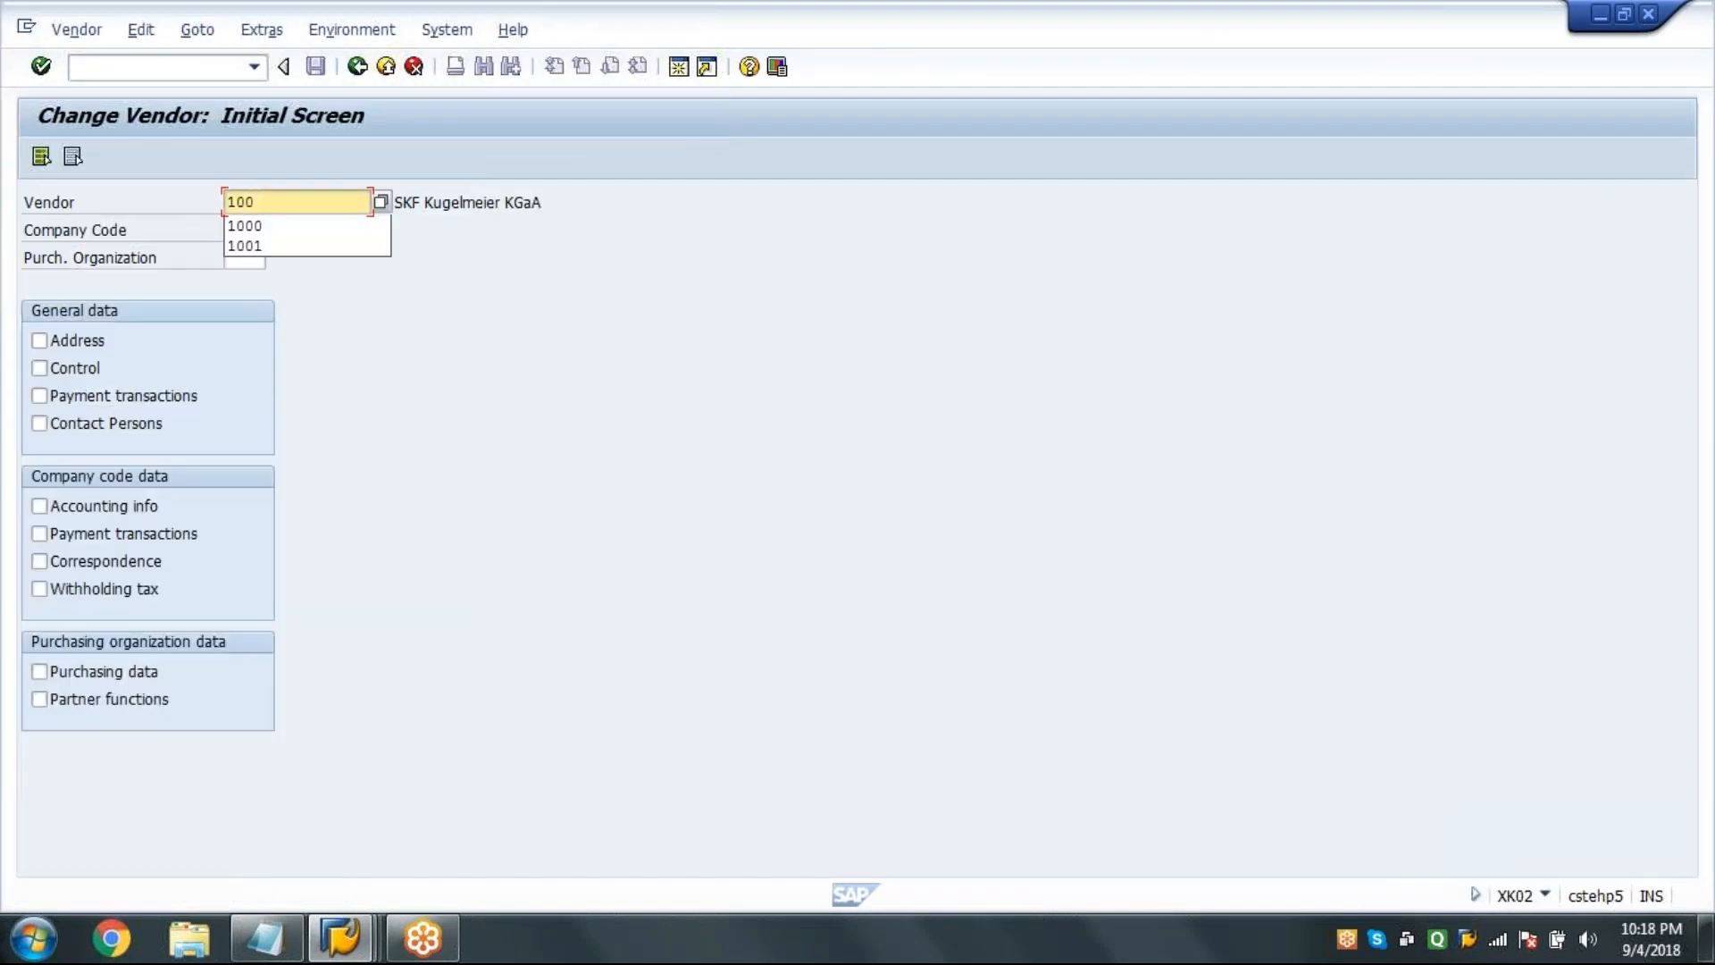
key("Tab")
key("Tab")
type("1000")
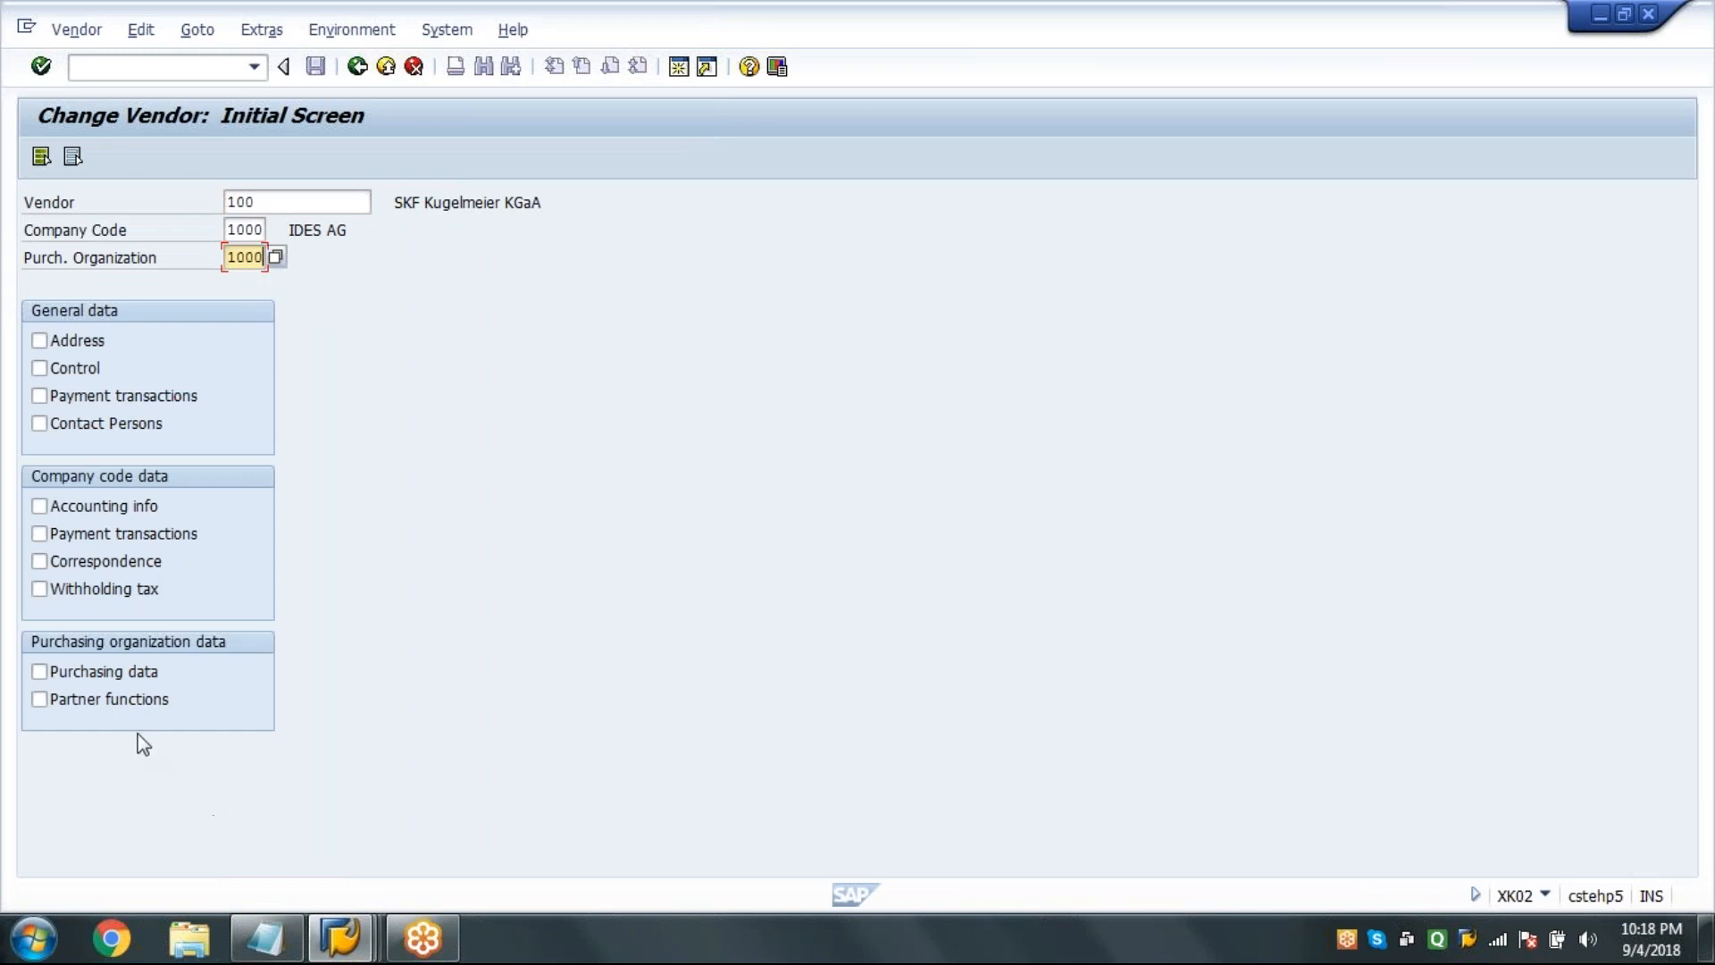
left_click(141, 682)
left_click(305, 211)
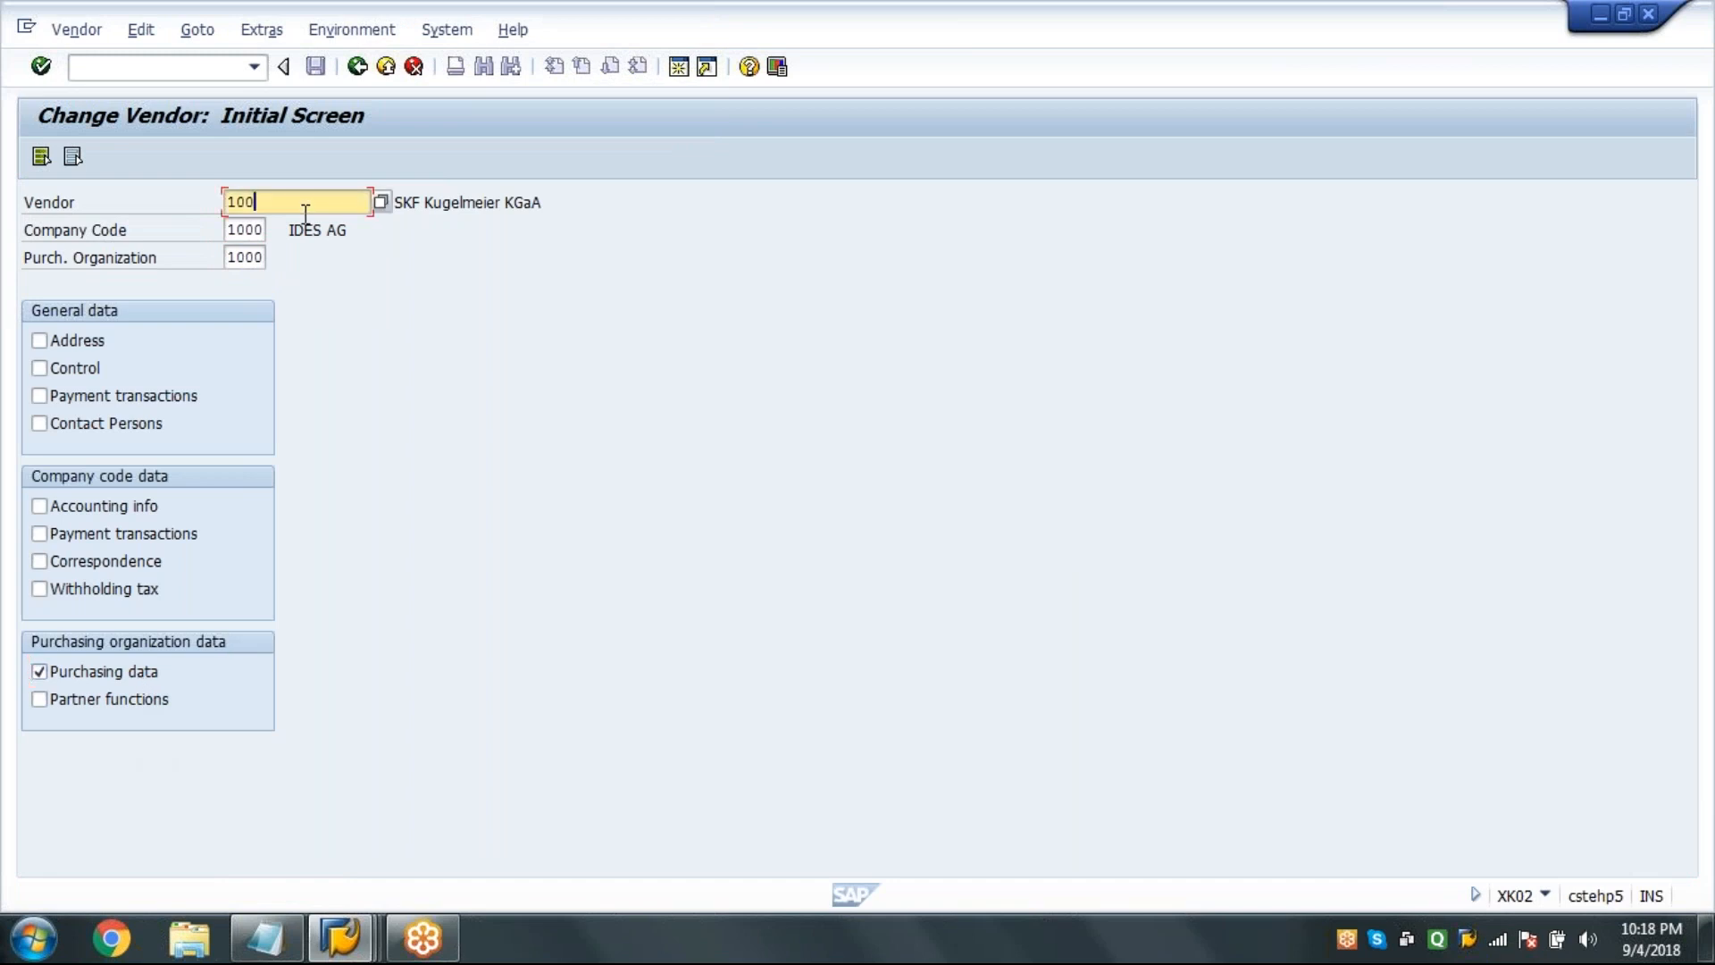
key("Return")
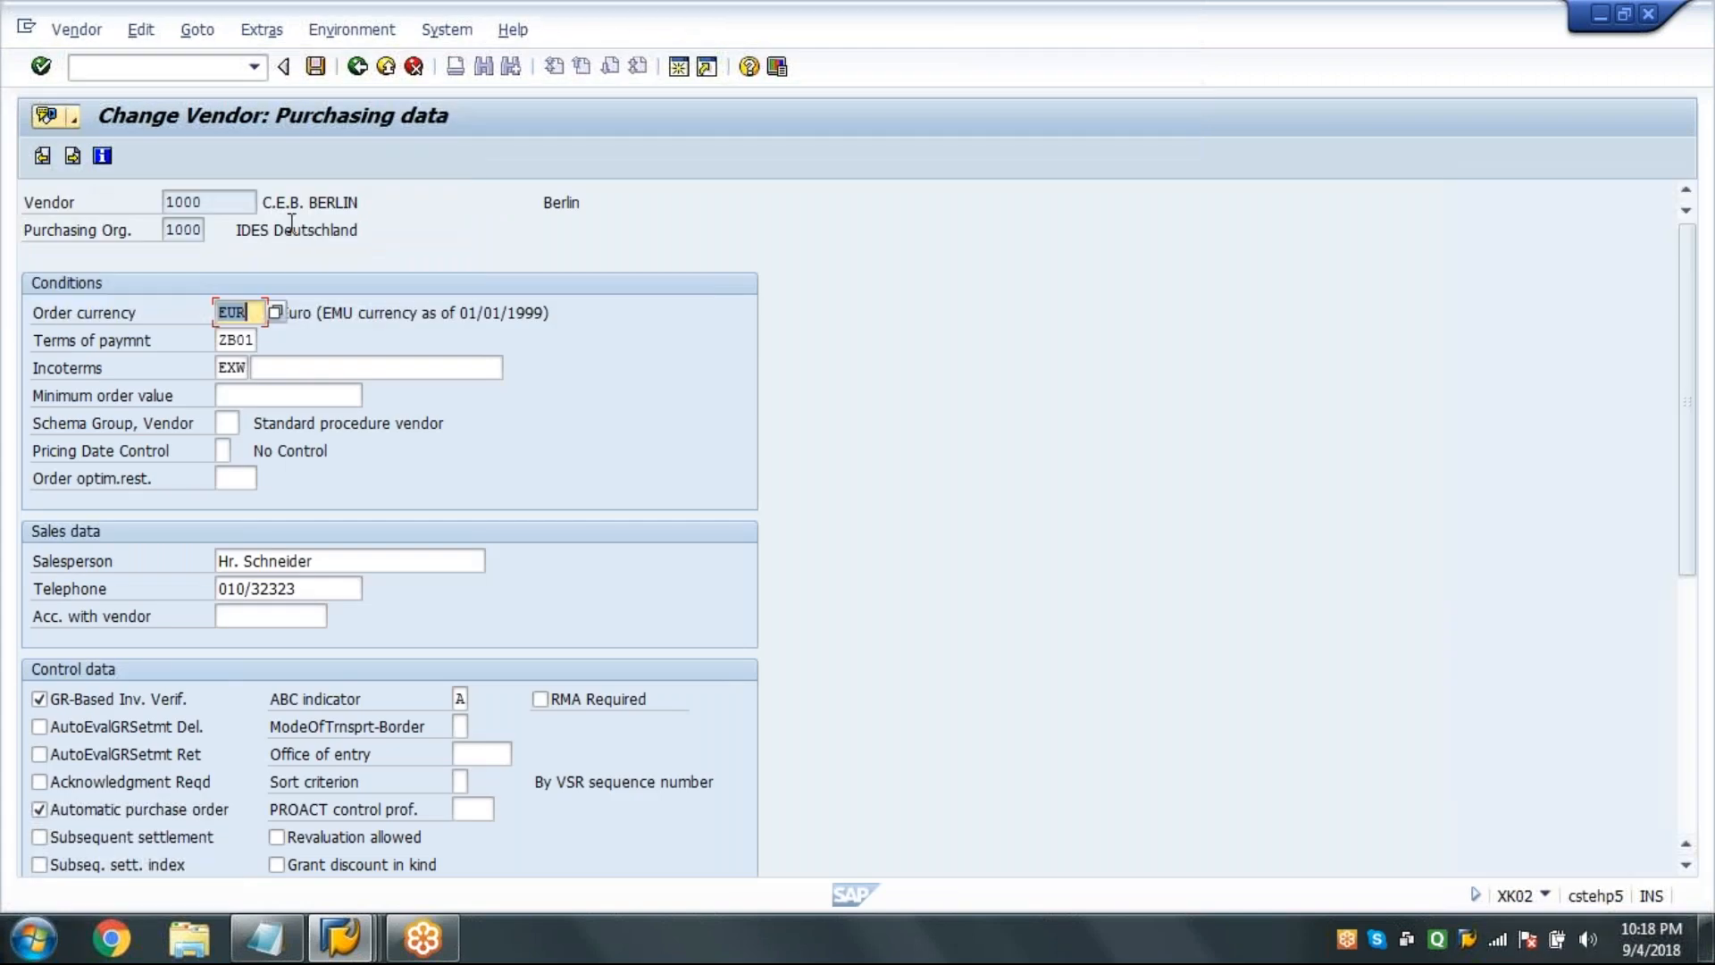
Set the vendor's terms of payment to 0002.
double_click(223, 340)
key("Delete")
type("0002")
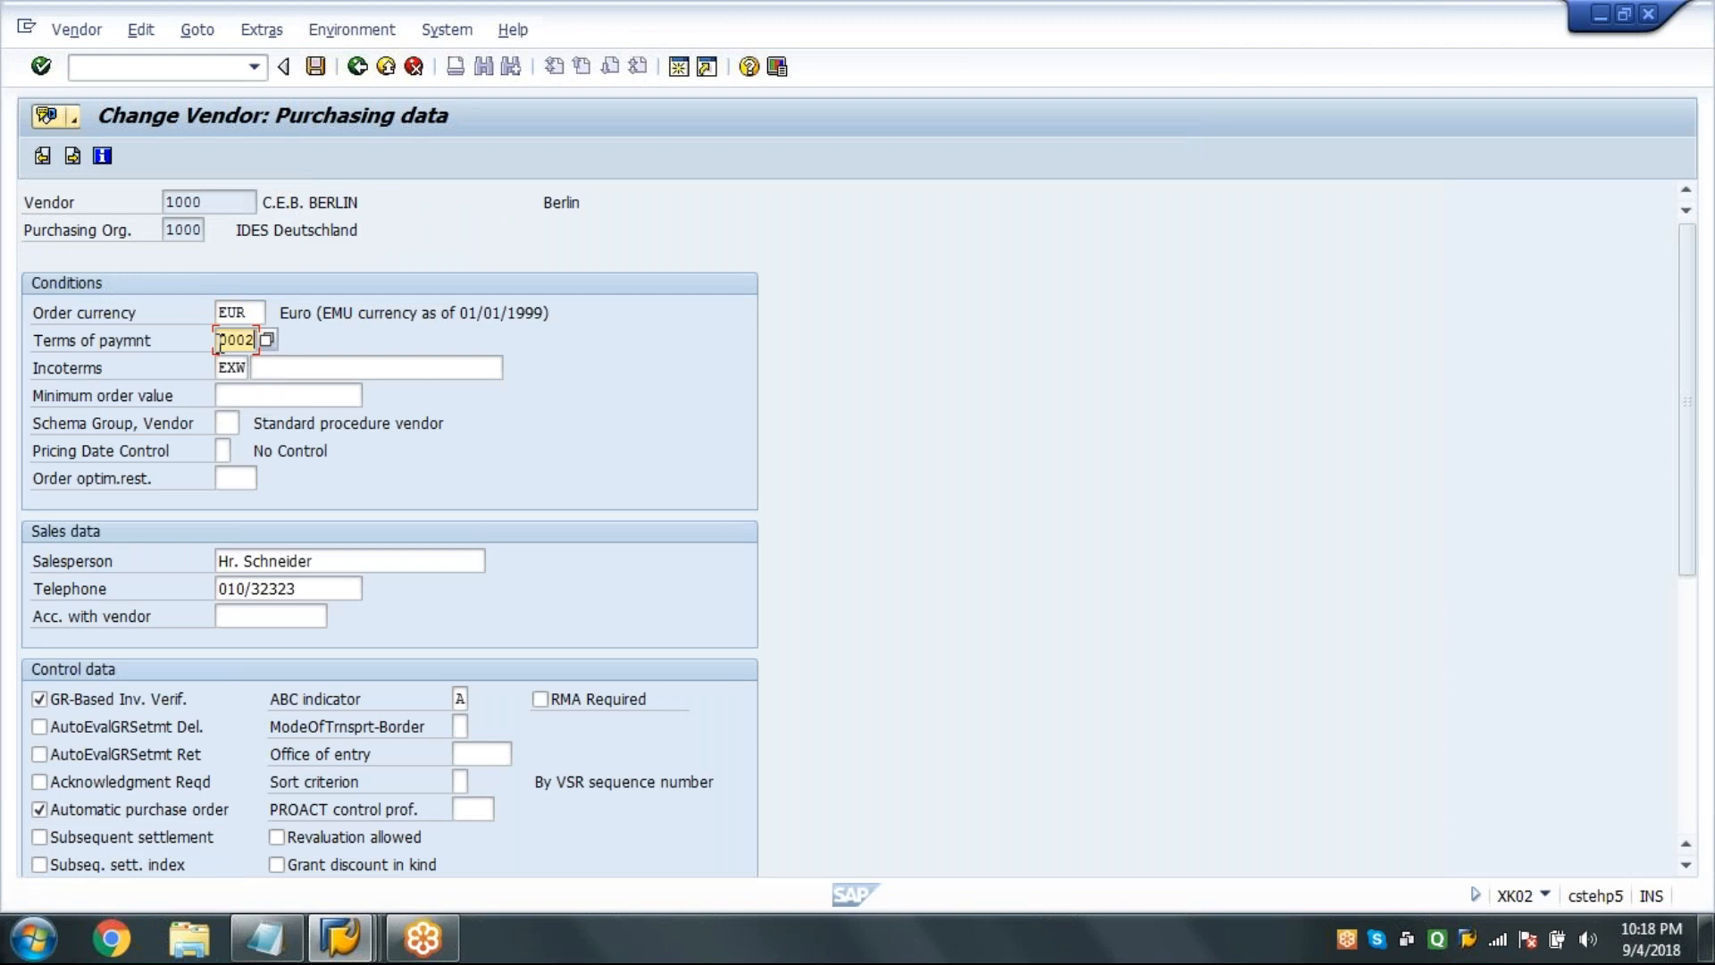
In the control data, activate AutoEvalGRSetmt Del. and AutoEvalGRSetmt Ret, keep GR-Based Inv. Verif. active, and clear Automatic purchase order.
scroll(219, 344, "down", 5)
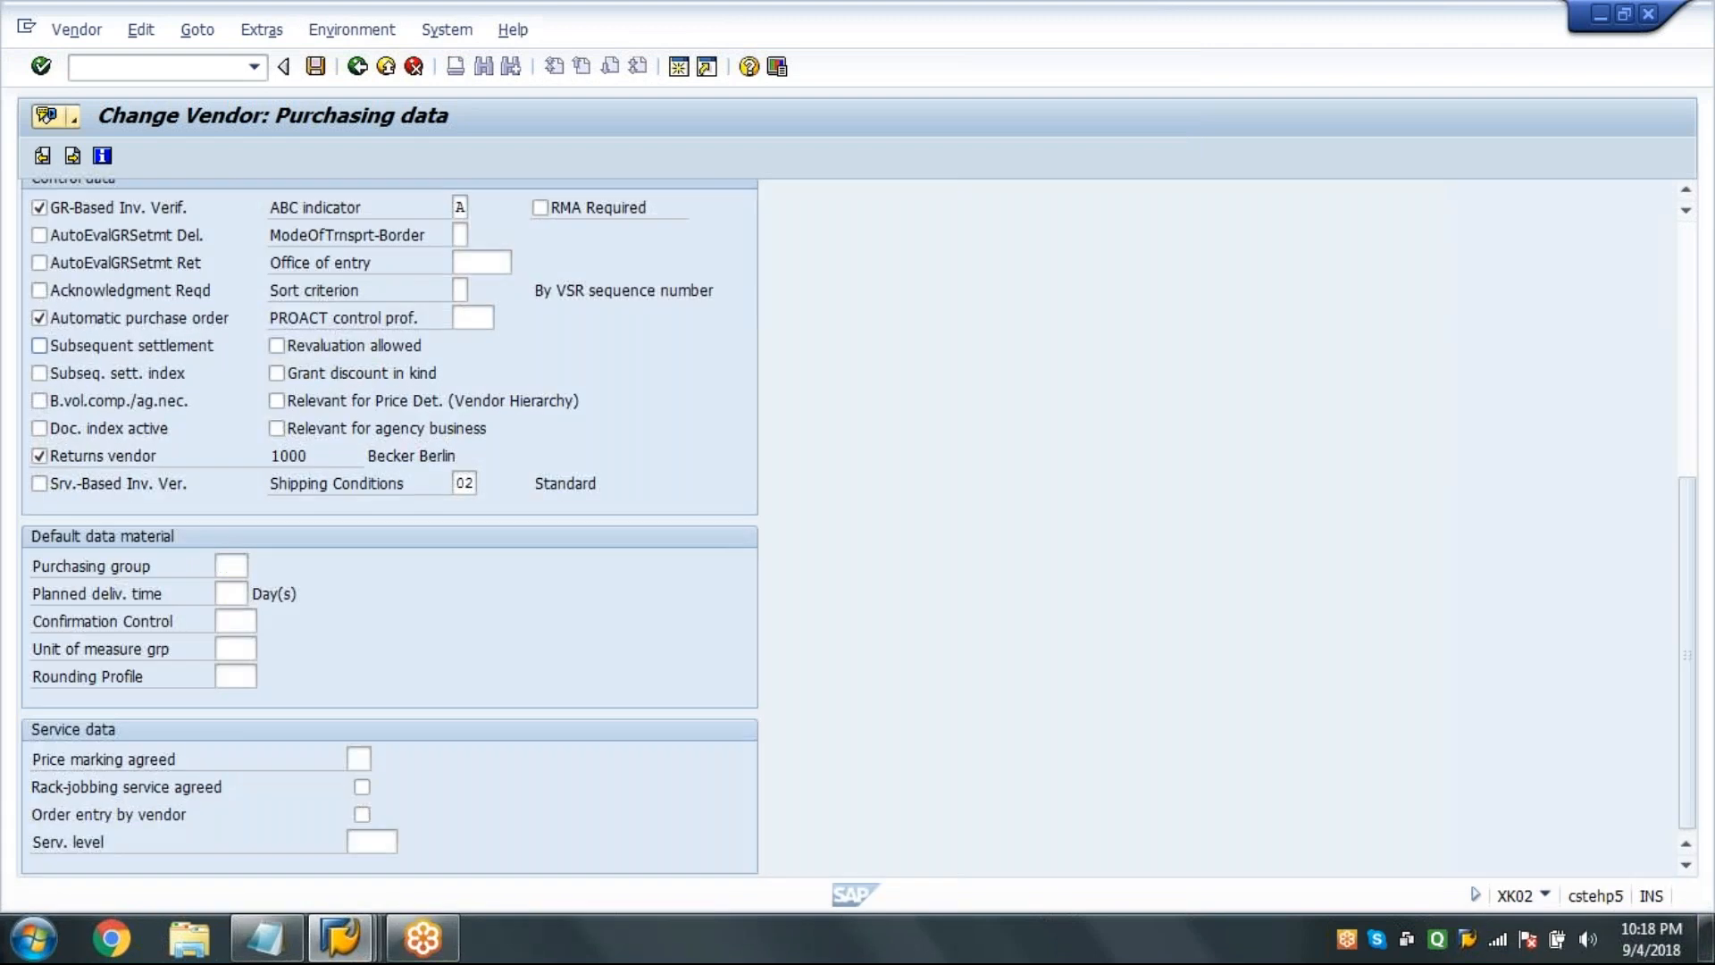
left_click(150, 209)
left_click(150, 209)
left_click(109, 239)
left_click(96, 261)
left_click(81, 289)
left_click(71, 319)
left_click(71, 322)
Save the vendor changes, accepting the customer extension with the shipping condition left blank.
left_click(316, 71)
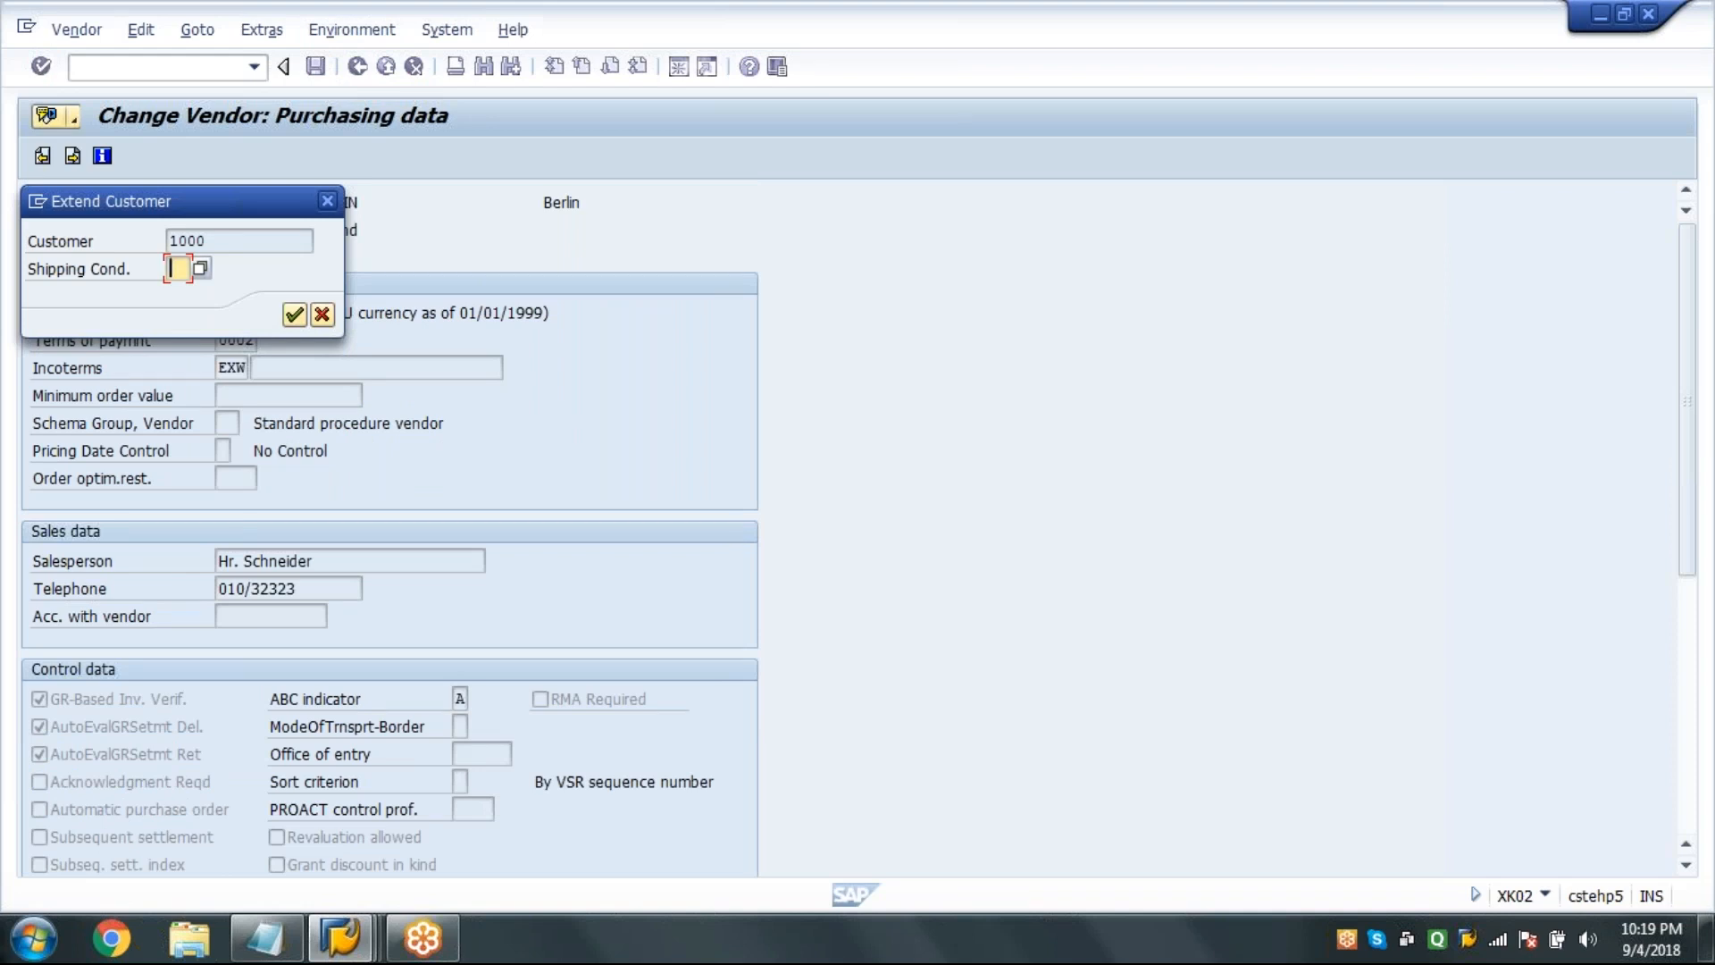
left_click(294, 316)
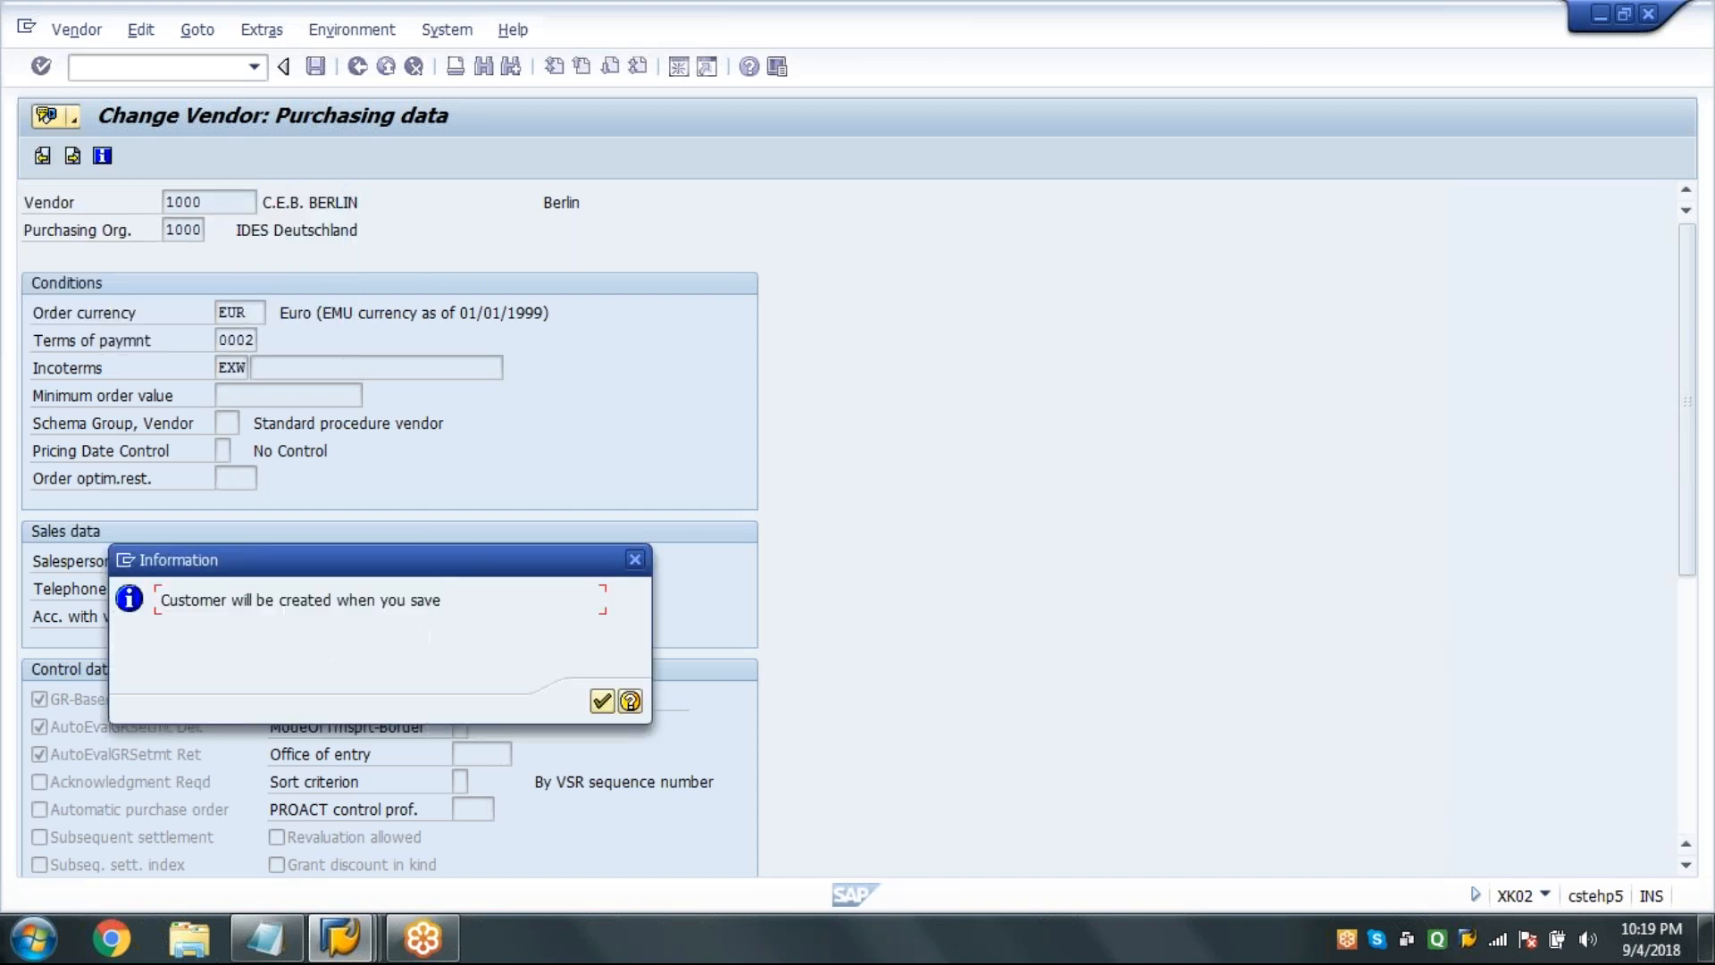
left_click(594, 706)
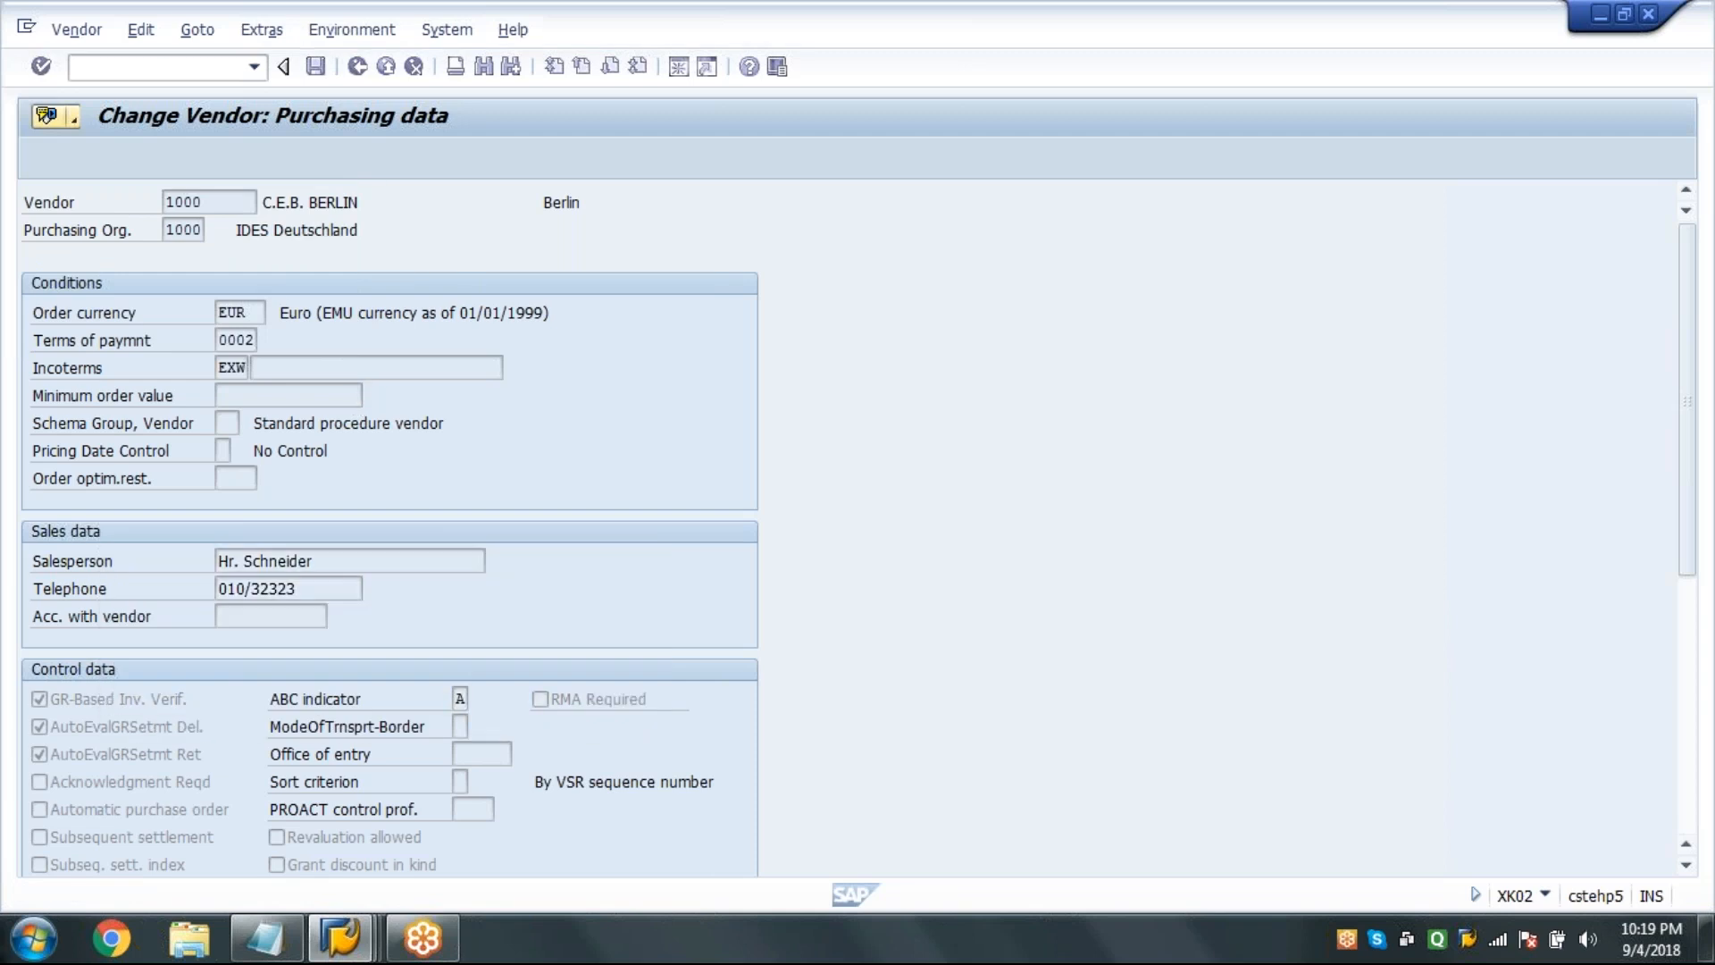
left_click(315, 66)
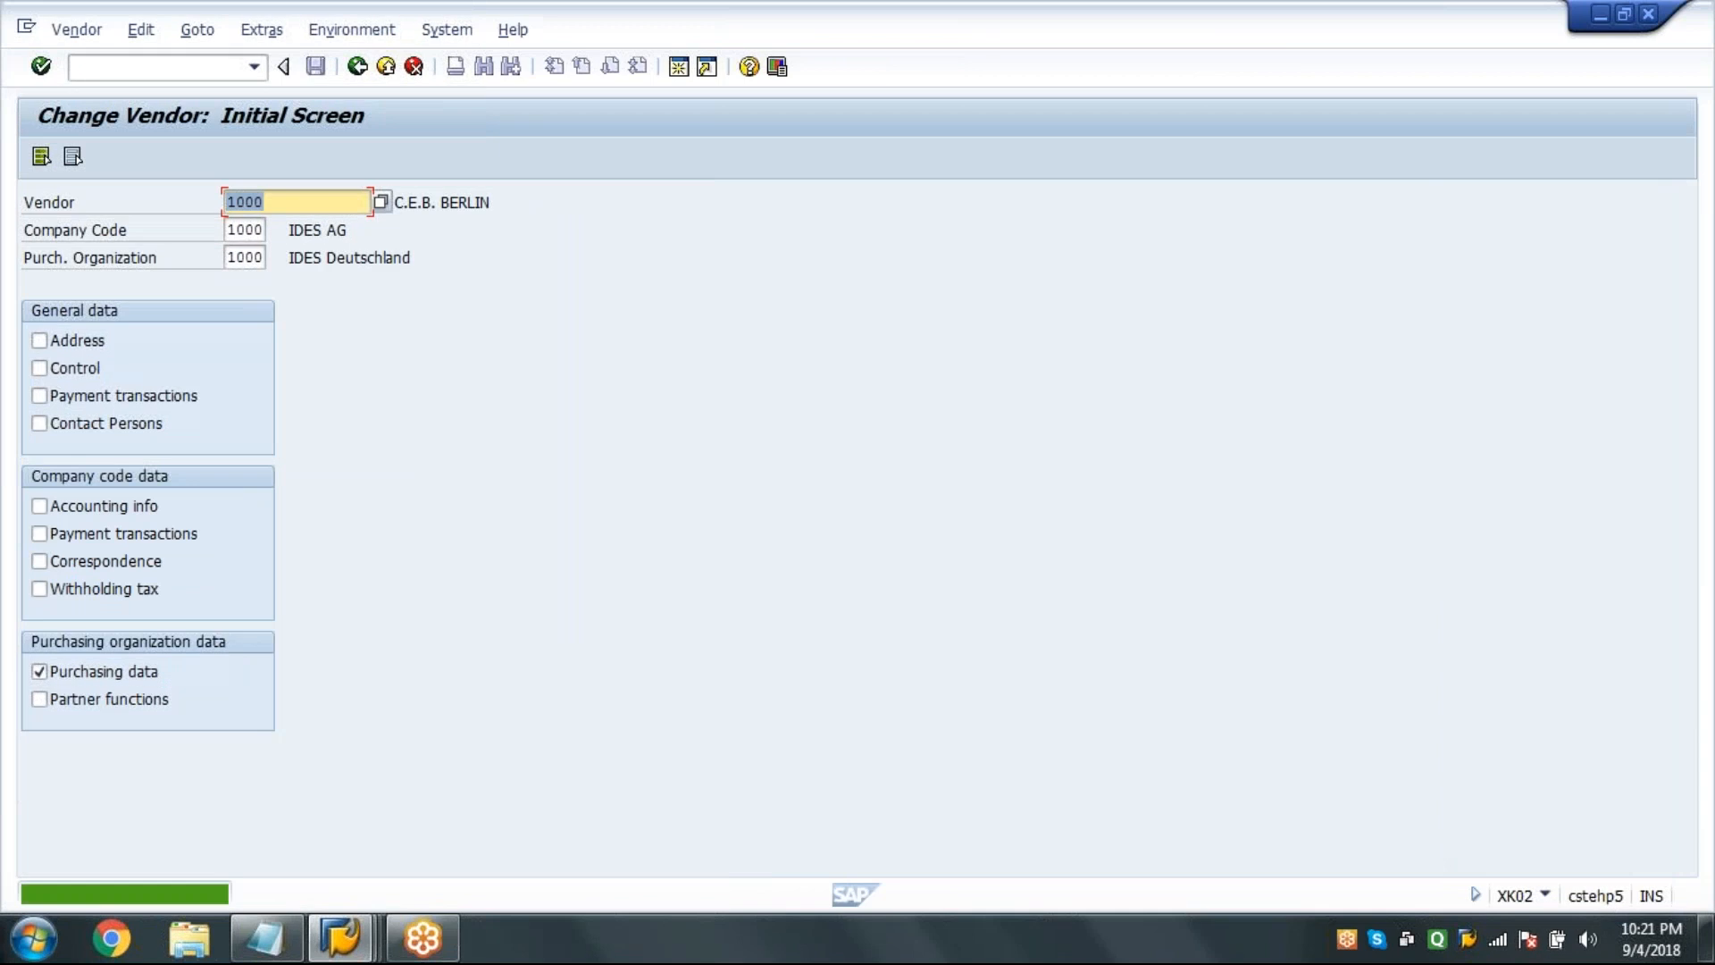
Start a new standard purchase order with transaction ME21N and enter 1000 as its vendor.
left_click(147, 67)
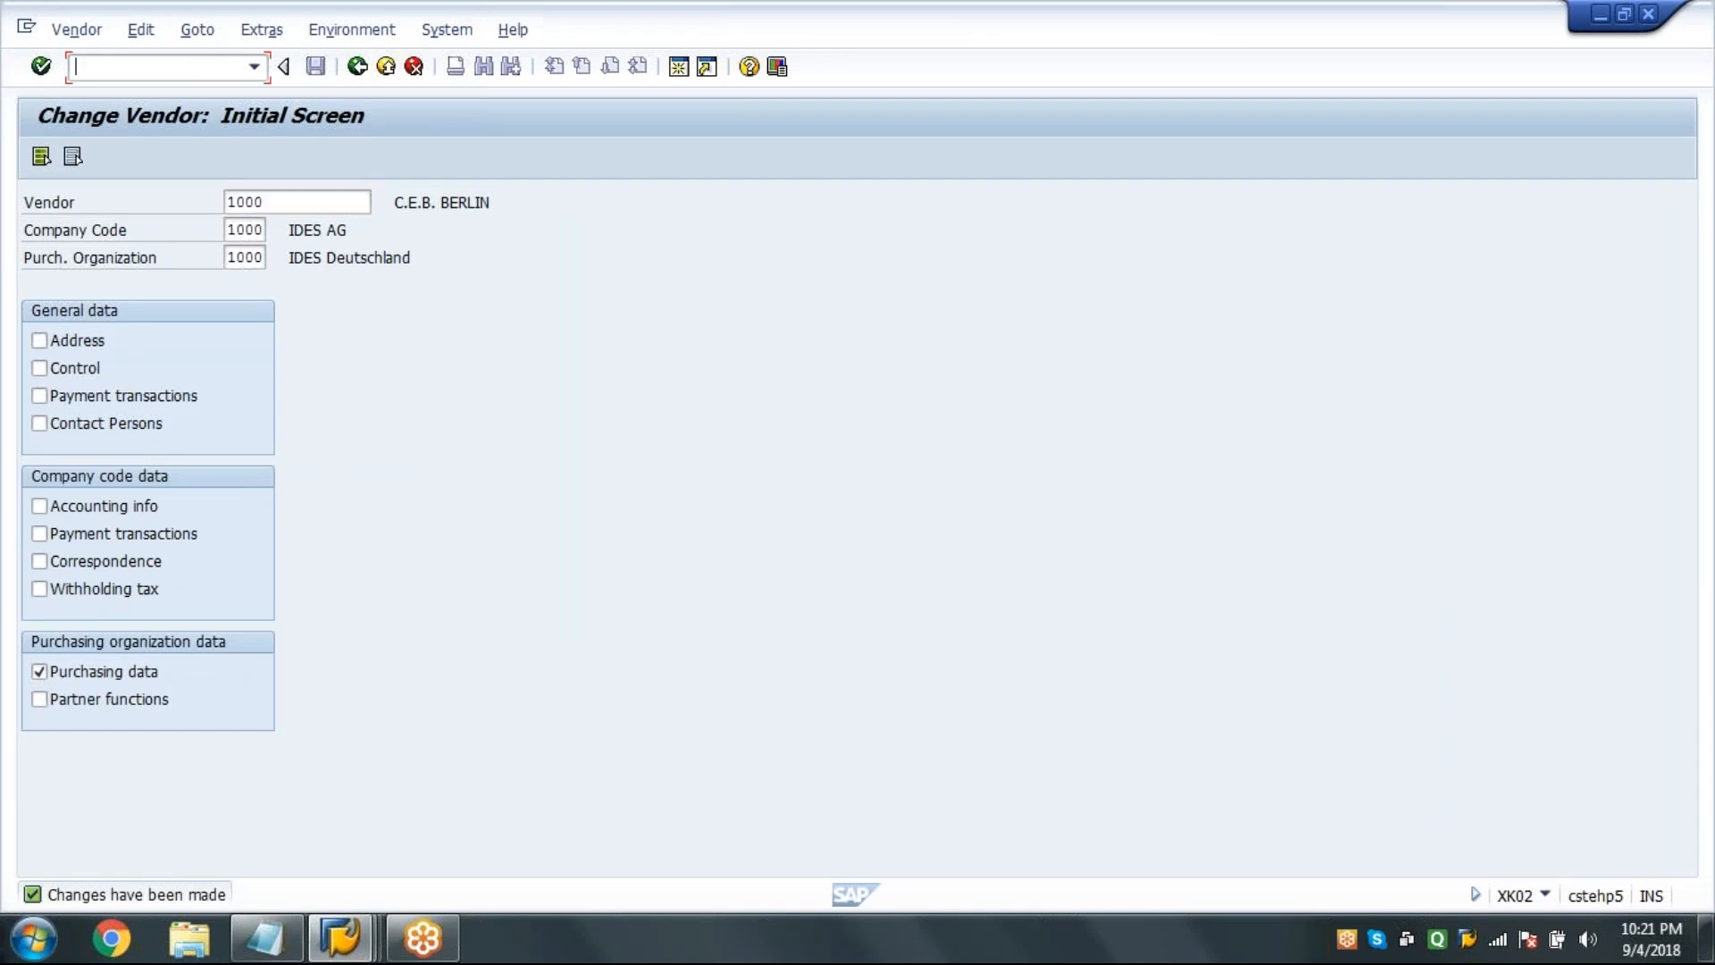
key("Return")
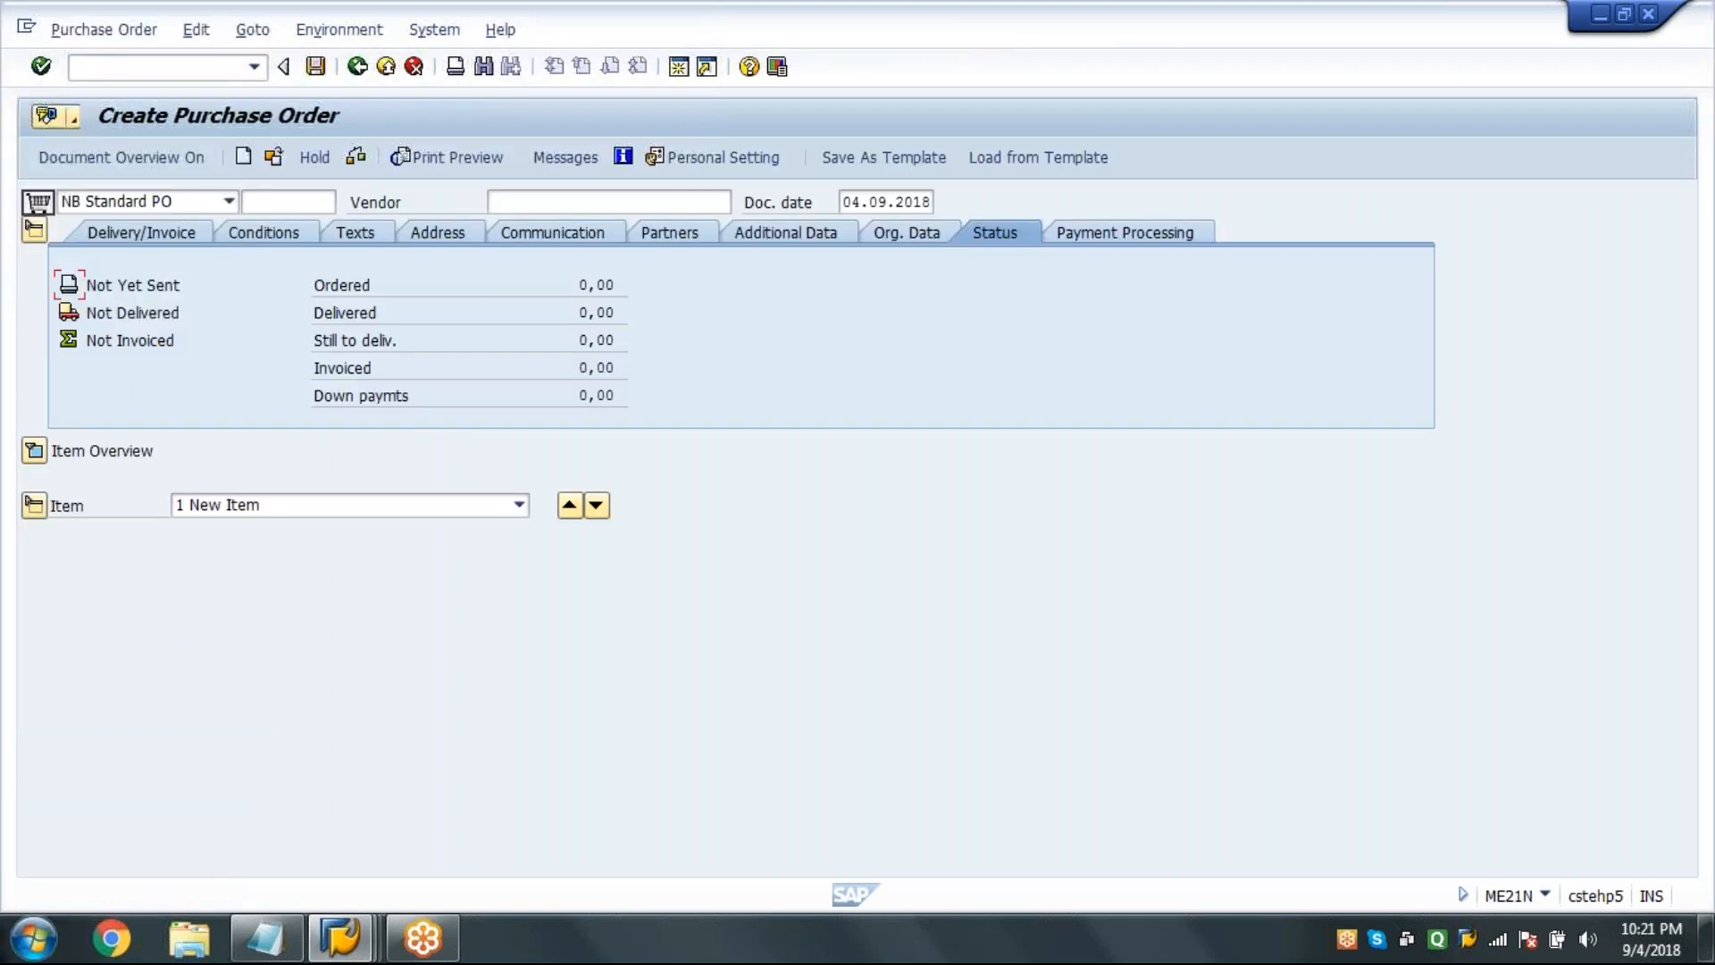
left_click(545, 202)
left_click(562, 254)
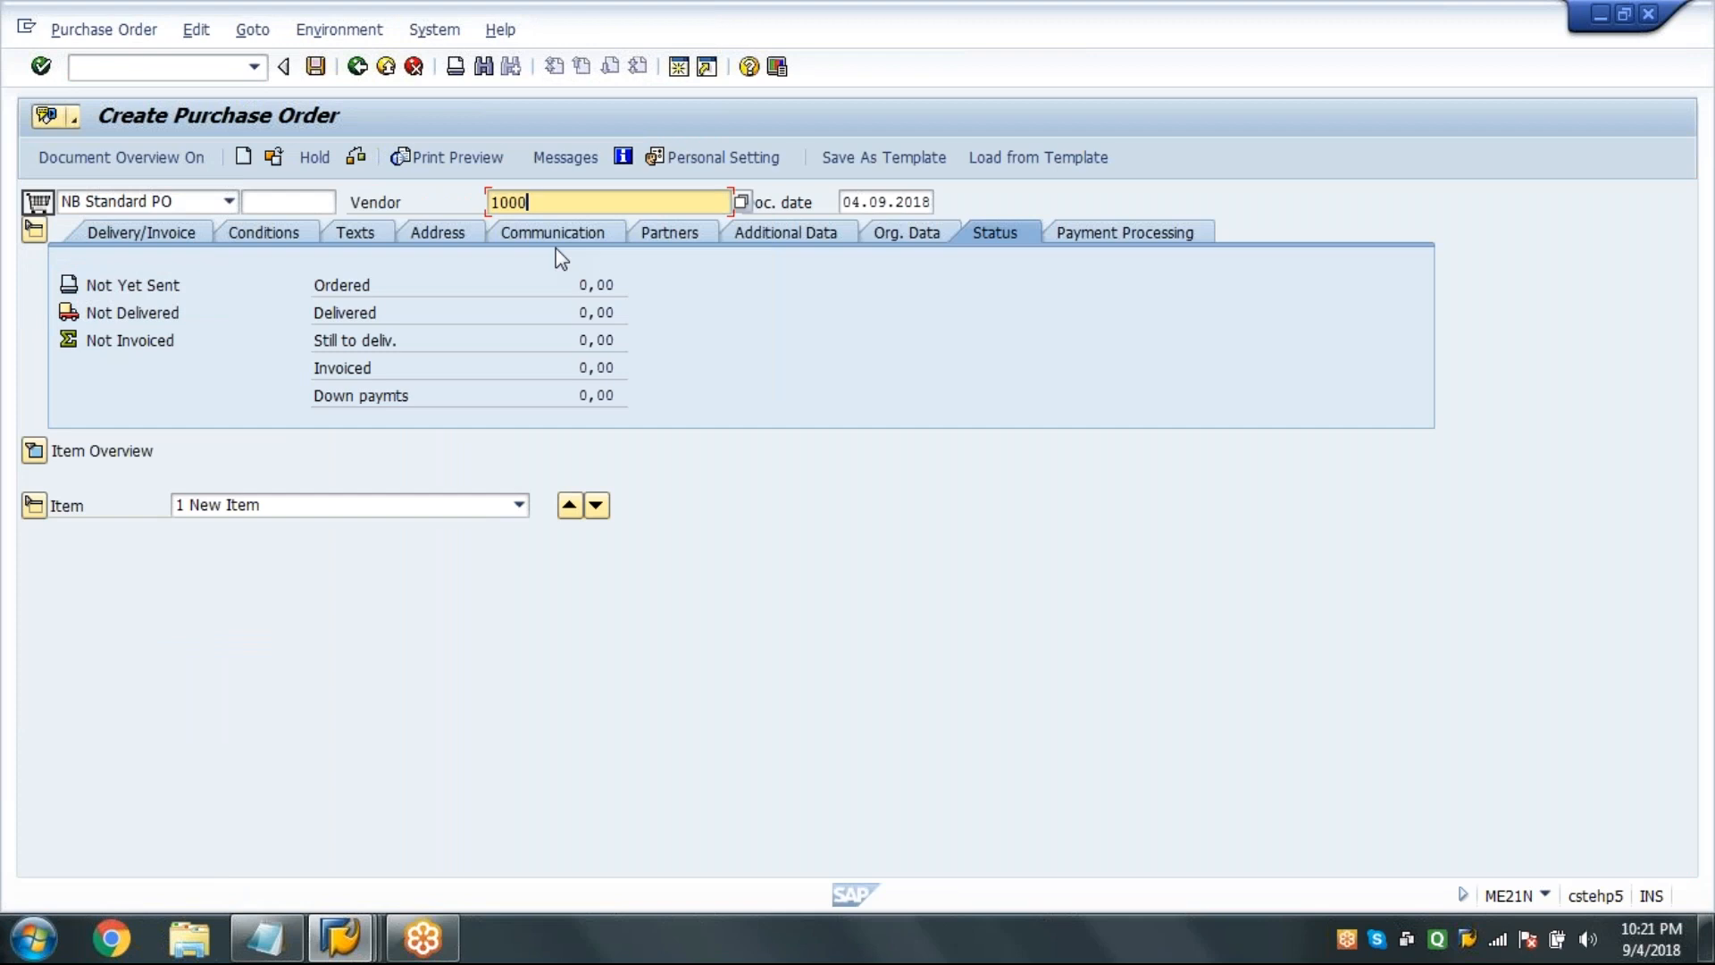
Confirm the vendor and set the purchasing organization to 1000, the purchasing group to 001 and the company code to 1000.
key("Return")
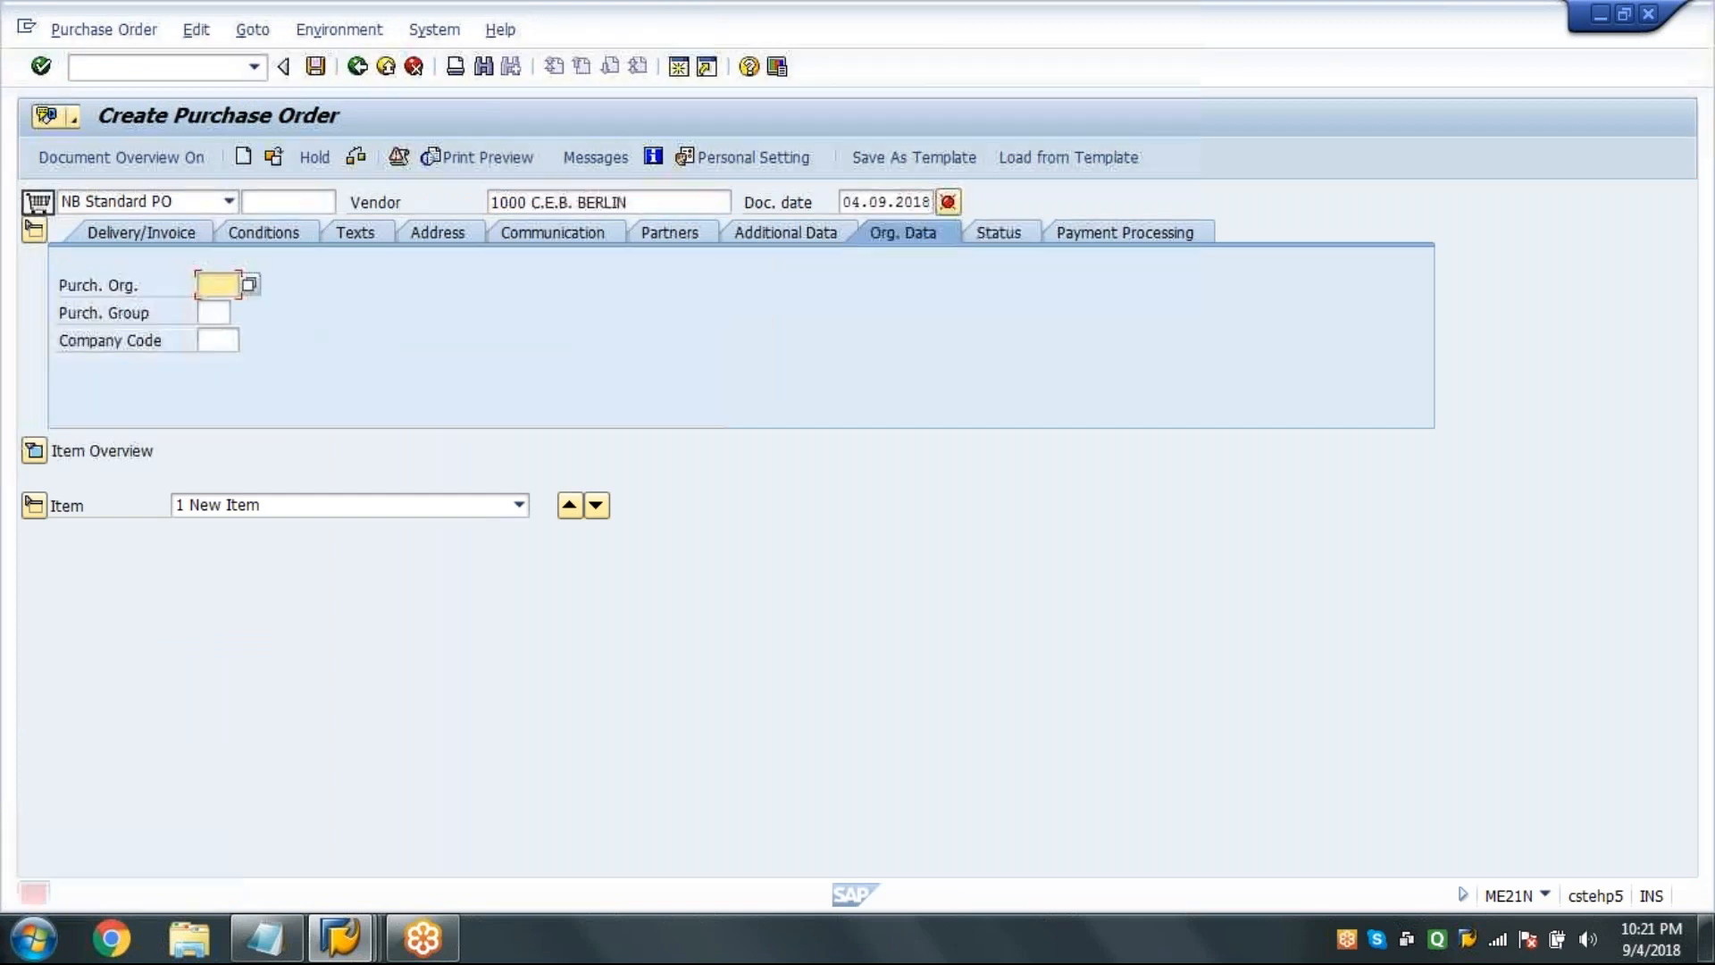
type("1000")
key("Tab")
type("0")
key("Tab")
type("1000")
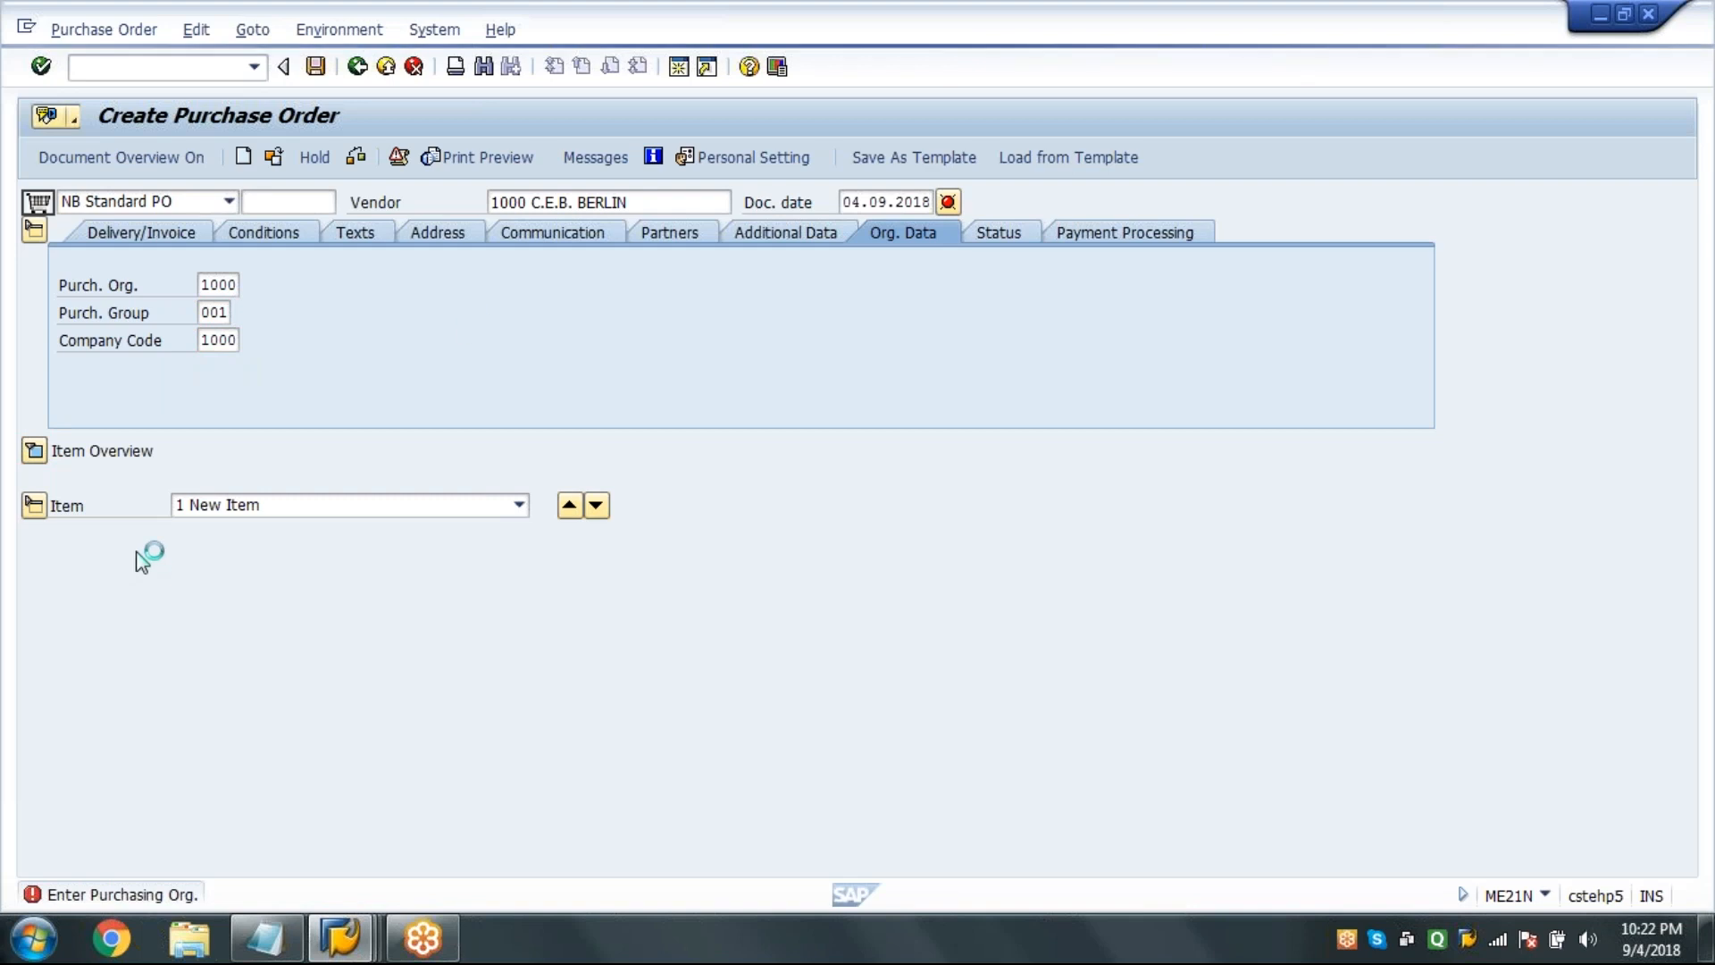
key("Return")
Enter an order item for material 100-100 with a quantity of 10 and a net price of 100 EUR.
type("1")
key("Down")
key("Return")
key("Tab")
key("Tab")
type("10")
key("Tab")
key("Tab")
key("Tab")
key("Tab")
type("100")
key("Tab")
key("Tab")
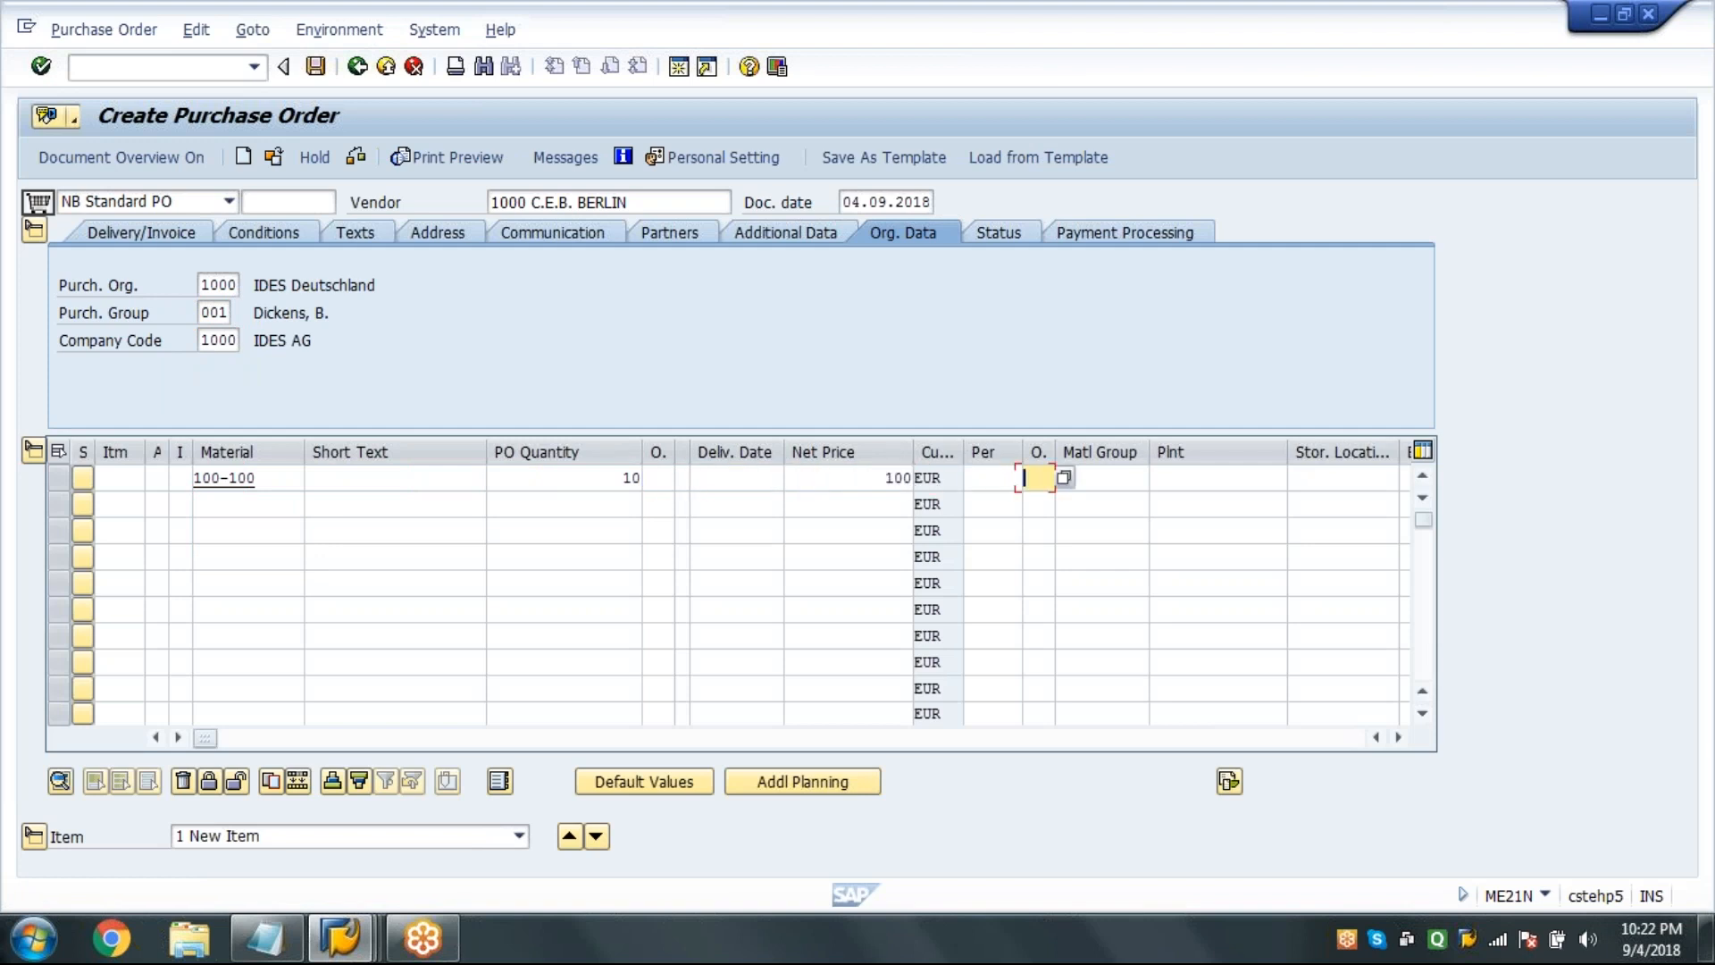
Assign the item to plant 1000 and storage location 0001.
key("Tab")
key("Tab")
type("1000")
key("Tab")
type("0001")
key("Return")
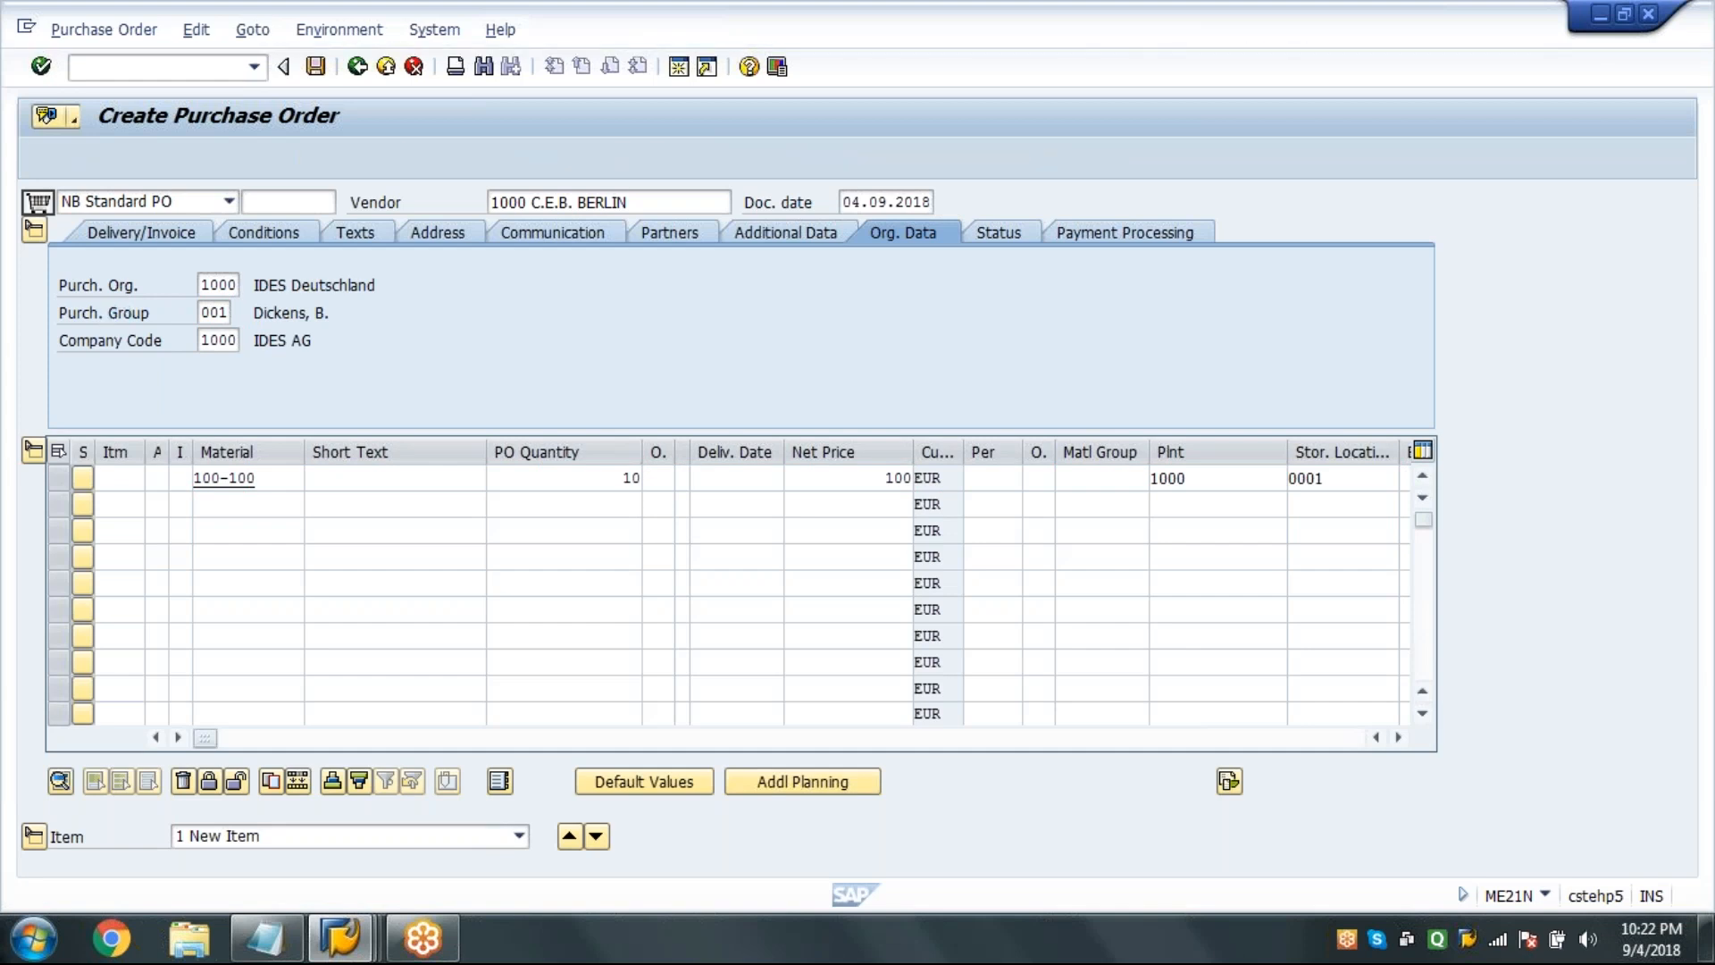
Collapse the header and item overview and set the item's tax code to 0I, Input tax 0%.
left_click(34, 450)
left_click(34, 230)
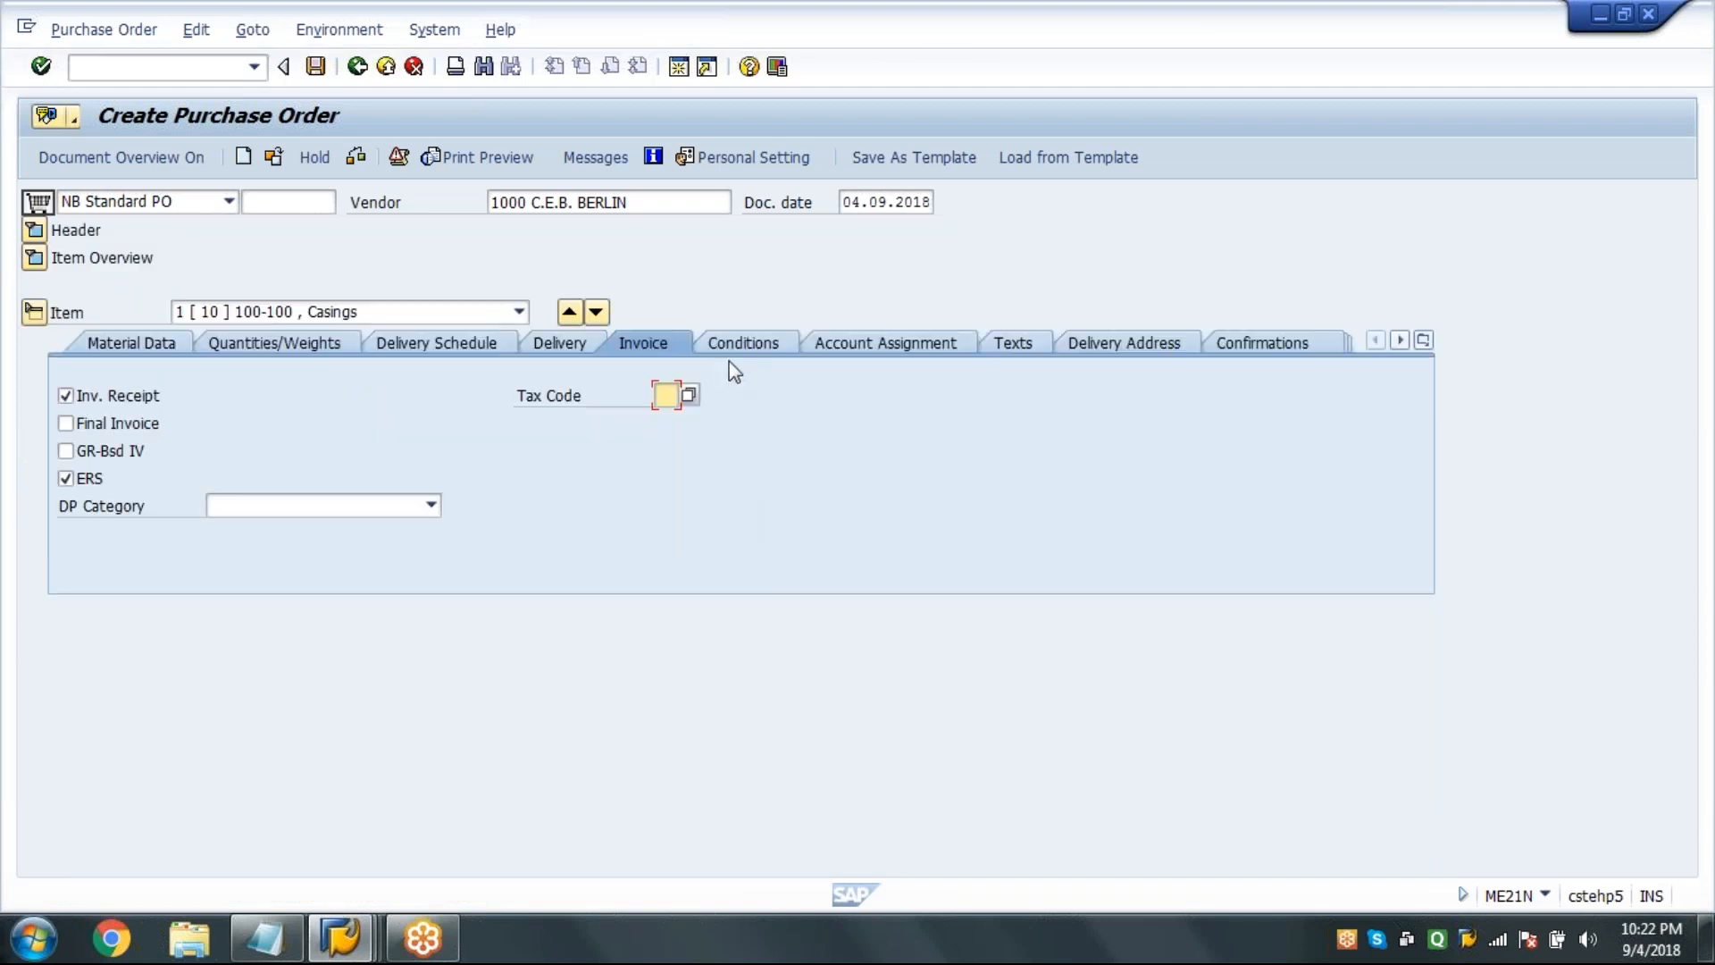
left_click(695, 398)
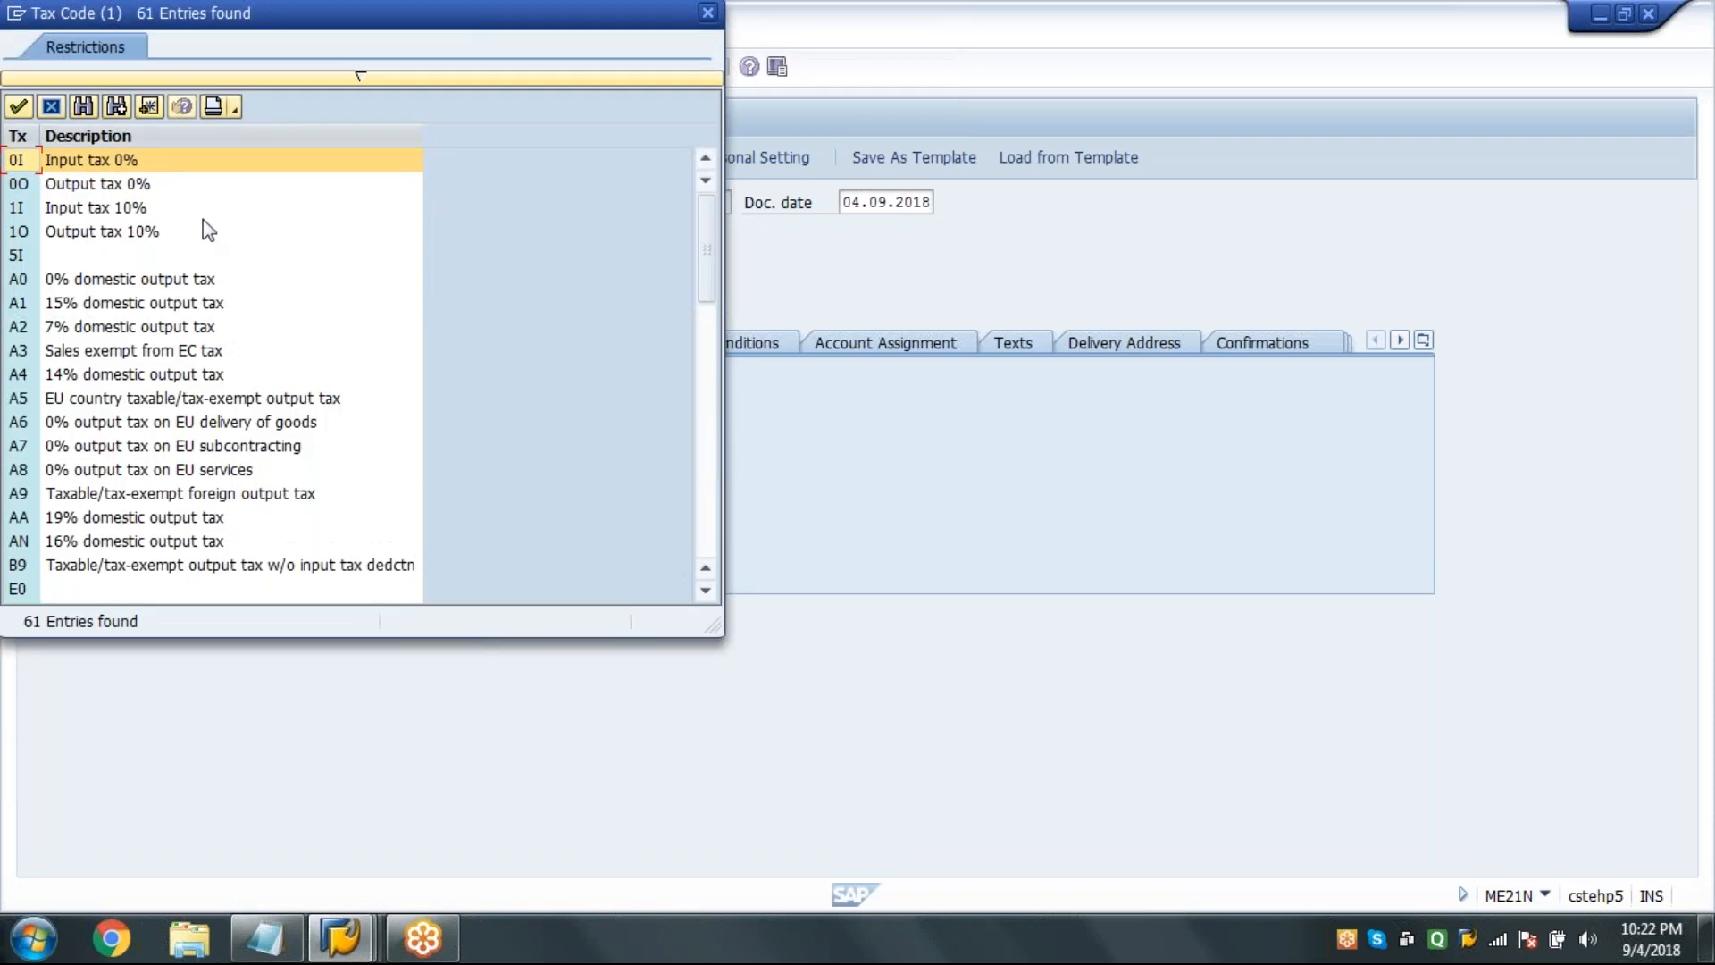
double_click(216, 159)
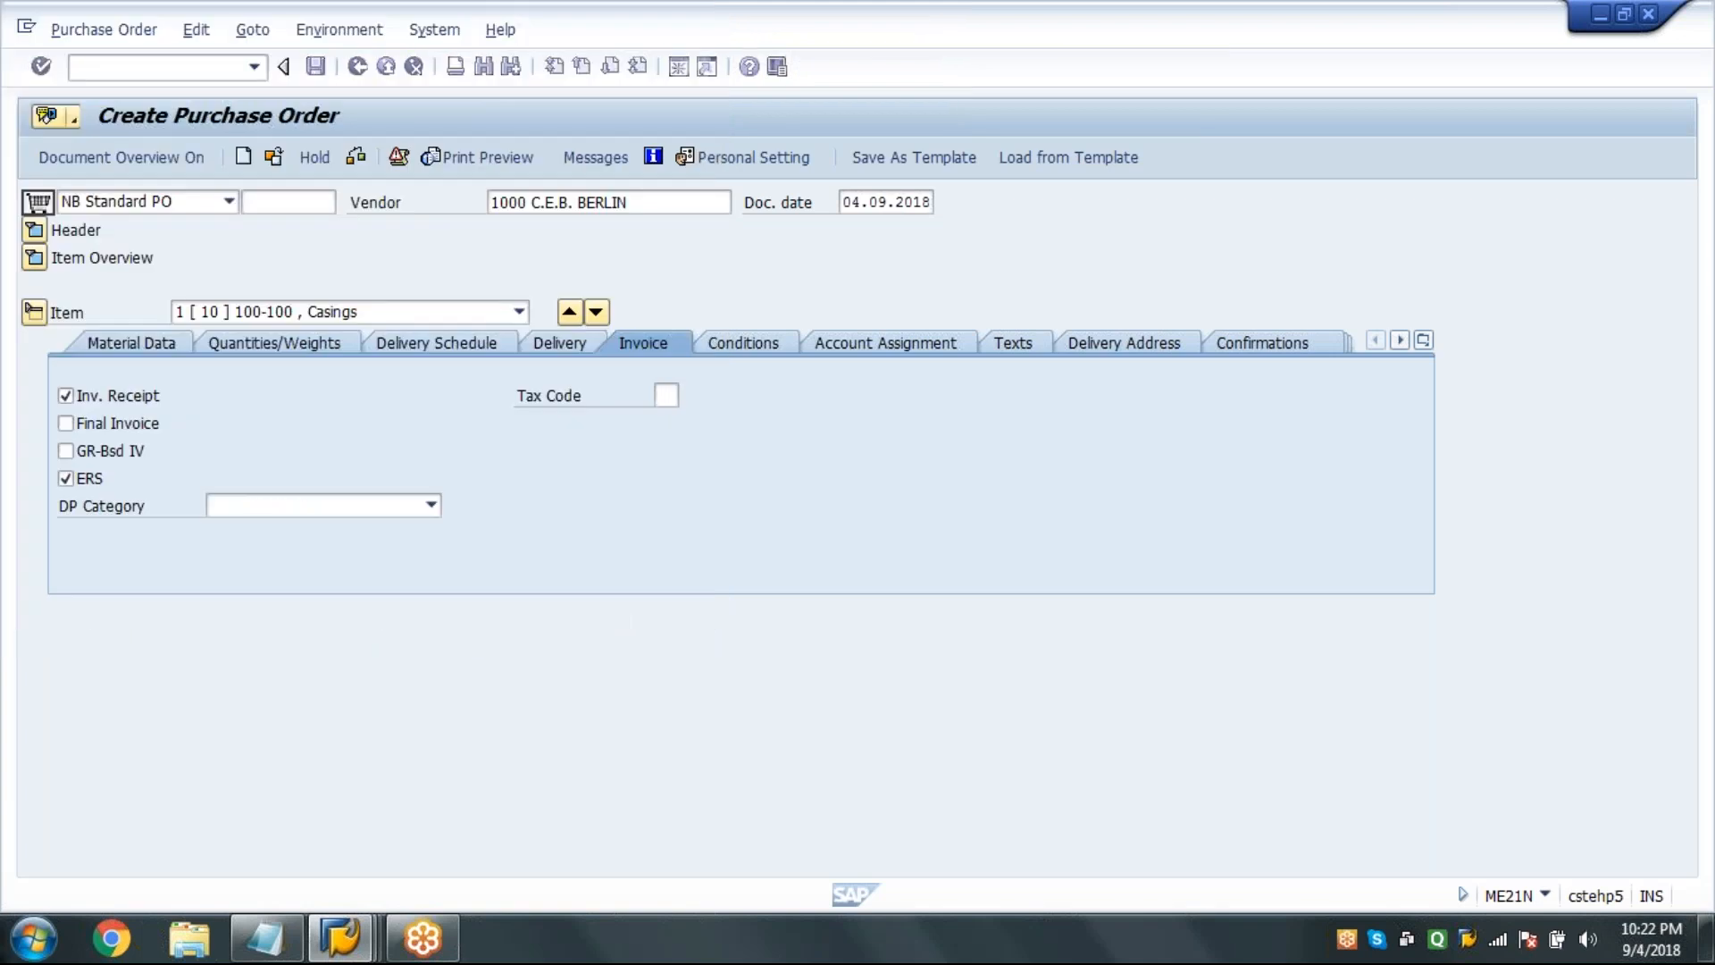
Activate GR-Bsd IV for the item, keep ERS active, and save the purchase order.
left_click(114, 452)
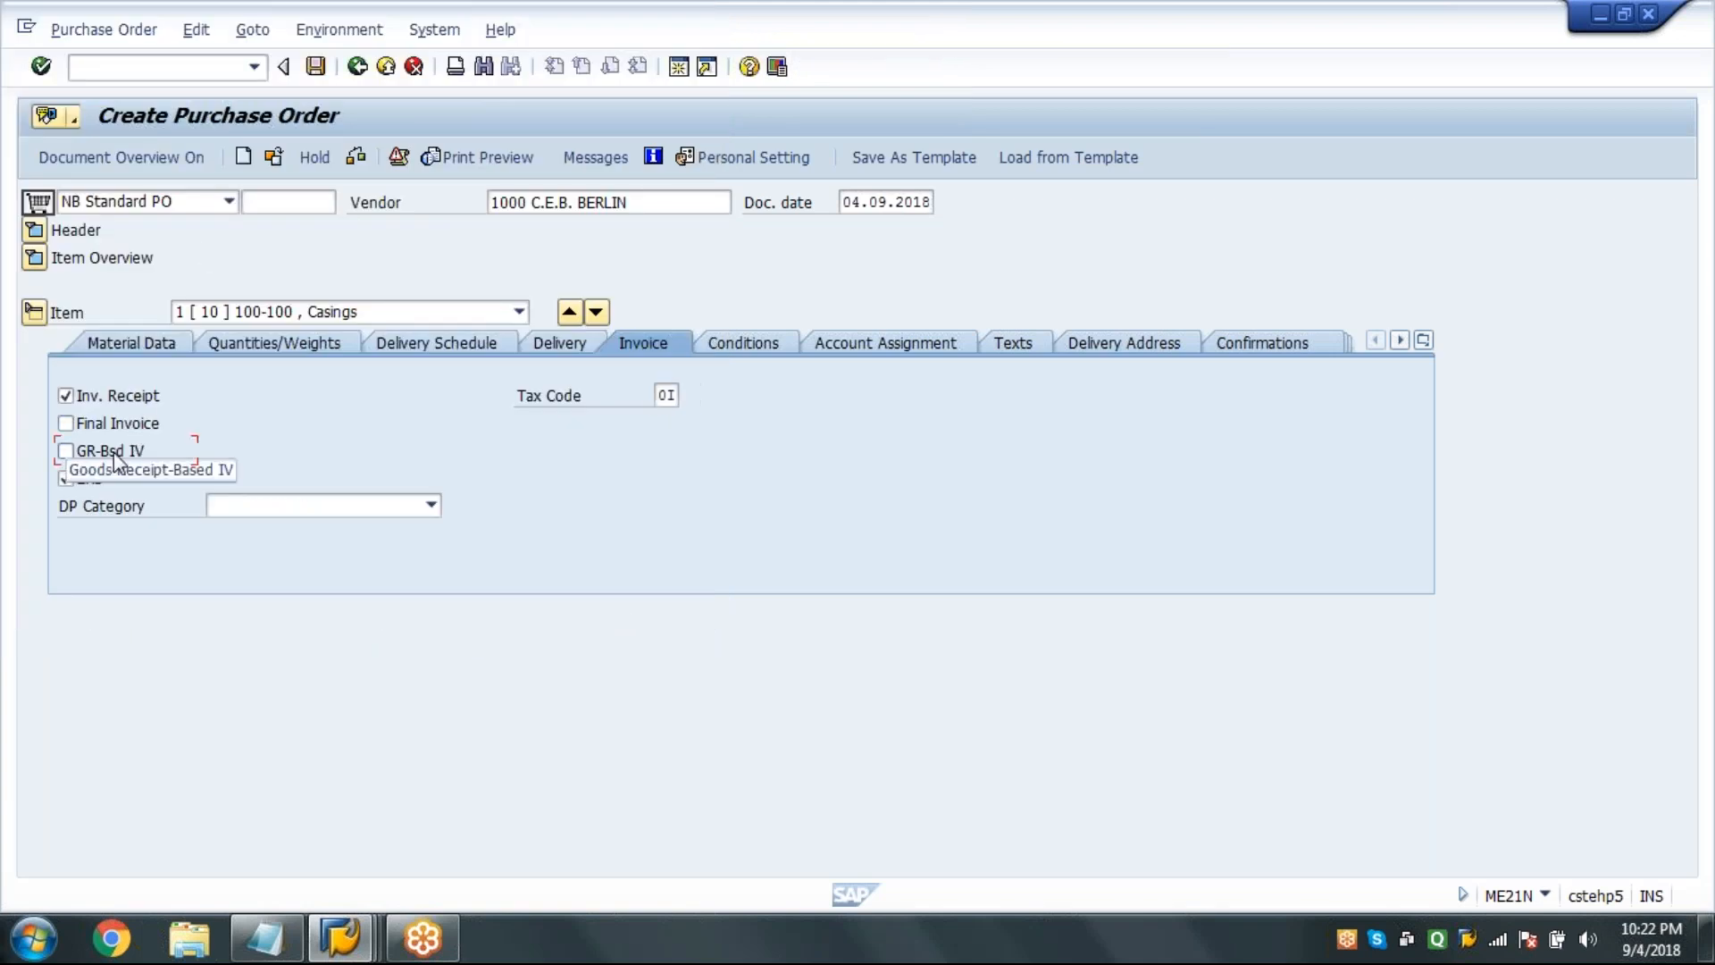
left_click(89, 480)
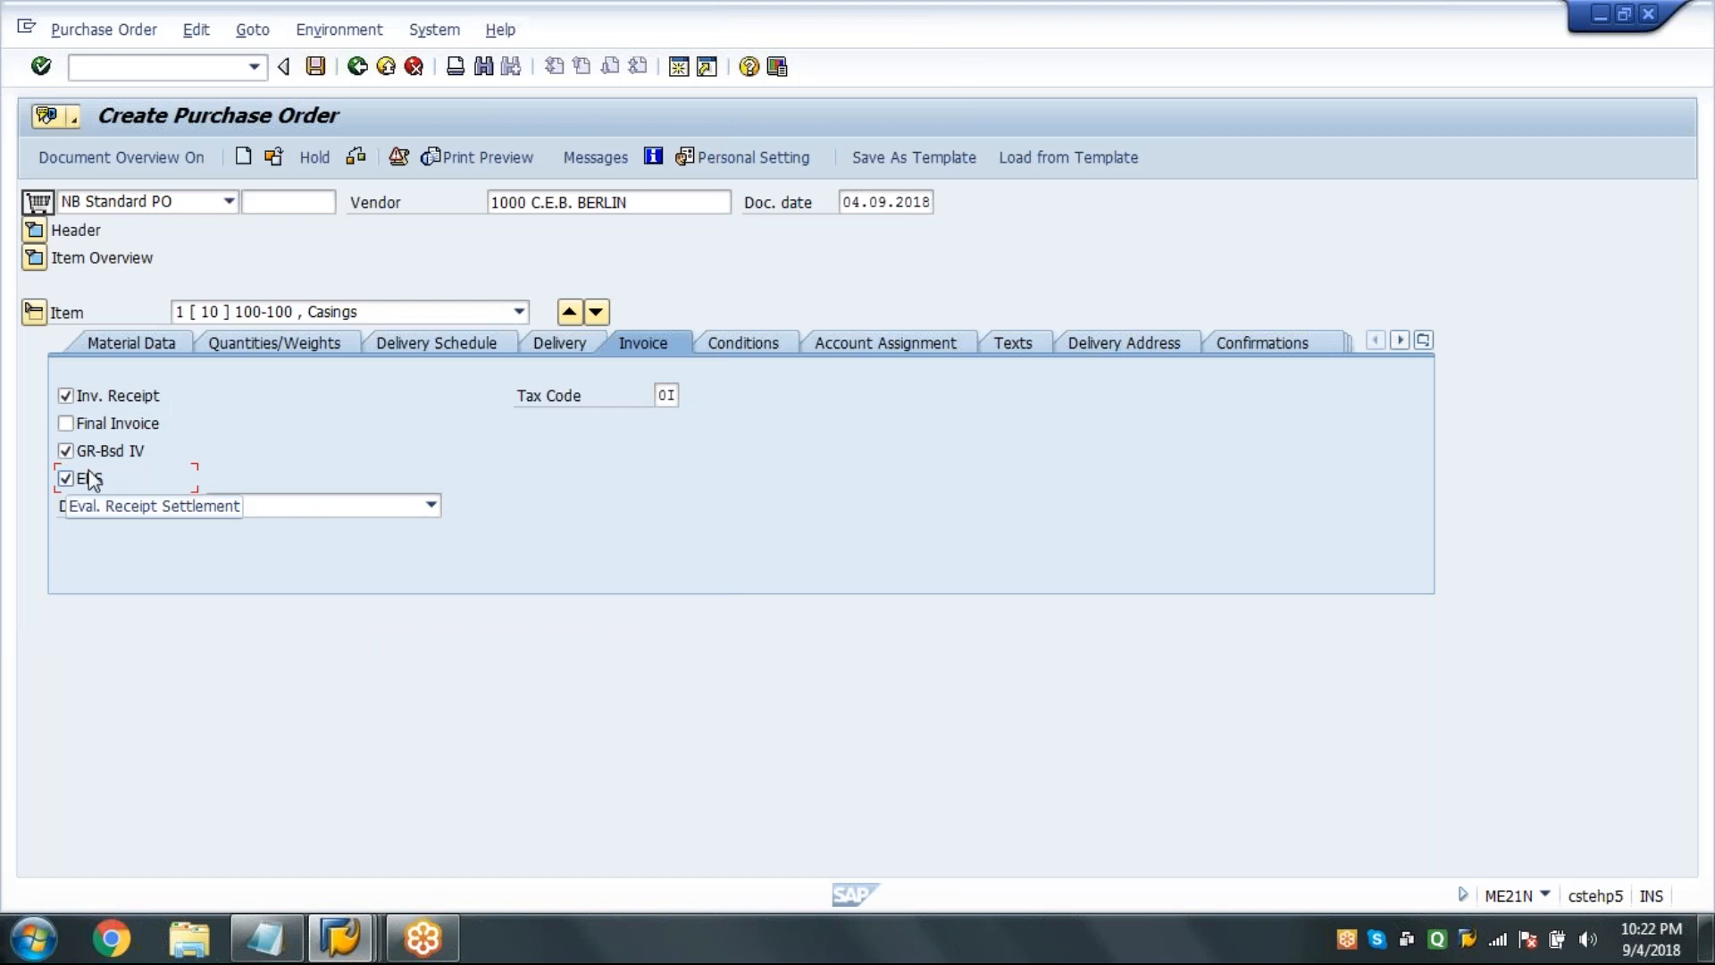
left_click(317, 73)
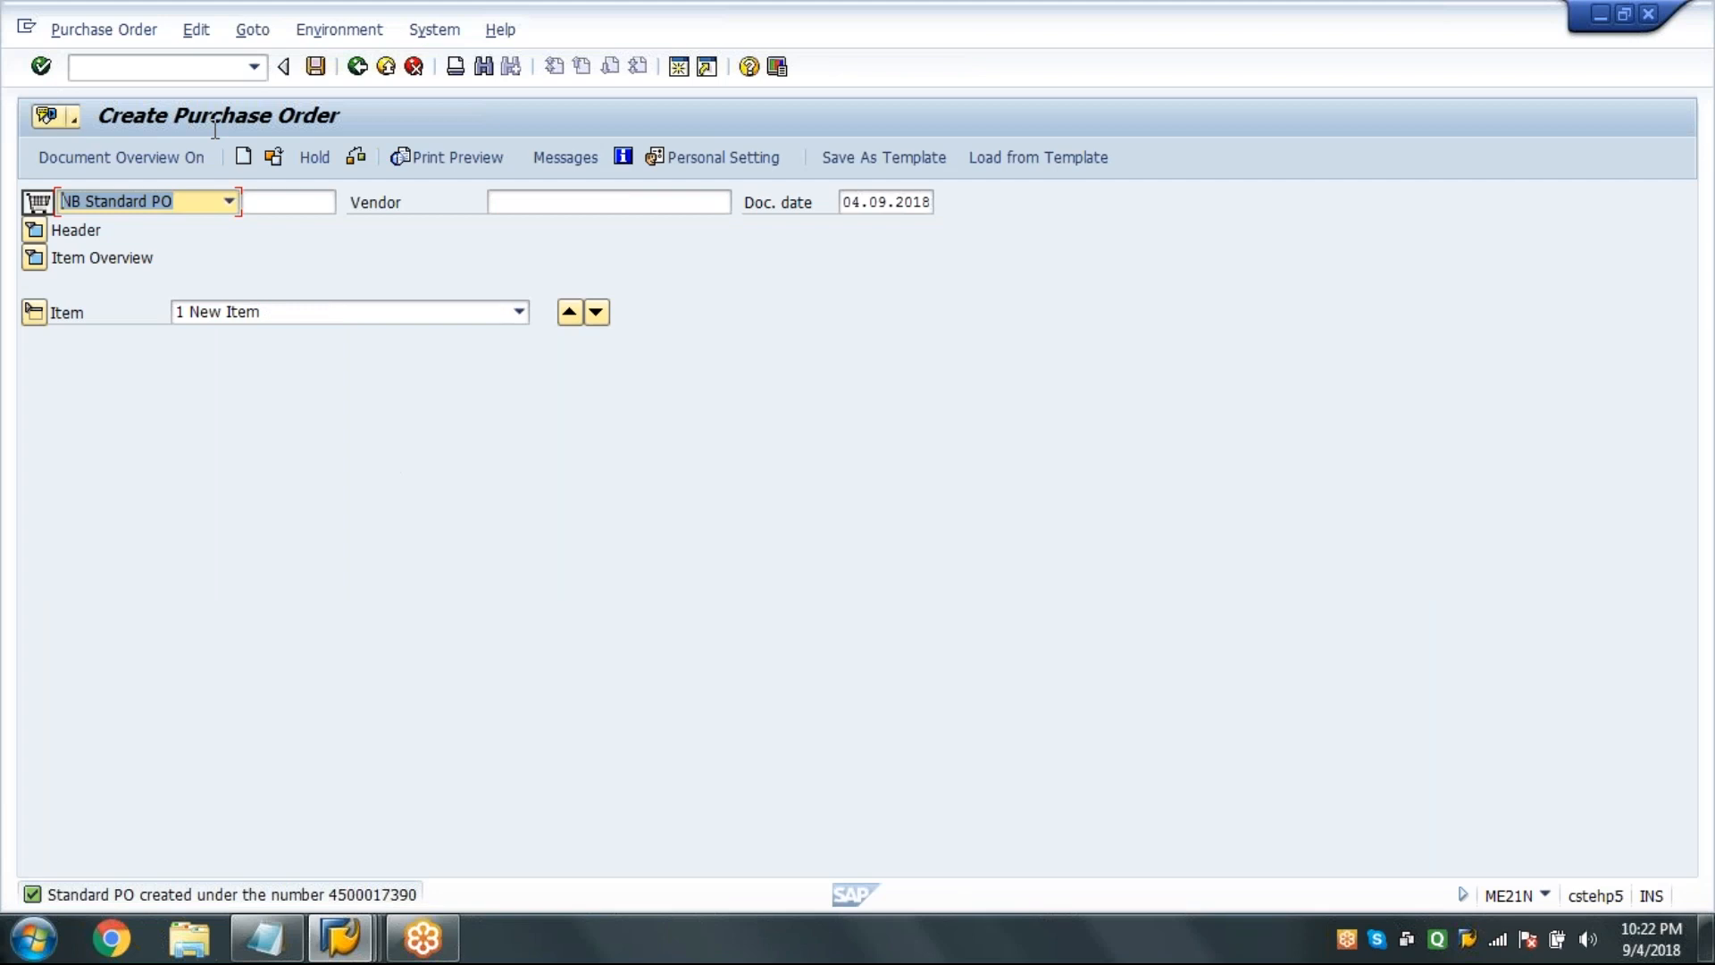
Open transaction MIGO for a goods receipt and enter the number of the purchase order just created.
left_click(204, 66)
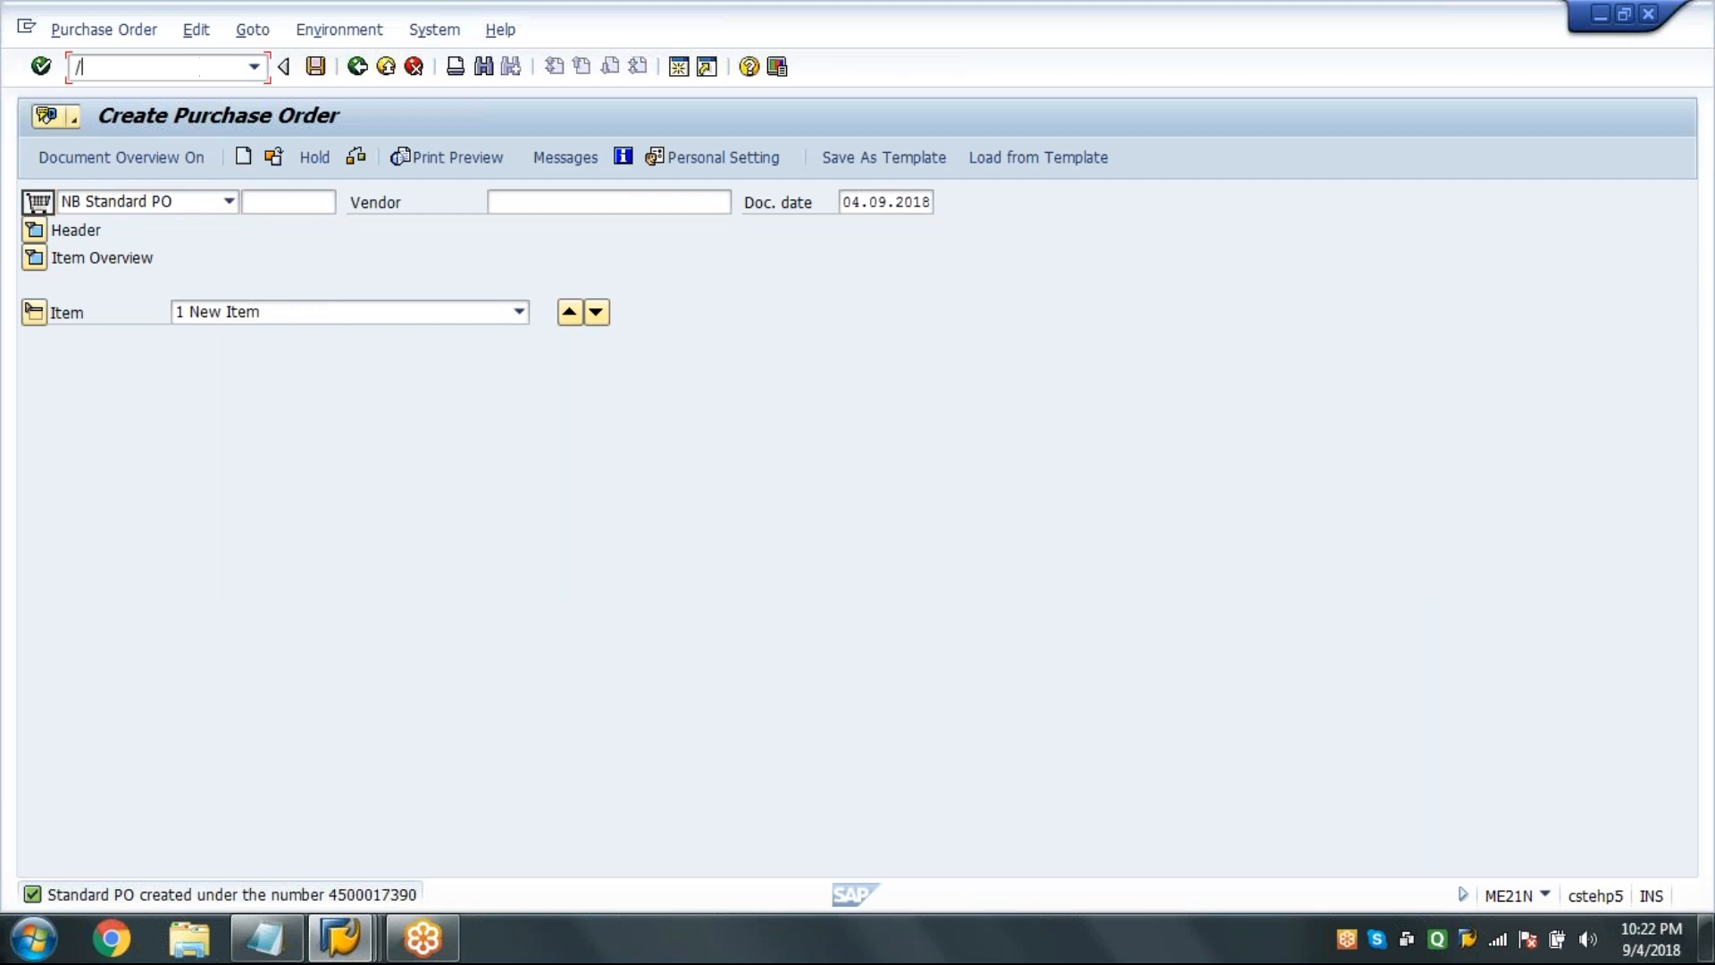
key("Return")
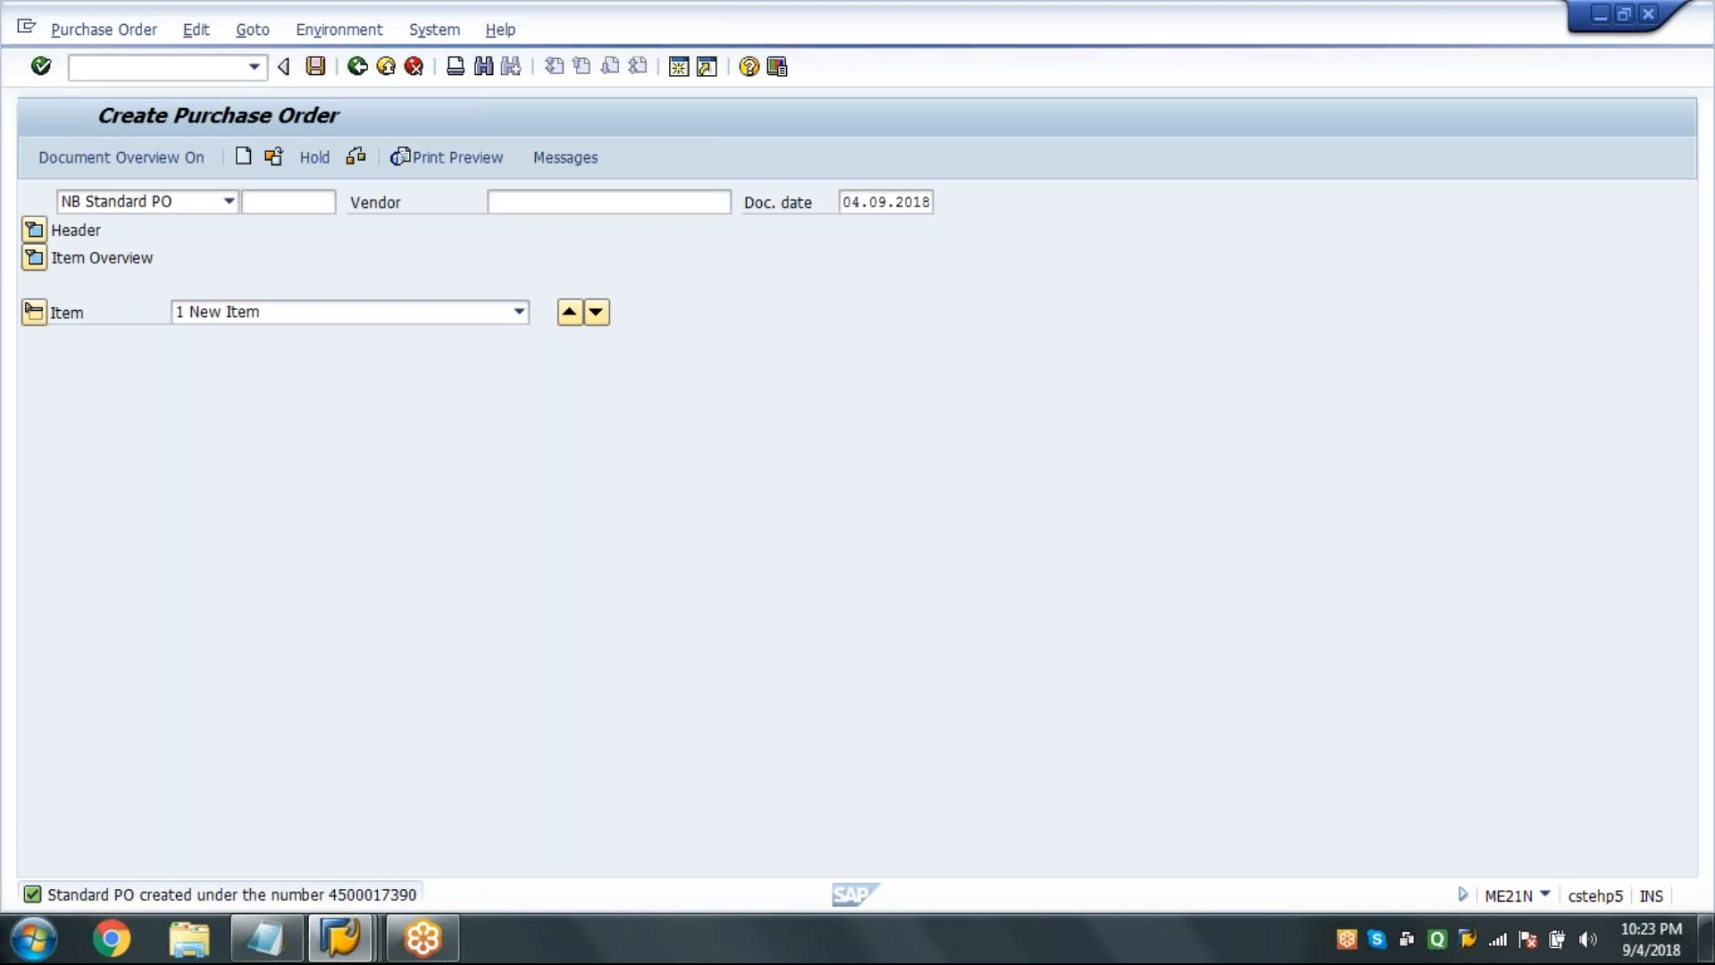
type("4500017390")
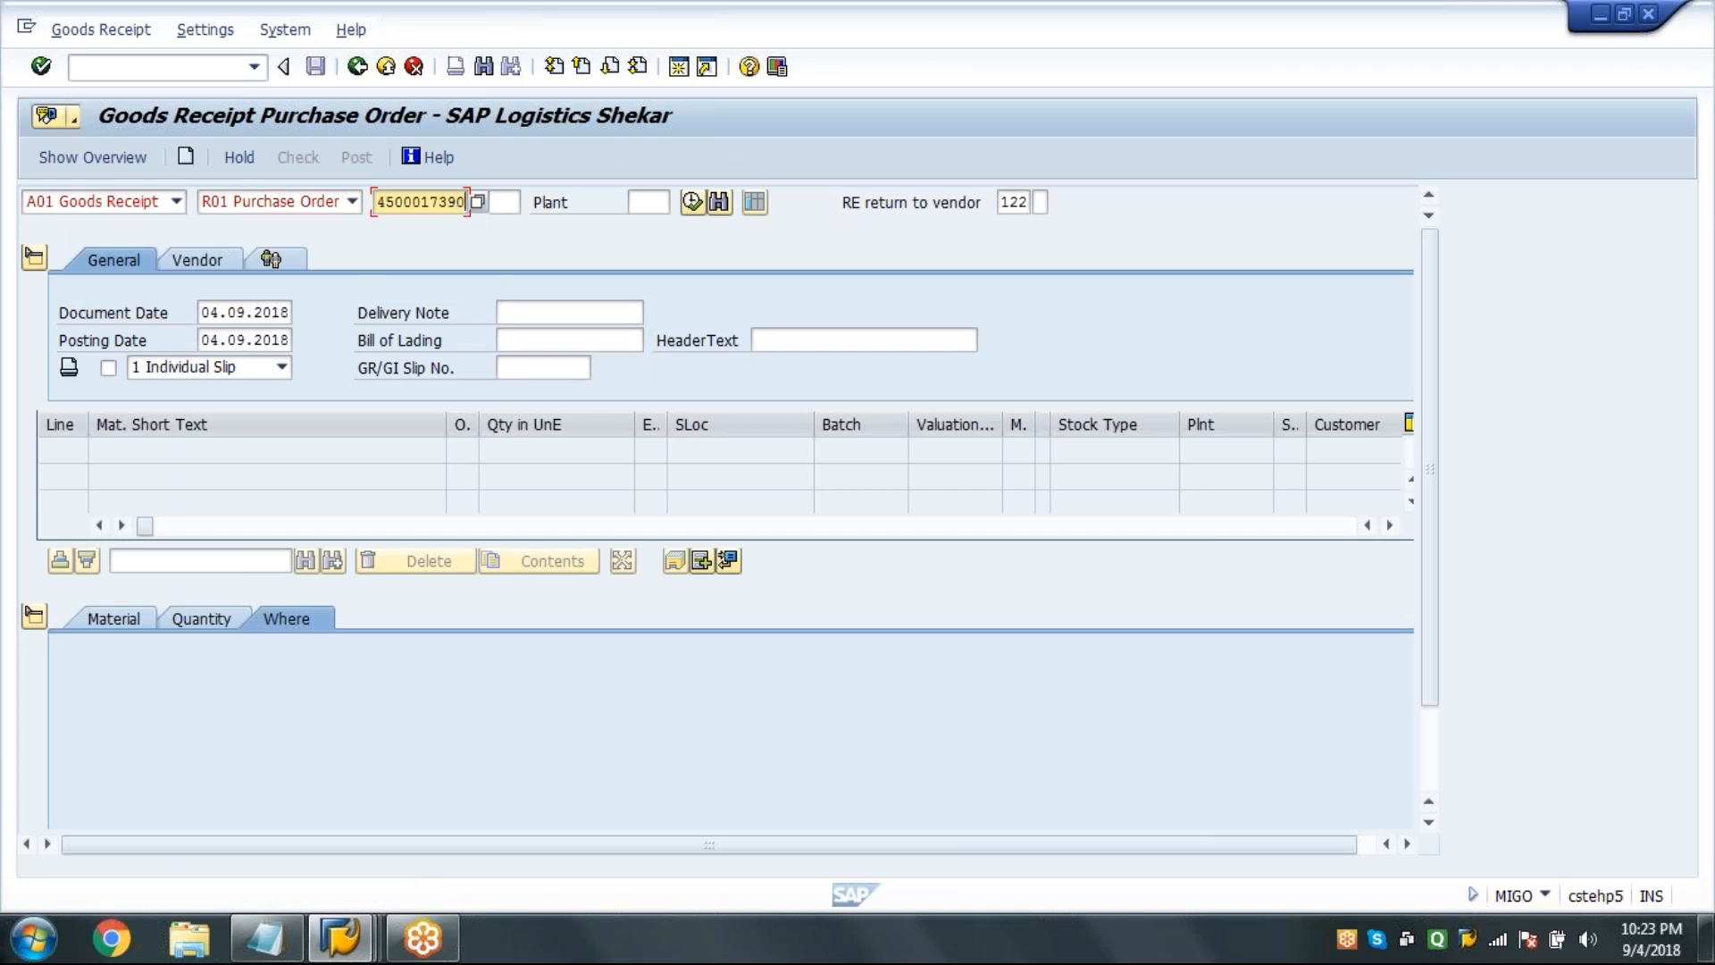
key("Return")
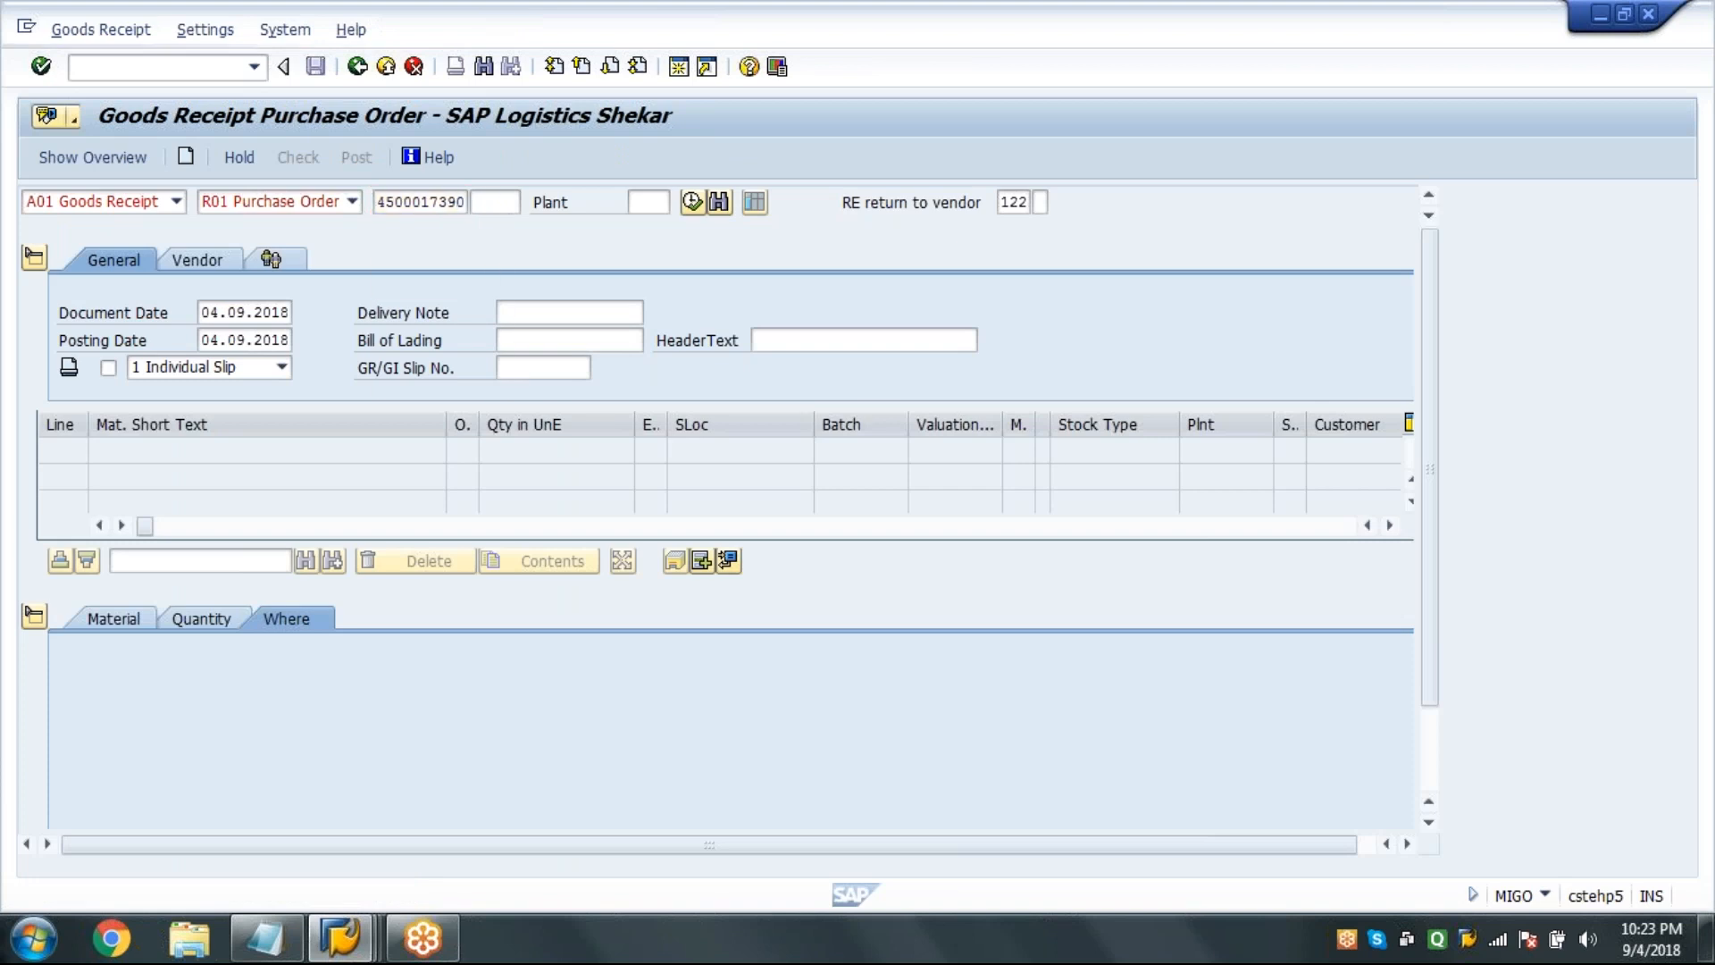
Load the order with movement type 101, mark the Casings item as OK and post the goods receipt.
left_click(1017, 203)
key("BackSpace")
key("BackSpace")
type("01")
key("Return")
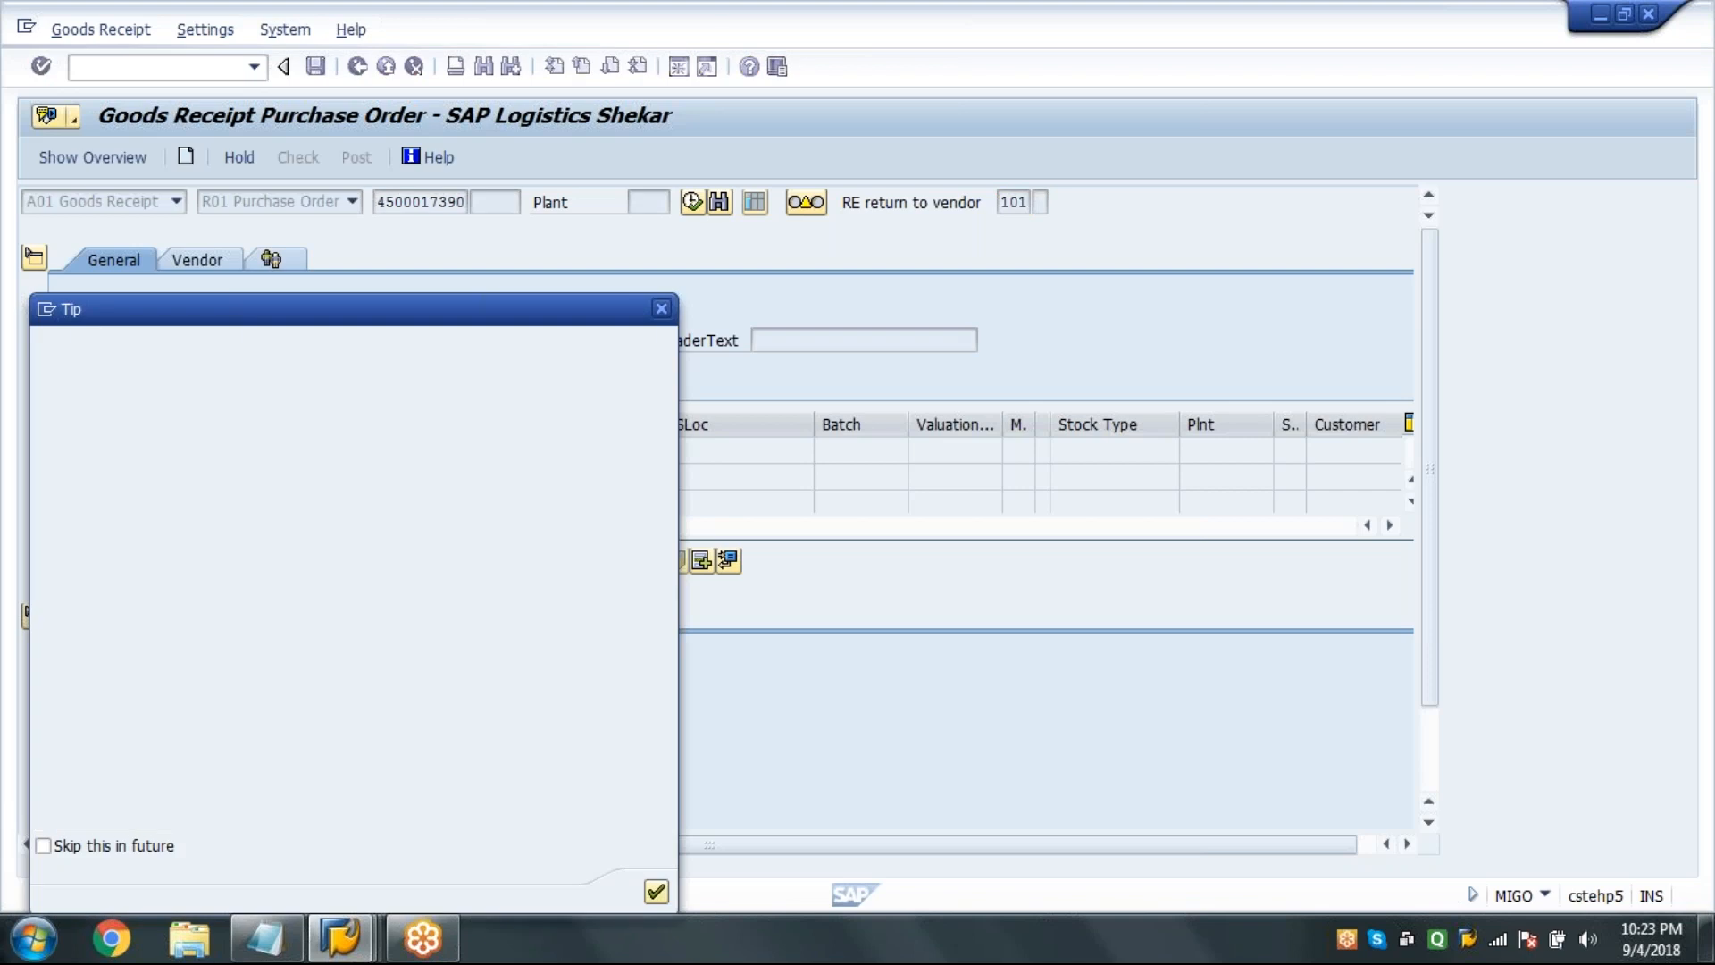
key("Return")
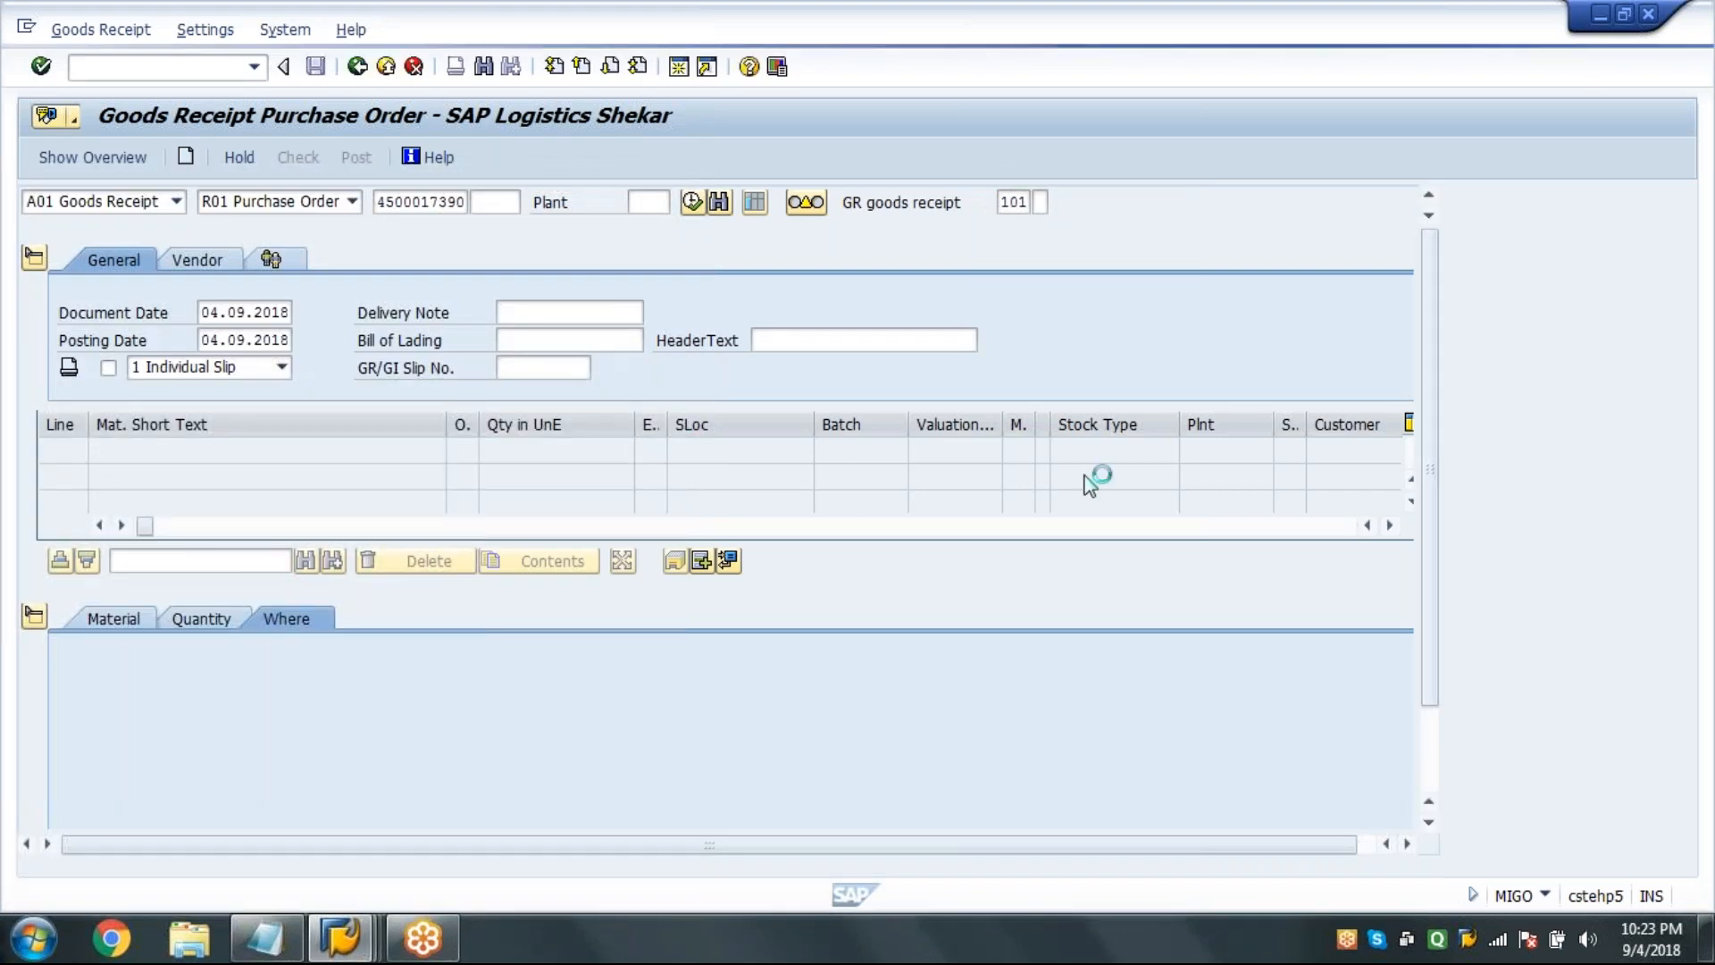
left_click(1428, 771)
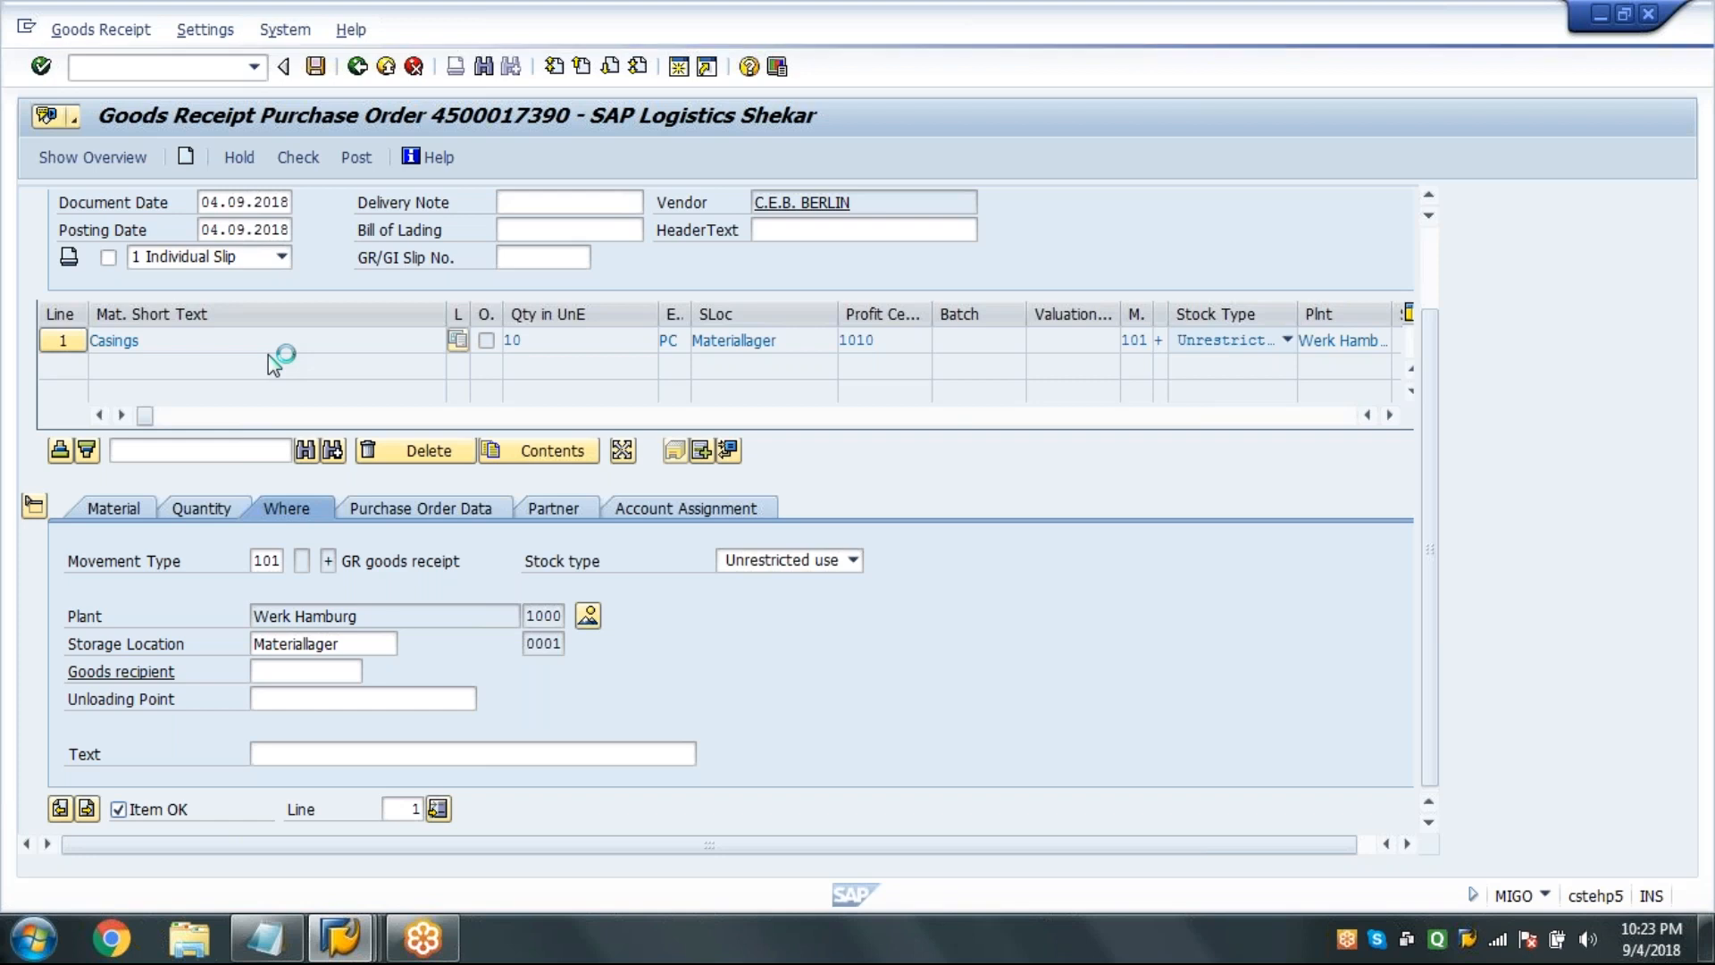
Switch to Notepad and look up the transaction code for Evaluated Receipt Settlement.
left_click(264, 945)
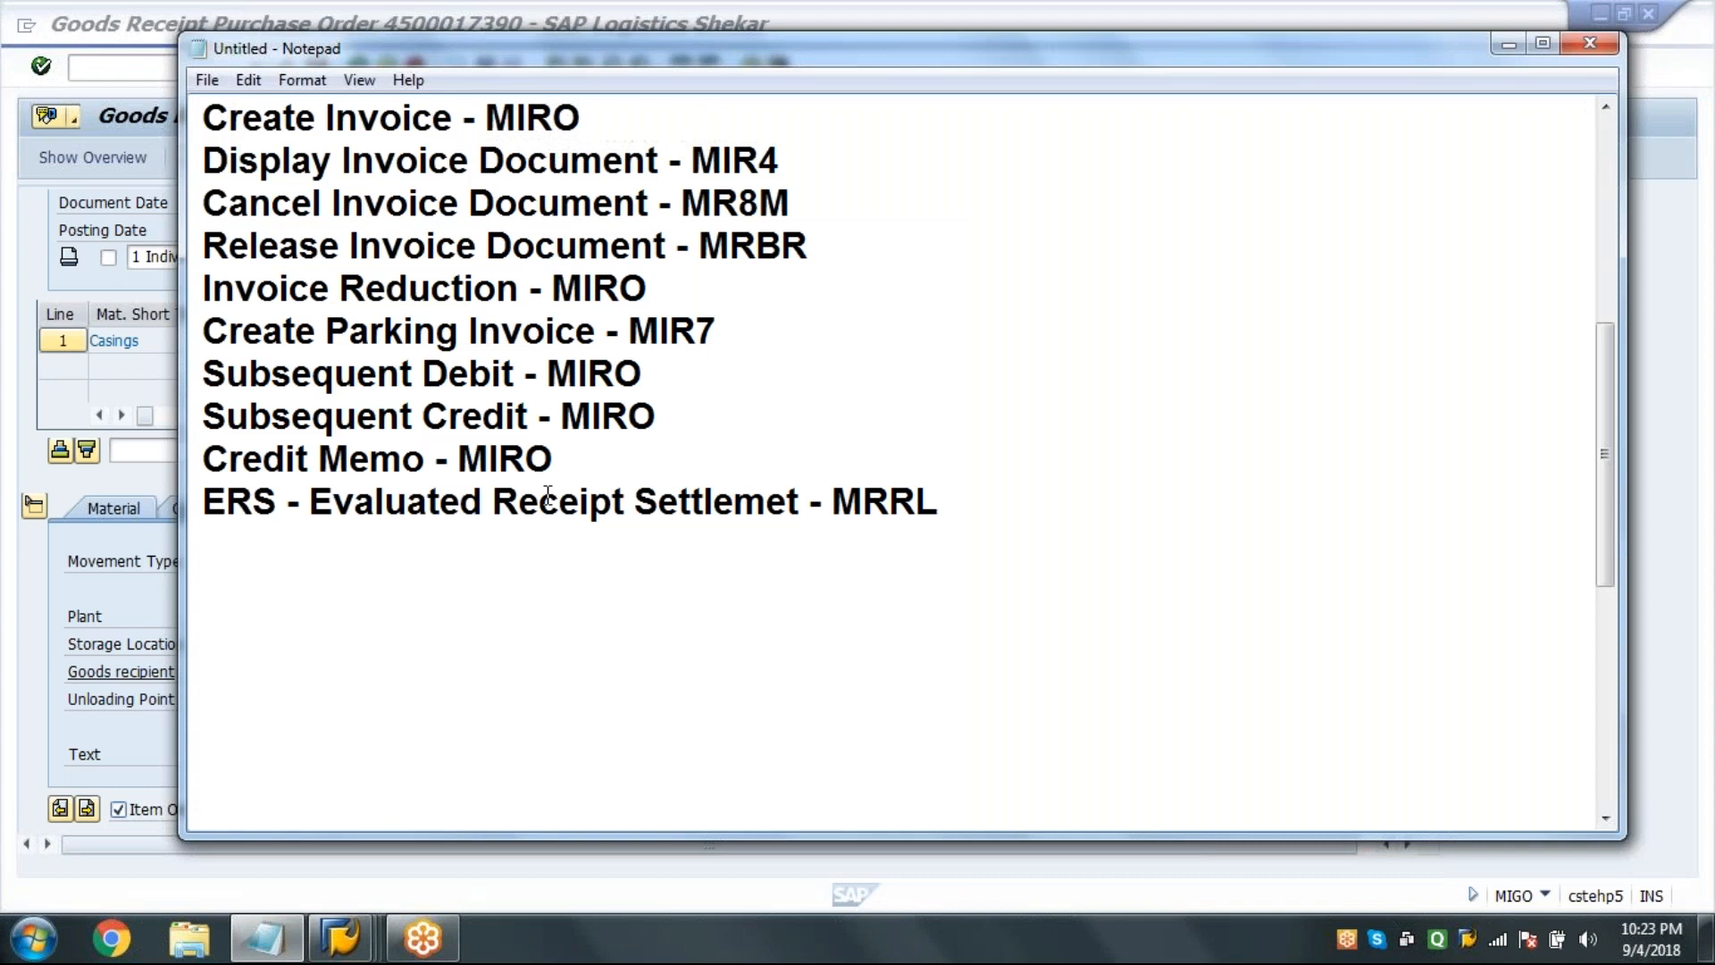
double_click(923, 500)
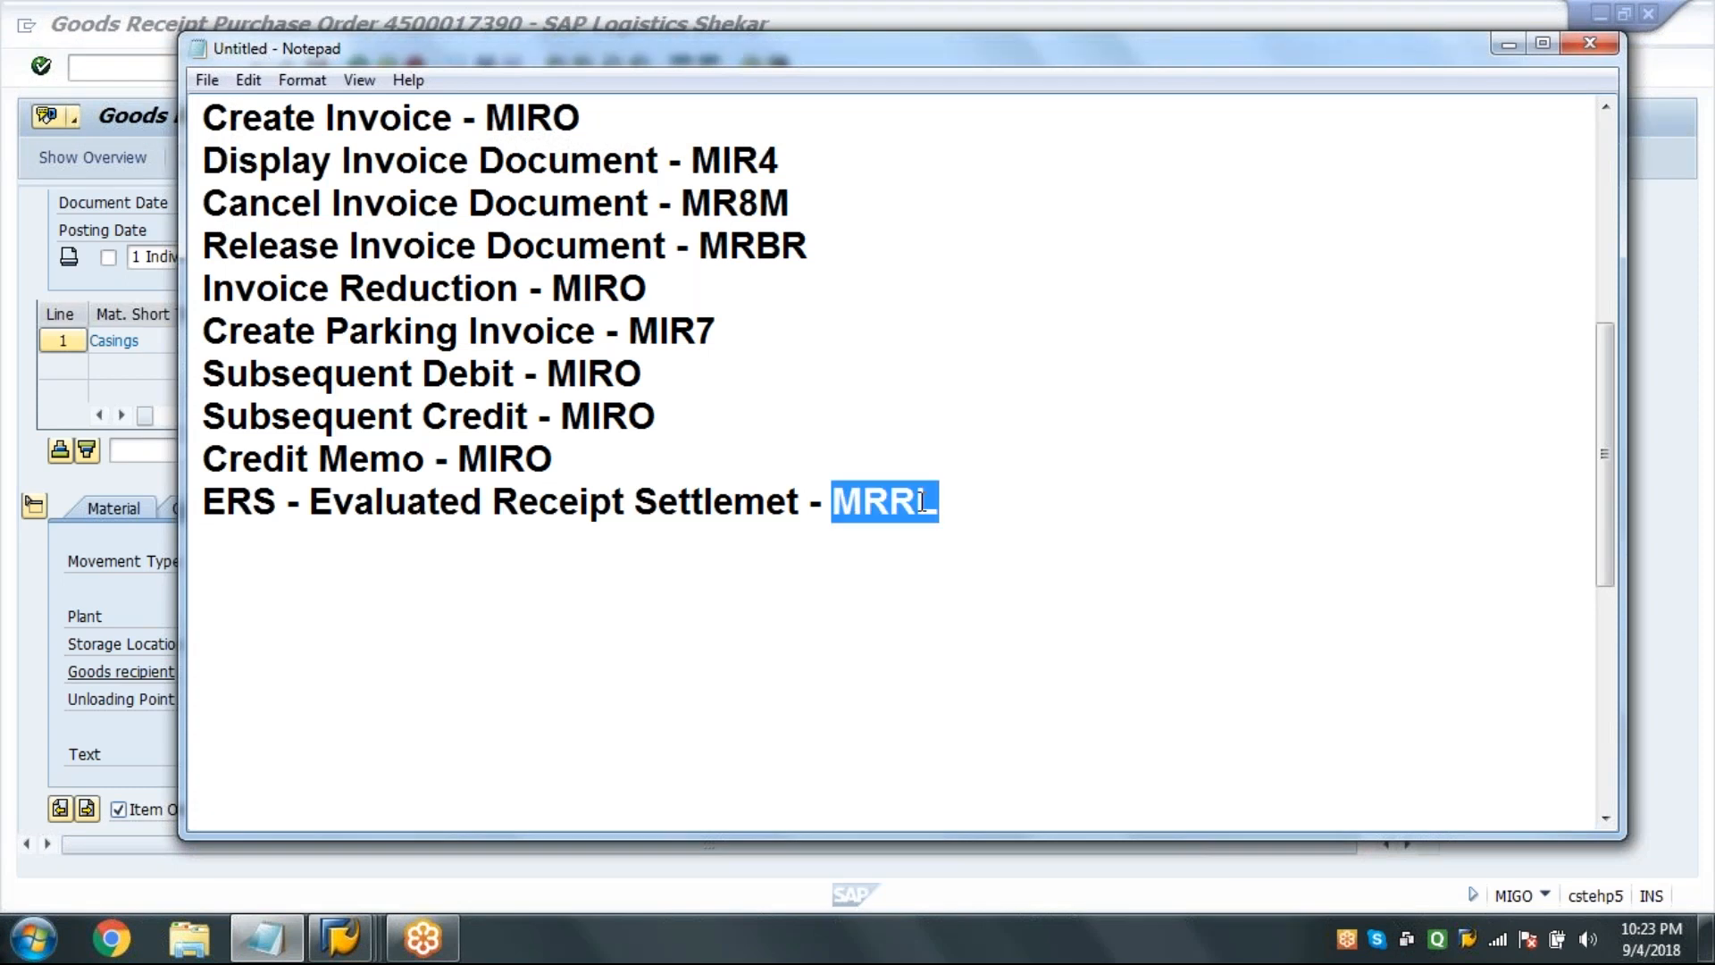
left_click(921, 502)
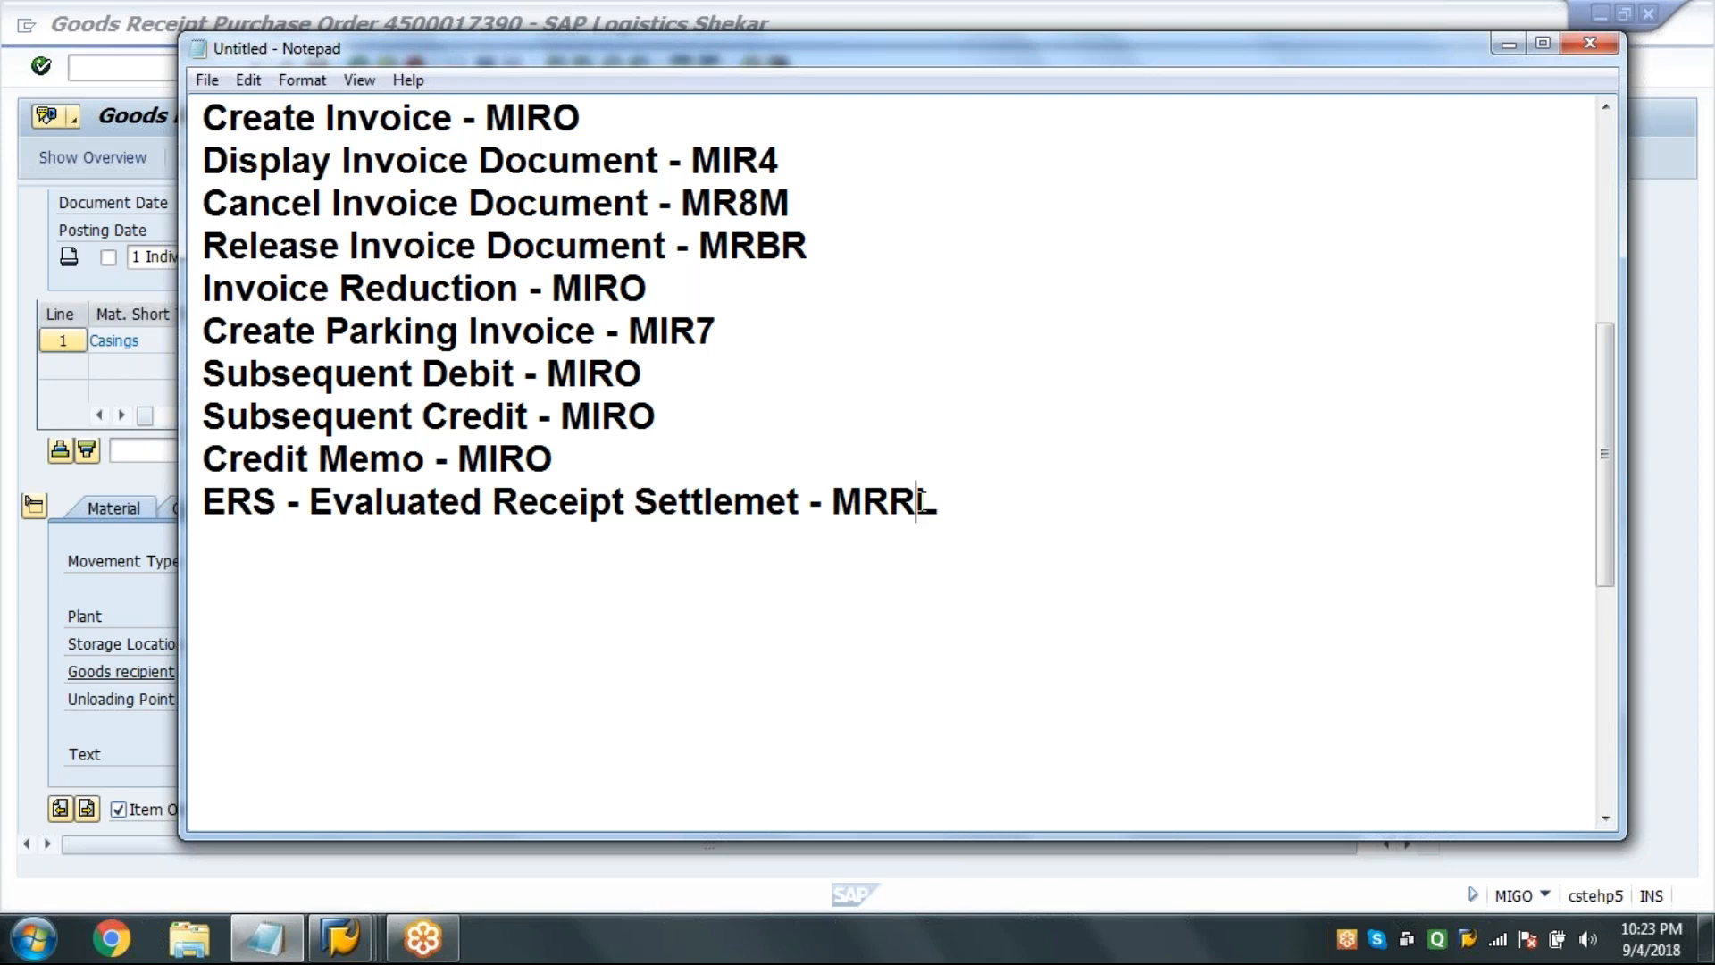
Return to SAP and start the Evaluated Receipt Settlement transaction MRRL.
left_click(76, 585)
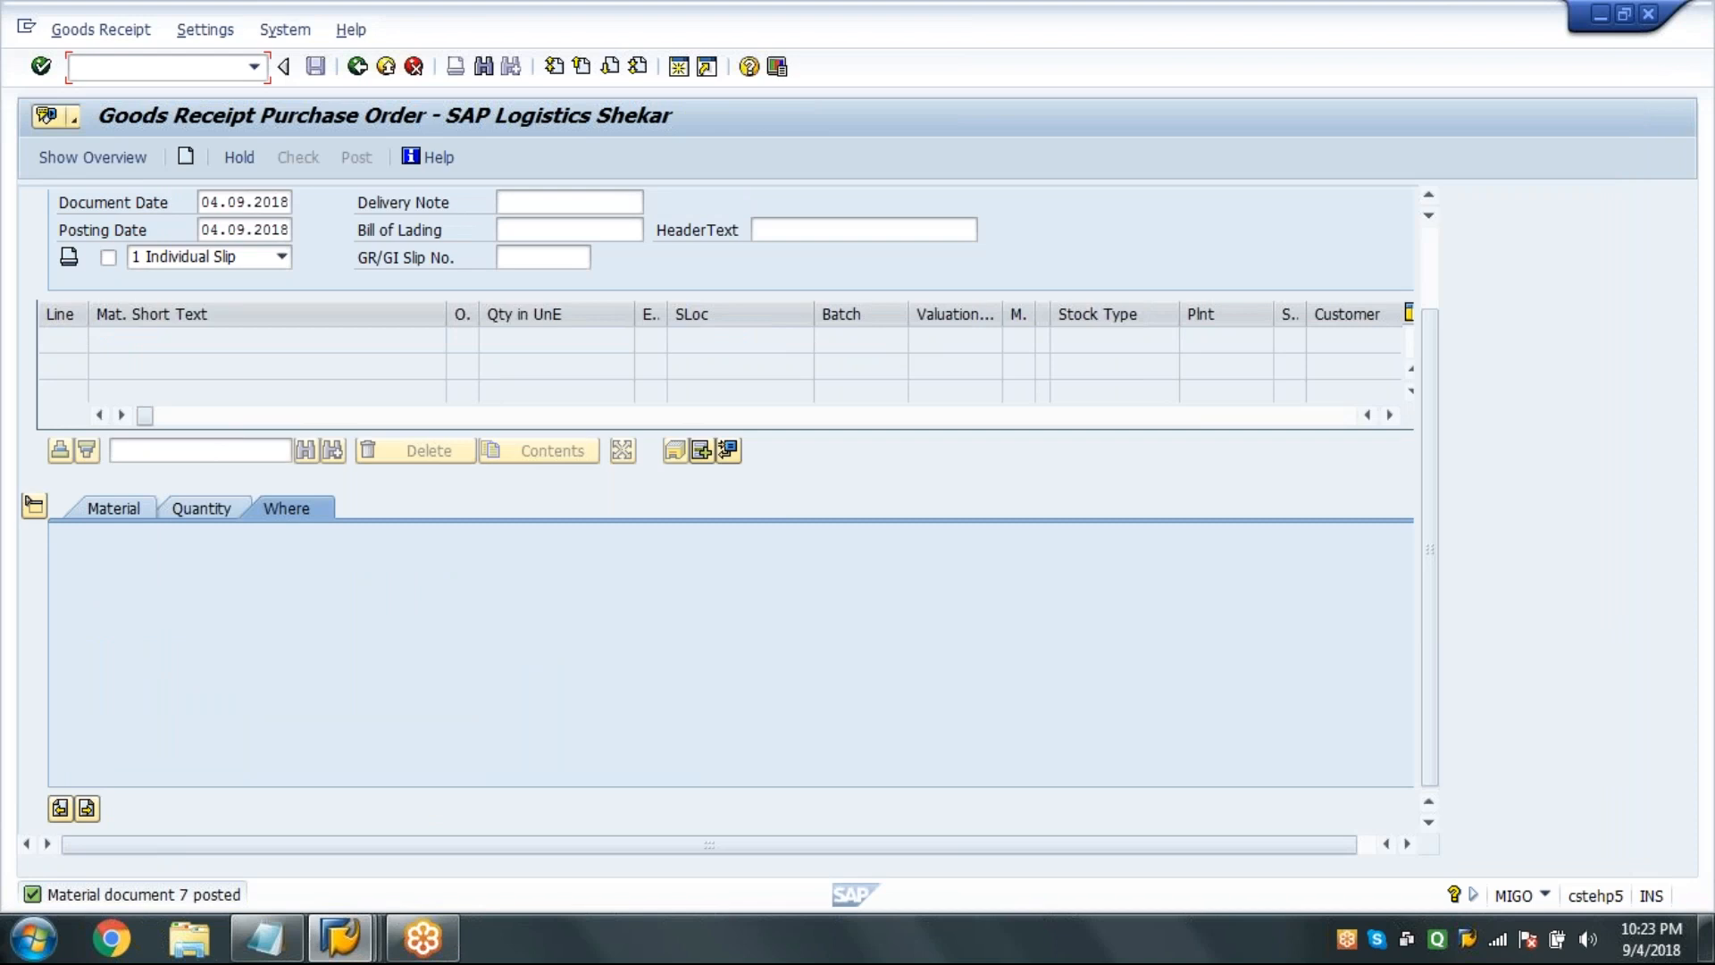
type("/NMRRL")
key("Return")
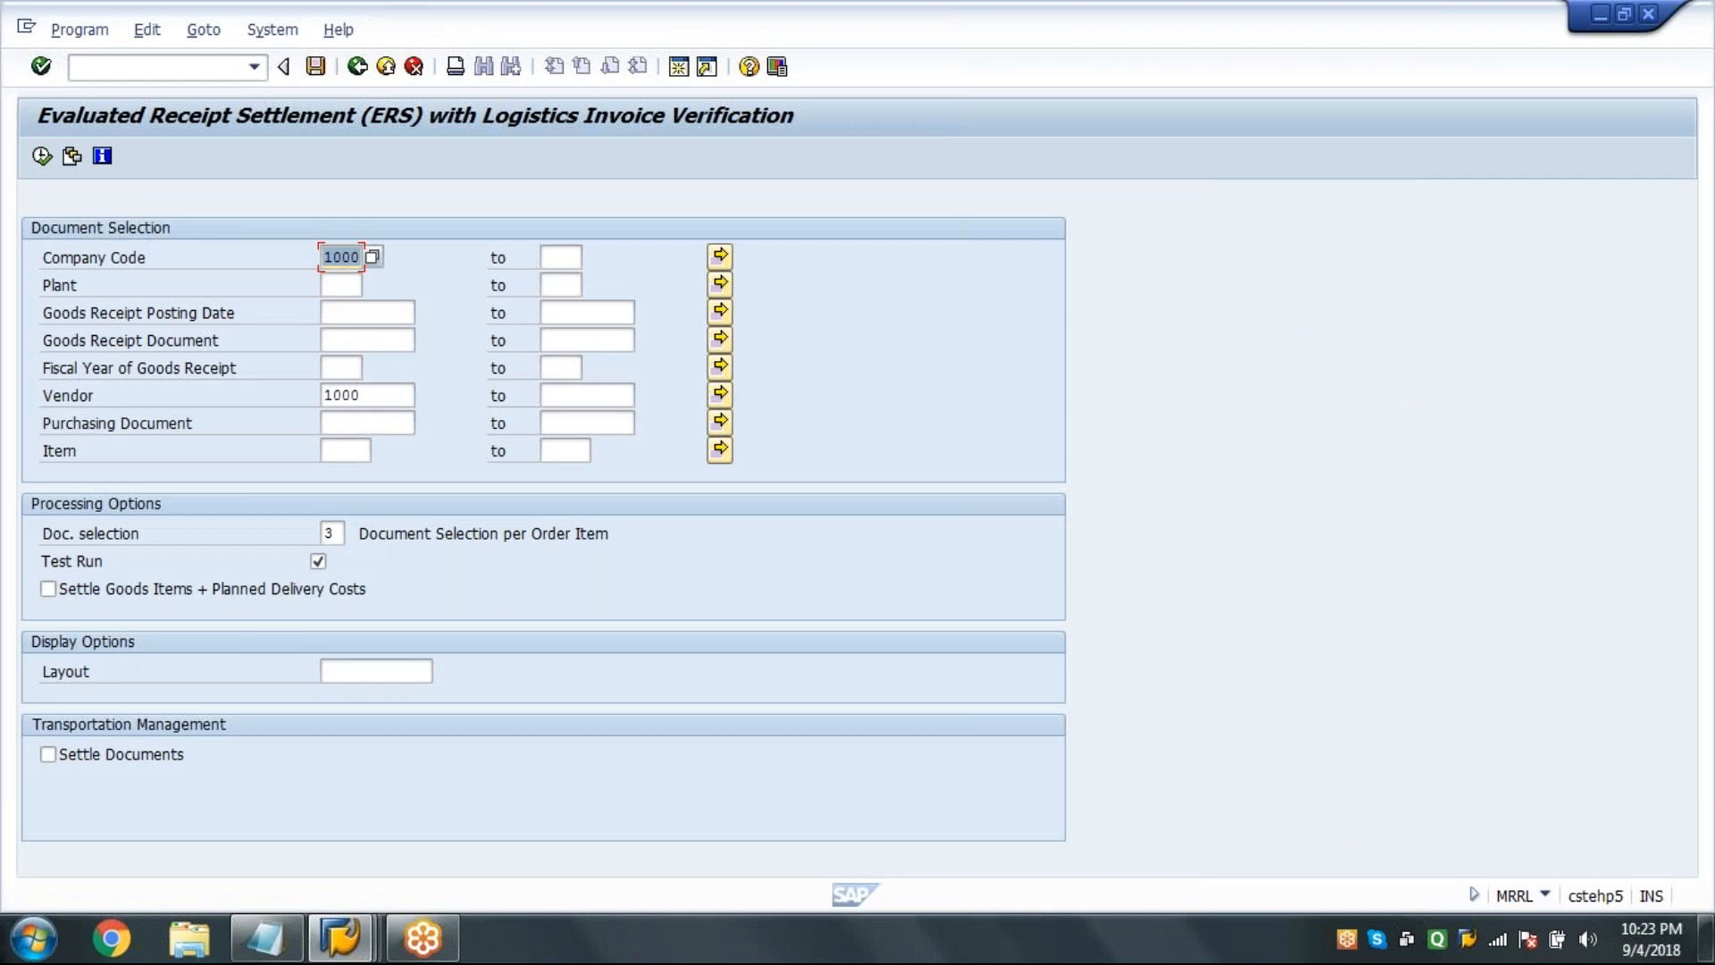
Select plant 1000 and fiscal year 2018, keep company code and vendor 1000, clear Test Run, and execute the settlement.
left_click(336, 285)
left_click(341, 308)
left_click(334, 367)
double_click(345, 392)
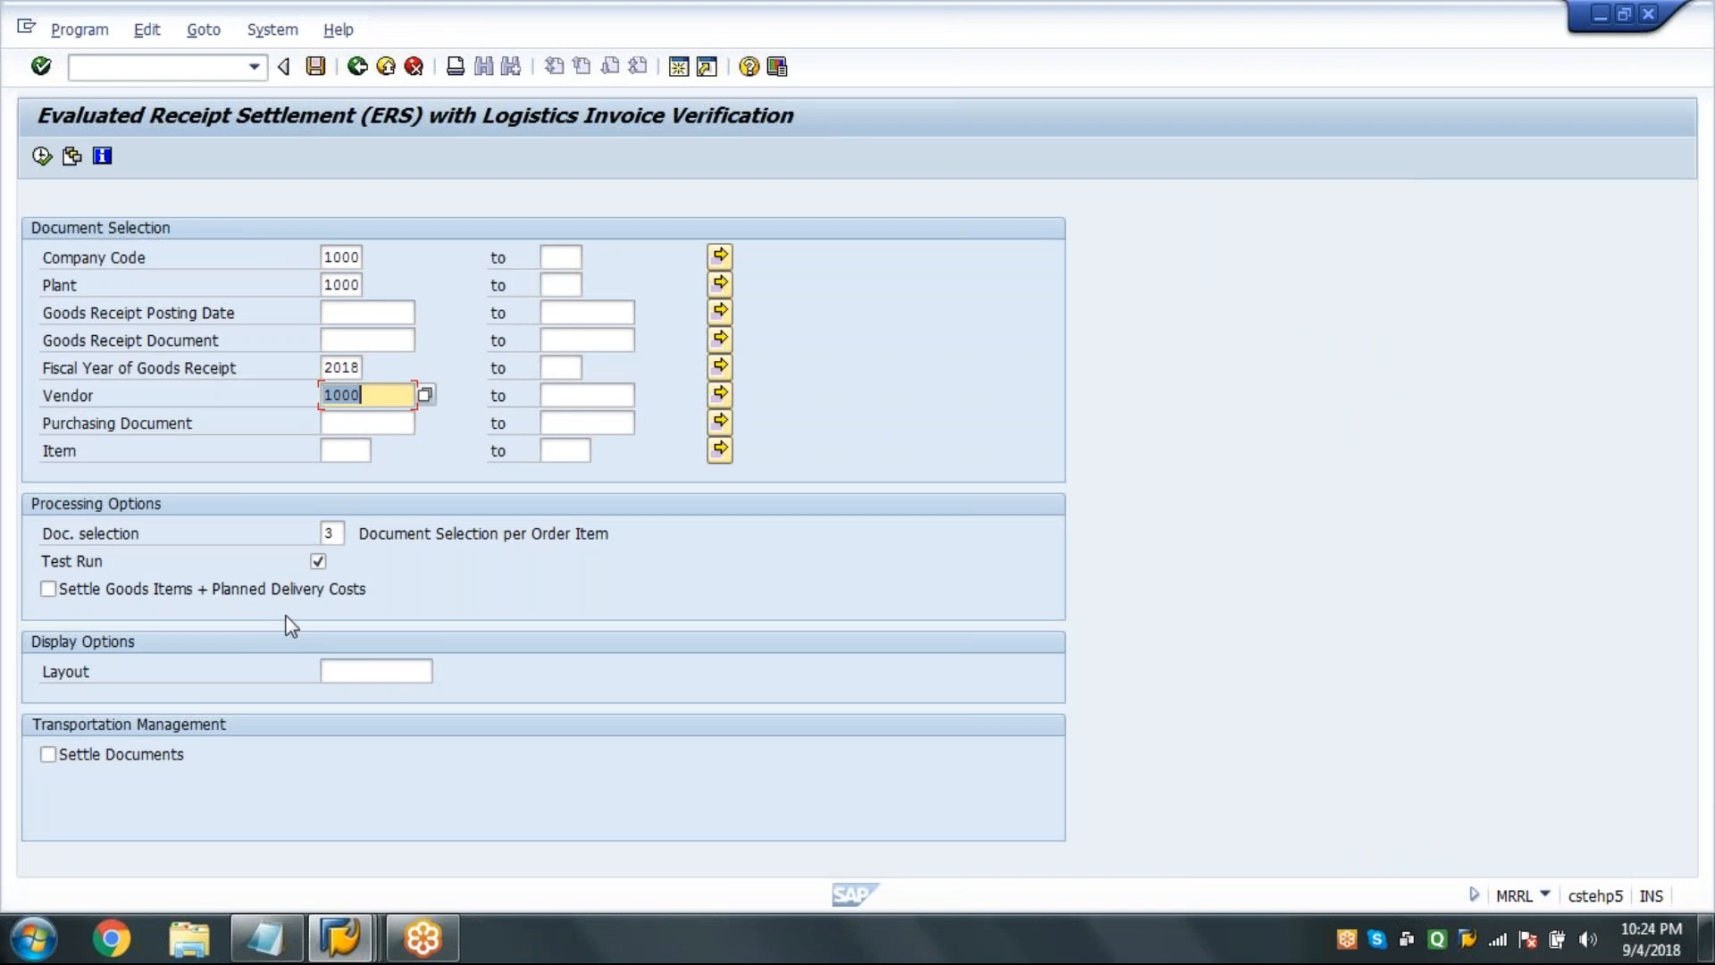
left_click(318, 562)
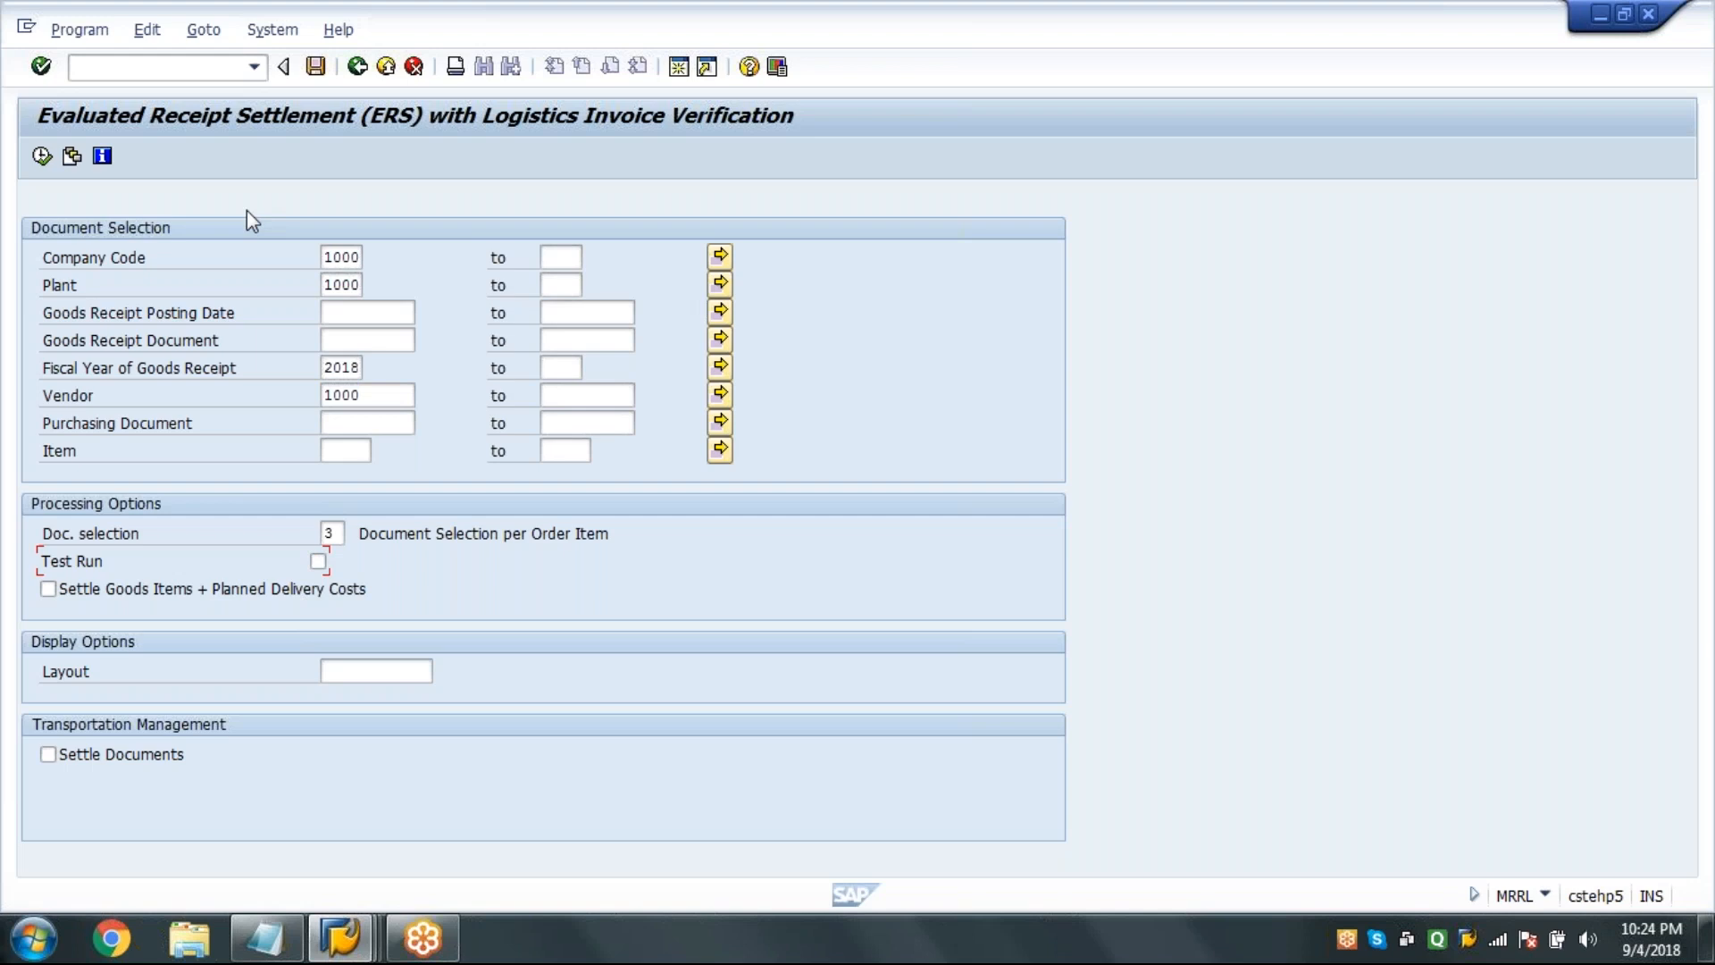
left_click(42, 157)
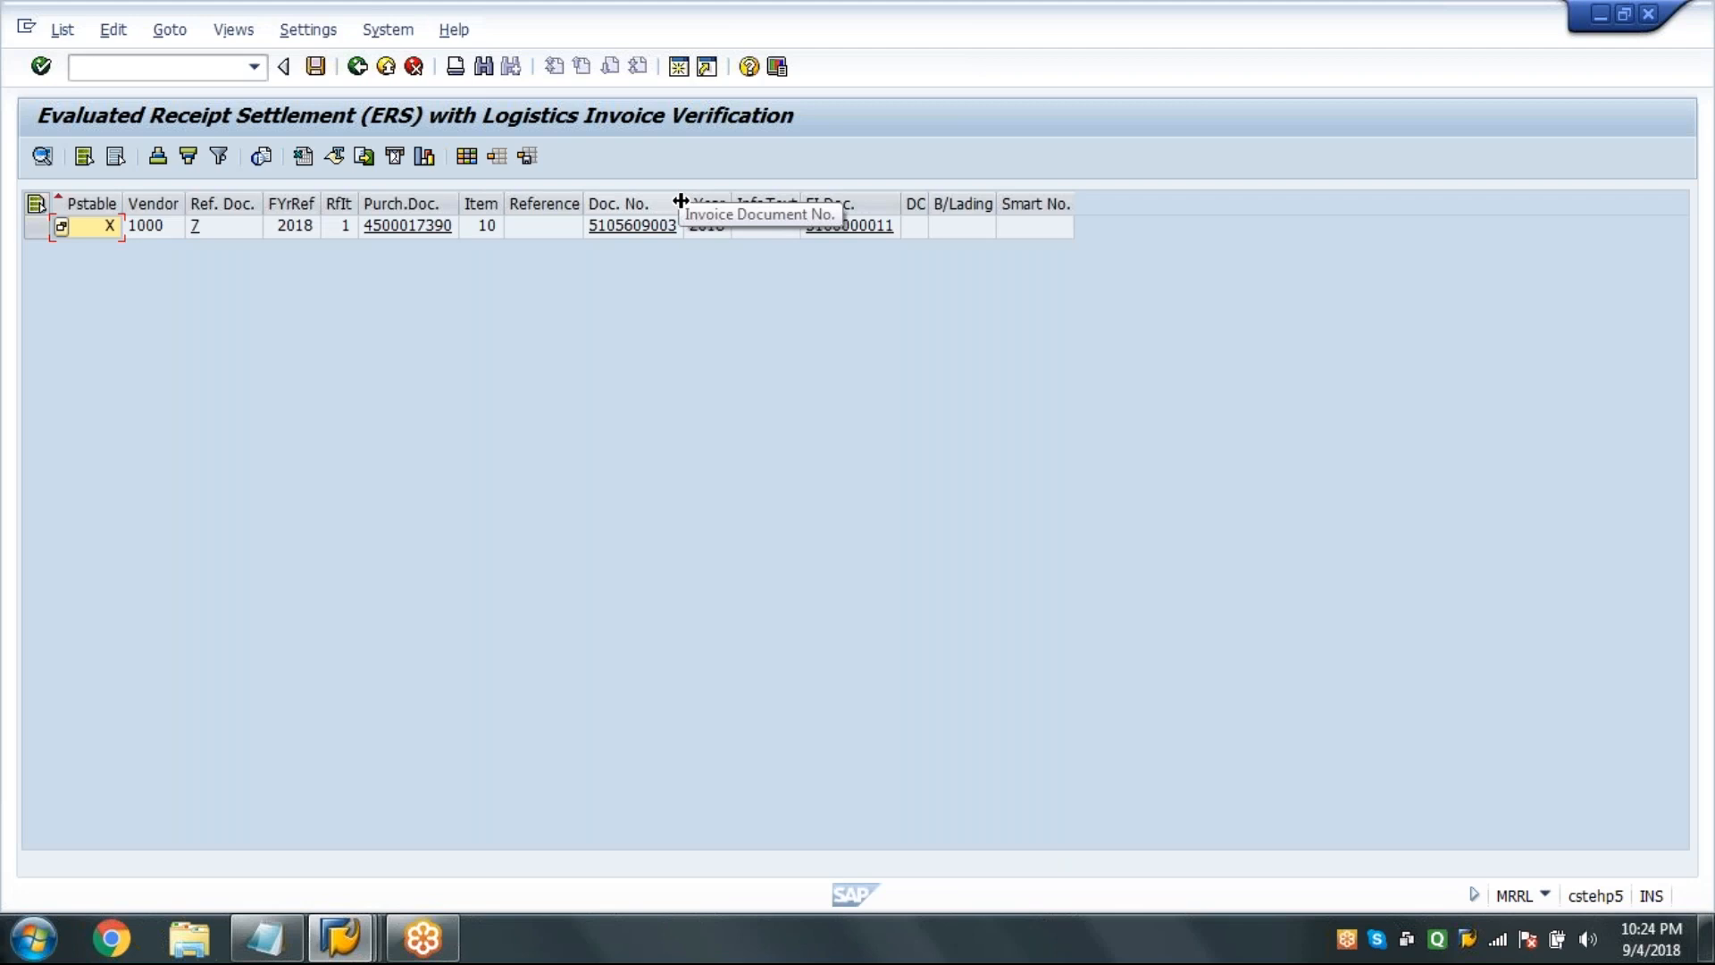
Widen the invoice document number column and examine the settlement's purchasing, reference, invoice and FI document numbers.
left_click_drag(680, 197, 720, 197)
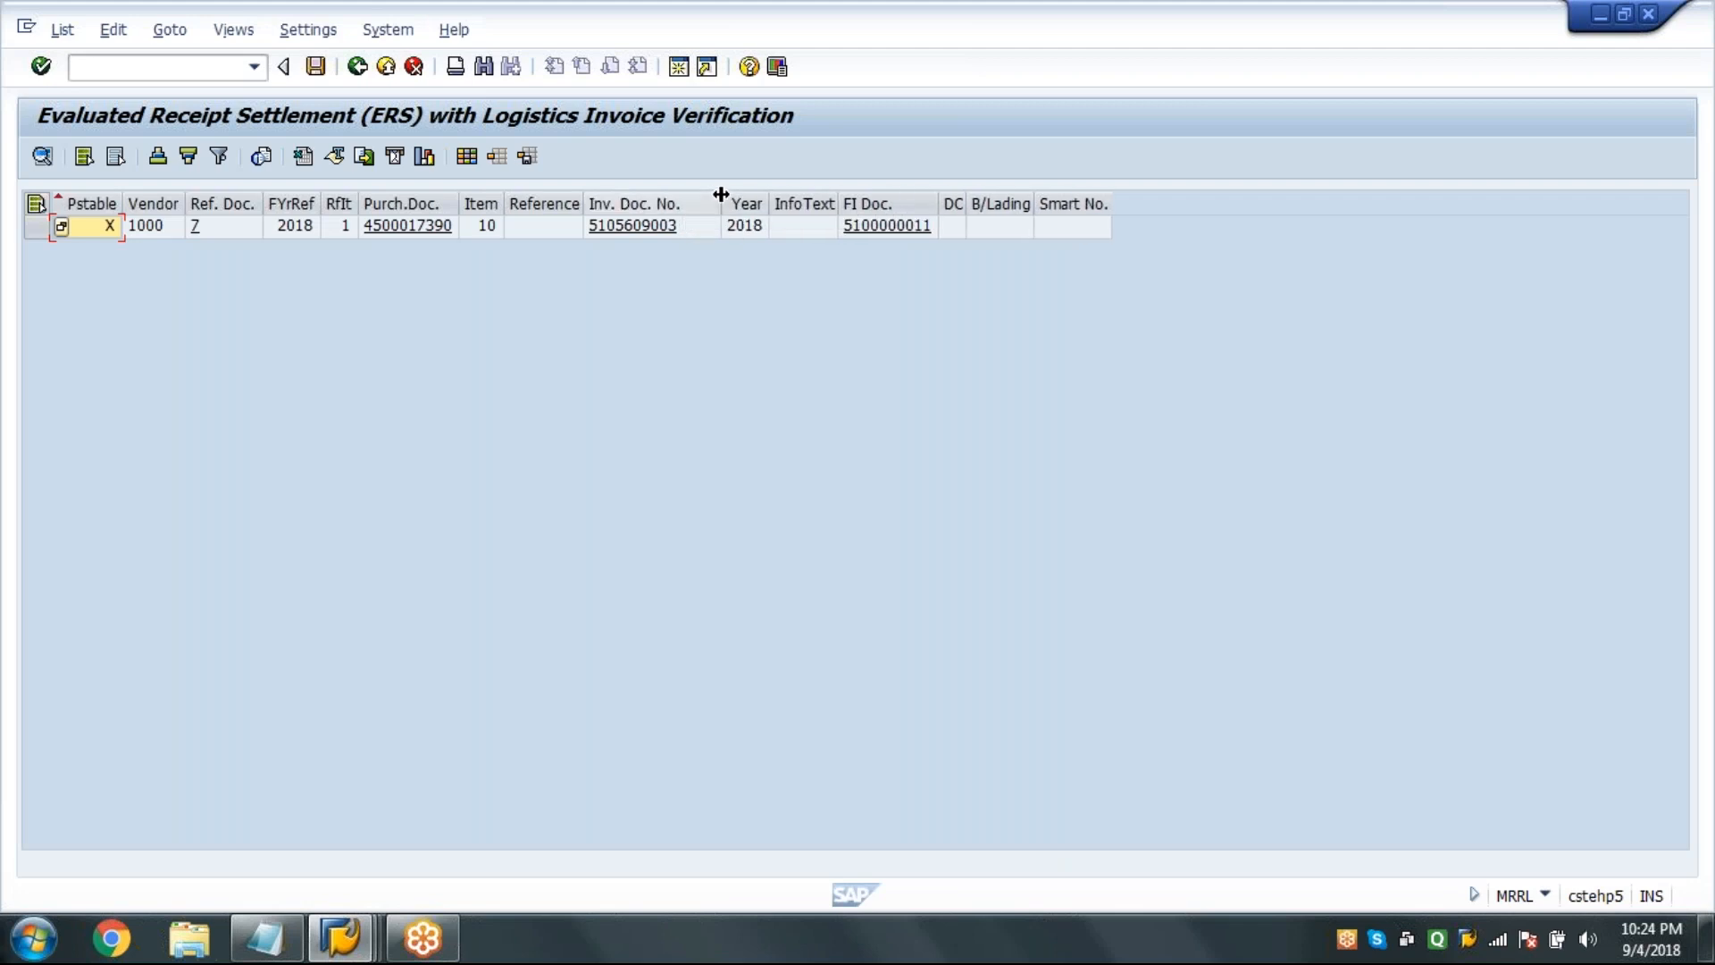
left_click(402, 204)
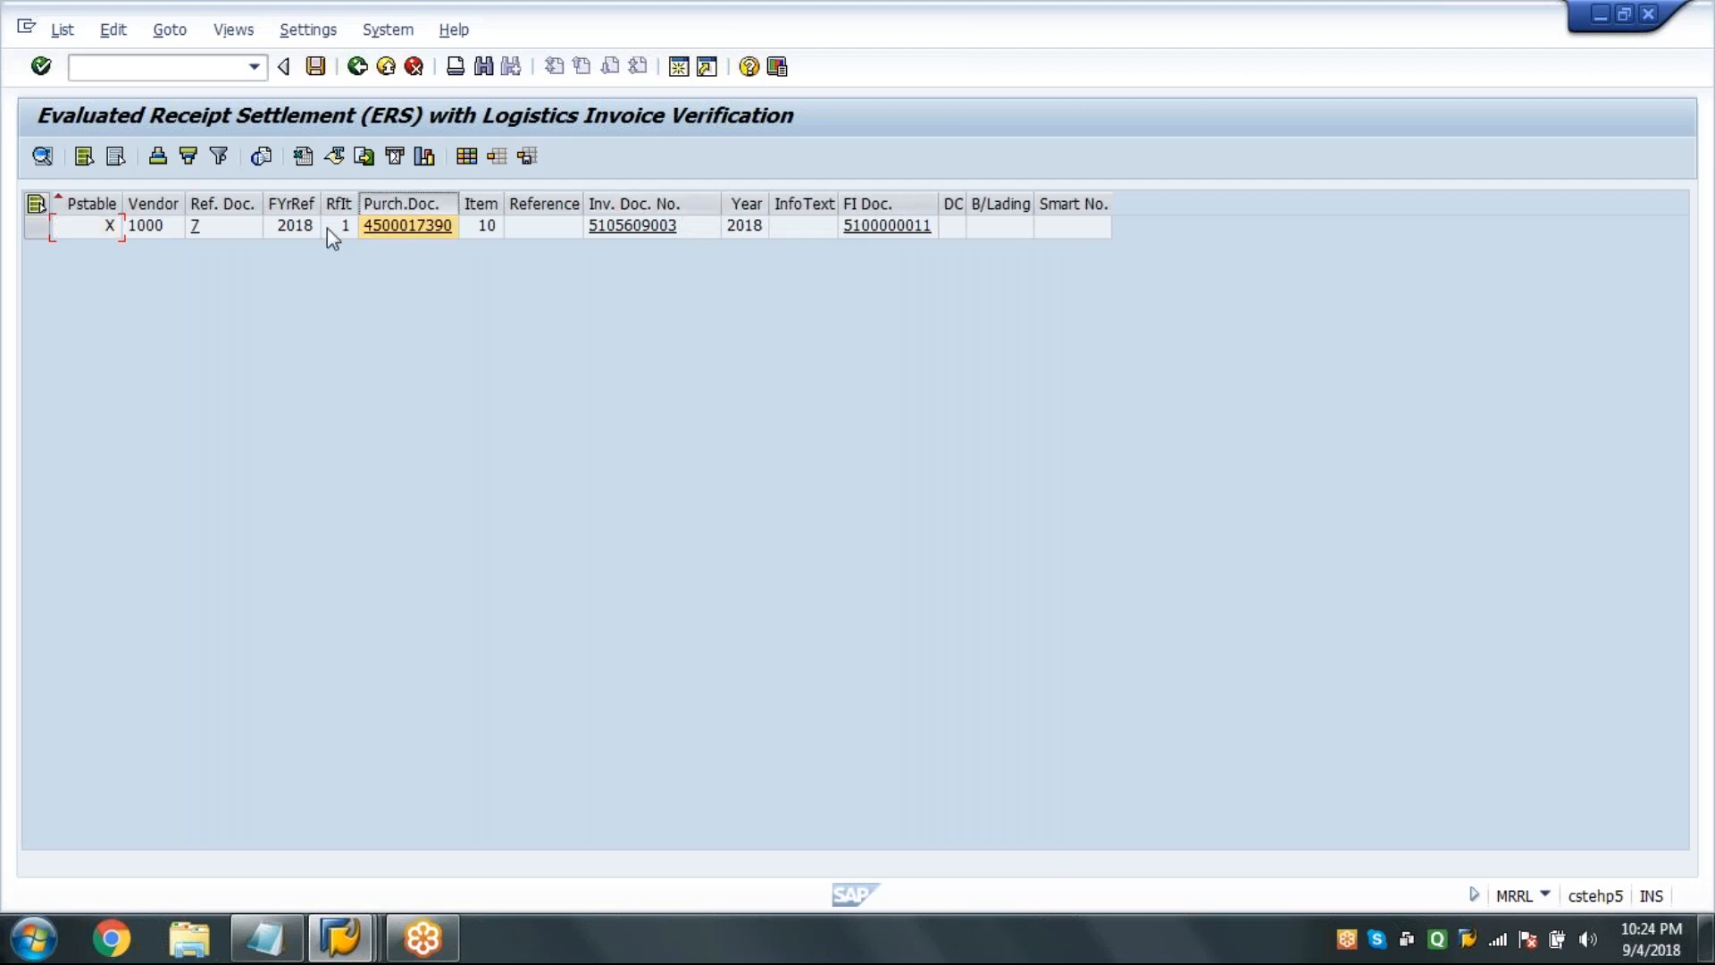
left_click(213, 234)
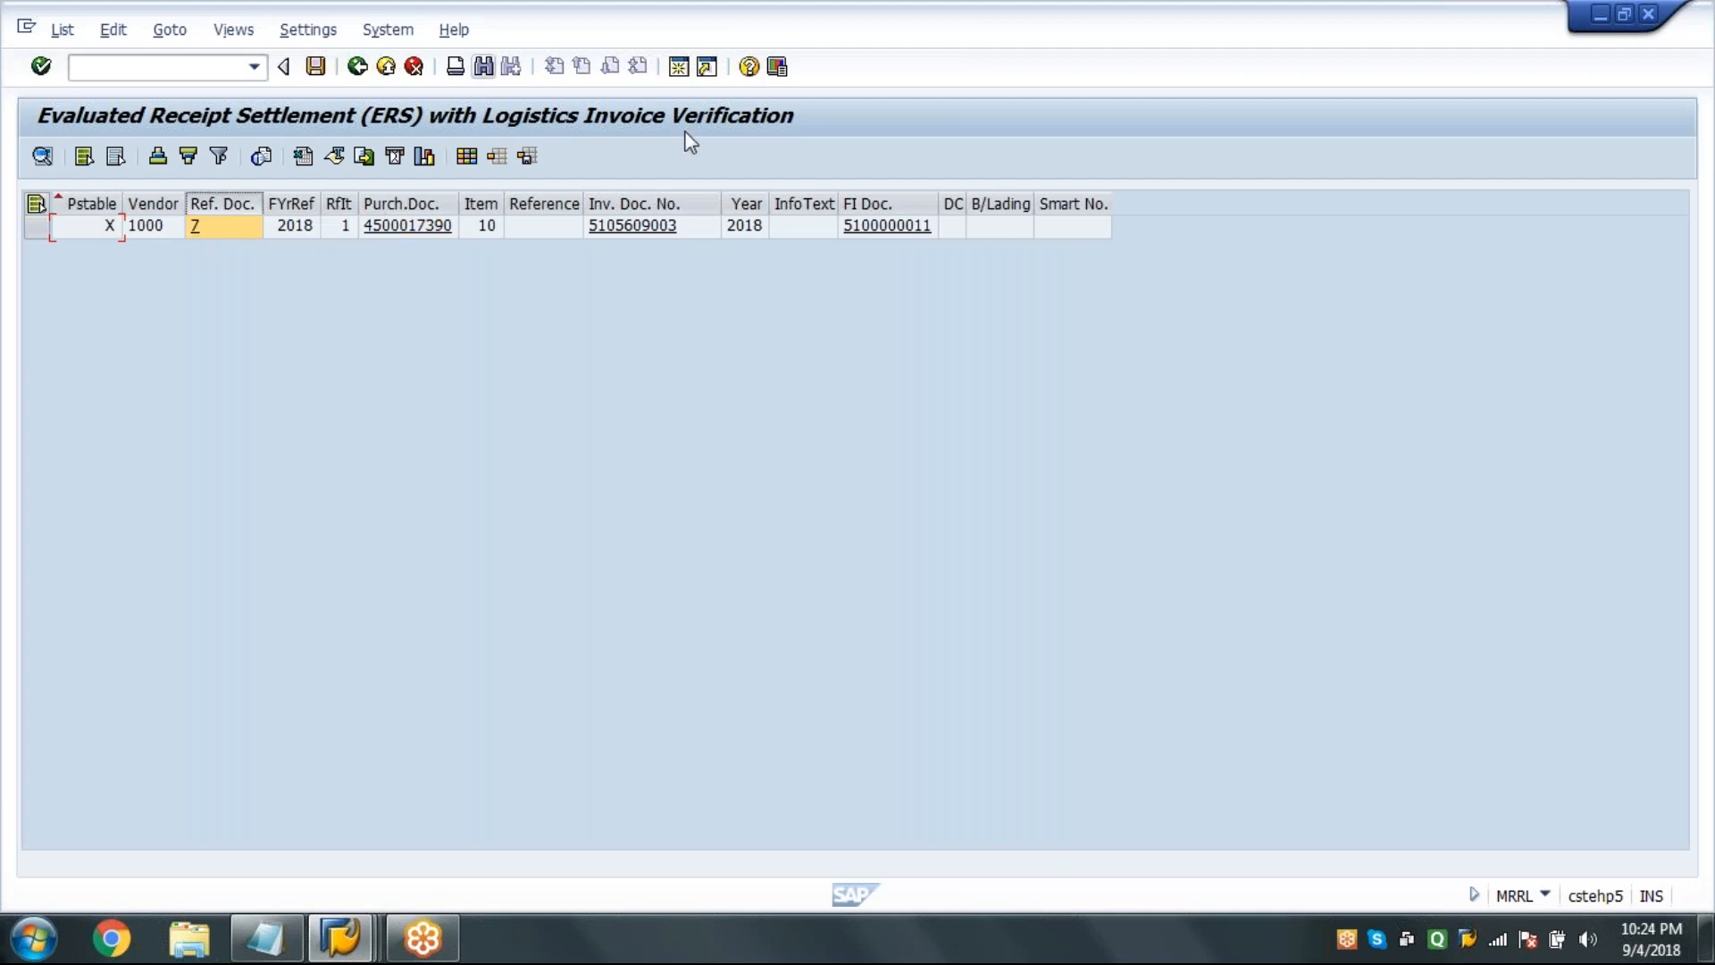
left_click(677, 214)
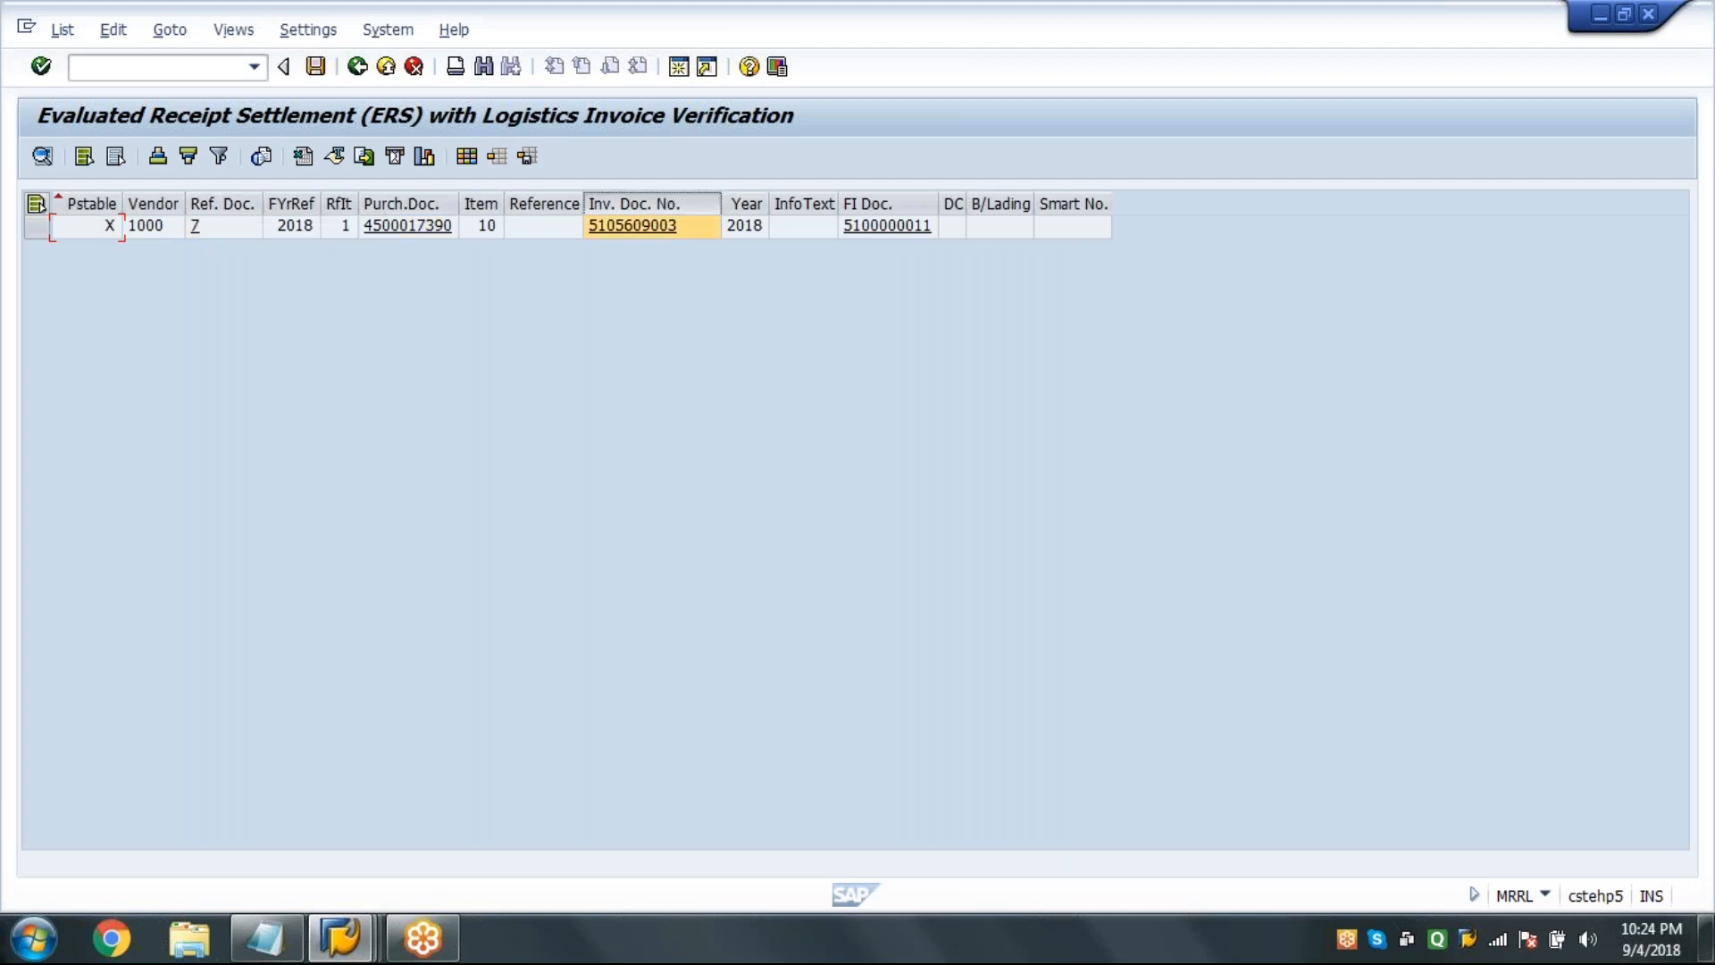
left_click(902, 231)
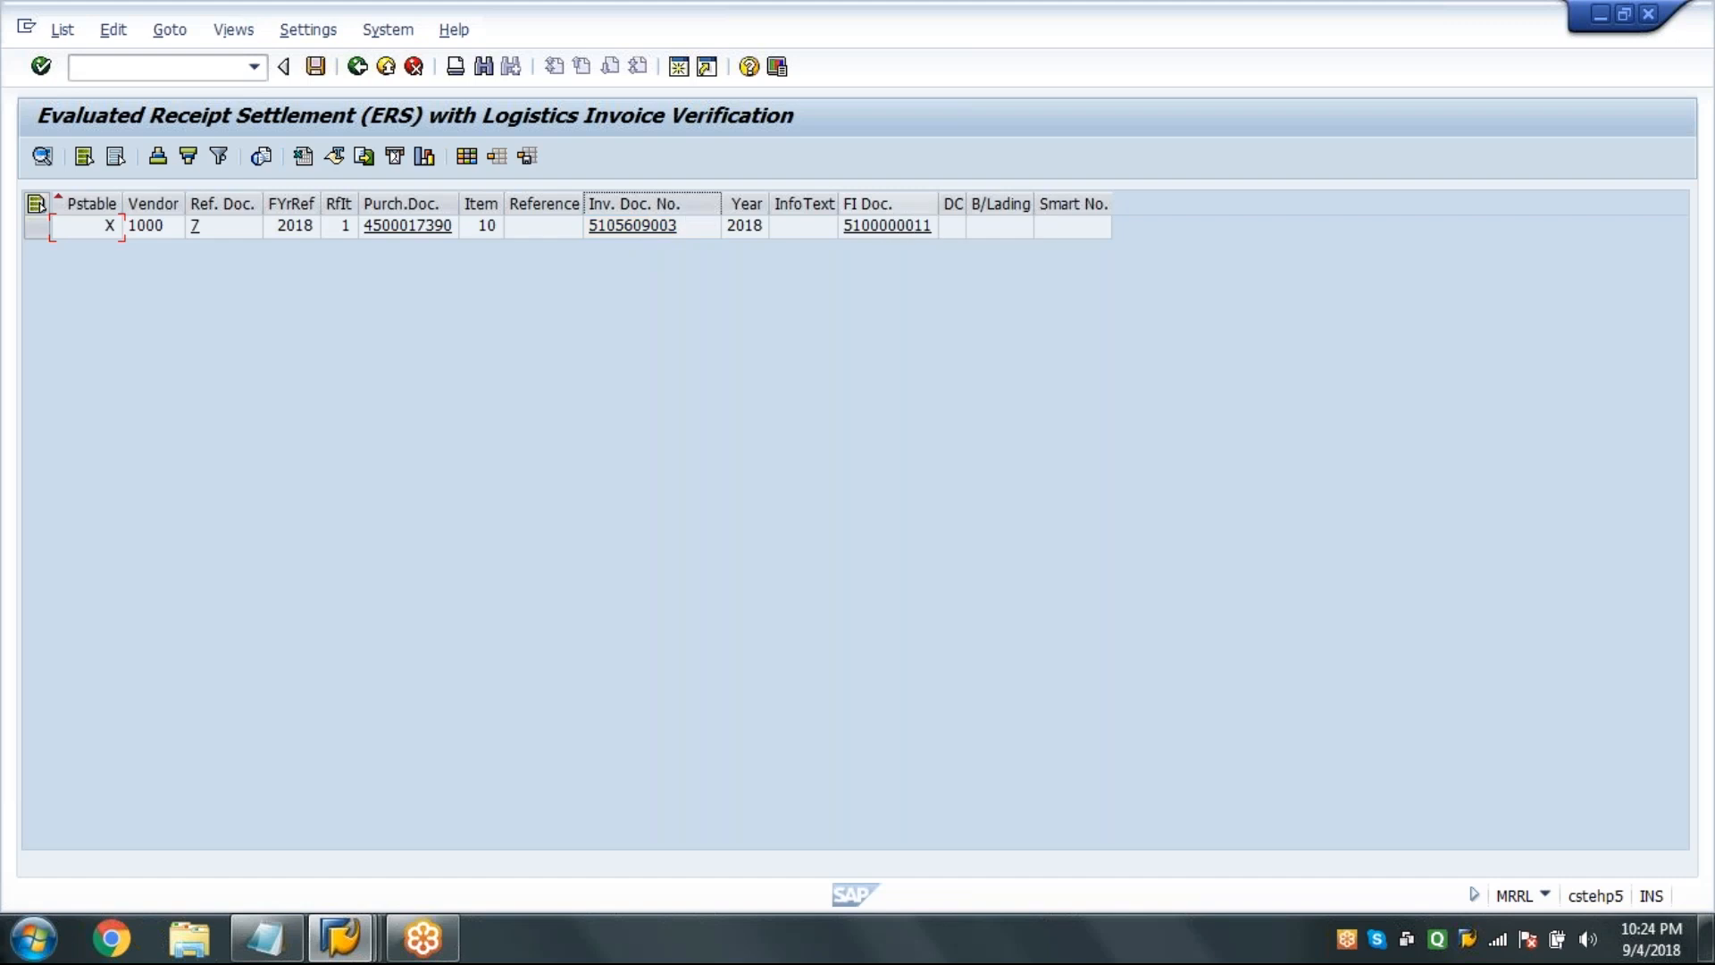
left_click(32, 212)
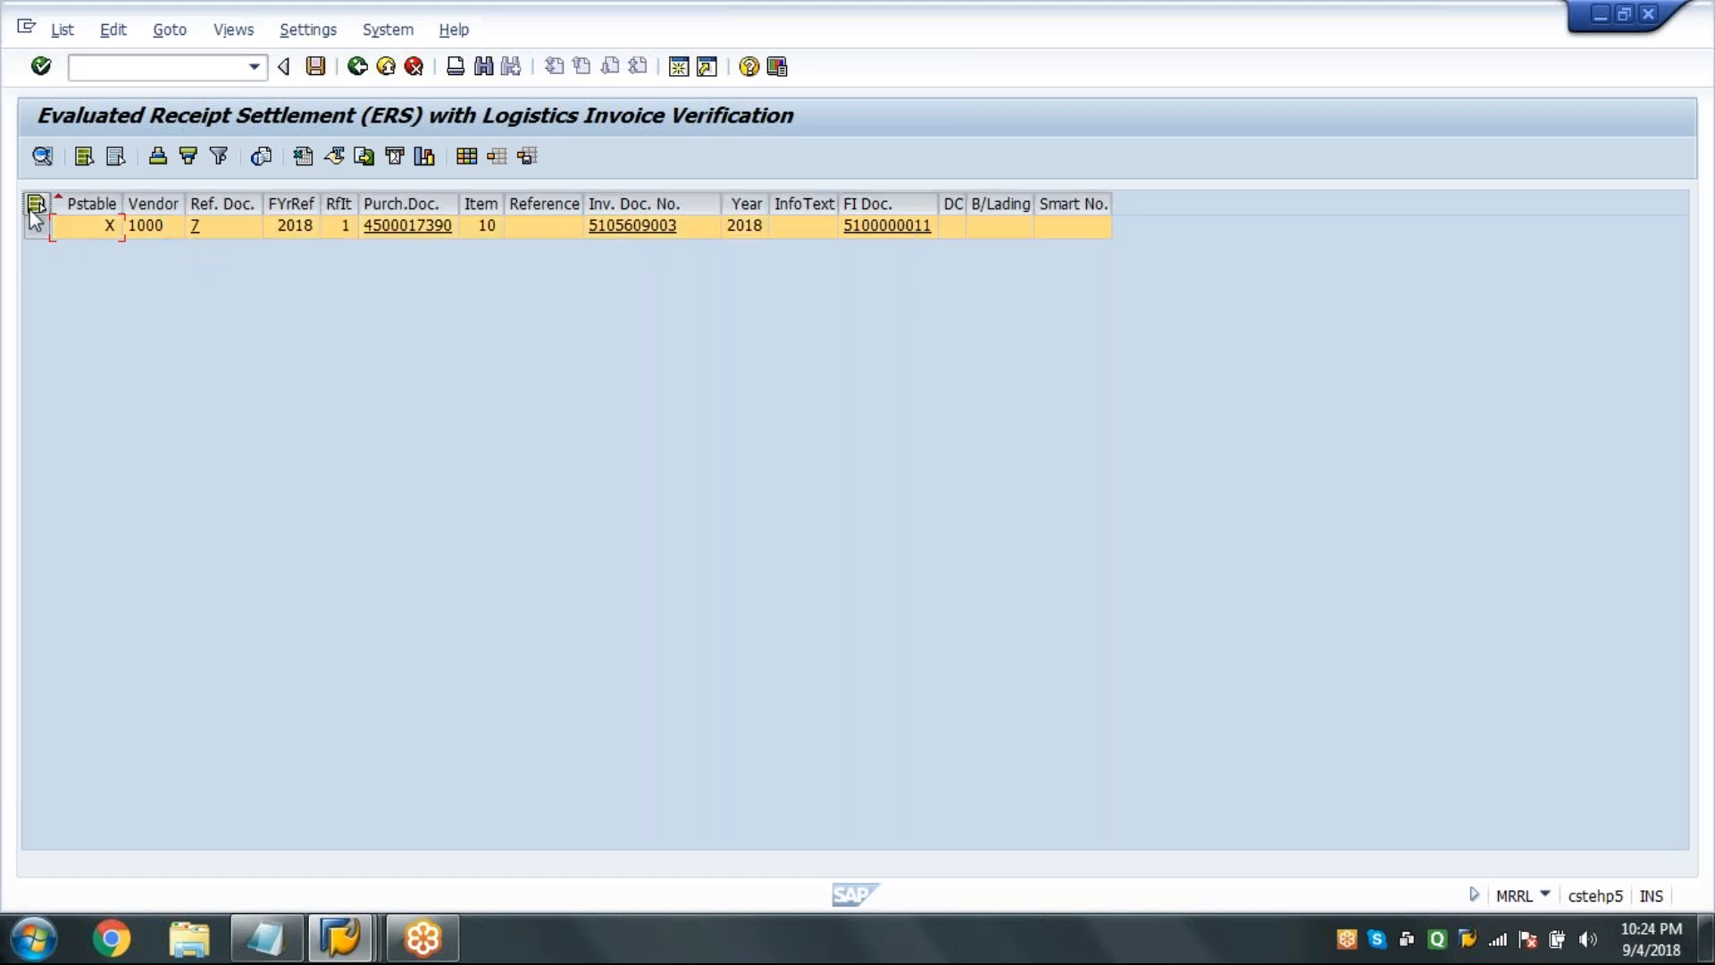
left_click(413, 205)
left_click(234, 206)
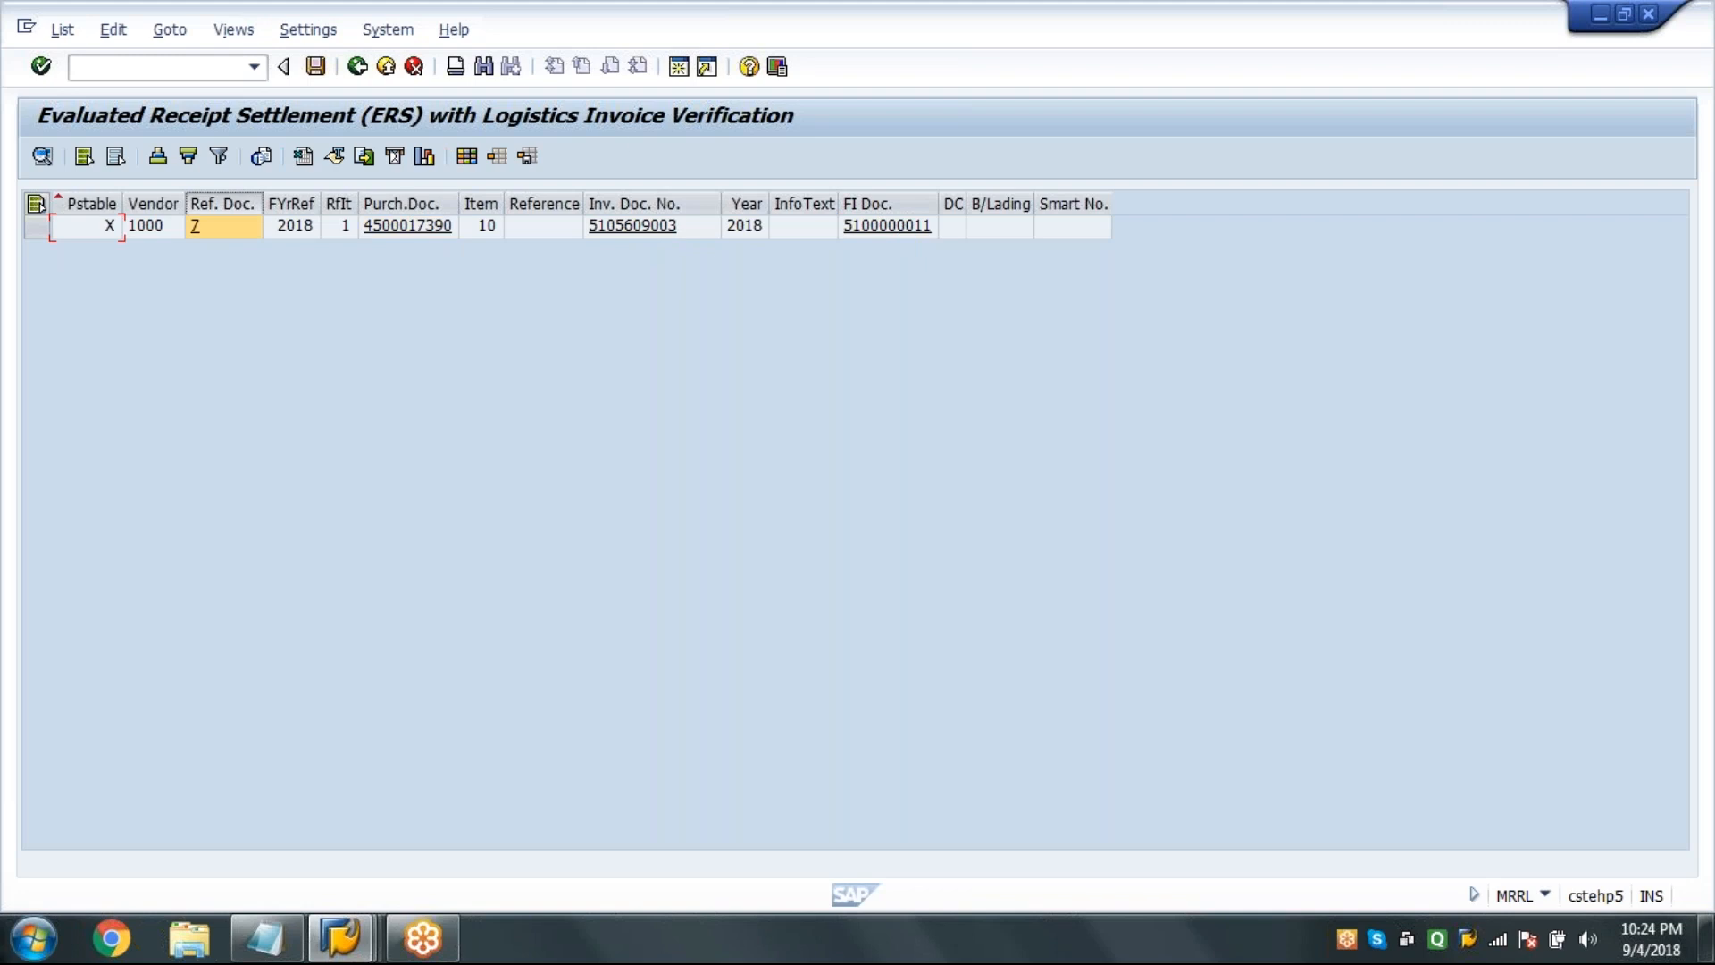
left_click(679, 204)
left_click(898, 203)
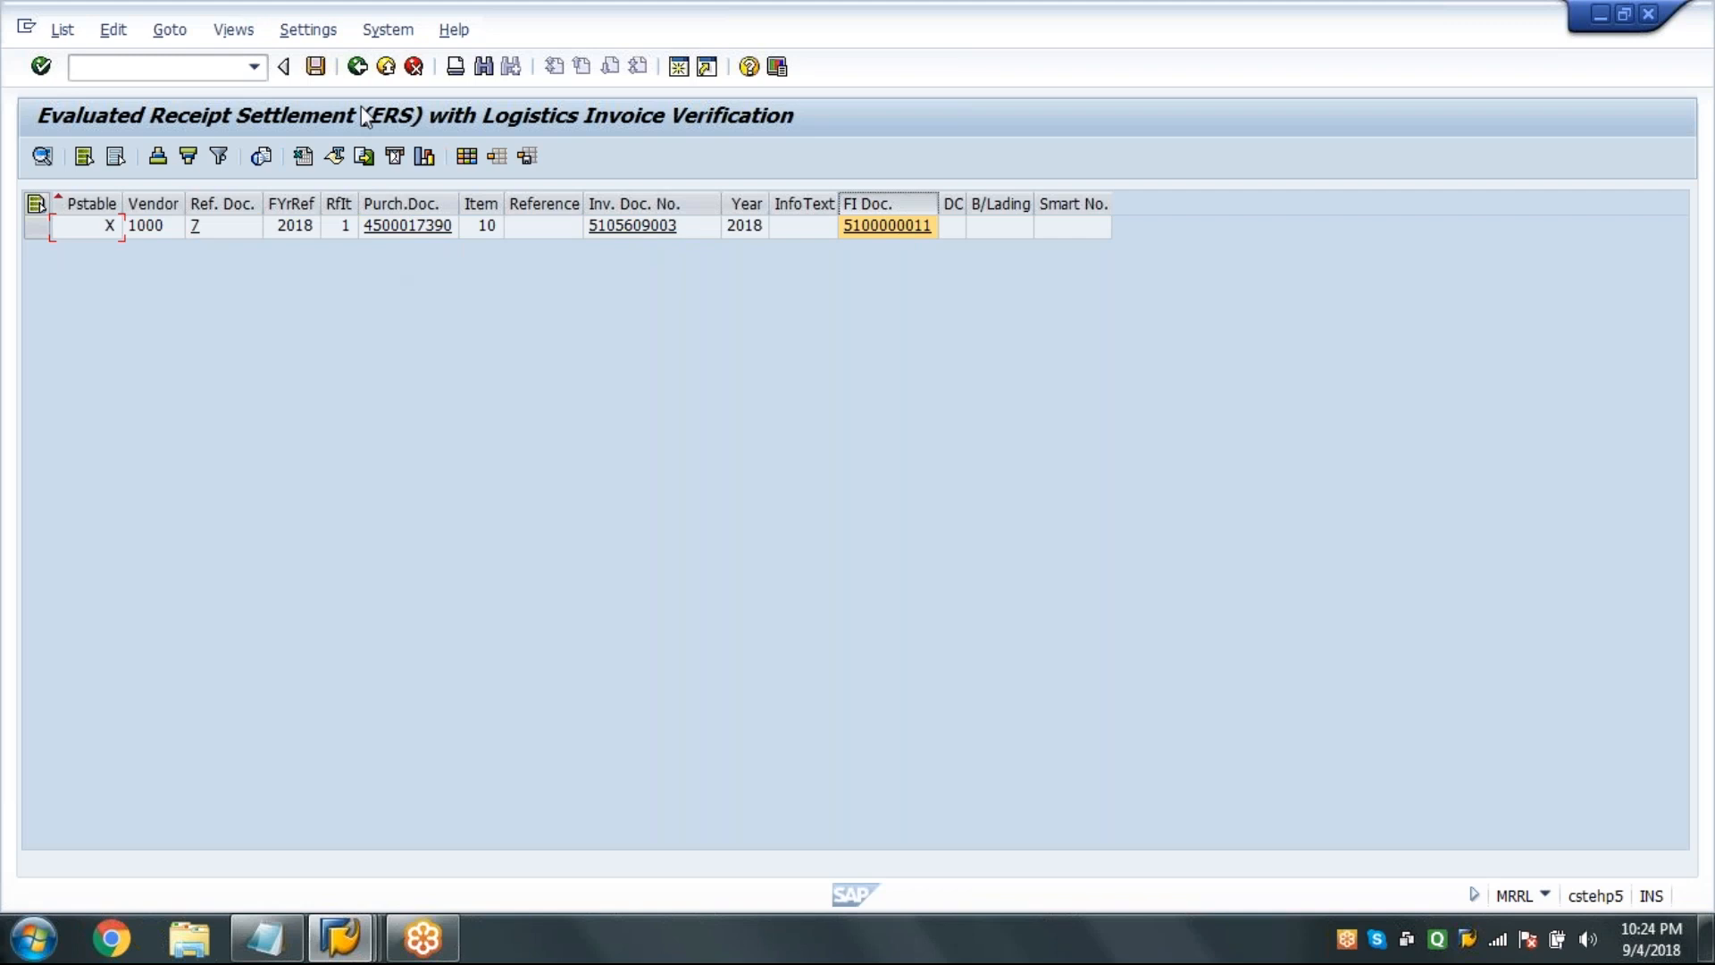
Open vendor 1000's purchasing data in XK02, clear AutoEvalGRSetmt Del. and AutoEvalGRSetmt Ret, and save the vendor.
left_click(357, 69)
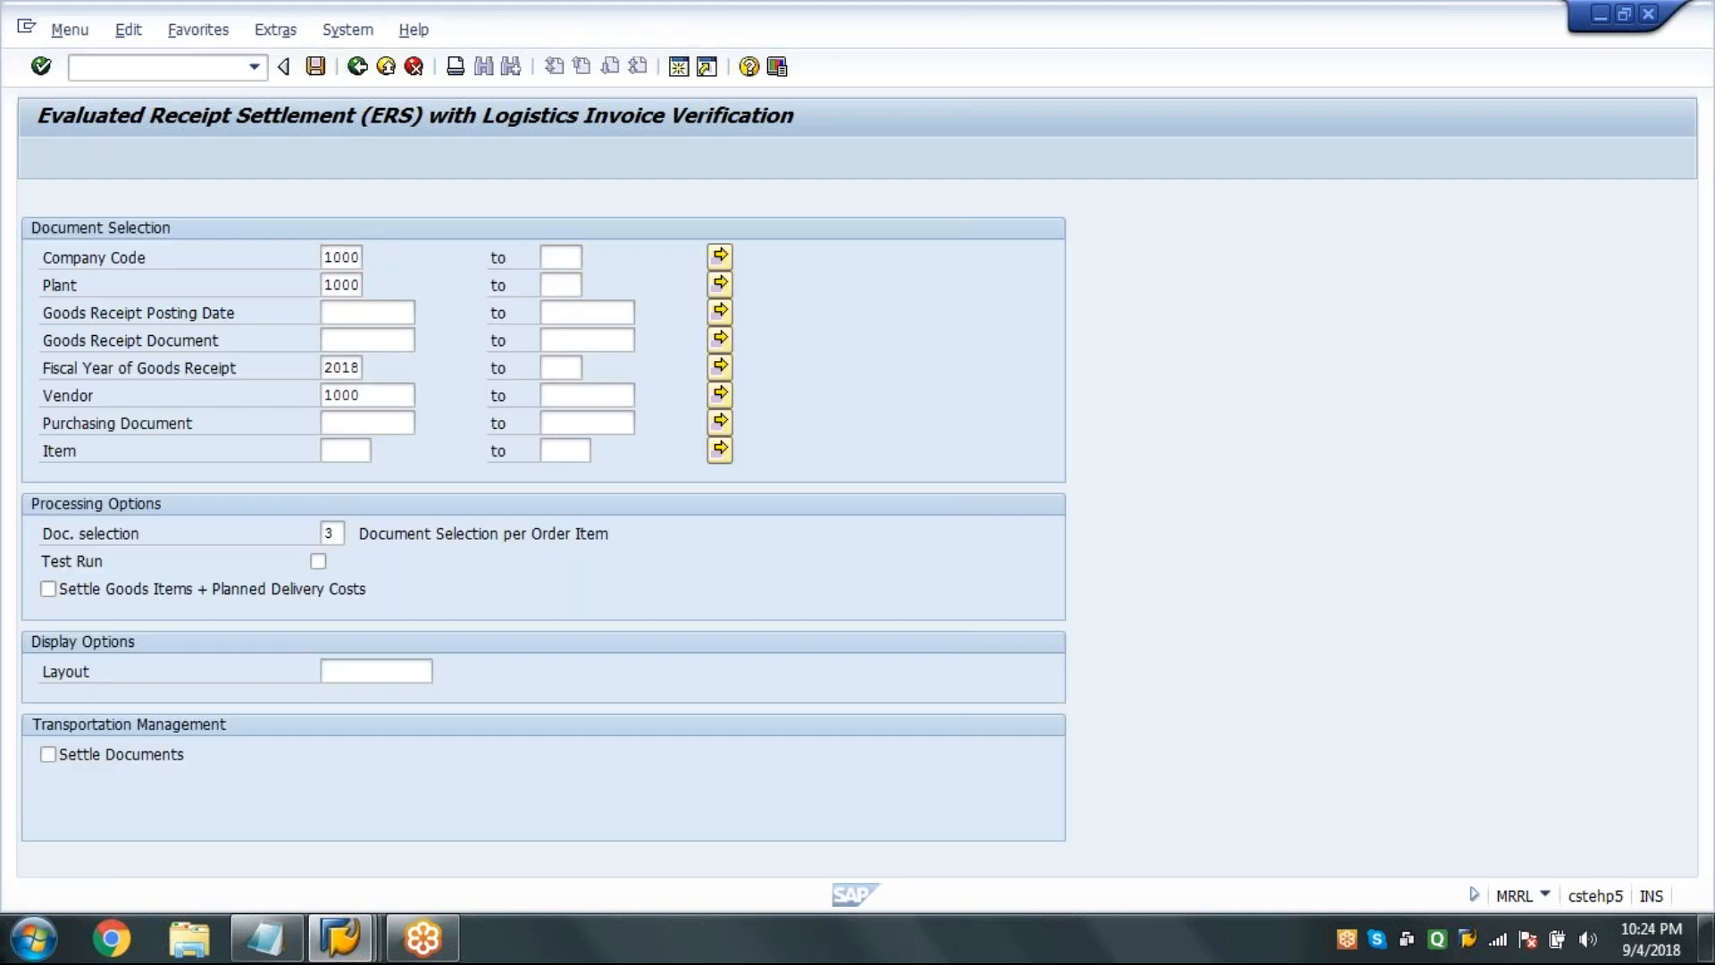
left_click(221, 69)
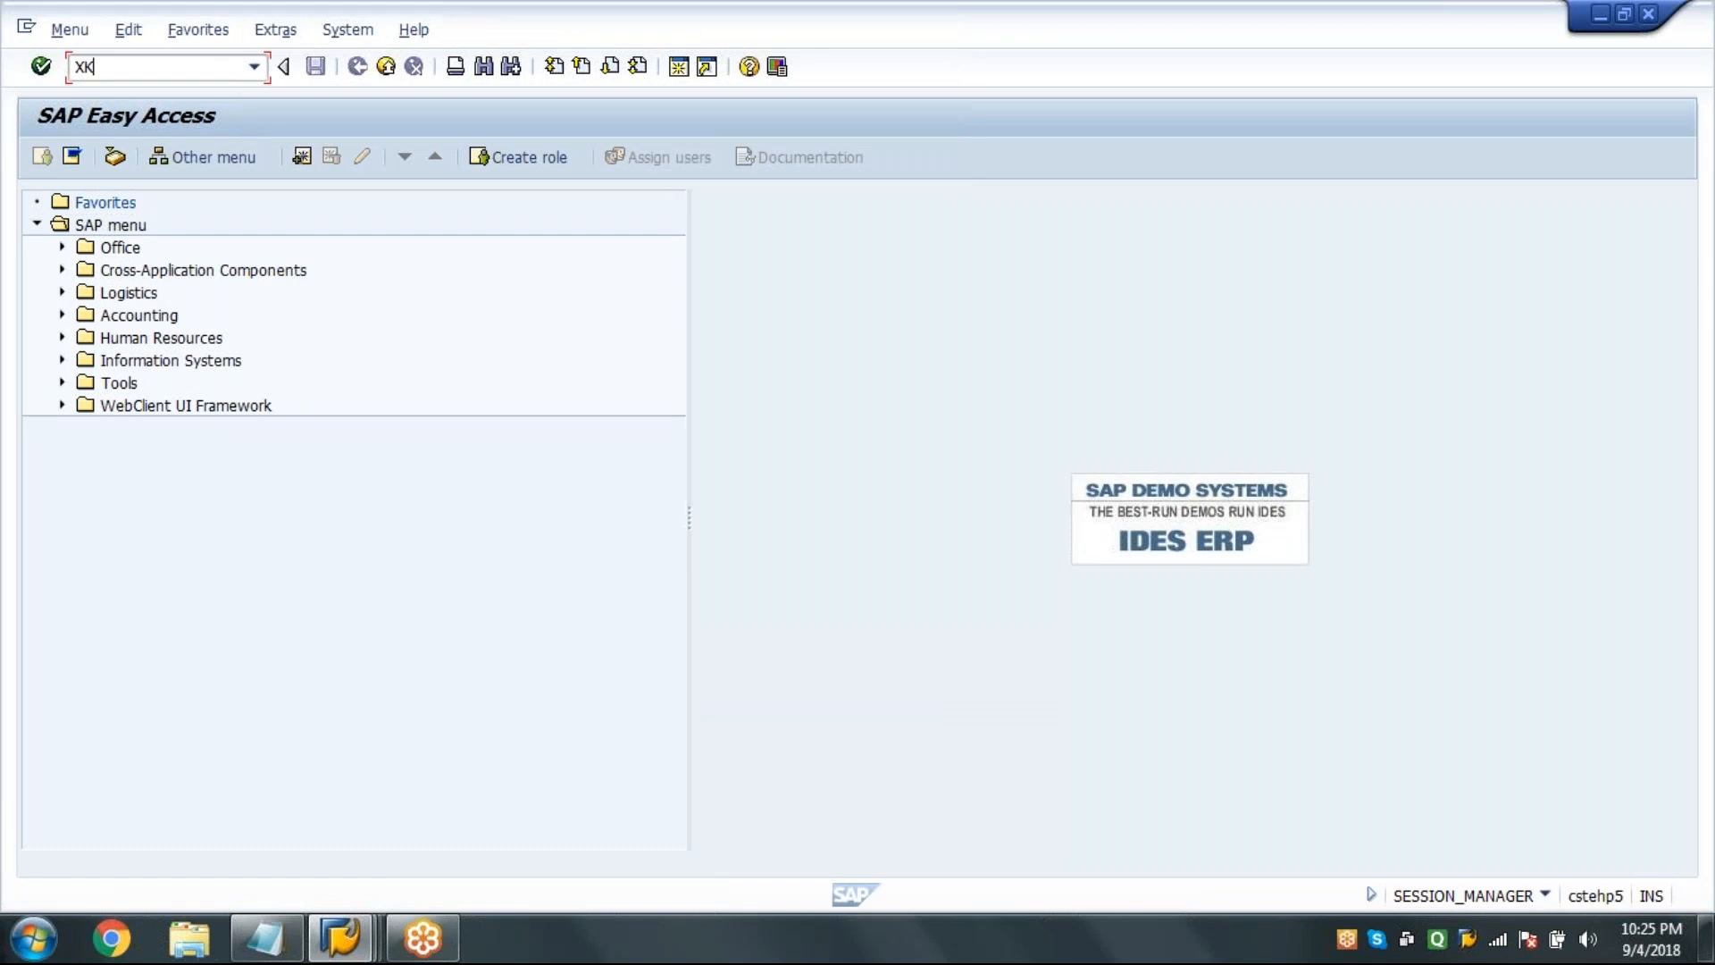
key("Return")
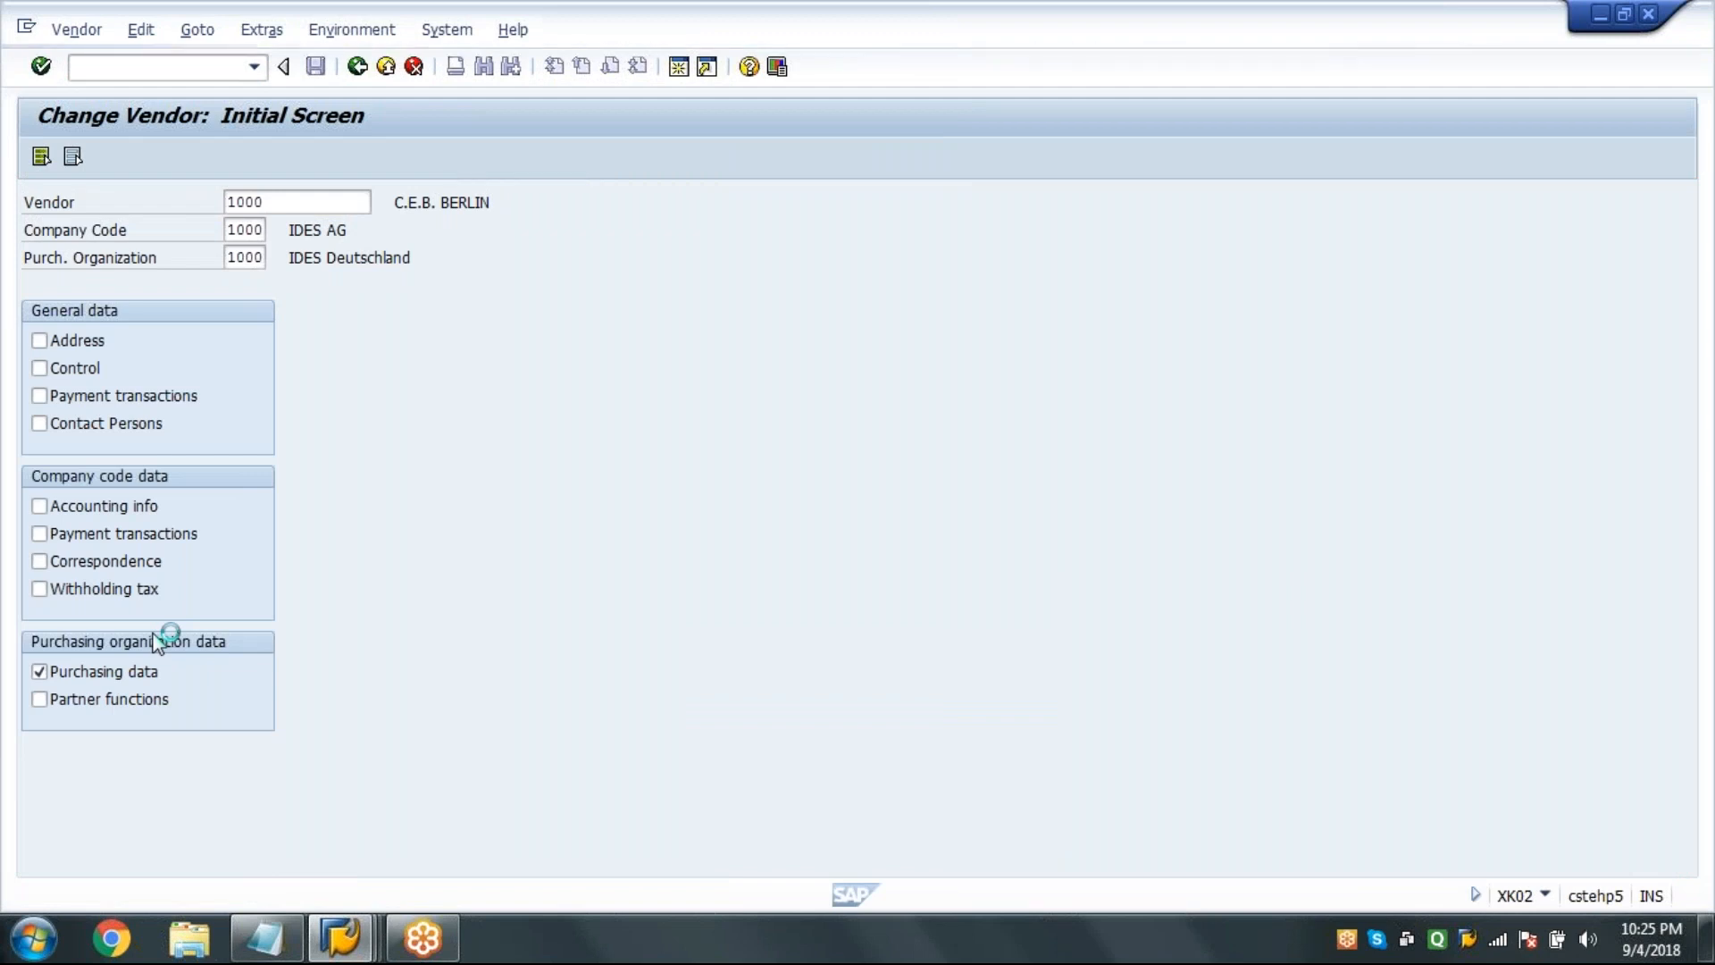
left_click(112, 725)
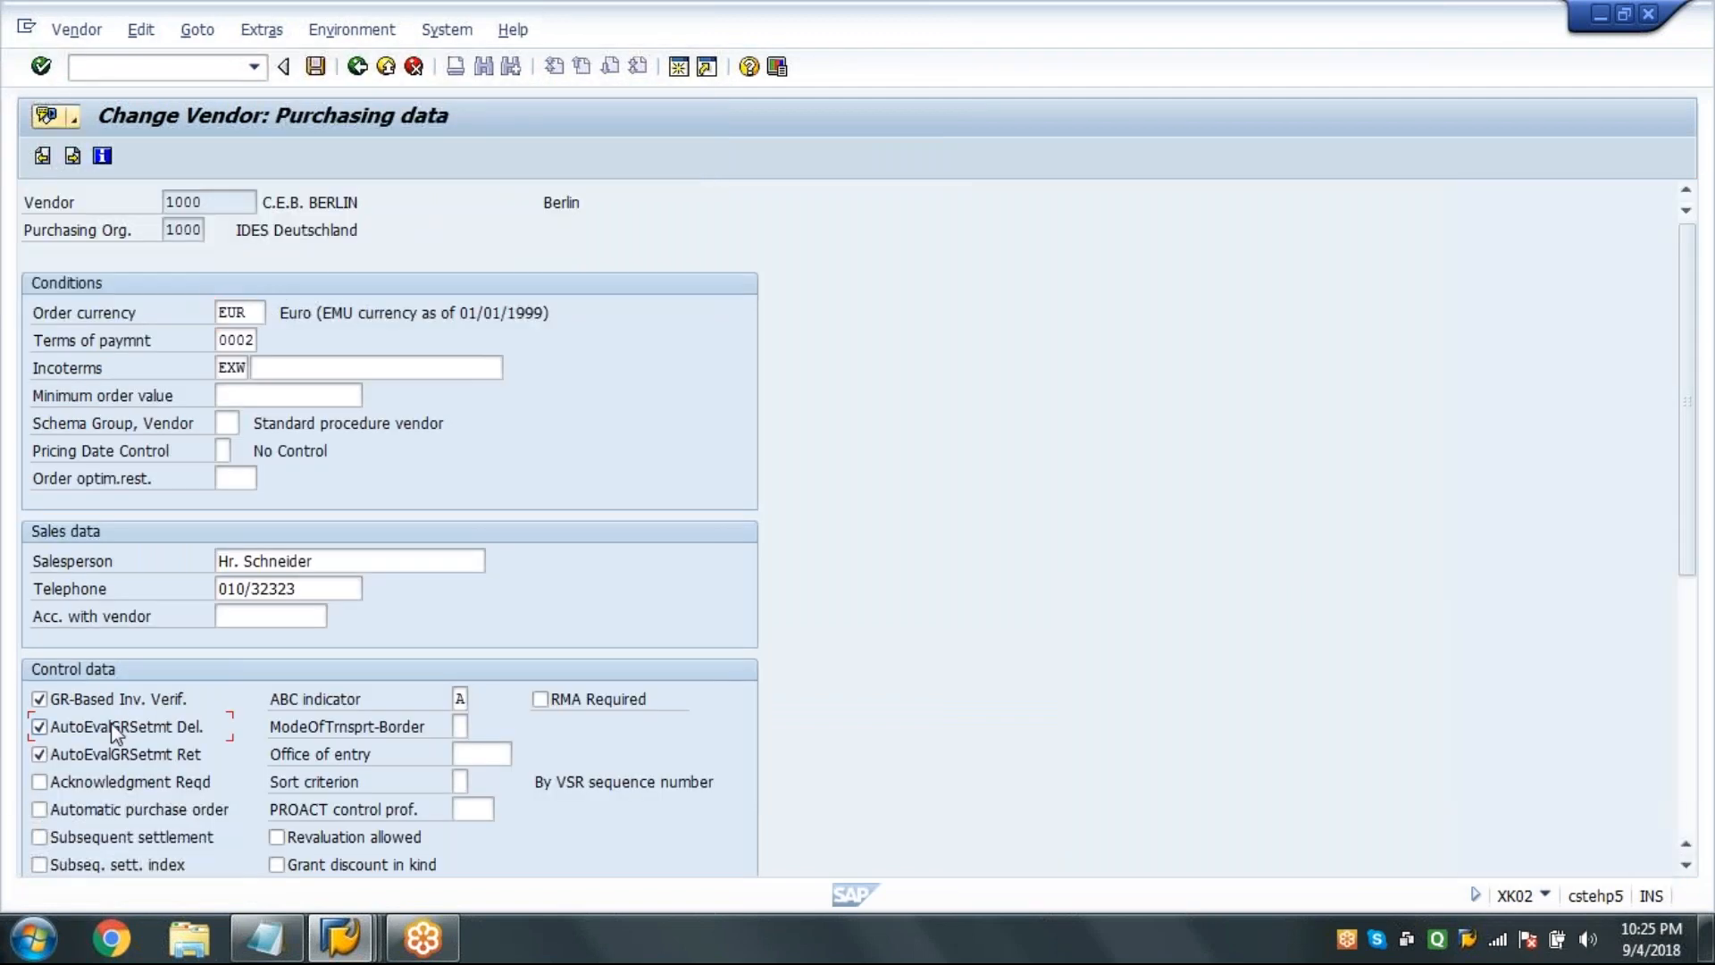
left_click(99, 754)
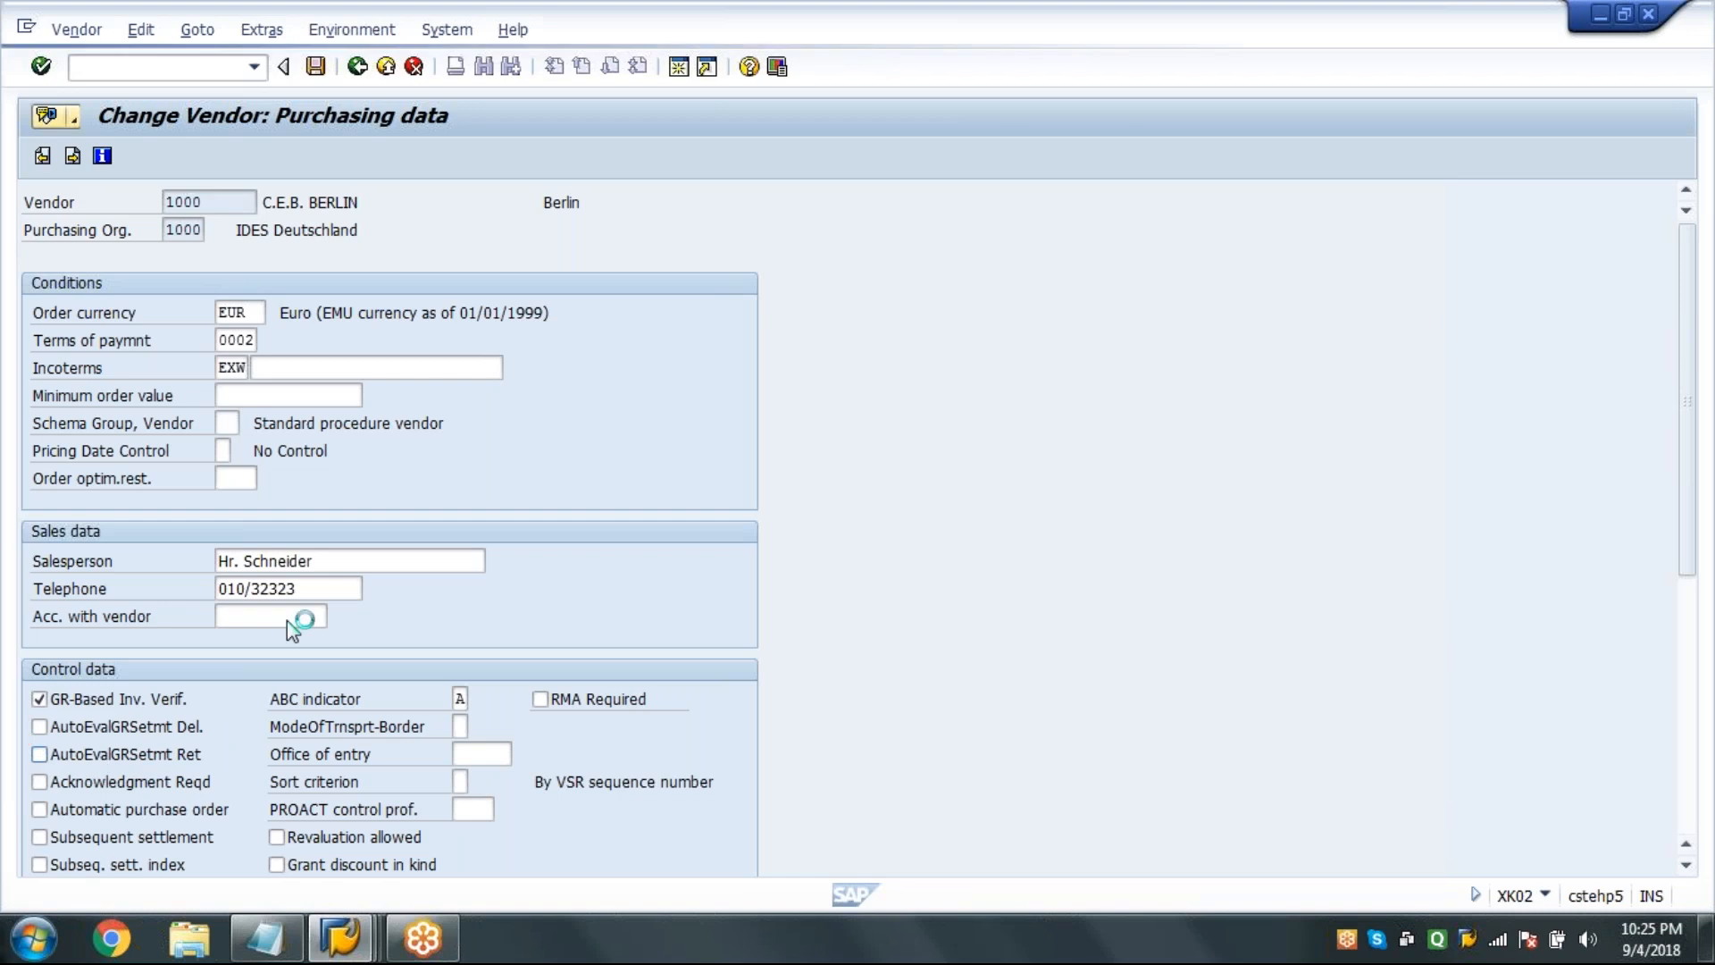
Switch to Notepad and add the line "Planned and UnPlanned Delivery Cost - MIRO" below the ERS entry.
left_click(263, 945)
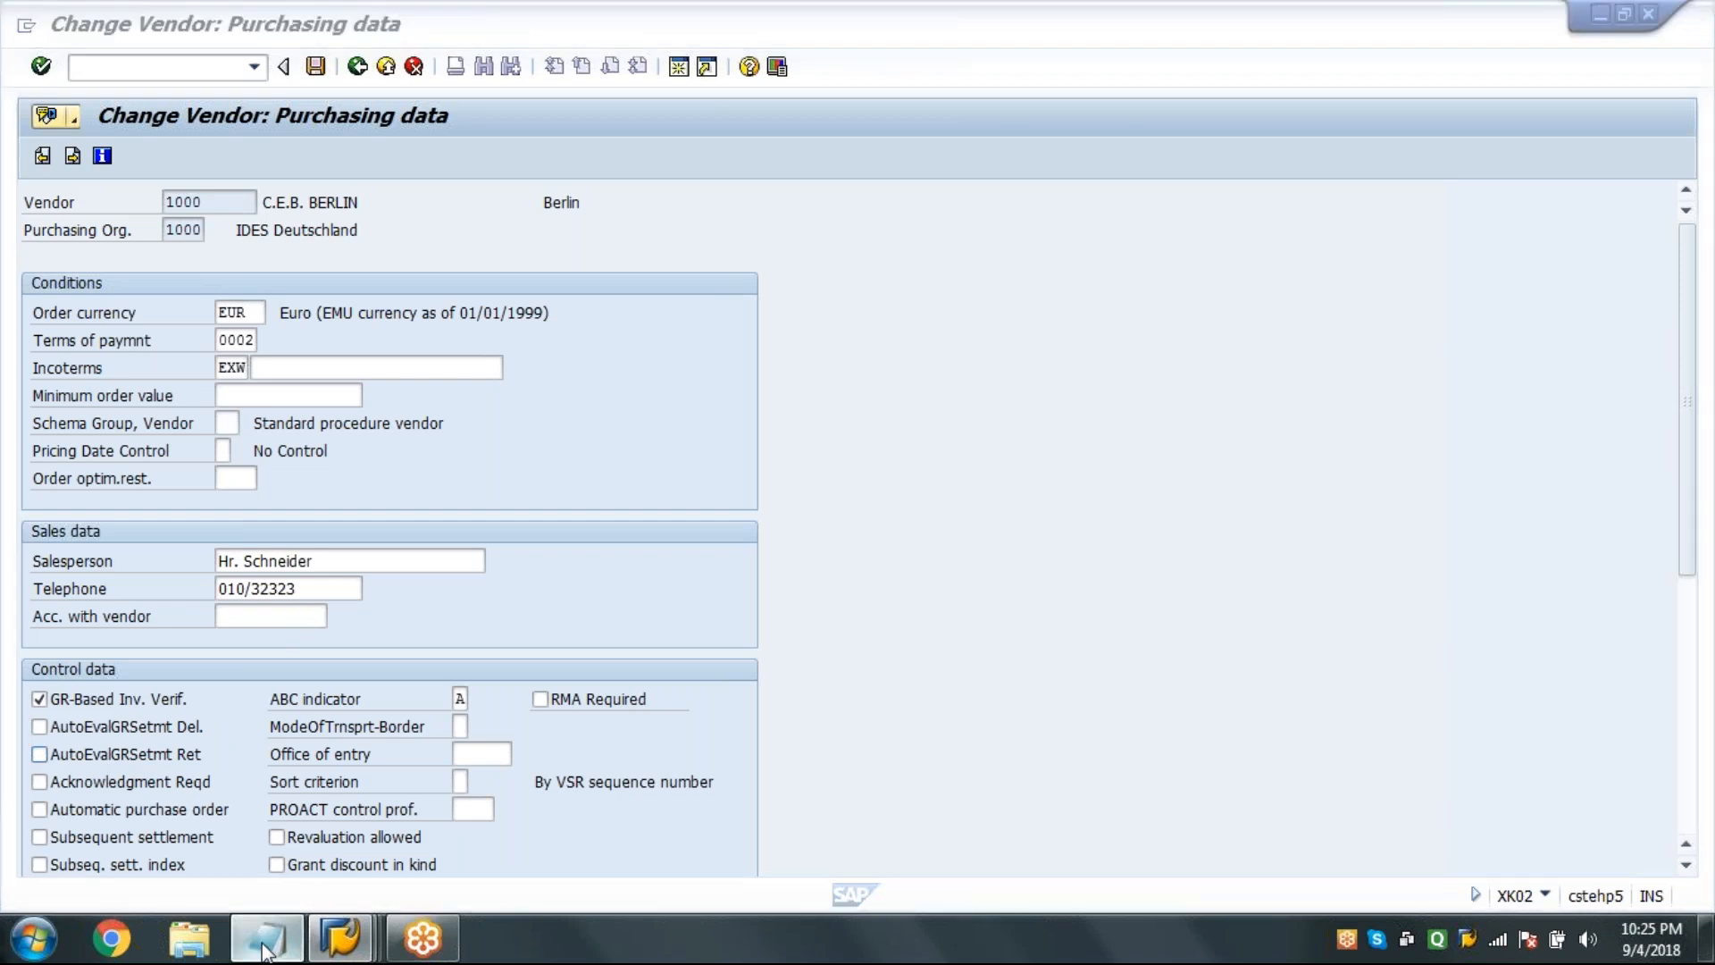
key("Return")
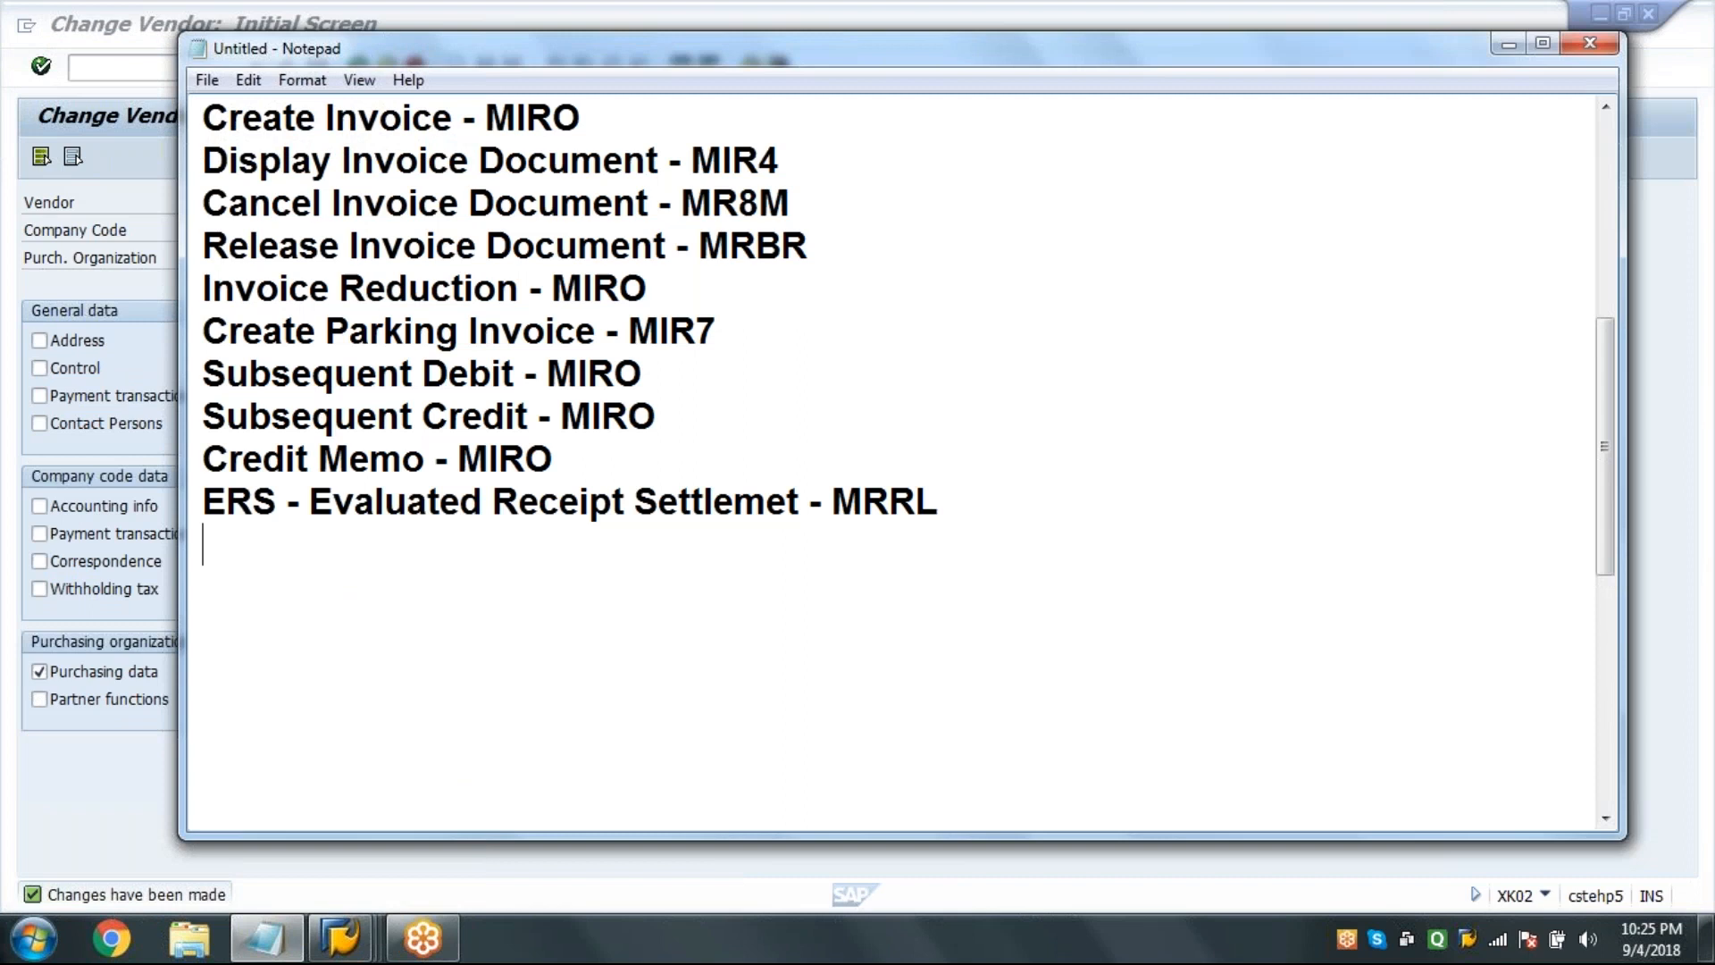
type("Planned and U")
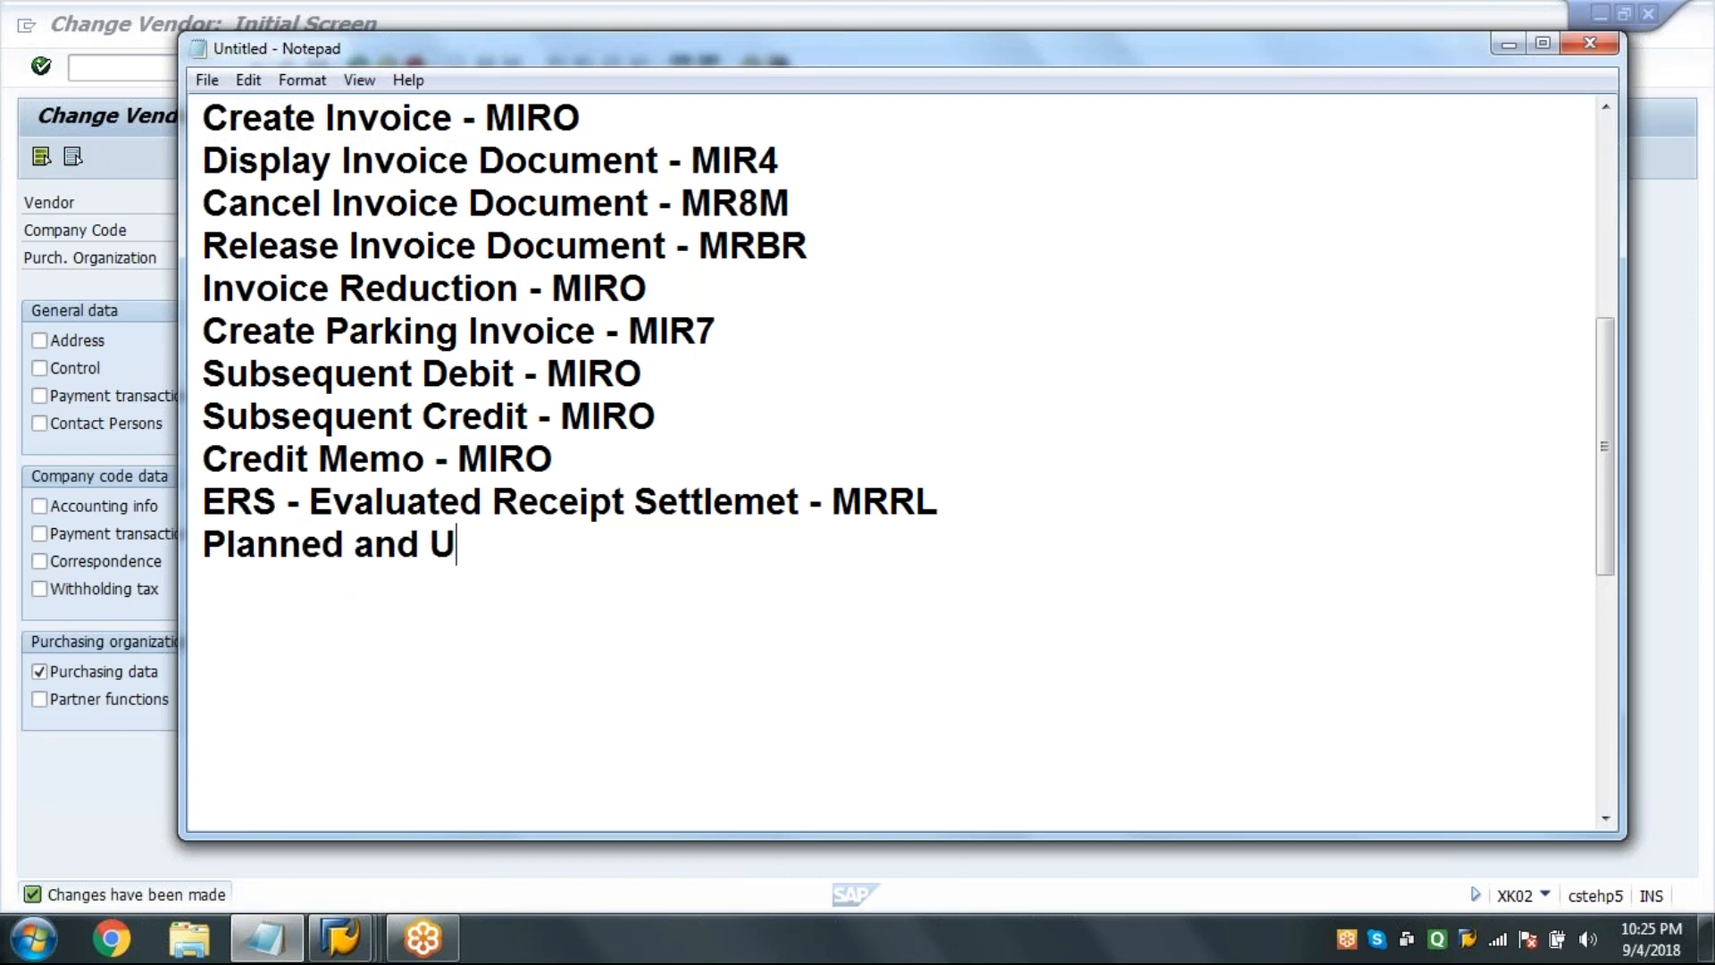
type("nPlanned Delivwer")
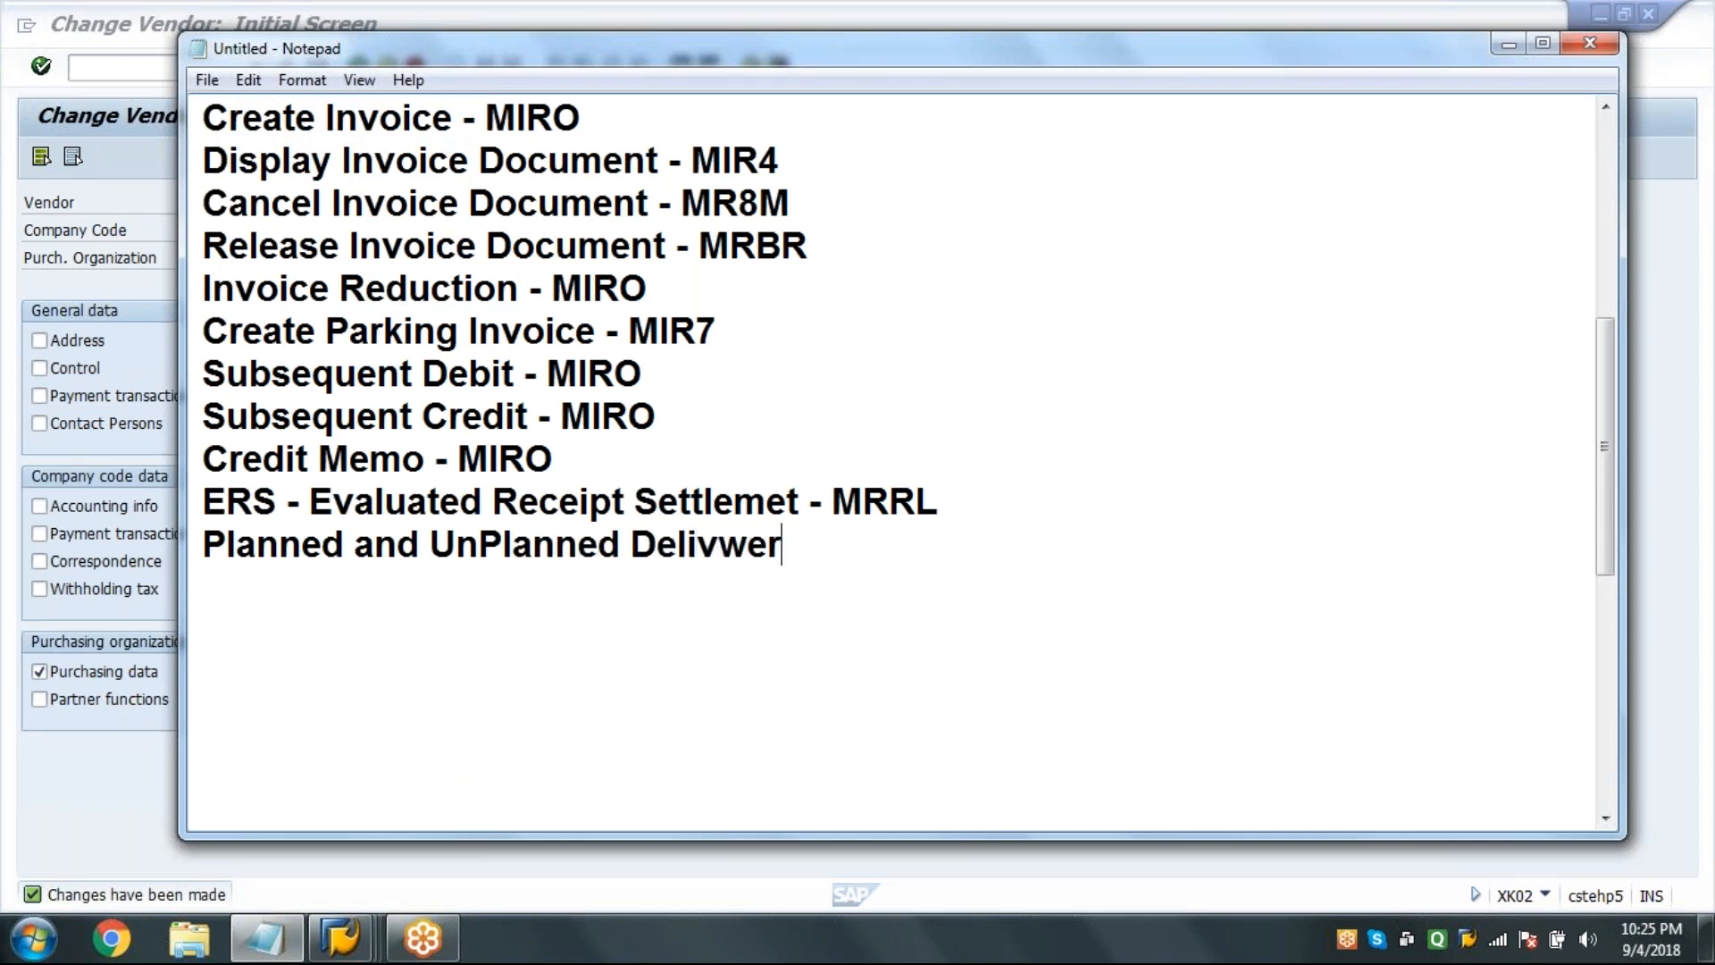
key("BackSpace")
key("BackSpace")
key("BackSpace")
type("ery Cost - MIRO")
key("Return")
key("Return")
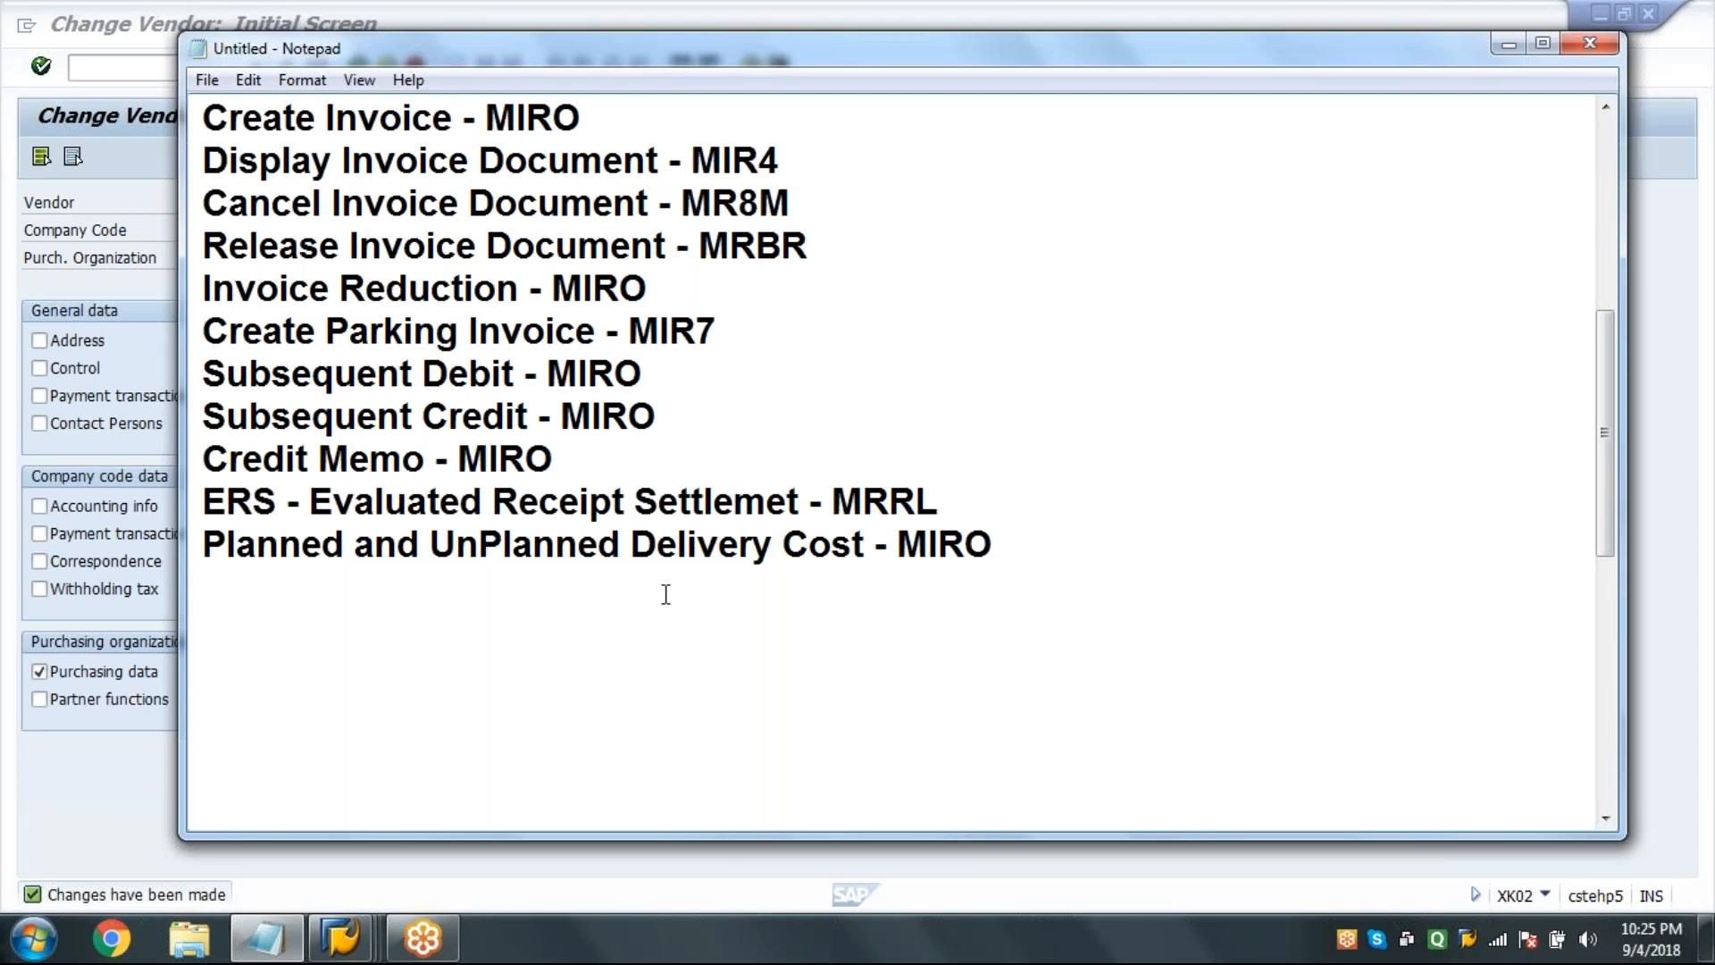
Return to SAP, start the purchase order transaction ME21N, and enter vendor 1001.
left_click(148, 786)
left_click(204, 76)
type("/NME21N")
key("Return")
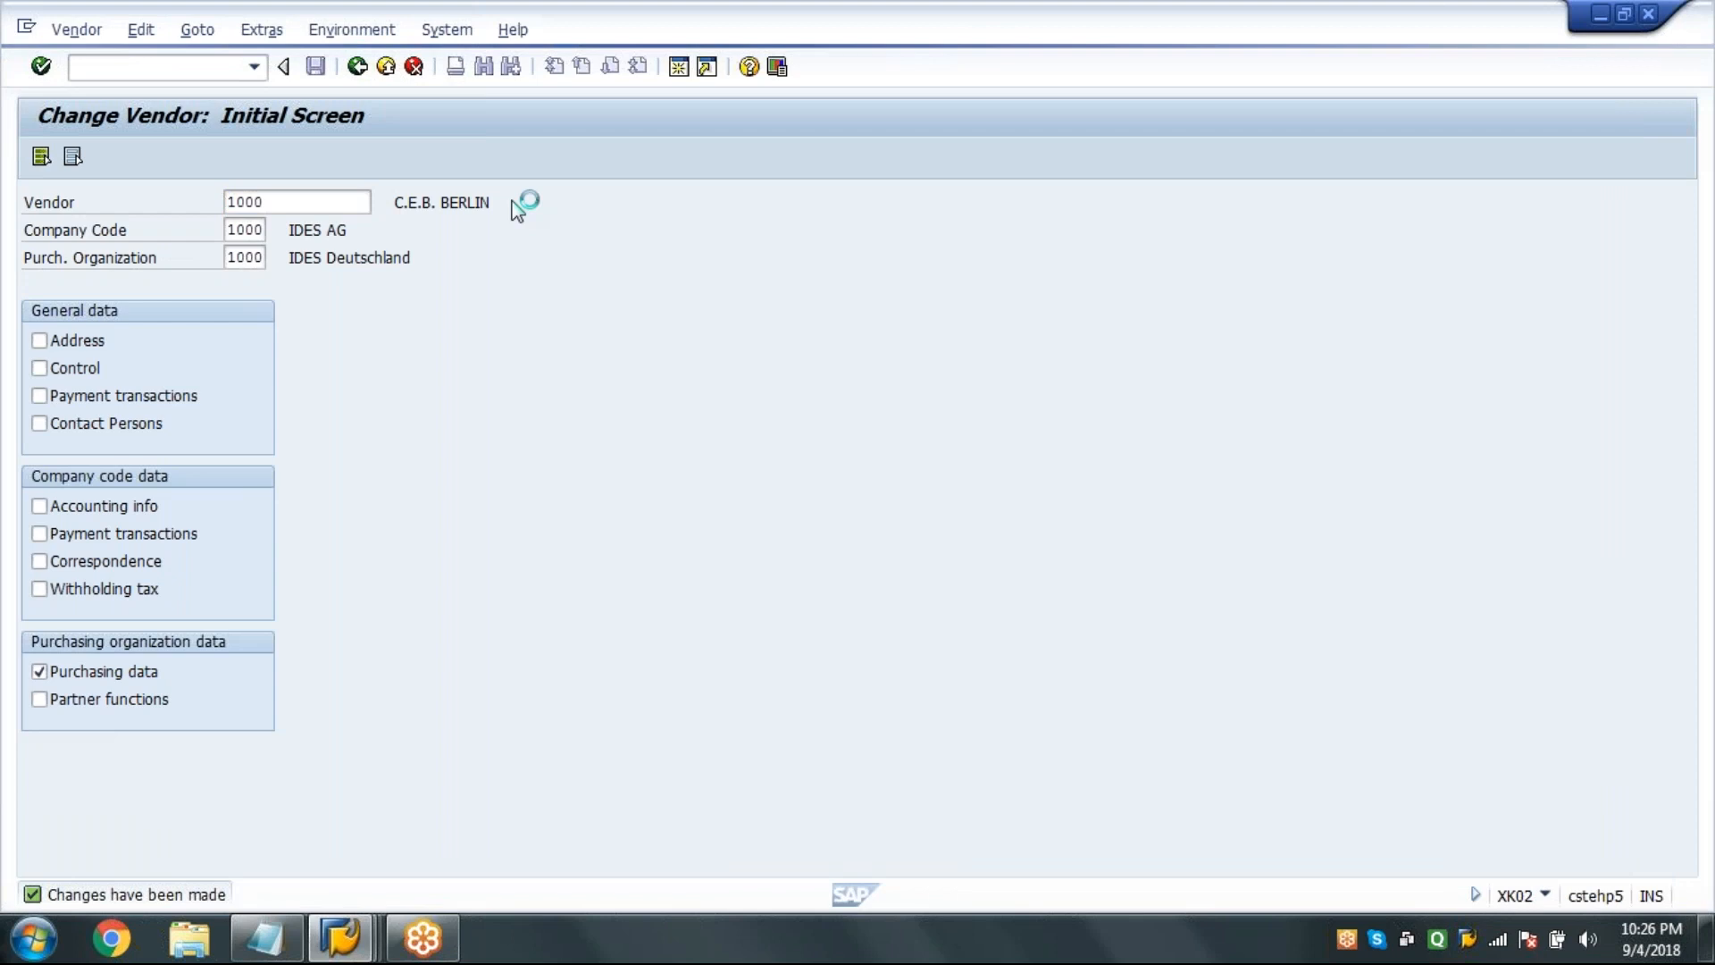
type("1001")
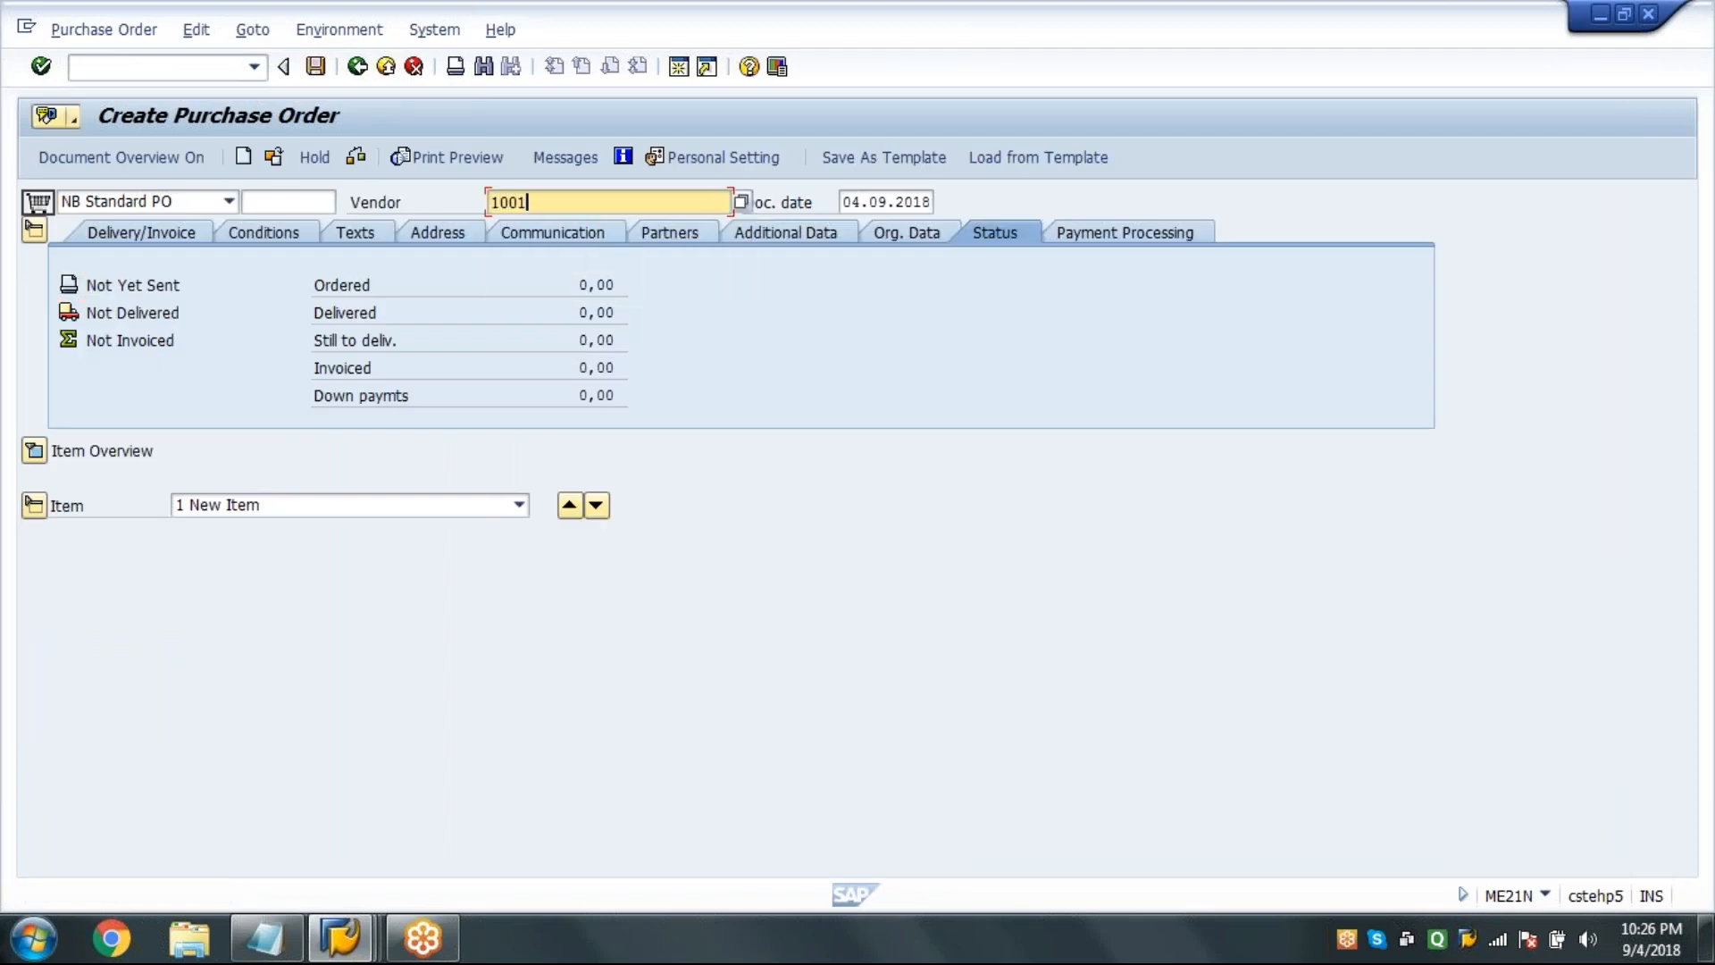
key("Return")
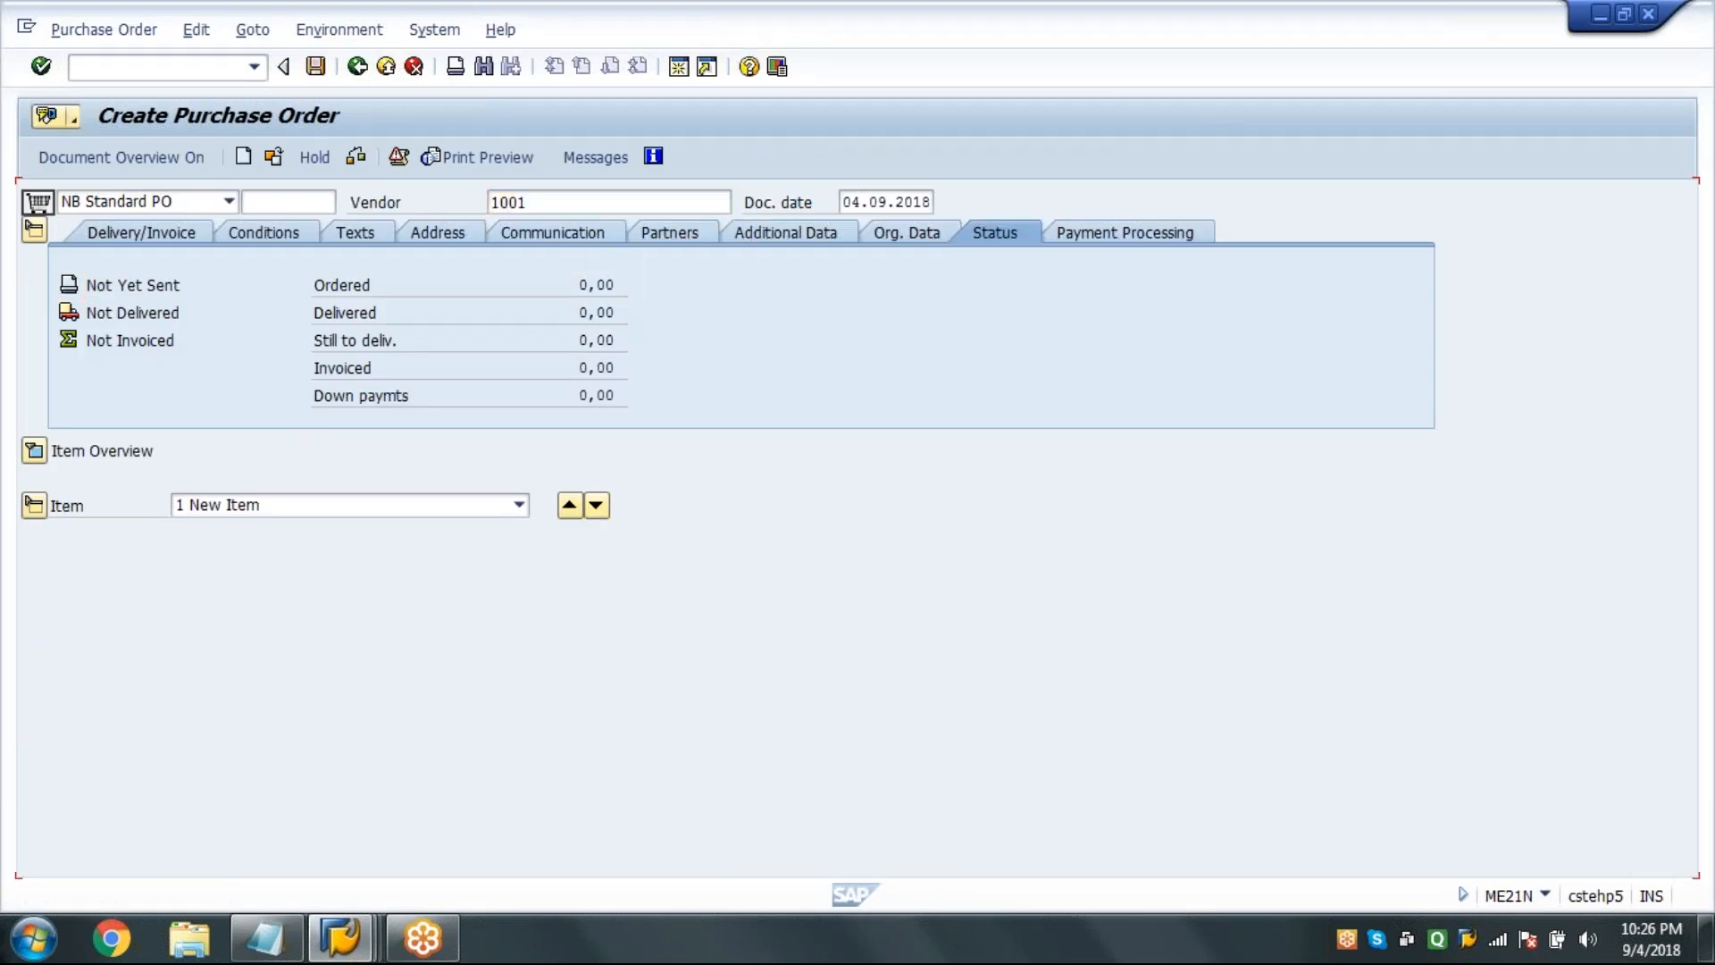
Set the order's purchasing organization to 1000, purchasing group to 001 and company code to 1000.
type("1000")
key("Tab")
type("001")
key("Tab")
type("1000")
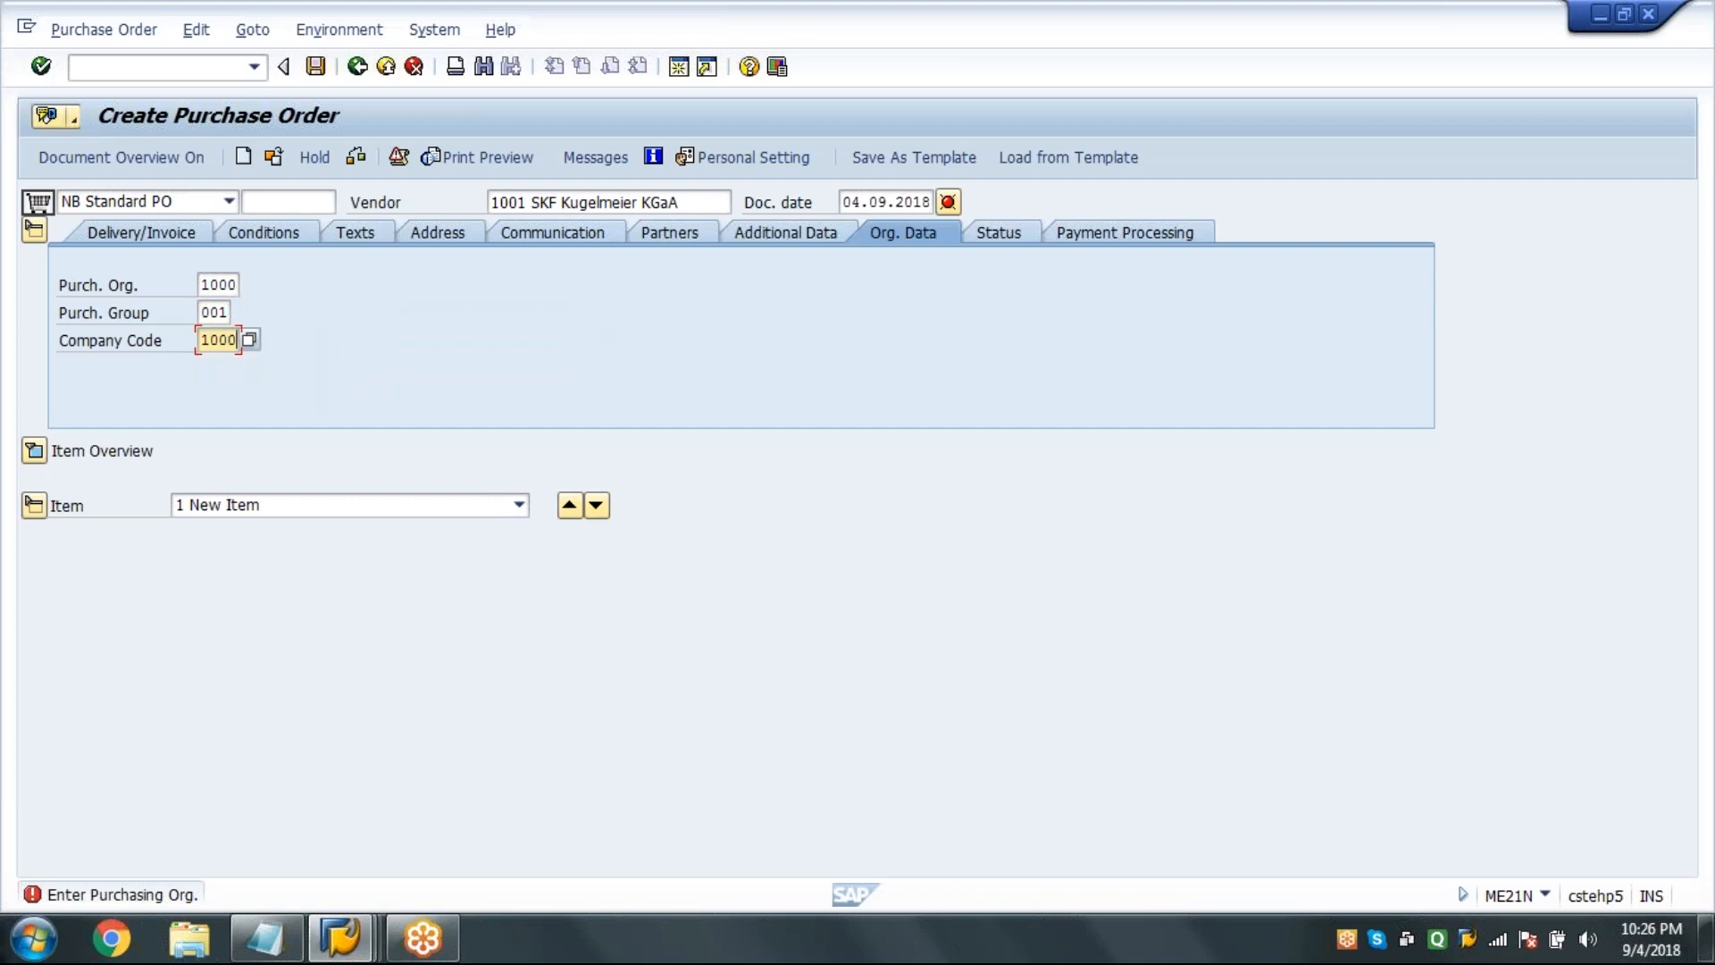
key("Return")
Enter an order item for material 100-100 with quantity 10, net price 100, plant 1000 and storage location 0001.
left_click(249, 477)
type("100-100")
key("Tab")
key("Tab")
type("10")
key("Tab")
key("Tab")
key("Tab")
type("100")
key("Tab")
key("Tab")
key("Tab")
key("Tab")
type("100")
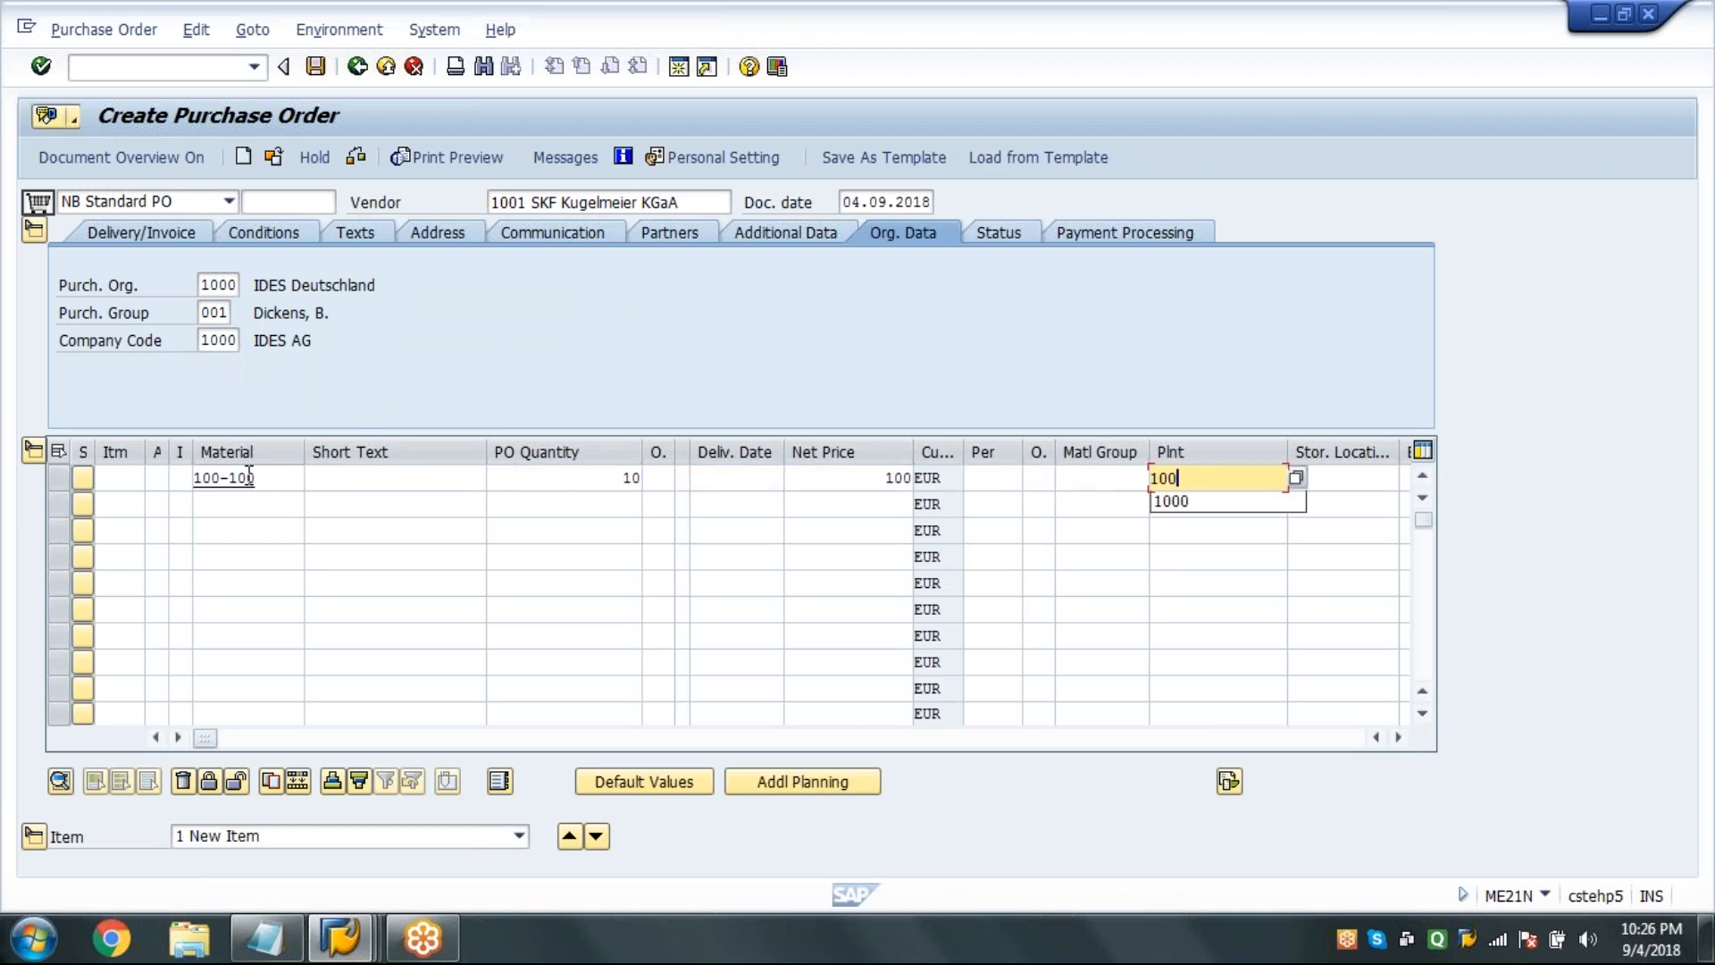
type("0")
key("Tab")
type("0001")
key("Return")
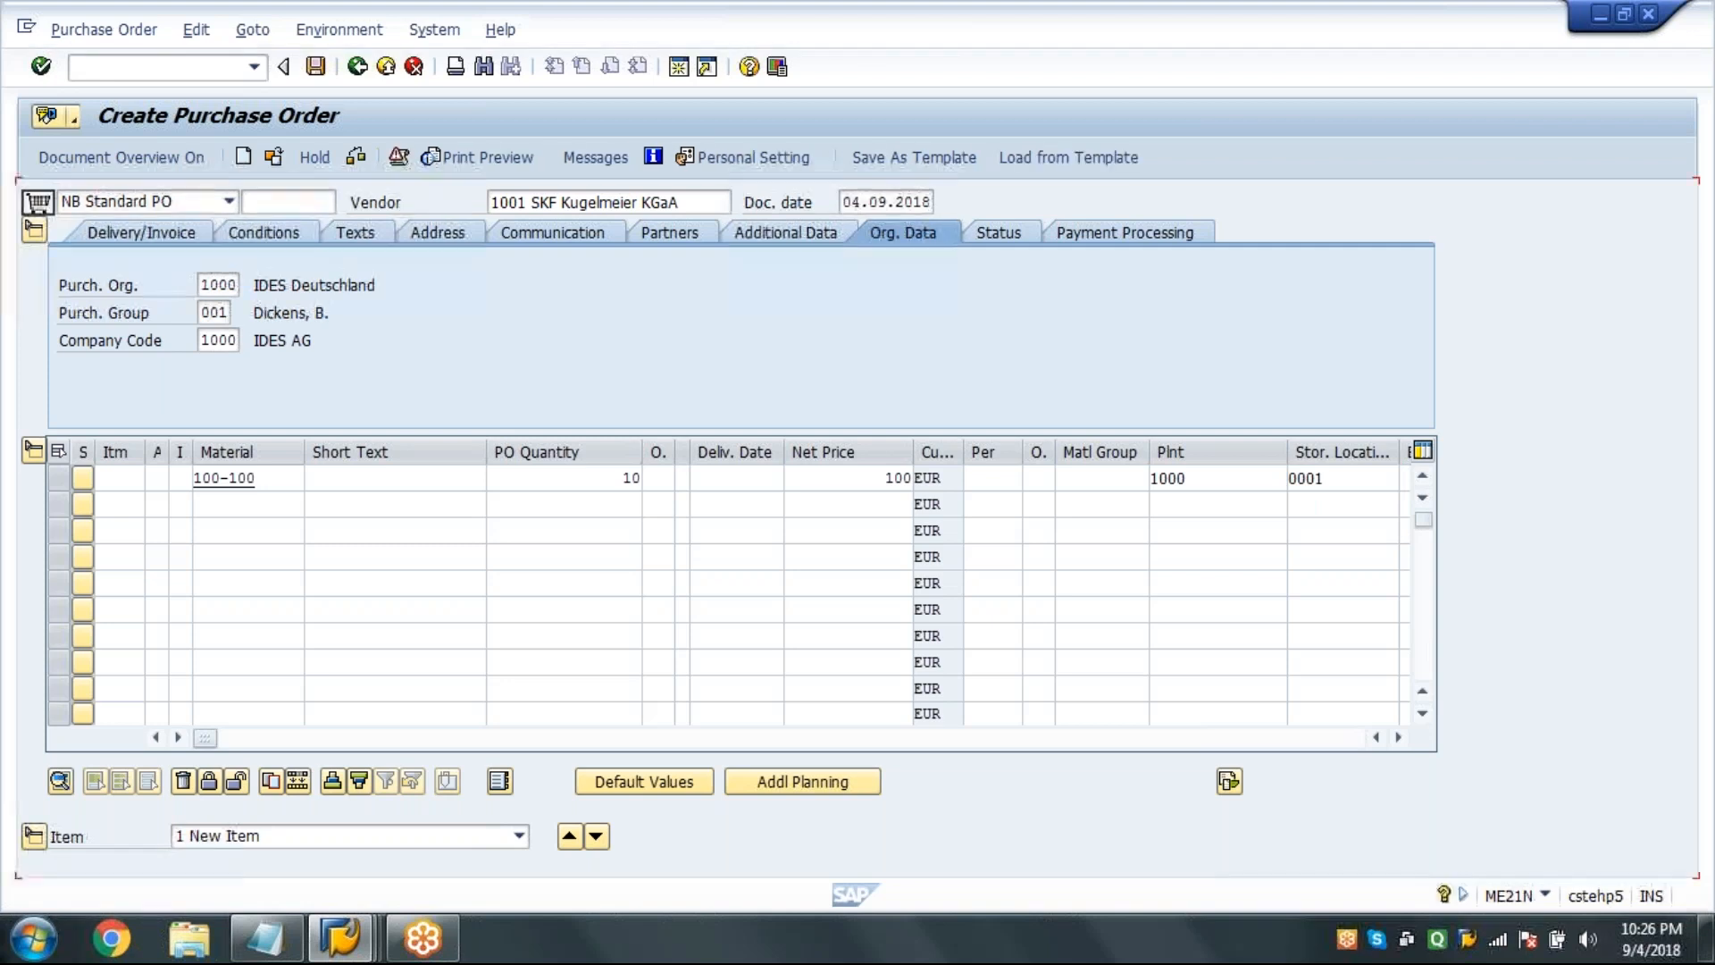
Add condition type JFA1 Freight % with amount 9 to the item's pricing conditions and save the purchase order.
left_click(34, 452)
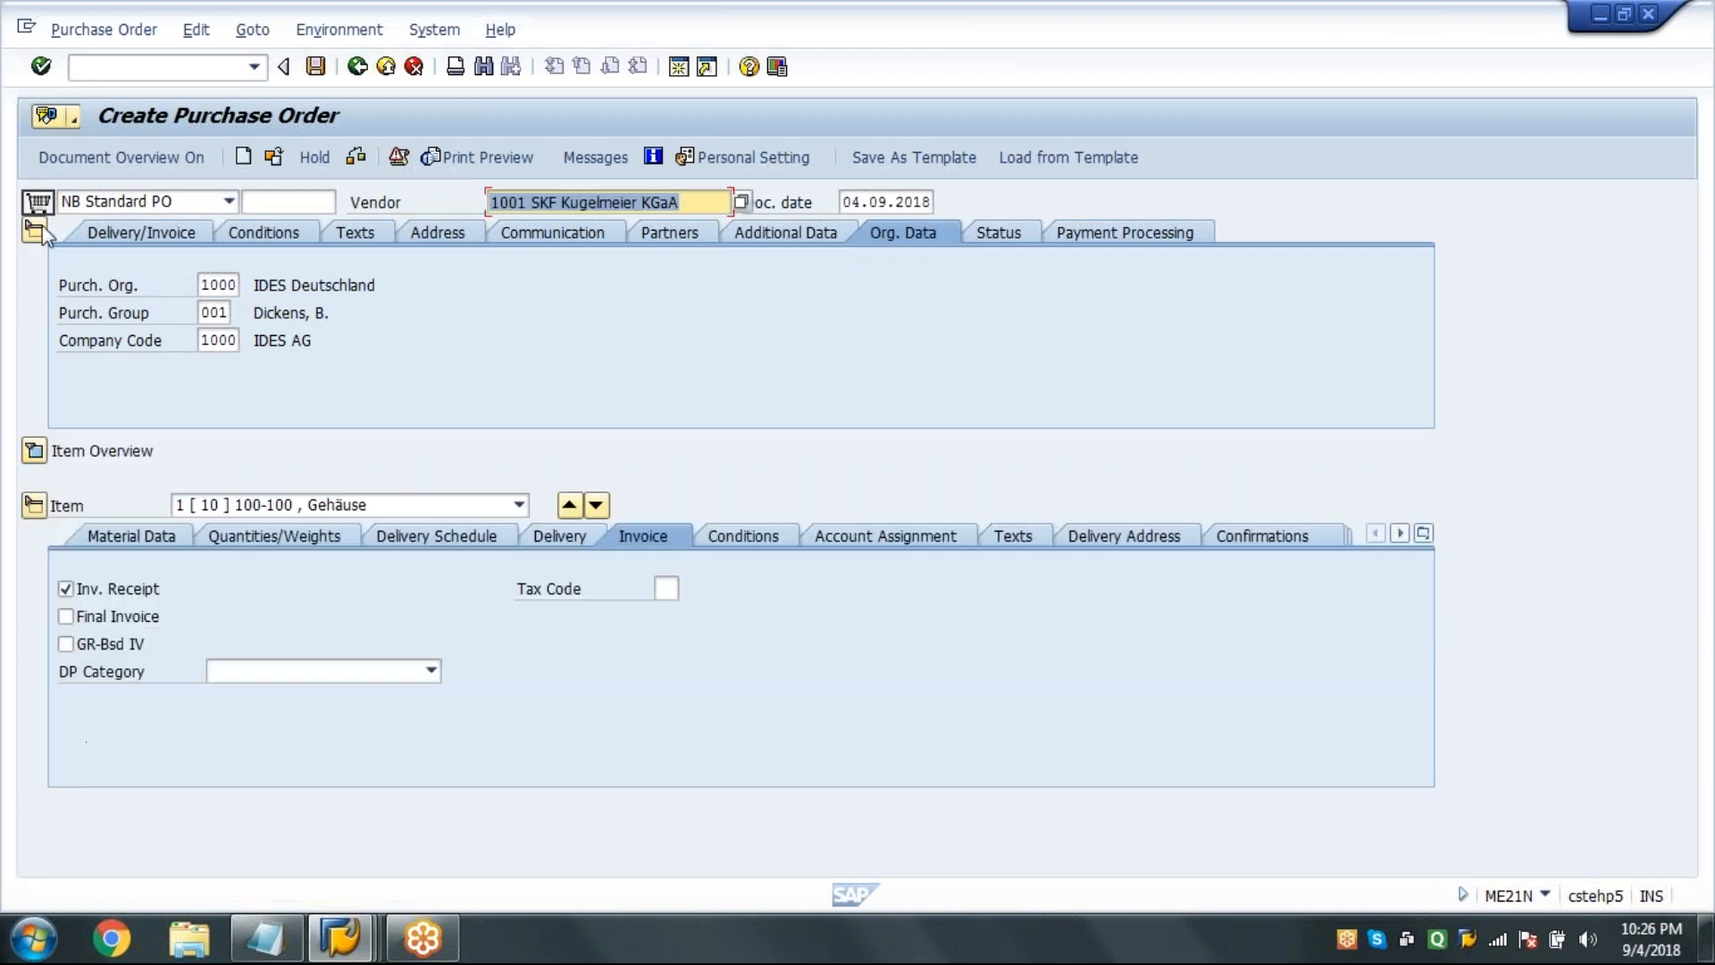
left_click(34, 233)
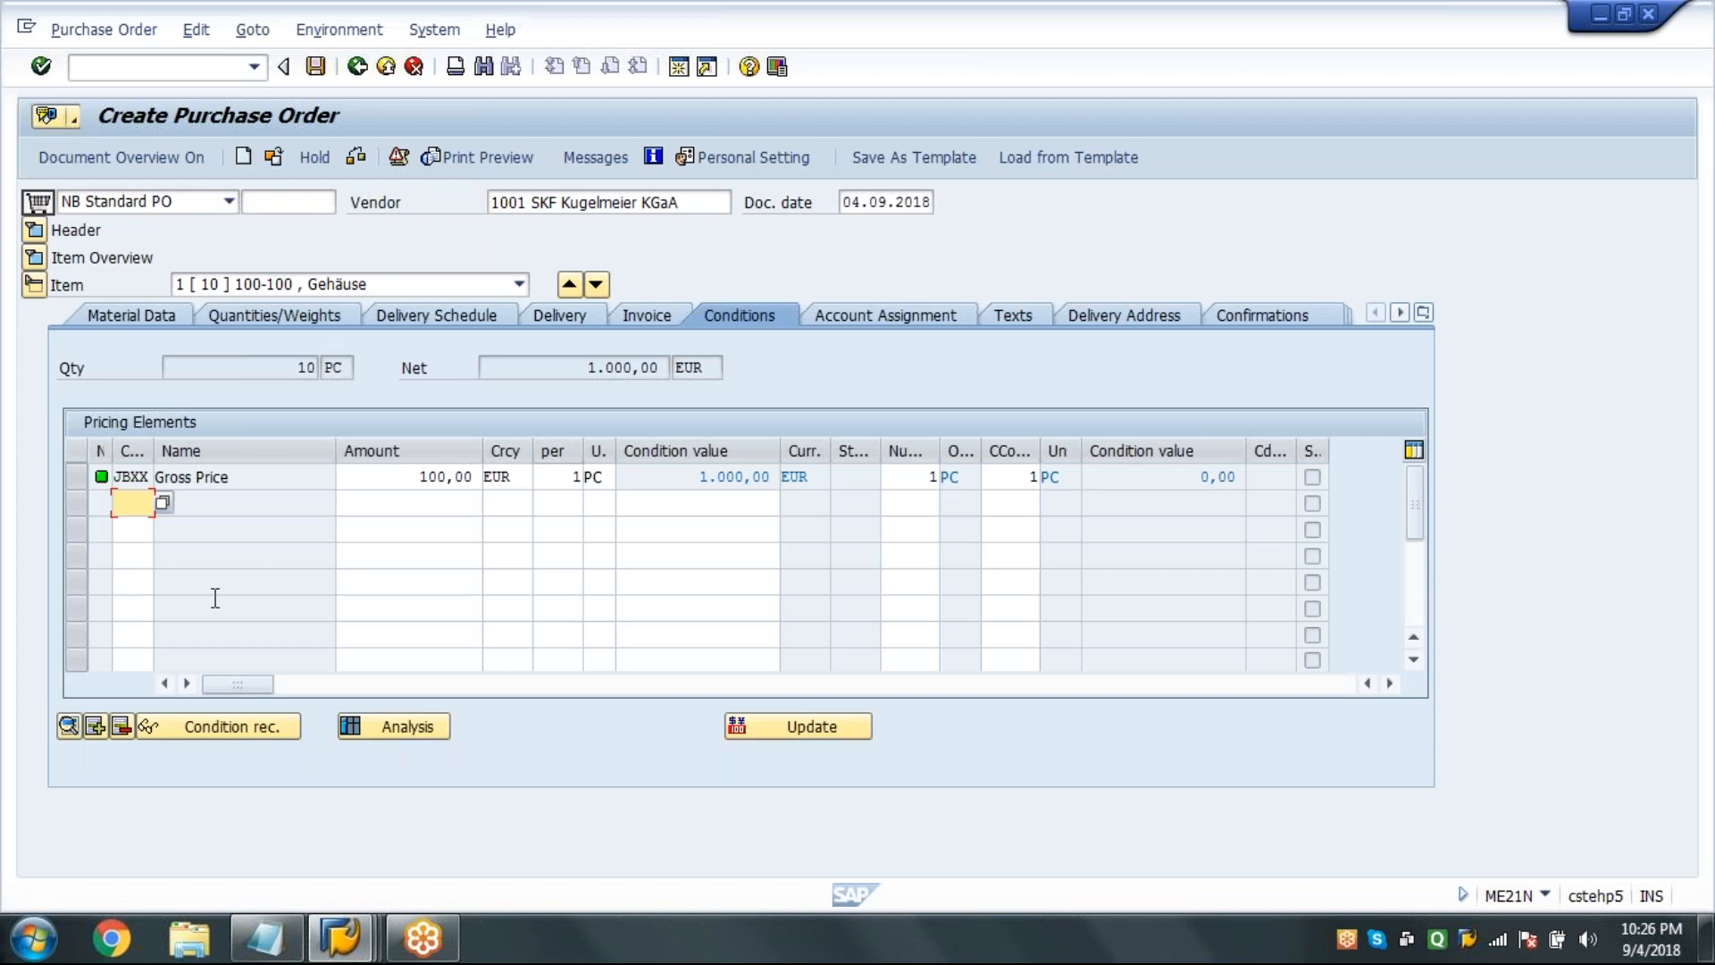
left_click(162, 507)
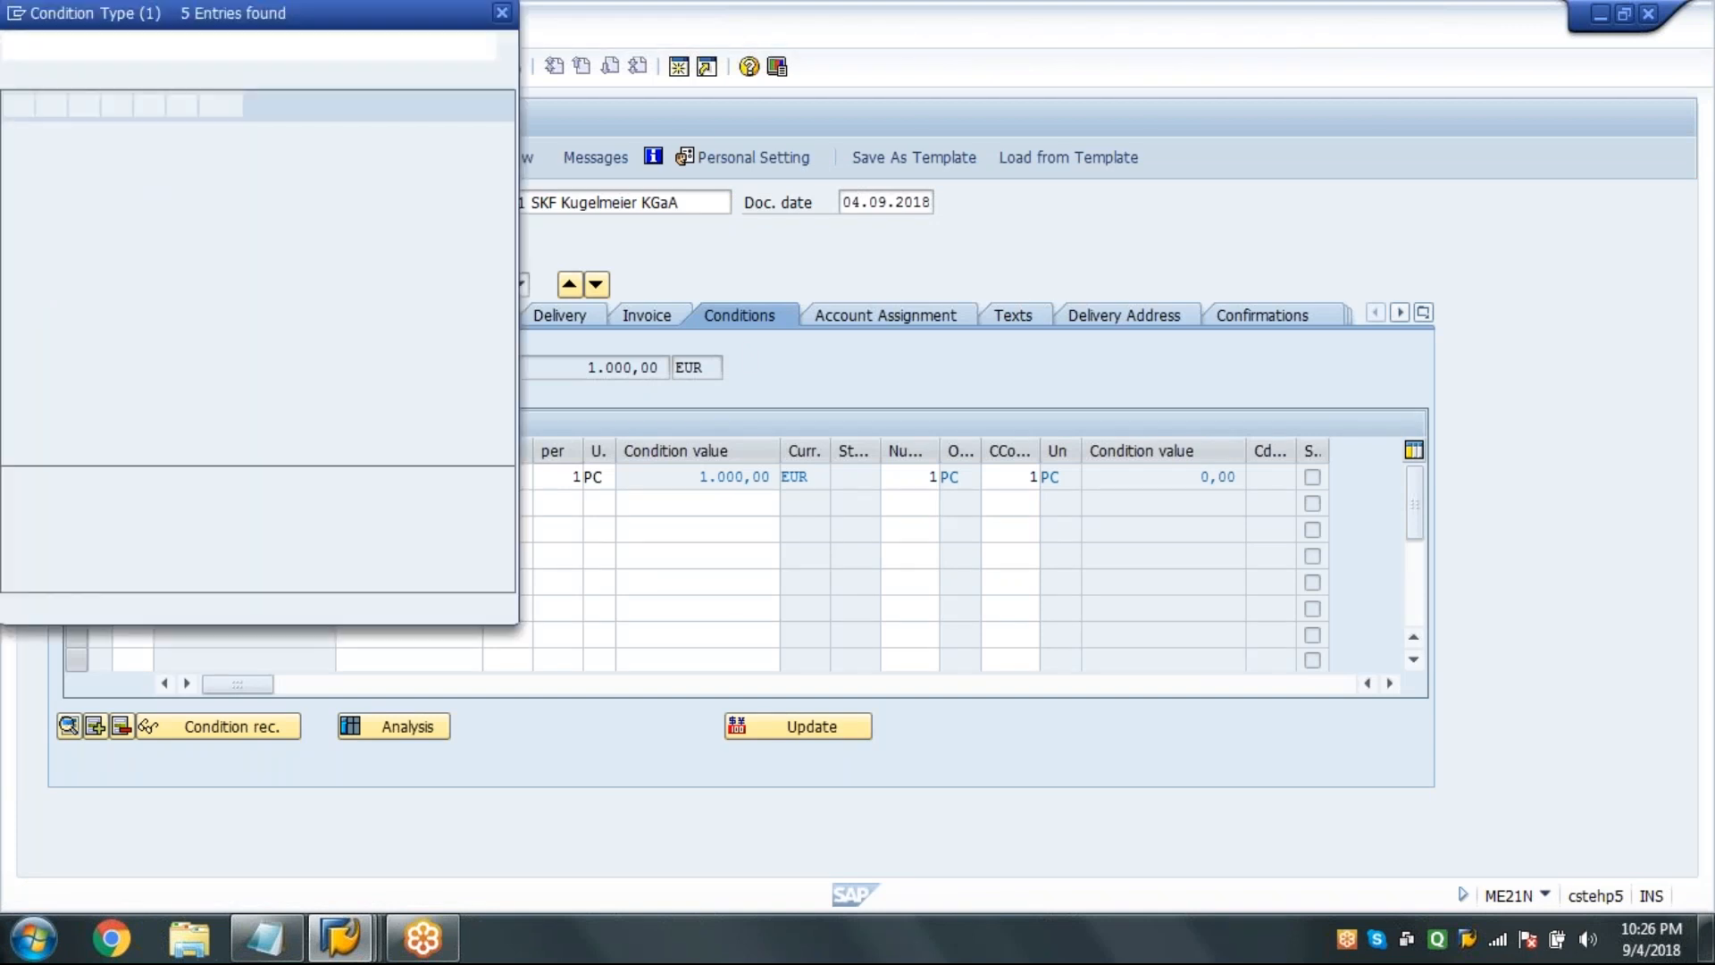
left_click(98, 209)
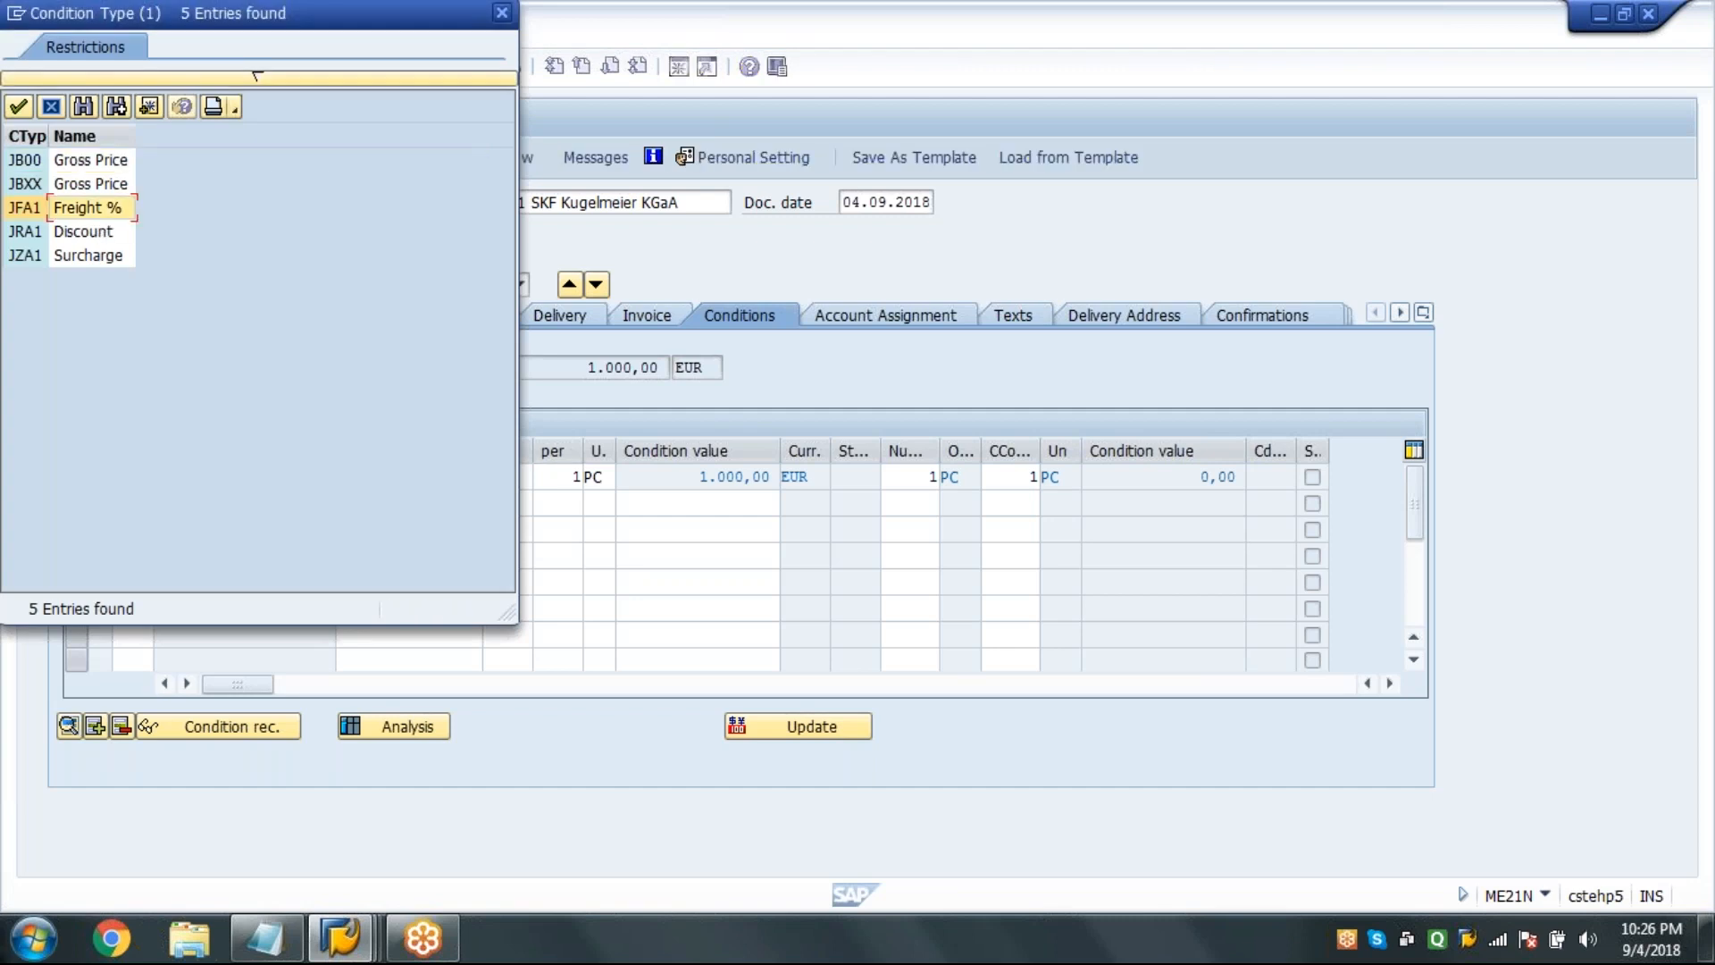
left_click(18, 107)
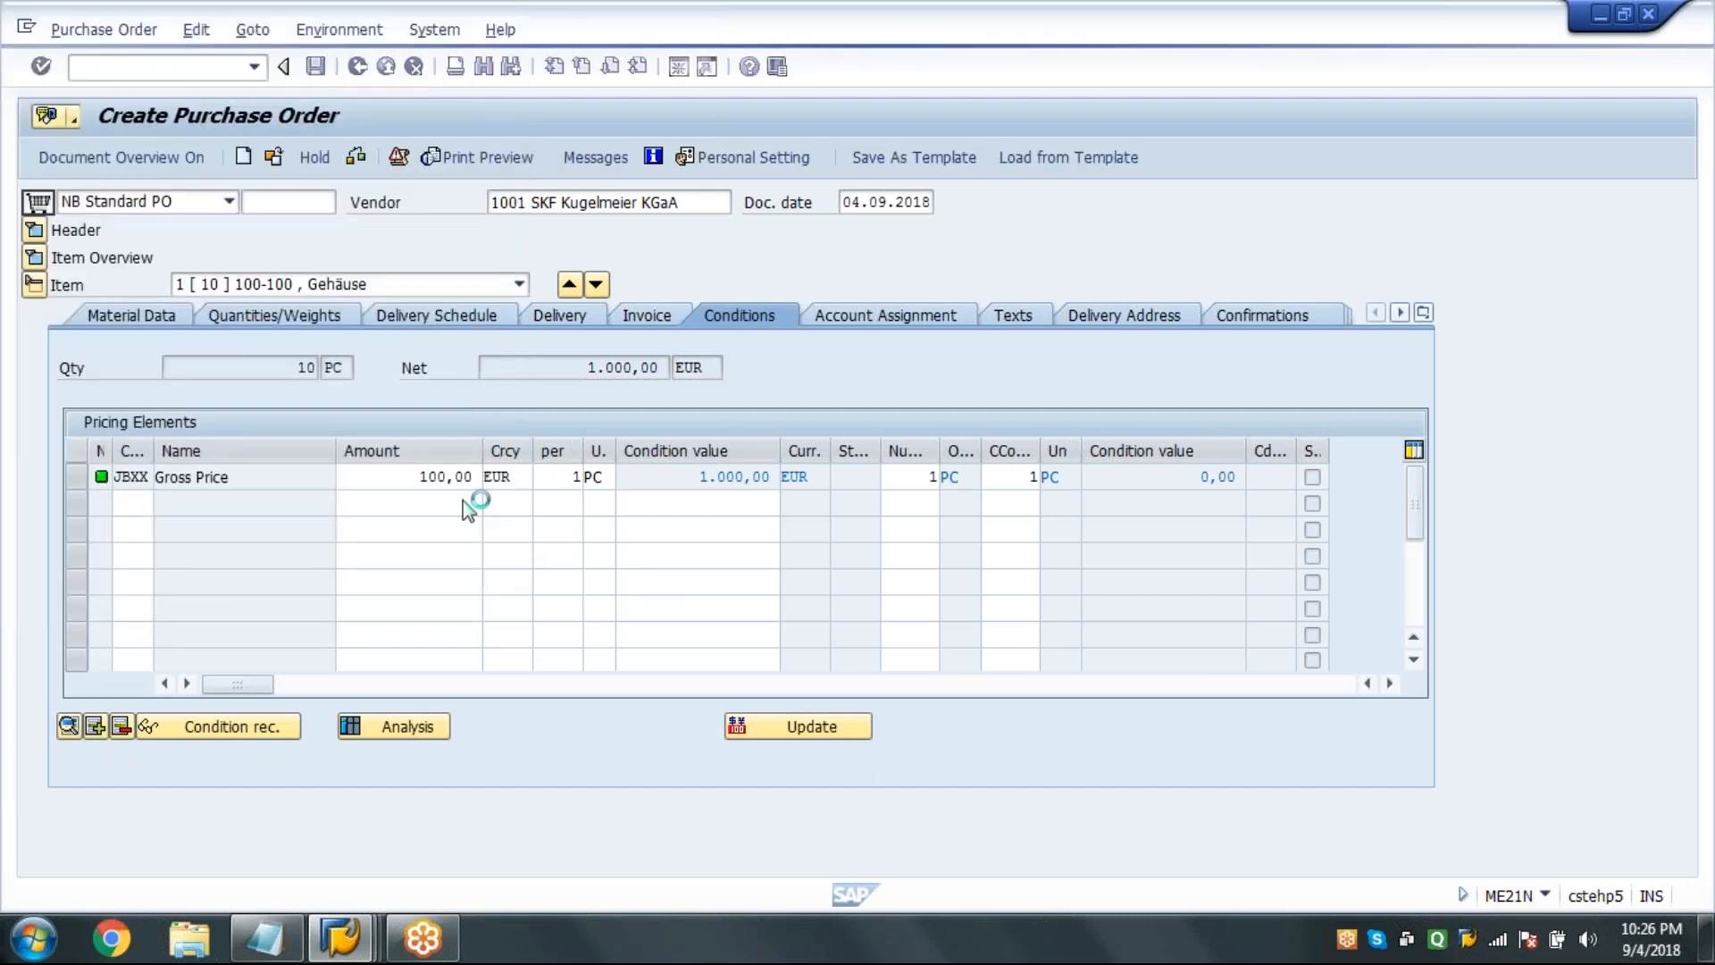
key("Return")
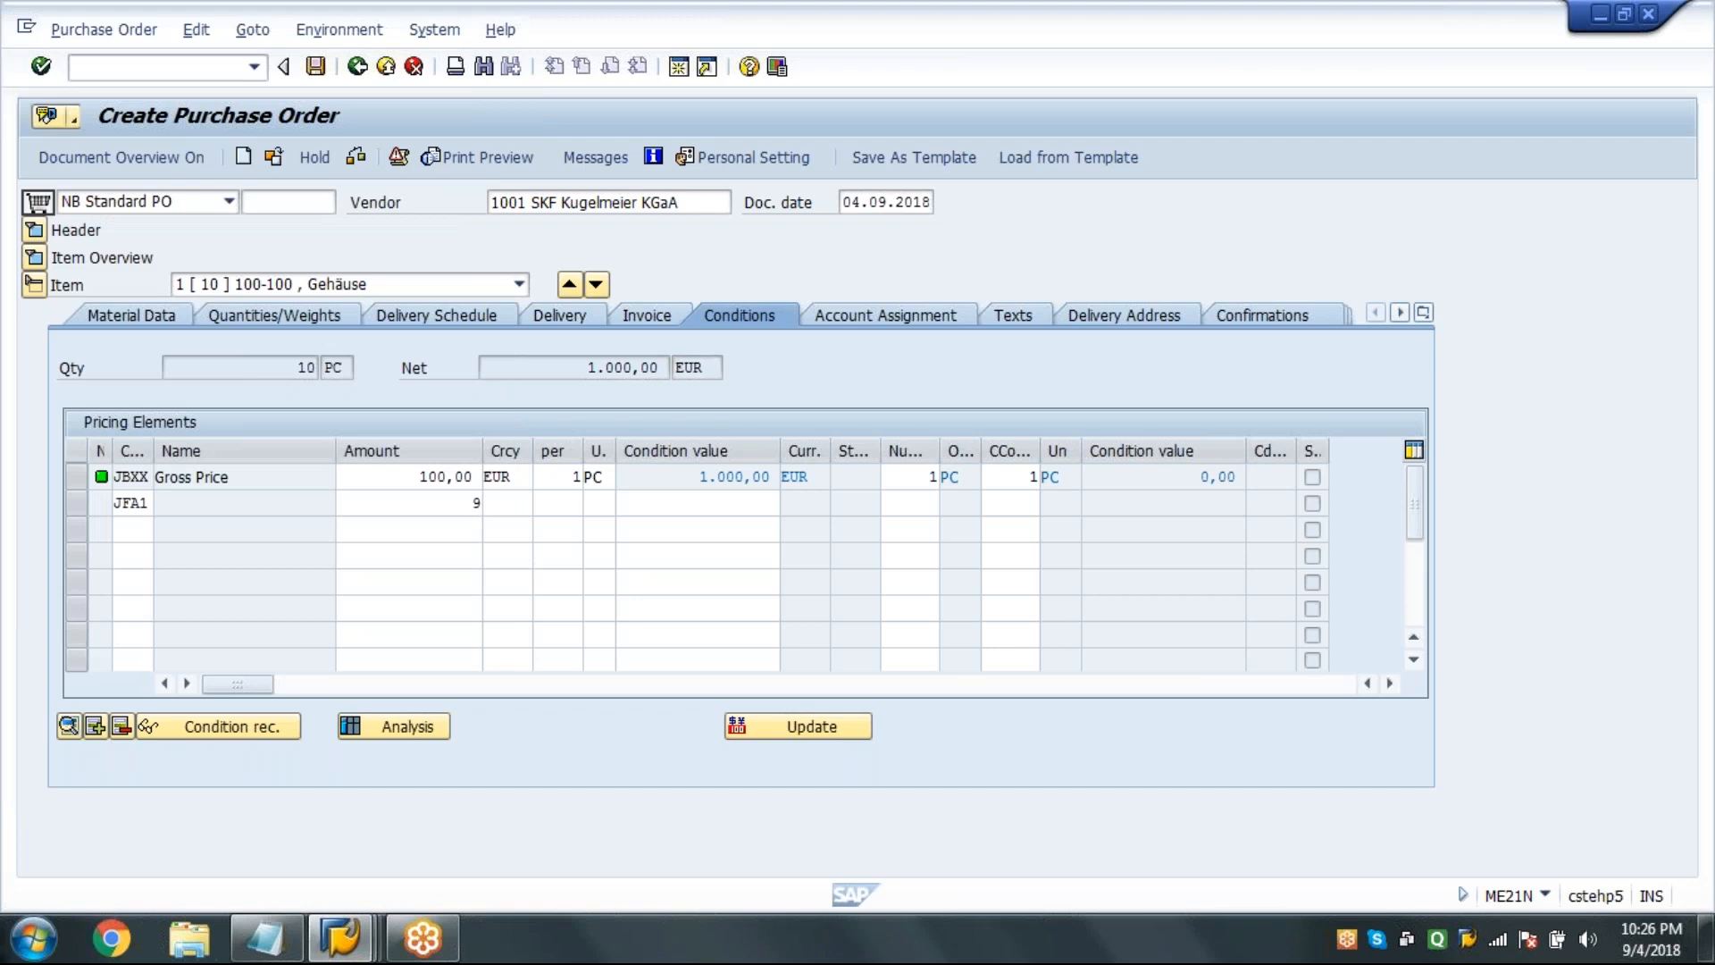
left_click(408, 497)
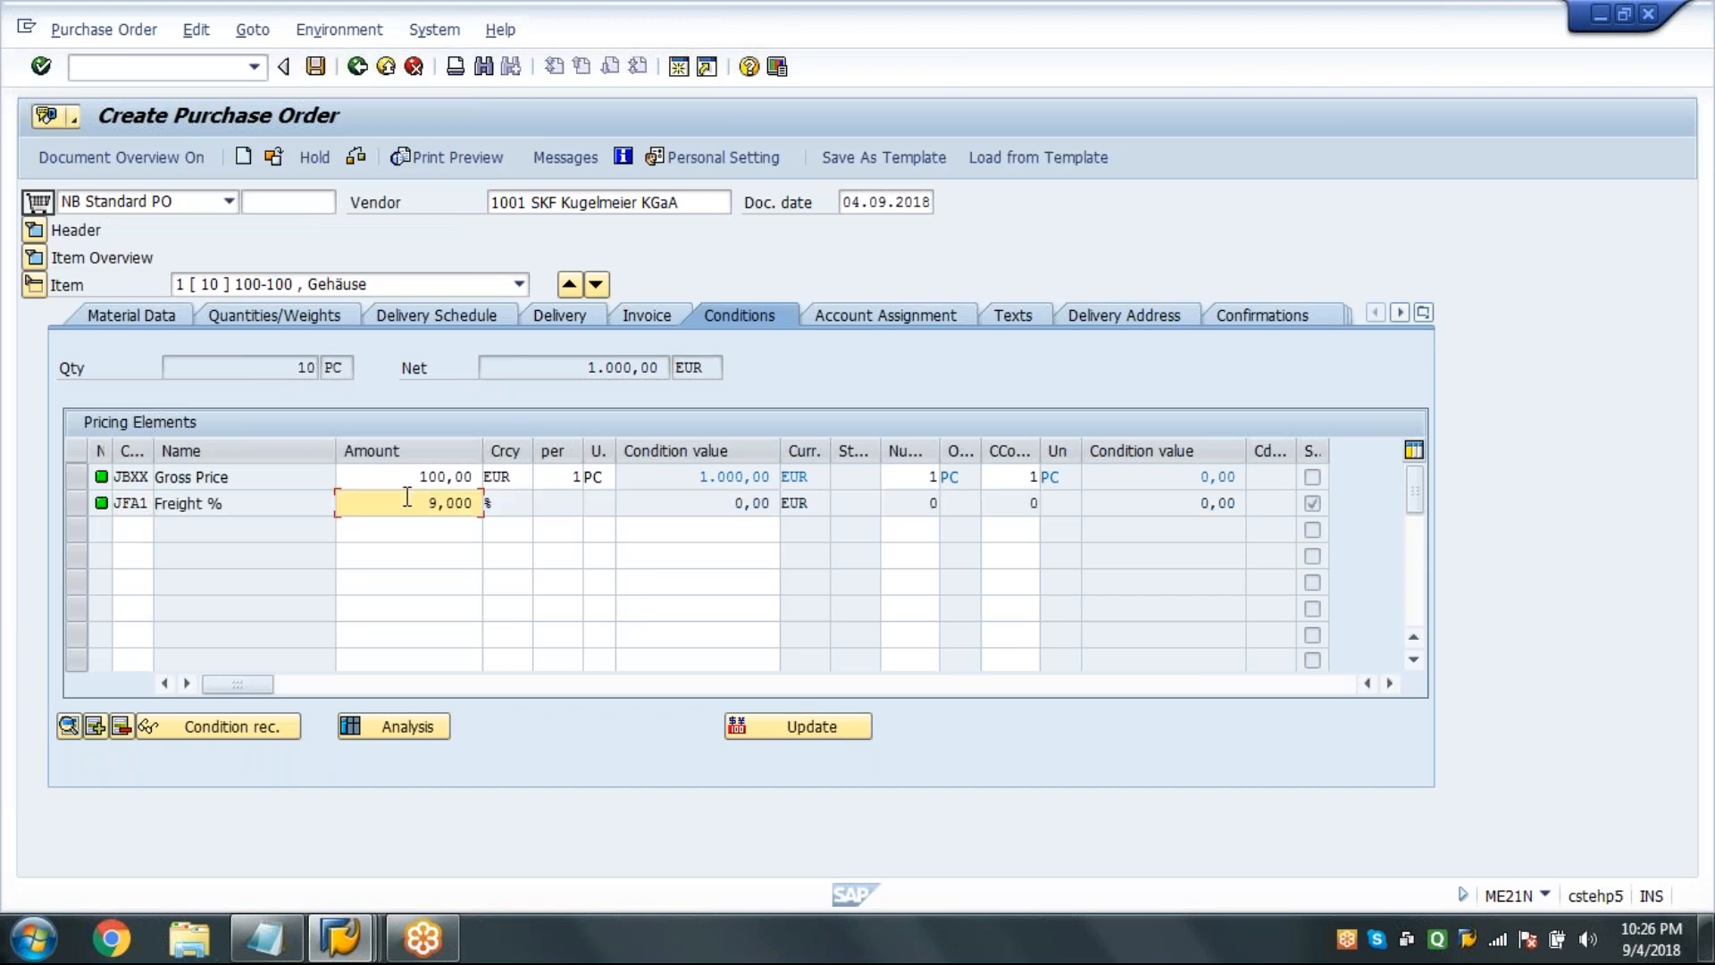
left_click(317, 75)
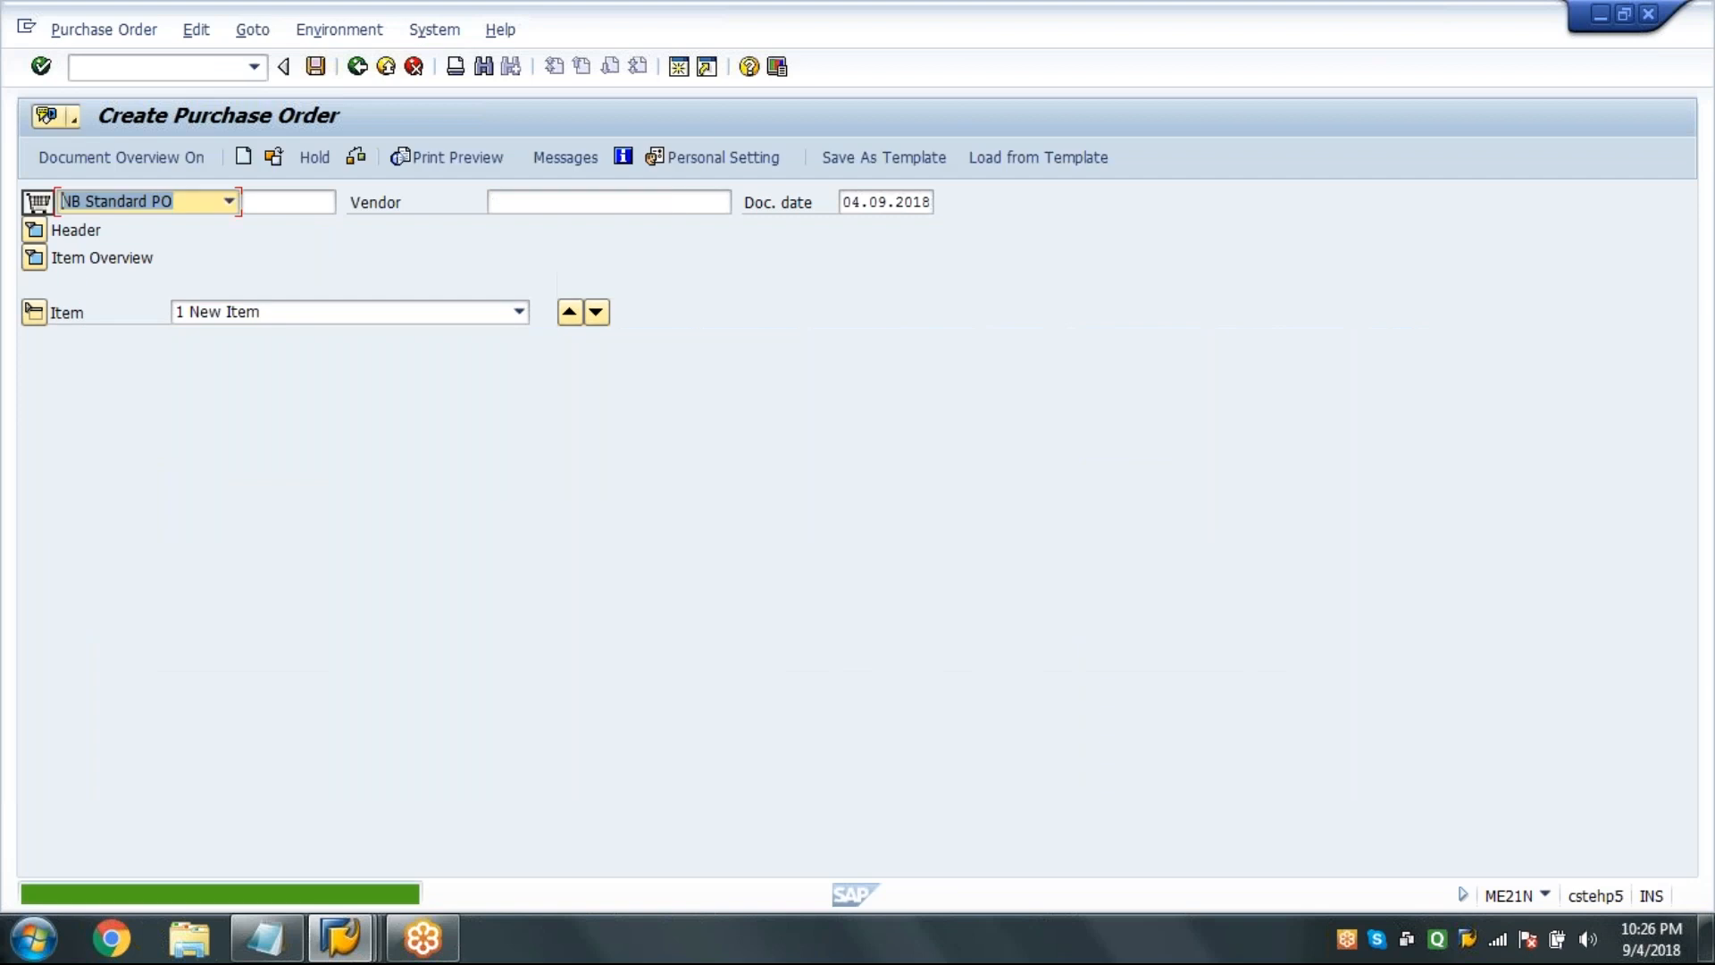
Post the goods receipt for the new purchase order in MIGO, marking its item as OK.
type("/NMIGO")
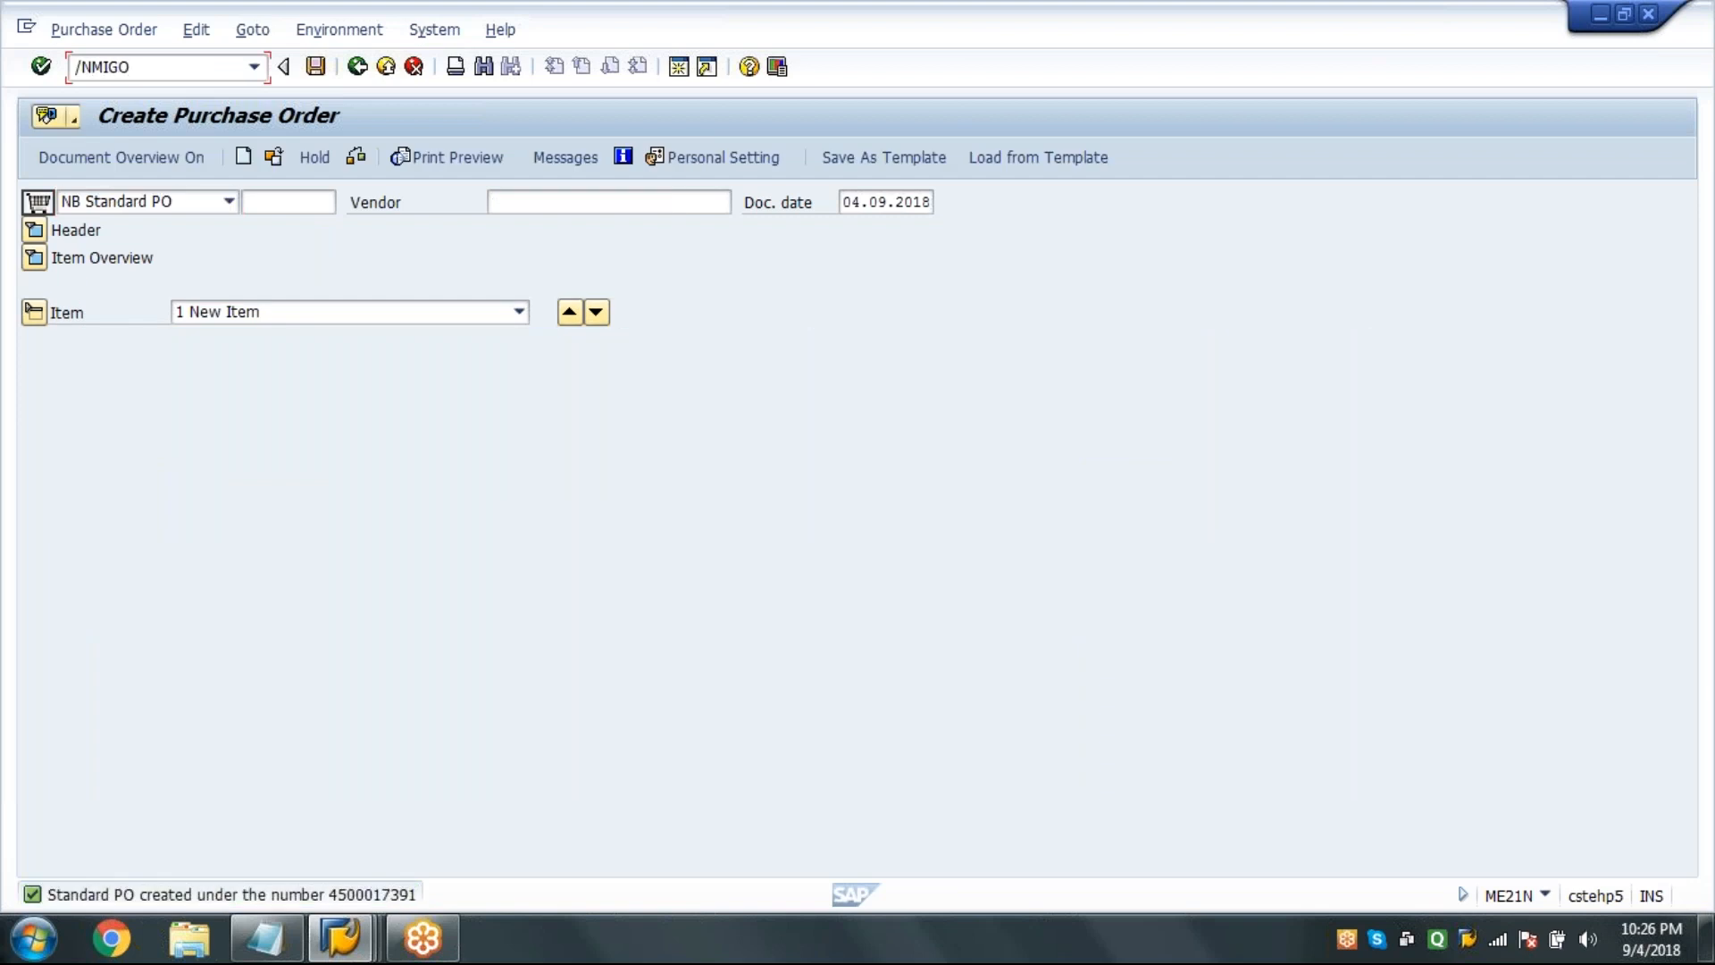
key("Return")
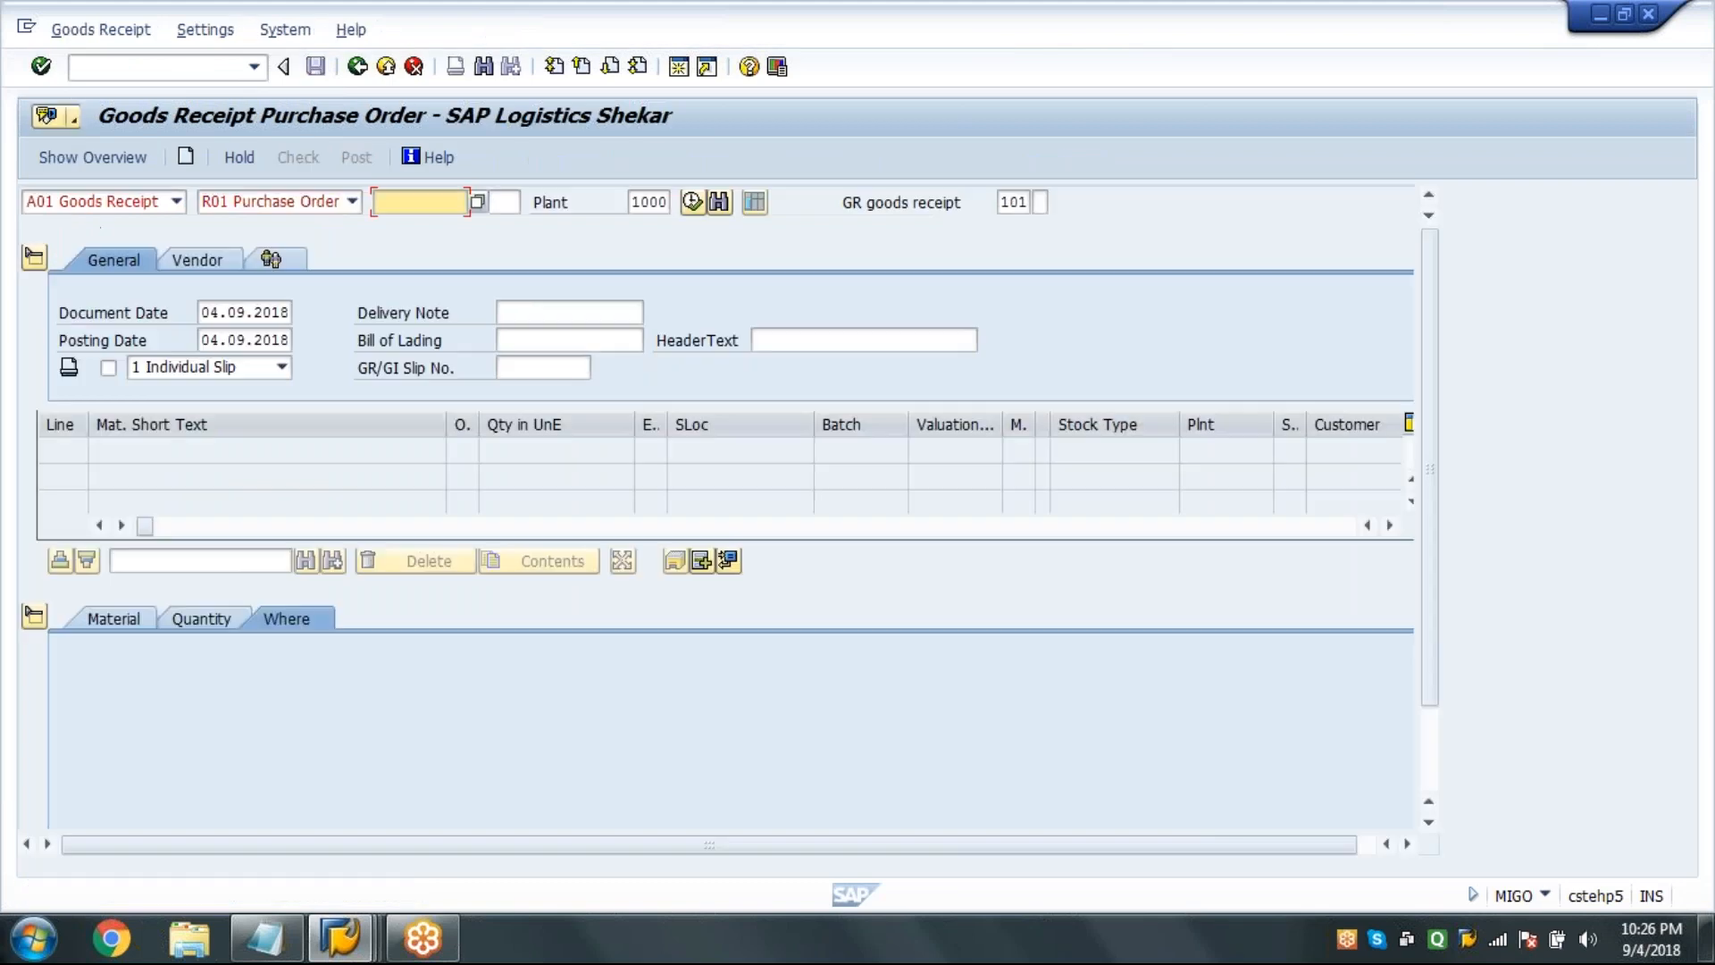
key("ctrl+v")
key("BackSpace")
type("1")
key("Return")
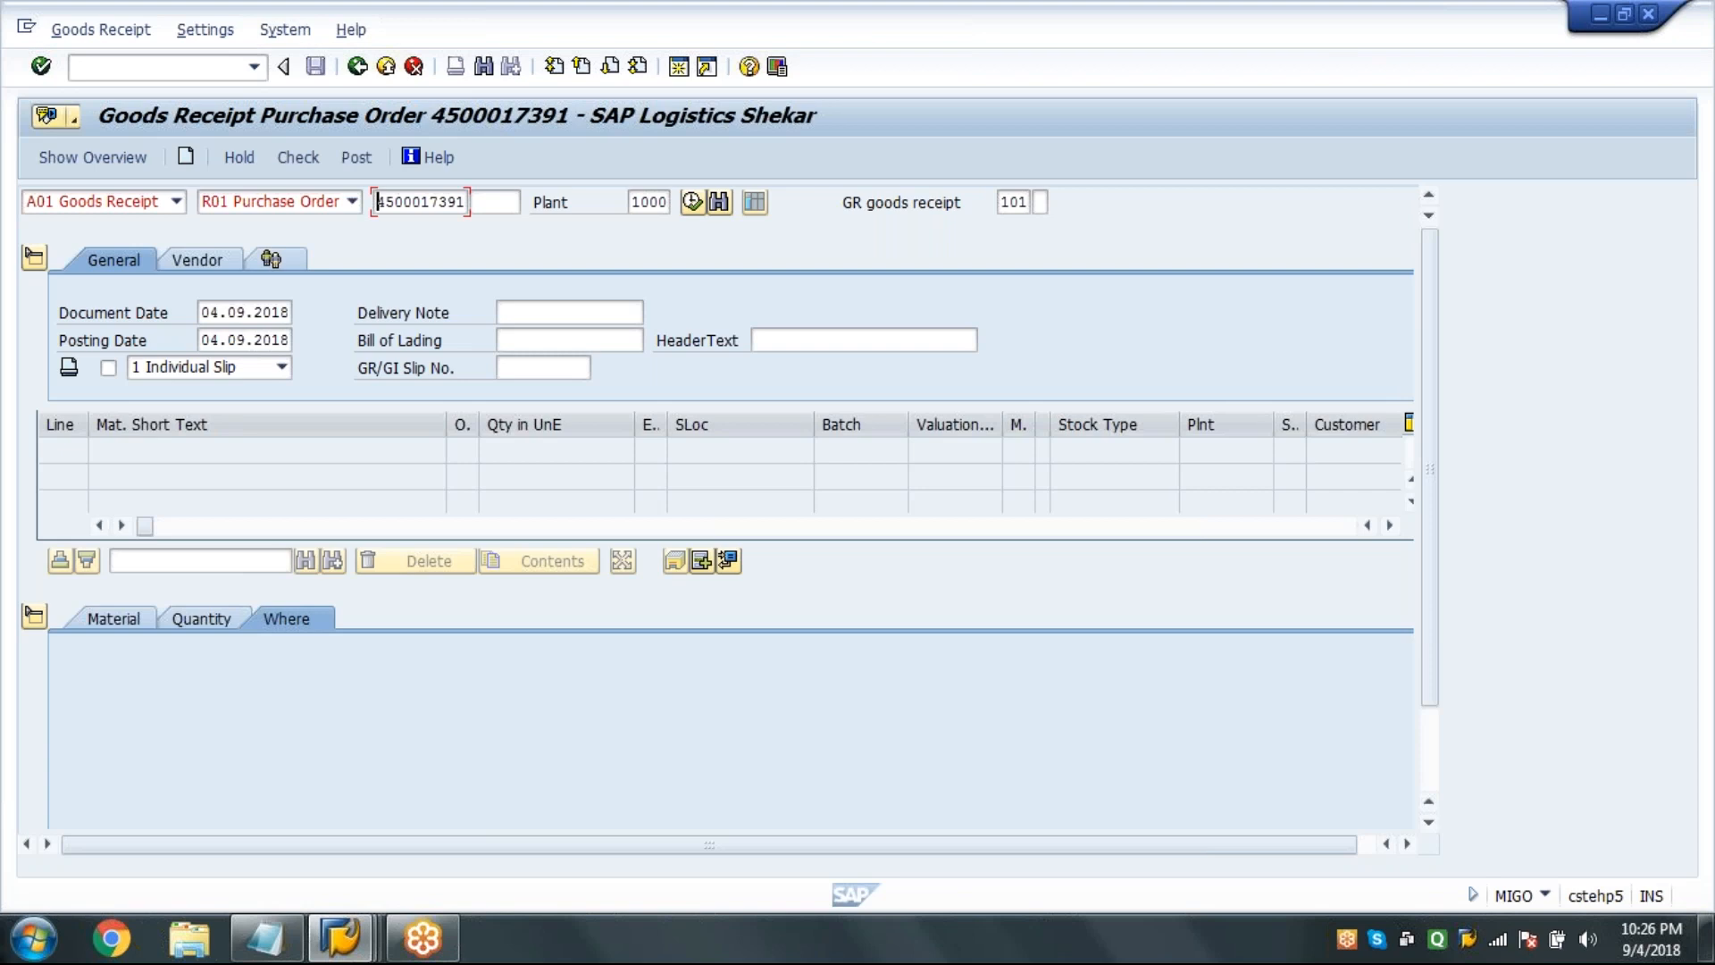
left_click(1430, 782)
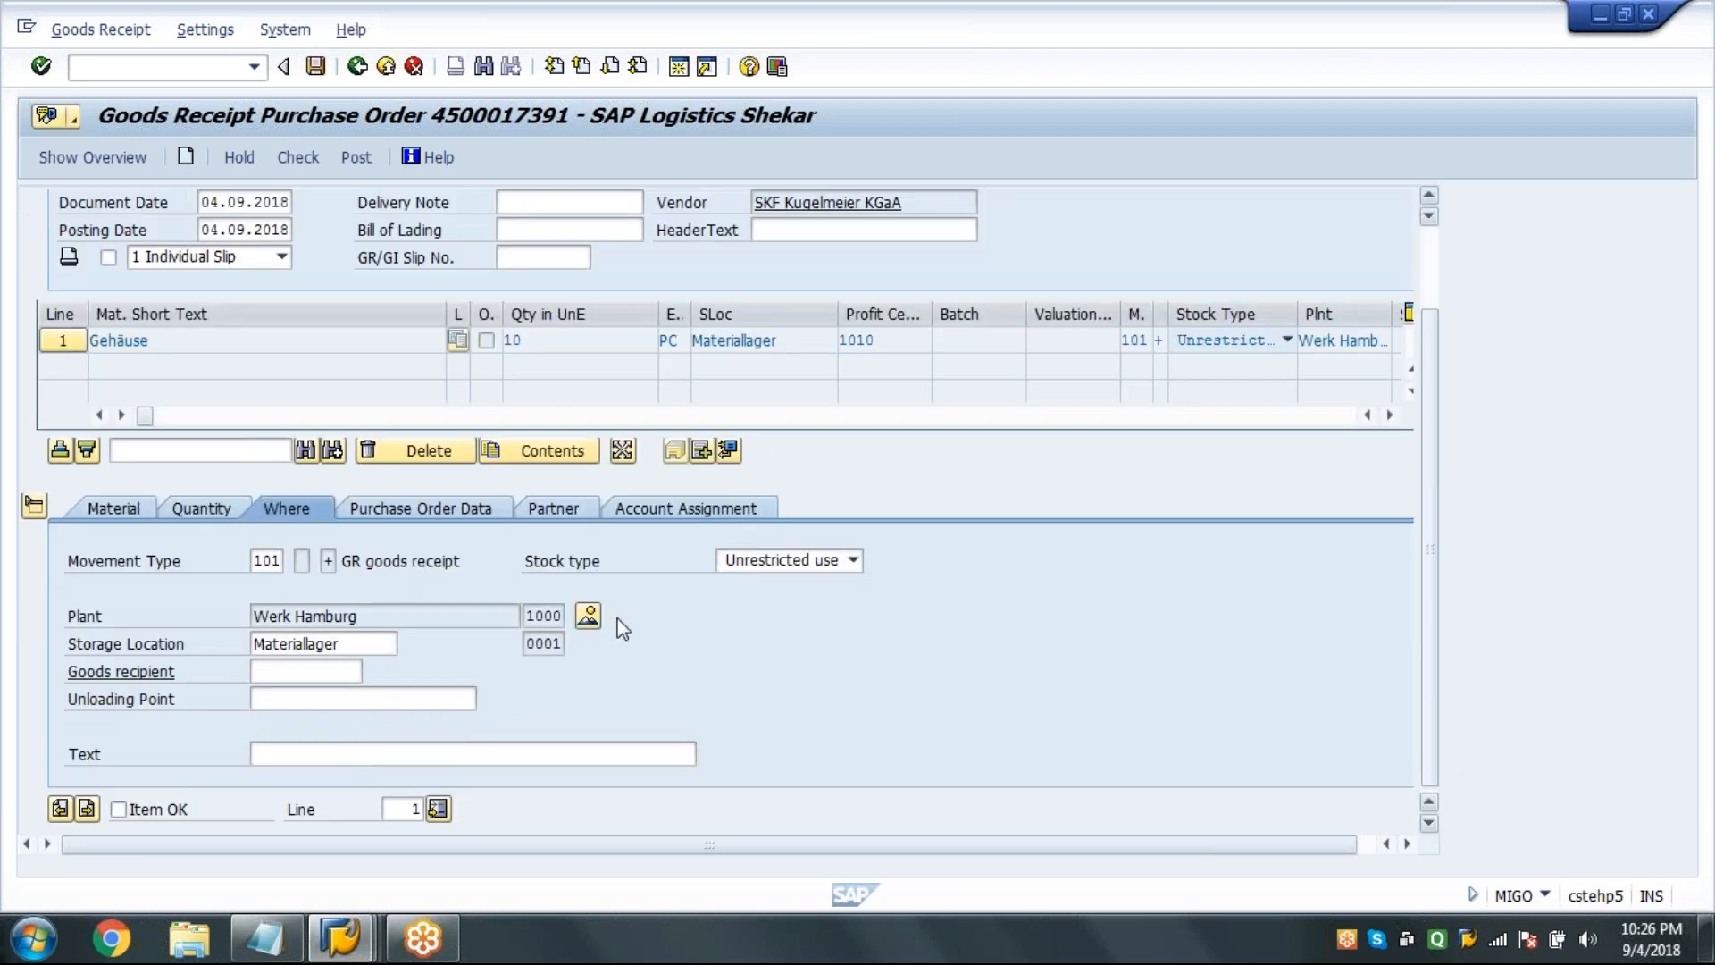
left_click(169, 810)
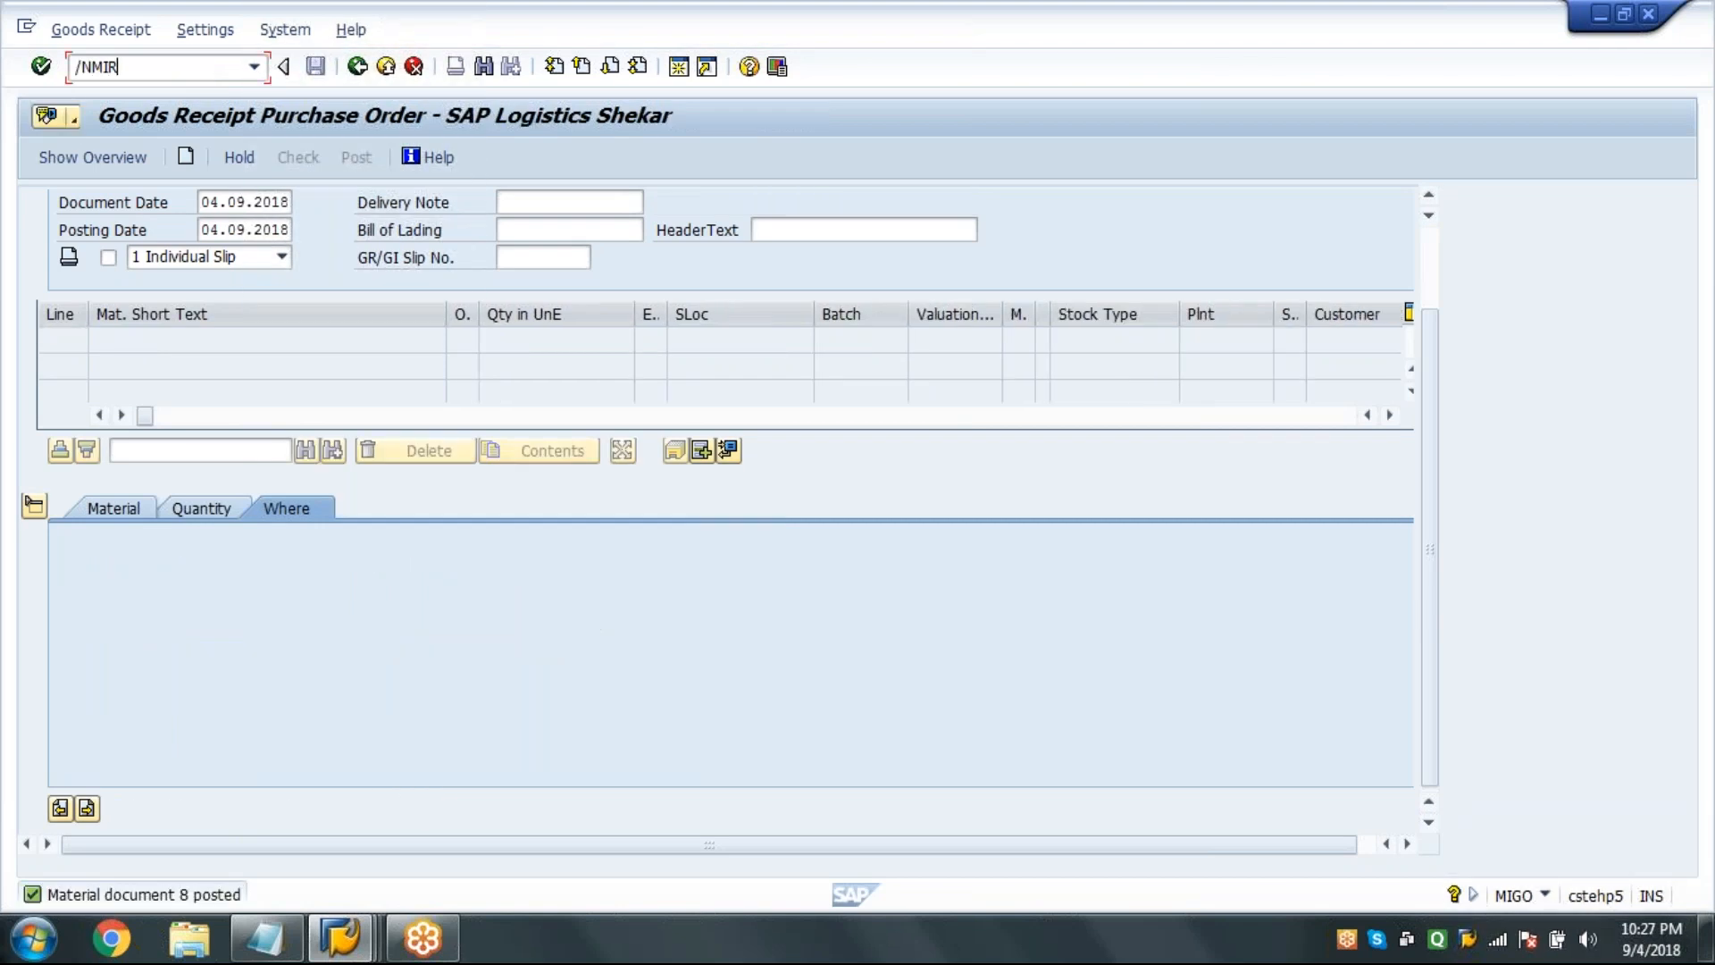
Start MIRO and set the document date to 04.09.2018, the tax code to 0I (Input tax 0%) and the transaction to Invoice.
key("Return")
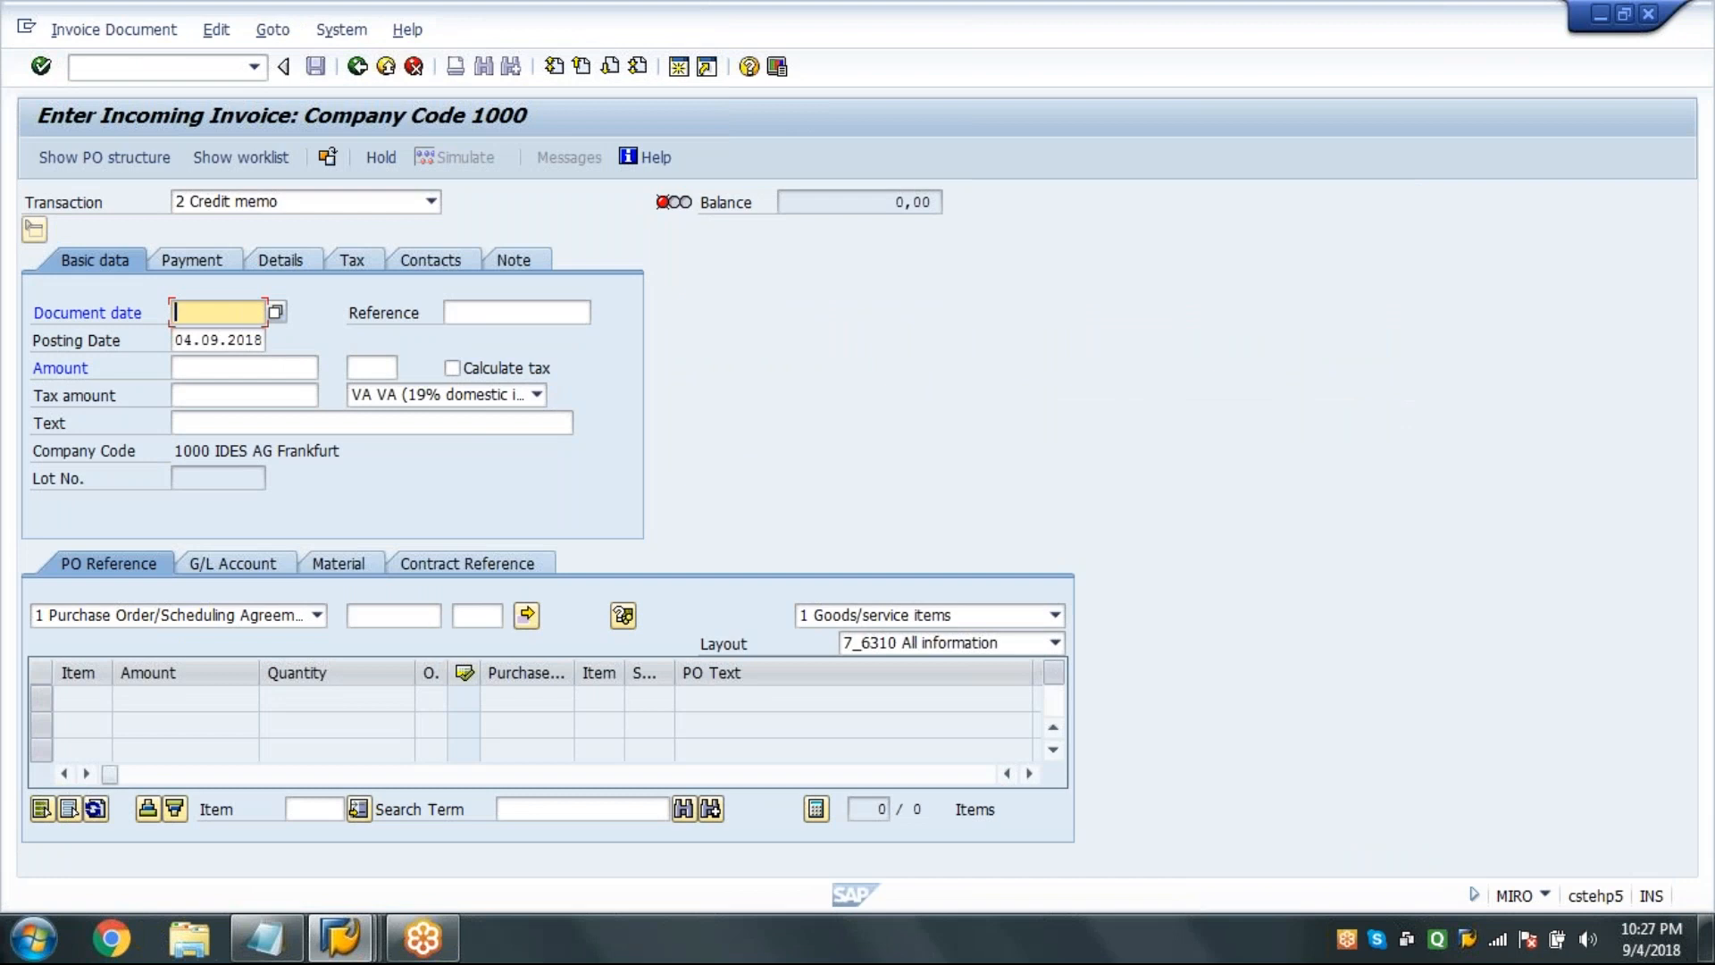
left_click(250, 337)
left_click(536, 394)
left_click(384, 419)
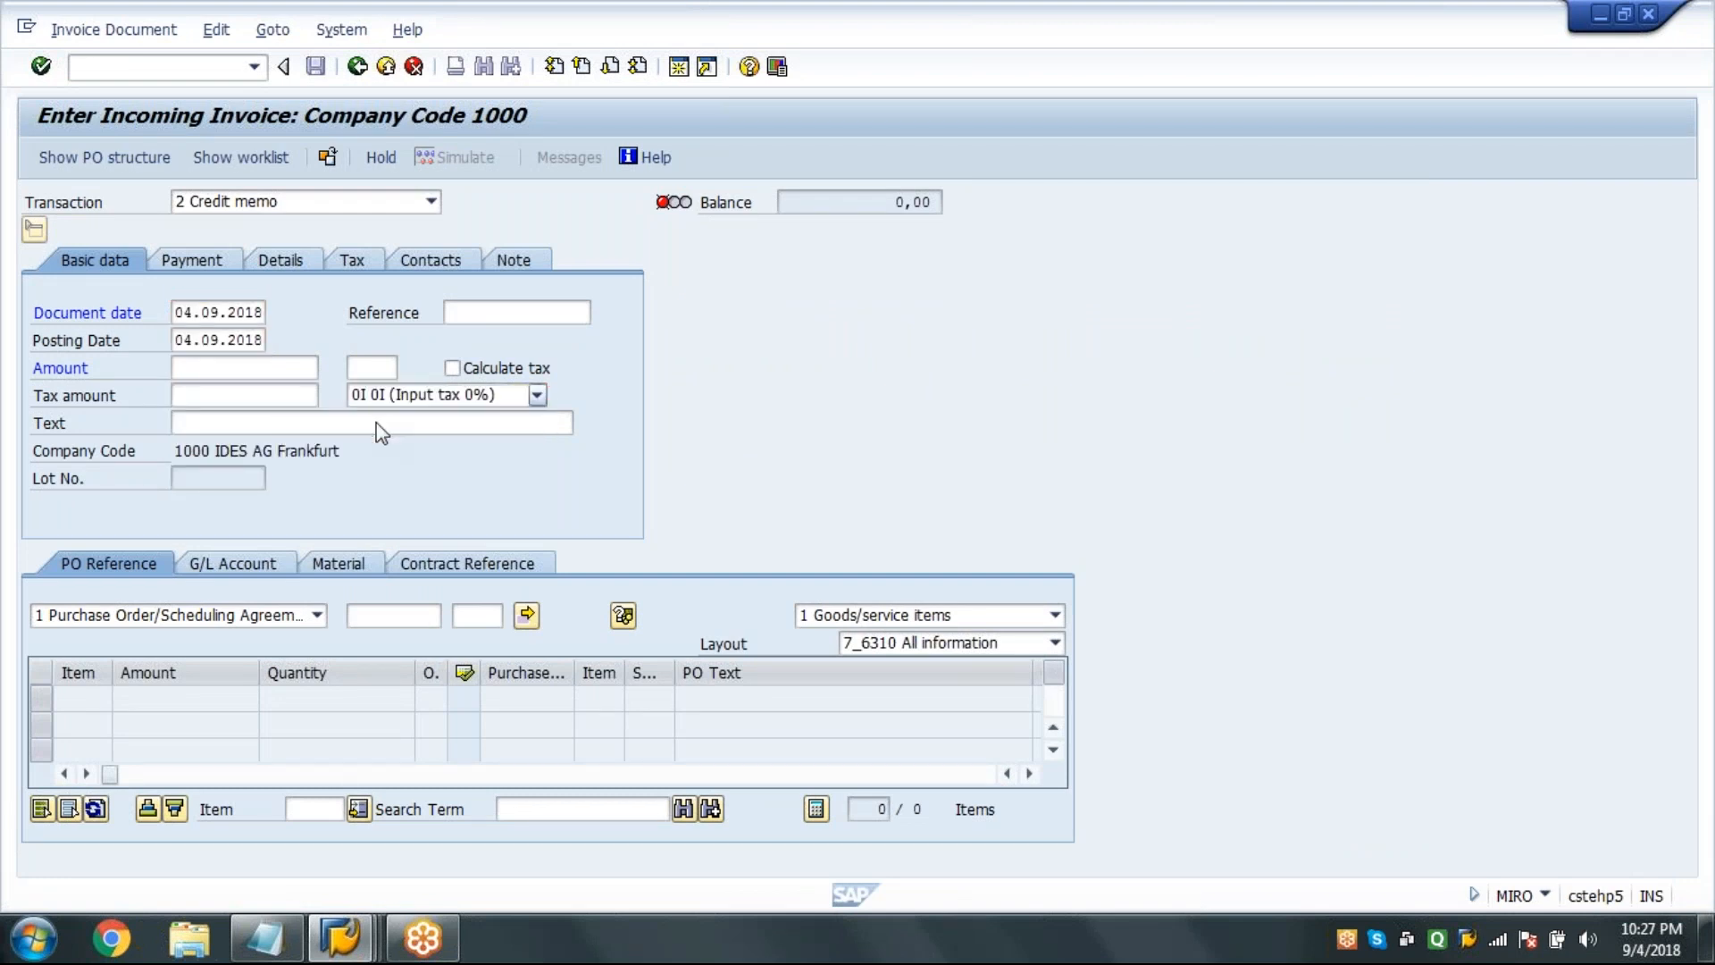
left_click(280, 205)
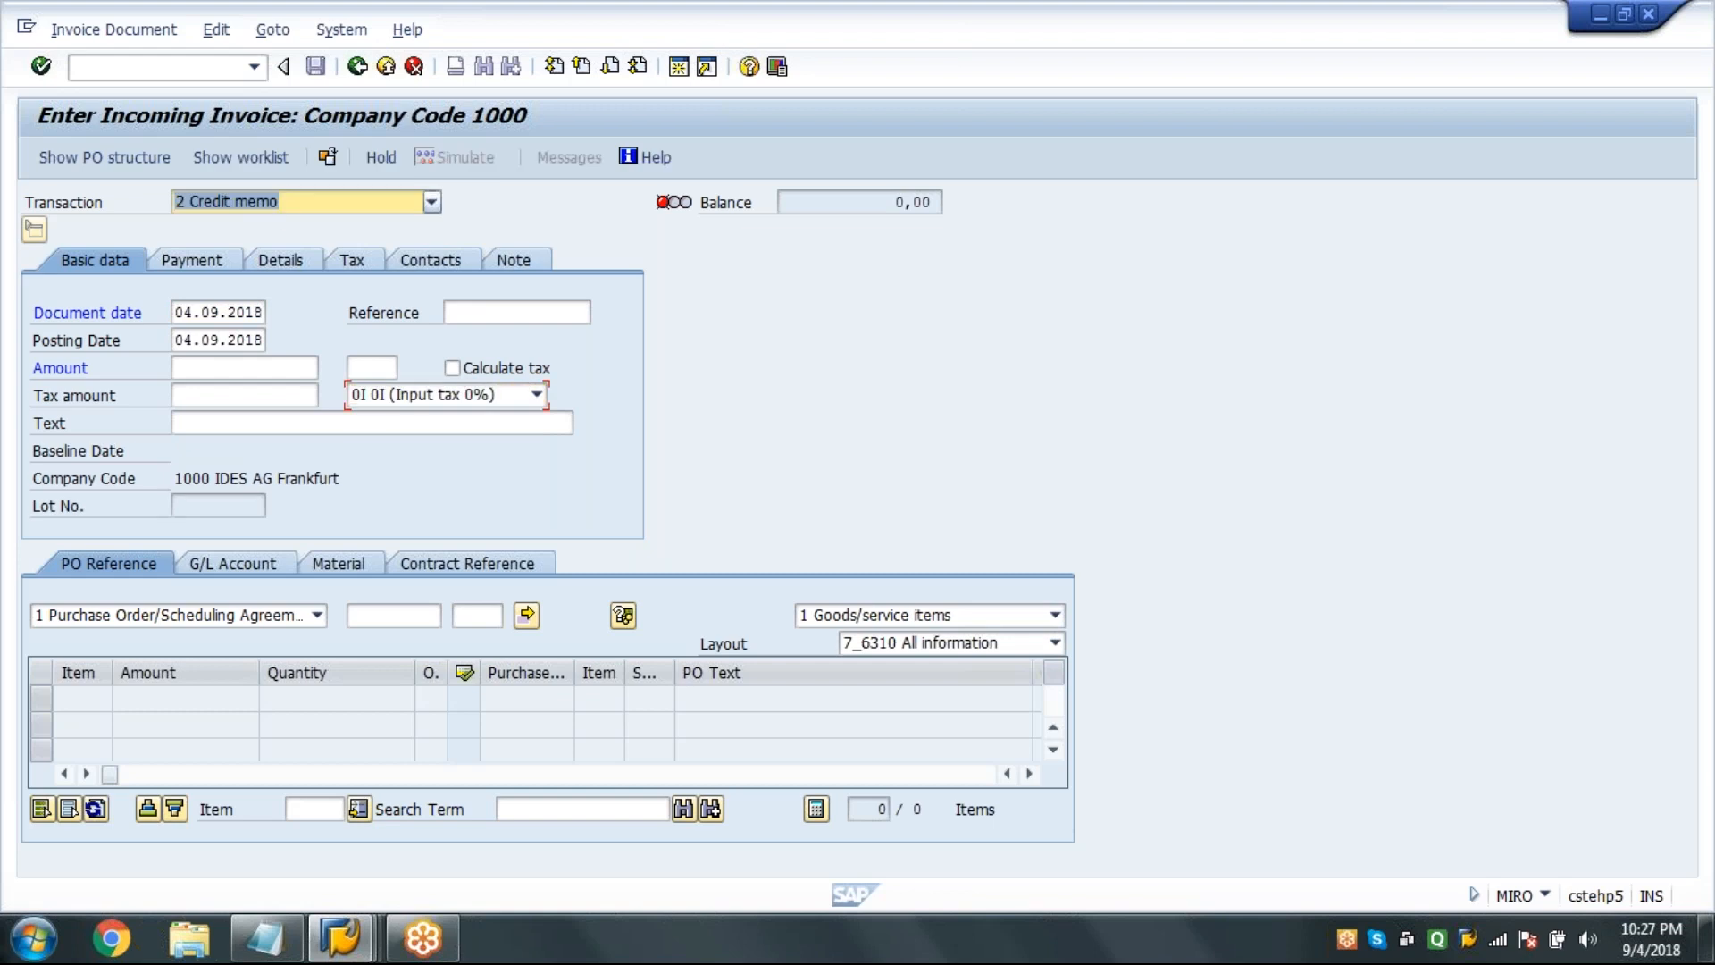
left_click(268, 223)
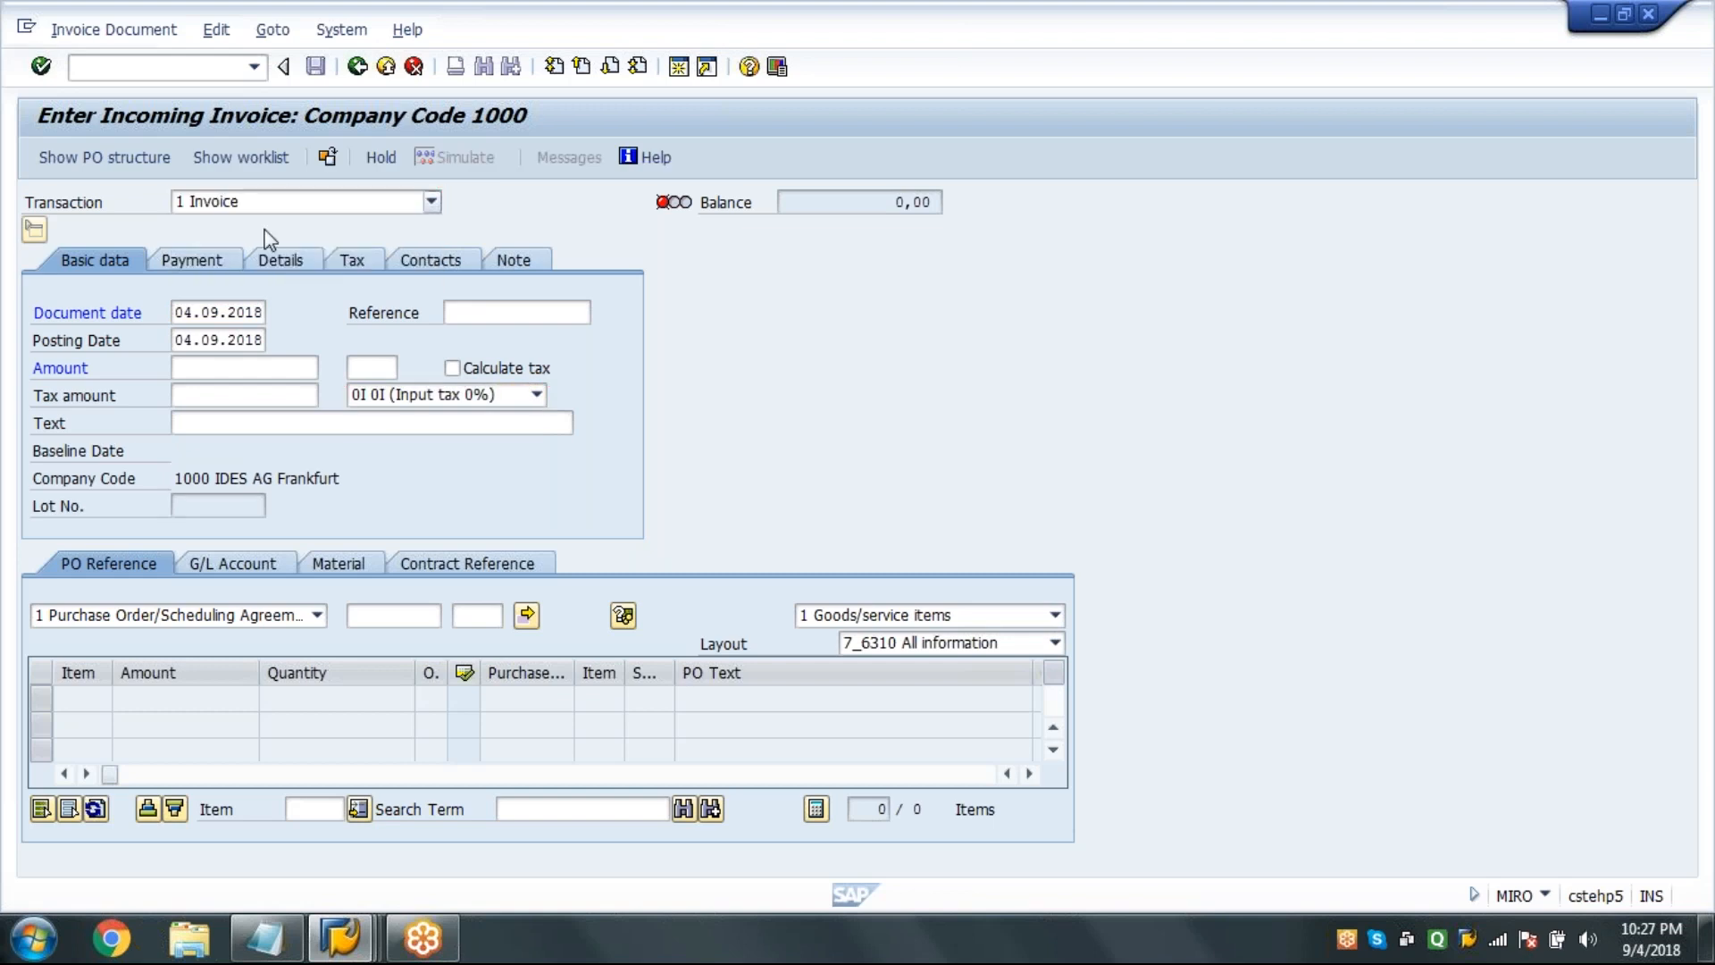
Enter the new purchase order as the invoice's reference and restrict the items to planned delivery costs.
left_click(393, 614)
left_click(386, 640)
key("BackSpace")
key("BackSpace")
type("91")
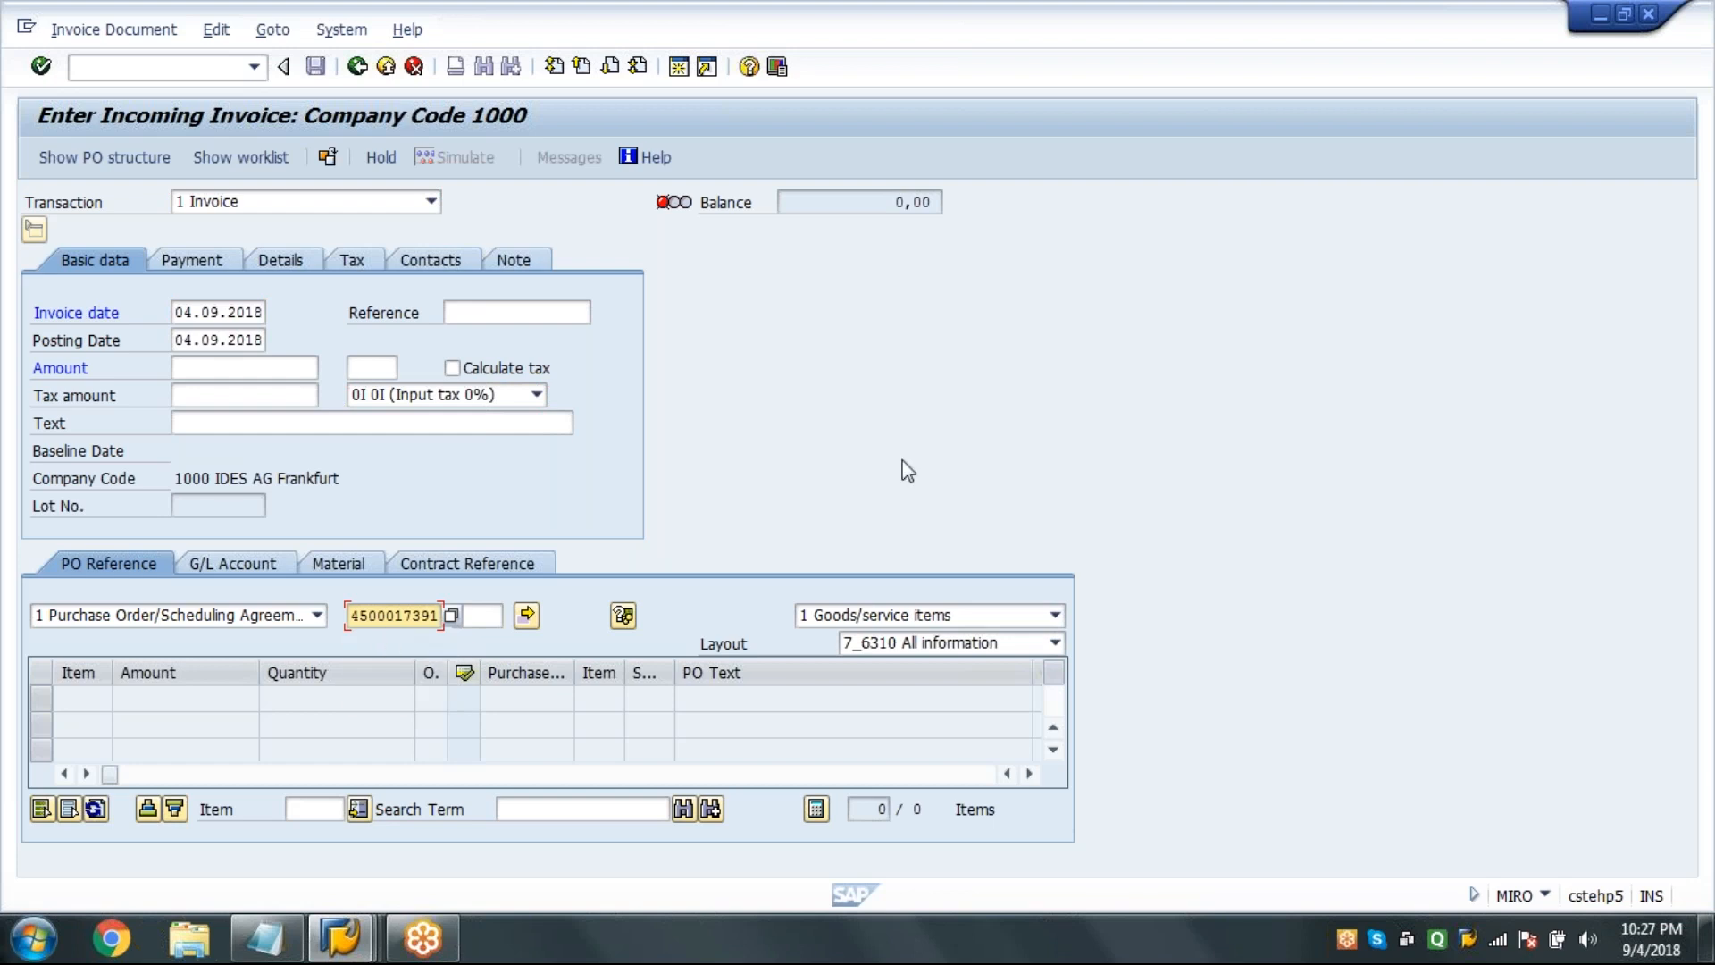
left_click(894, 616)
left_click(891, 656)
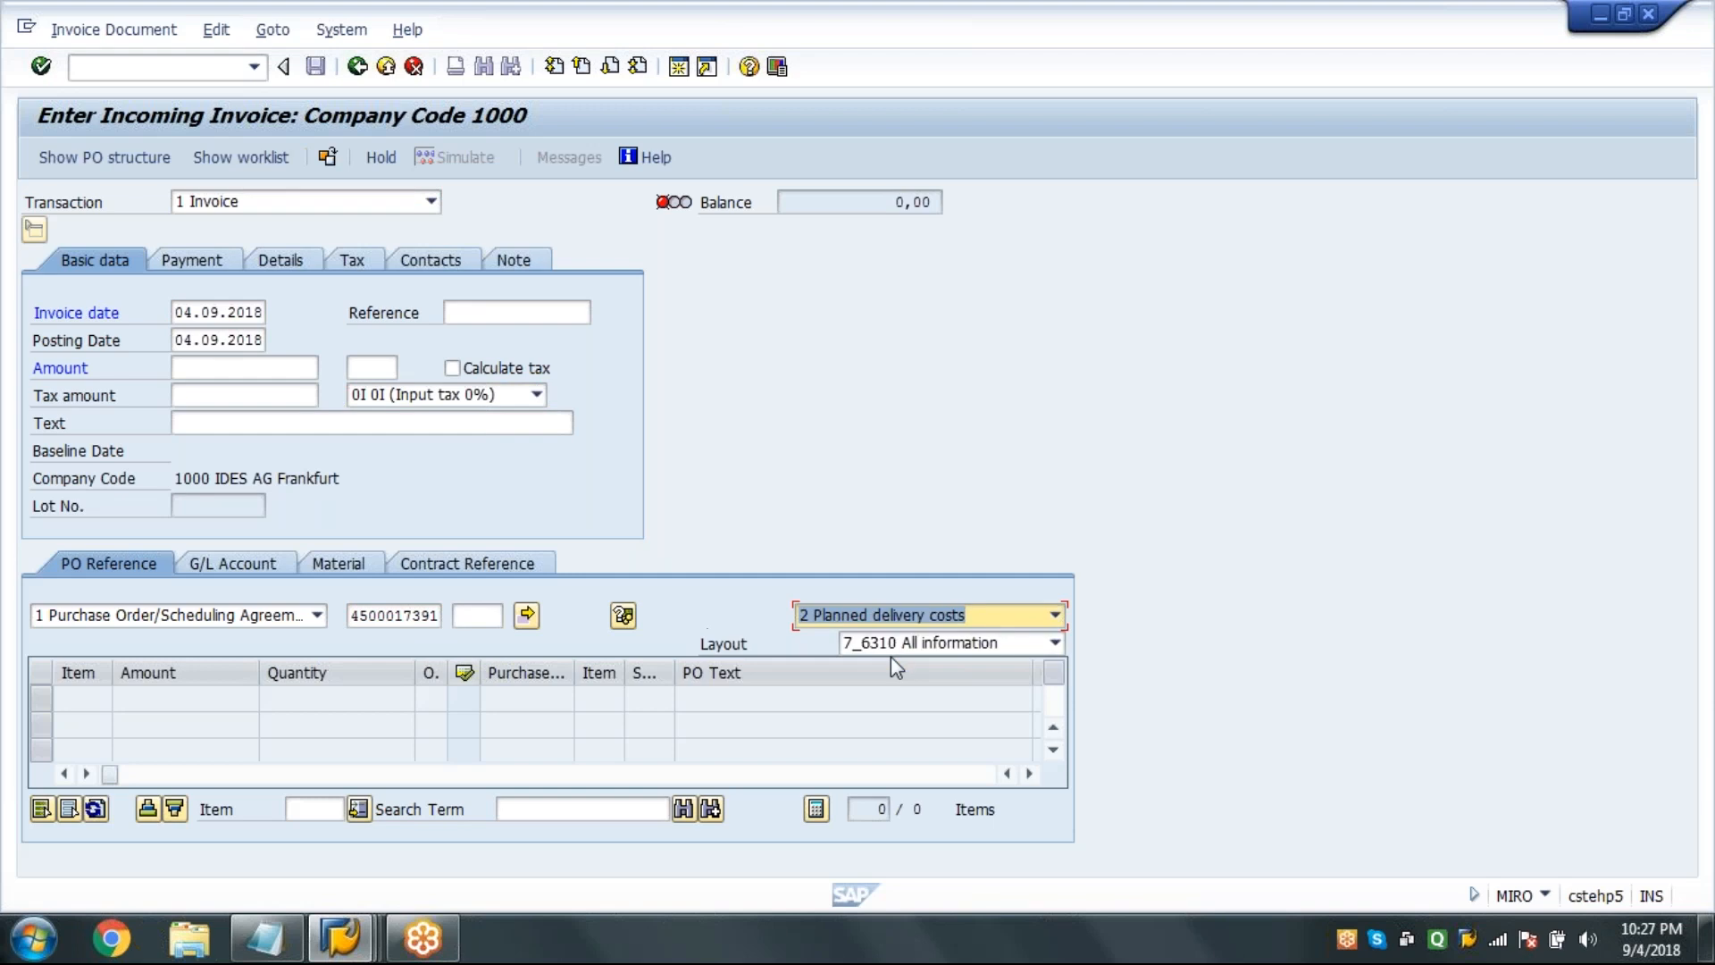
Try to load the planned delivery costs from the referenced purchase order, then from the next consecutive order number.
key("Return")
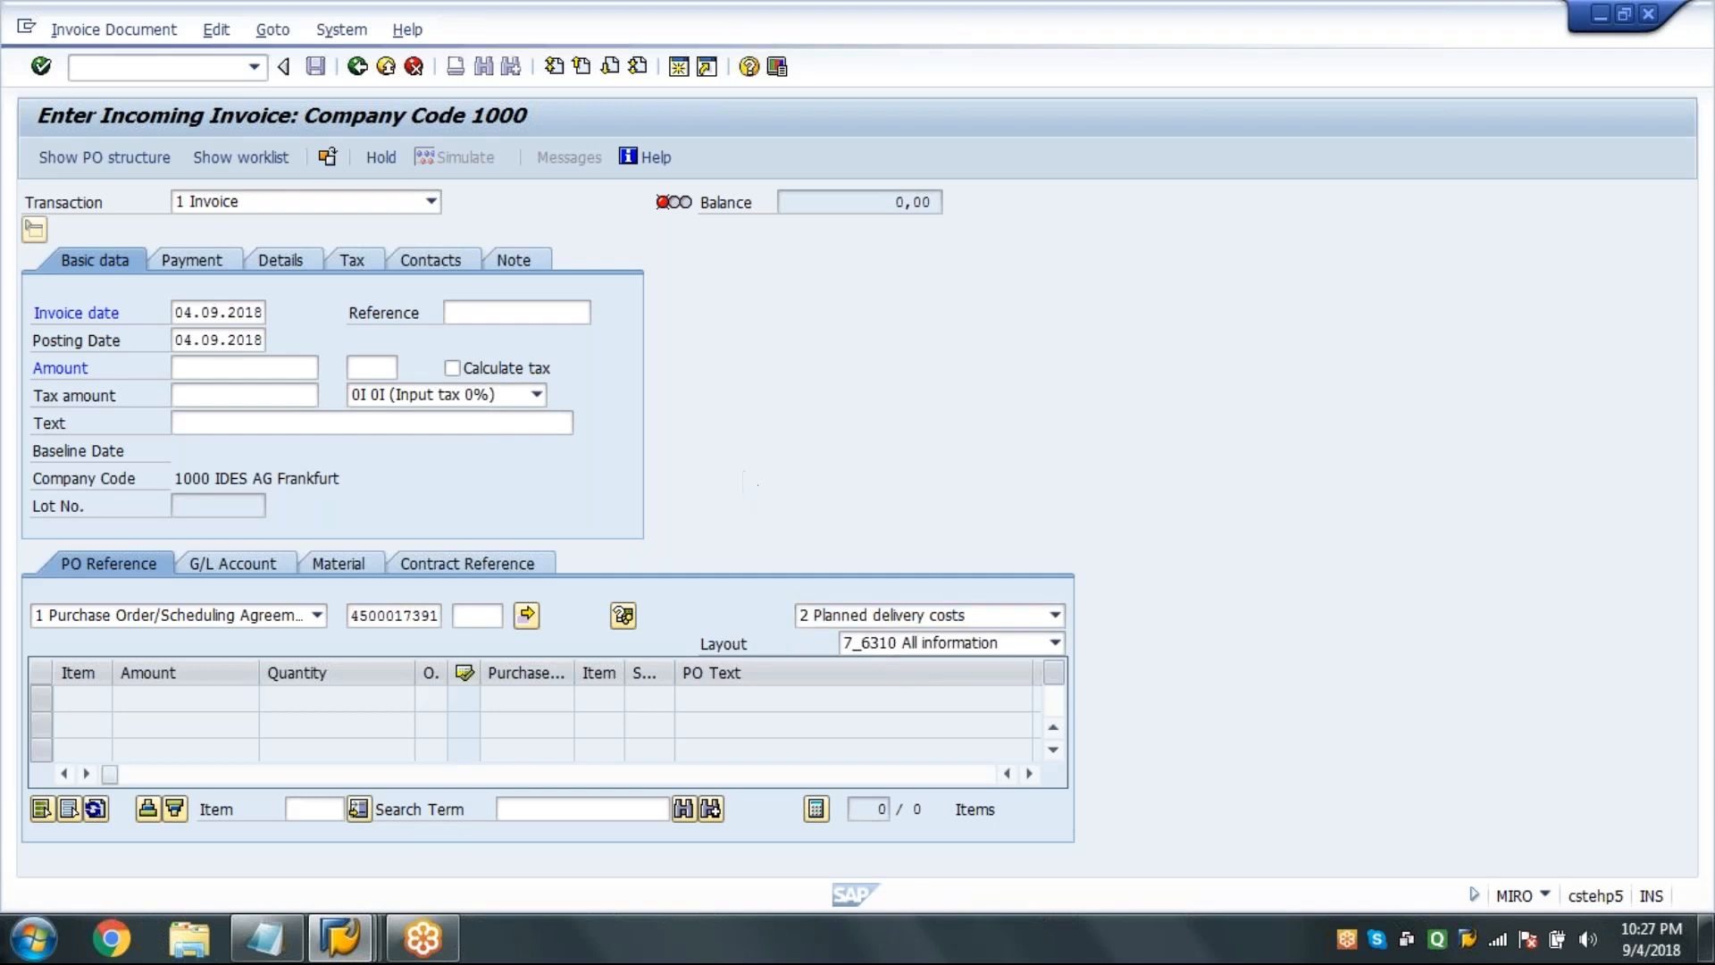
key("Return")
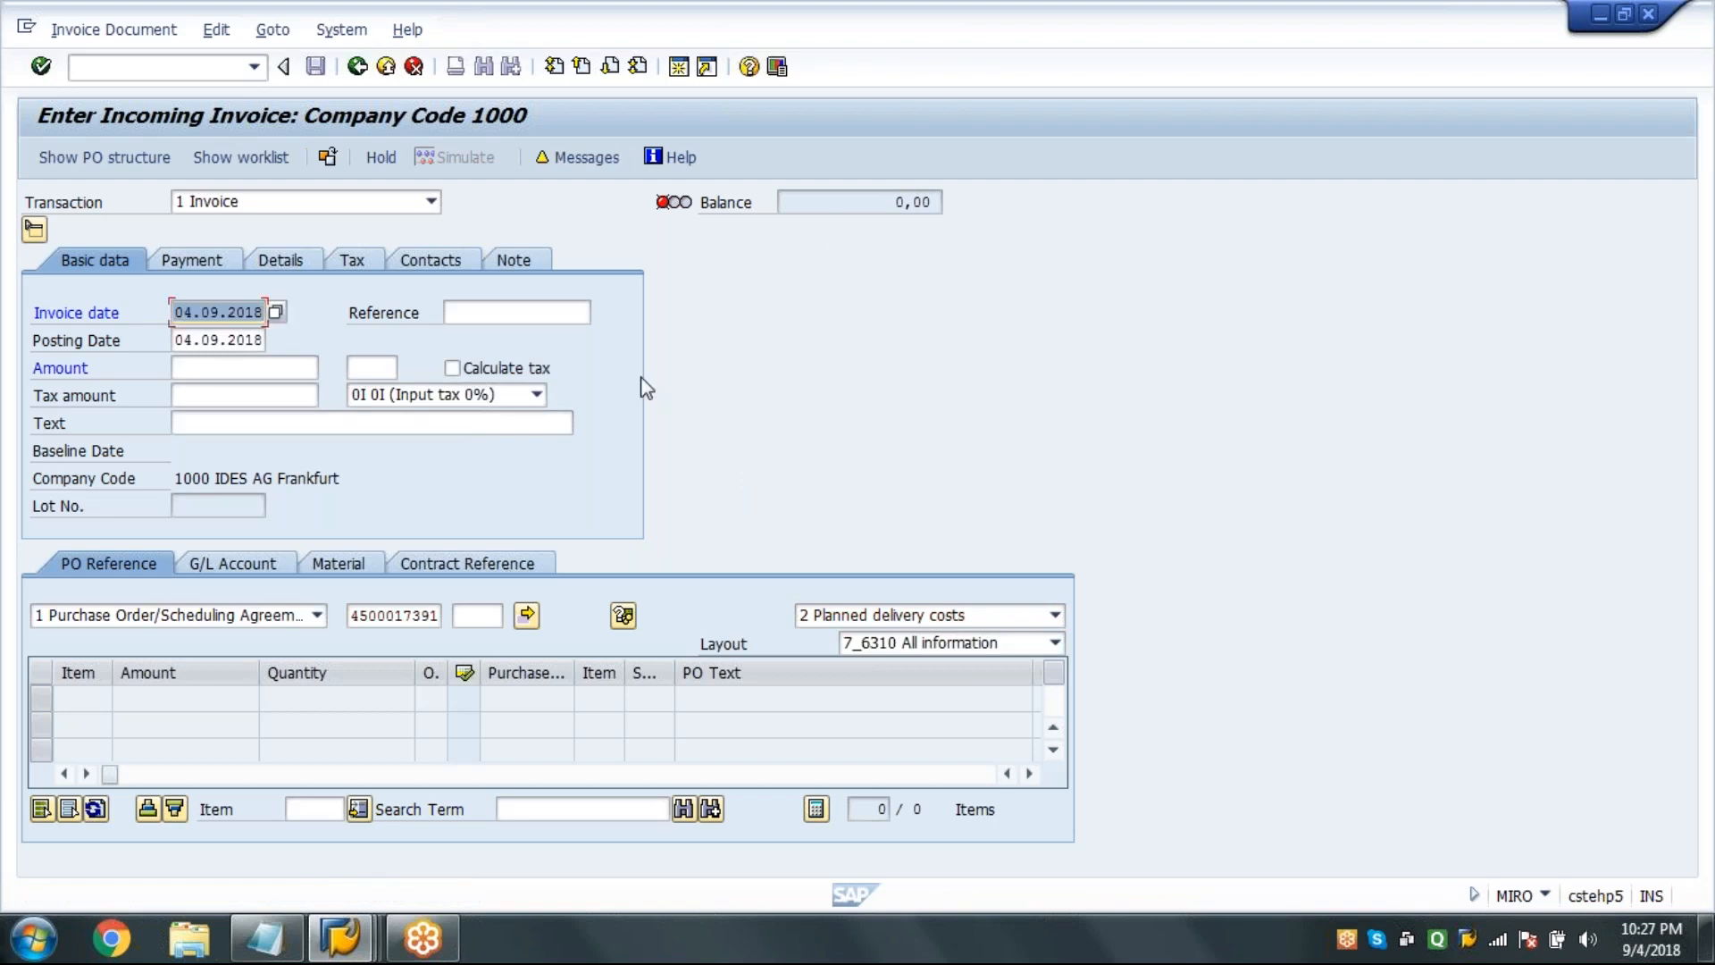
left_click(436, 617)
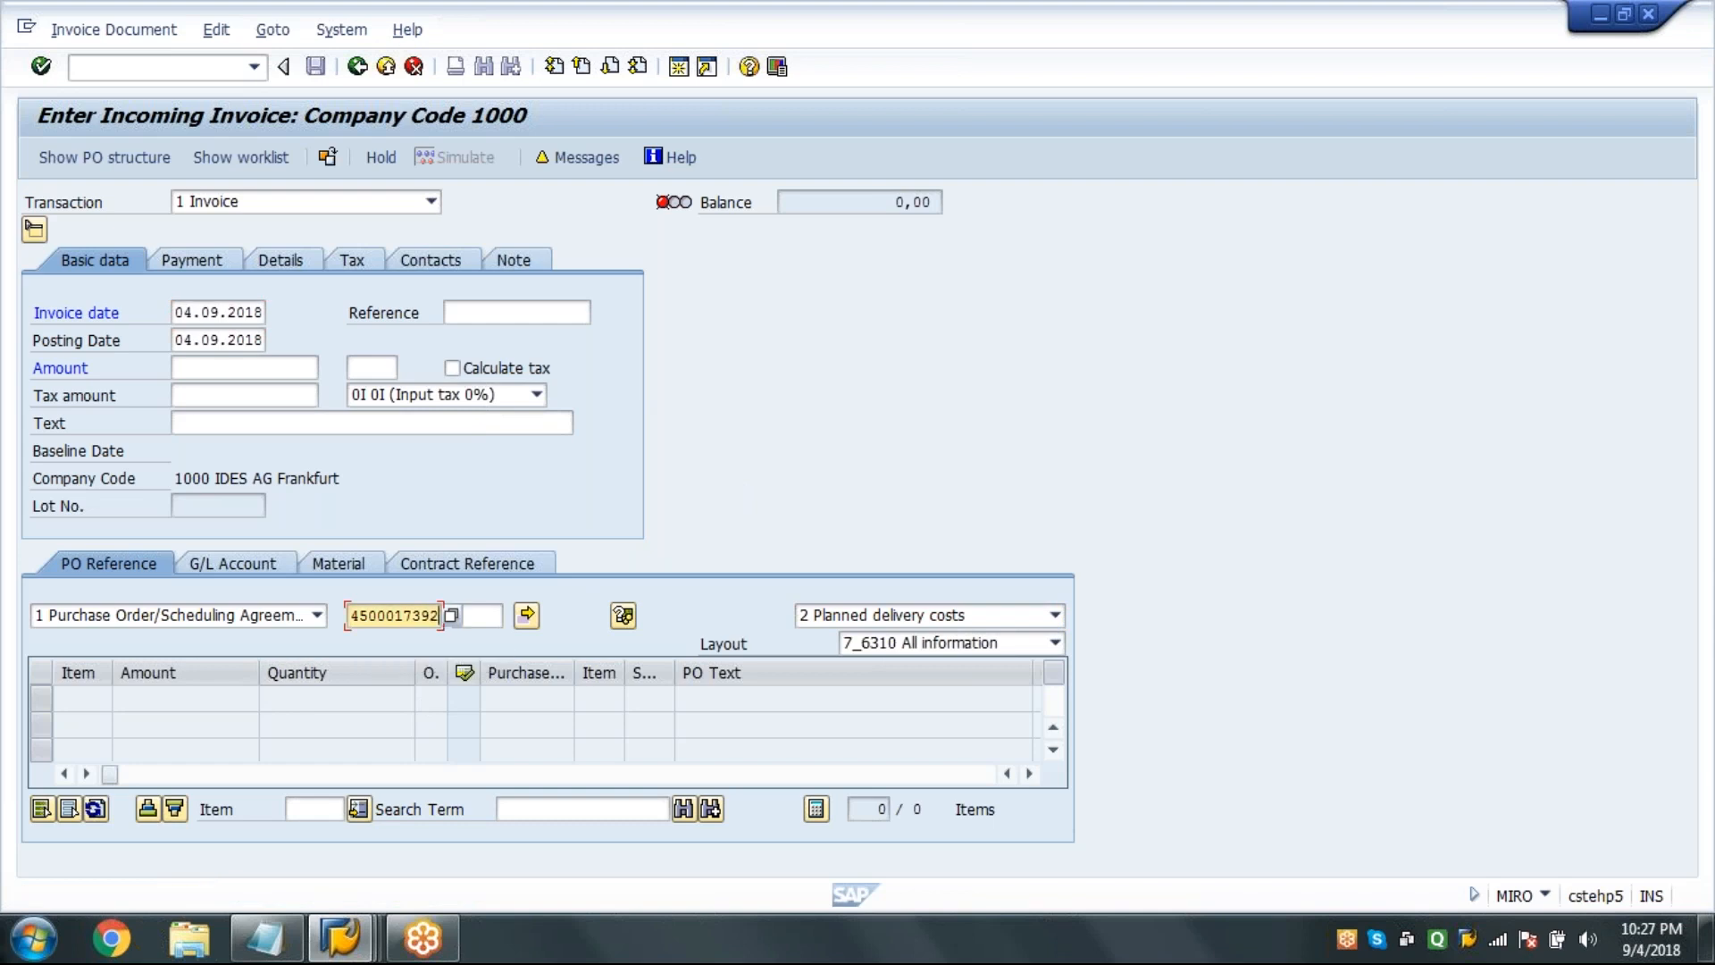
key("Return")
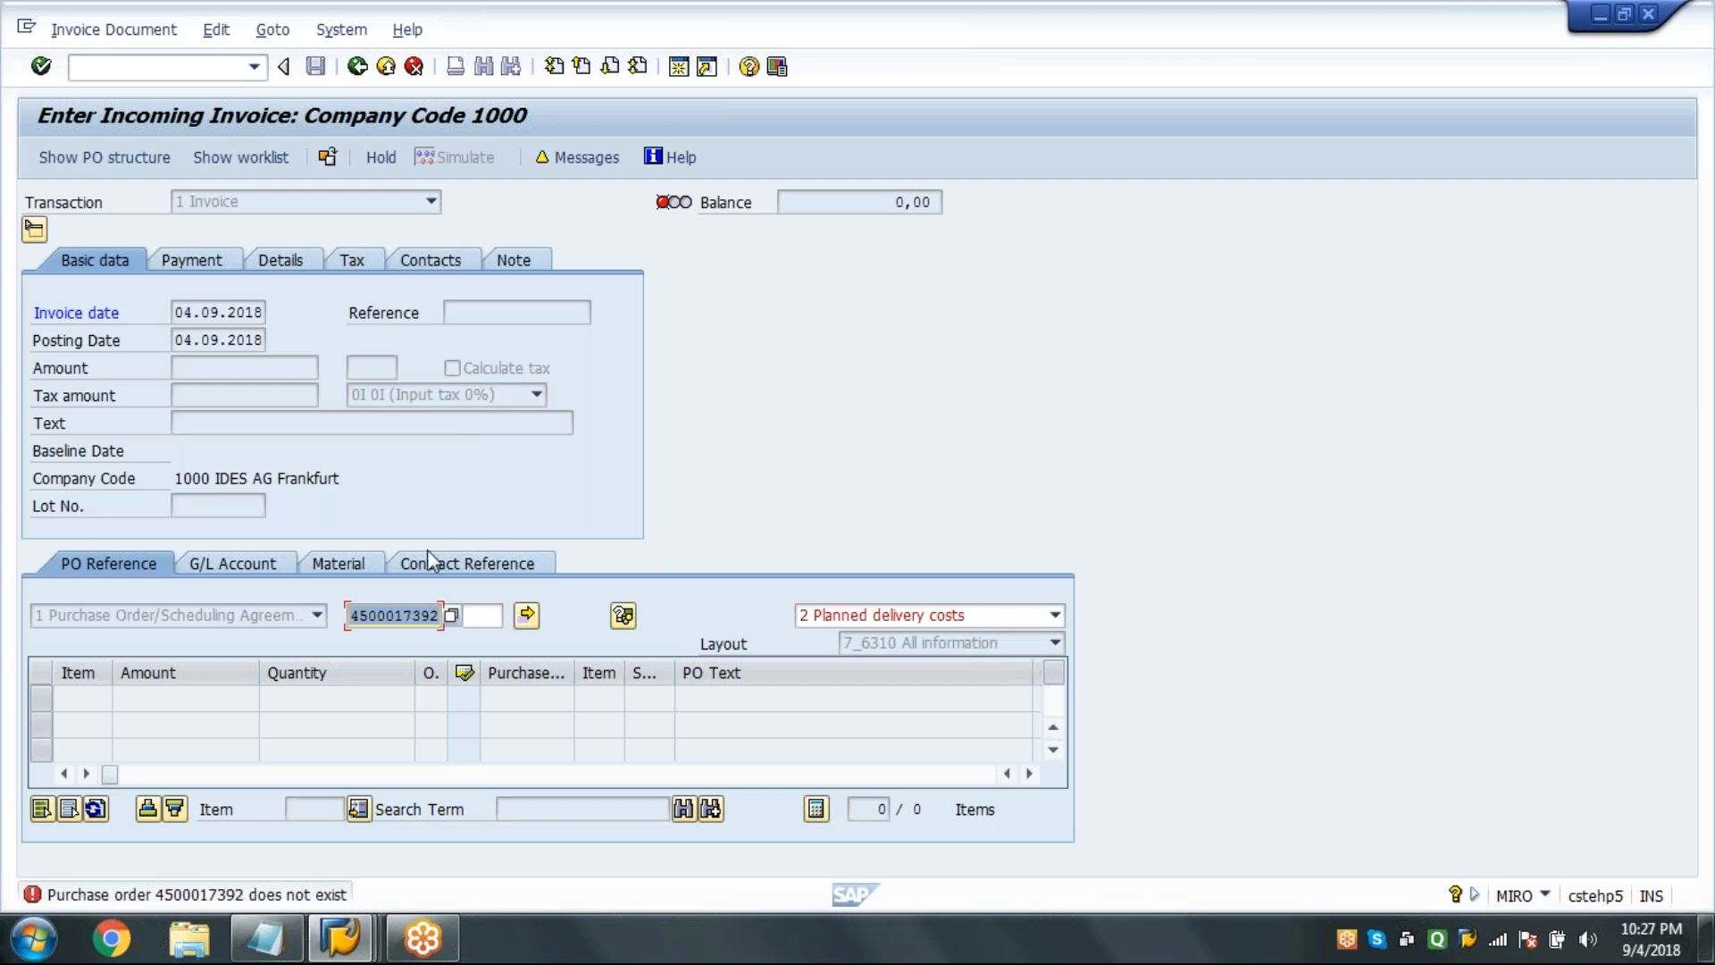
Display material document 8 of year 2018 in MB03 to check its item and purchase order.
left_click(222, 67)
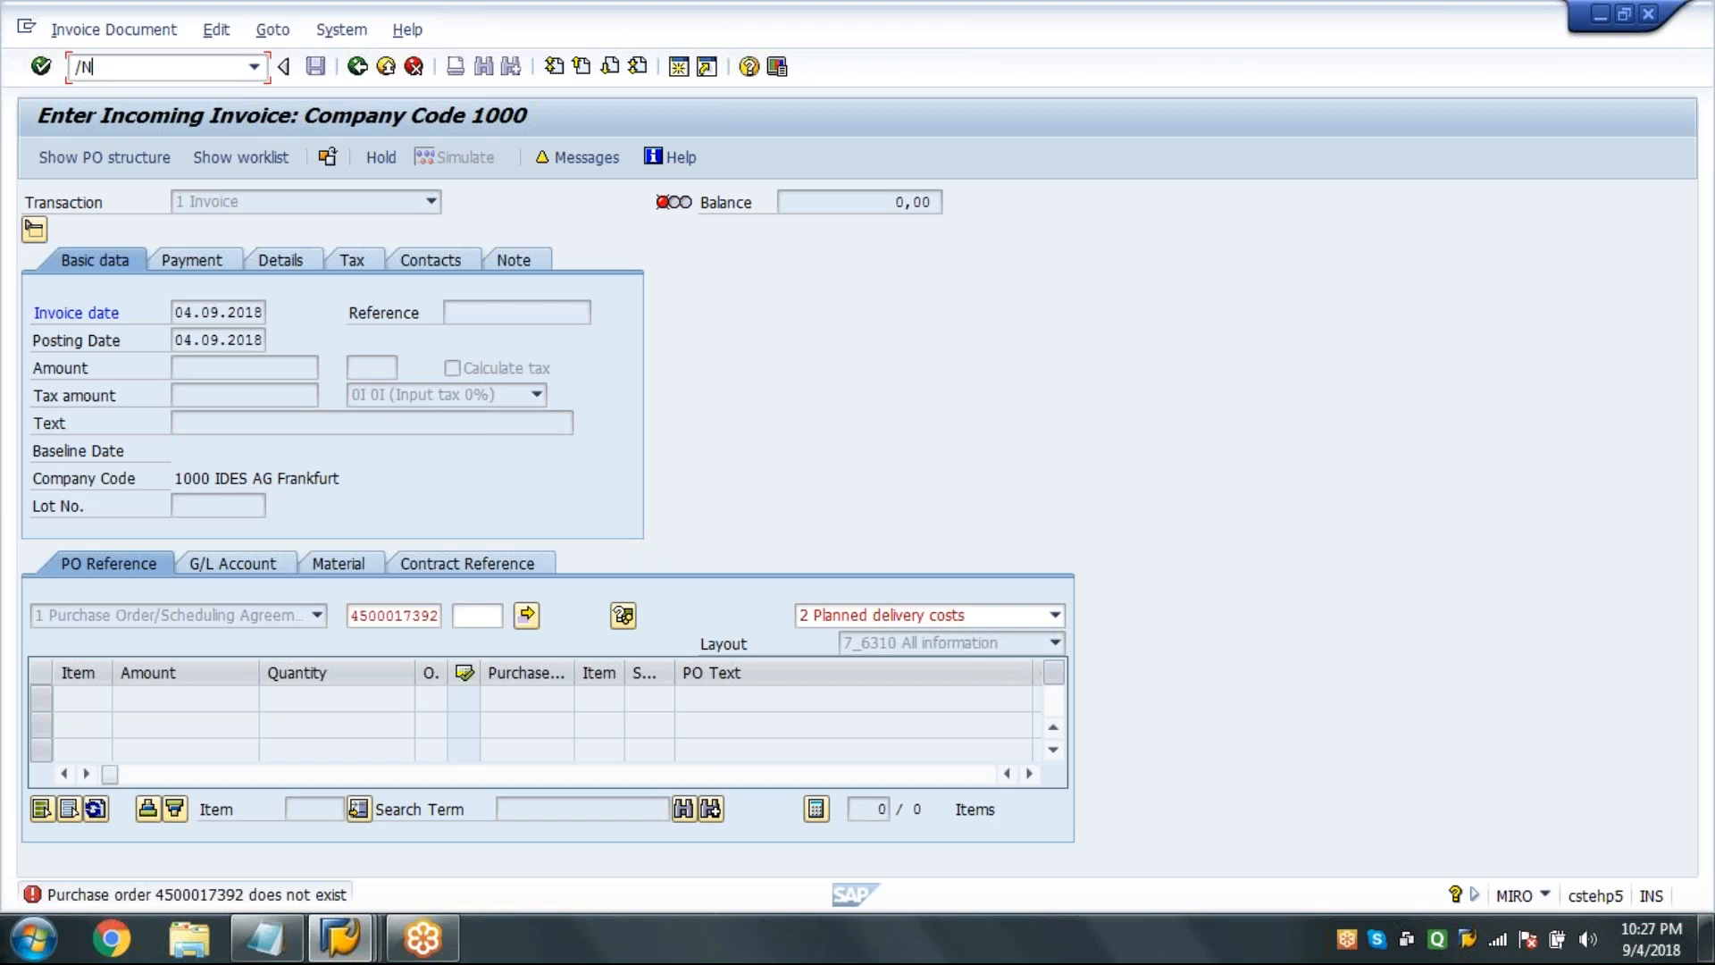
key("Return")
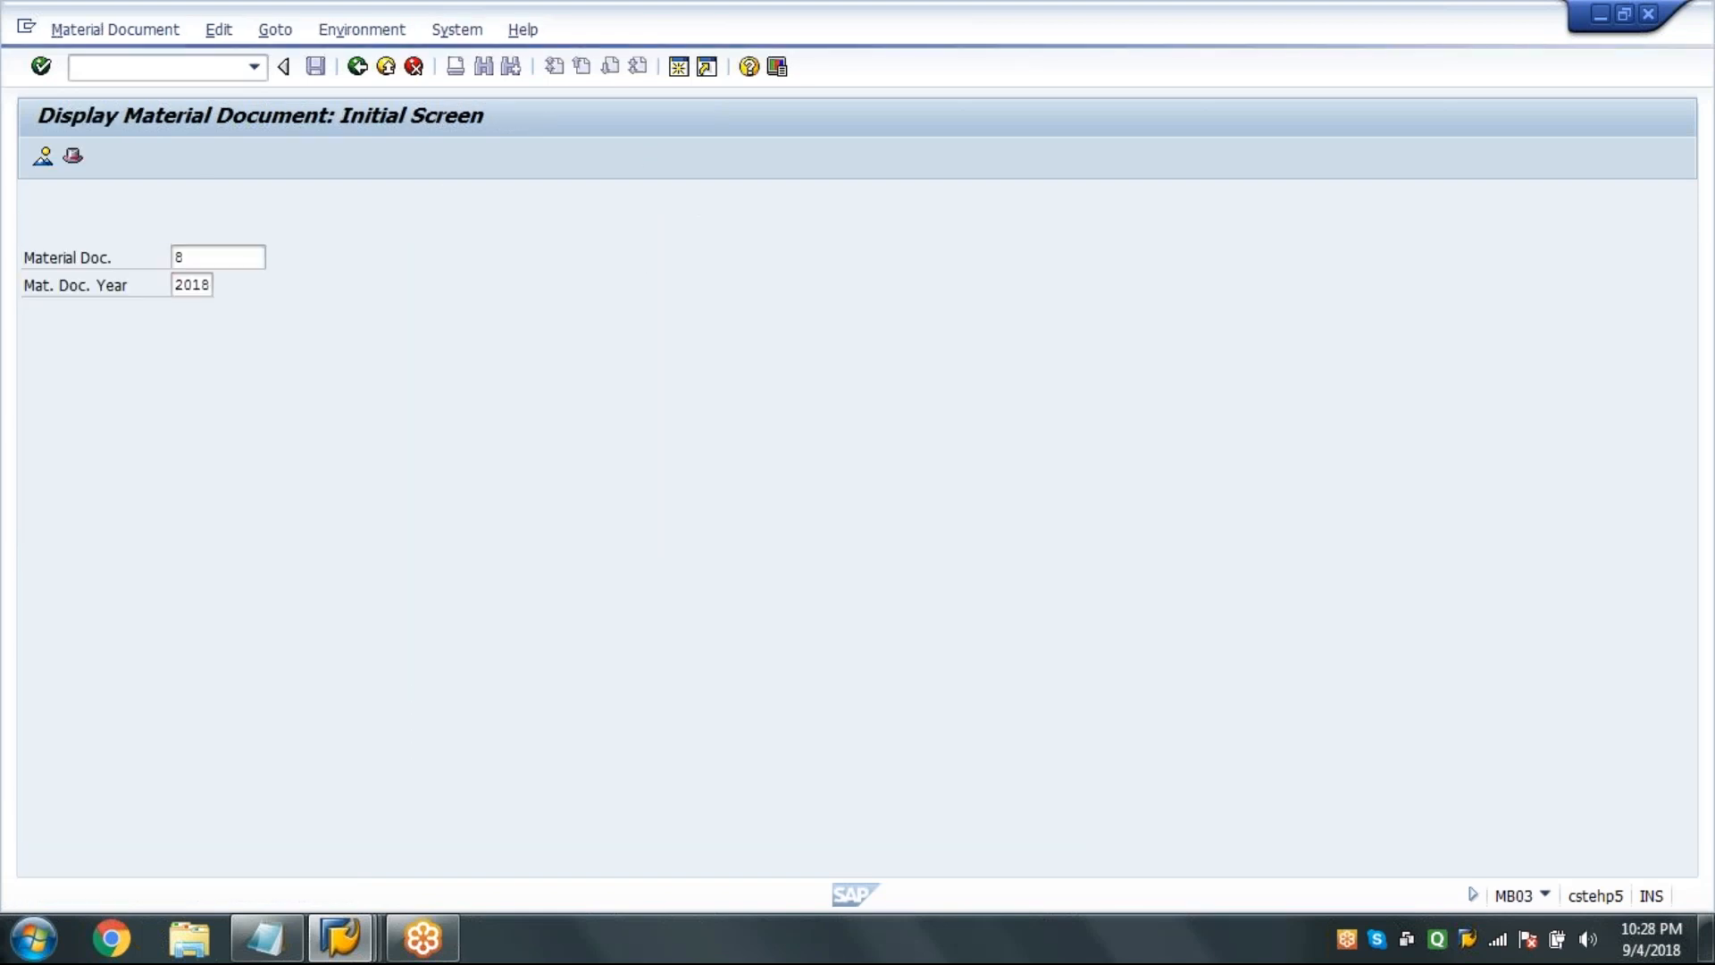
key("Return")
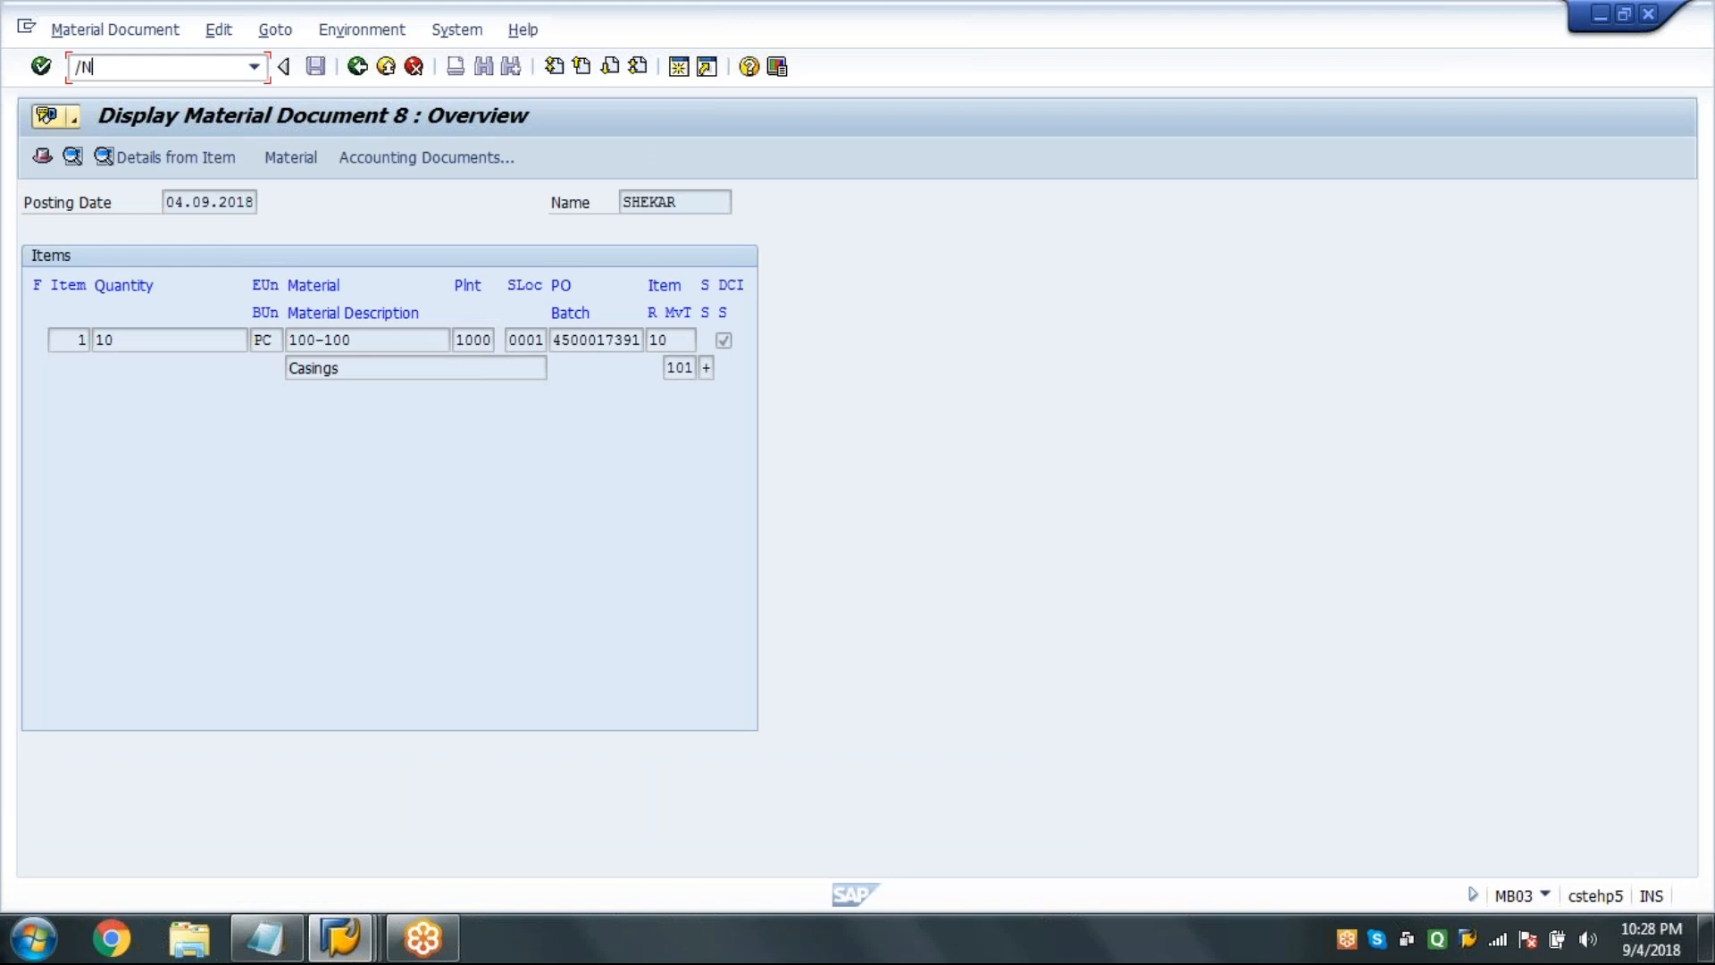
Try to load the next consecutive purchase order number for a goods receipt in MIGO.
key("Return")
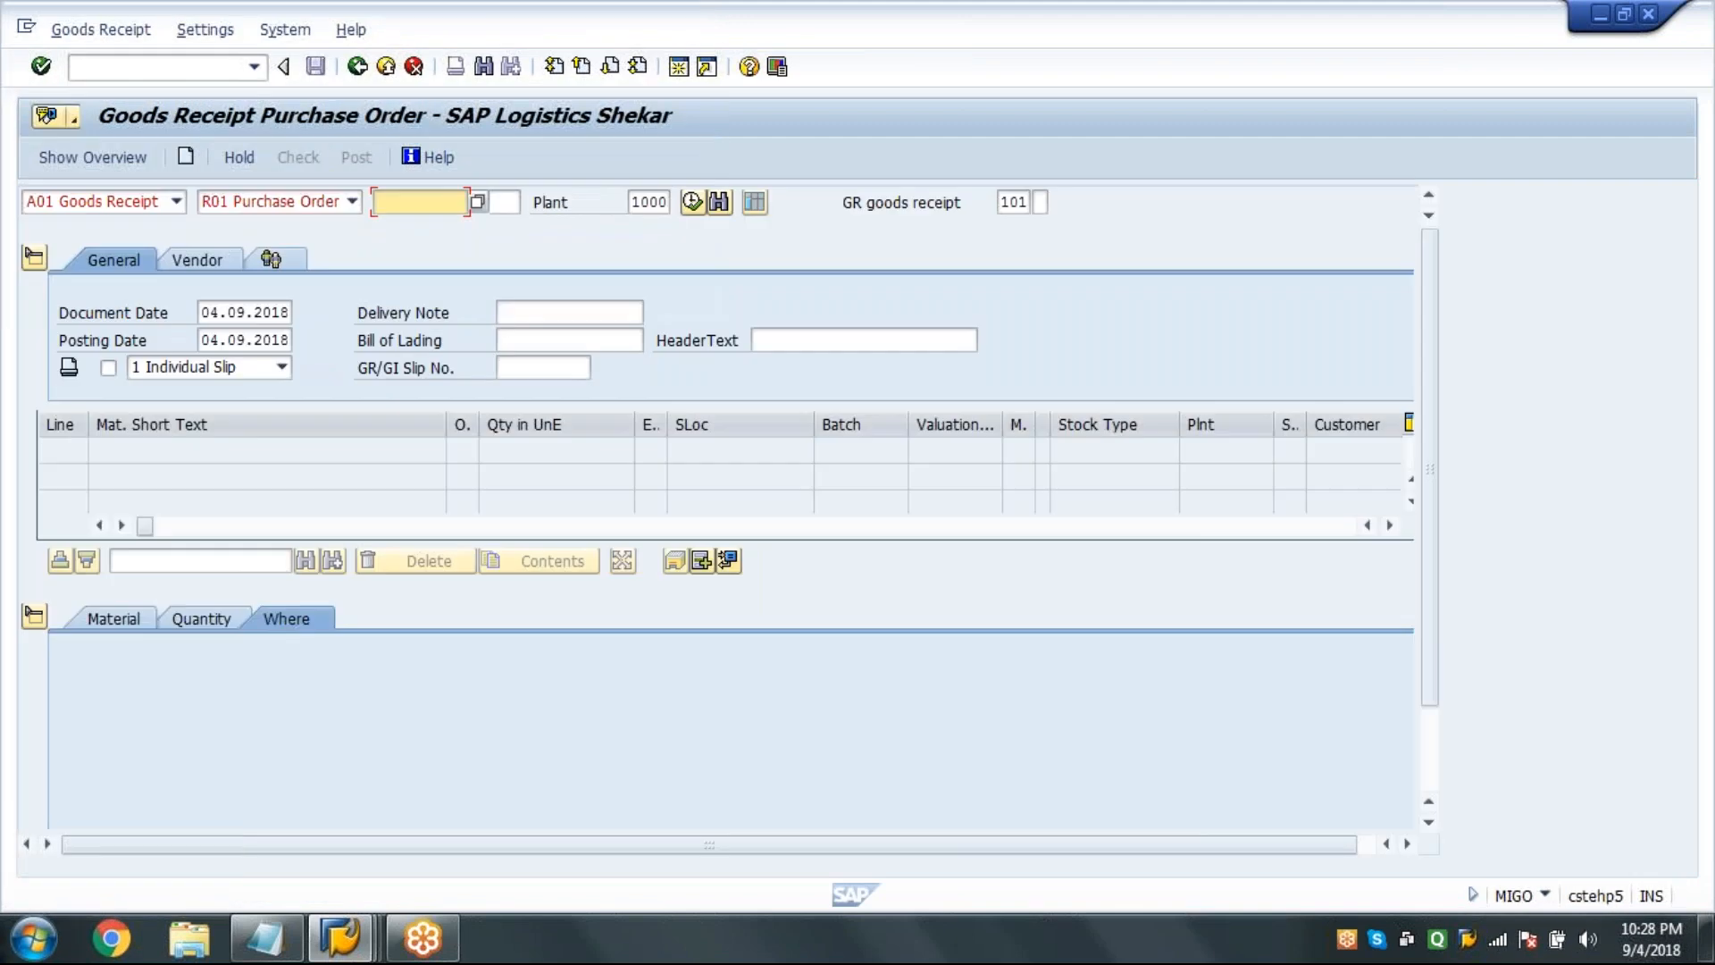
key("space")
key("Down")
key("Return")
type("2")
key("Return")
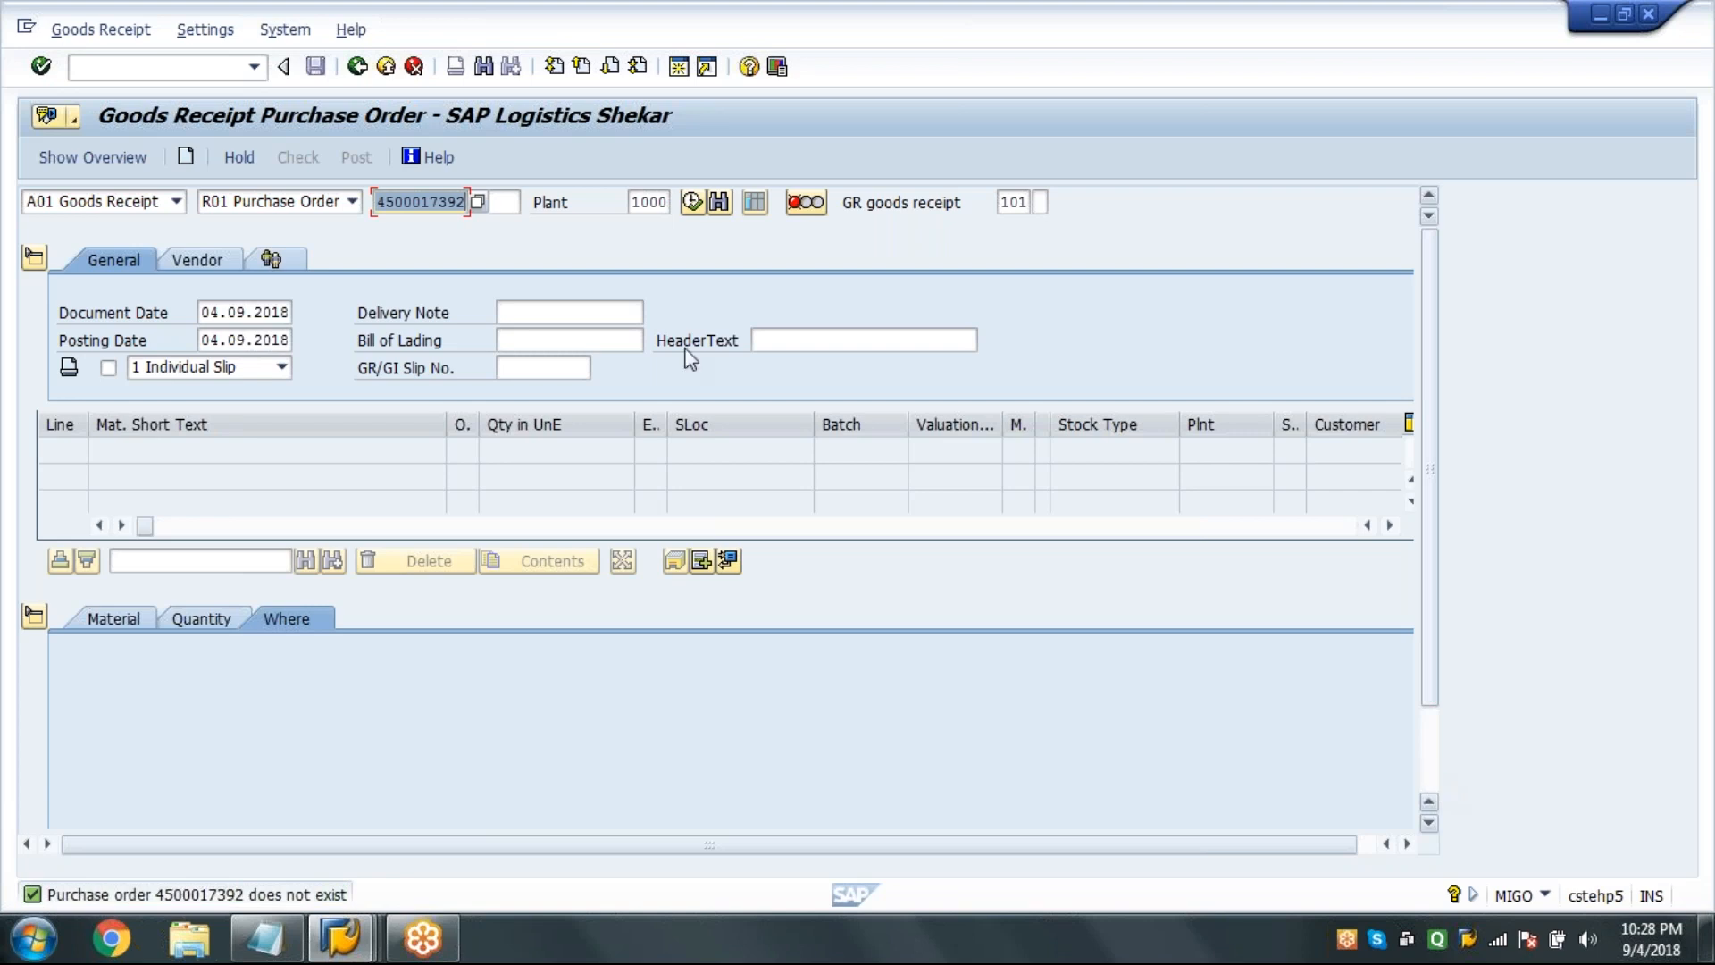
Start a standard purchase order in ME21N for vendor 1001 with purchasing organization 1000, purchasing group 001 and company code 1000.
left_click(216, 62)
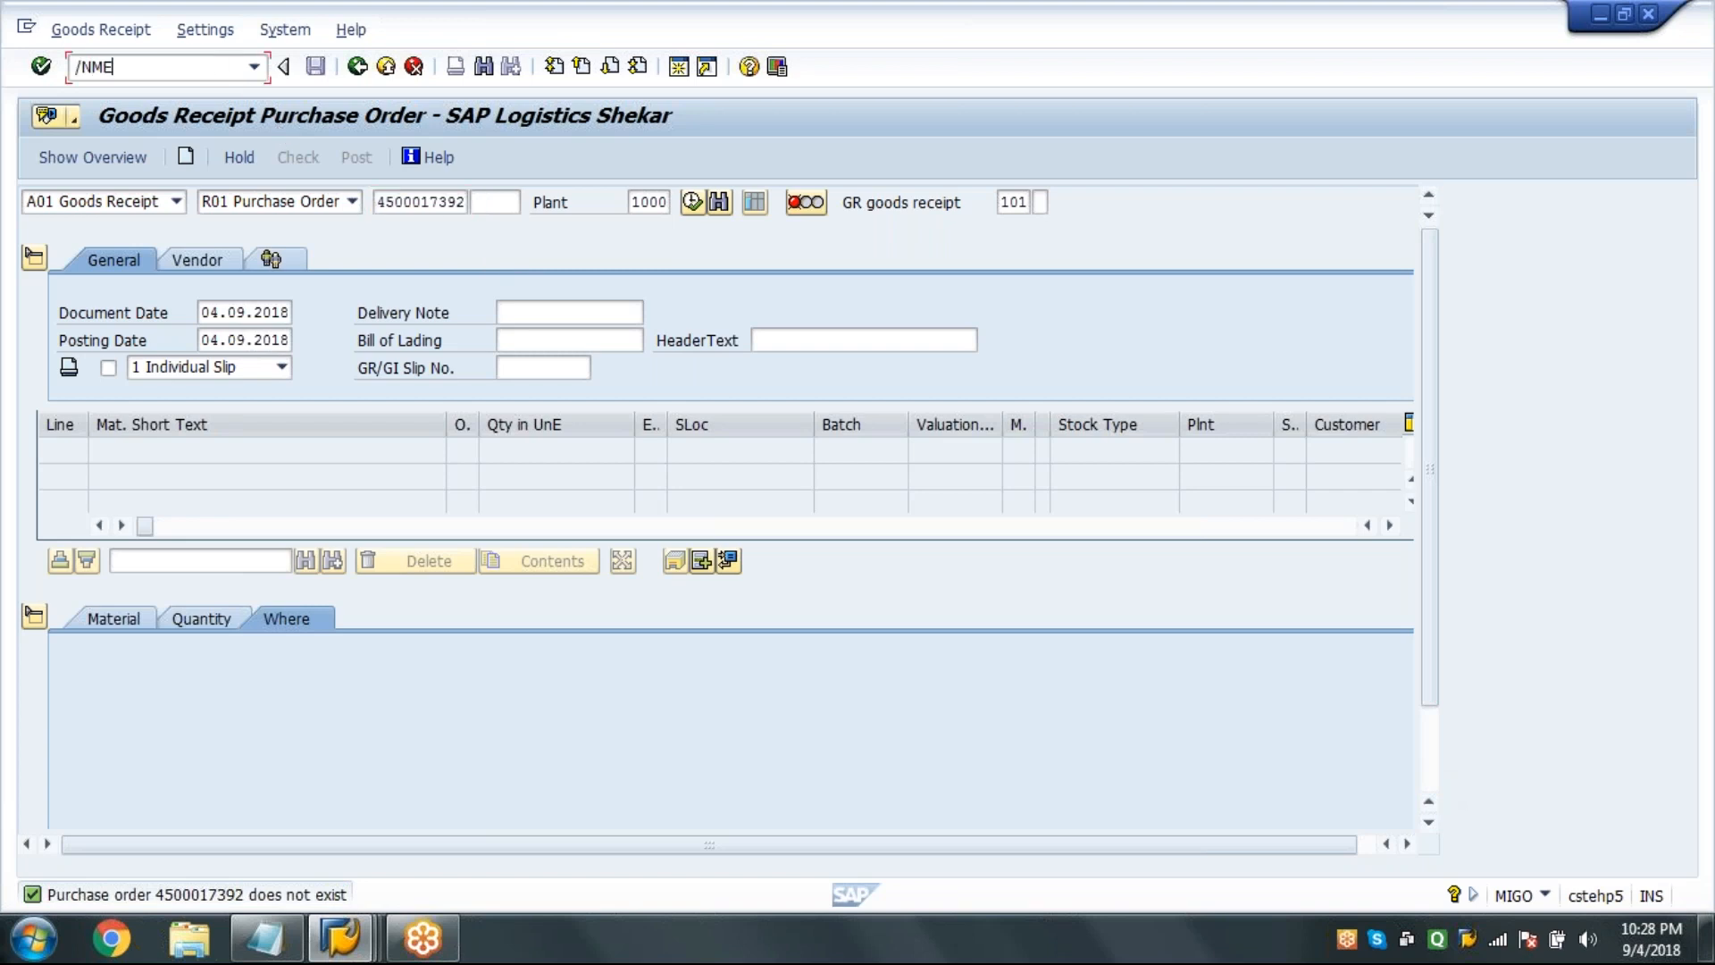
key("Return")
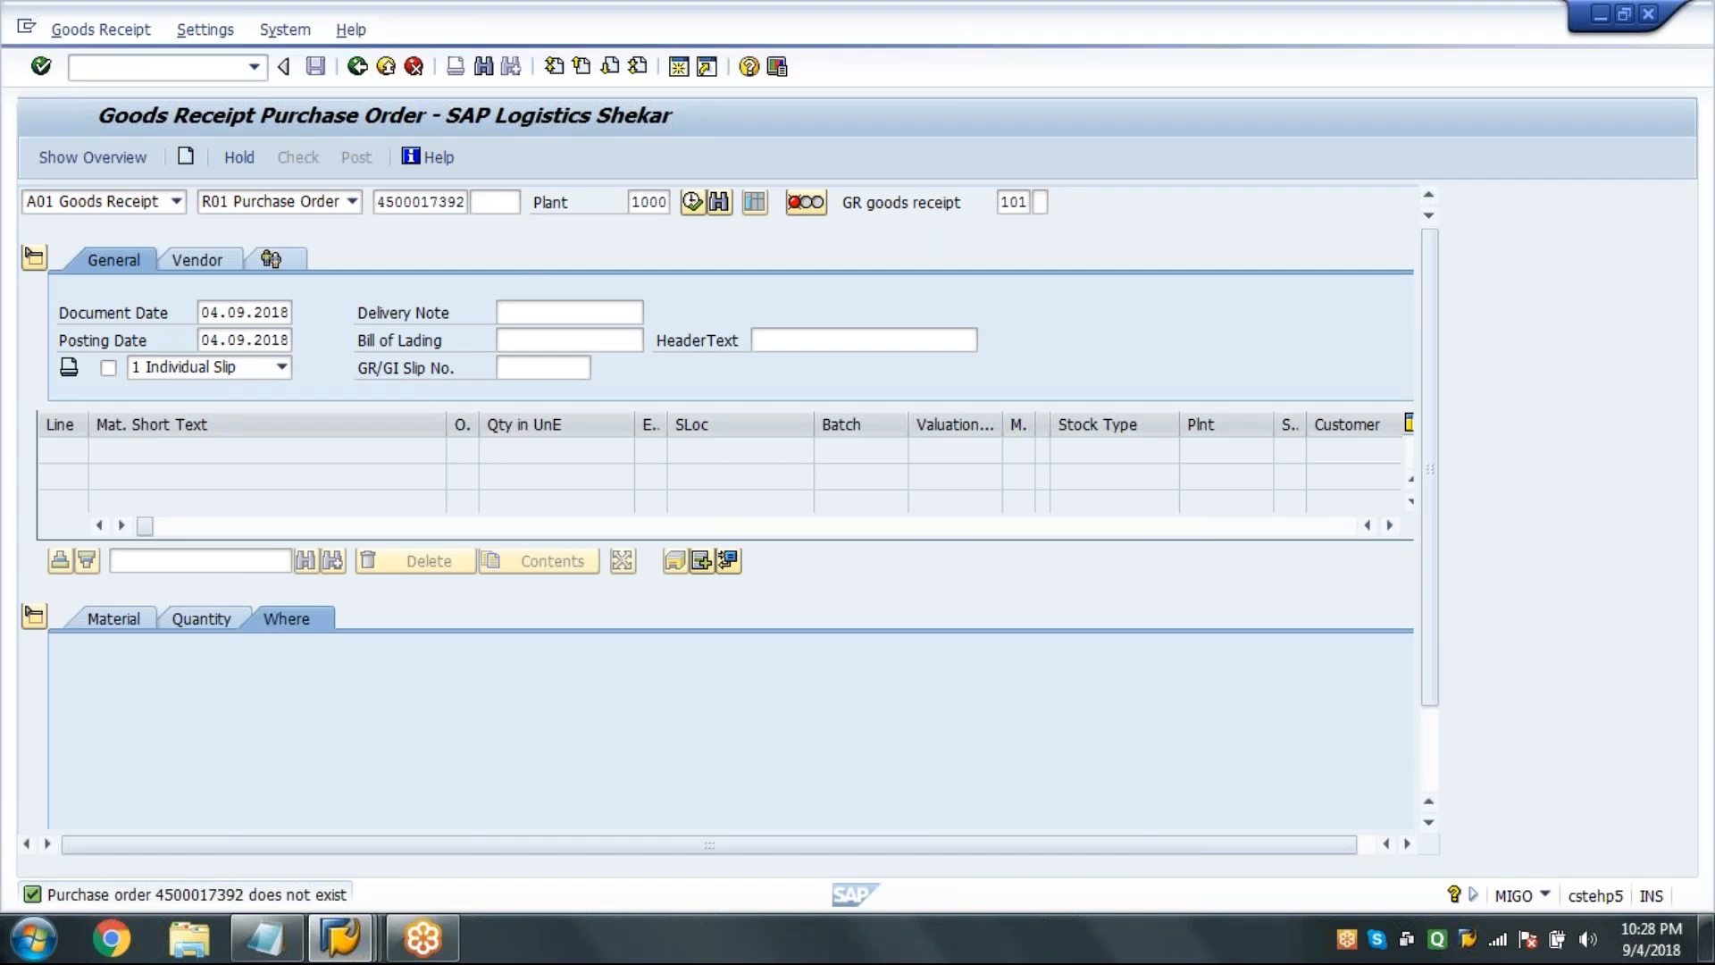
type("1001")
key("Return")
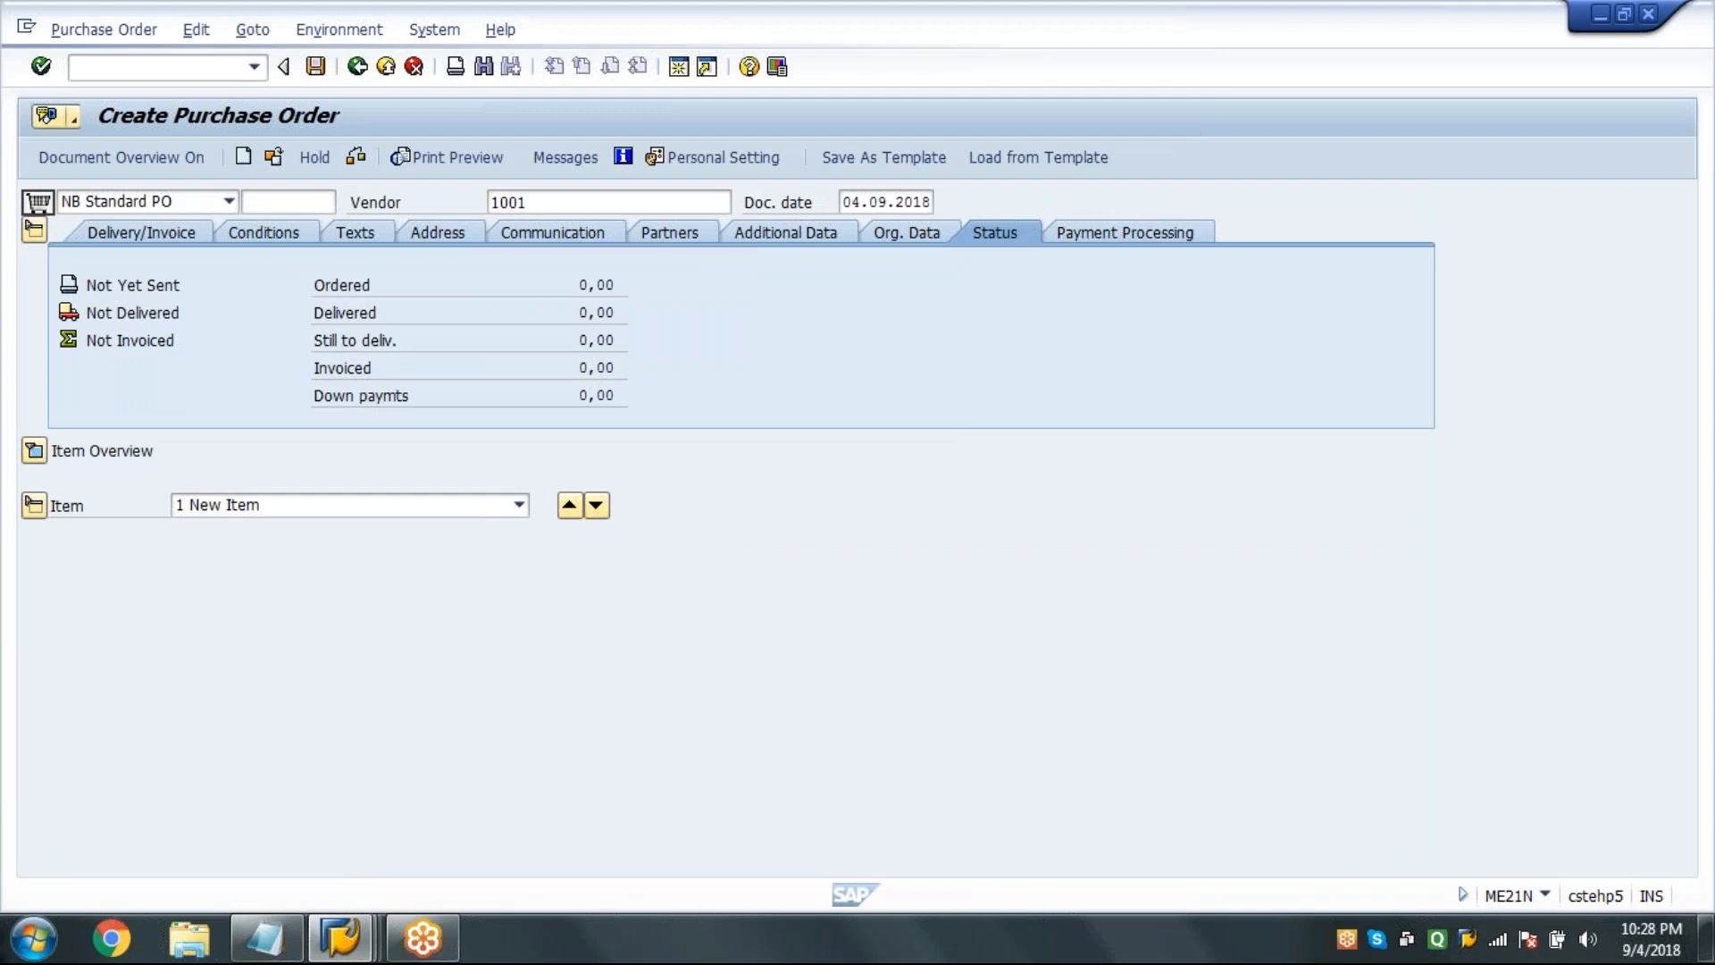
type("1000")
key("Tab")
type("001")
key("Tab")
type("100")
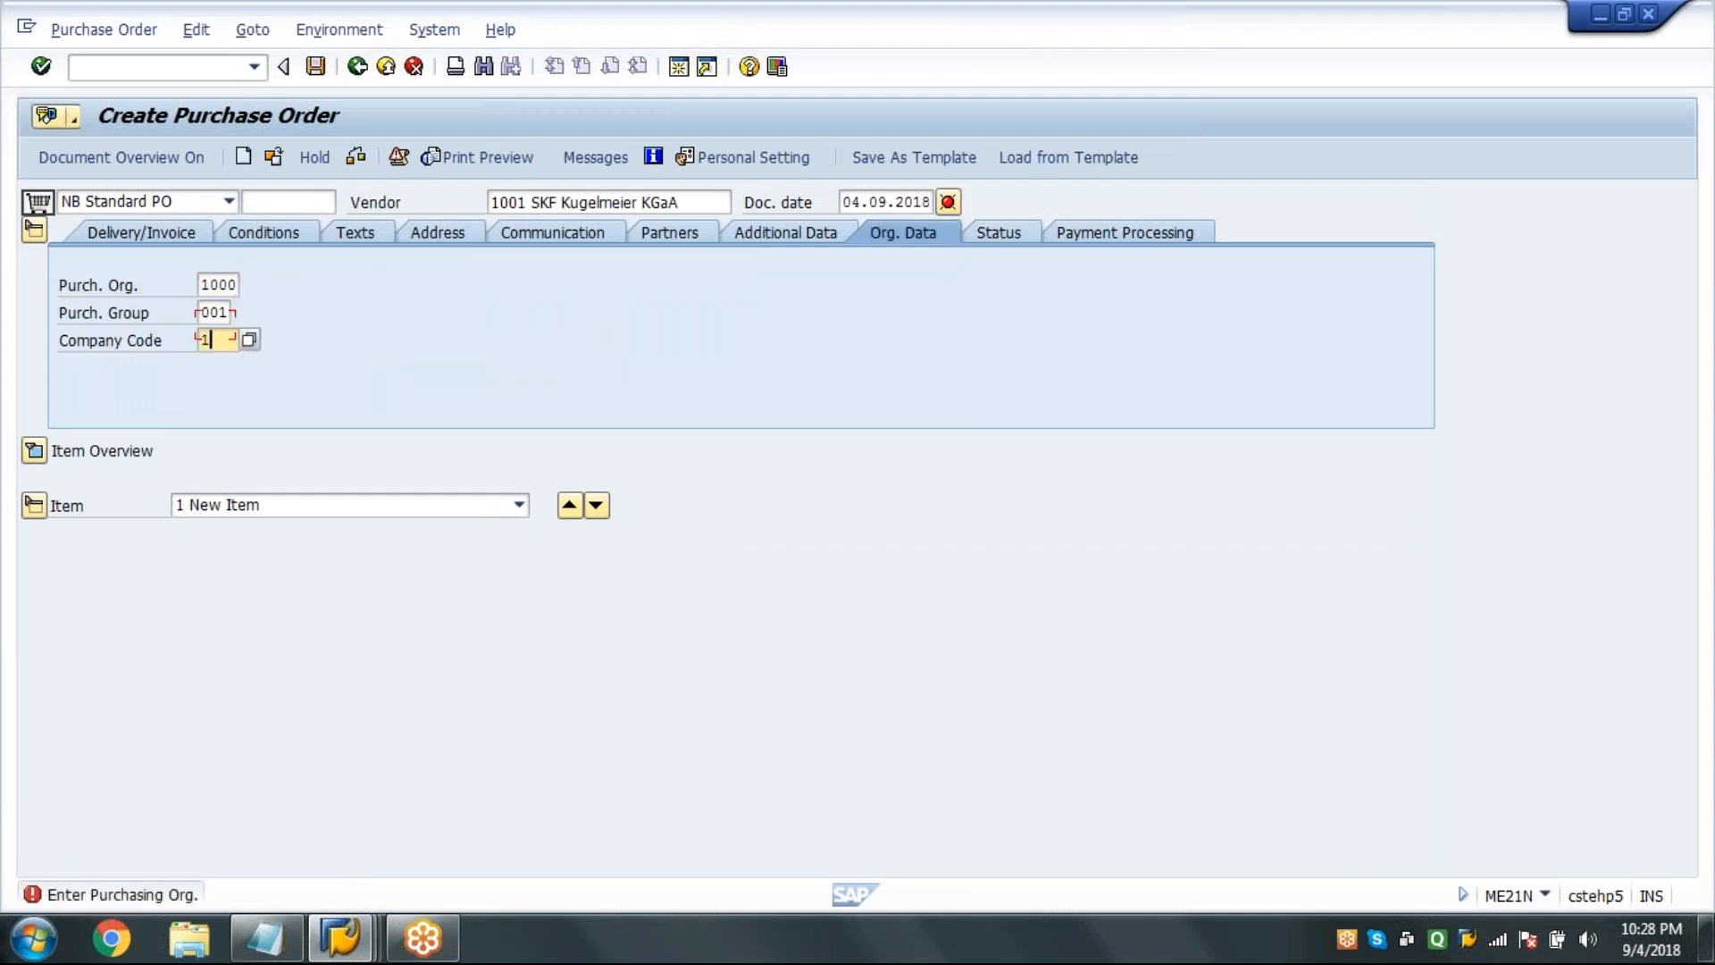
type("0")
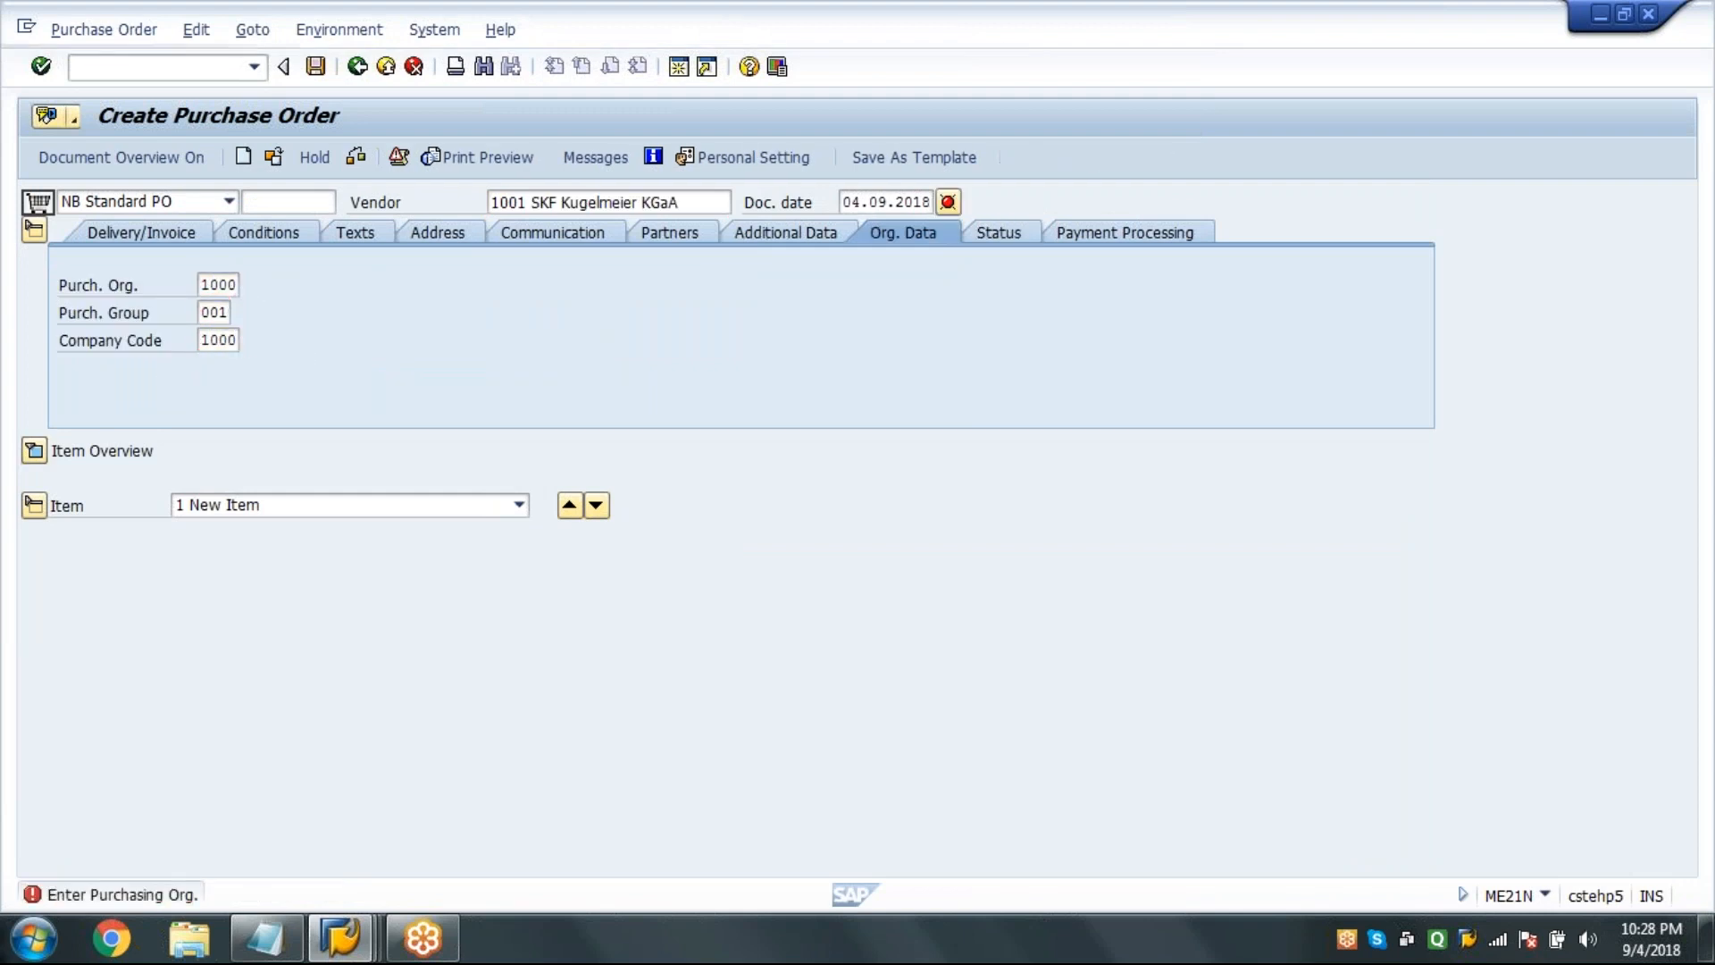
key("Return")
Enter an order item for material 100-100 with quantity 10, net price 100, plant 1000 and storage location 0001.
left_click(264, 481)
type("1")
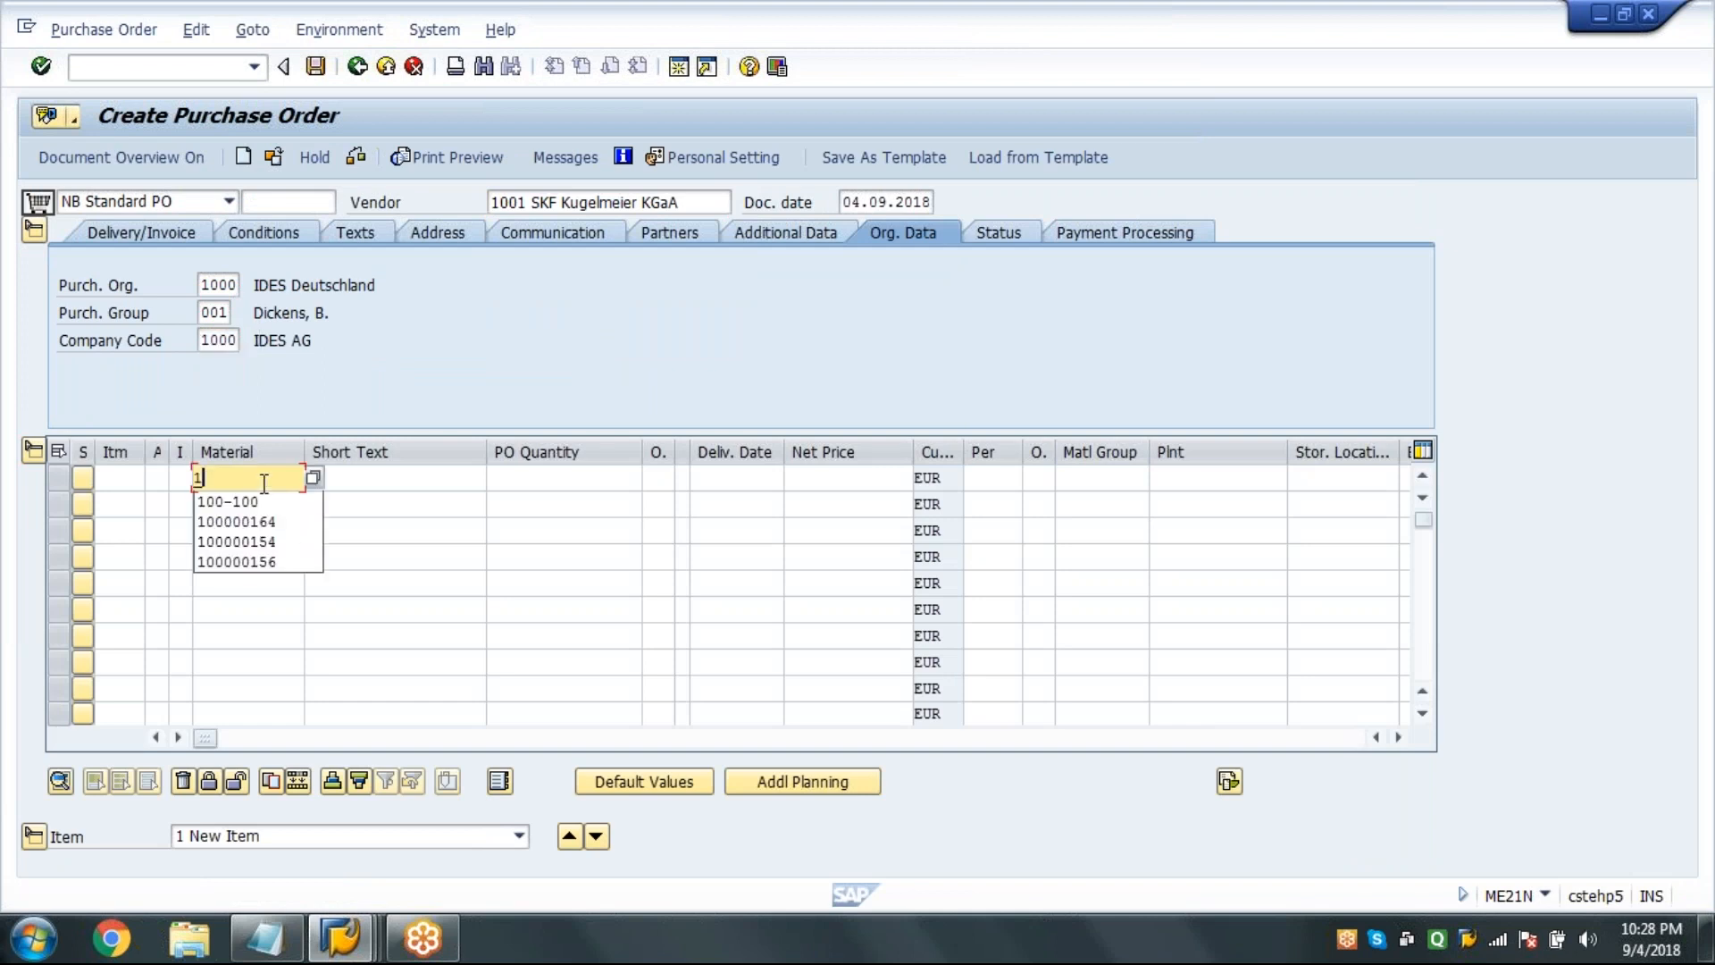
left_click(254, 506)
key("Tab")
key("Tab")
type("10")
key("Tab")
key("Tab")
type("100")
key("Tab")
key("Tab")
key("Tab")
key("Tab")
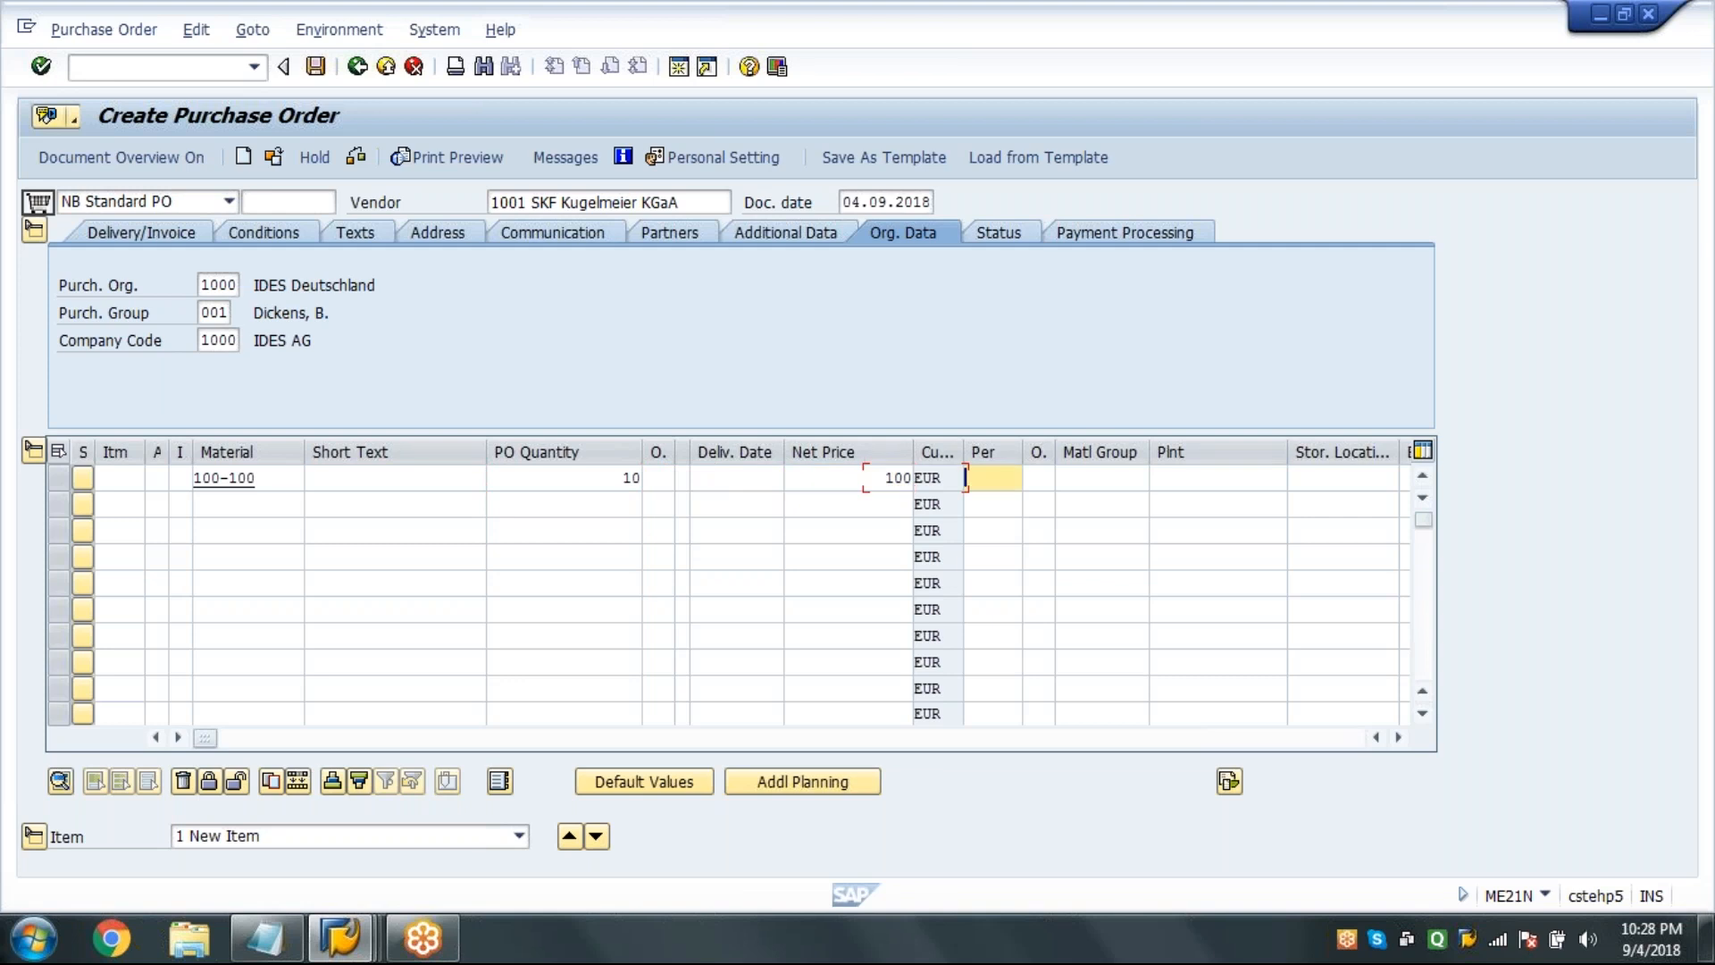
type("1000")
key("Tab")
type("0001")
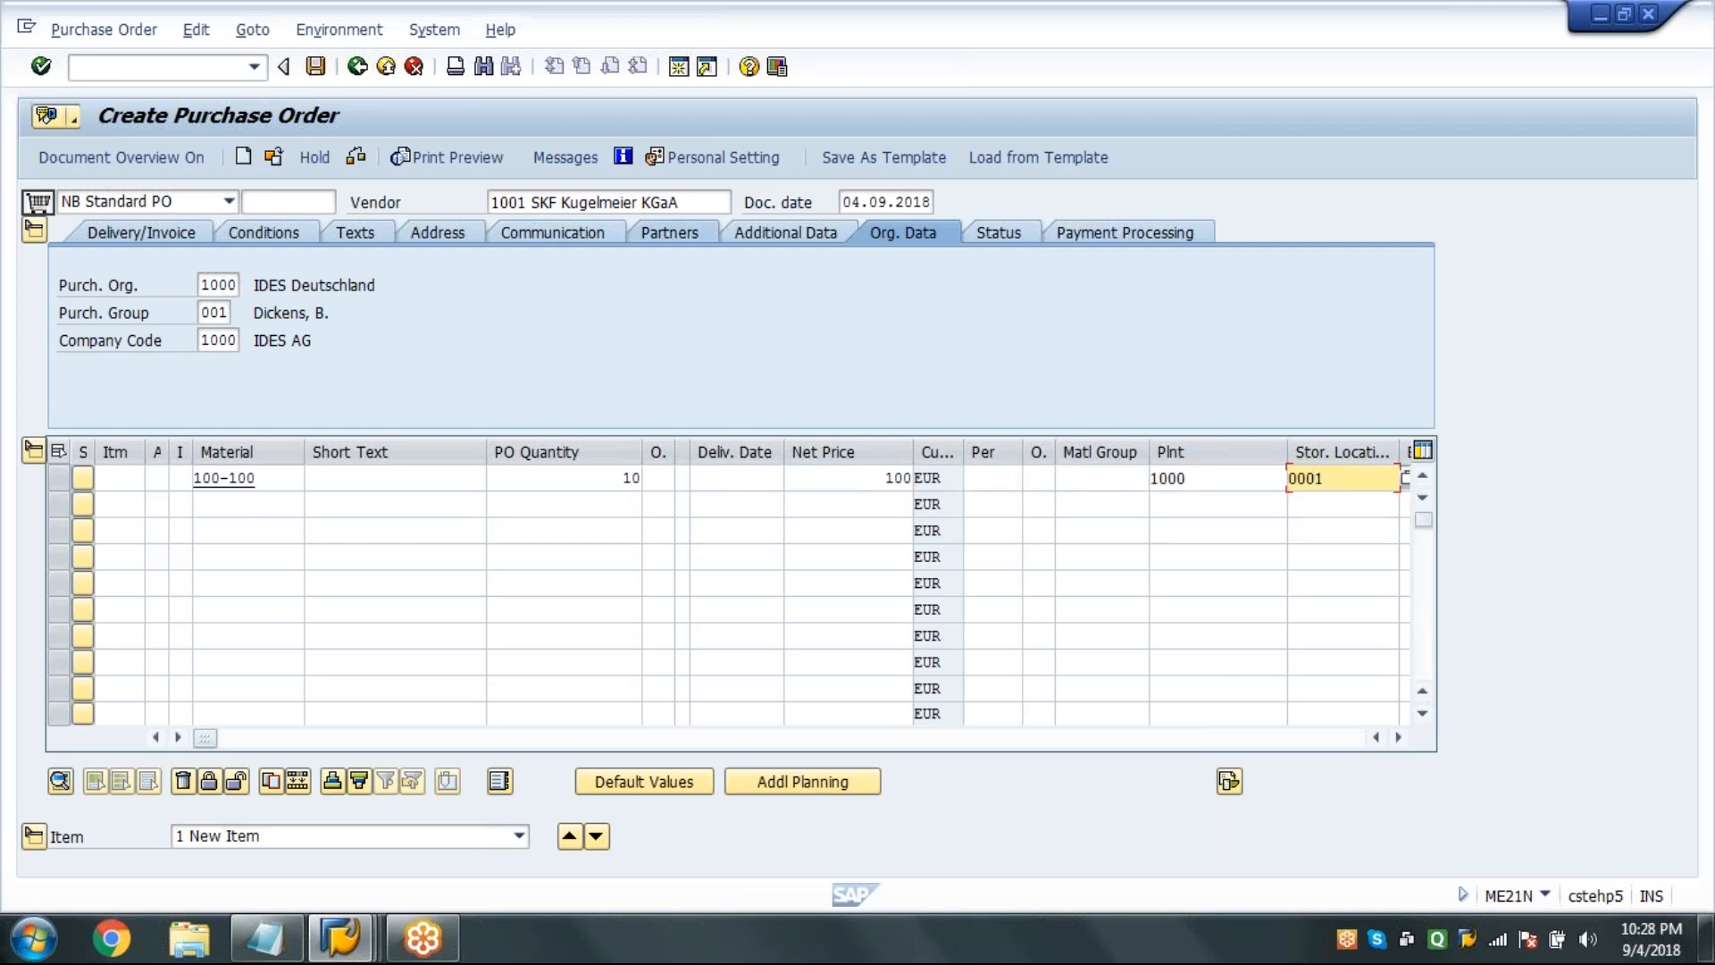
Change the purchase order's vendor to 1000.
left_click(678, 202)
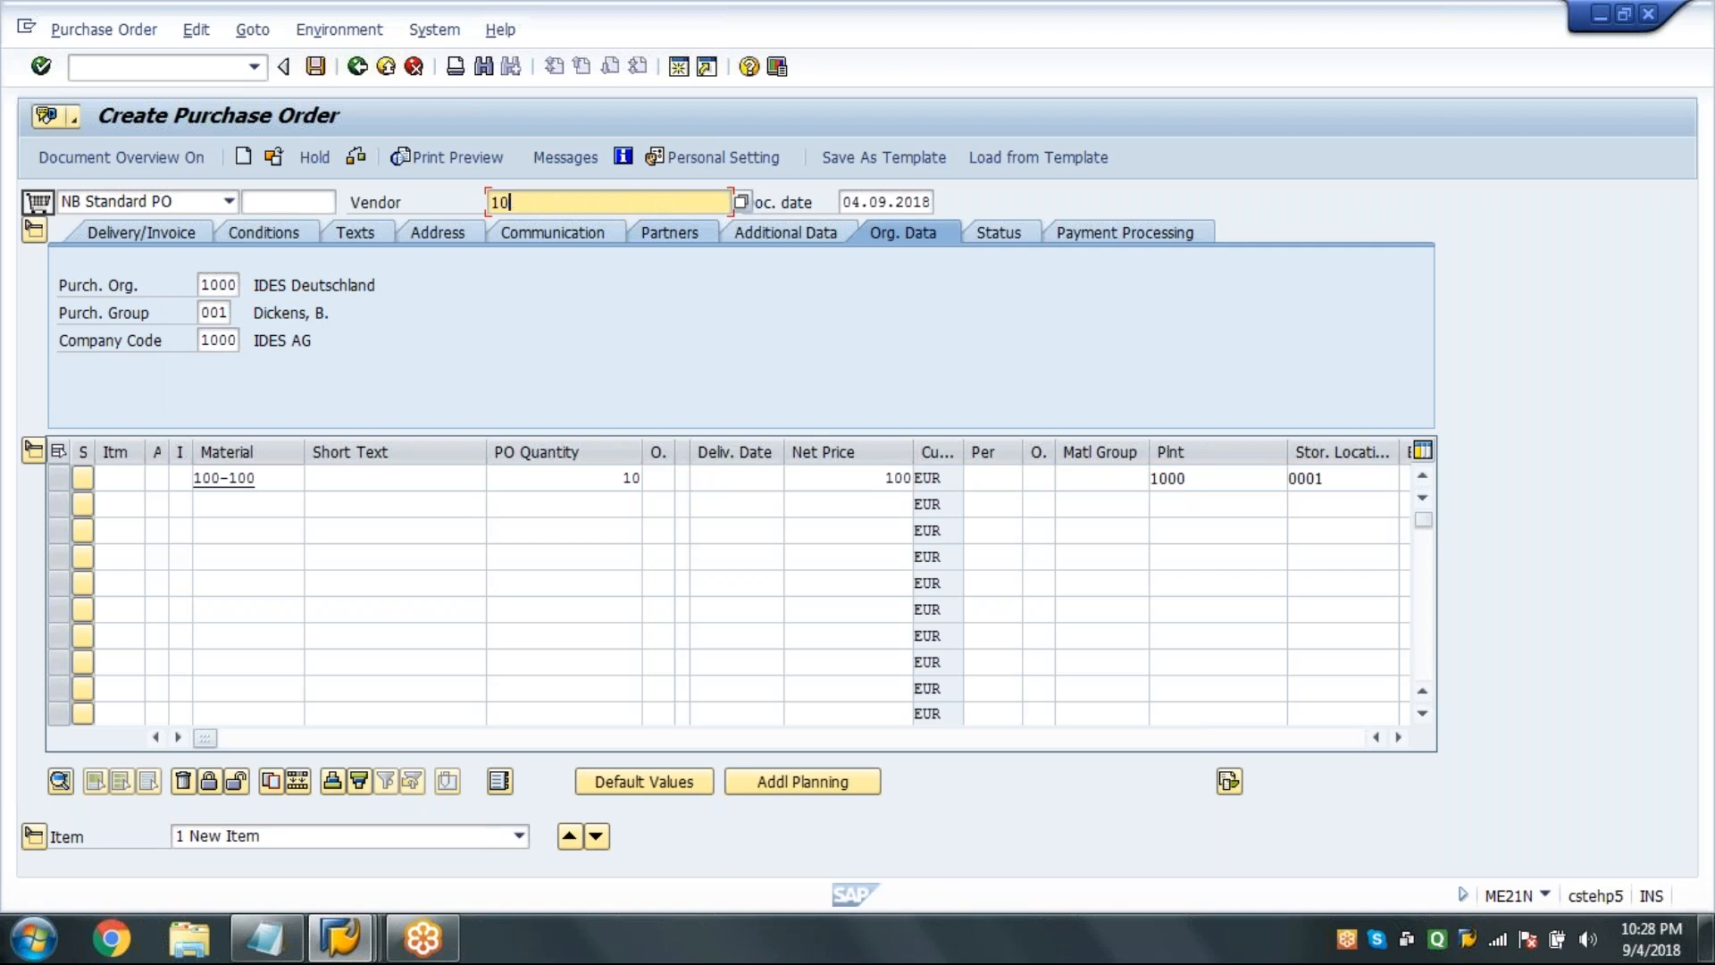
key("BackSpace")
key("BackSpace")
key("BackSpace")
key("BackSpace")
key("BackSpace")
key("BackSpace")
key("BackSpace")
type("1000")
key("Return")
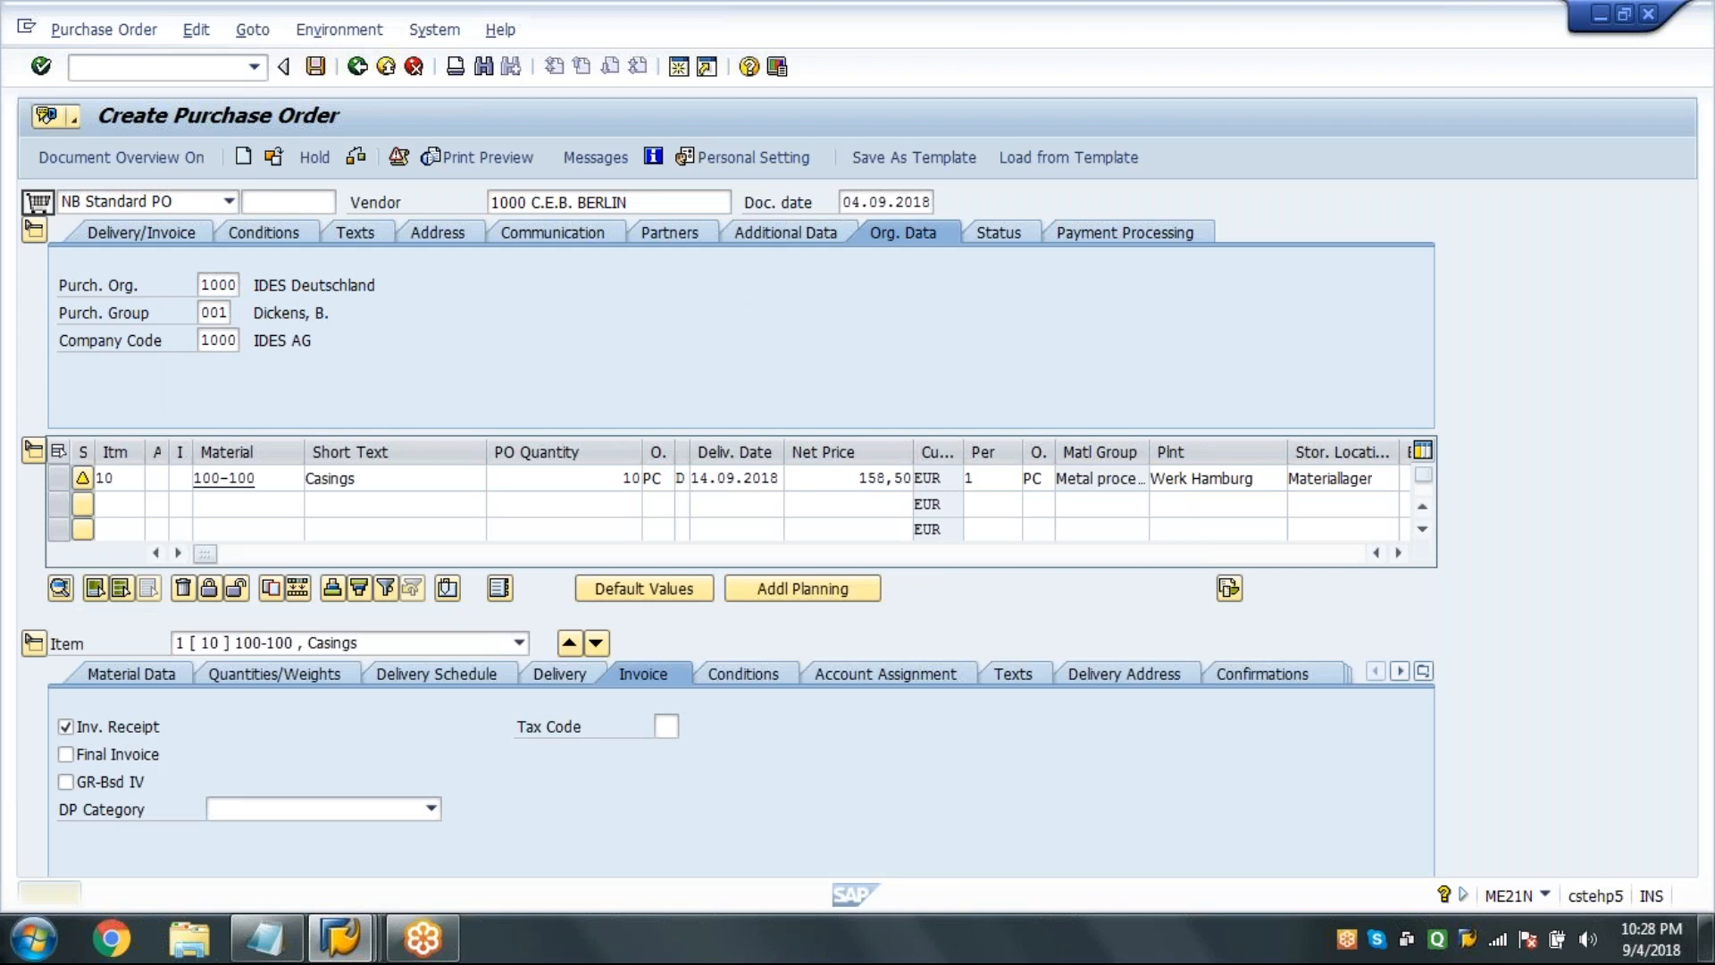
Set the Casings item's net price to 100 EUR.
left_click(414, 476)
key("Tab")
key("Tab")
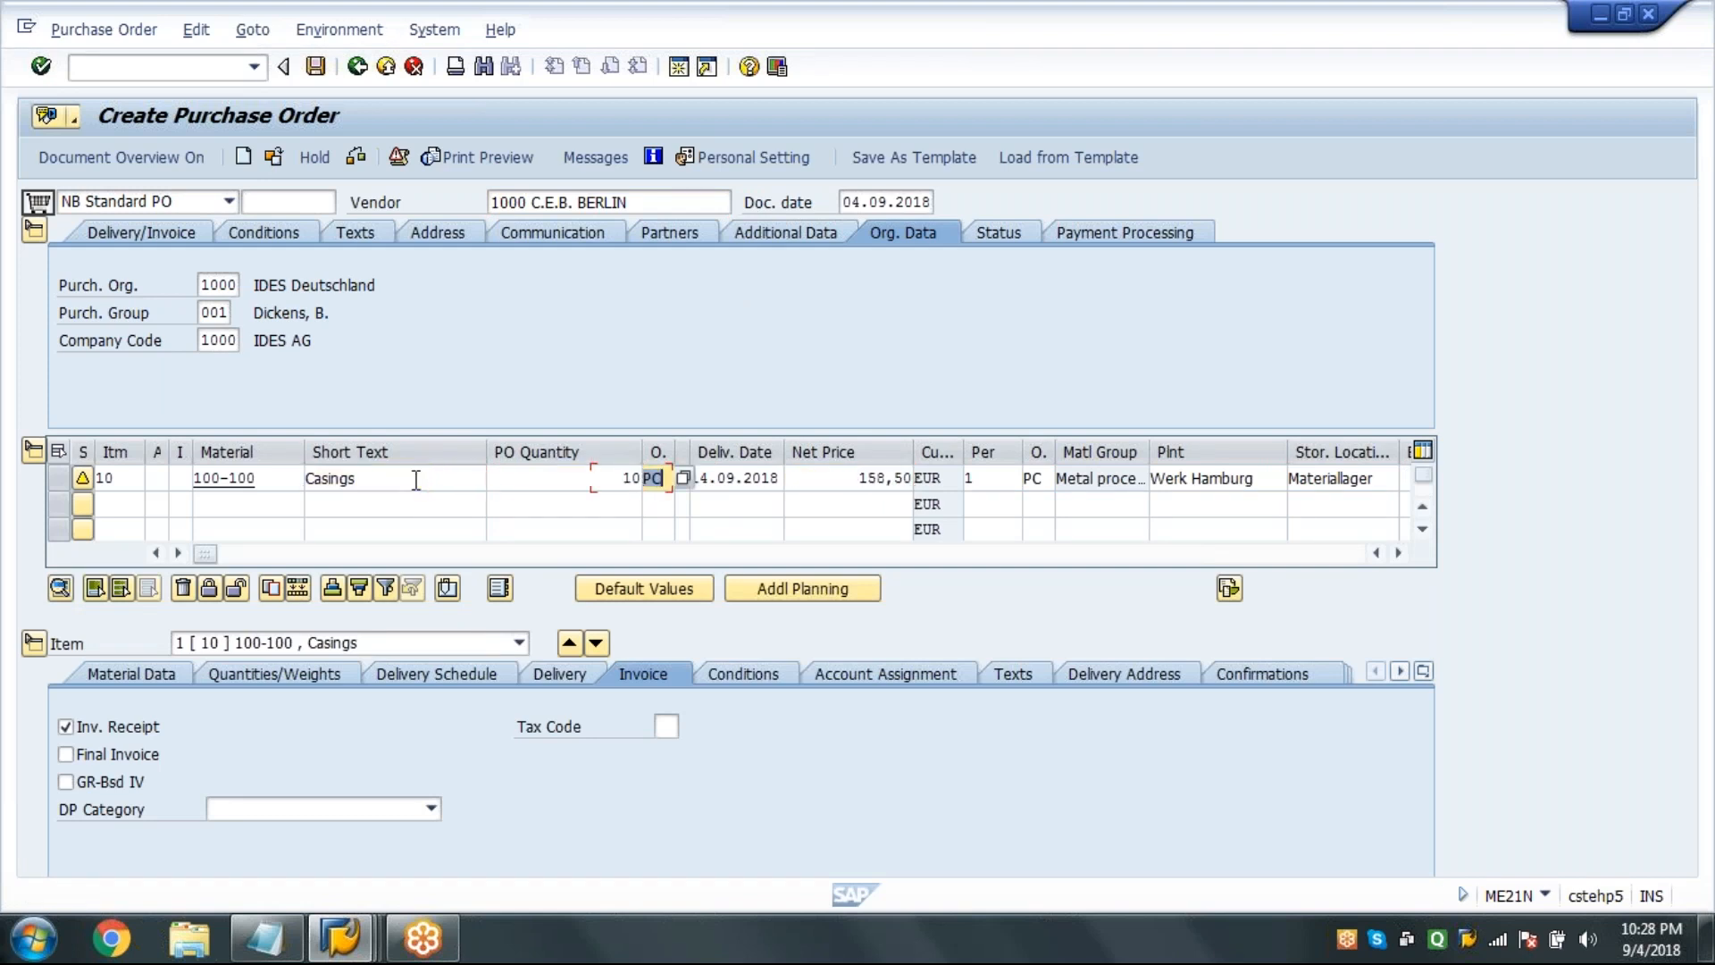
key("Tab")
key("Tab")
key("Tab")
key("Return")
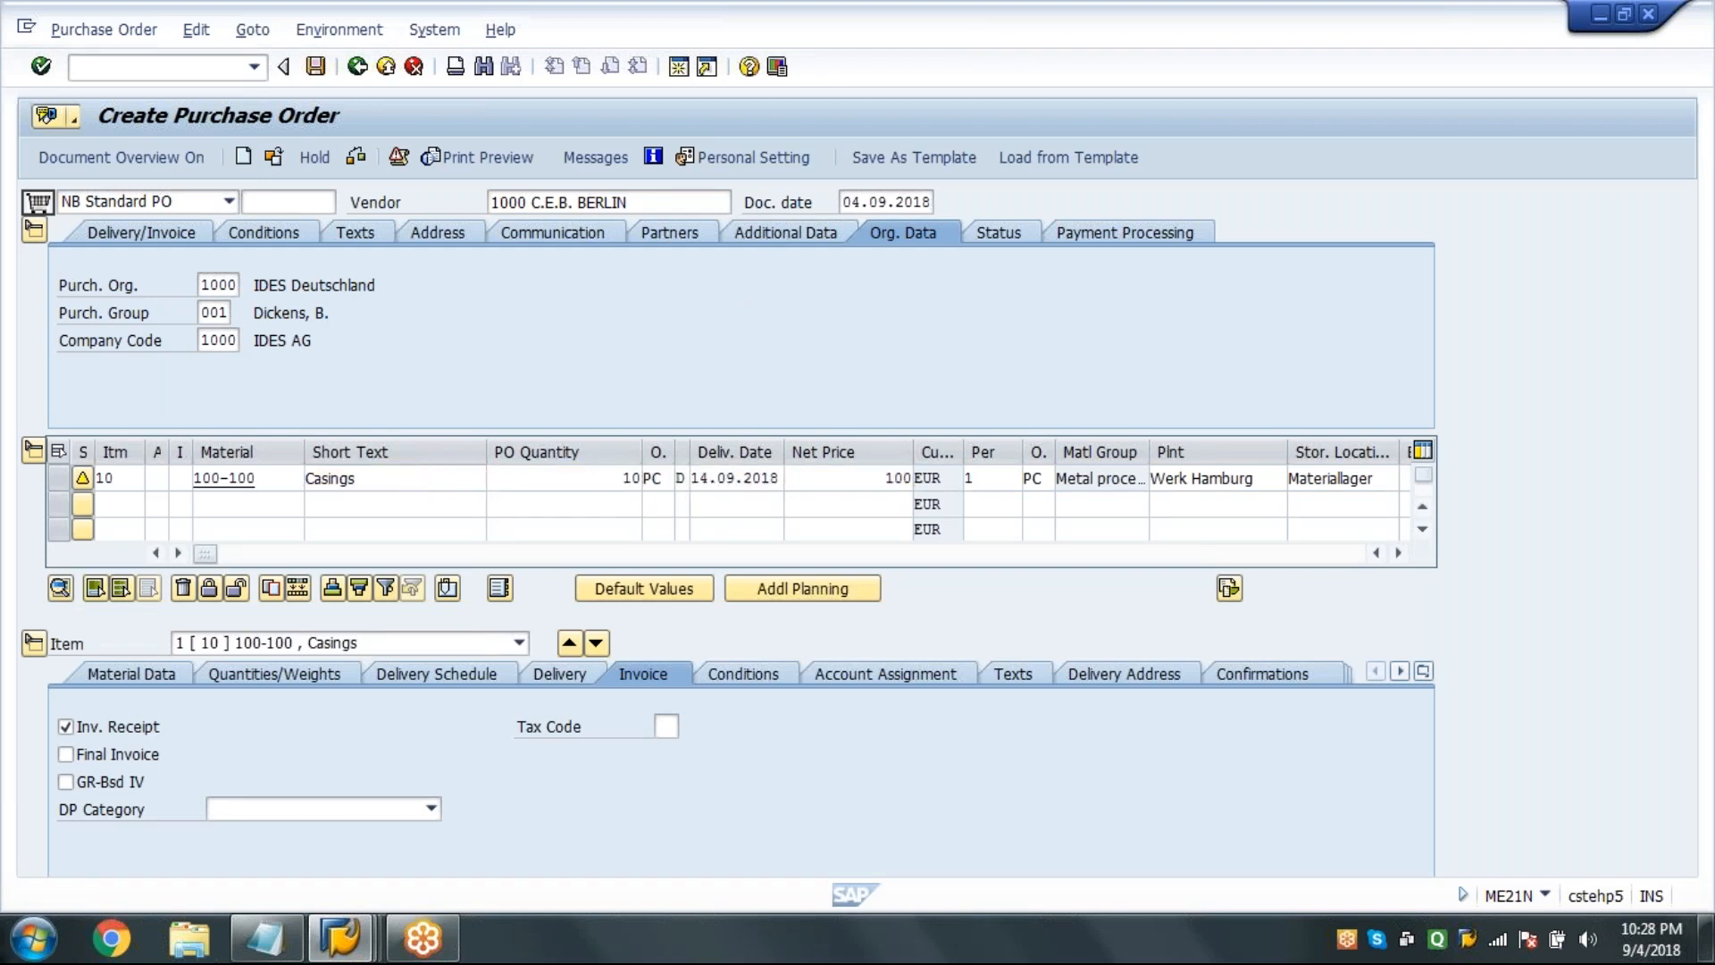
Add condition type FRA1 Freight % with amount 9 to the item's pricing conditions and save the purchase order.
left_click(37, 456)
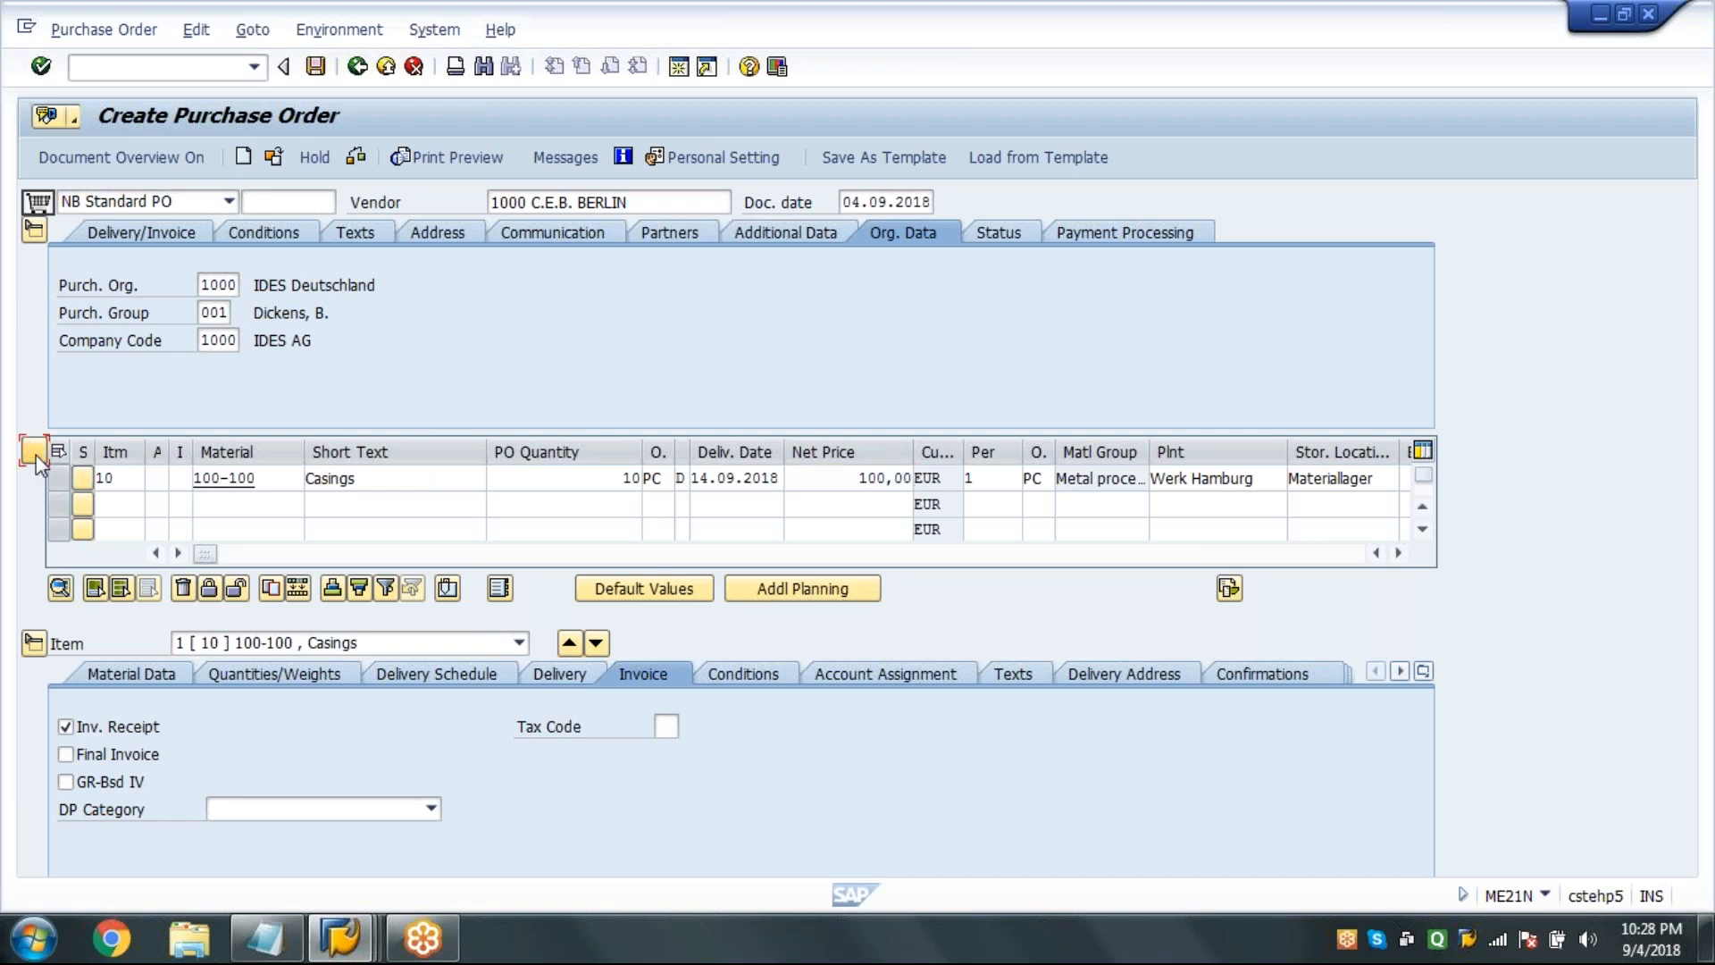
left_click(35, 234)
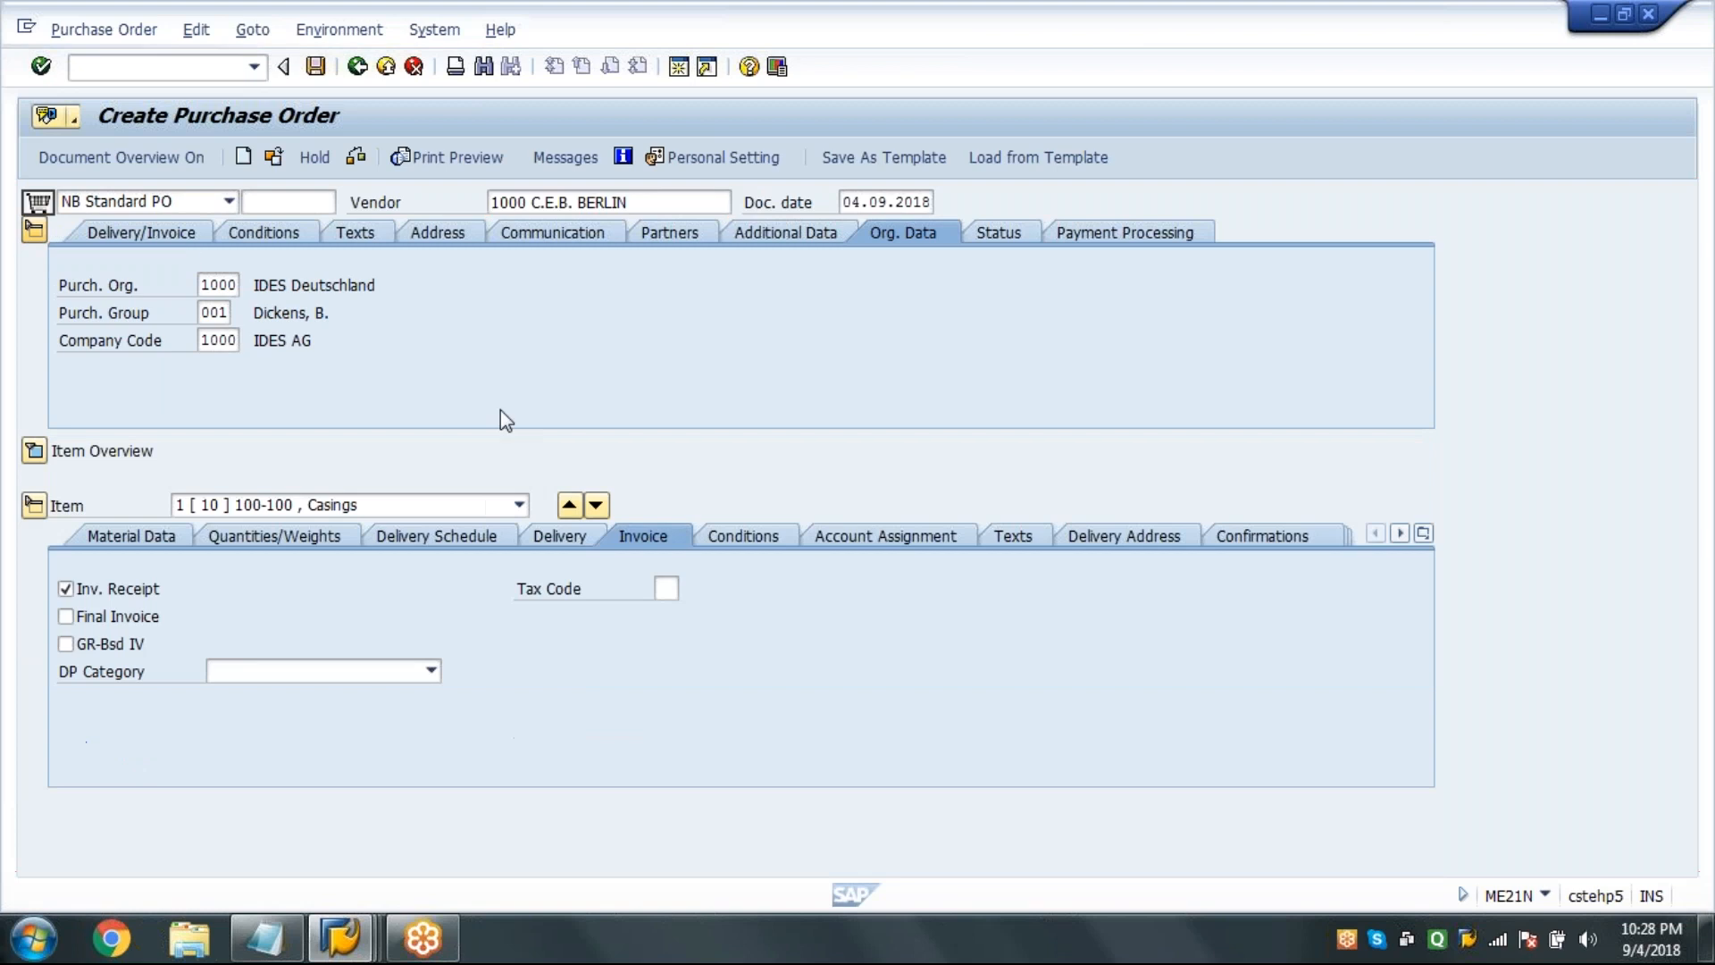
left_click(743, 344)
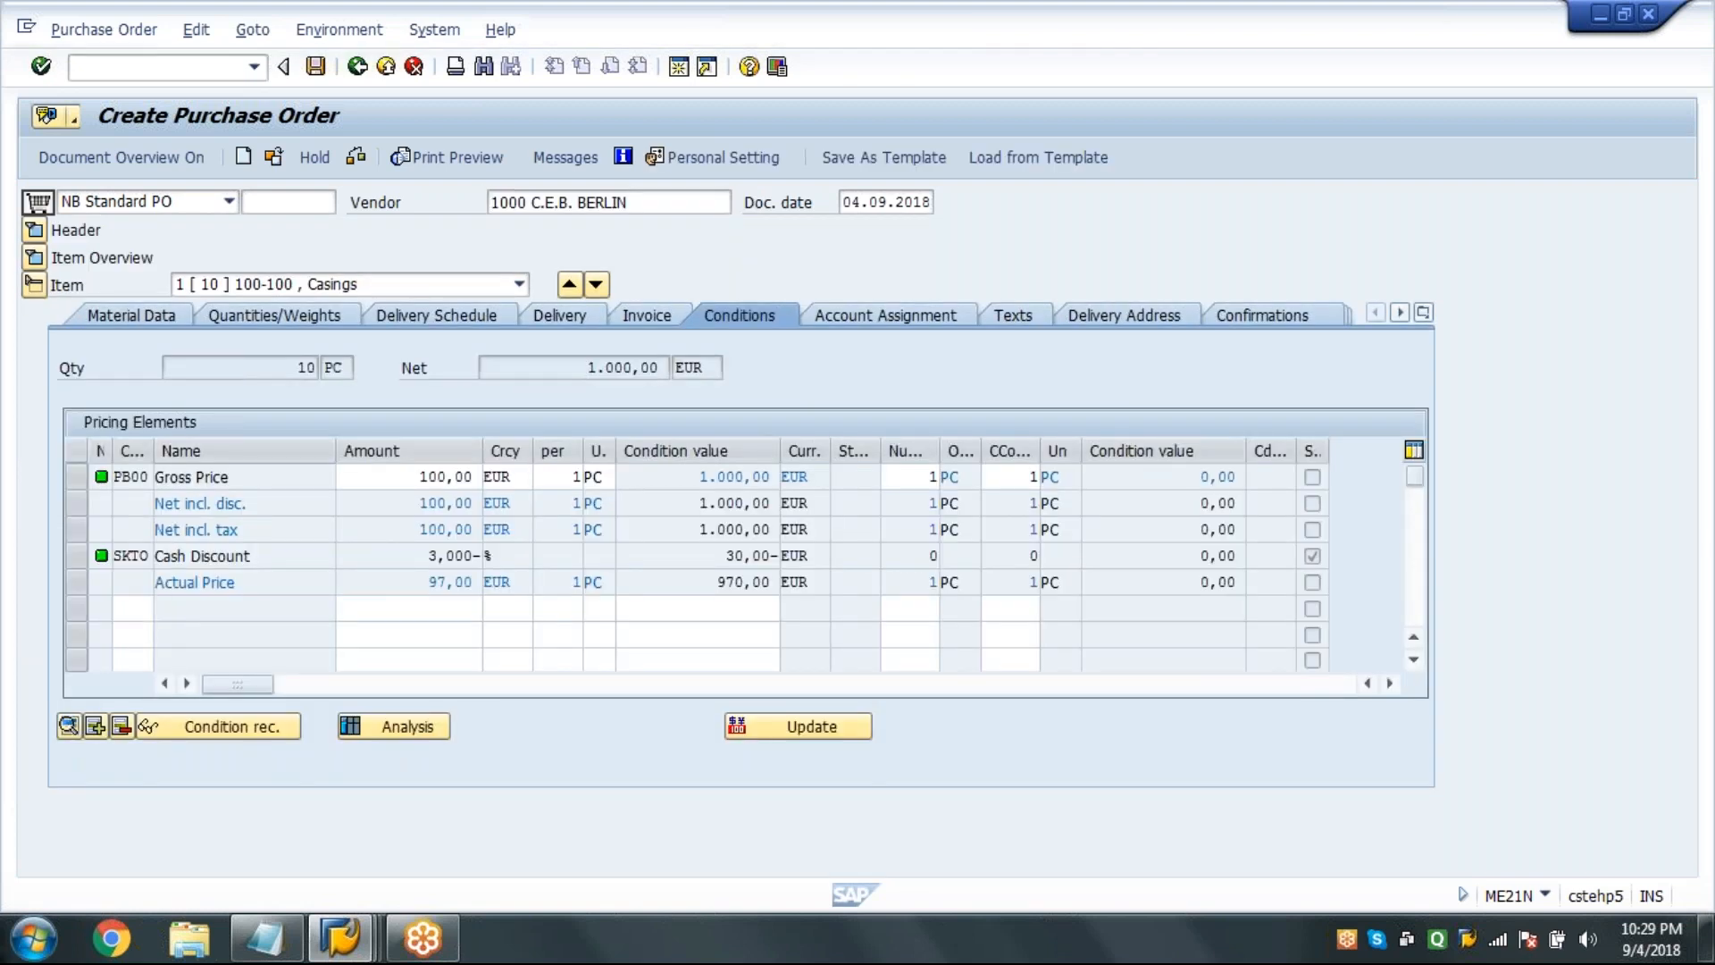
type("FRA1")
key("Tab")
type("9")
key("Return")
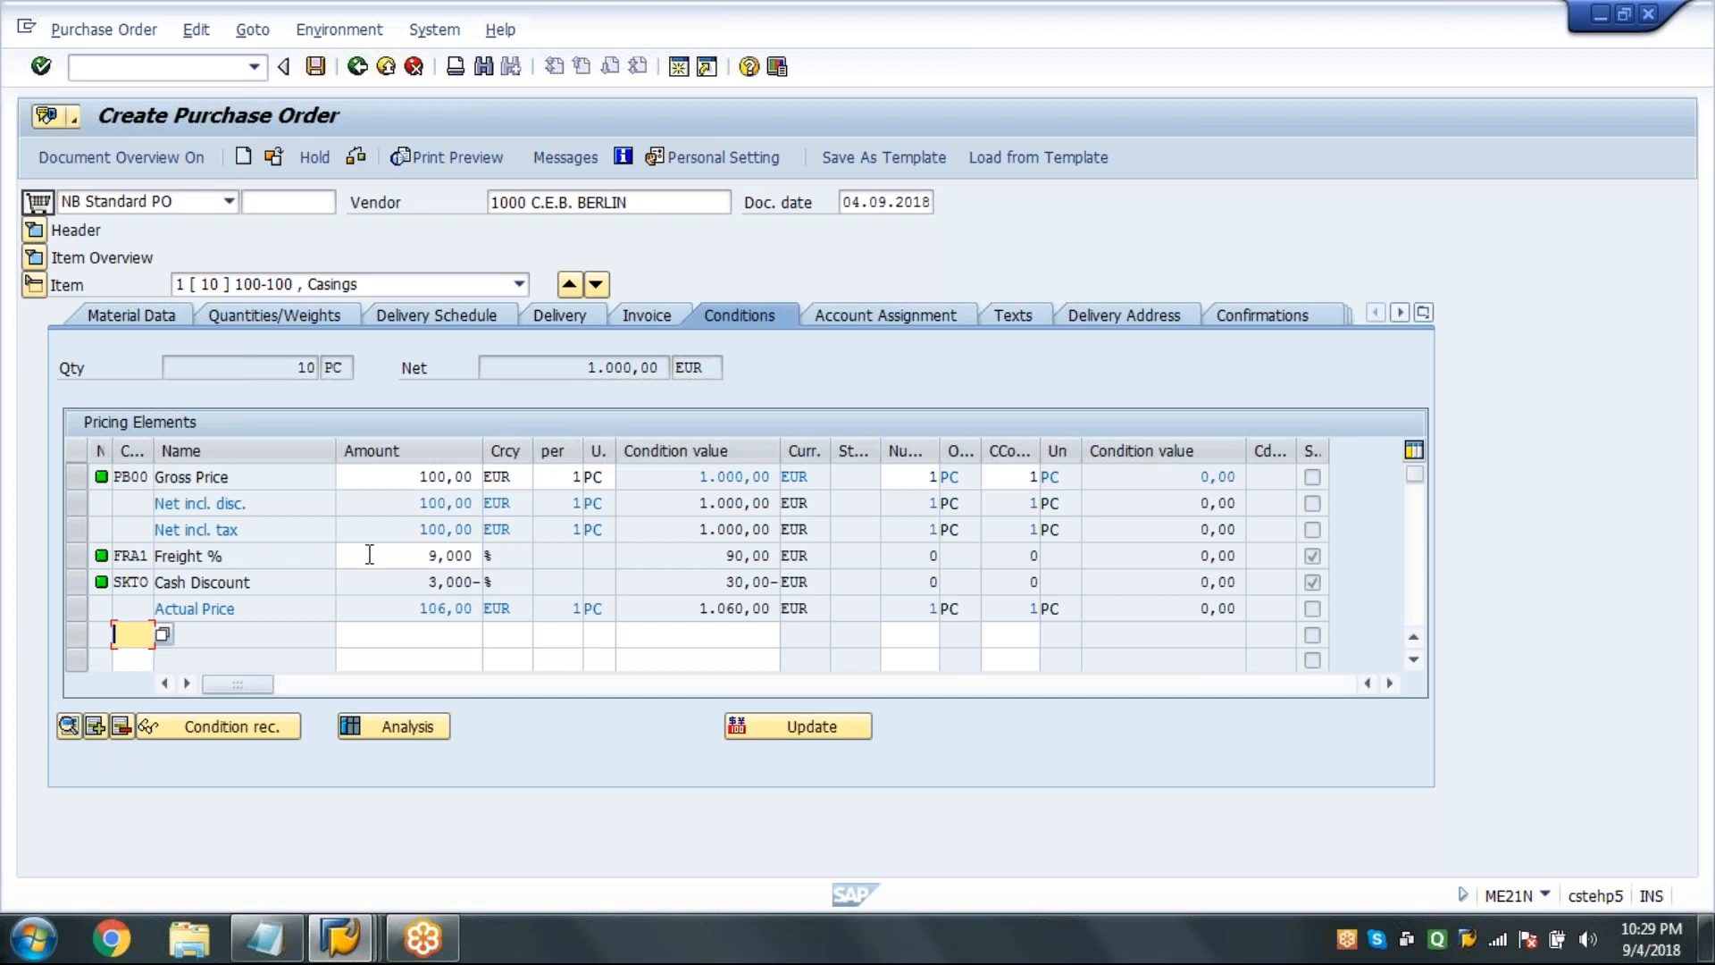
left_click(370, 554)
left_click(317, 67)
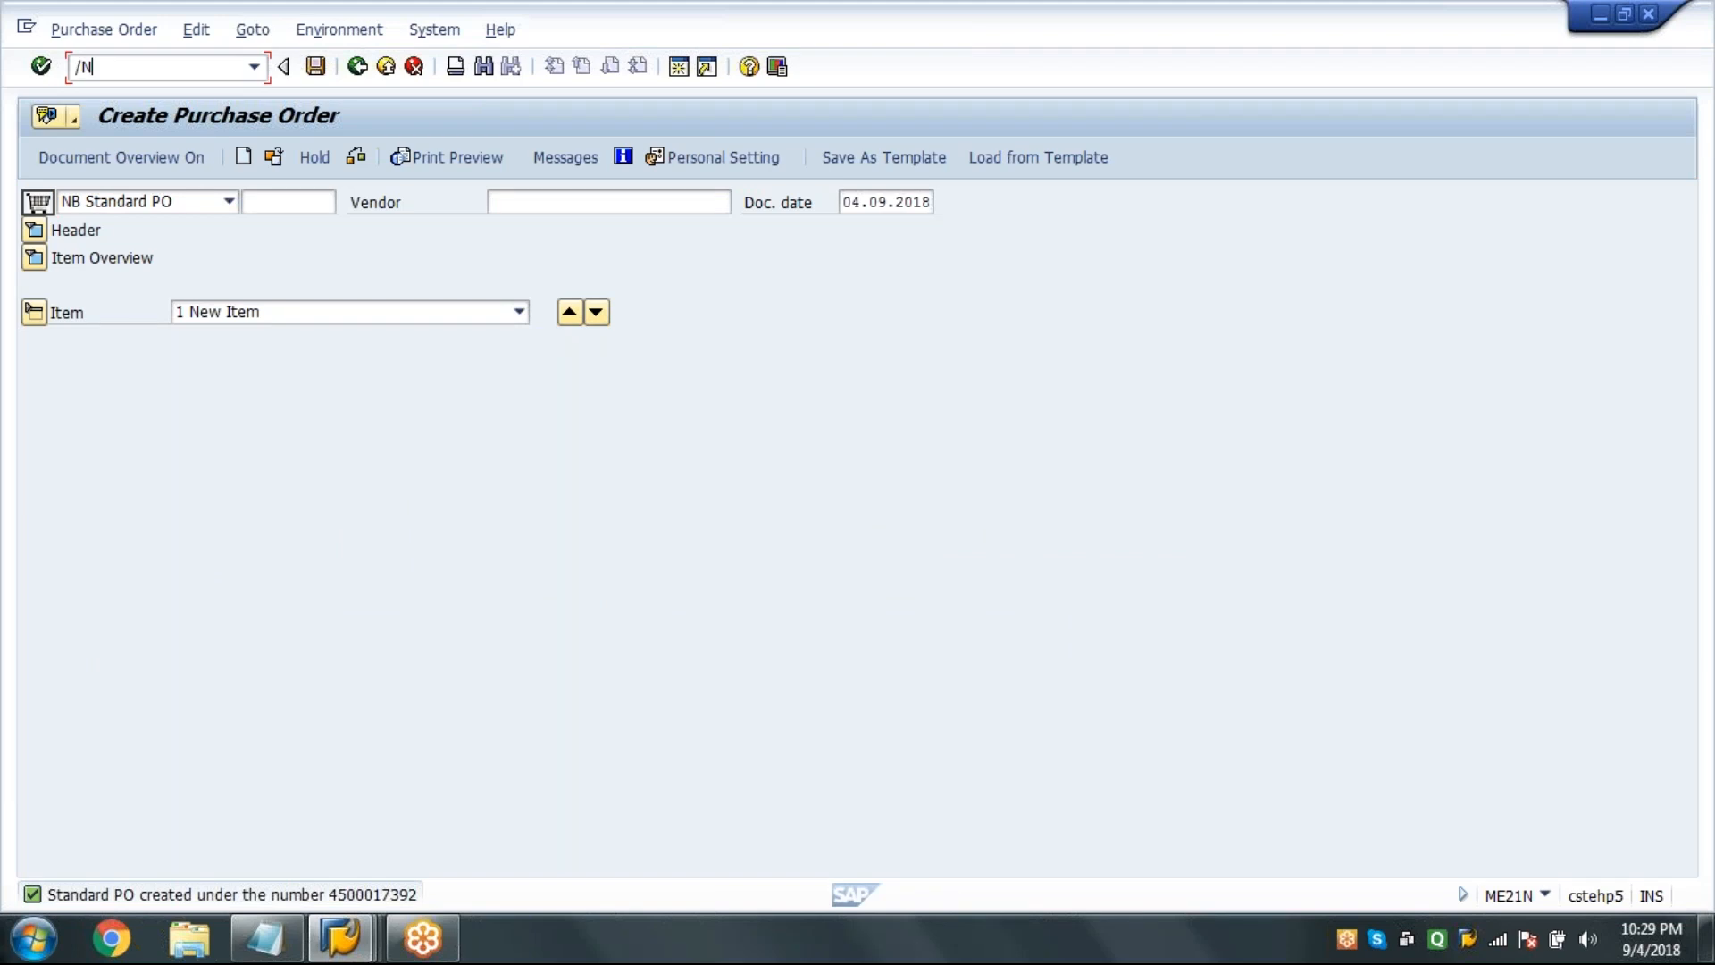
Post the goods receipt in MIGO for the newly saved purchase order's Casings item.
key("Return")
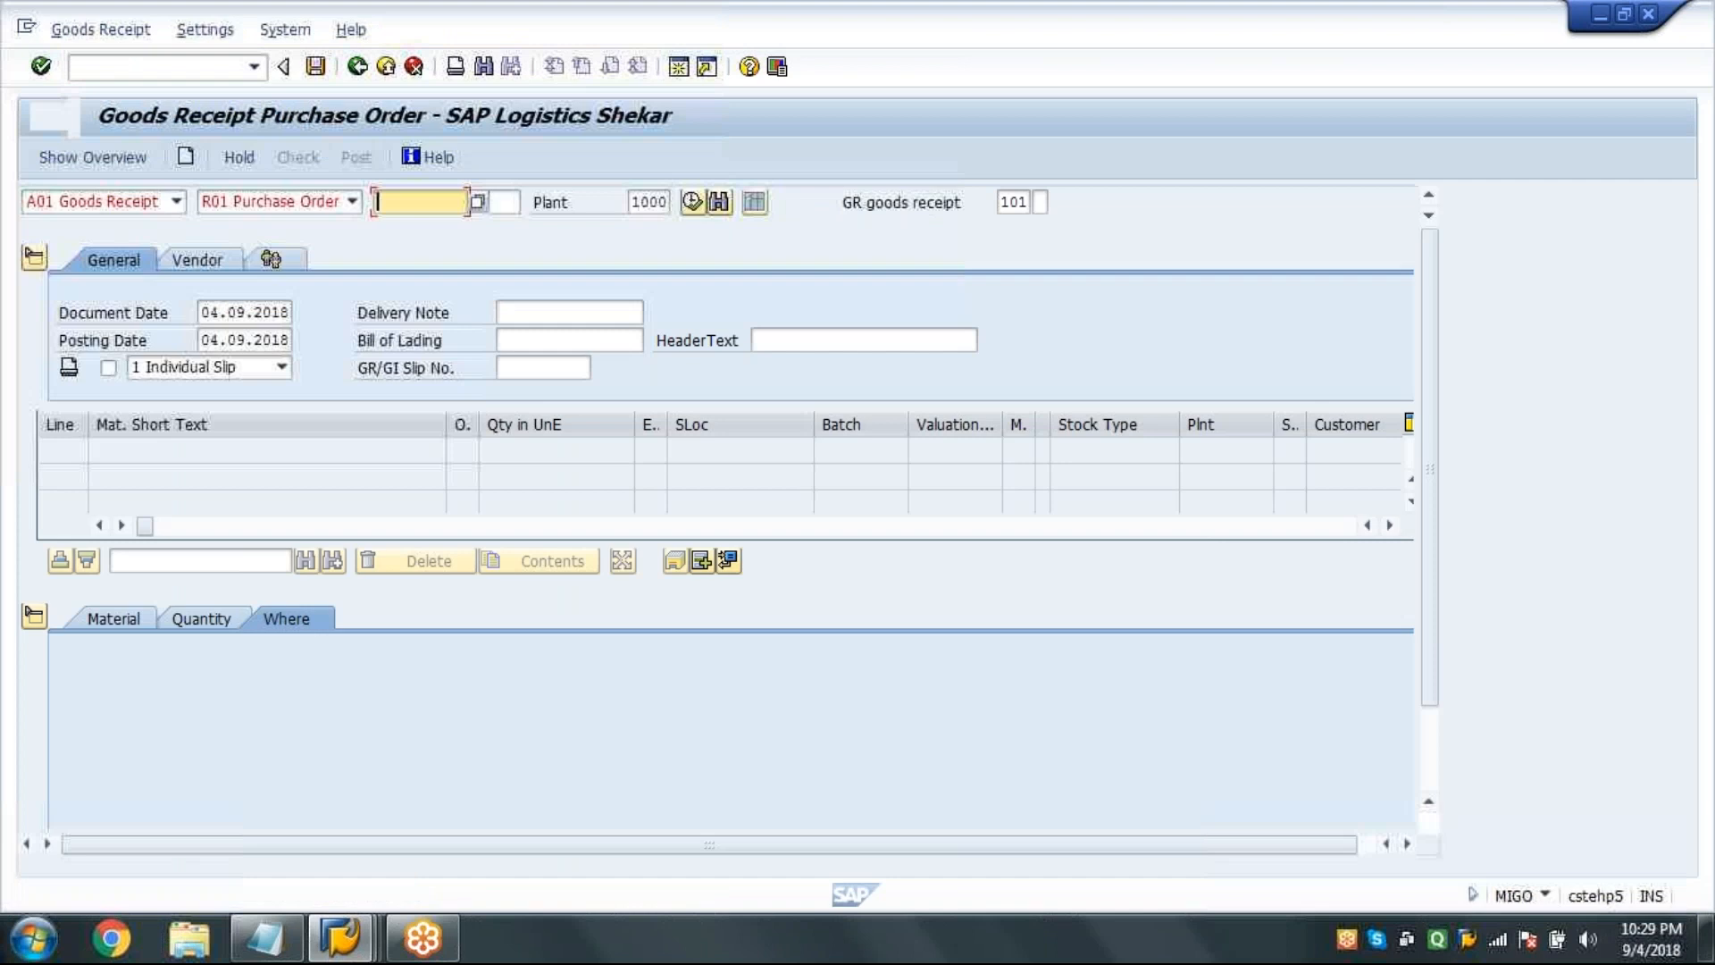
key("ctrl+v")
key("Return")
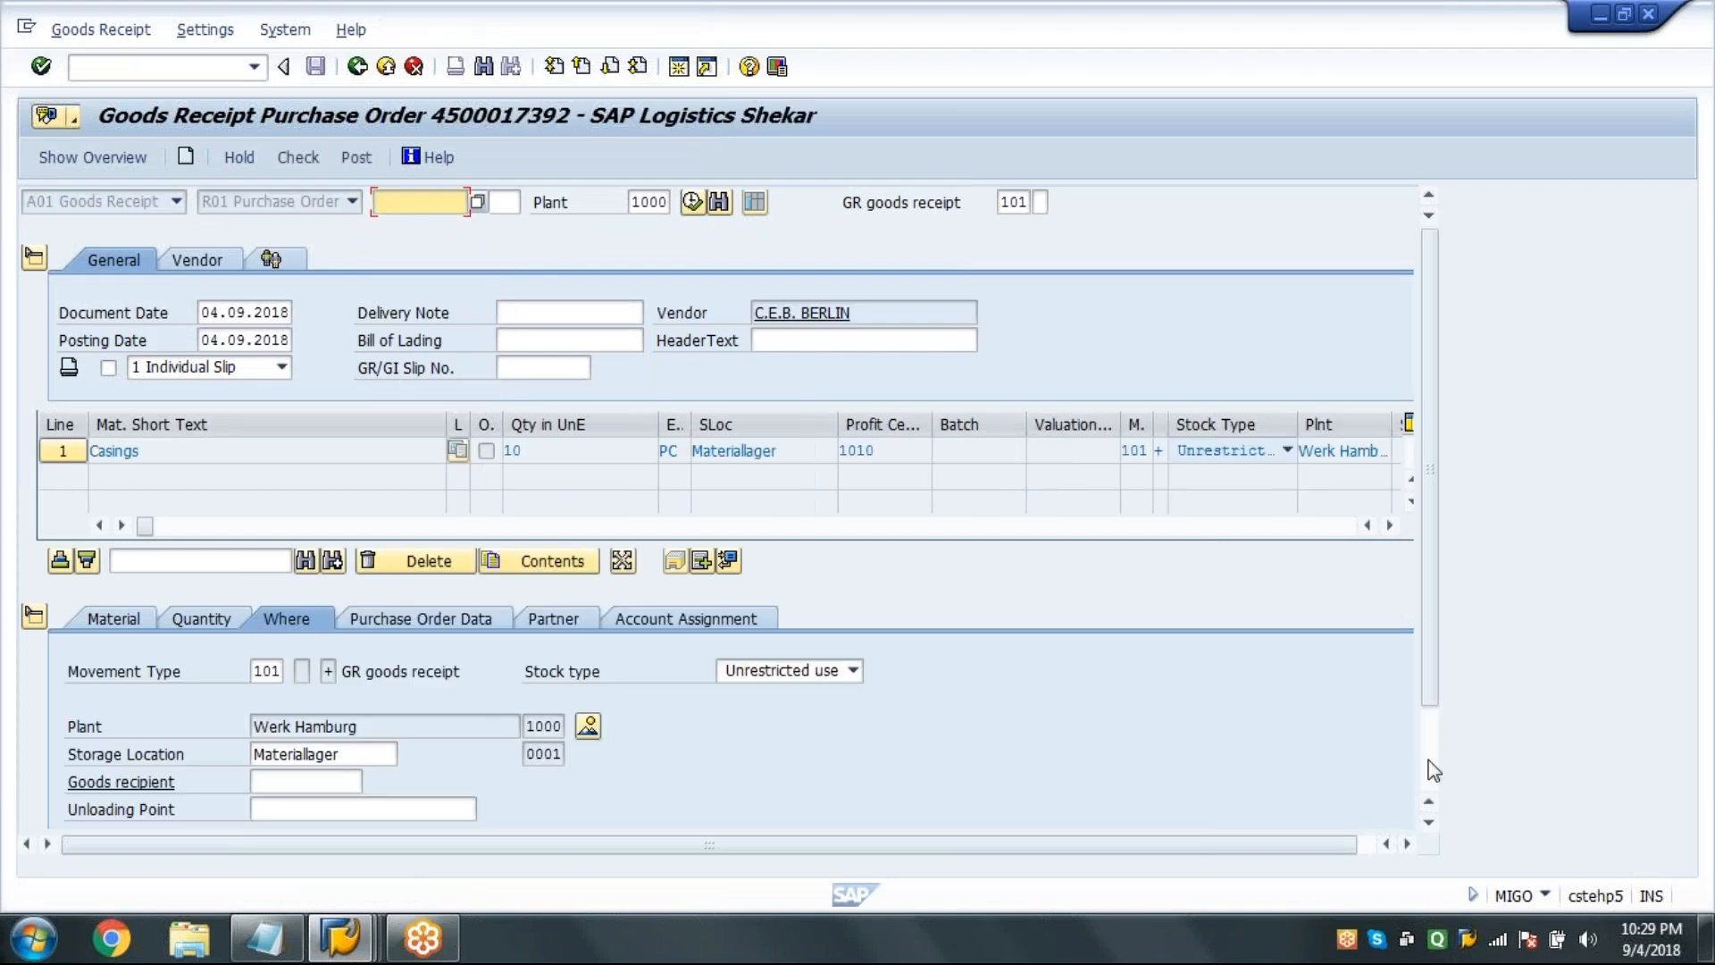
scroll(1340, 726, "down", 2)
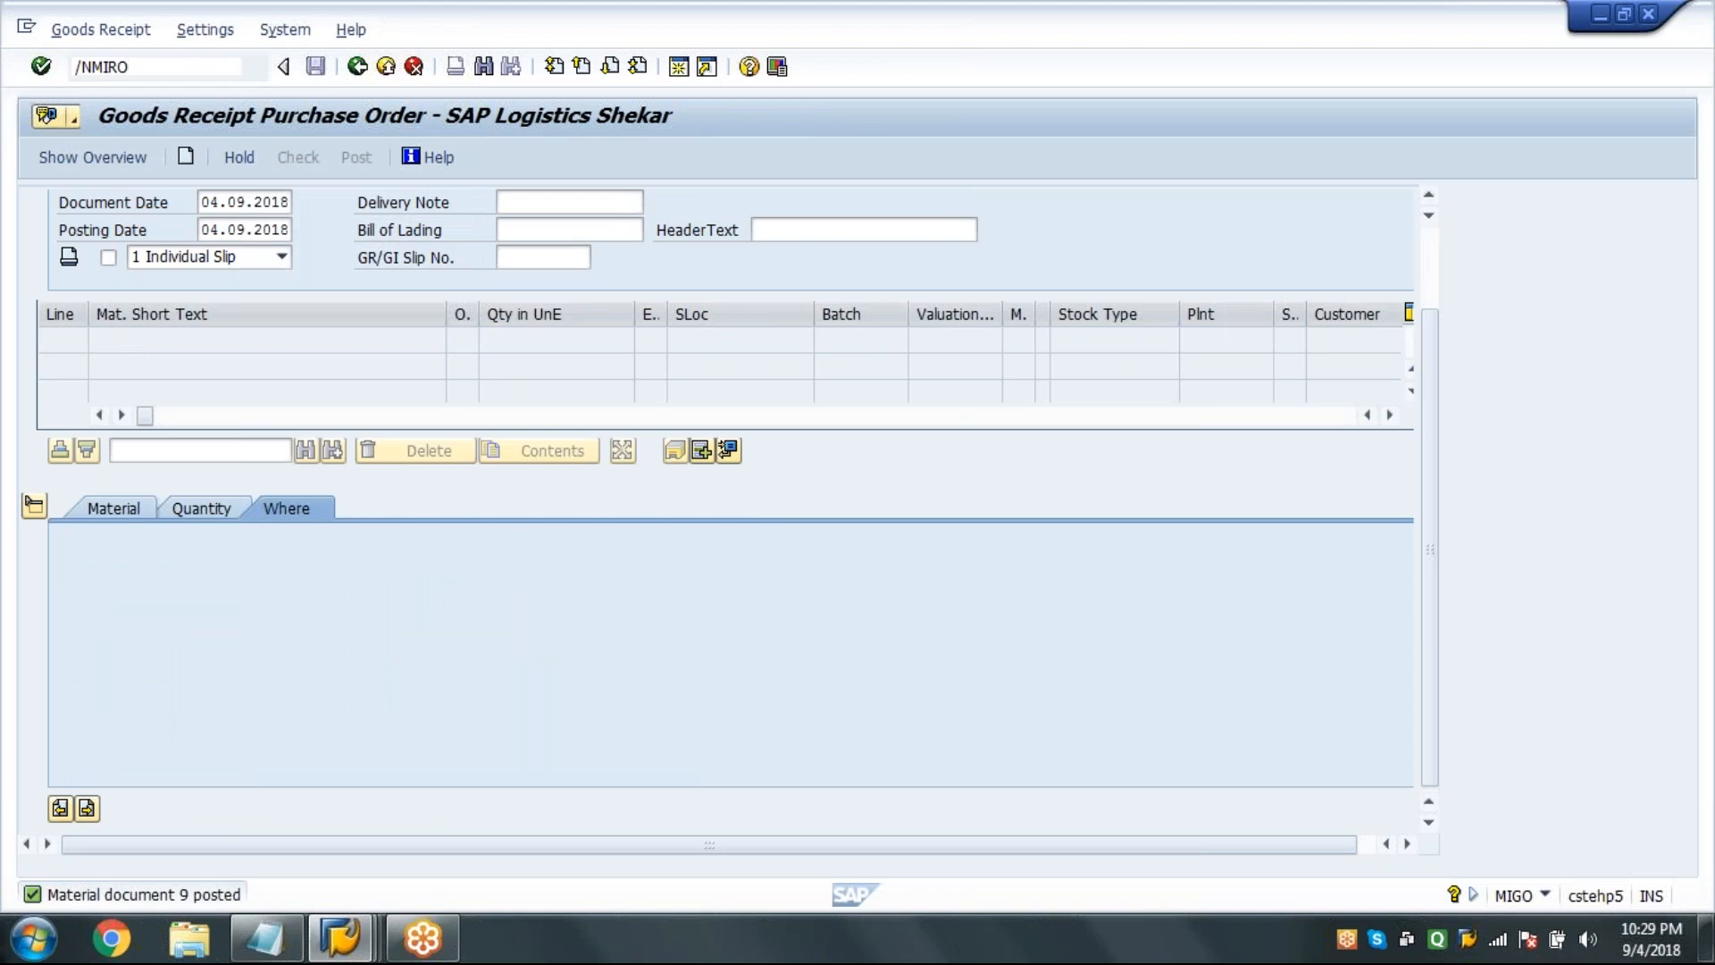
Start a new invoice in MIRO with invoice date 04.09.2018 and tax code 0I (Input tax 0%).
key("Return")
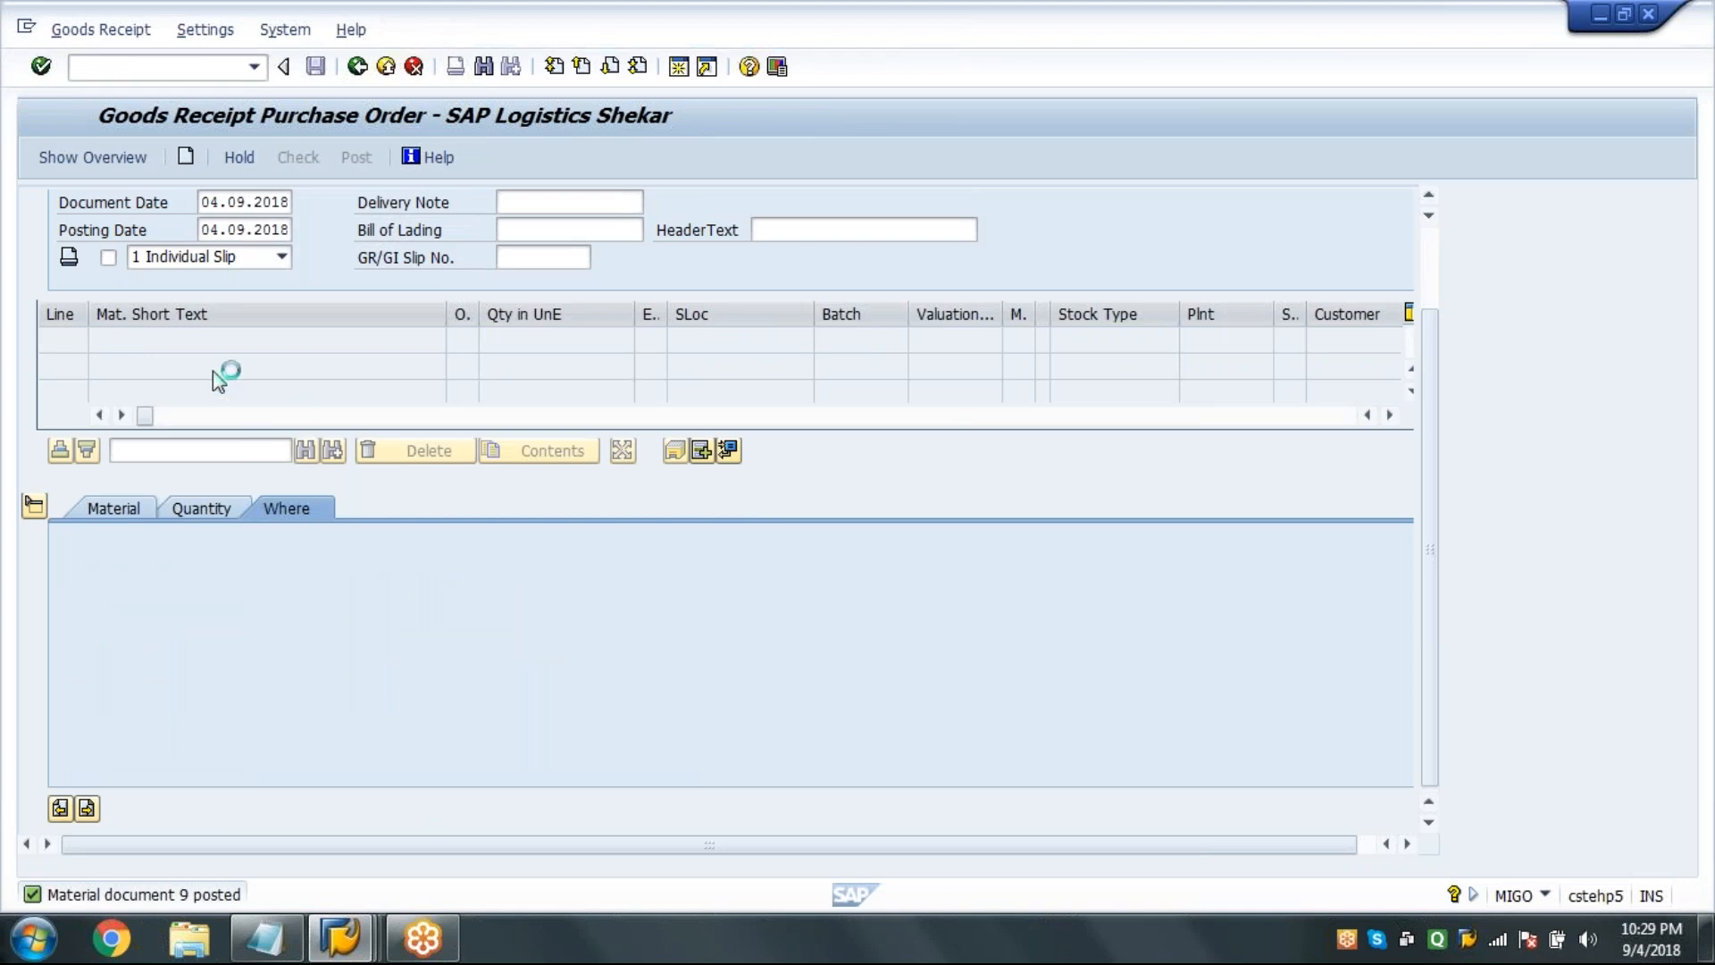
left_click(185, 312)
left_click(214, 339)
left_click(401, 404)
left_click(430, 424)
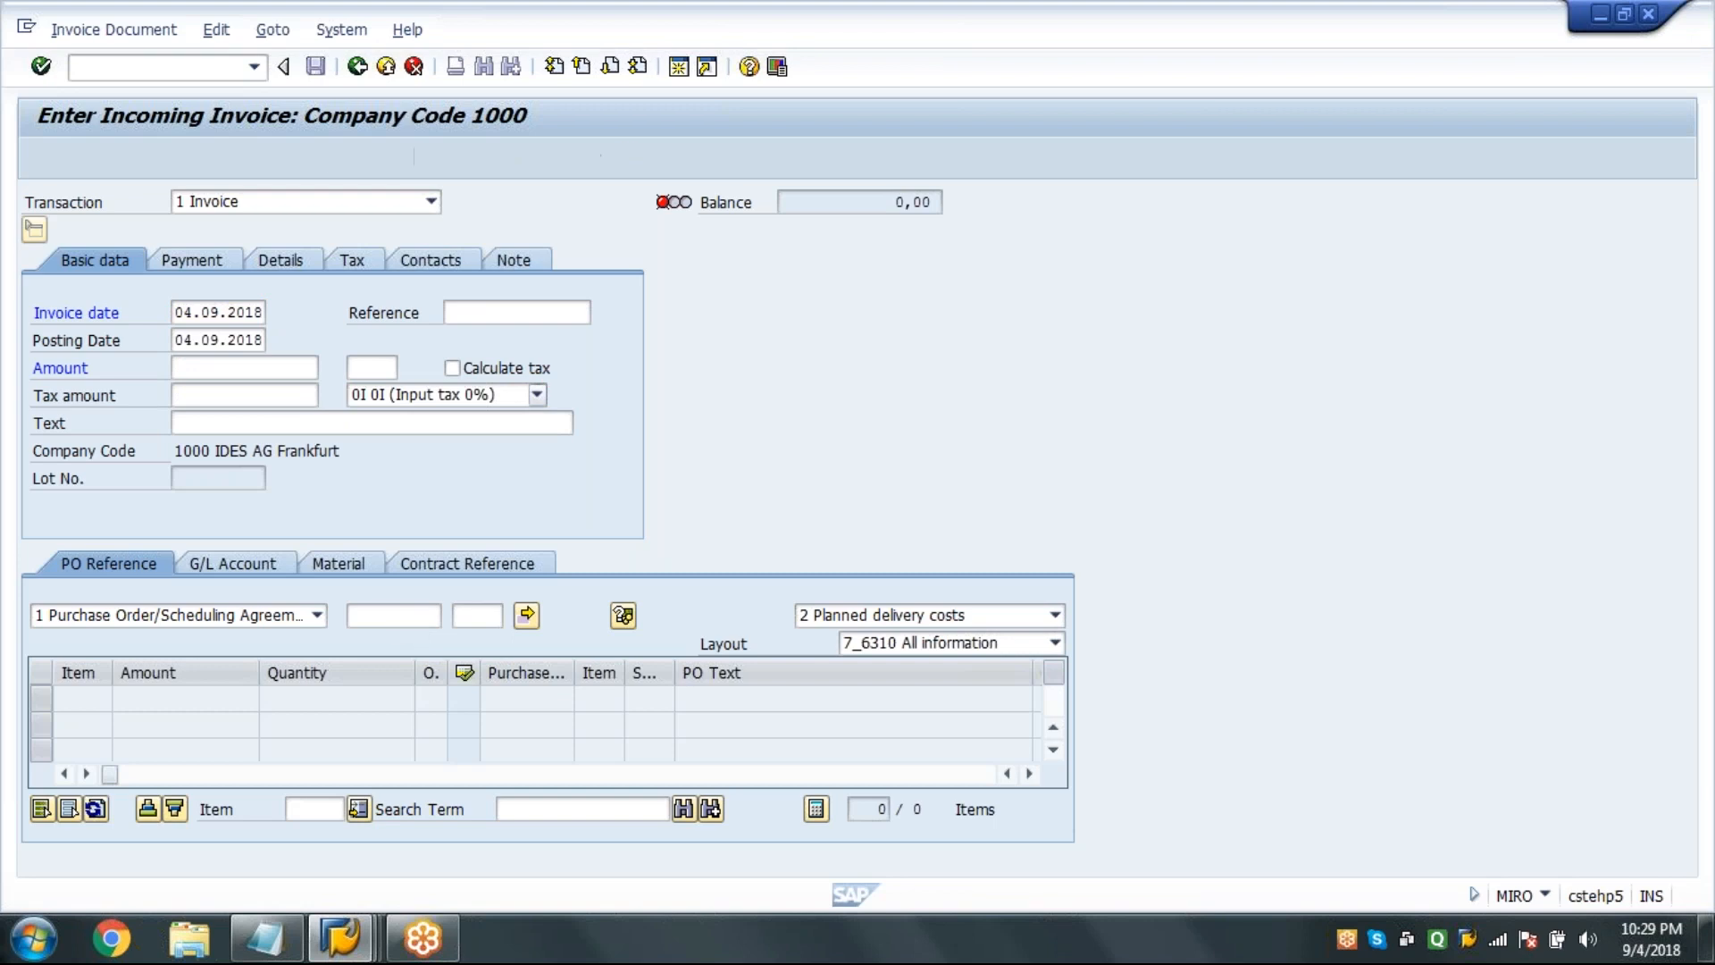
Load the new purchase order as the invoice's reference, with its items restricted to planned delivery costs.
left_click(394, 620)
left_click(402, 638)
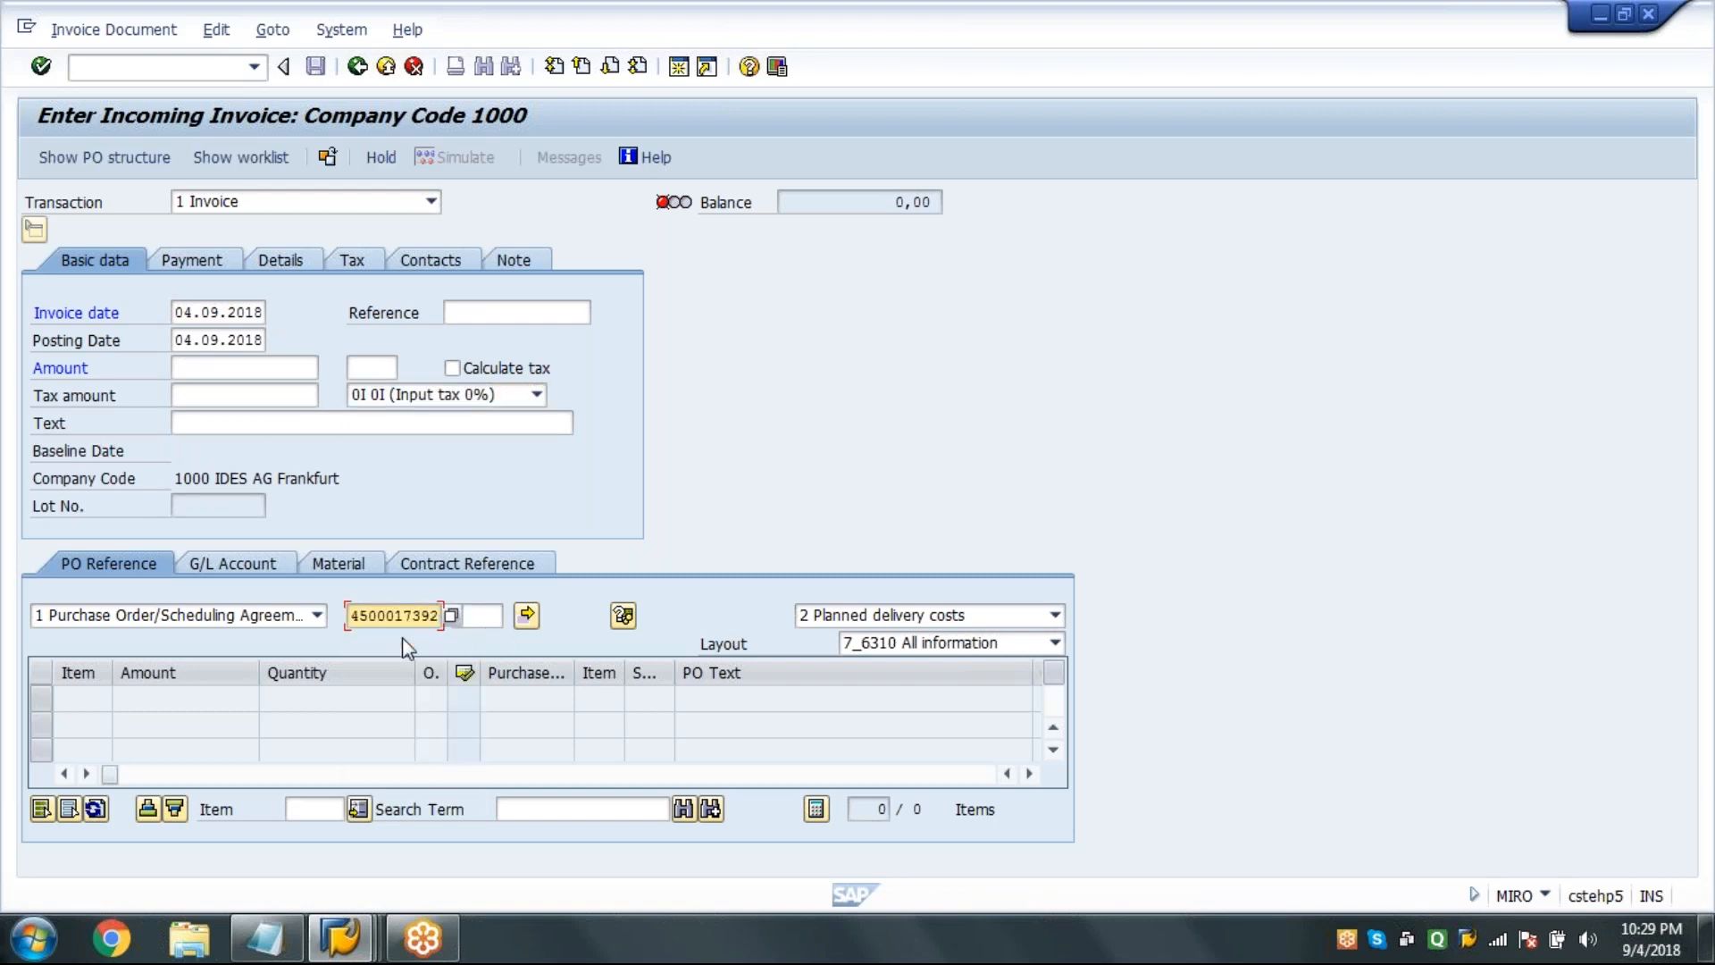
key("Return")
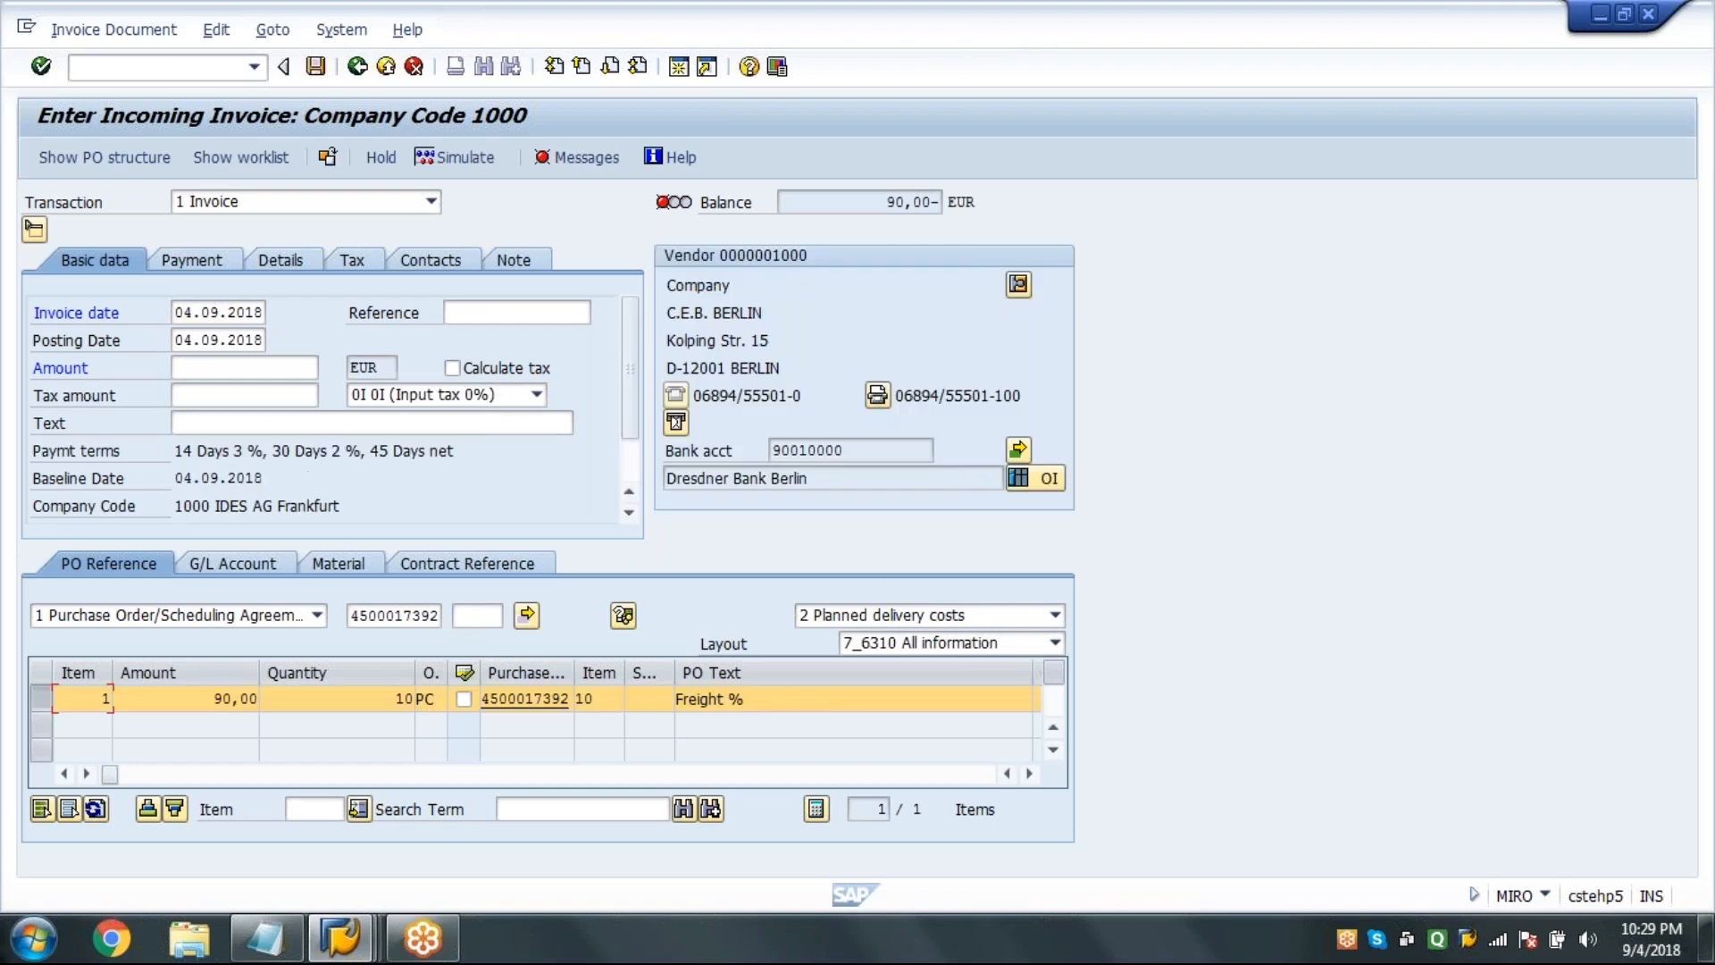
left_click(875, 618)
left_click(852, 660)
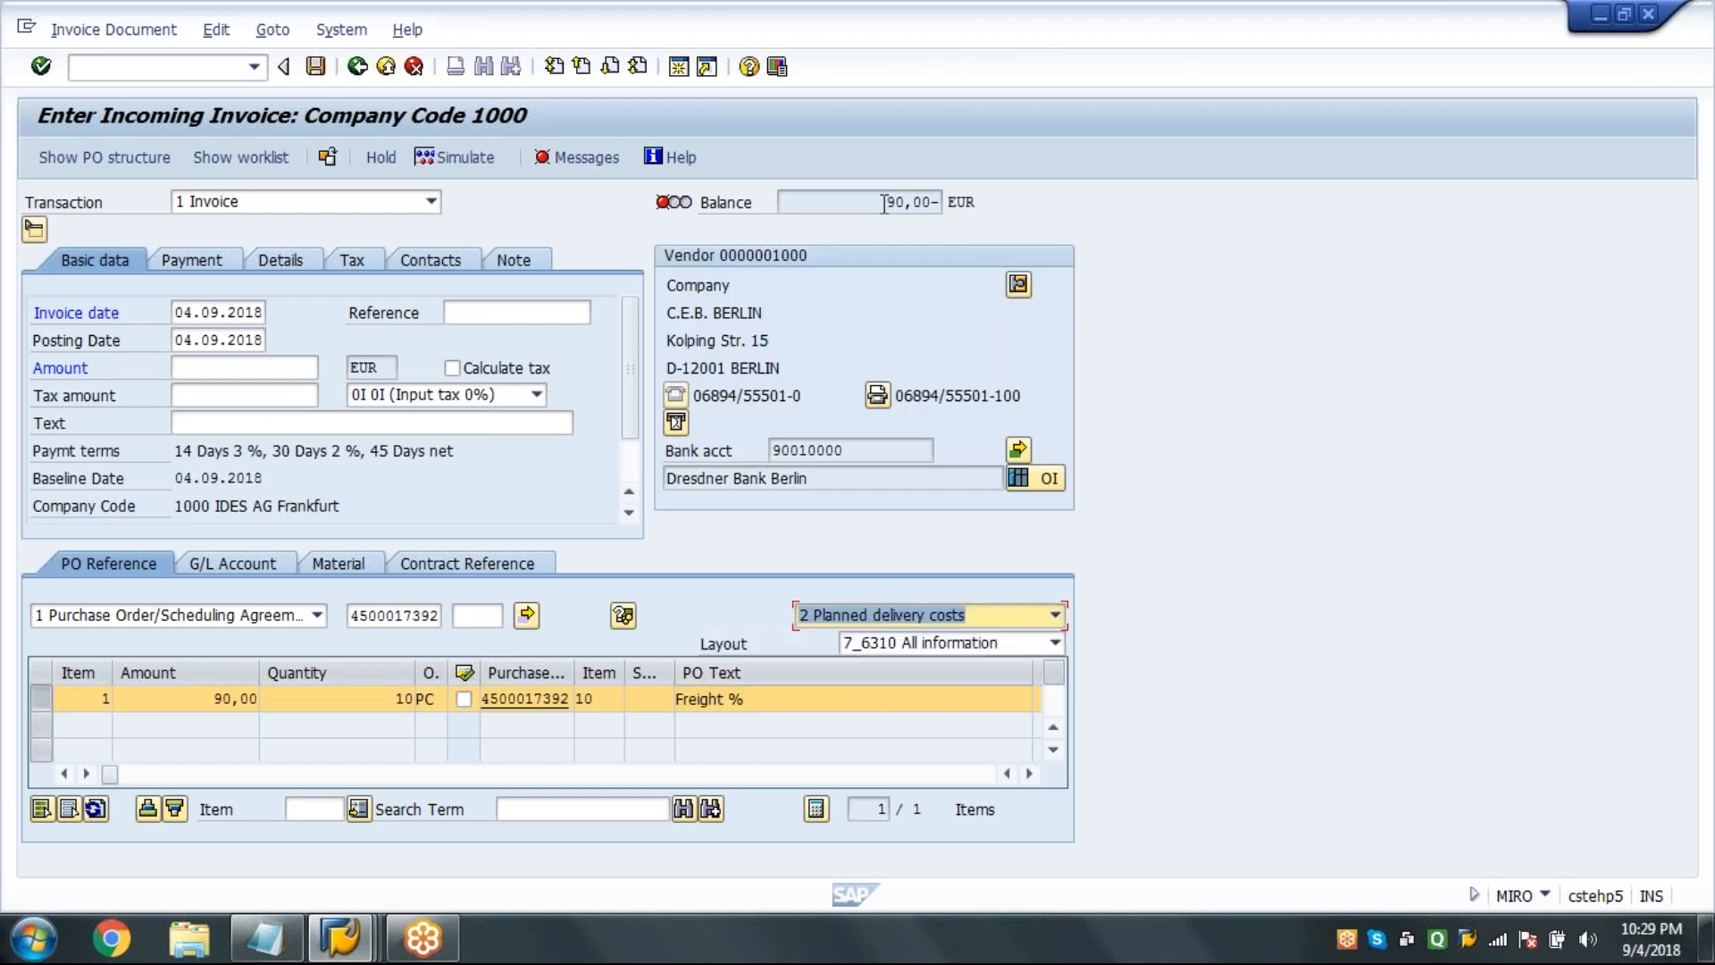
Set the invoice amount to 90 EUR for the Freight % planned delivery cost item.
left_click_drag(880, 206, 972, 208)
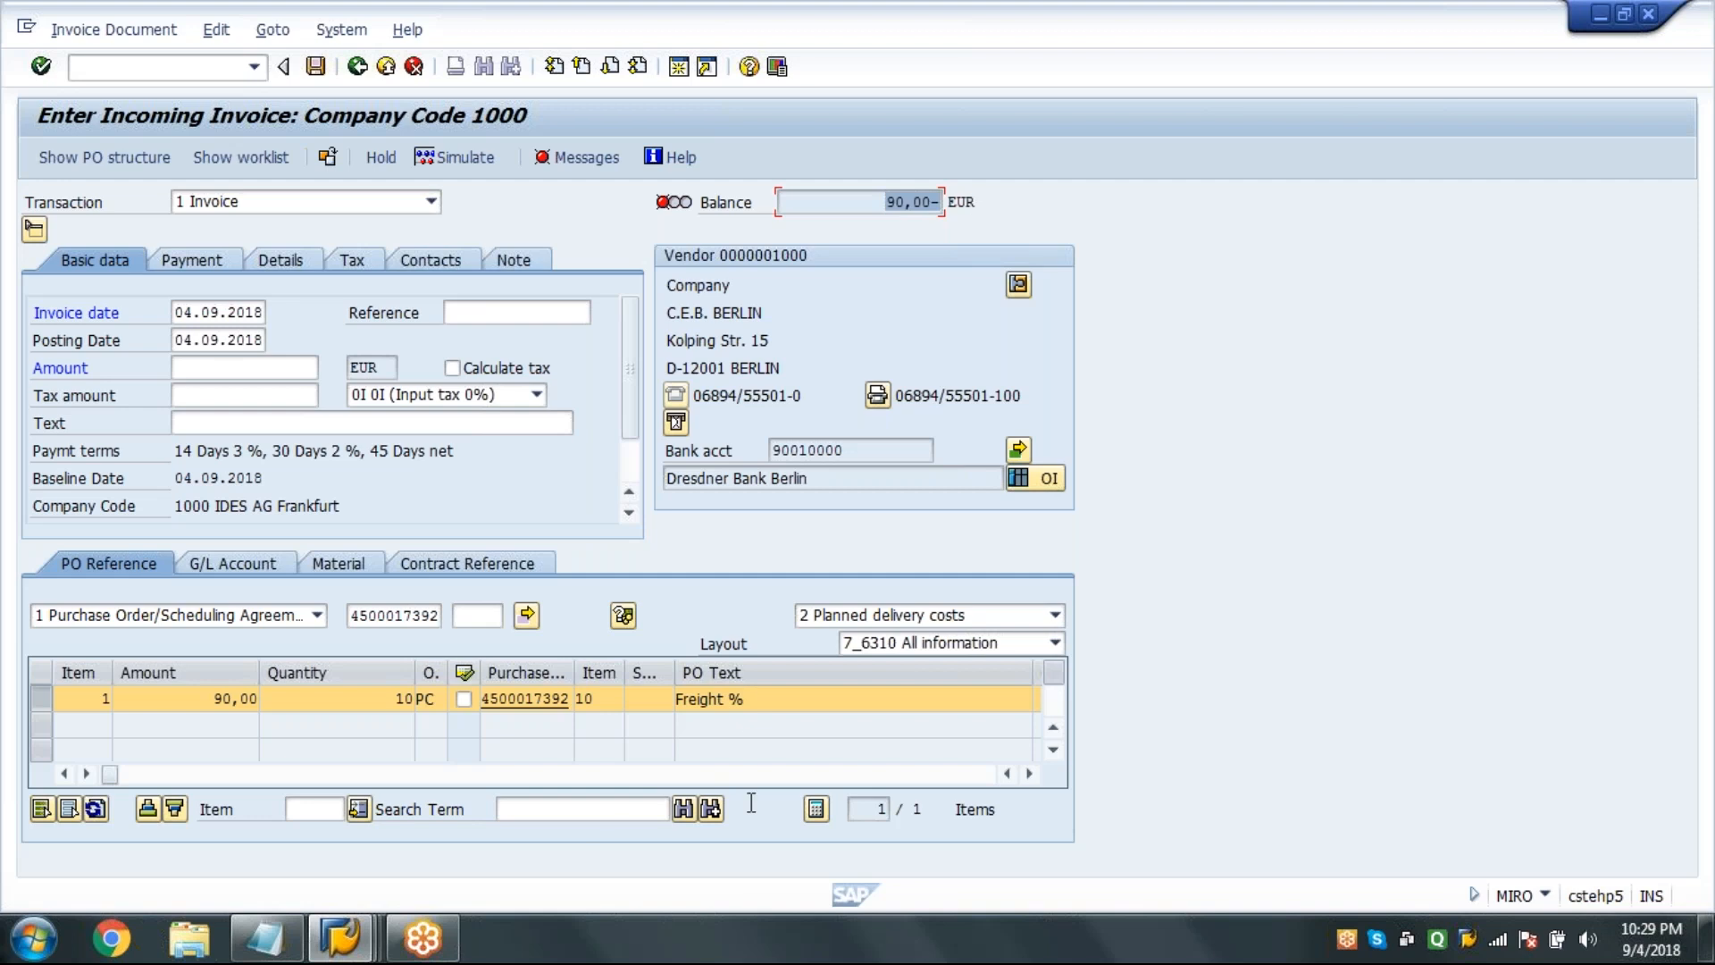
left_click_drag(760, 696, 703, 665)
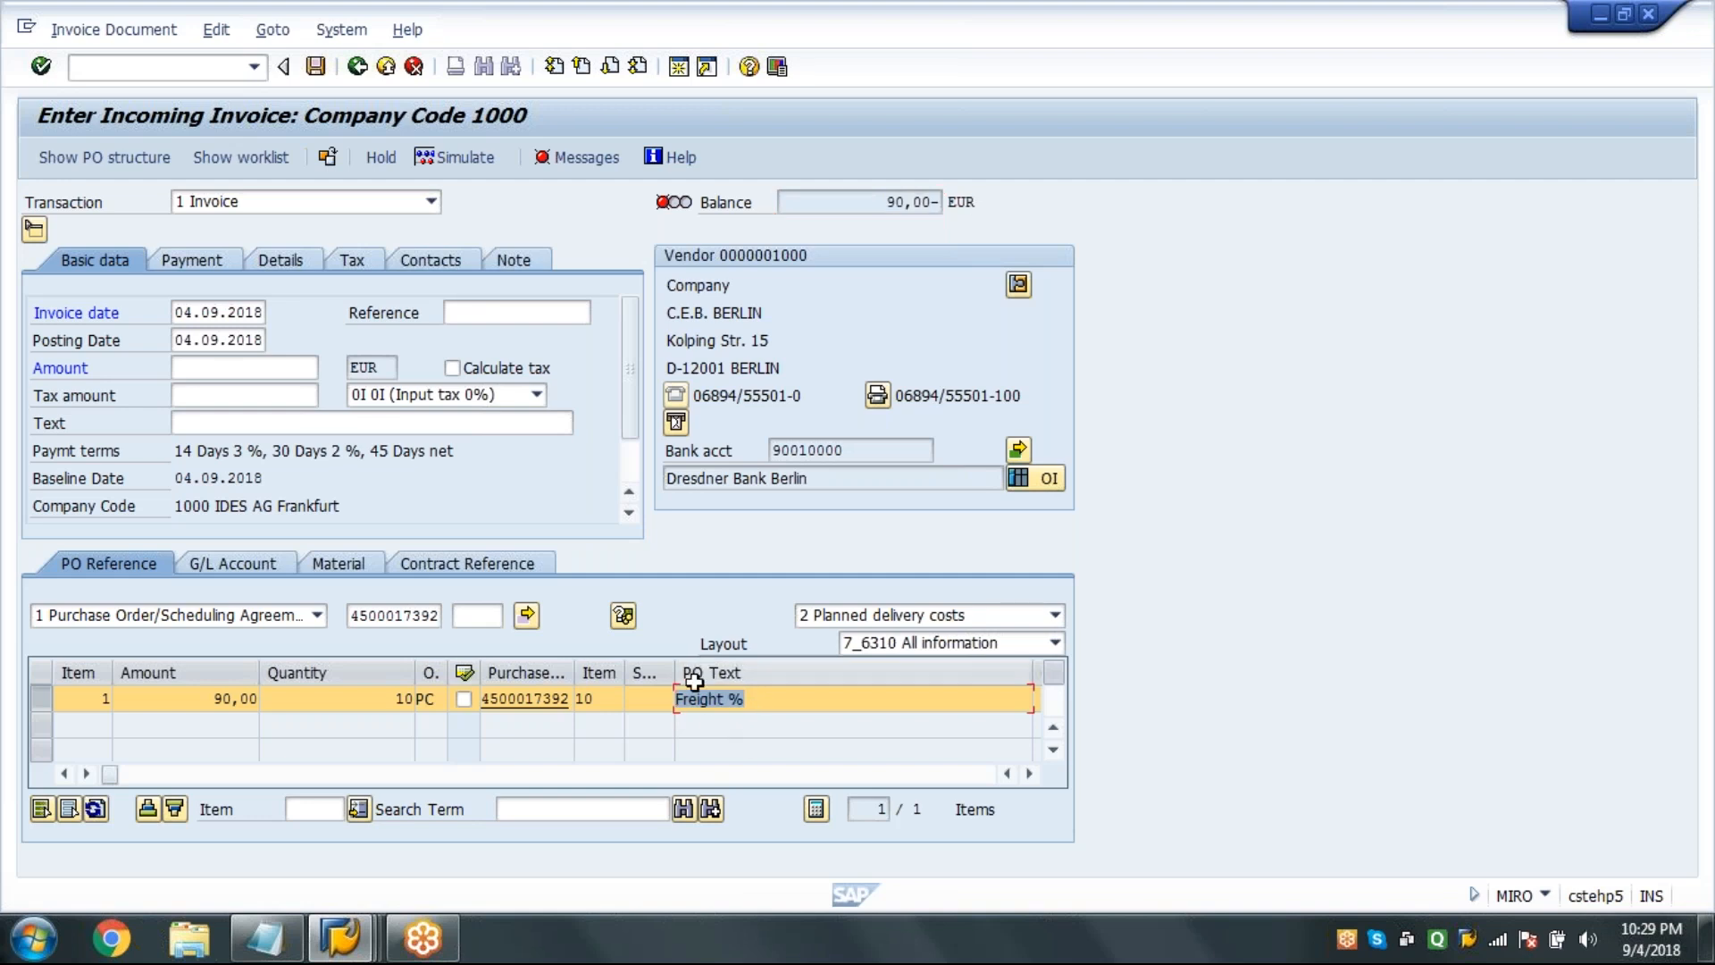
left_click(311, 367)
type("90")
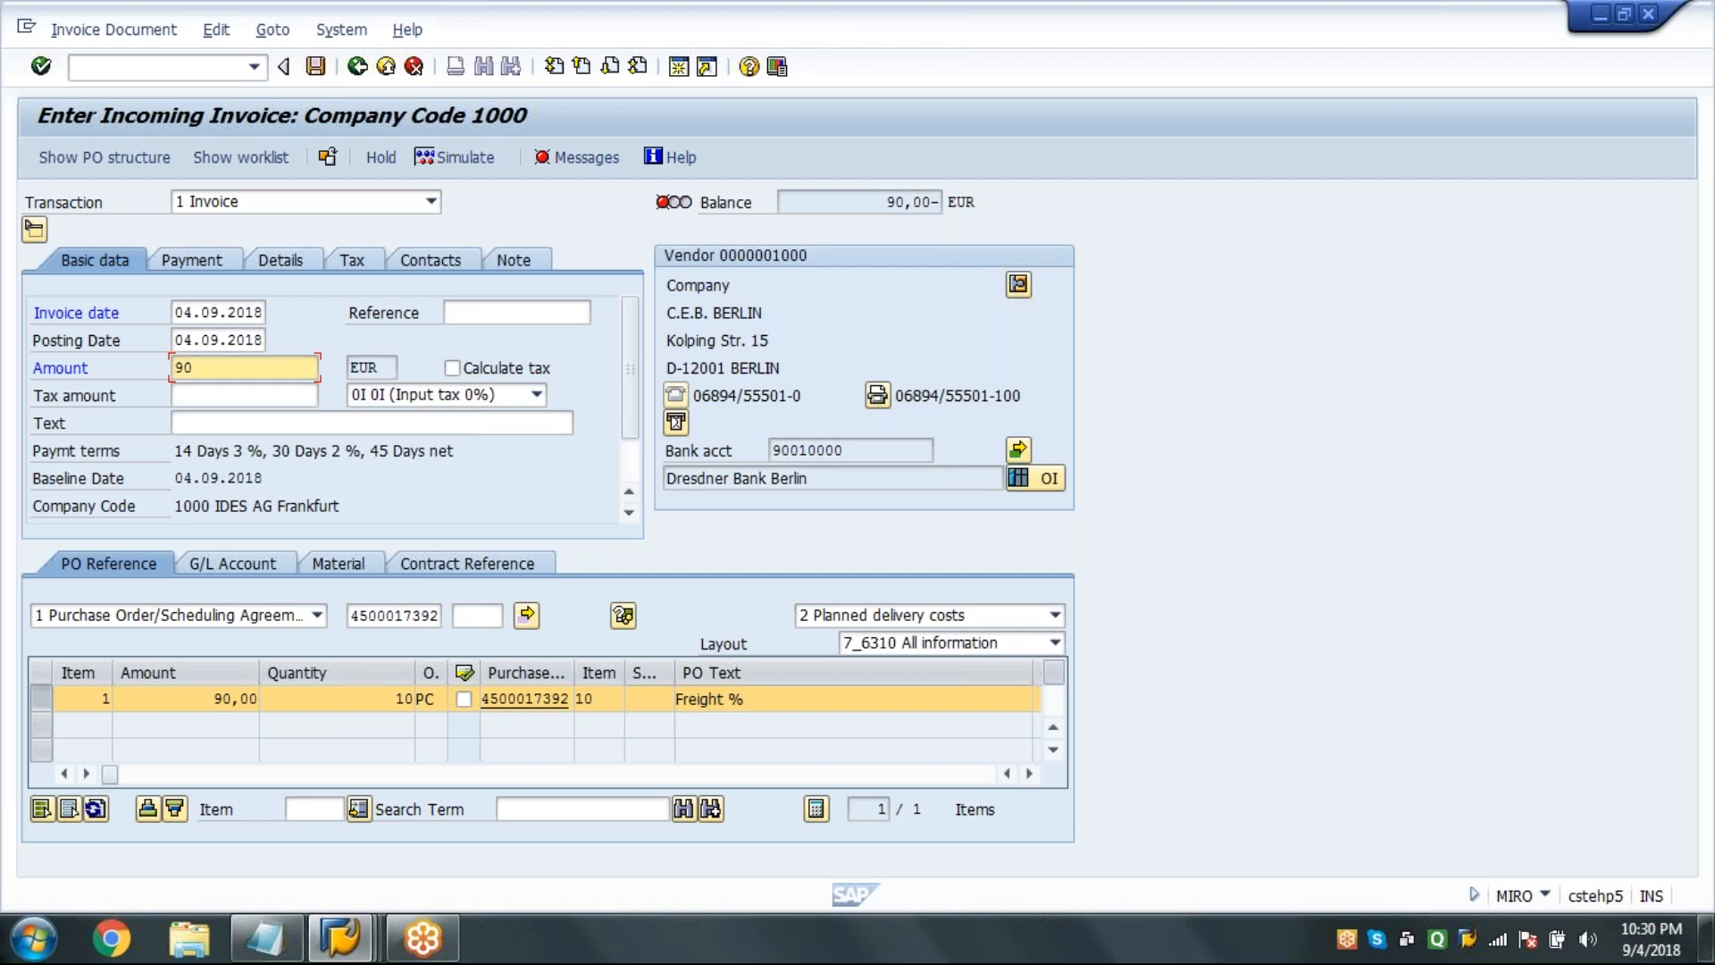
key("Return")
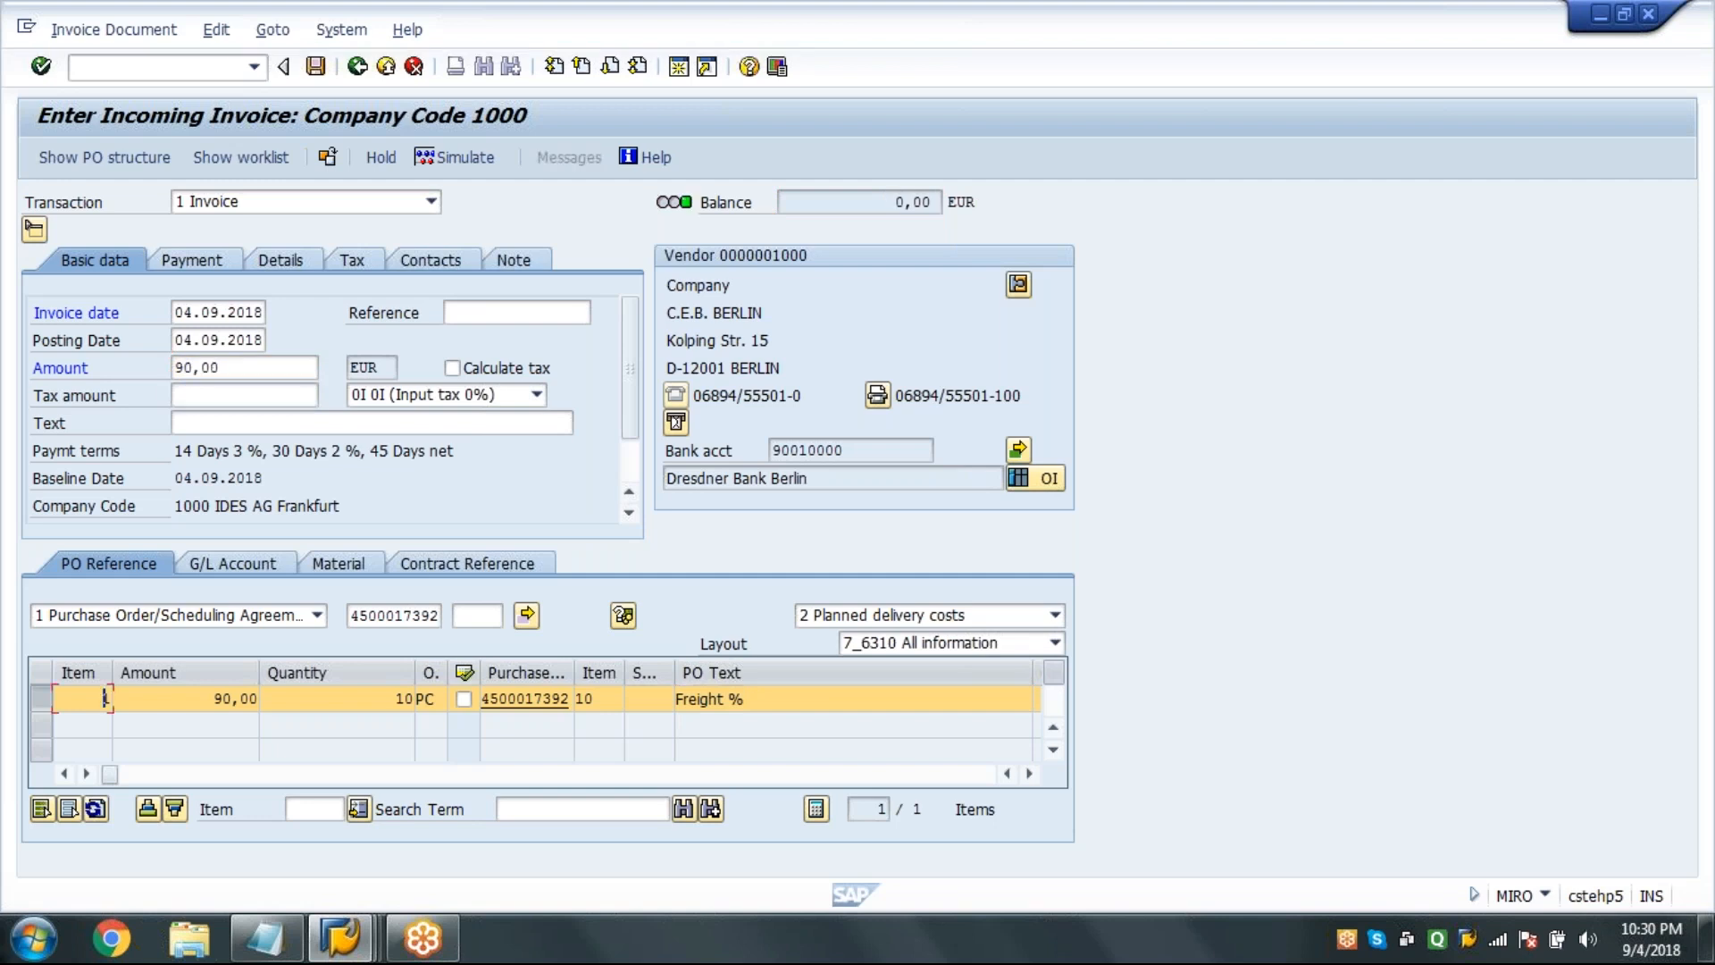
left_click(222, 367)
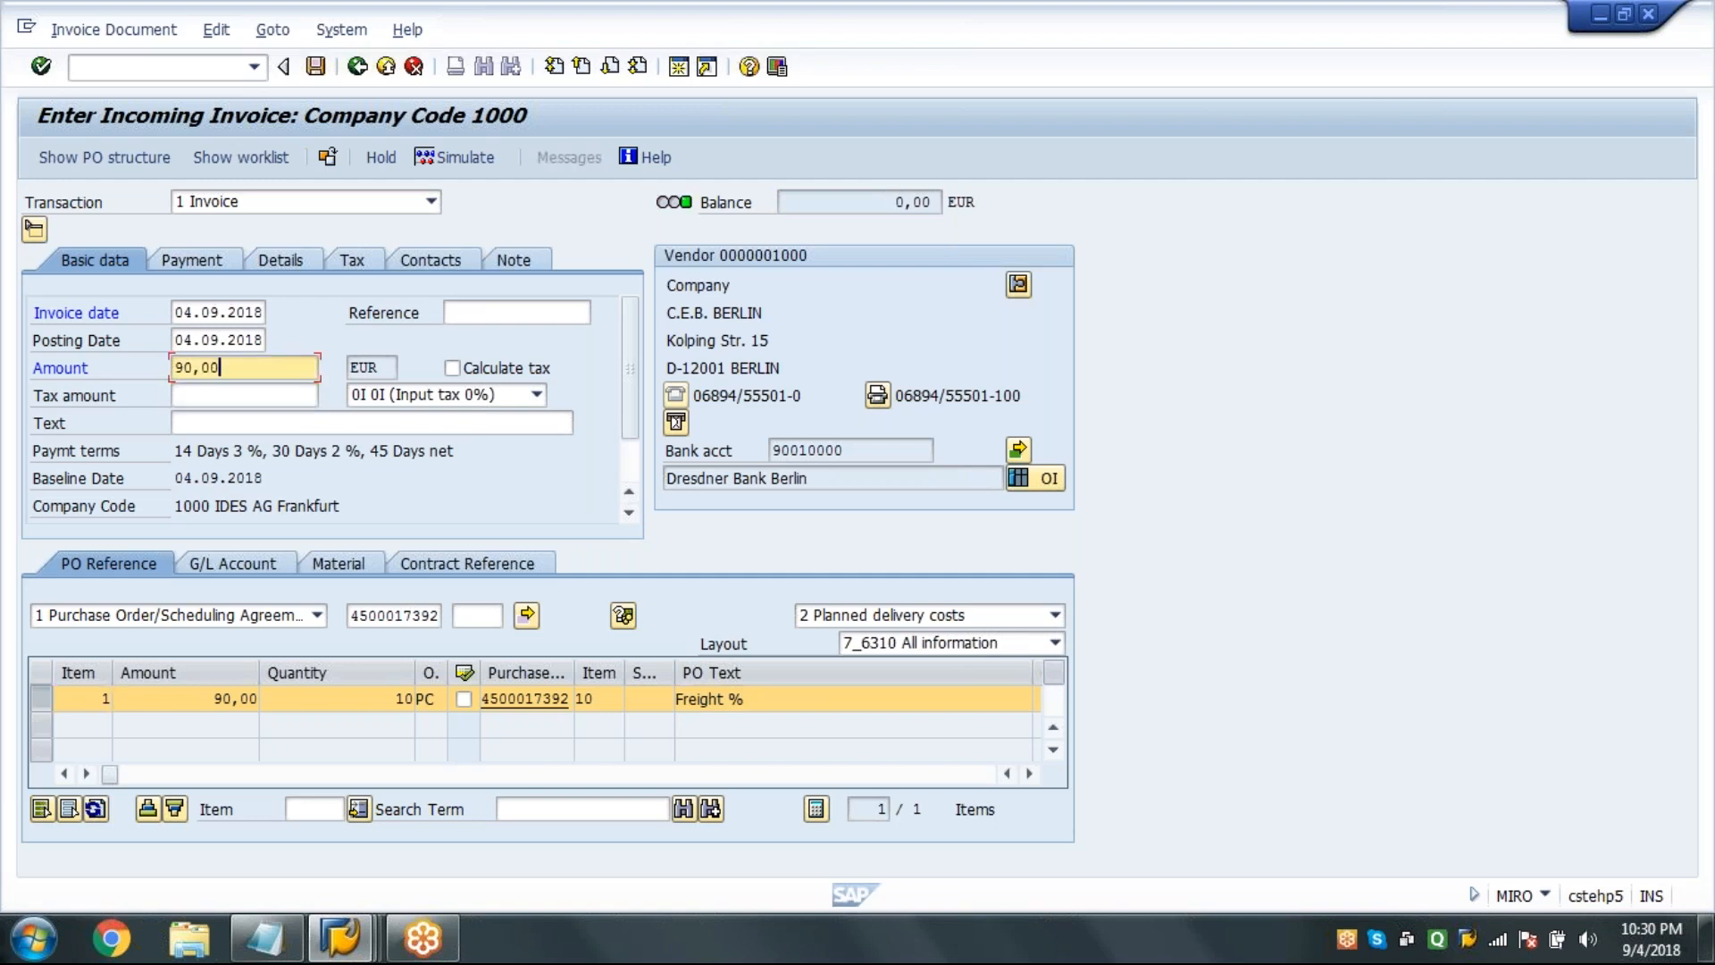
Change the invoicing party to 1001, accept the account change, and post the planned delivery cost invoice.
left_click(279, 260)
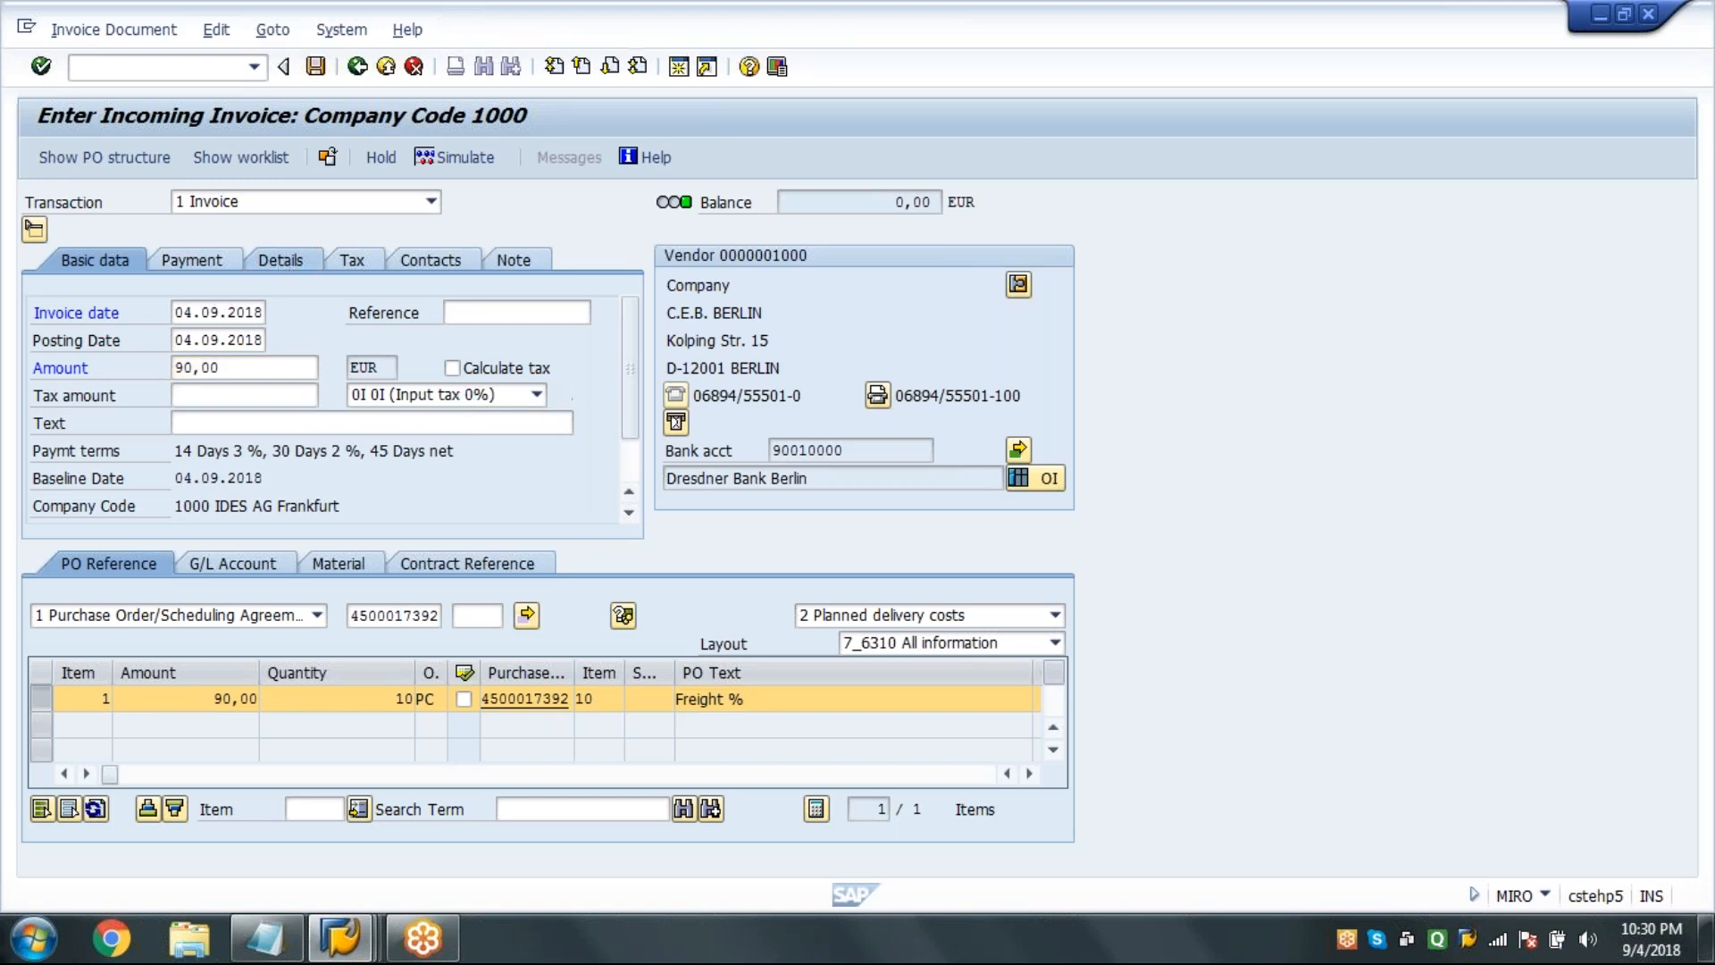
key("BackSpace")
type("1")
key("Return")
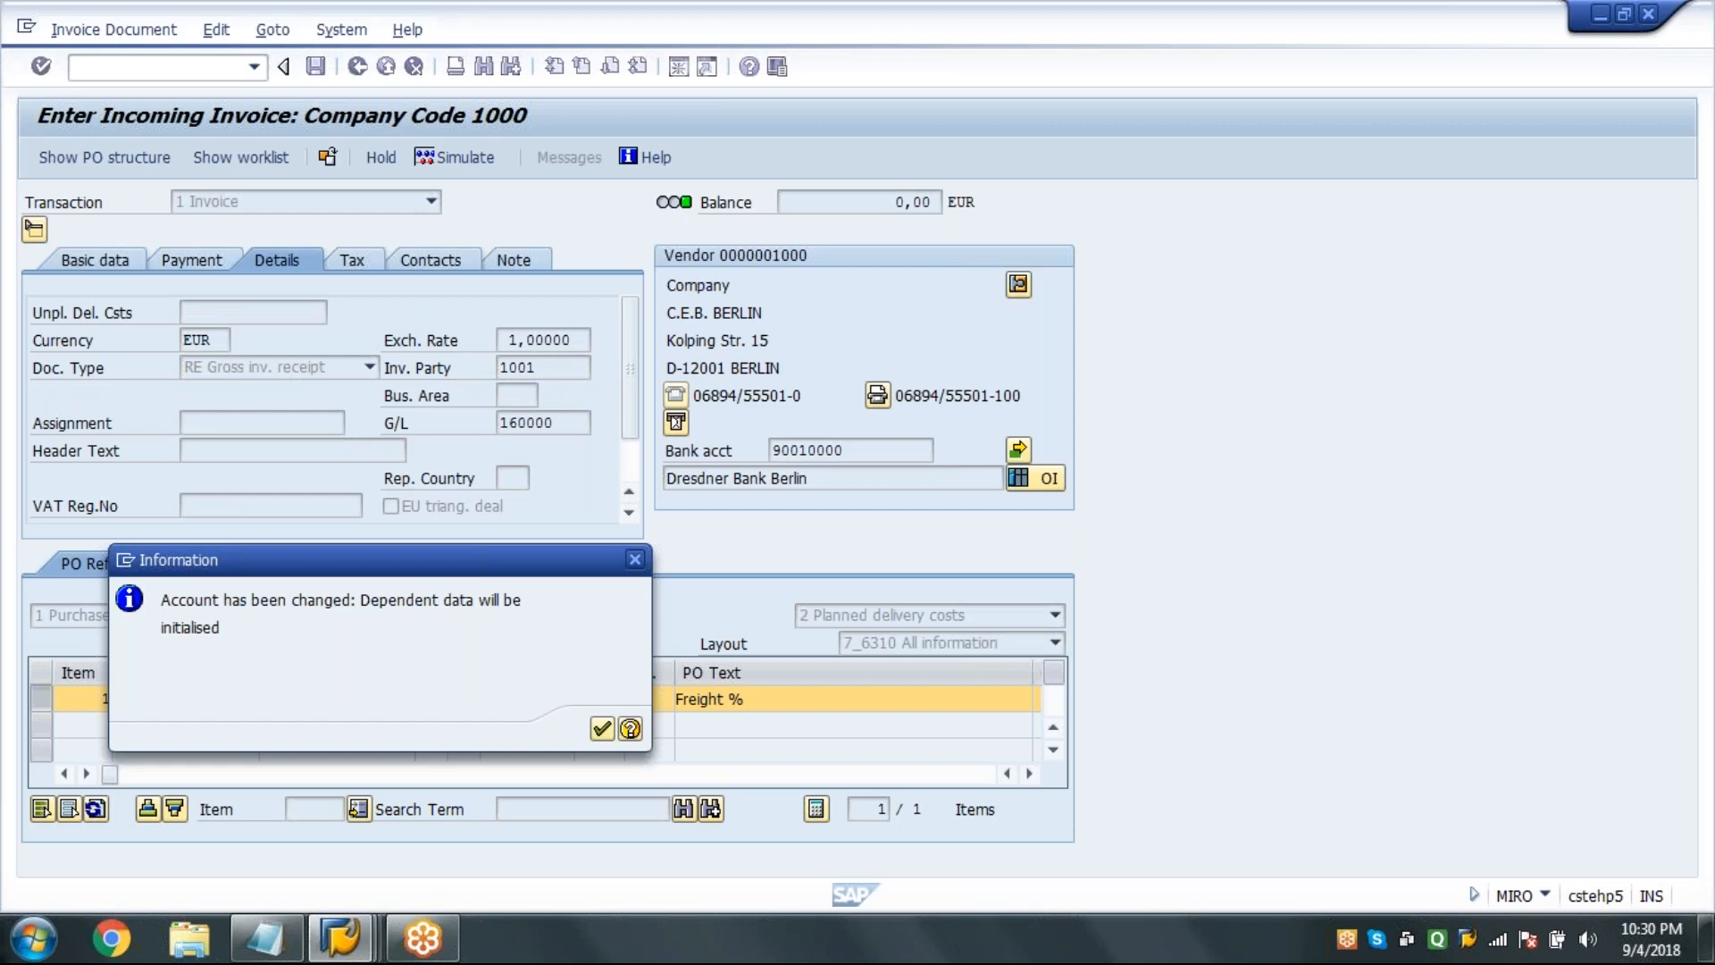
key("Return")
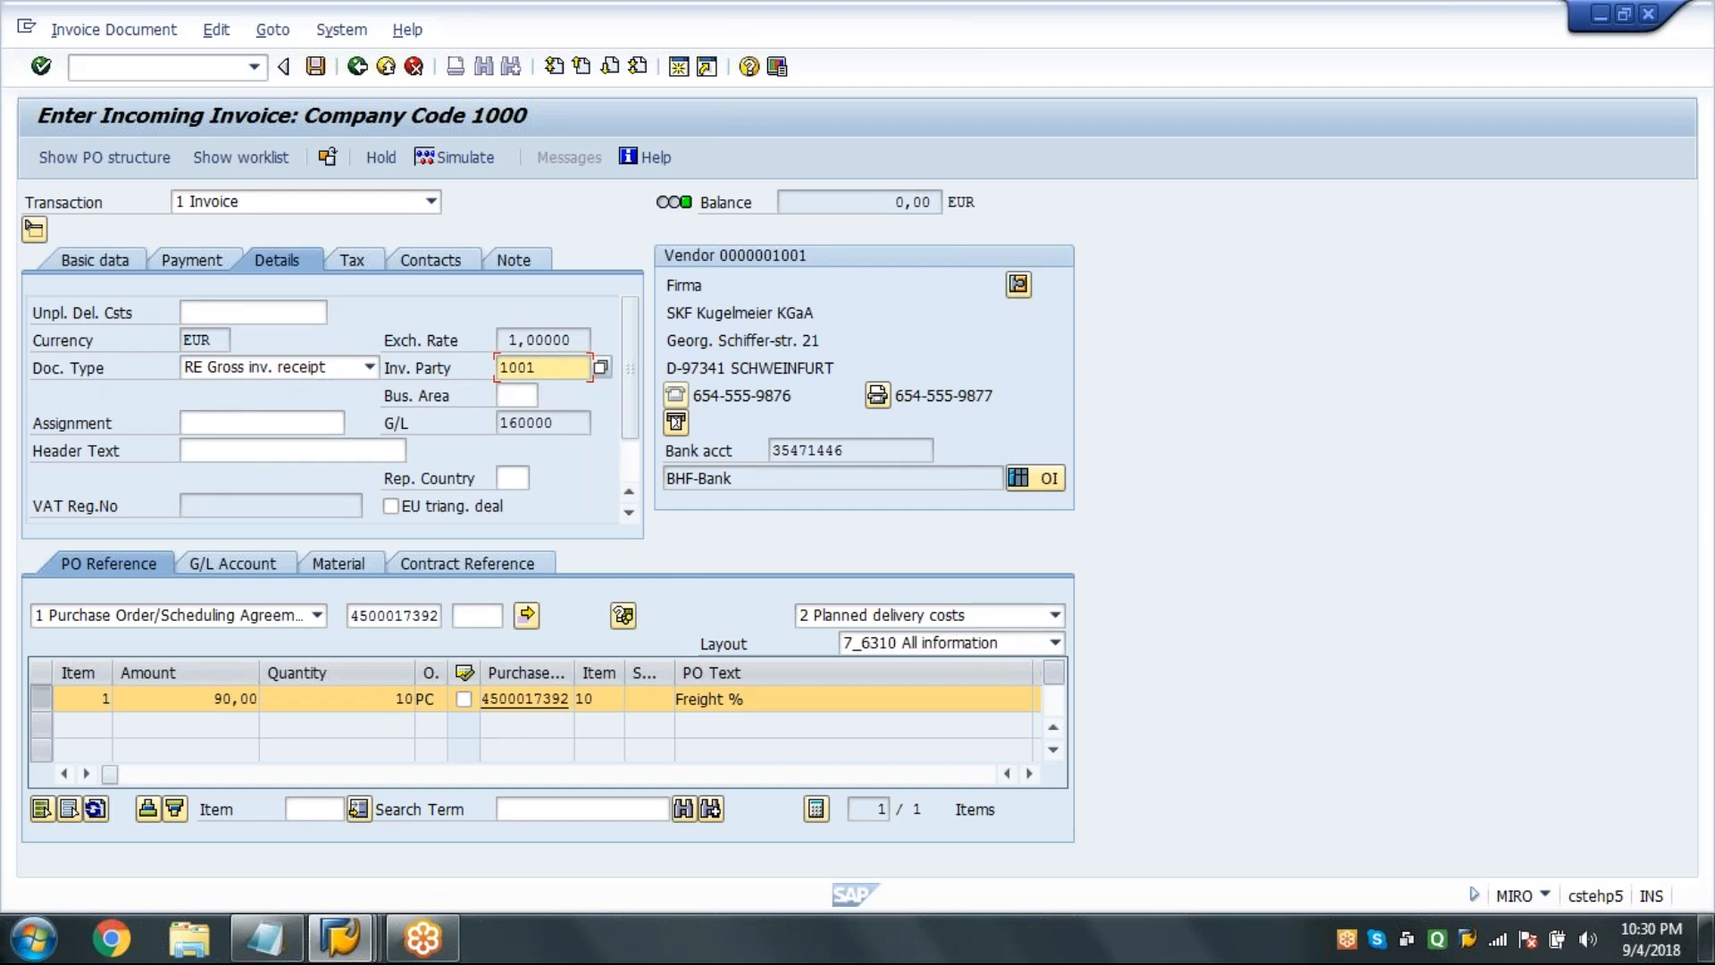
left_click(94, 260)
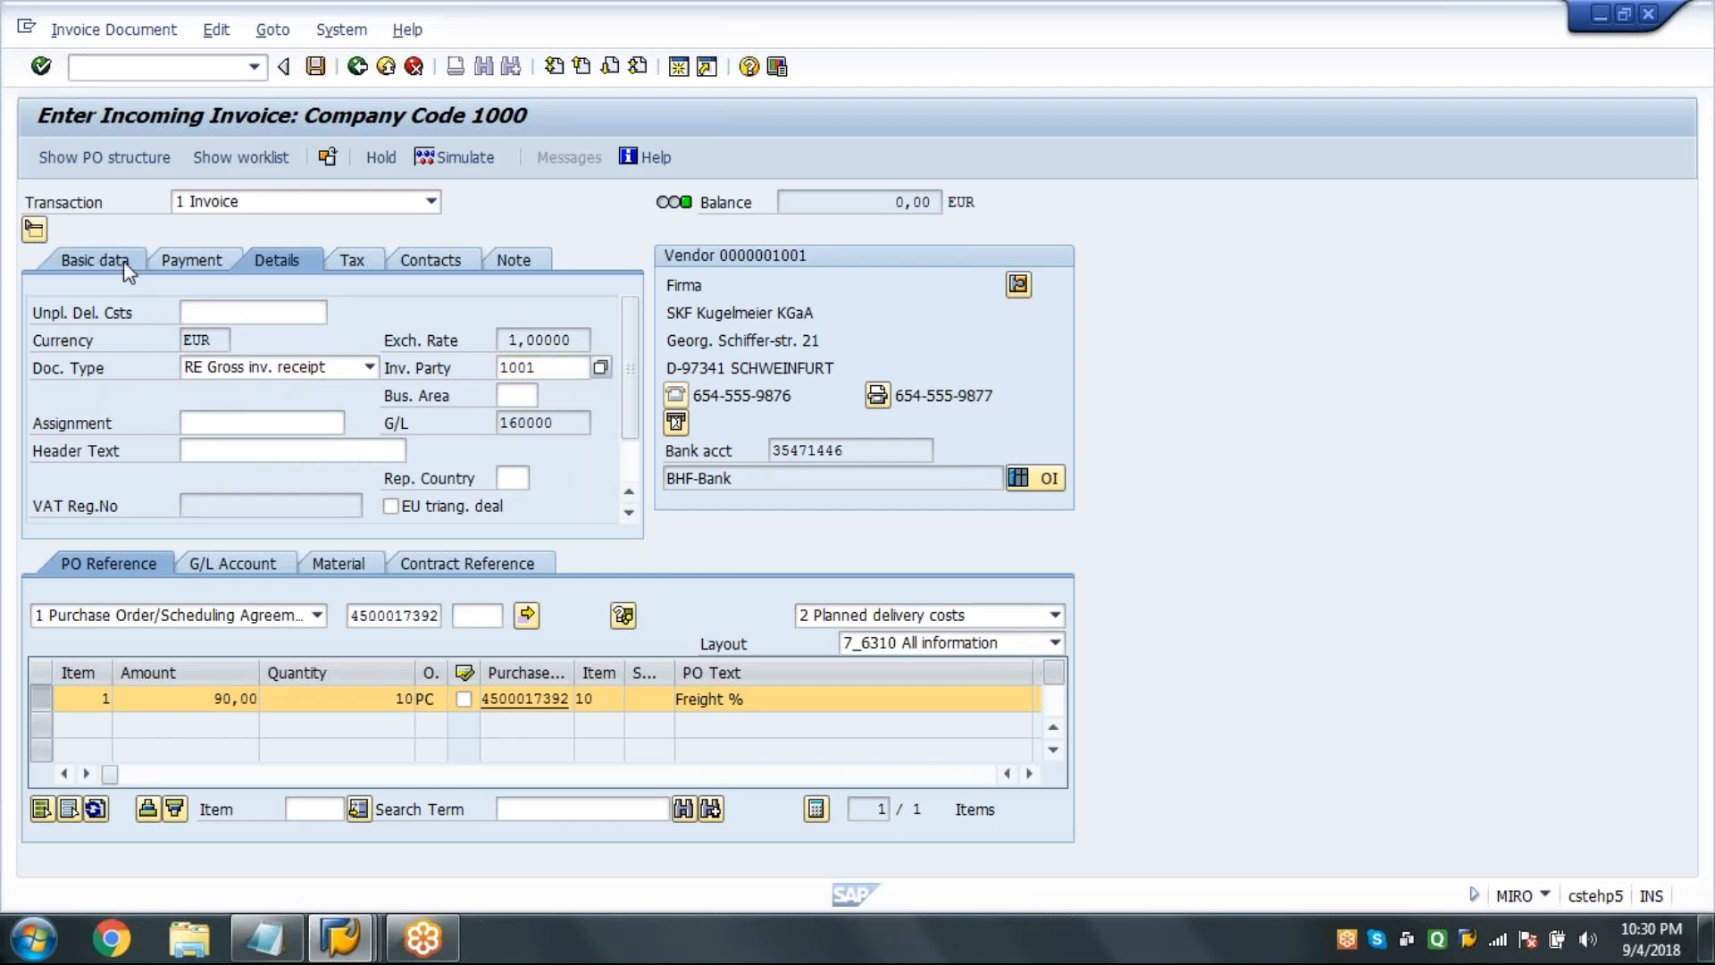
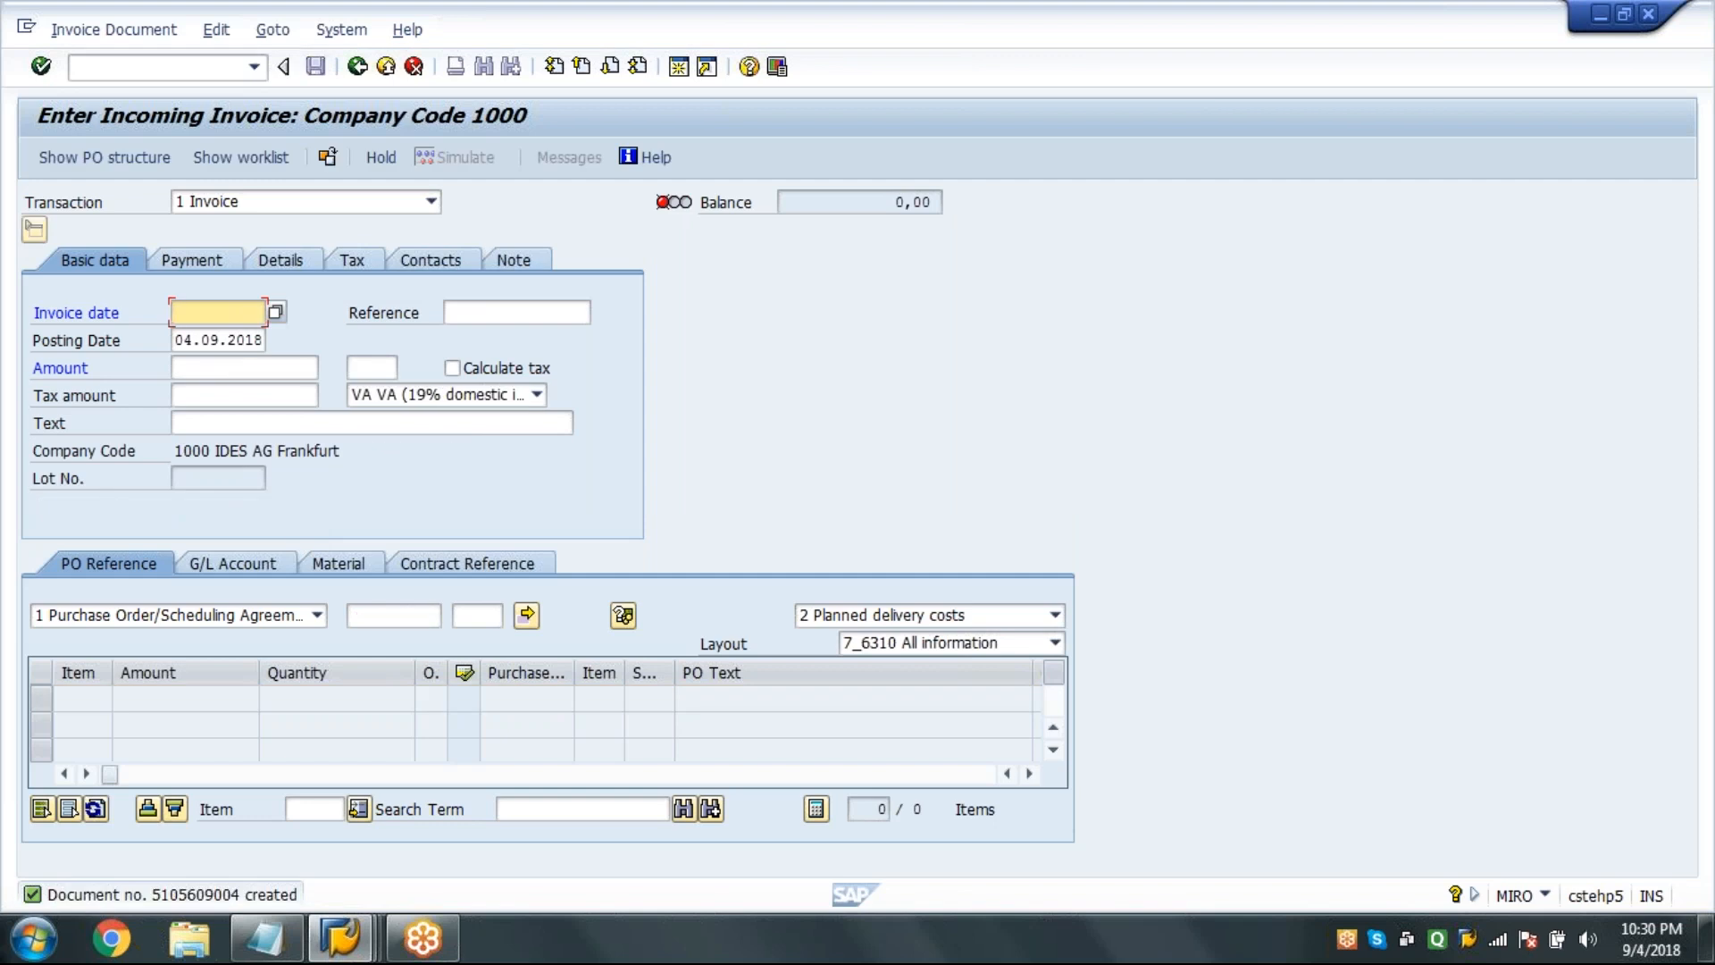
Start a new invoice dated 04.09.2018 with tax code 0I (Input tax 0%), referencing the same purchase order's goods/service items.
left_click(238, 332)
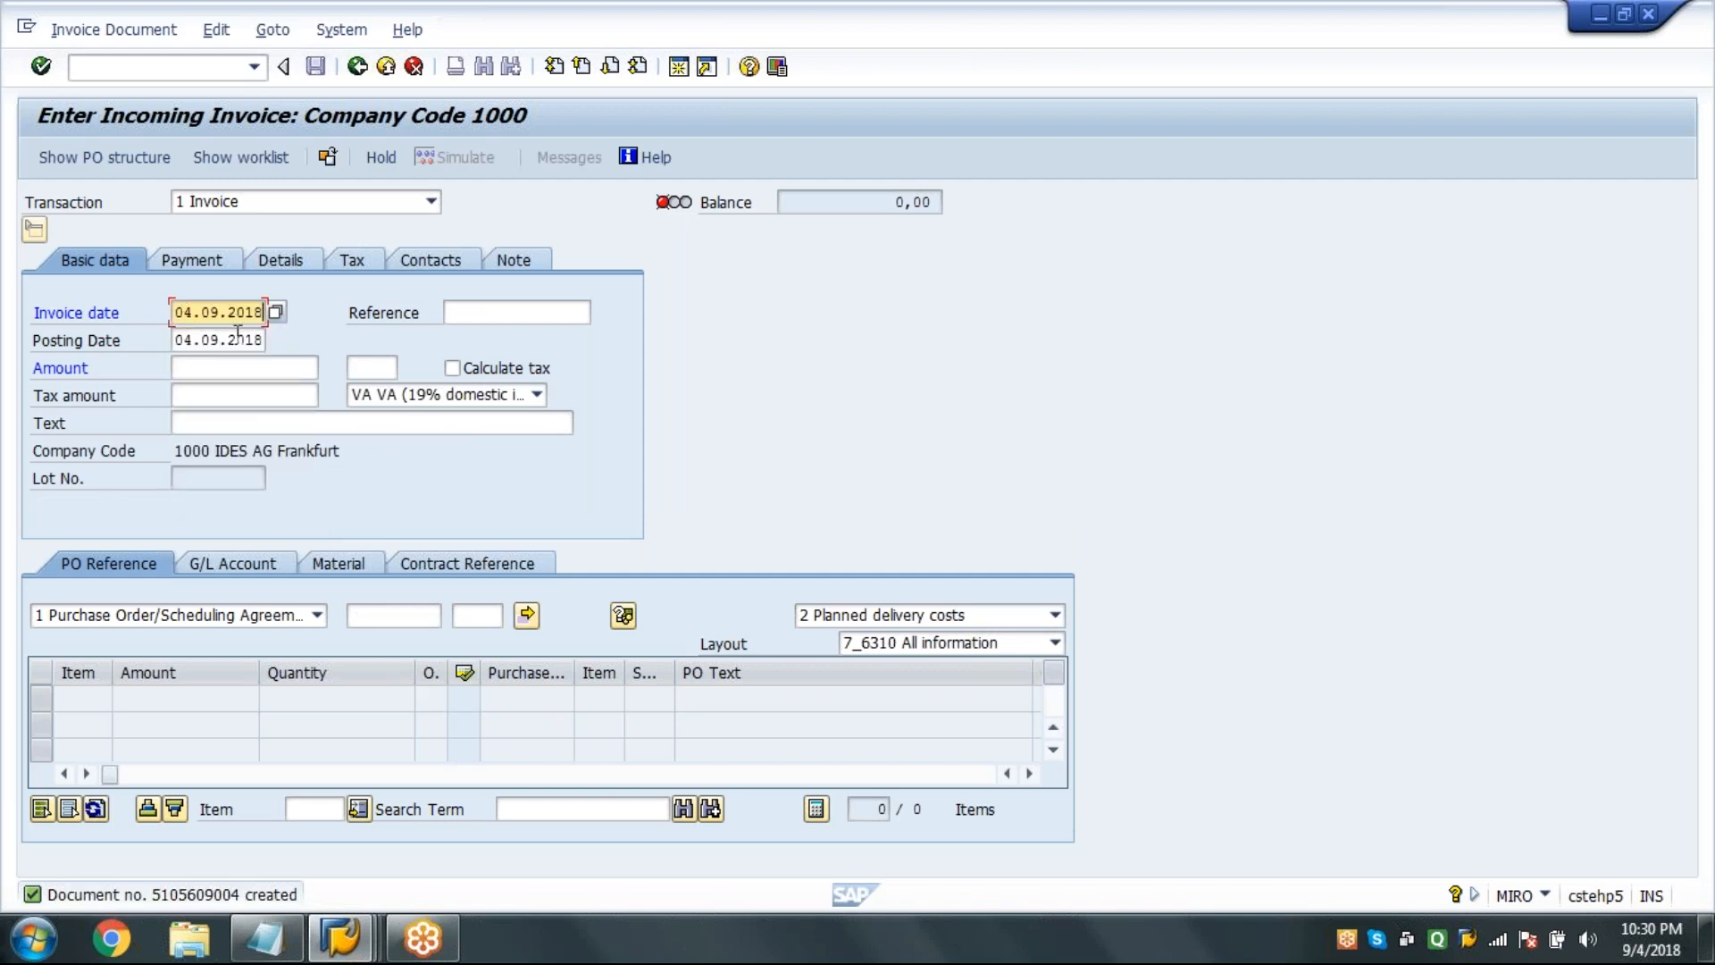
left_click(397, 398)
left_click(386, 416)
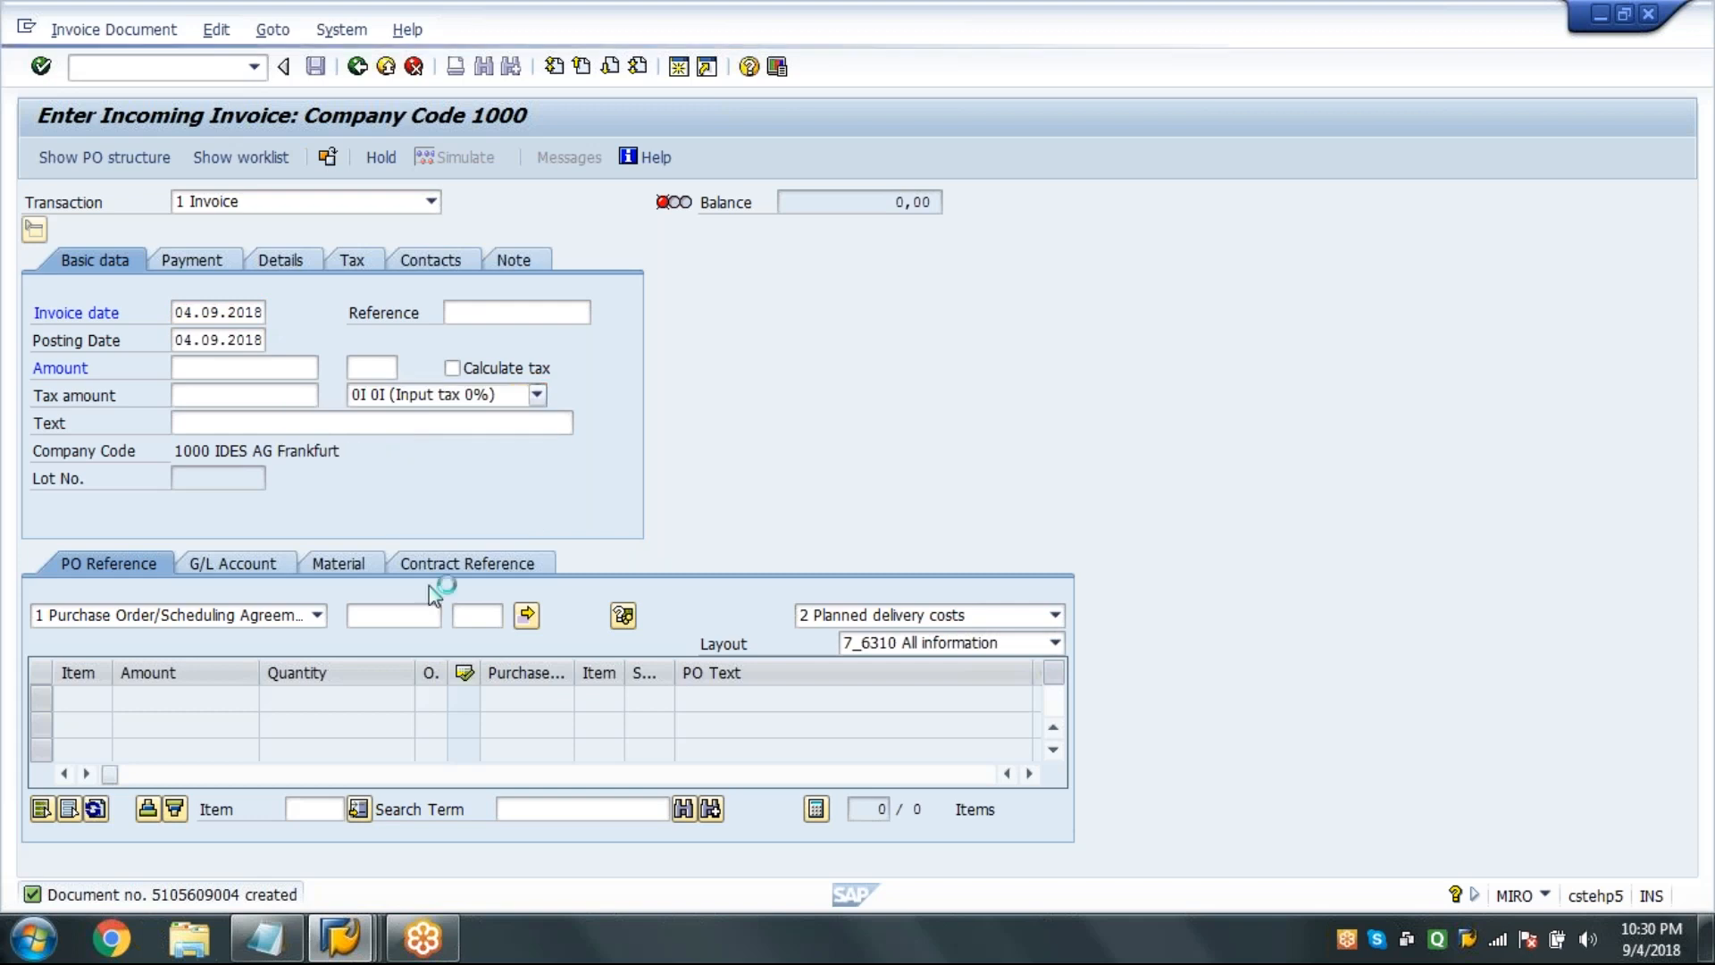
left_click(393, 615)
left_click(386, 639)
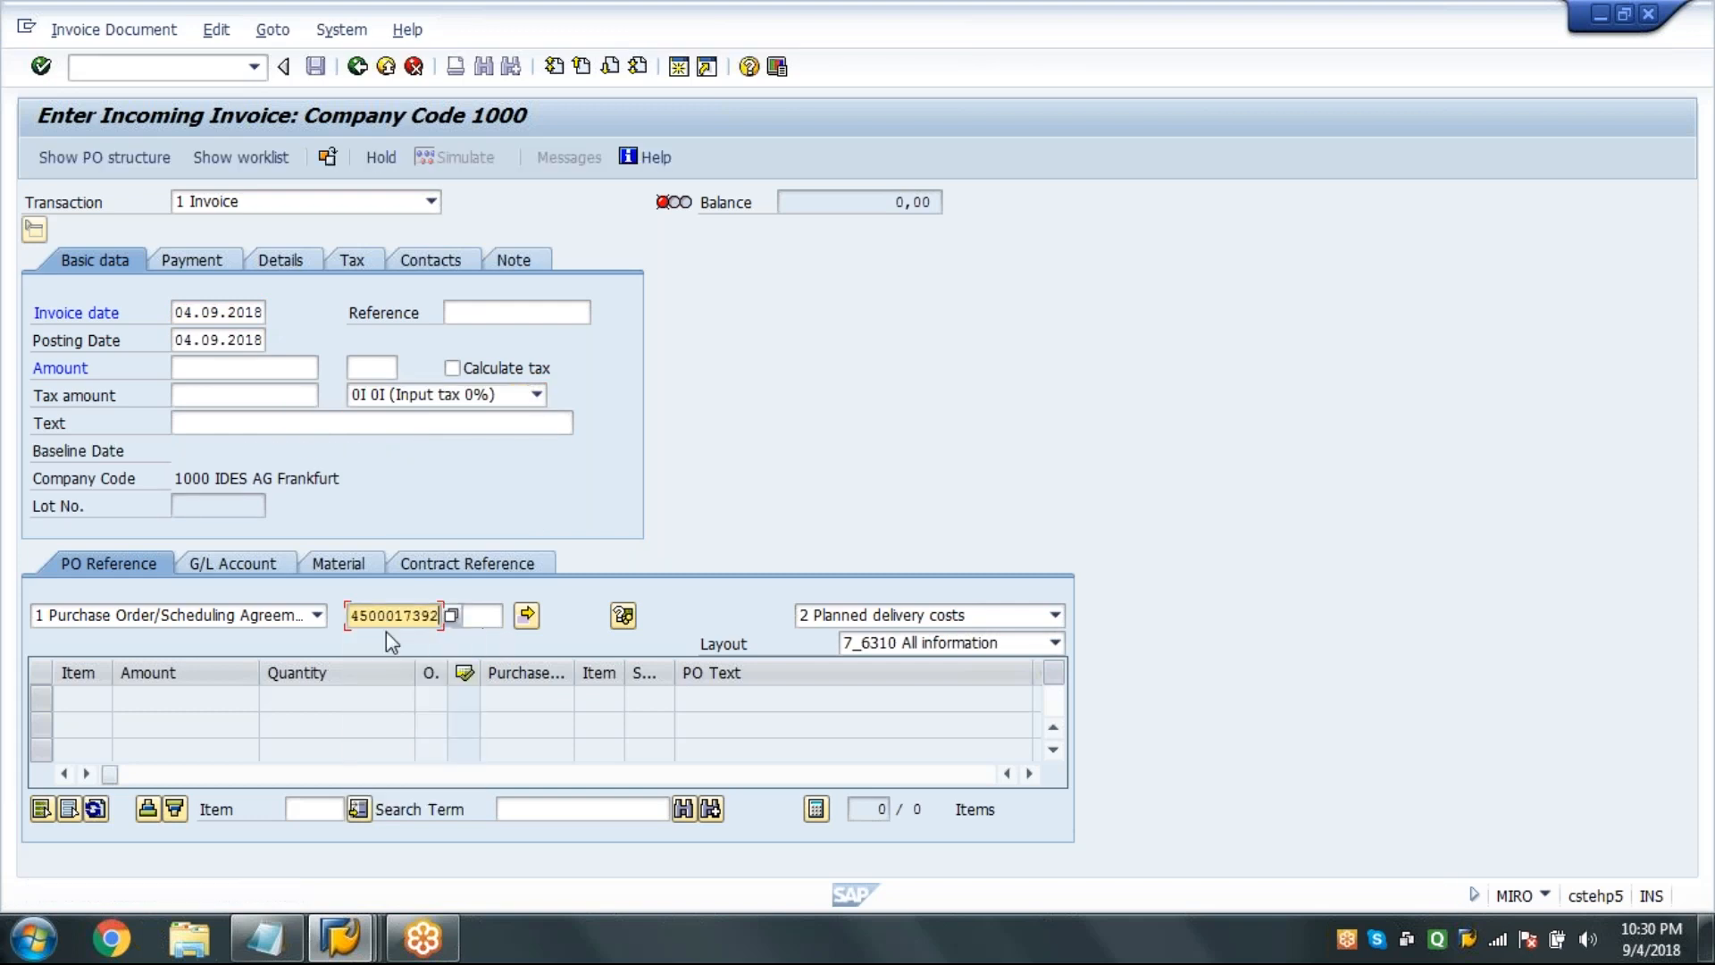
left_click(866, 618)
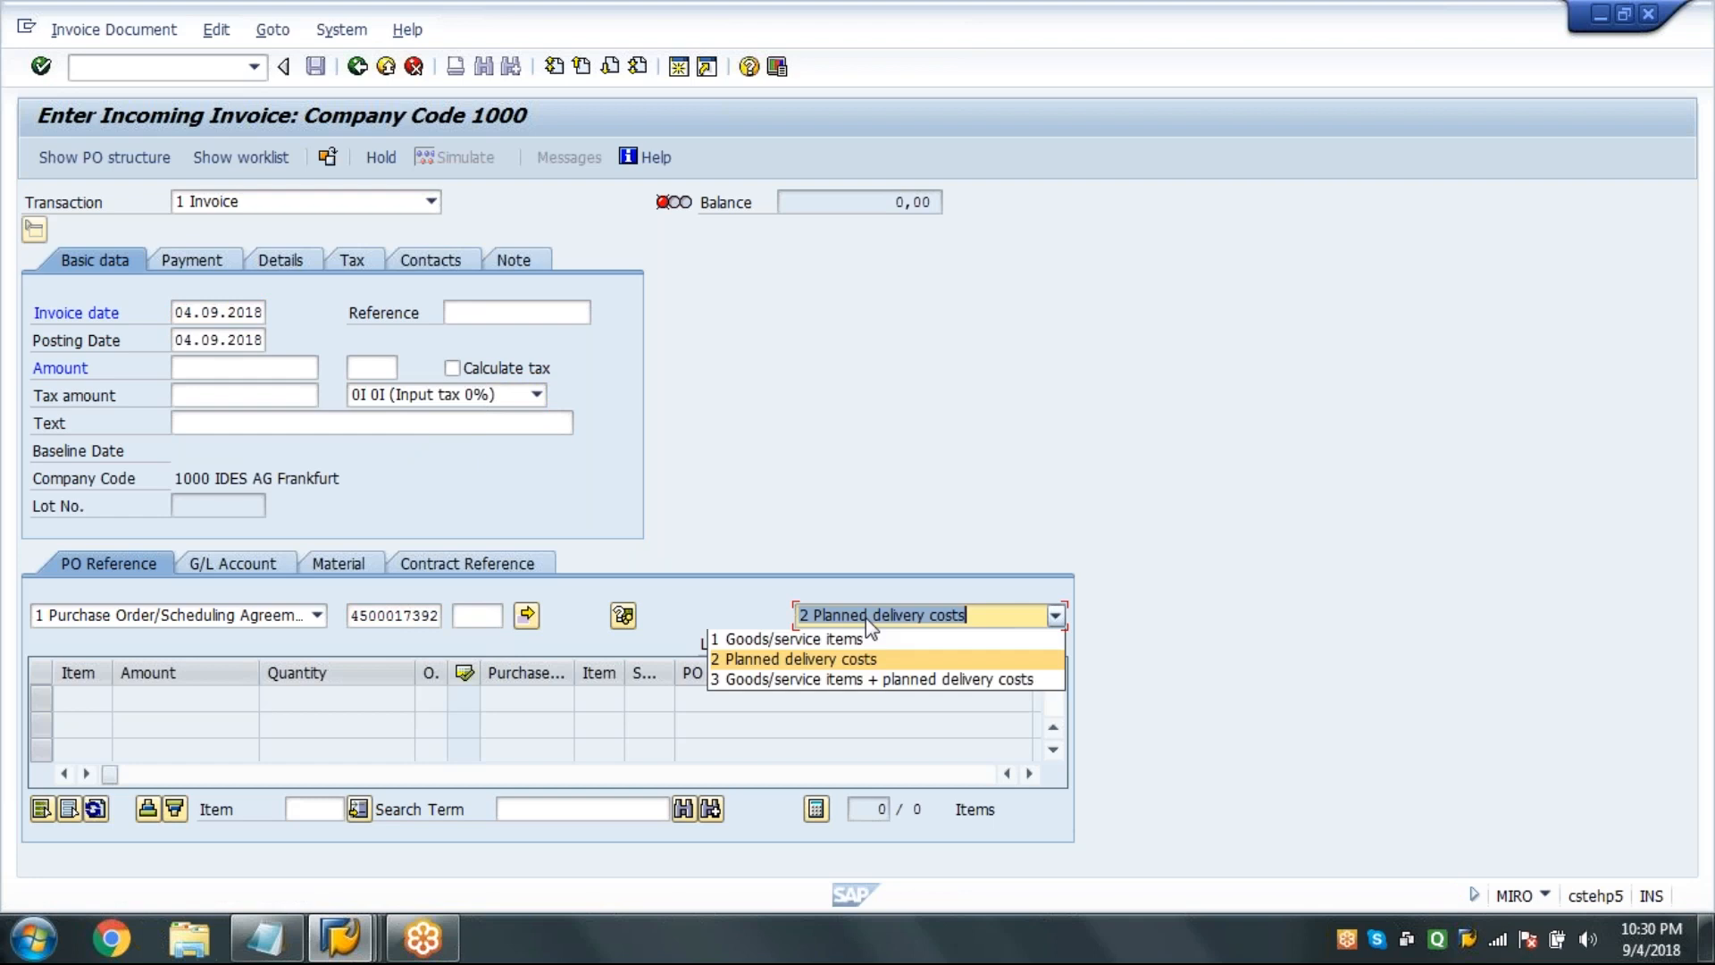
left_click(838, 640)
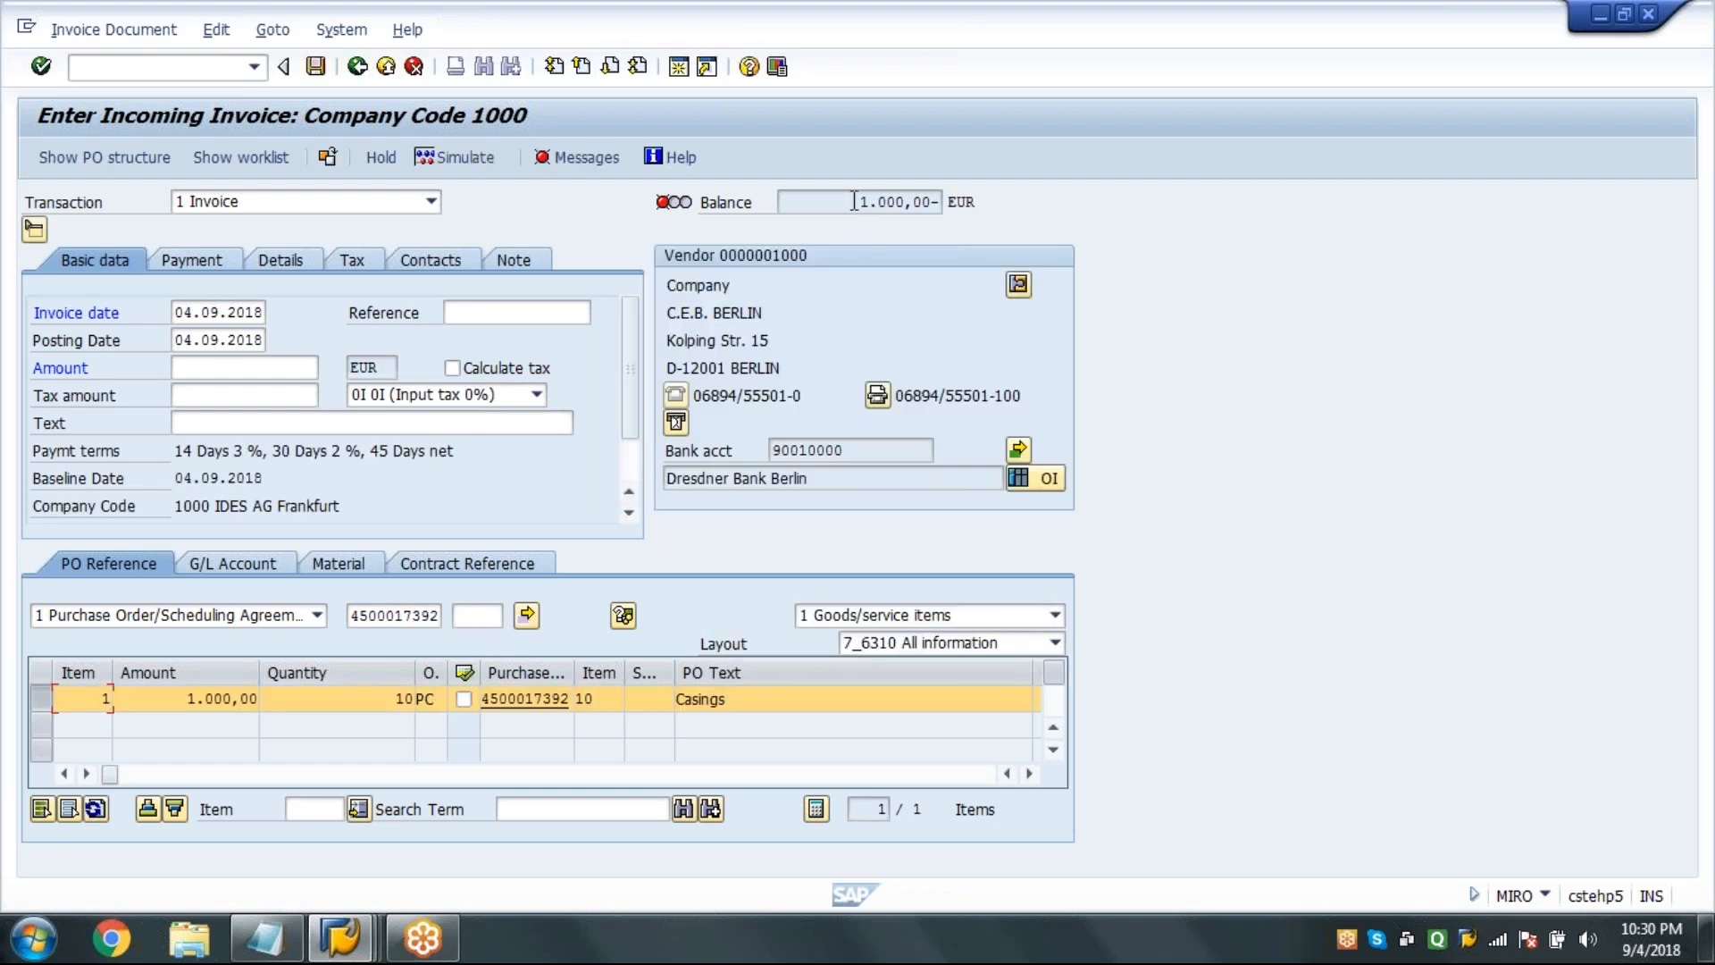
Enter unplanned delivery costs of 100 EUR in the invoice header details and check the updated balance.
left_click_drag(855, 202, 935, 222)
left_click(886, 205)
left_click(304, 266)
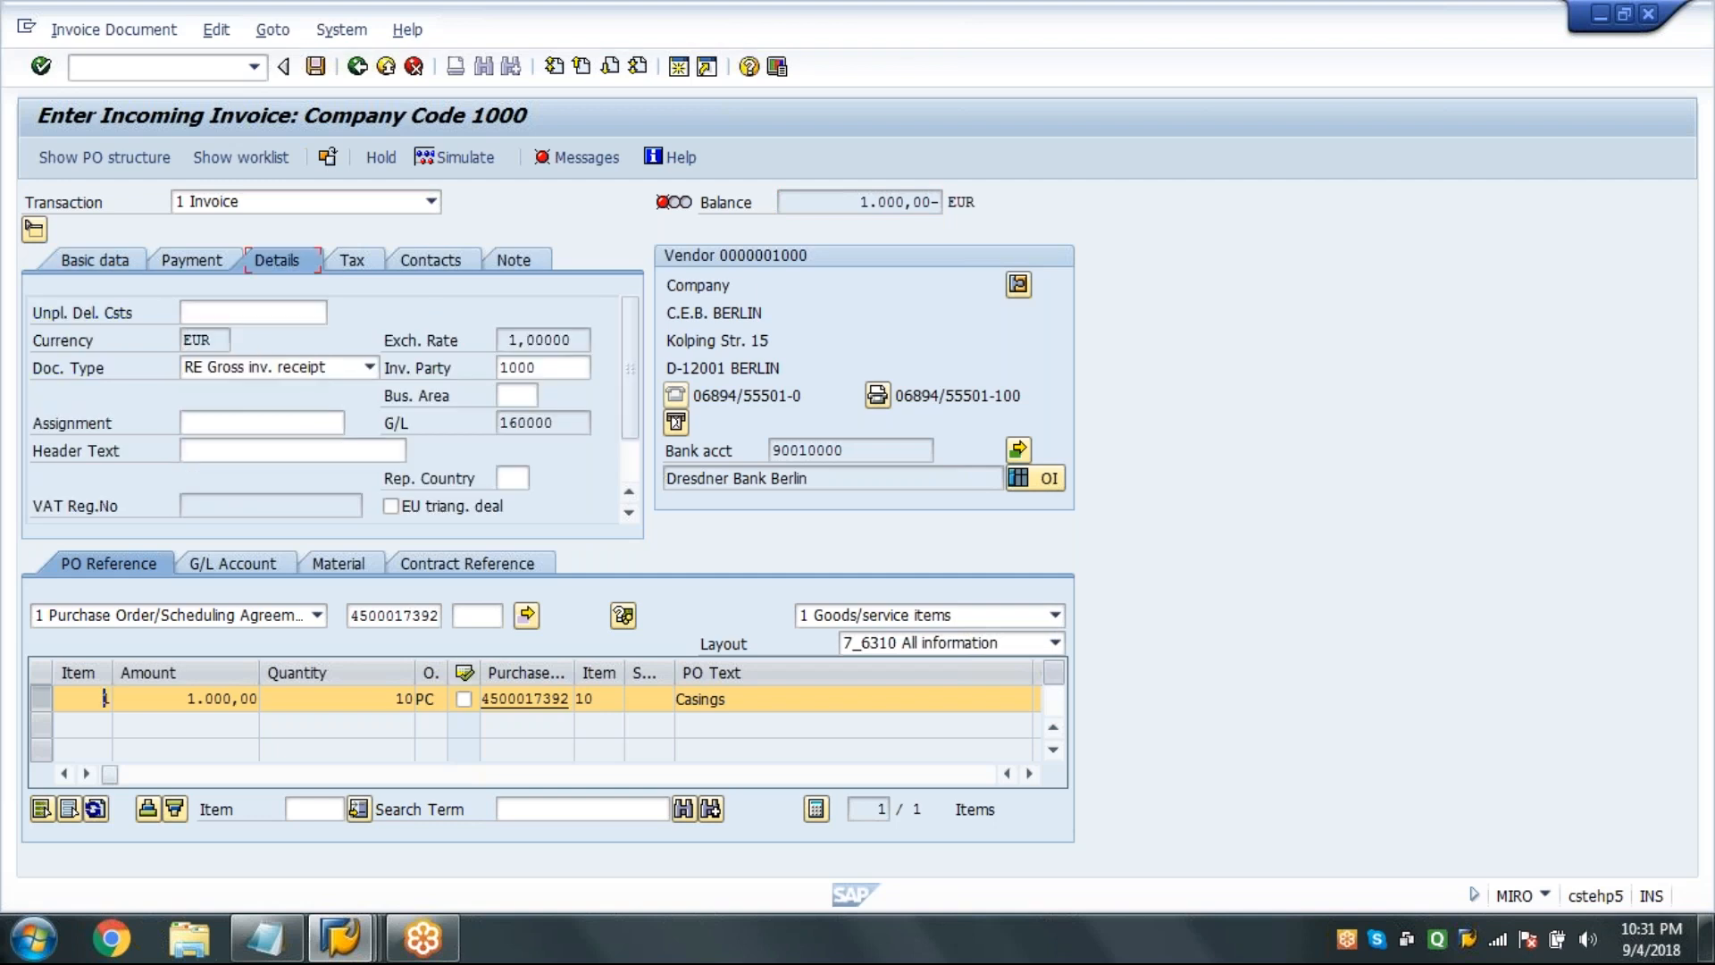
left_click(201, 313)
type("100")
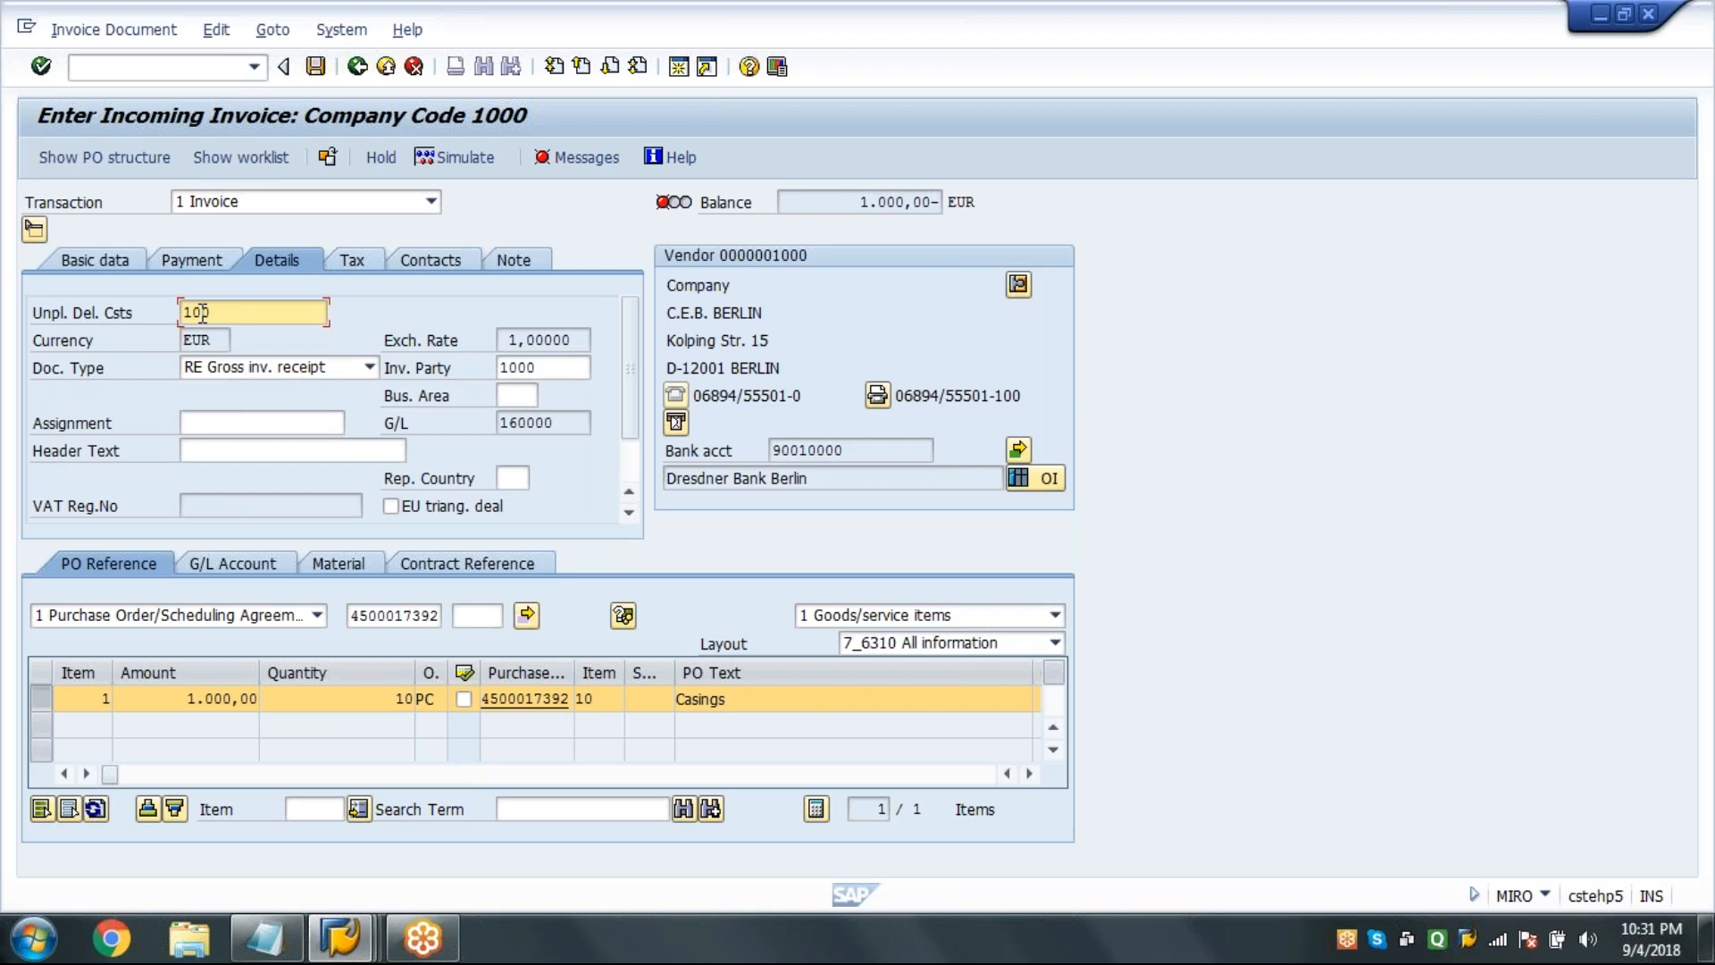
key("Return")
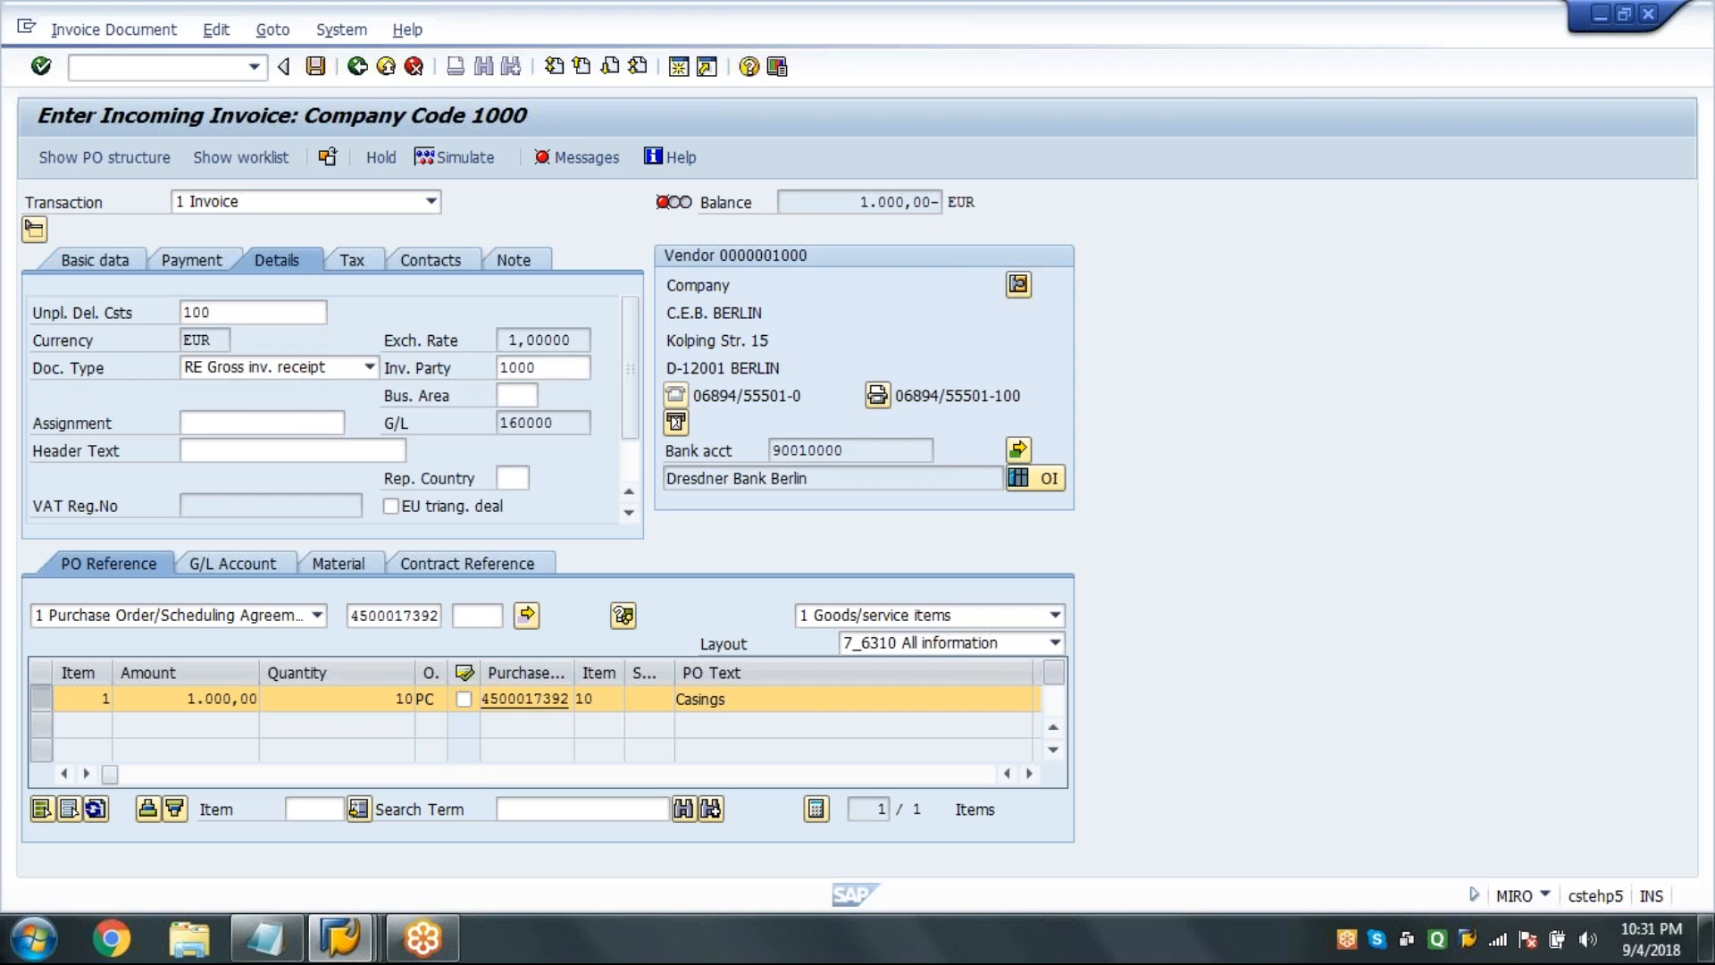
double_click(851, 207)
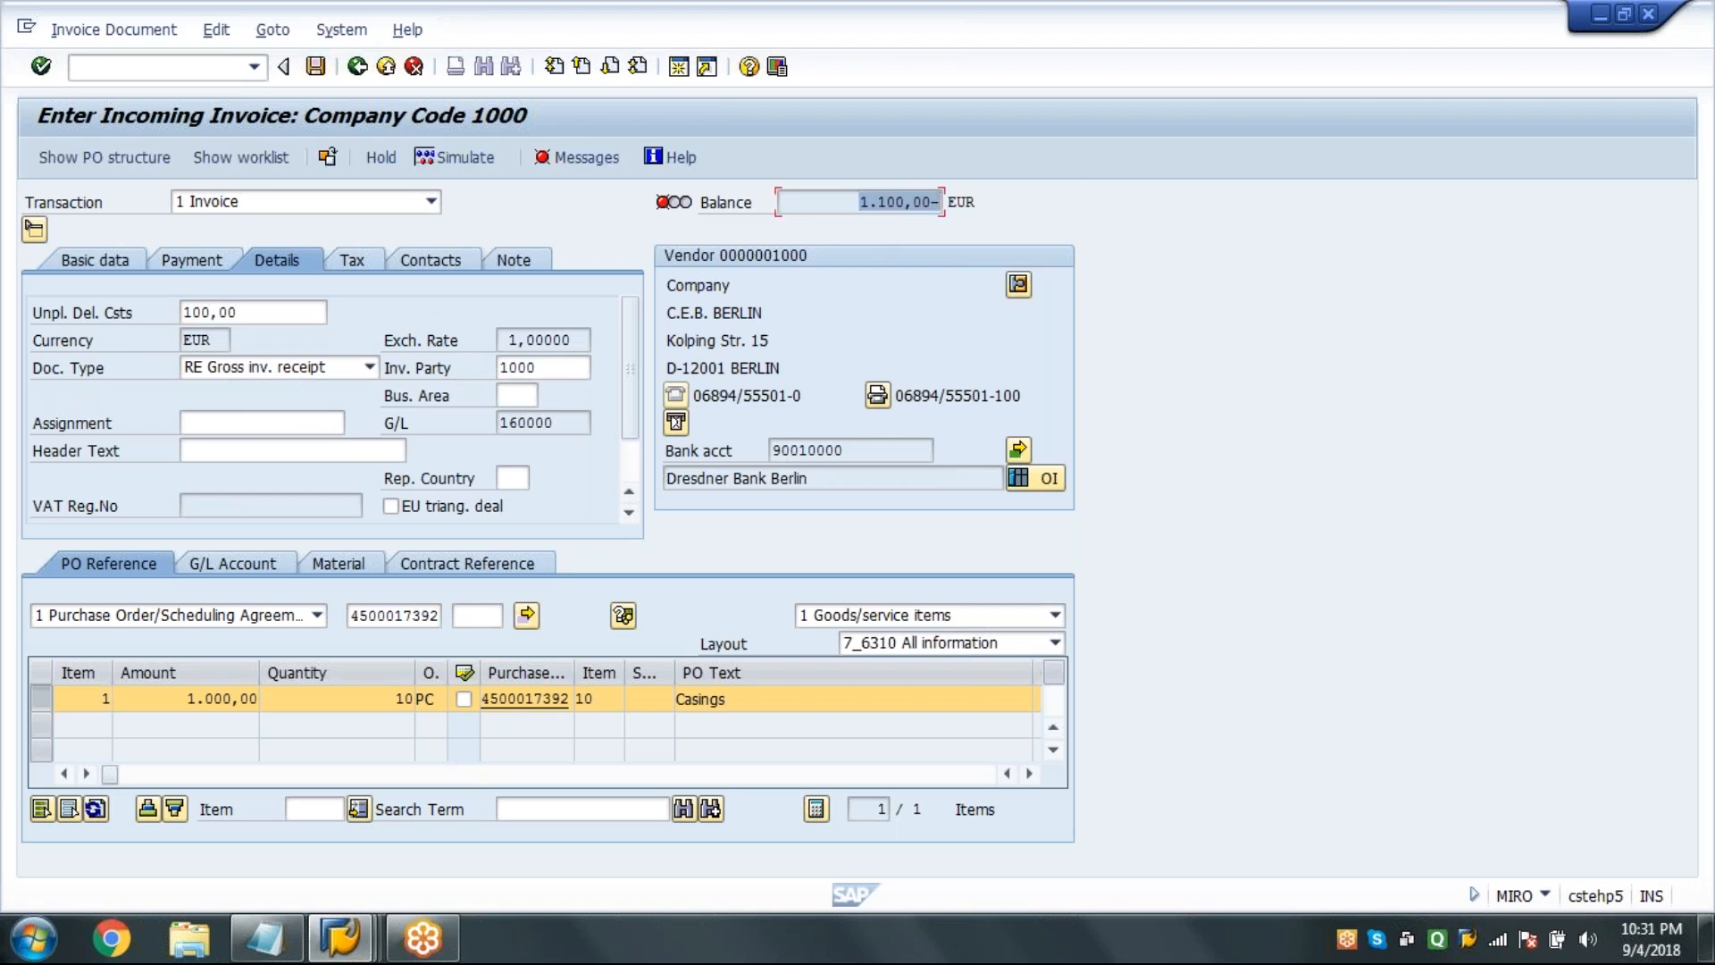
Set the invoice amount to 1100 EUR, post the invoice, and leave MIRO for the SAP Easy Access screen.
left_click(107, 266)
left_click(203, 369)
type("1100")
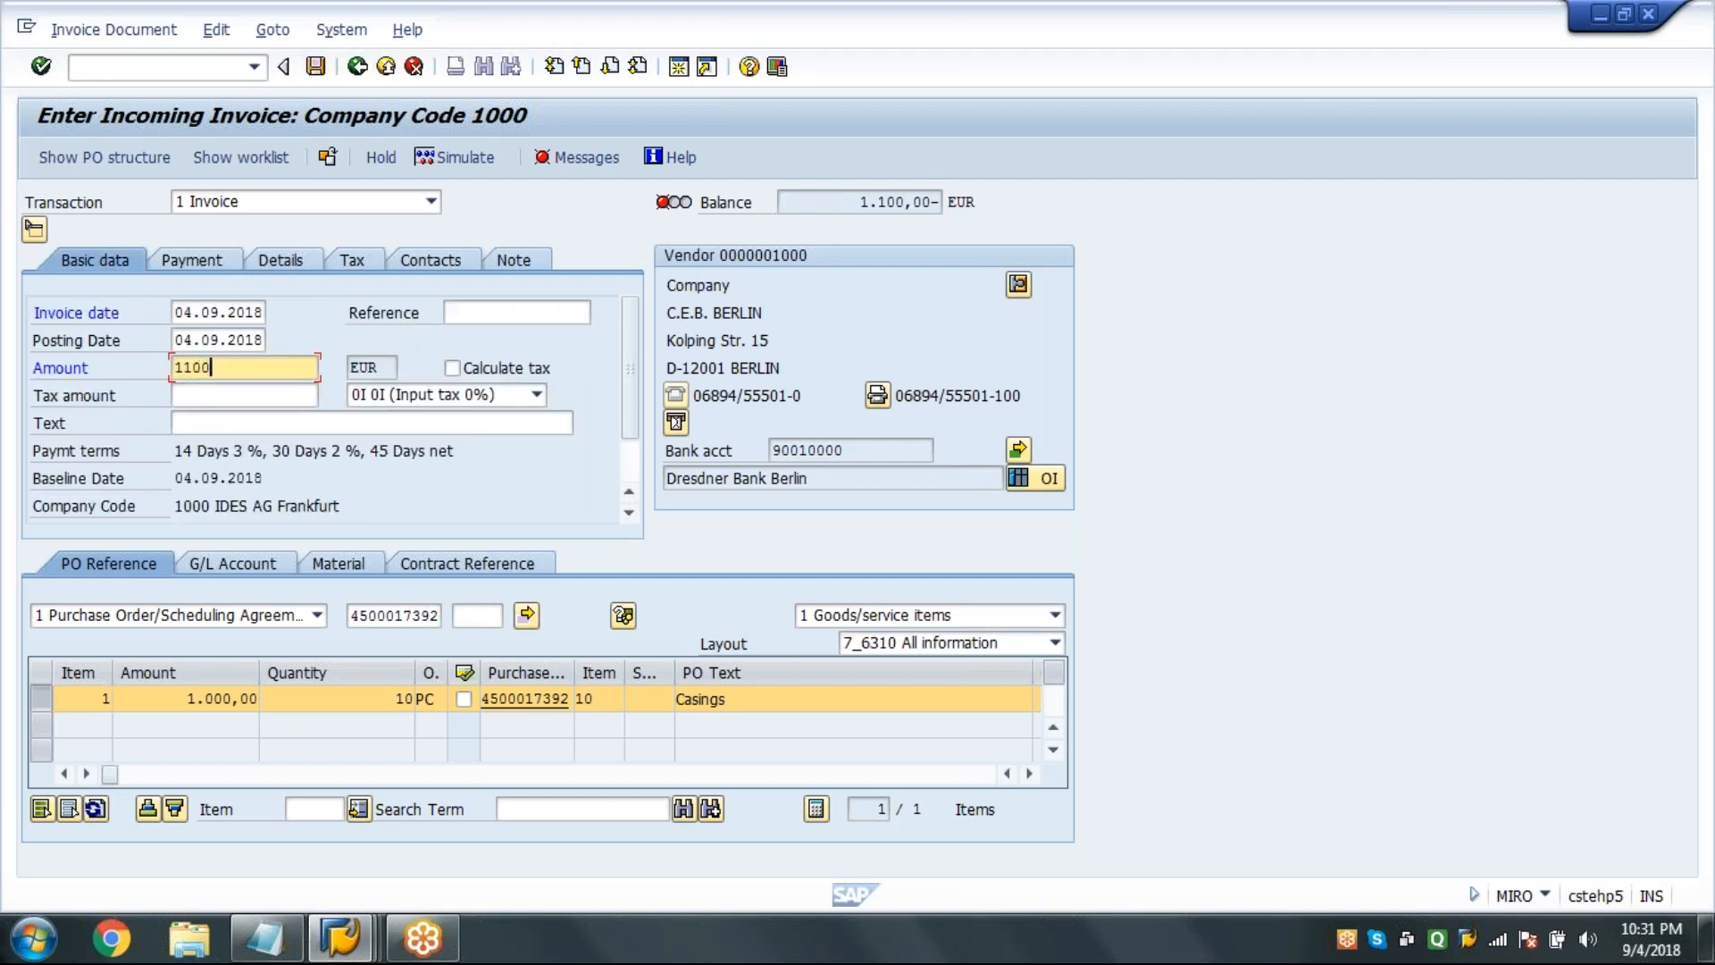
key("Return")
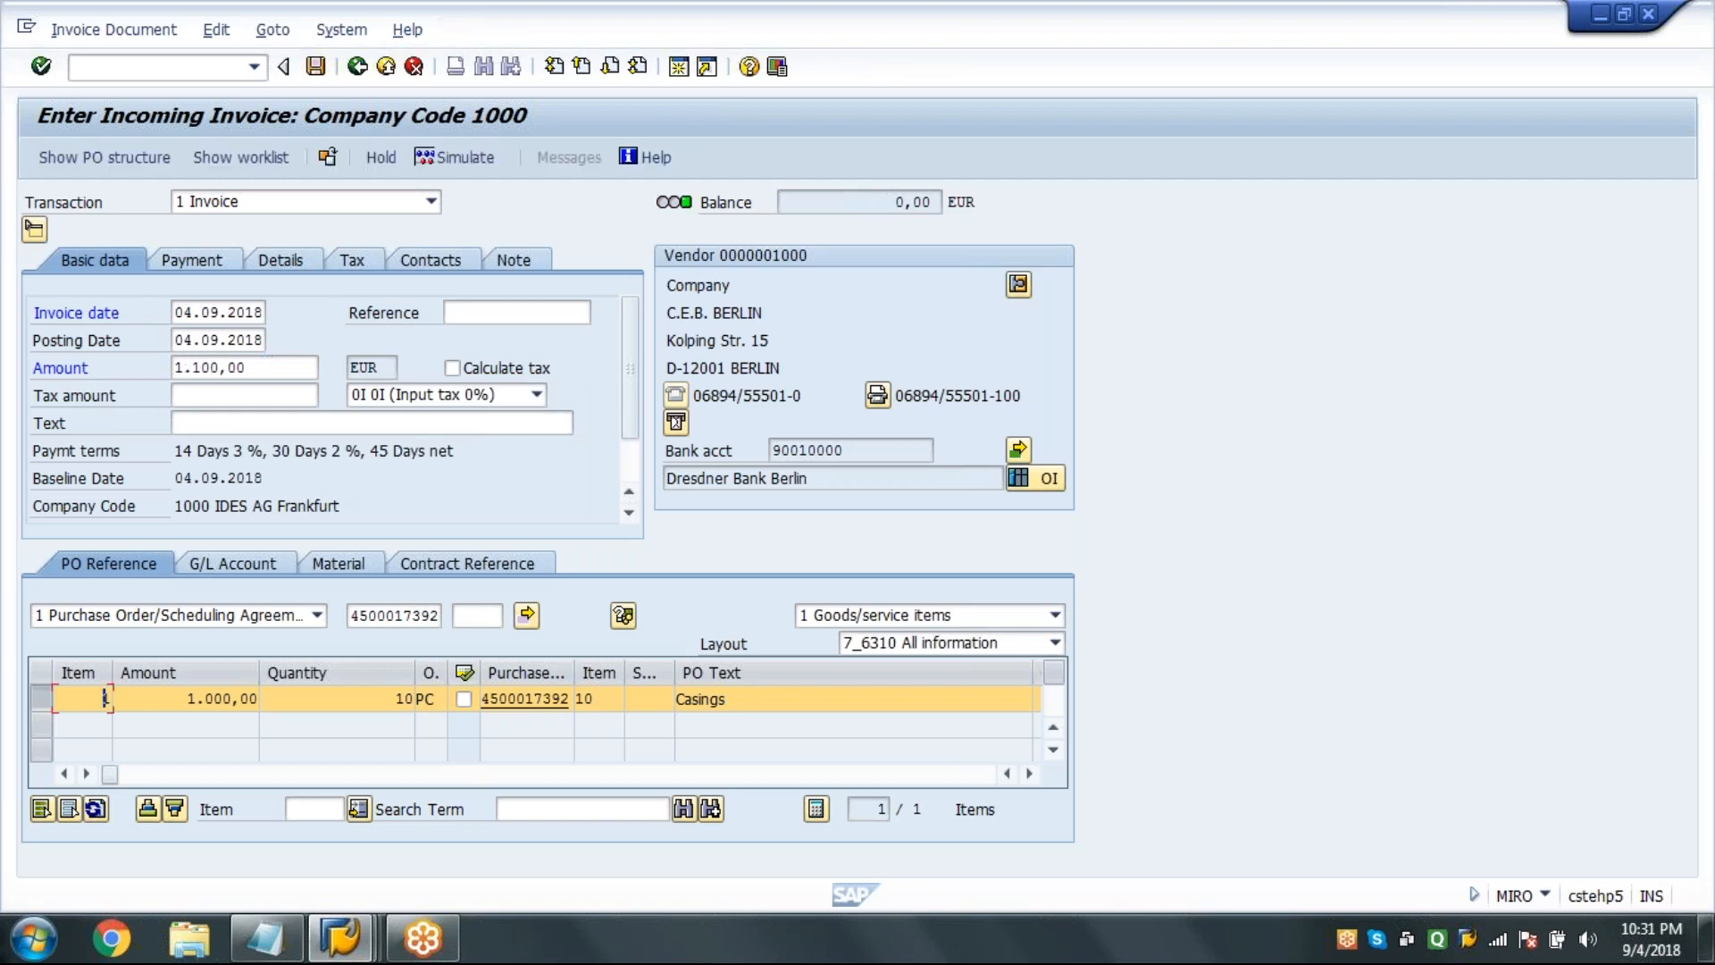
left_click(317, 68)
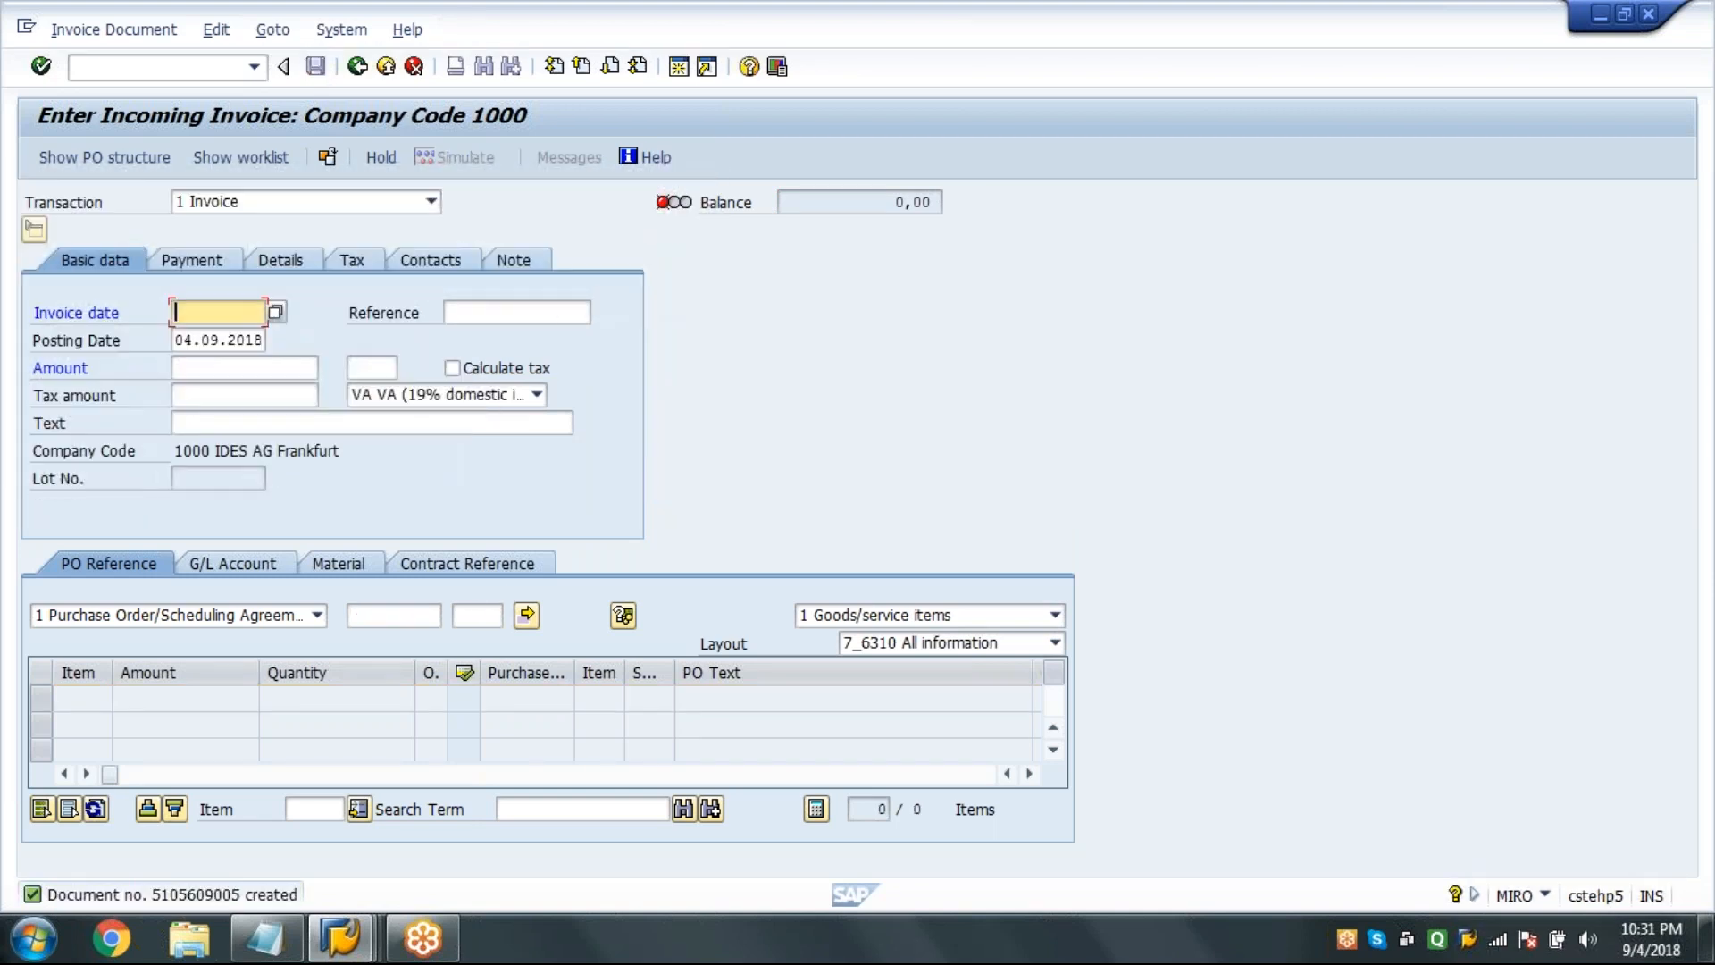
left_click(357, 67)
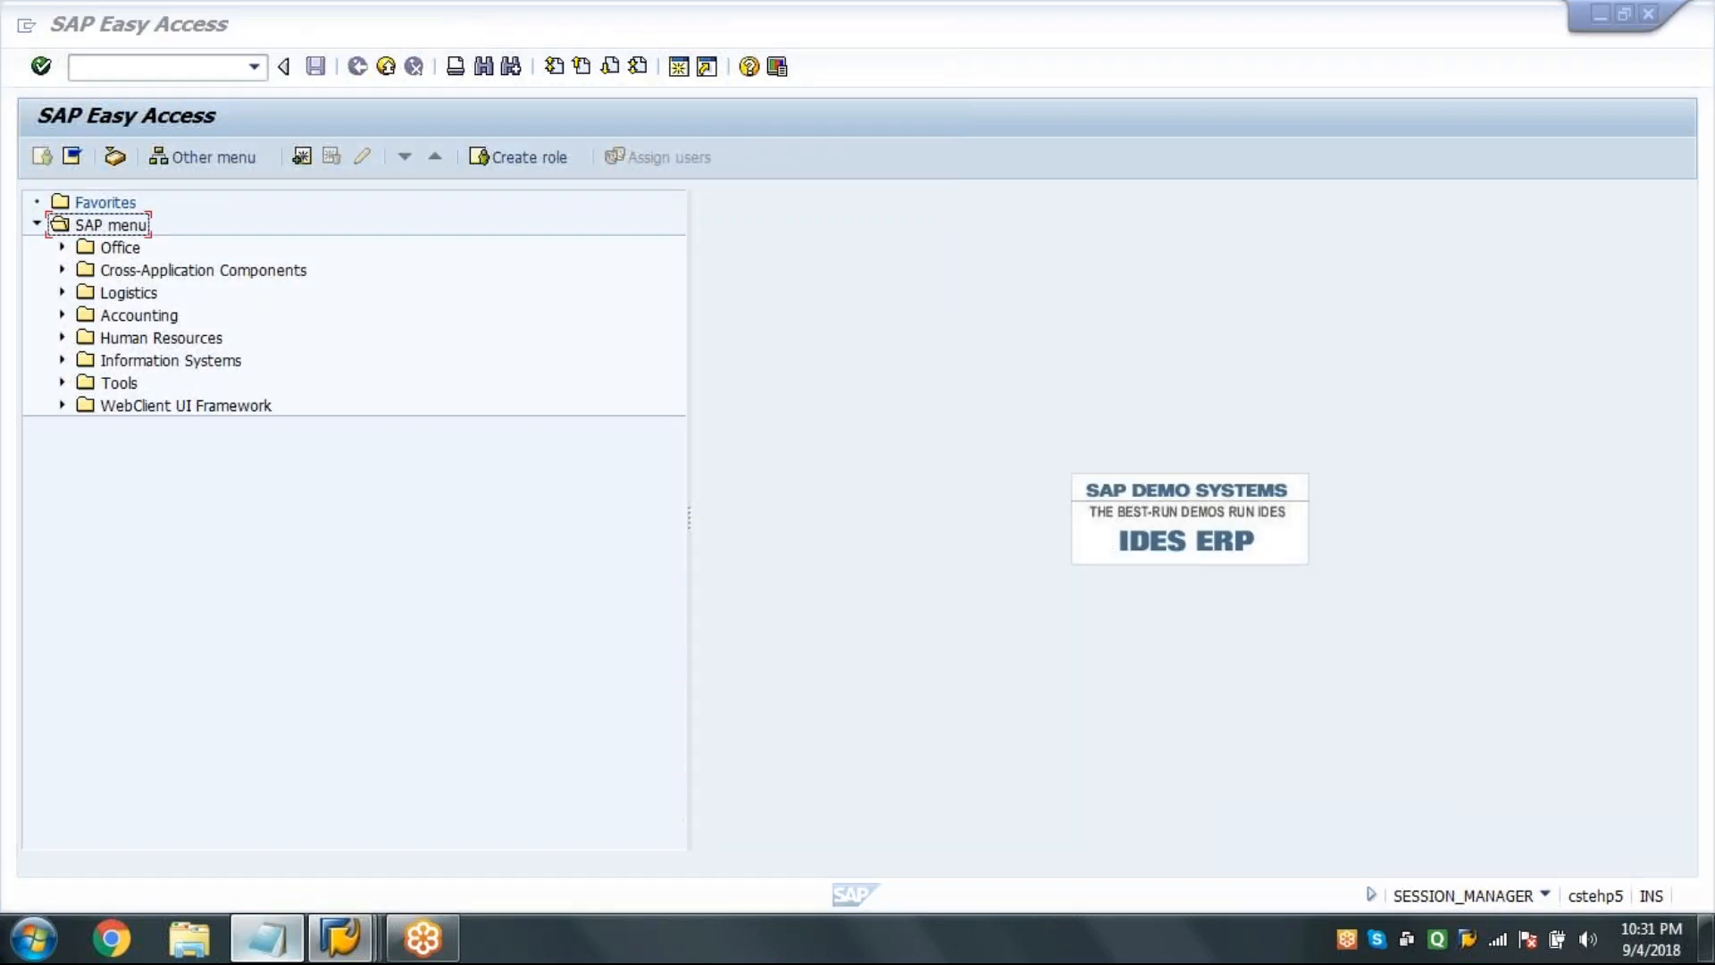
Switch to Notepad and add the line "Maintain GR/IR Clearing Account - MR11" below the Planned and UnPlanned Delivery Cost entry.
left_click(267, 939)
left_click(1029, 544)
key("Return")
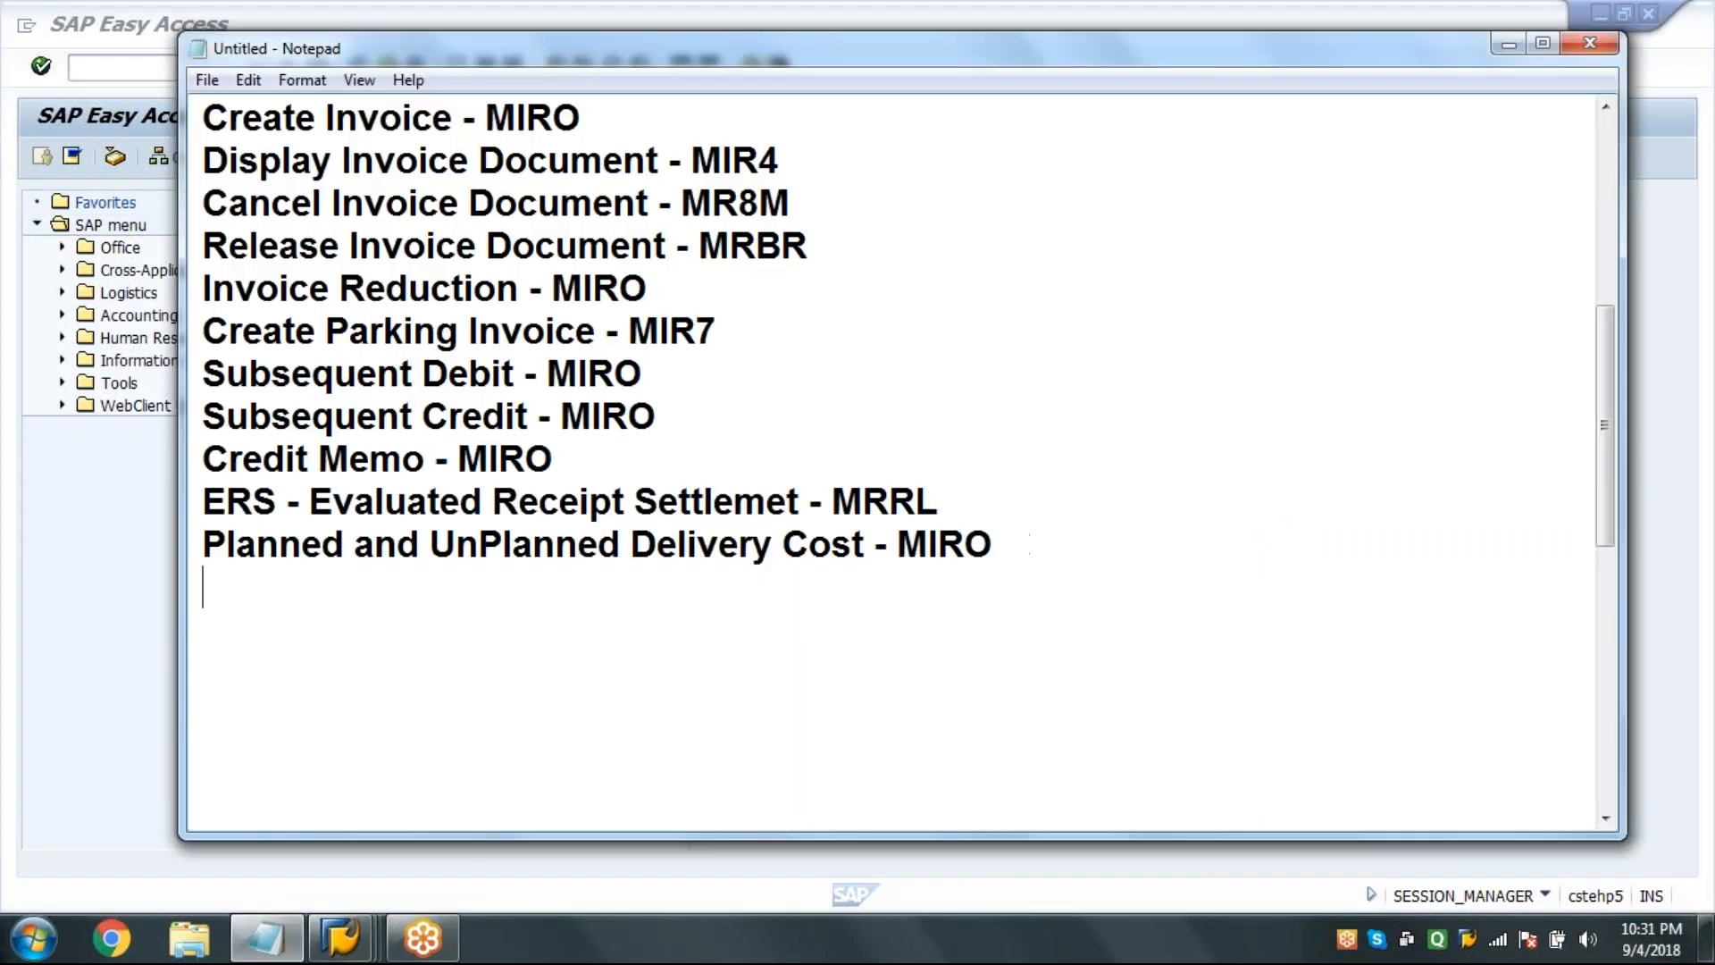
type("Maint")
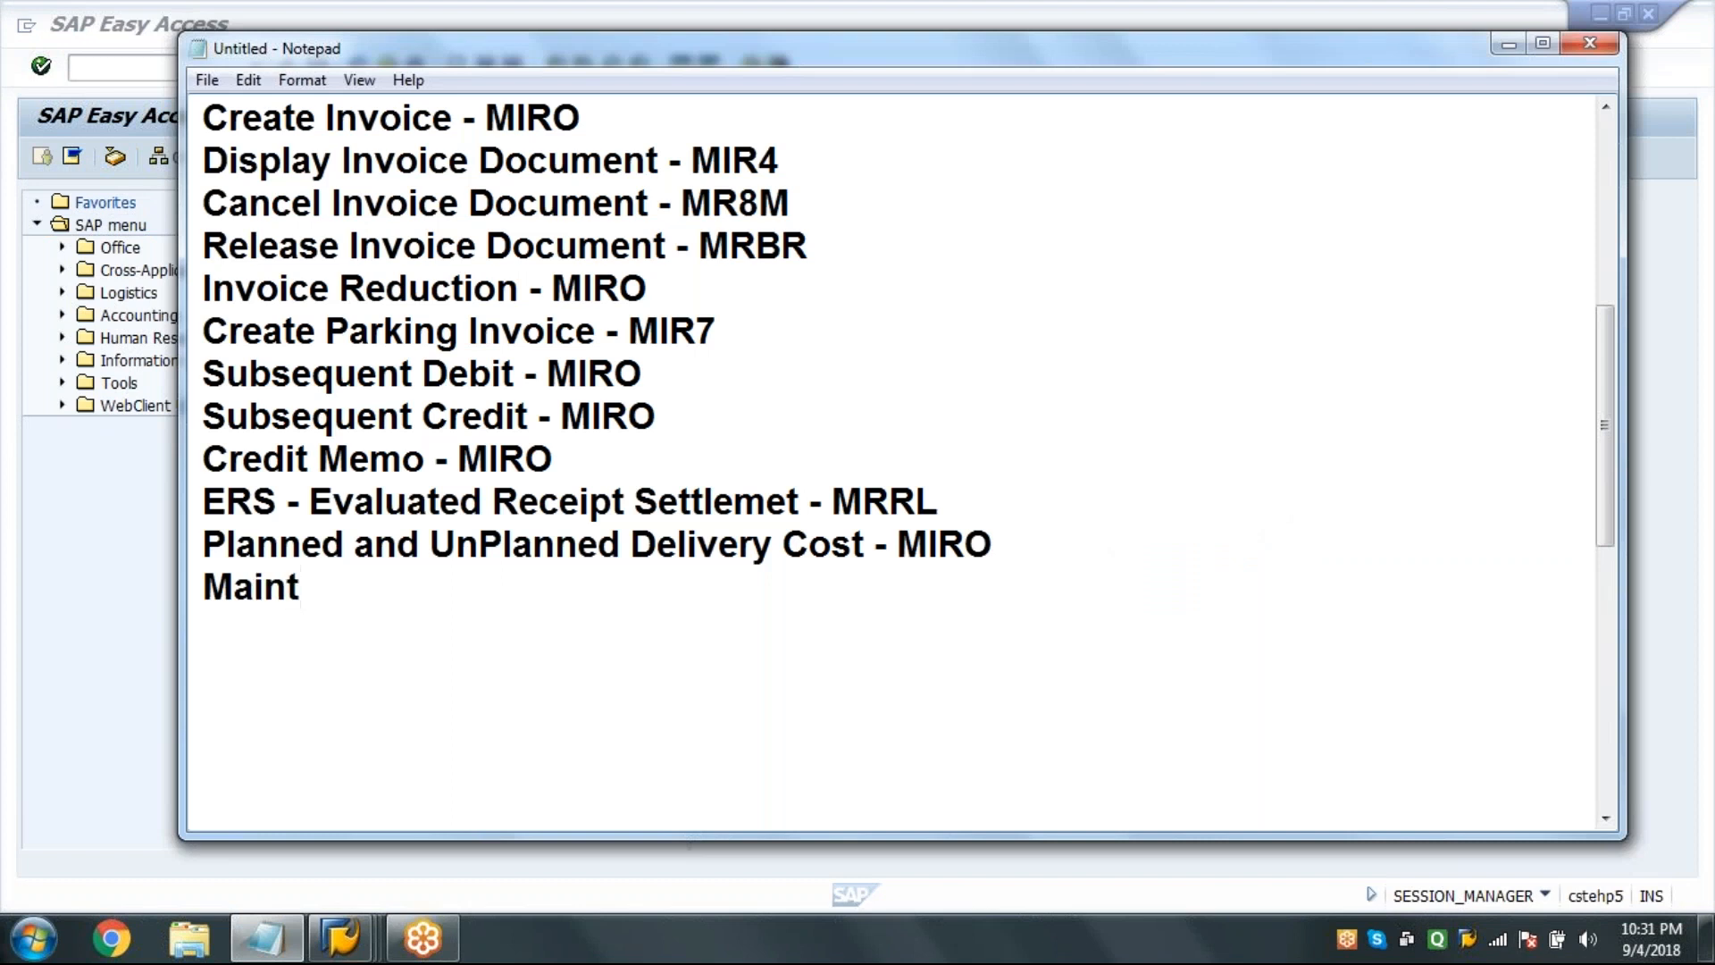
type("ain GR")
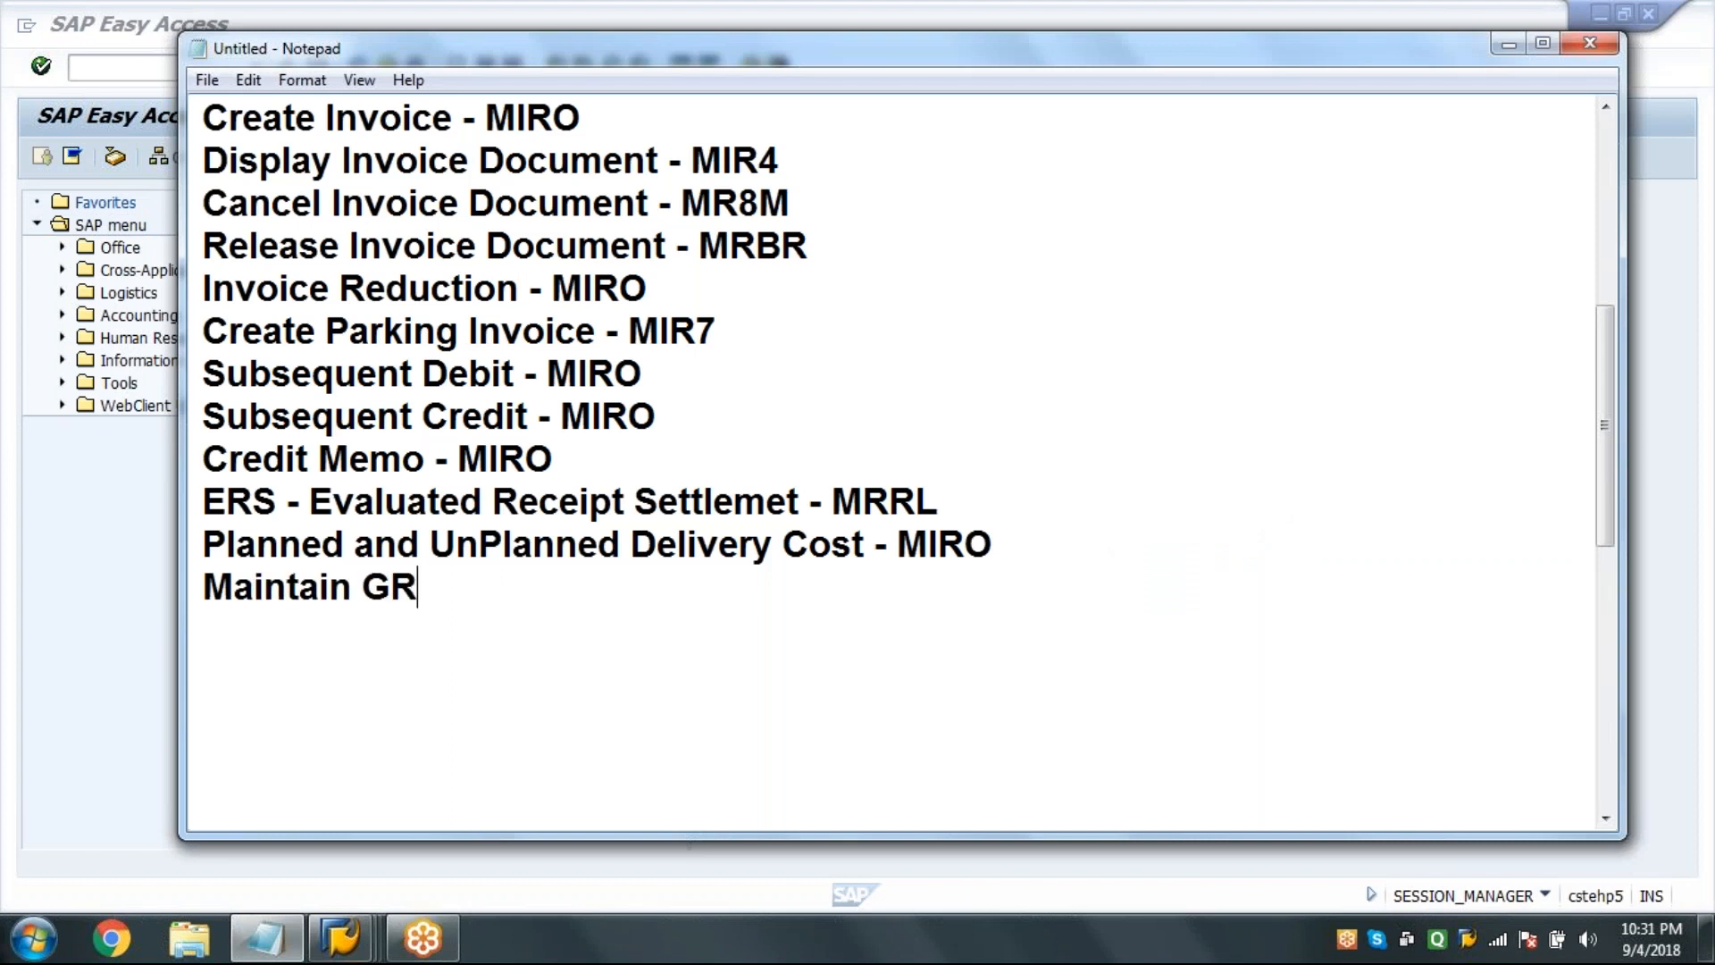
type("/IR Clearing")
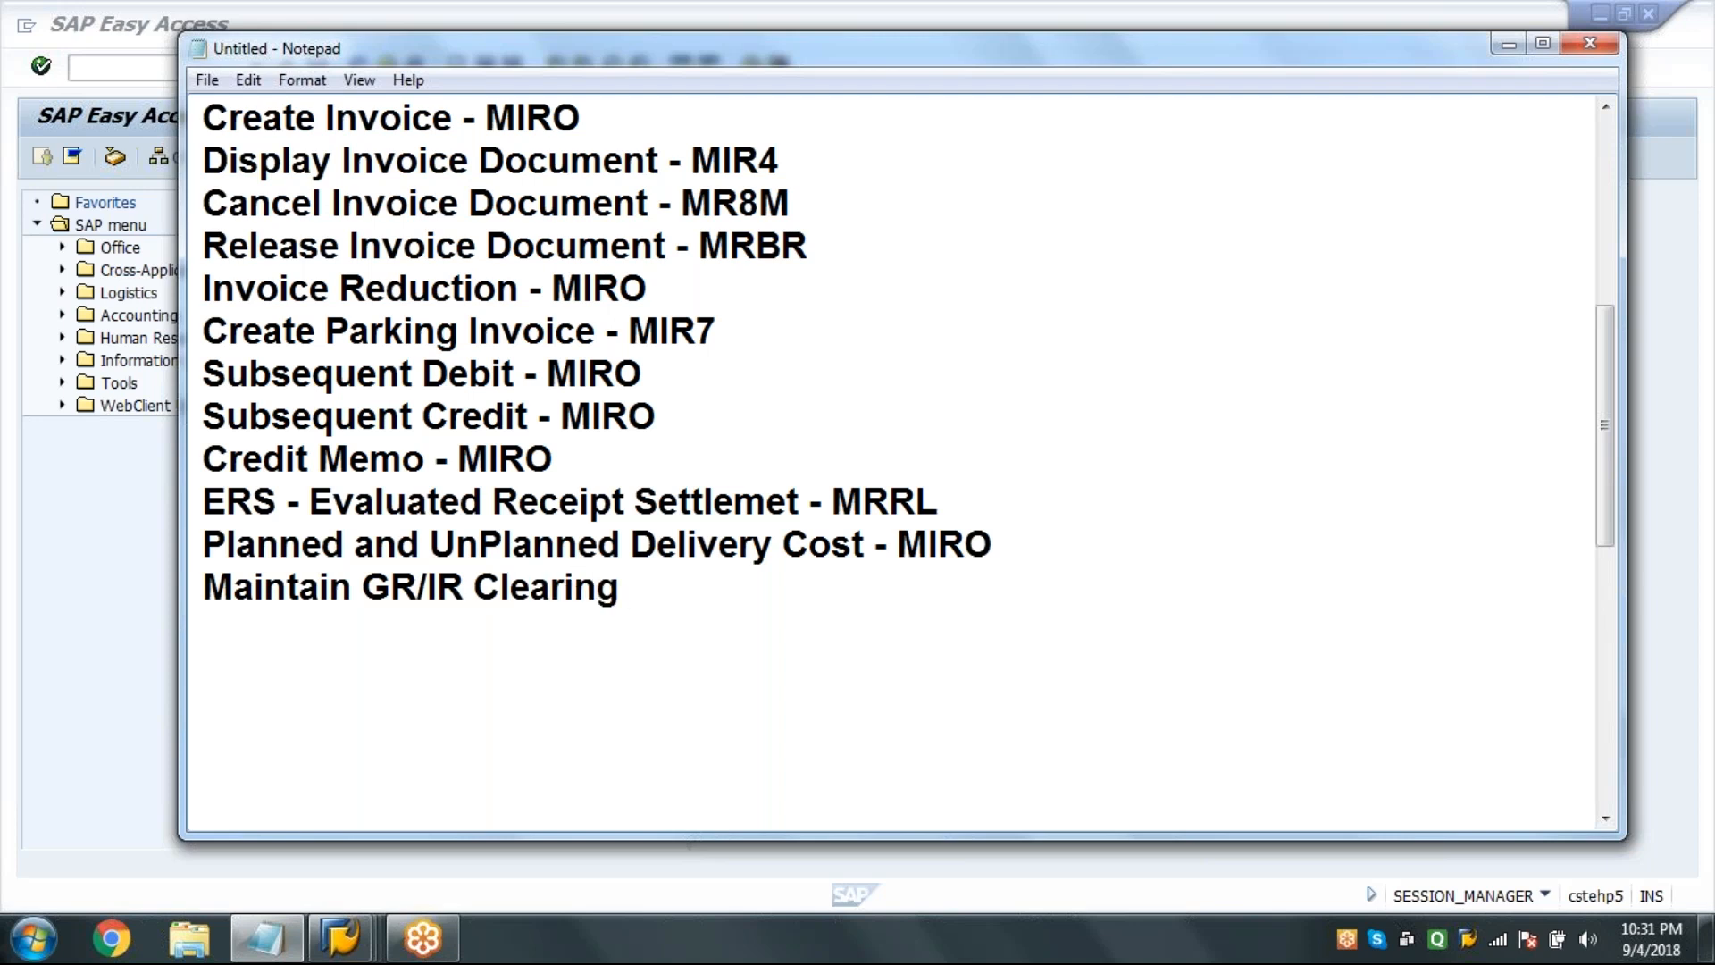
type(" Accou")
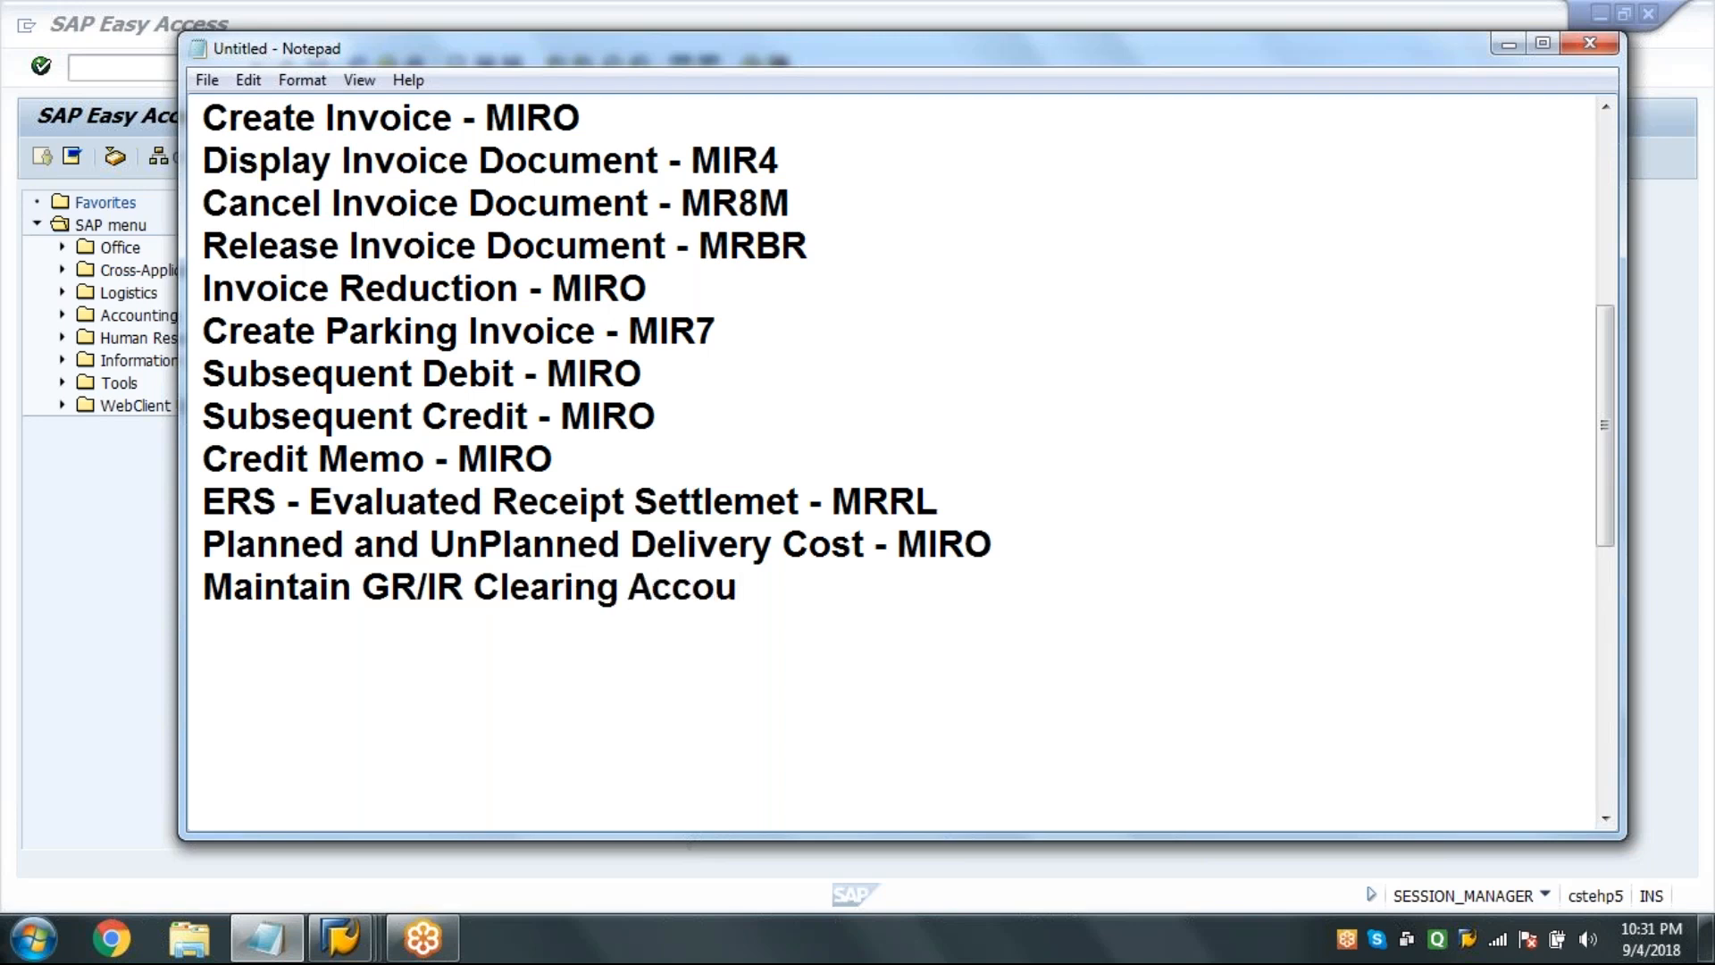
type("nt - MR11")
key("Return")
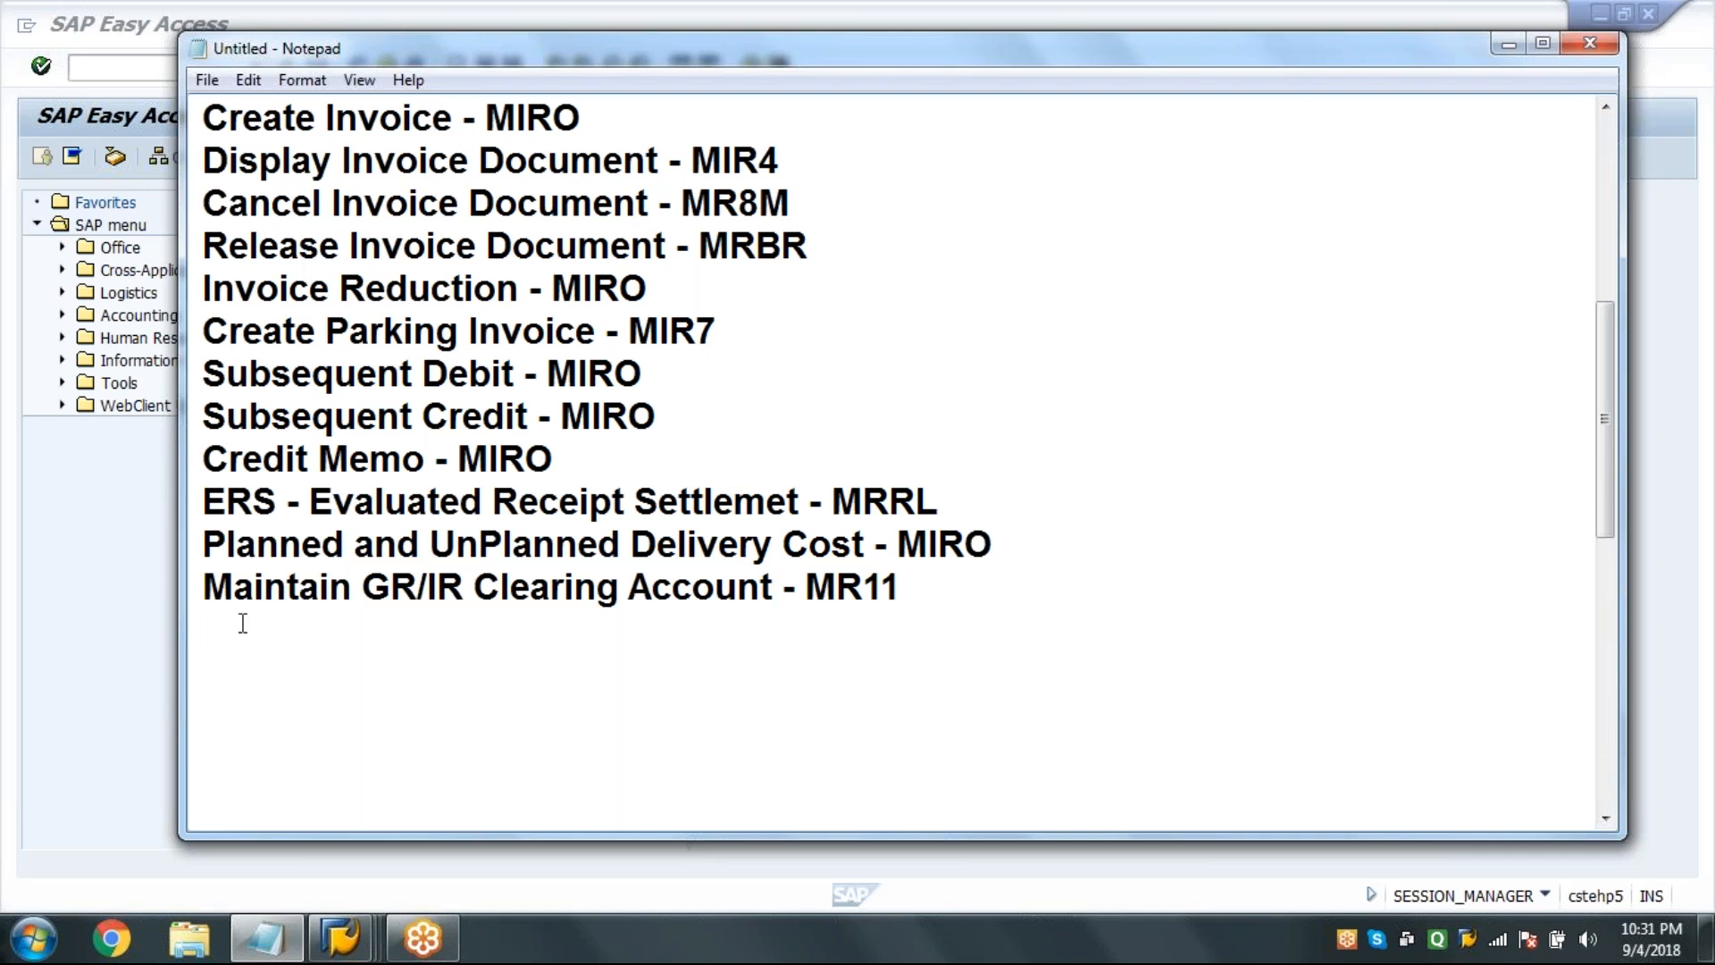
Switch back to SAP, start a new standard purchase order with ME21N, and enter vendor 1000.
key("alt+Tab")
left_click(193, 67)
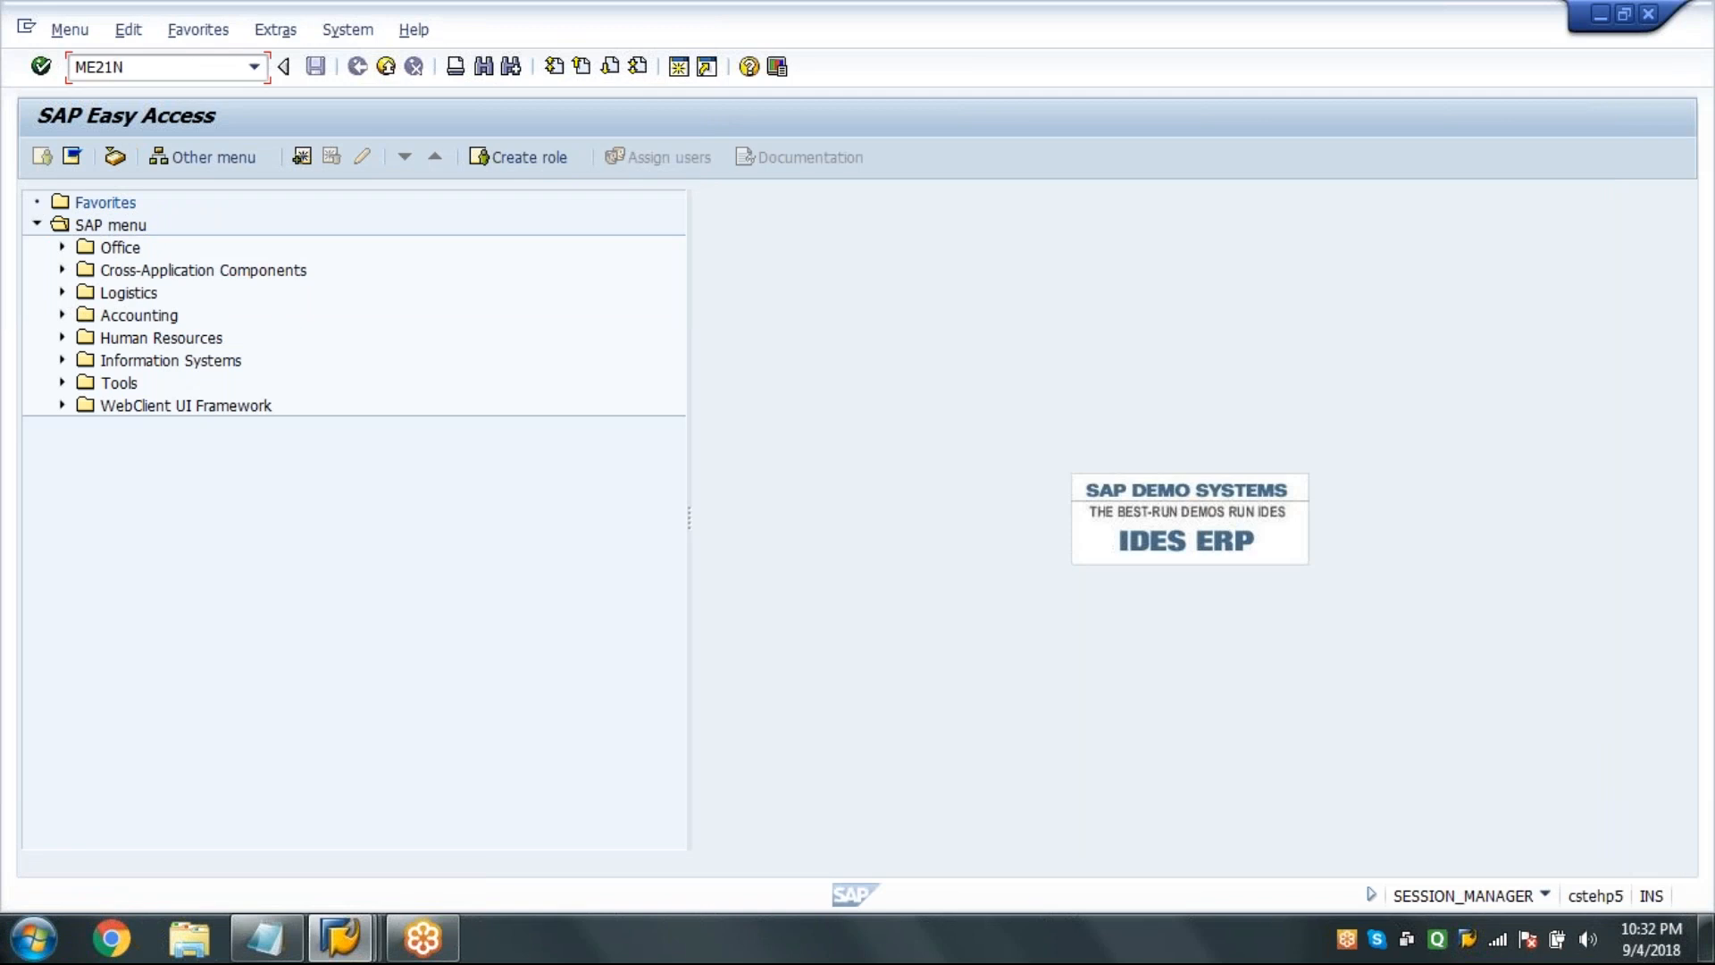
key("Return")
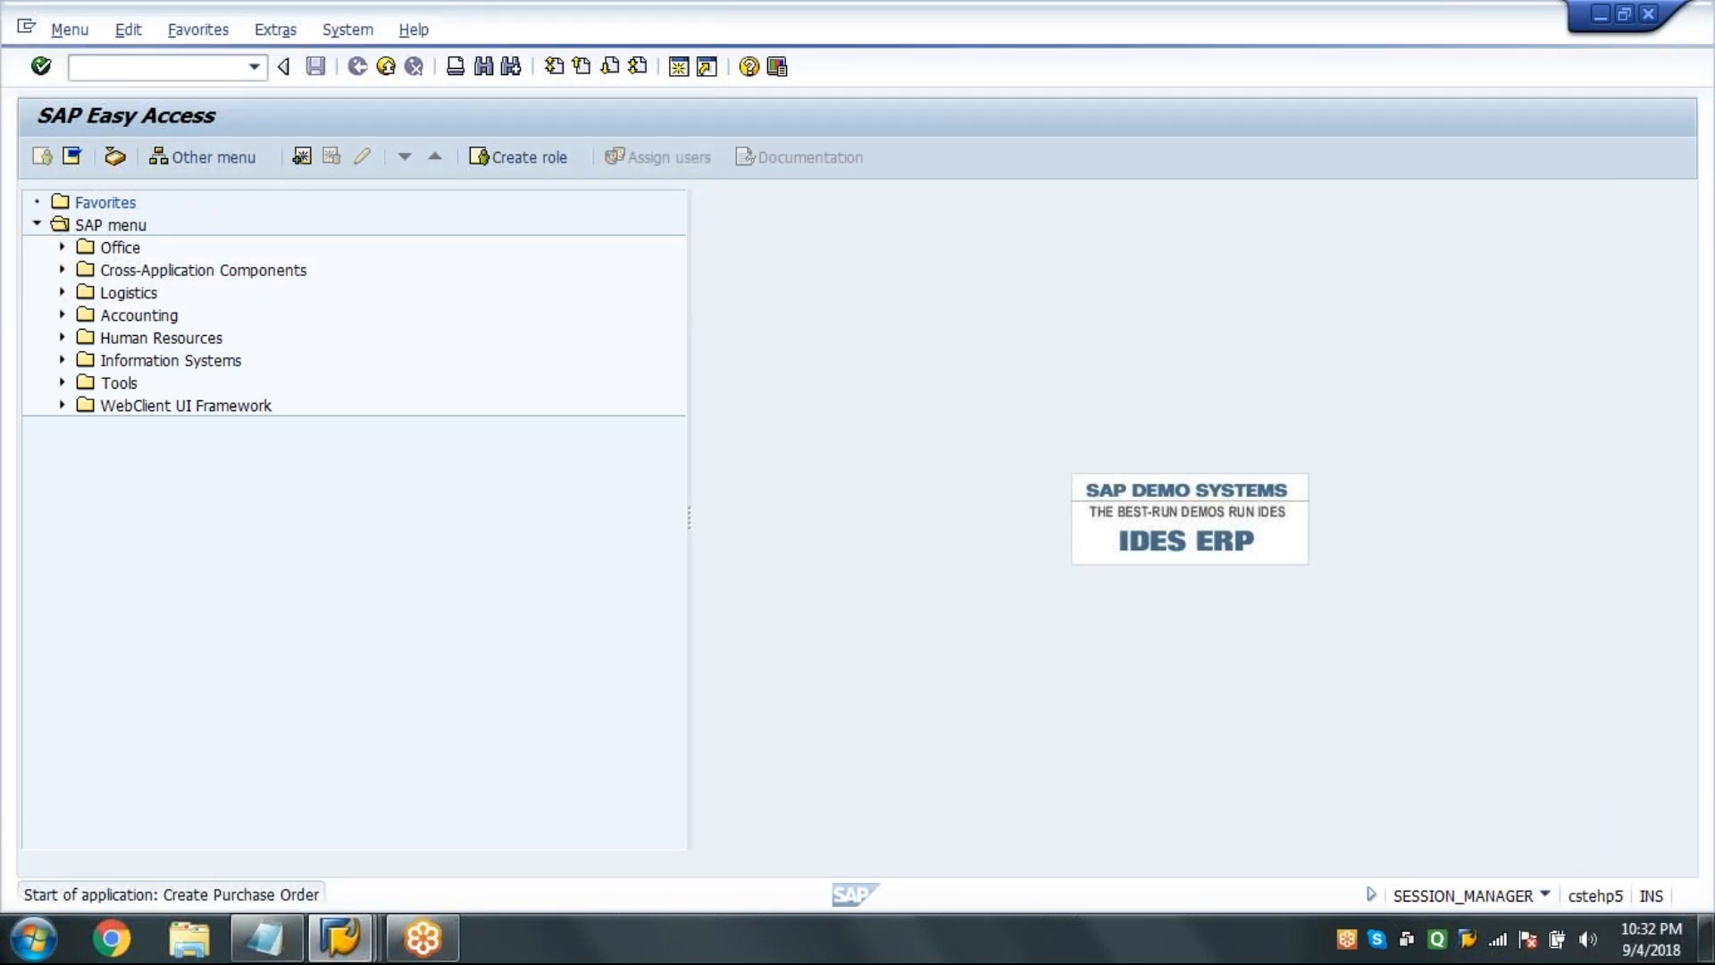
left_click(537, 199)
type("1")
left_click(525, 230)
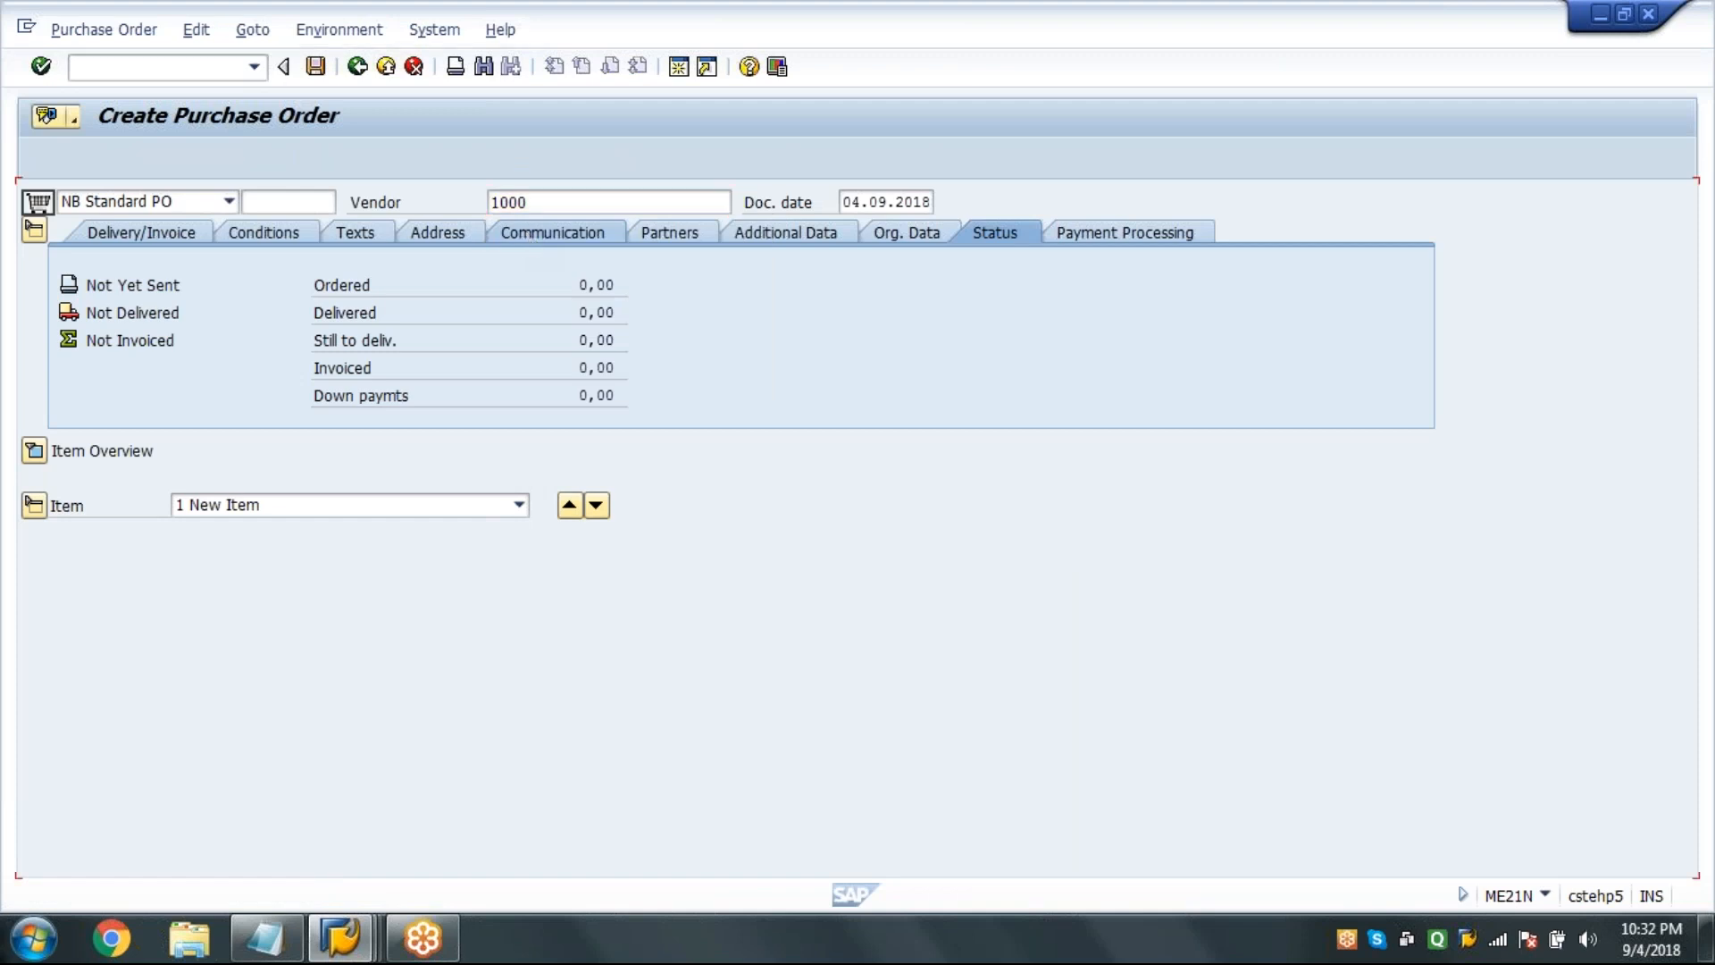
key("Return")
Set the purchase order's purchasing organization to 1000, purchasing group to 001 and company code to 1000.
type("1000")
key("Tab")
type("001")
key("Tab")
type("1000")
key("Return")
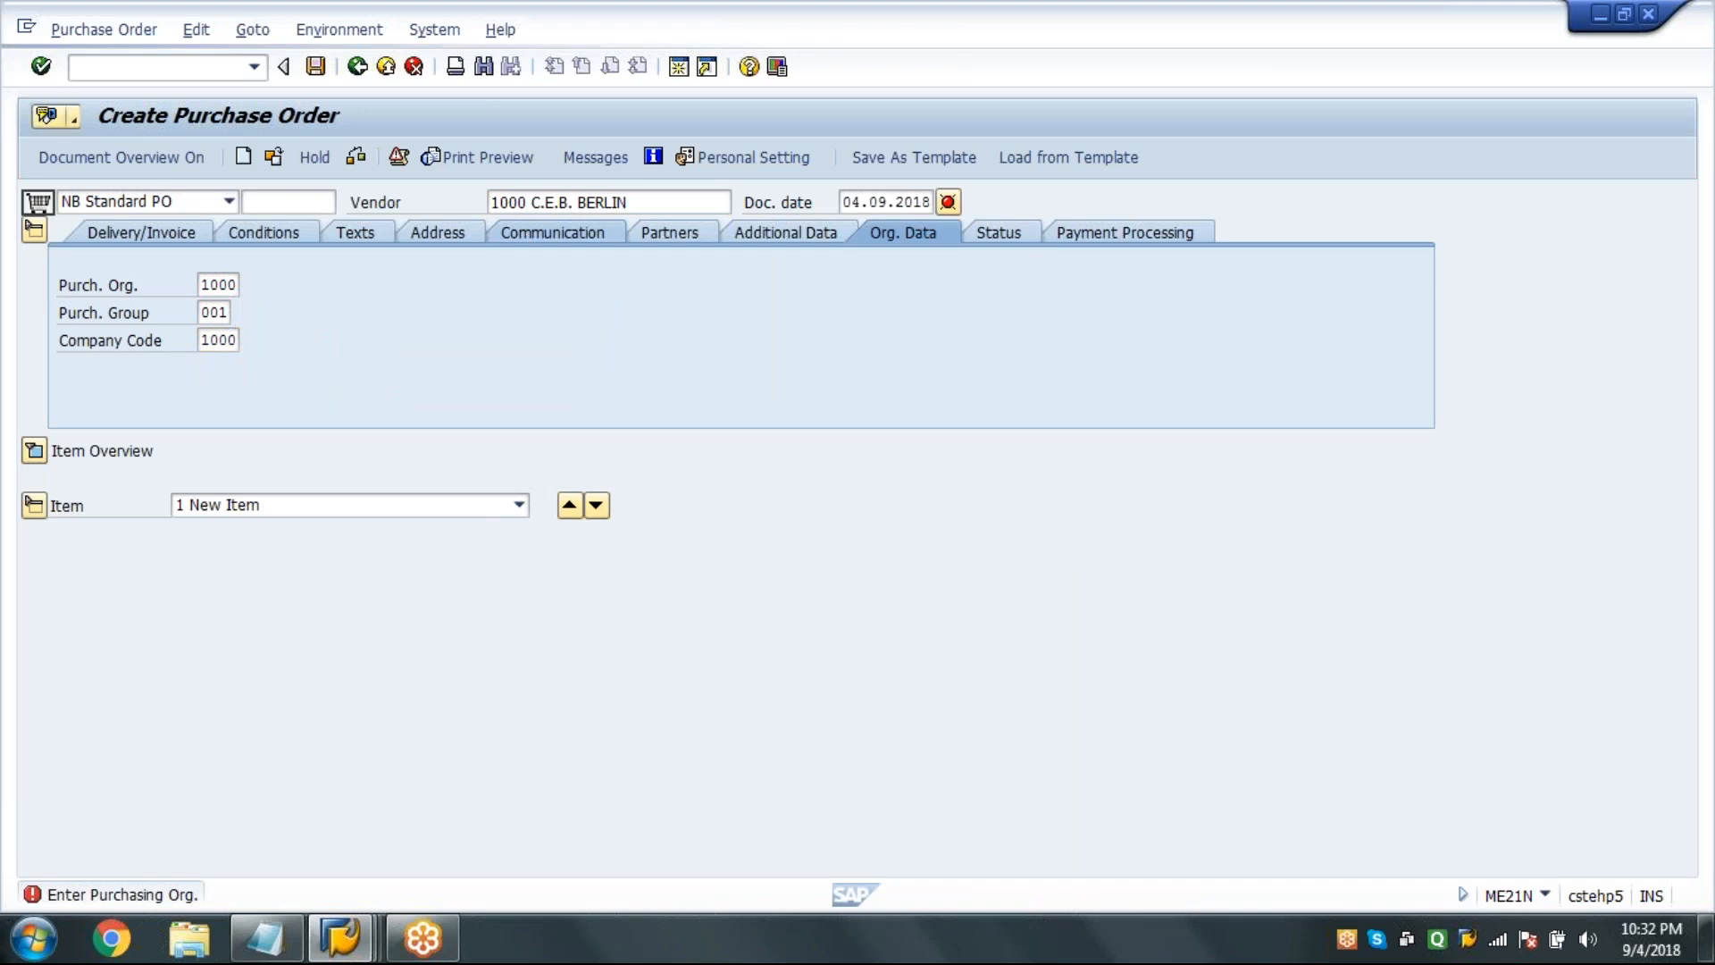
Add material 100-100 with a quantity of 10 as the first purchase order item.
left_click(254, 479)
type("1")
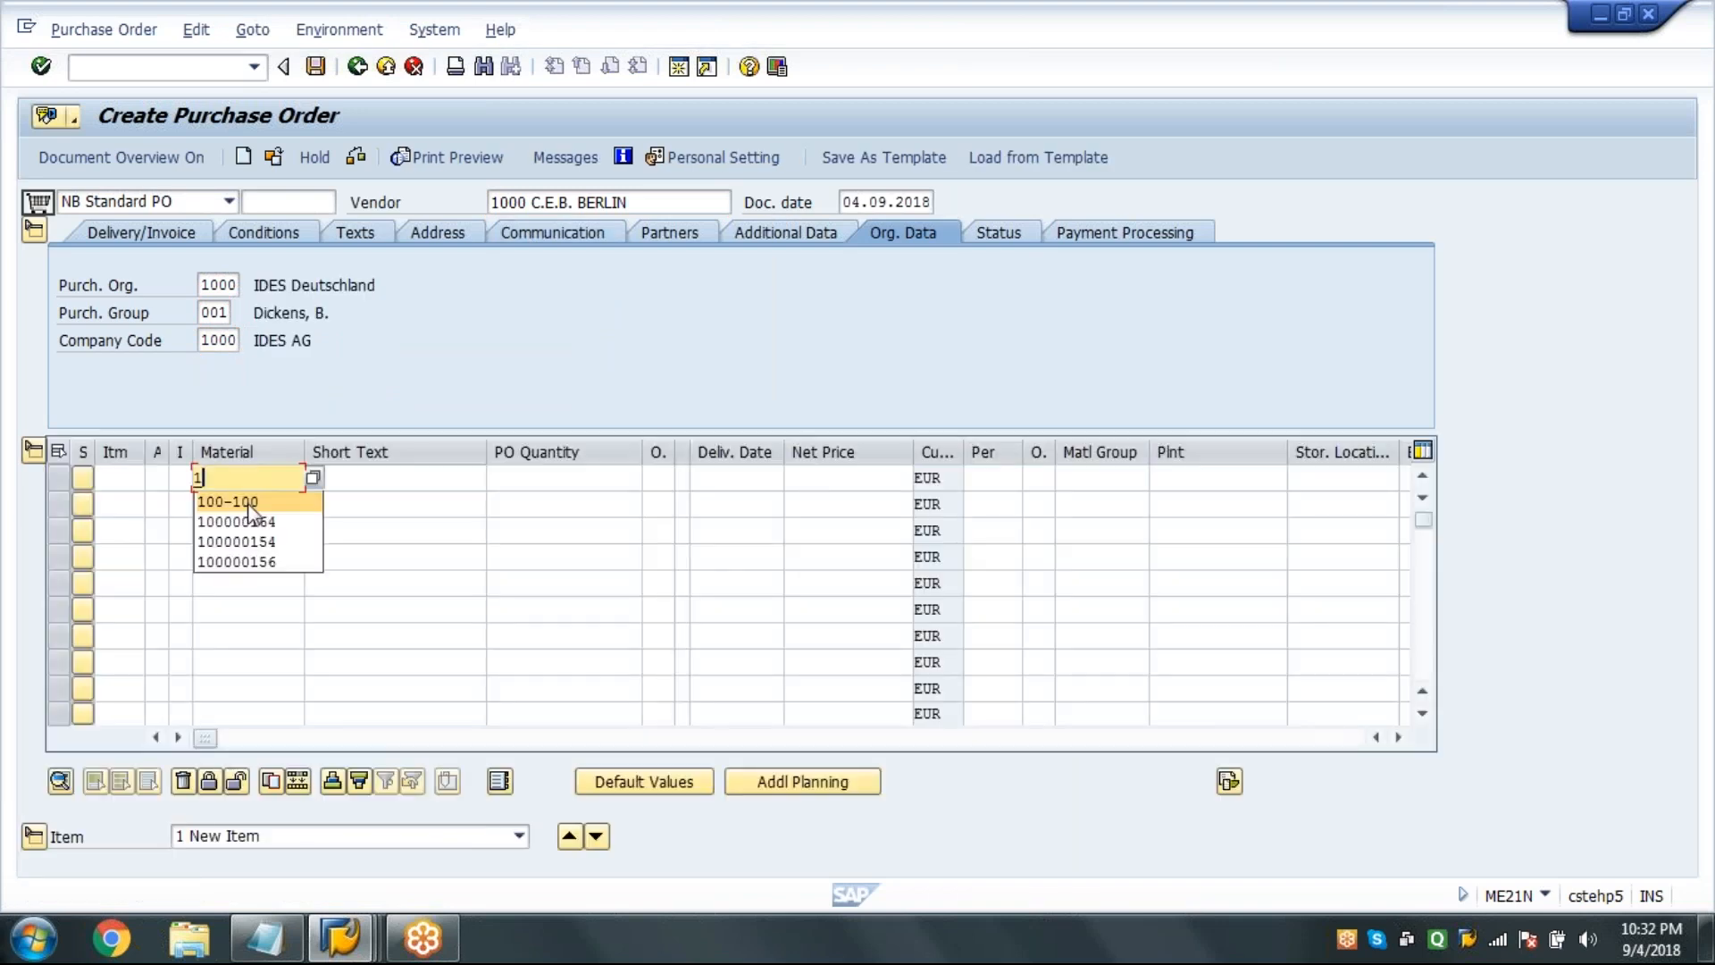
left_click(254, 505)
key("Tab")
key("Tab")
type("10")
key("Tab")
key("Tab")
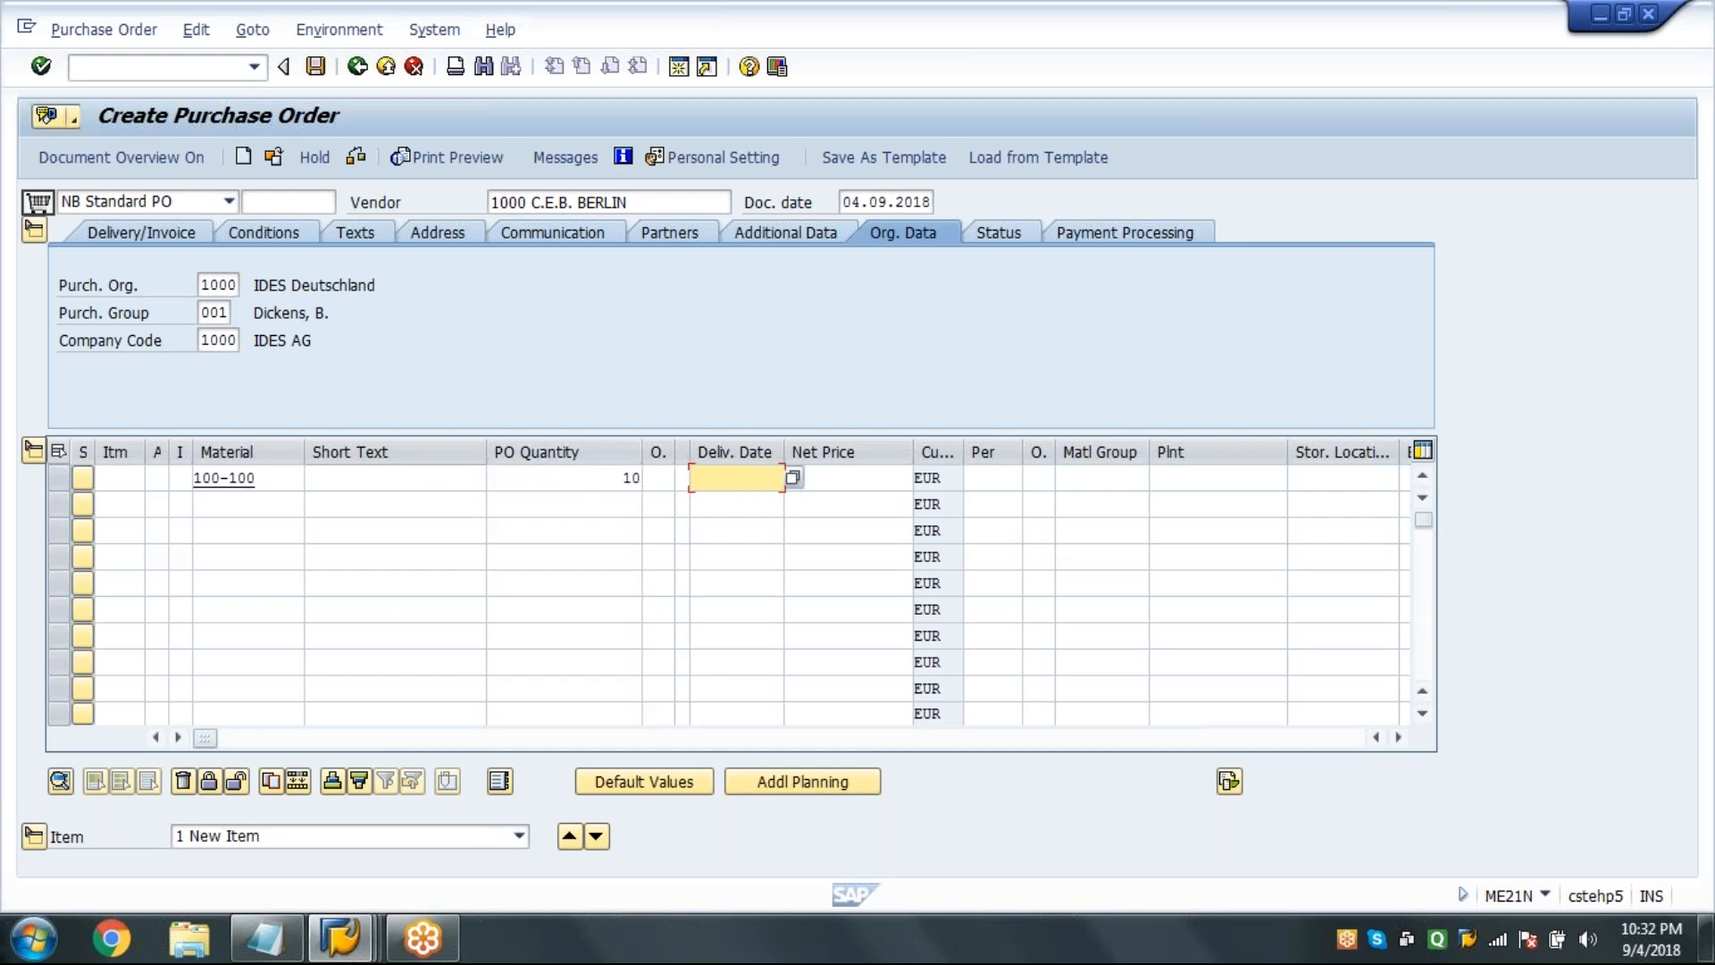
Give the item delivery date 04.09.2018, net price 100 EUR, plant 1000 and storage location 0001.
type("04.09.2018")
key("Tab")
type("100")
key("Tab")
key("Tab")
key("Tab")
key("Tab")
type("1000")
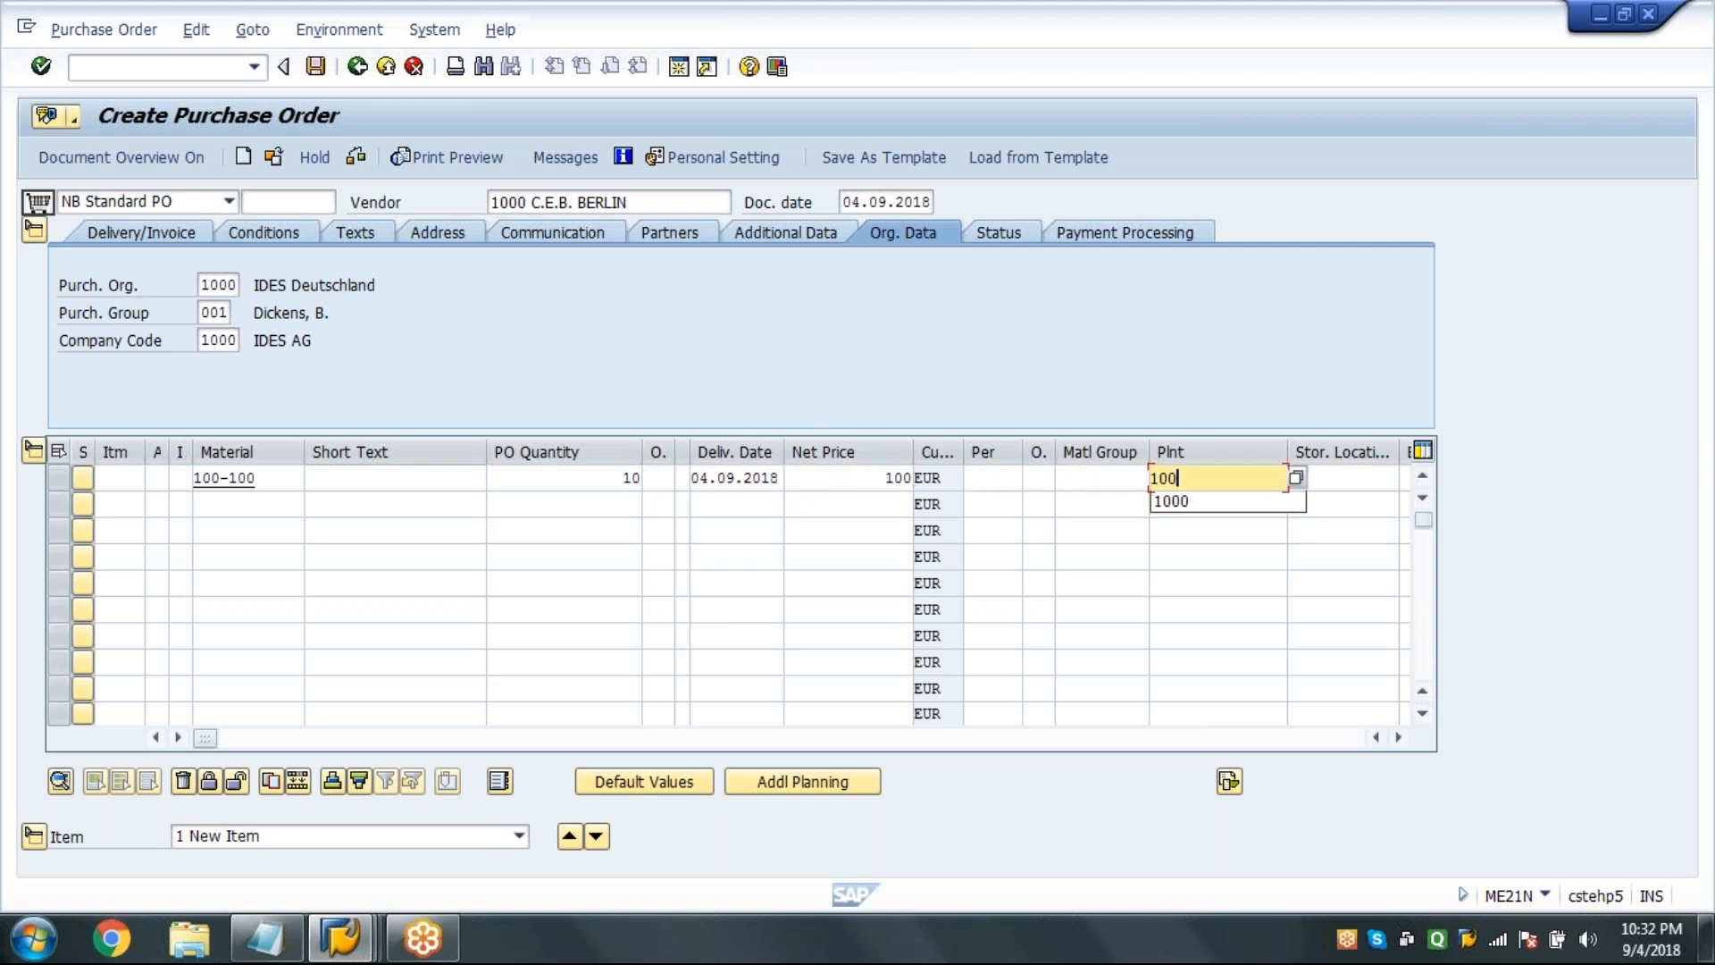
key("Tab")
type("0001")
key("Return")
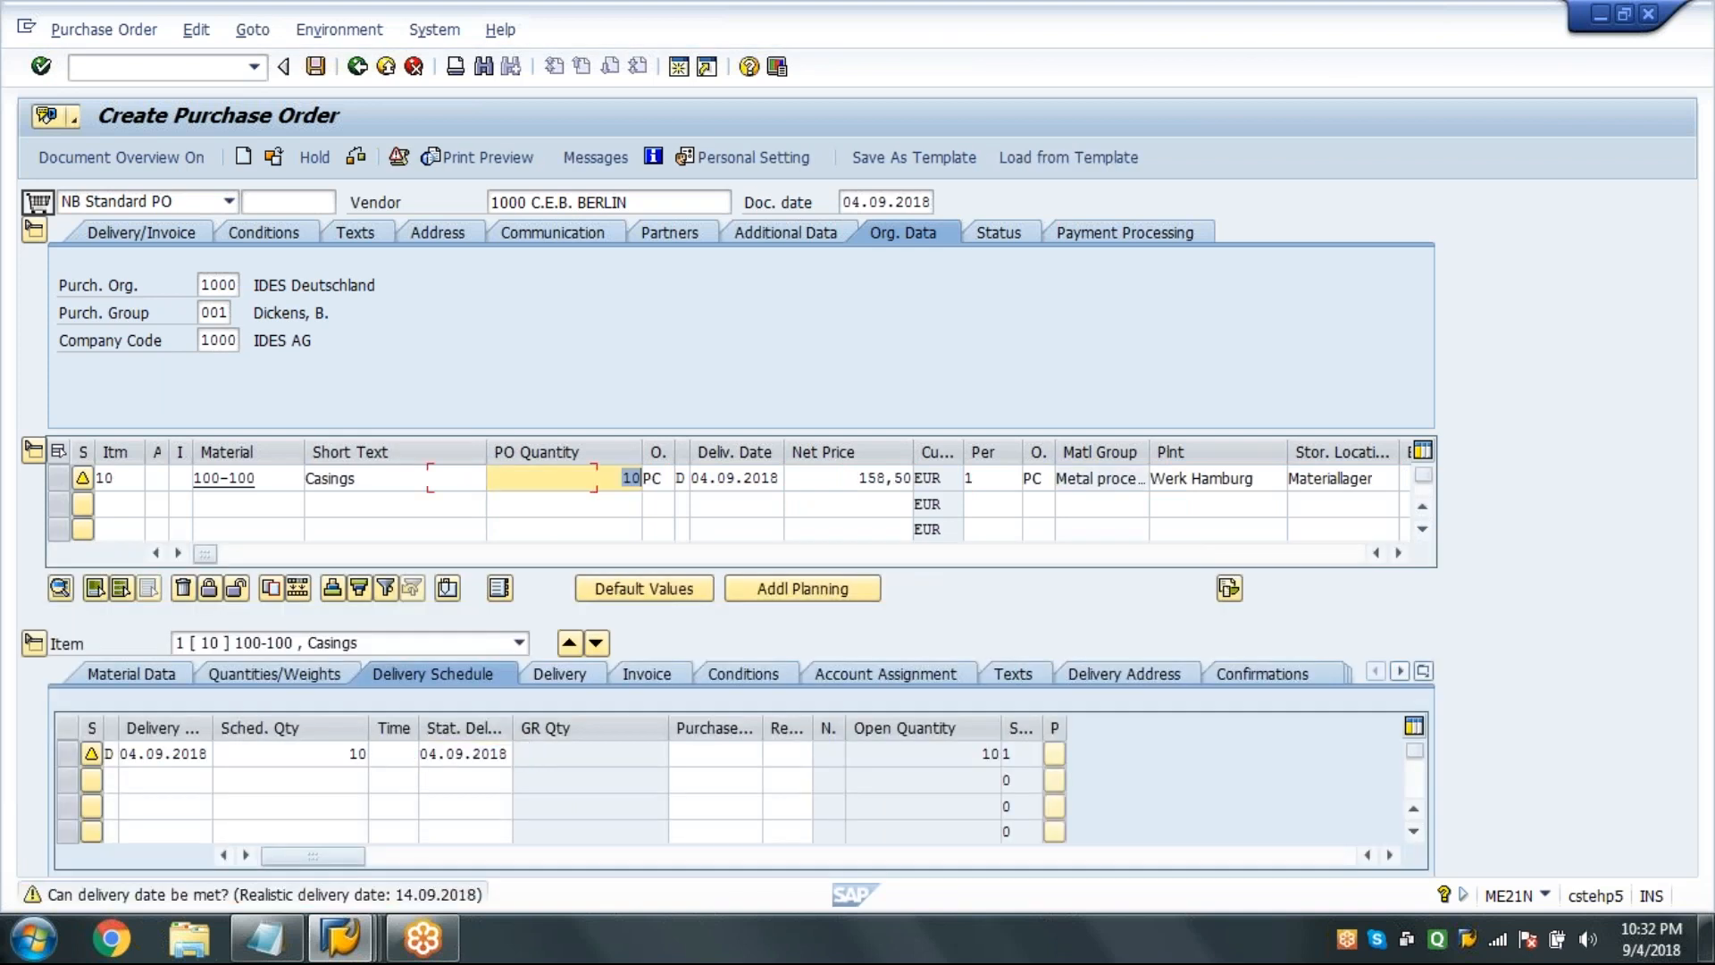
Override the Casings item's net price with 100 EUR and save the purchase order.
key("Tab")
key("Tab")
type("100")
key("Return")
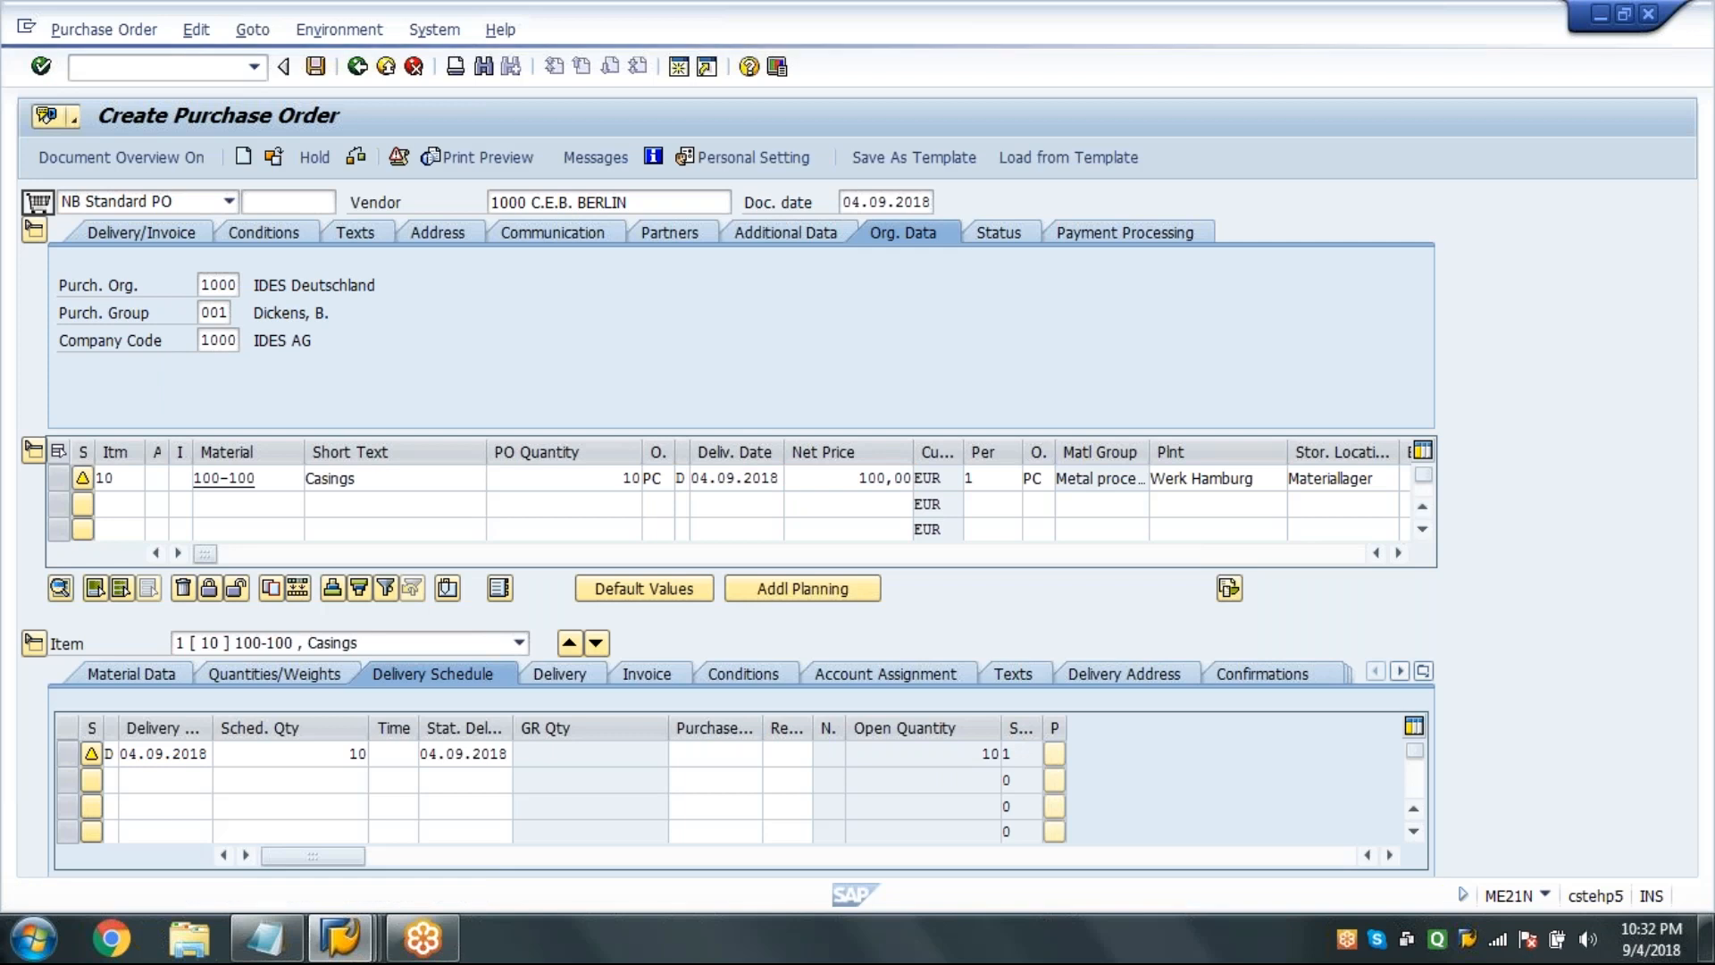
key("ctrl+s")
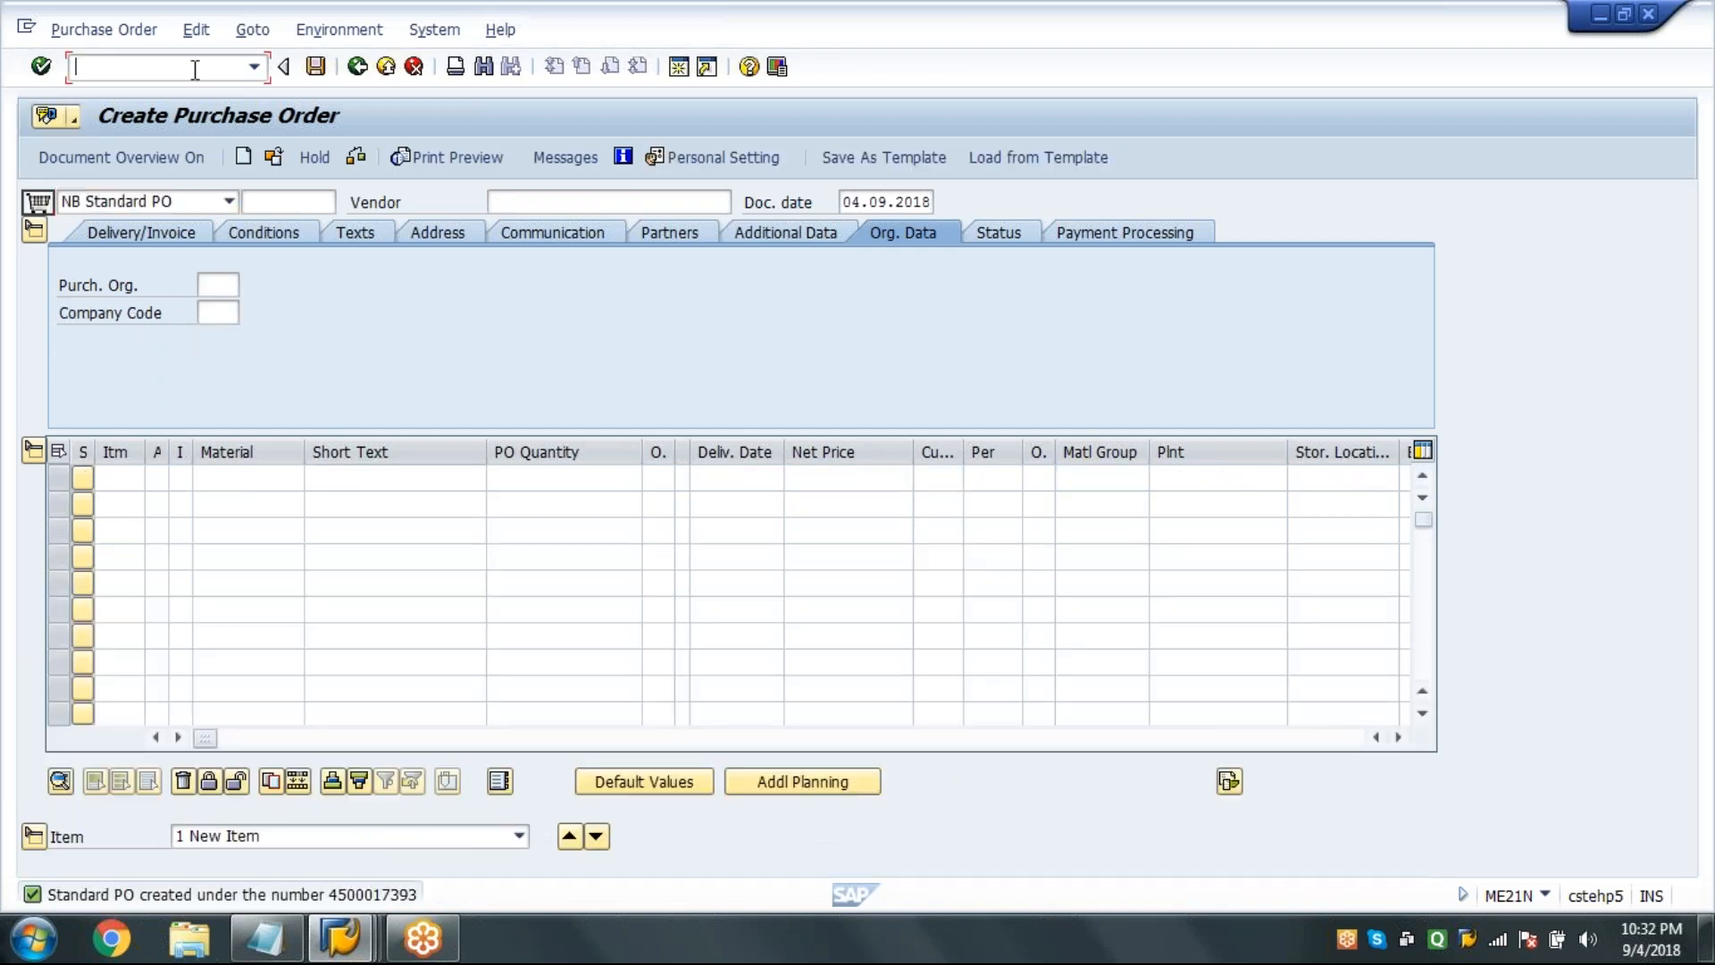
Start a goods receipt with MIGO and load the purchase order just saved.
type("/NMIGO")
key("Return")
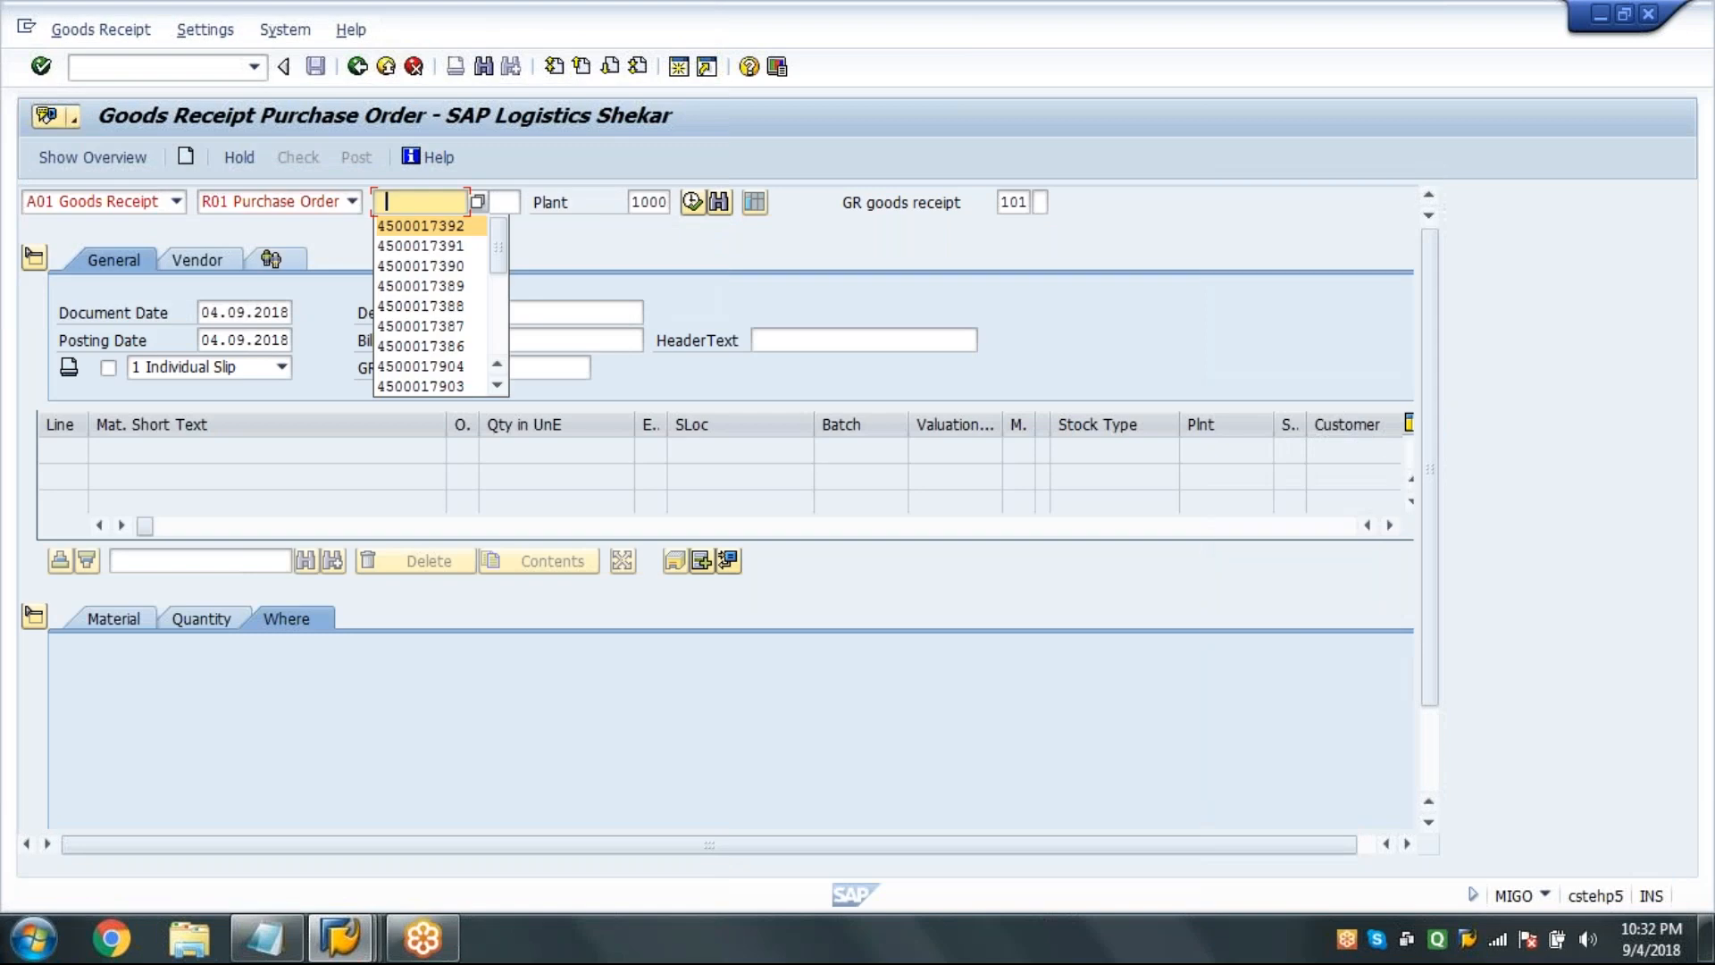
key("ctrl+v")
key("Return")
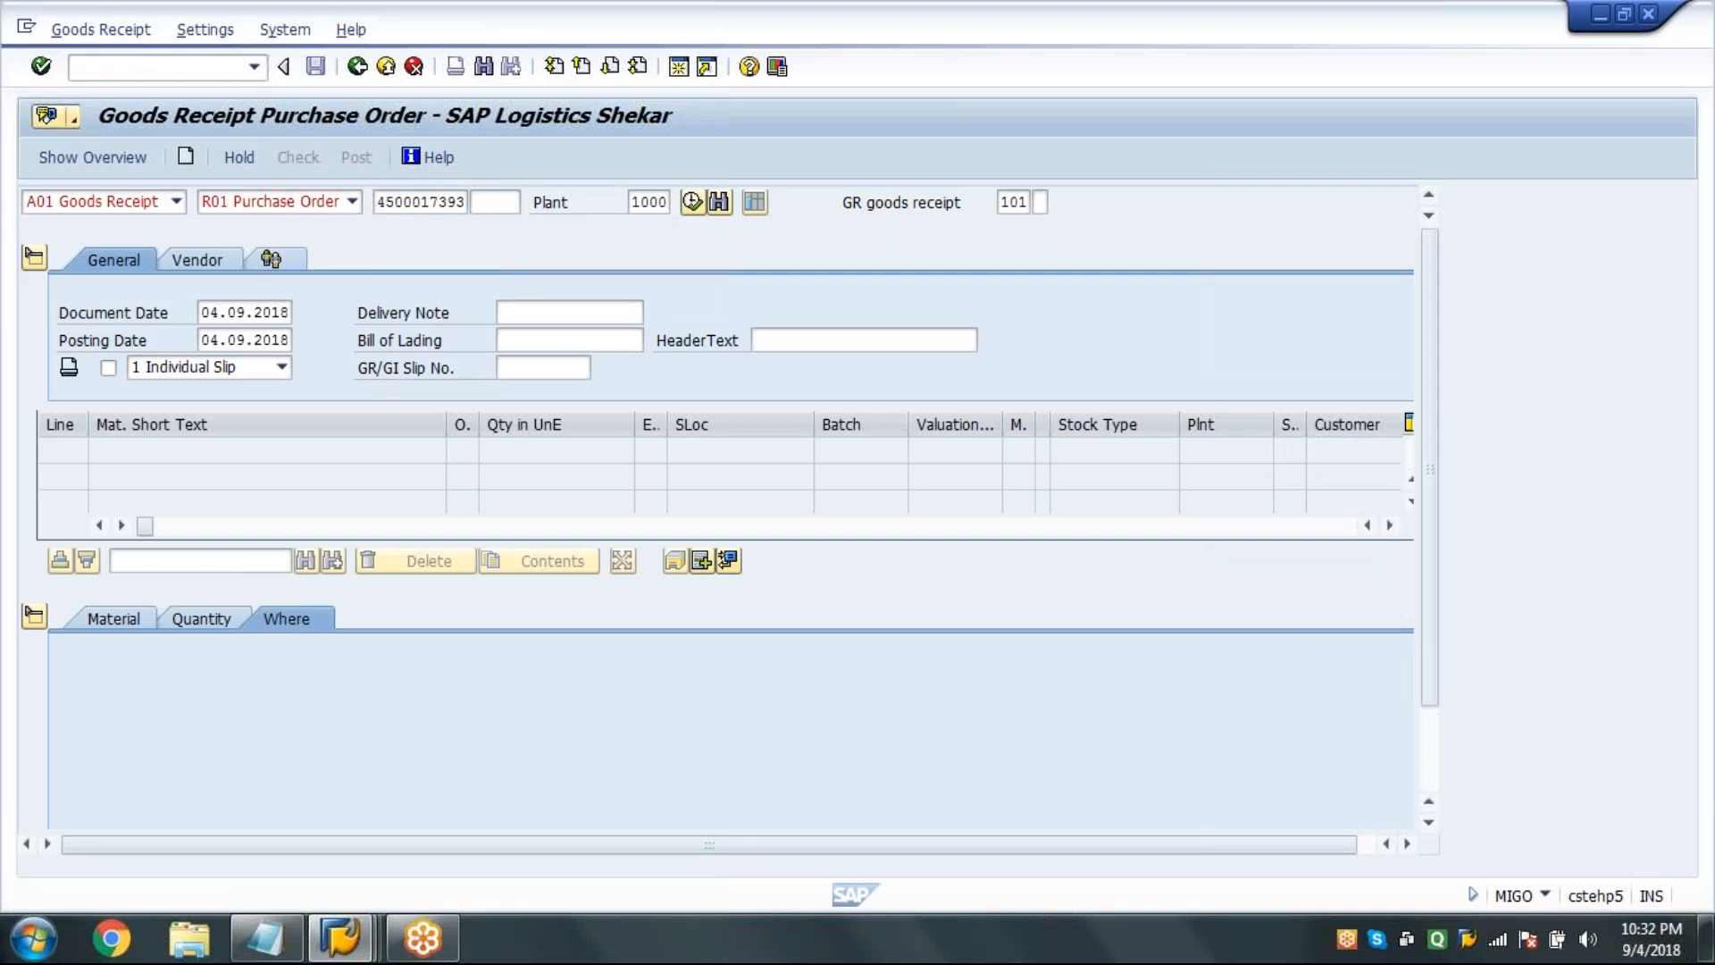
left_click(1433, 771)
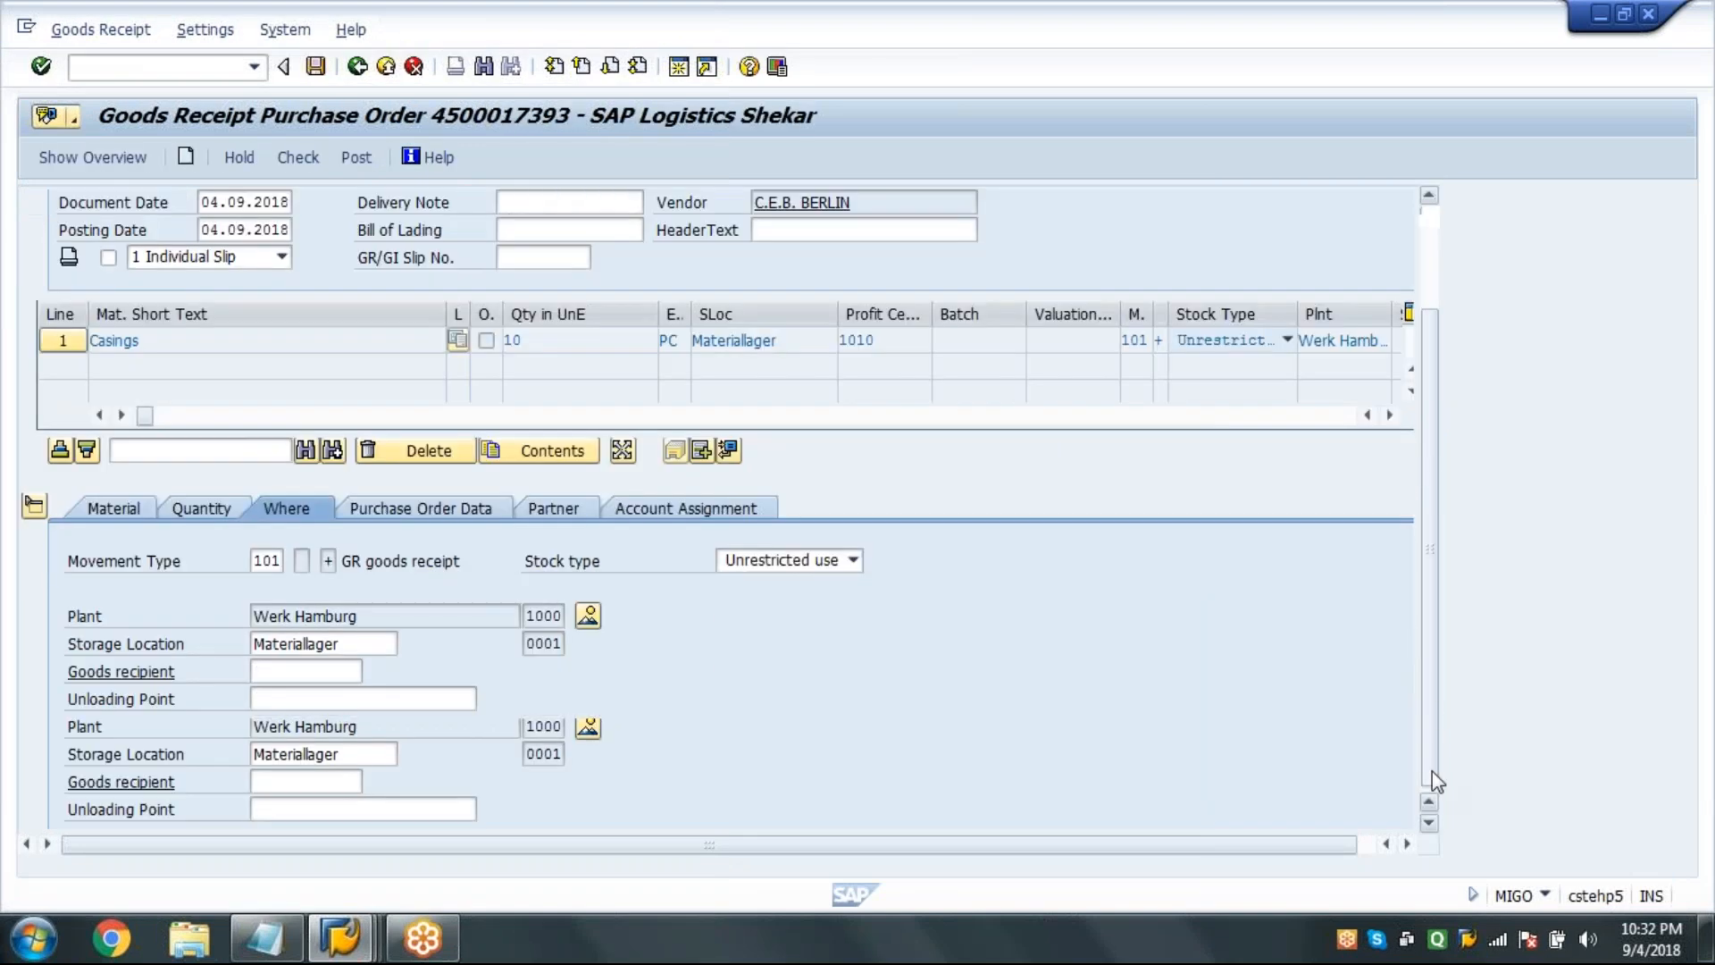
Set the Casings line's quantity in unit of entry to 5 PC, mark the item OK and post the goods receipt.
left_click(212, 507)
left_click(362, 560)
key("BackSpace")
key("BackSpace")
type("5")
key("Return")
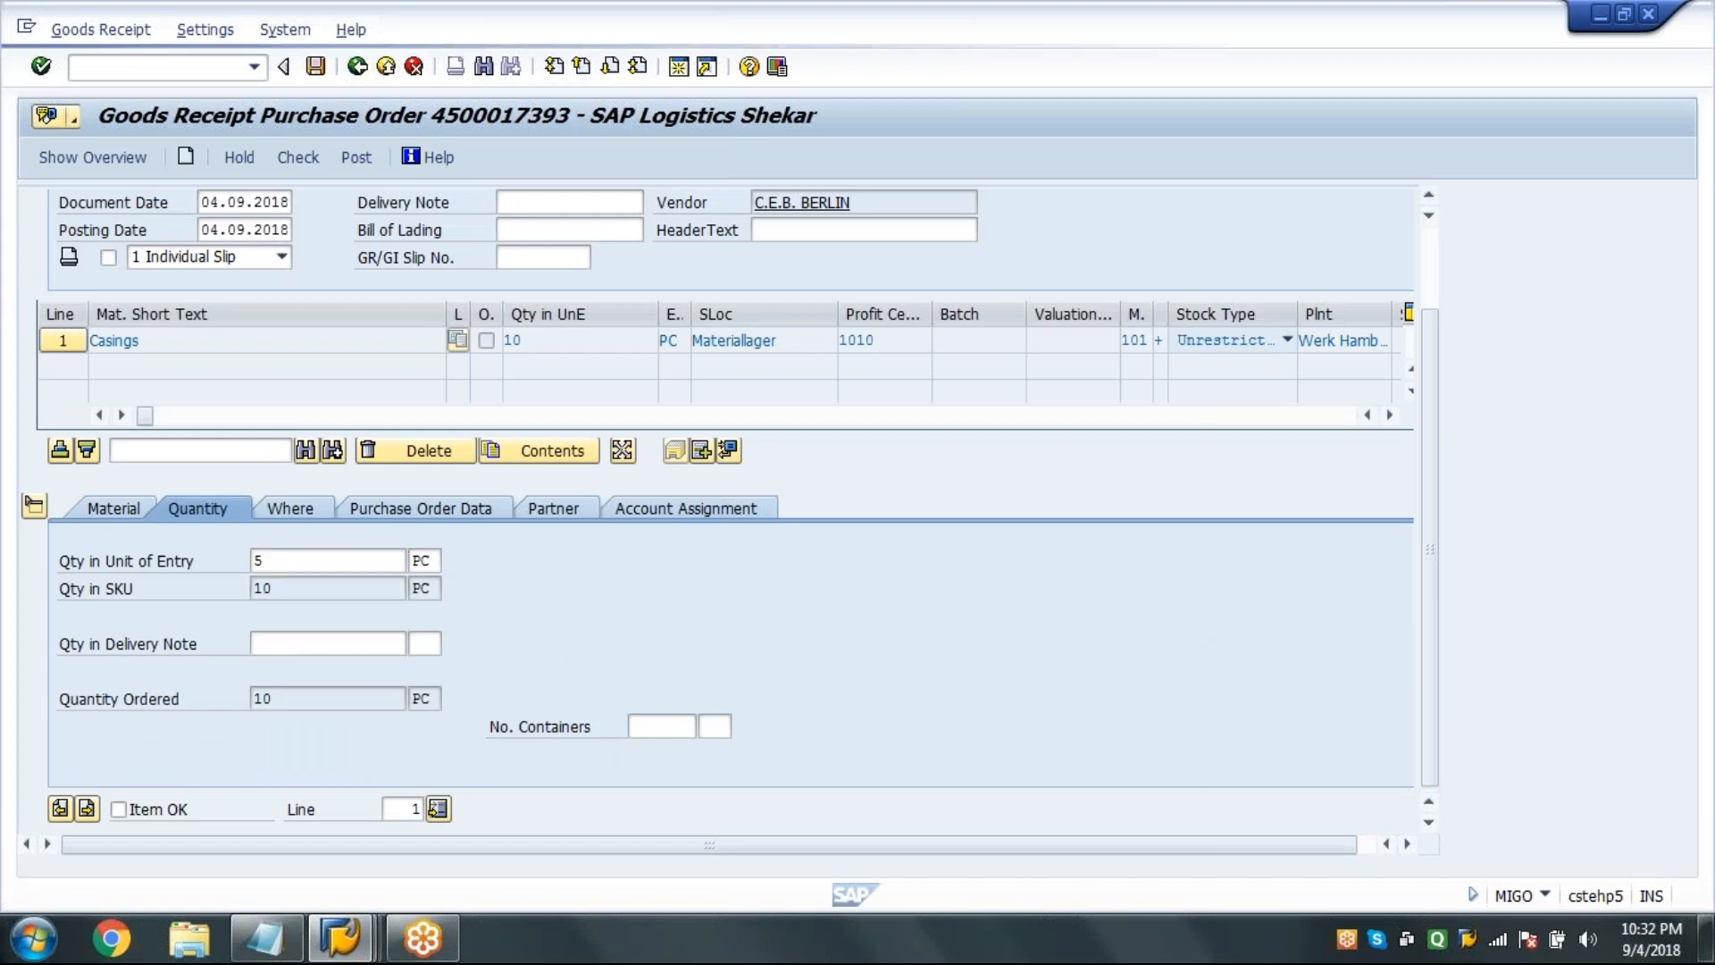
left_click(159, 815)
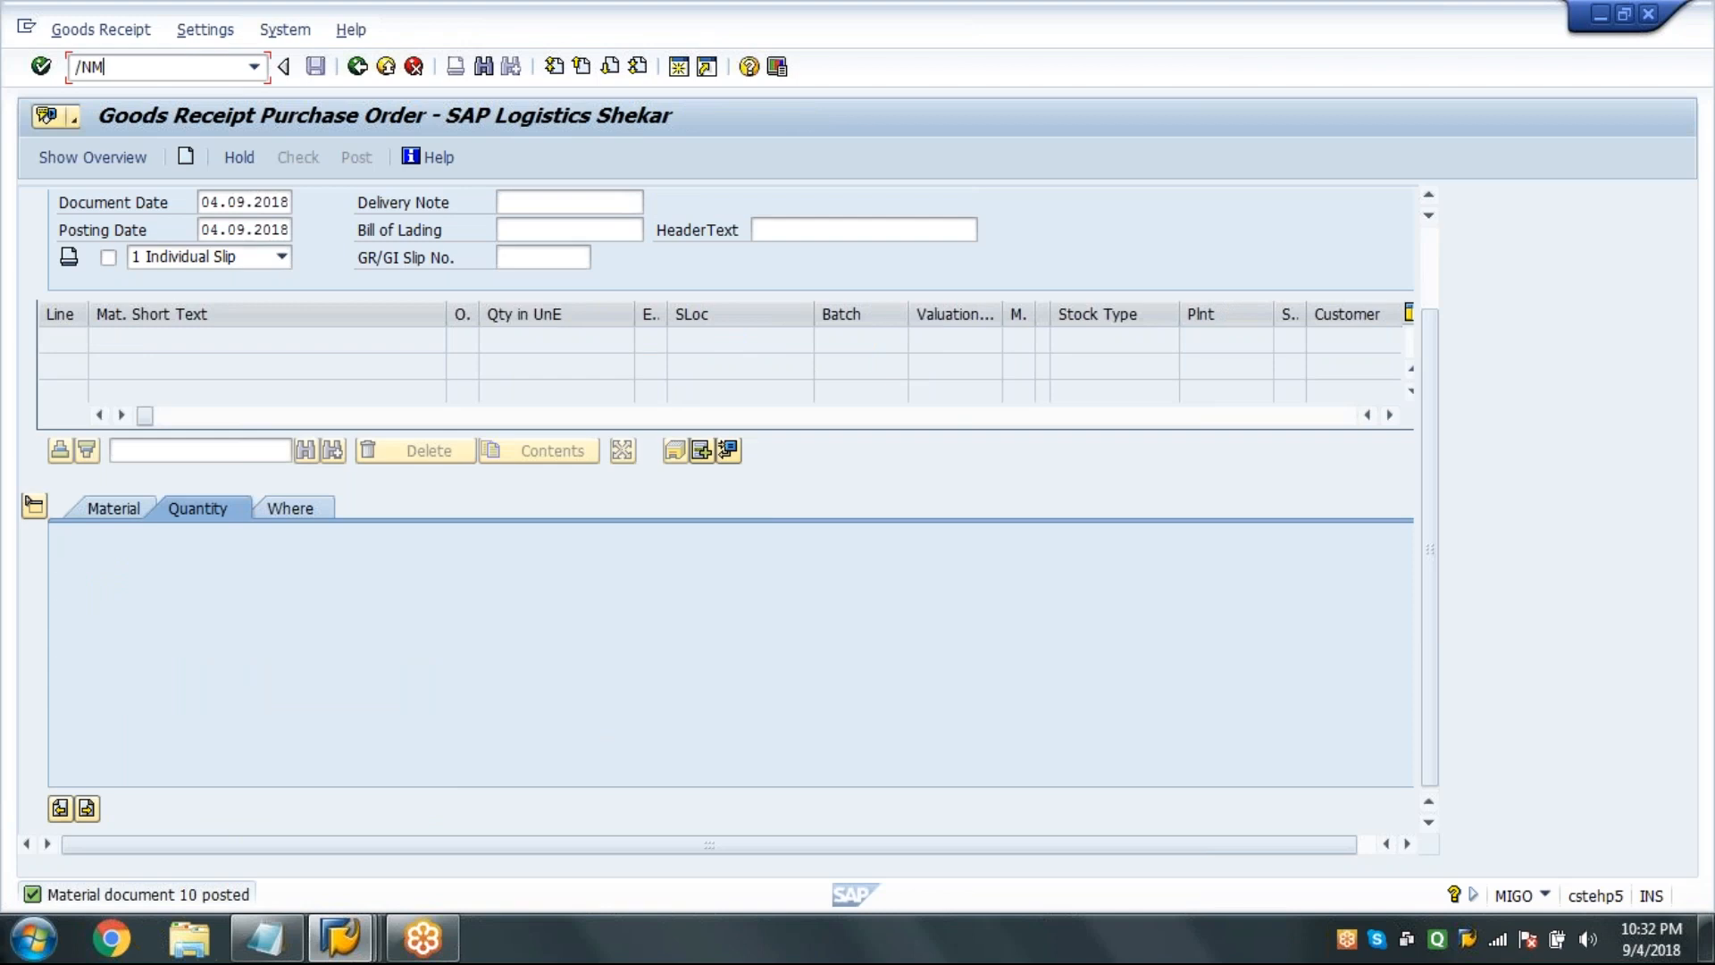
Start an incoming invoice with MIRO, using invoice date 04.09.2018 and tax code 0I (Input tax 0%).
type("IGO")
key("Return")
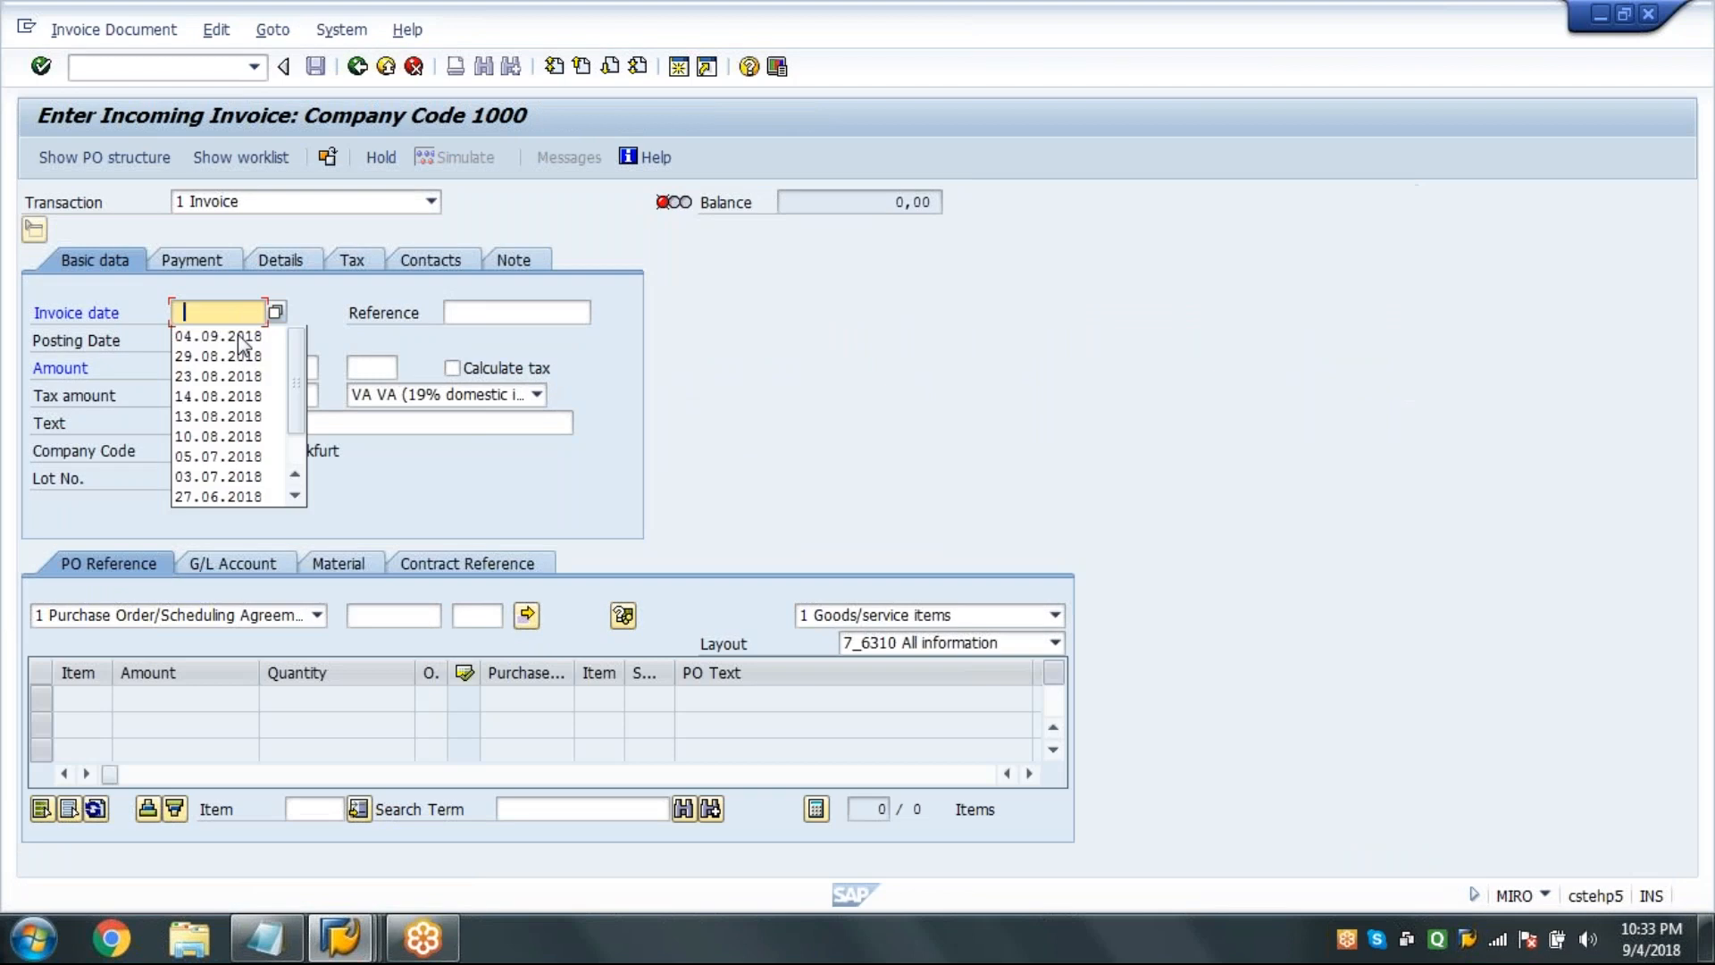
left_click(237, 344)
left_click(537, 394)
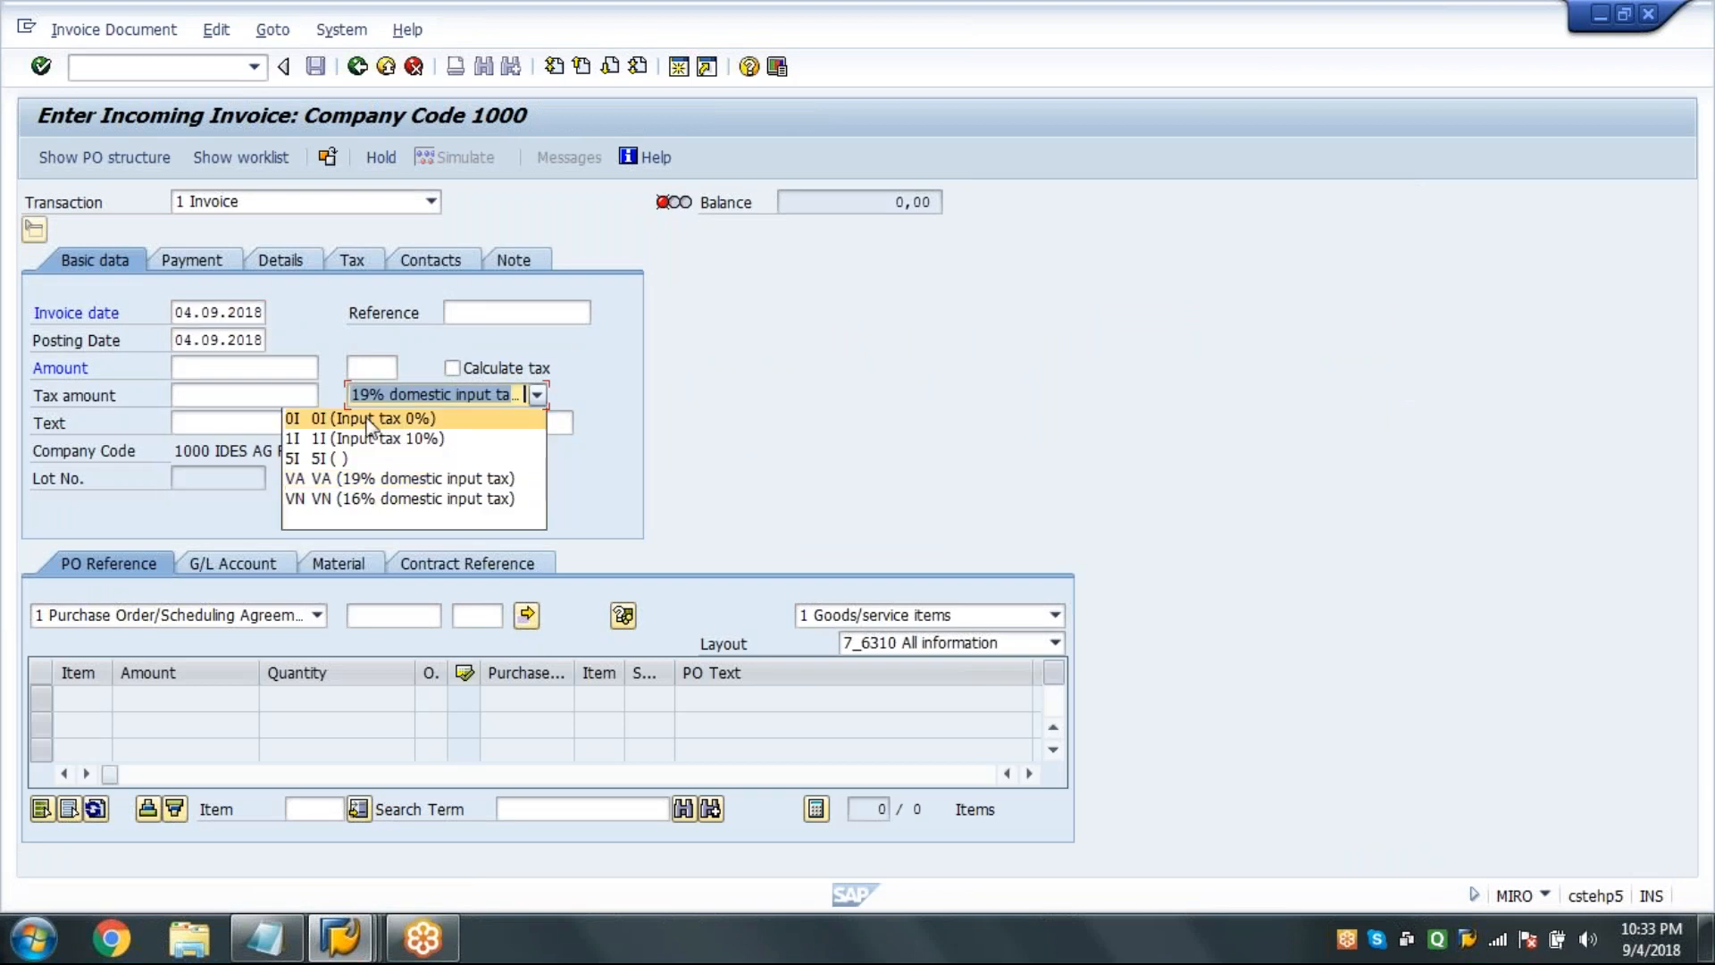
left_click(384, 411)
Reference the newly created purchase order in the invoice and load its item.
left_click(386, 617)
key("F4")
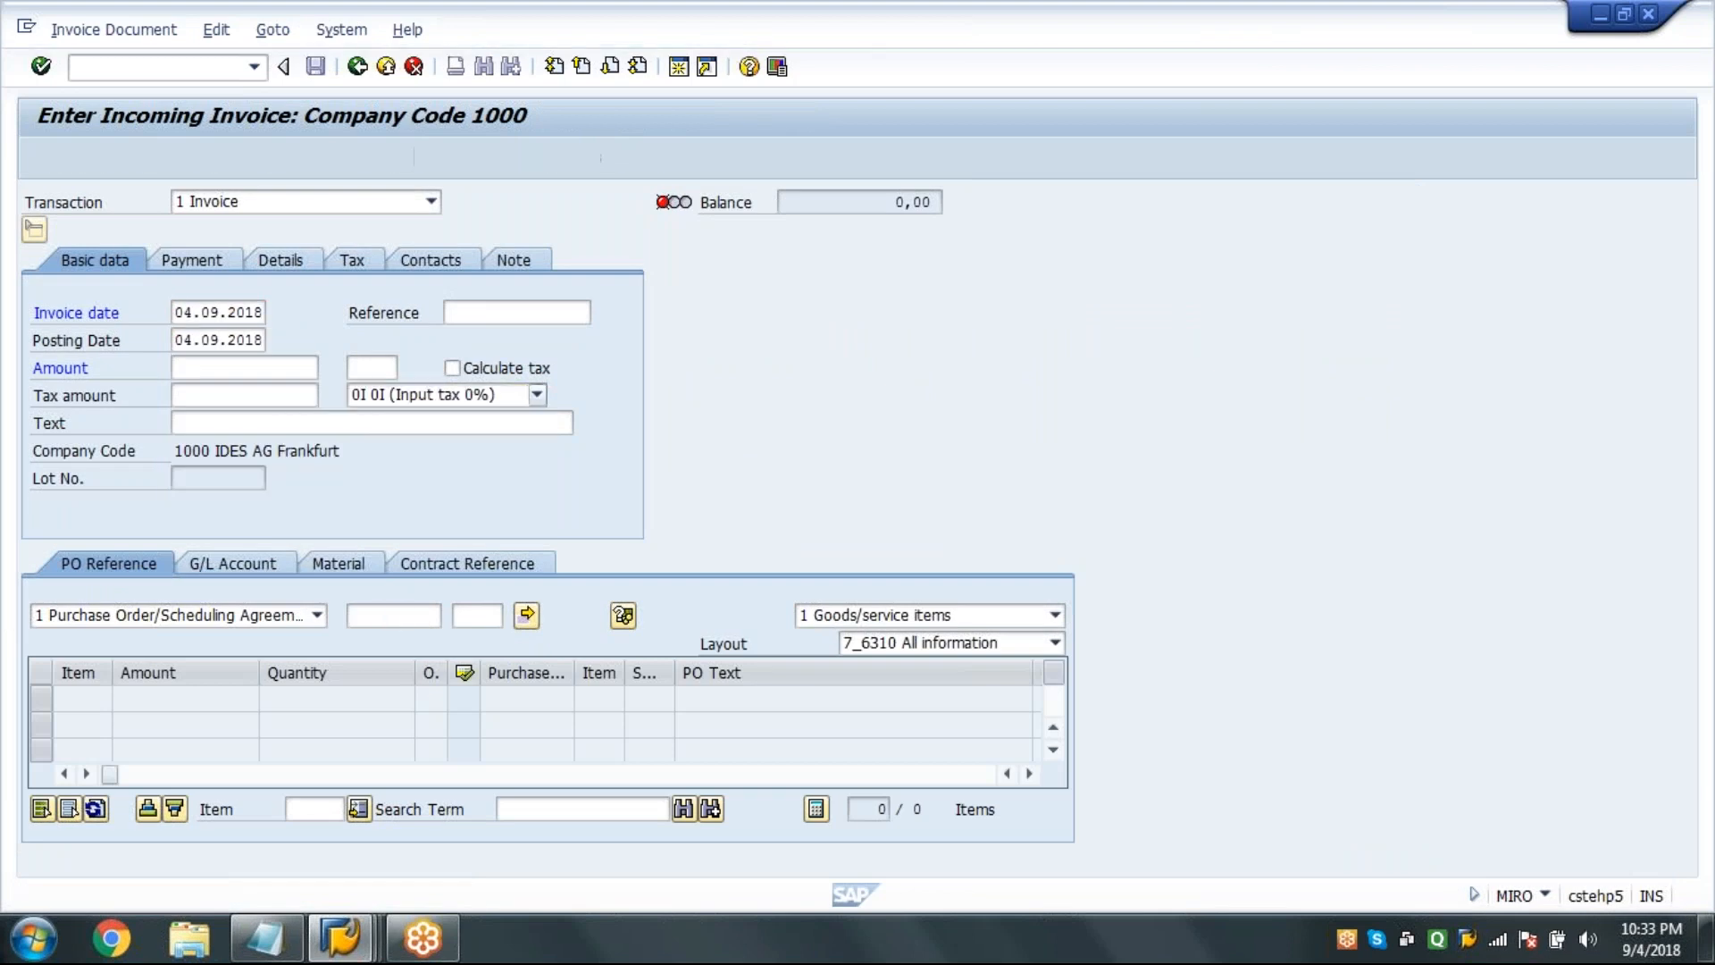
left_click(382, 640)
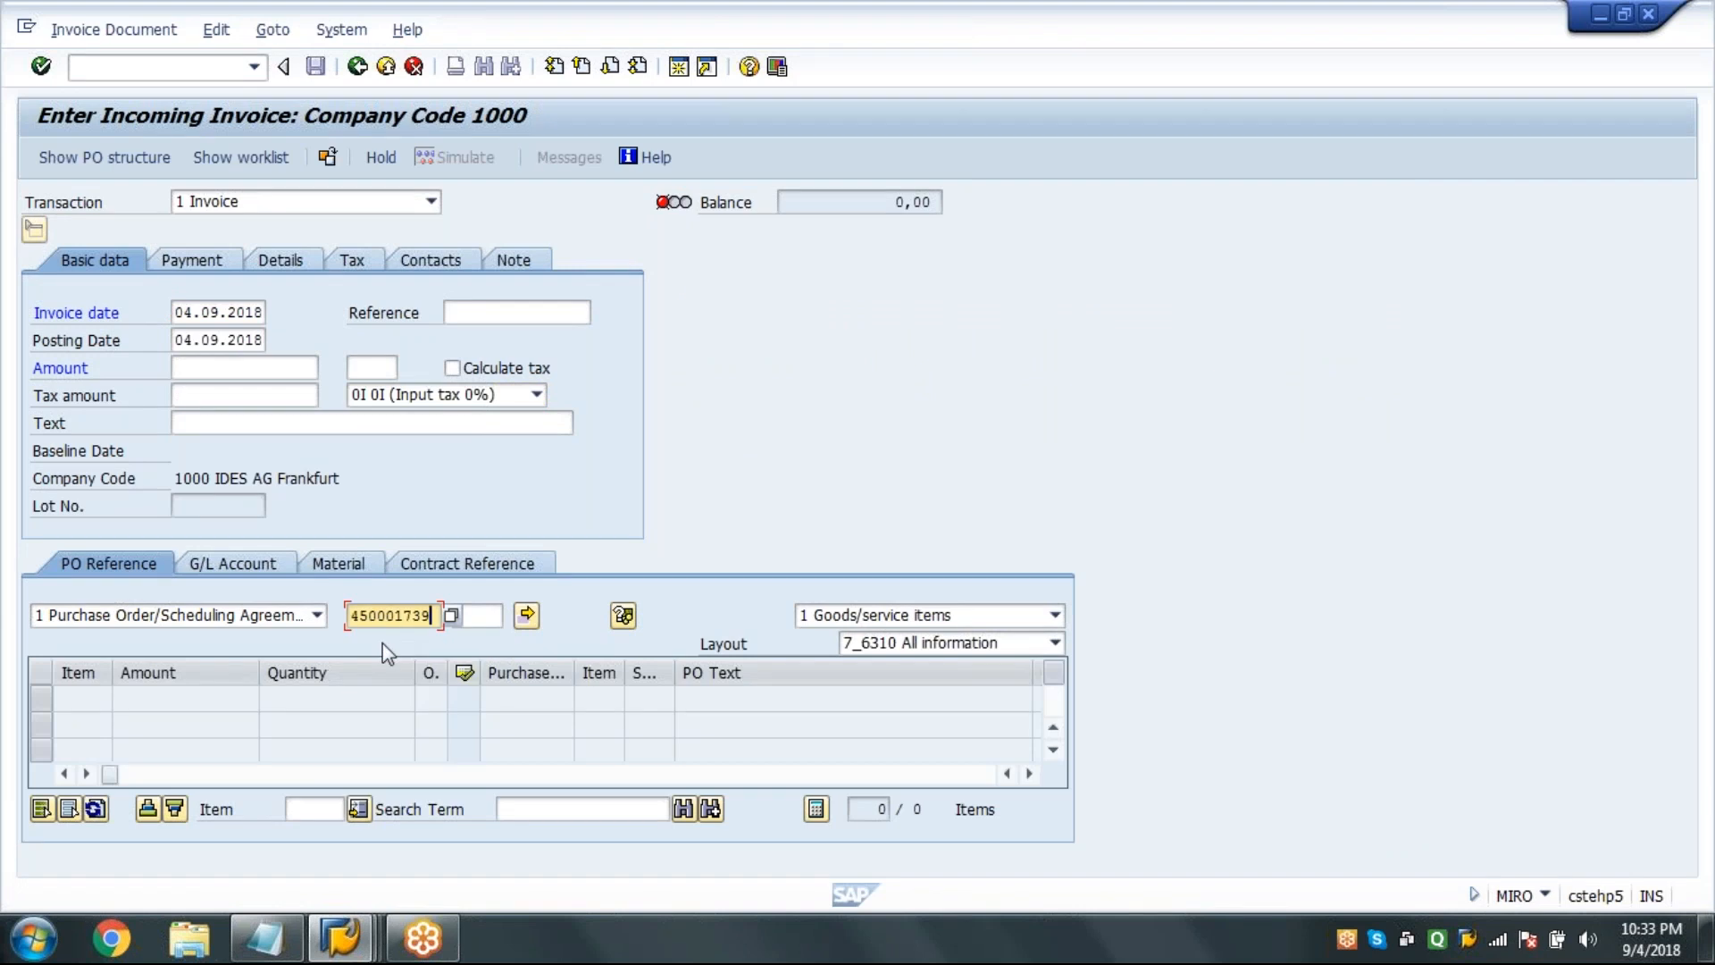
key("Return")
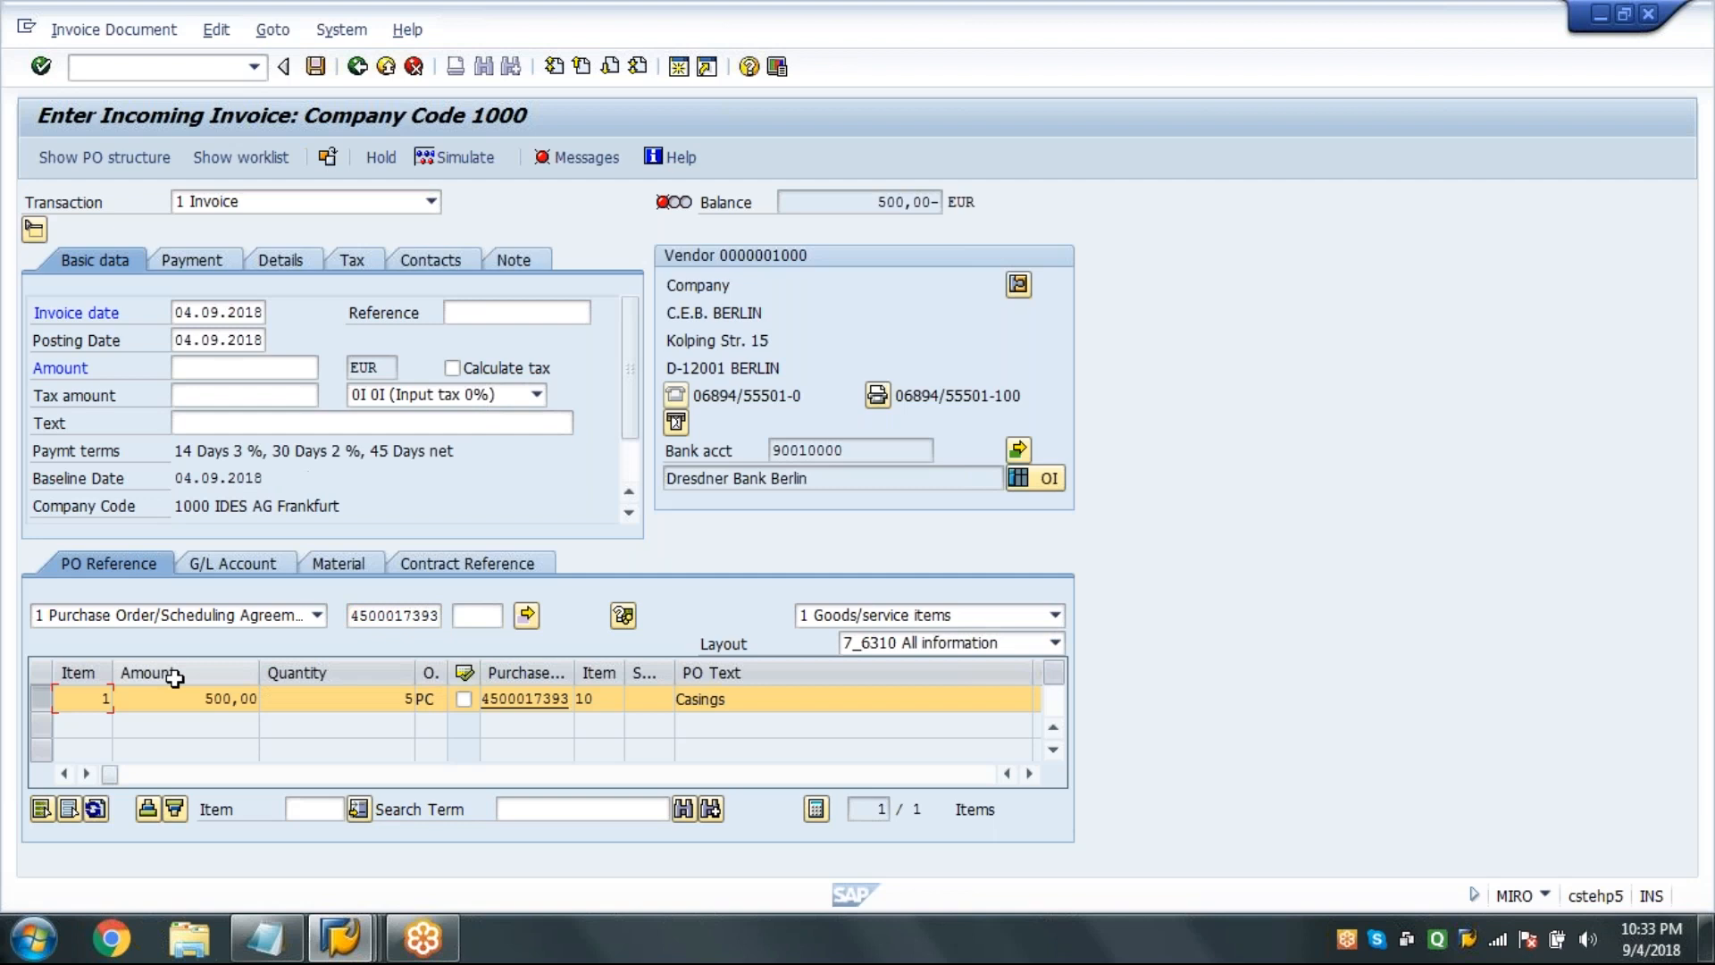
Set the Casings invoice item's amount to 1000 EUR and its quantity to 10 PC.
key("Tab")
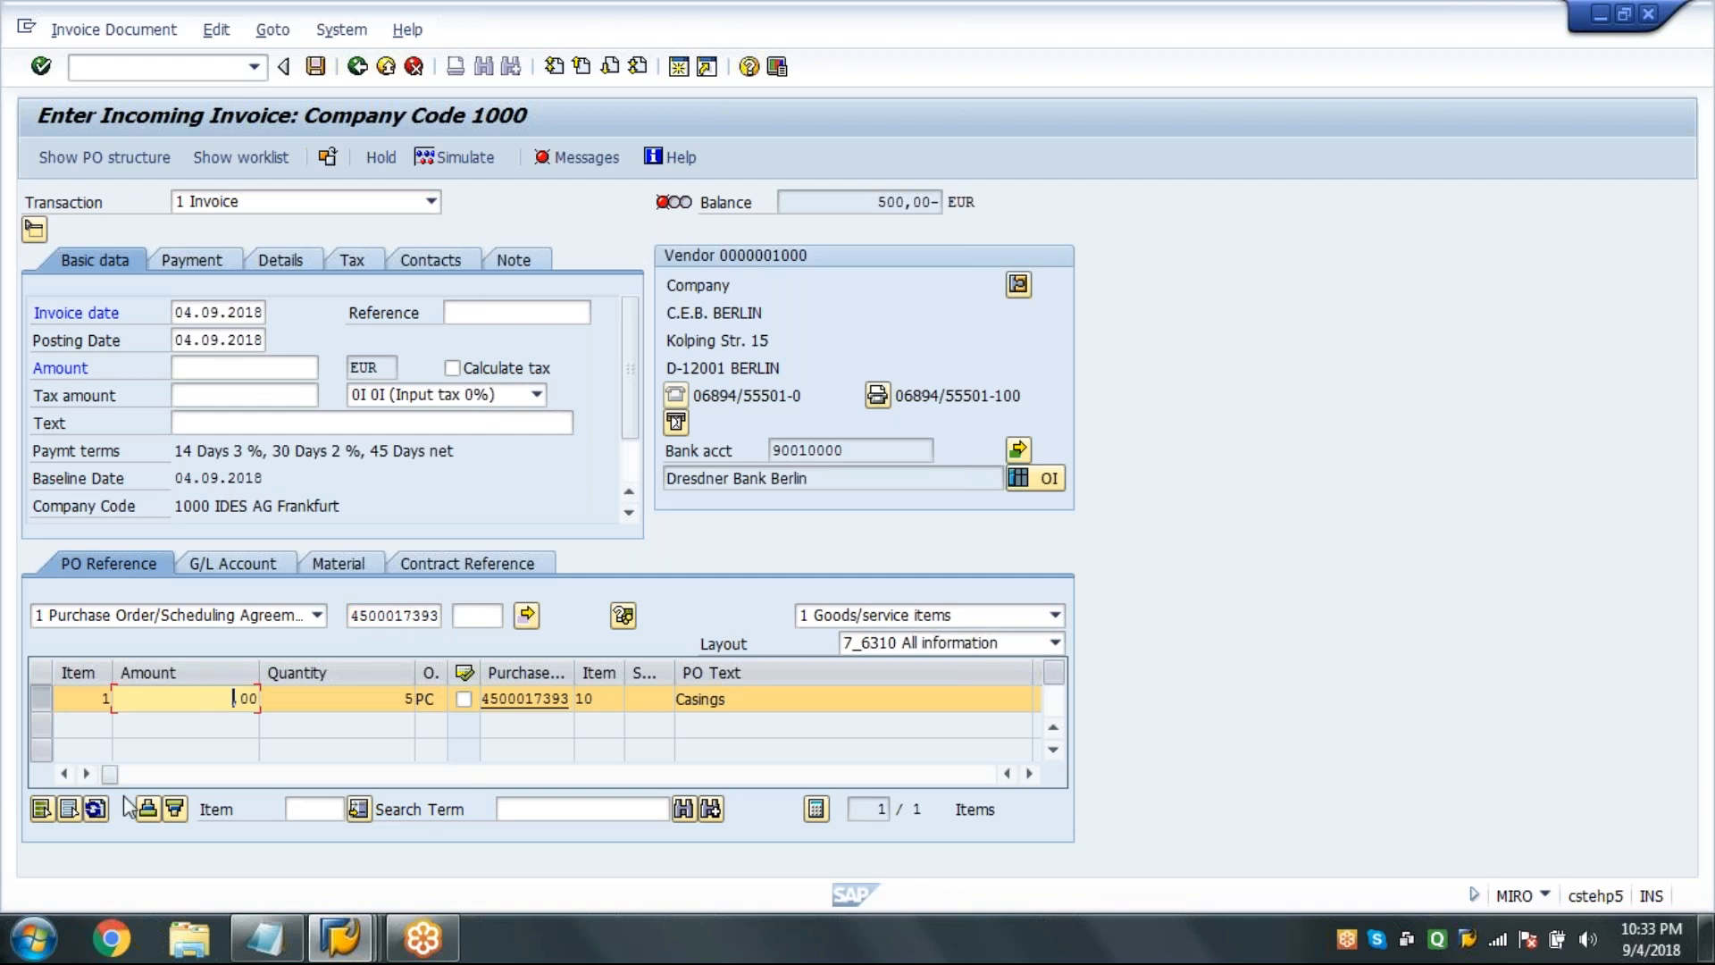
key("Tab")
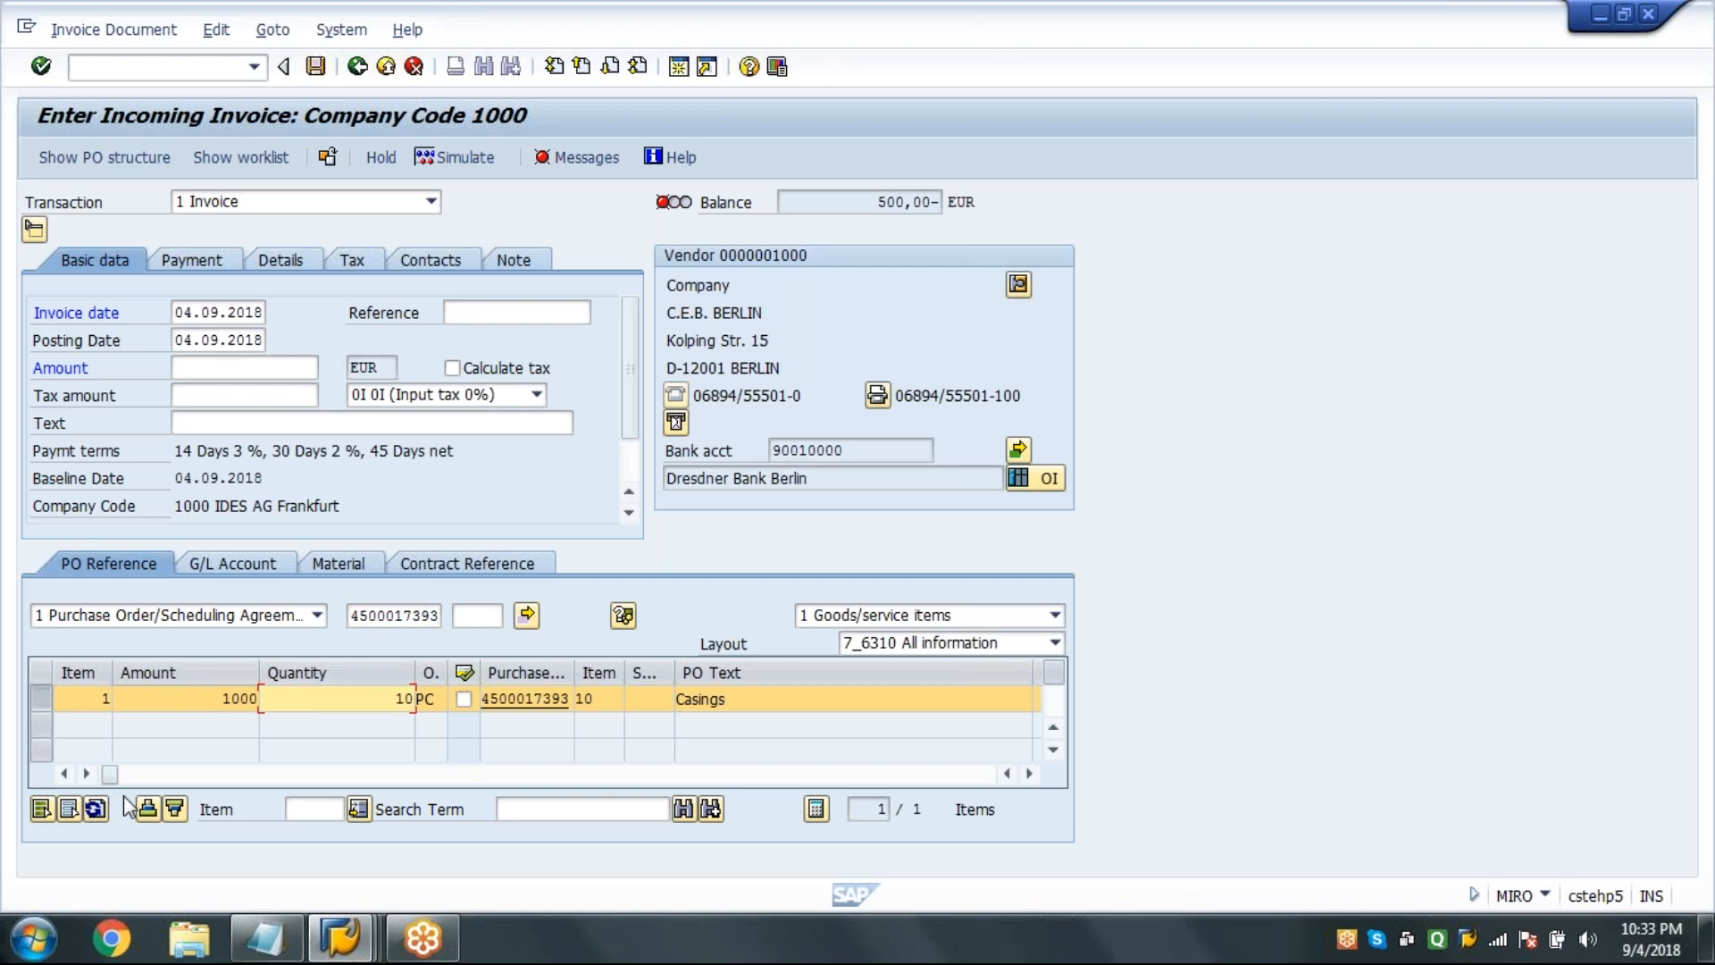
key("Return")
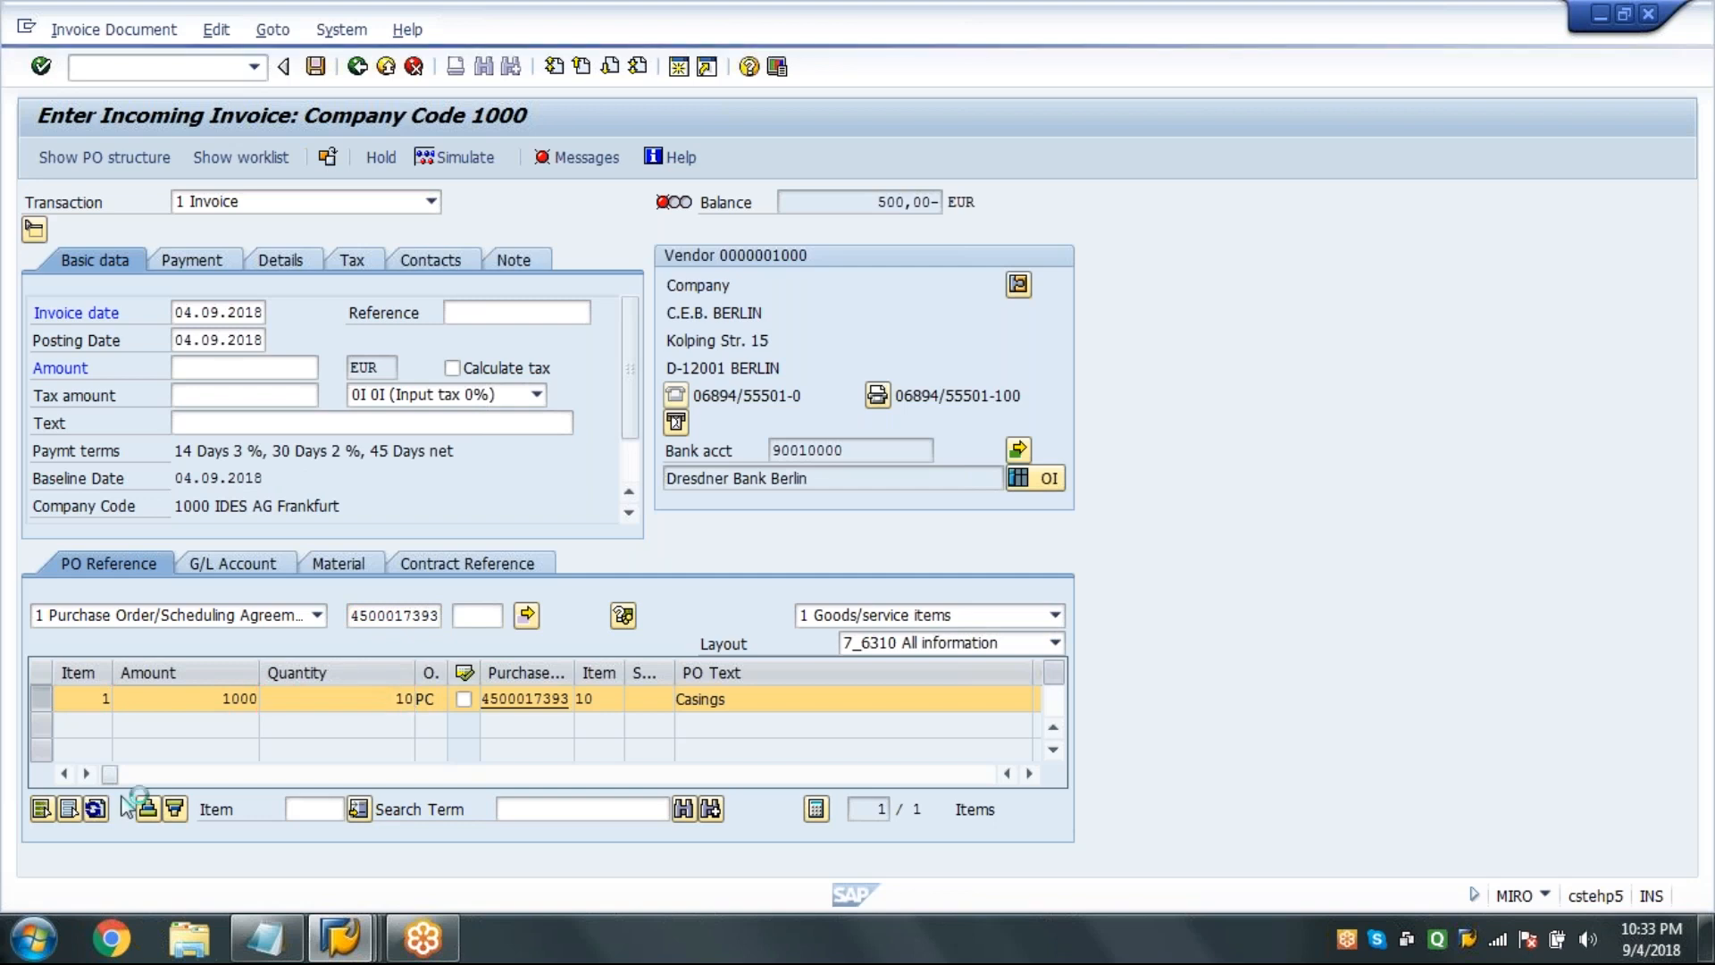
Set the invoice header amount to 1000 EUR and post the invoice.
left_click(206, 374)
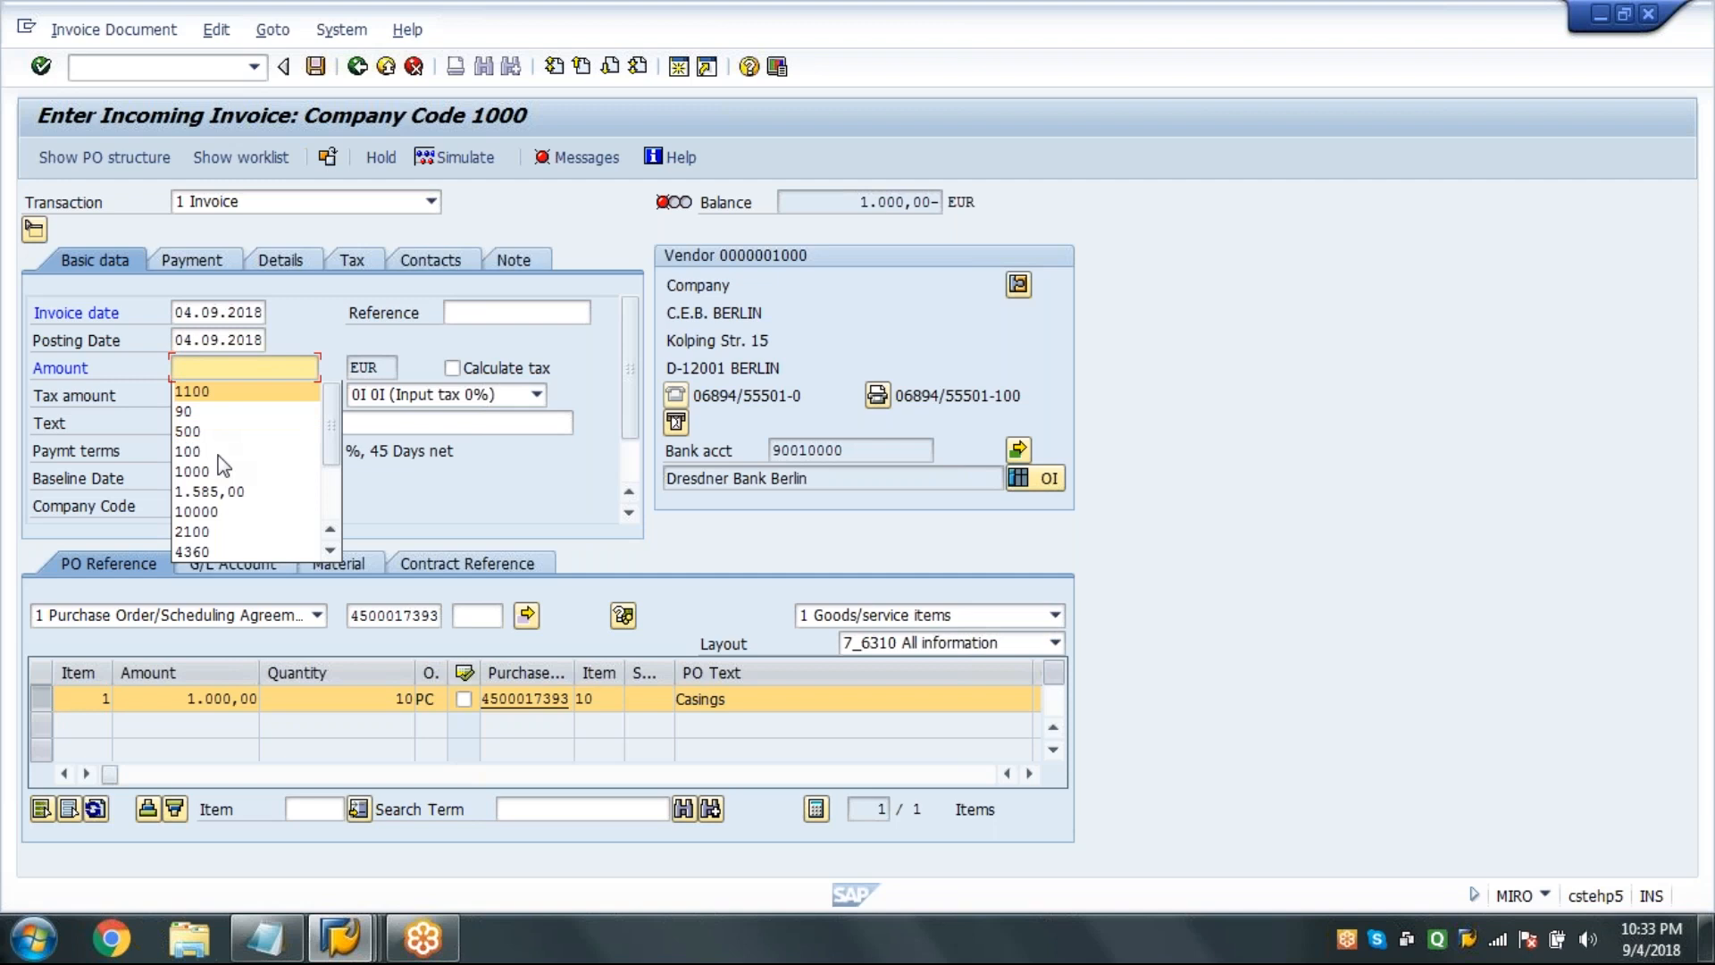
left_click(201, 470)
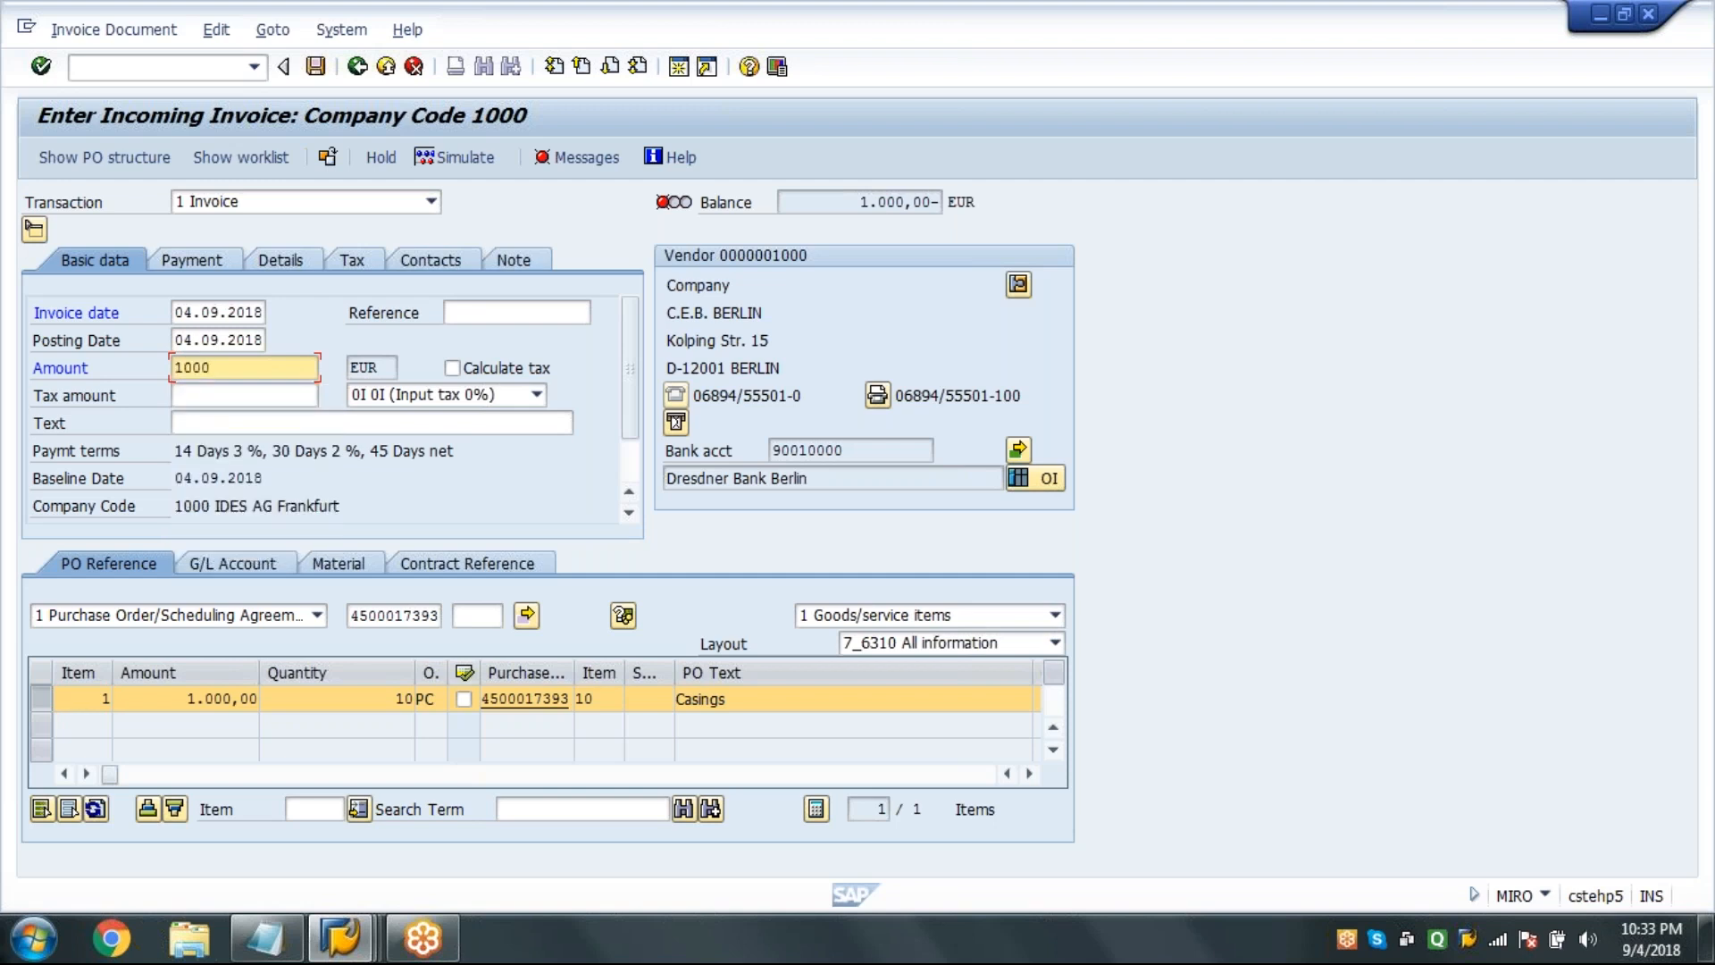
key("Return")
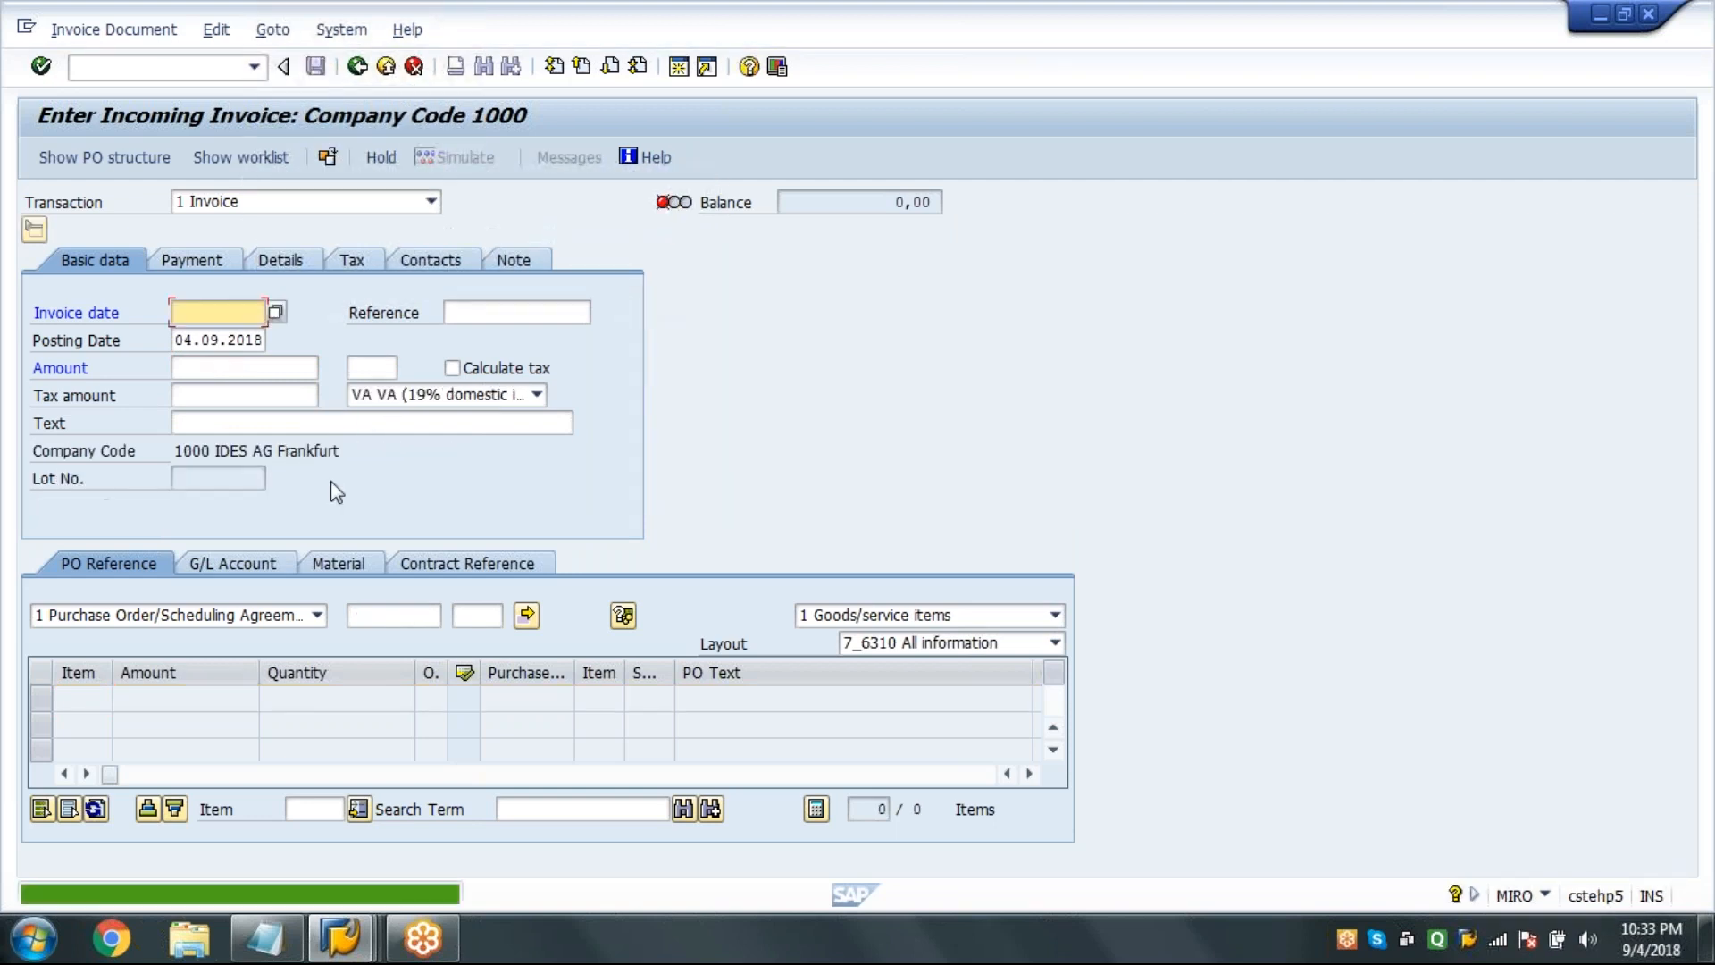
Start MR11 and limit the purchase order date range to 04.09.2018 through 04.09.2018.
left_click(200, 67)
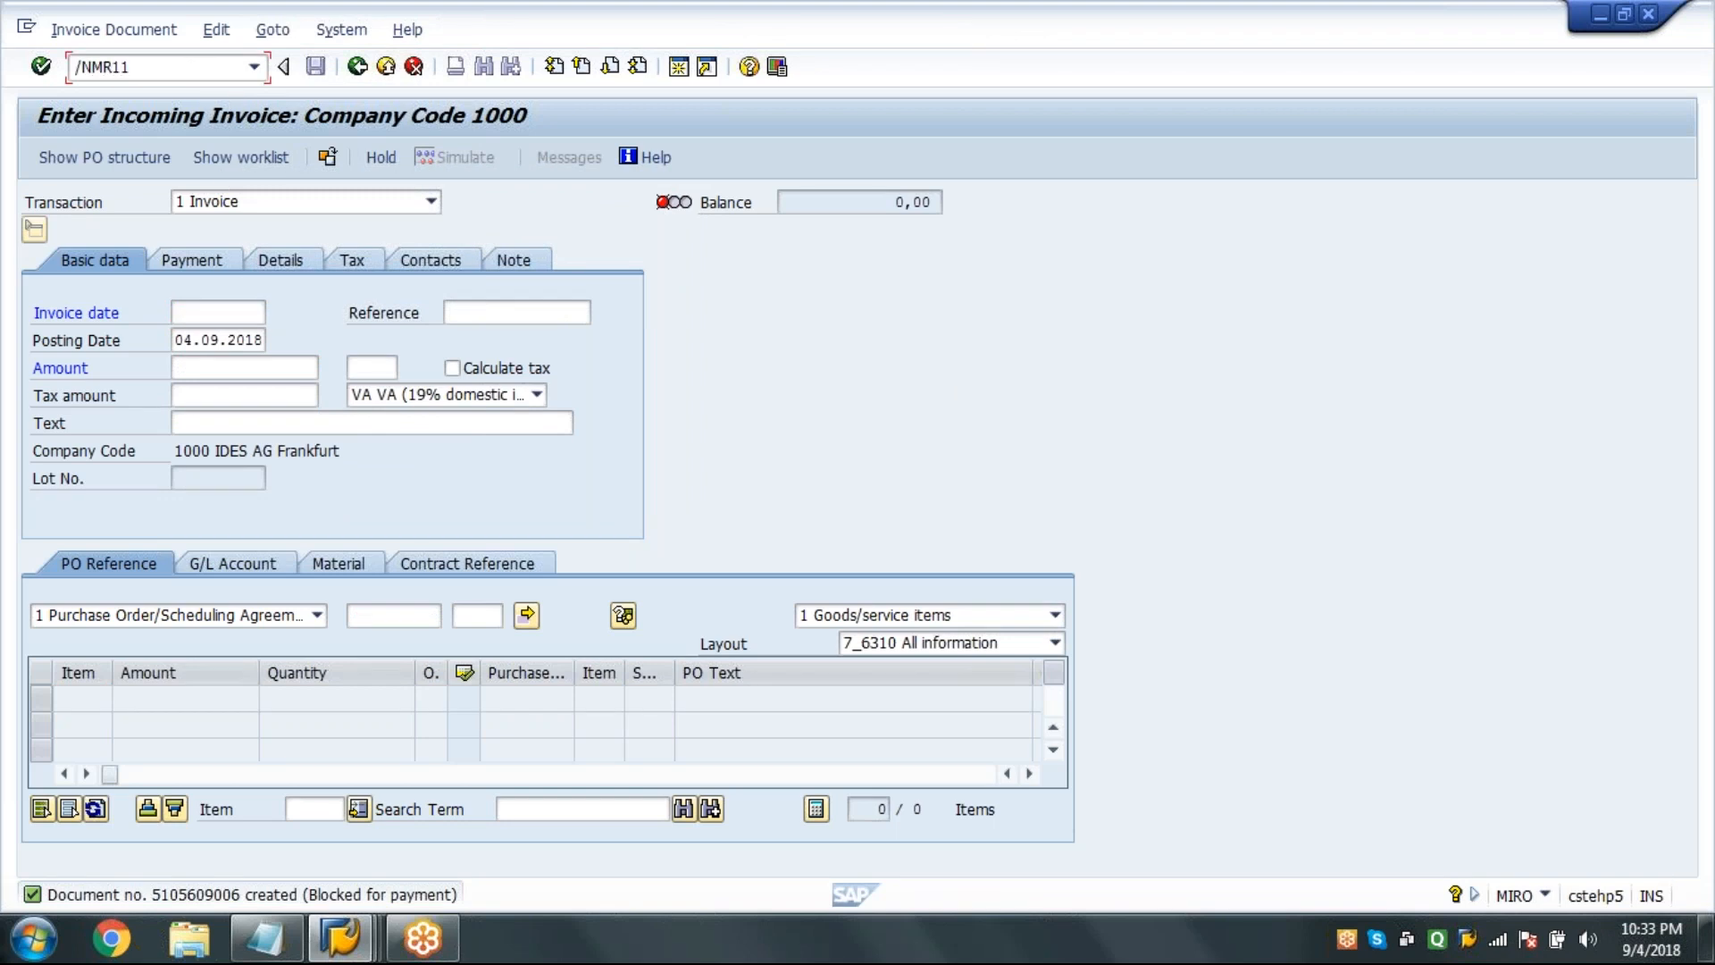
key("Return")
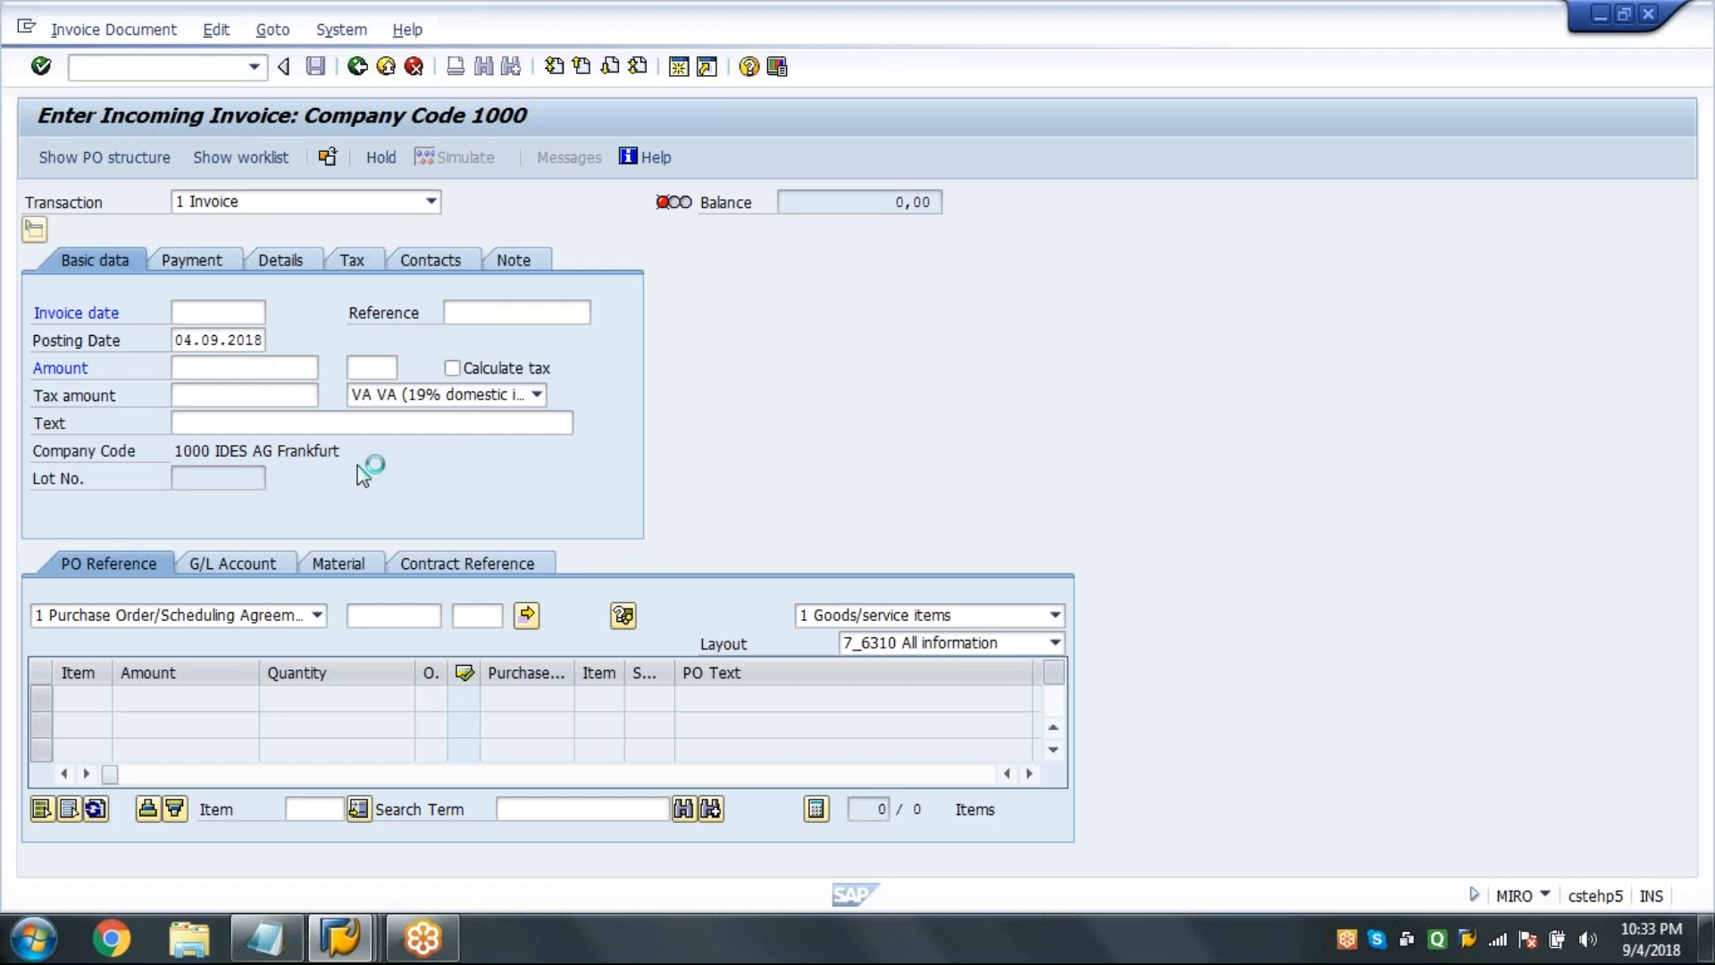
left_click(325, 617)
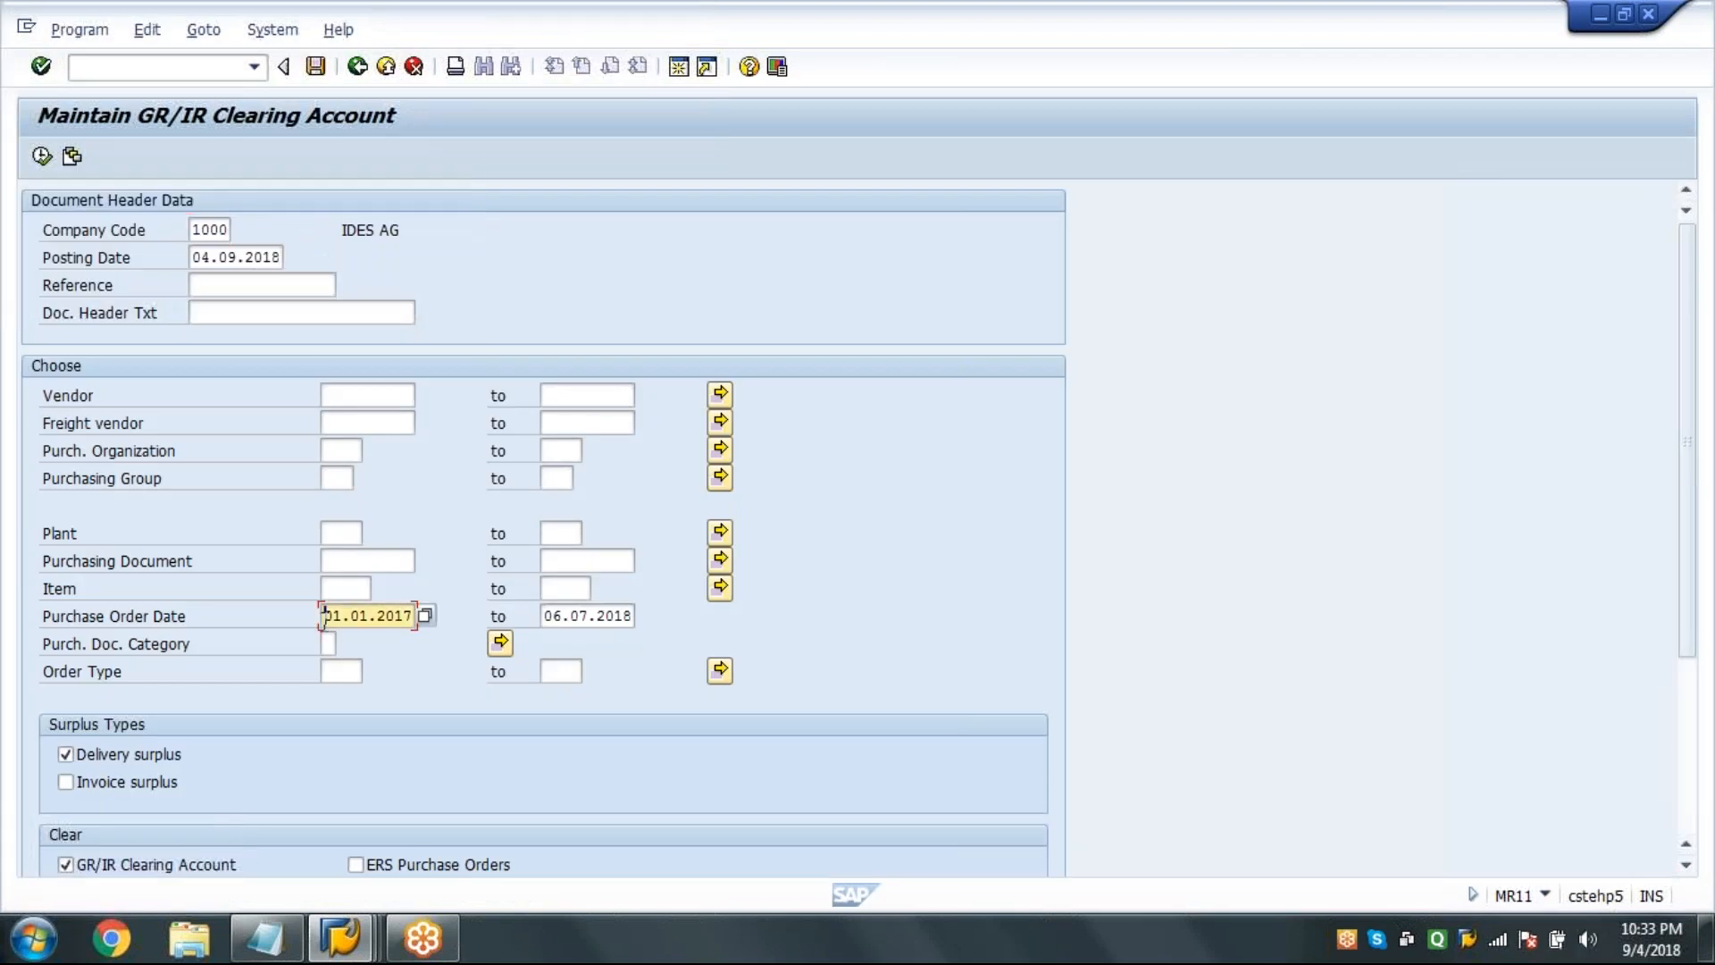
key("Delete")
key("Delete")
key("Delete")
key("Delete")
key("Delete")
type("04")
key("Tab")
type("04.")
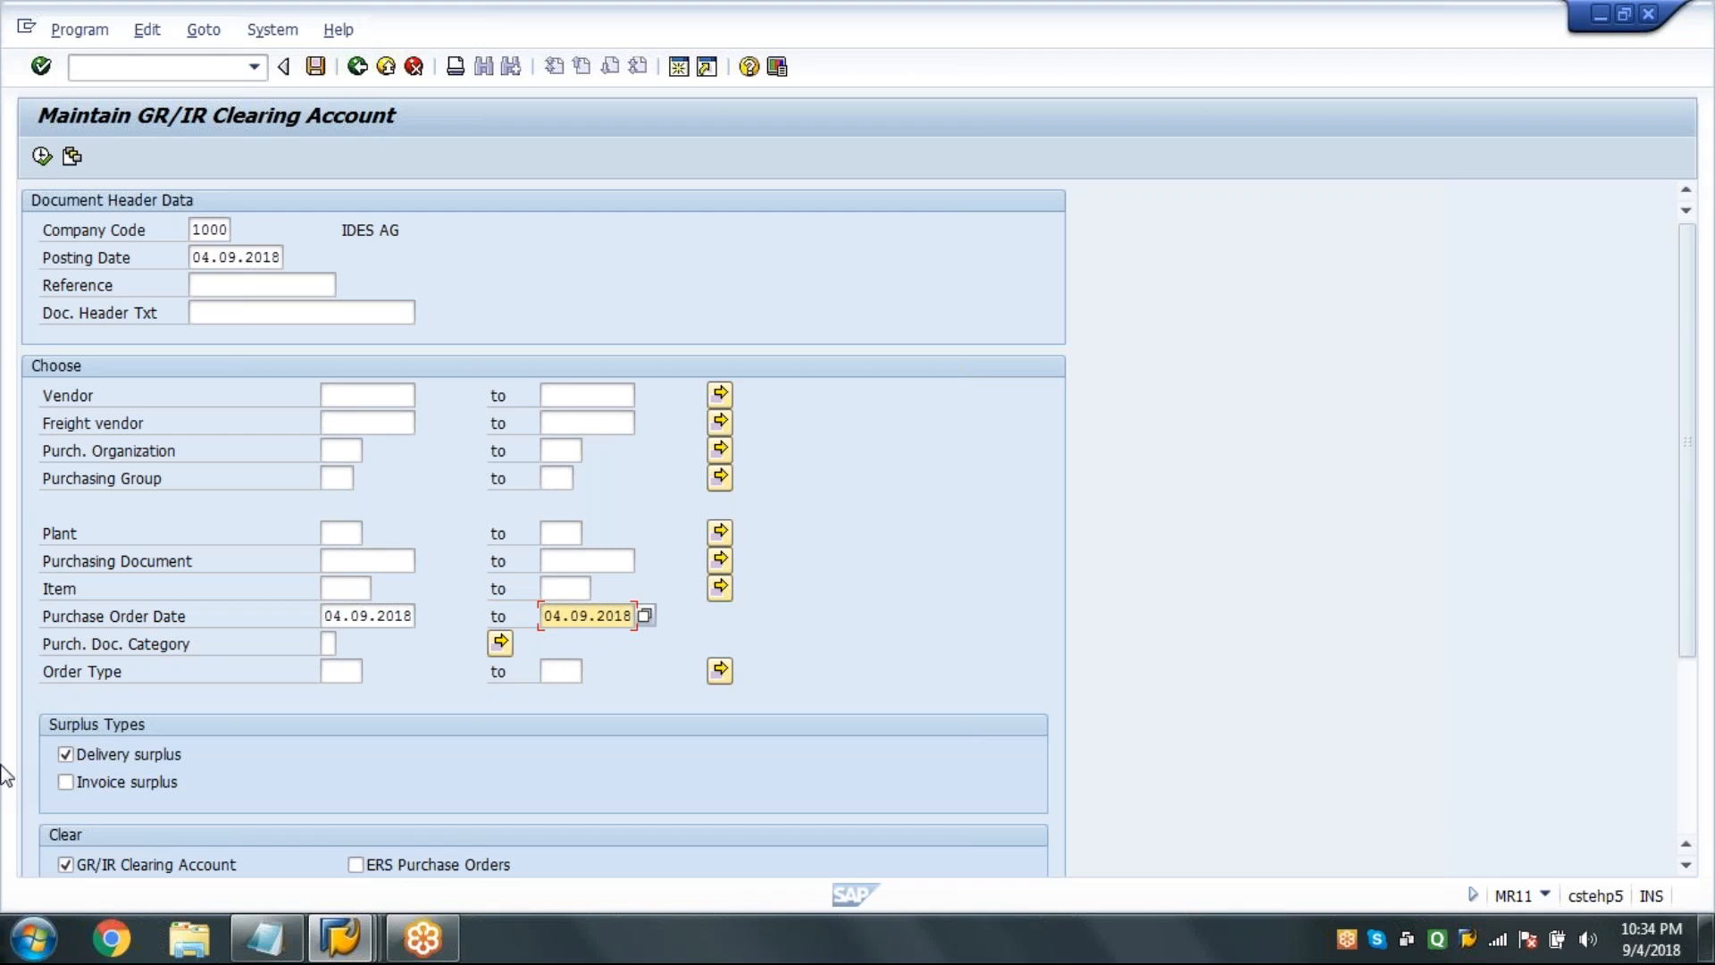
Include invoice surplus alongside delivery surplus and execute the GR/IR clearing selection.
scroll(4, 773, "down", 3)
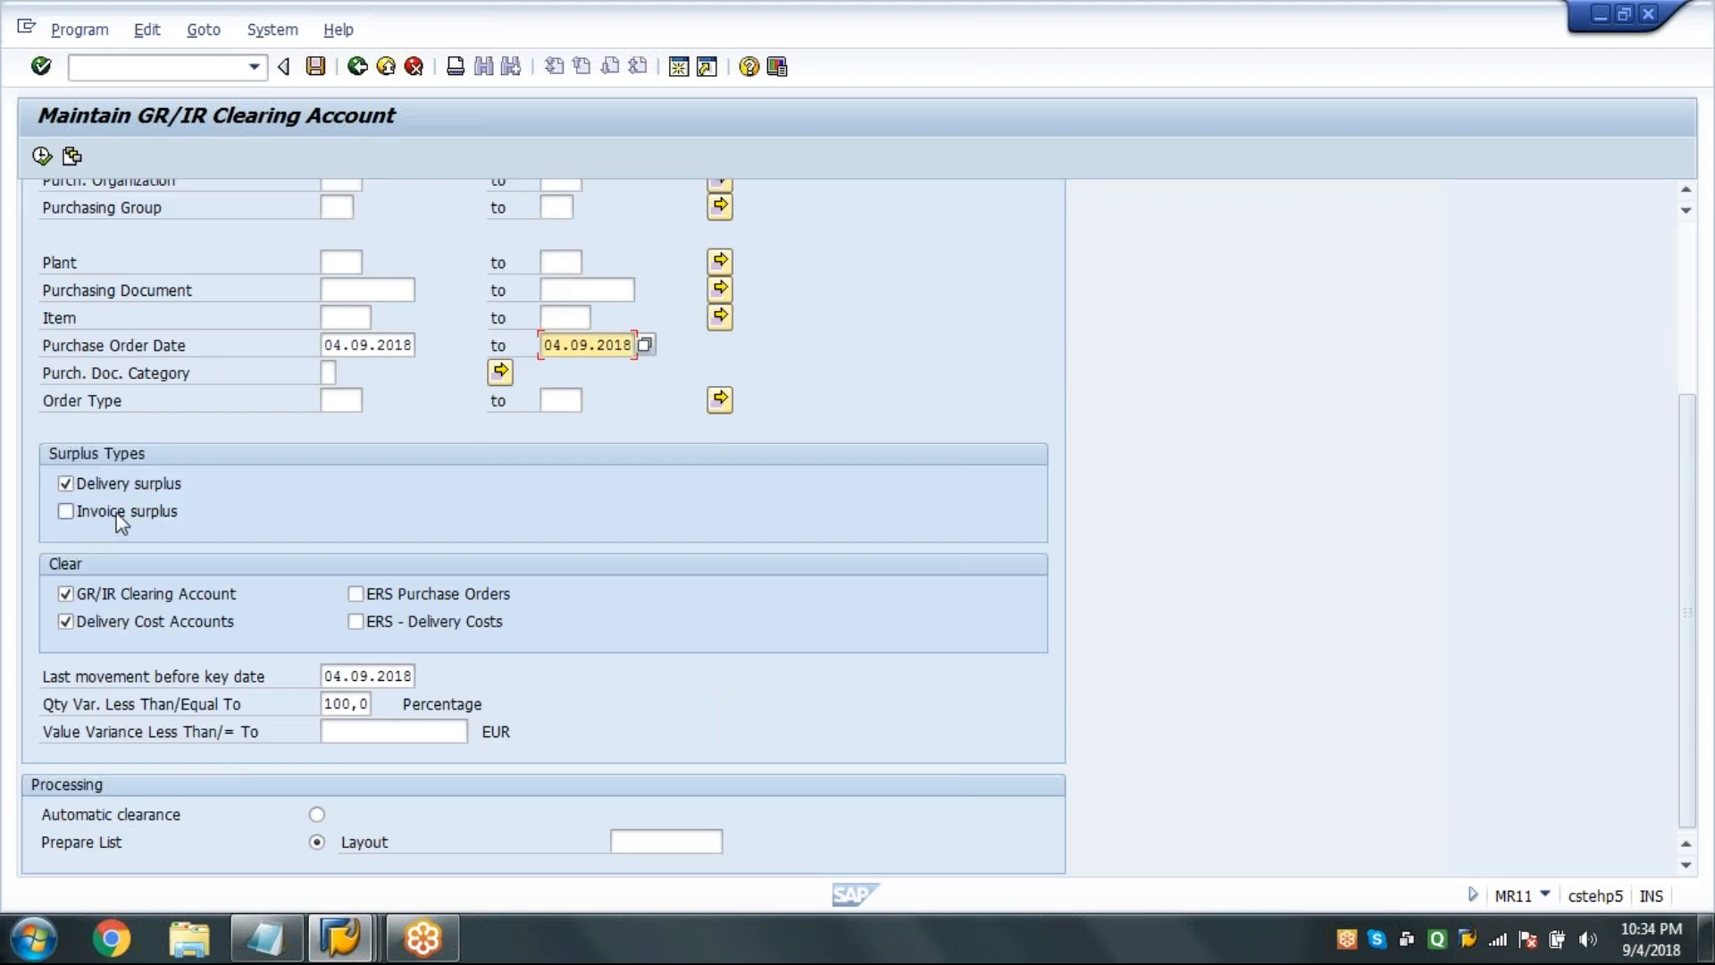
left_click(120, 522)
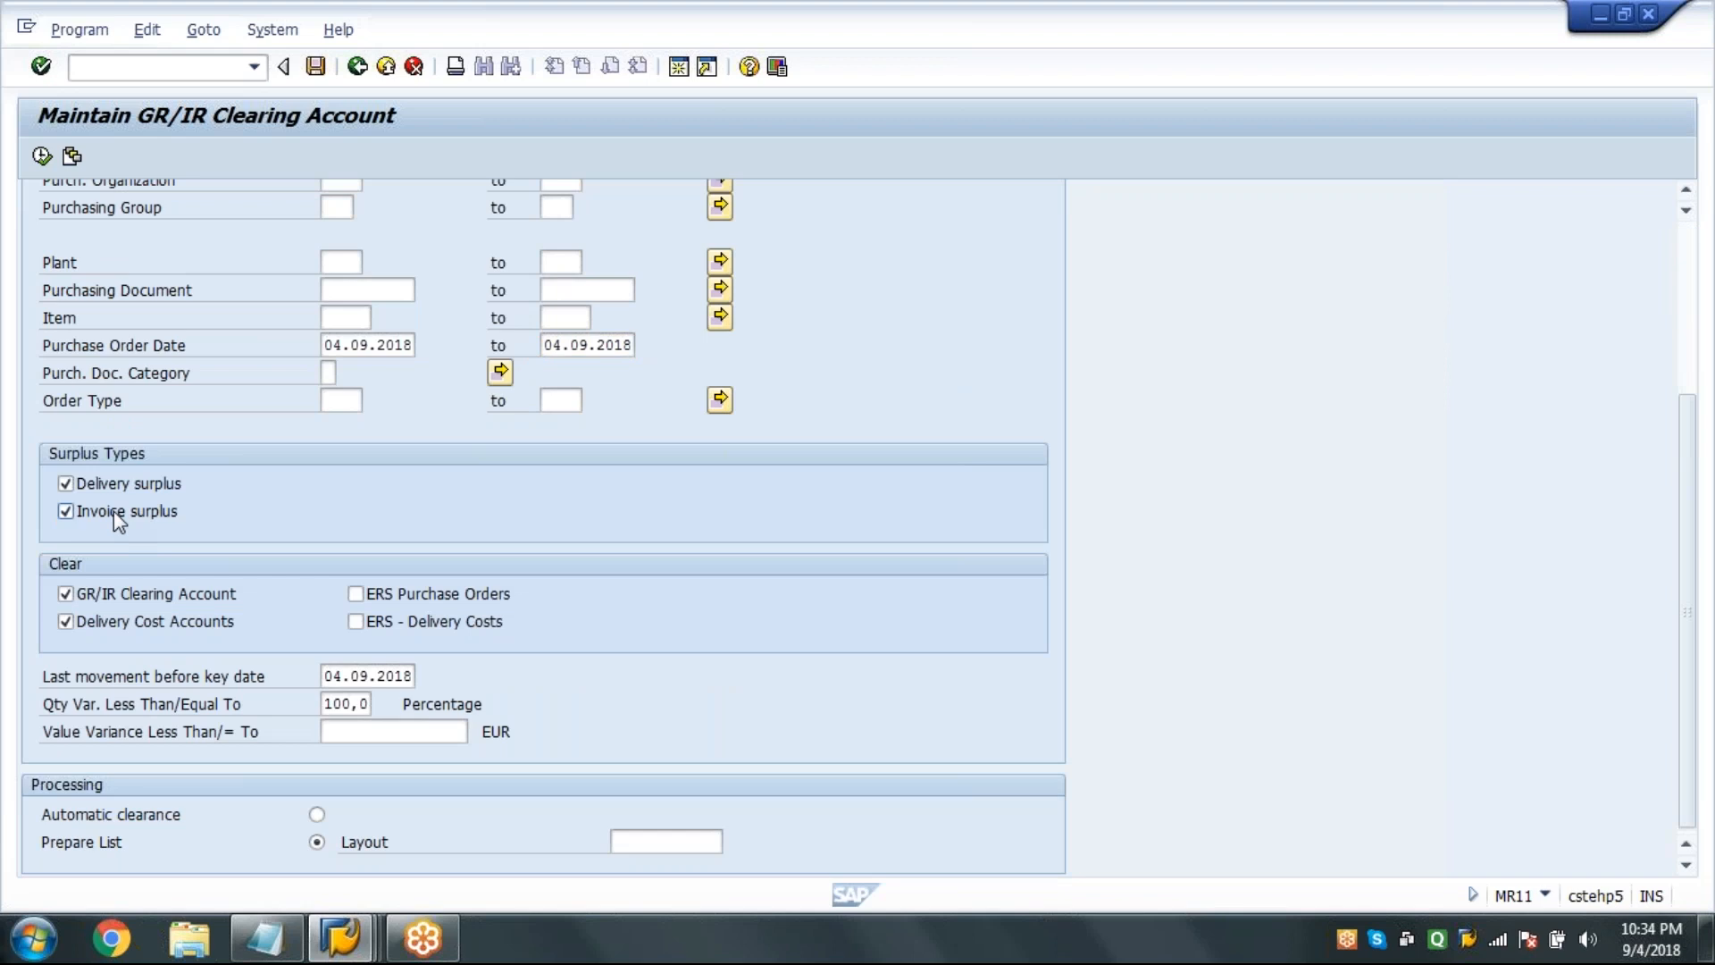
scroll(115, 511, "up", 1)
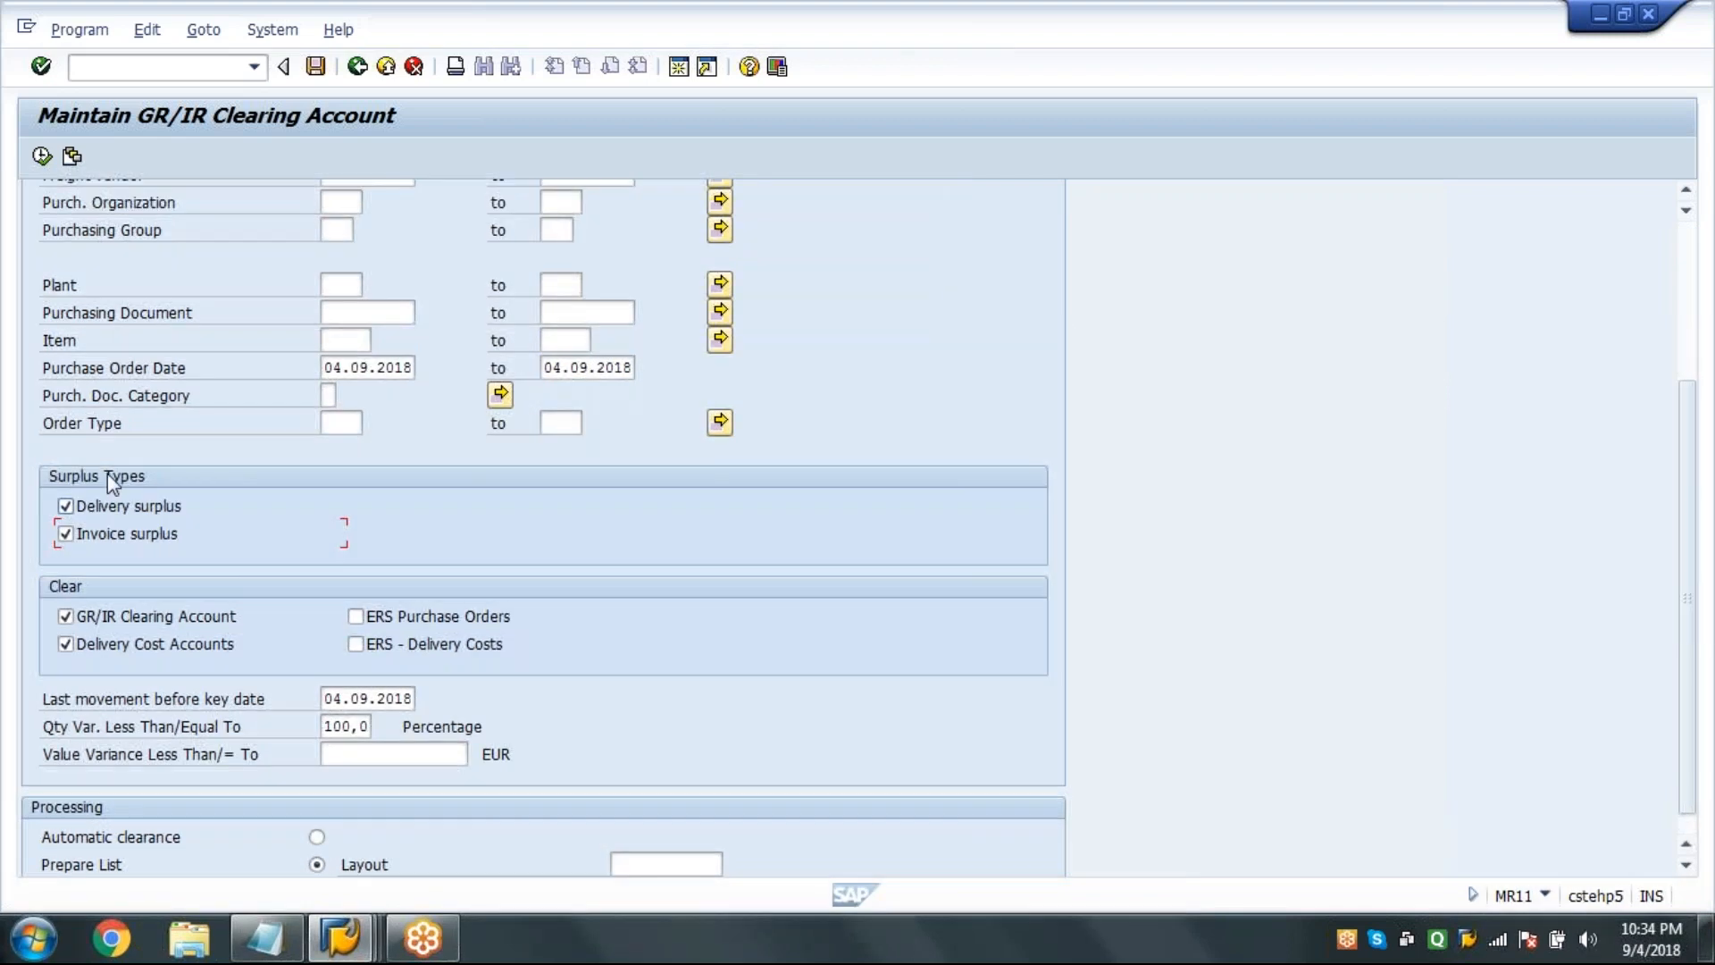
left_click(41, 159)
left_click(42, 159)
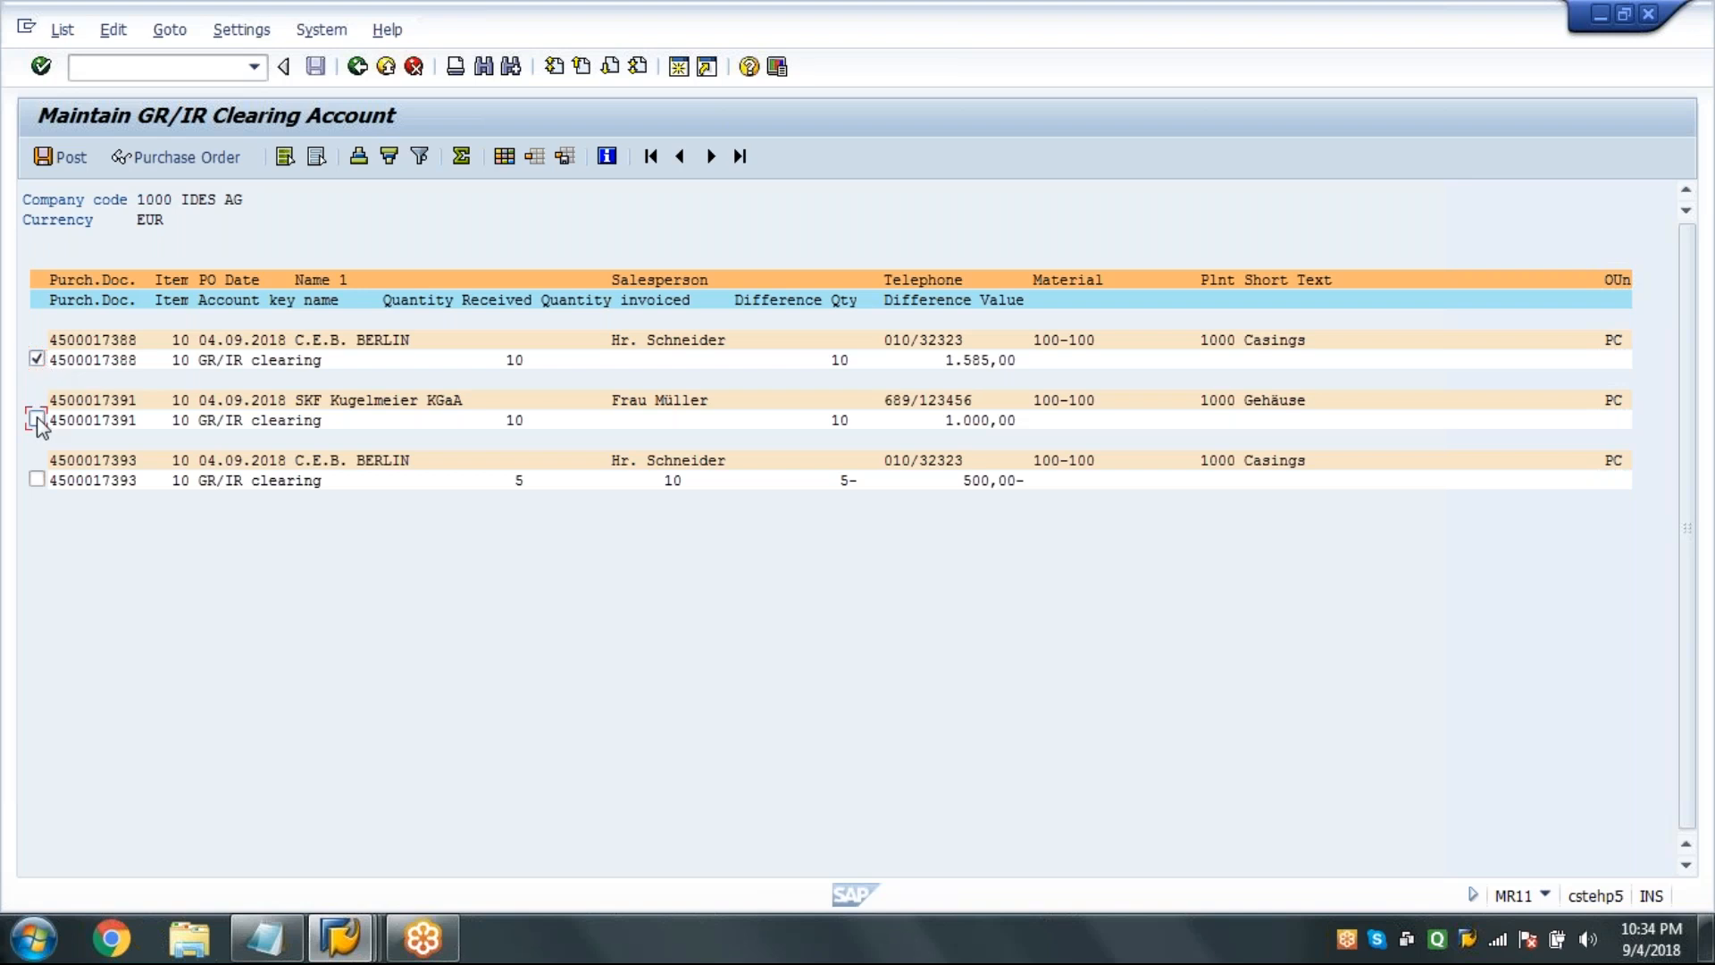
Select all three GR/IR clearing lines in the list and post them.
left_click(71, 161)
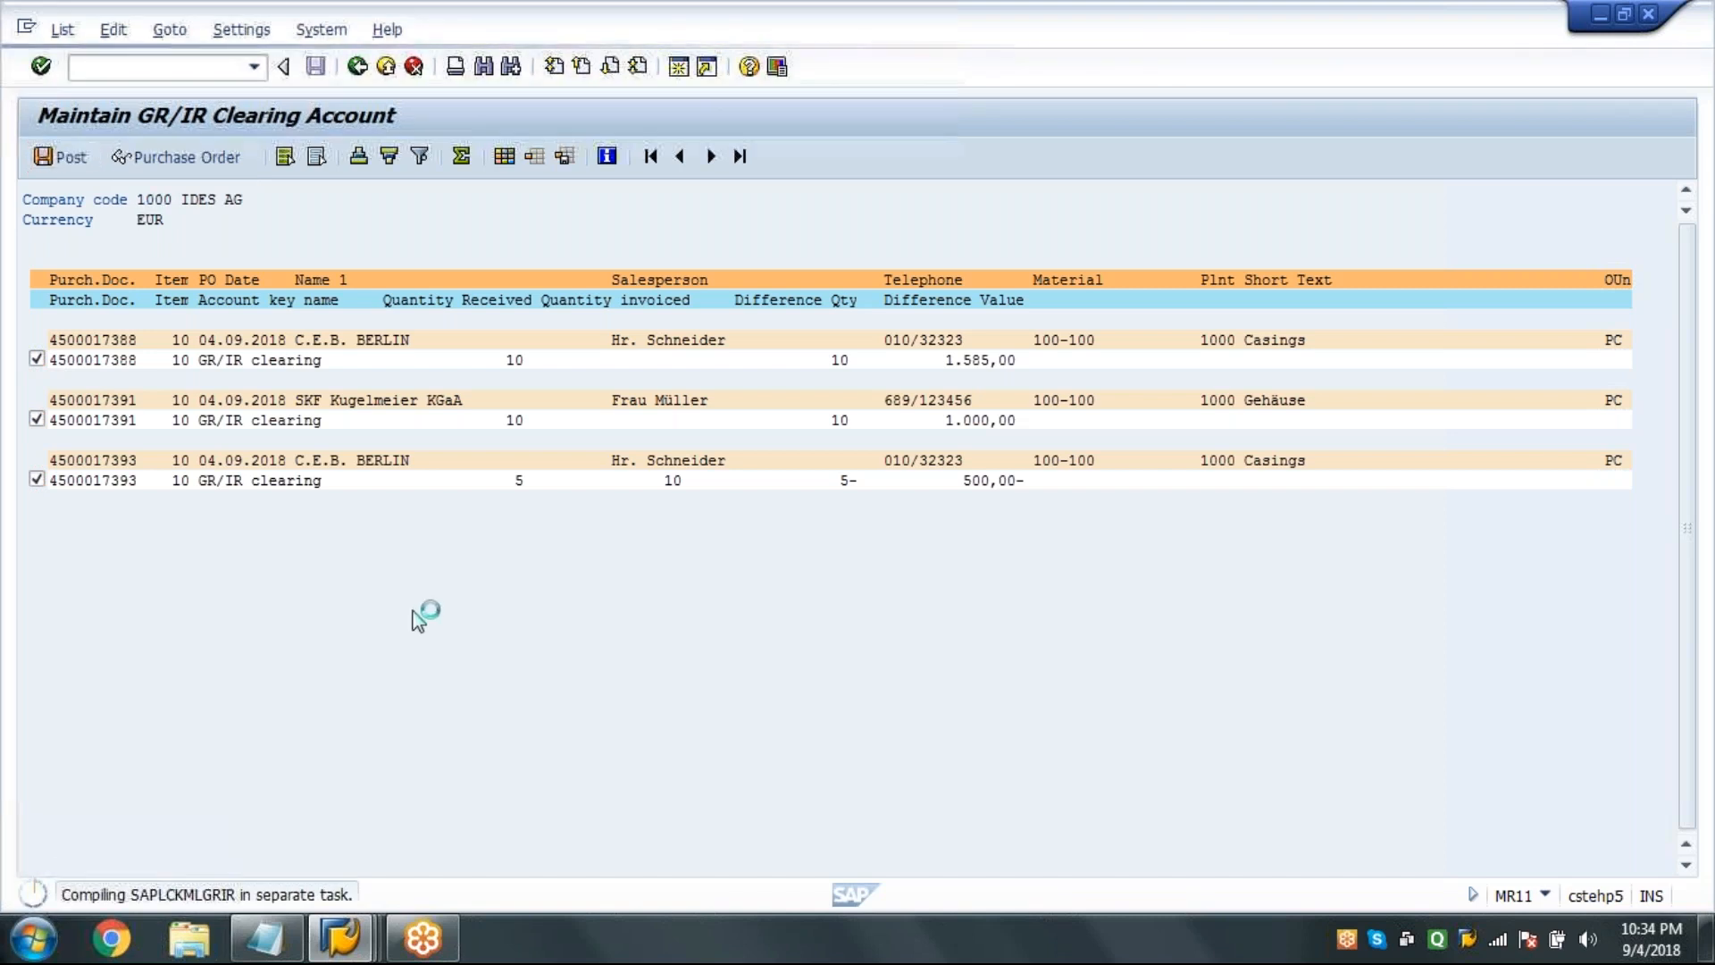
Switch to Notepad and add the line "Invoice for Multiple Purchase Orders - MIRO" at the end of the transaction list.
left_click(264, 938)
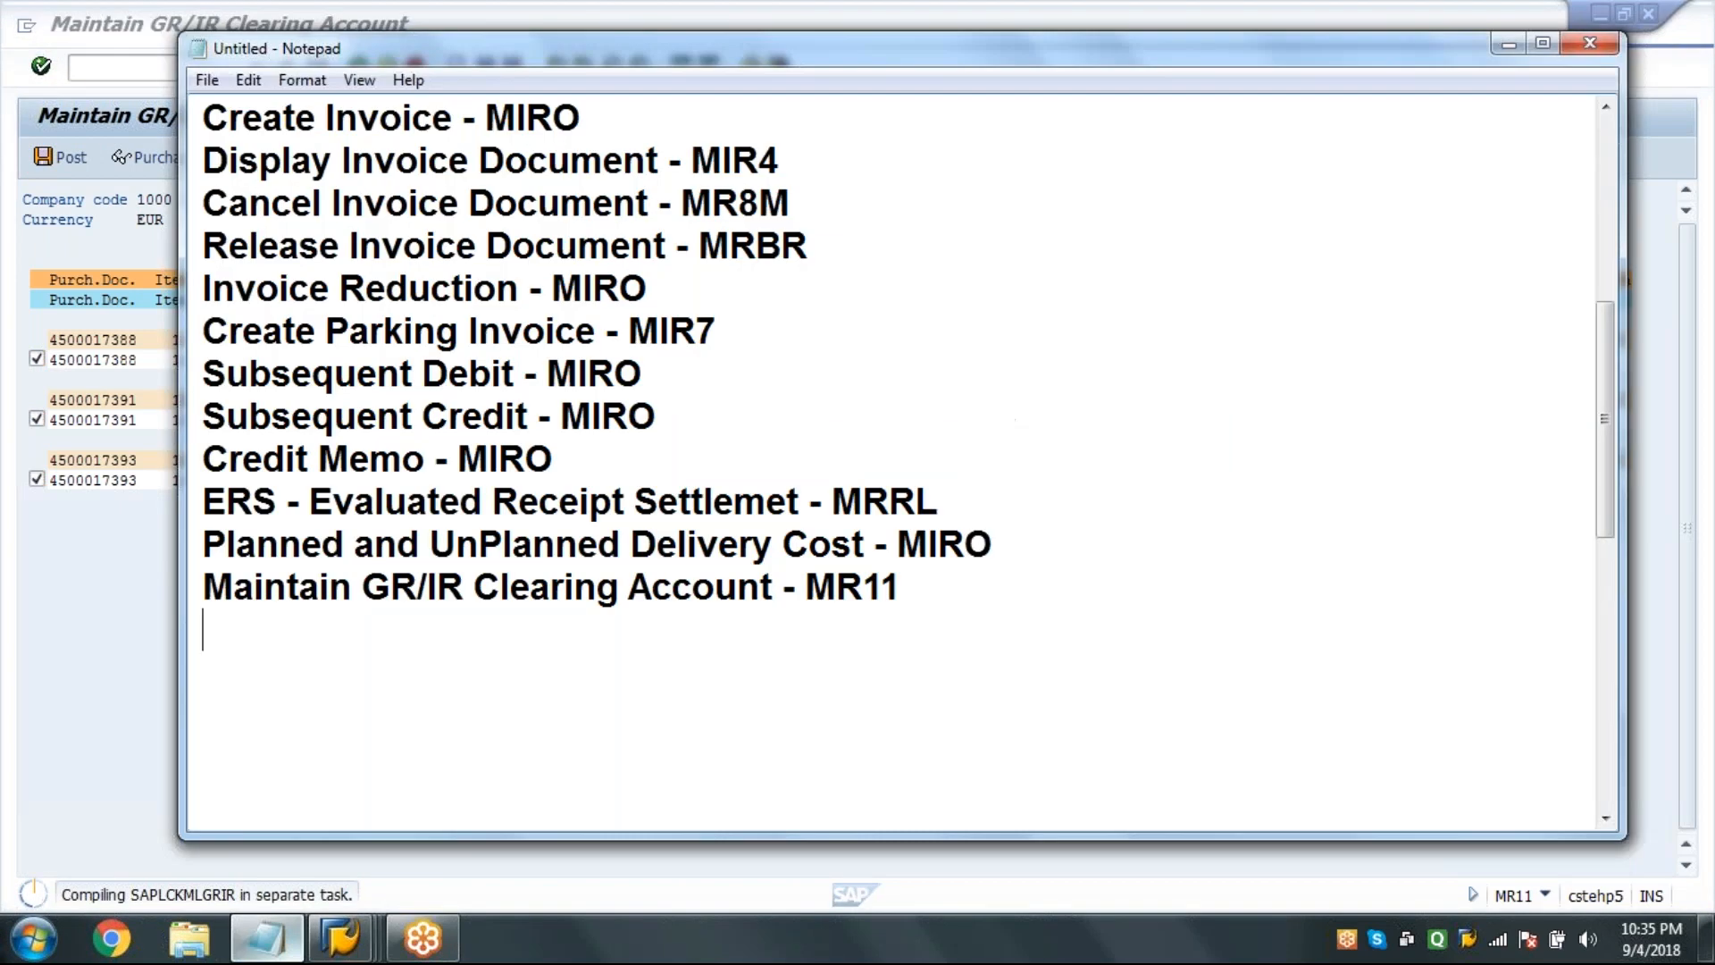
type("Invo")
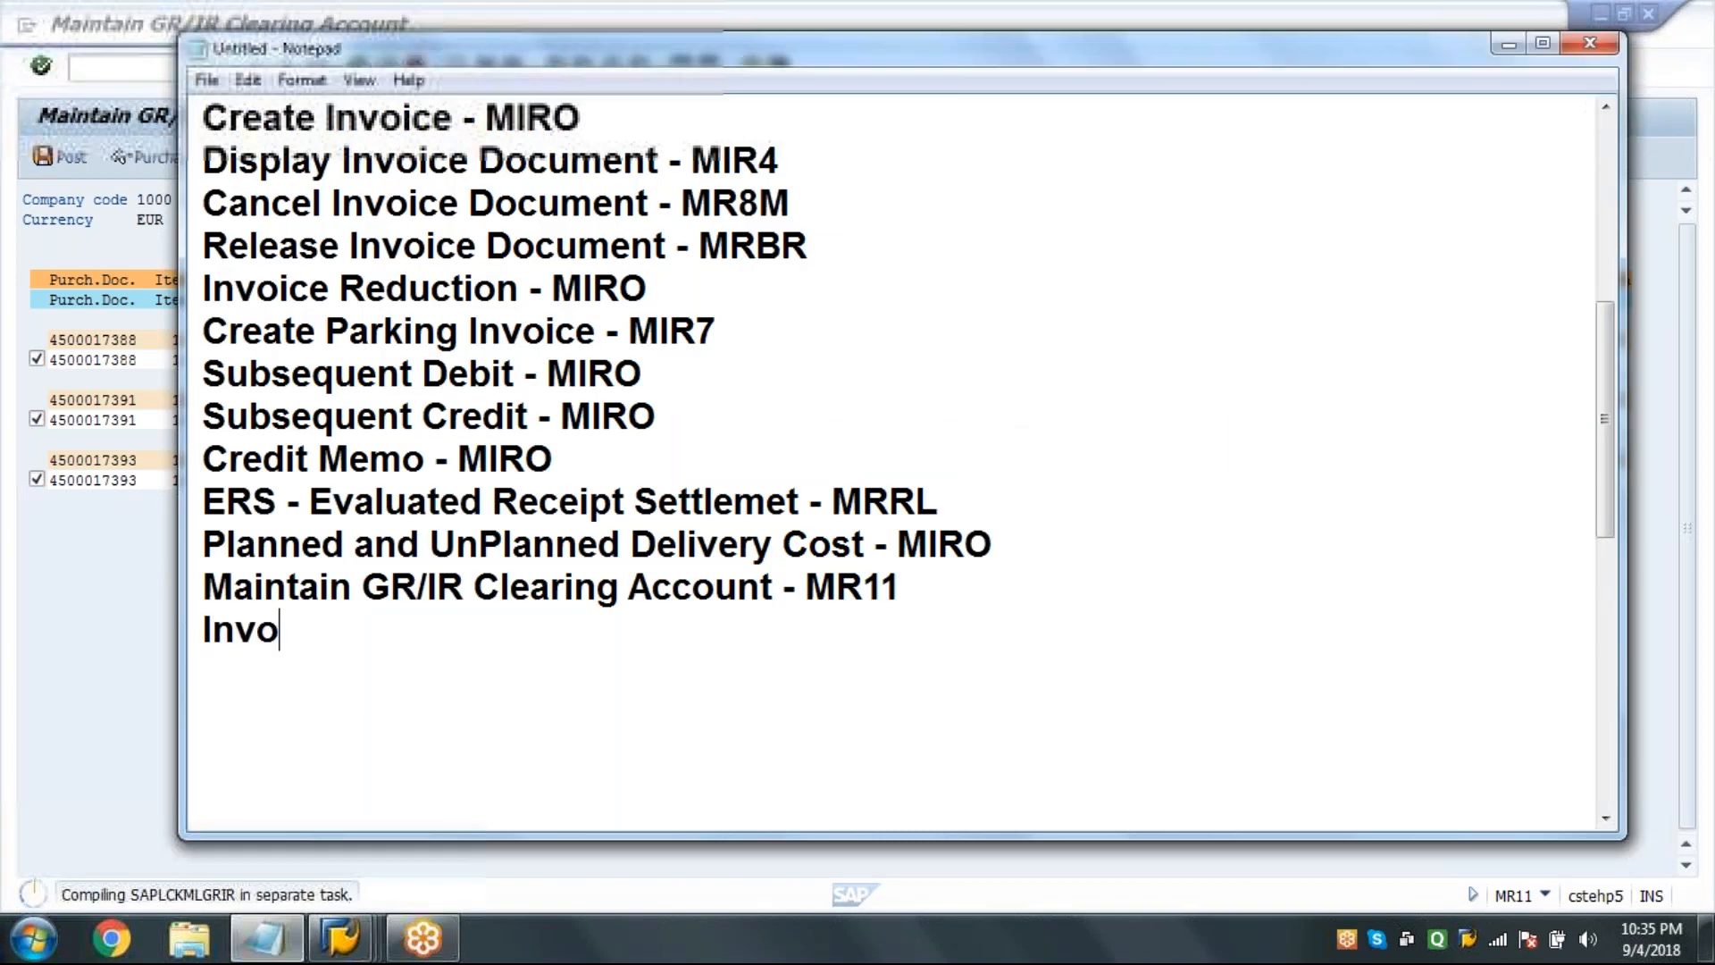
type("ice for ")
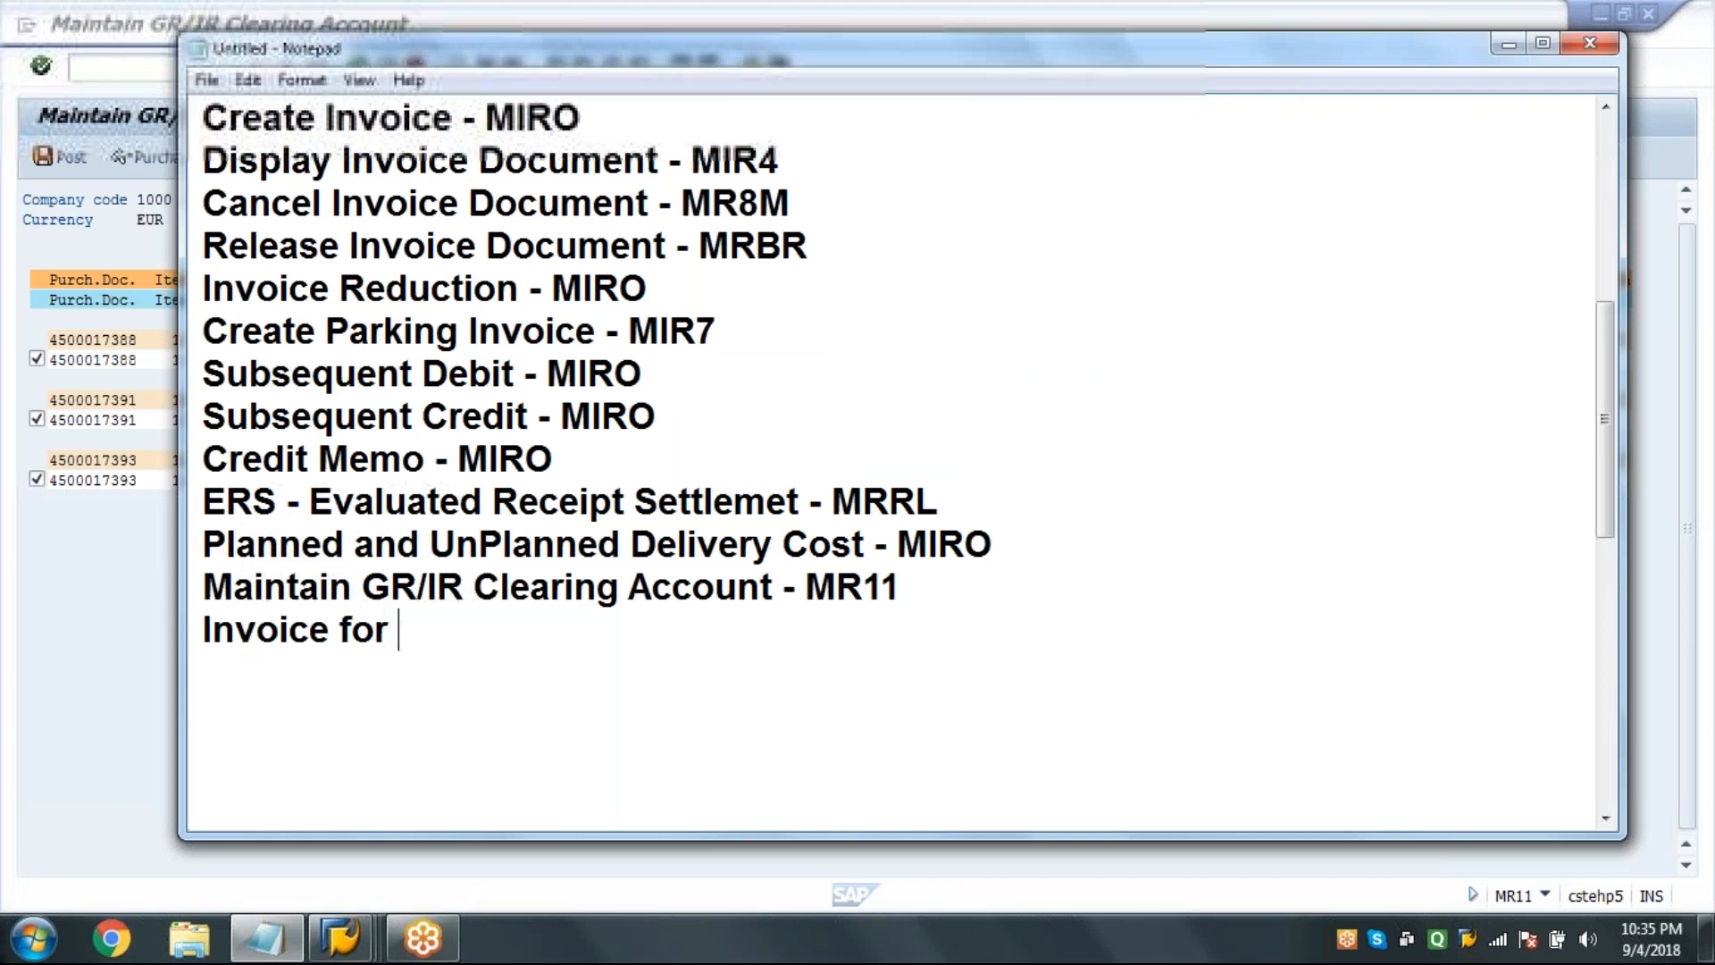
type("Multiple ")
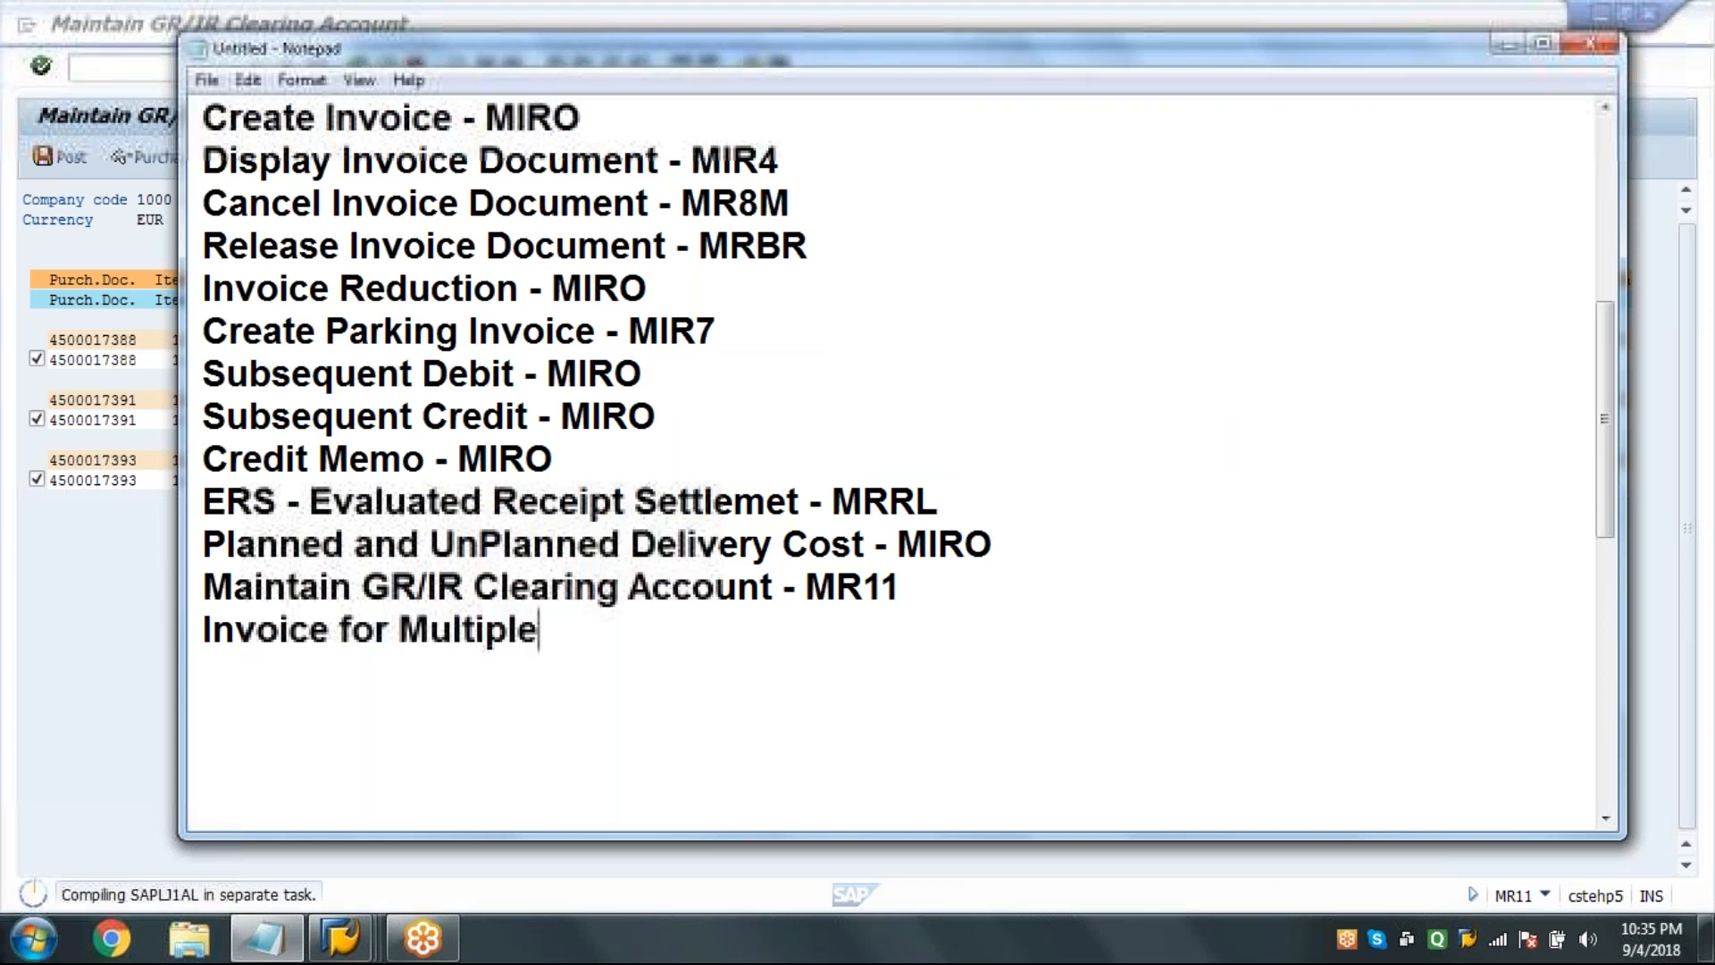
type("Purch")
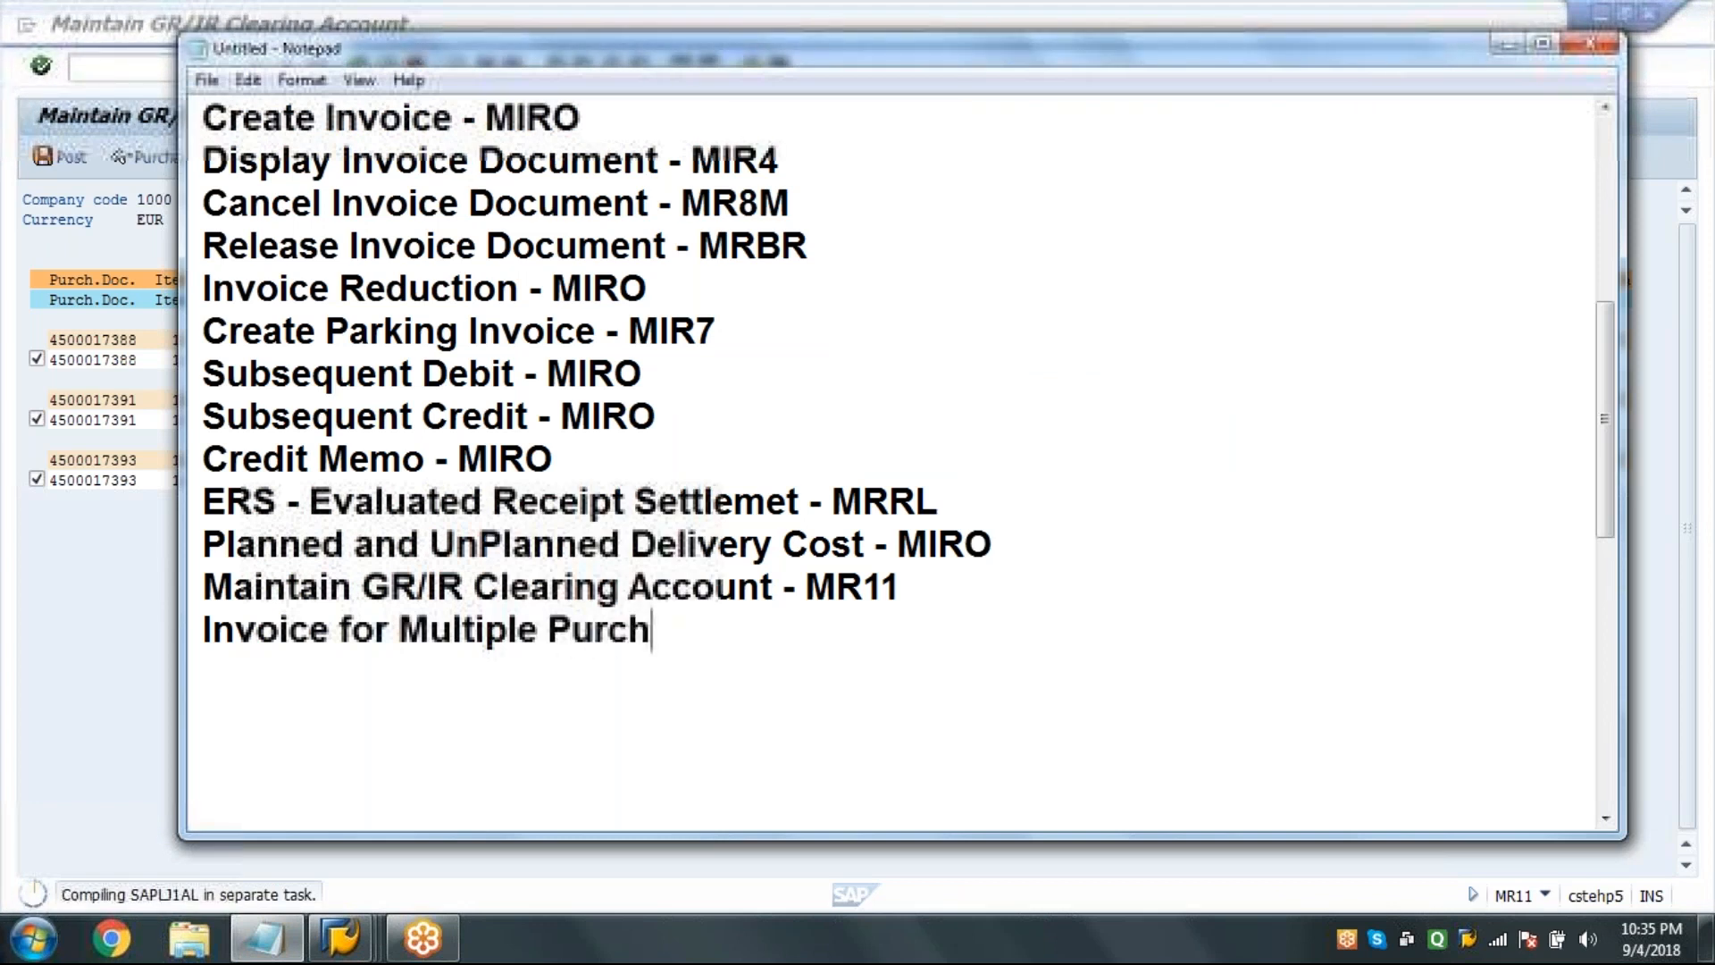
type("ase Ord")
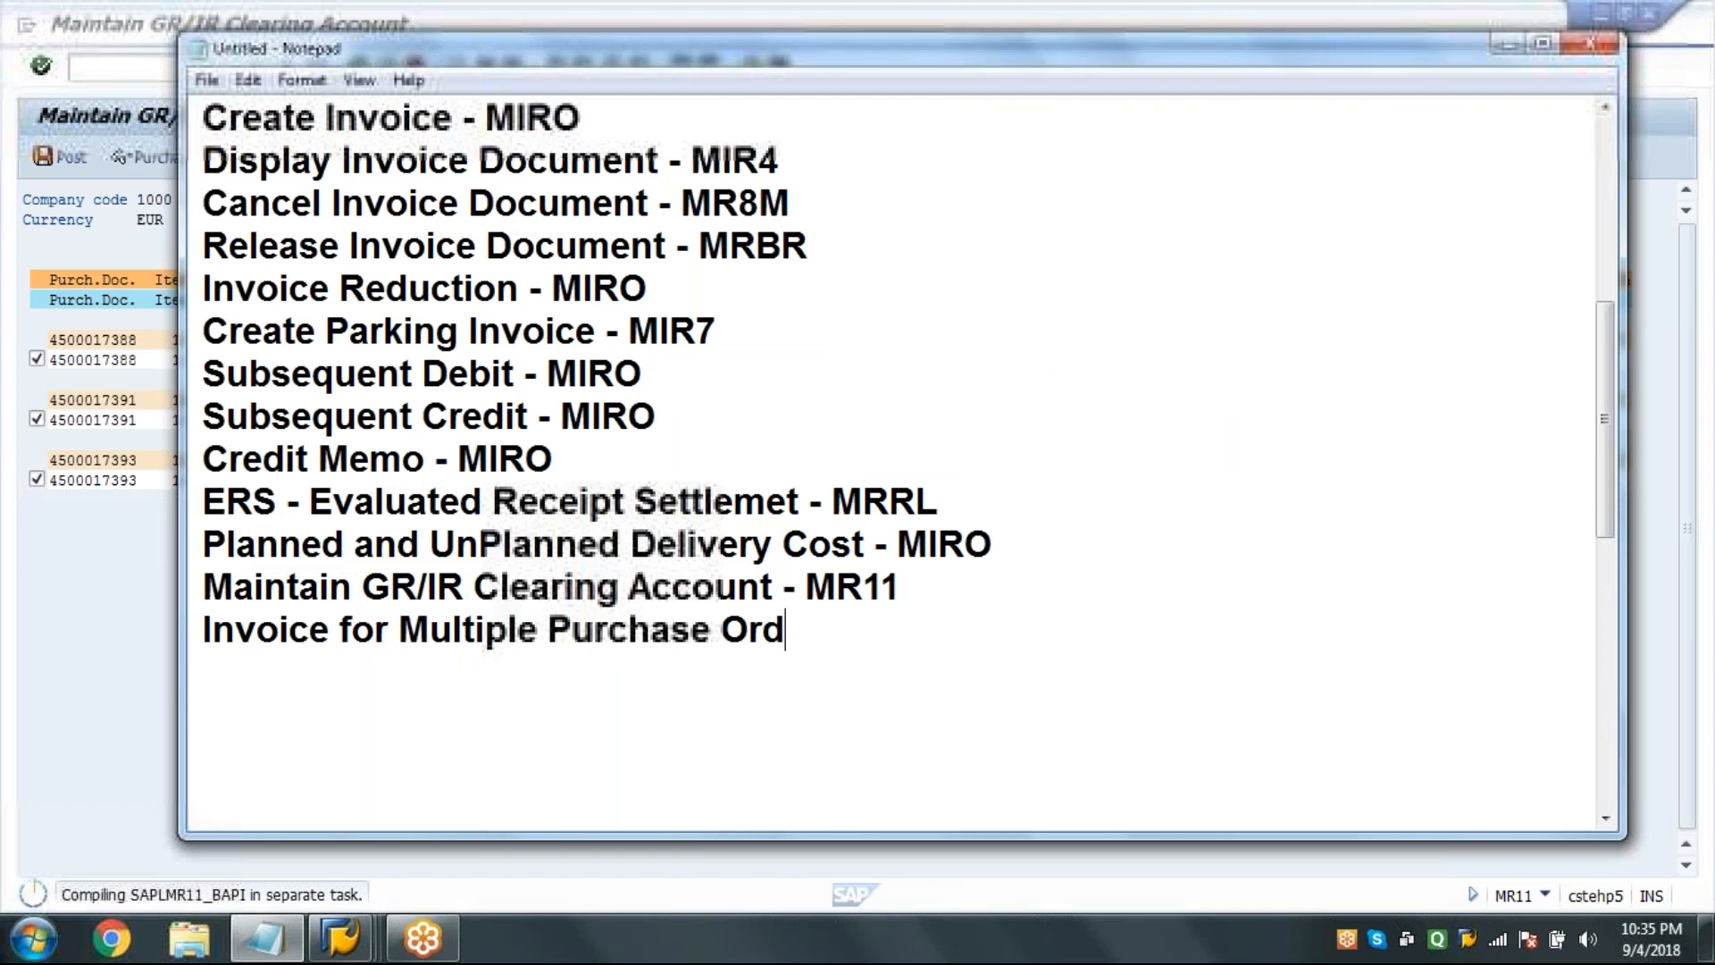
type("ers - MI")
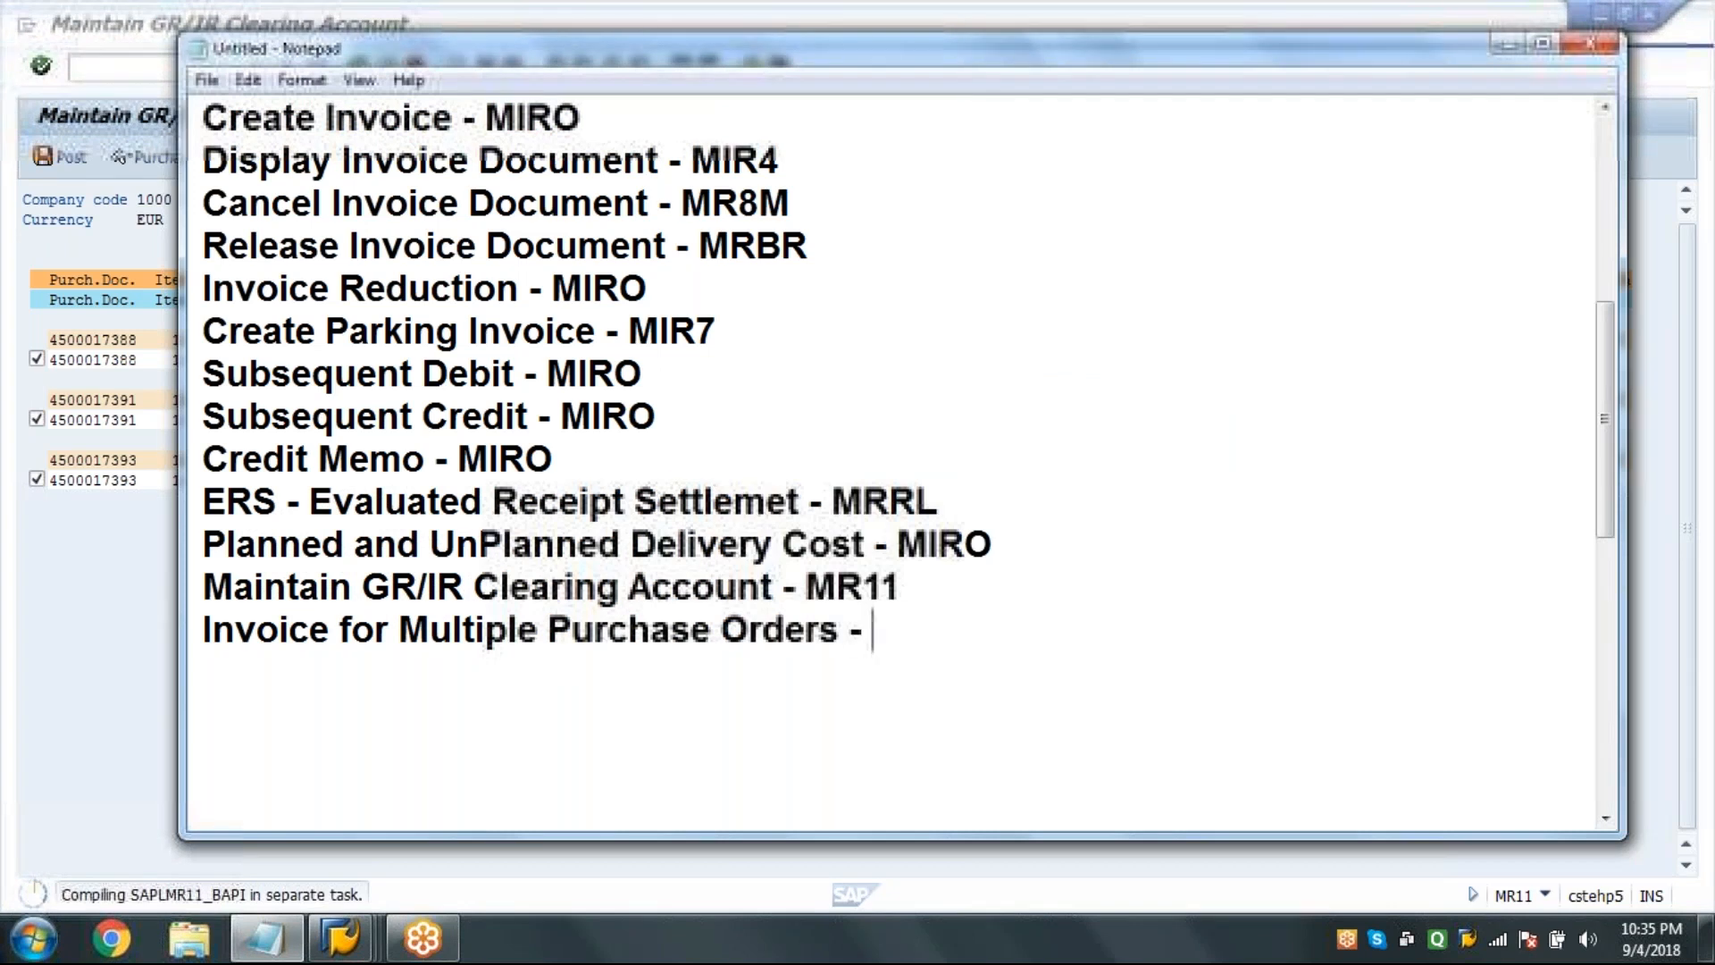
type("RO")
key("Return")
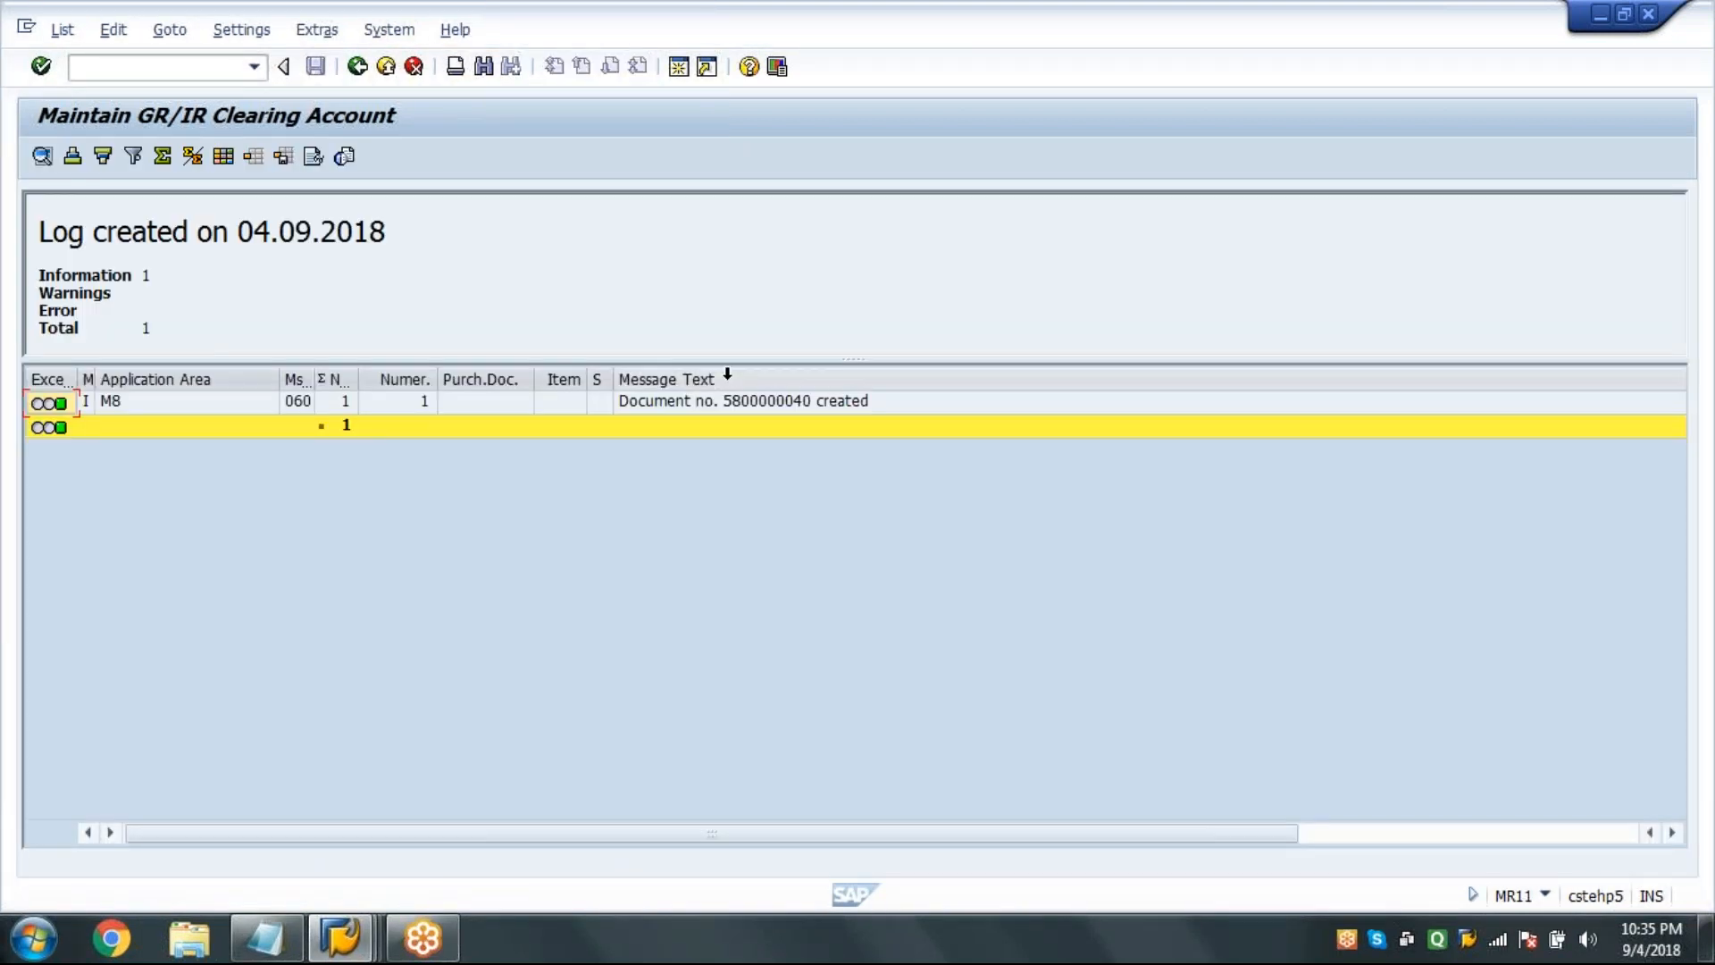
Switch back to SAP, start transaction MIRO and set the invoice date to 04.09.2018.
left_click(727, 401)
left_click(191, 67)
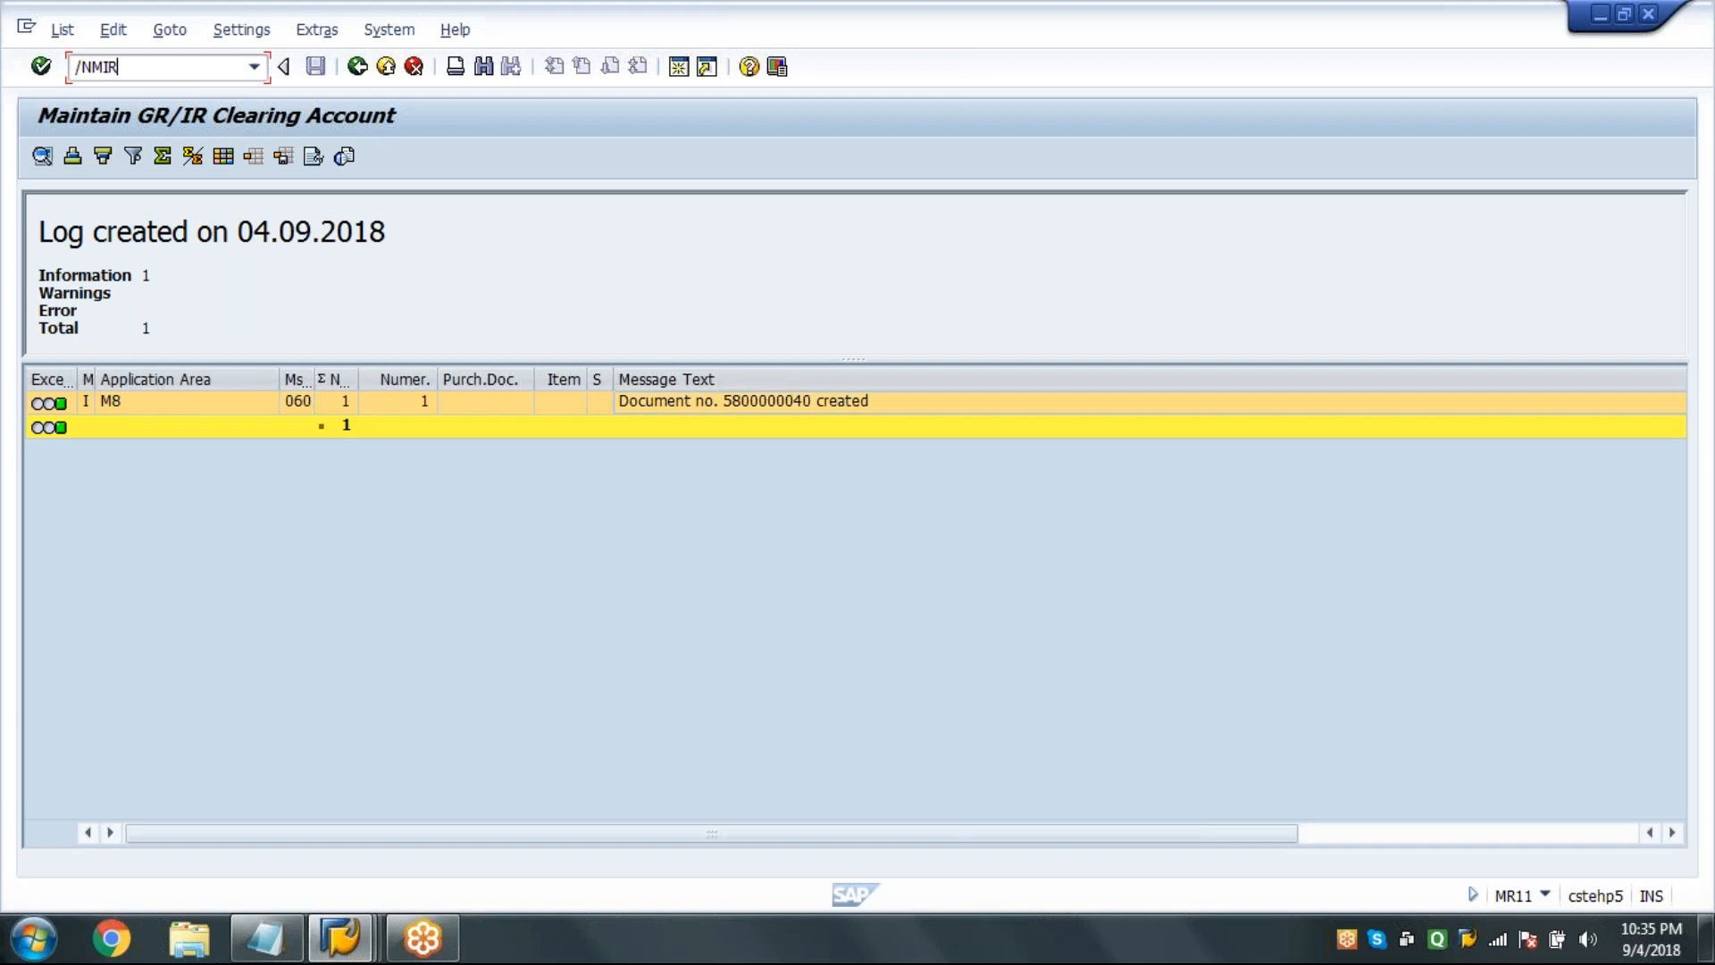
key("Return")
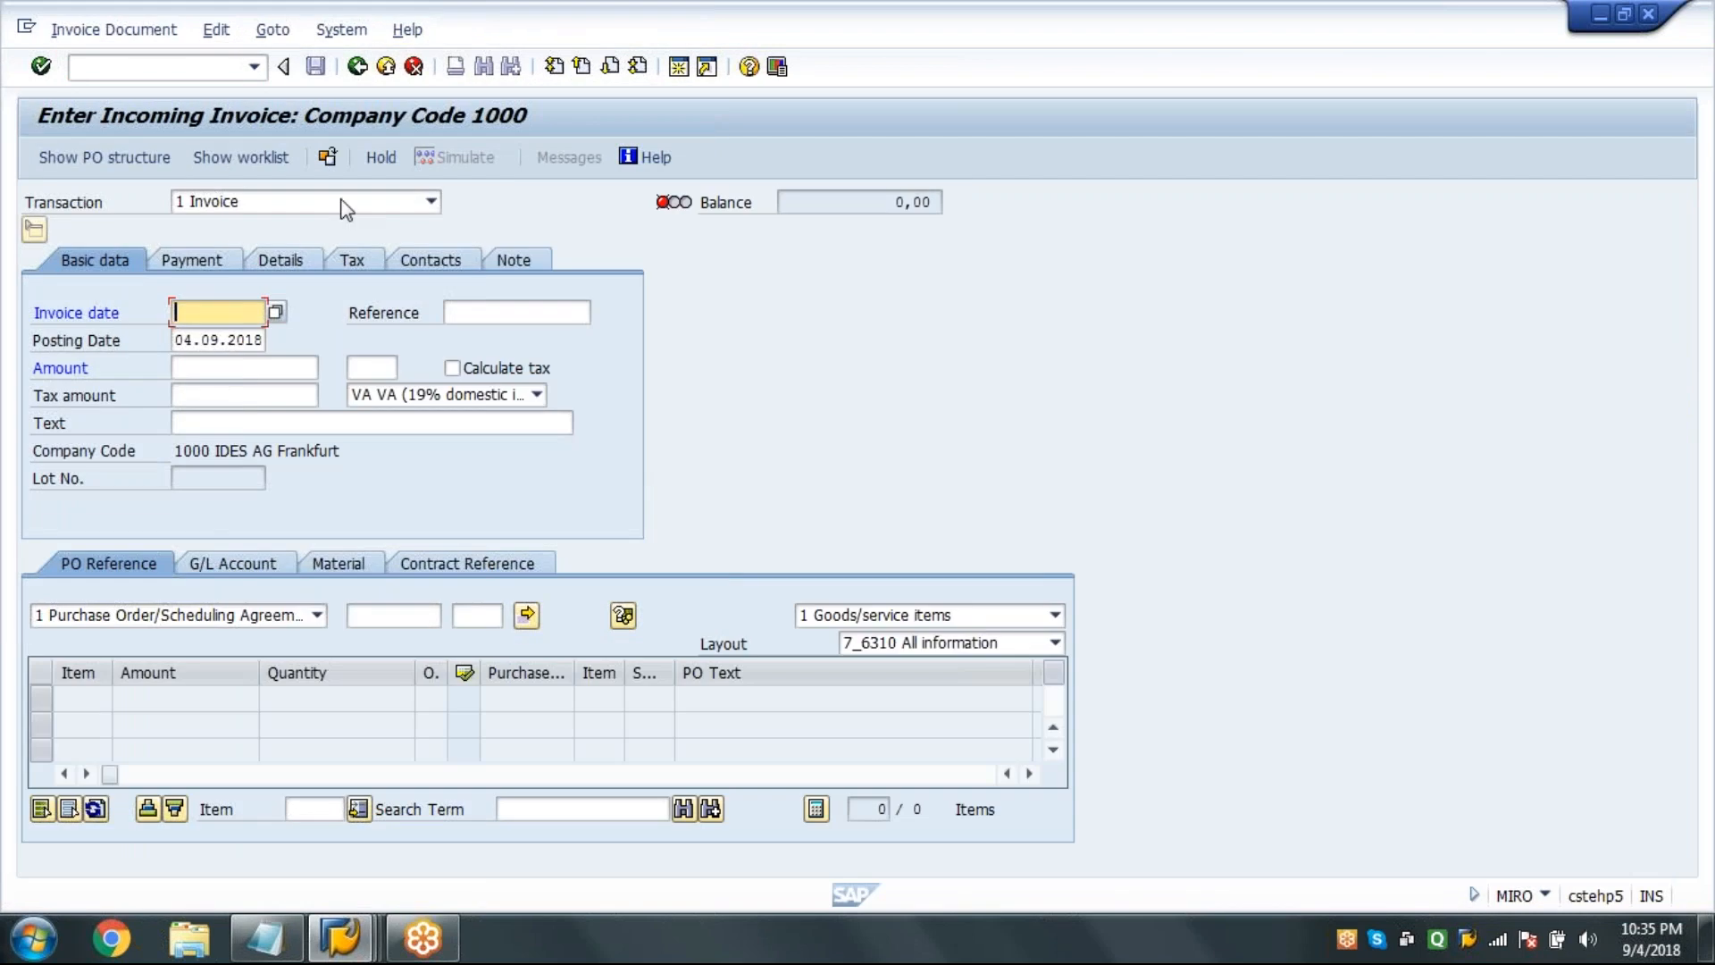
left_click(218, 313)
left_click(220, 335)
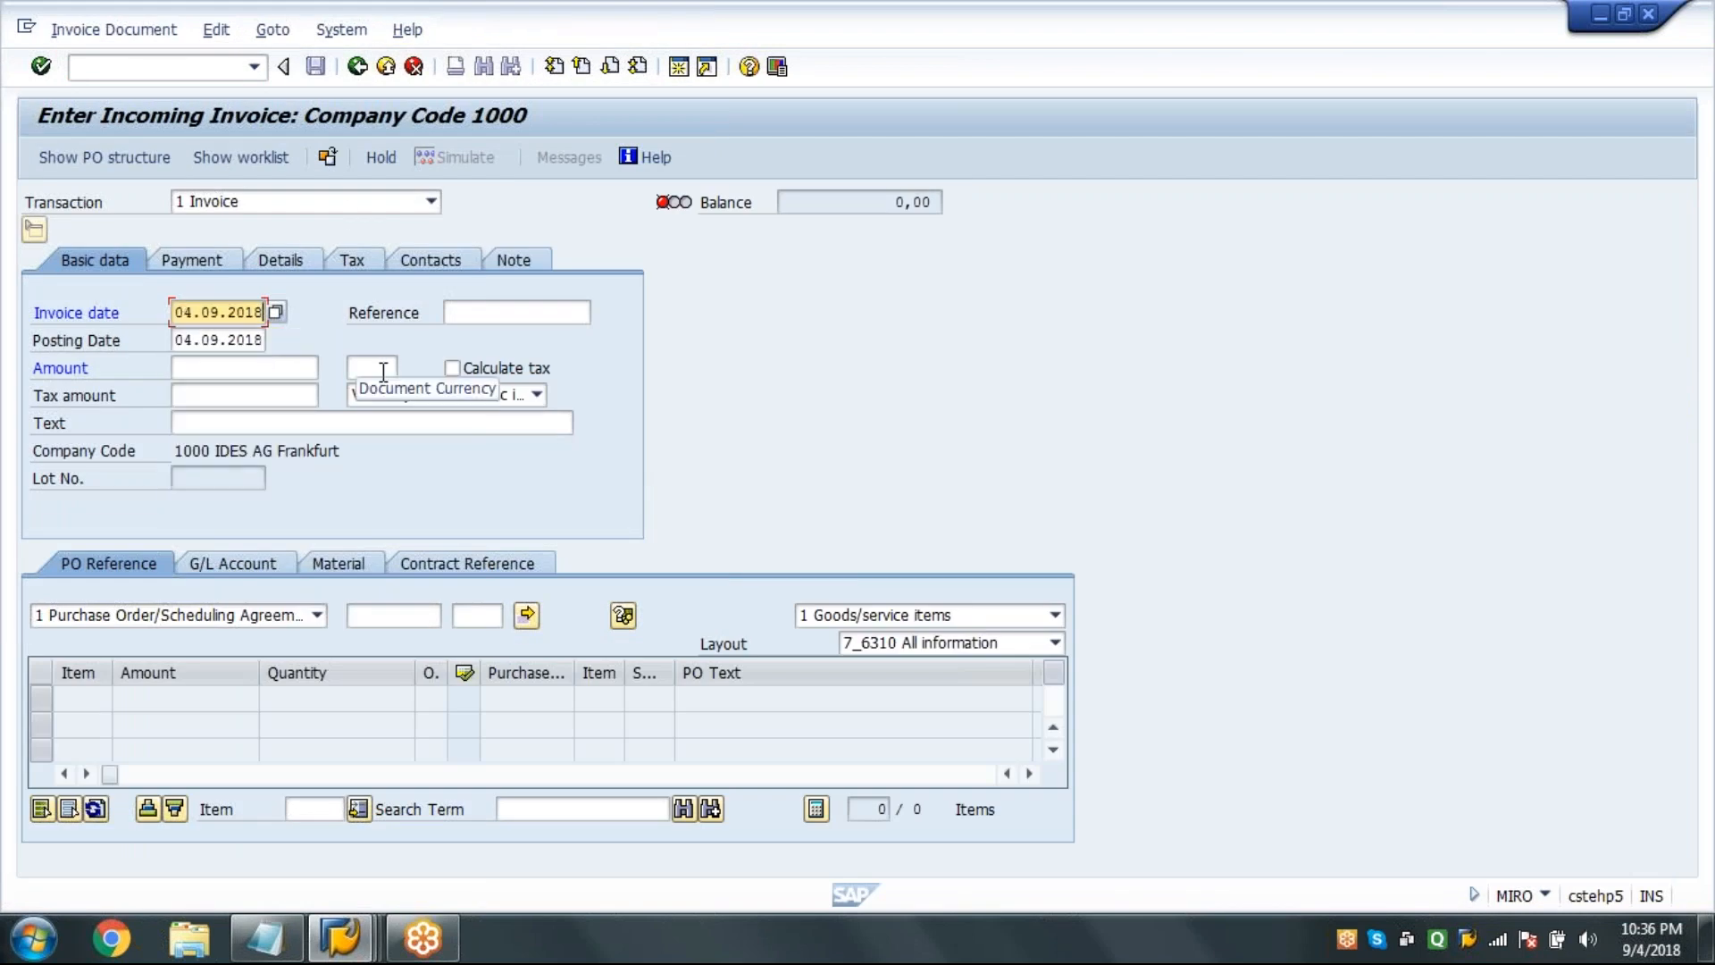
Set the invoice currency to EUR and the tax code to 0I (Input tax 0%).
left_click(386, 369)
type("EUR")
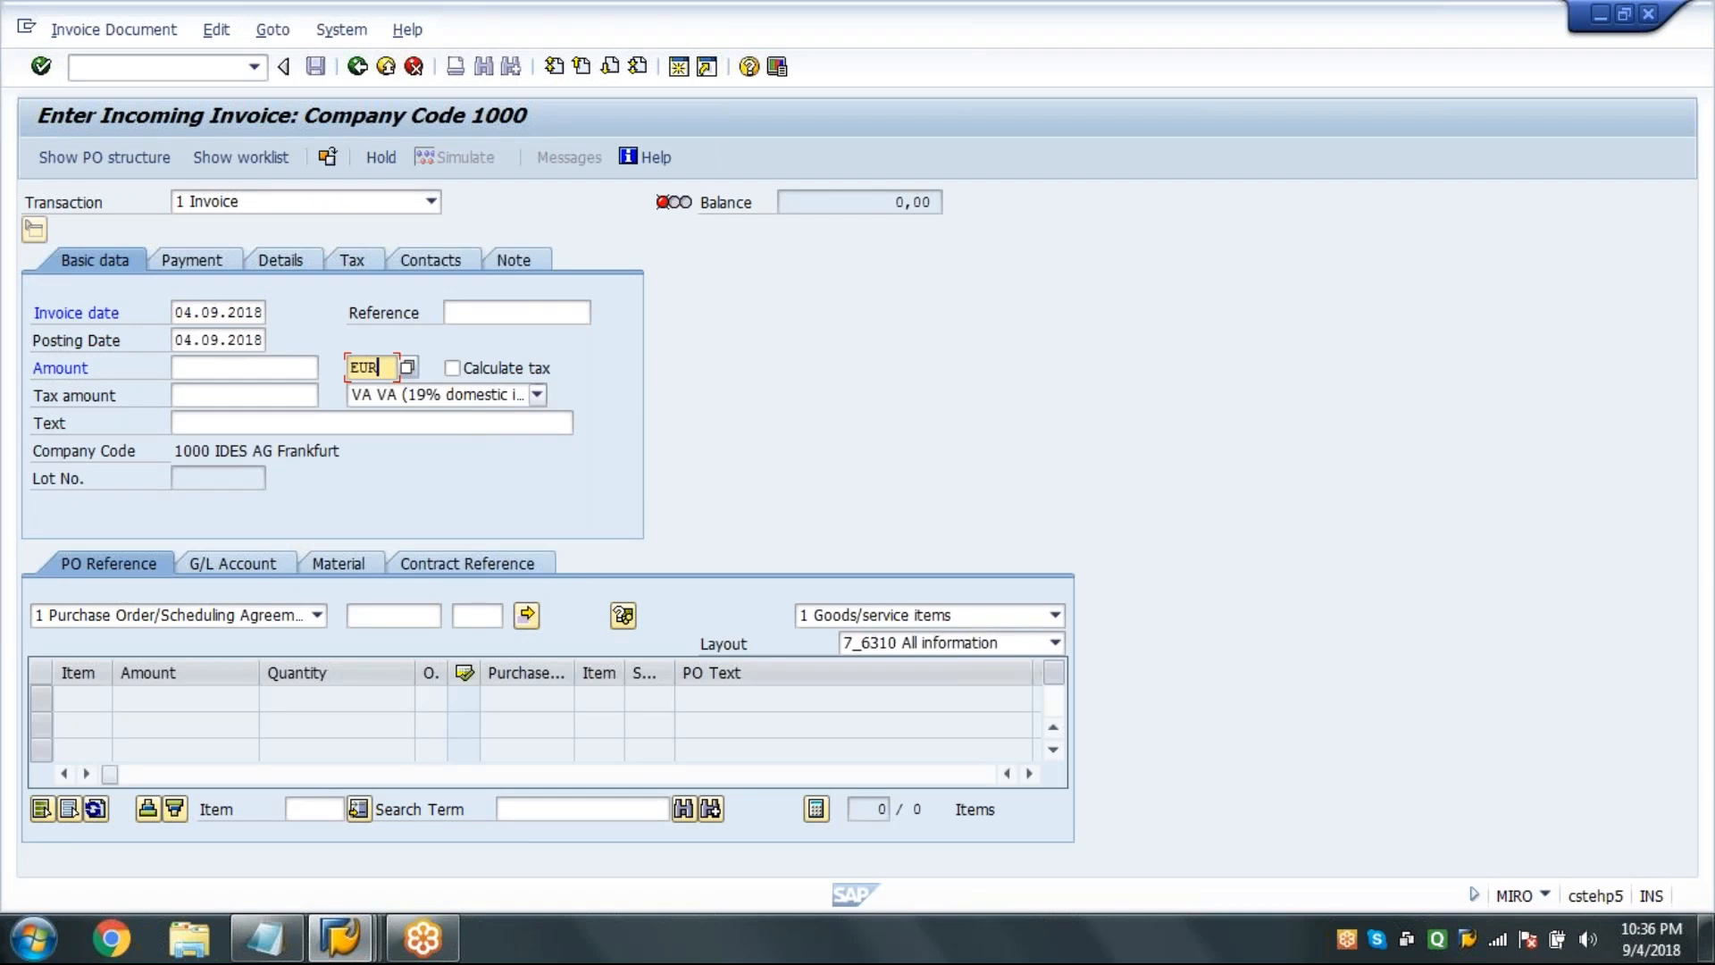
left_click(437, 394)
left_click(422, 419)
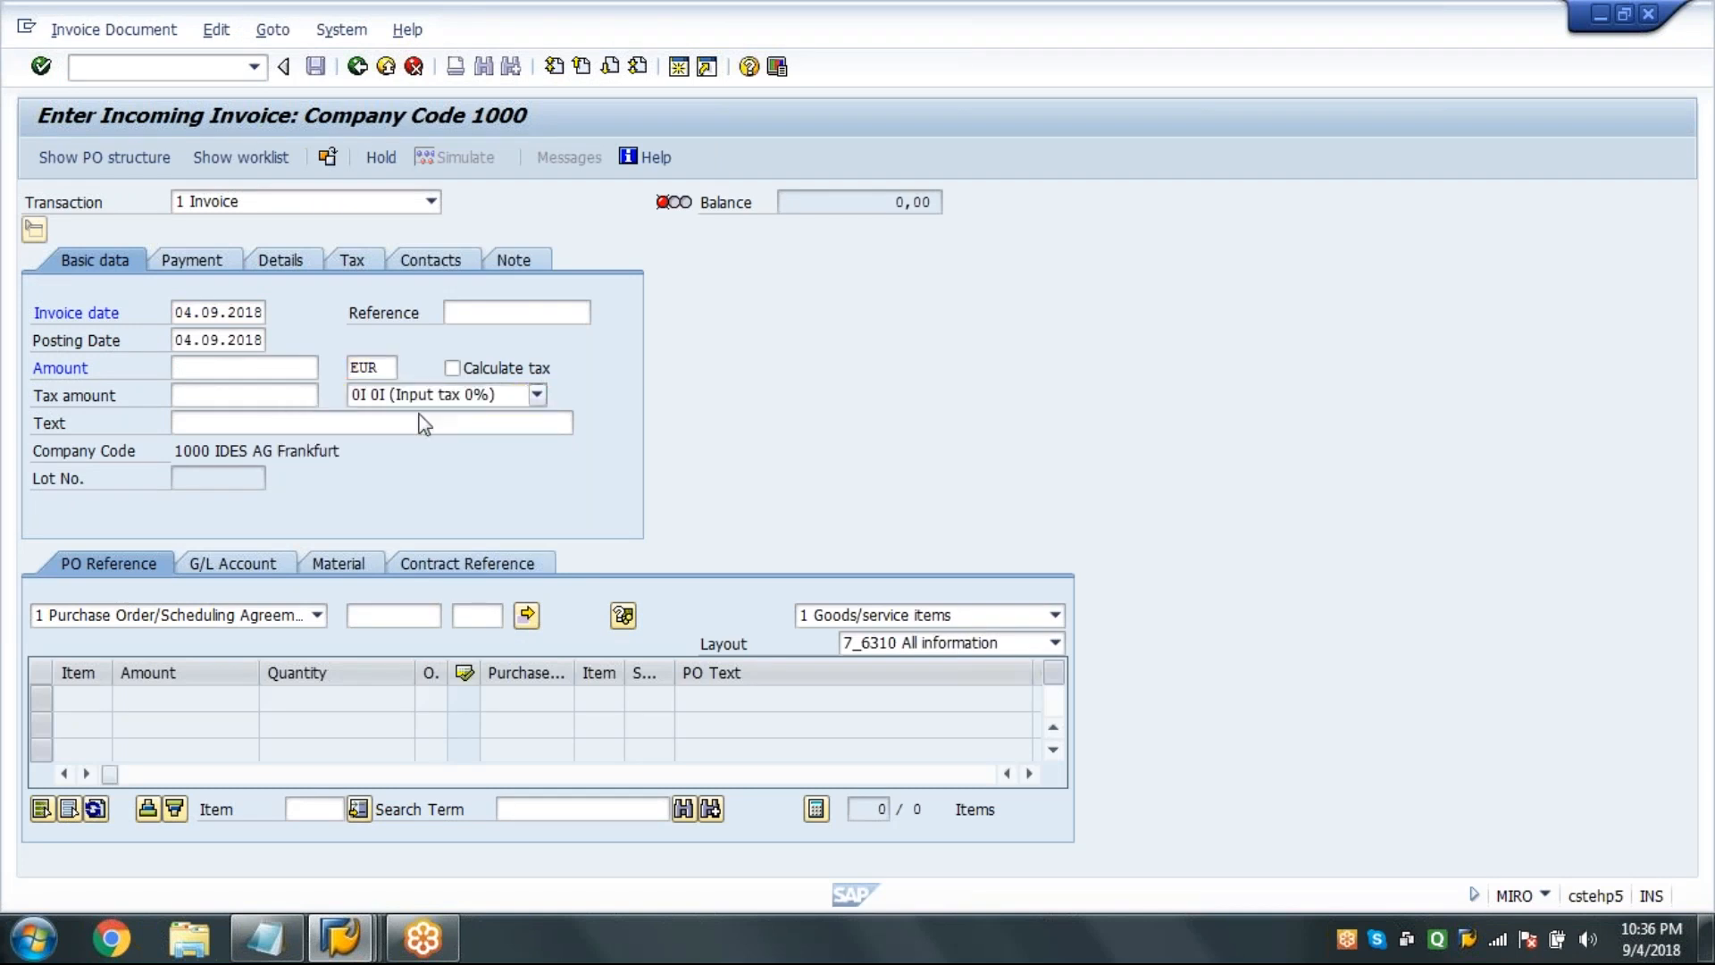
Change the invoice reference type to Vendor and enter vendor 1000 as the reference.
left_click(317, 615)
left_click(286, 719)
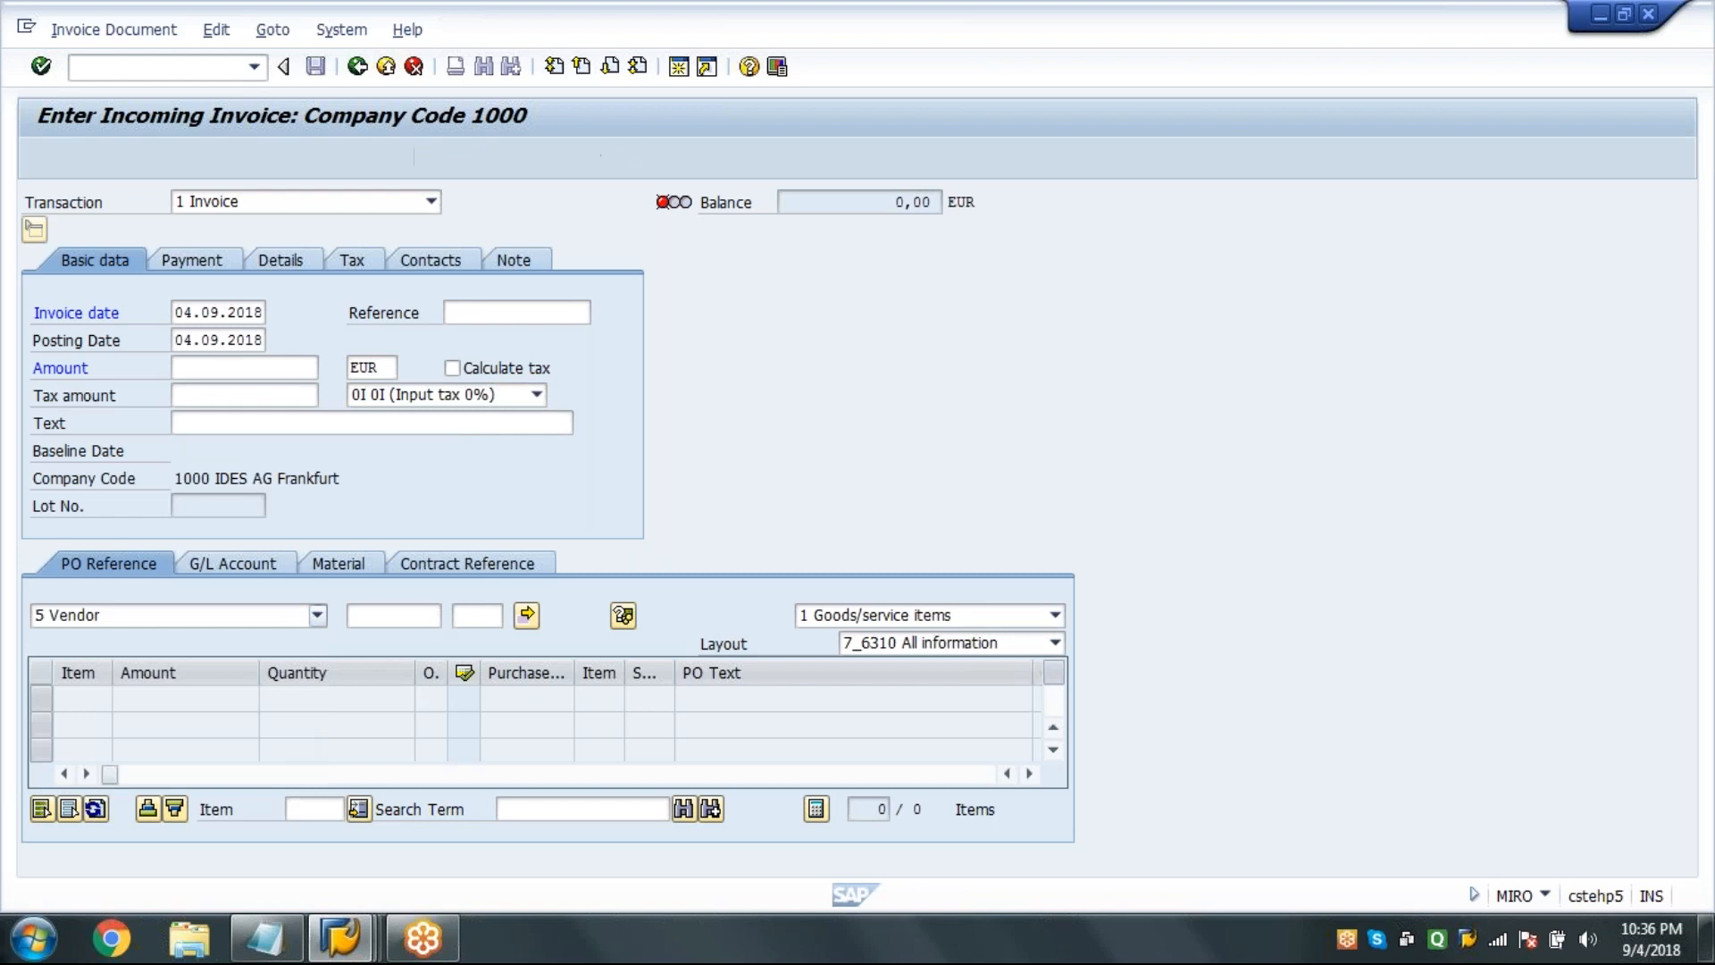
type("1000")
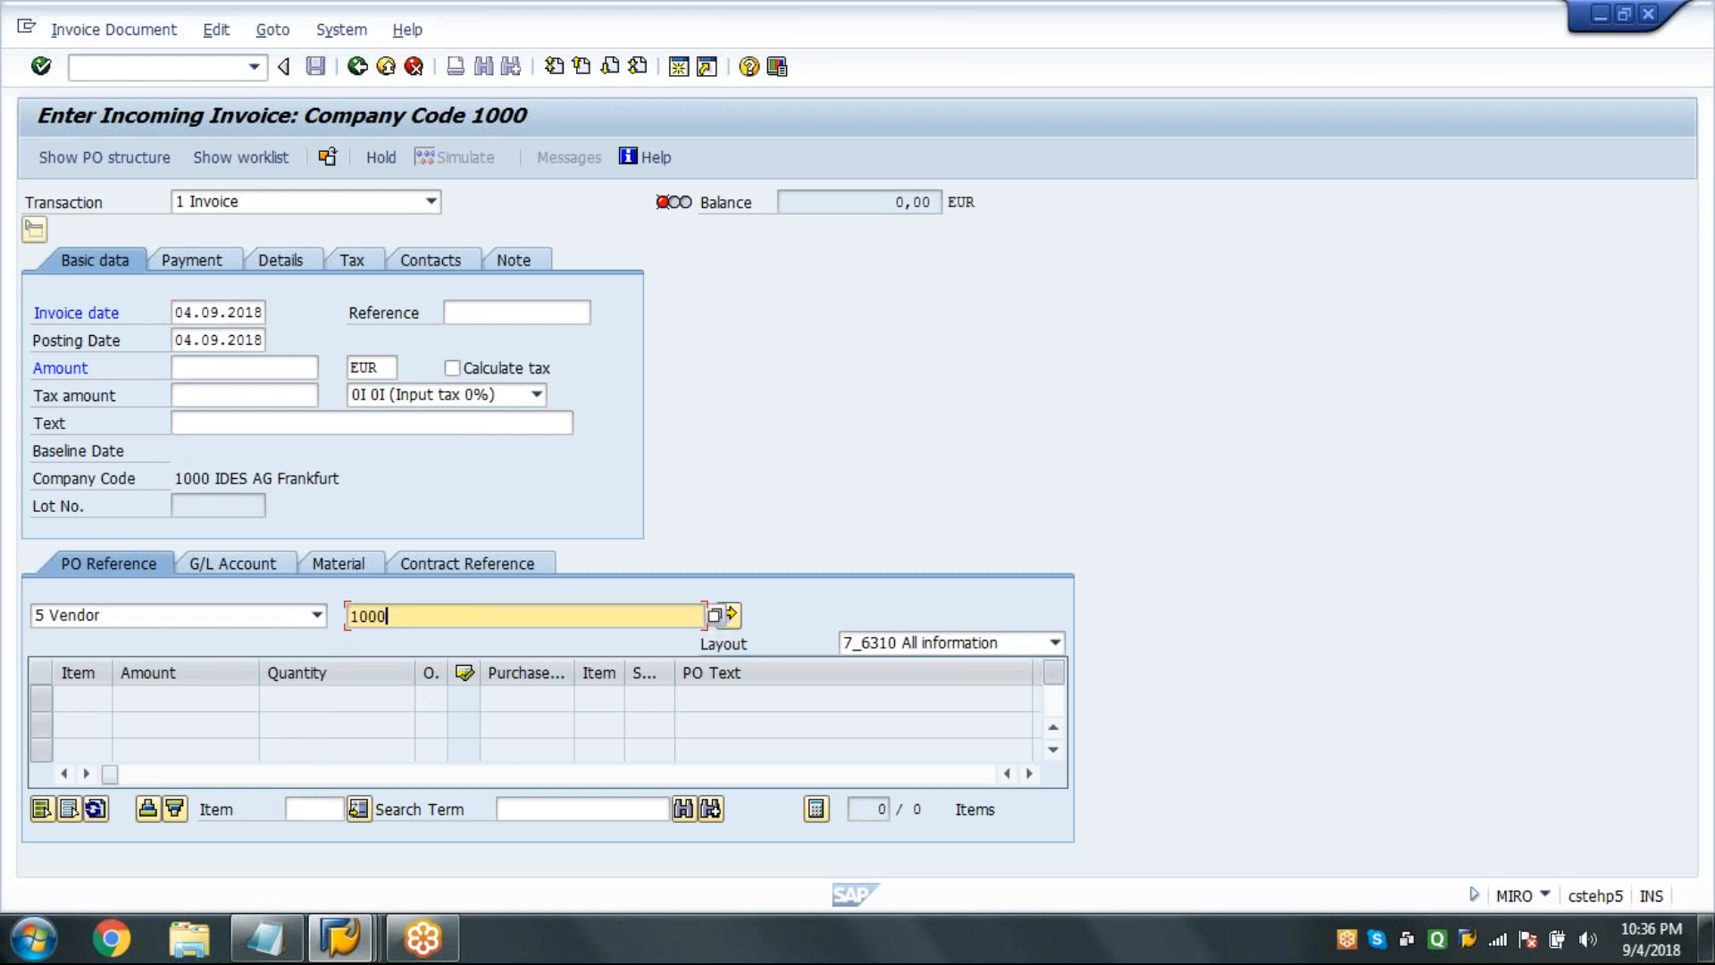
key("Return")
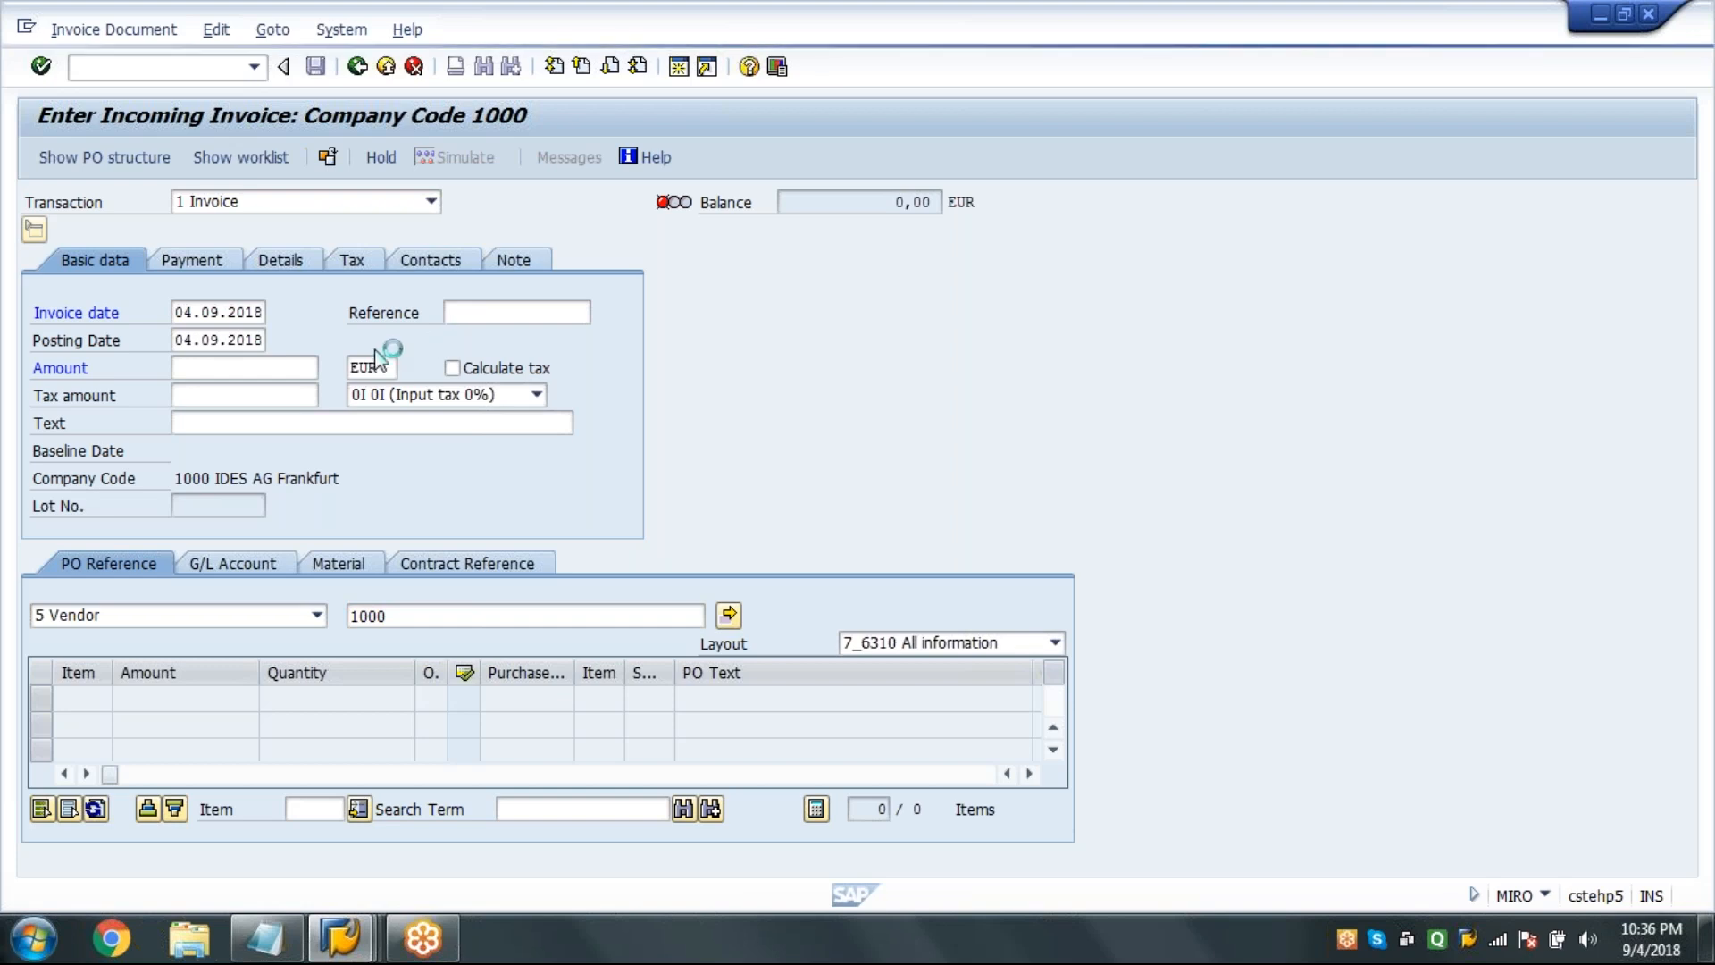
Restrict the vendor reference to plant 1000, check the assignment and adopt the items into the invoice.
left_click(44, 356)
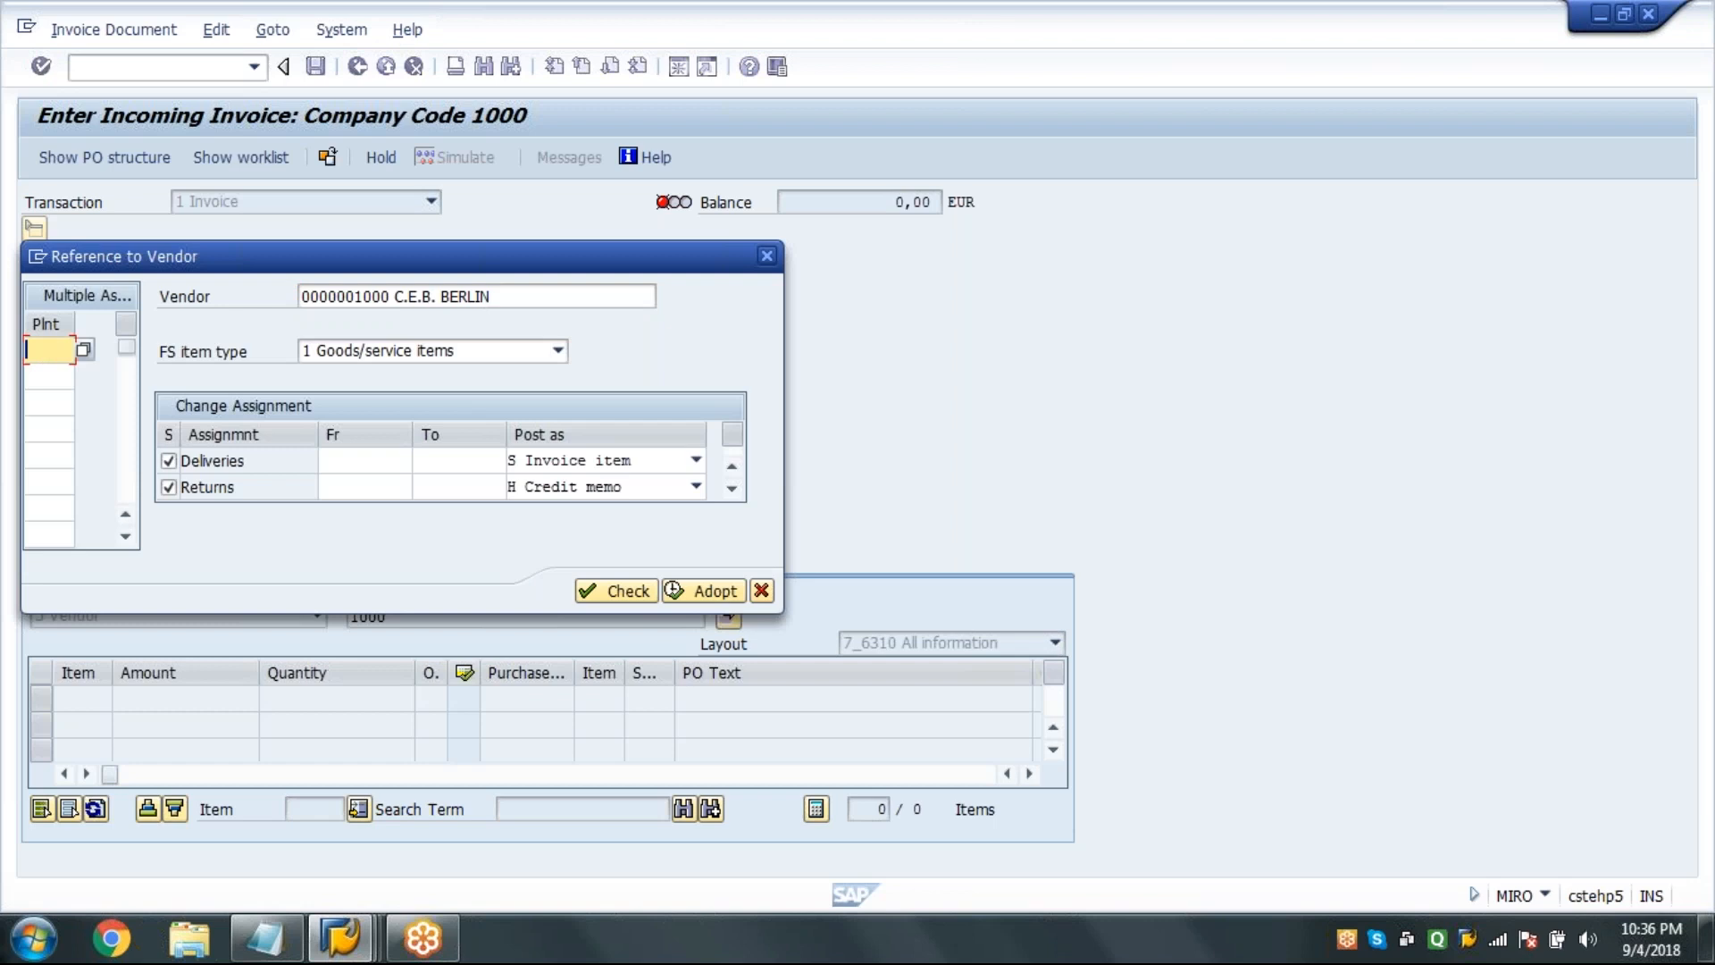
type("1000")
left_click(601, 589)
left_click(714, 594)
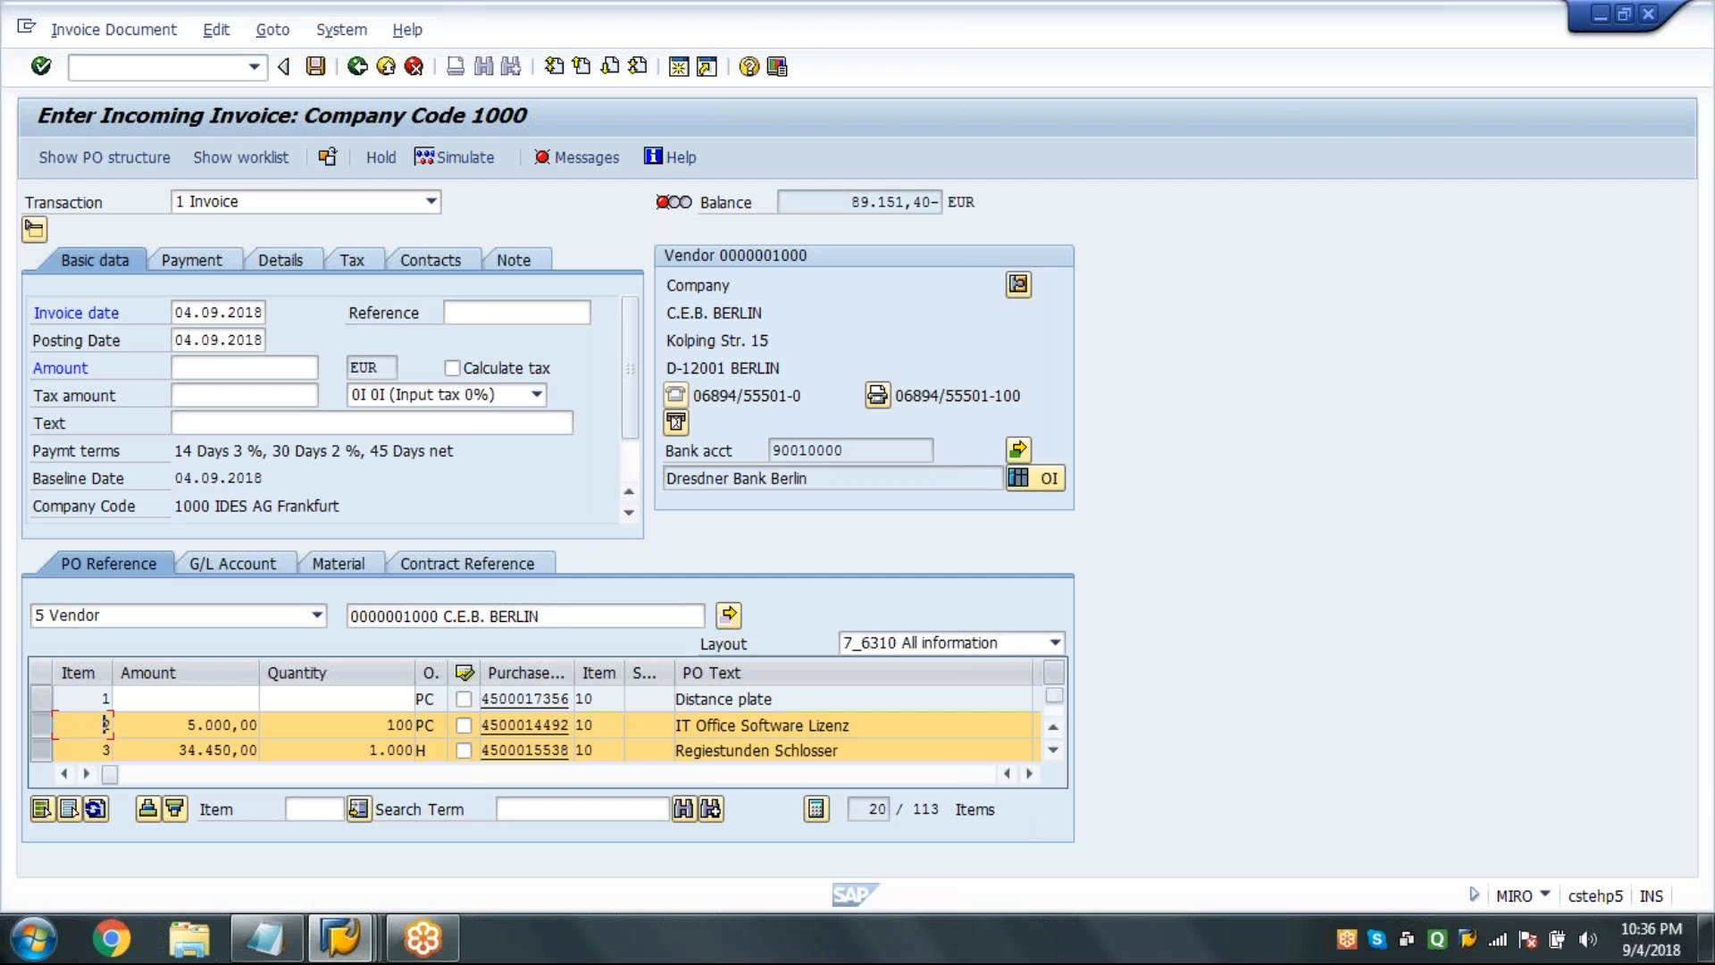
Collapse the invoice header and look through the vendor's proposed purchase order items, amounts and quantities.
left_click(636, 616)
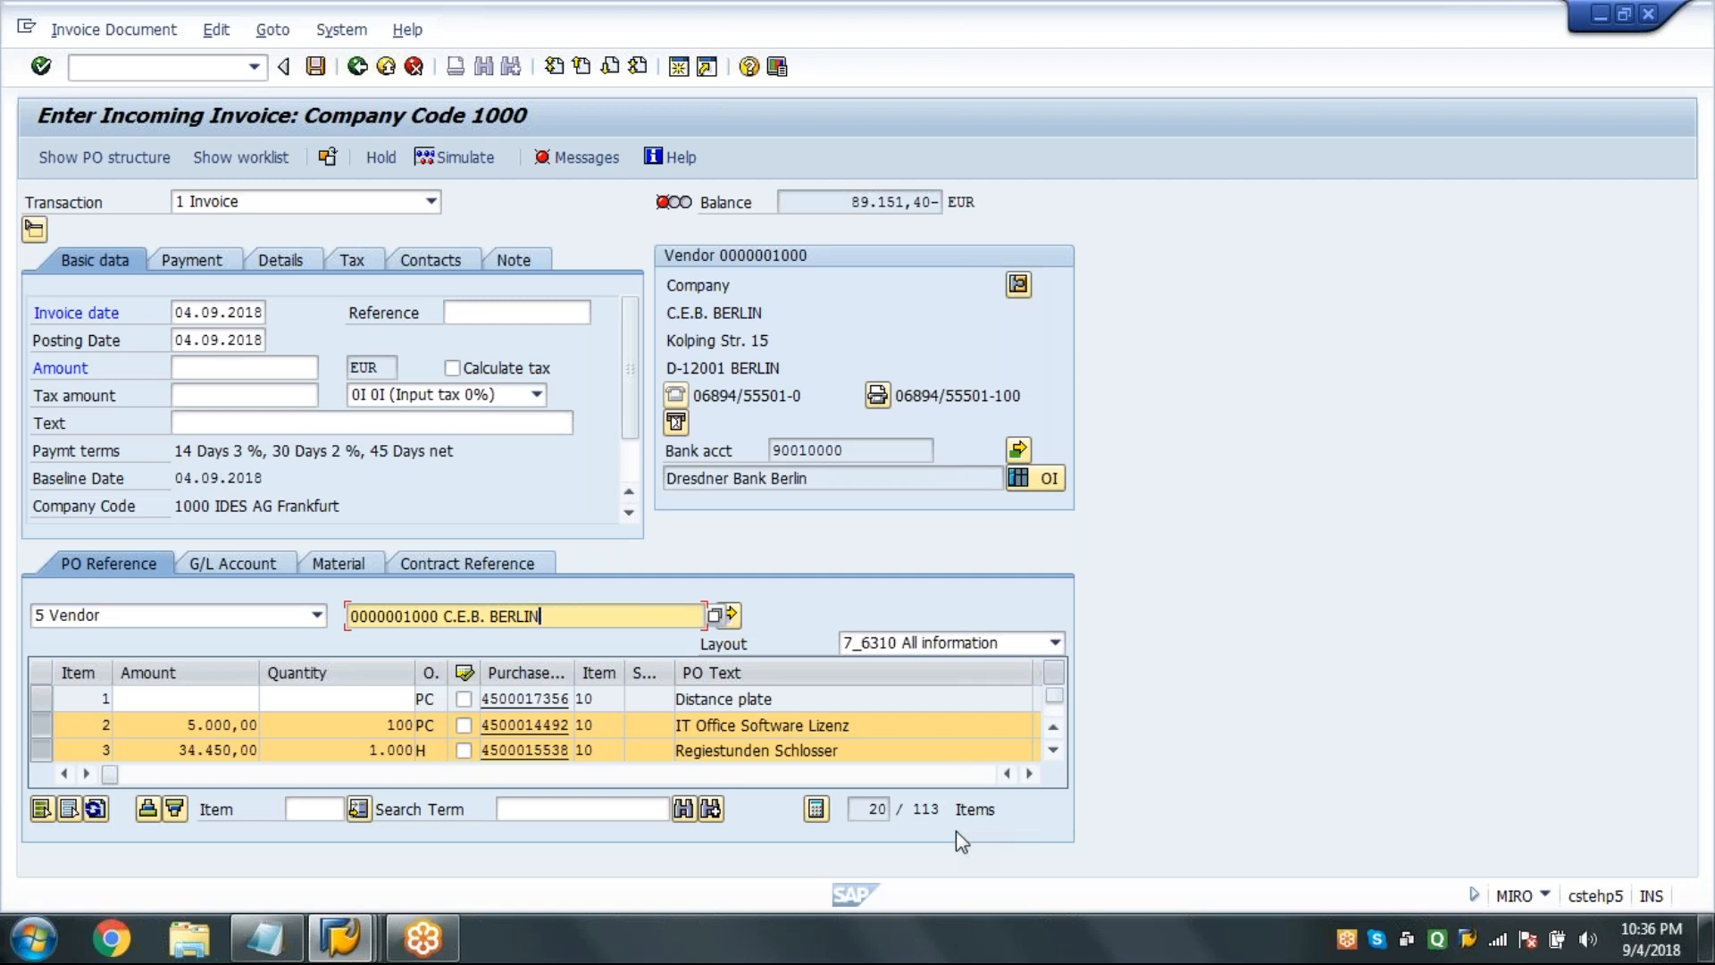
left_click(864, 809)
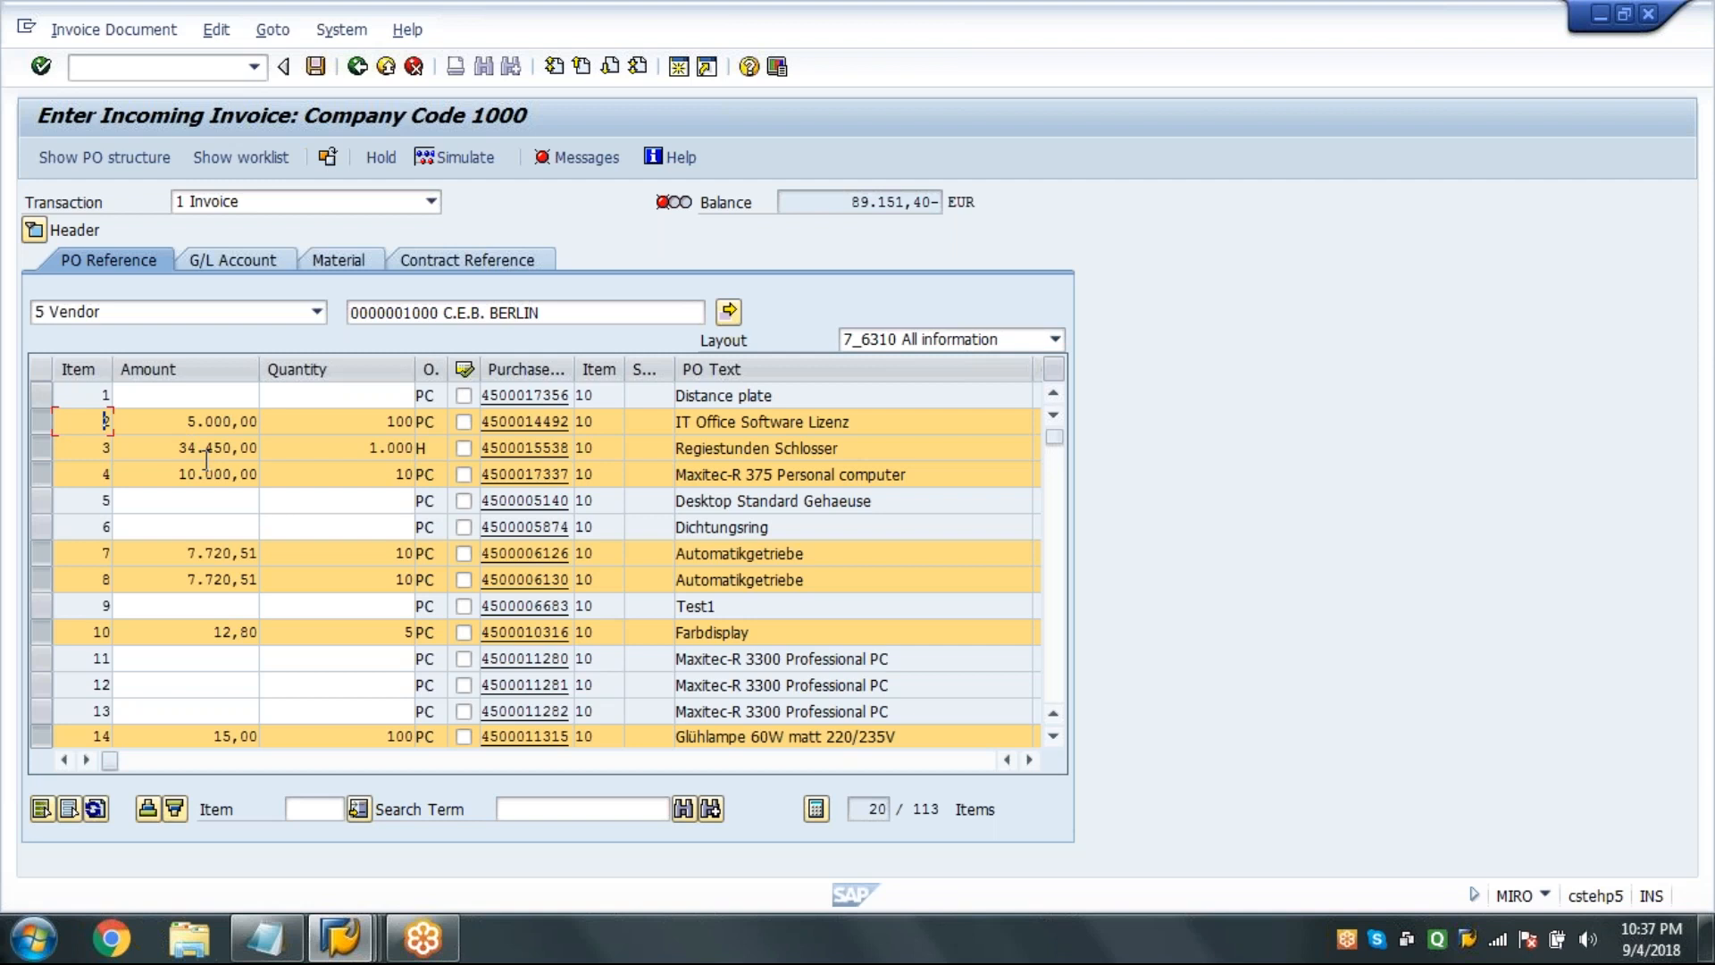
left_click(299, 503)
left_click(301, 526)
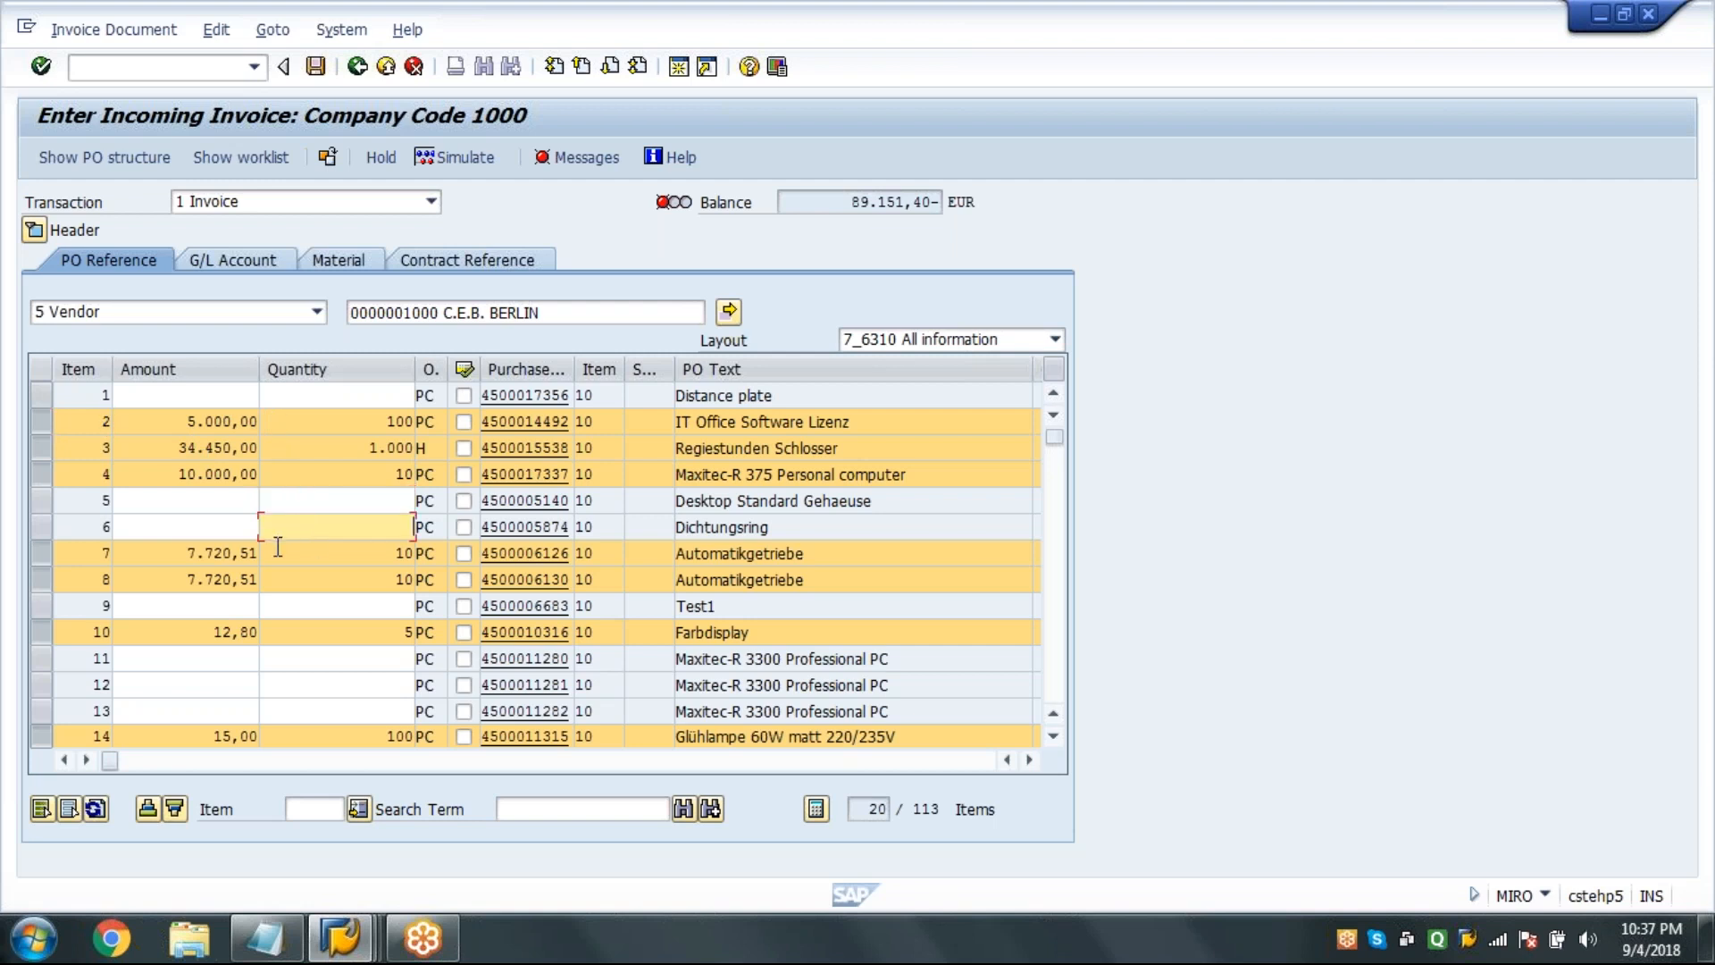
left_click(323, 564)
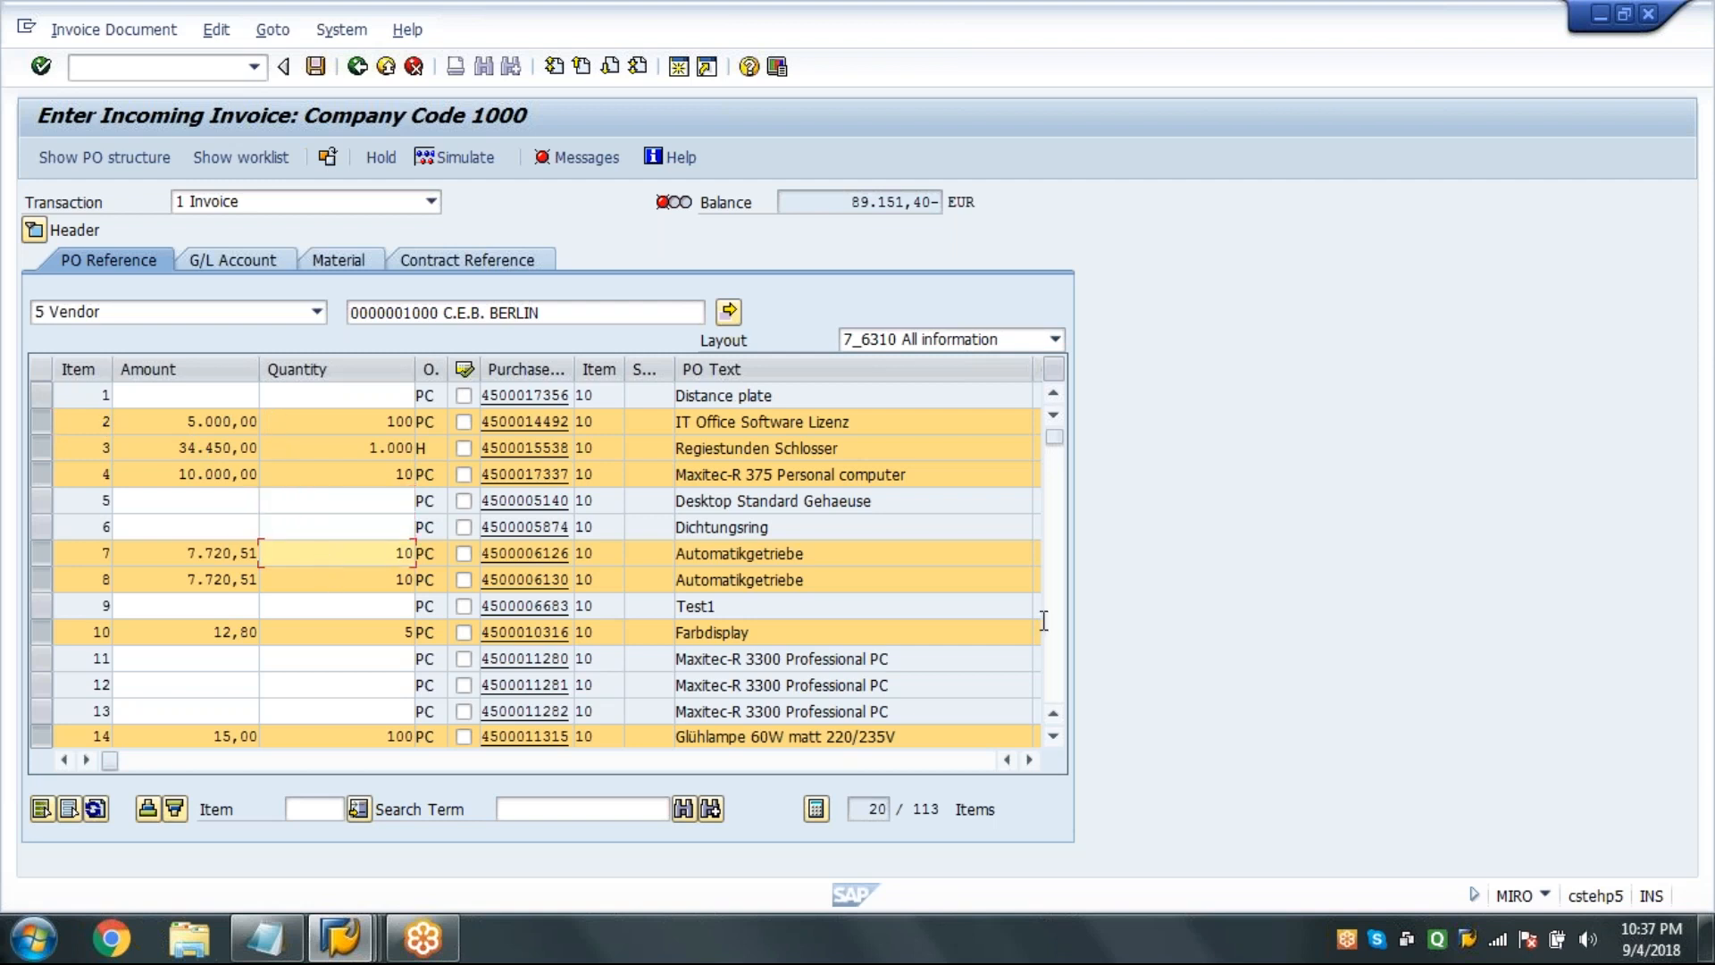
left_click(1055, 650)
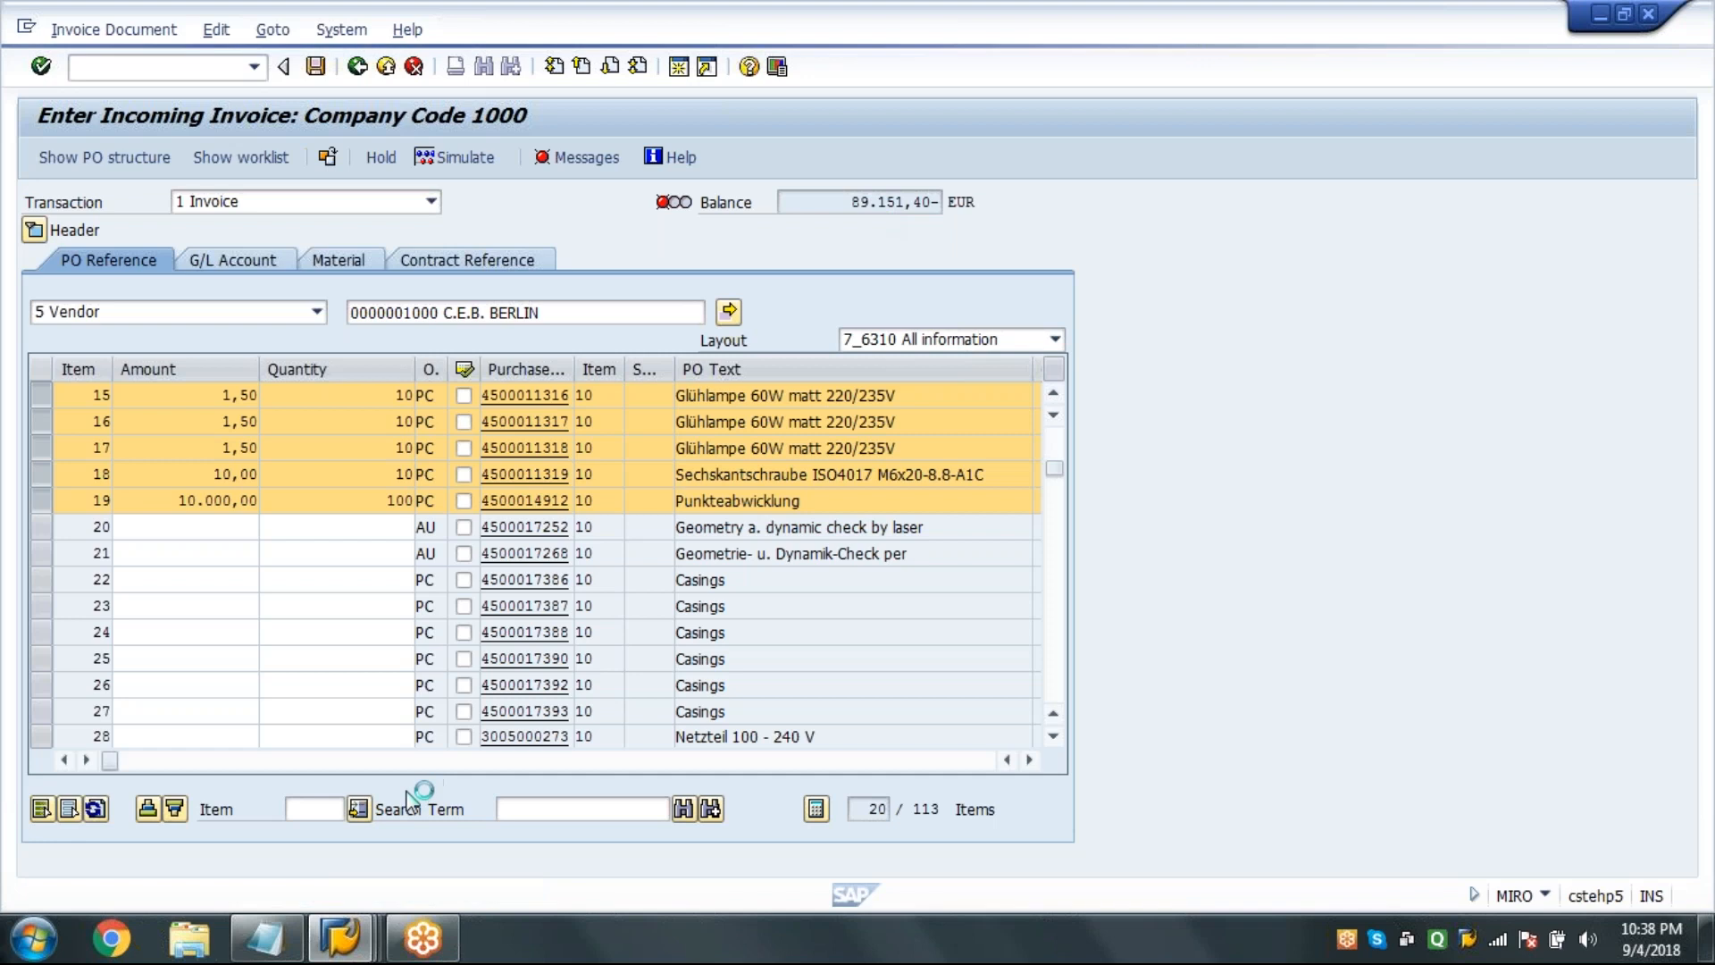
Switch to Notepad and add the line "Display List of Invoice Documents - MIR5" below the multiple purchase orders entry.
left_click(287, 940)
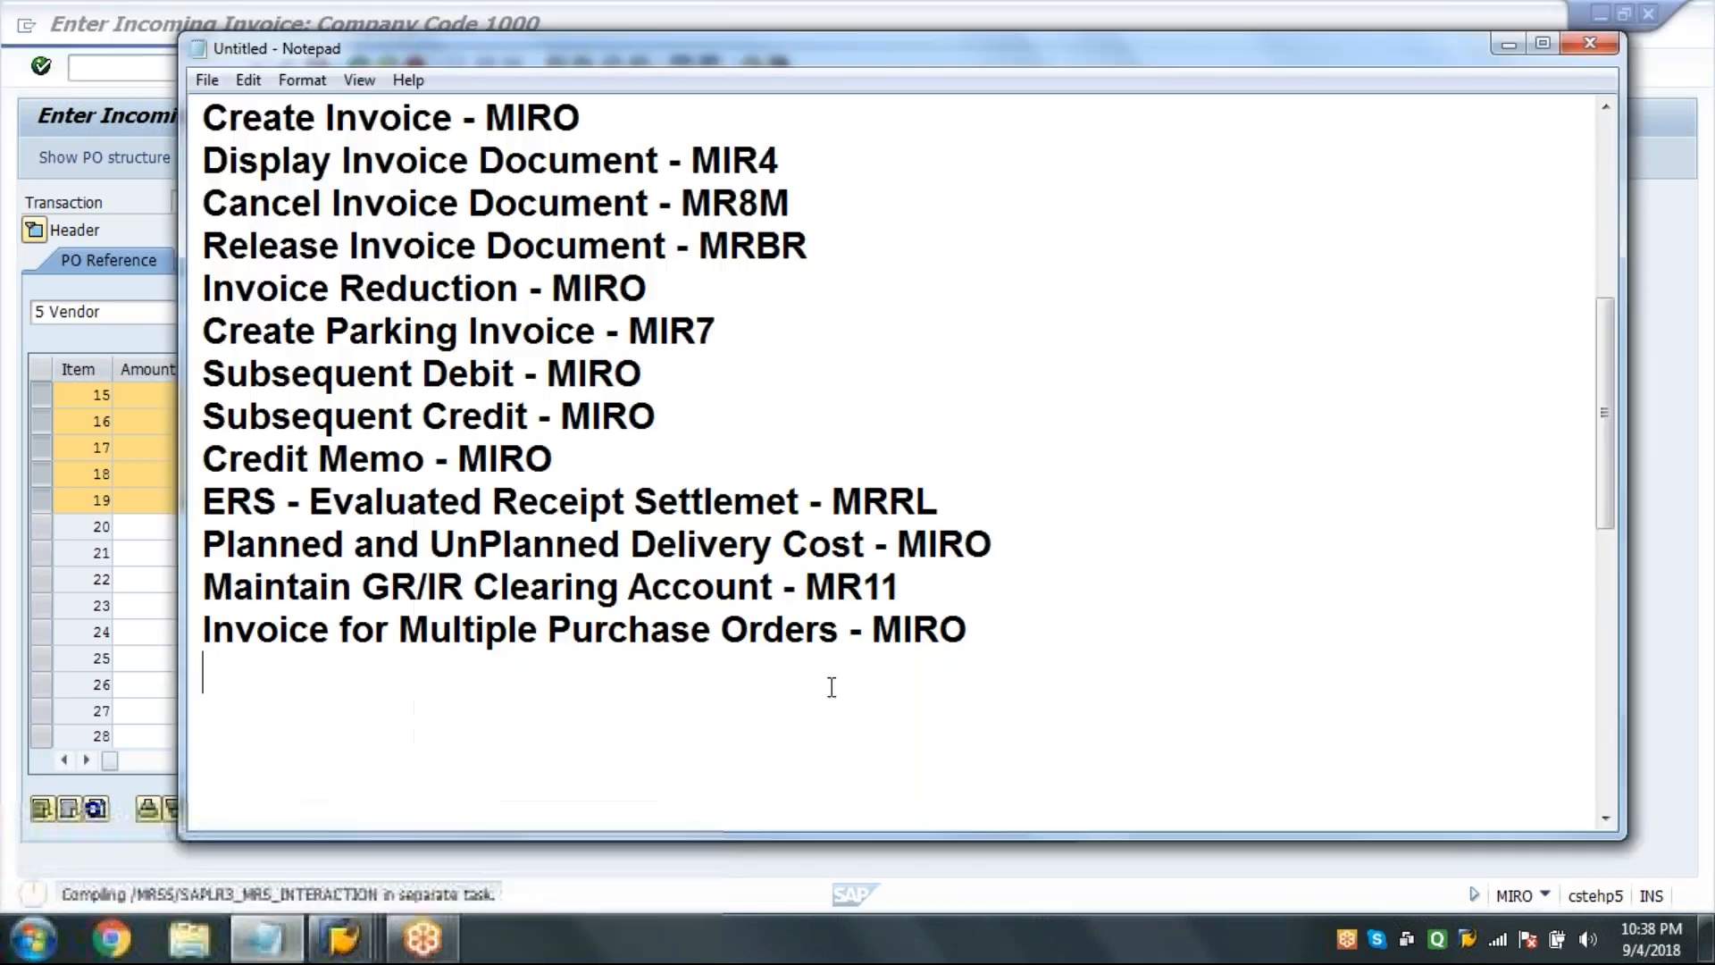
type("Di")
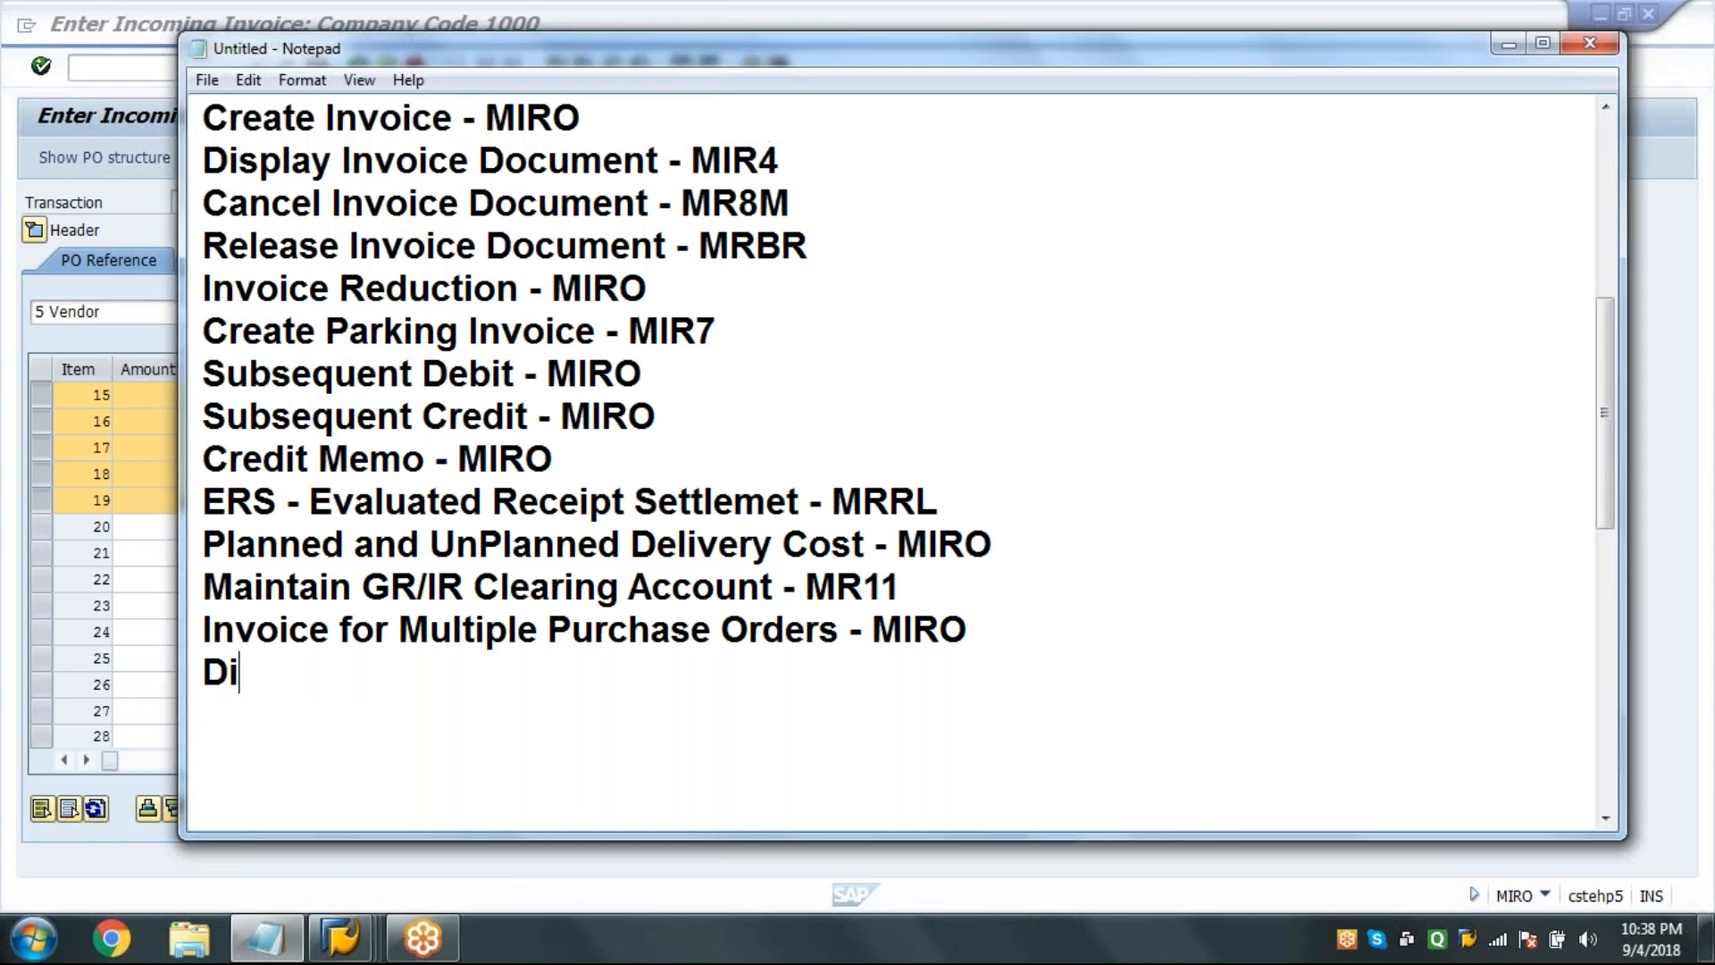
type("splay ")
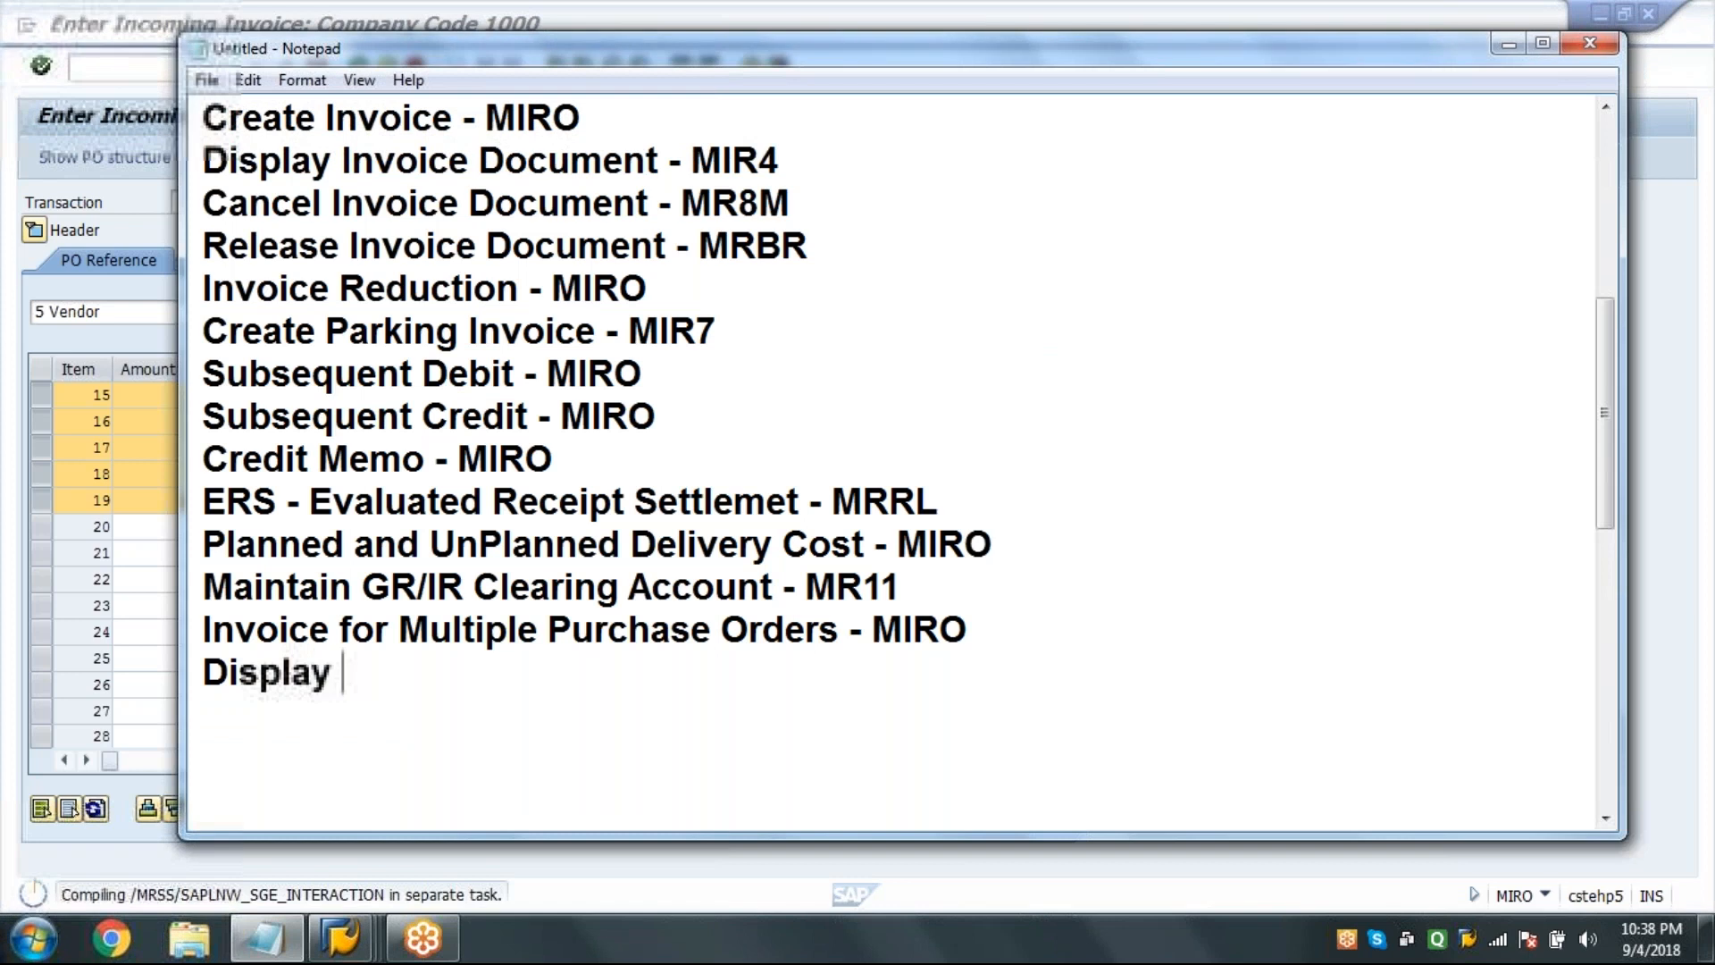
type("L;ist")
key("BackSpace")
key("BackSpace")
key("BackSpace")
key("BackSpace")
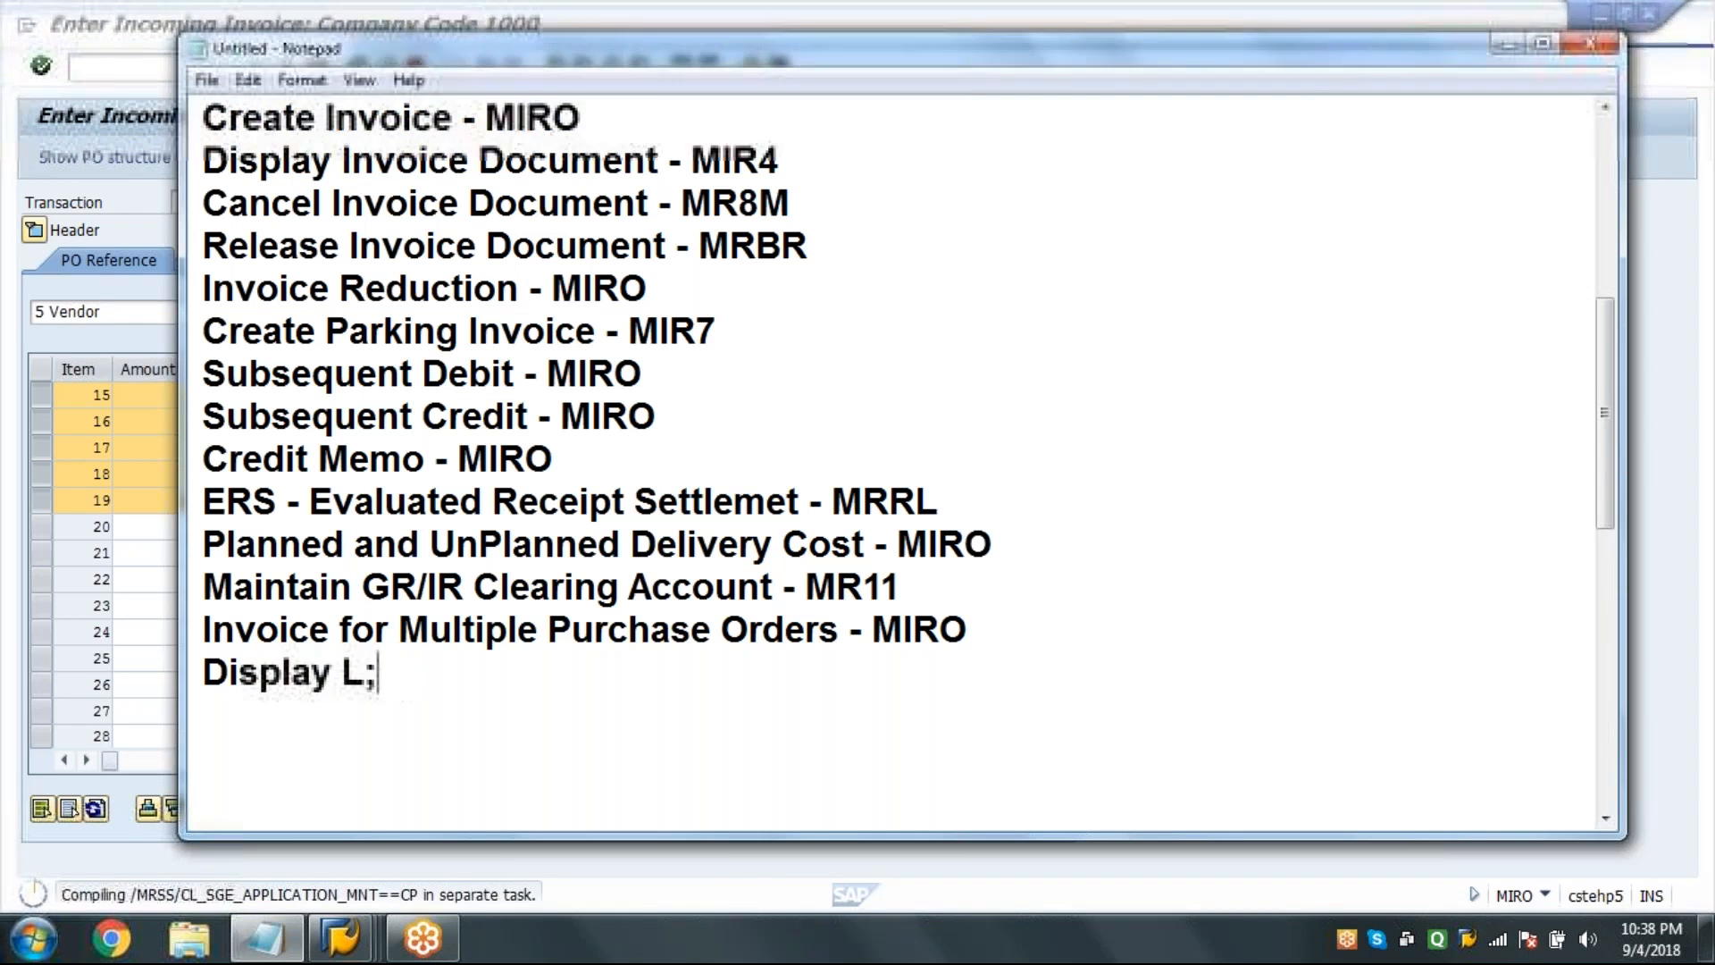
type("ist of")
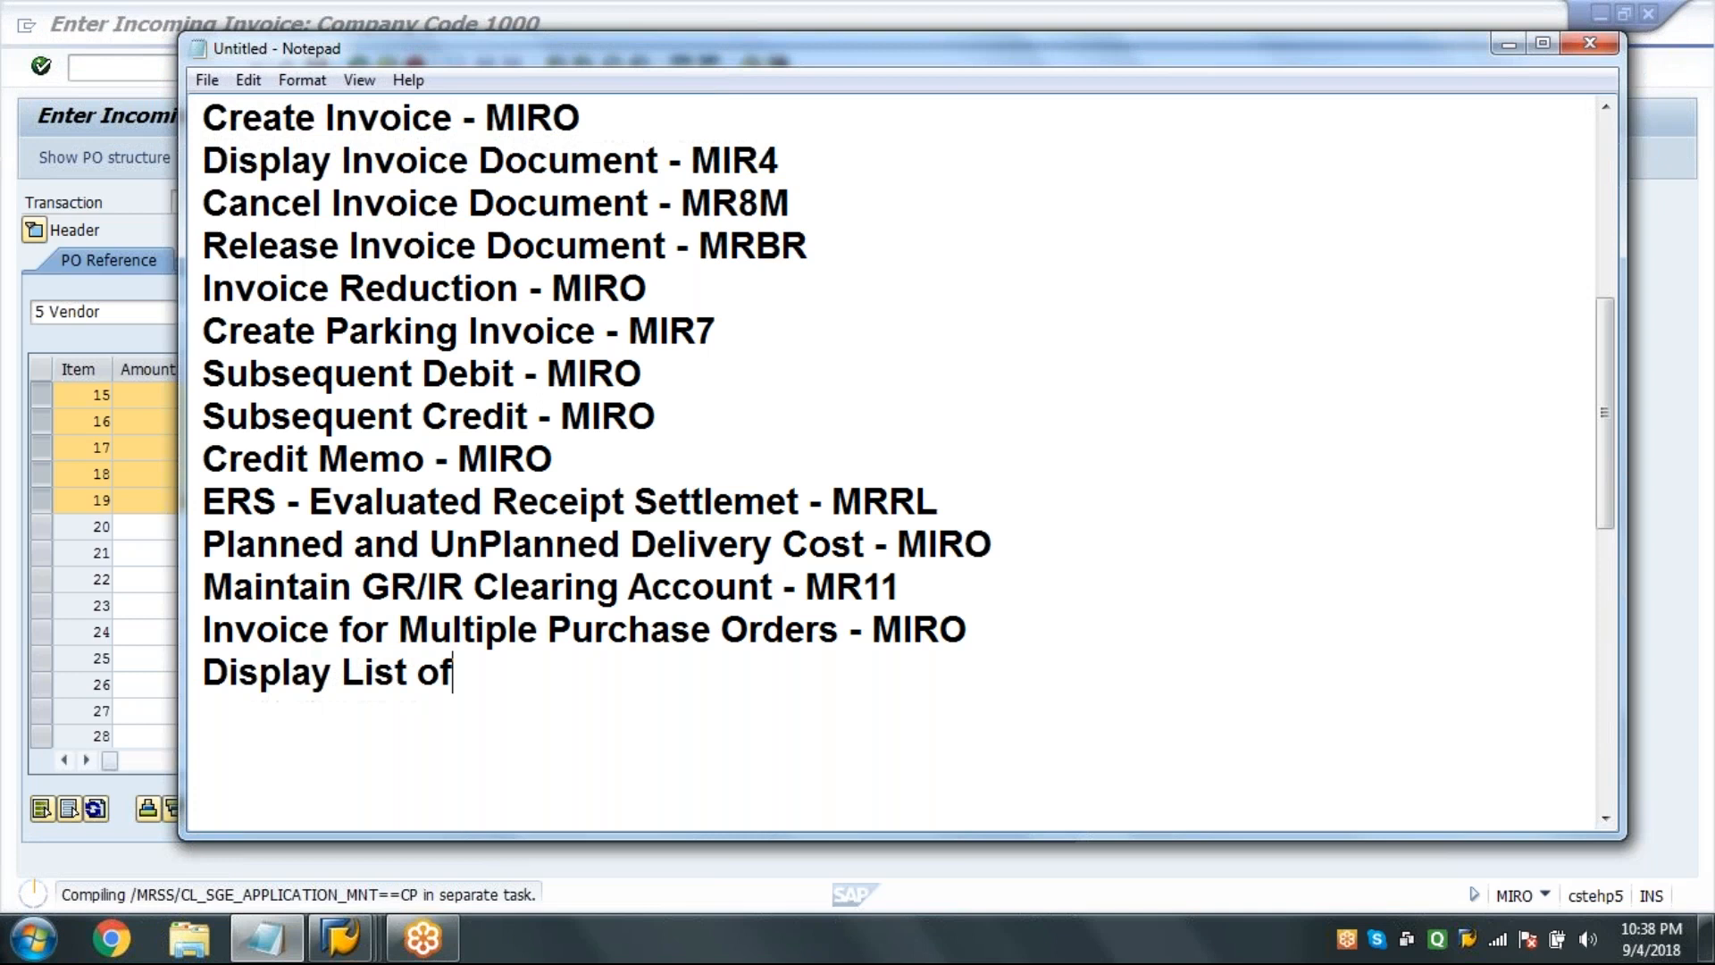
type(" Invoice")
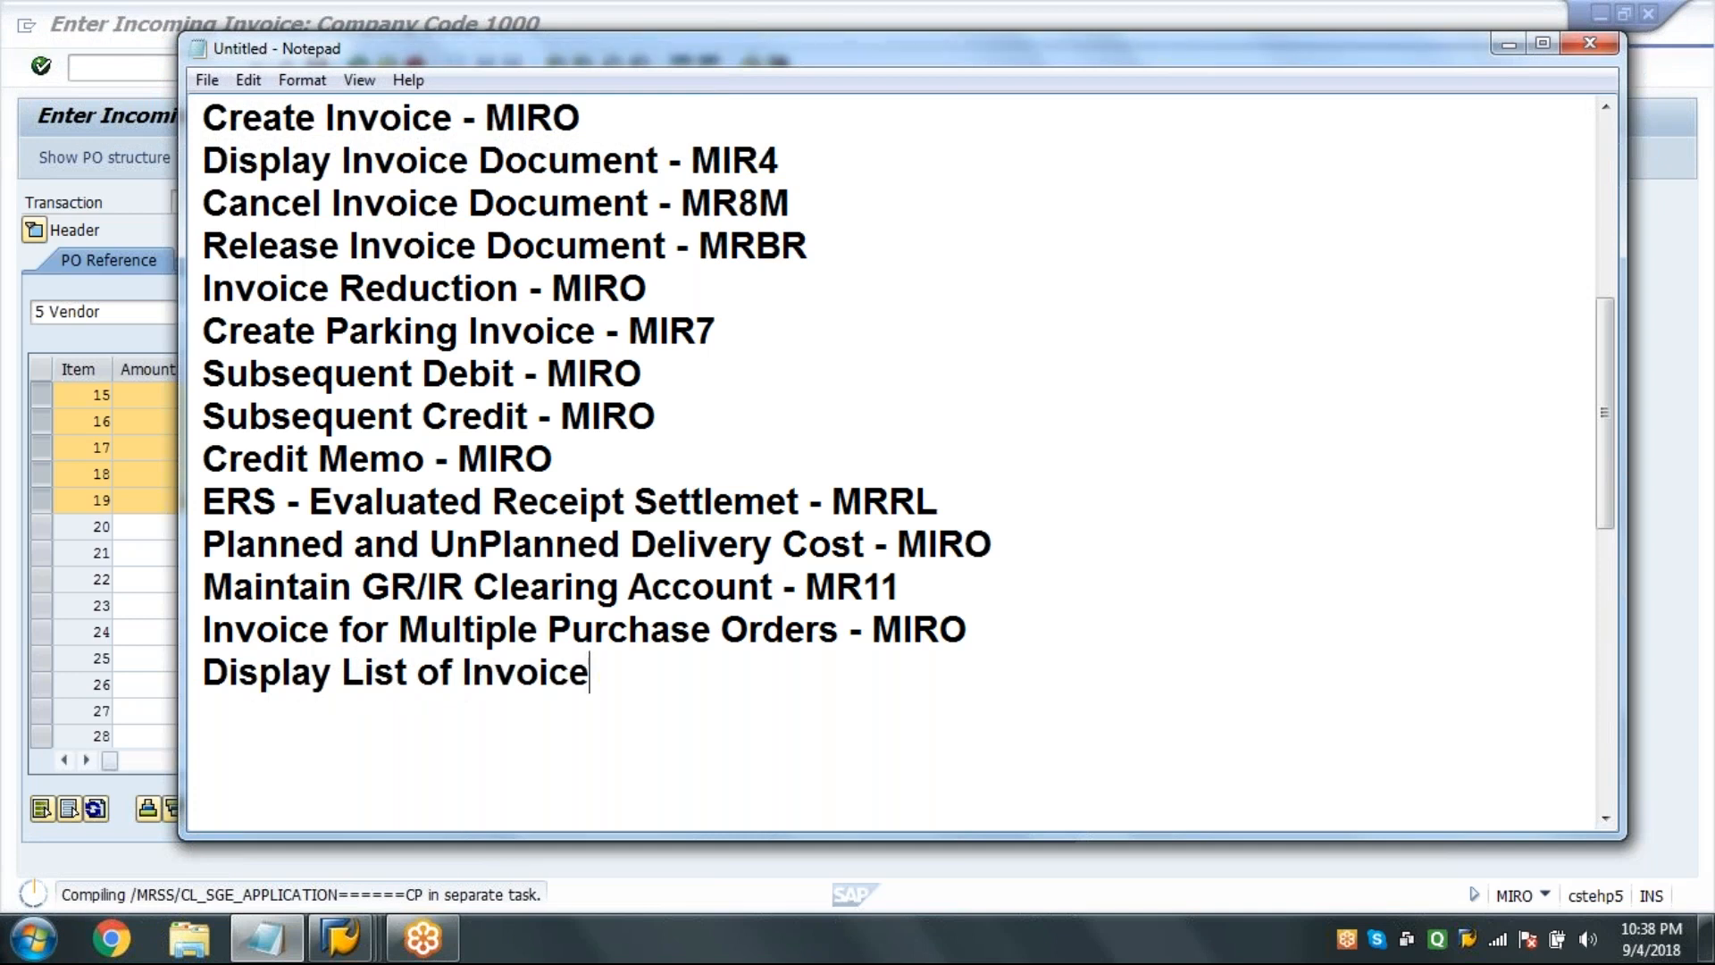
type(" Documents ")
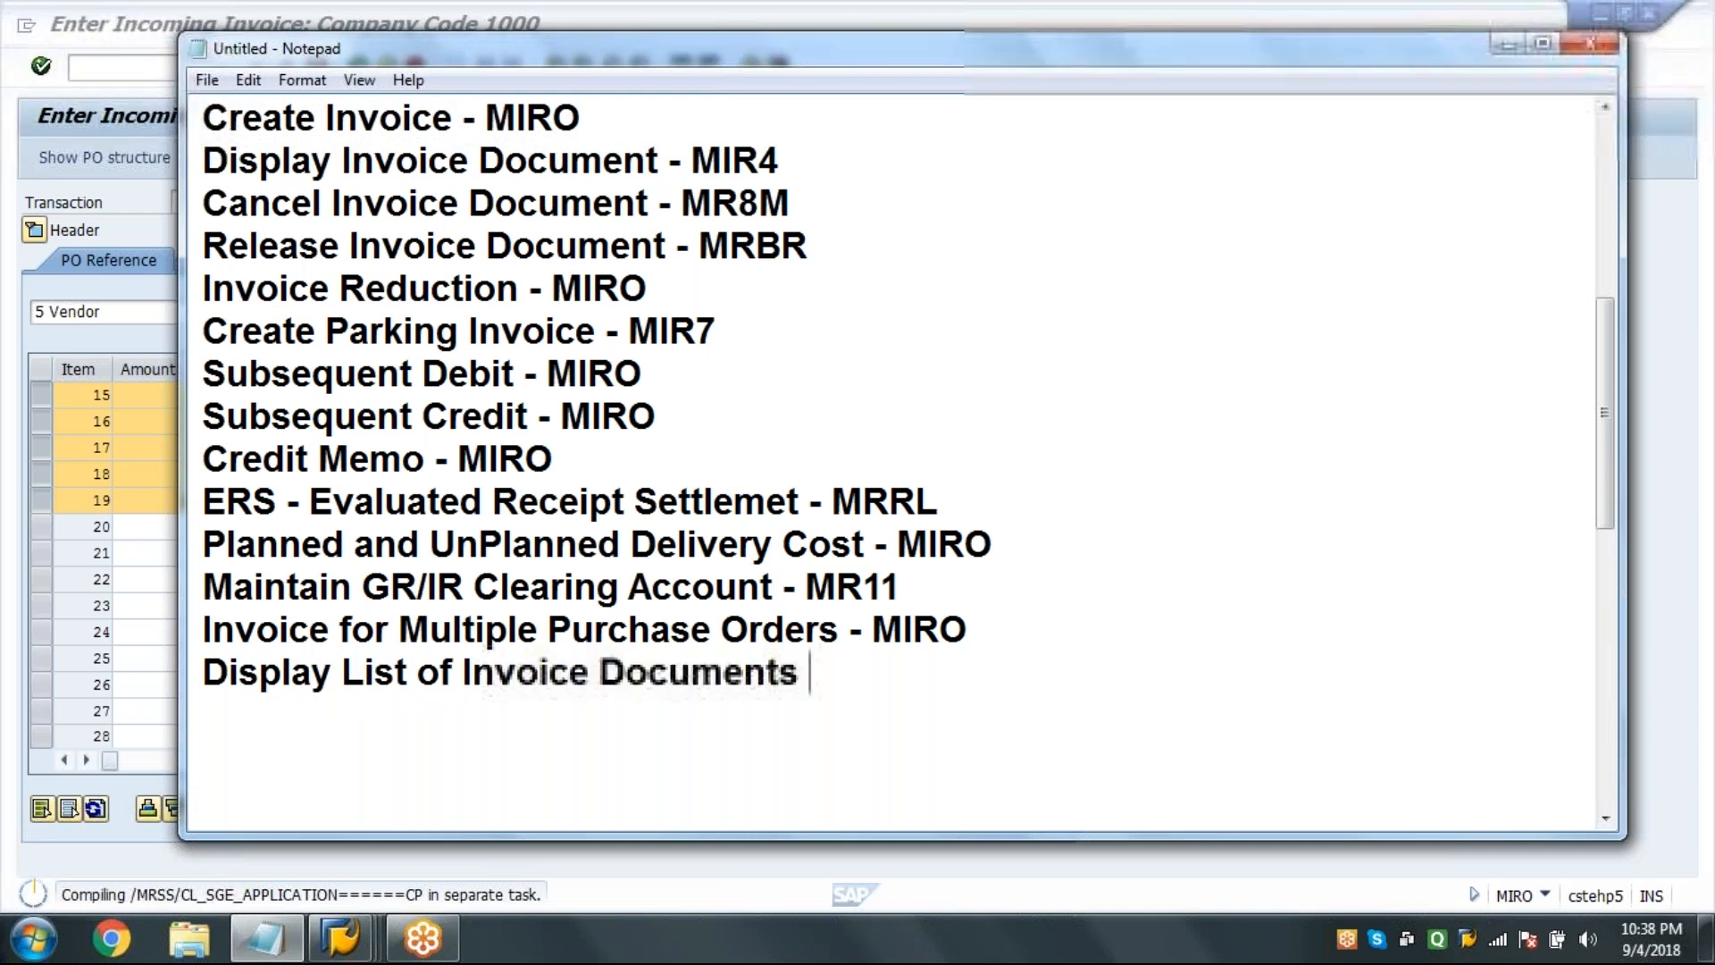
type("- MIR5")
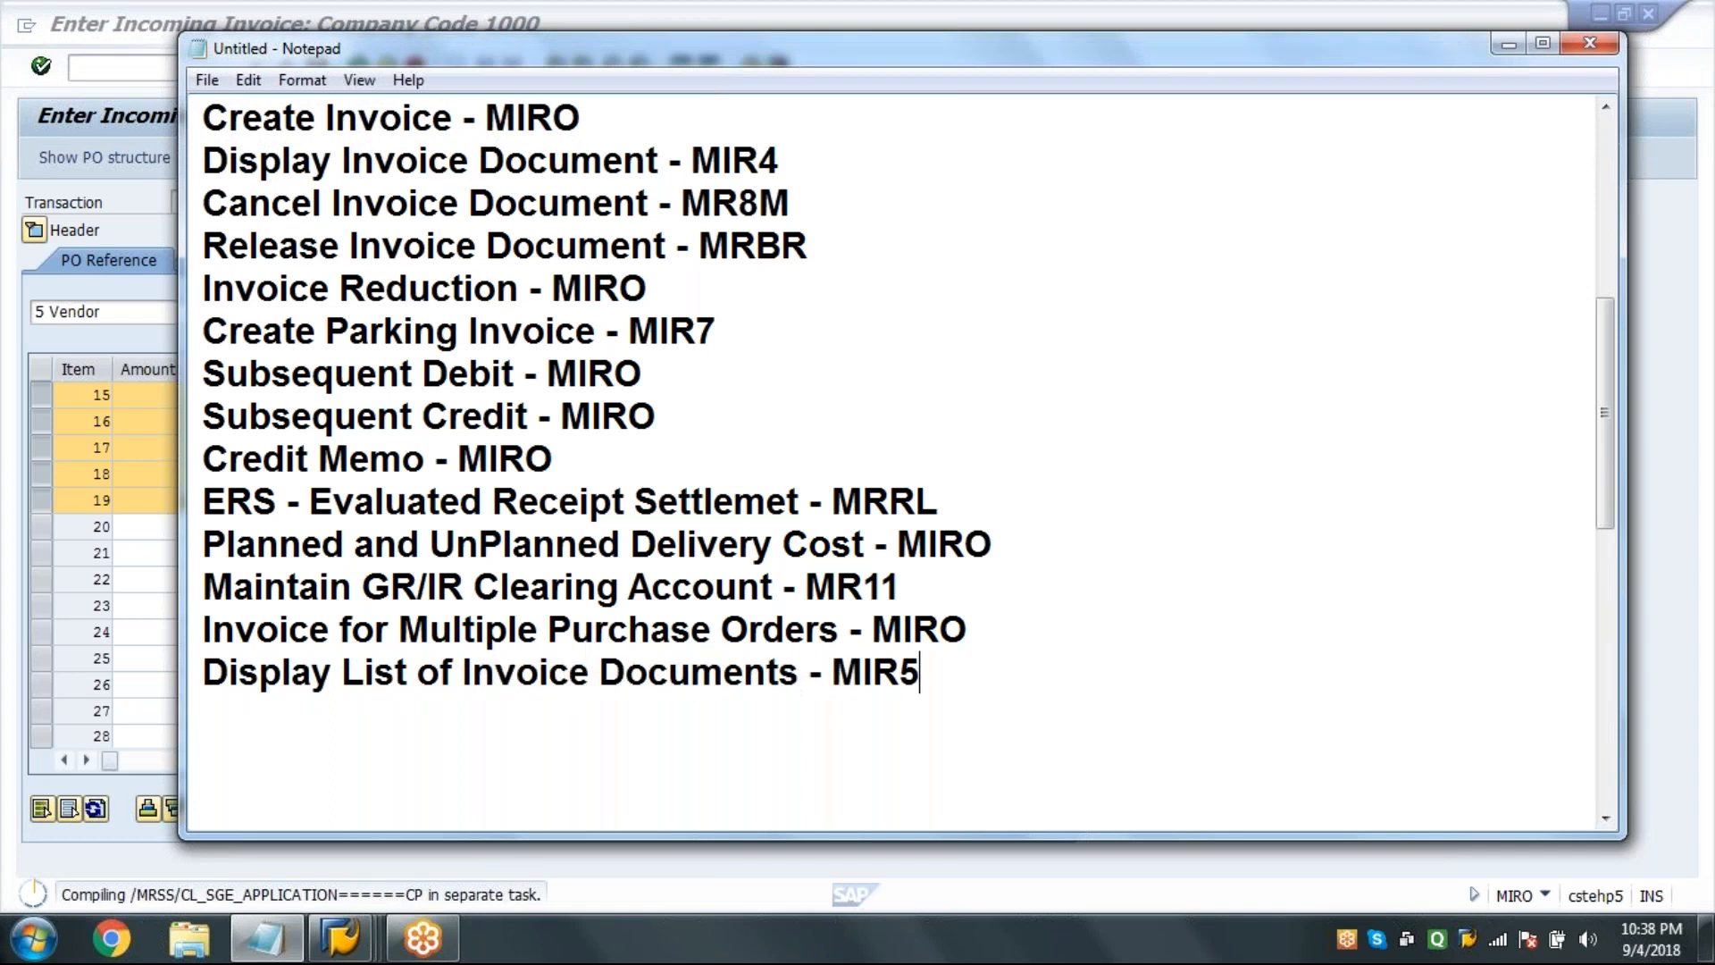
key("Return")
key("Return")
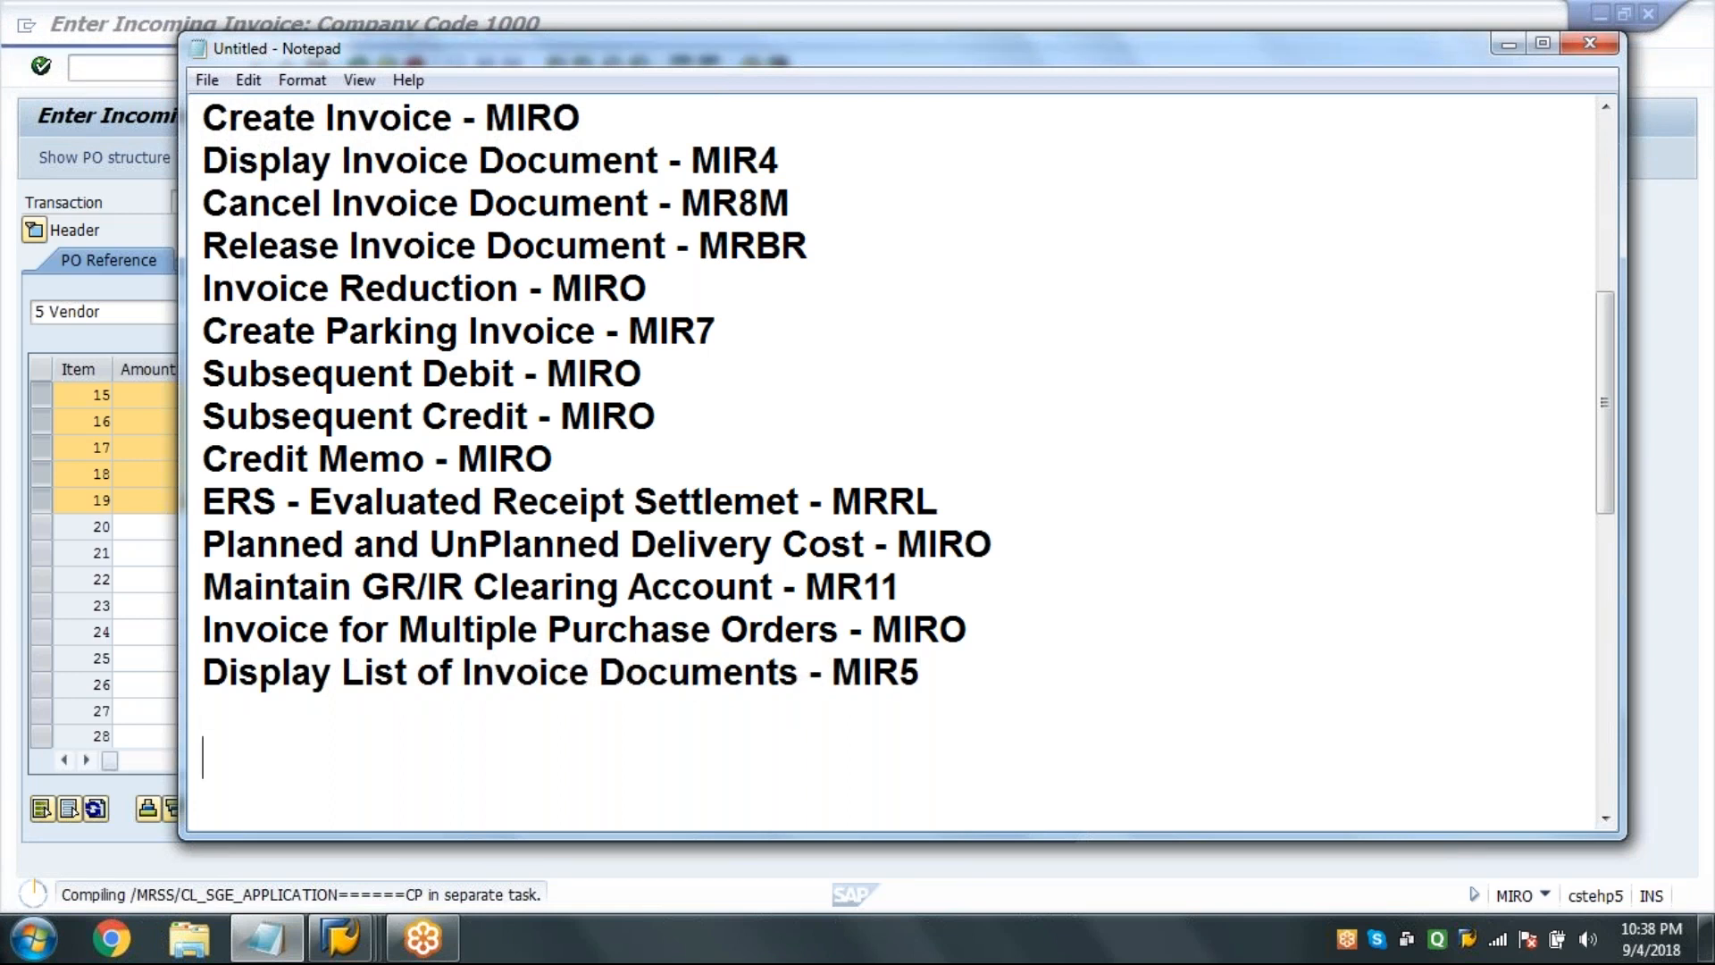
Review the Logistics Invoice Verification notes from the beginning down through the list of invoice transactions.
left_click(1608, 128)
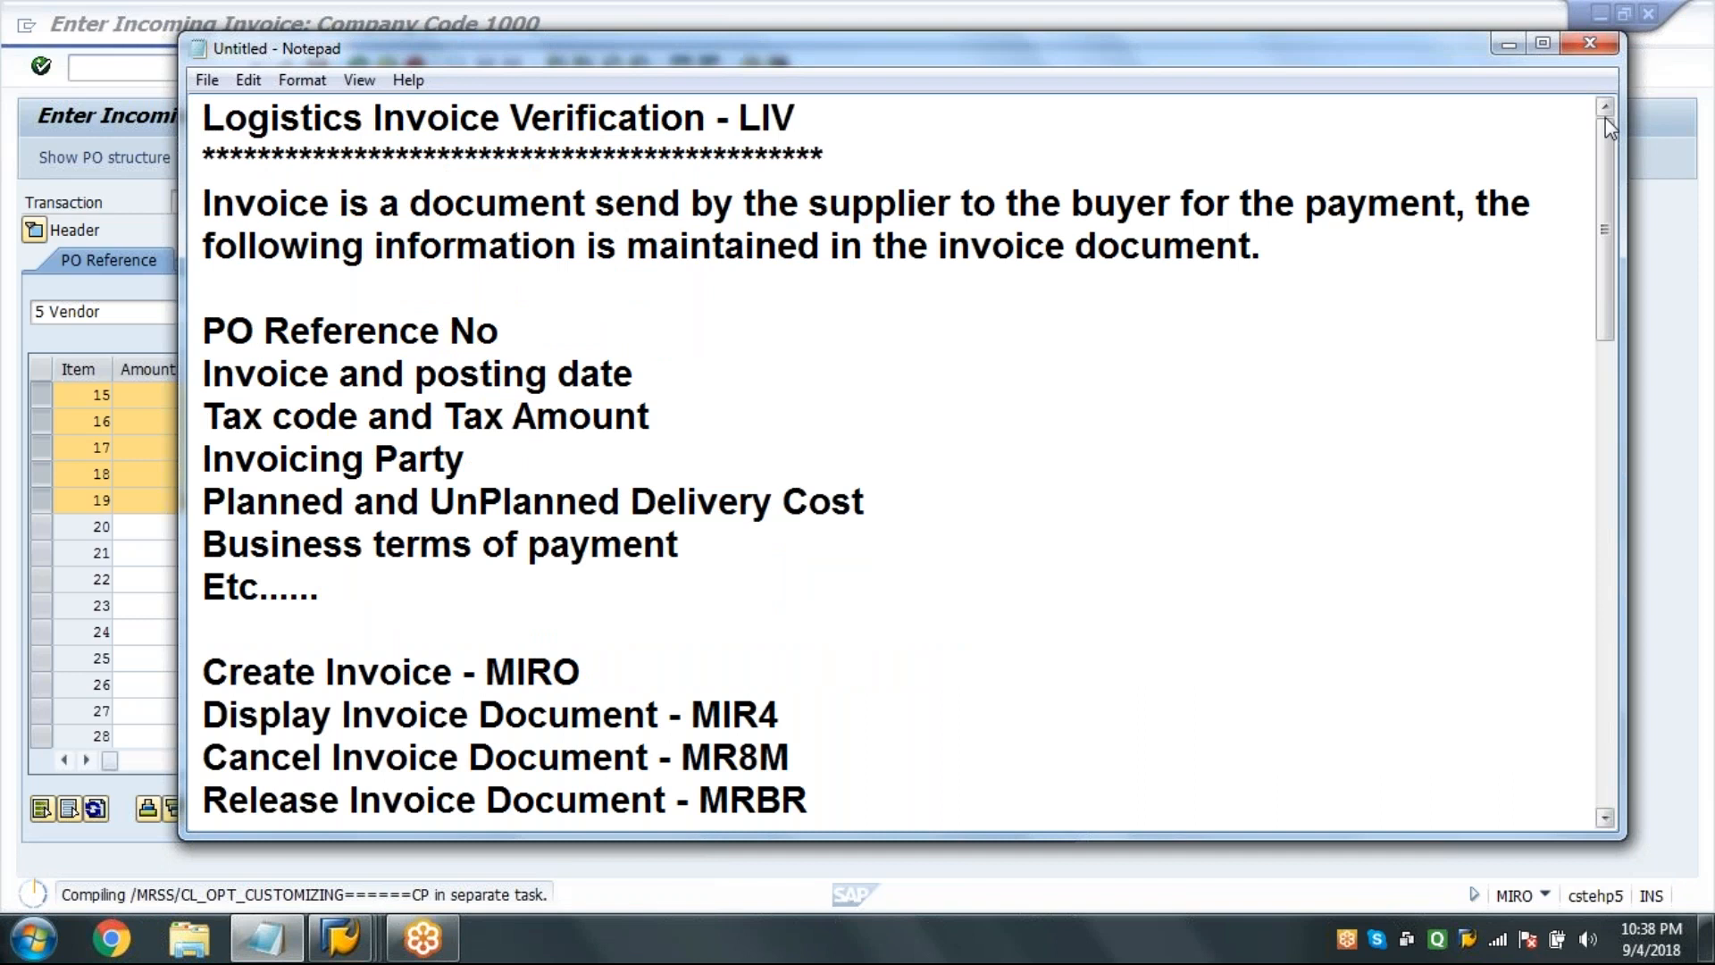
left_click(1603, 819)
left_click(1604, 819)
left_click(1604, 818)
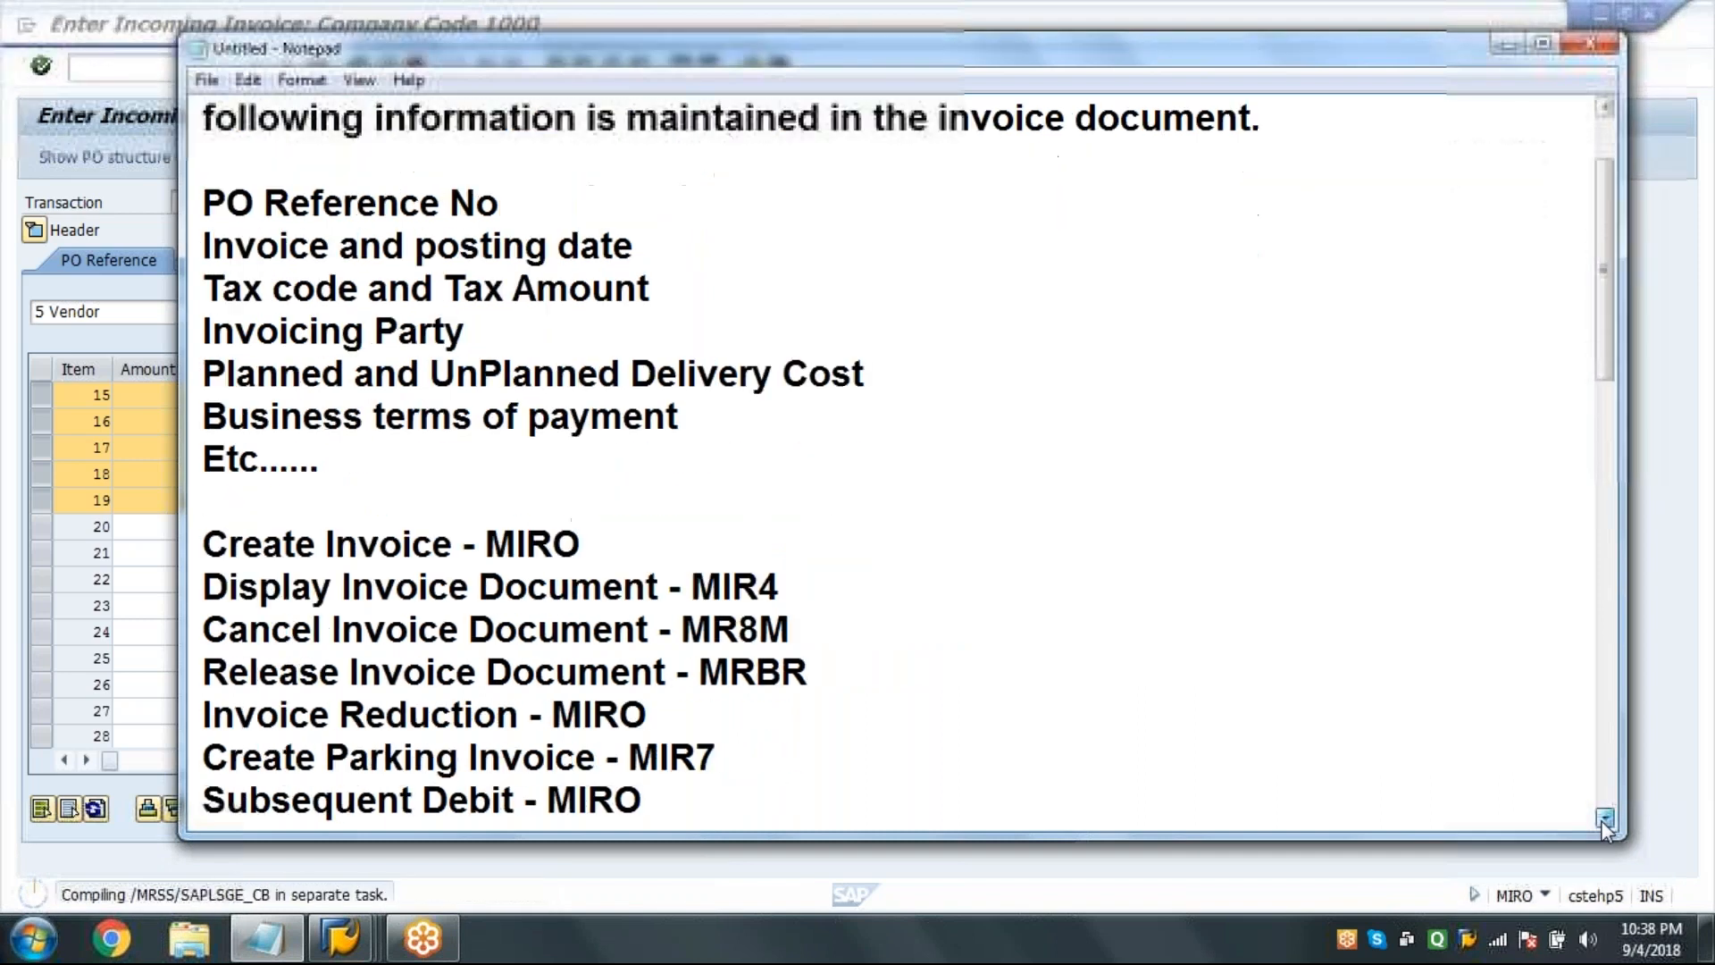
left_click(1603, 818)
left_click(1604, 818)
left_click(1604, 818)
left_click(1604, 819)
left_click(1604, 818)
left_click(1603, 818)
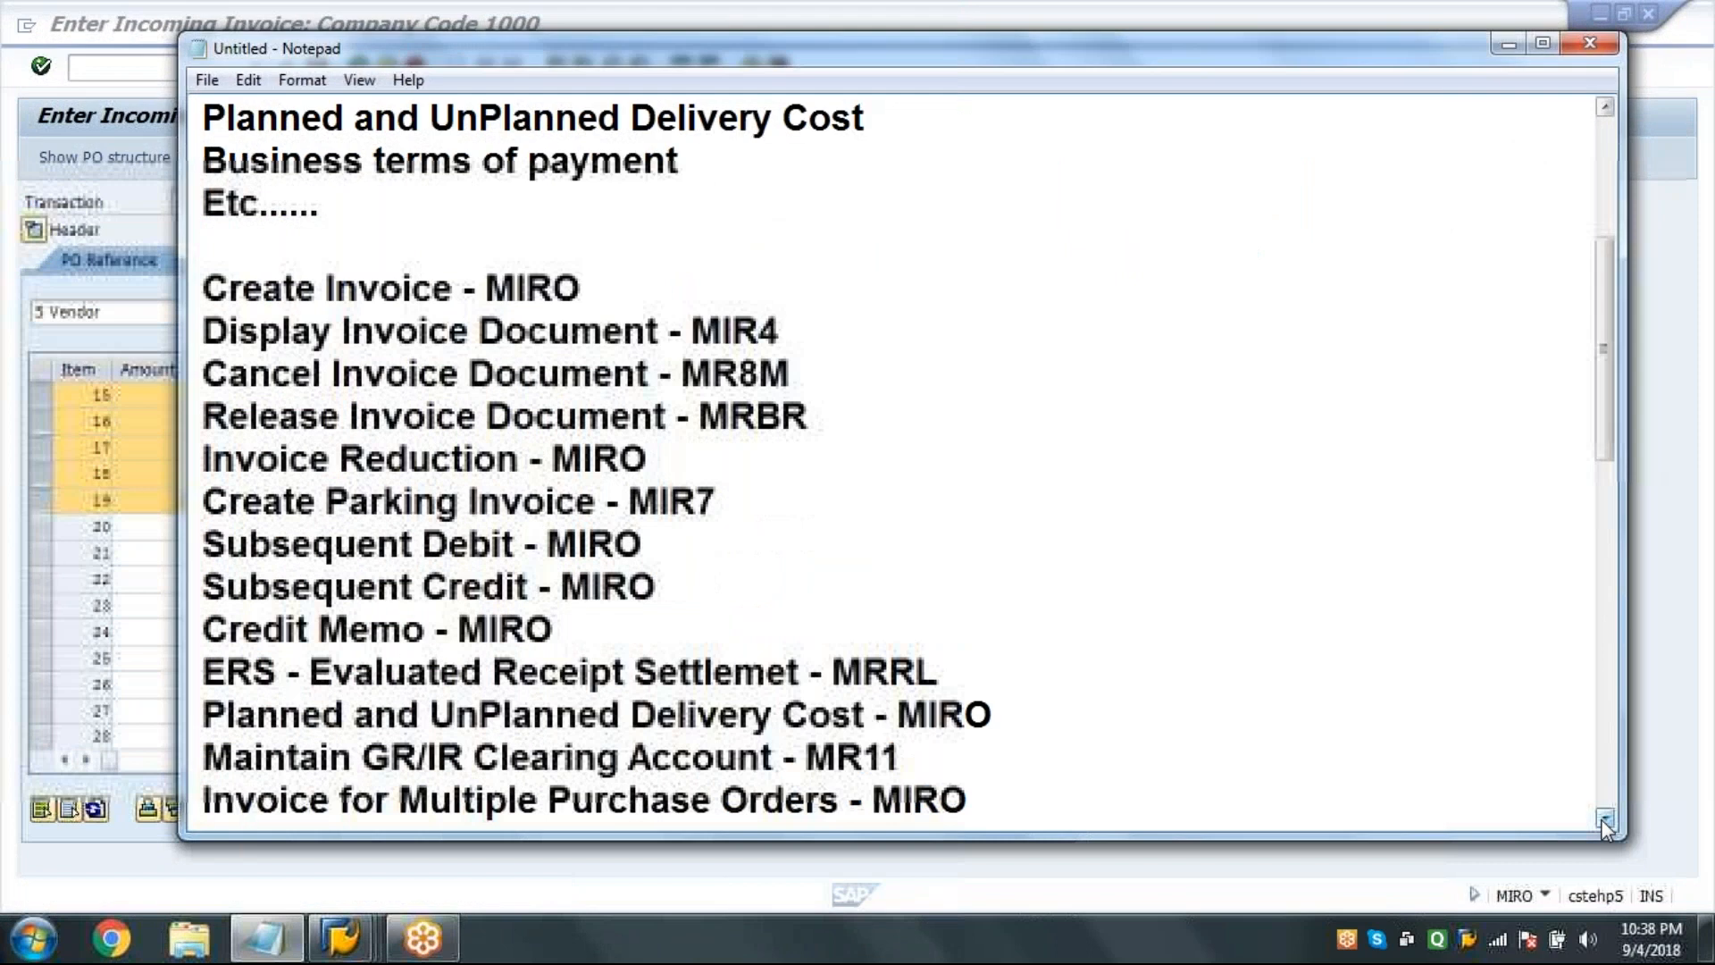
Read the remaining invoice transaction notes down to the MIR5 entry at the end of the list.
left_click(1603, 818)
left_click(1604, 818)
left_click(1604, 818)
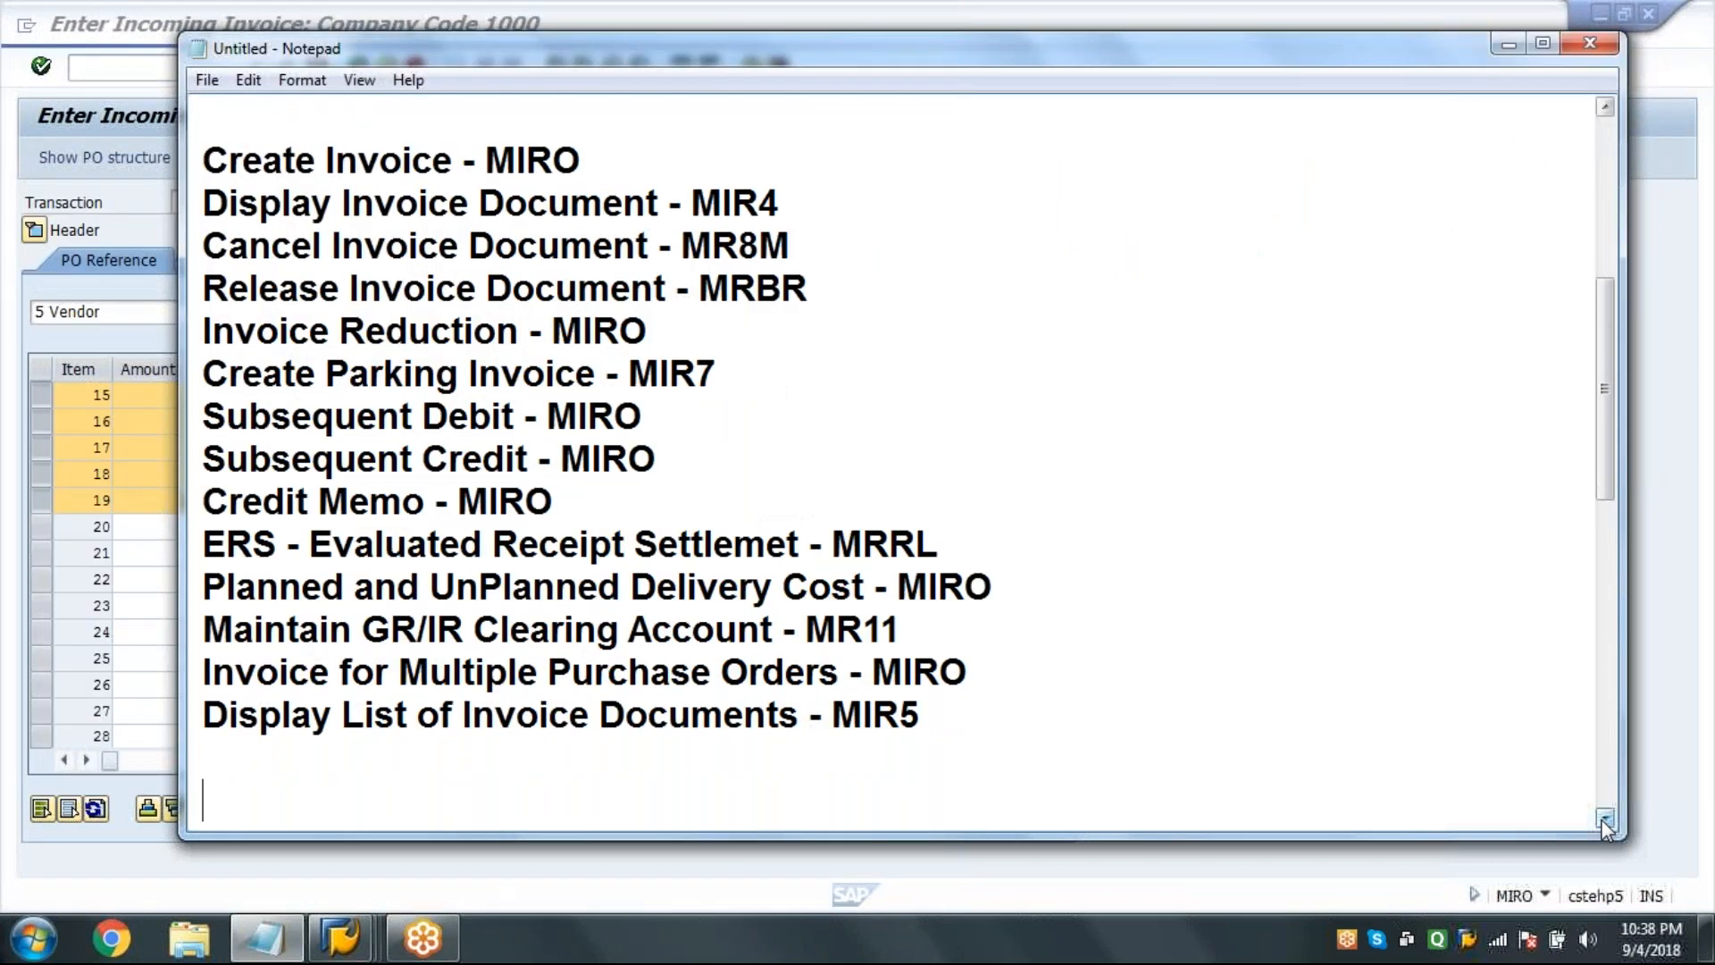
left_click(1604, 819)
double_click(939, 674)
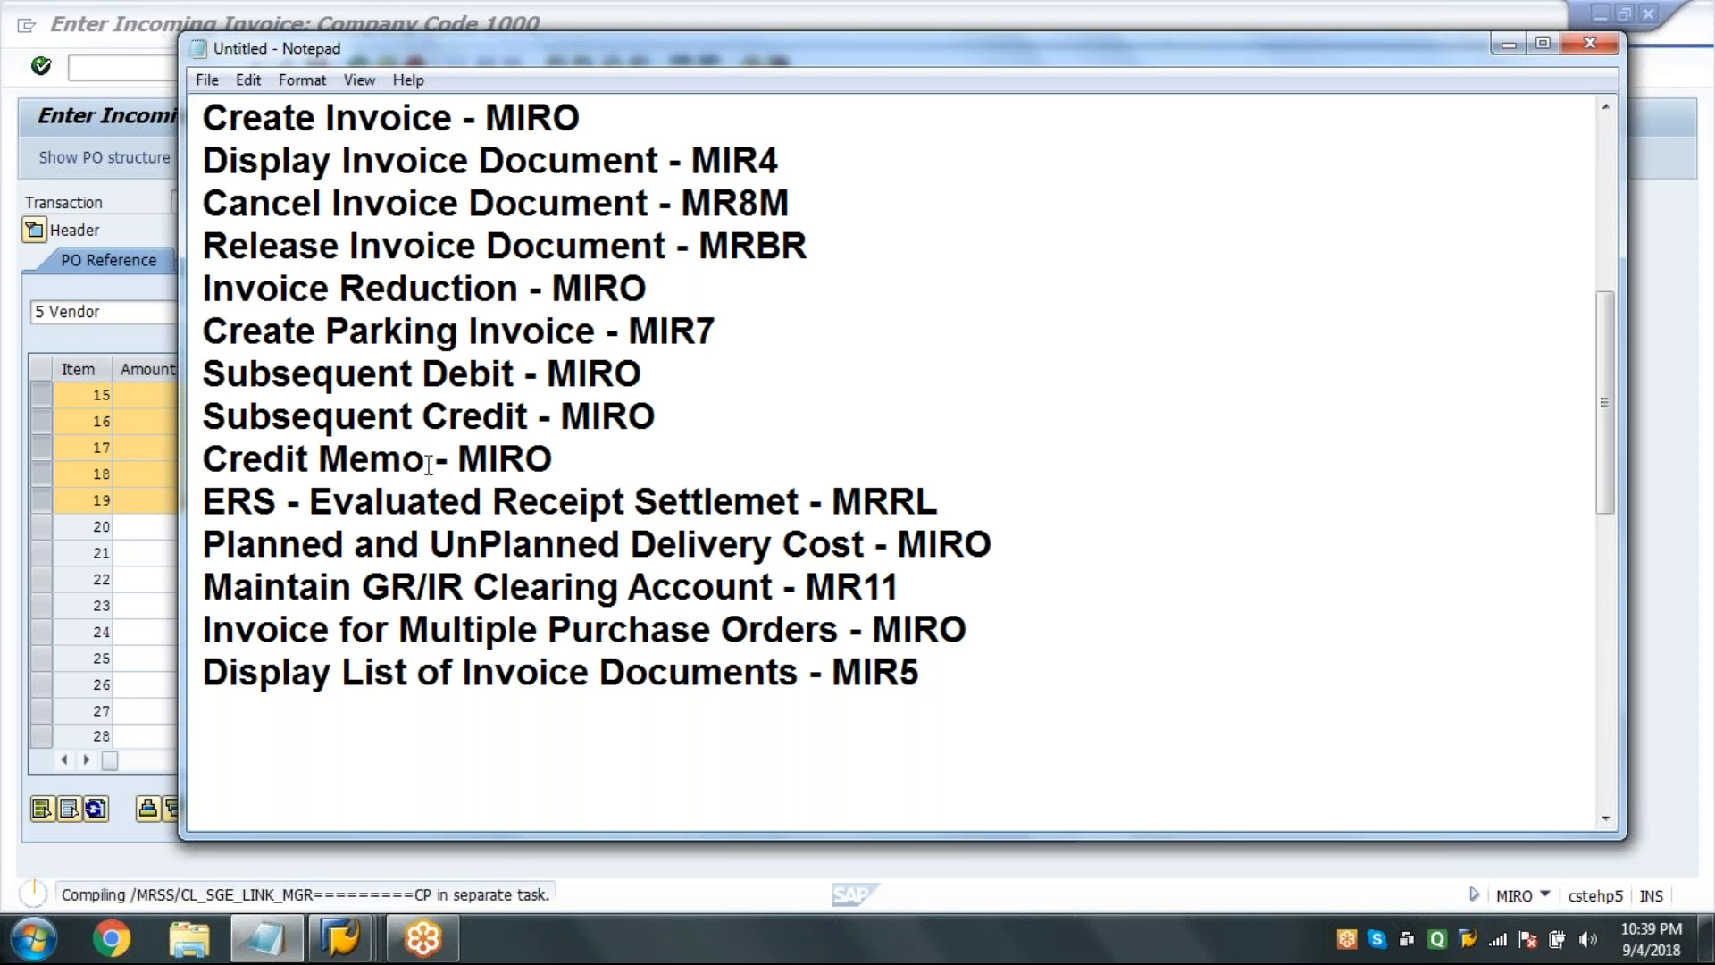
Switch back to the incoming invoice in SAP, expand its header and set the invoice amount to 89.151,40 EUR.
left_click(143, 547)
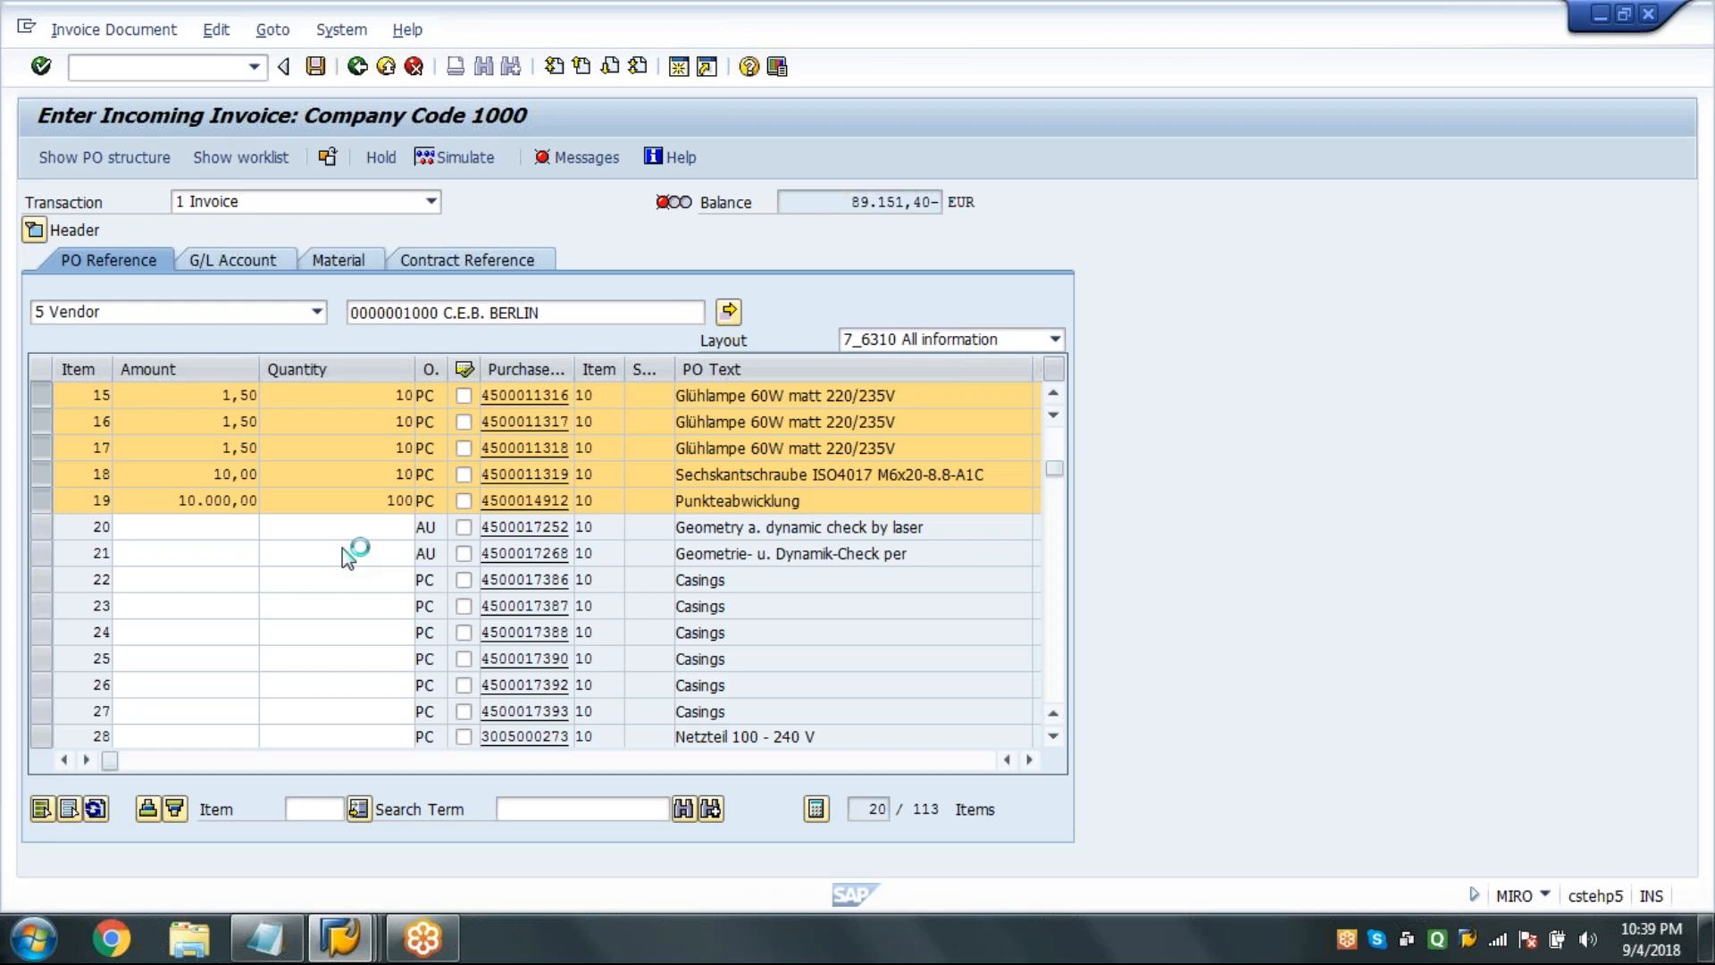
key("Page_Down")
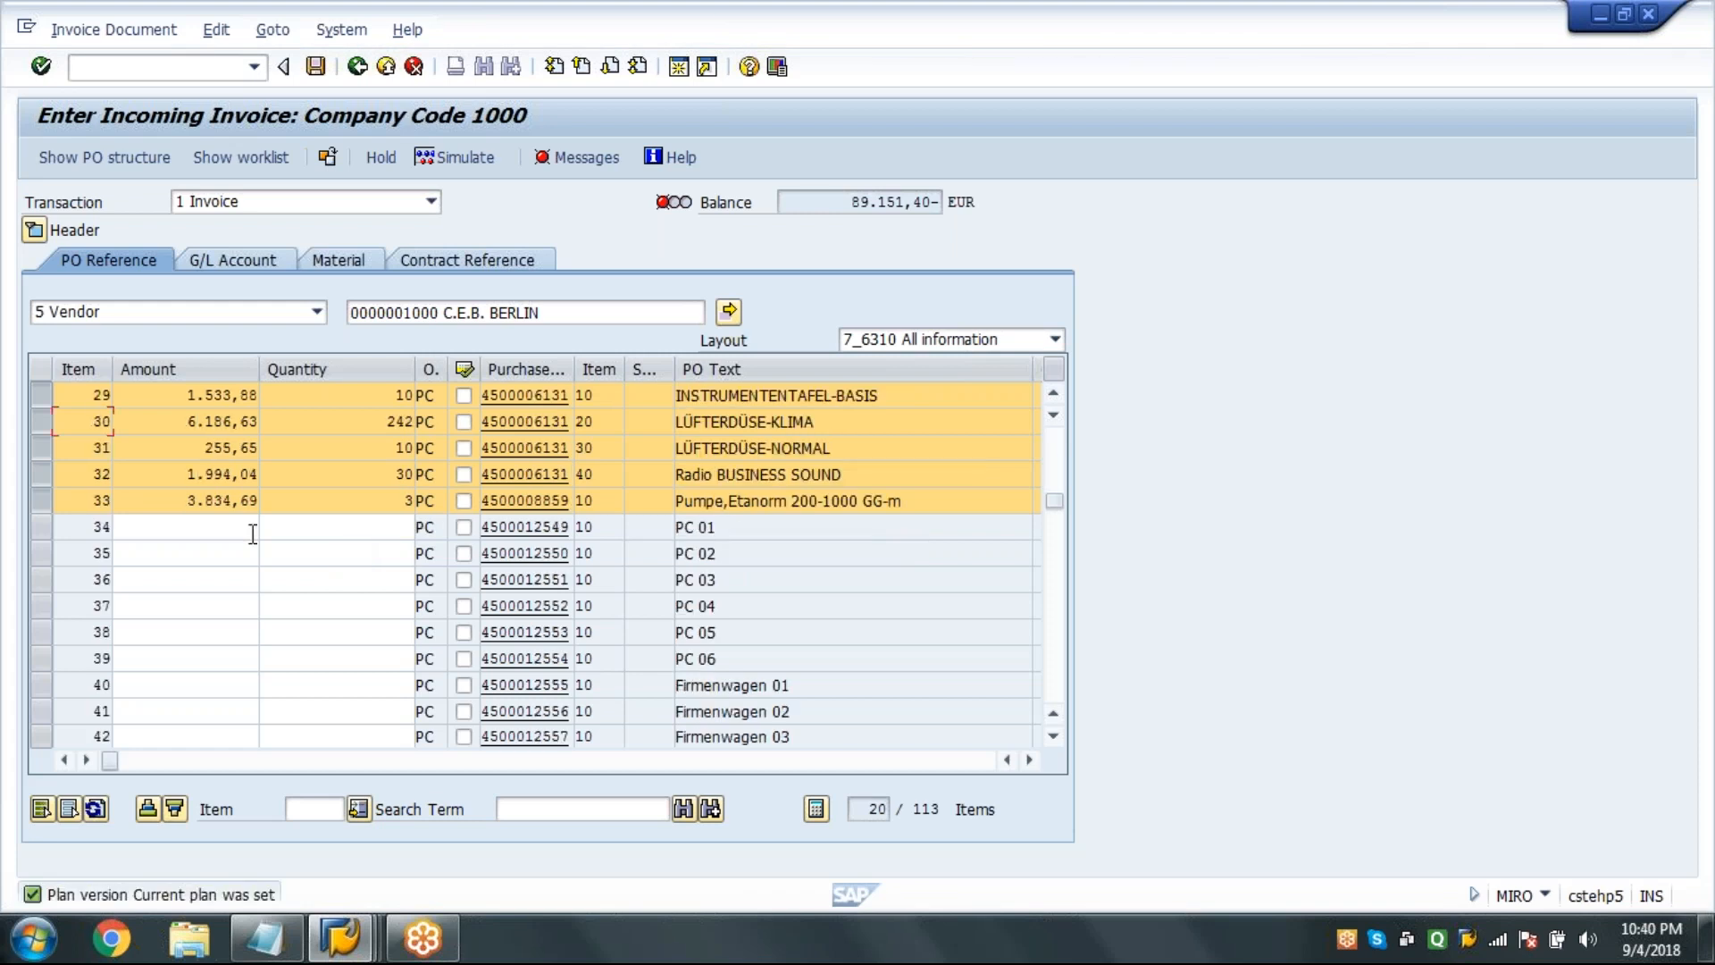
left_click(34, 230)
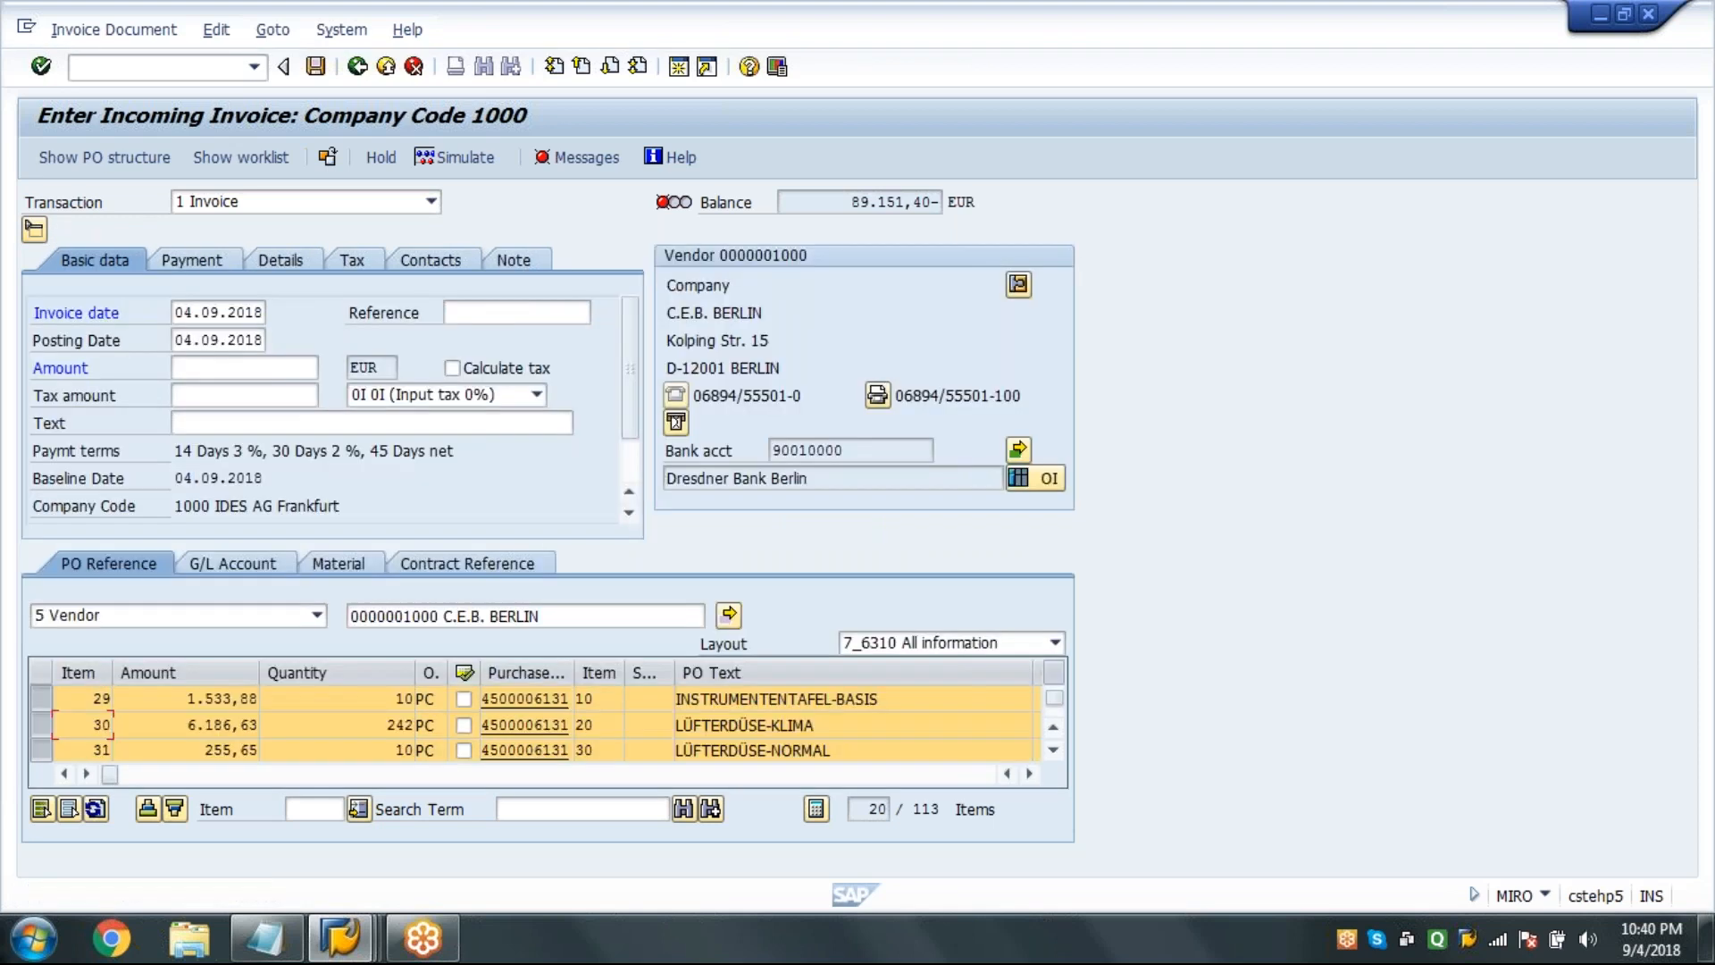
left_click(246, 368)
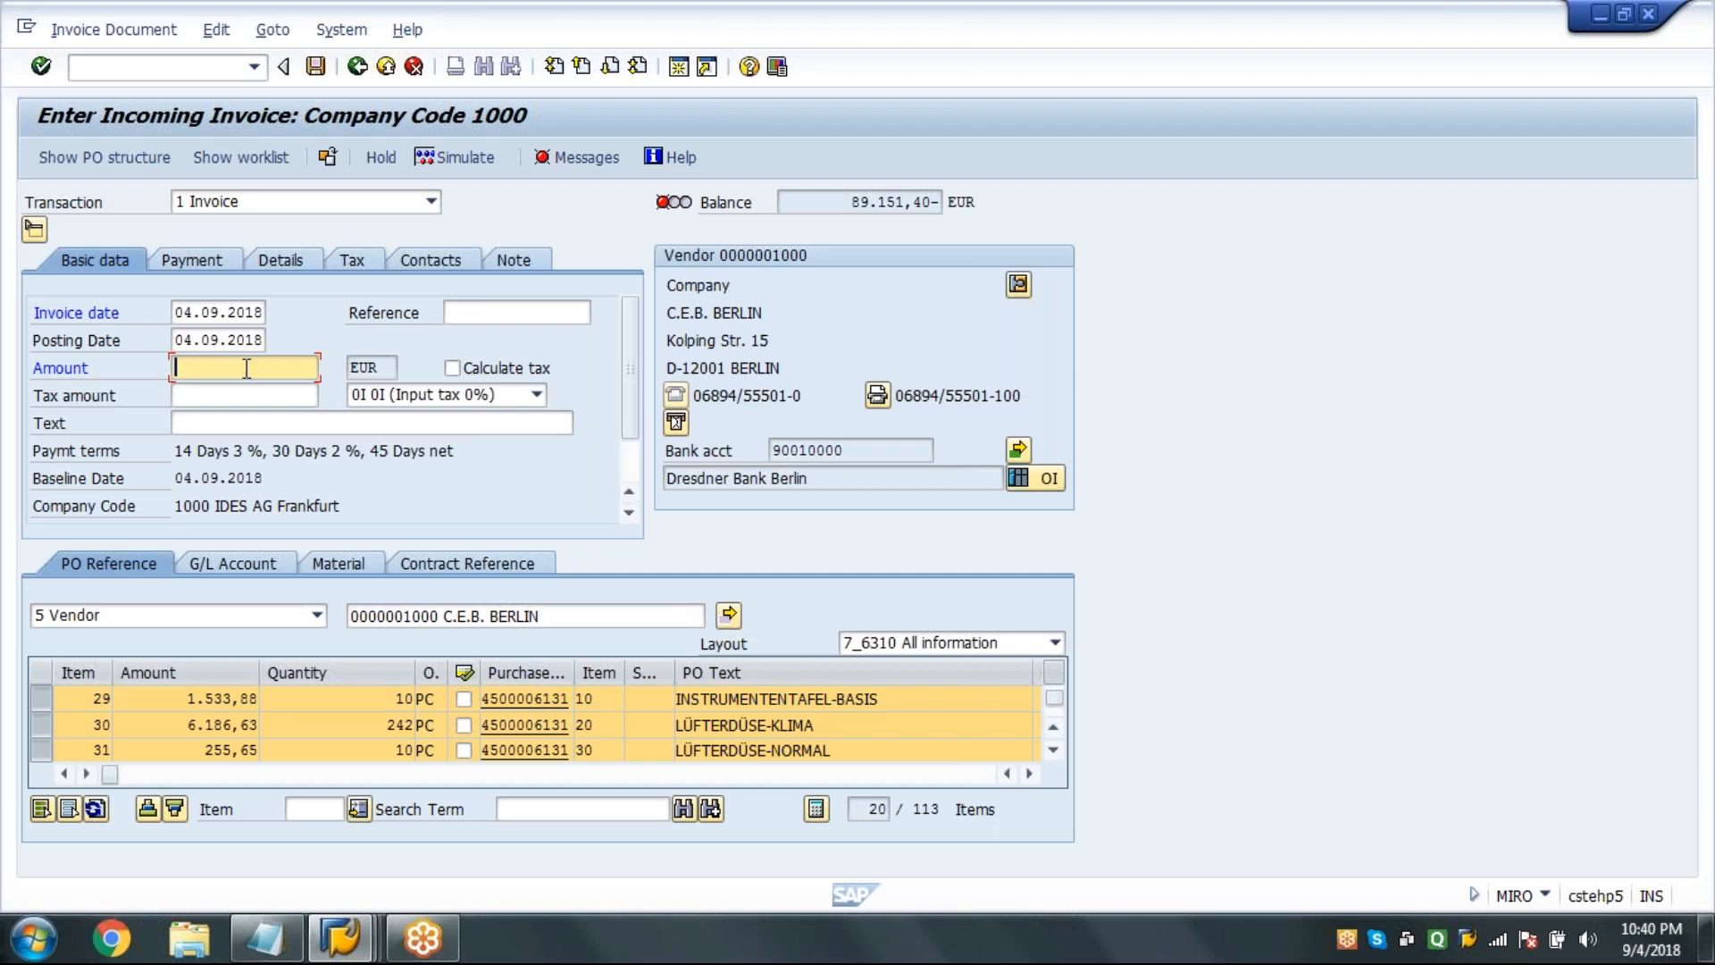
left_click(839, 207)
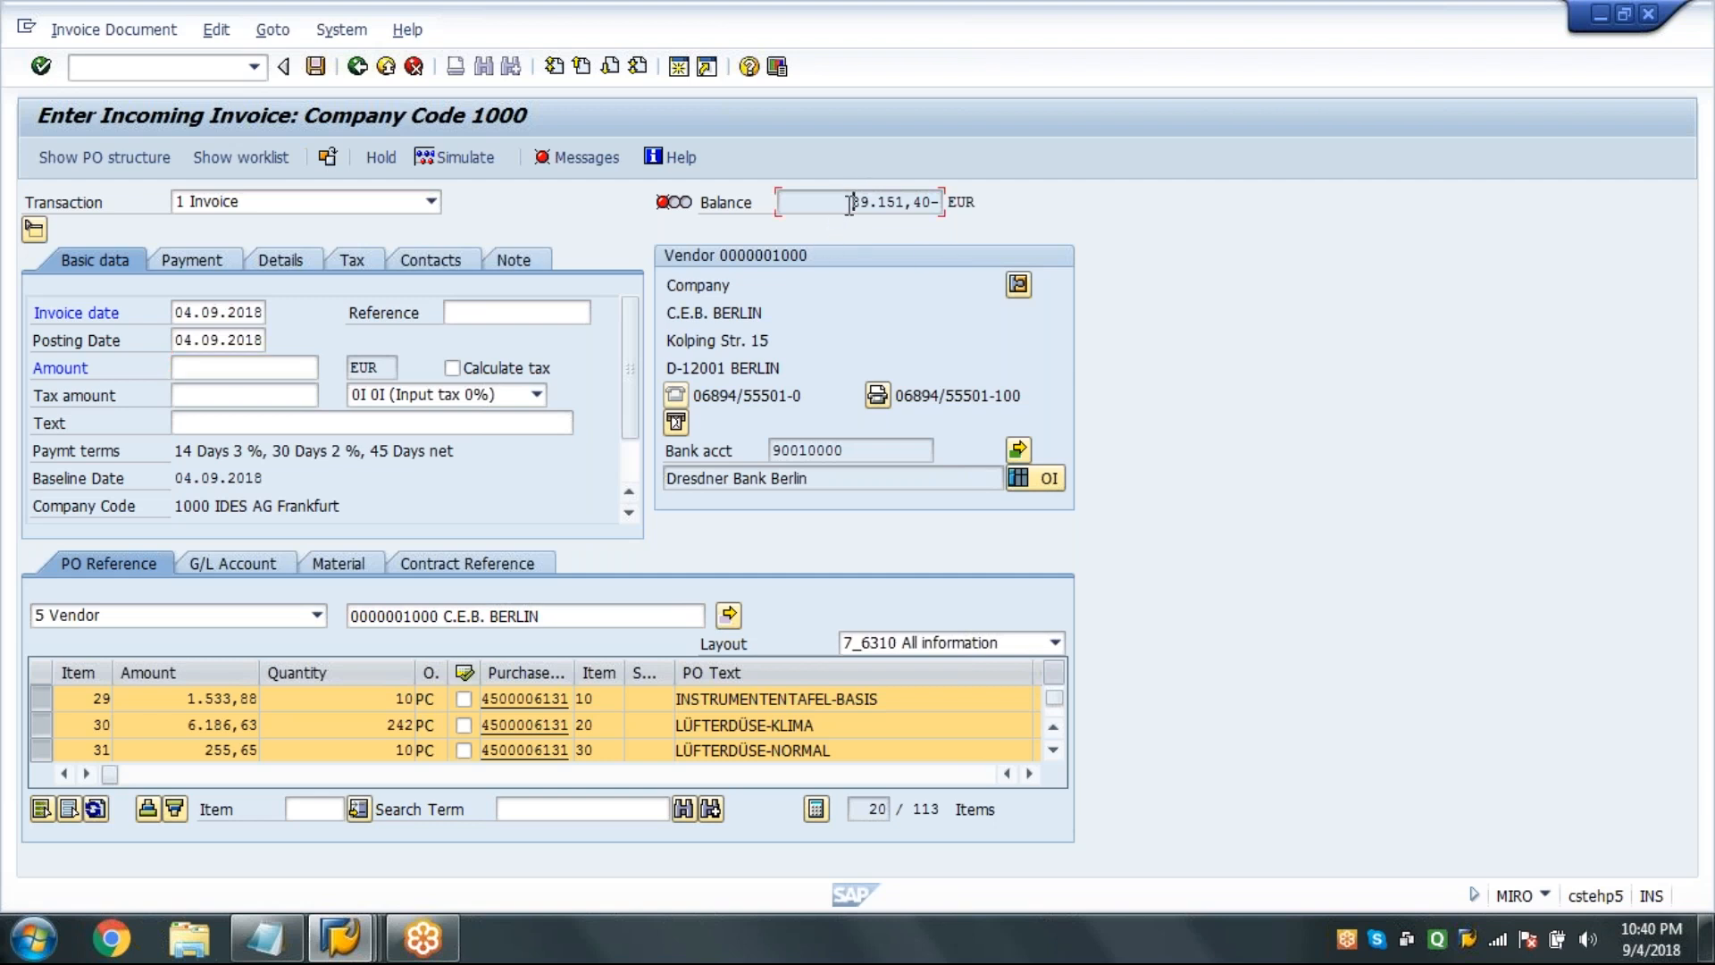
left_click_drag(850, 204, 932, 205)
left_click(934, 202)
left_click(253, 368)
type("89.151,40")
key("Return")
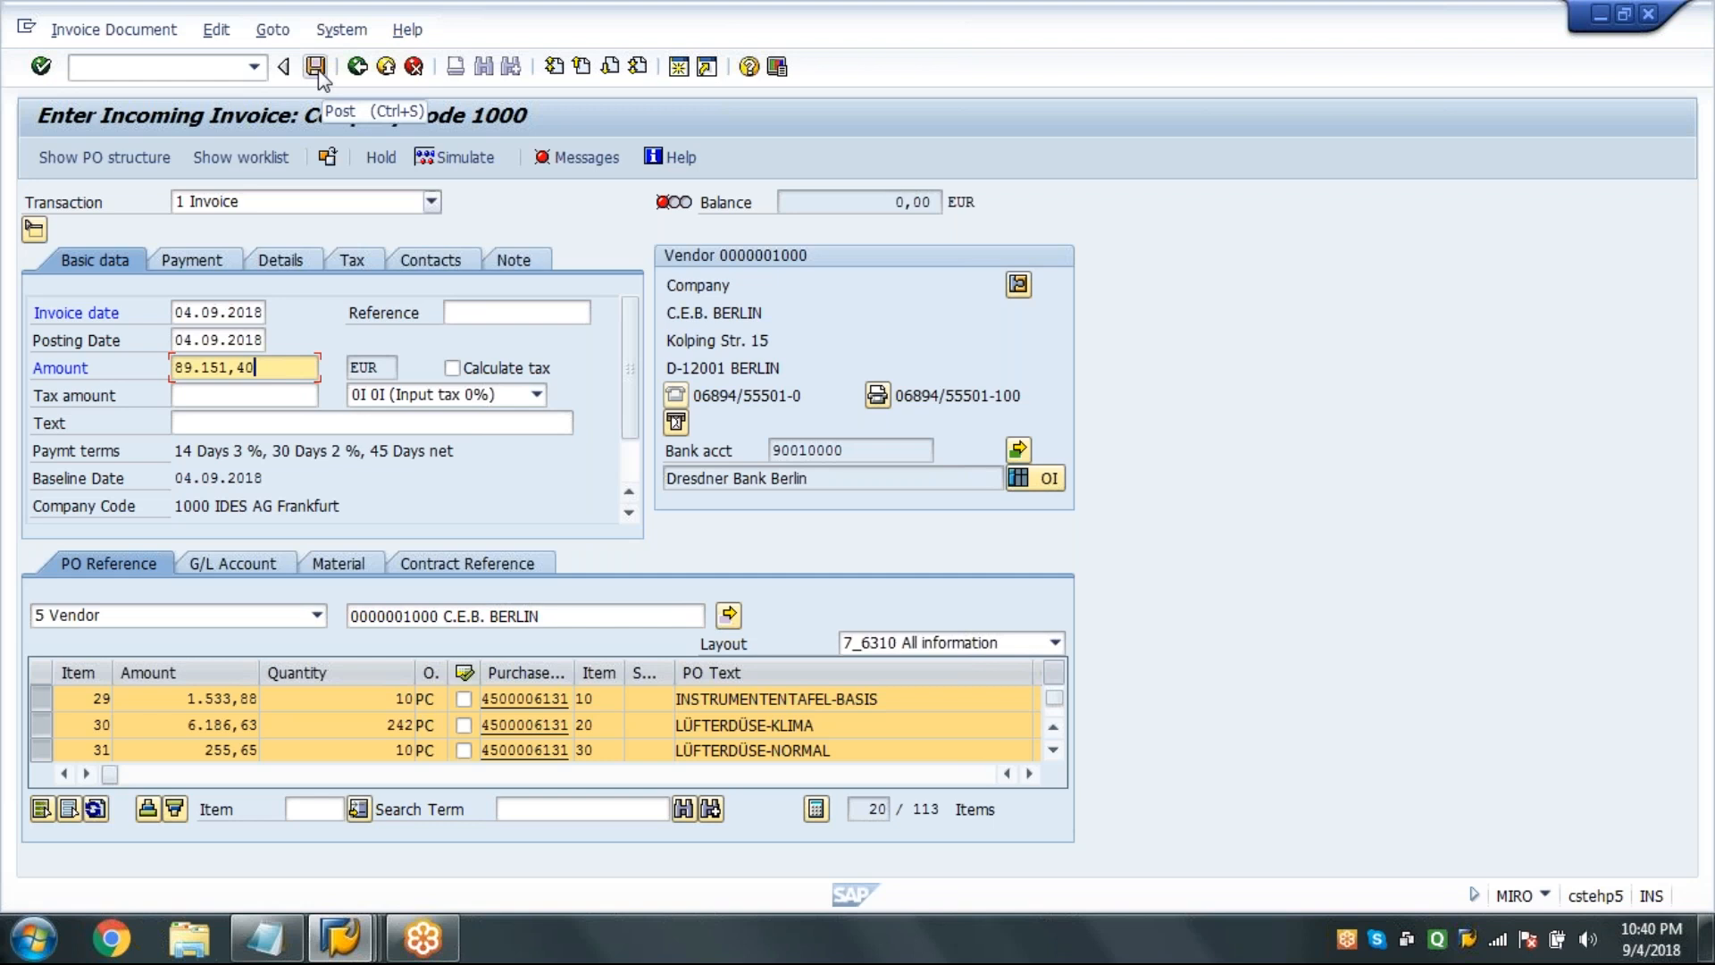
Simulate the invoice document, look through its account postings to the last position and return to the invoice.
left_click(447, 161)
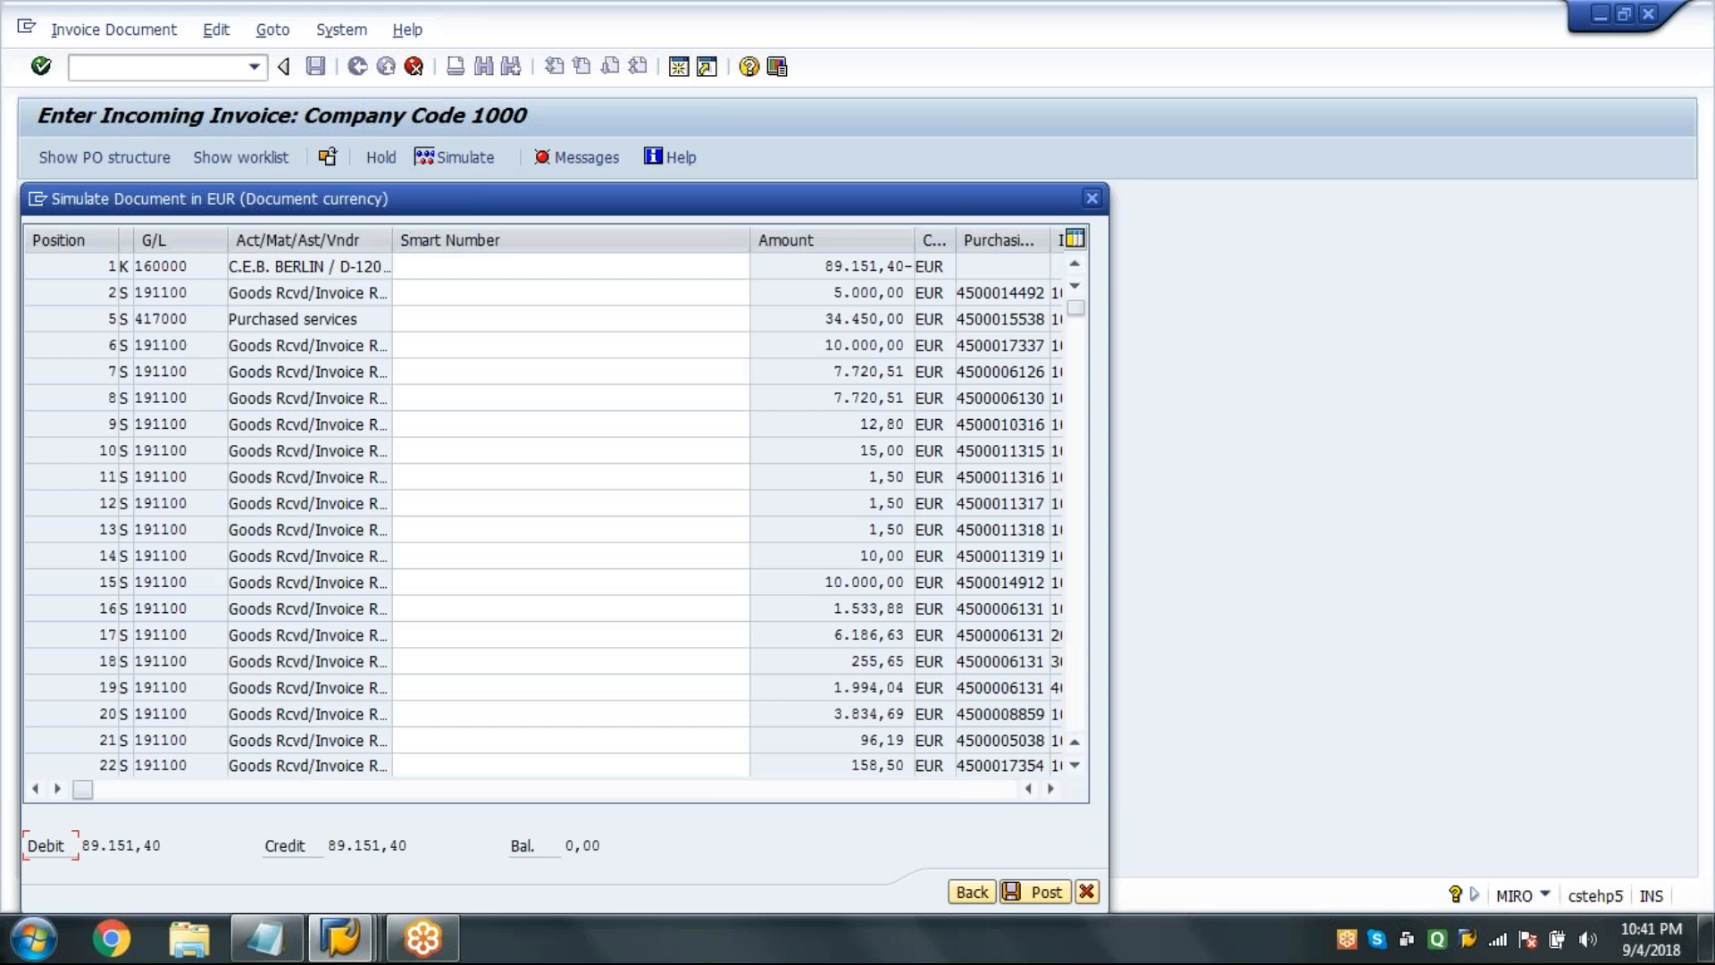
left_click(1076, 707)
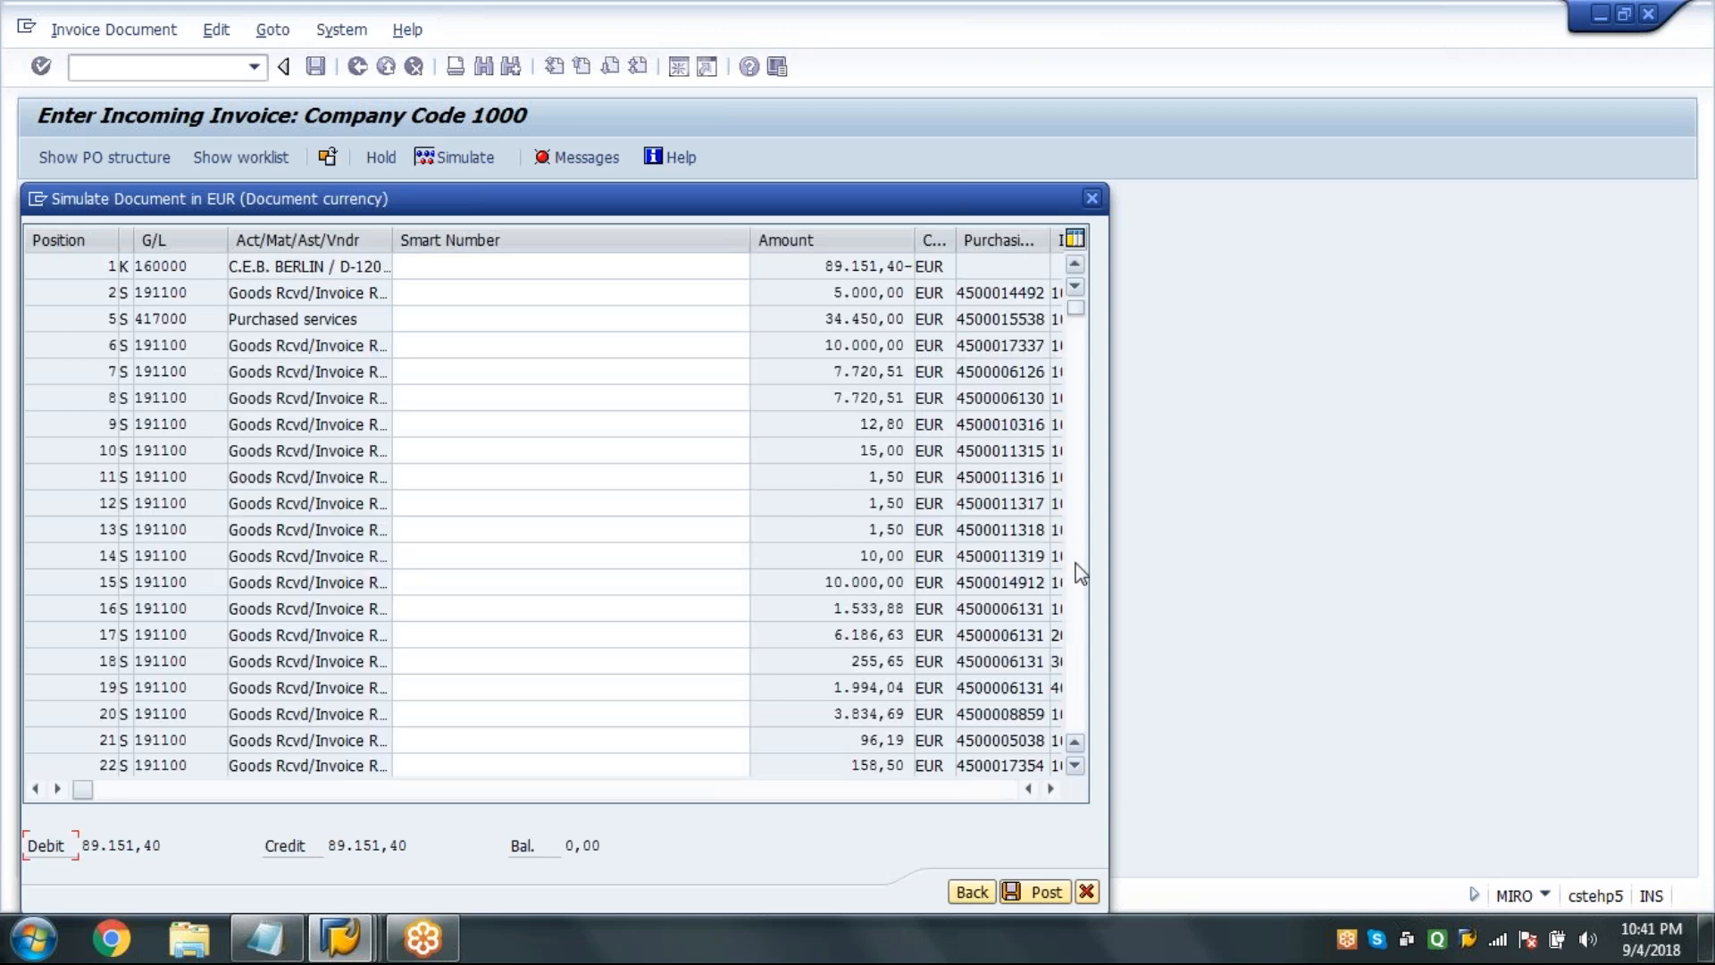
left_click(1079, 496)
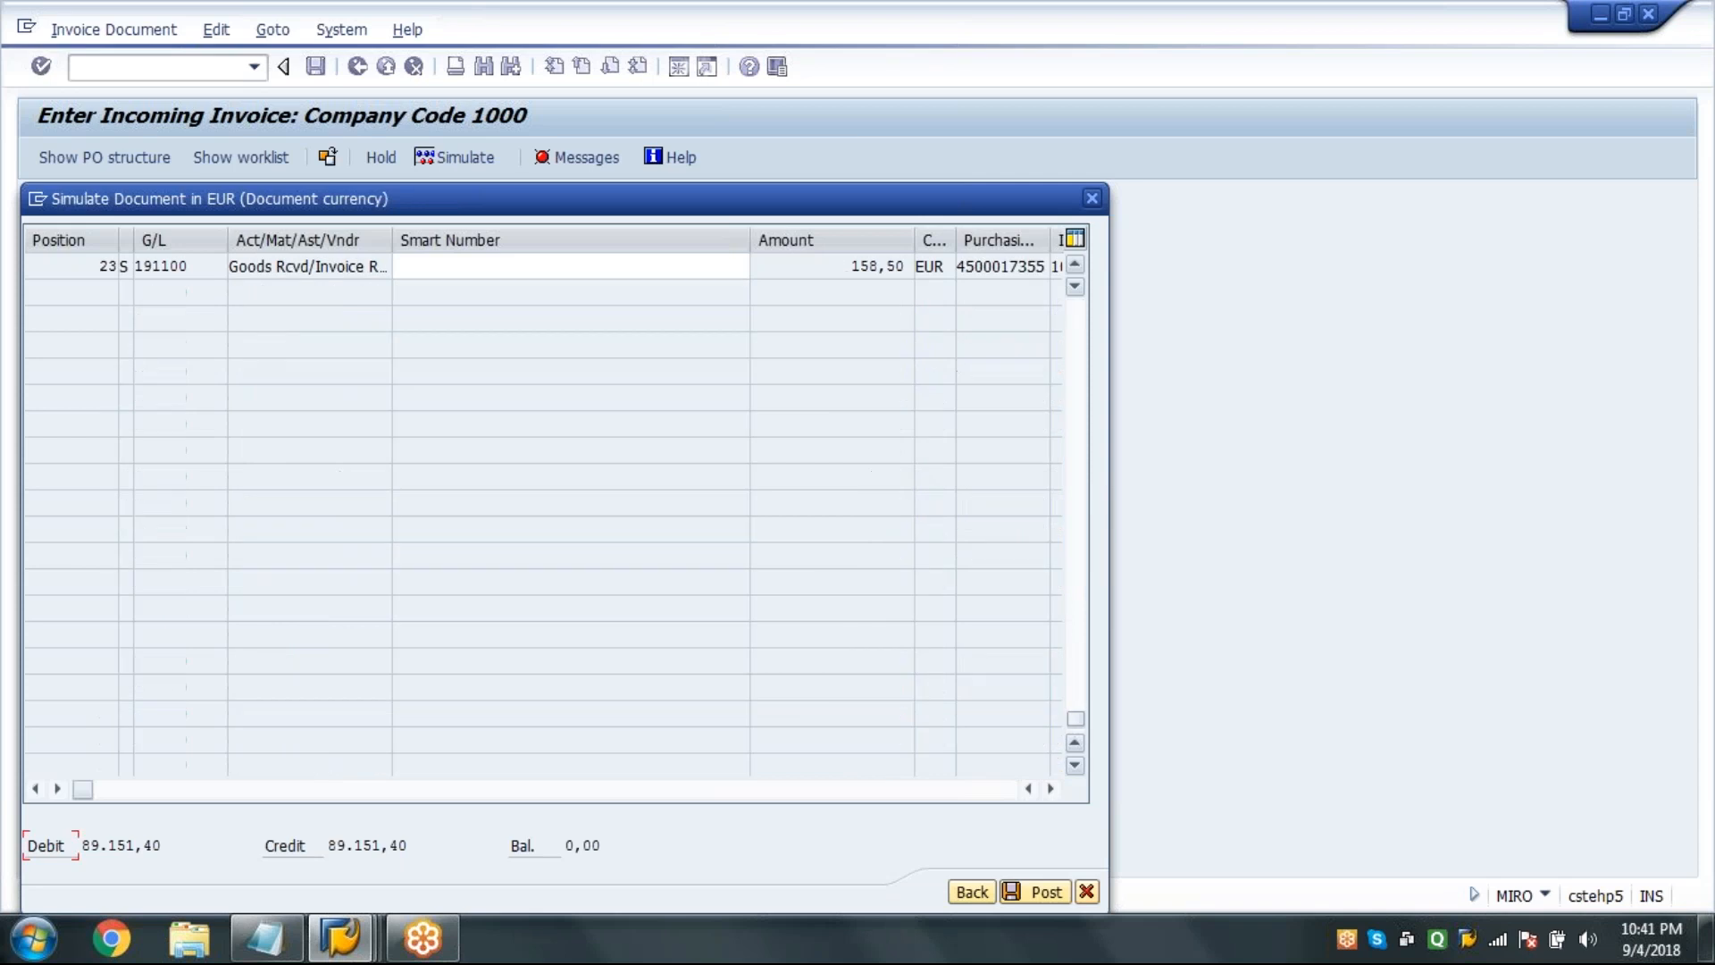
left_click(968, 893)
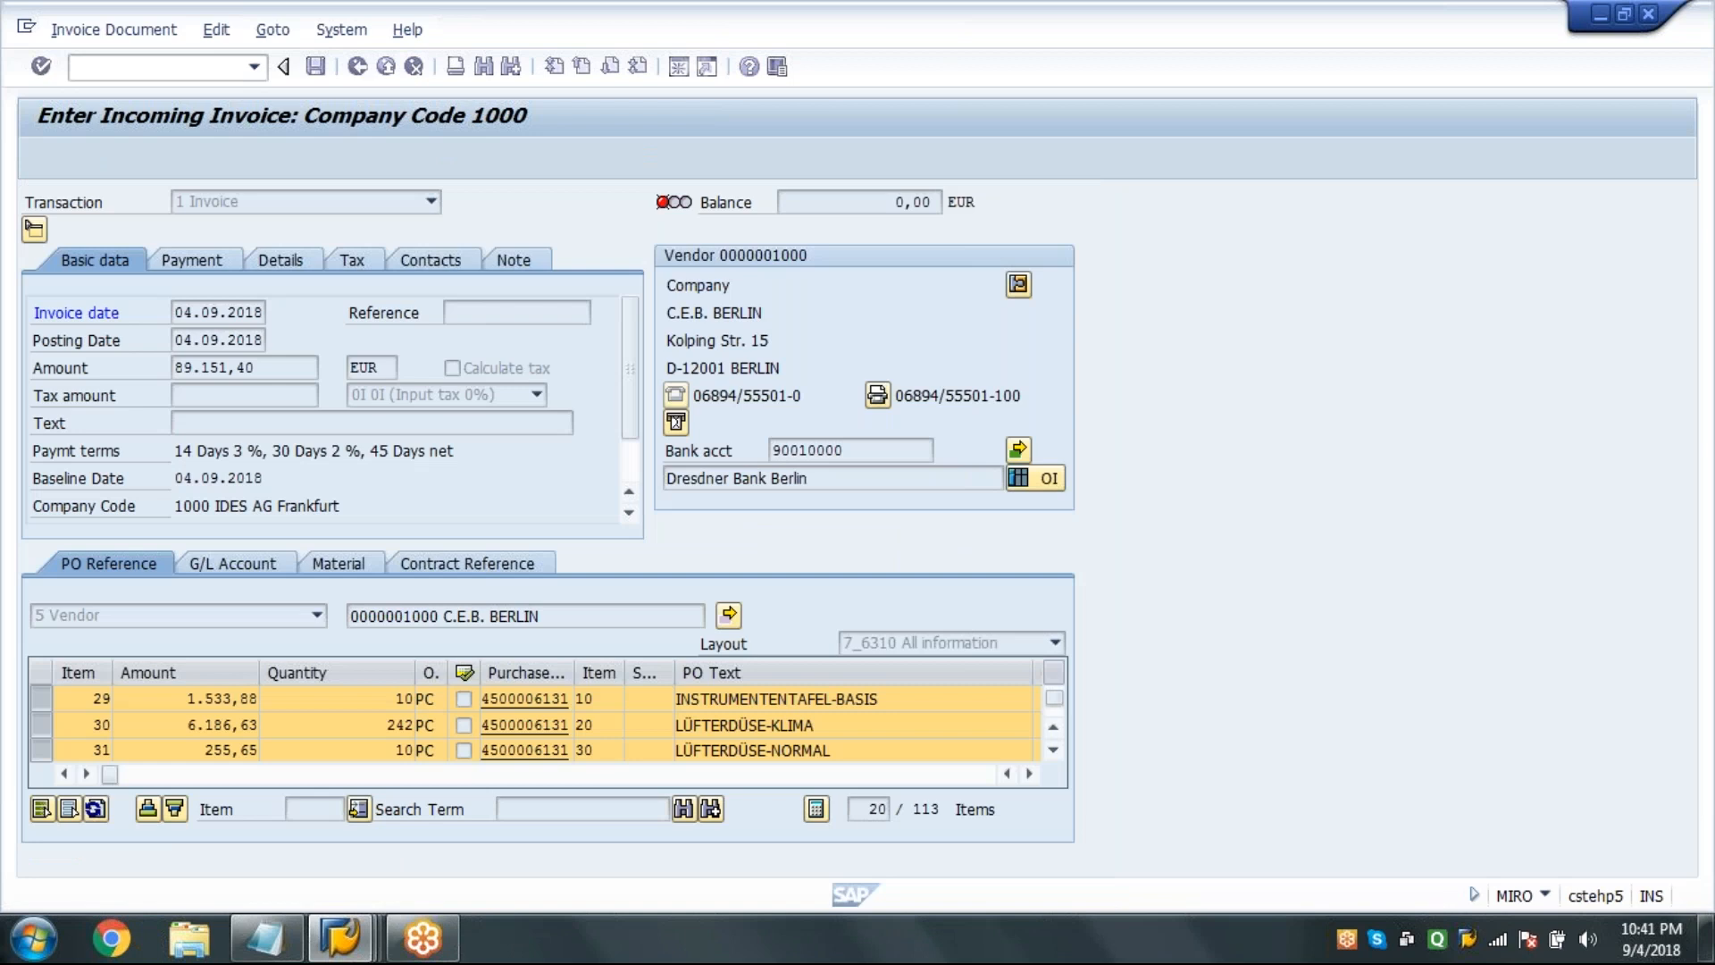
Check the tax codes of purchase order items 29 to 31 in the invoice.
left_click(170, 706)
key("Tab")
key("Tab")
key("Tab")
key("Tab")
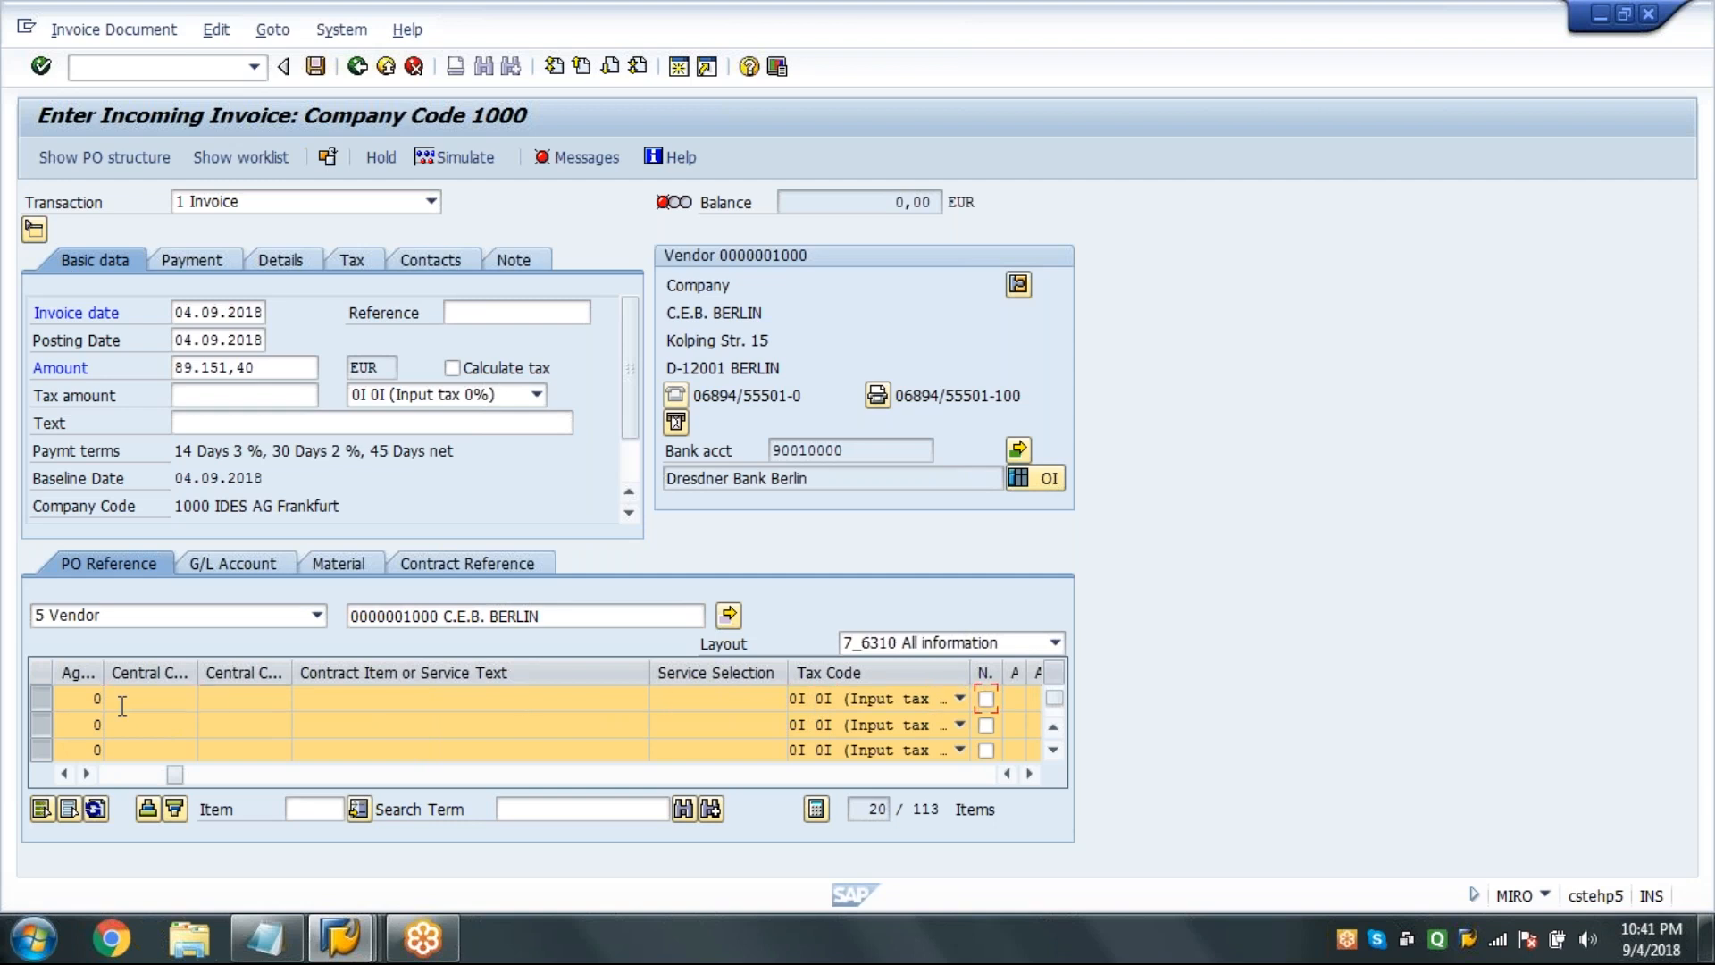
left_click(163, 702)
key("Tab")
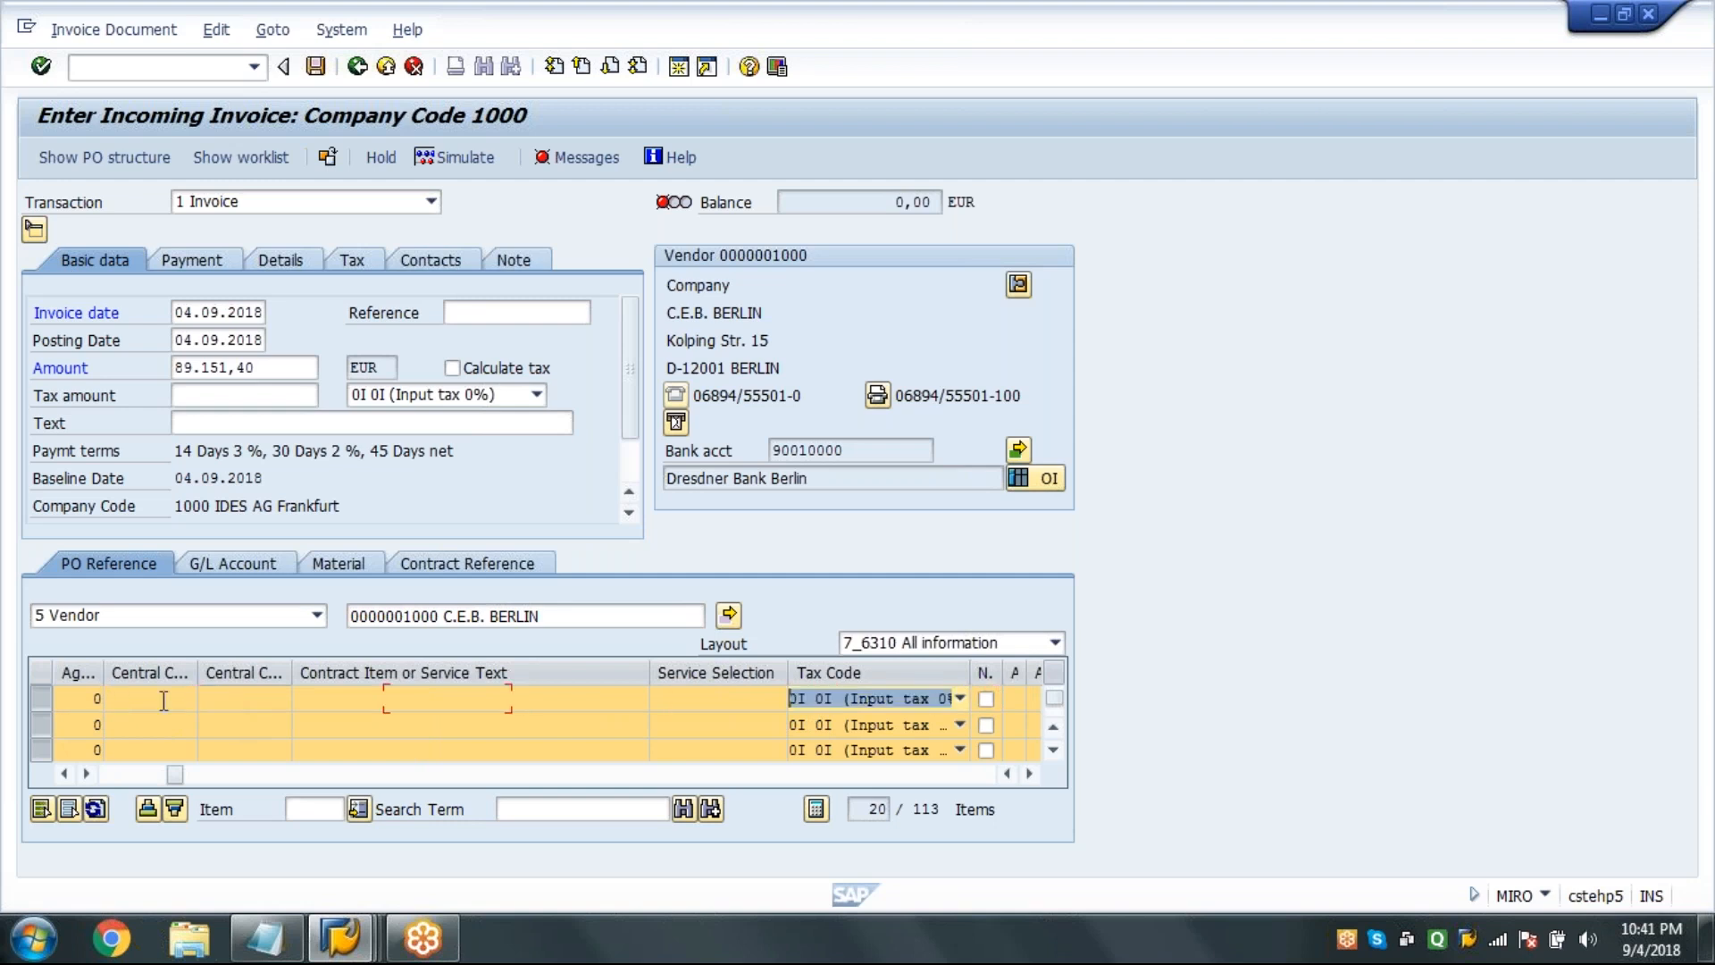
key("Return")
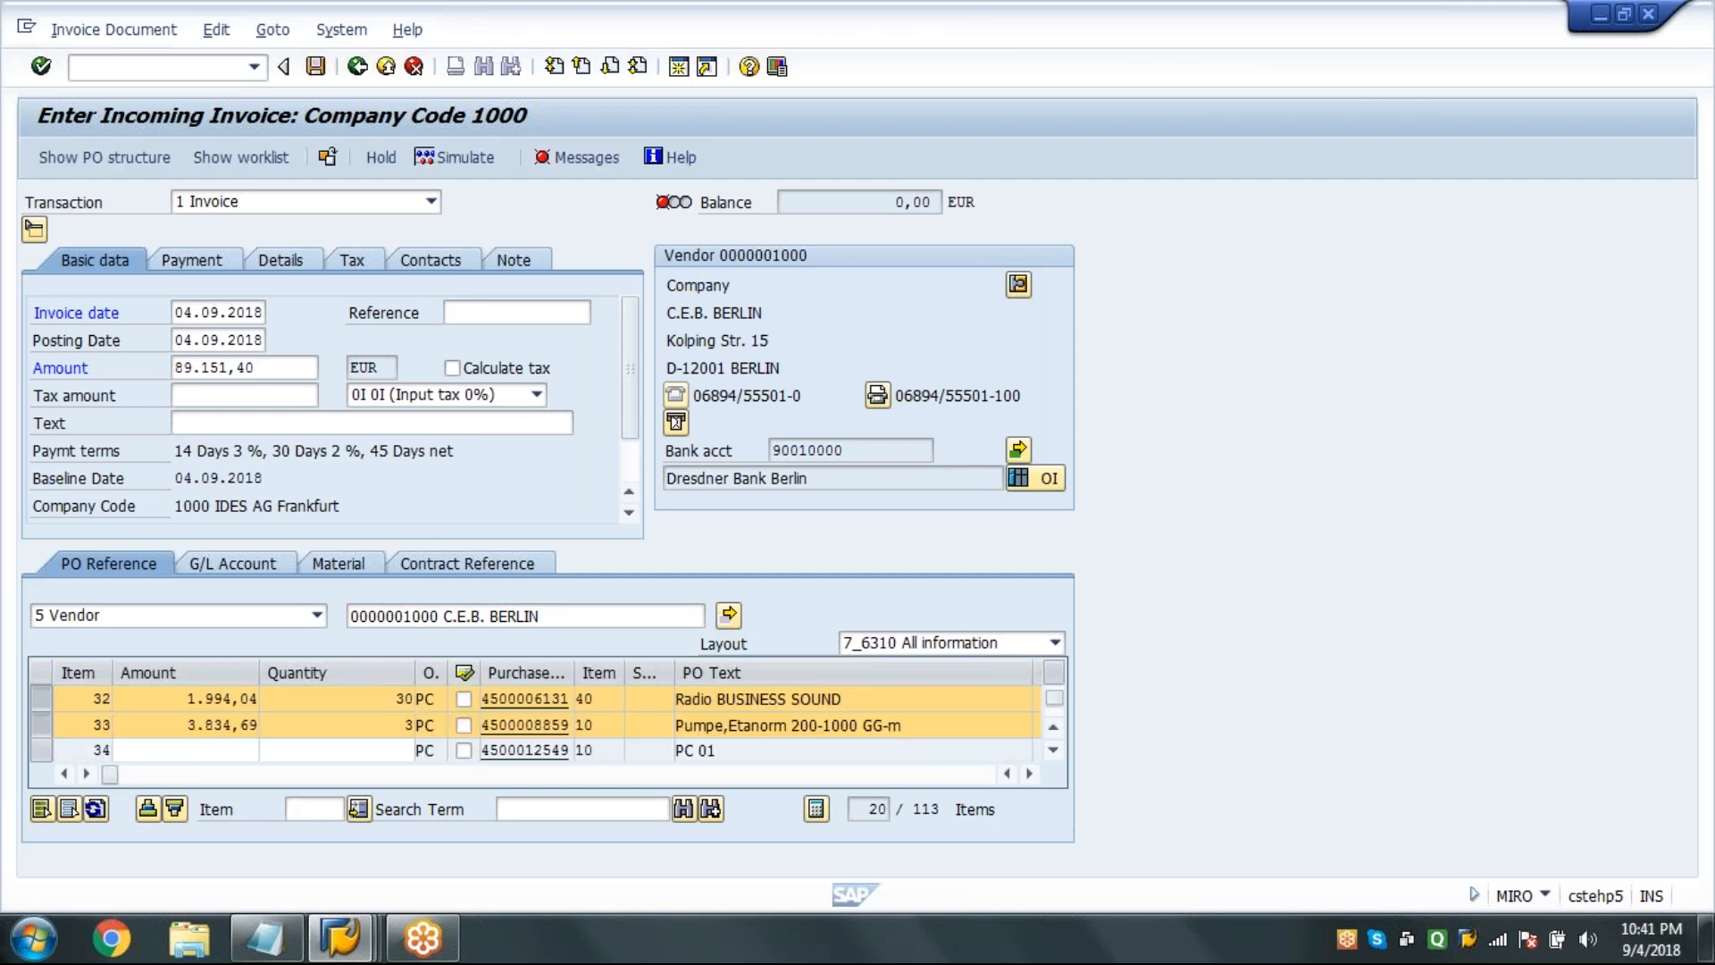
Look through the invoice's purchase order items from 32 to 52 and check the tax codes of the last ones.
scroll(536, 726, "down", 1)
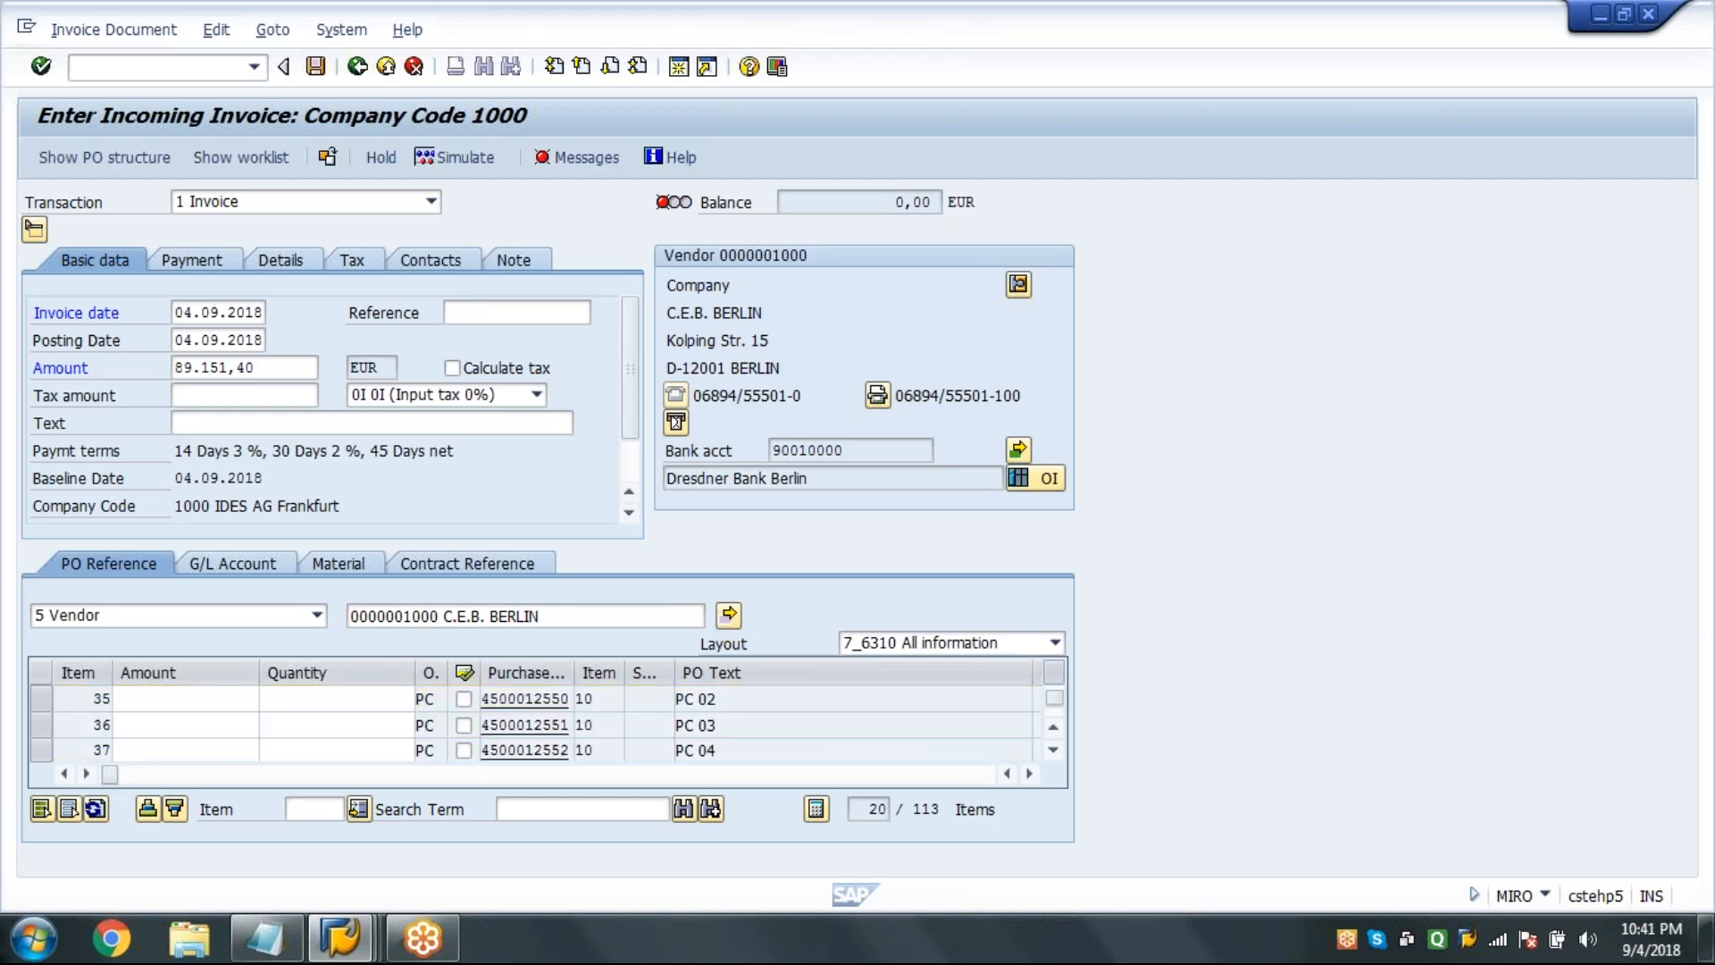
scroll(536, 726, "down", 1)
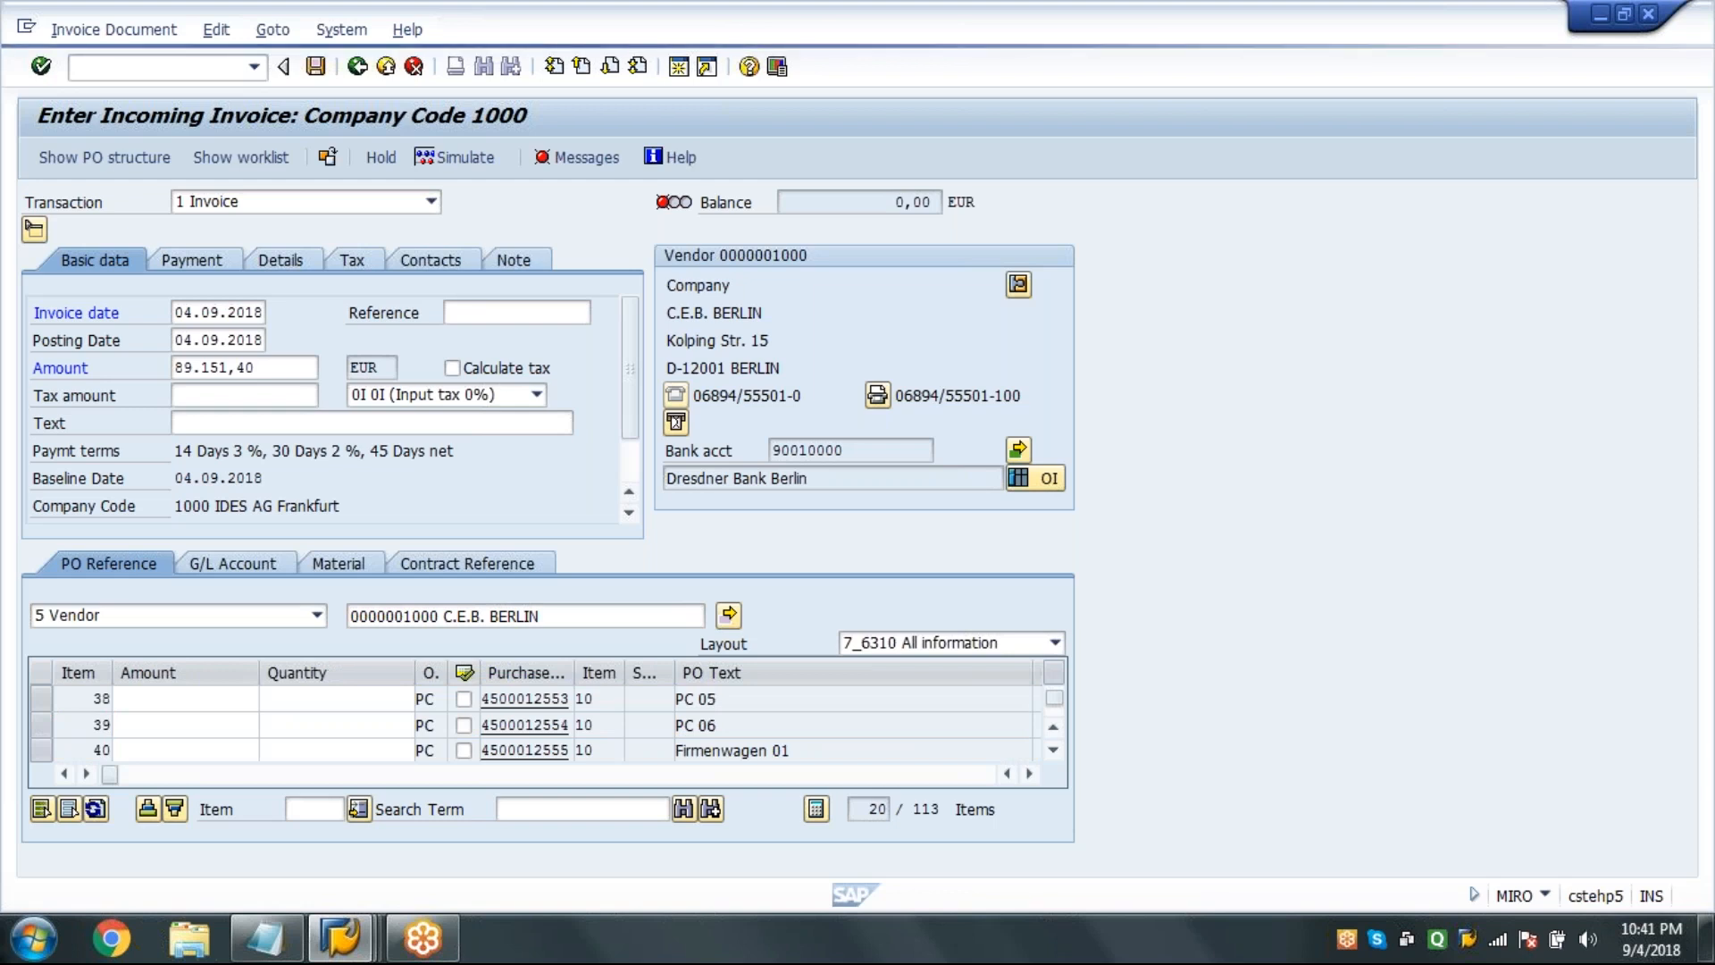
scroll(536, 725, "down", 1)
scroll(536, 726, "down", 1)
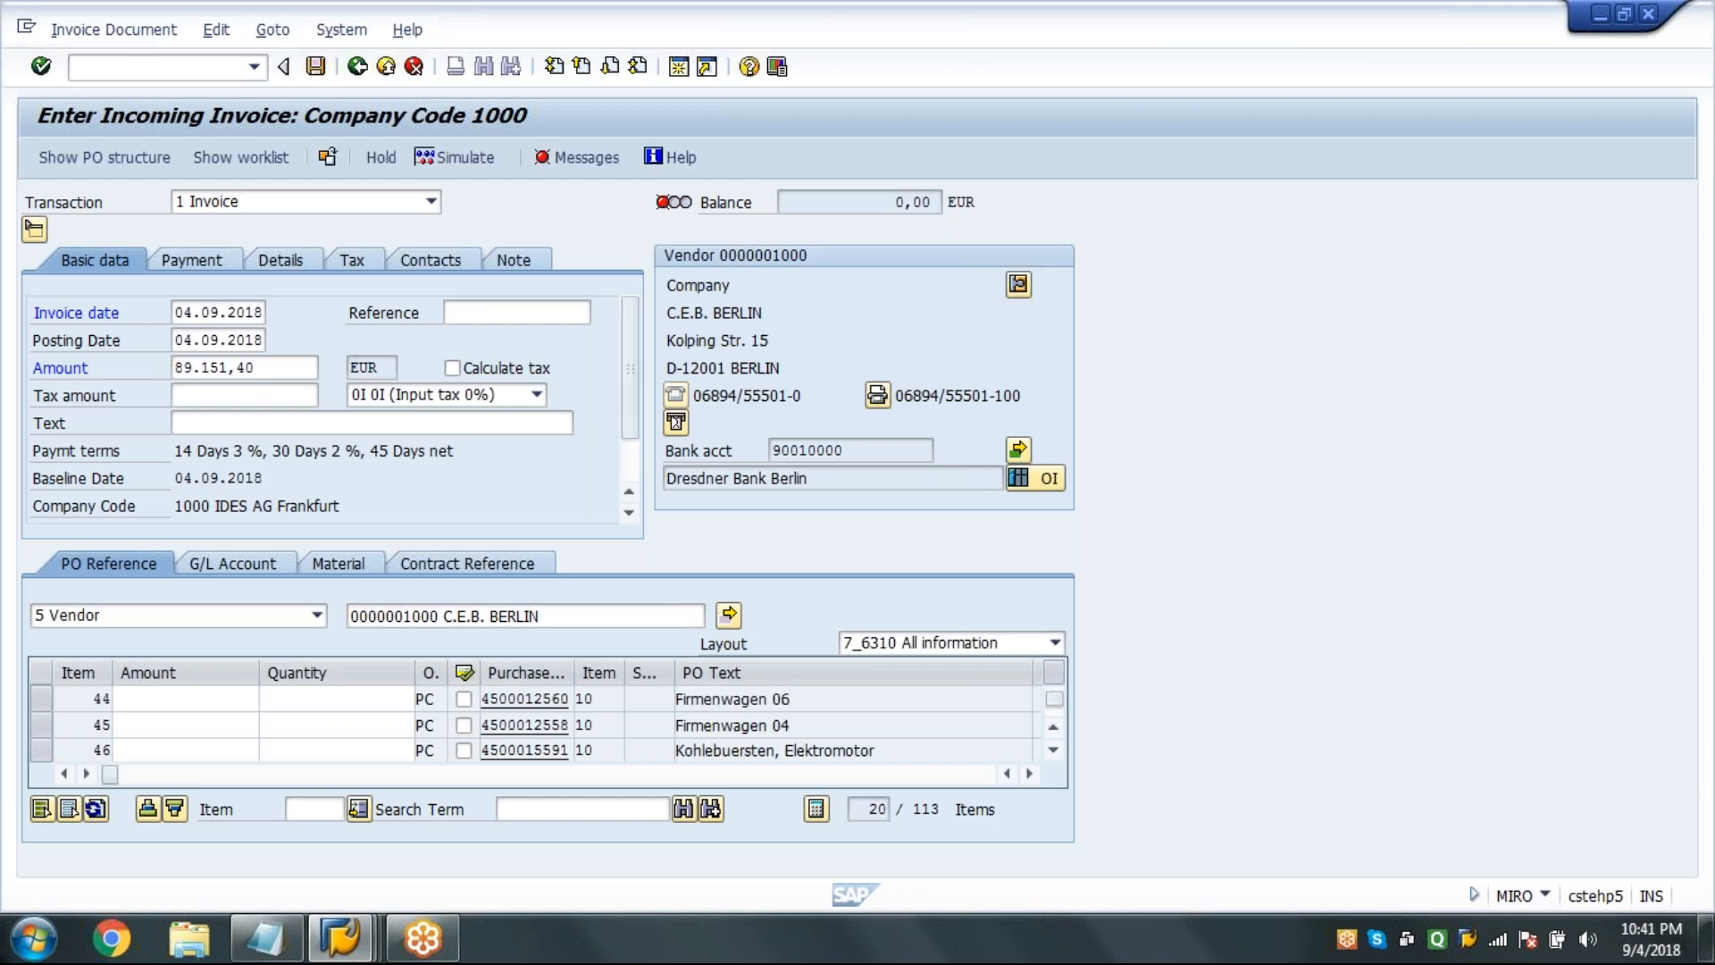
scroll(536, 726, "down", 1)
scroll(536, 725, "down", 1)
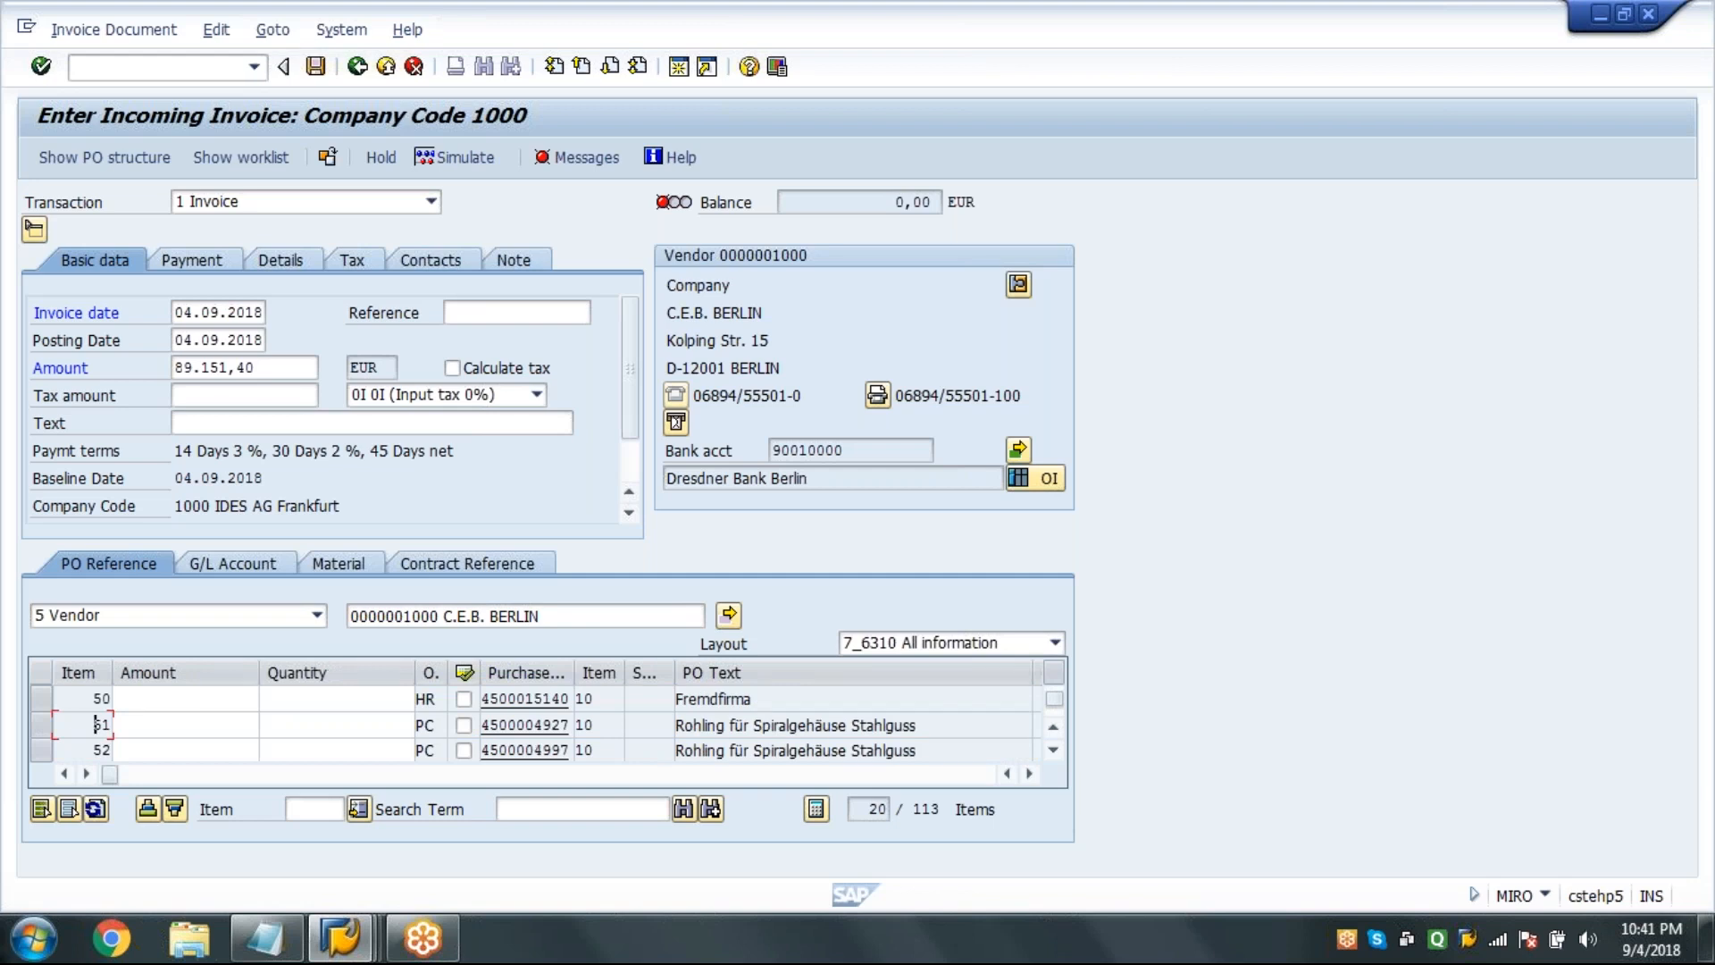
key("Tab")
key("Tab")
key("Tab")
key("Tab")
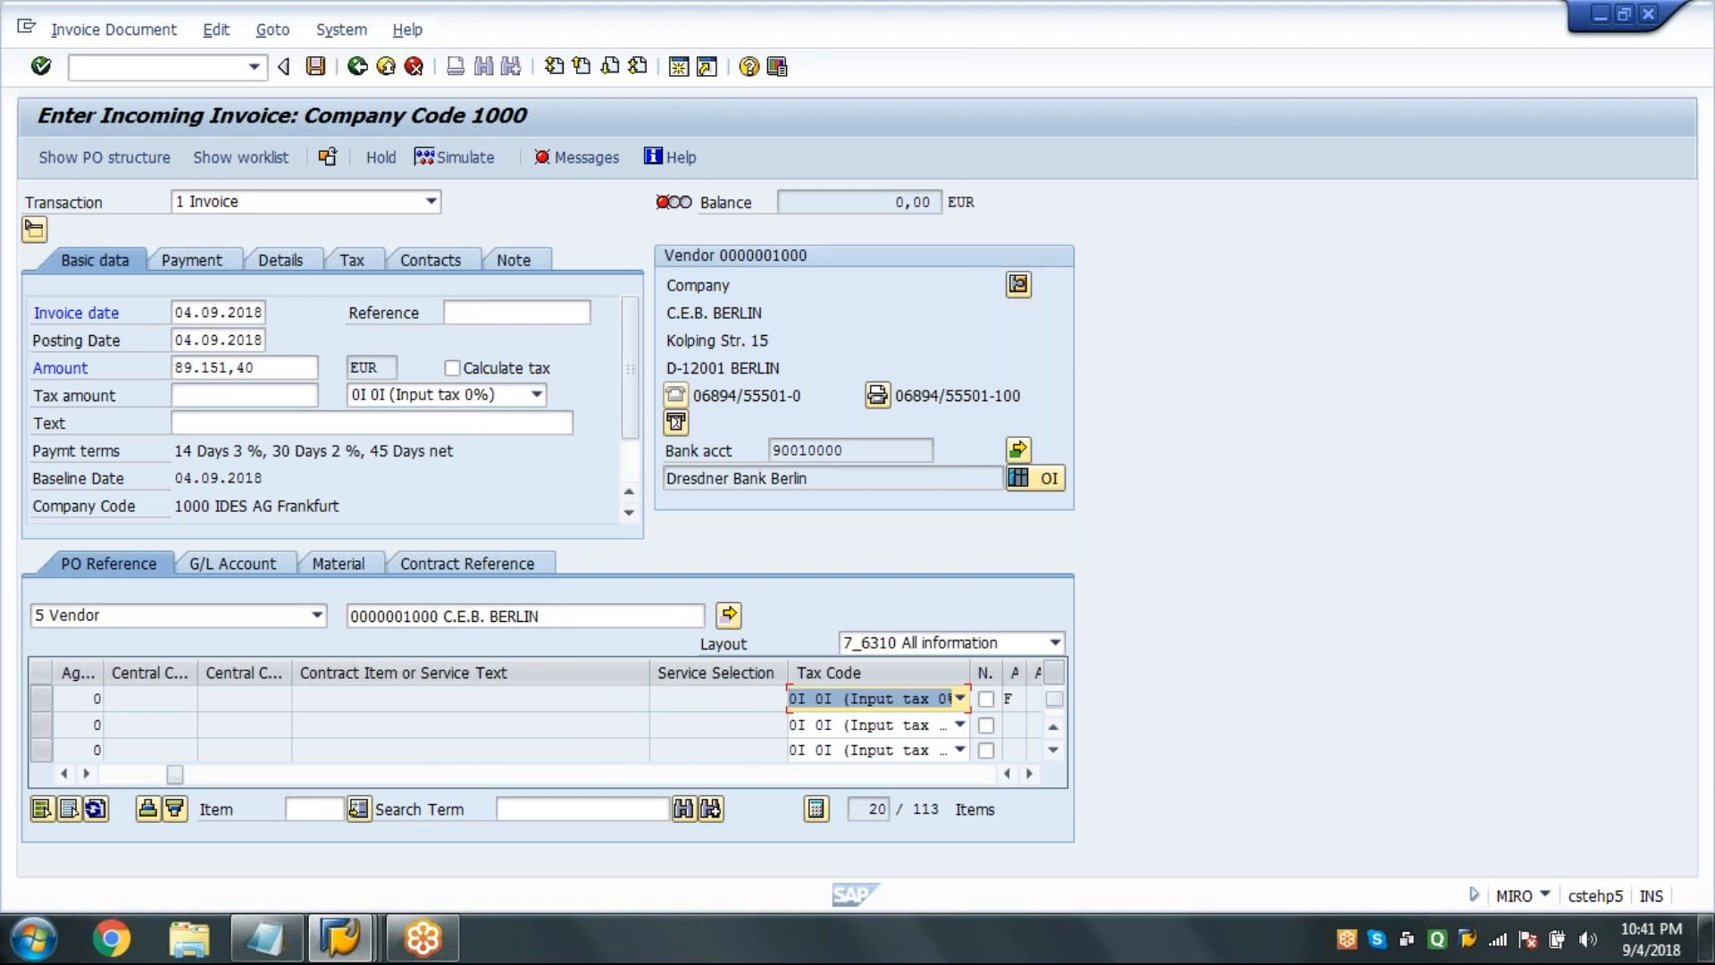
Examine the purchase order items from 53 to 60 for adopted amounts and quantities.
left_click(1055, 753)
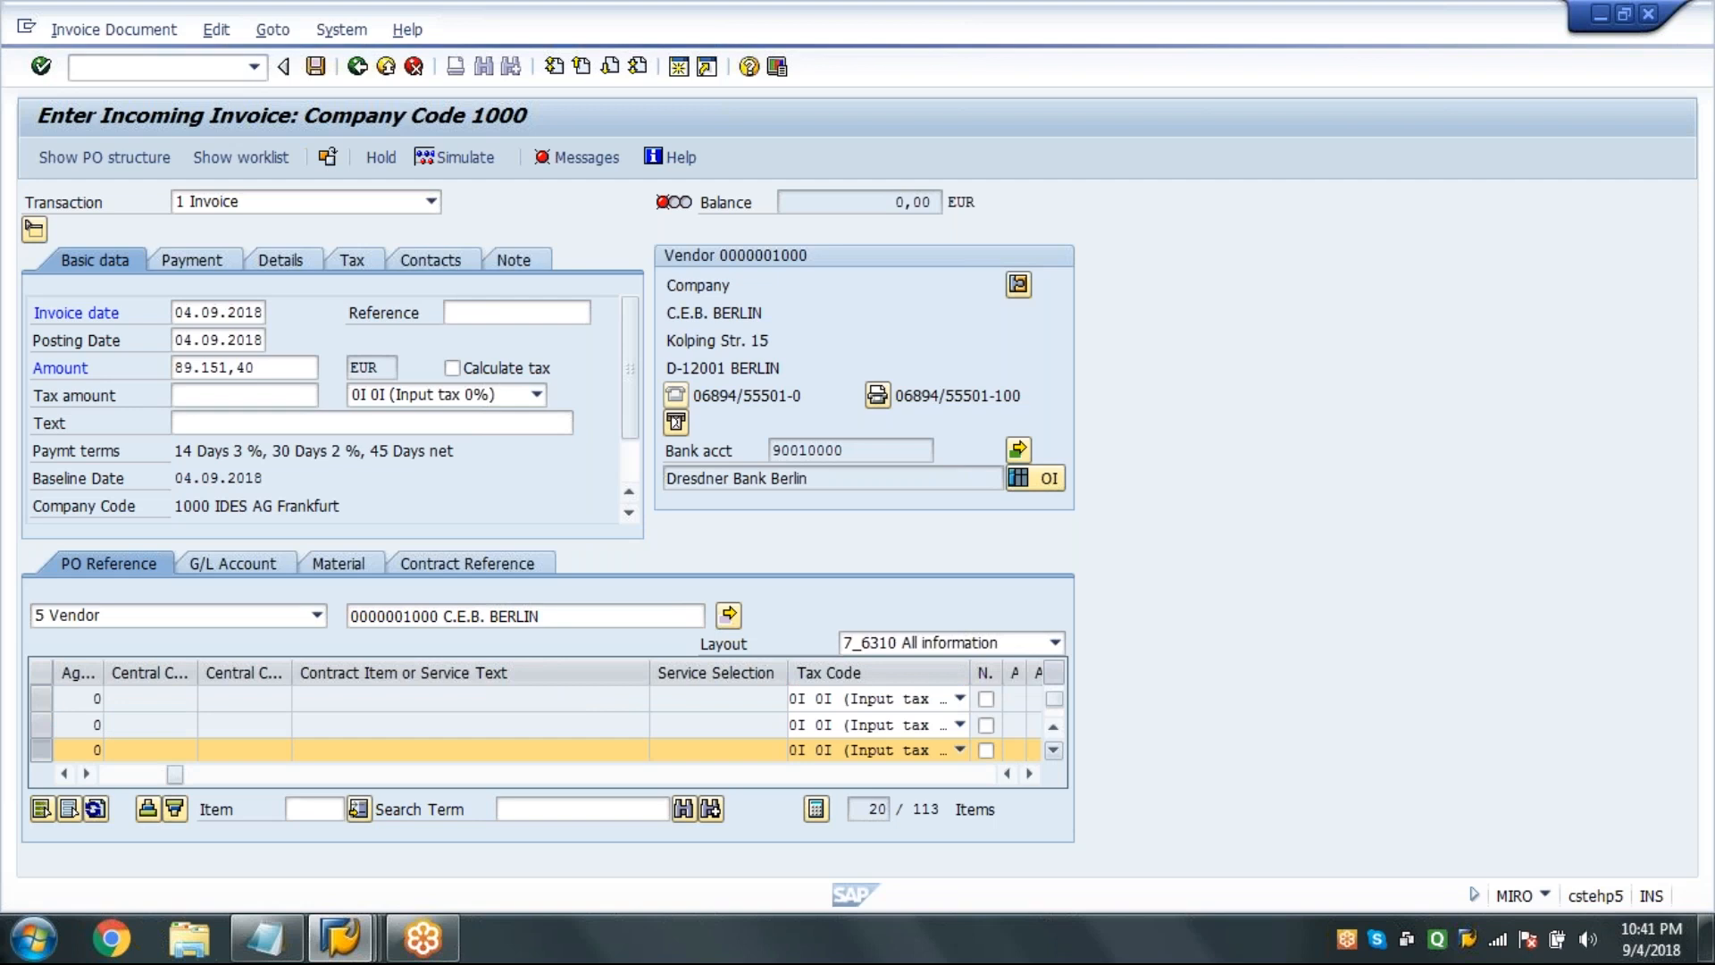
left_click(1055, 751)
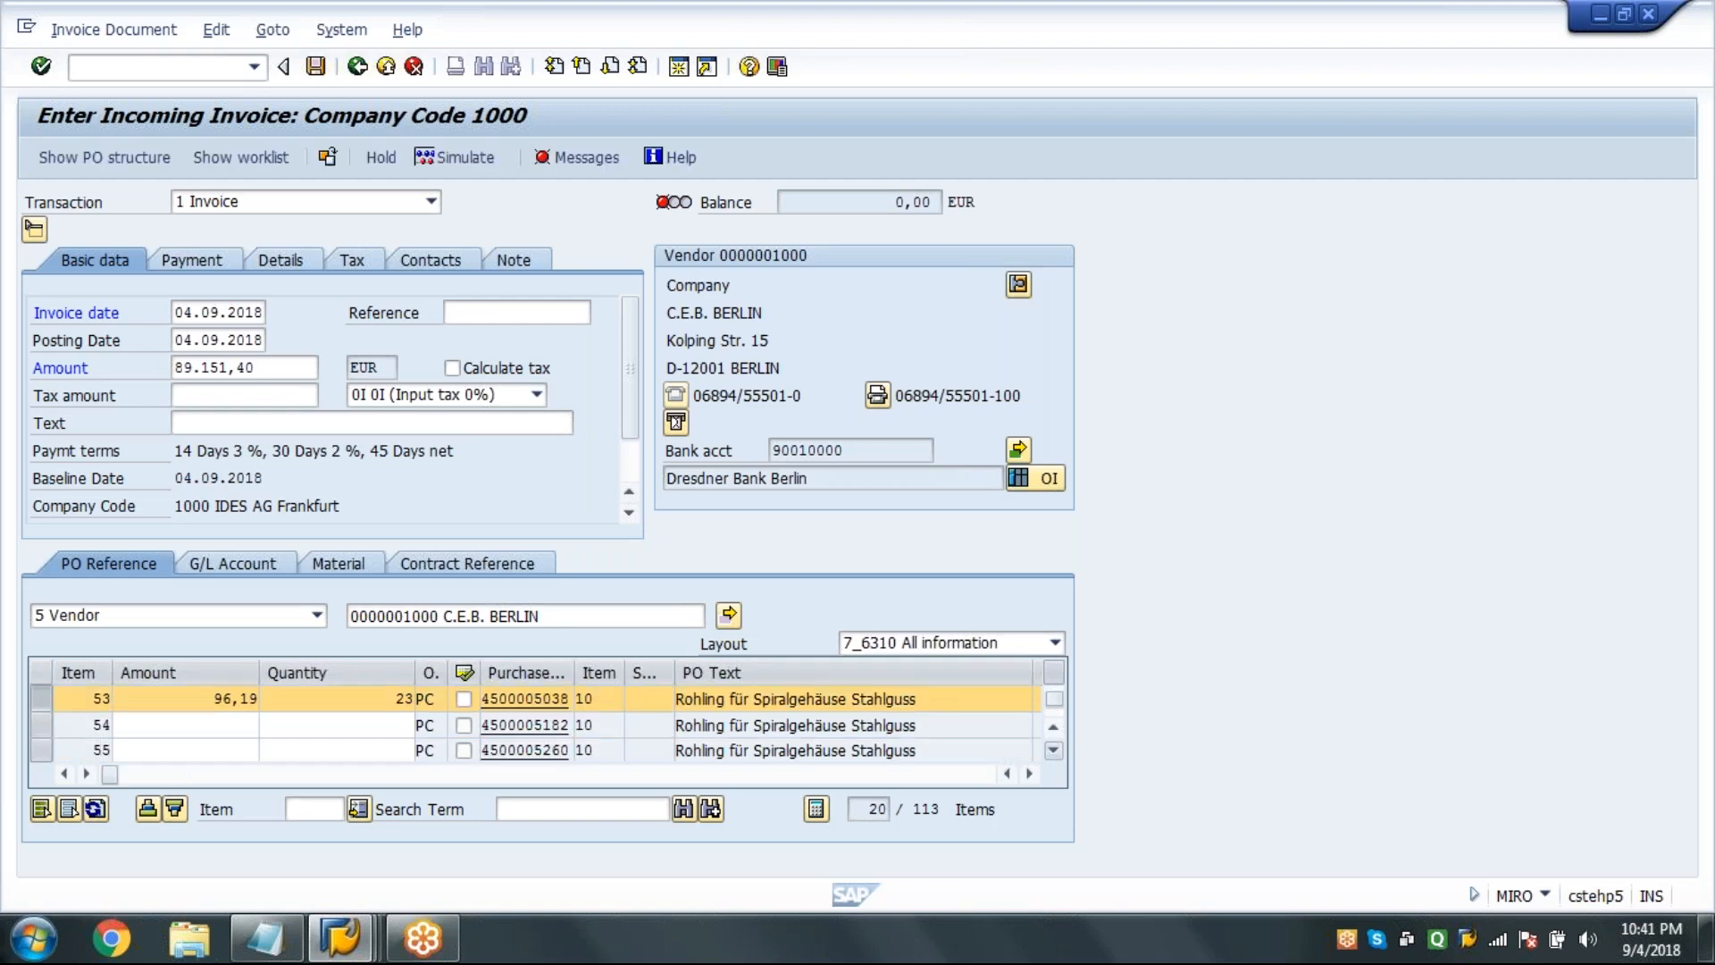
left_click(1054, 751)
left_click(1054, 751)
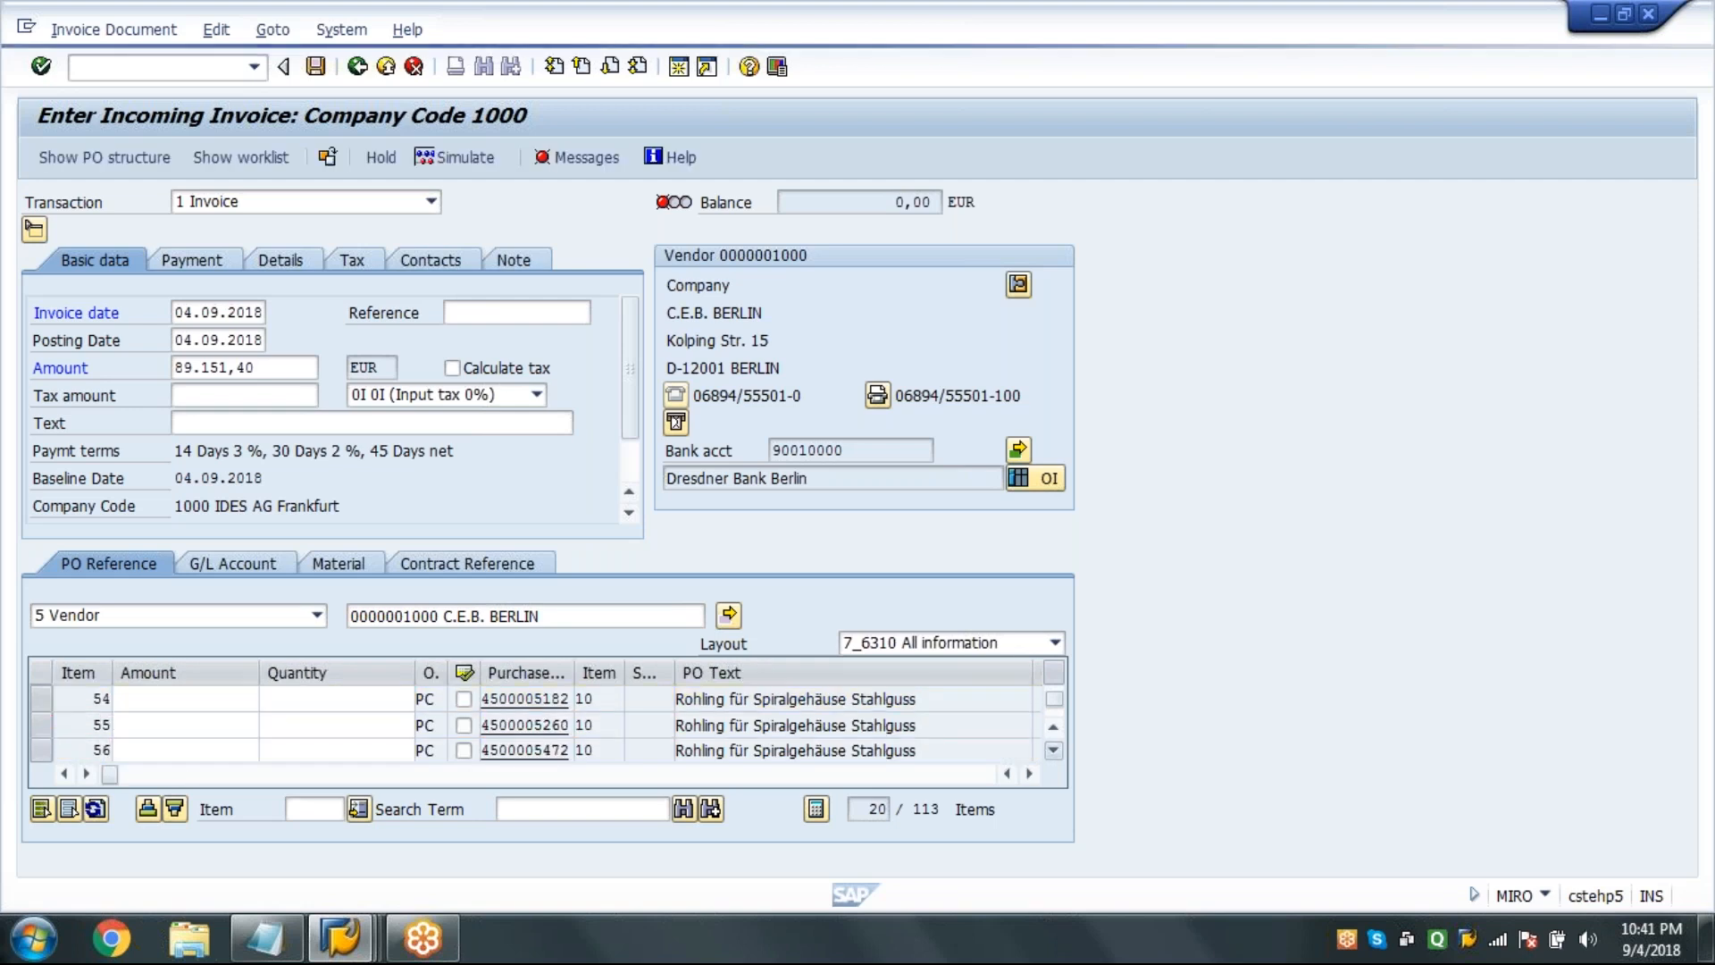
left_click(1055, 751)
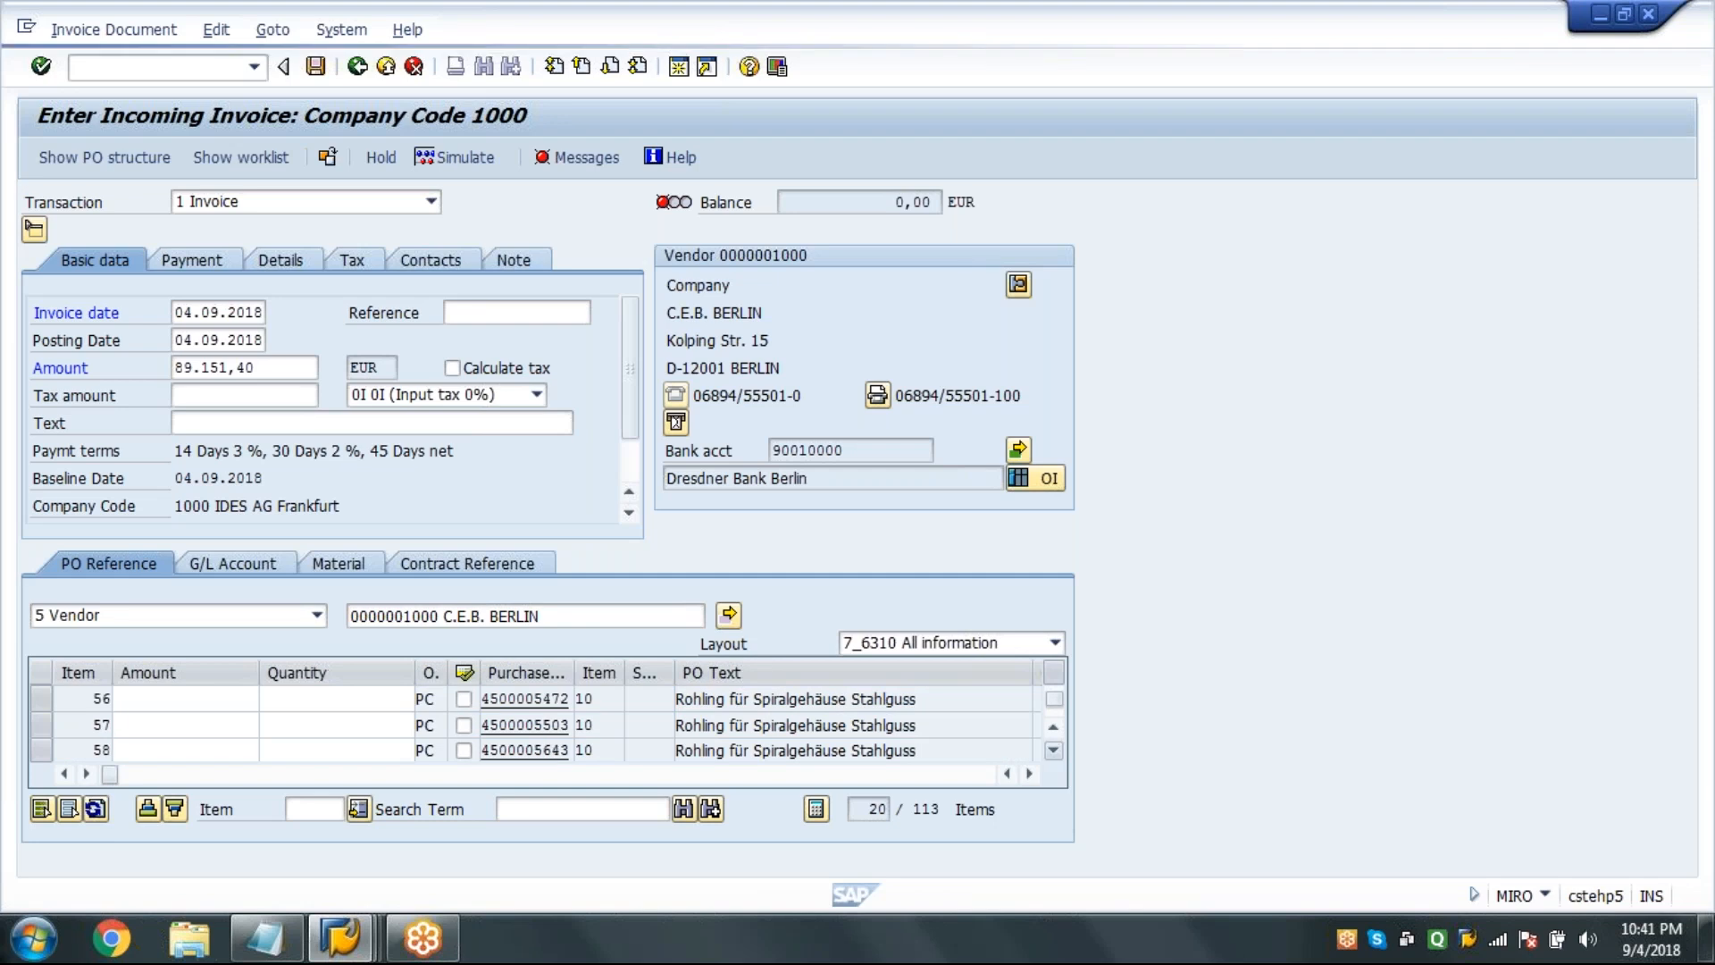
left_click(1054, 751)
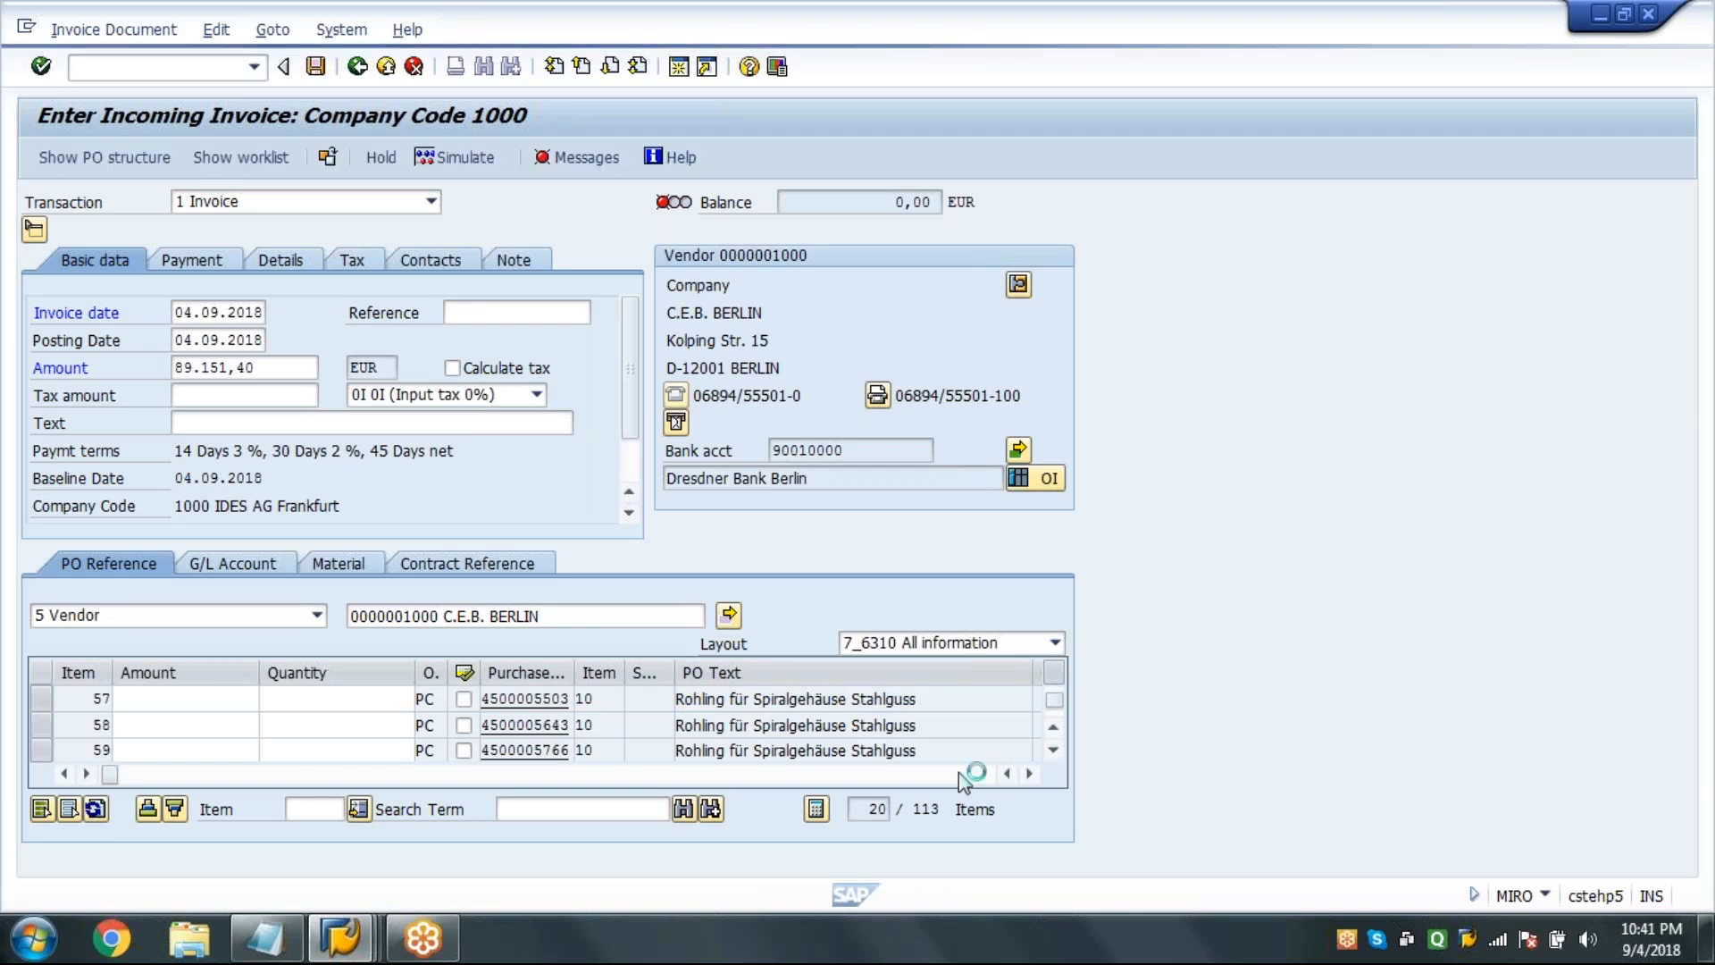
left_click(1054, 751)
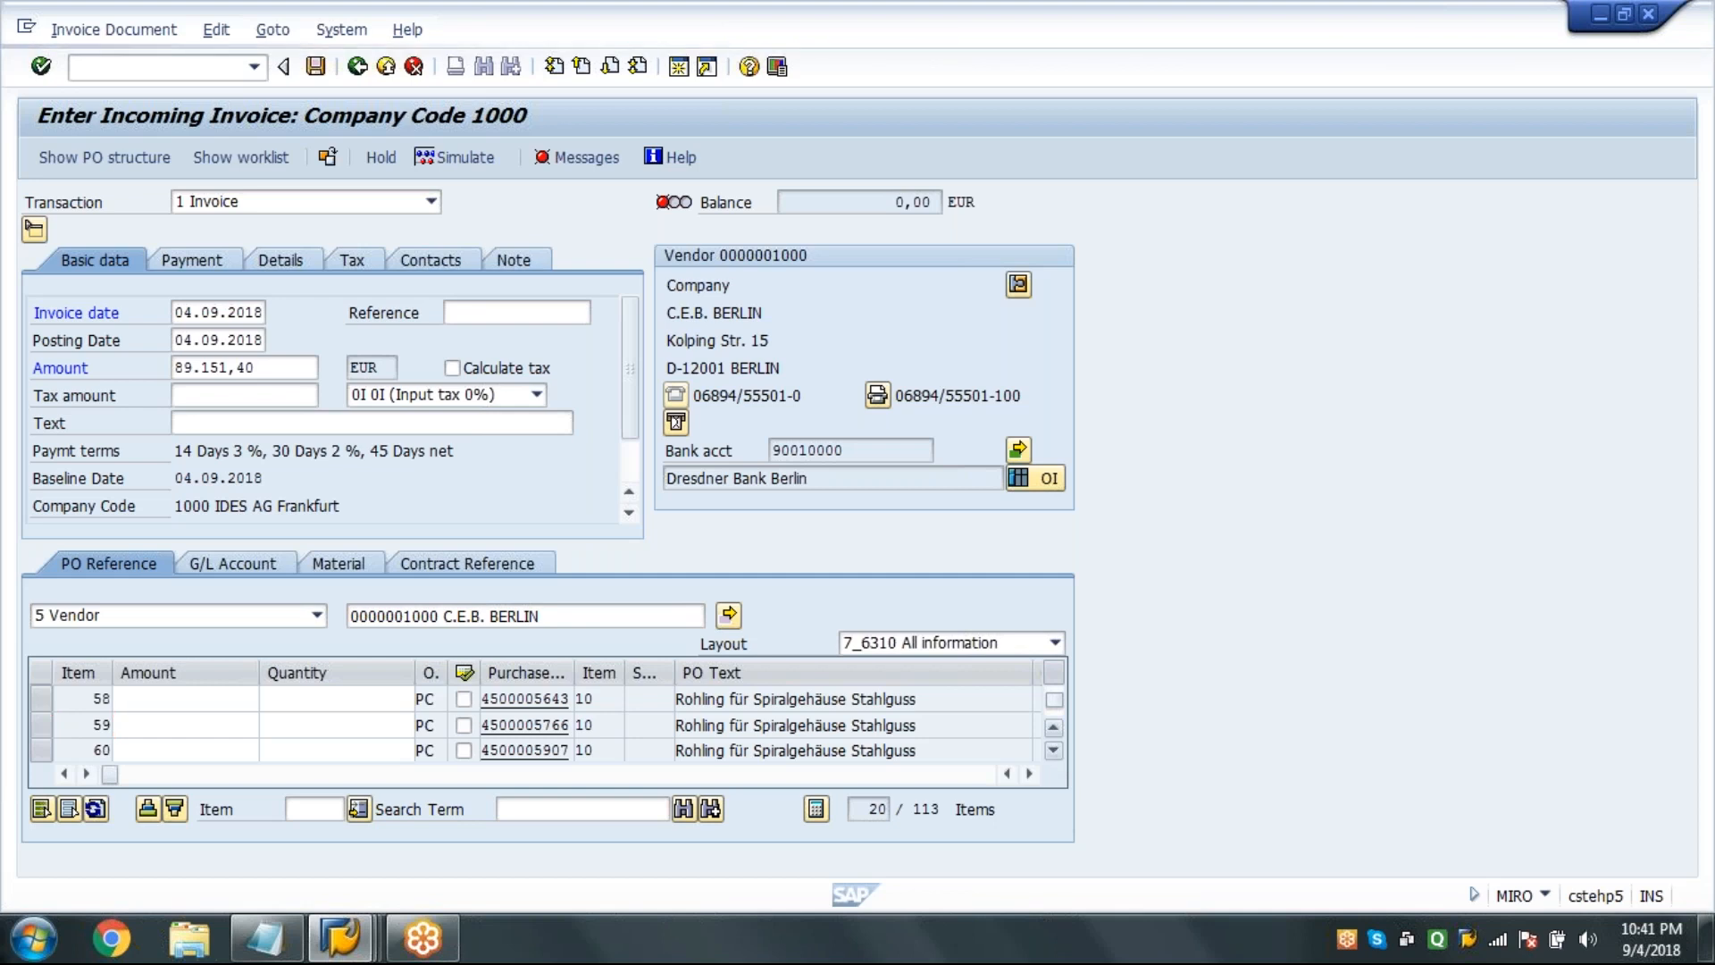
View the pricing conditions of a Rohling für Spiralgehäuse Stahlguss item and return to the invoice.
left_click(185, 703)
key("Page_Down")
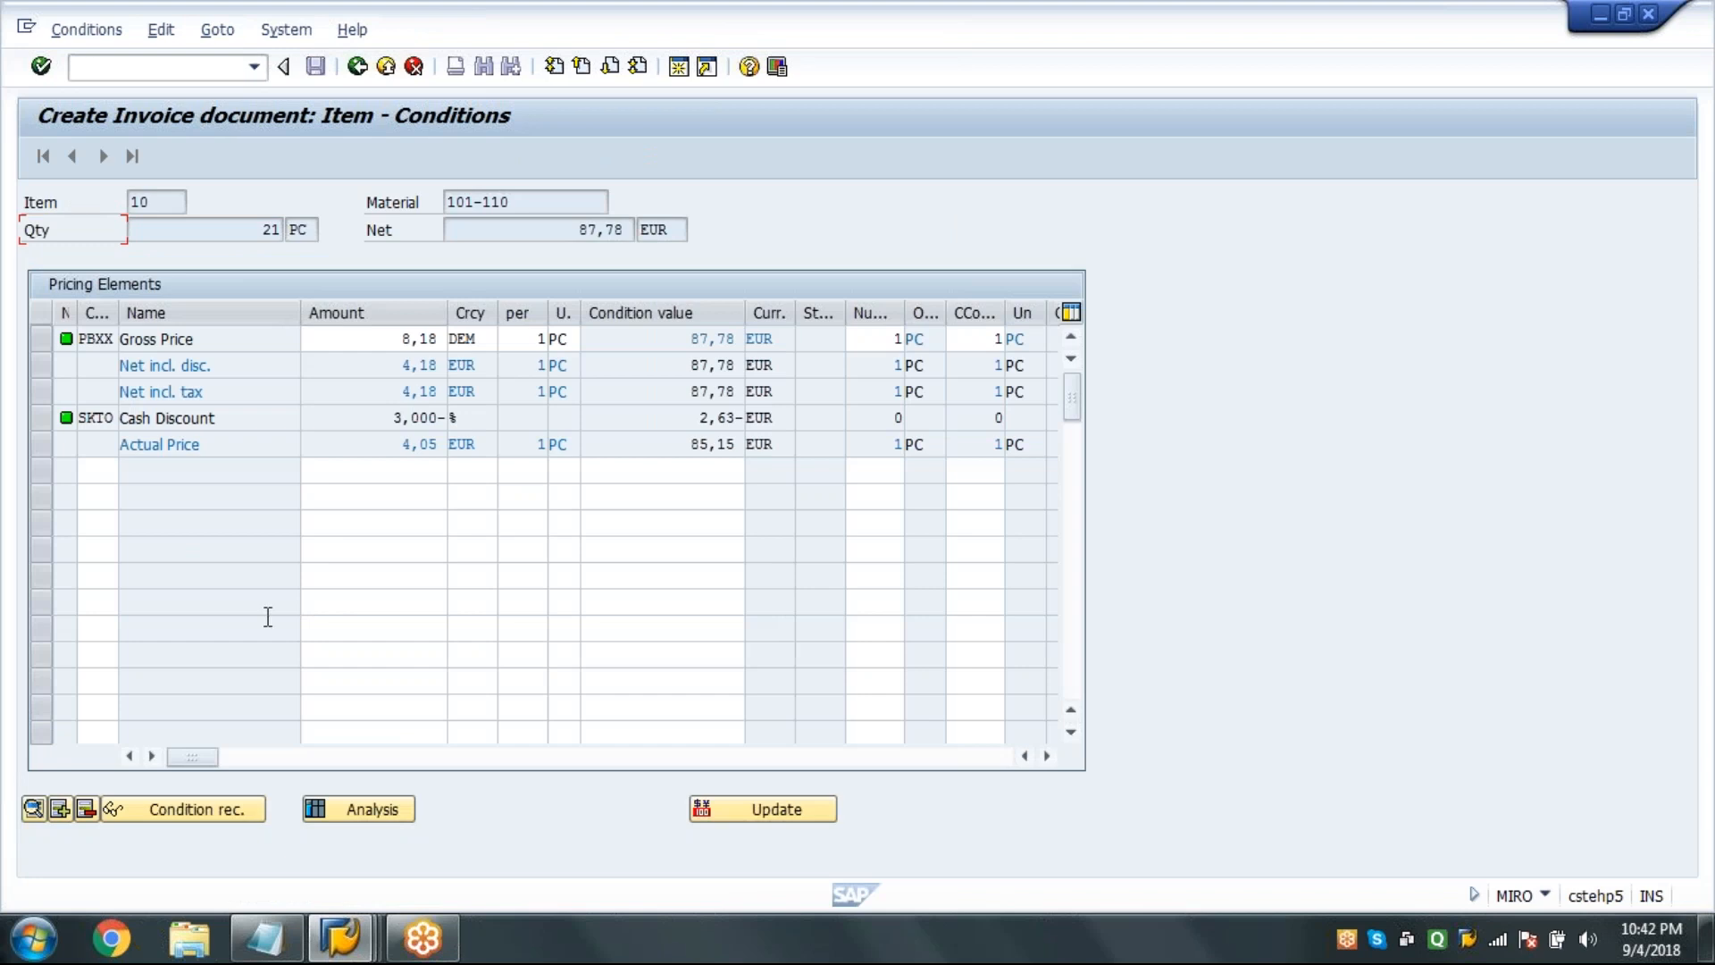
left_click(359, 72)
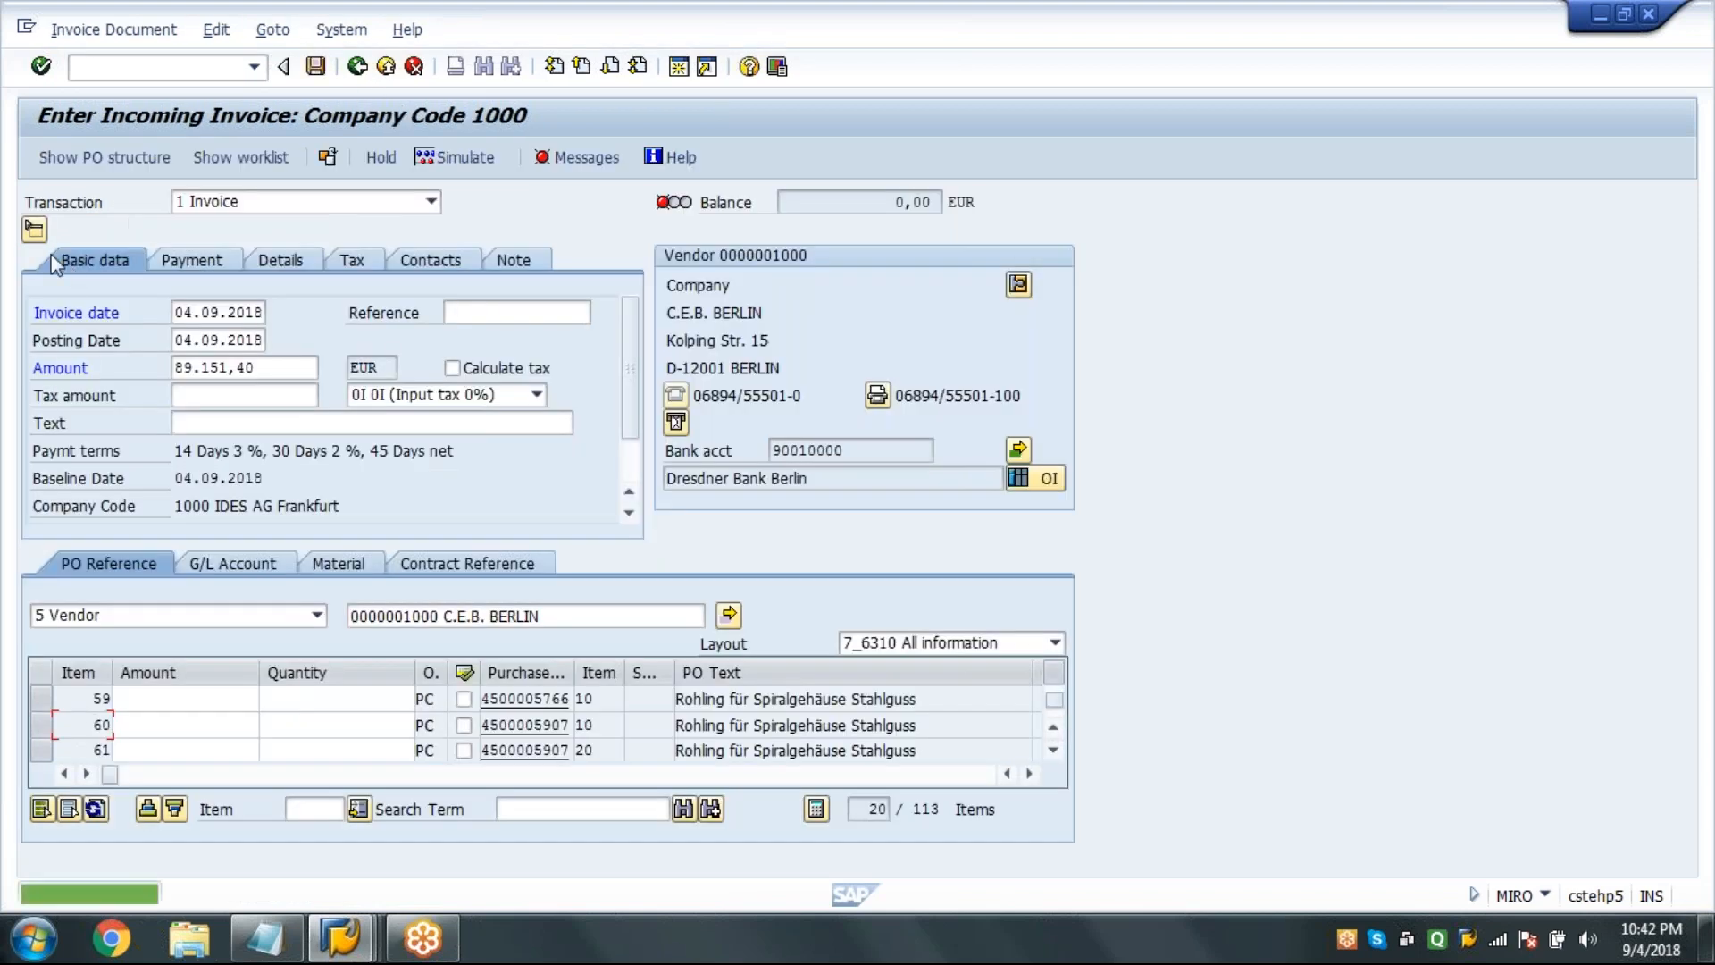
Collapse the invoice header and check the tax codes of the items from 59 onward.
left_click(33, 229)
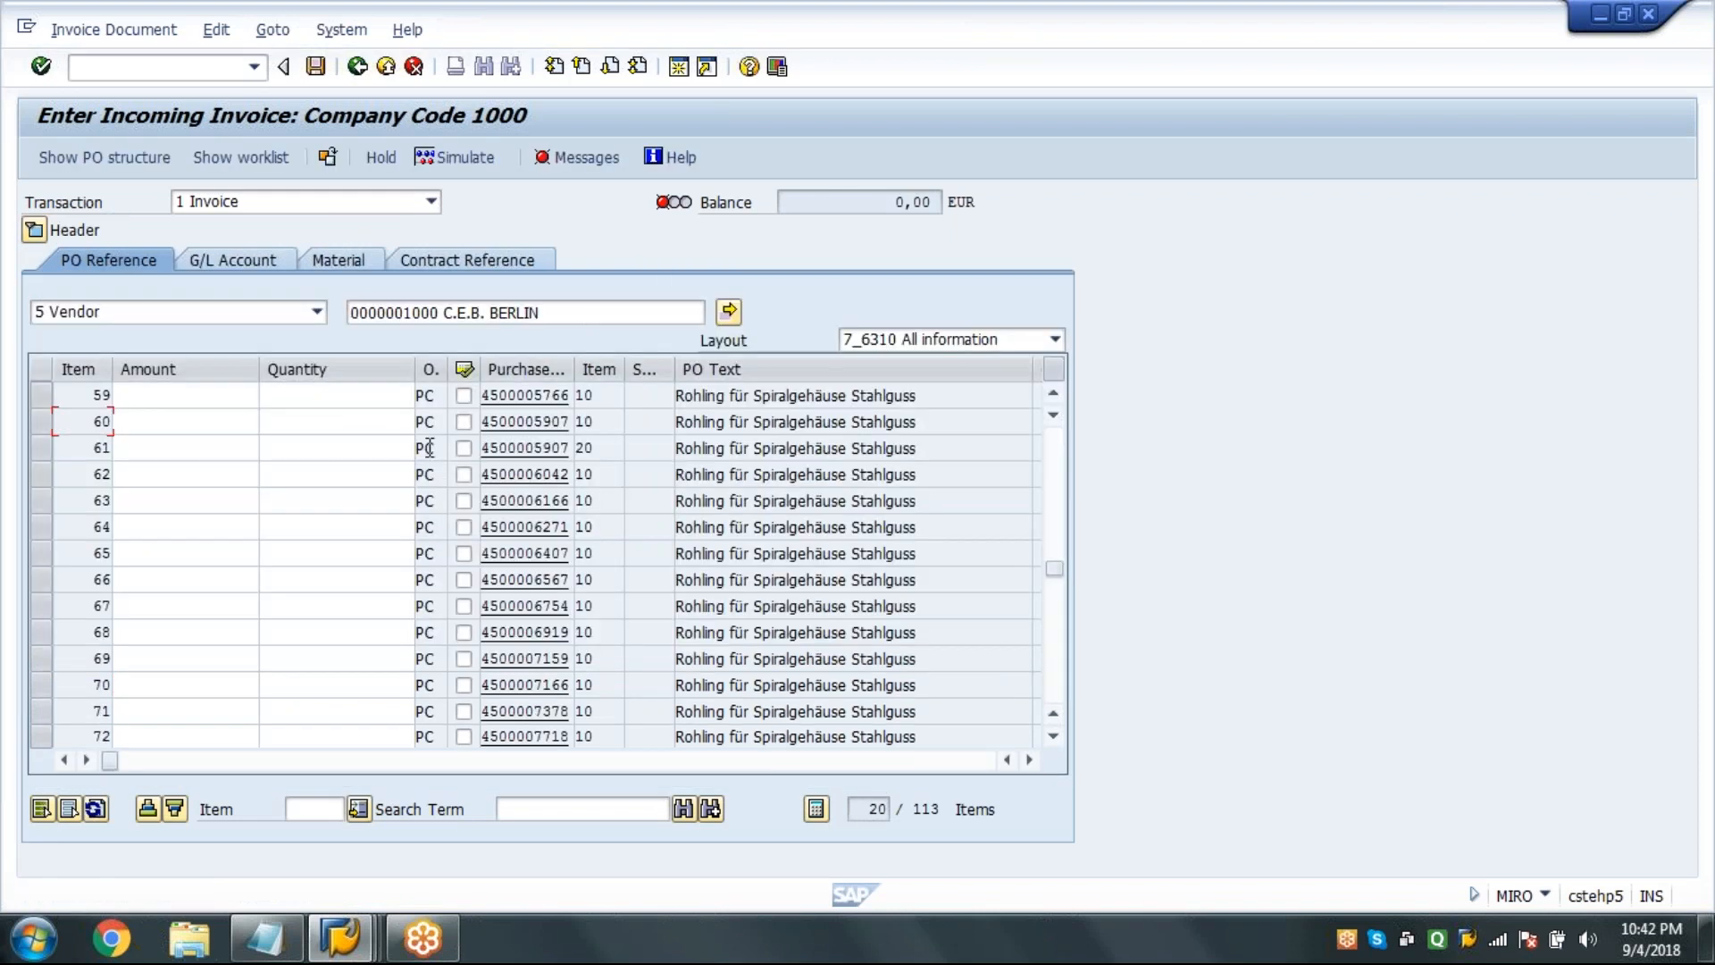
left_click(362, 402)
key("Tab")
key("Tab")
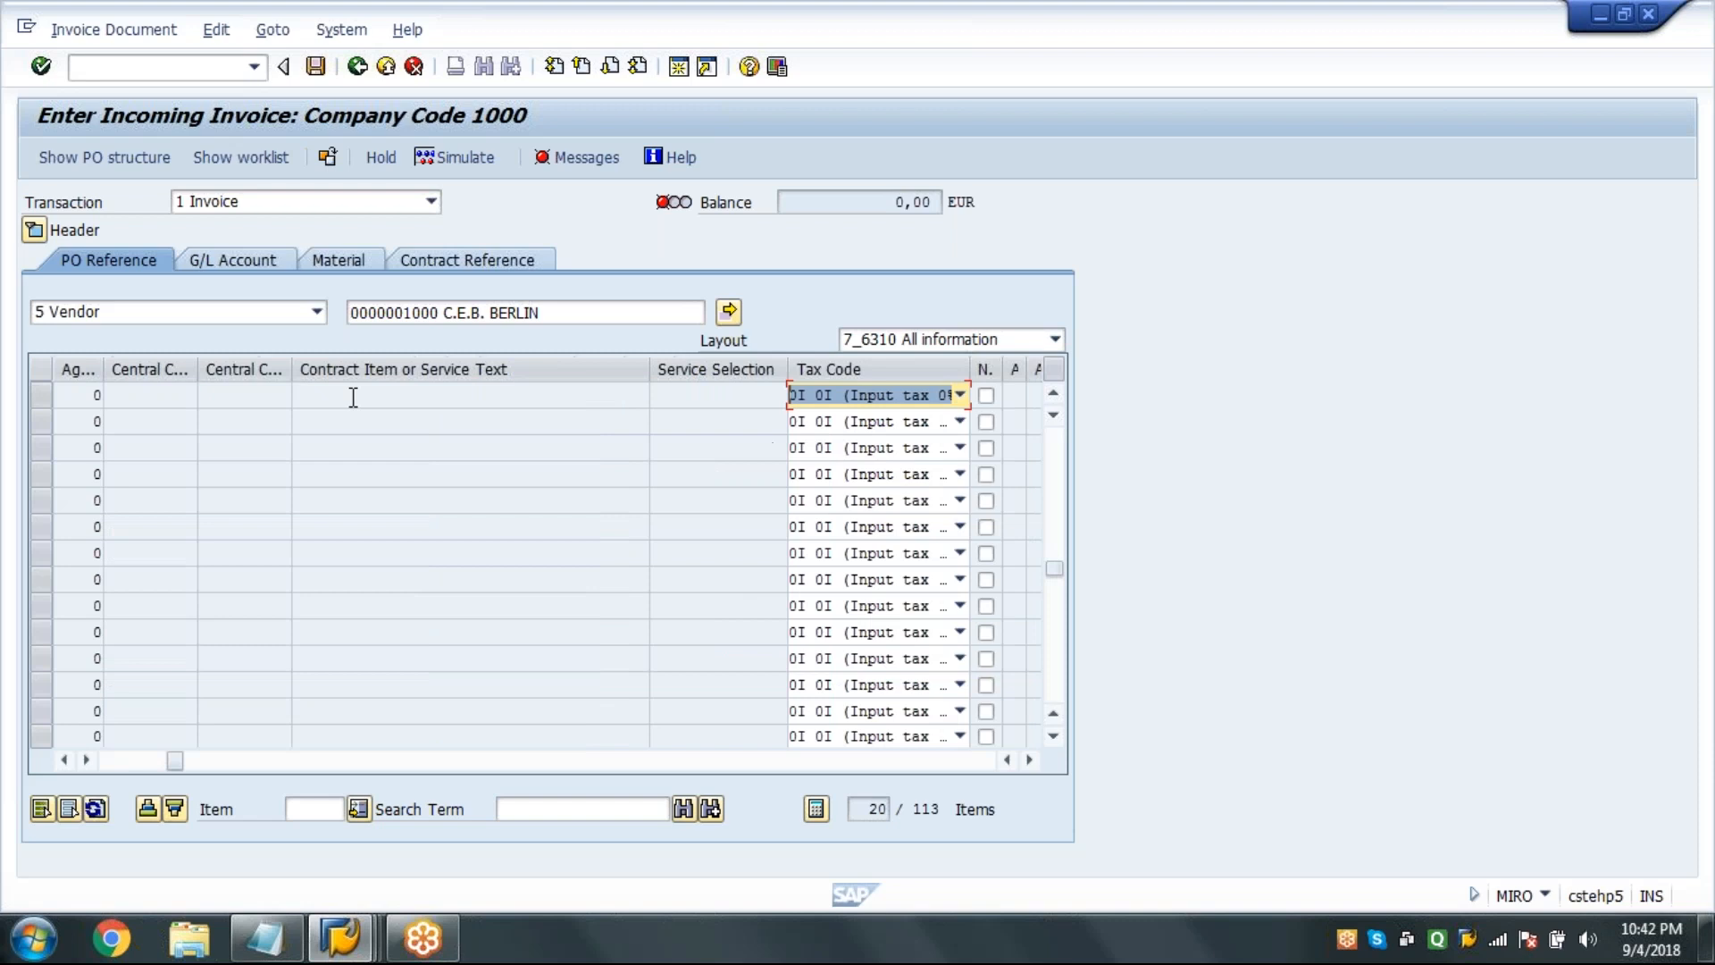
key("Return")
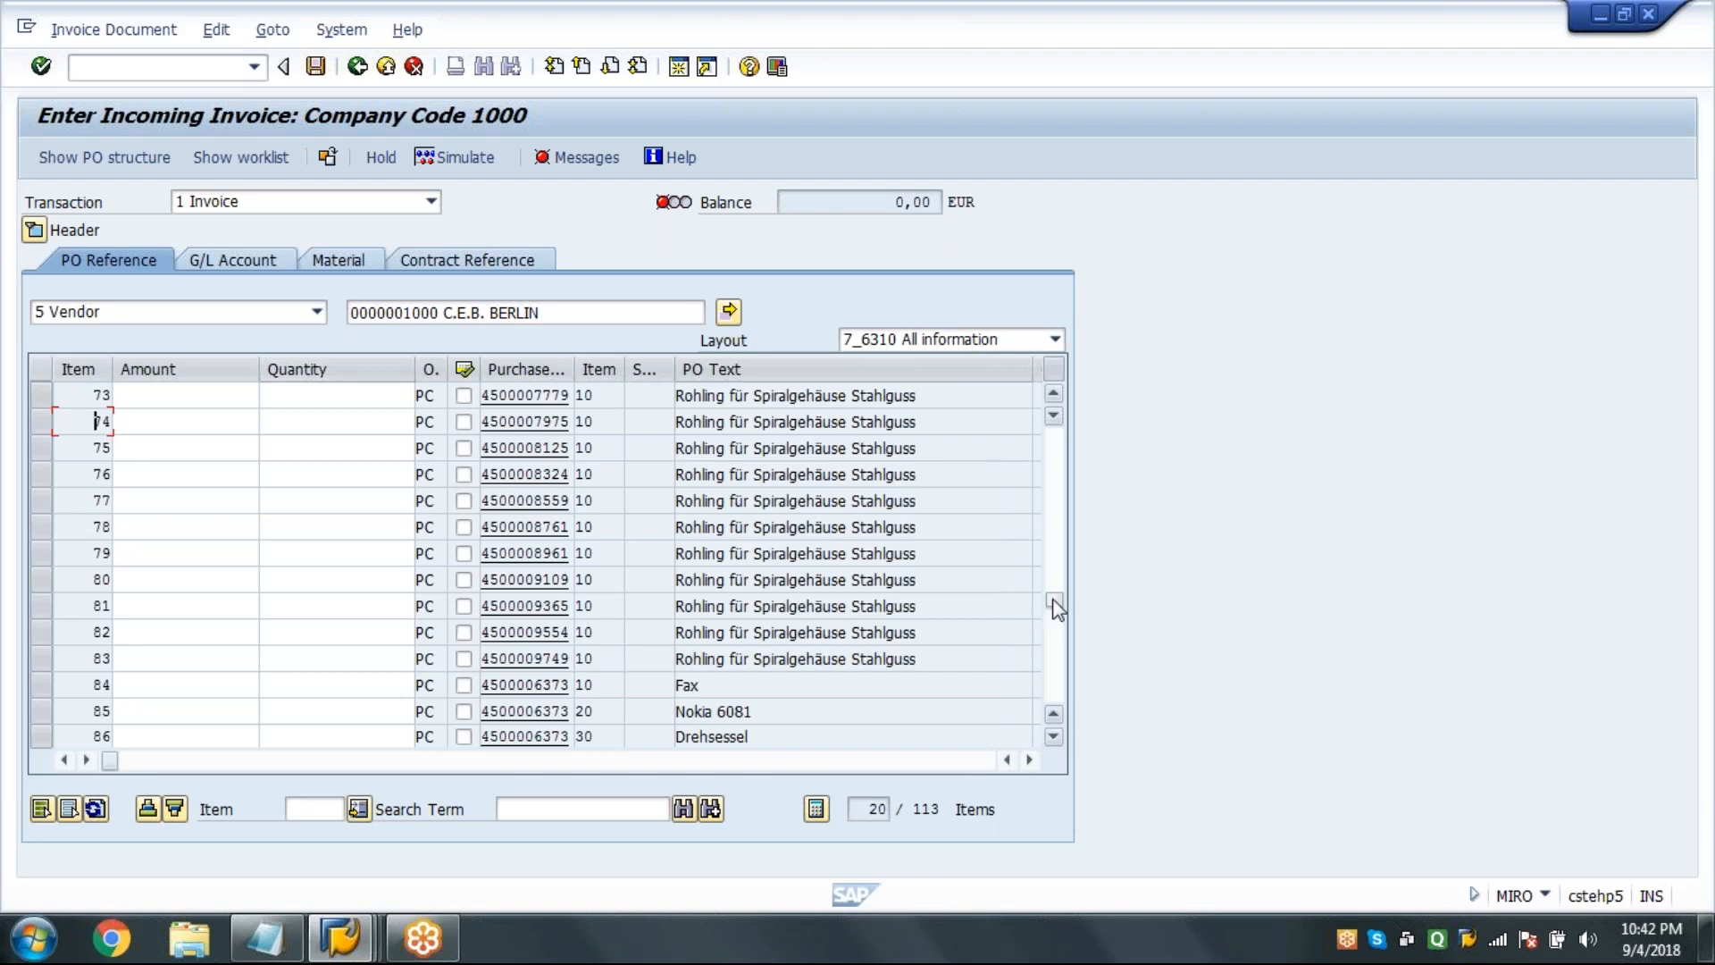
Set the tax code of item 4, Maxitec-R 375 Personal computer, to 0I (Input tax 0%).
left_click_drag(1056, 608, 1063, 458)
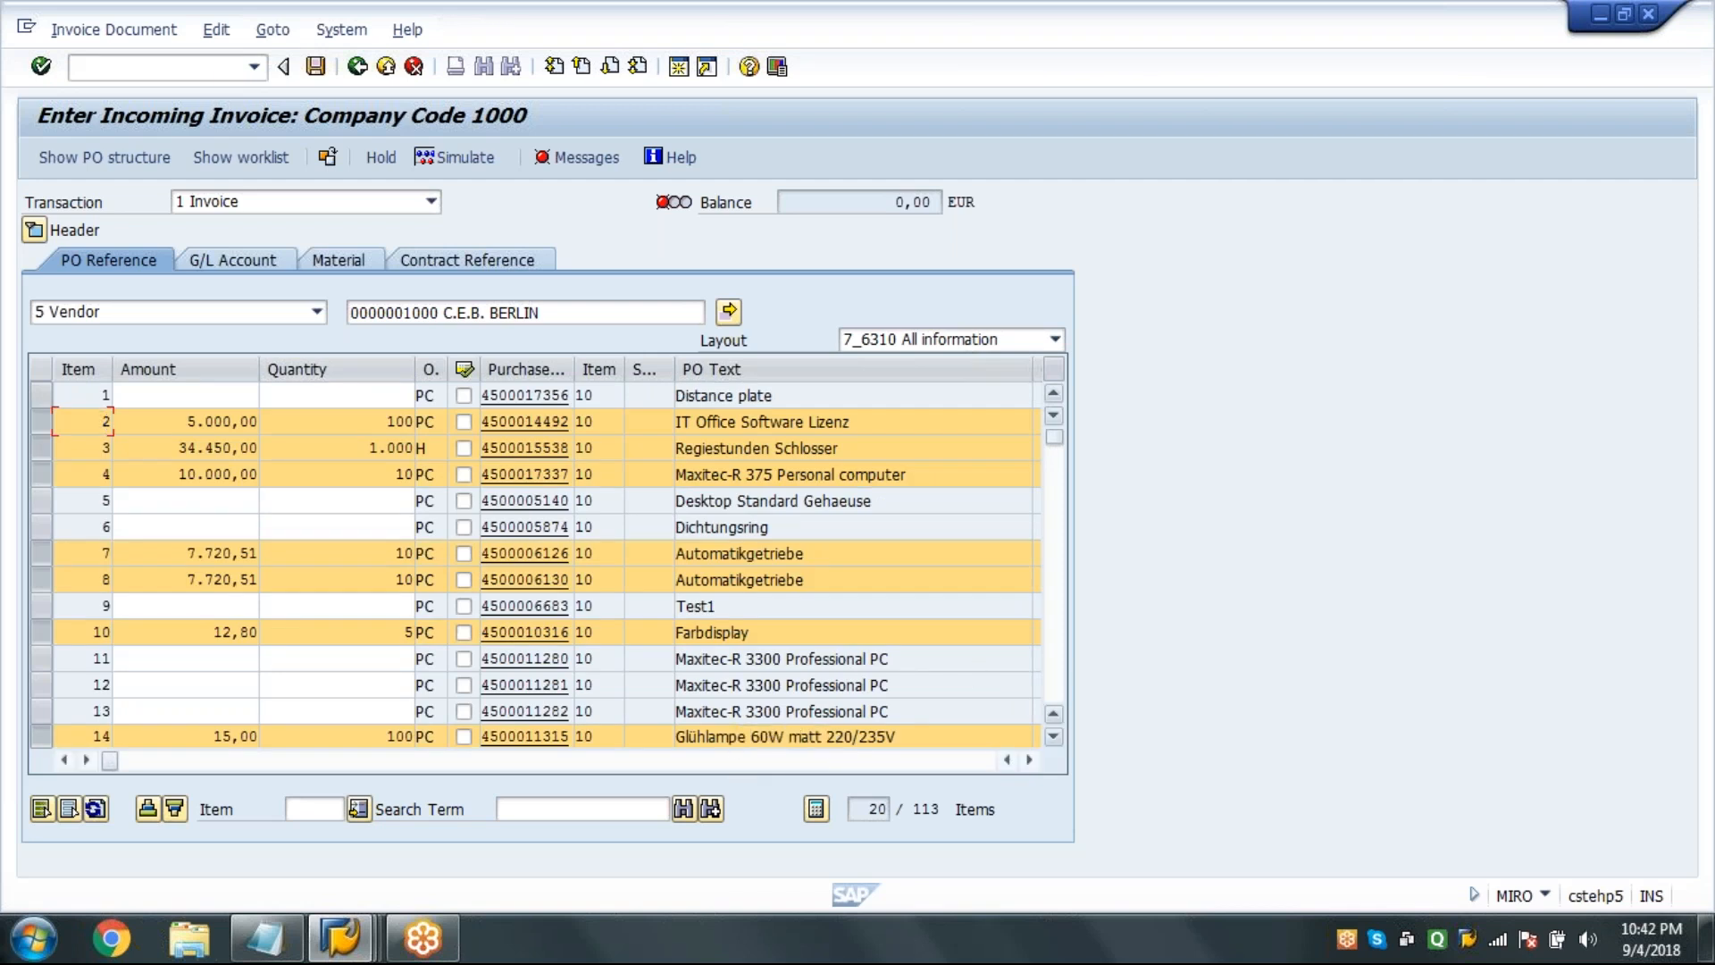
left_click(366, 472)
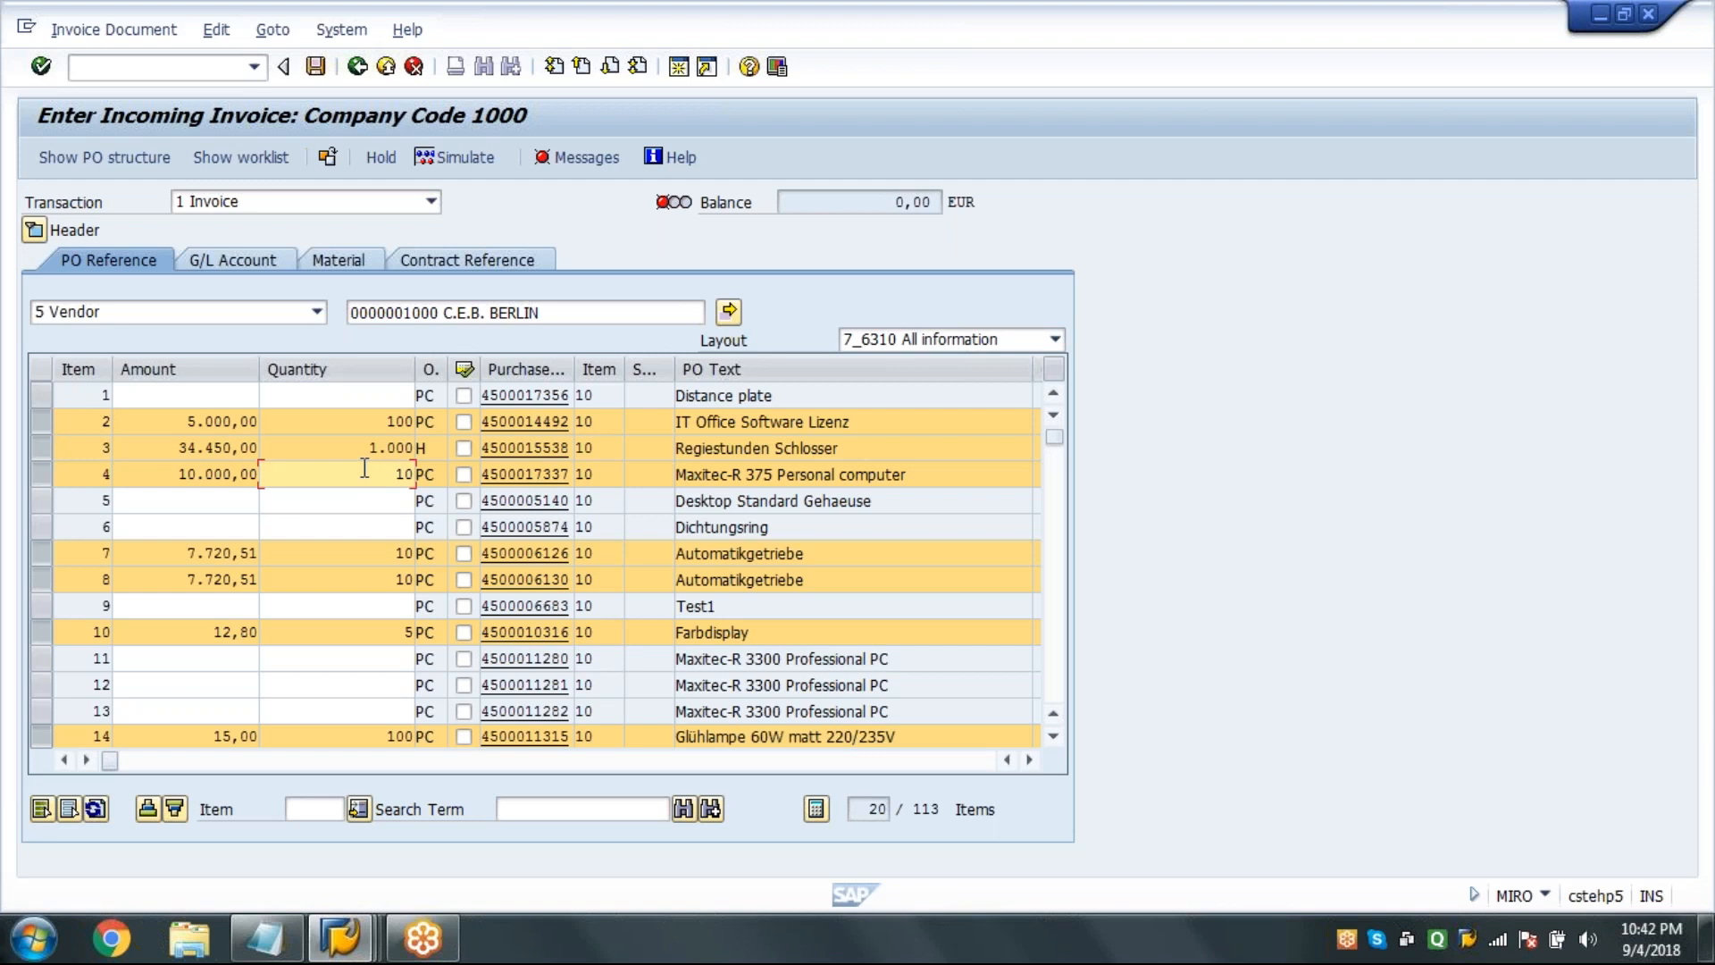
key("Tab")
left_click(804, 475)
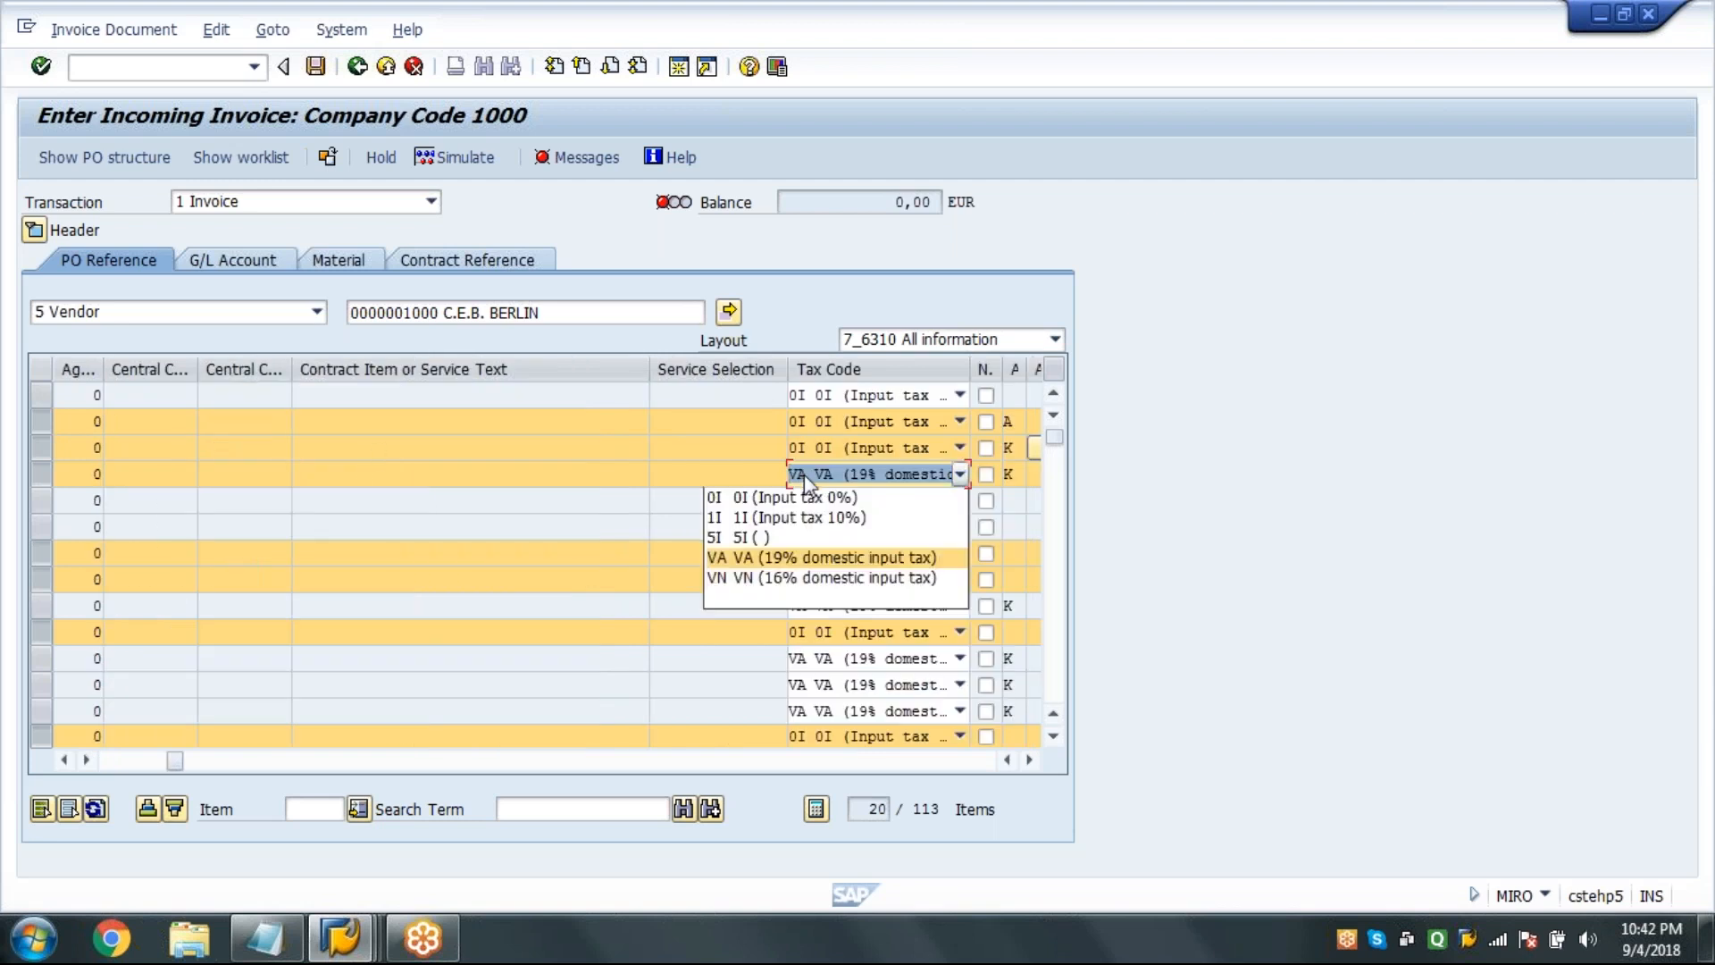
left_click(807, 496)
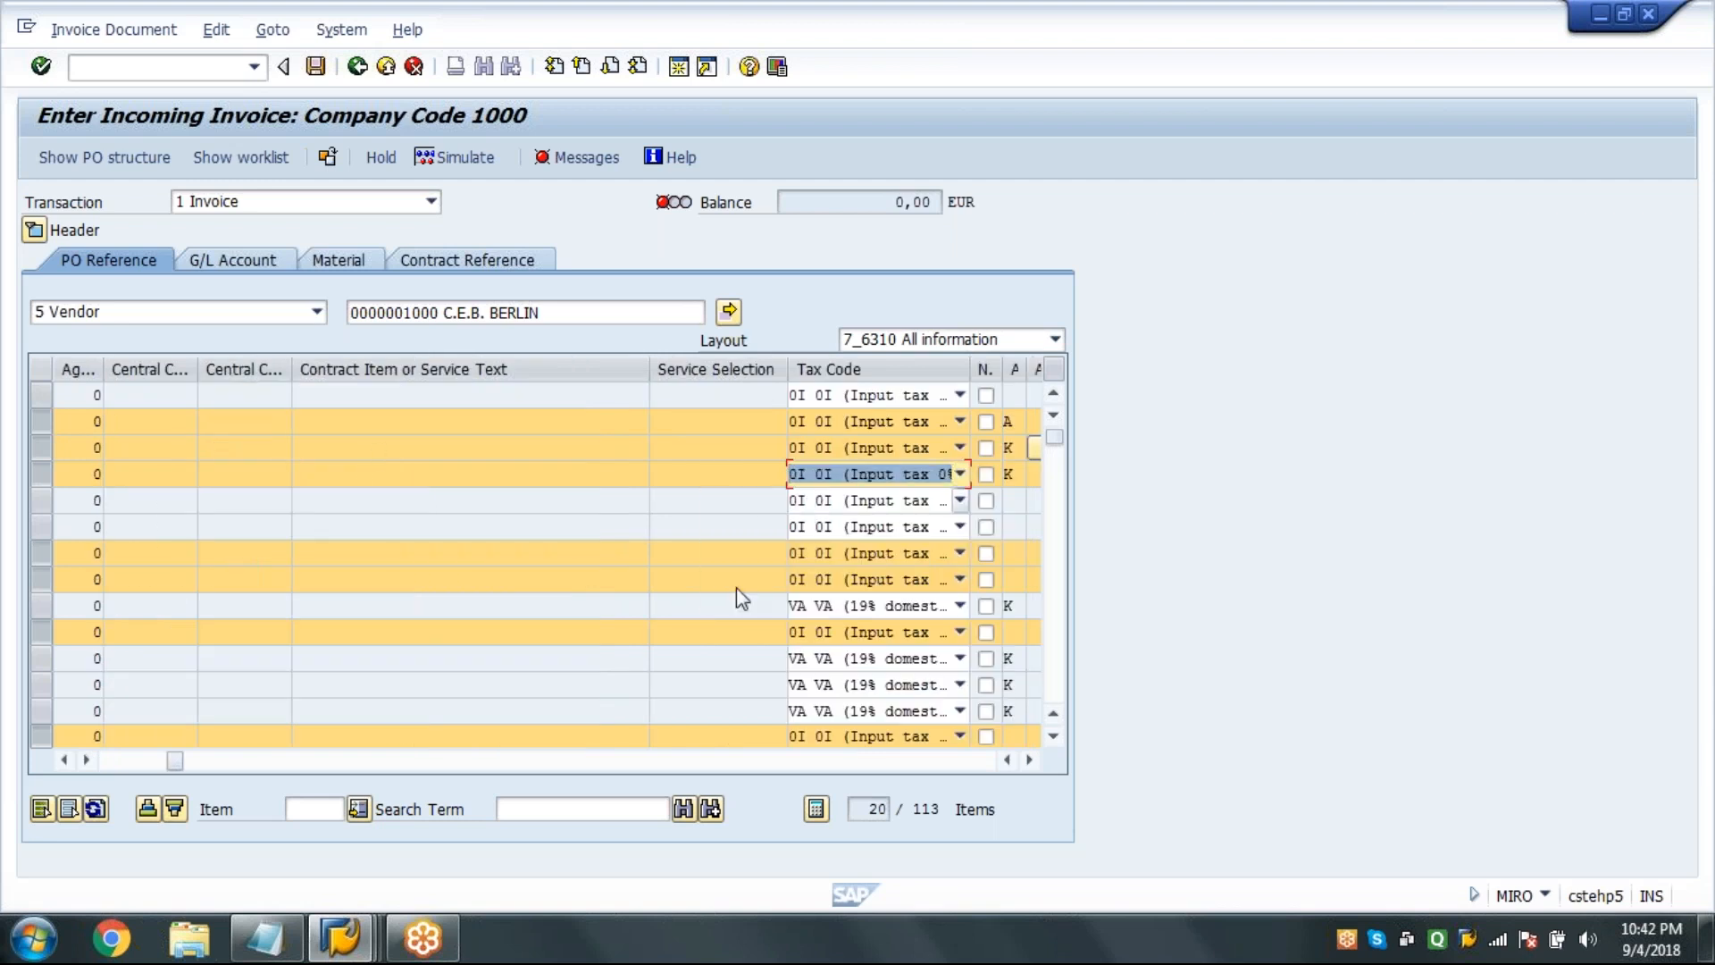
Set the tax code of items 9, 11, 12 and 13 to 0I (Input tax 0%) and check the invoice.
left_click(809, 608)
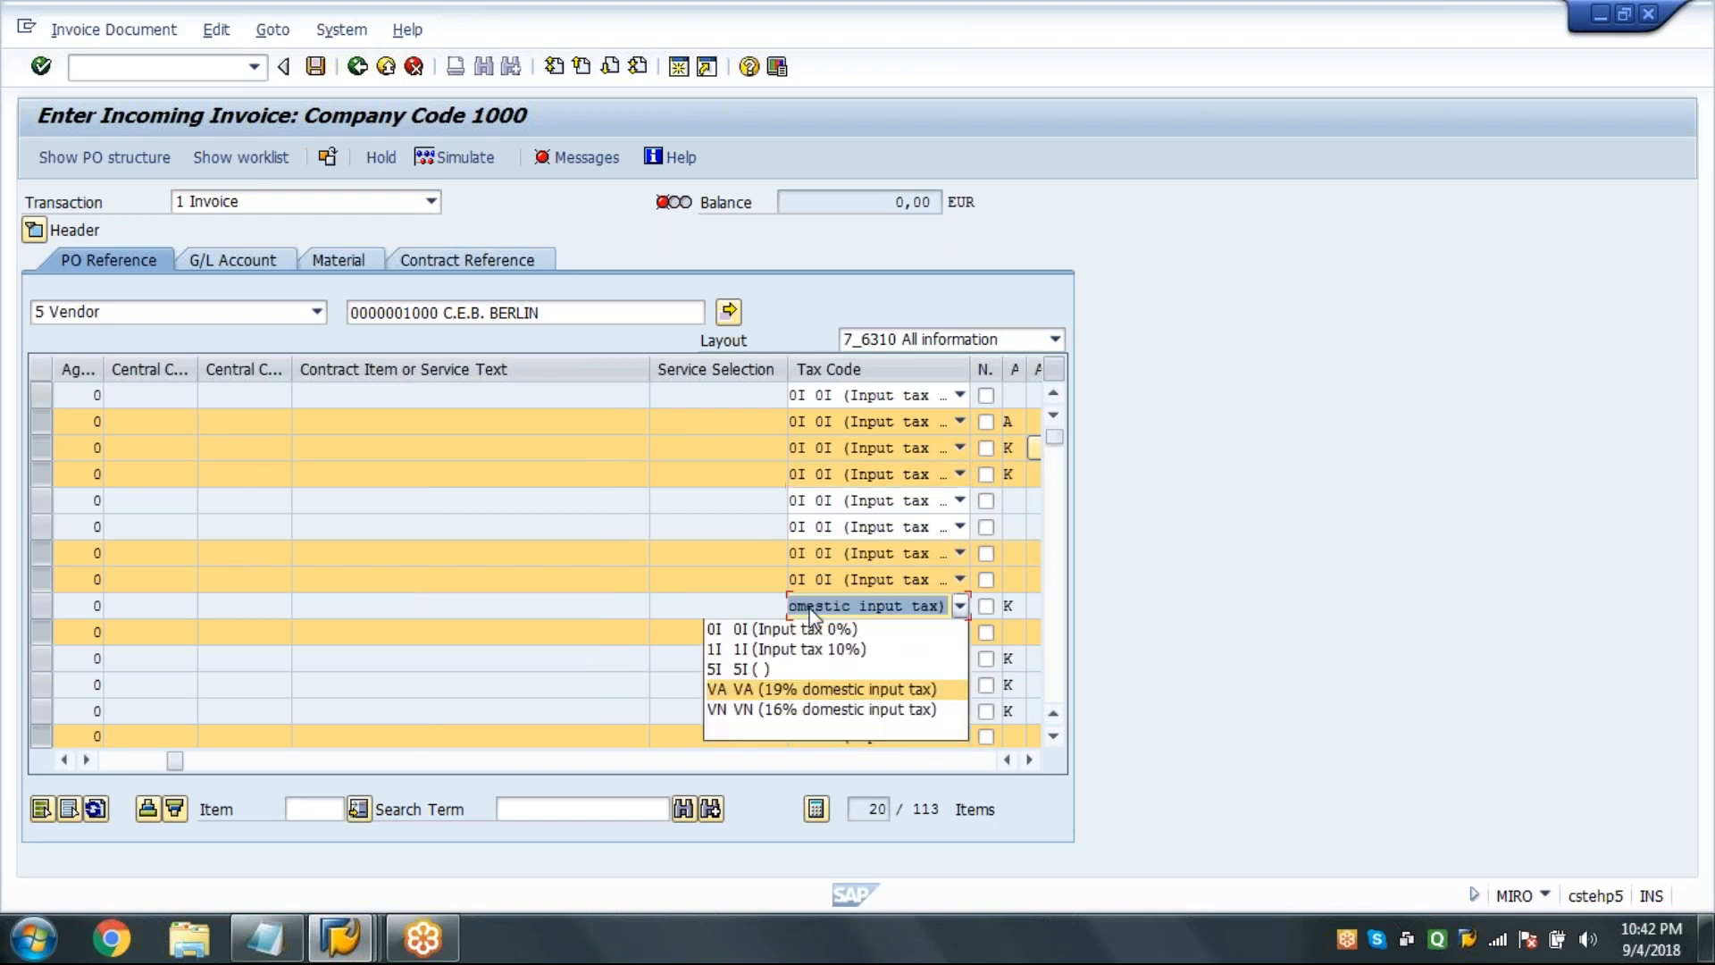
left_click(813, 630)
left_click(819, 658)
left_click(821, 680)
left_click(829, 688)
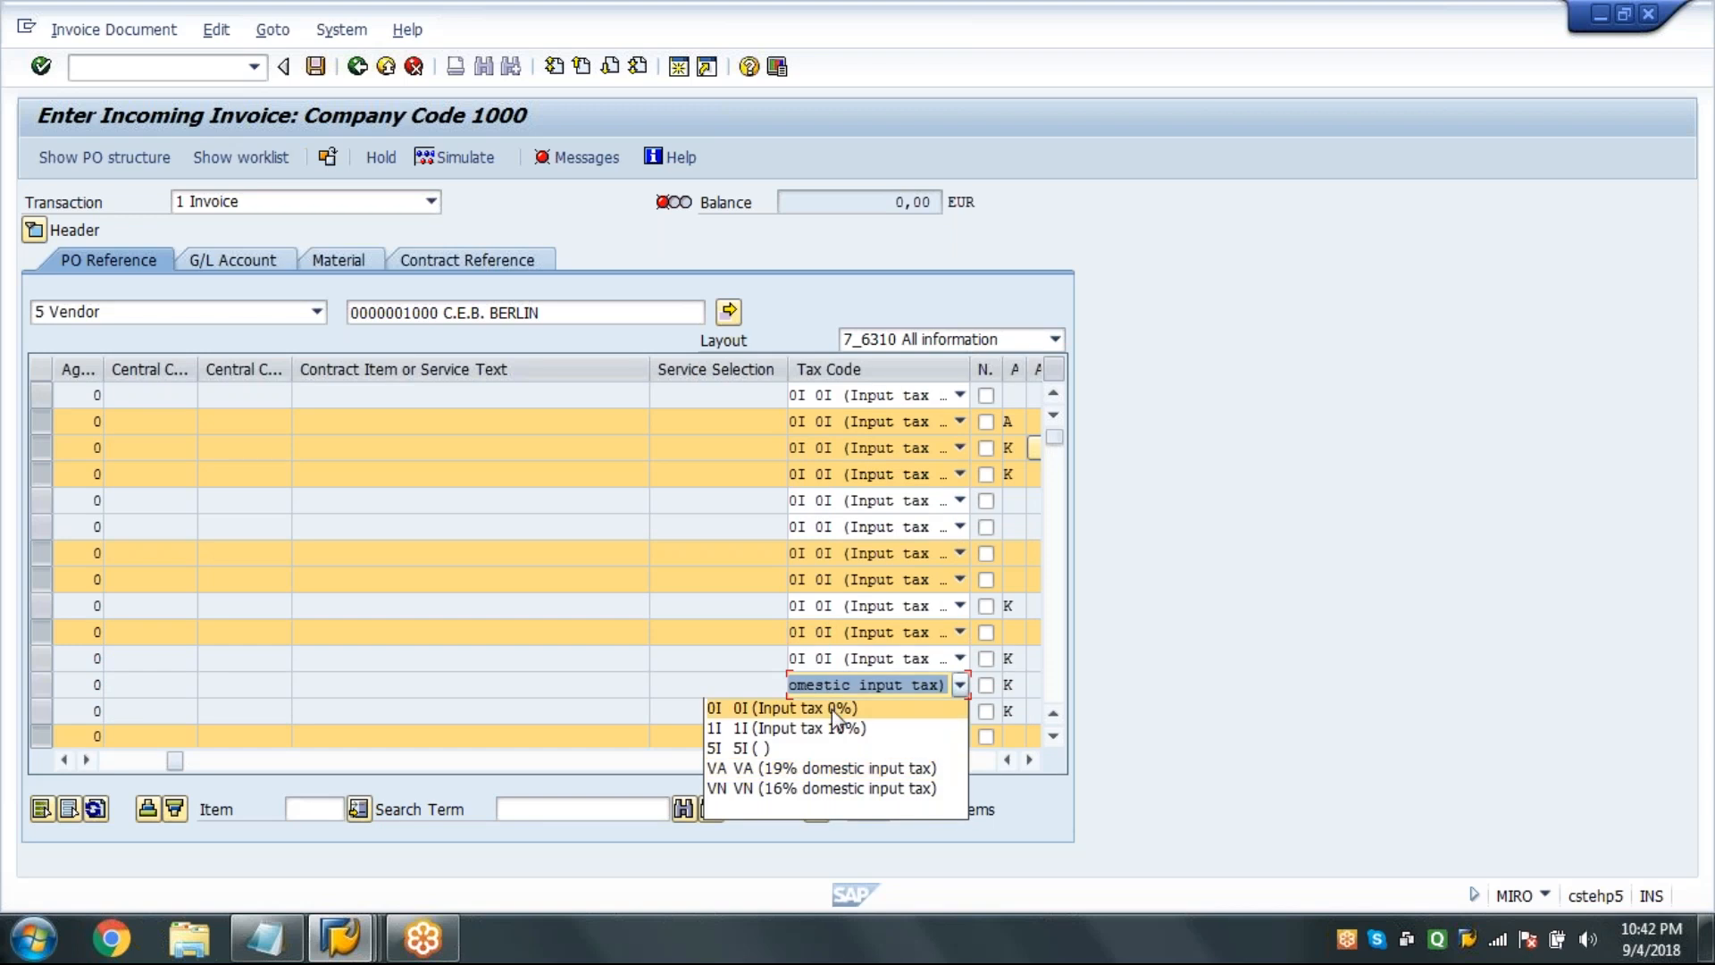
left_click(833, 707)
left_click(829, 711)
left_click(833, 731)
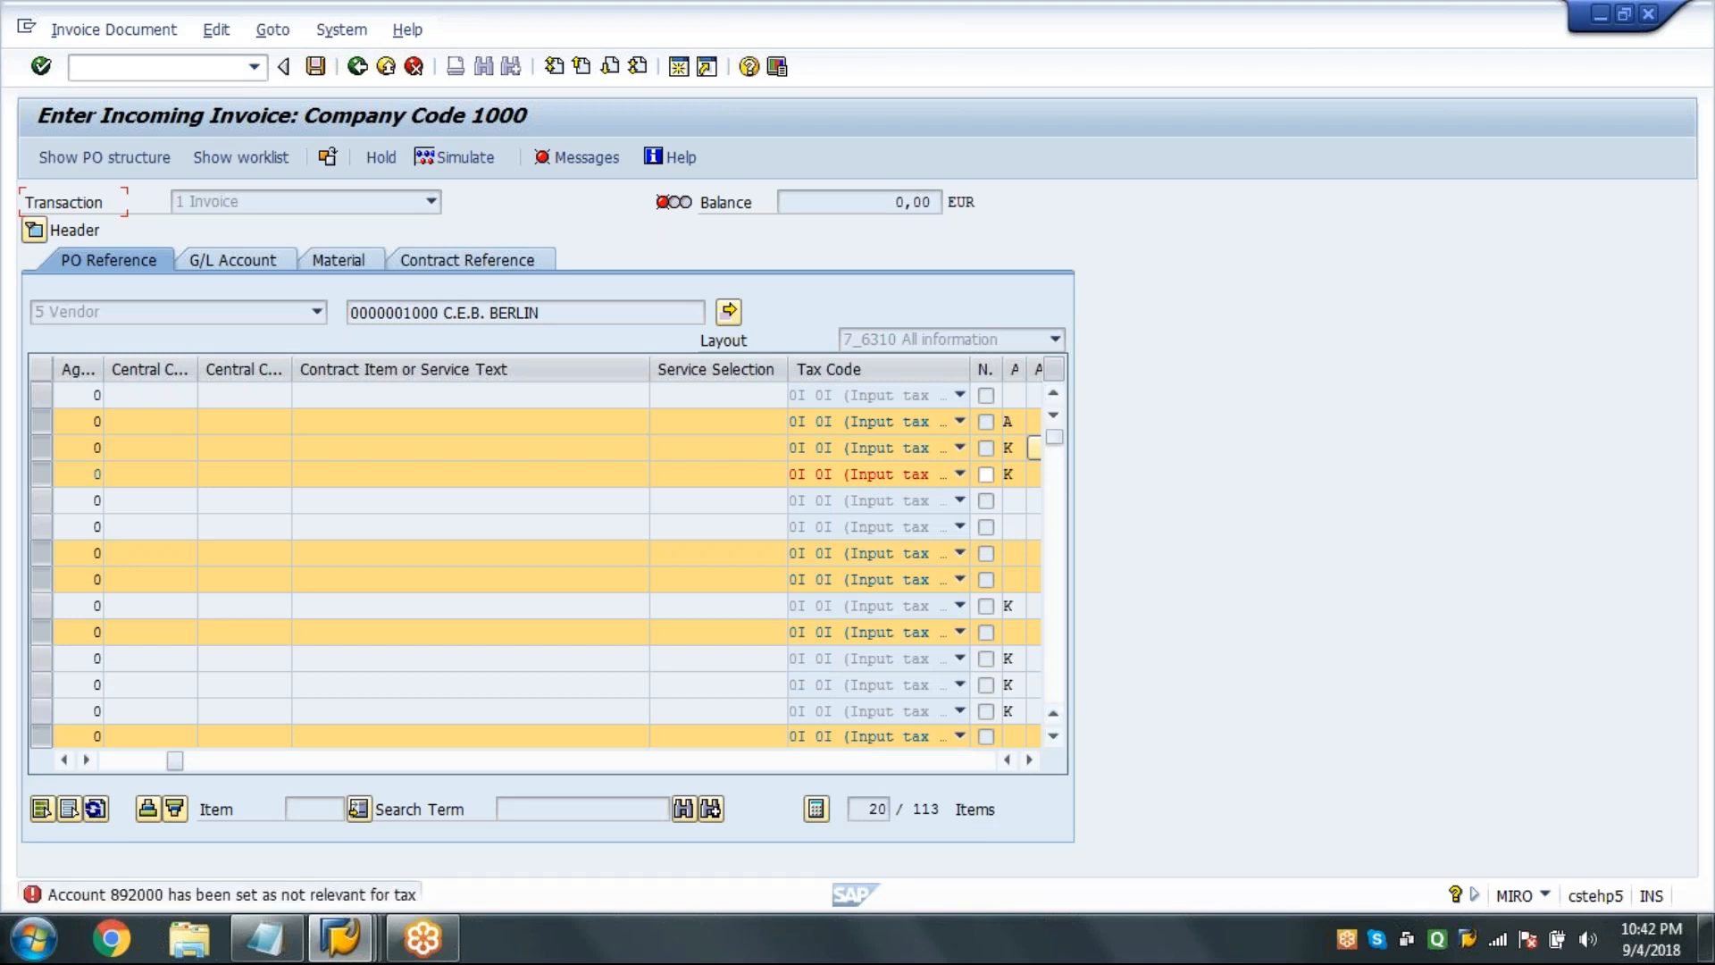
Switch to the other SAP session, open transaction FS00 and enter the G/L account flagged as not relevant for tax.
left_click(340, 938)
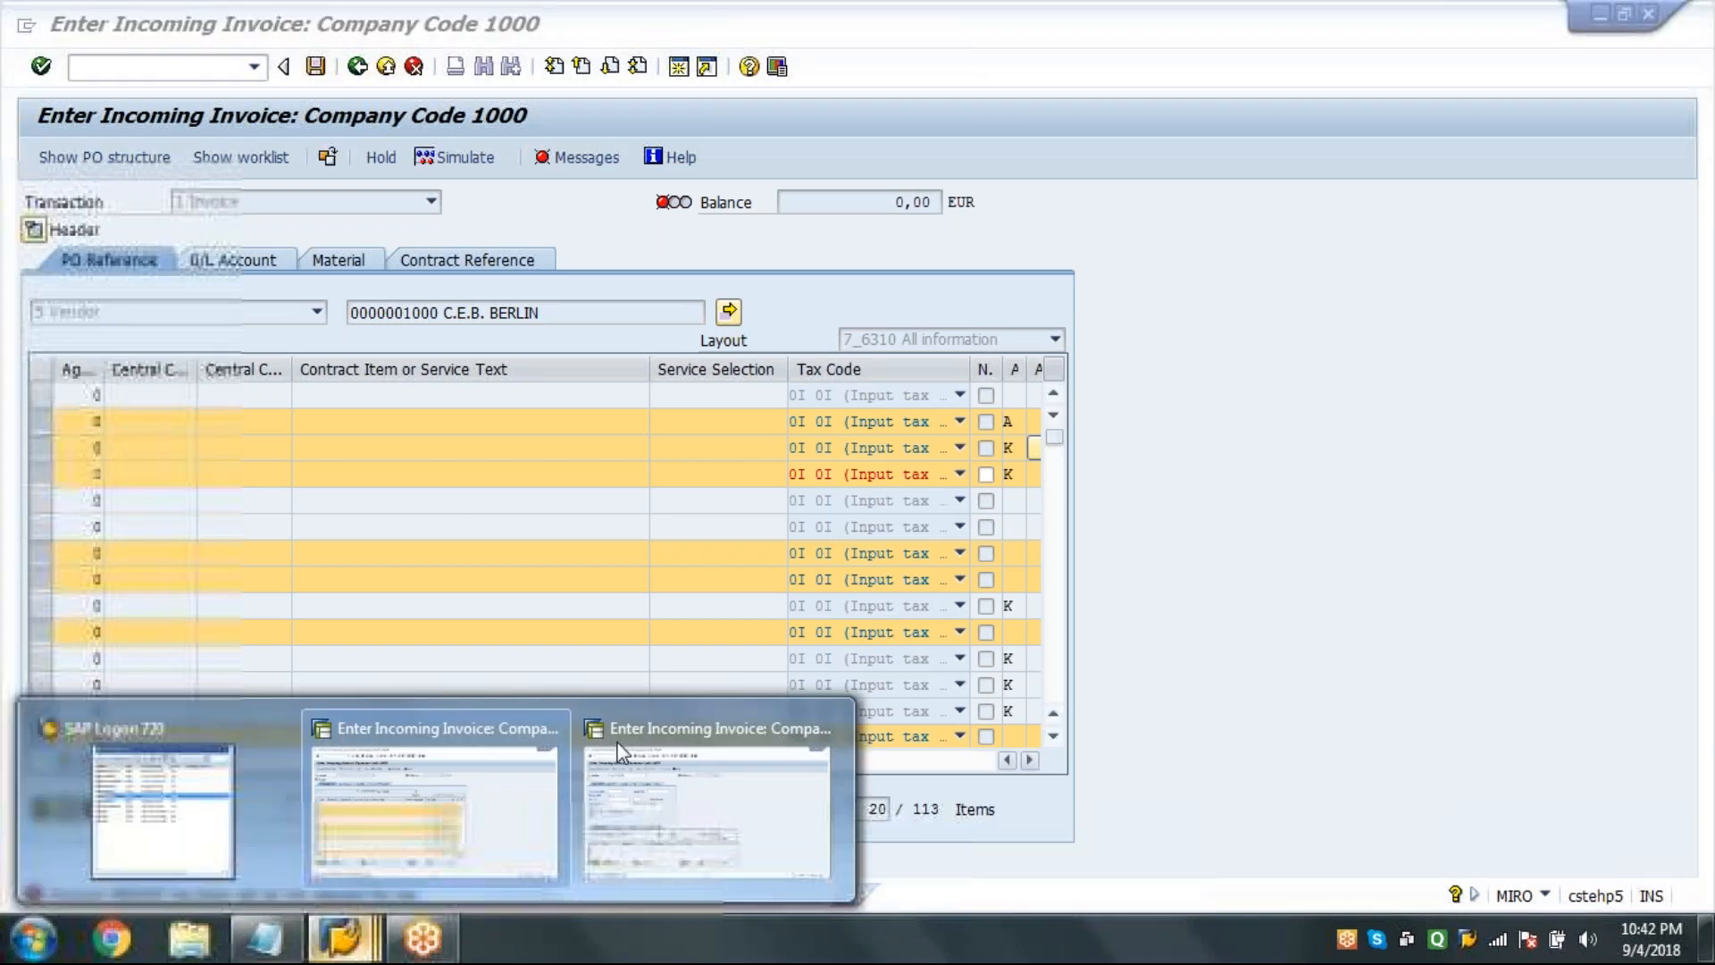
left_click(627, 796)
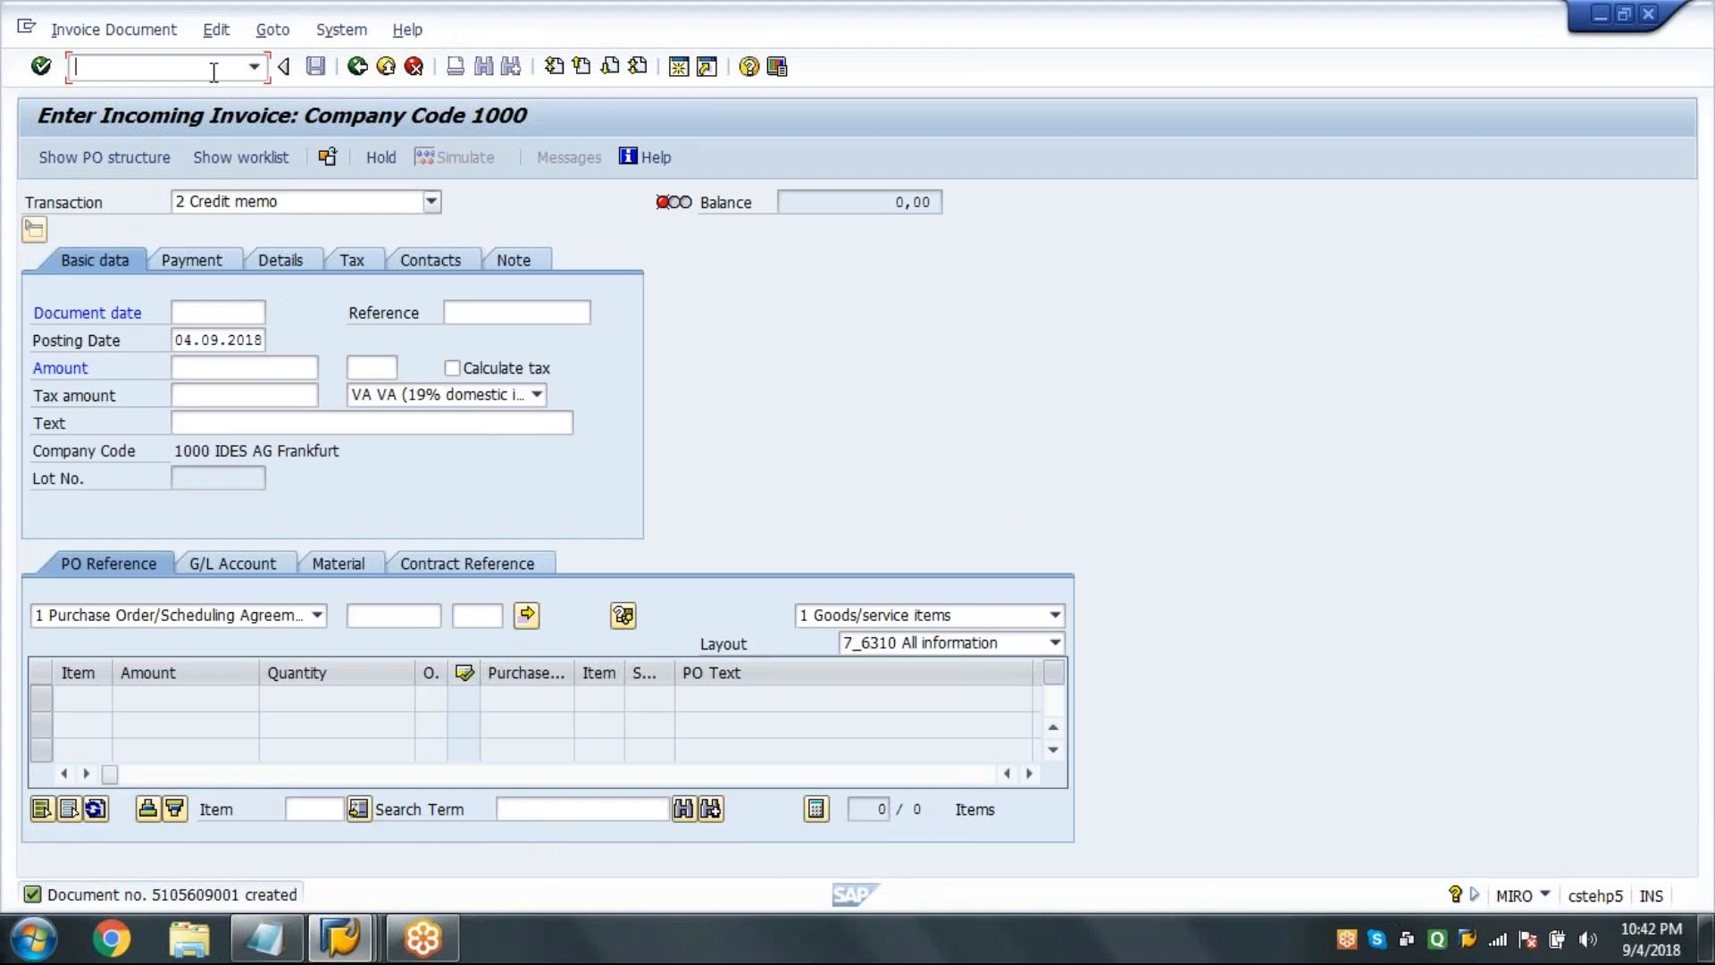
type("/NFS00")
key("Return")
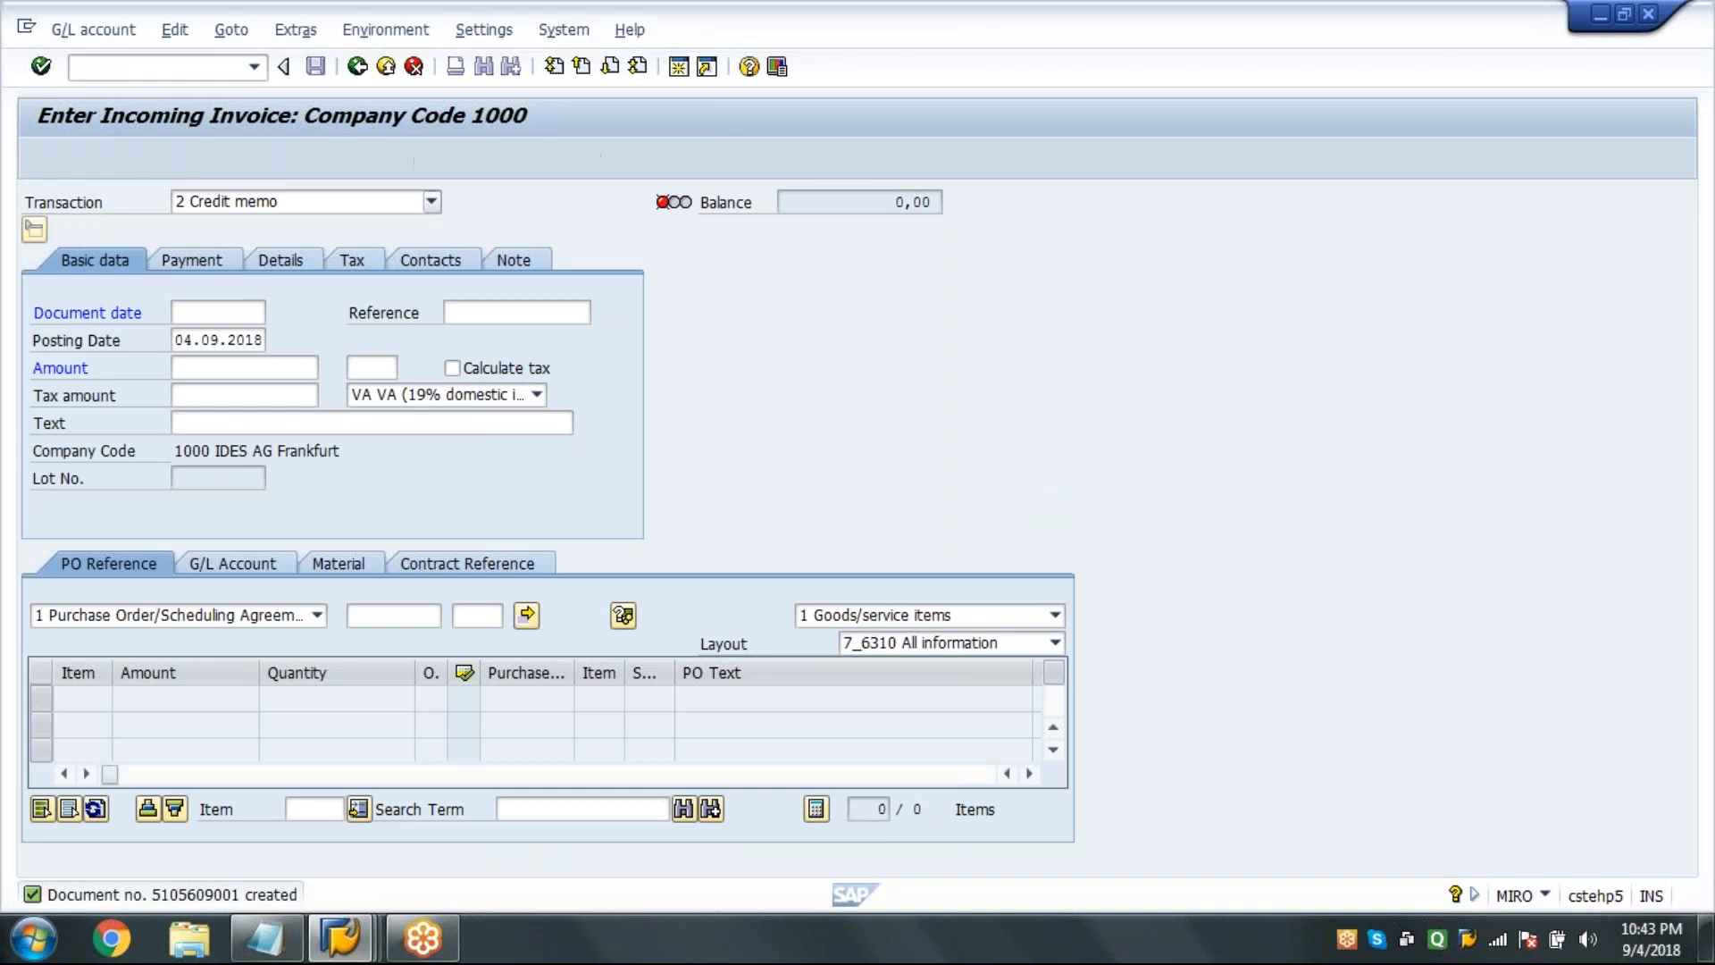
type("9200")
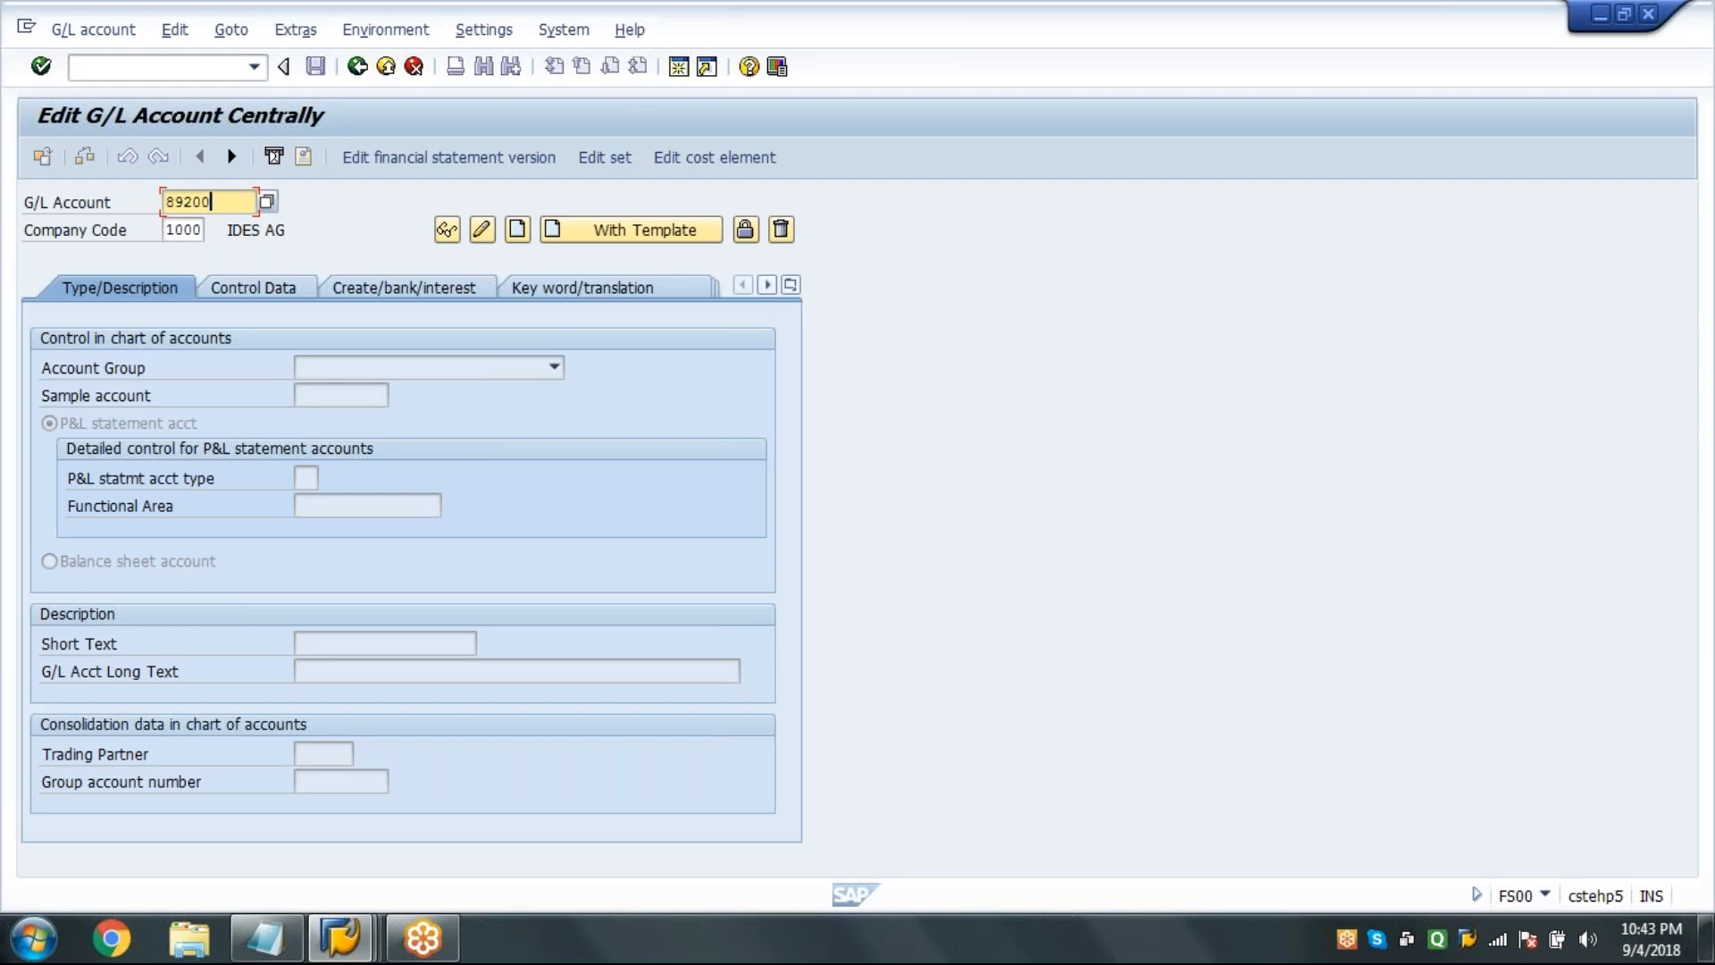
type("0")
Set the tax category of the finished products inventory change account to * in the control data and save the account.
left_click(482, 229)
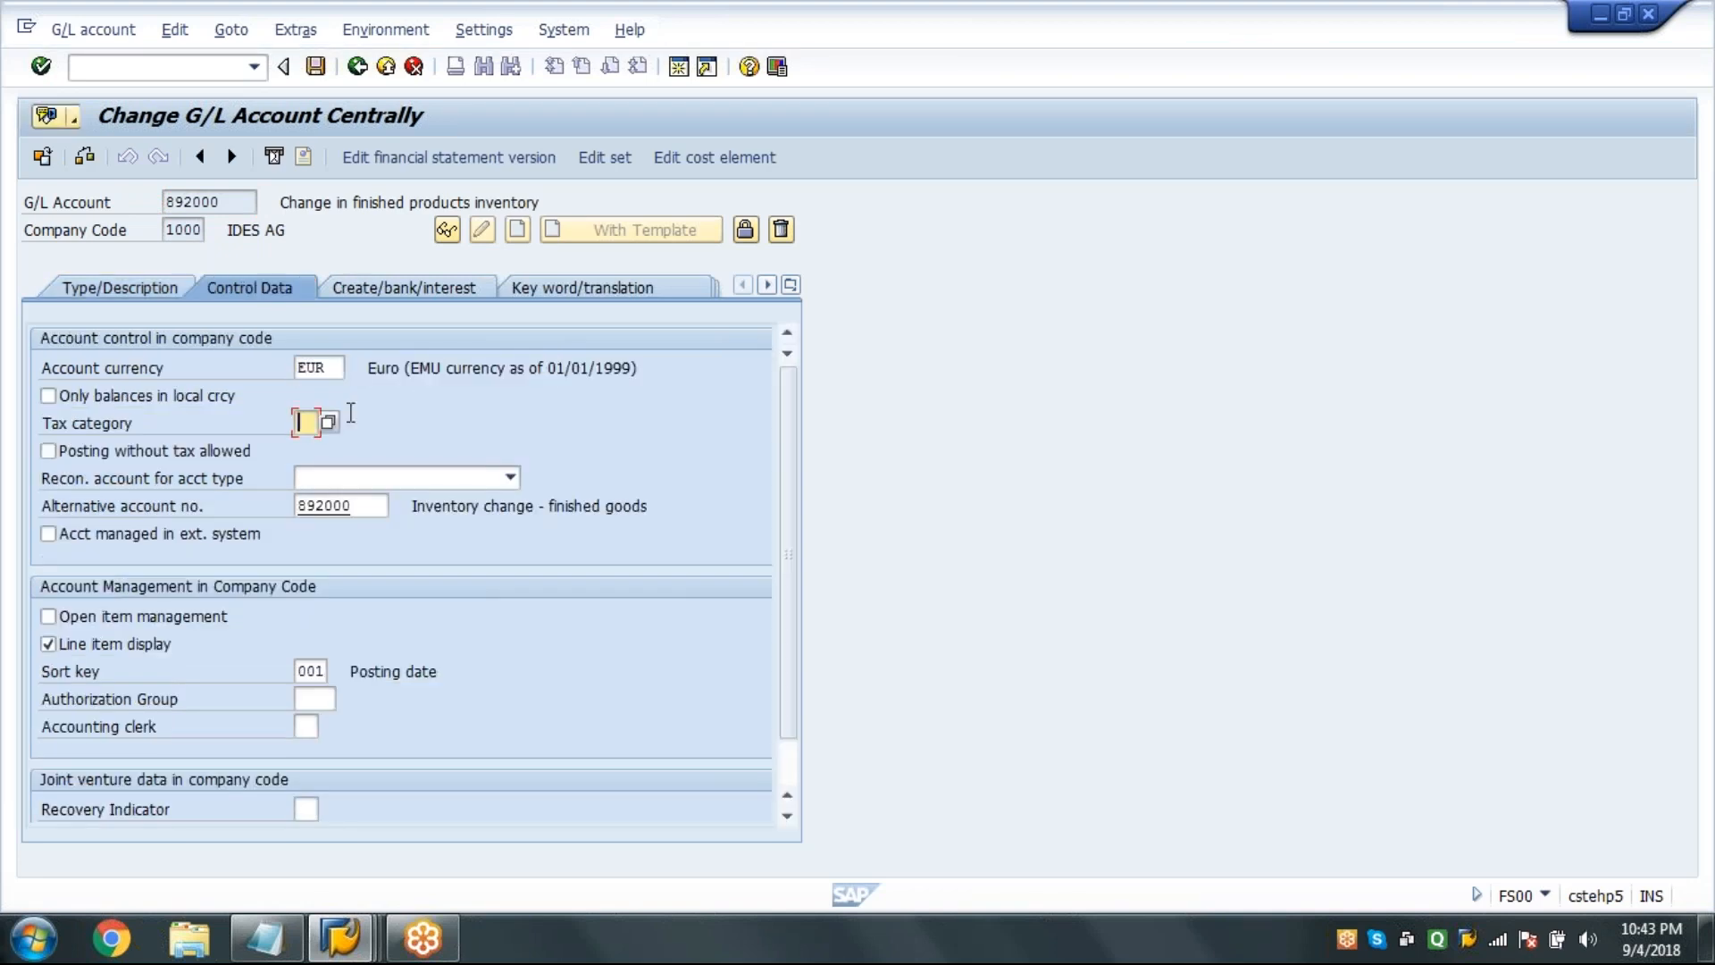
key("Return")
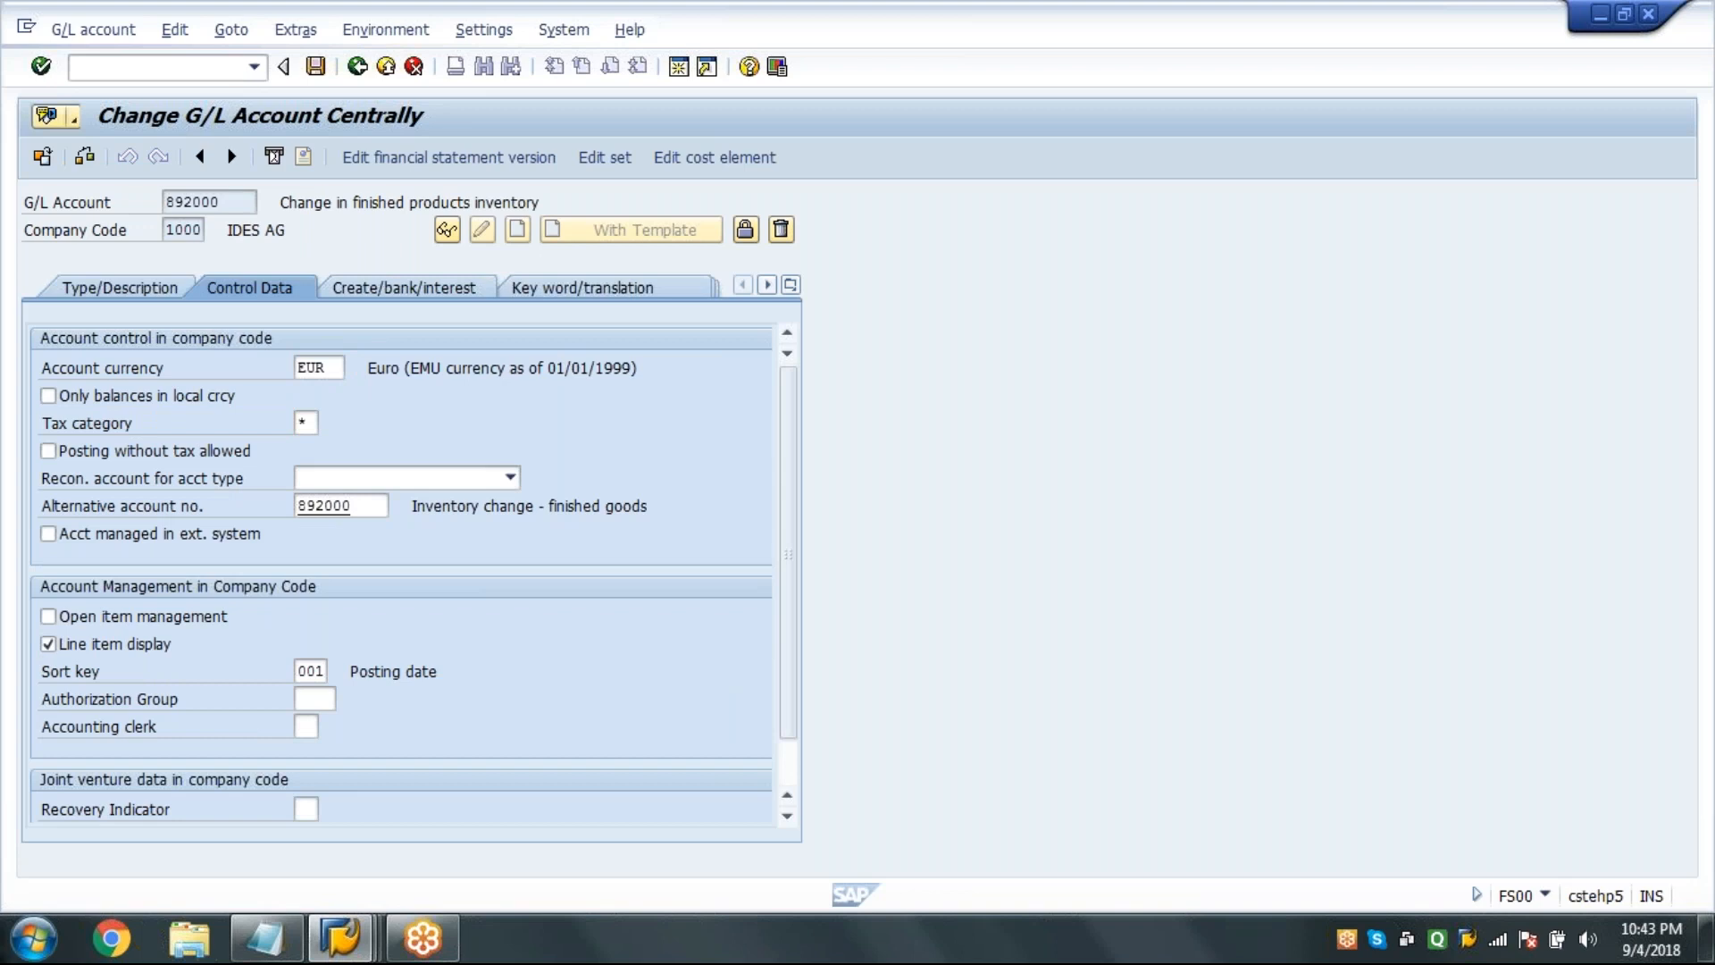
left_click(315, 68)
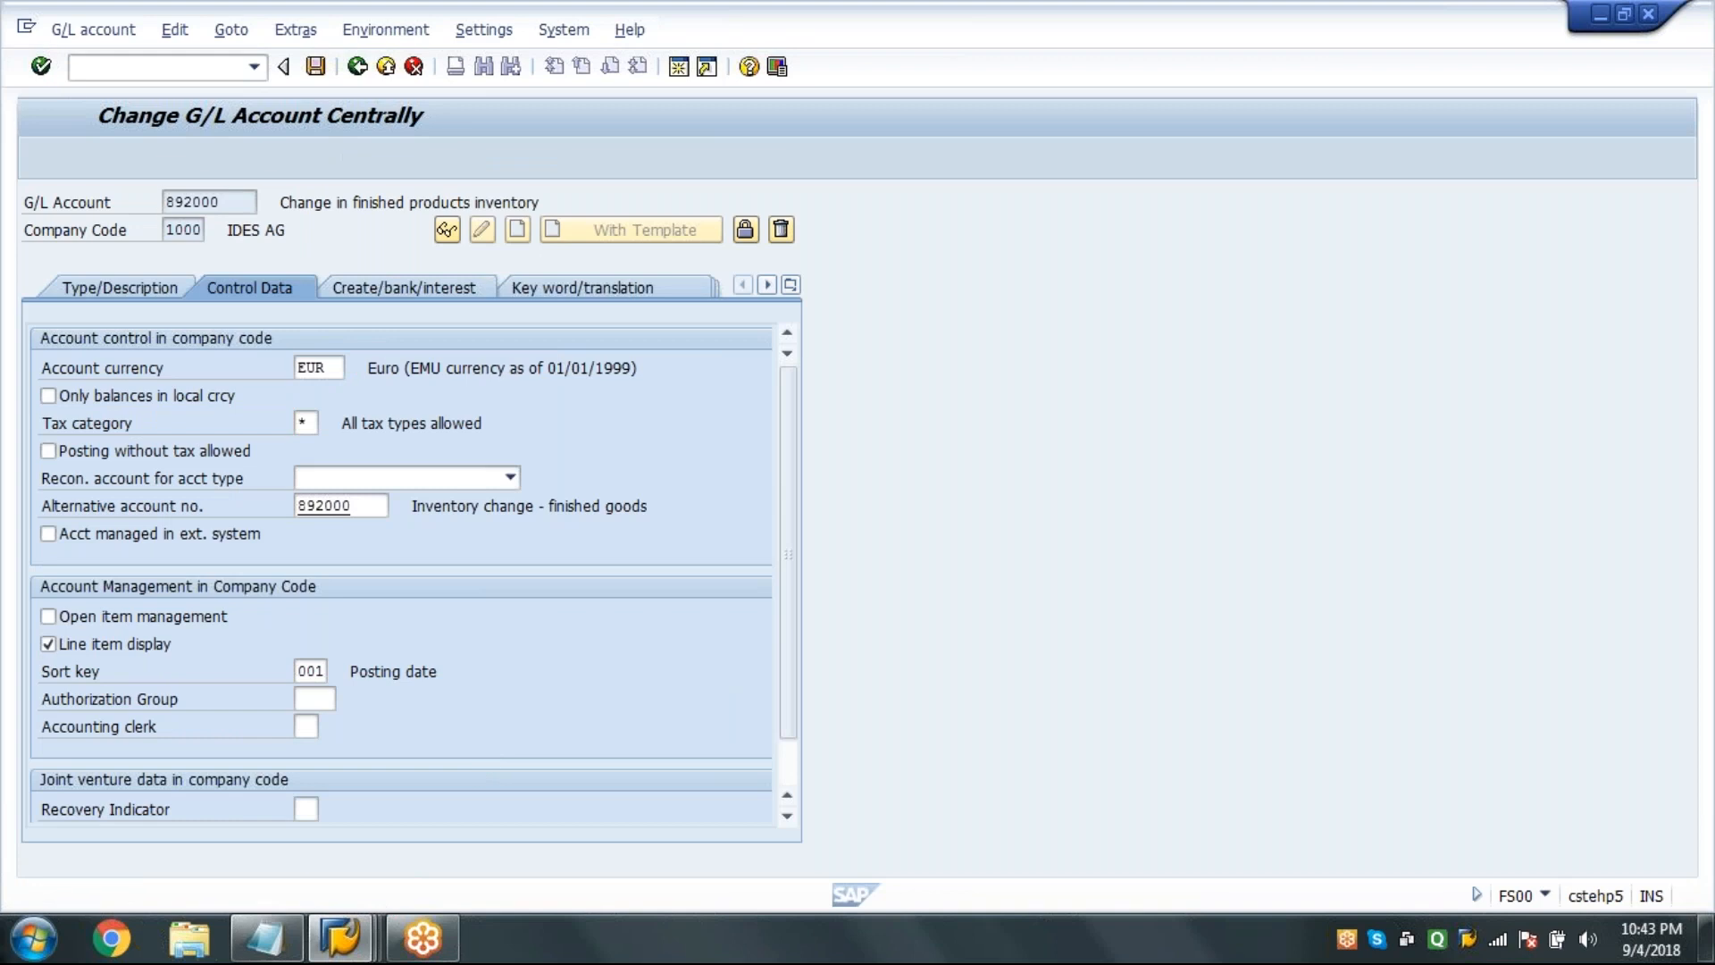
Switch back to the vendor invoice session and restart the MIRO transaction with an empty invoice.
mouse_move(340, 938)
left_click(384, 815)
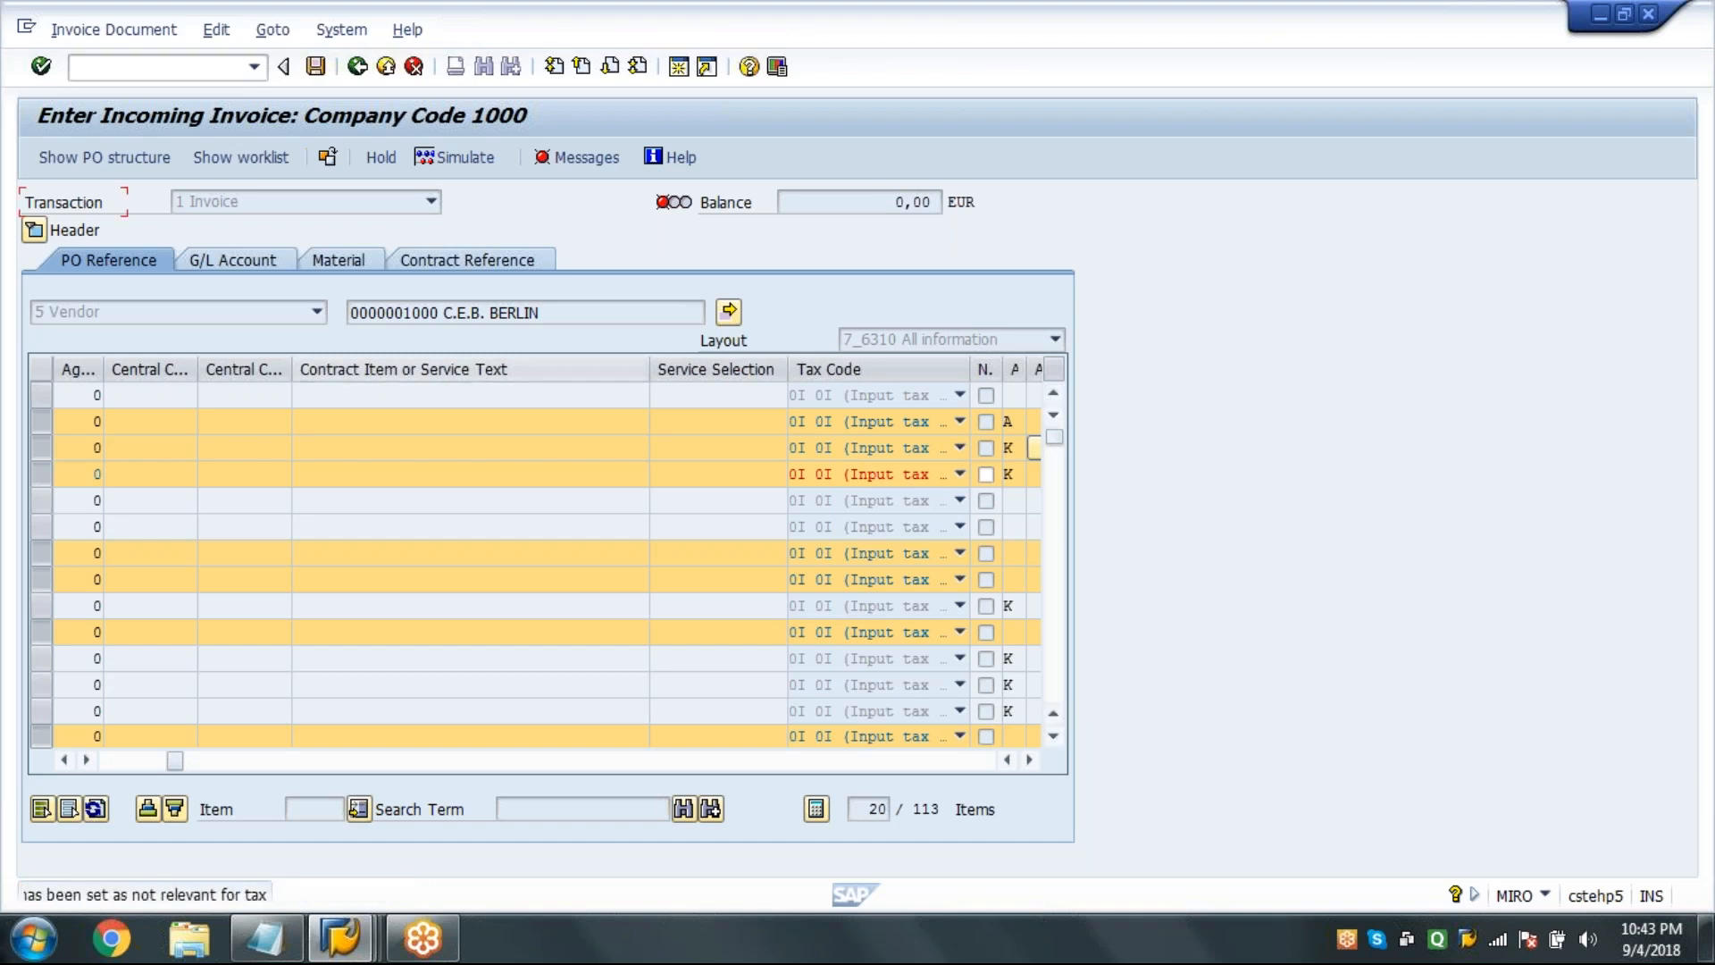
left_click(209, 70)
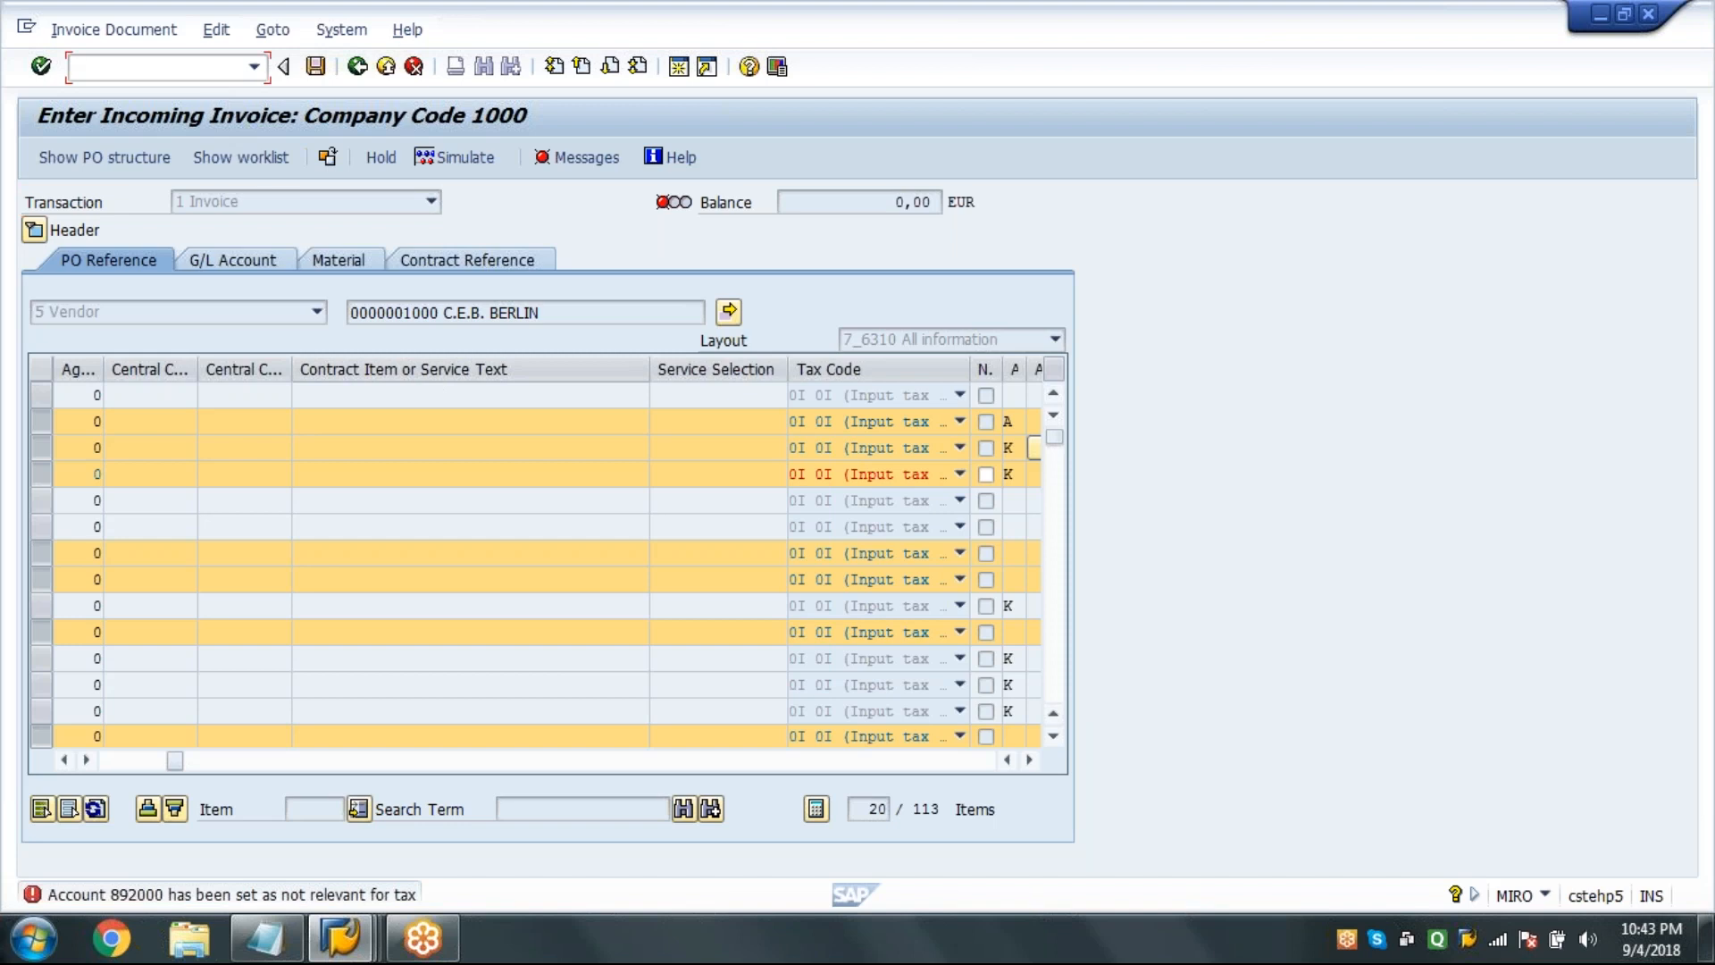
key("Return")
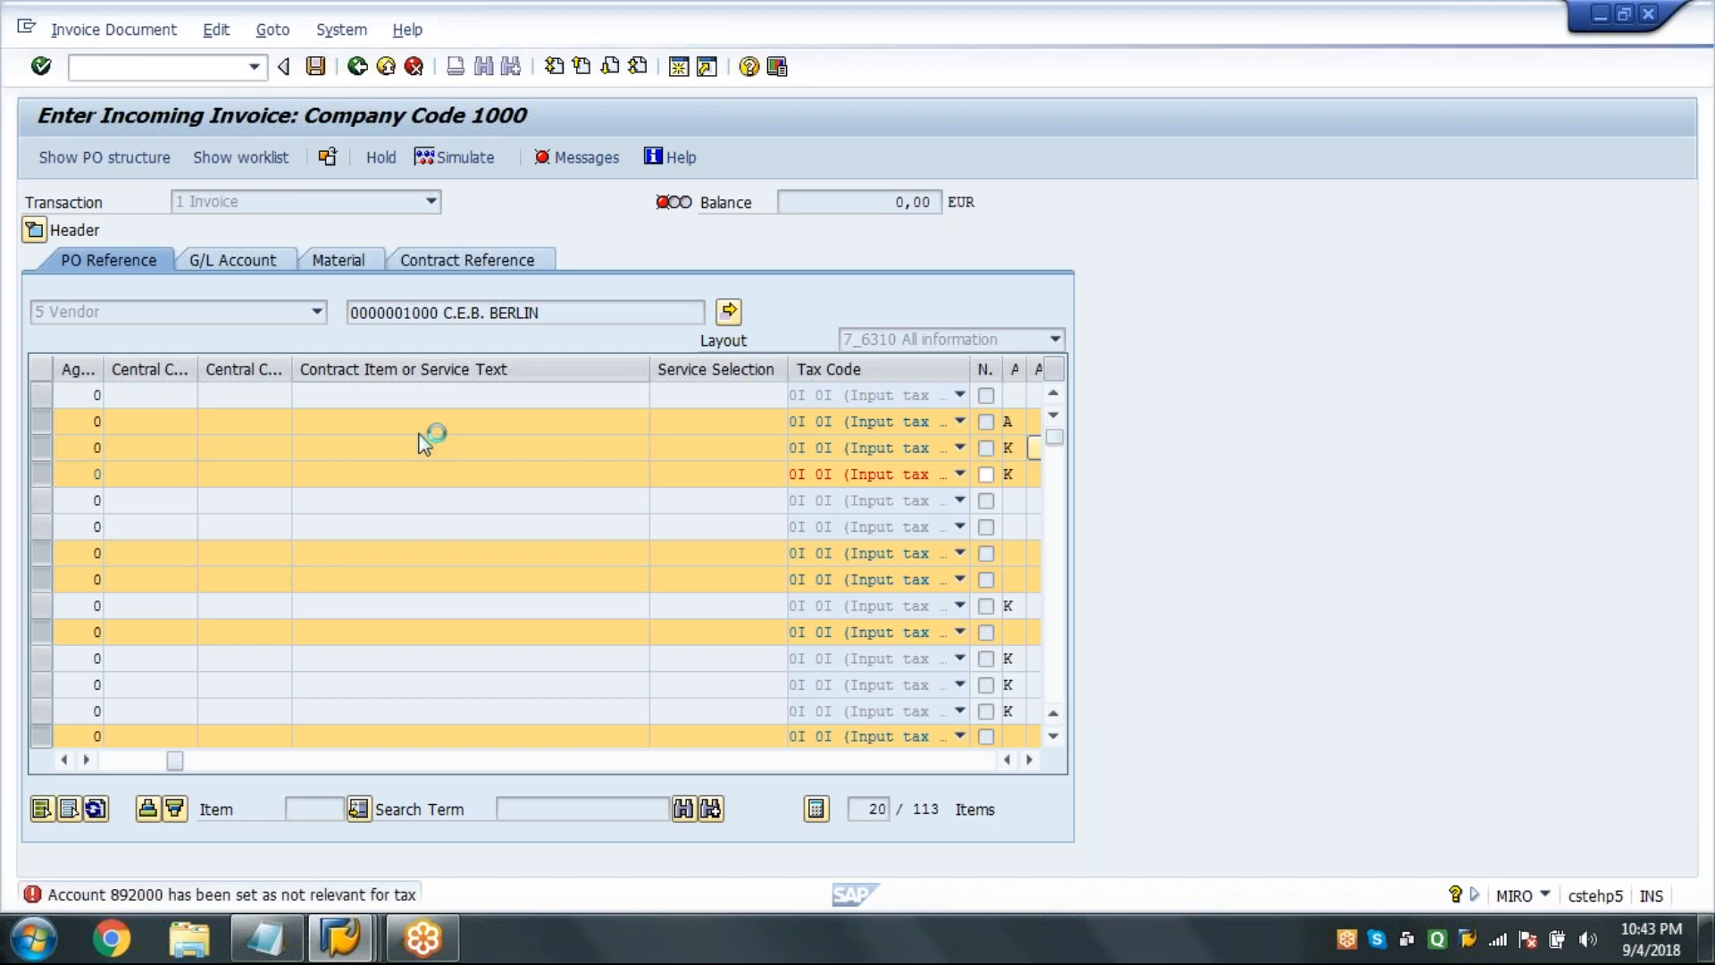
Fill the invoice header with invoice date 04.09.2018, currency EUR and tax code 0I (Input tax 0%).
left_click(266, 336)
left_click(367, 371)
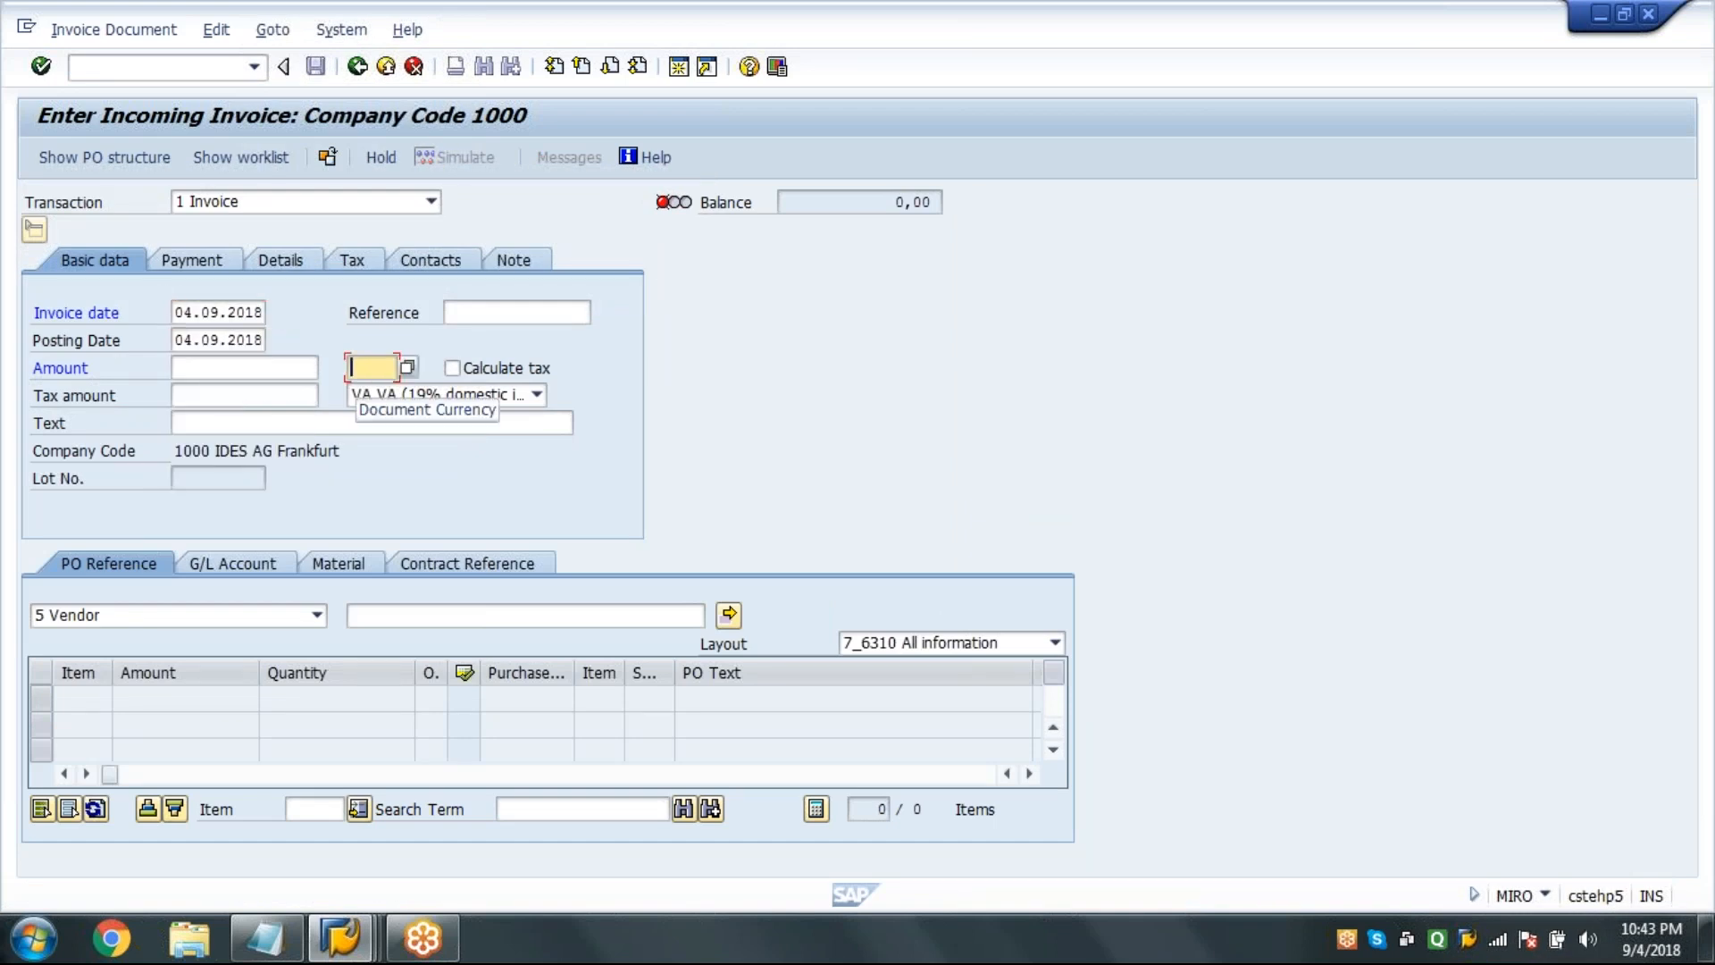
key("Return")
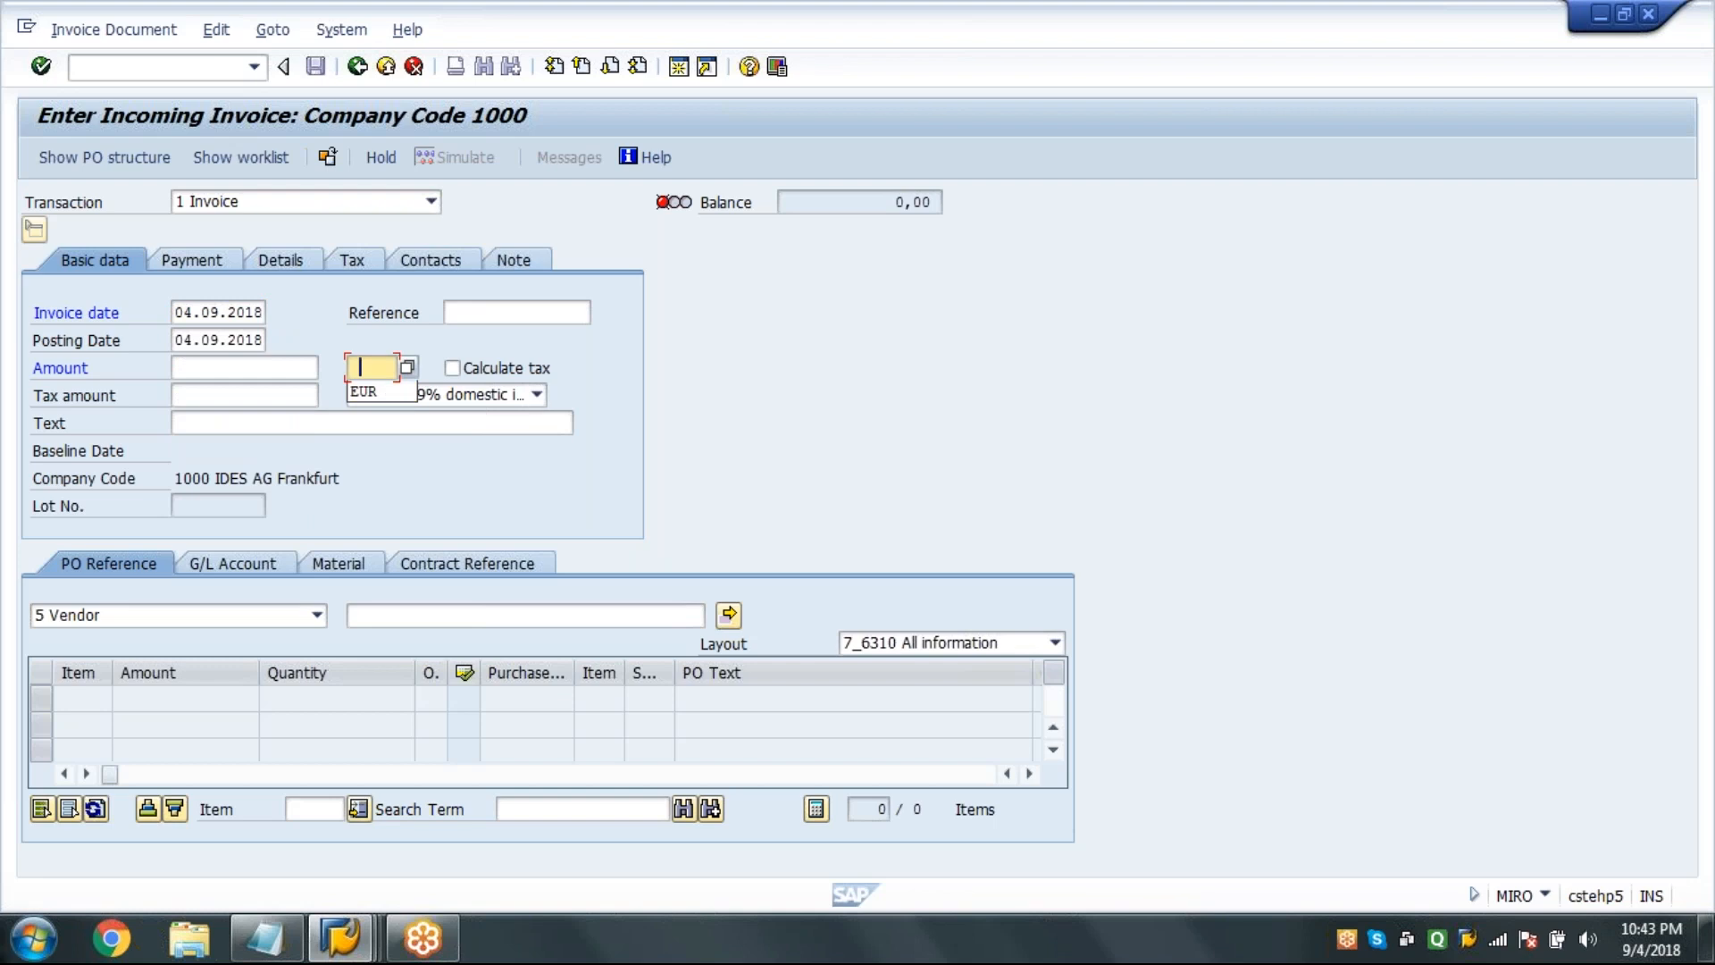
left_click(381, 398)
left_click(394, 418)
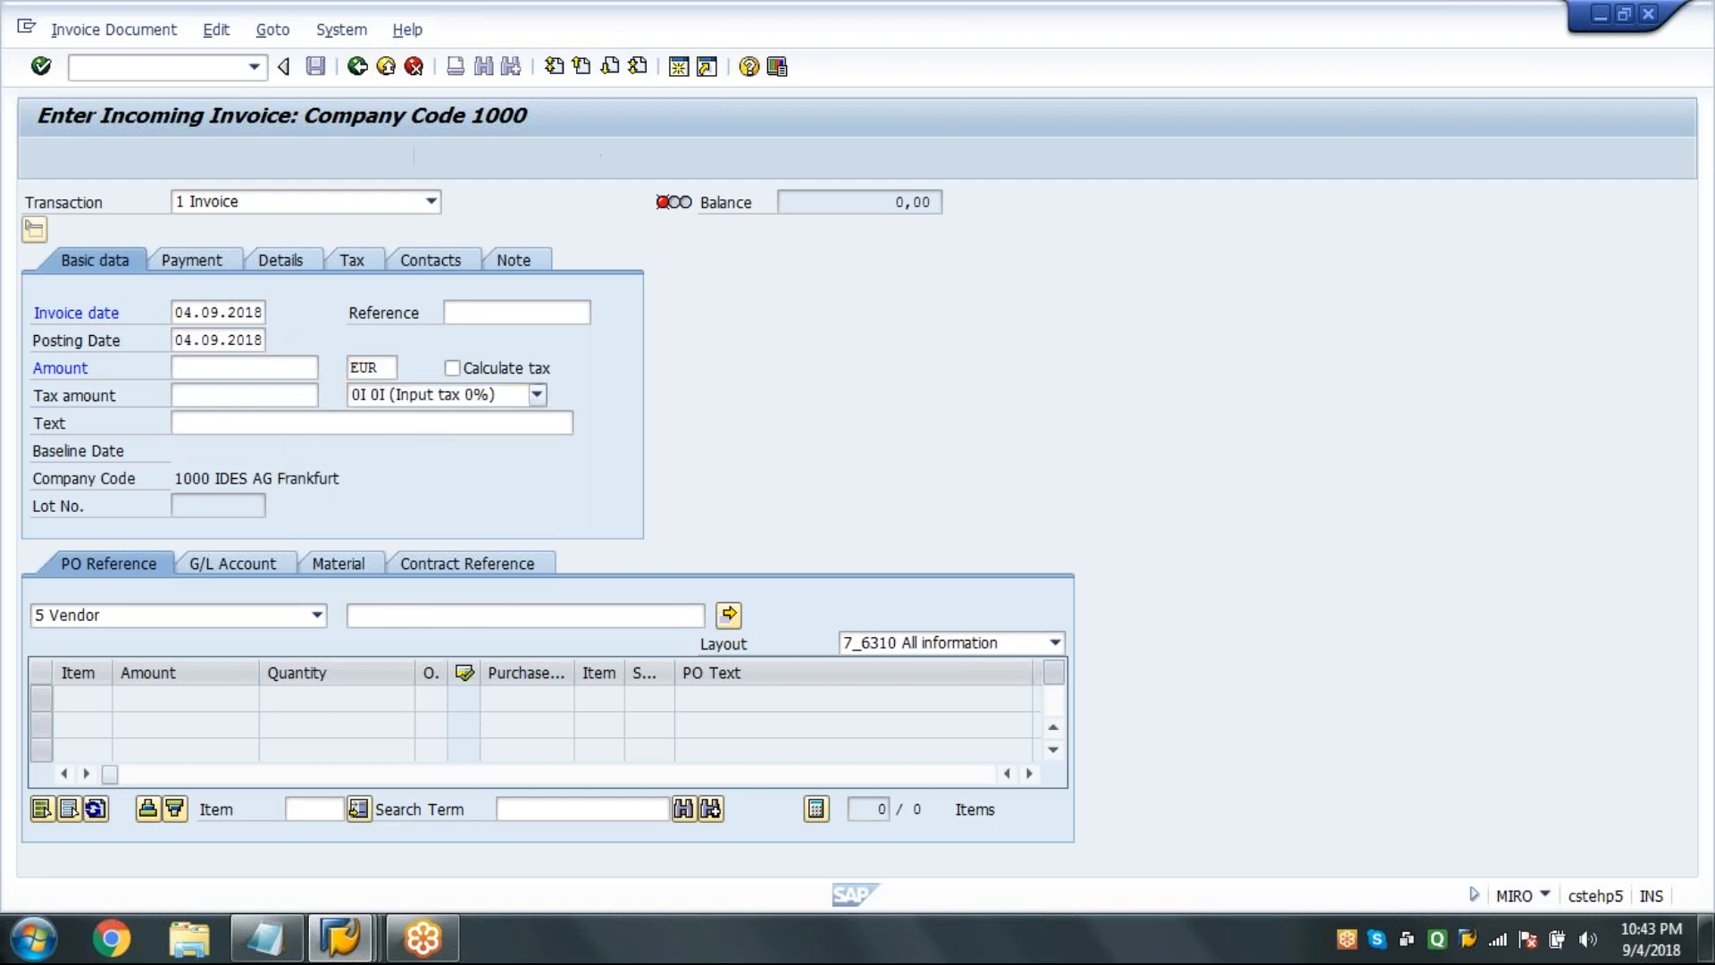
Reference the invoice to vendor 1000 and adopt its goods/service items for plant 1000.
left_click(396, 617)
left_click(383, 639)
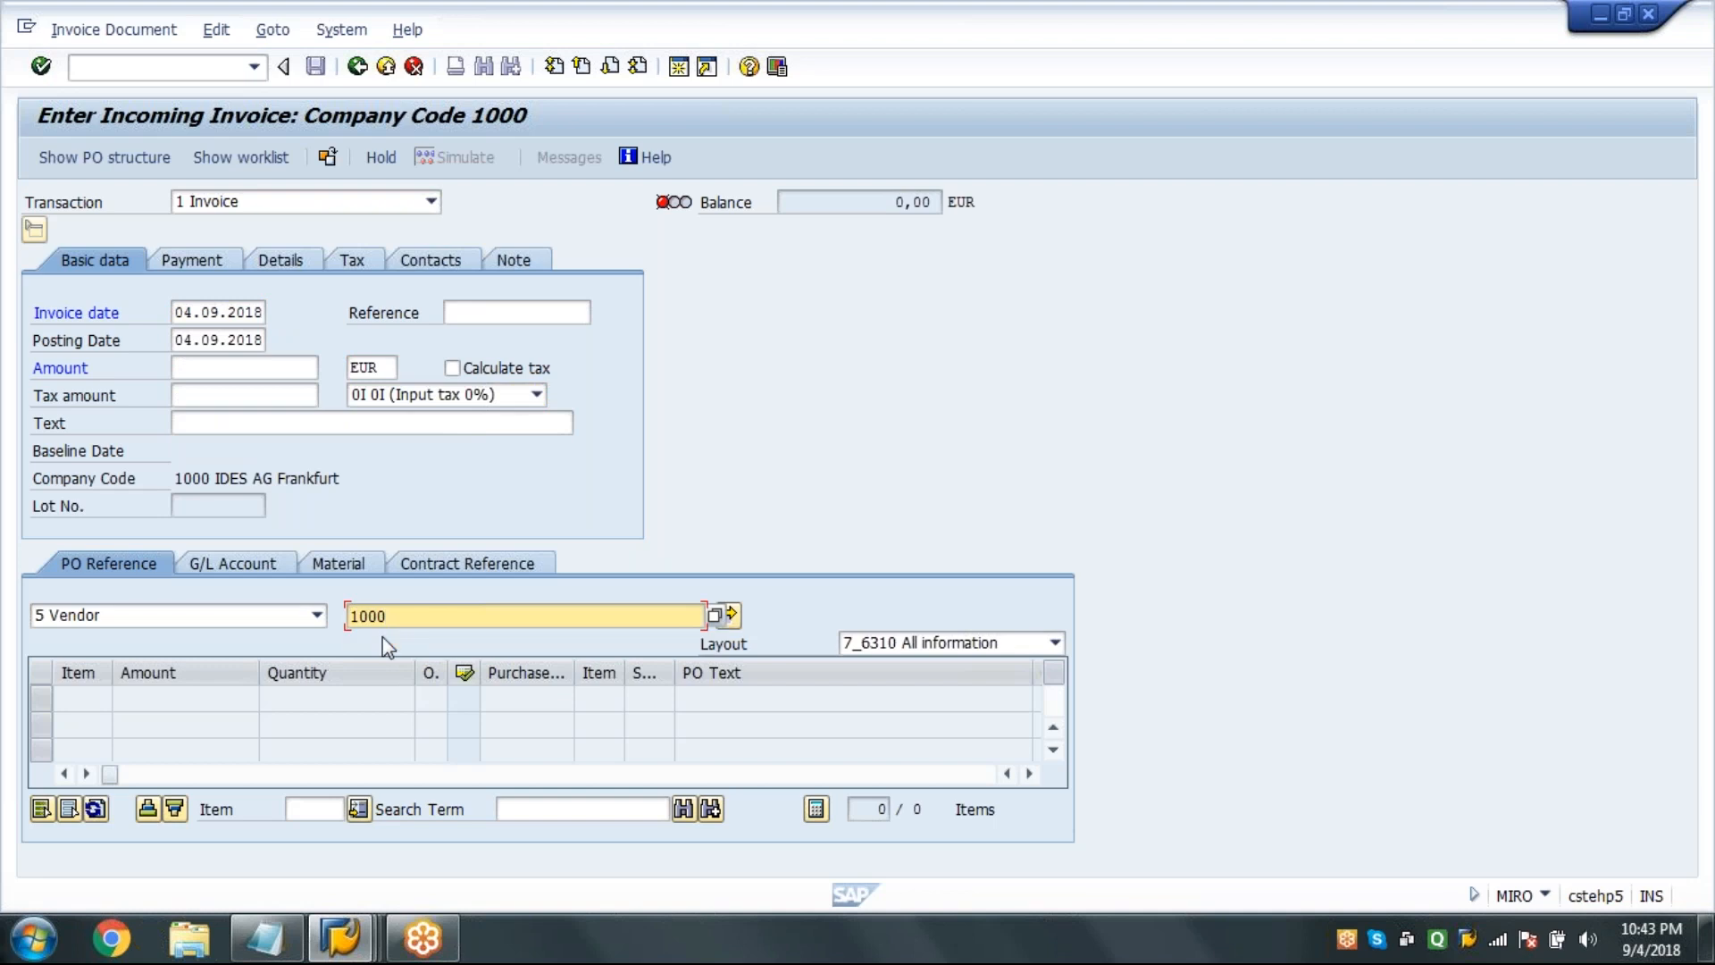
key("Return")
left_click(40, 348)
left_click(47, 373)
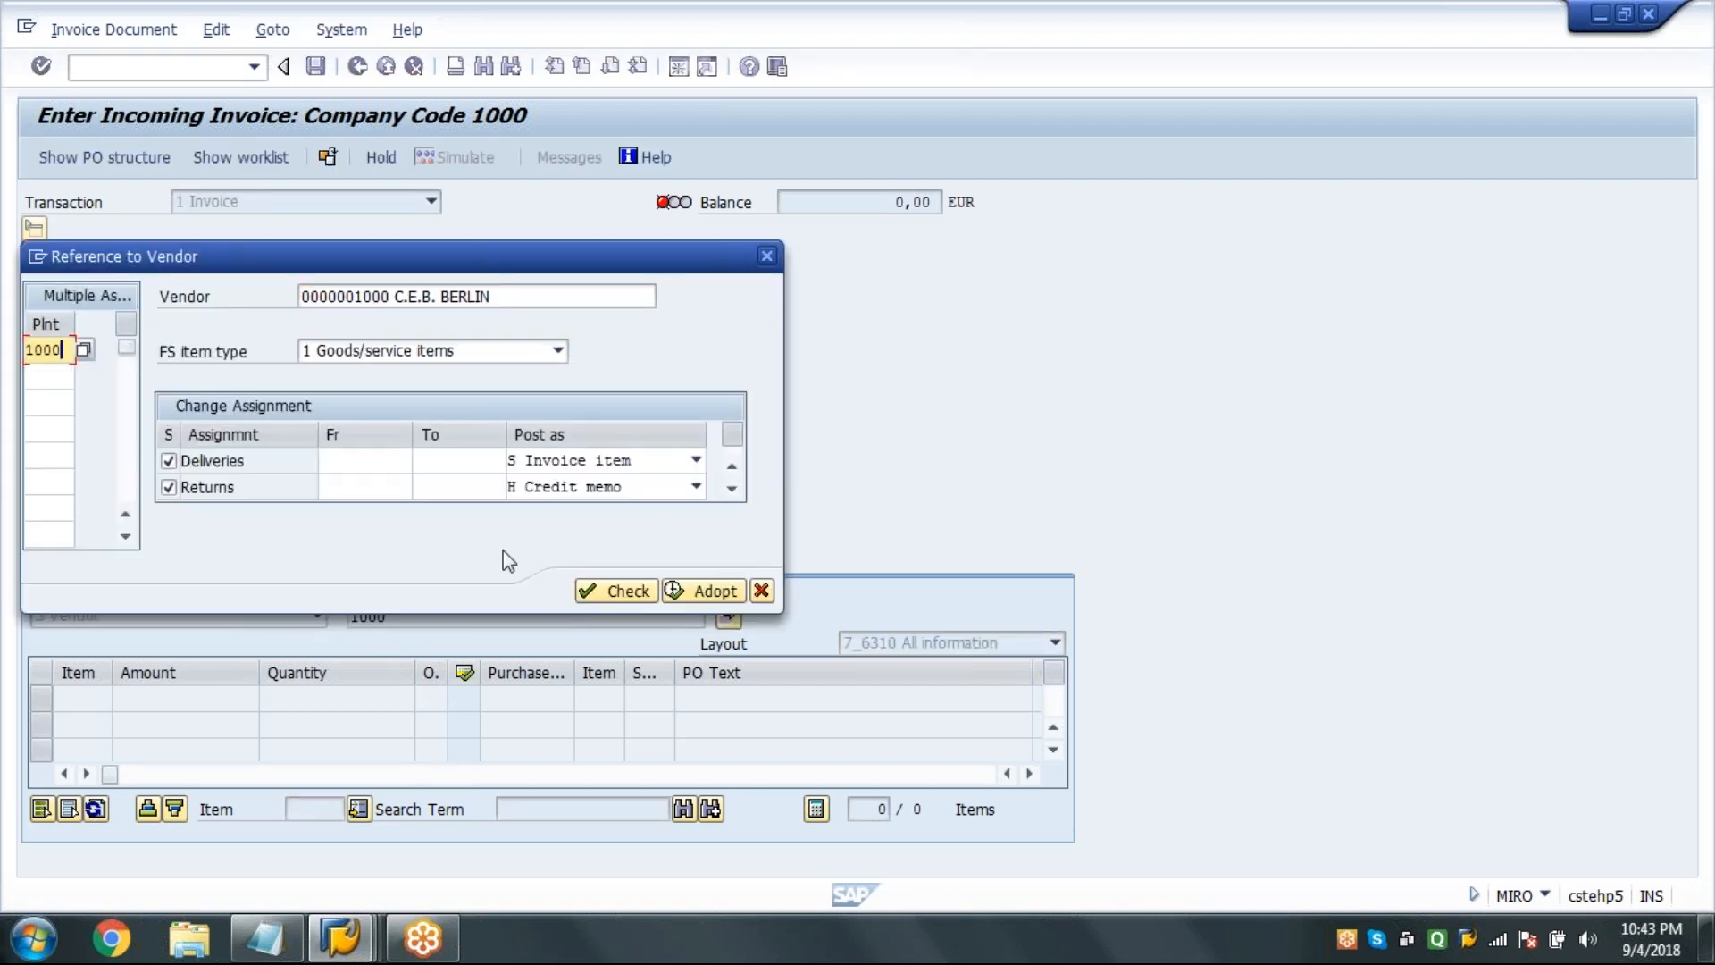
left_click(600, 590)
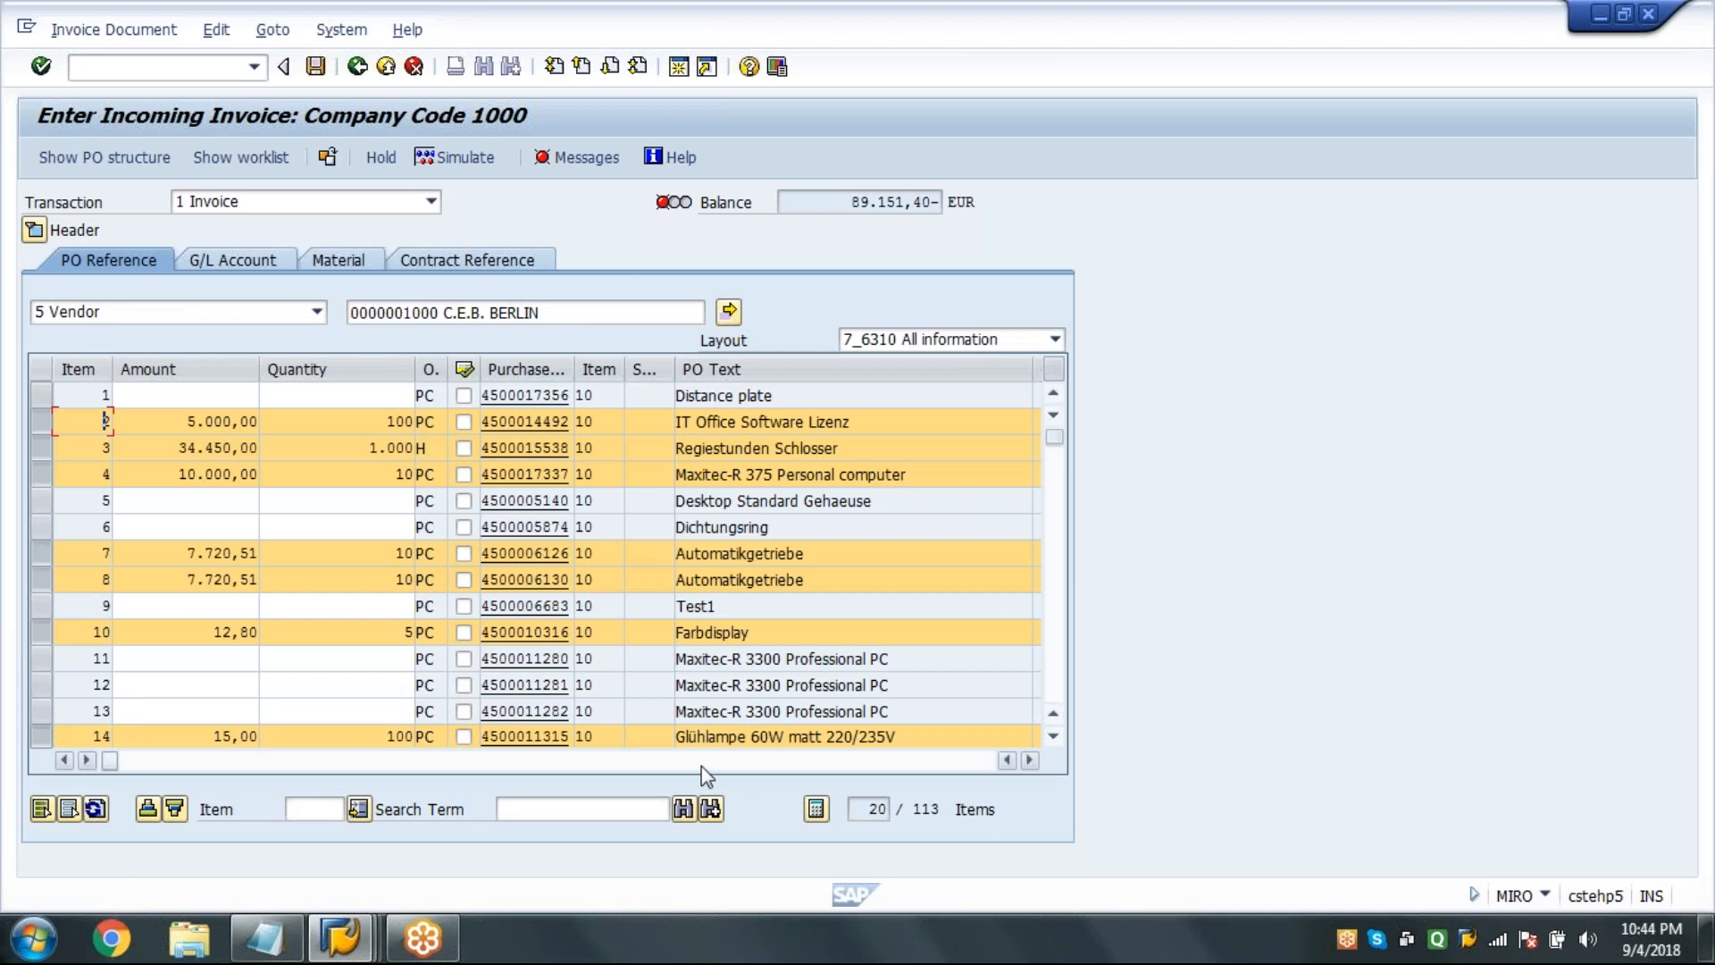
Set the tax code of item 4, Maxitec-R 375 Personal computer, to 0I (Input tax 0%) in the restarted invoice.
left_click(700, 765)
left_click(743, 766)
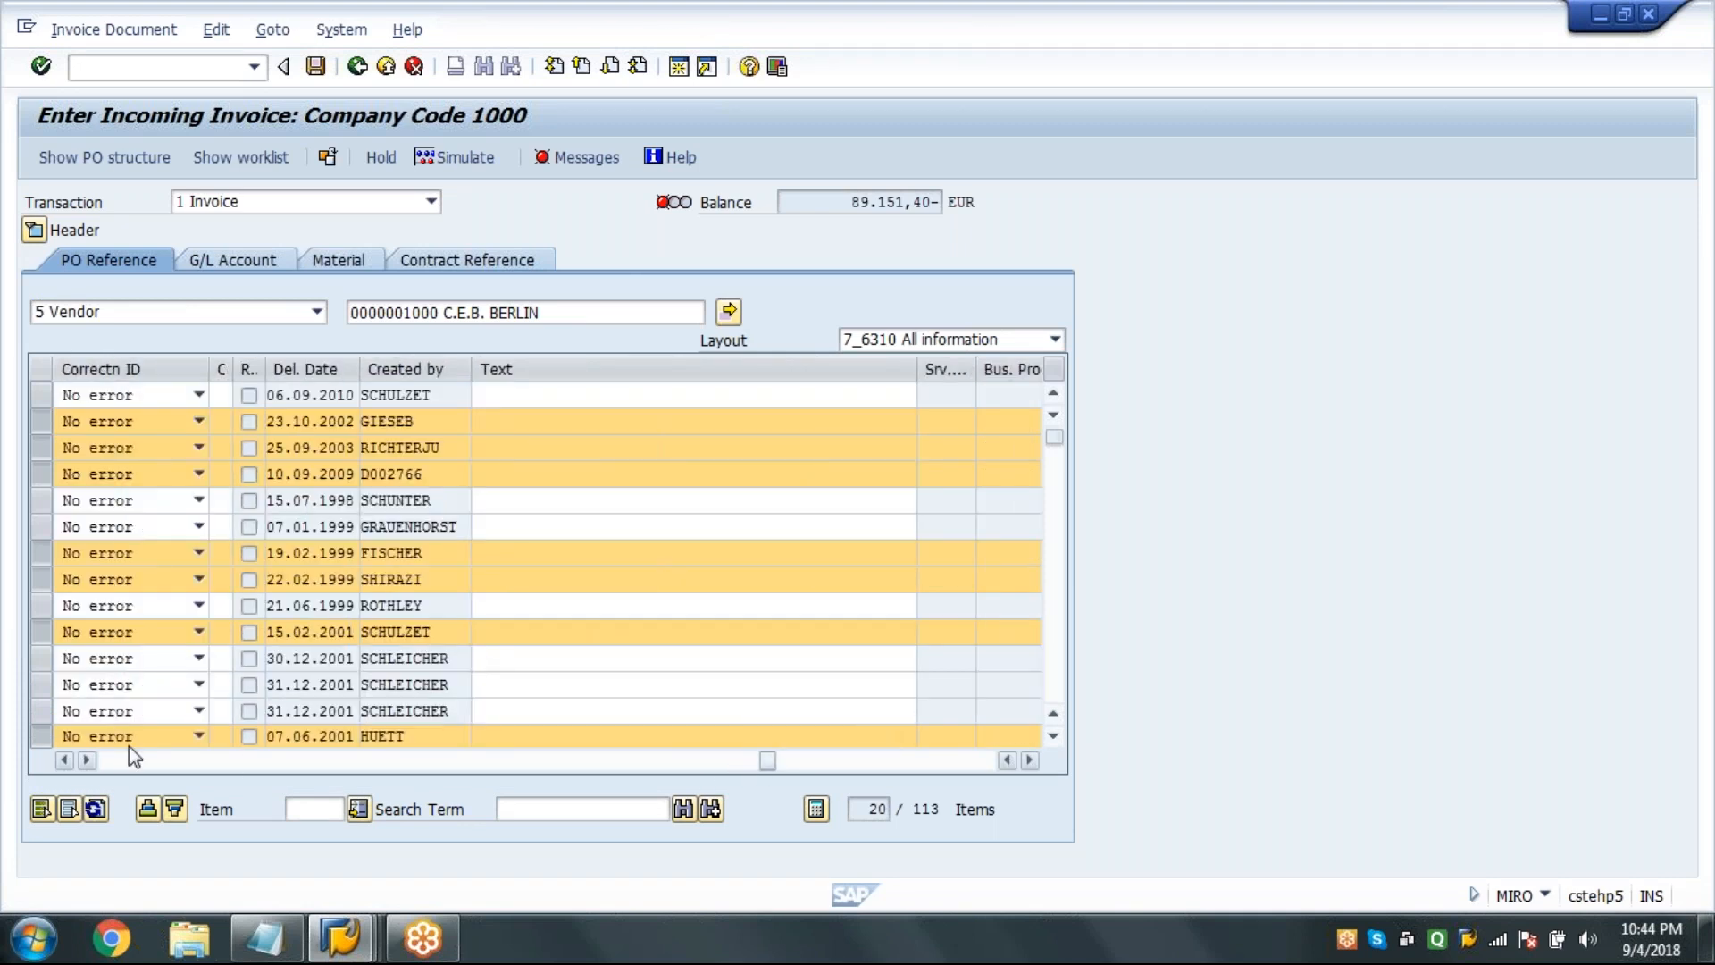
left_click(128, 746)
left_click(465, 762)
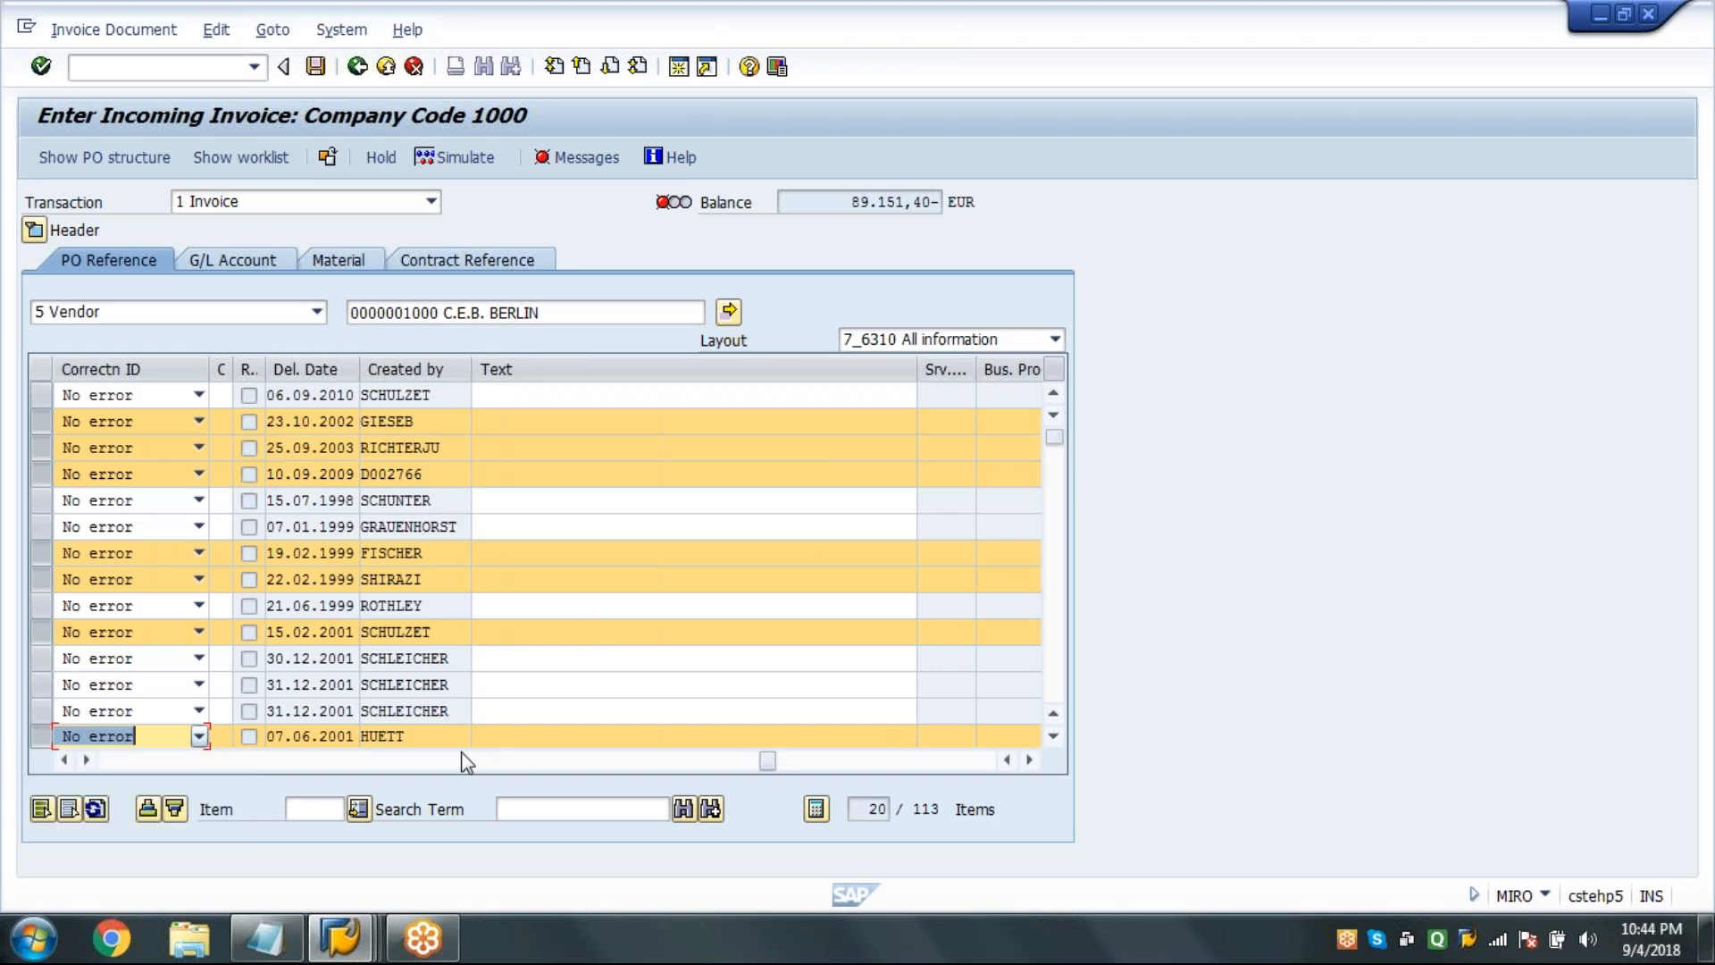
left_click(162, 764)
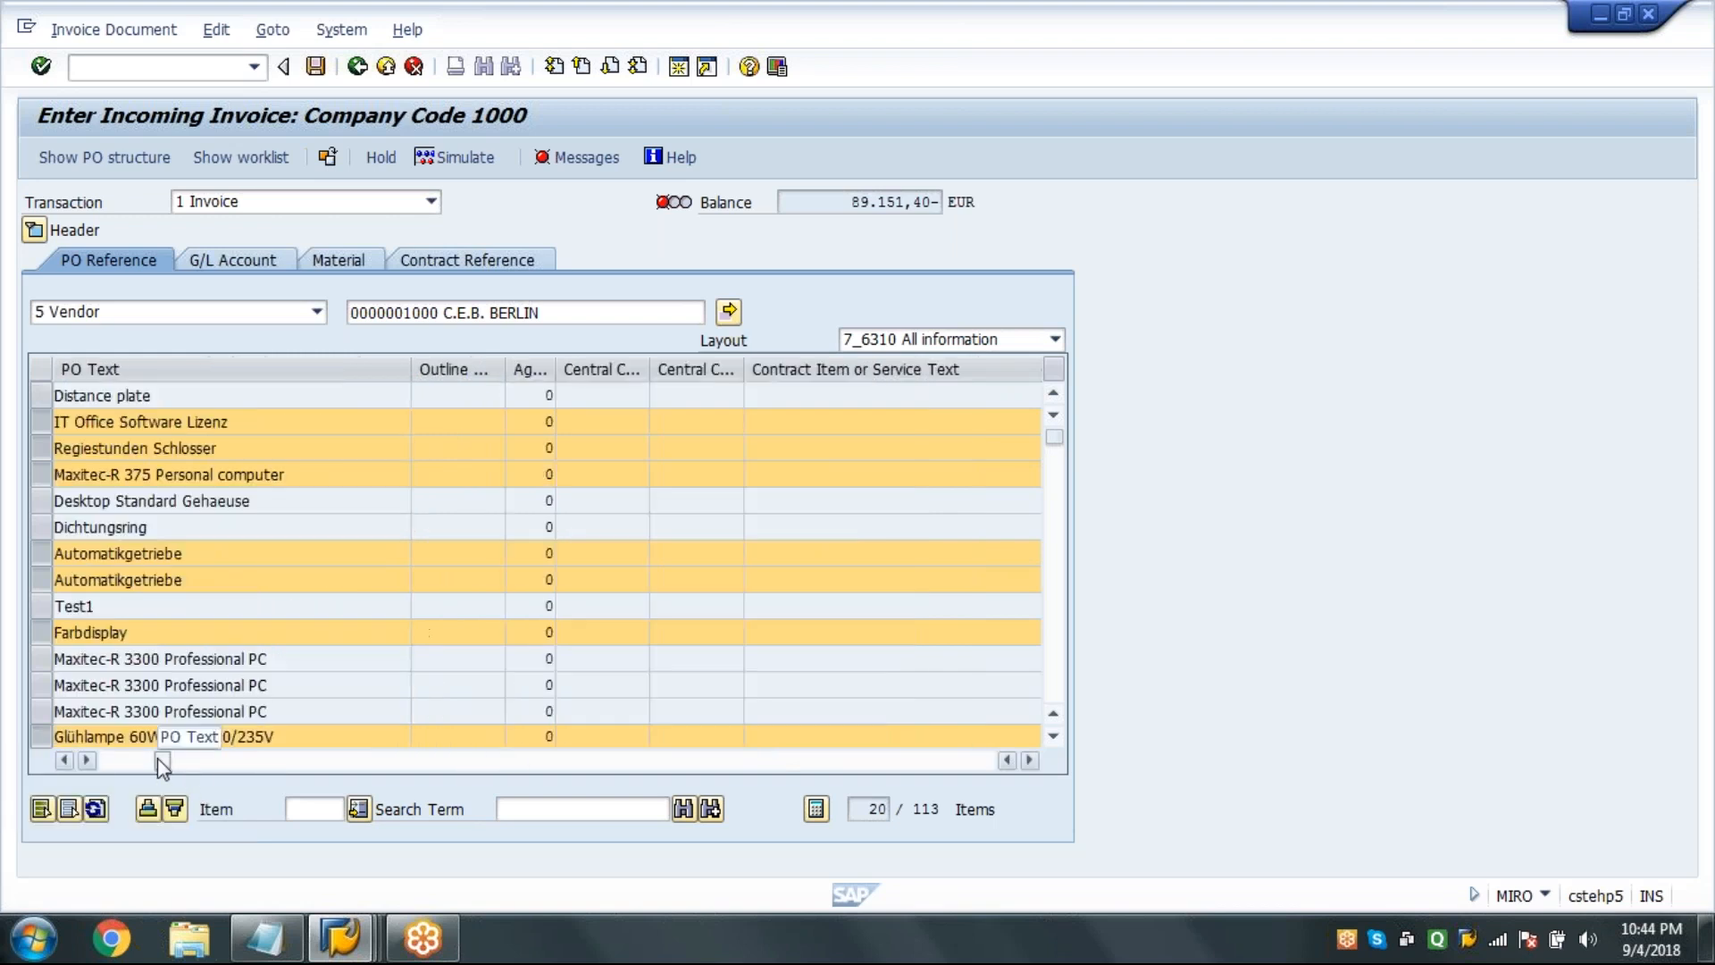
left_click(122, 765)
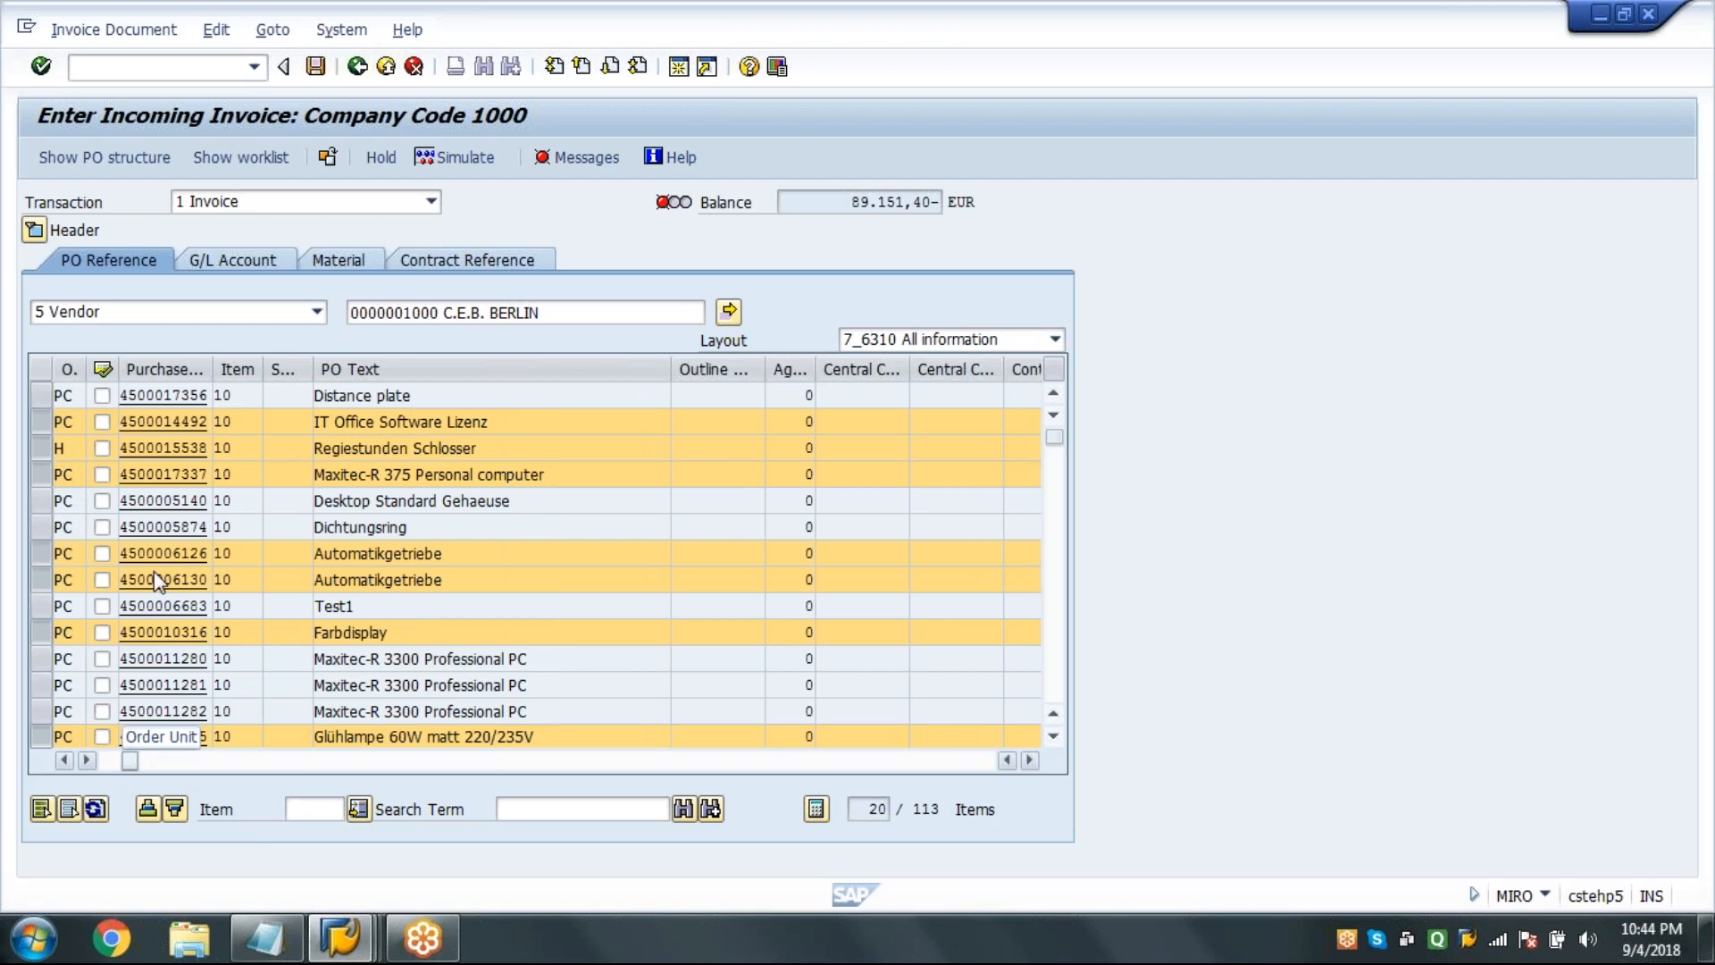
left_click(183, 422)
key("Tab")
key("Tab")
key("Tab")
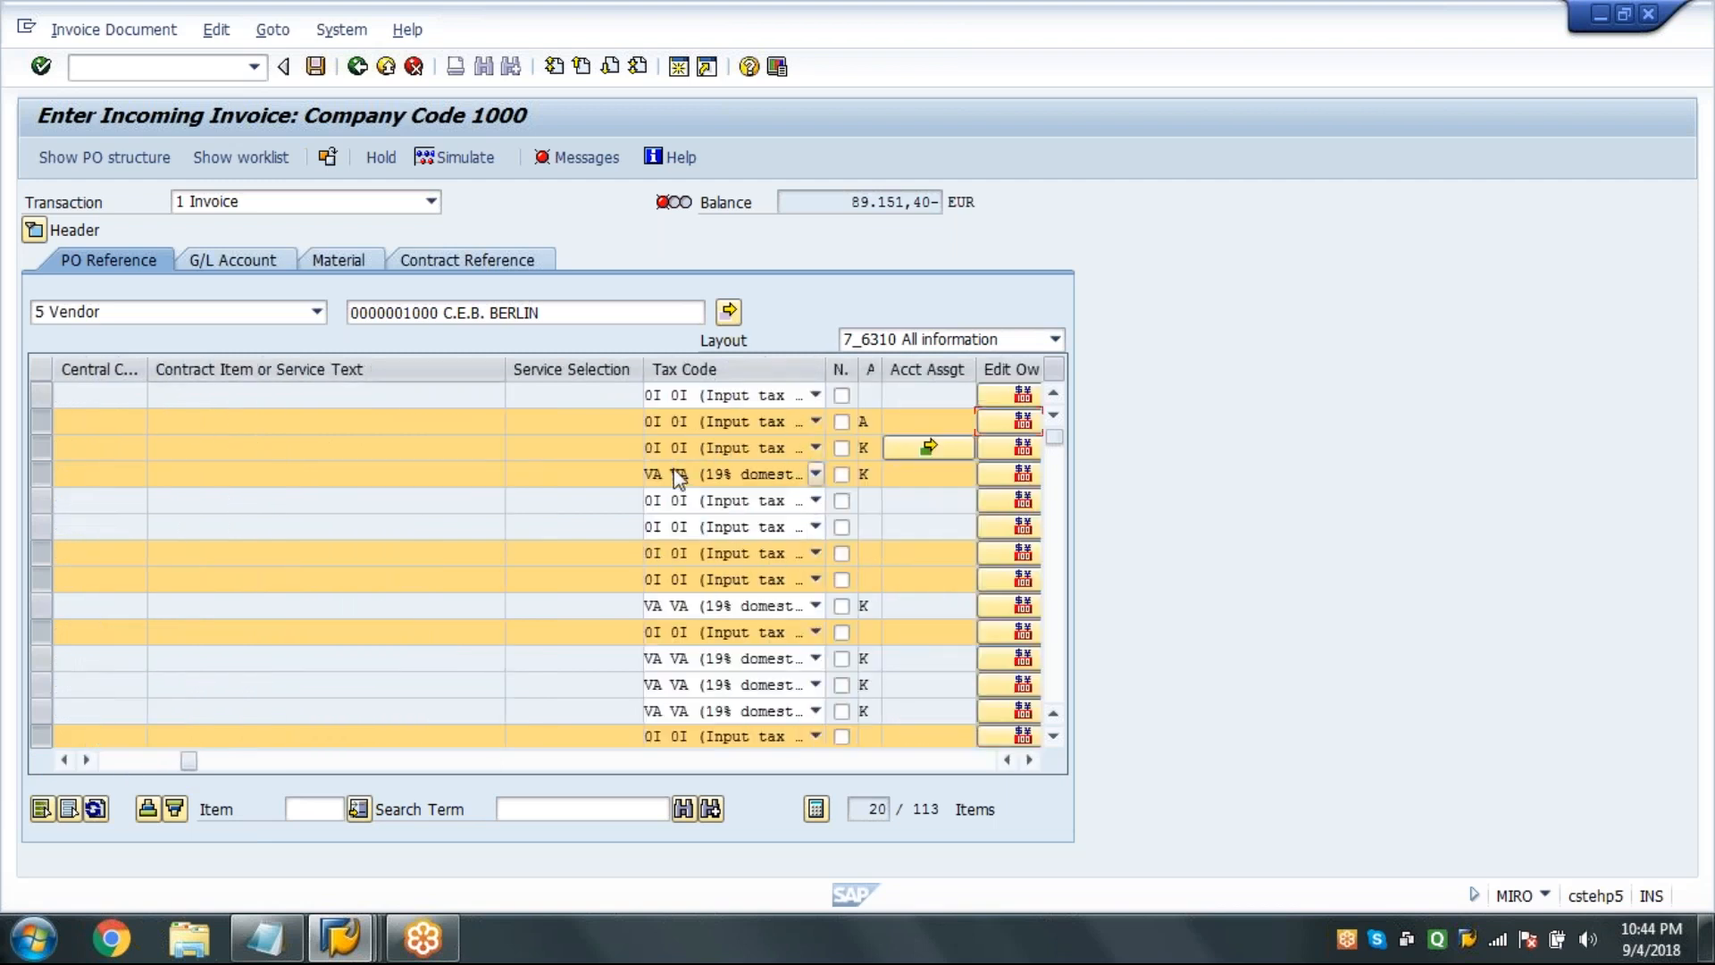
left_click(679, 478)
left_click(659, 493)
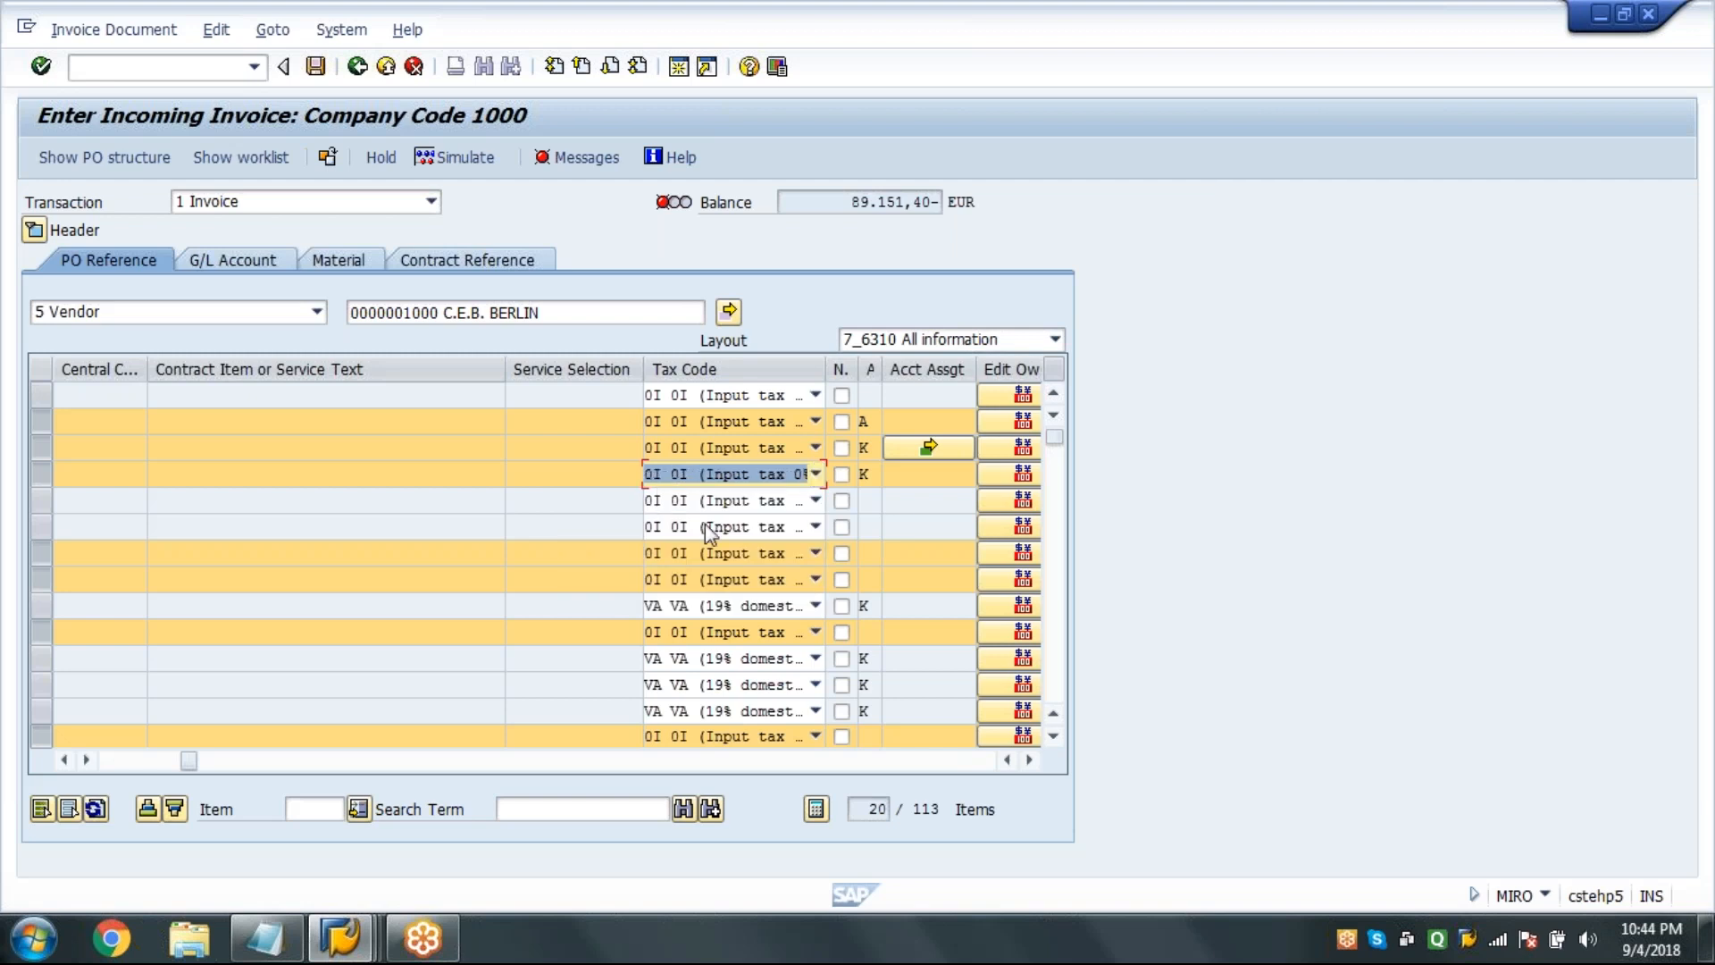
Set the tax code of item 9, Test1, and items 11 to 13, Maxitec-R 3300 Professional PC, to 0I.
left_click(662, 613)
left_click(677, 627)
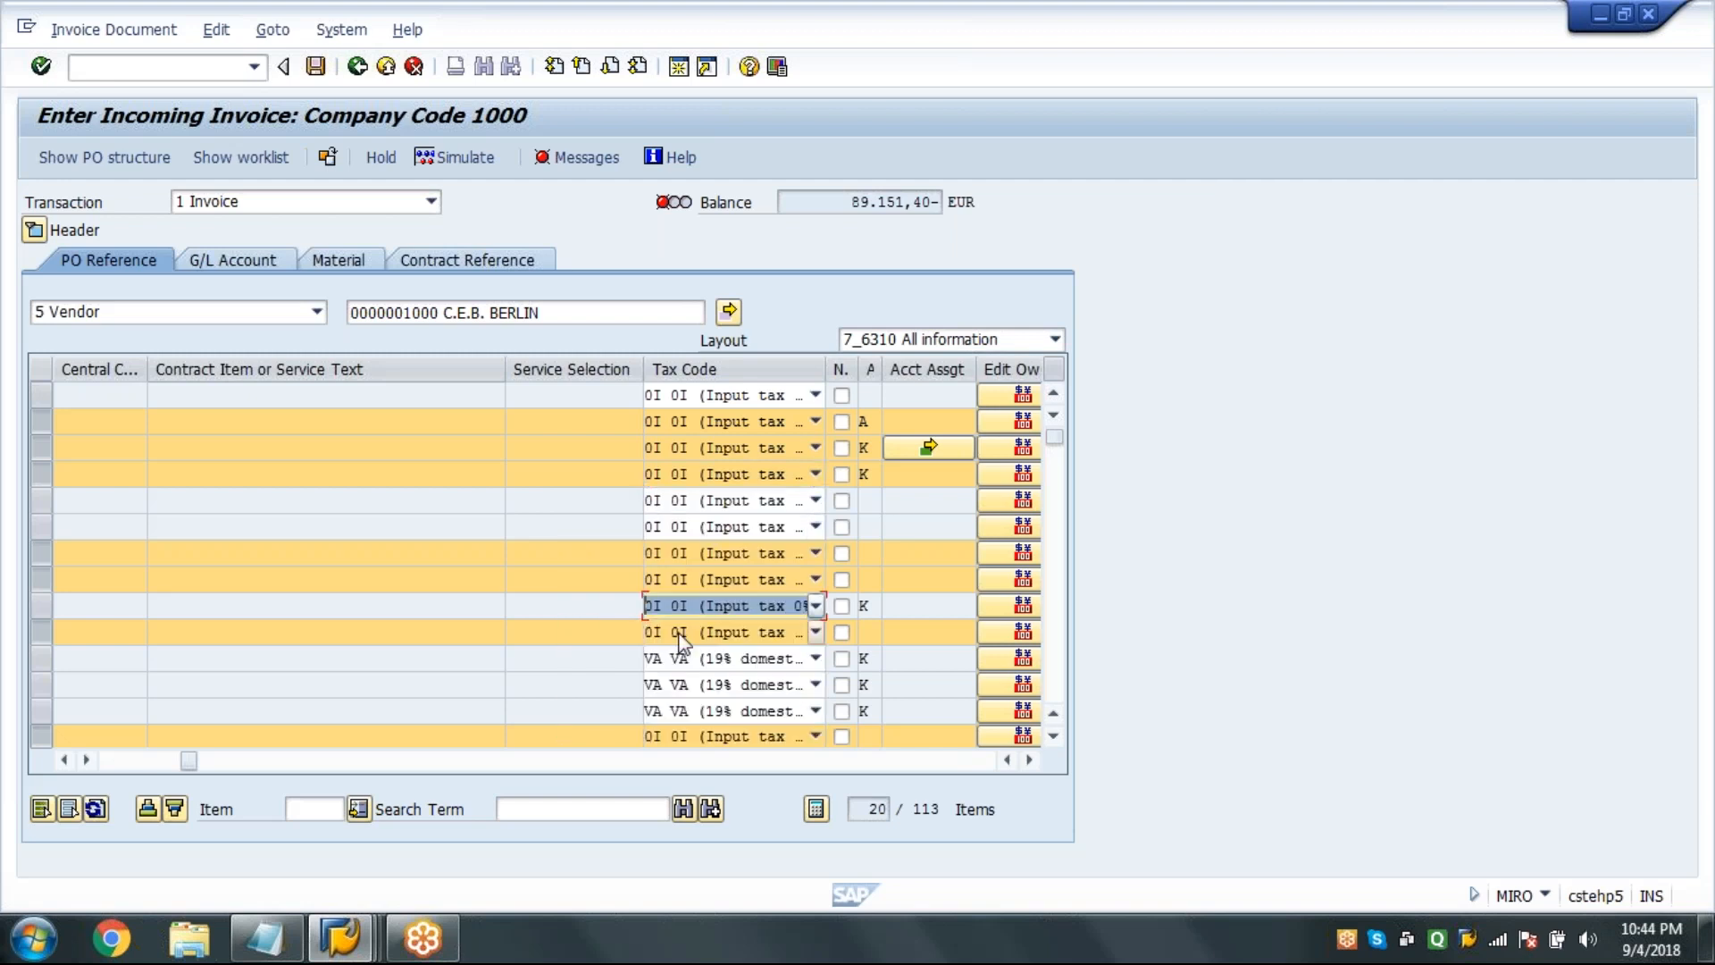
left_click(677, 661)
left_click(681, 685)
left_click(681, 688)
left_click(666, 709)
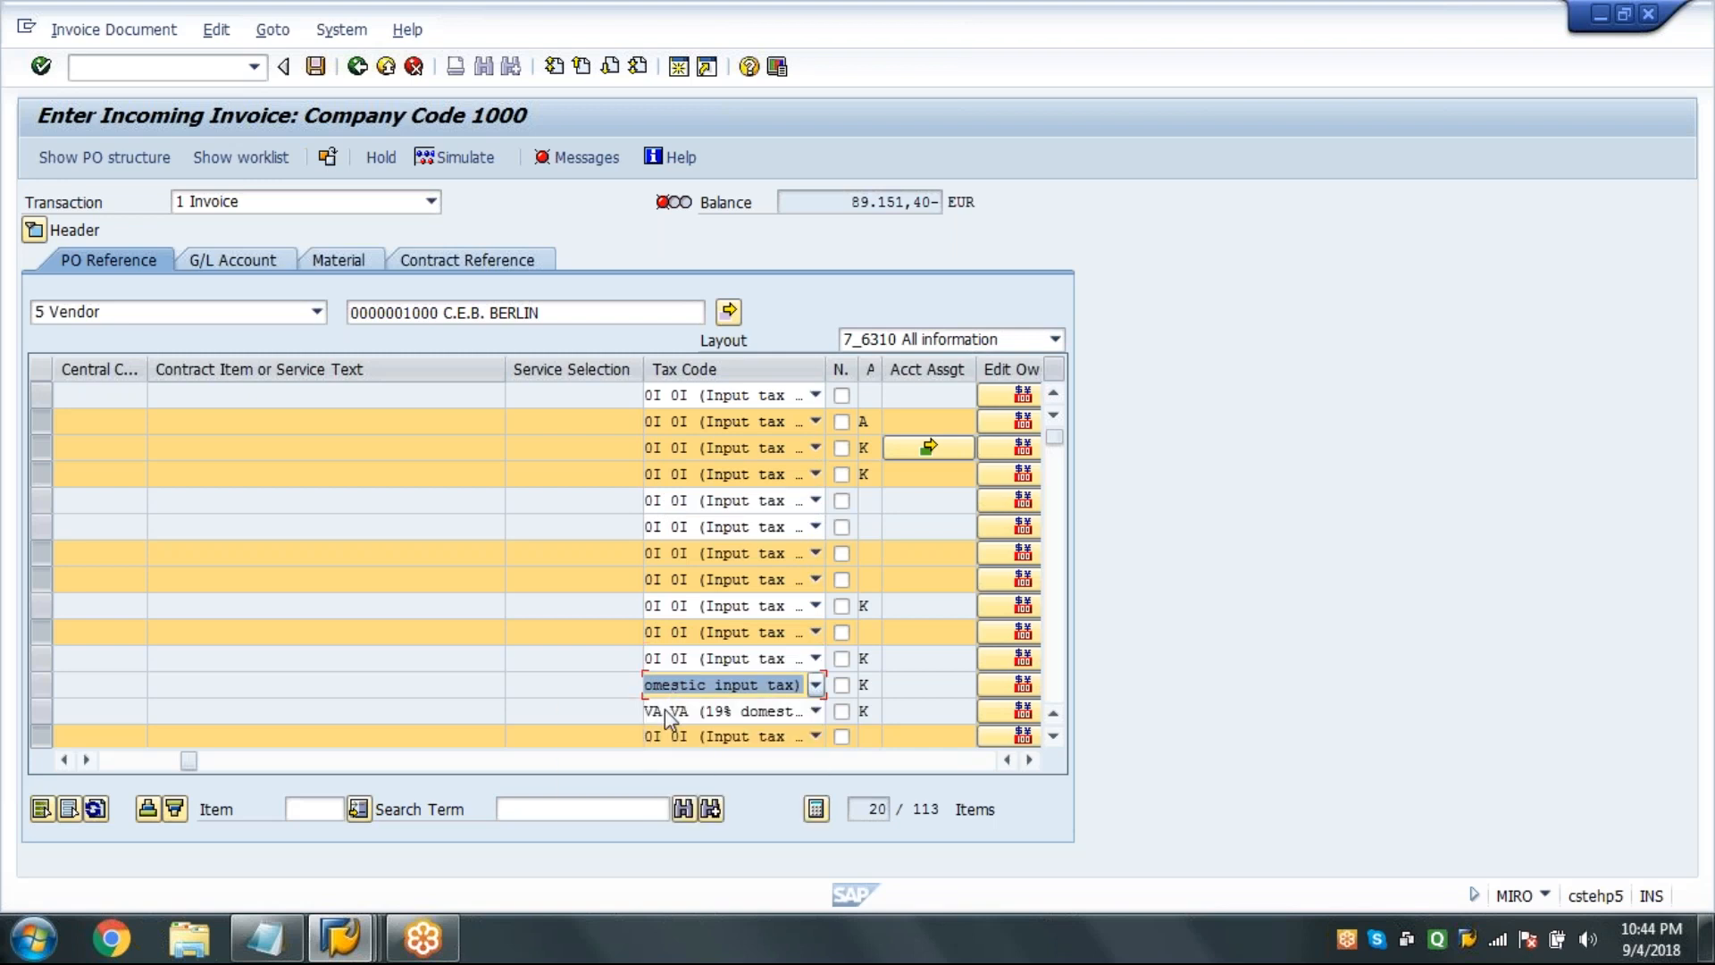
left_click(673, 710)
left_click(665, 736)
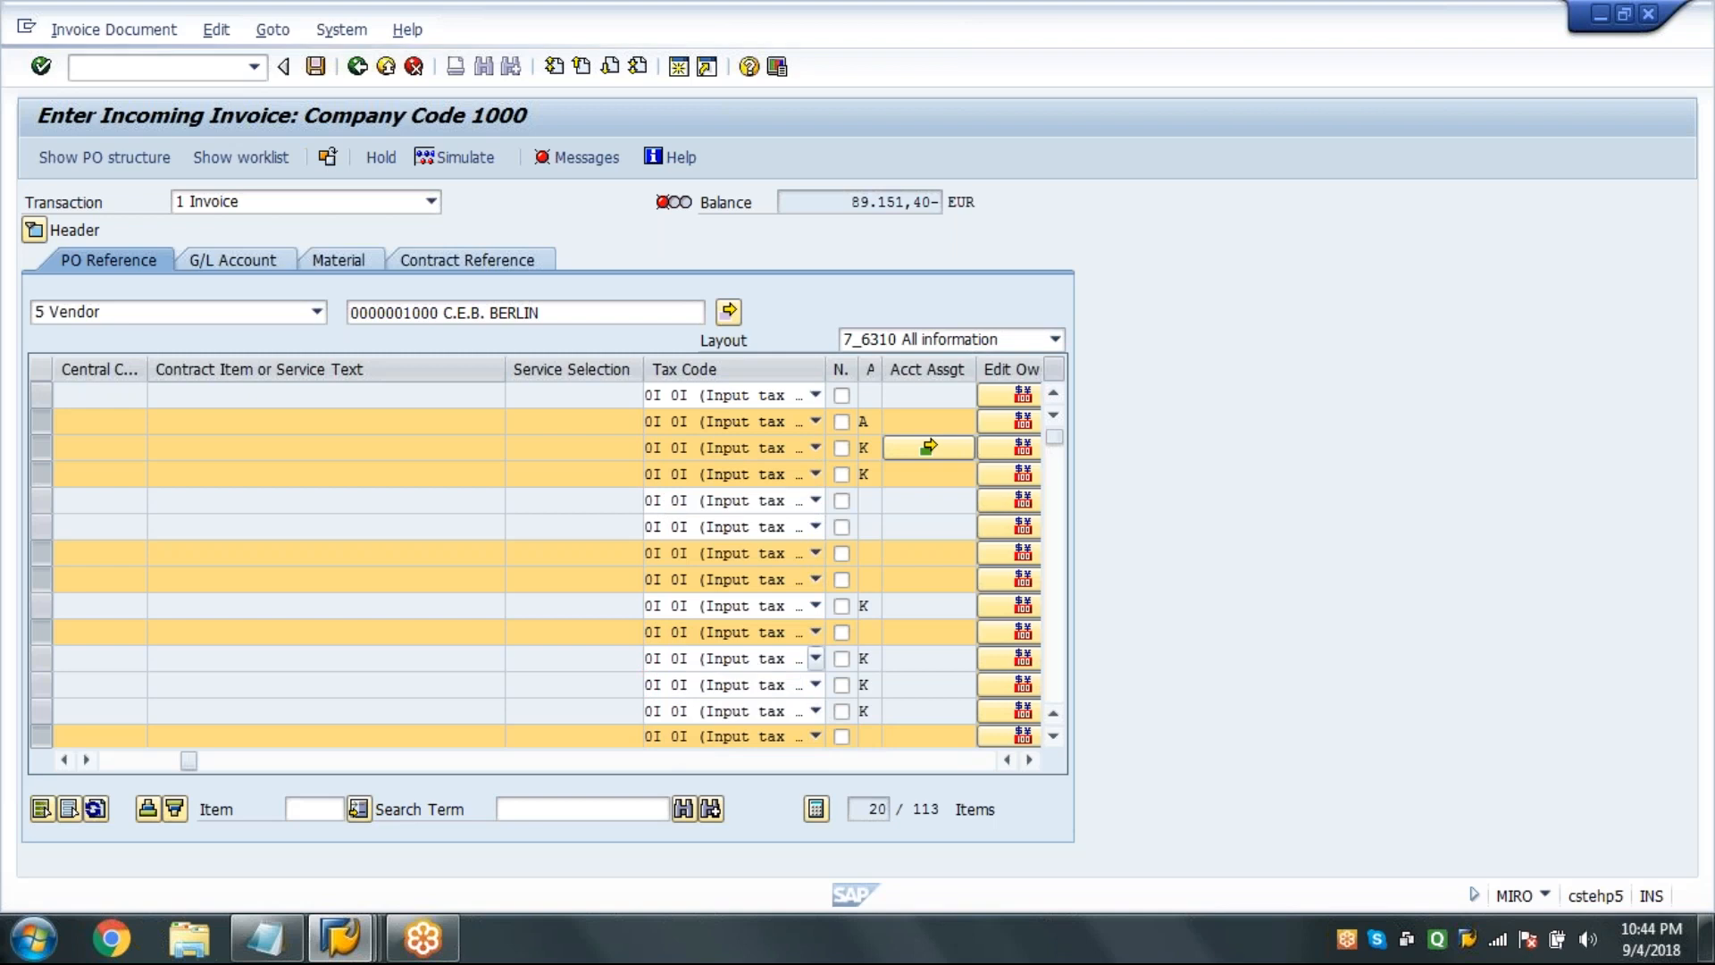
Check the tax codes of items 15 to 28 and set the invoice amount in the header to 89.151,40 EUR.
left_click(96, 421)
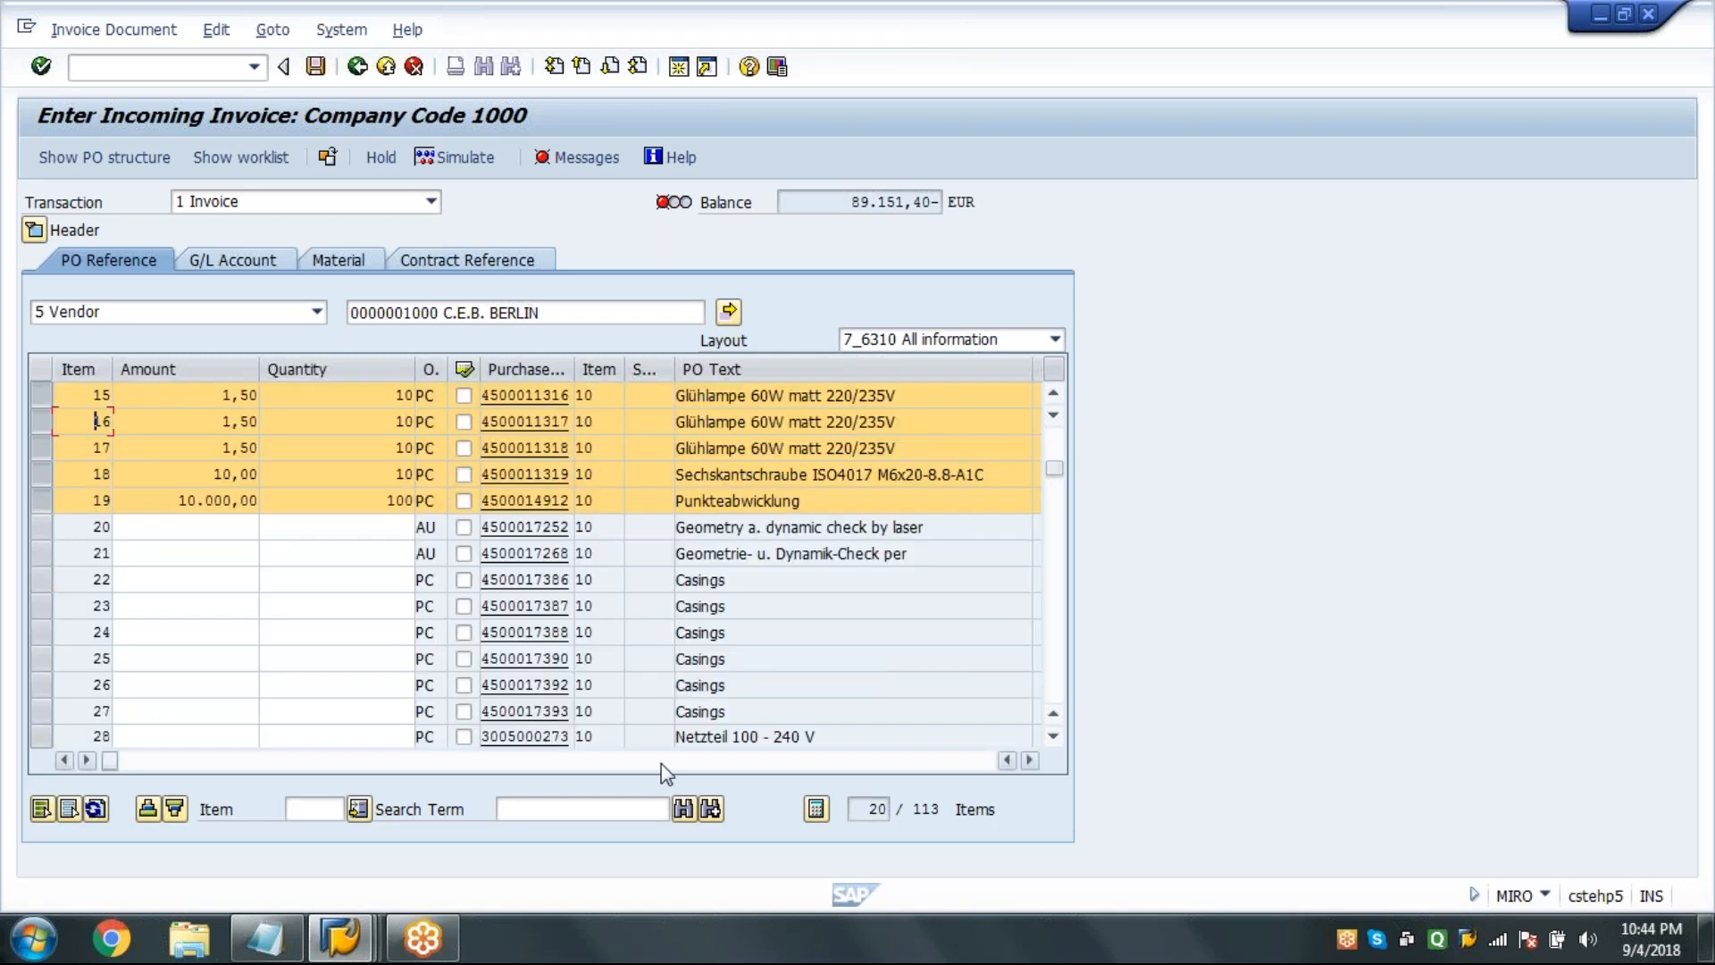
left_click(662, 763)
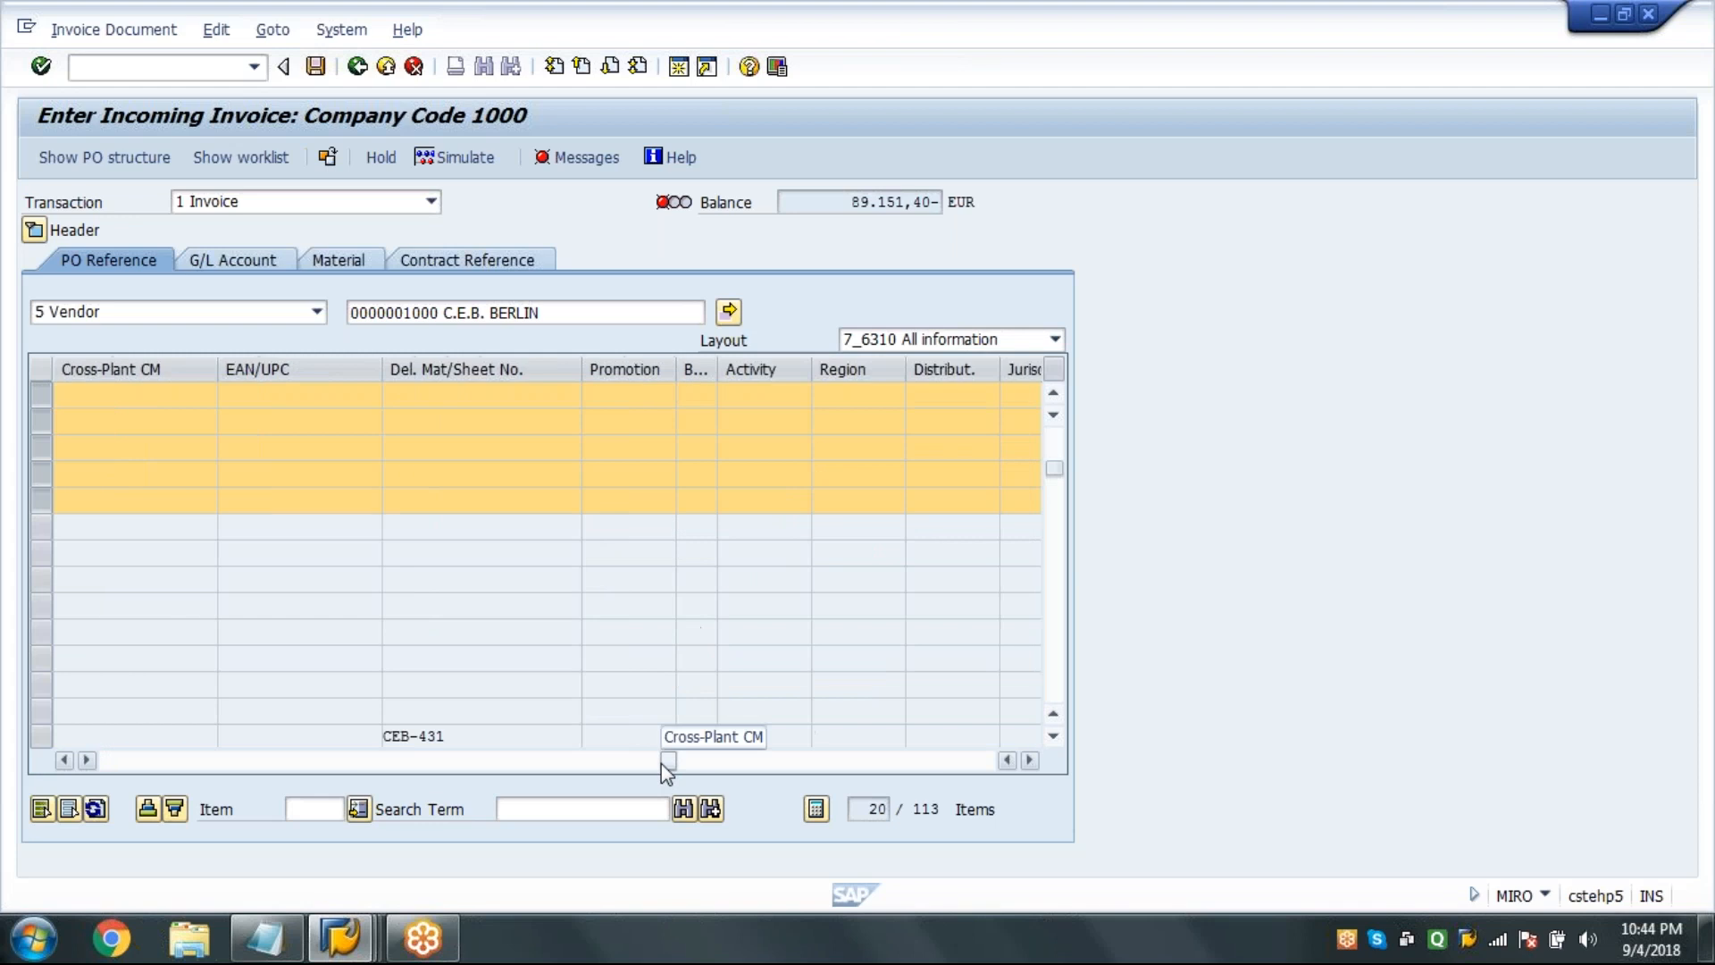
left_click(126, 762)
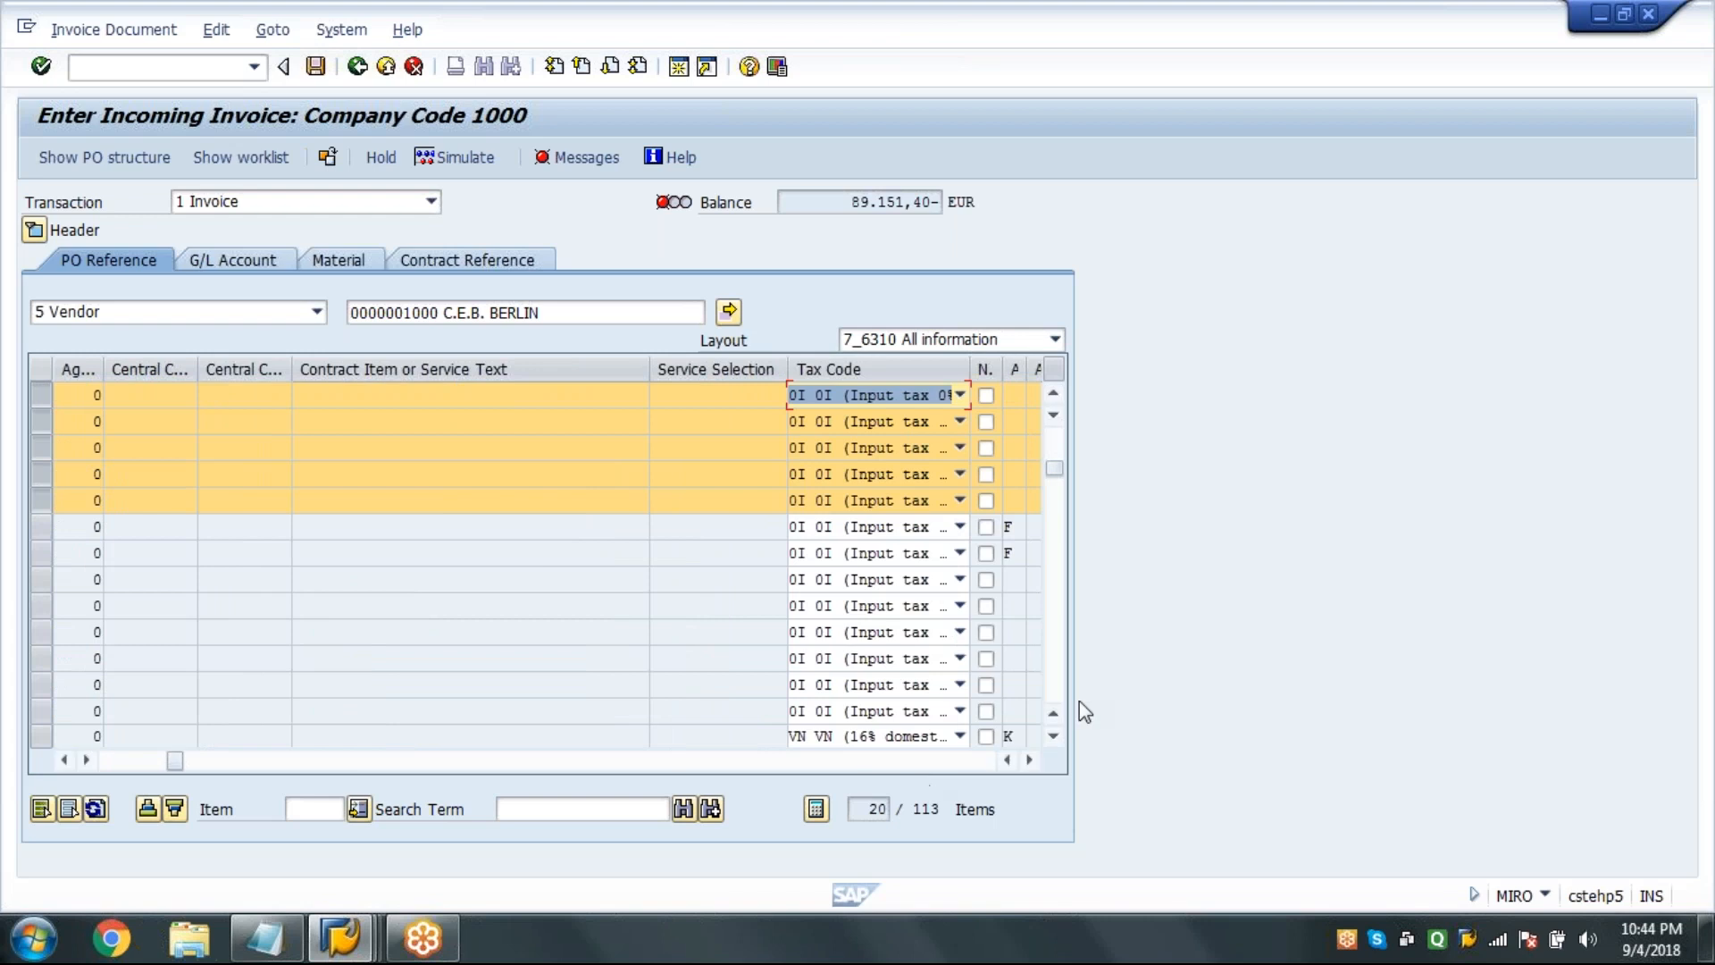
left_click(1058, 672)
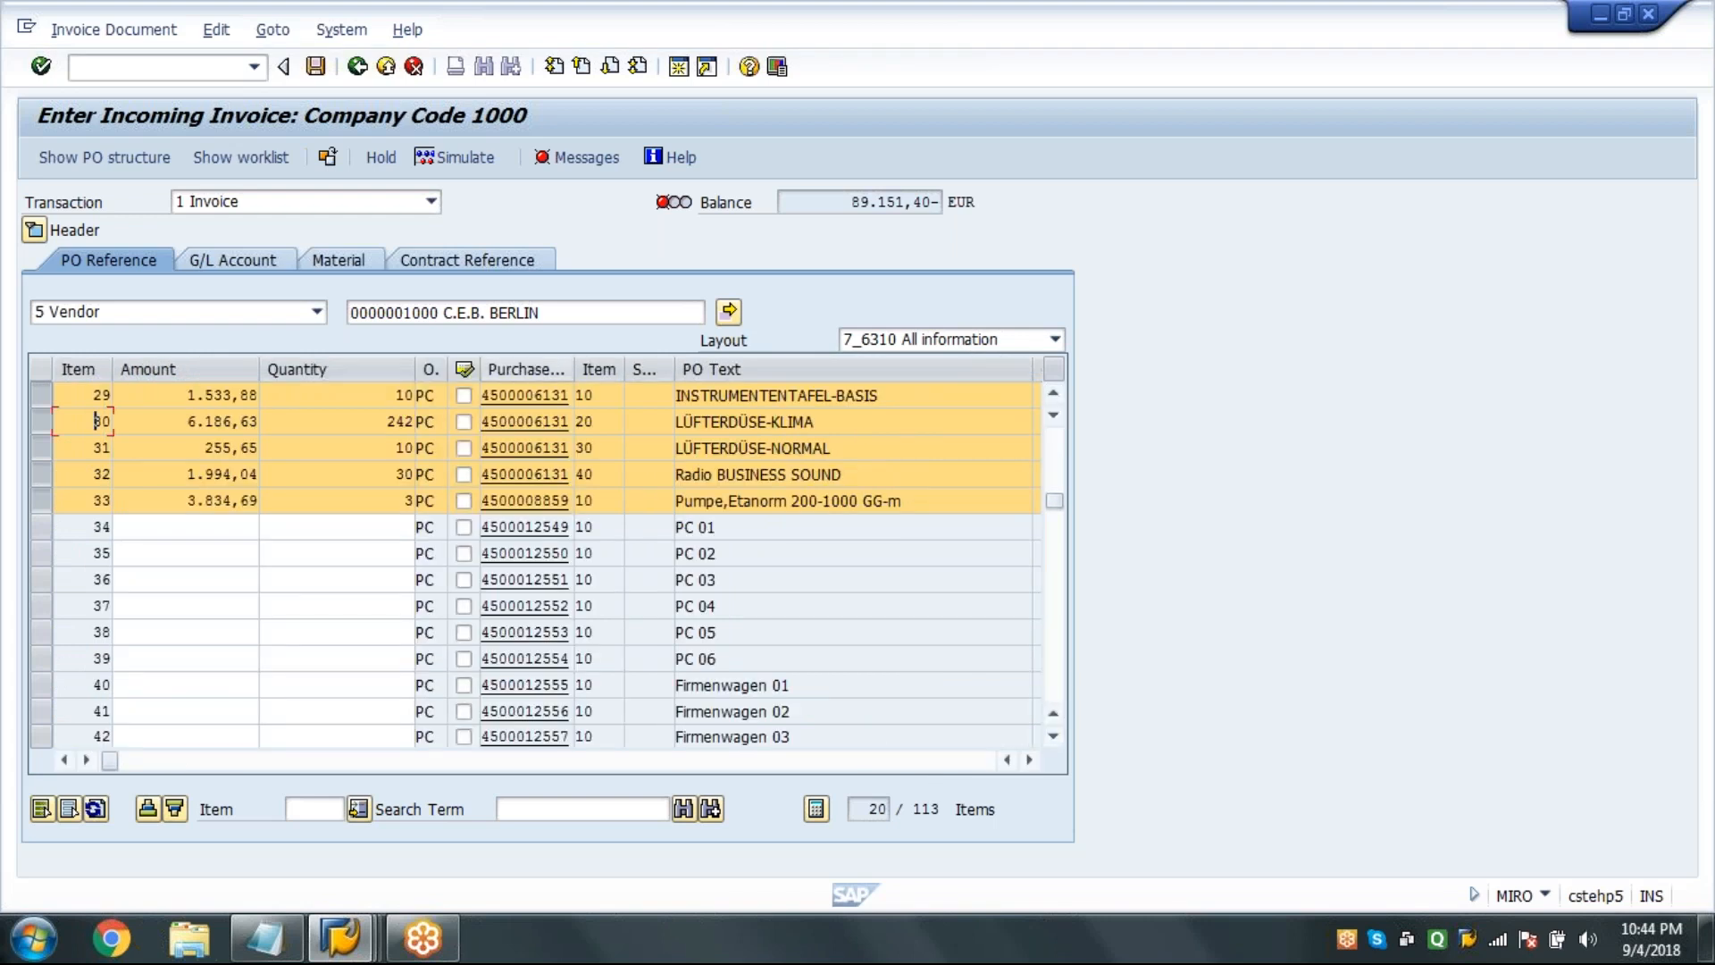
left_click(38, 234)
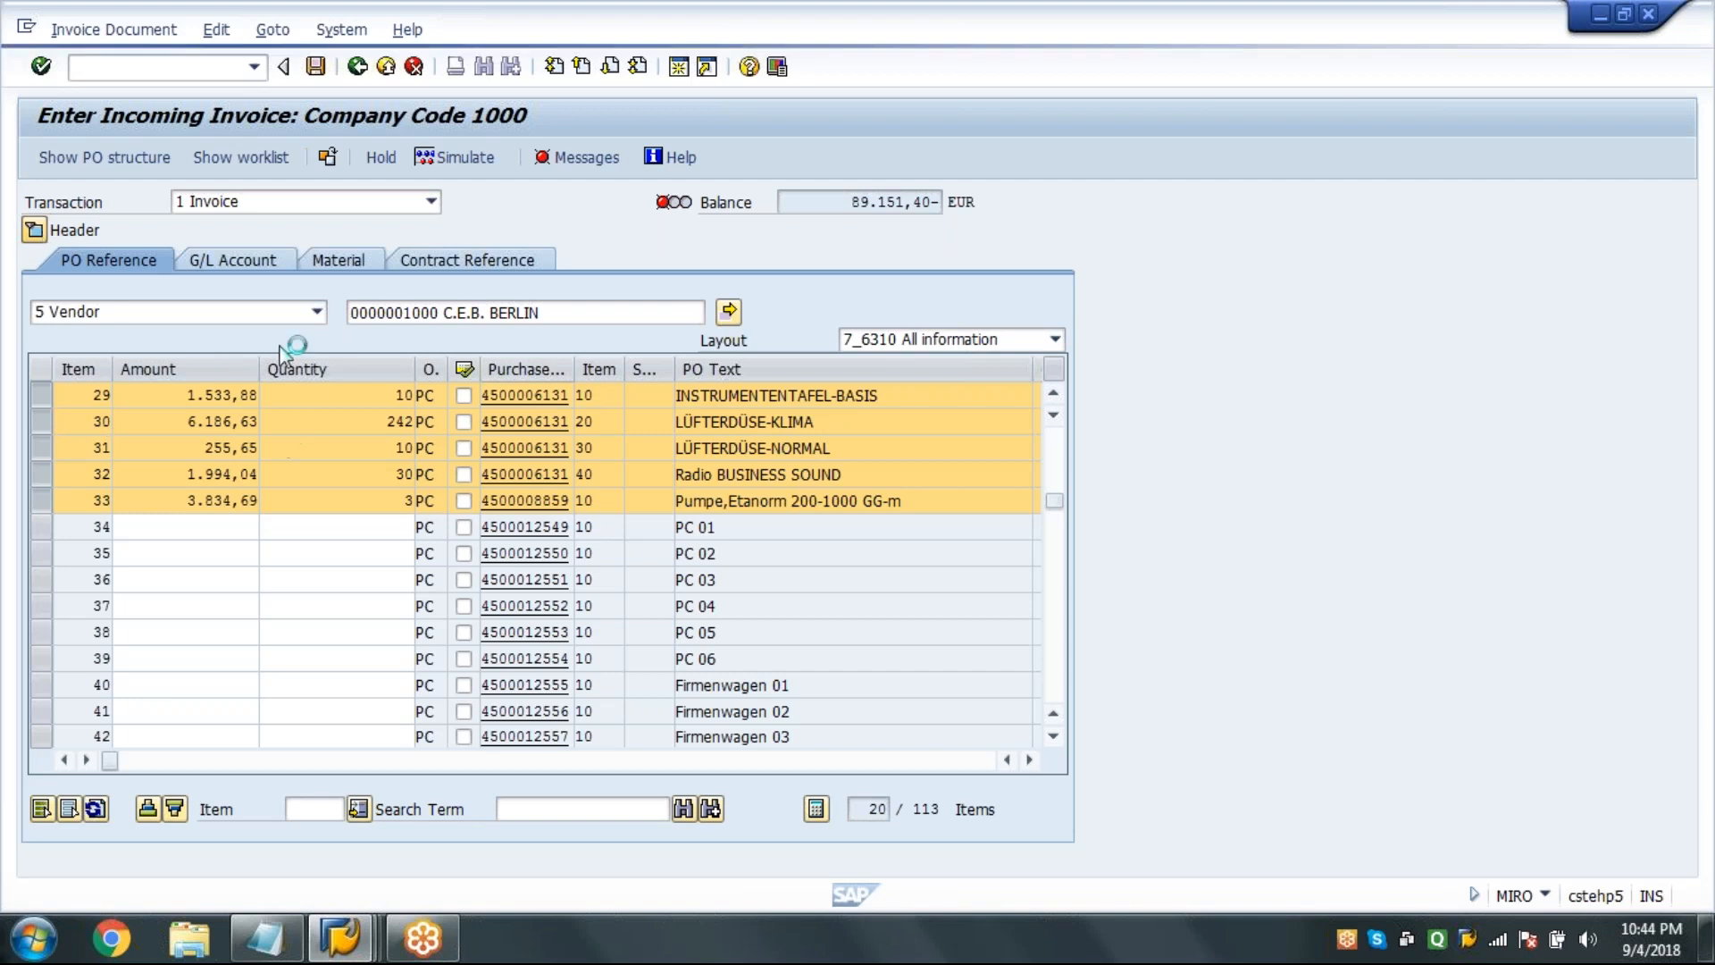
left_click(232, 367)
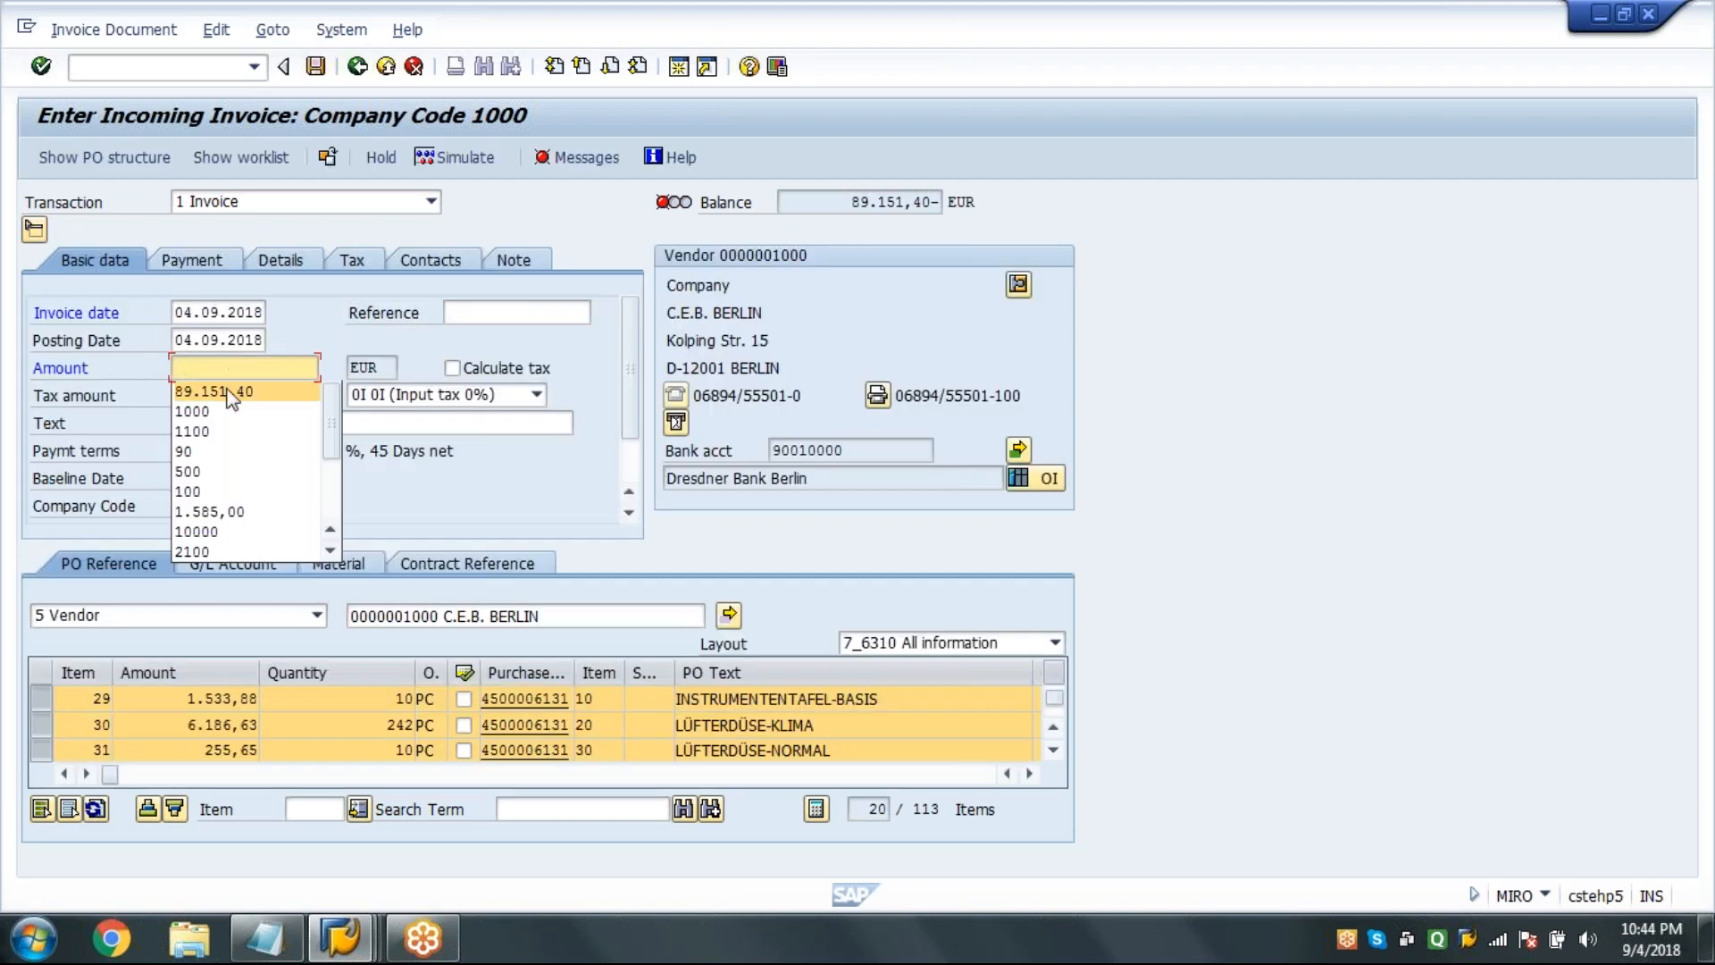
left_click(224, 392)
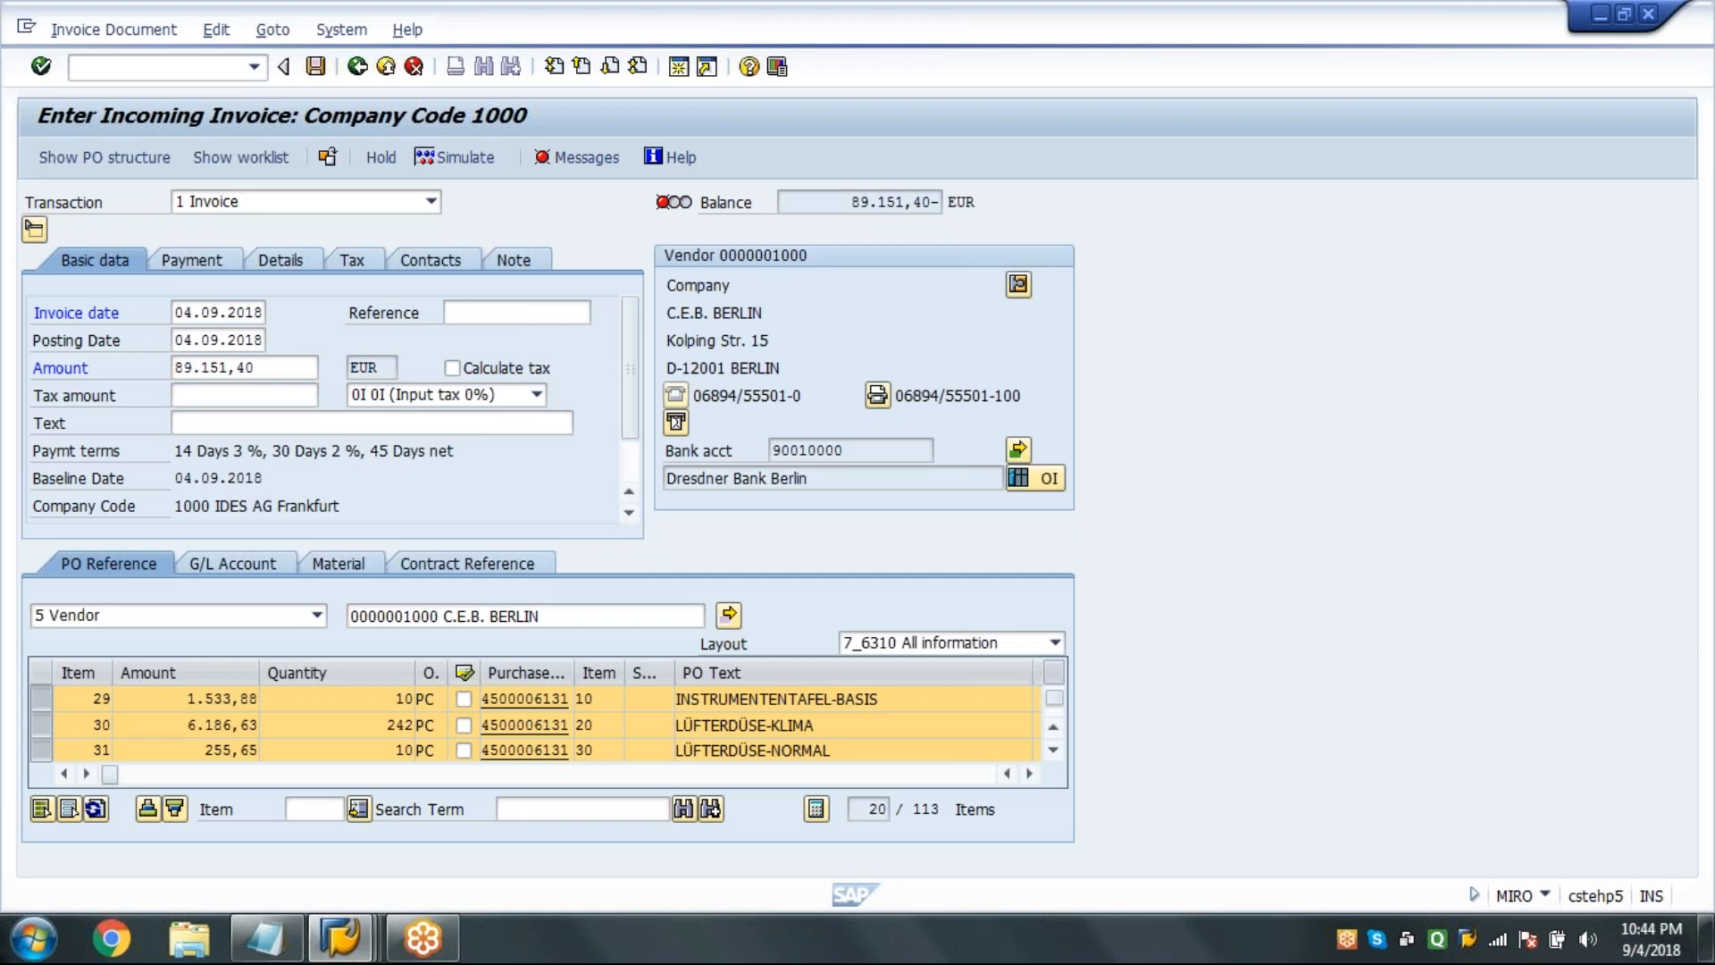
Simulate the 89.151,40 EUR invoice document and return to the invoice entry data.
left_click(454, 159)
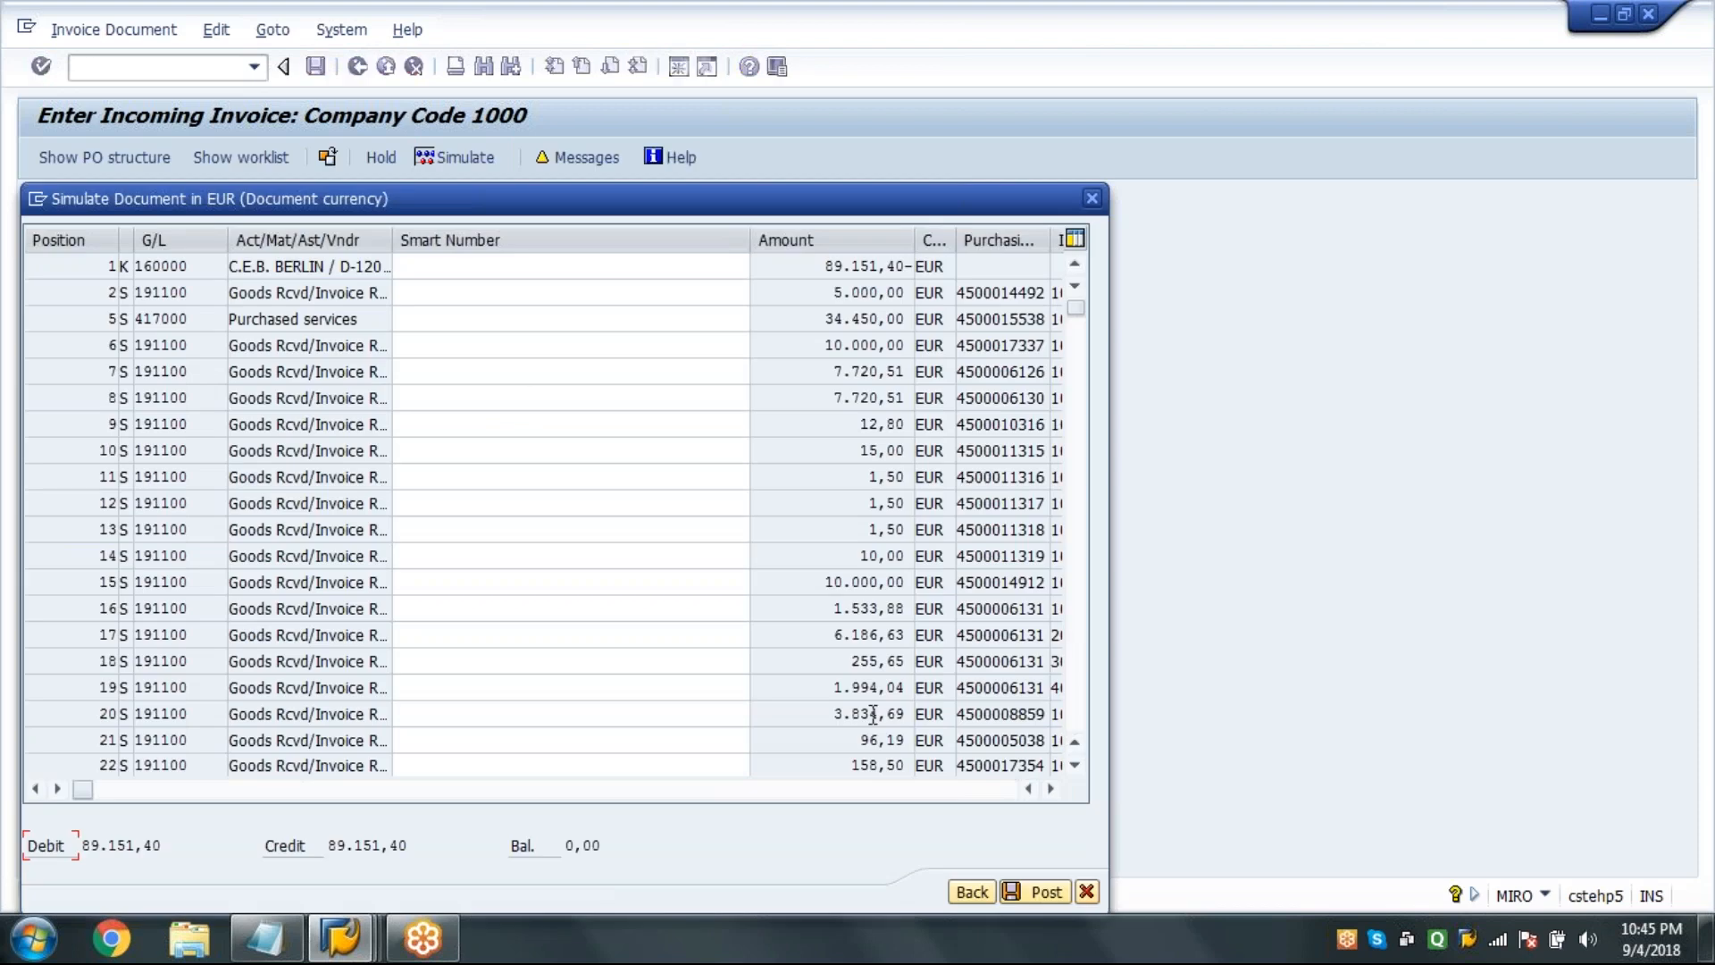
left_click(972, 892)
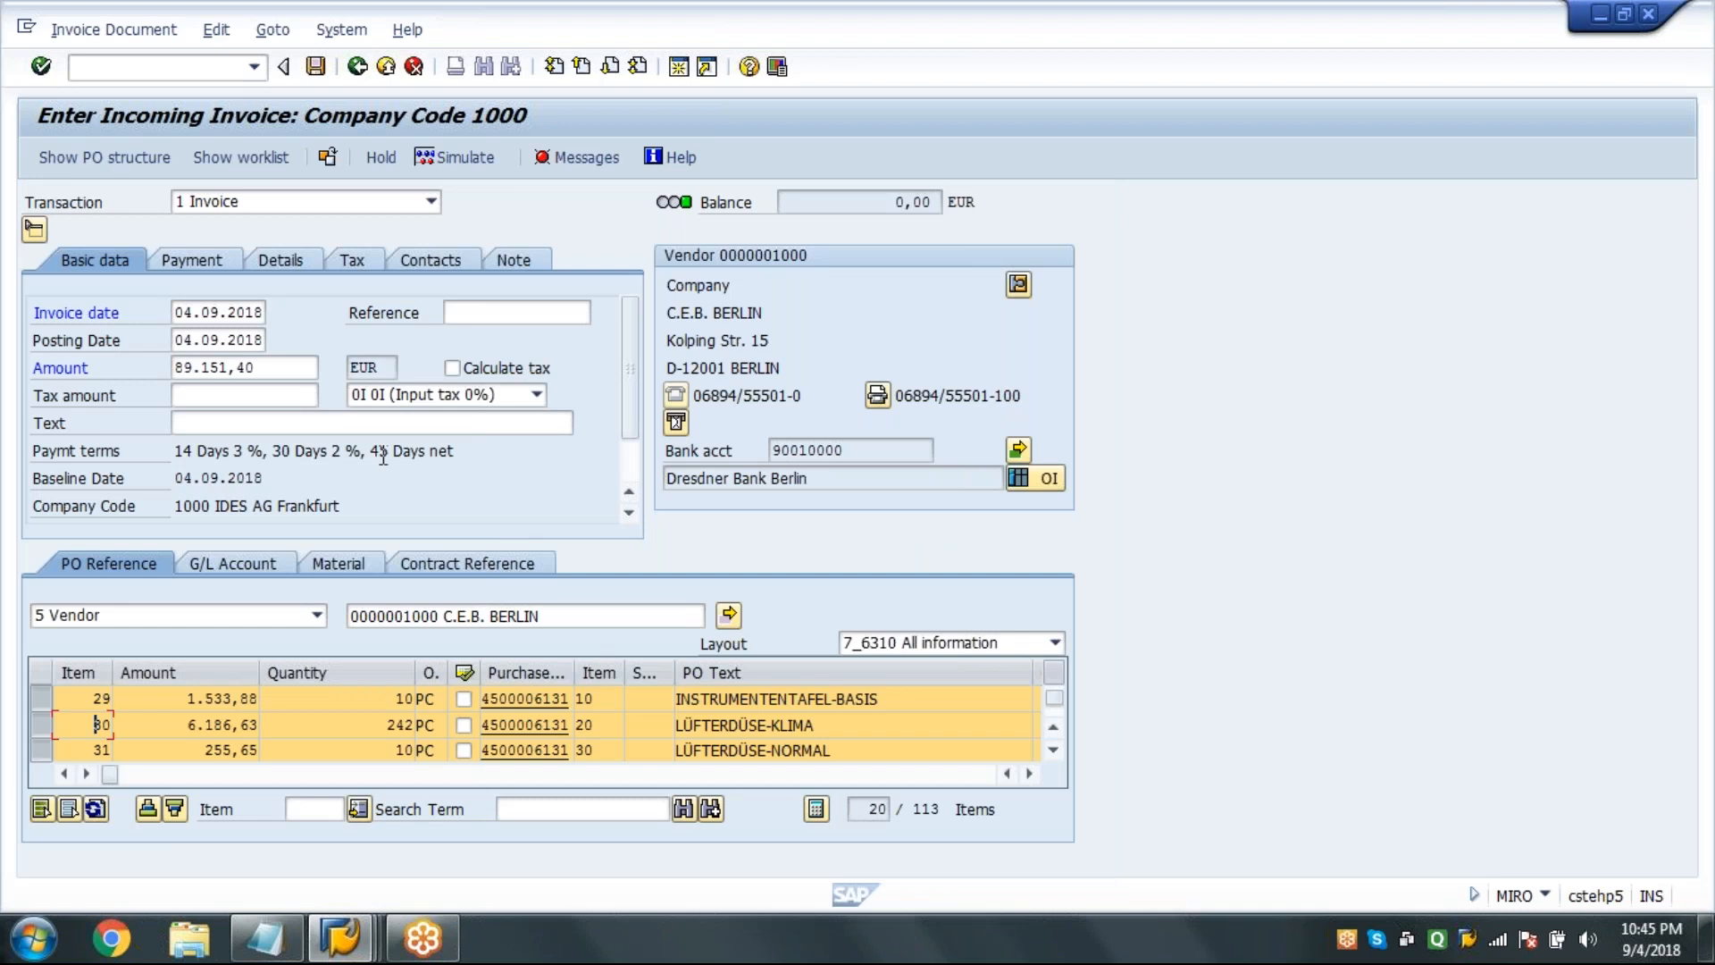
left_click(277, 365)
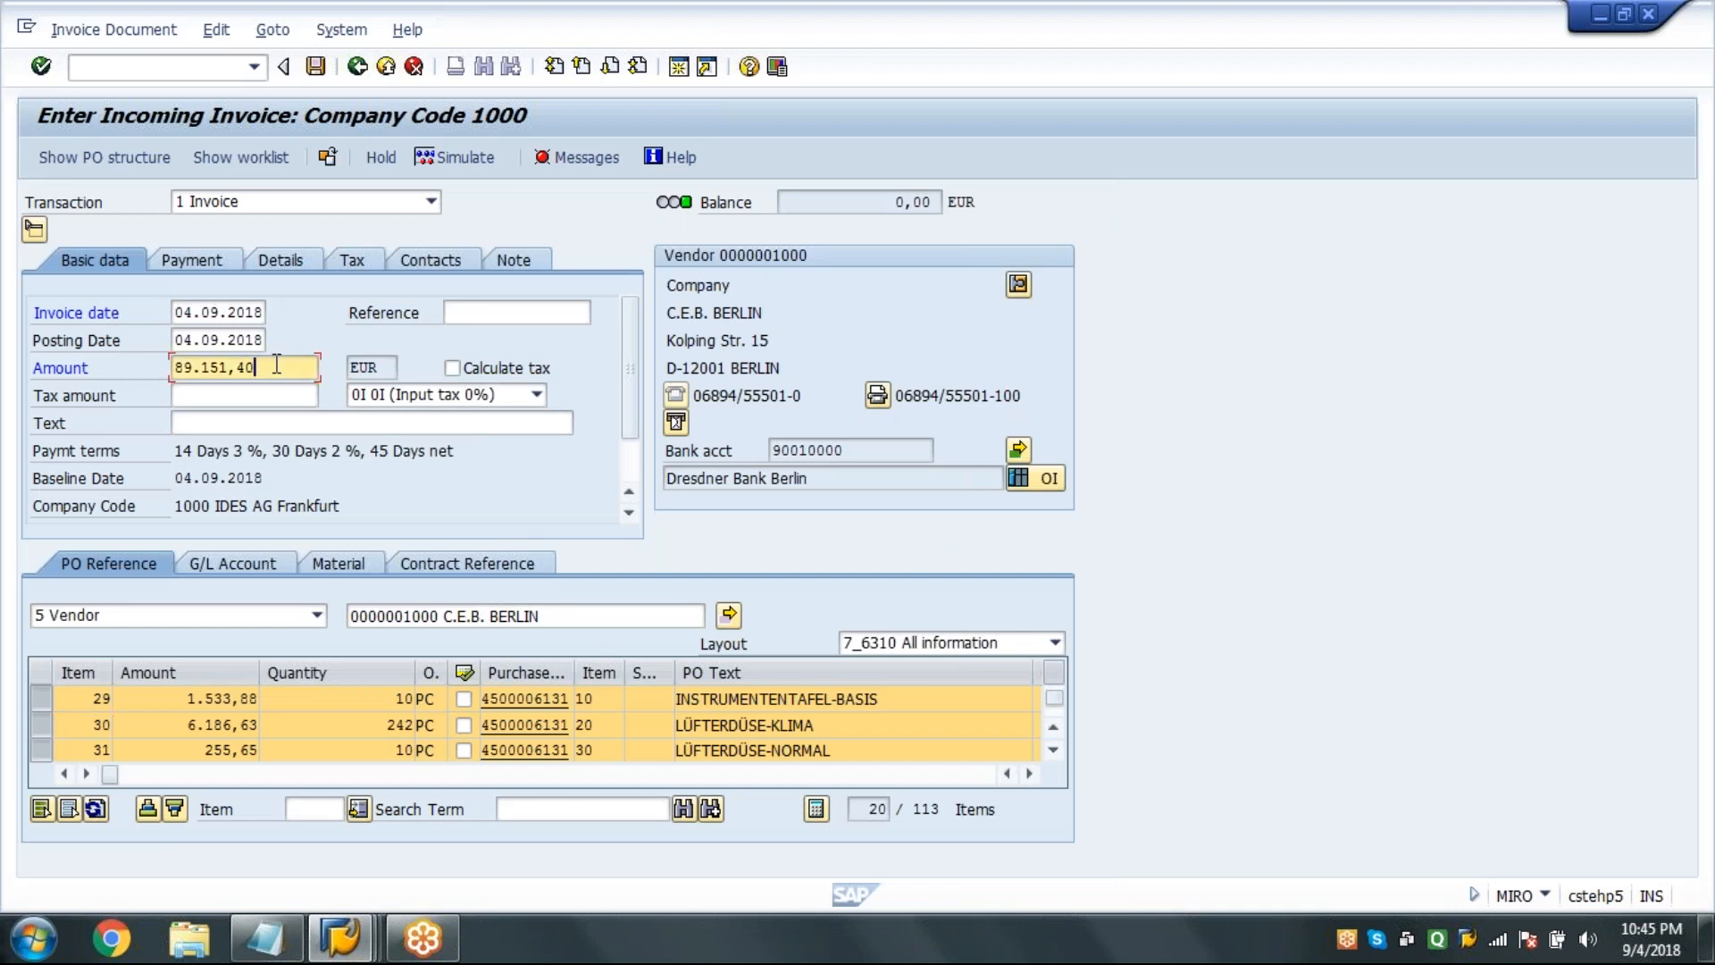
left_click(862, 815)
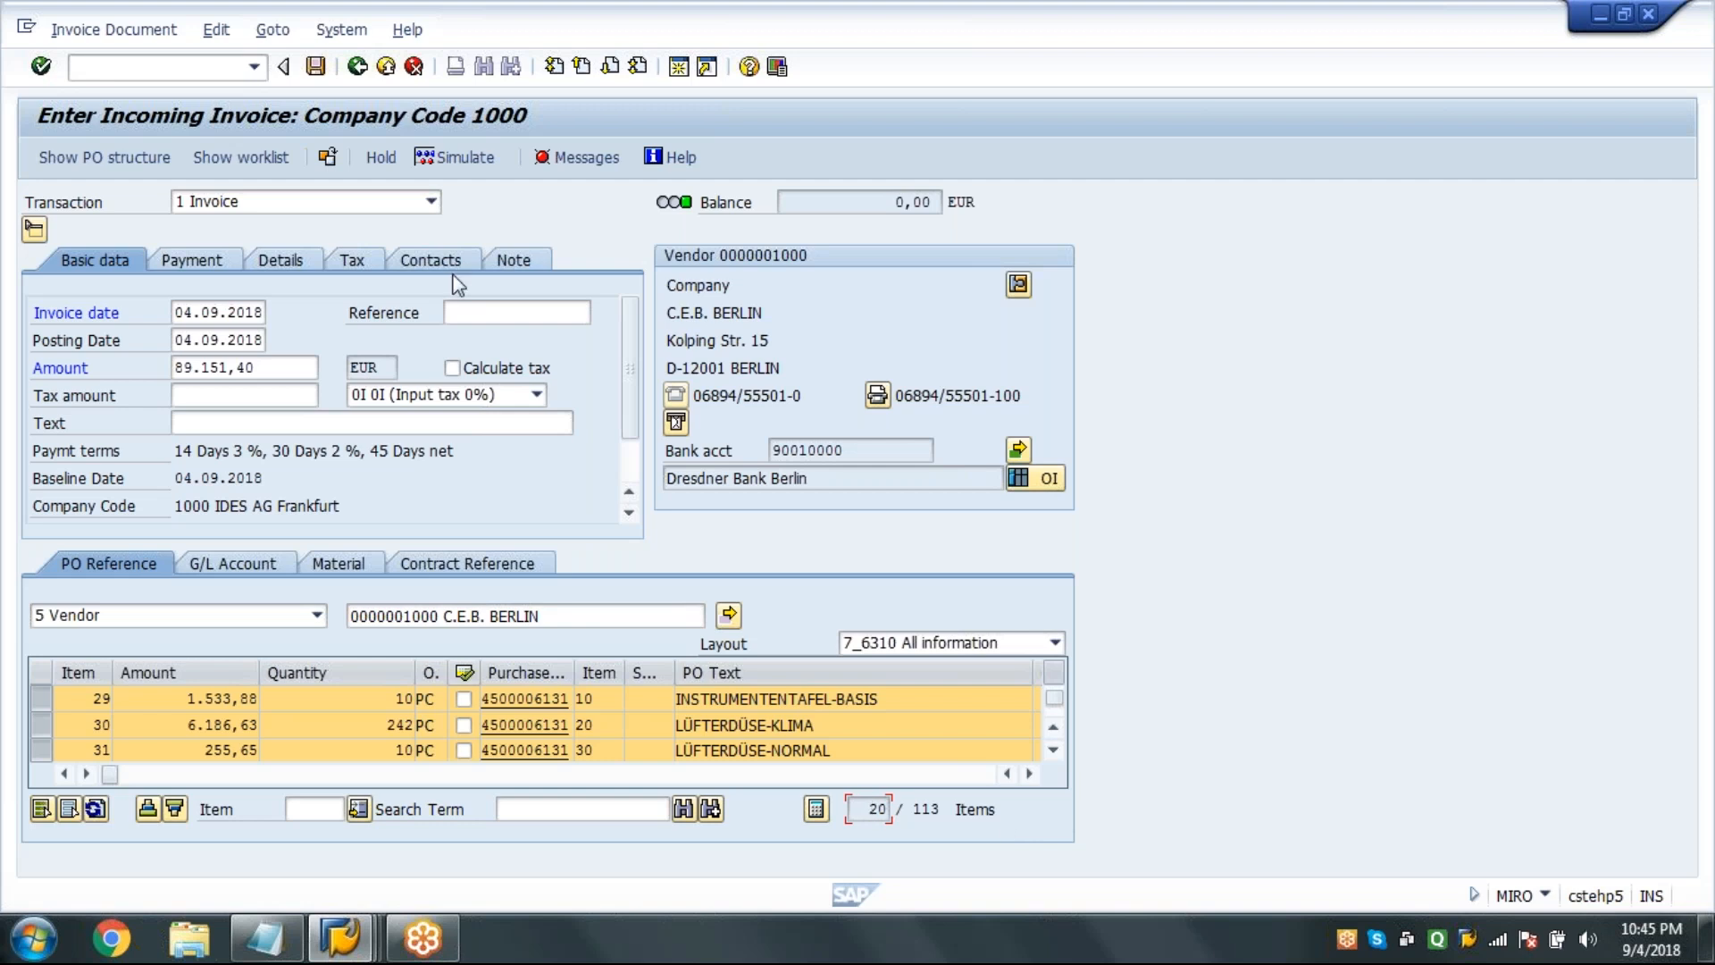
Read through the invoice's verification log down to the last posting message and close it.
left_click(566, 155)
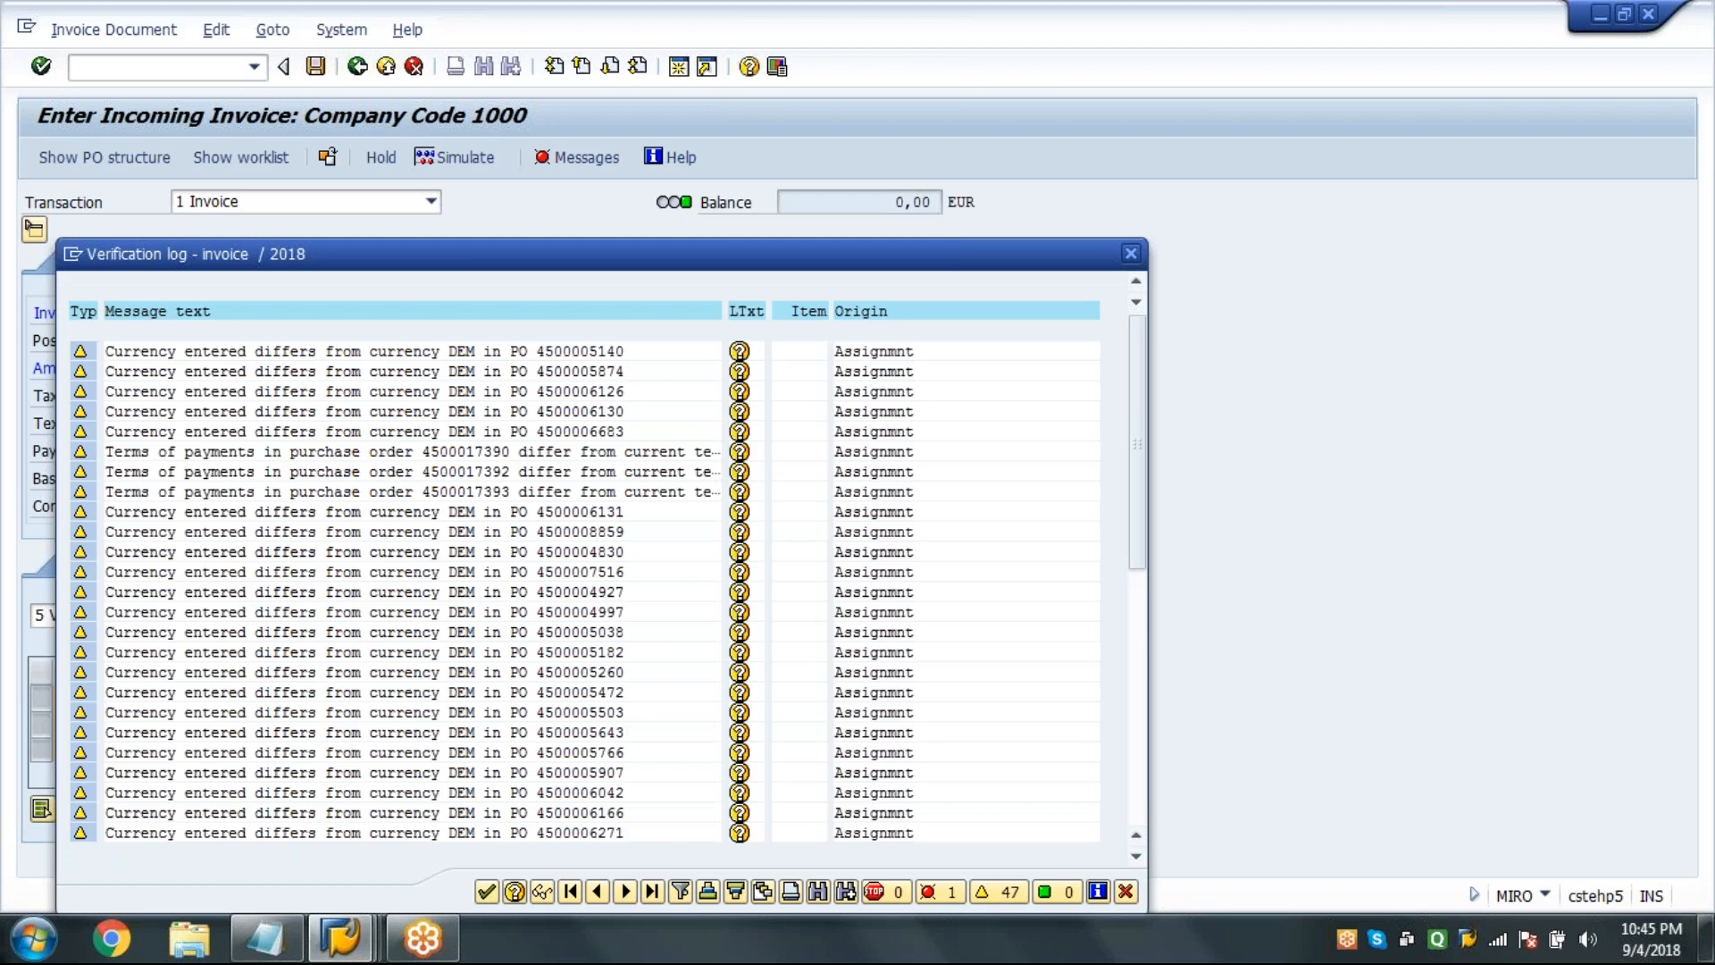
left_click(1137, 706)
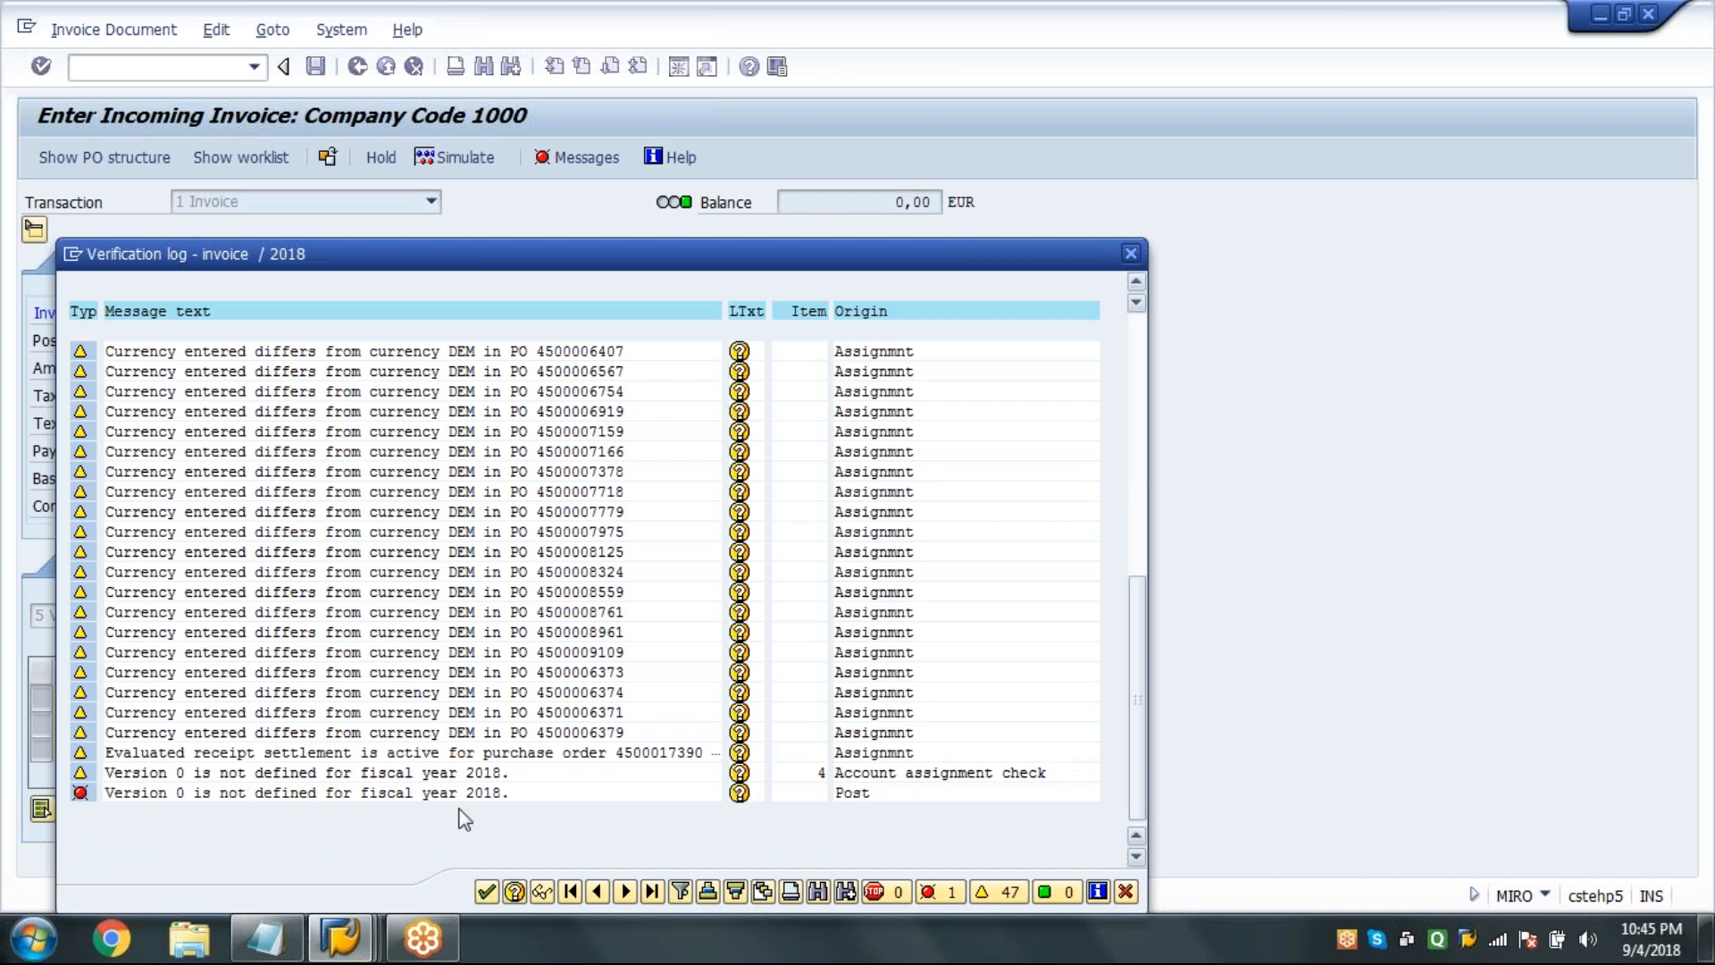
left_click(487, 892)
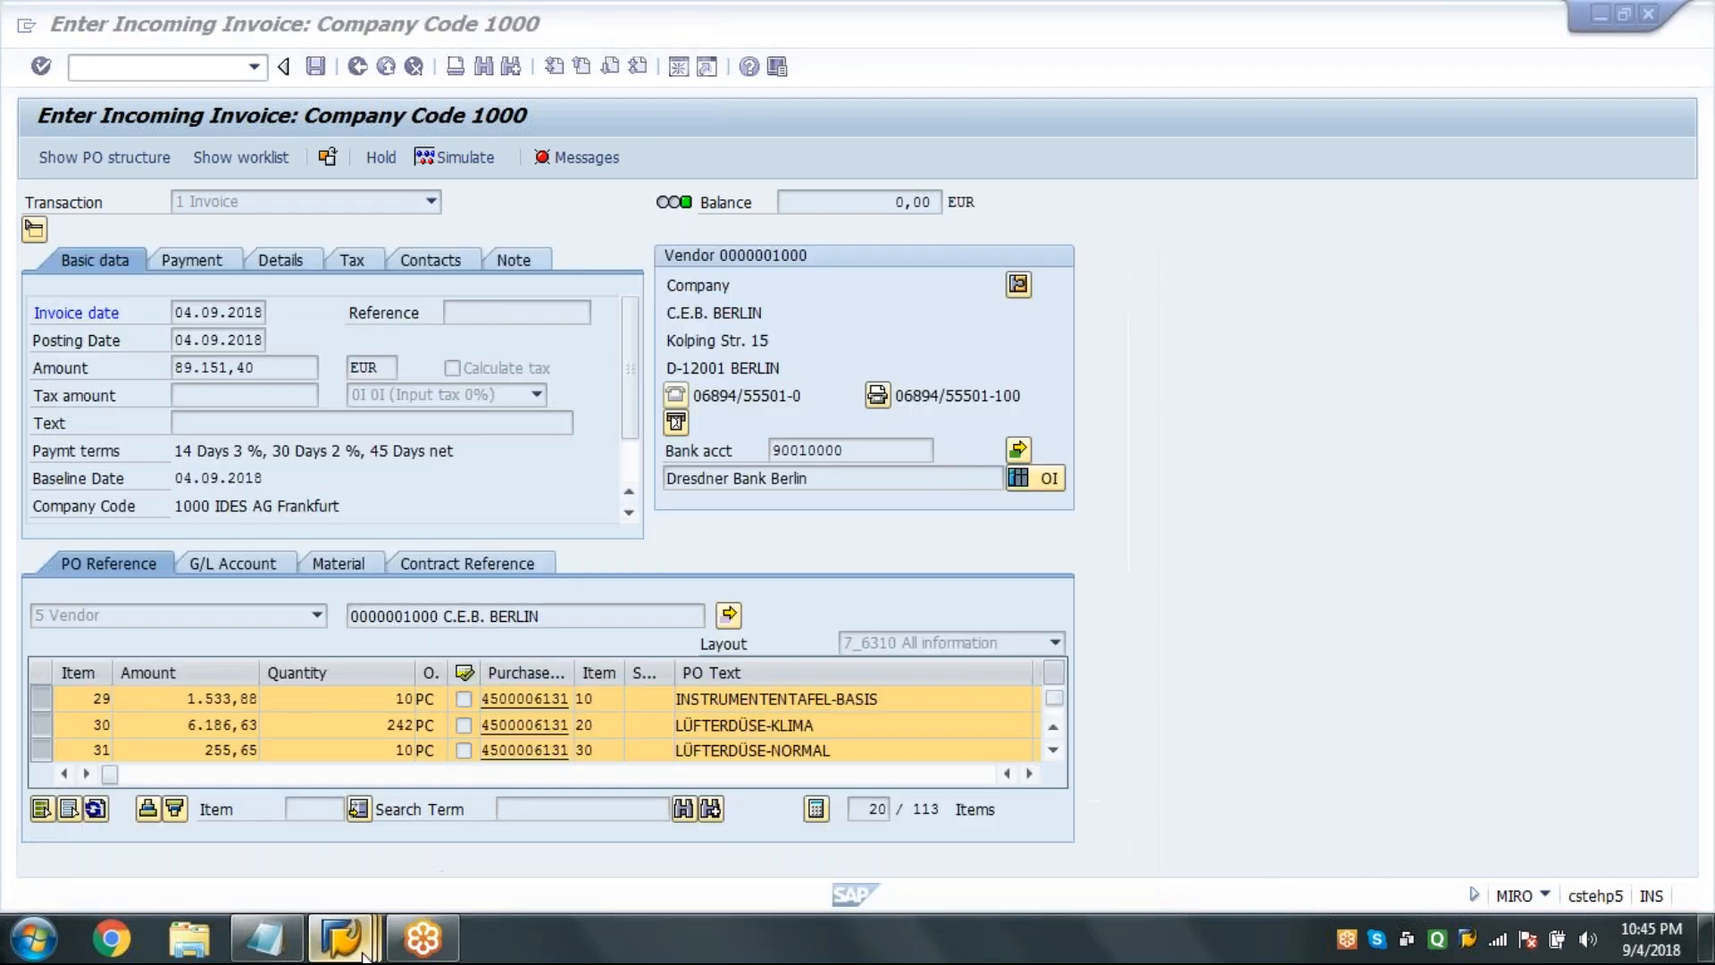
Switch to the G/L account session, start OKEQ and open version 0's fiscal year settings for controlling area 1000.
mouse_move(339, 938)
left_click(642, 862)
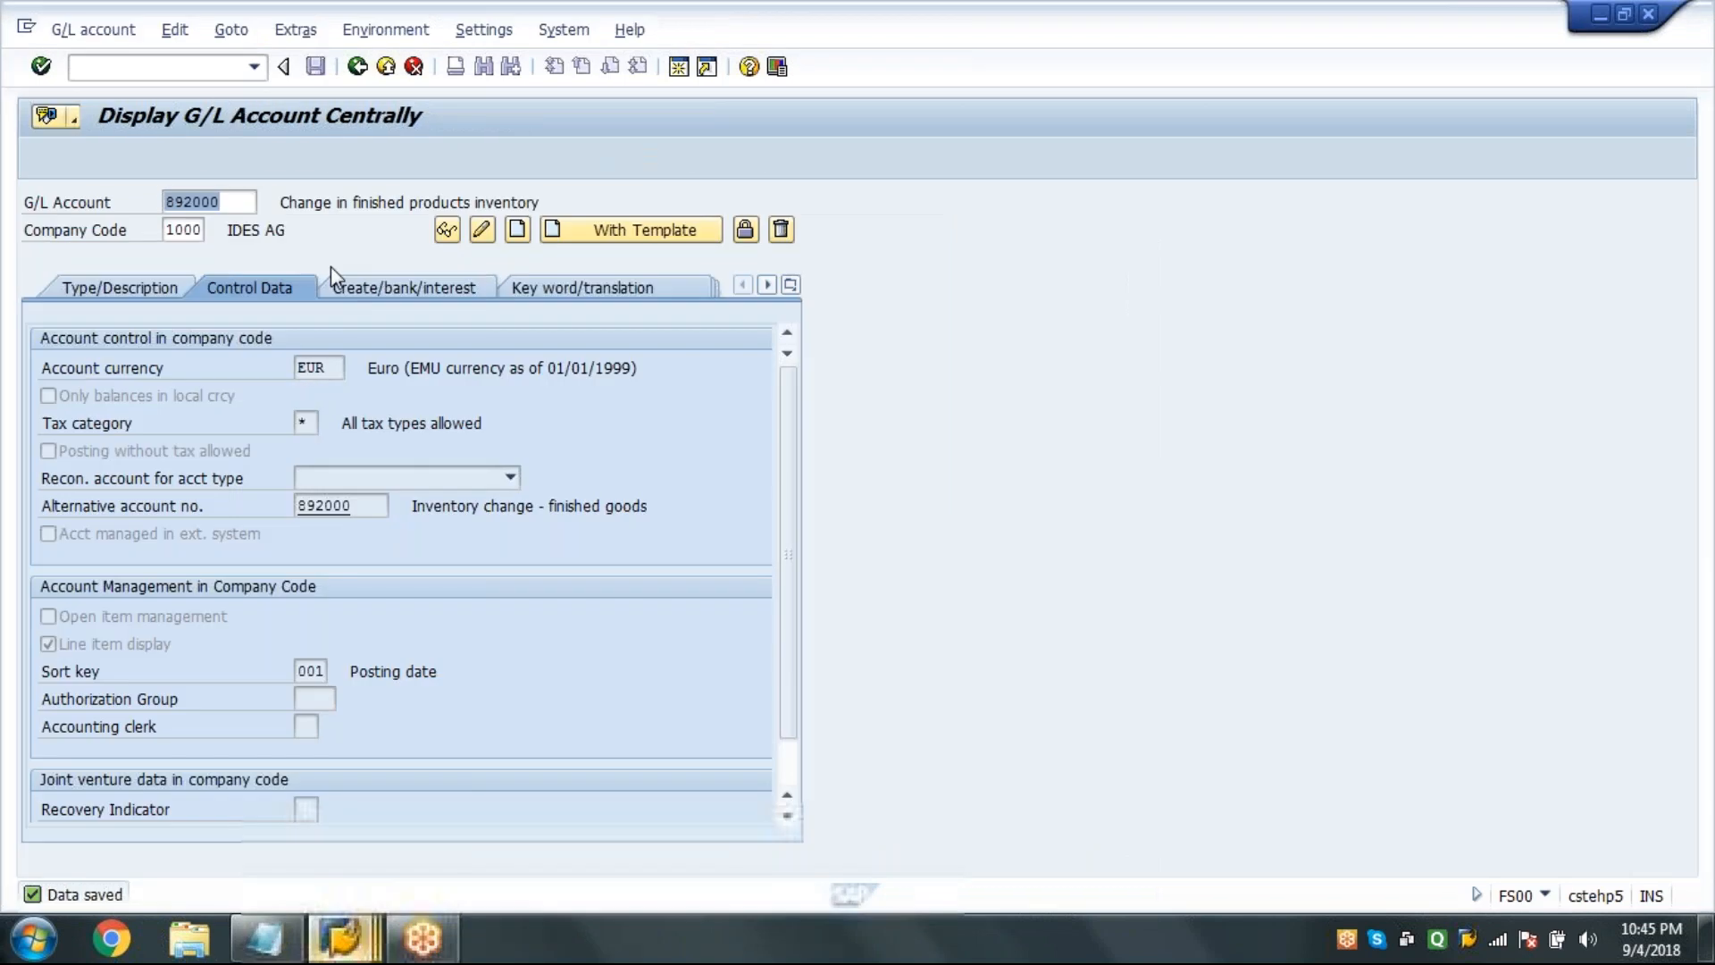
left_click(213, 69)
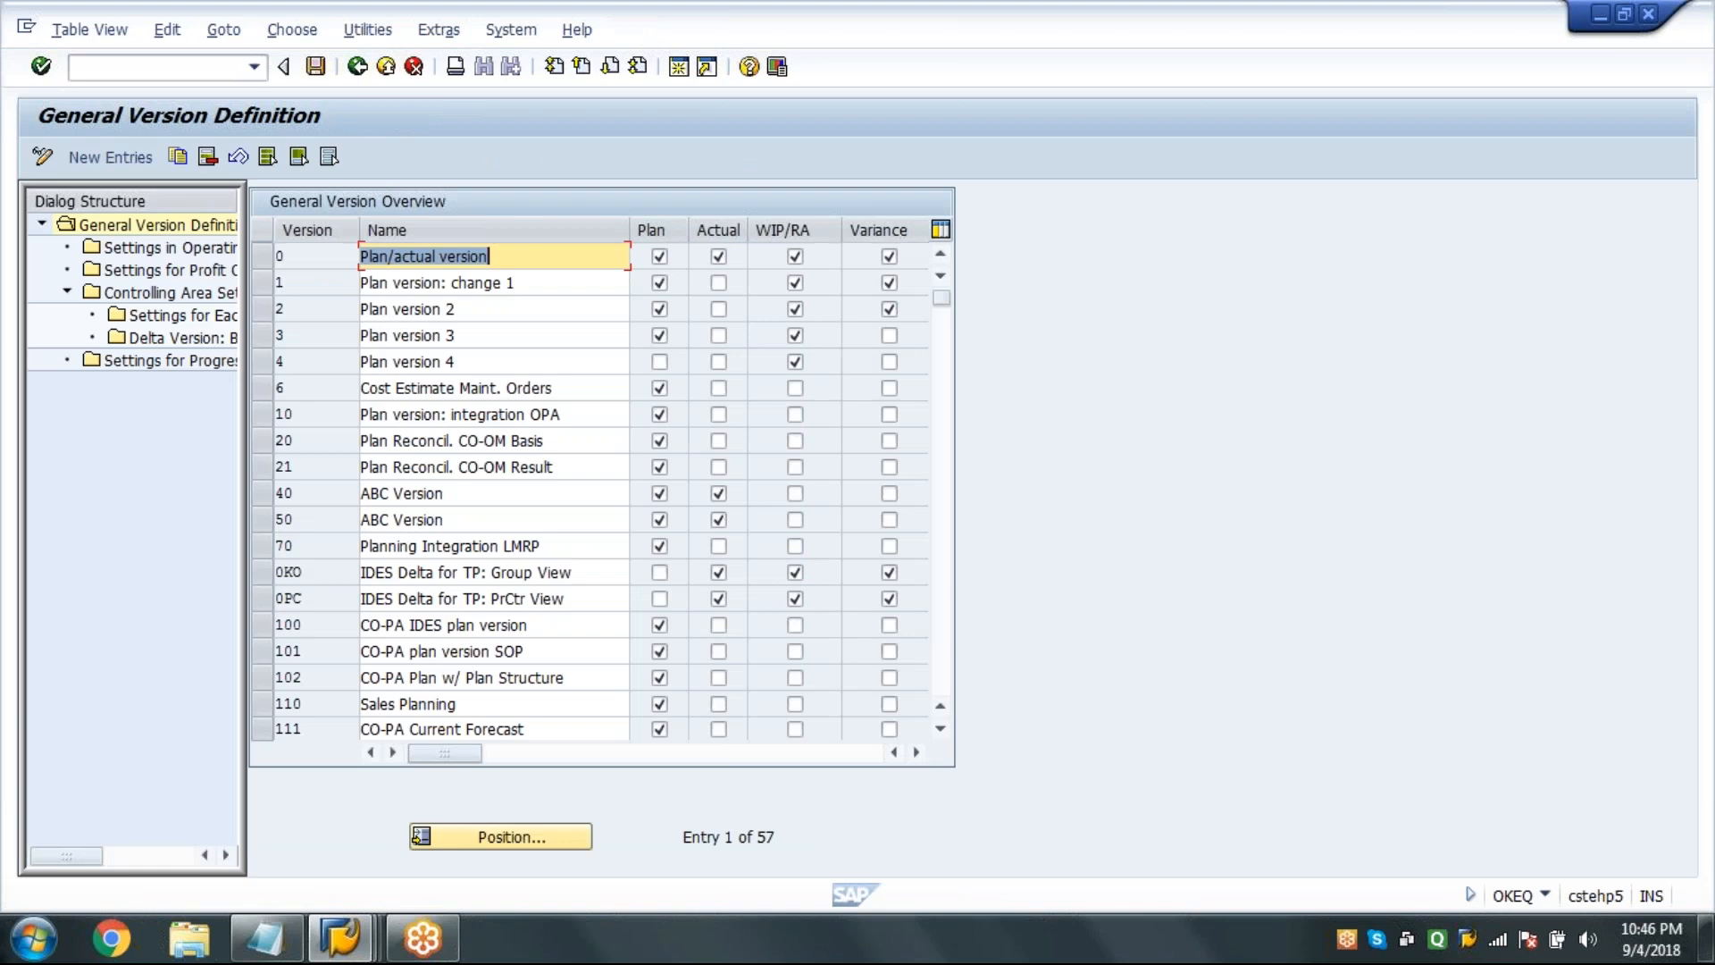
left_click(264, 261)
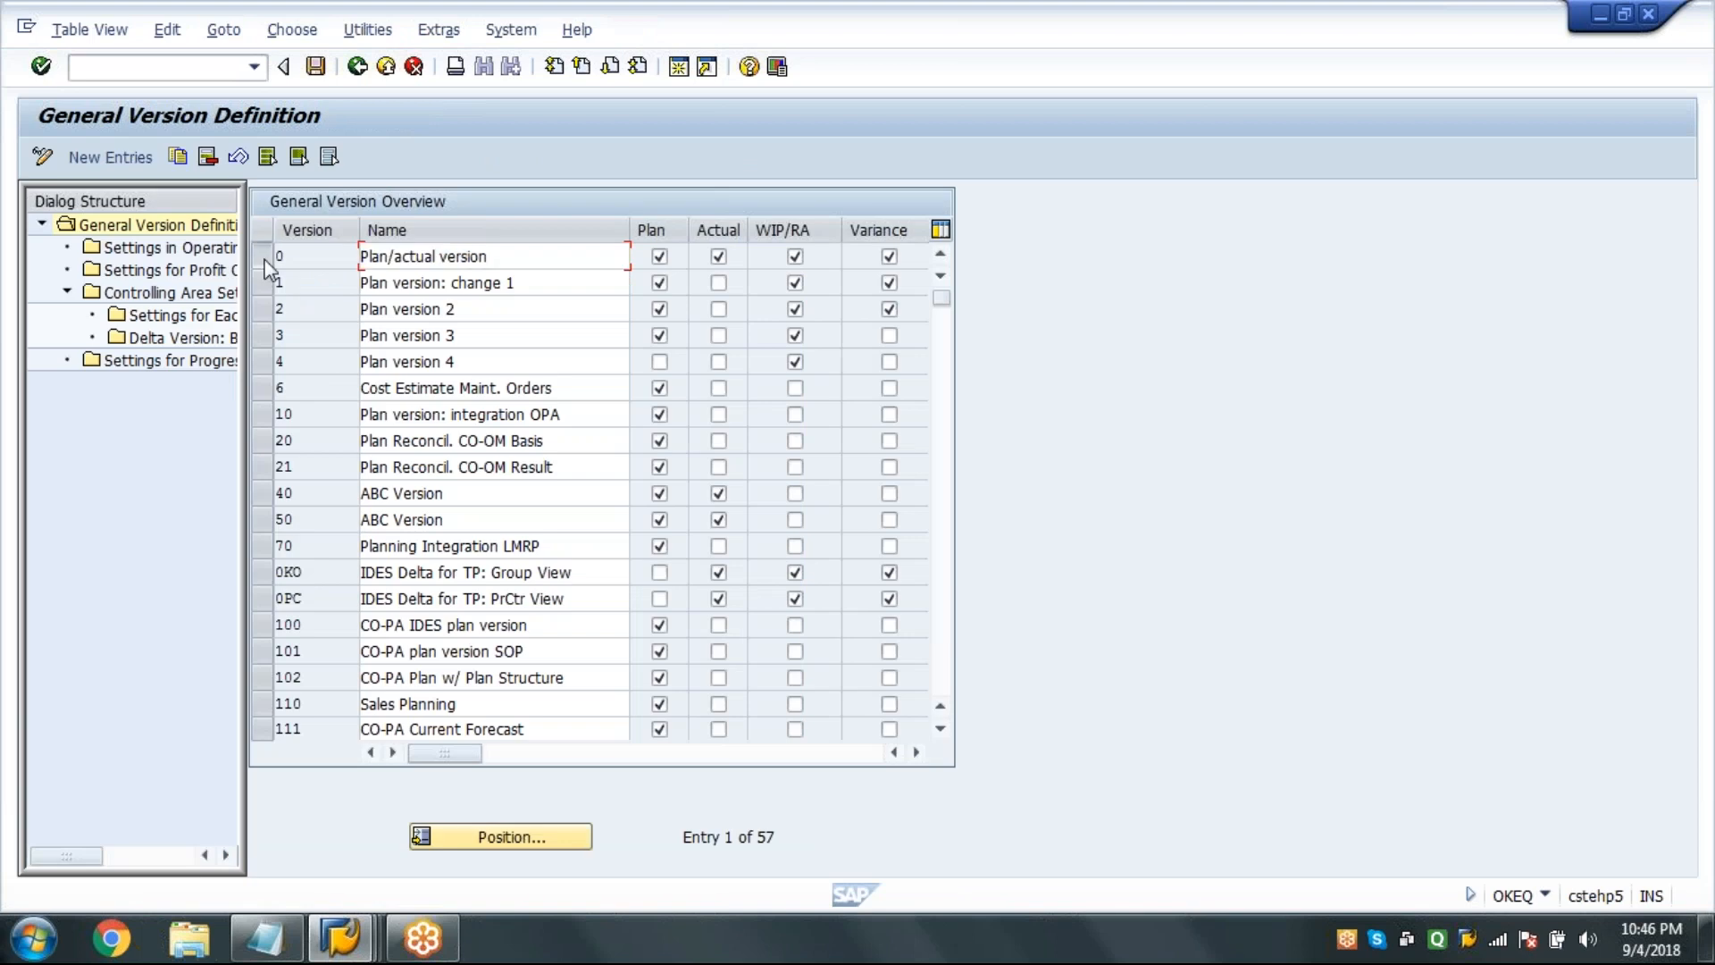
double_click(195, 318)
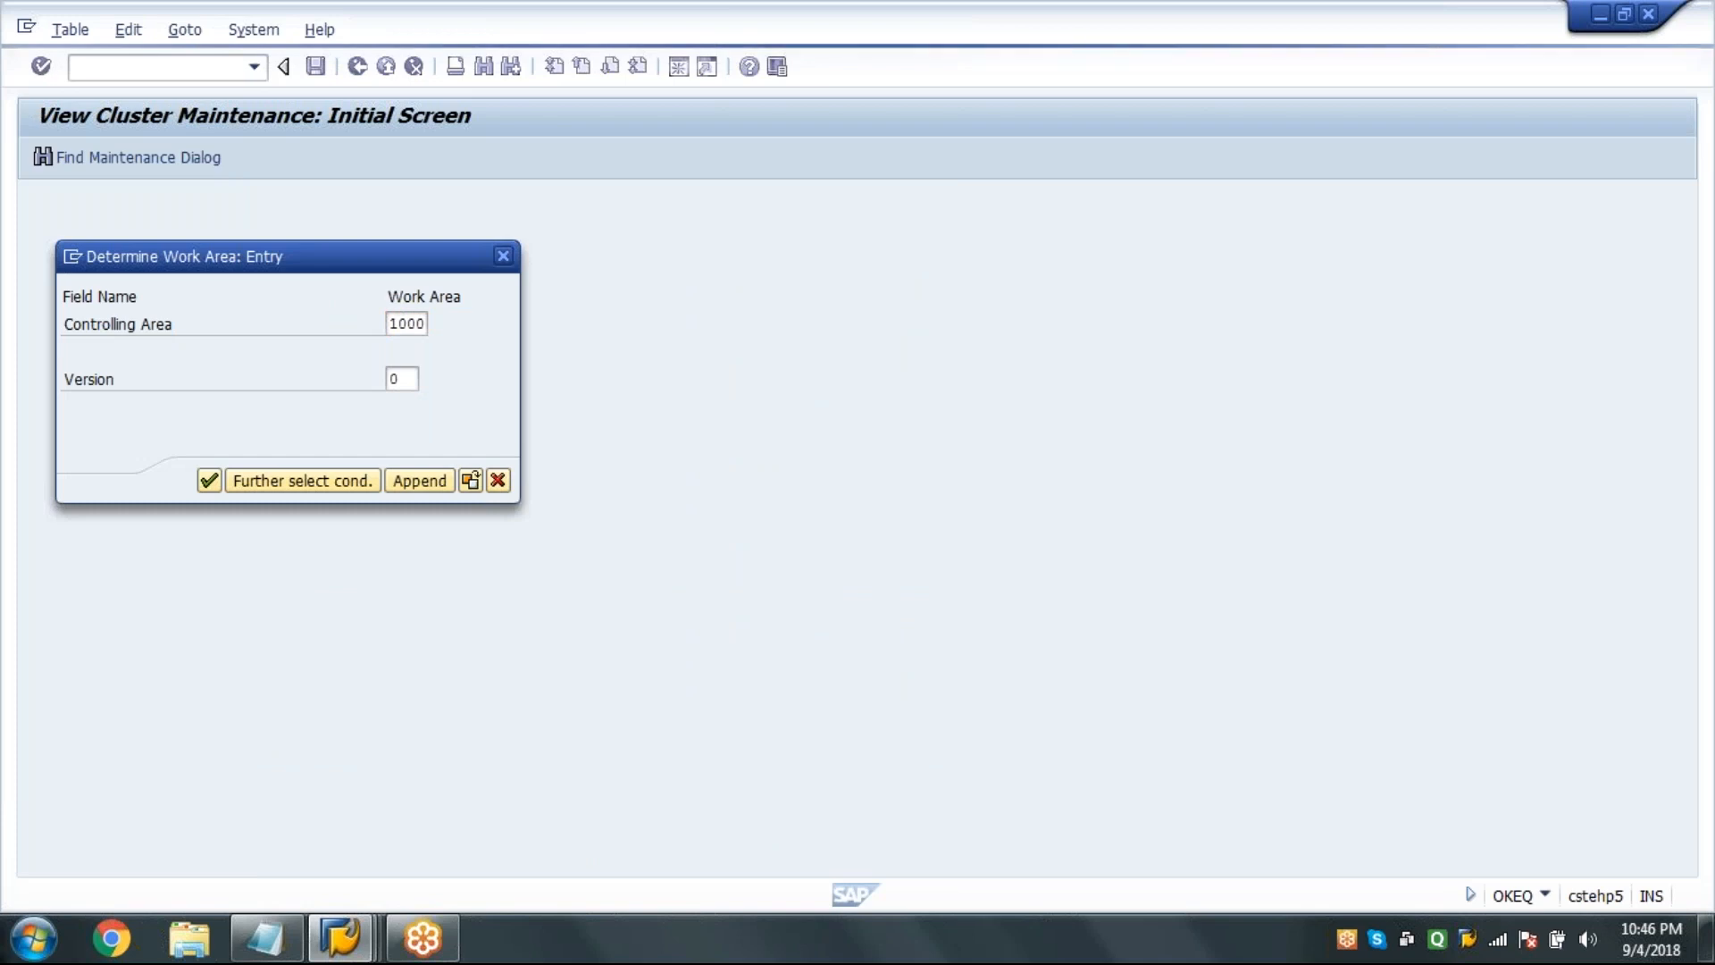
key("Return")
key("Page_Down")
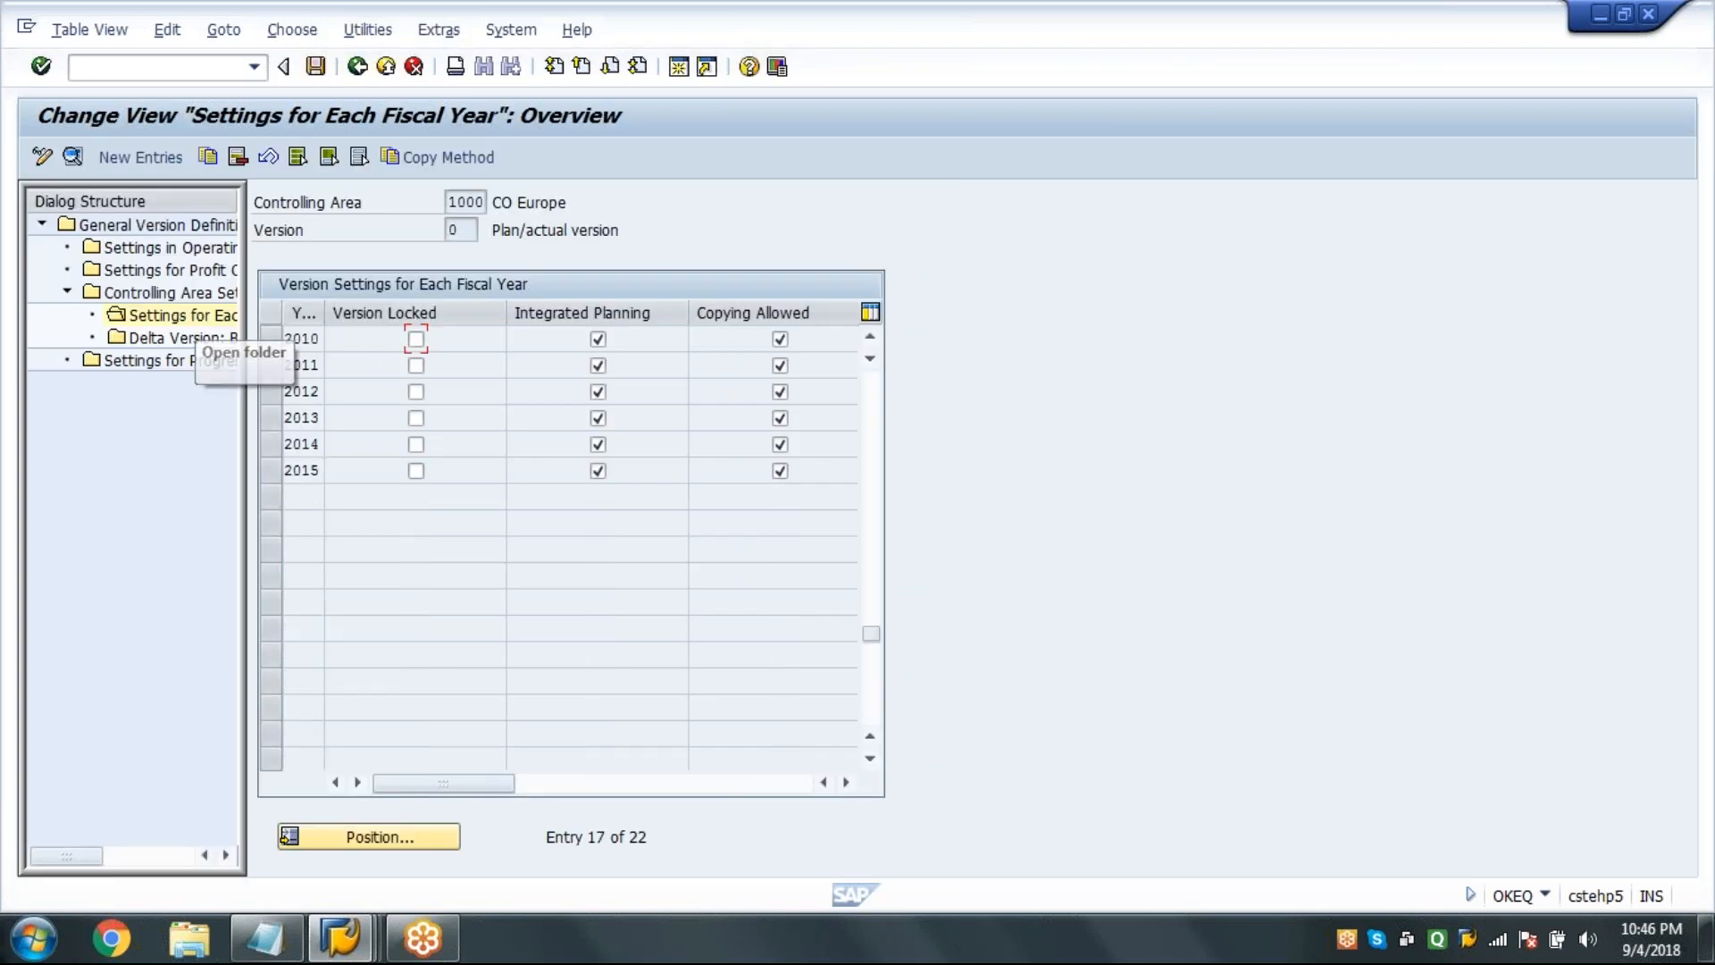
Copy version 0's 2015 fiscal year settings to 2018 and save them under customizing request CSTK900426.
left_click(272, 470)
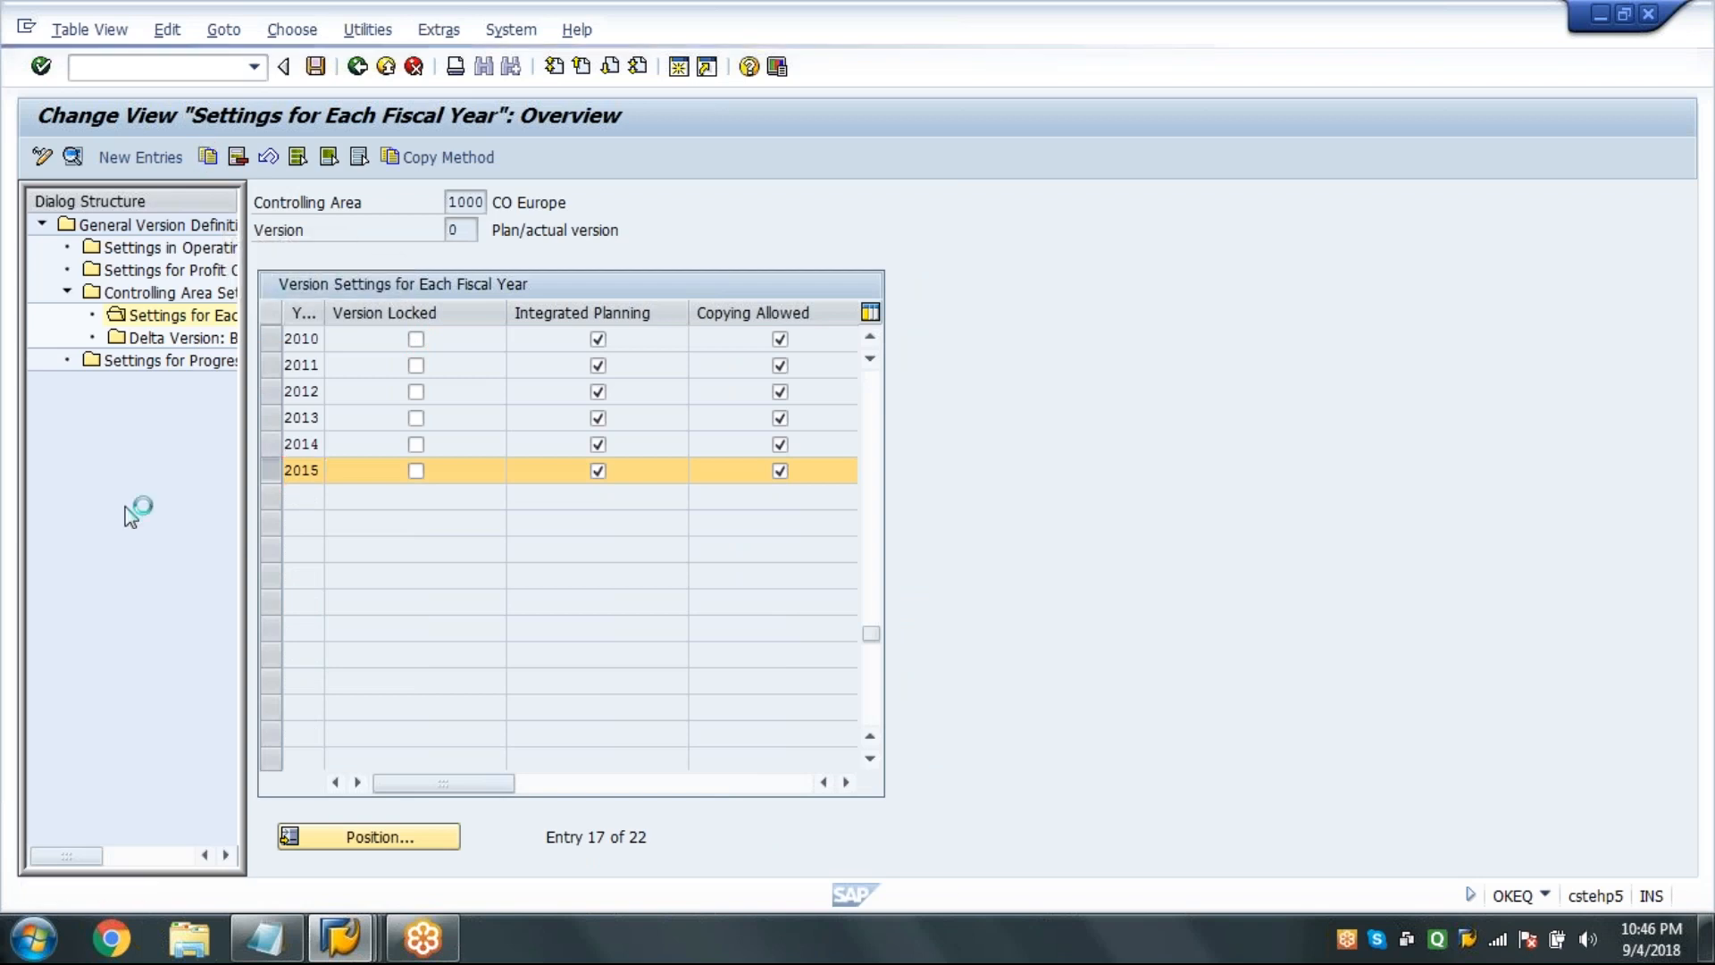
key("F6")
type("201")
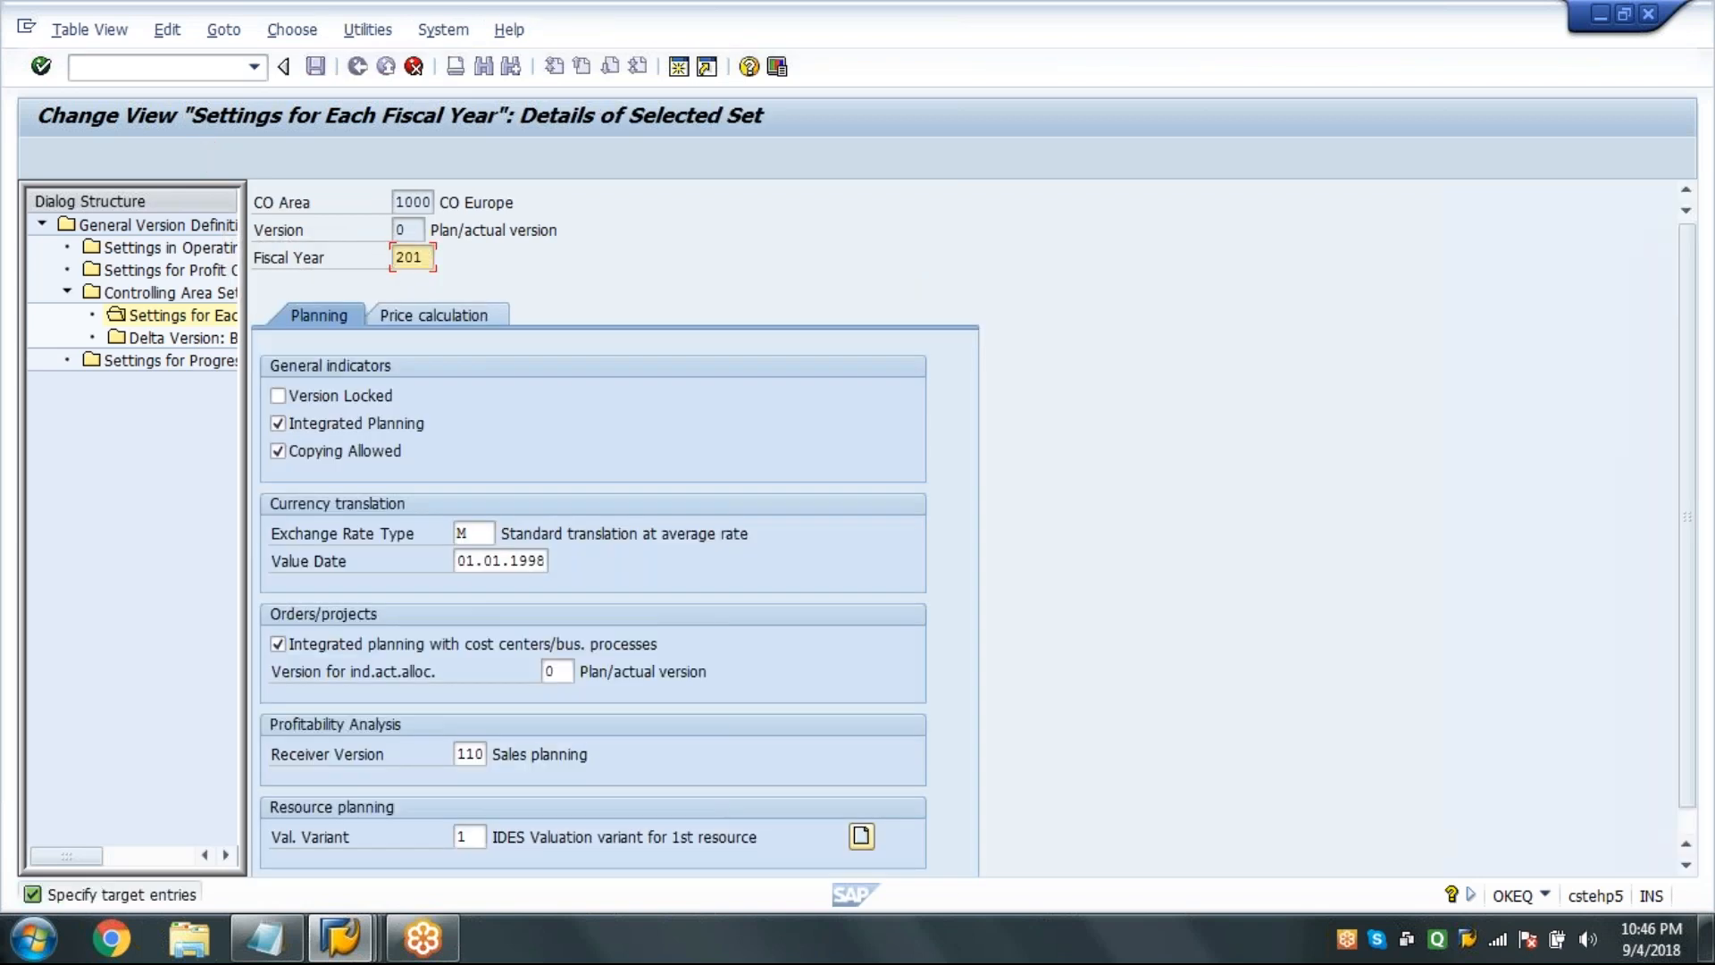
type("8")
key("Return")
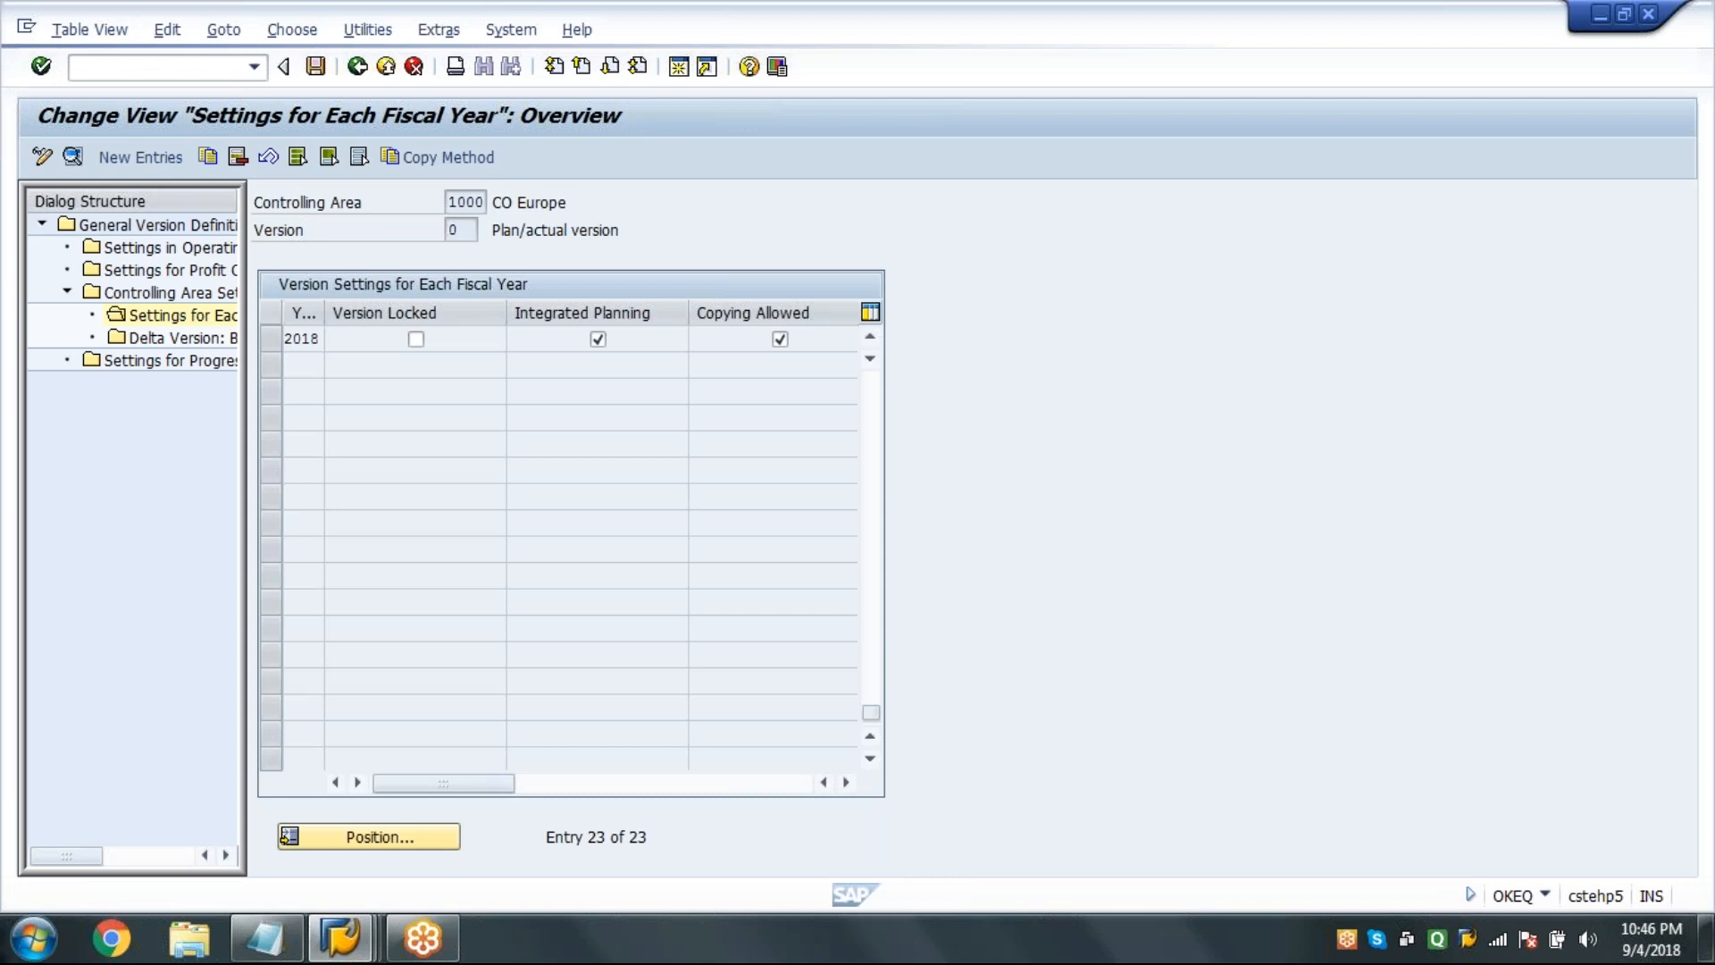
left_click(315, 66)
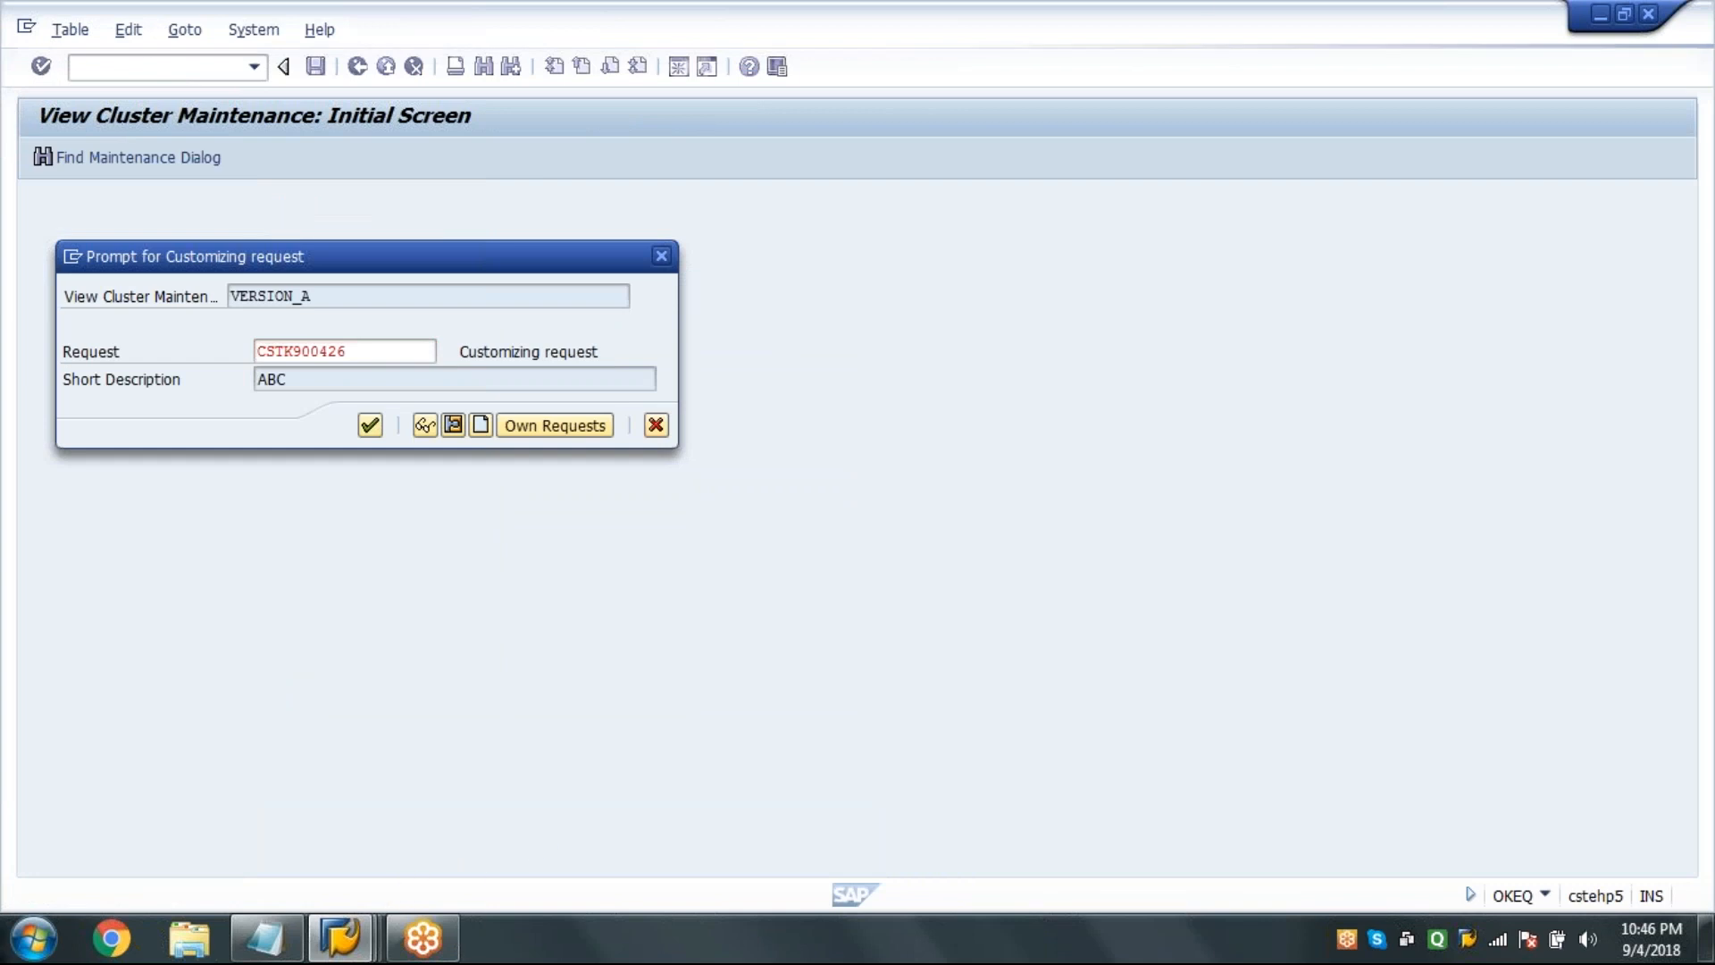
Return to the incoming invoice session, simulate the document again and go back to the entry data.
left_click(343, 938)
left_click(390, 858)
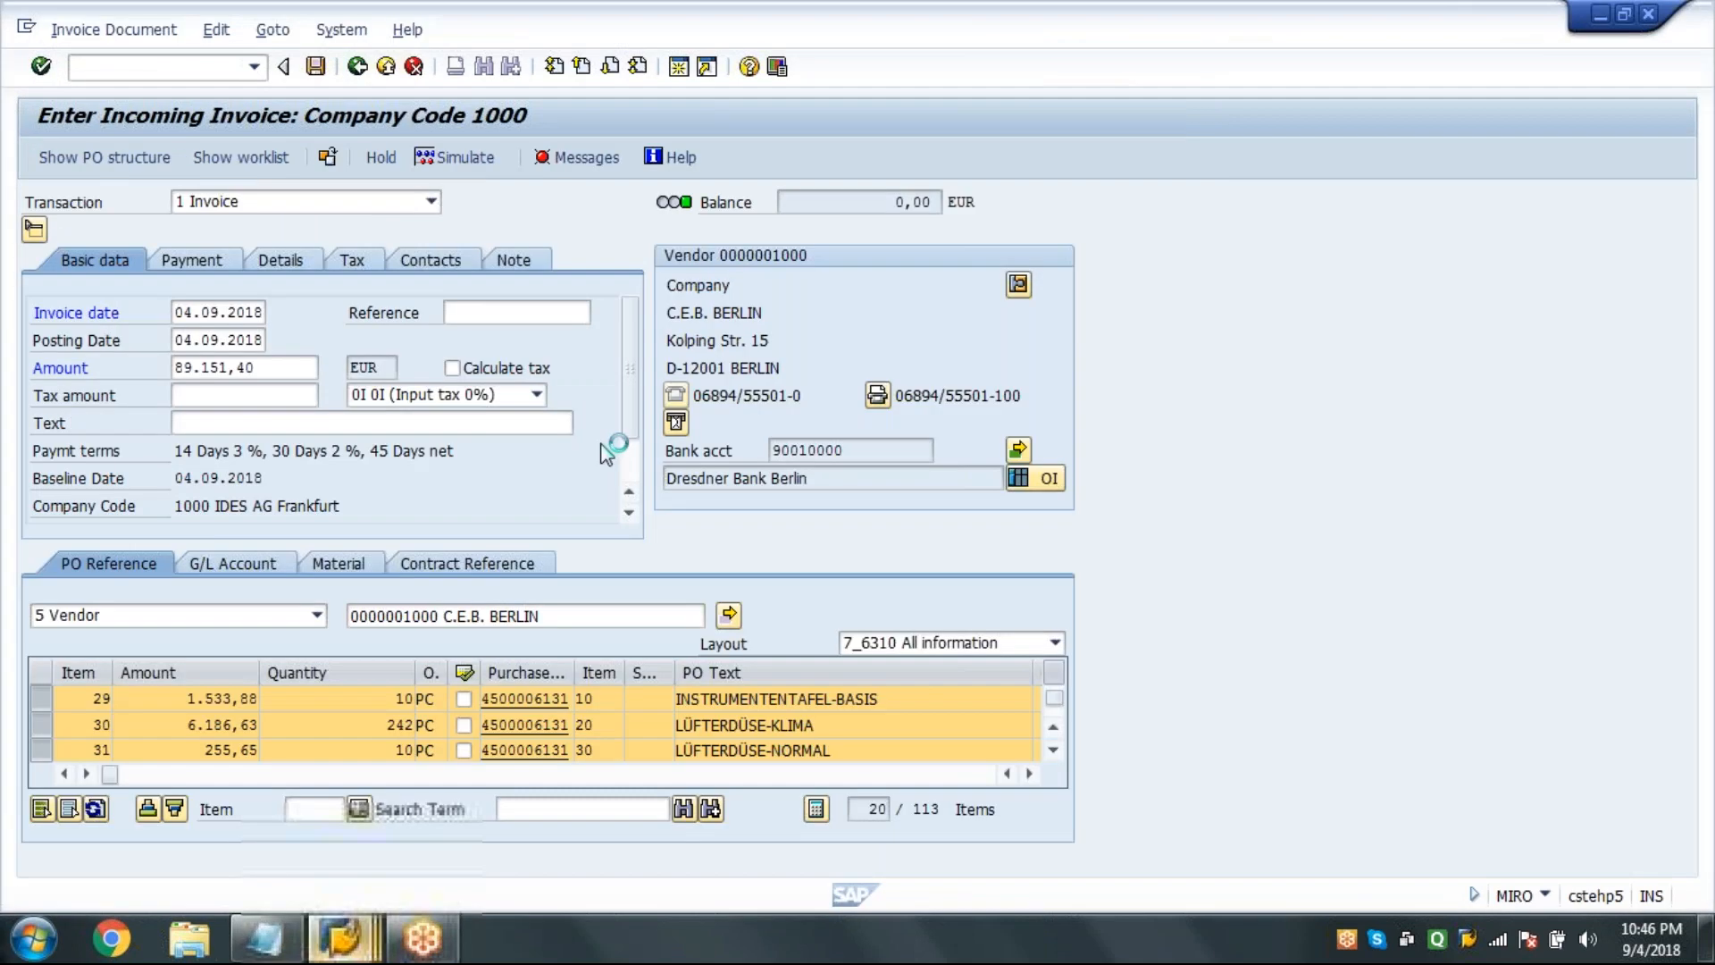
left_click(456, 159)
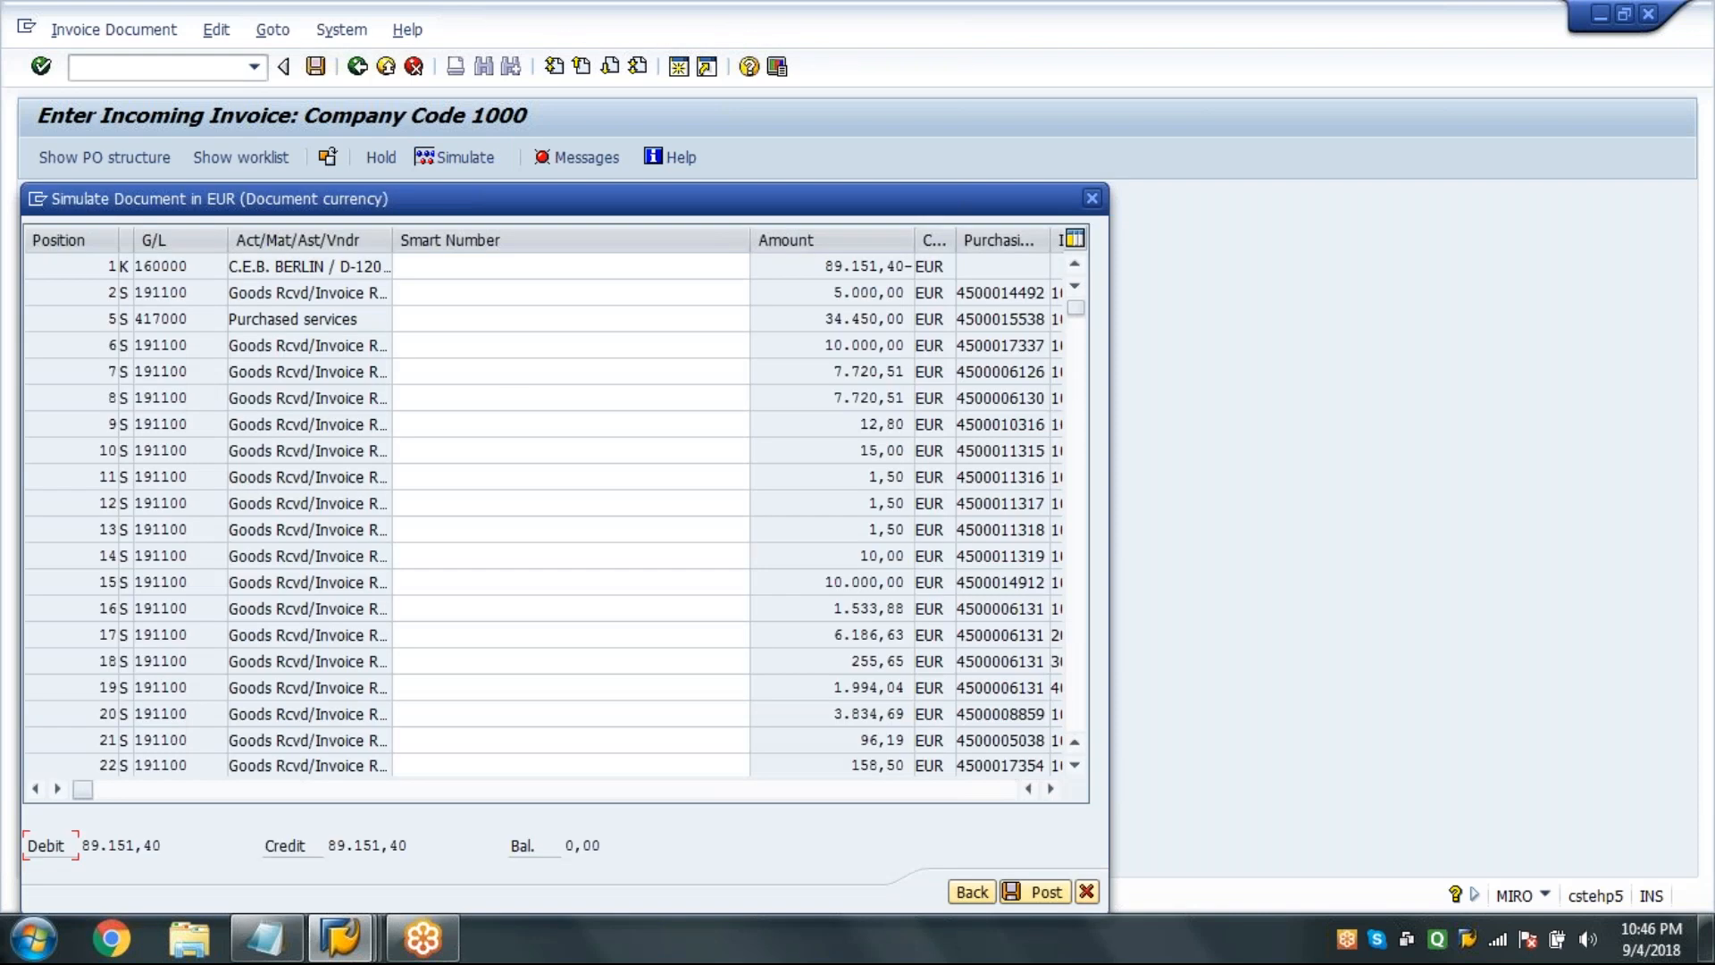
left_click(960, 895)
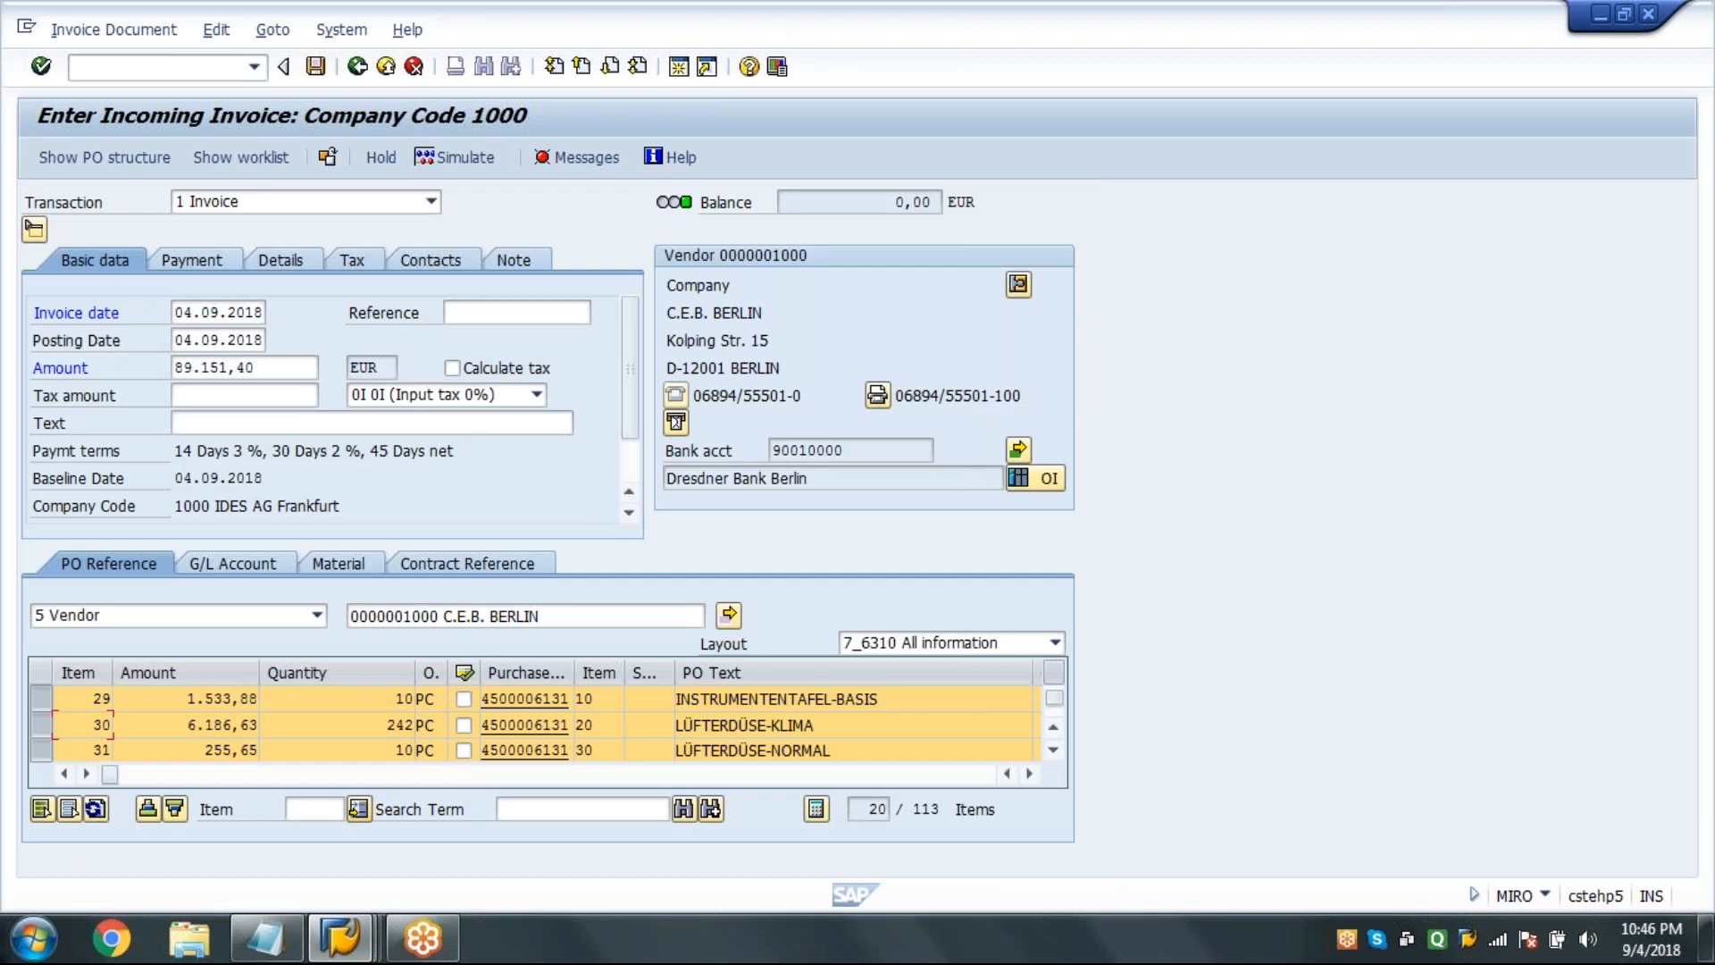
Repeat the invoice simulation, post the vendor 1000 invoice and leave invoice entry.
mouse_move(341, 938)
mouse_move(589, 840)
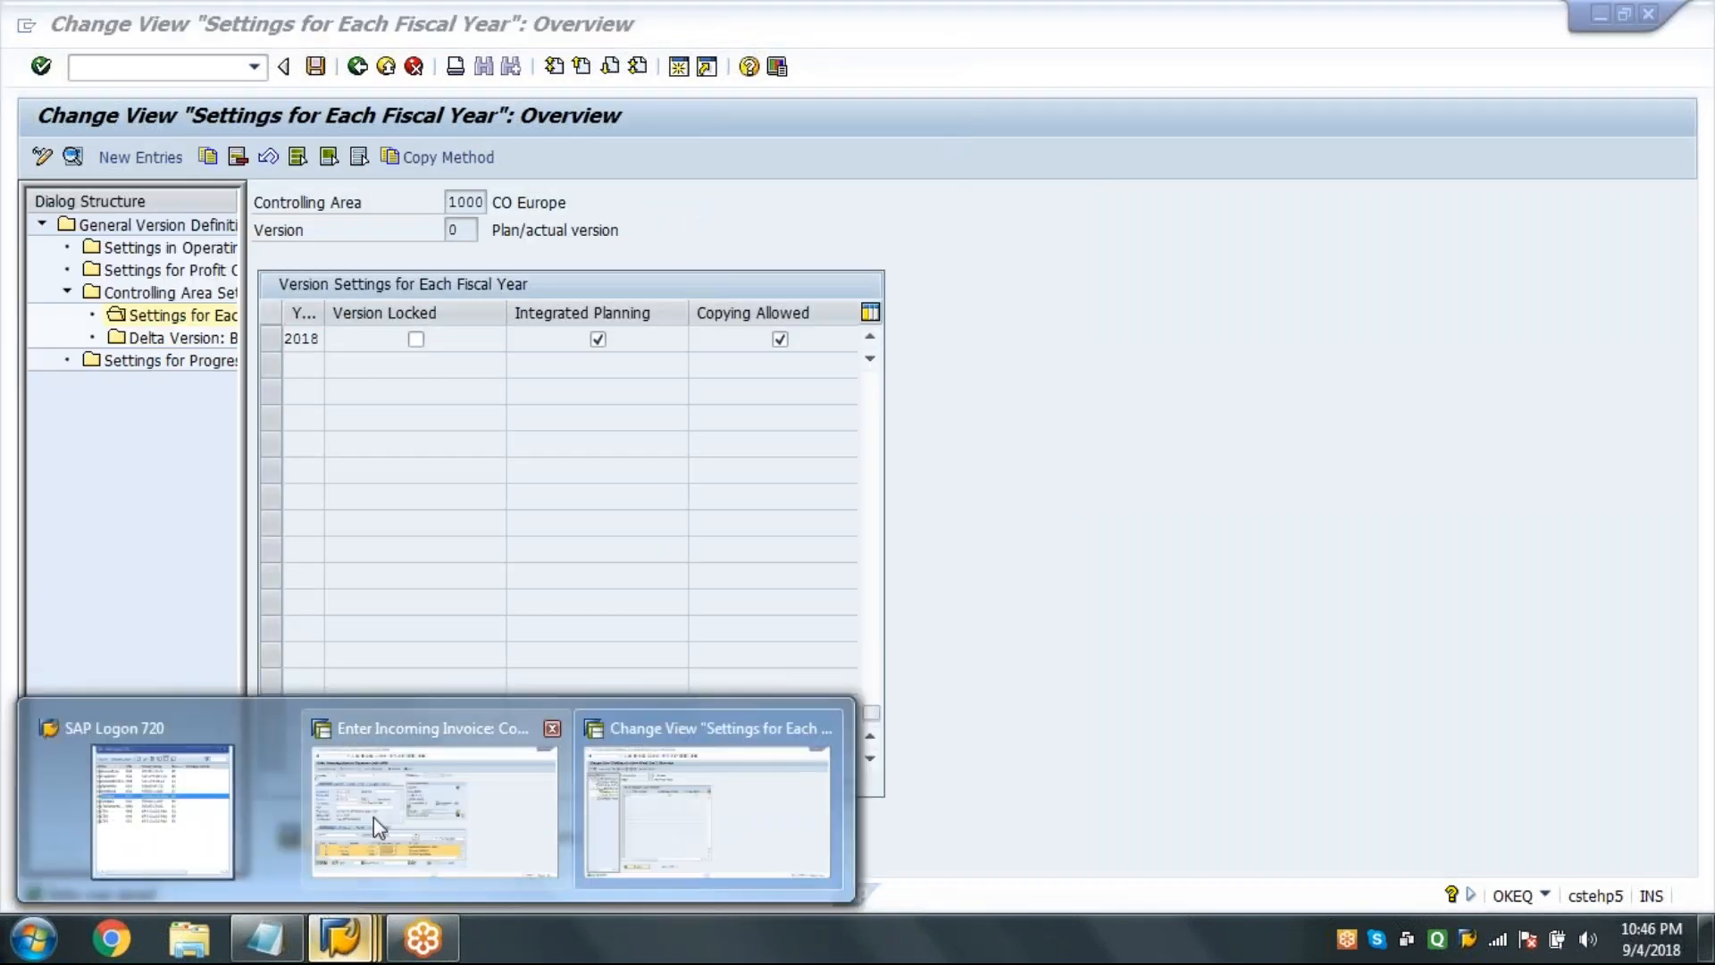
left_click(373, 818)
left_click(454, 158)
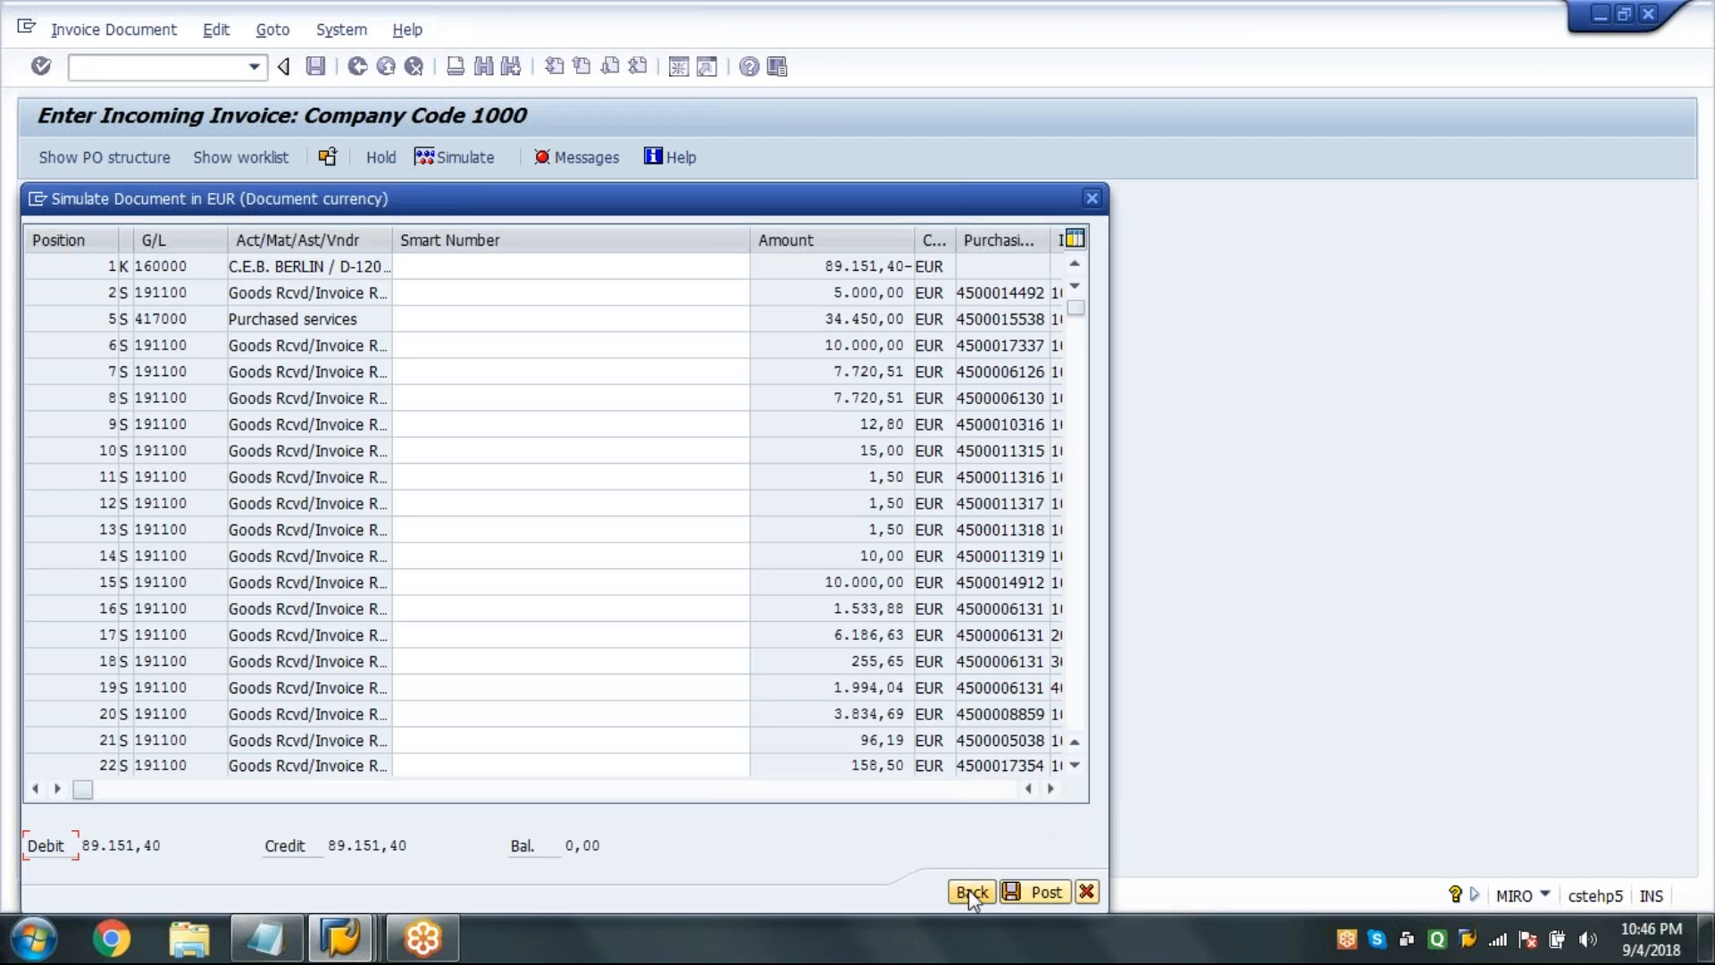
left_click(971, 891)
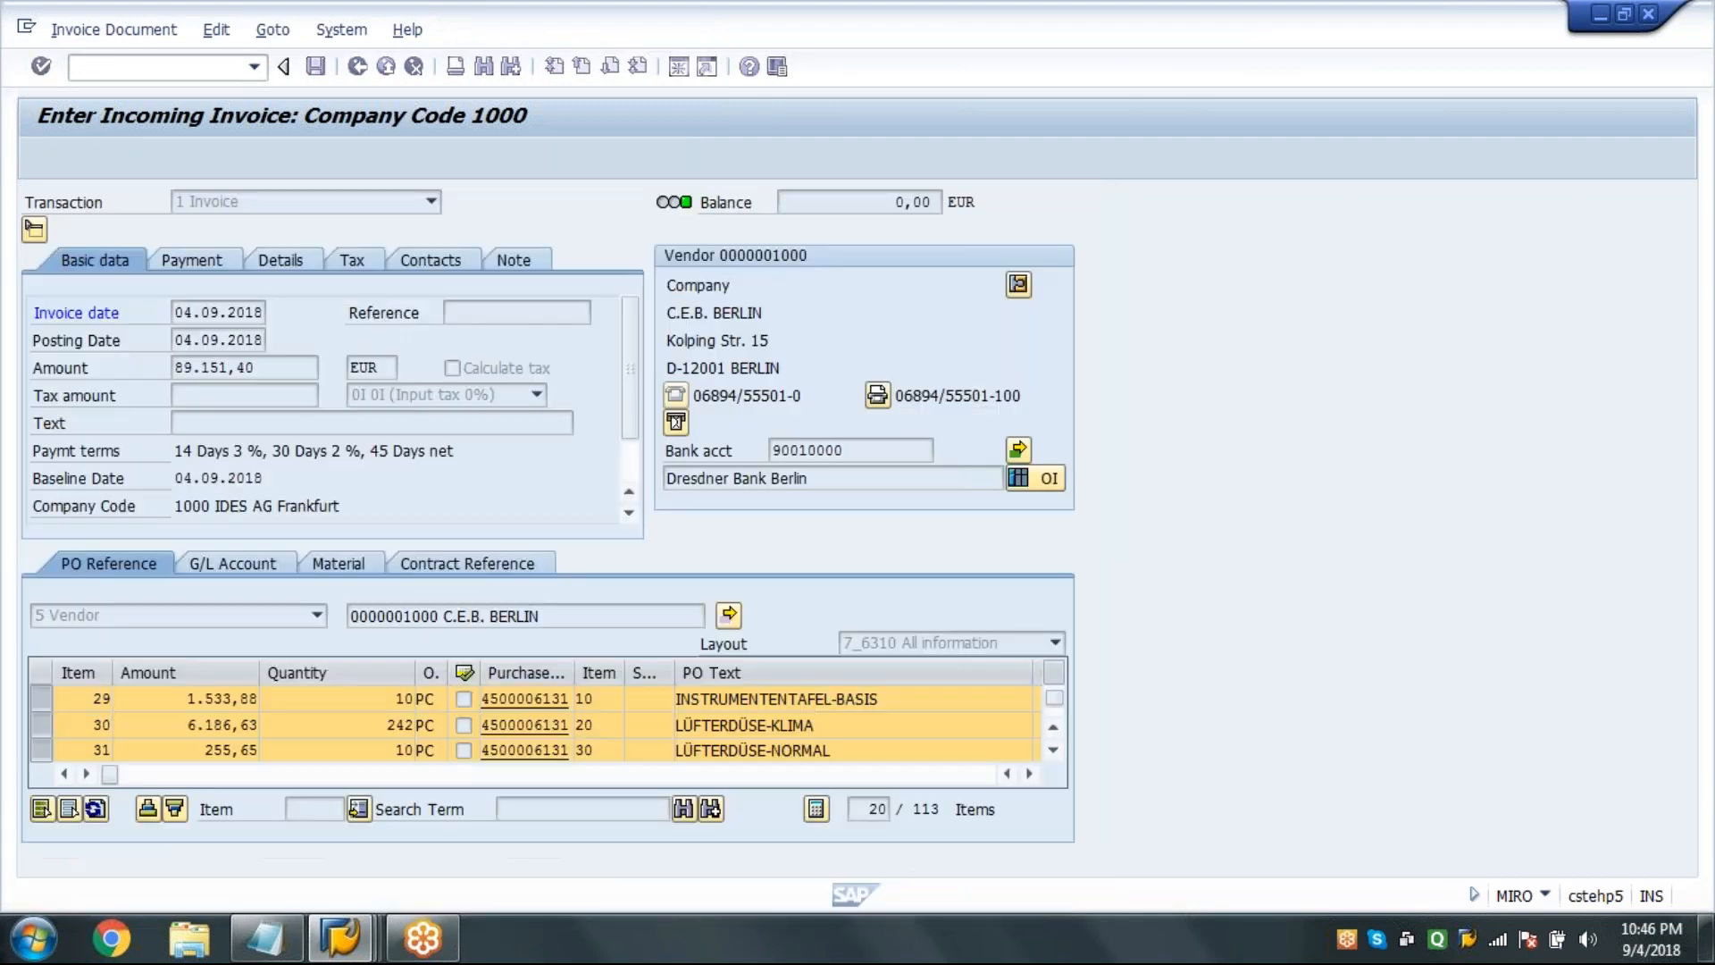
left_click(316, 67)
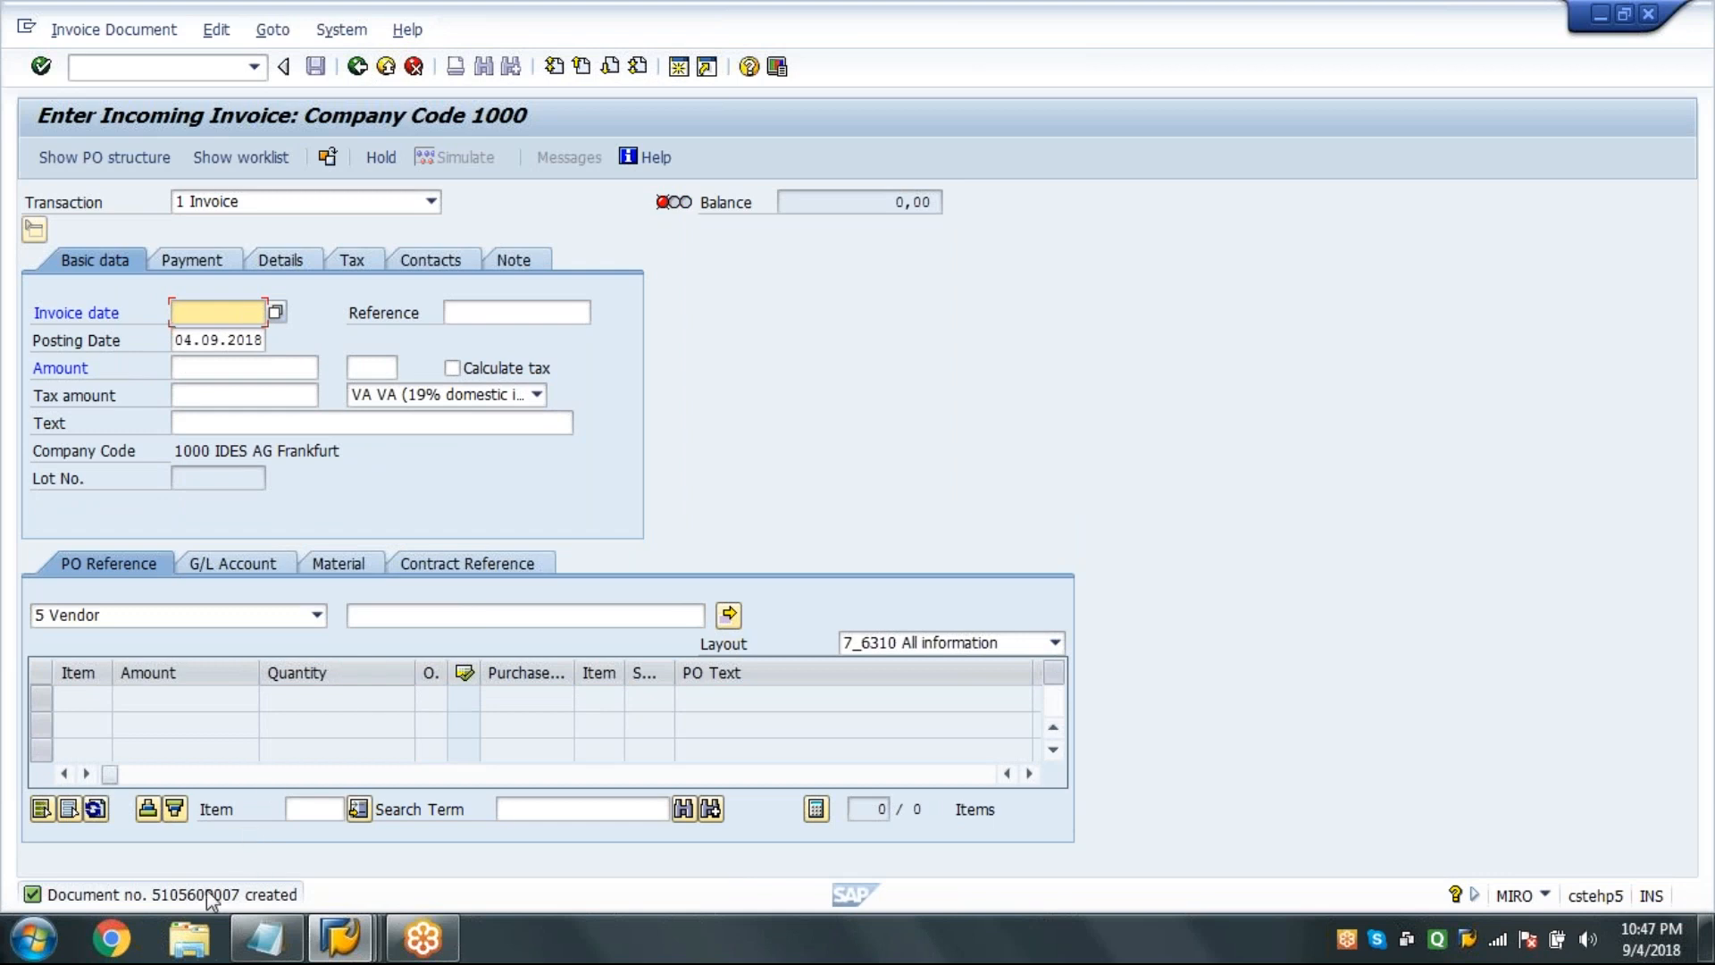
left_click(357, 70)
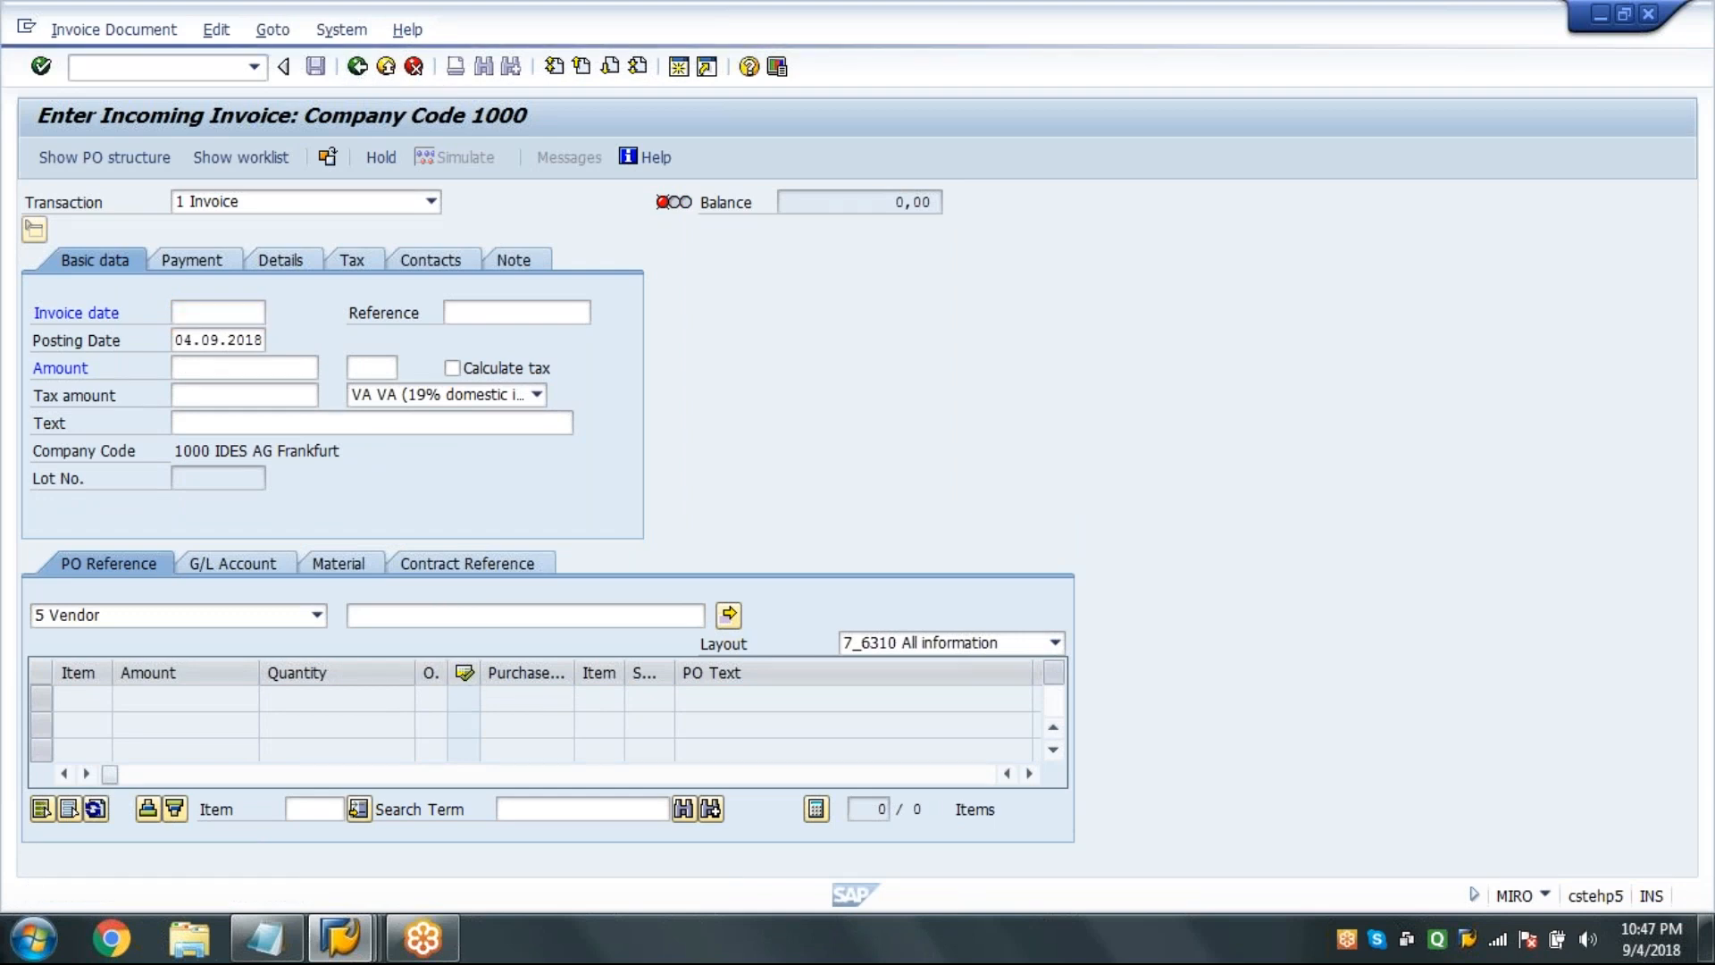
Switch to Notepad and replace the whole transaction list with "MM With - QM FI SD PP WM".
left_click(288, 940)
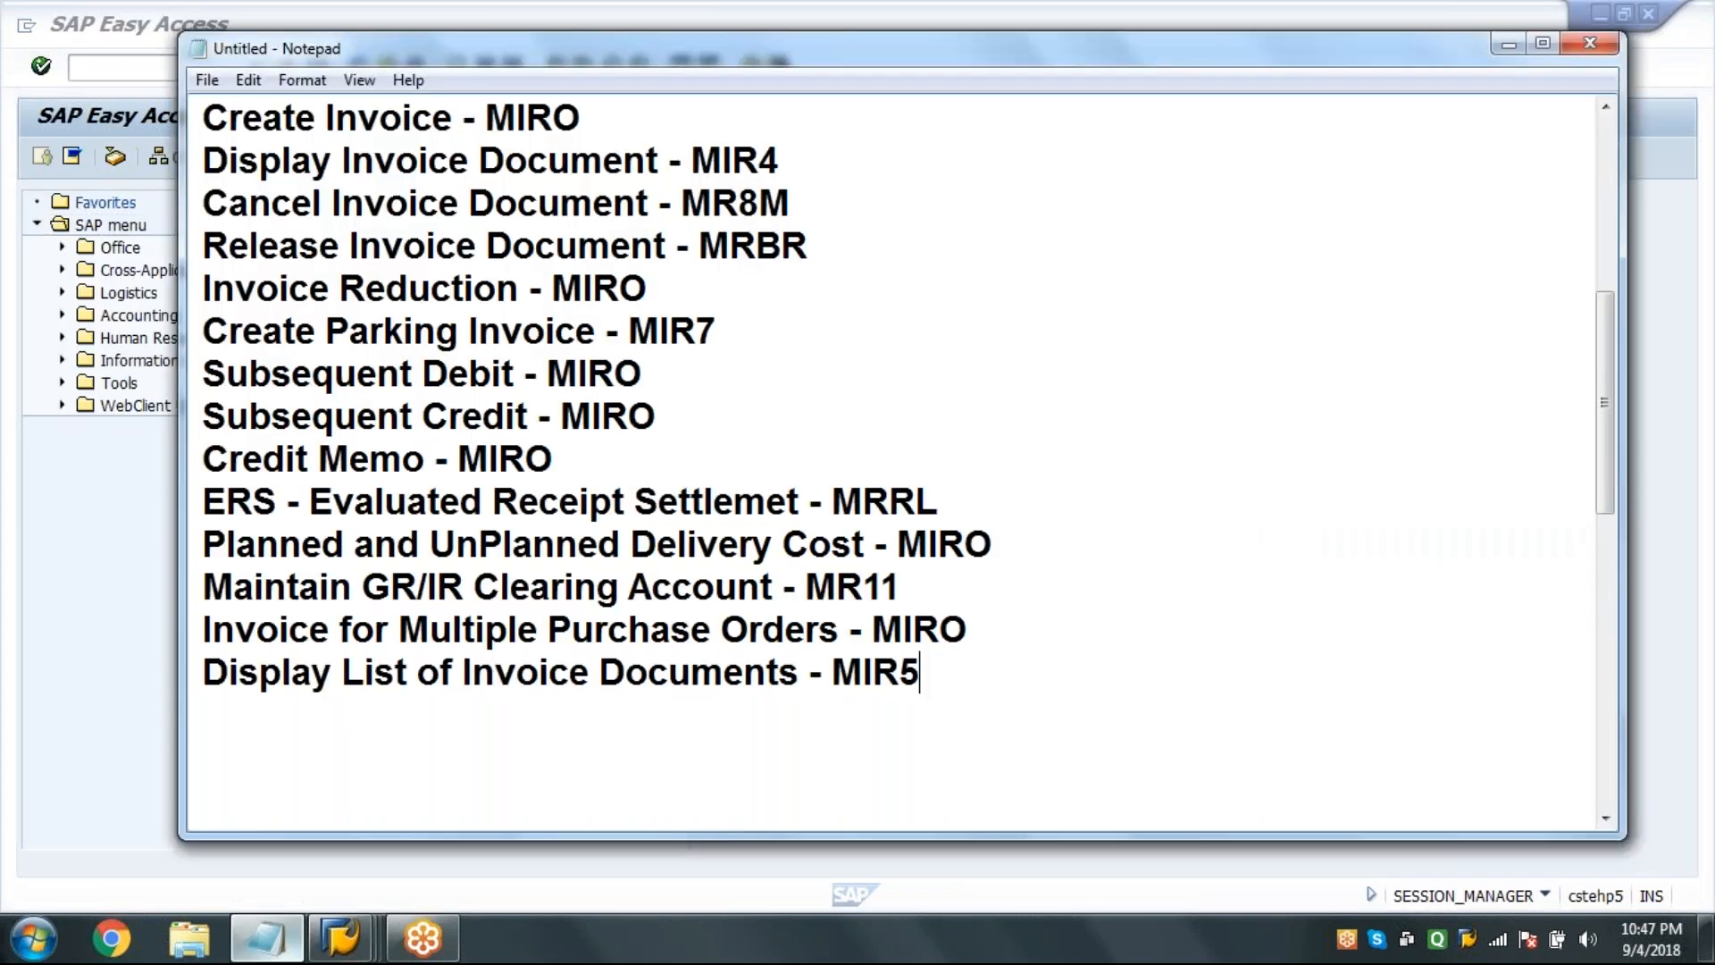
key("ctrl+End")
key("ctrl+a")
type("M")
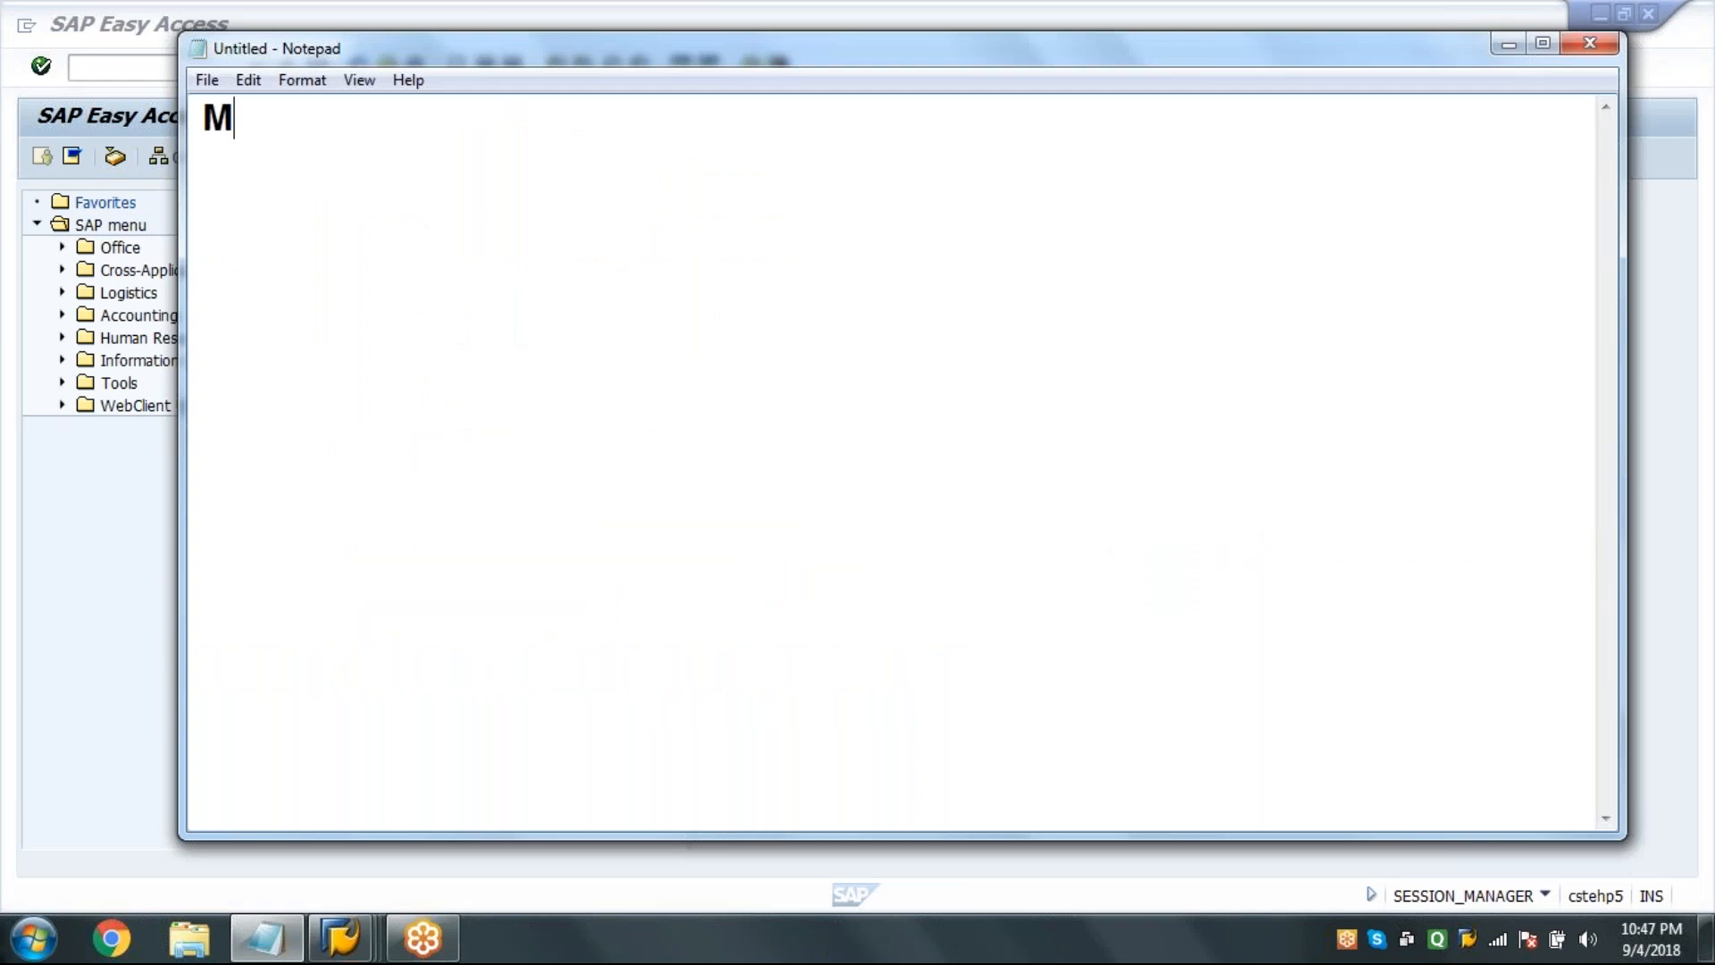
type("M With - QM")
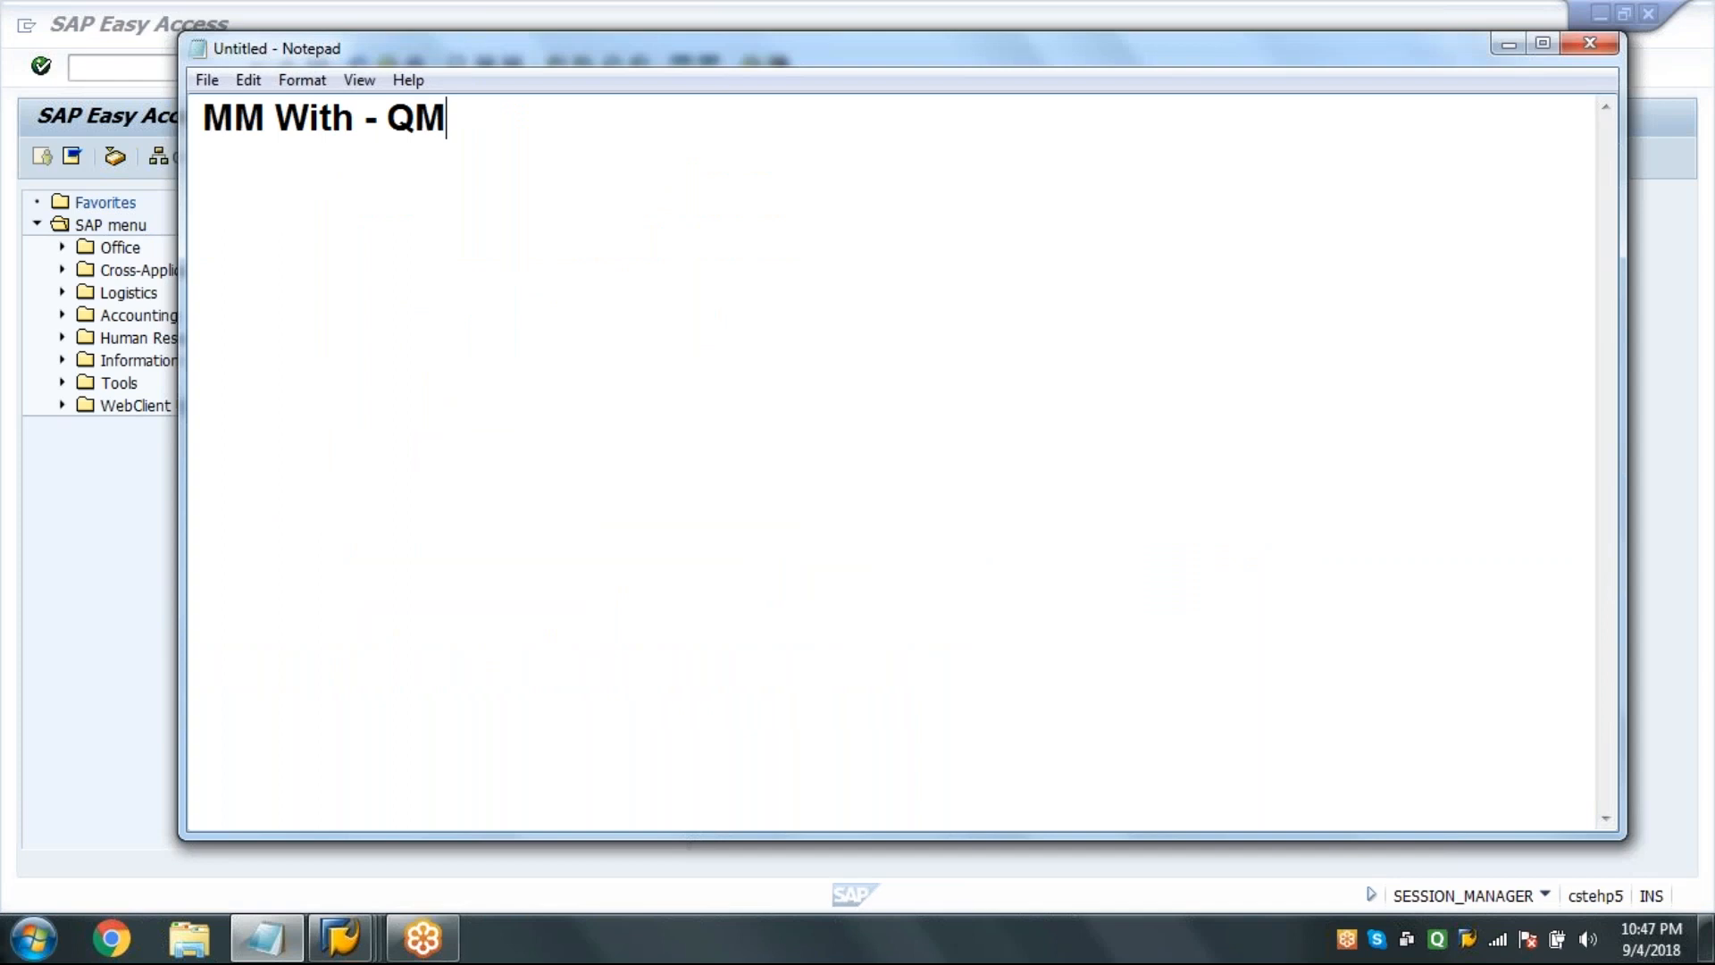
type(" FI SD PP W M")
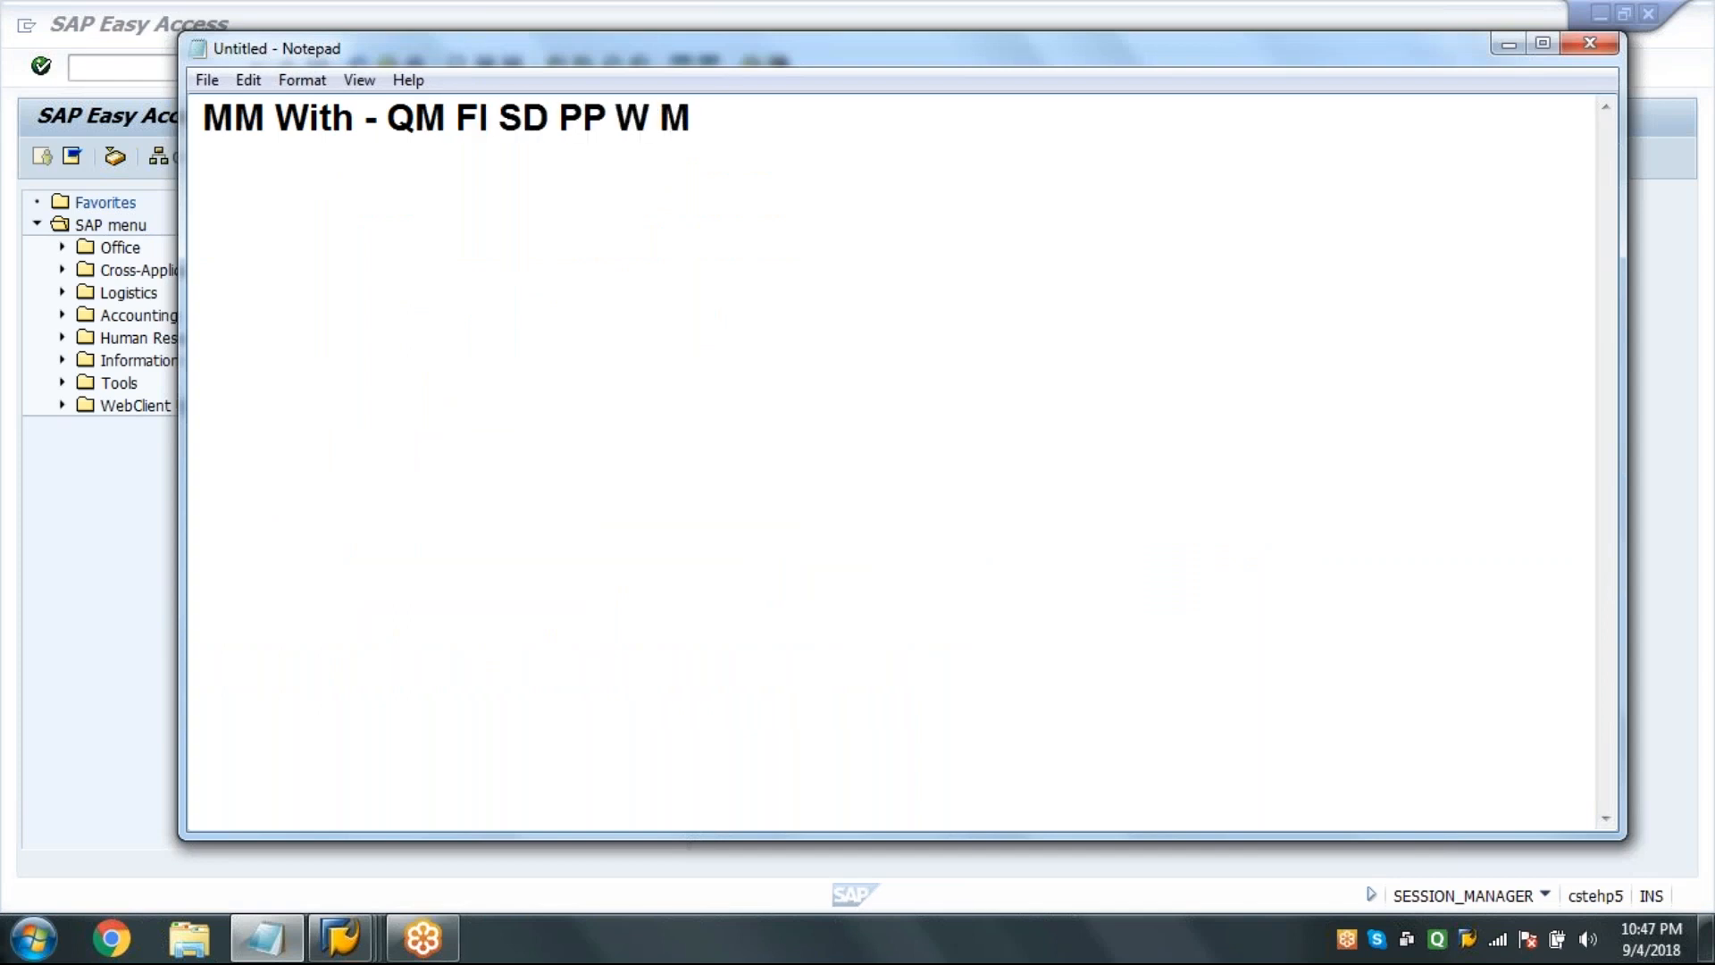
key("BackSpace")
type("M")
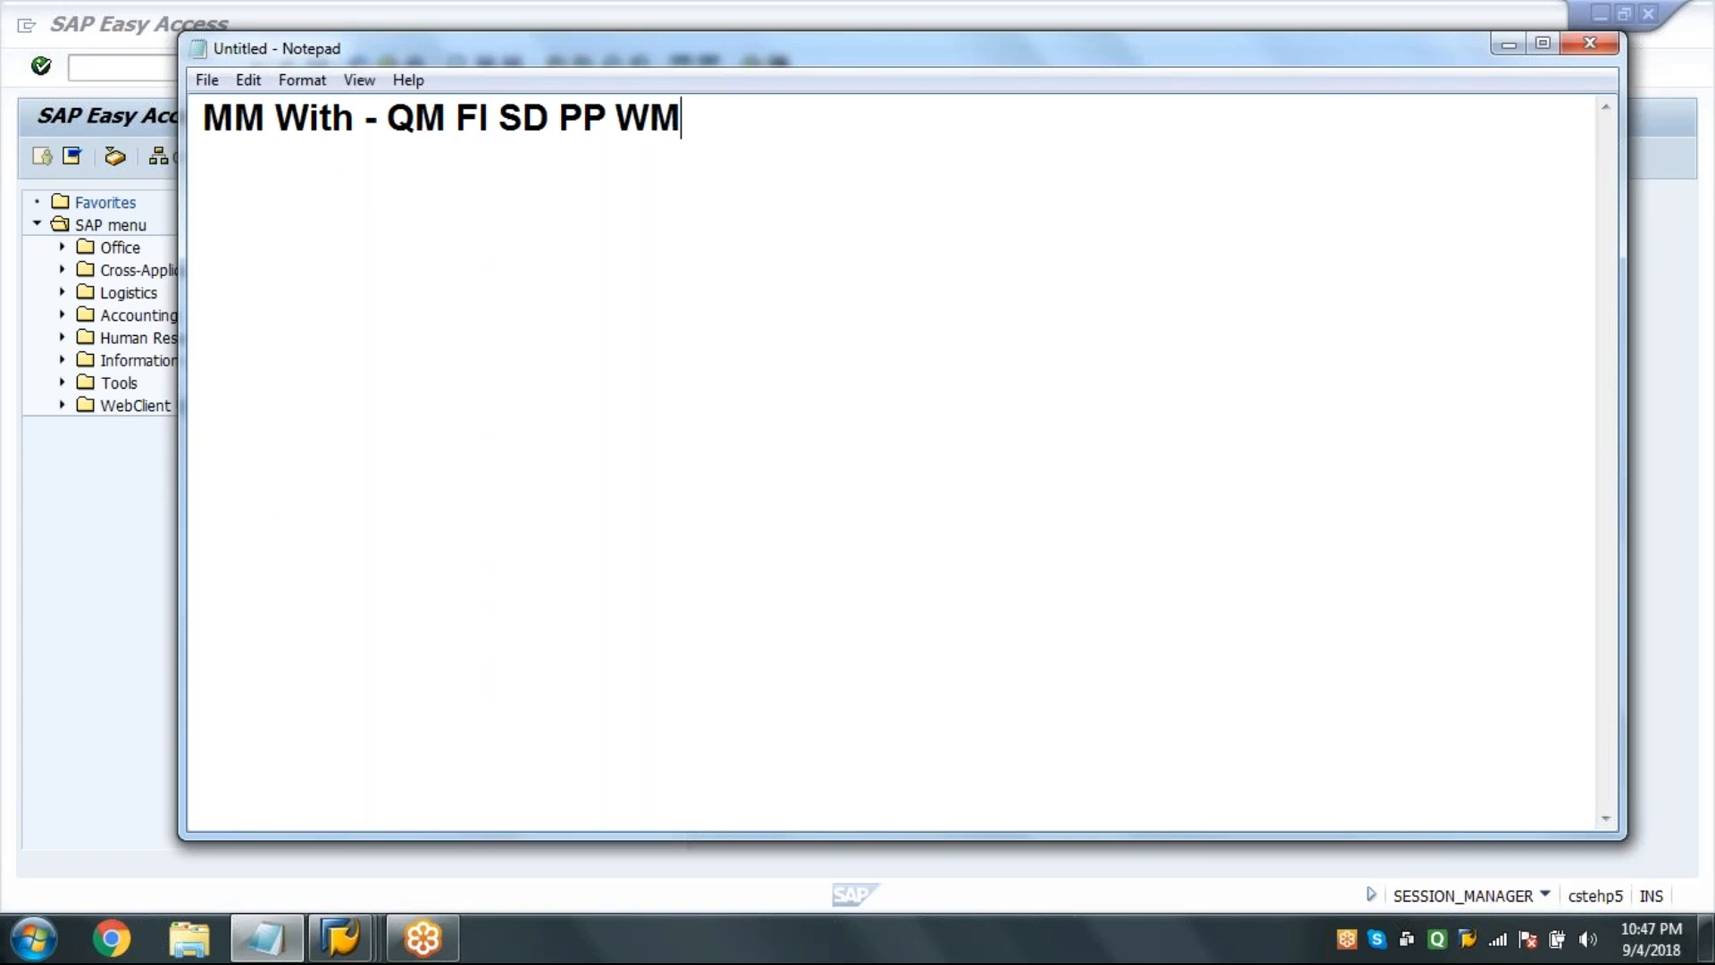